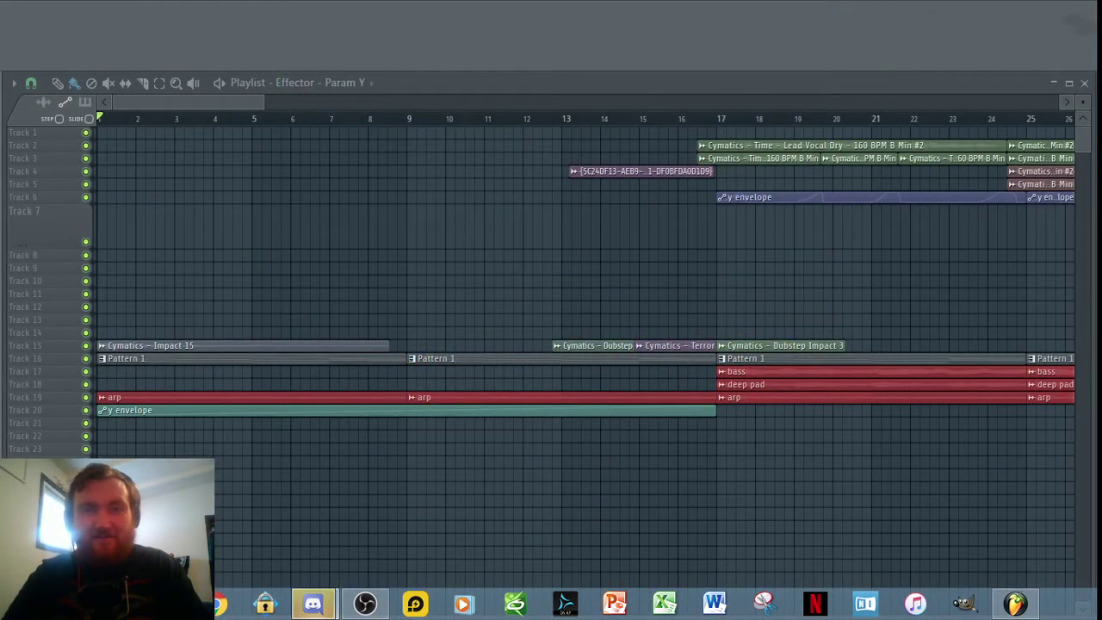
Step: Switch to Discord, look through the server's latest announcements, and open its general-chat channel
{"action": "key", "text": "alt+Tab"}
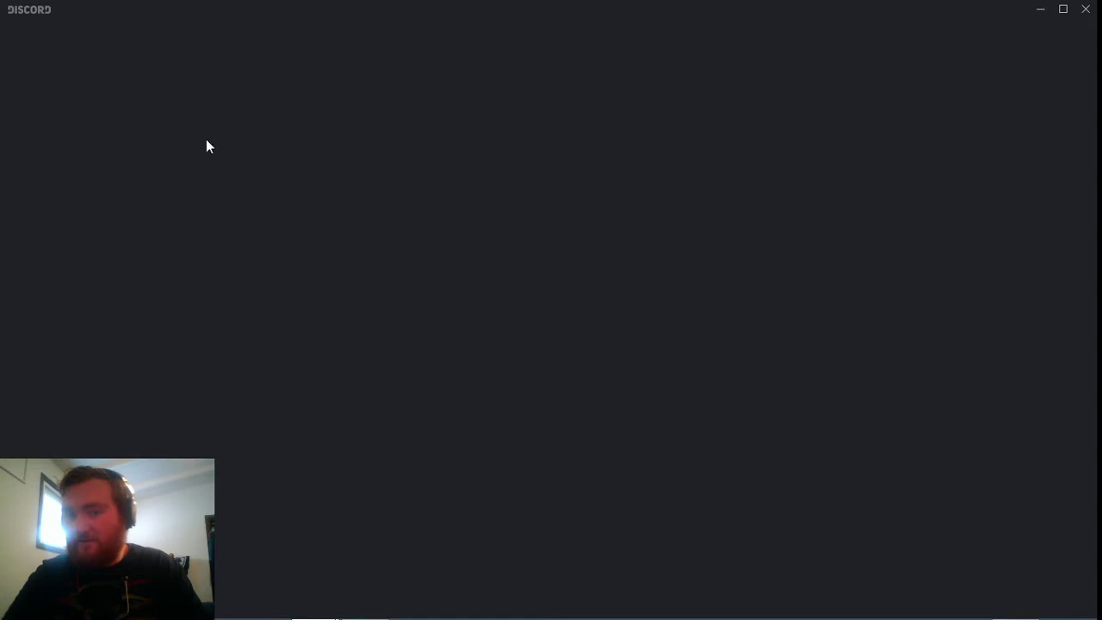
{"action": "mouse_move", "coordinate": [313, 603]}
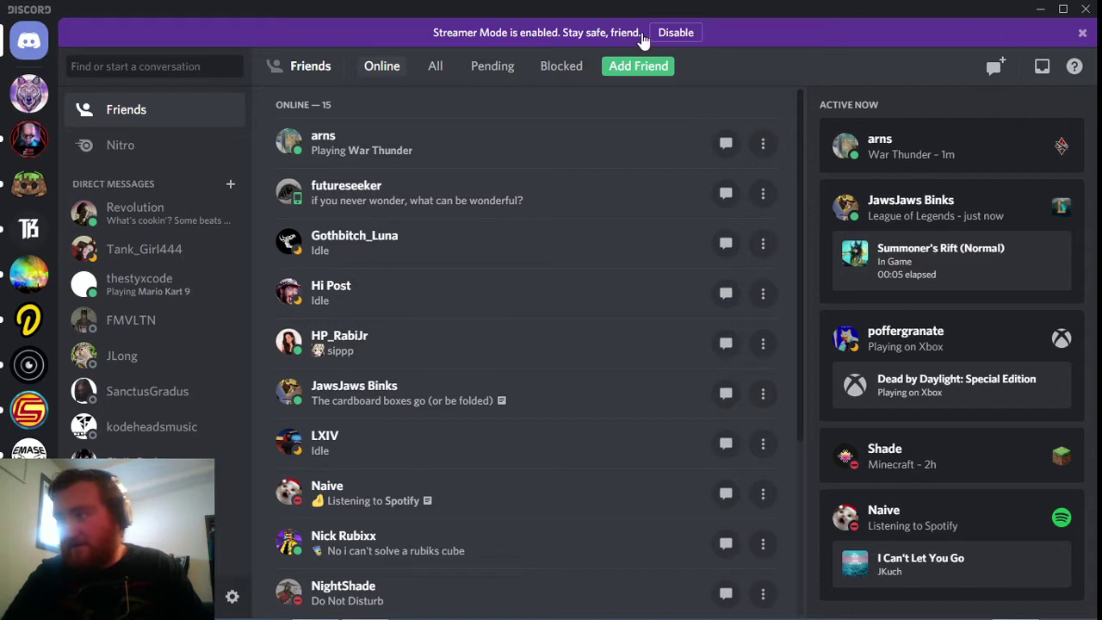
{"action": "key", "text": "ctrl+alt+Down"}
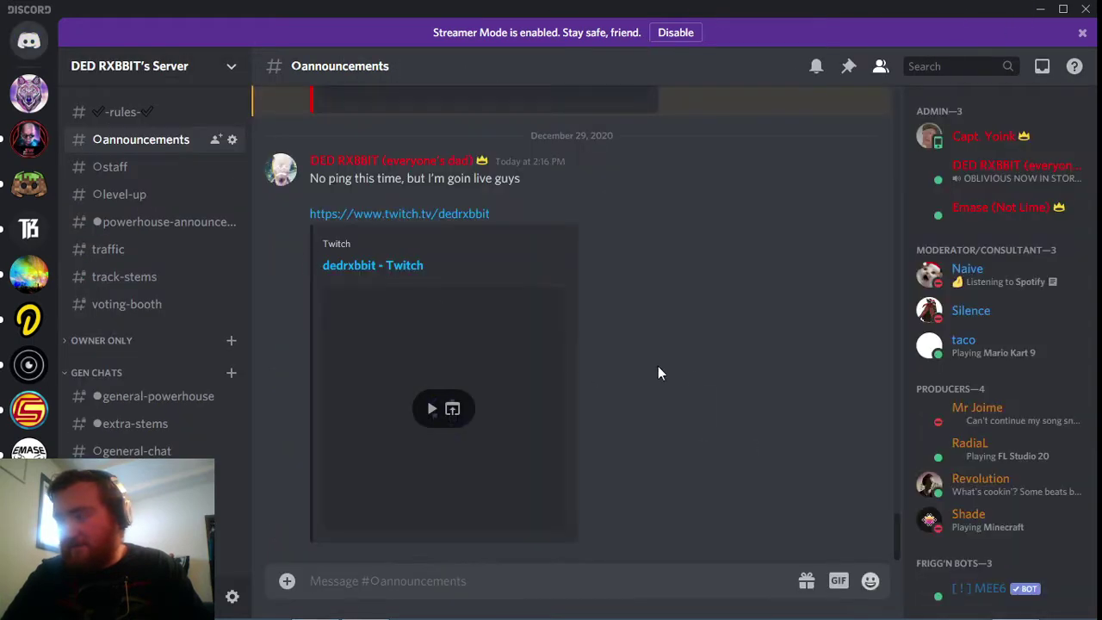
{"action": "scroll", "coordinate": [672, 330], "scroll_direction": "up", "scroll_amount": 5}
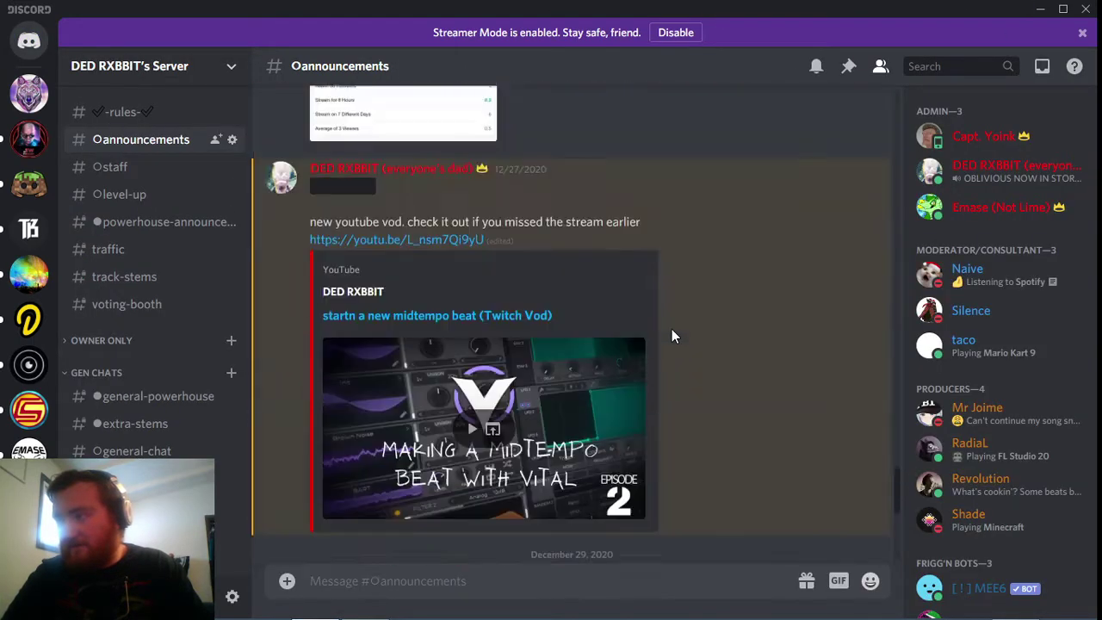
{"action": "scroll", "coordinate": [672, 330], "scroll_direction": "down", "scroll_amount": 5}
{"action": "left_click", "coordinate": [154, 452]}
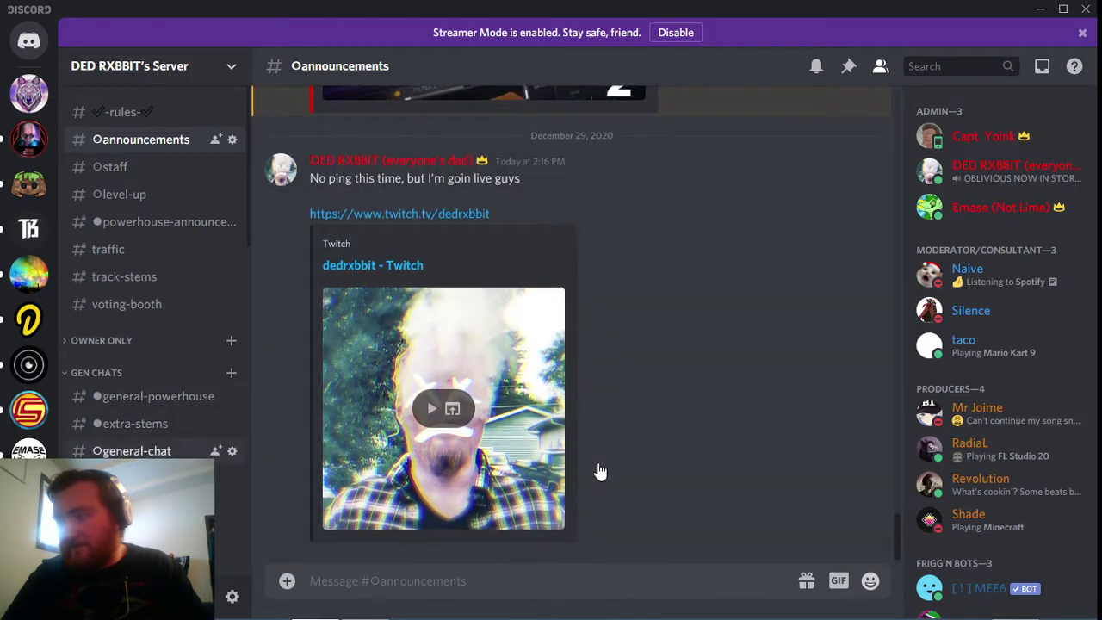
Step: Find the snowy yard photo in the chat history, view it enlarged and in its original form, and return to the chat
{"action": "scroll", "coordinate": [637, 317], "scroll_direction": "up", "scroll_amount": 10}
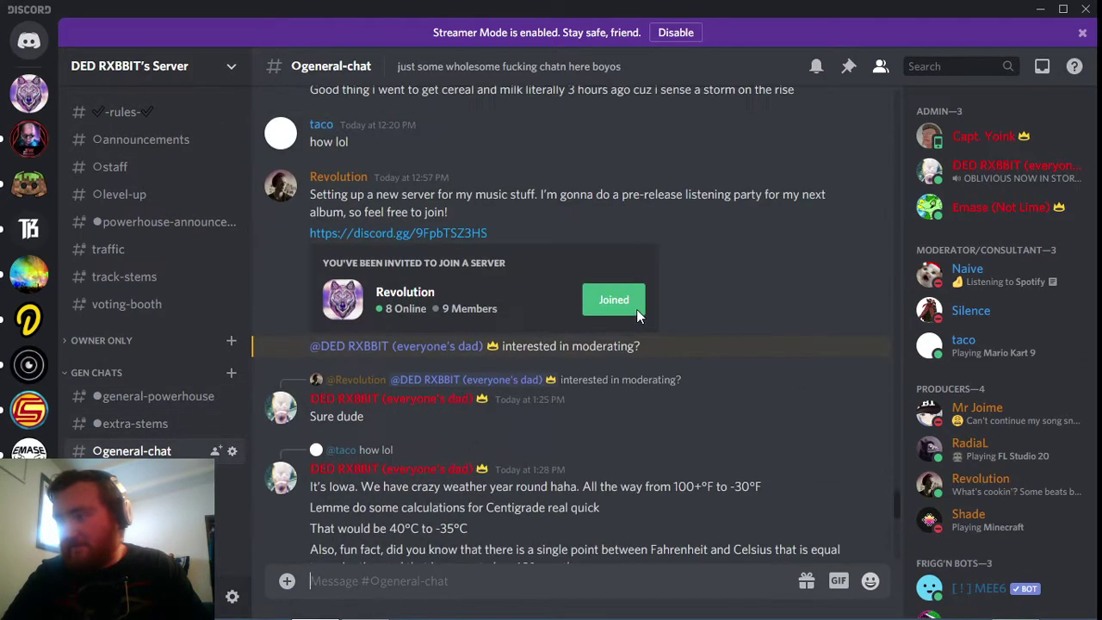
{"action": "scroll", "coordinate": [634, 284], "scroll_direction": "down", "scroll_amount": 5}
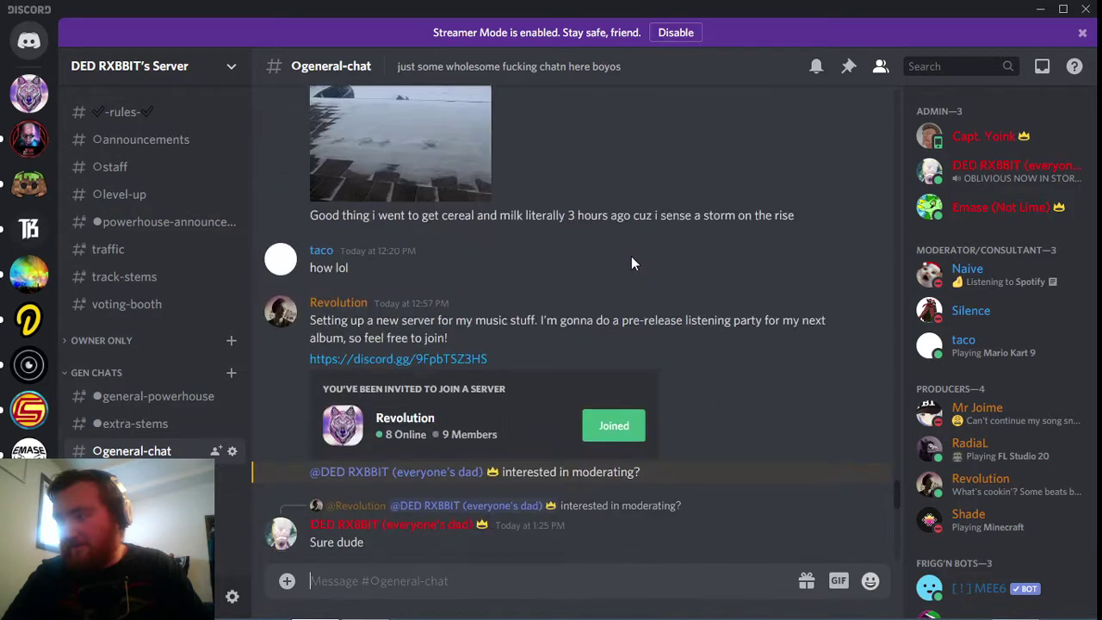
{"action": "scroll", "coordinate": [631, 256], "scroll_direction": "up", "scroll_amount": 2}
{"action": "left_click", "coordinate": [379, 215]}
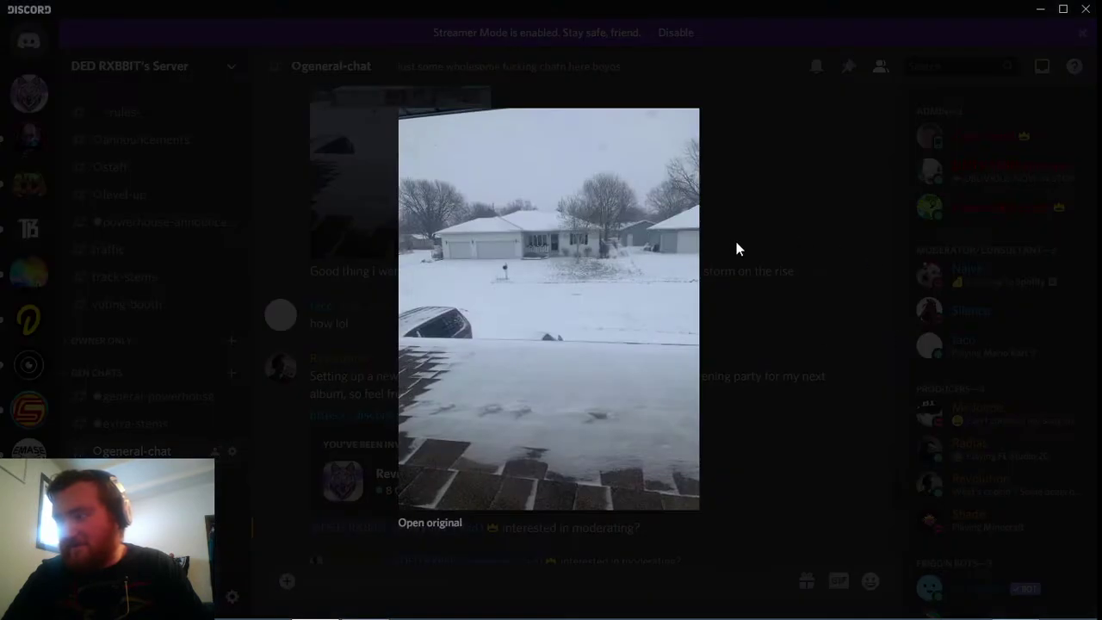
{"action": "left_click", "coordinate": [441, 524]}
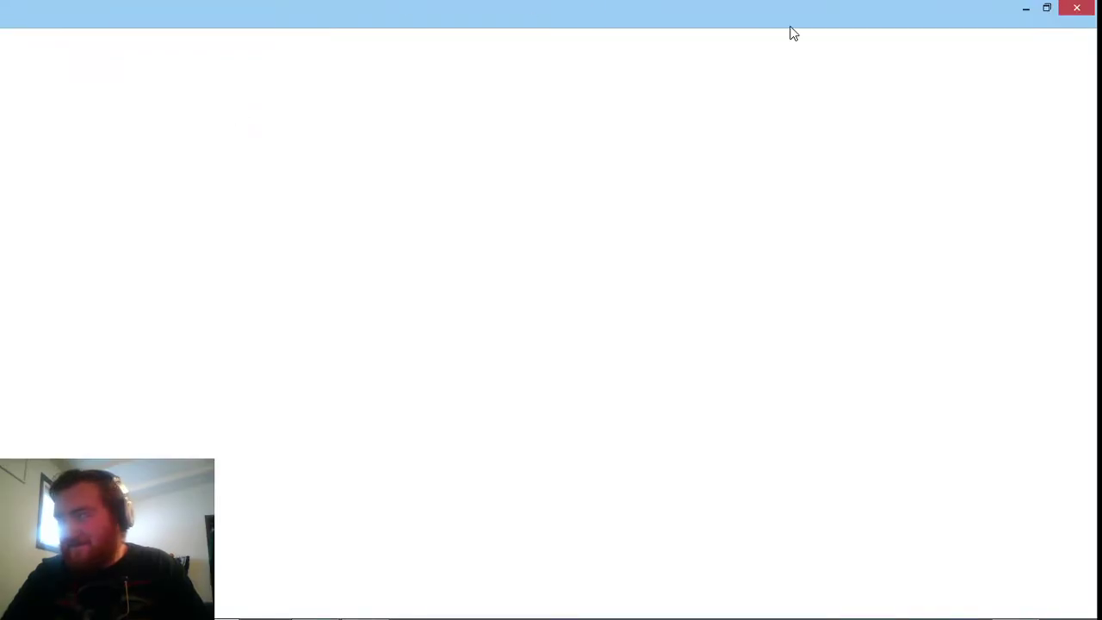
{"action": "left_click", "coordinate": [1079, 10]}
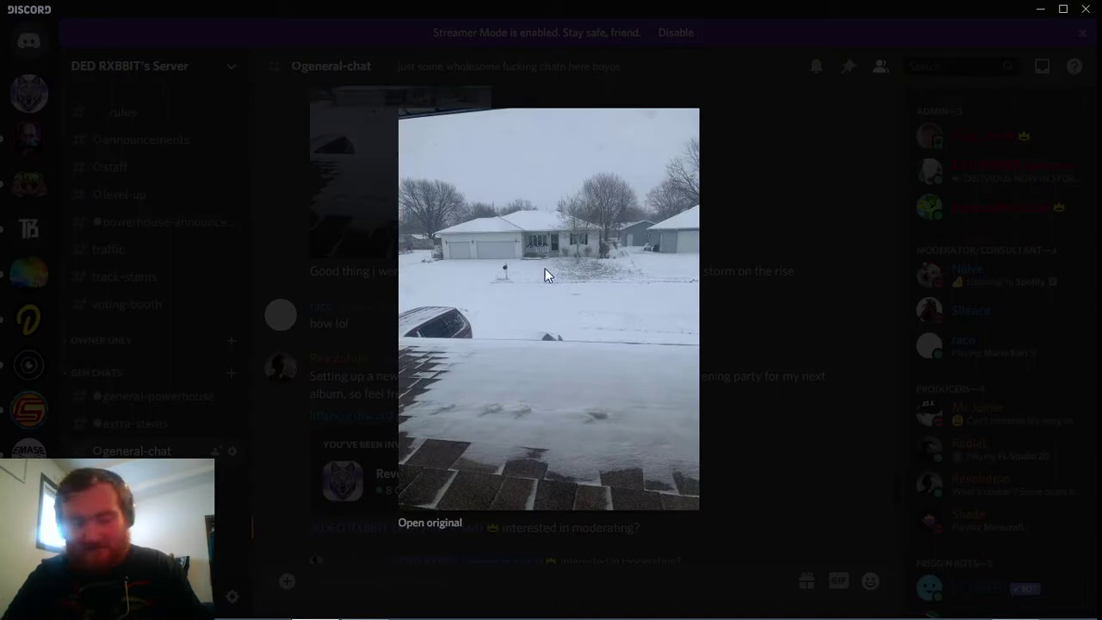
{"action": "left_click", "coordinate": [834, 280]}
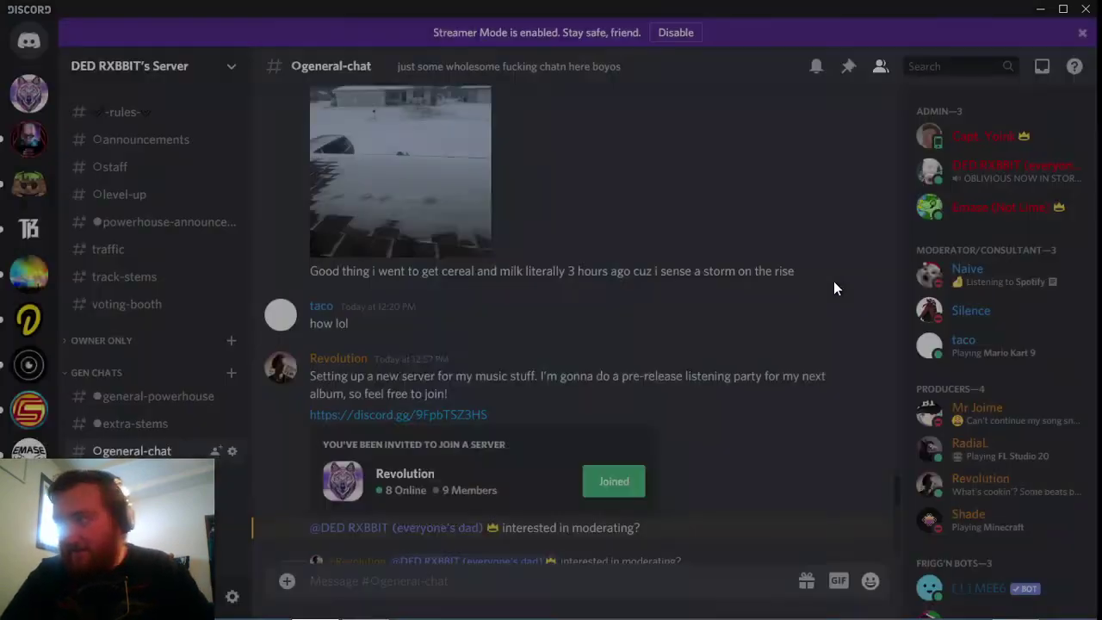
Step: Dismiss the Streamer Mode notice and watch the video0.mov snow clip in full screen
{"action": "left_click", "coordinate": [1082, 33]}
{"action": "scroll", "coordinate": [742, 247], "scroll_direction": "down", "scroll_amount": 10}
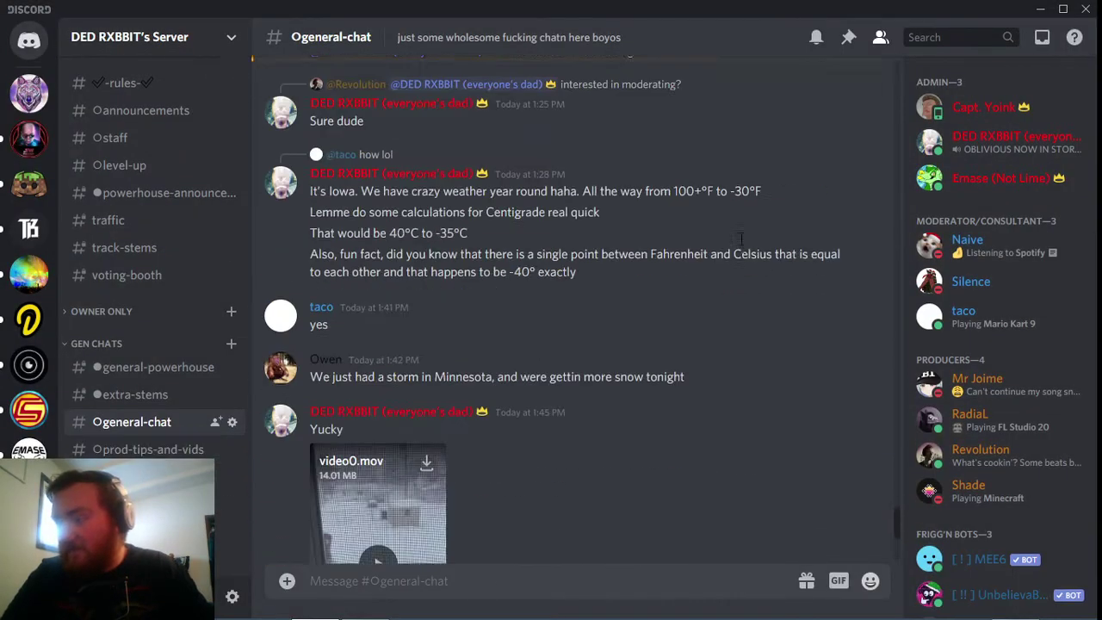
{"action": "left_click", "coordinate": [393, 323]}
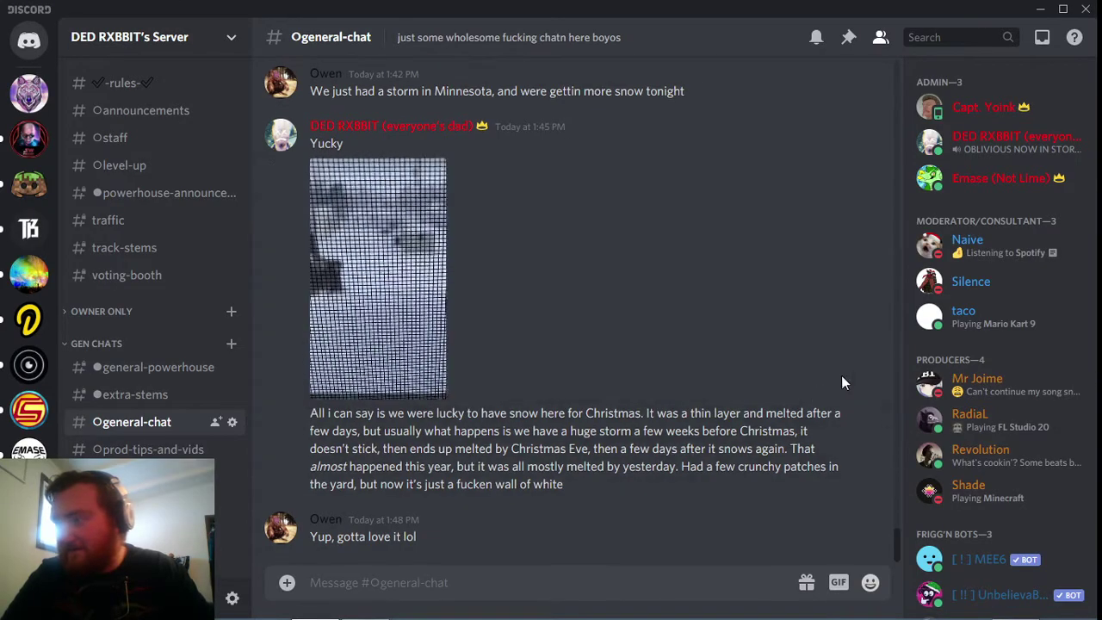
{"action": "key", "text": "f"}
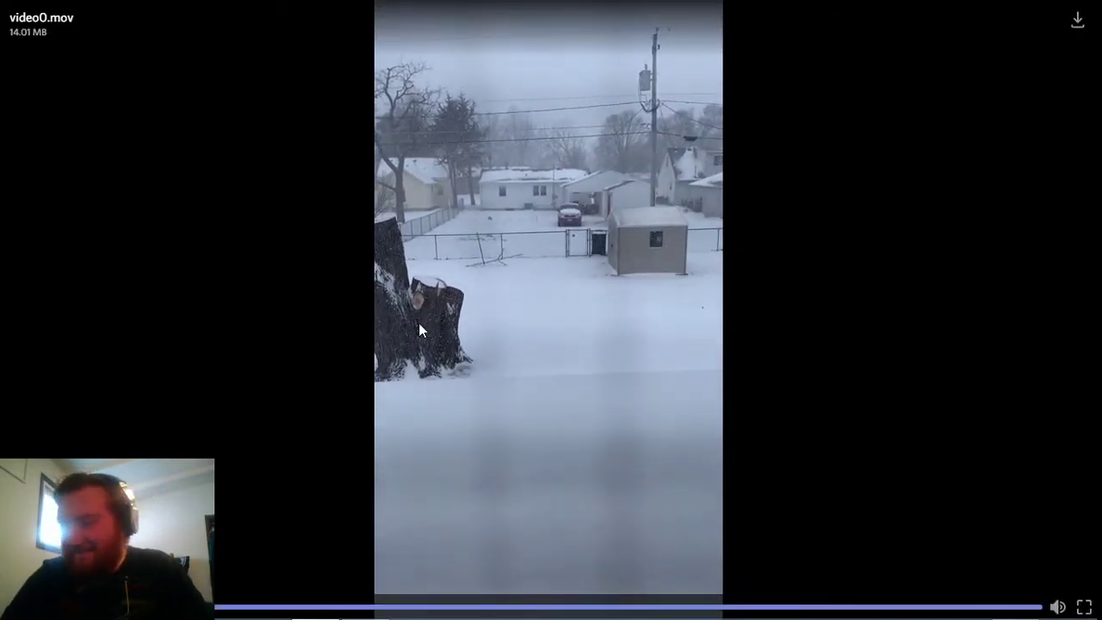
{"action": "left_click", "coordinate": [1084, 608]}
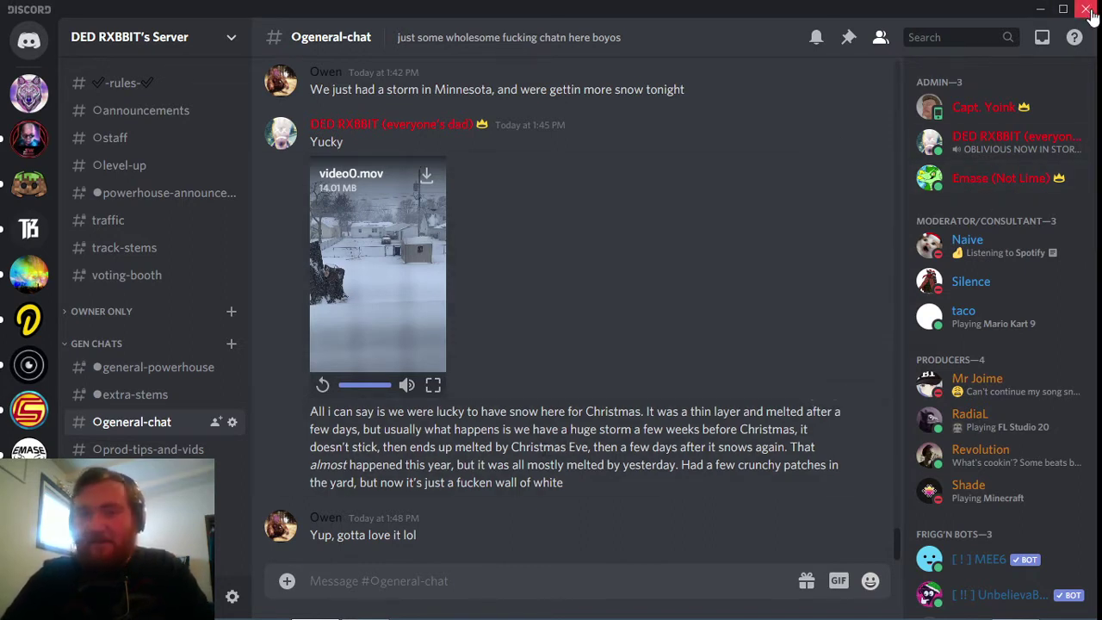
Step: Switch back to FL Studio and play the song from 1:22:50 through the start of the second growl section, stopping playback there
{"action": "mouse_move", "coordinate": [1092, 16]}
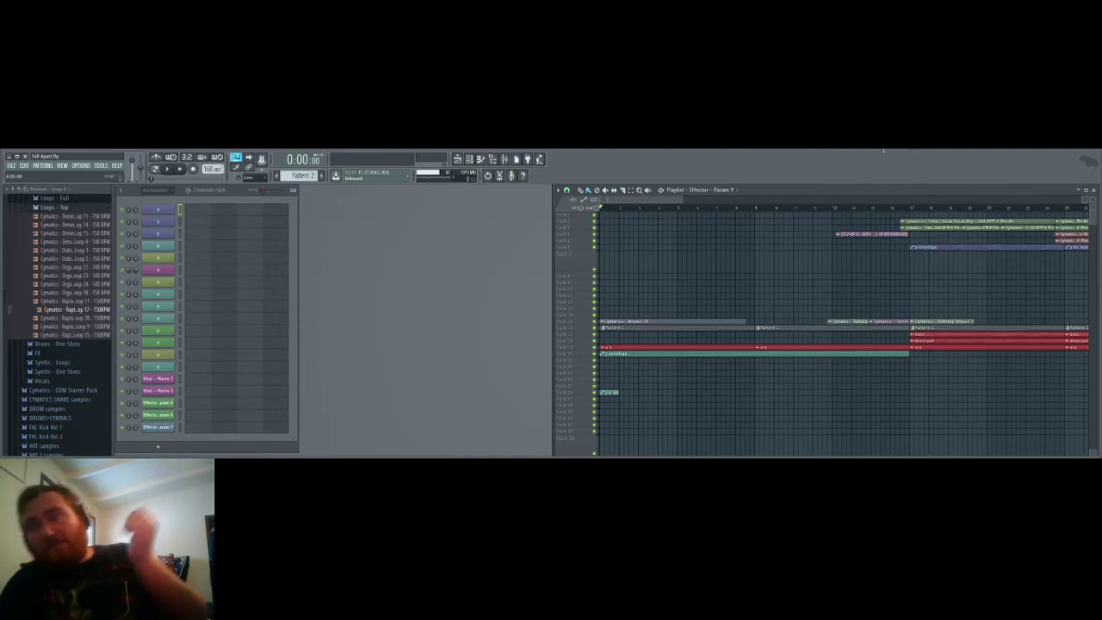
{"action": "left_click_drag", "start_coordinate": [685, 199], "coordinate": [855, 190]}
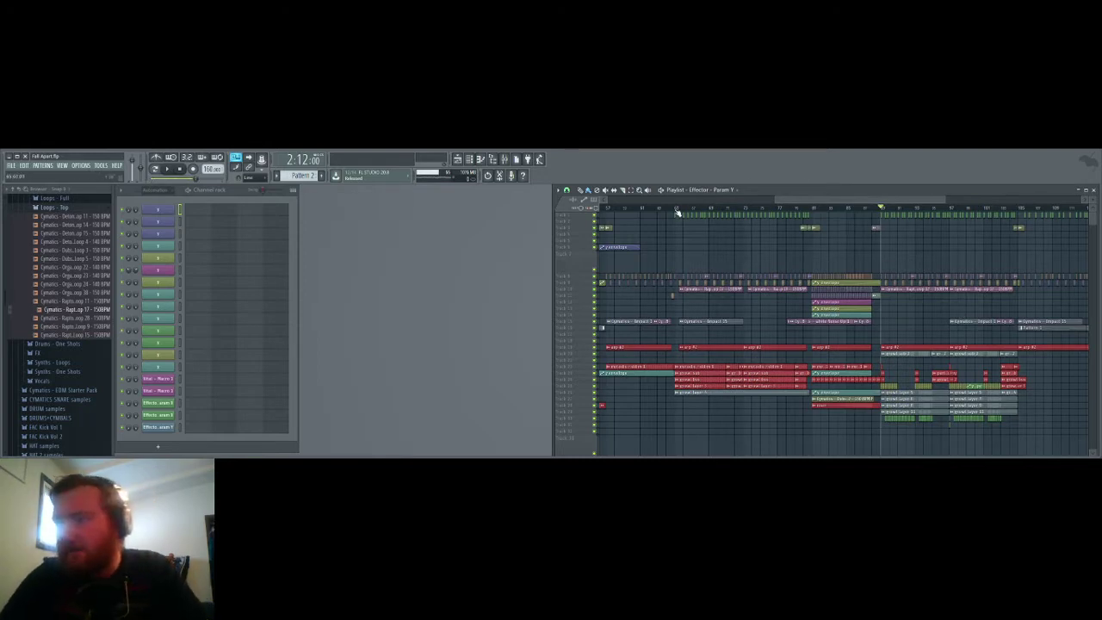
{"action": "scroll", "coordinate": [810, 255], "scroll_direction": "up", "scroll_amount": 3}
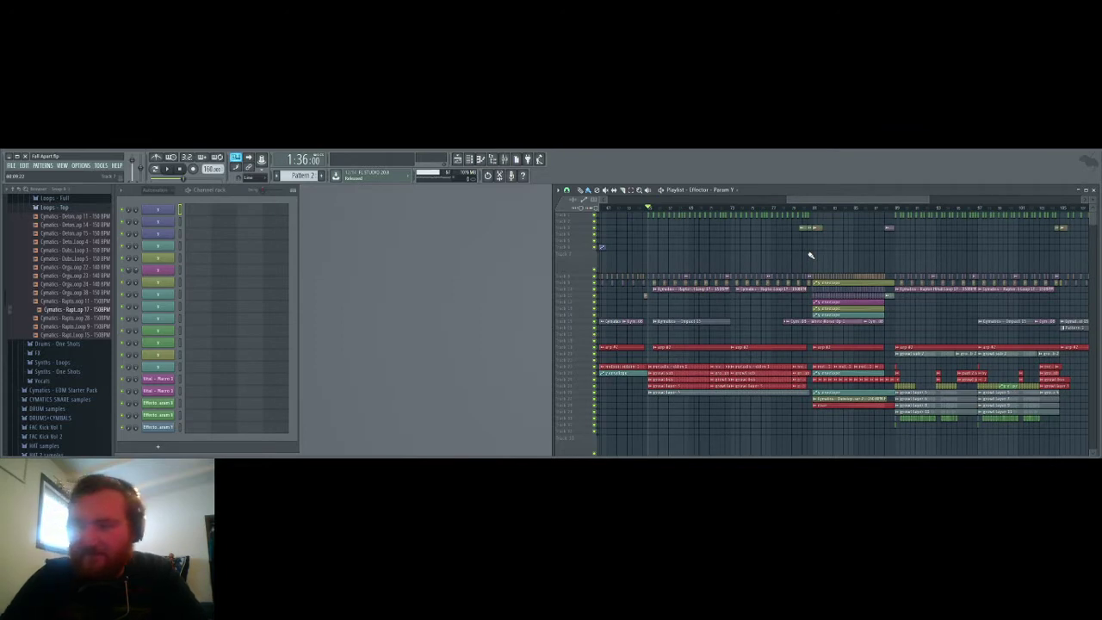
{"action": "scroll", "coordinate": [677, 249], "scroll_direction": "up", "scroll_amount": 4}
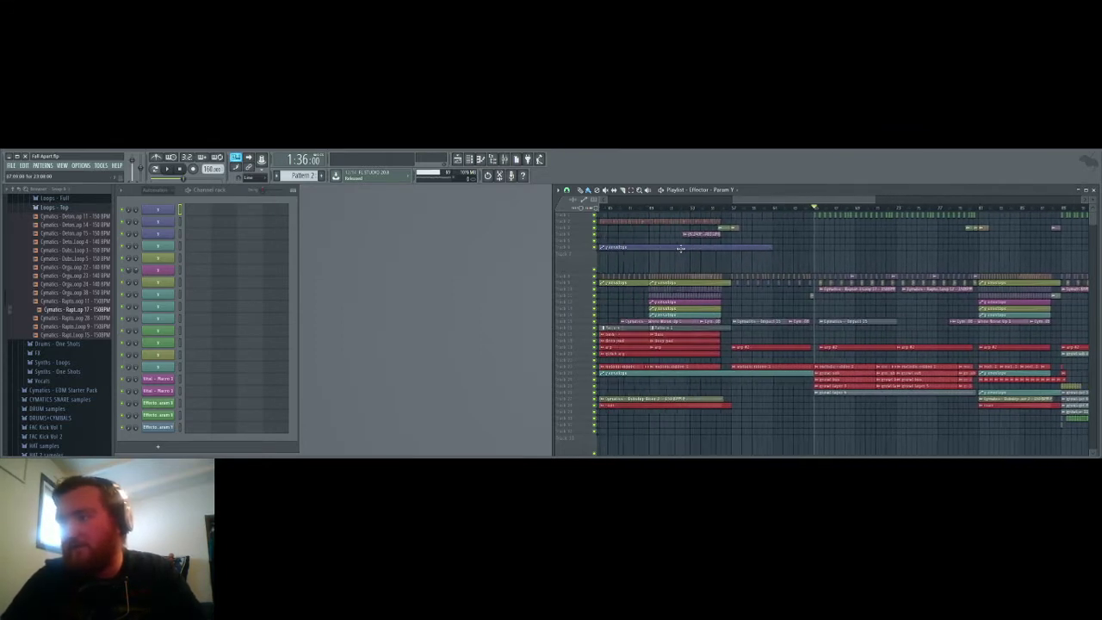
{"action": "scroll", "coordinate": [682, 250], "scroll_direction": "left", "scroll_amount": 1}
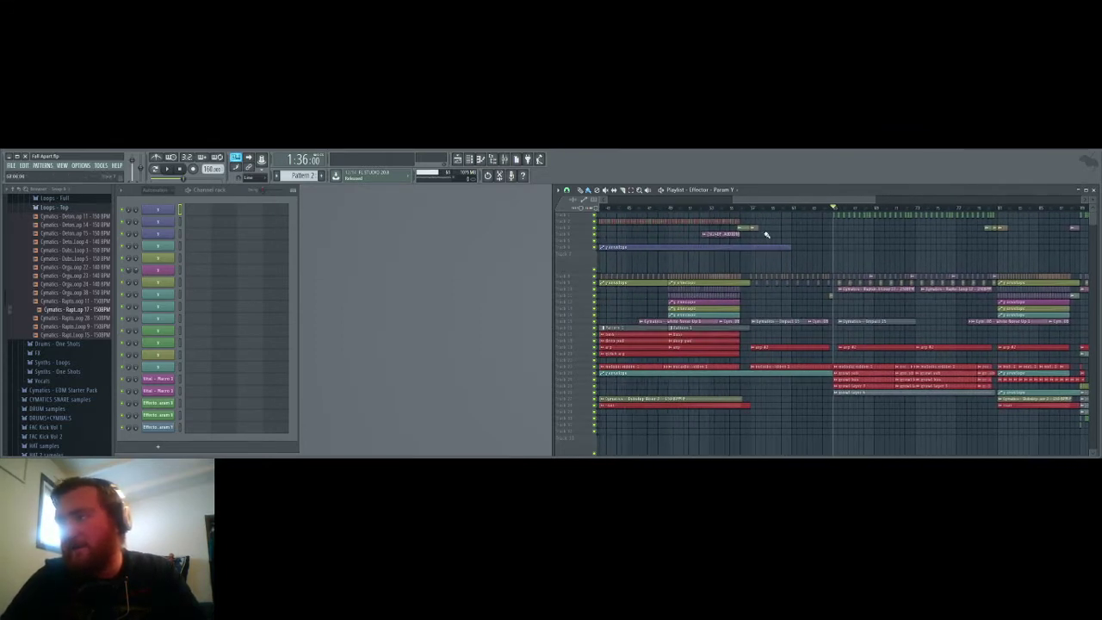
{"action": "scroll", "coordinate": [766, 235], "scroll_direction": "up", "scroll_amount": 4}
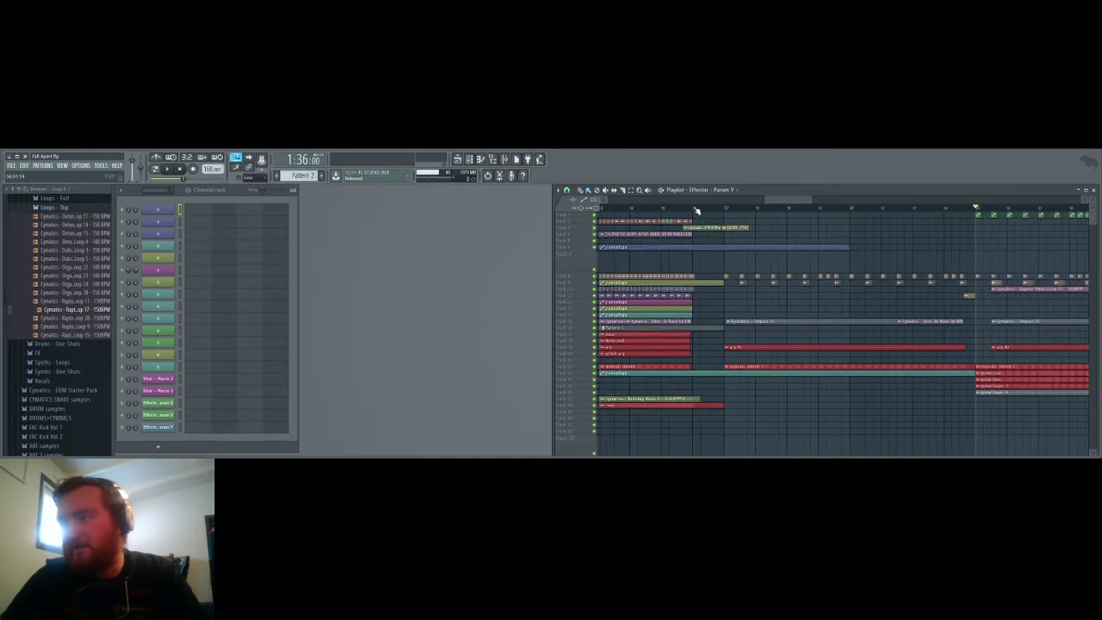
{"action": "left_click", "coordinate": [694, 209]}
{"action": "key", "text": "space"}
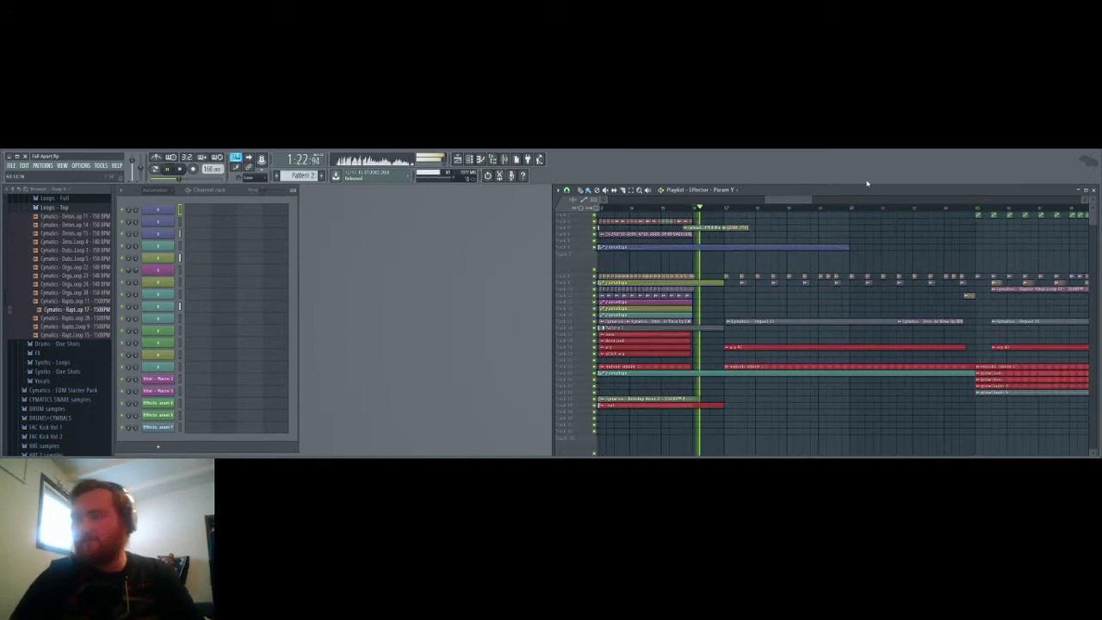
{"action": "left_click_drag", "start_coordinate": [812, 198], "coordinate": [961, 196]}
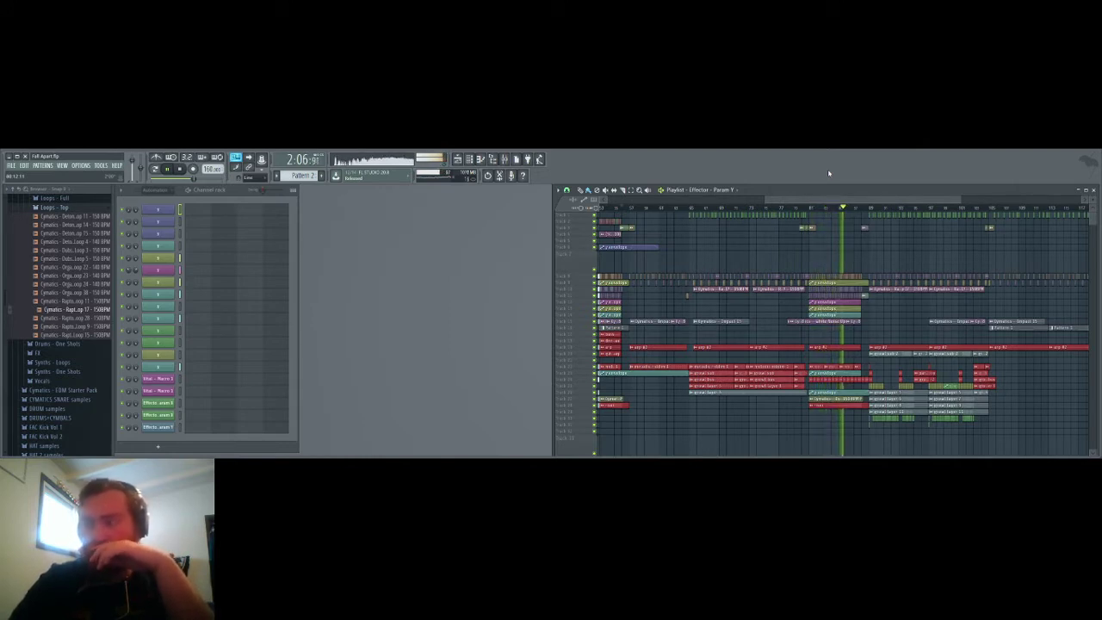
{"action": "left_click_drag", "start_coordinate": [793, 201], "coordinate": [841, 204]}
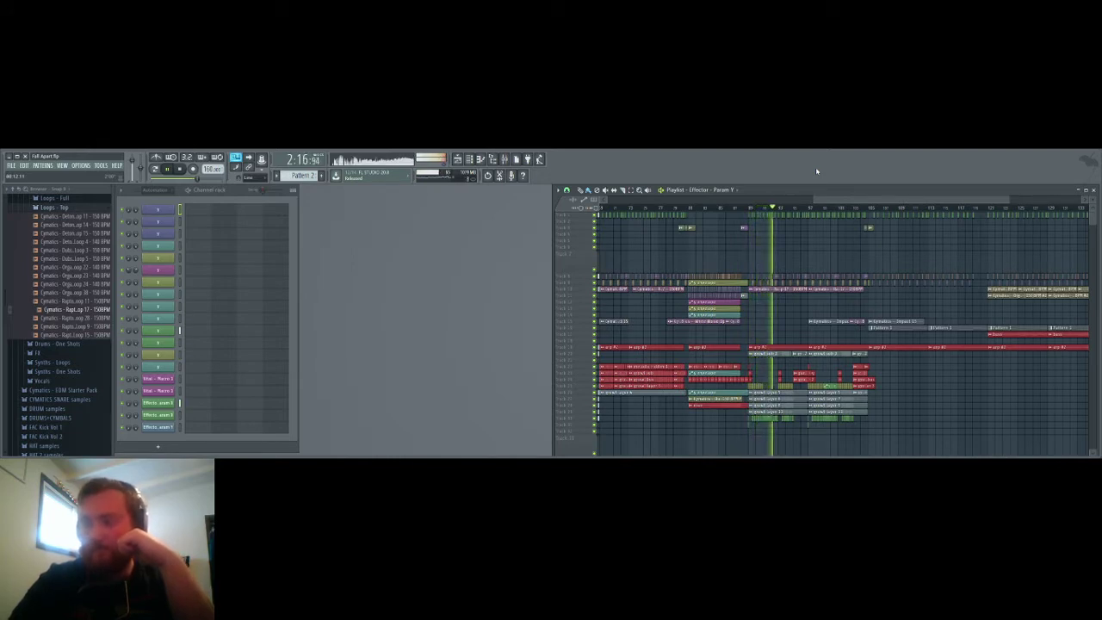
{"action": "key", "text": "space"}
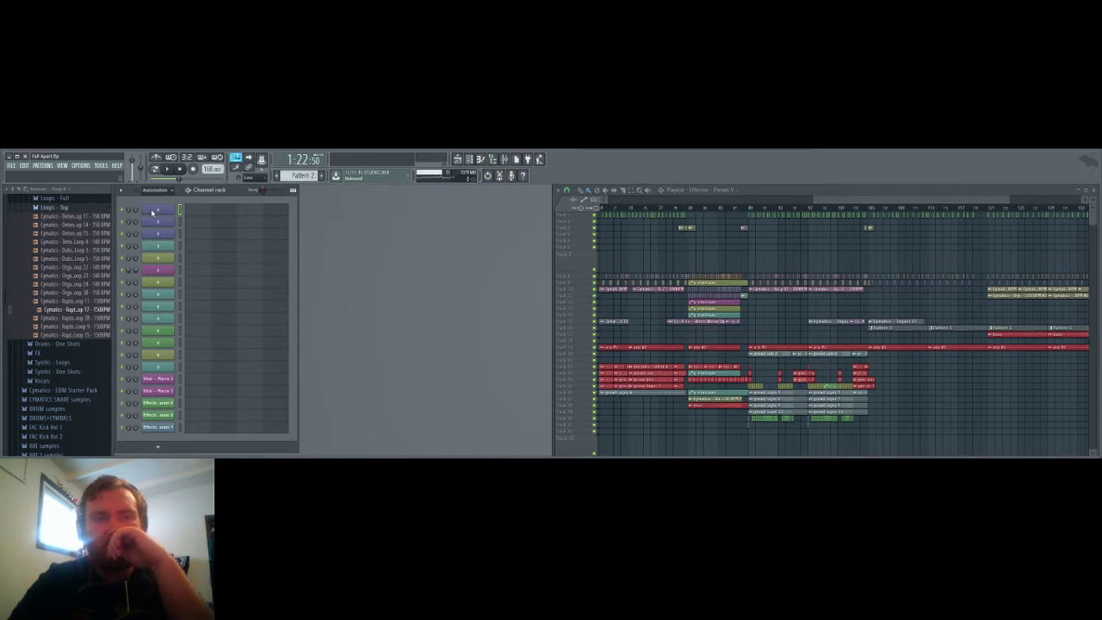
Step: Delete the growl sub 2 channel and the second drop's growl layer channels from the Audio group of the channel rack
{"action": "scroll", "coordinate": [250, 305], "scroll_direction": "down", "scroll_amount": 5}
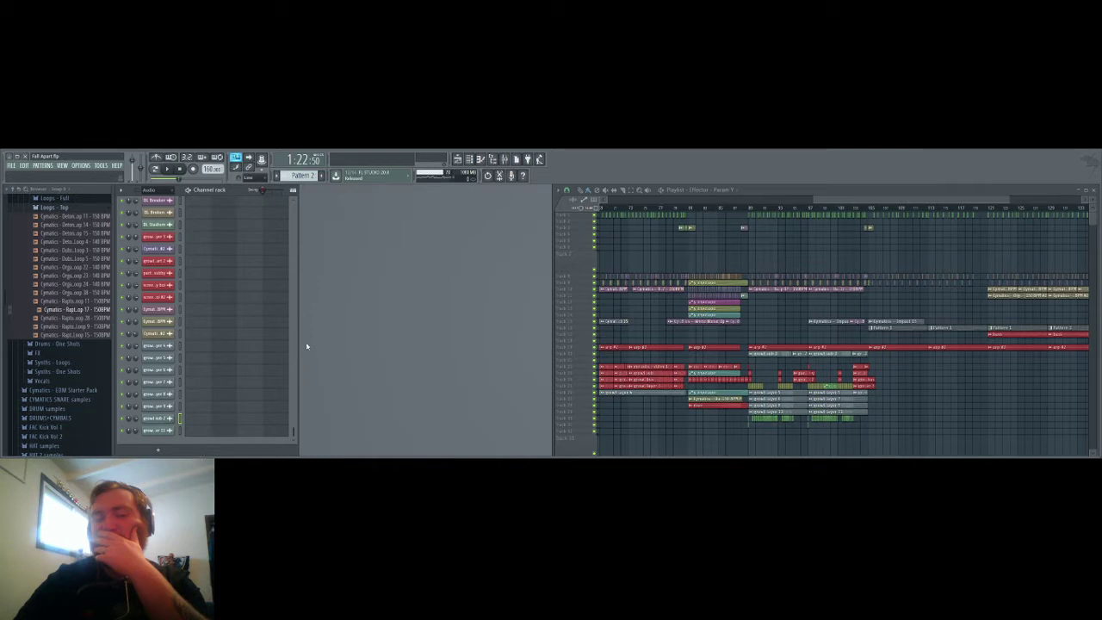
{"action": "scroll", "coordinate": [209, 423], "scroll_direction": "up", "scroll_amount": 2}
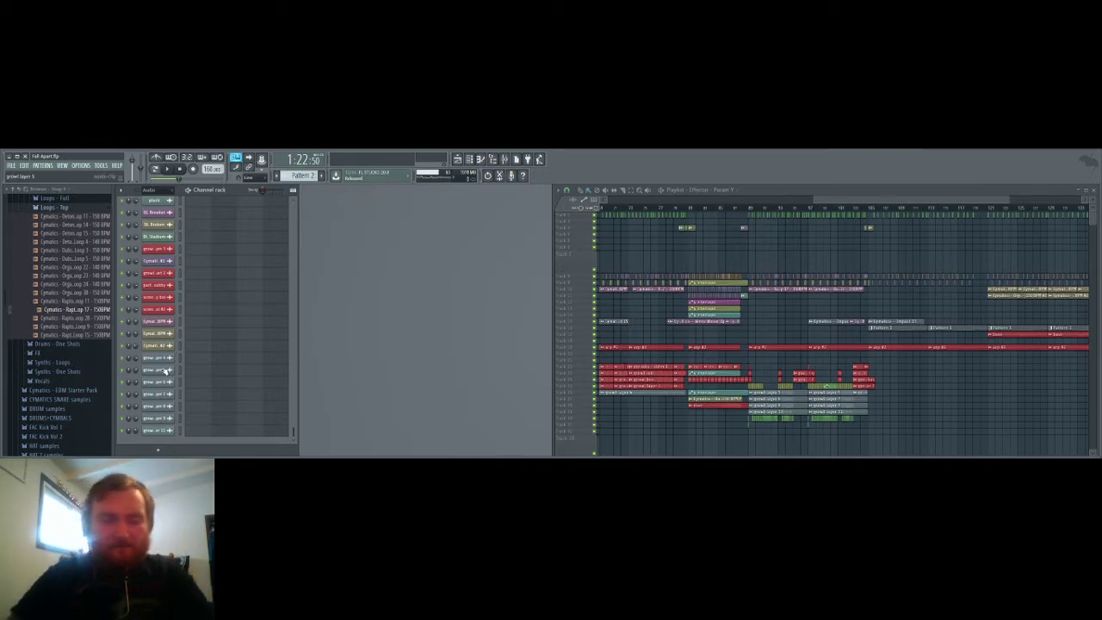
{"action": "scroll", "coordinate": [165, 368], "scroll_direction": "up", "scroll_amount": 2}
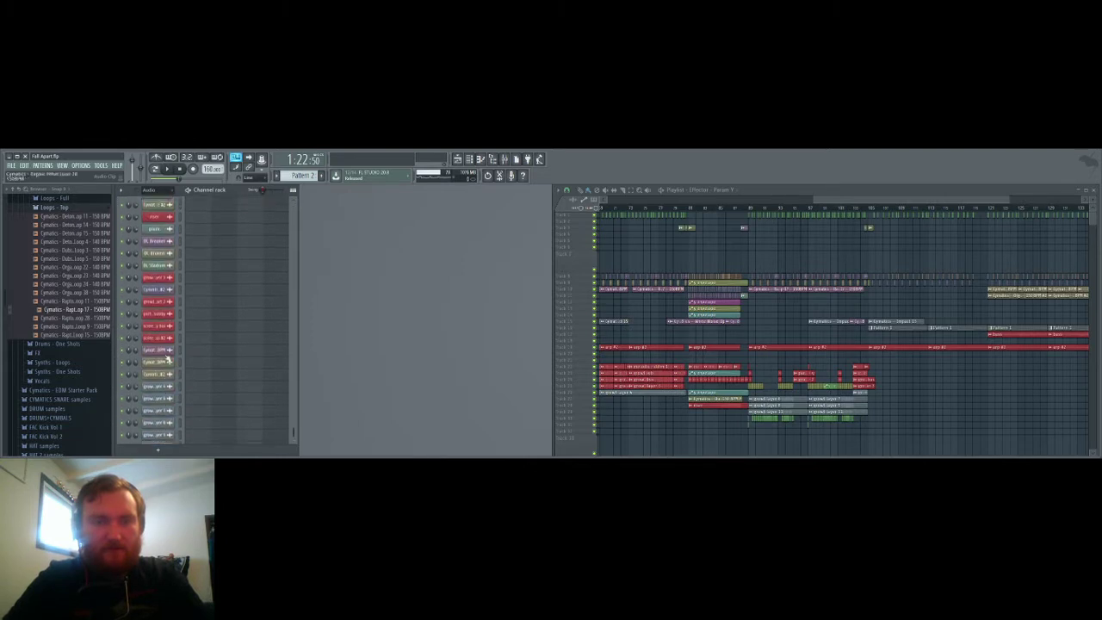
{"action": "scroll", "coordinate": [168, 379], "scroll_direction": "down", "scroll_amount": 1}
{"action": "scroll", "coordinate": [164, 385], "scroll_direction": "up", "scroll_amount": 1}
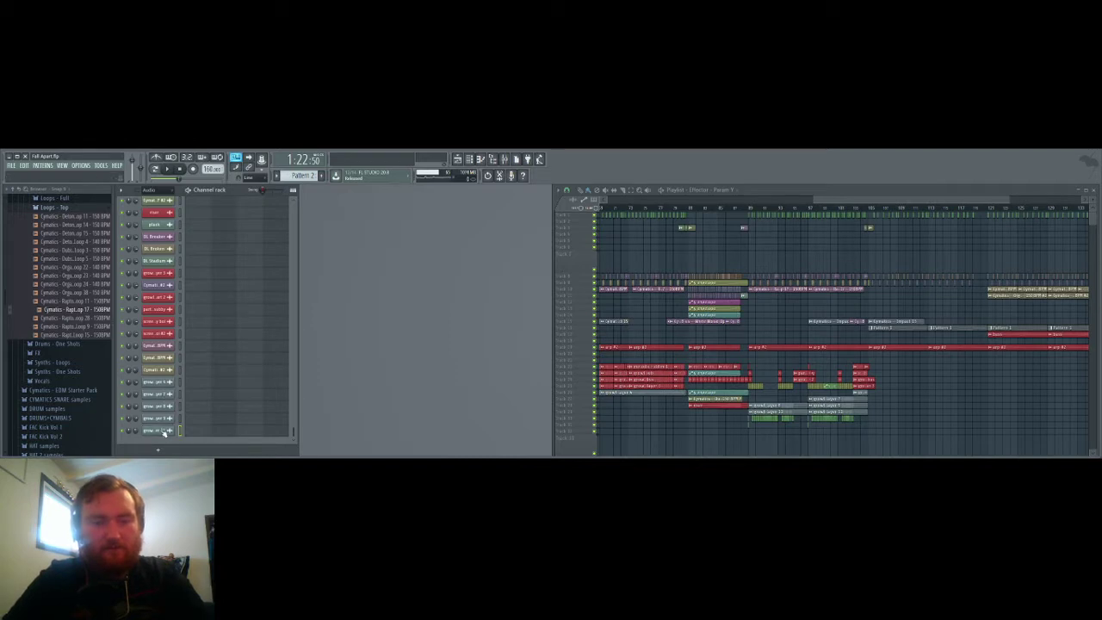
{"action": "scroll", "coordinate": [164, 431], "scroll_direction": "up", "scroll_amount": 1}
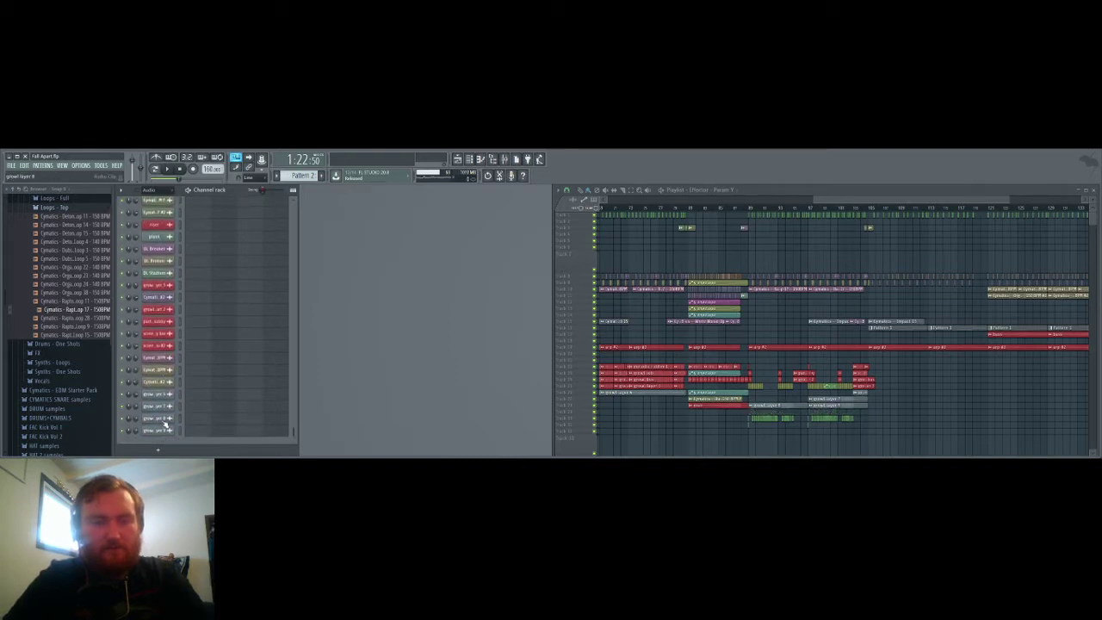
{"action": "scroll", "coordinate": [161, 429], "scroll_direction": "up", "scroll_amount": 1}
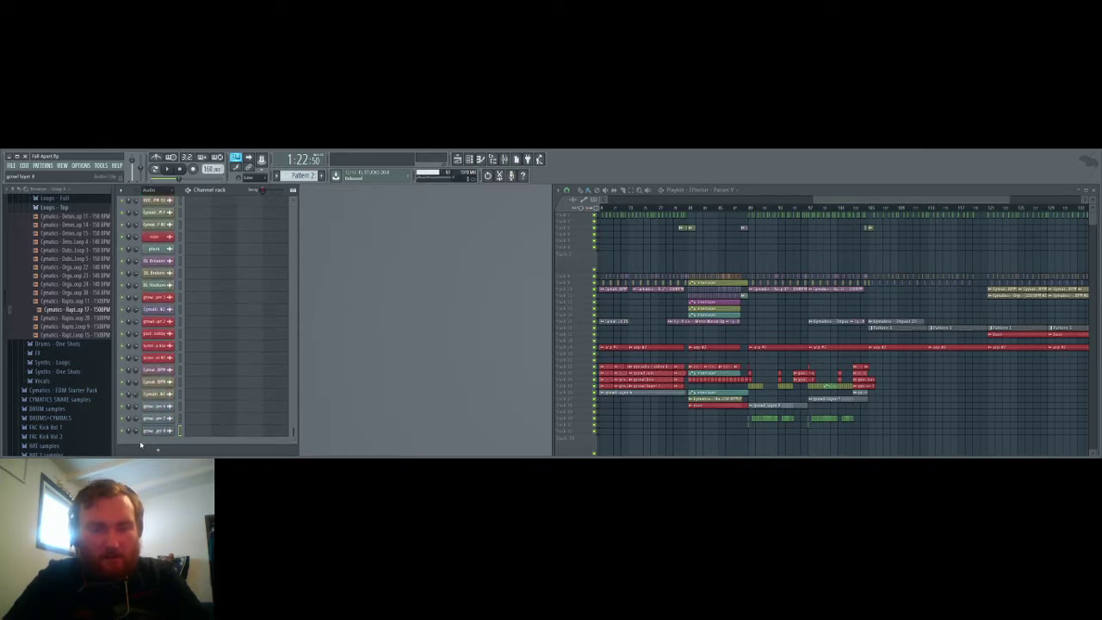
{"action": "scroll", "coordinate": [164, 430], "scroll_direction": "up", "scroll_amount": 1}
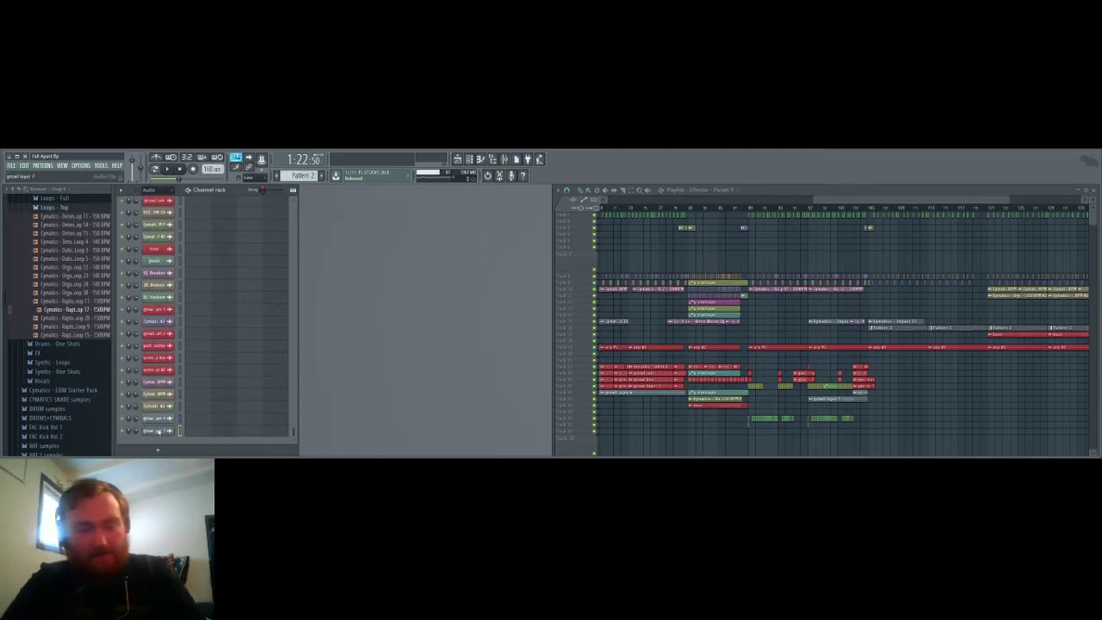
{"action": "scroll", "coordinate": [164, 422], "scroll_direction": "up", "scroll_amount": 10}
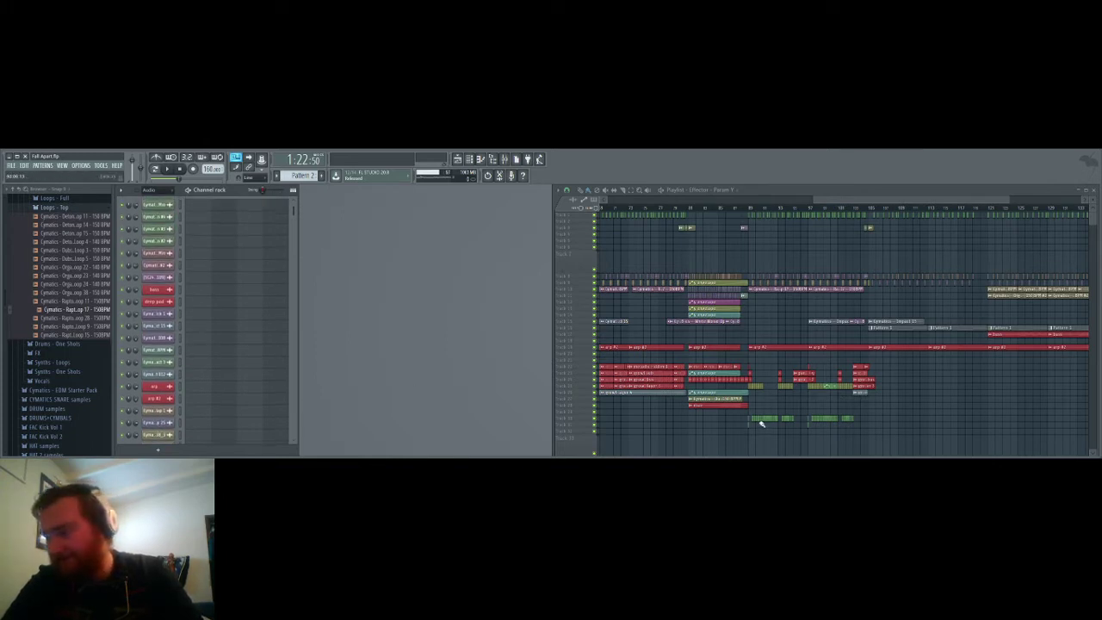
Step: Delete all the green automation clips on the lowest used playlist track under the second drop
{"action": "left_click_drag", "start_coordinate": [896, 438], "coordinate": [749, 417]}
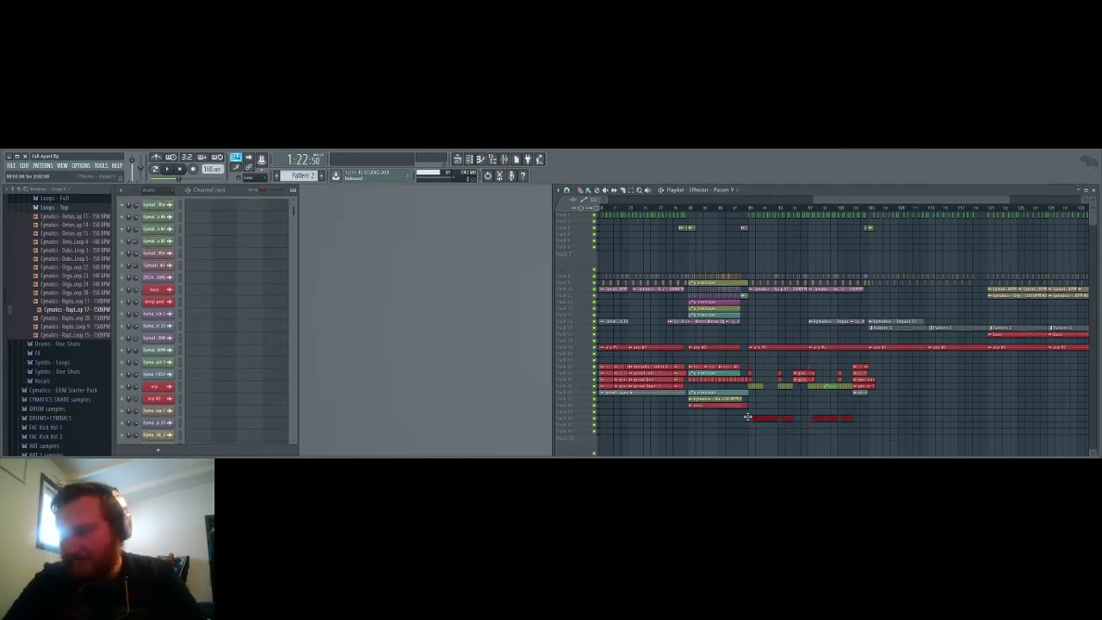
{"action": "left_click", "coordinate": [748, 417]}
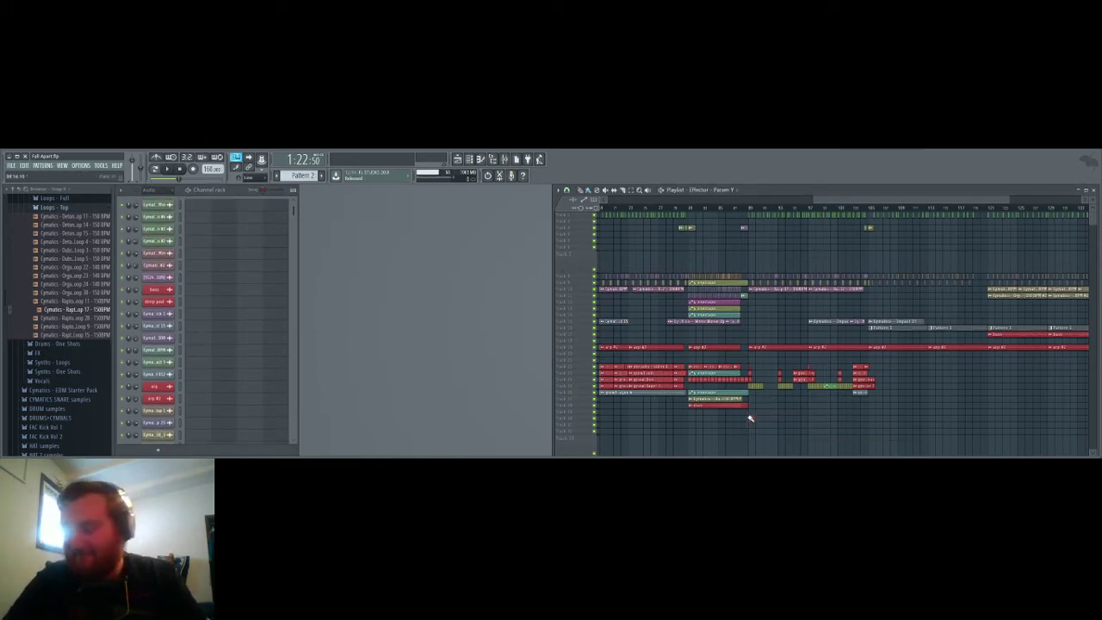
Step: Set the playlist loop range over the second drop, starting at 2:12:00, and play it
{"action": "scroll", "coordinate": [771, 428], "scroll_direction": "up", "scroll_amount": 4}
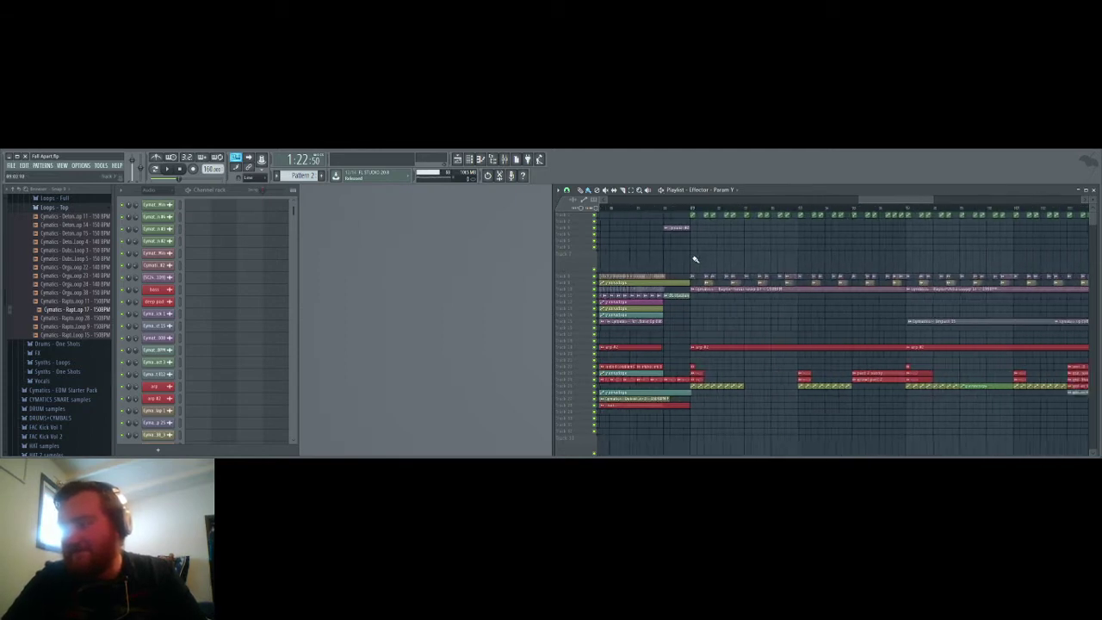
{"action": "left_click_drag", "start_coordinate": [693, 210], "coordinate": [920, 222]}
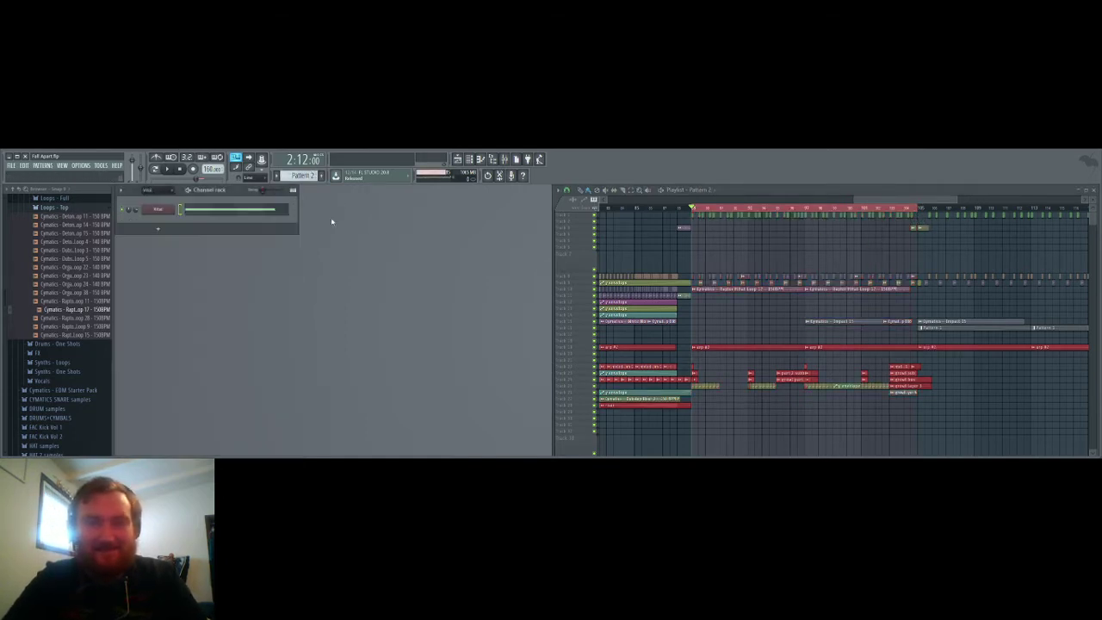
{"action": "key", "text": "space"}
{"action": "scroll", "coordinate": [714, 419], "scroll_direction": "up", "scroll_amount": 4}
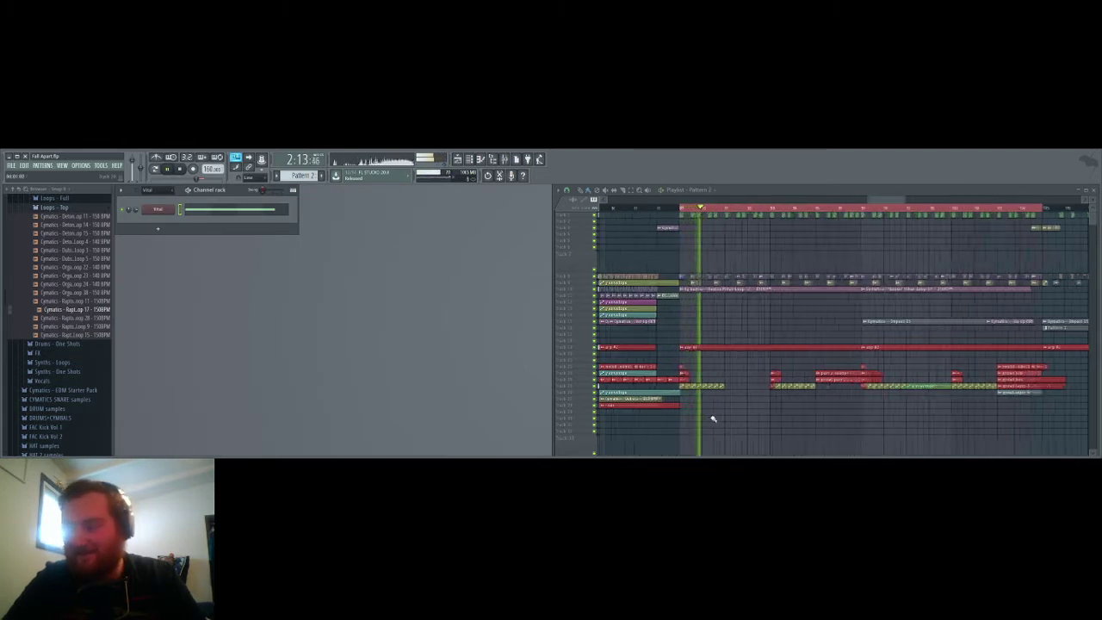
{"action": "left_click", "coordinate": [657, 435]}
{"action": "scroll", "coordinate": [680, 439], "scroll_direction": "down", "scroll_amount": 3}
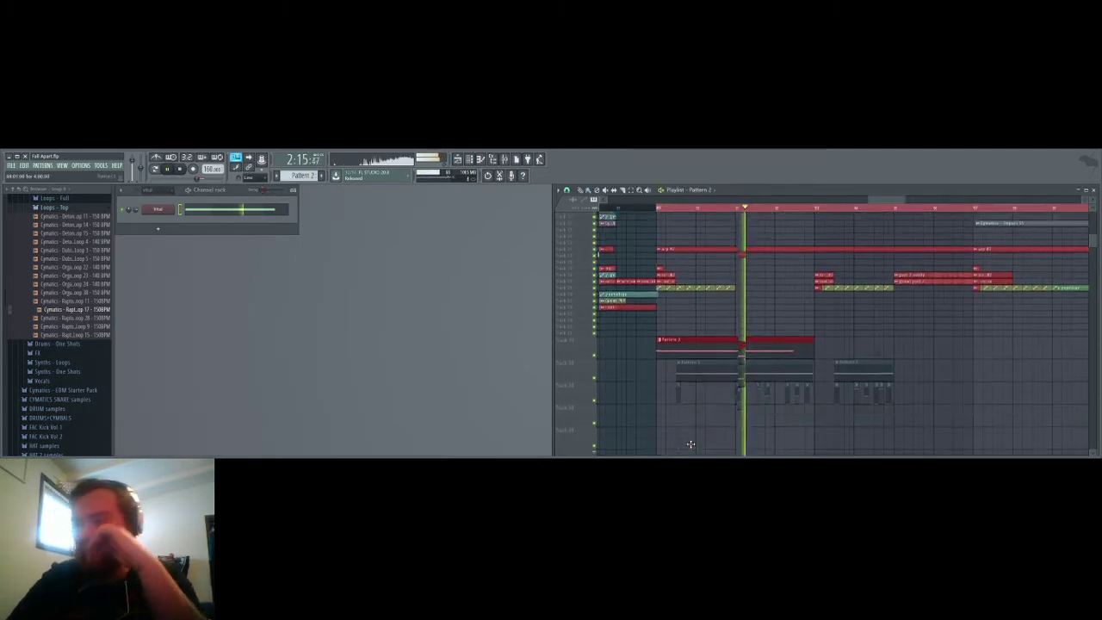
{"action": "key", "text": "space"}
{"action": "key", "text": "space"}
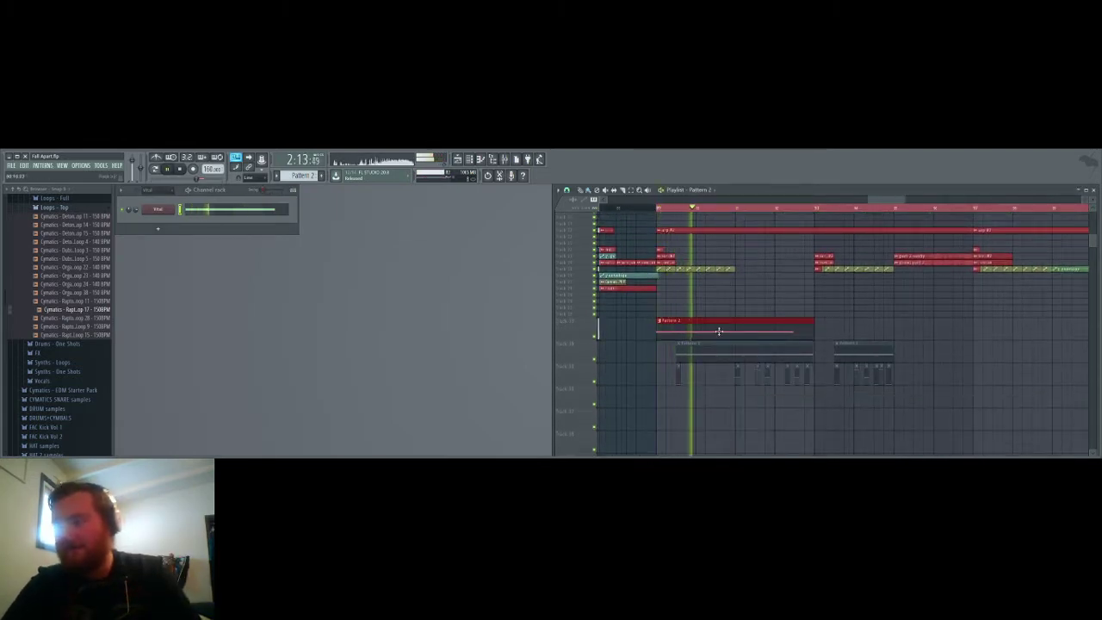
{"action": "left_click_drag", "start_coordinate": [720, 330], "coordinate": [739, 329]}
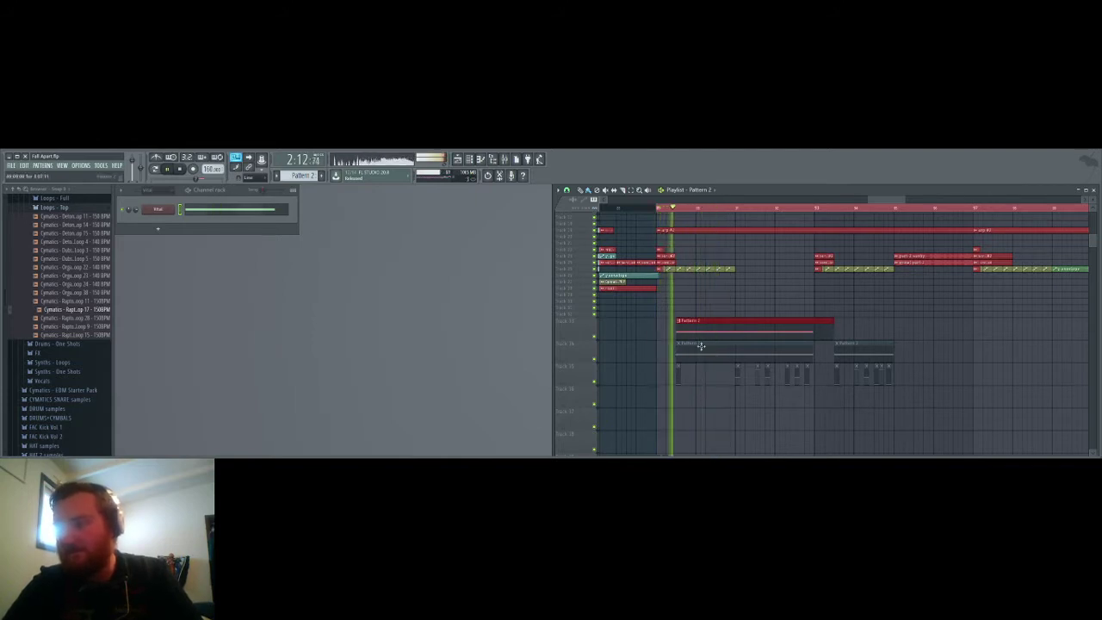
{"action": "right_click", "coordinate": [678, 329]}
{"action": "key", "text": "space"}
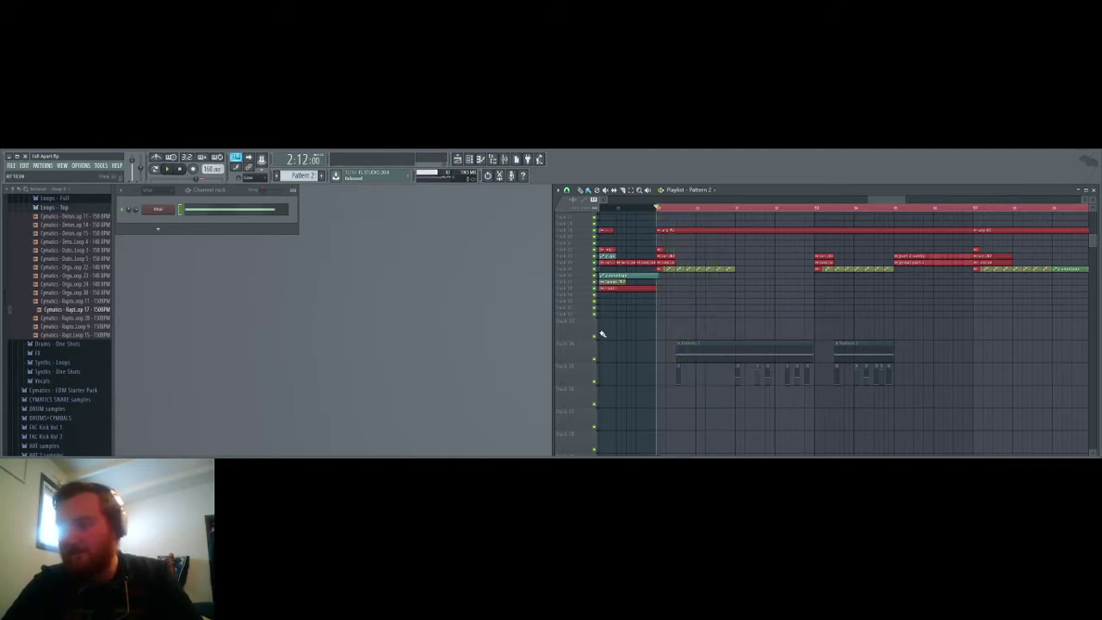
Step: Solo Track 34 with its Pattern 2 clips, together with Track 35, and play the section from 2:12:00
{"action": "right_click", "coordinate": [595, 361]}
{"action": "key", "text": "space"}
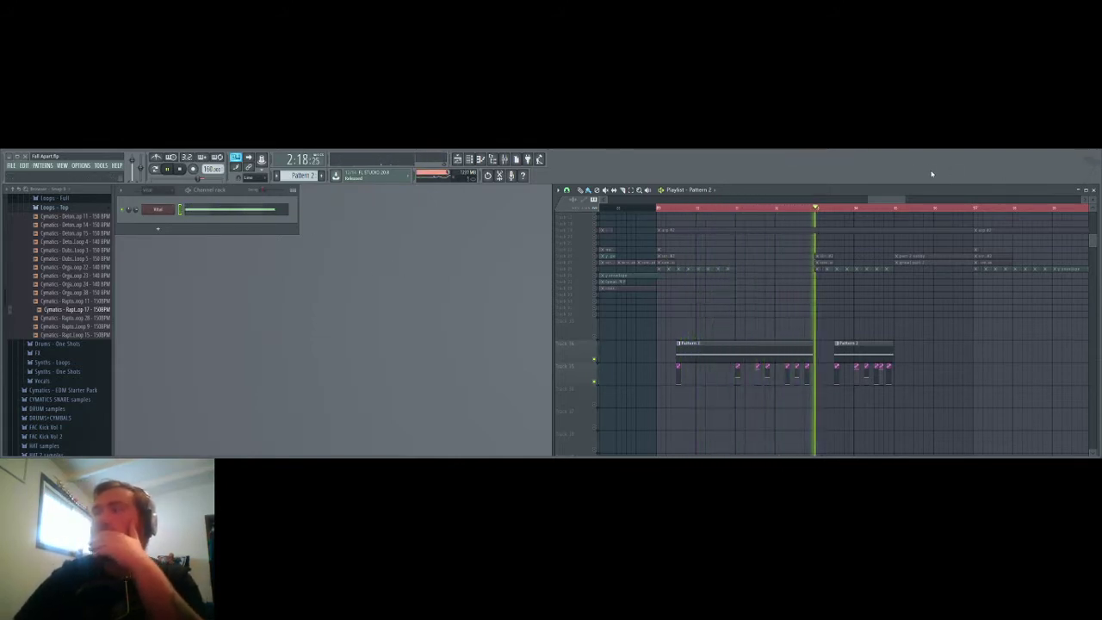
{"action": "key", "text": "space"}
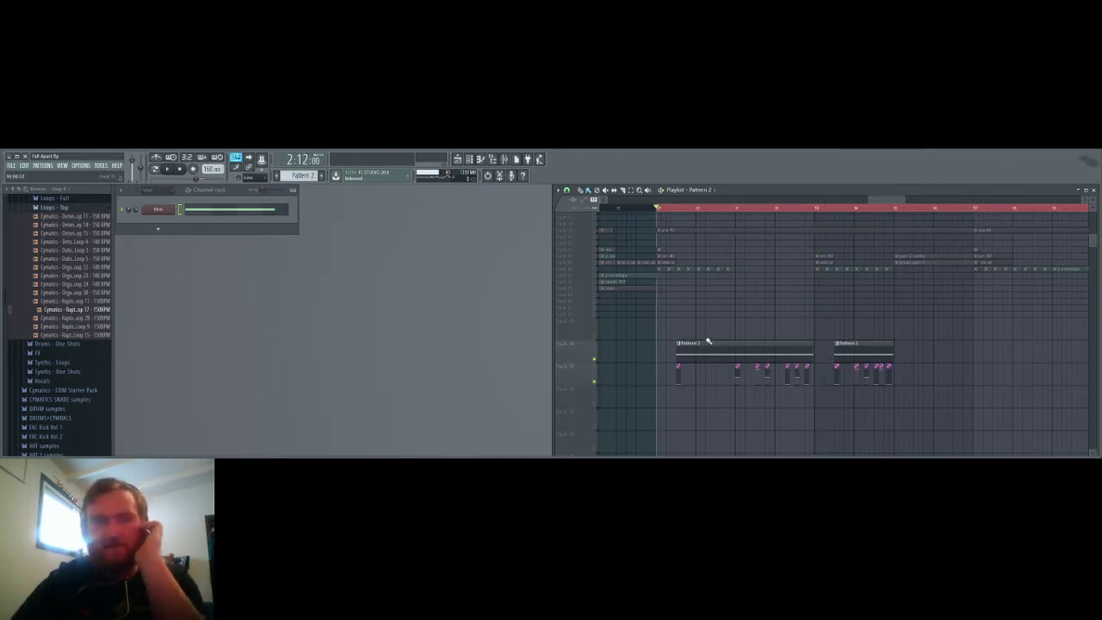
Step: Delete the two Vital macro automation channels from the Automation group of the channel rack, removing their clips under Pattern 2
{"action": "double_click", "coordinate": [679, 368]}
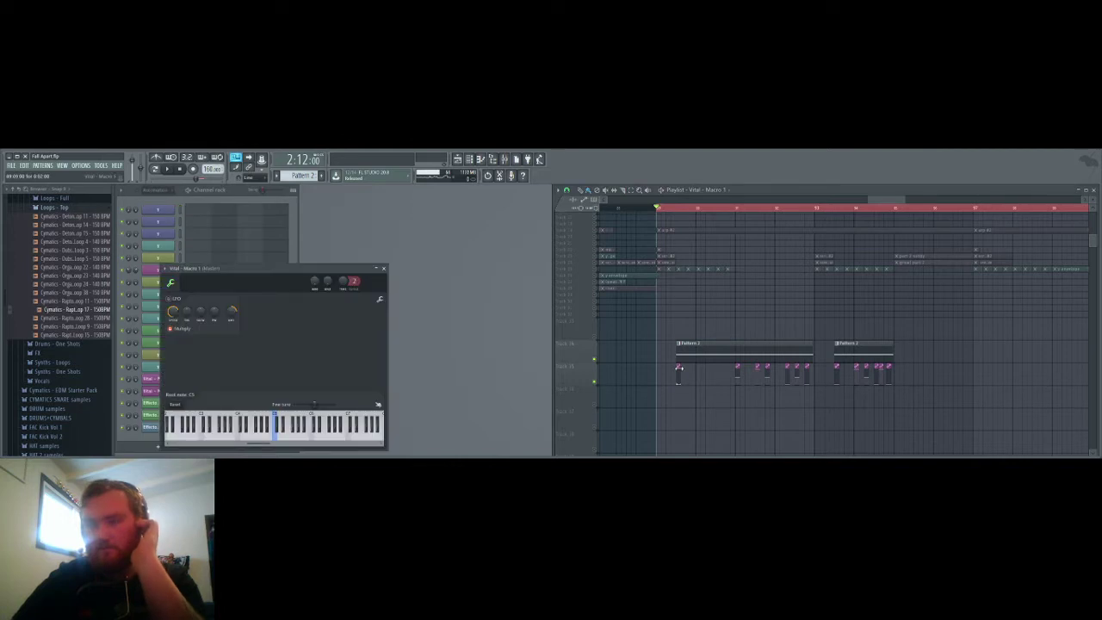
{"action": "left_click", "coordinate": [384, 269]}
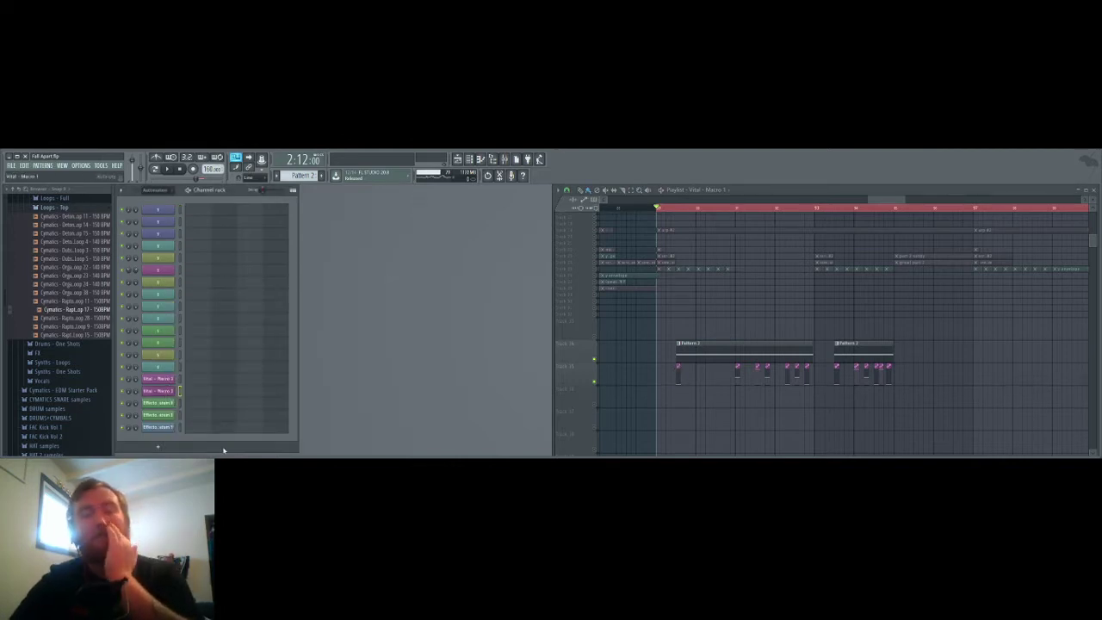
{"action": "key", "text": "alt+Delete"}
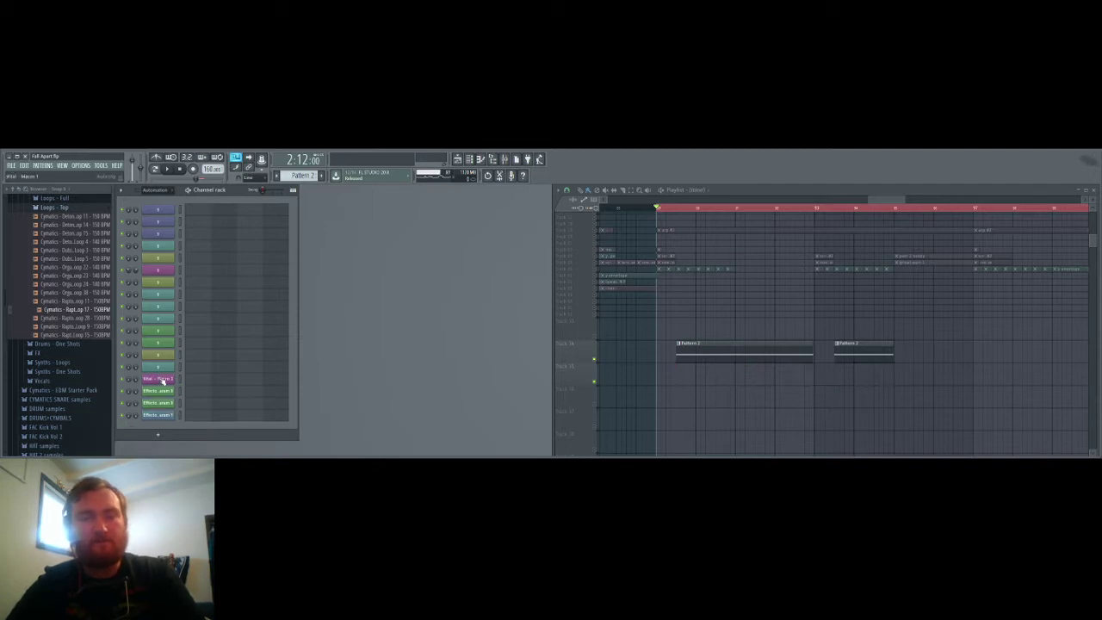
{"action": "key", "text": "alt+Delete"}
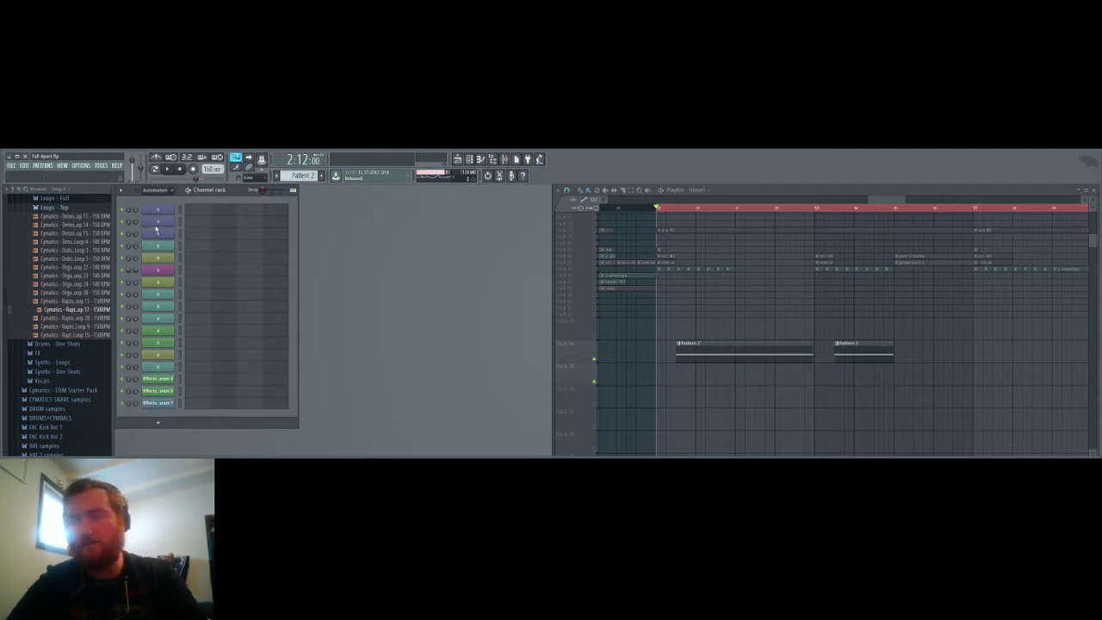
{"action": "key", "text": "alt+Delete"}
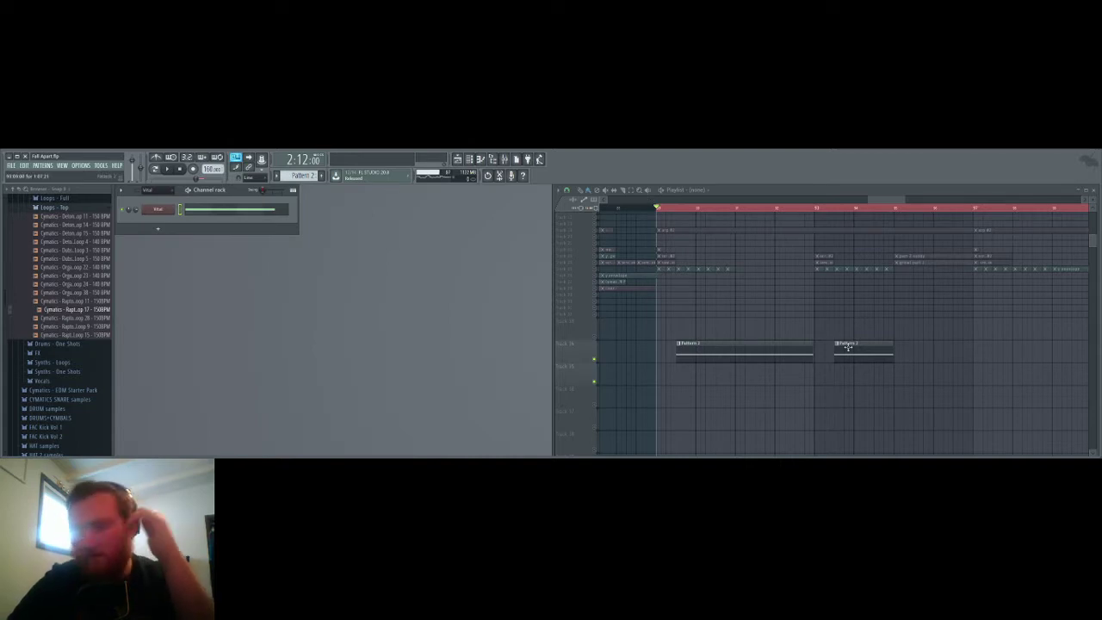
Step: Play the second drop while unmuting Tracks 23, 24 and 26 beside the Pattern 2 clips, briefly trying Track 25 as well
{"action": "key", "text": "space"}
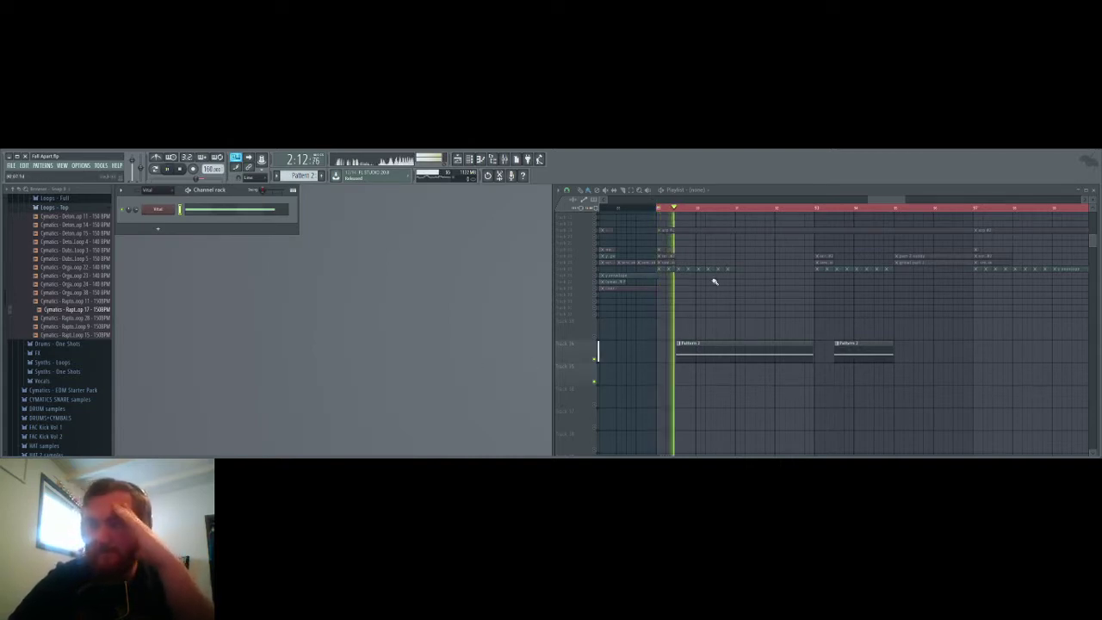
{"action": "left_click", "coordinate": [598, 258]}
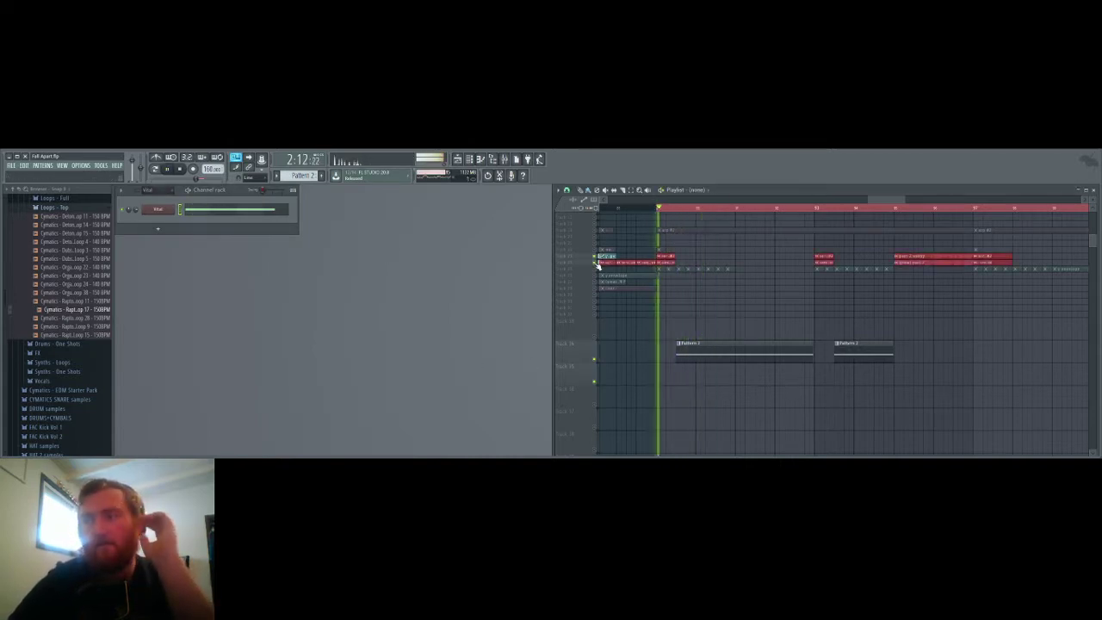
{"action": "key", "text": "space"}
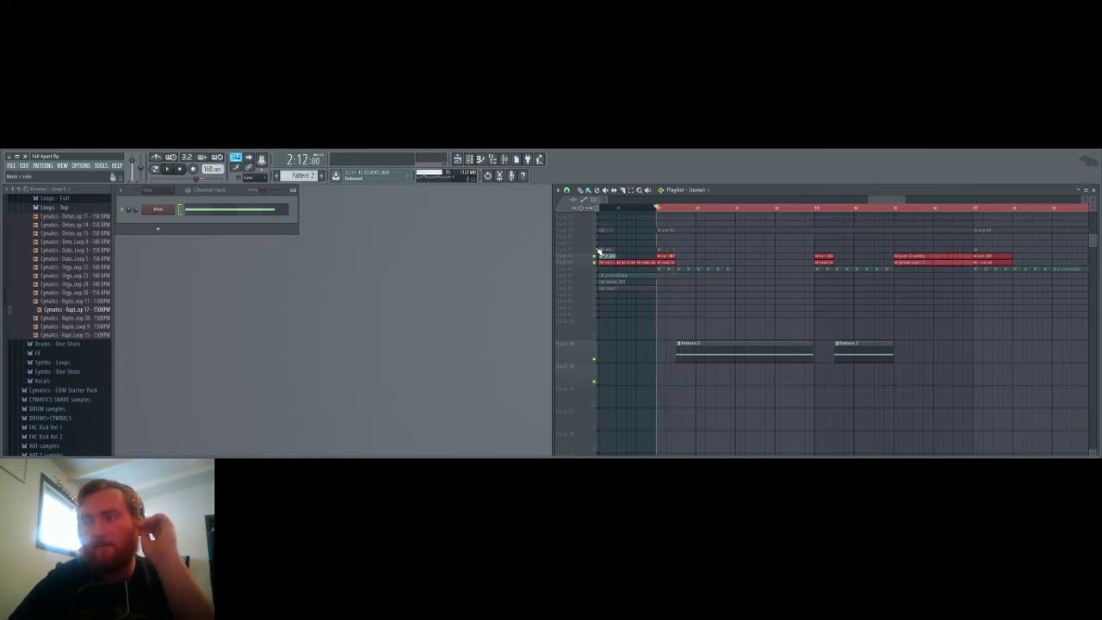
{"action": "key", "text": "space"}
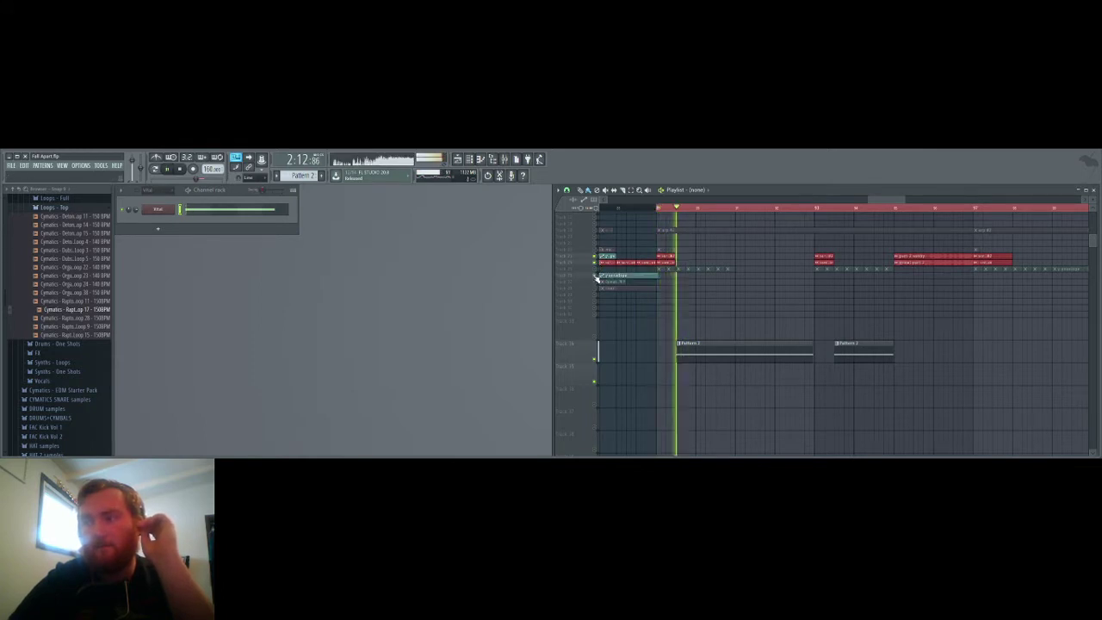
{"action": "left_click", "coordinate": [595, 270]}
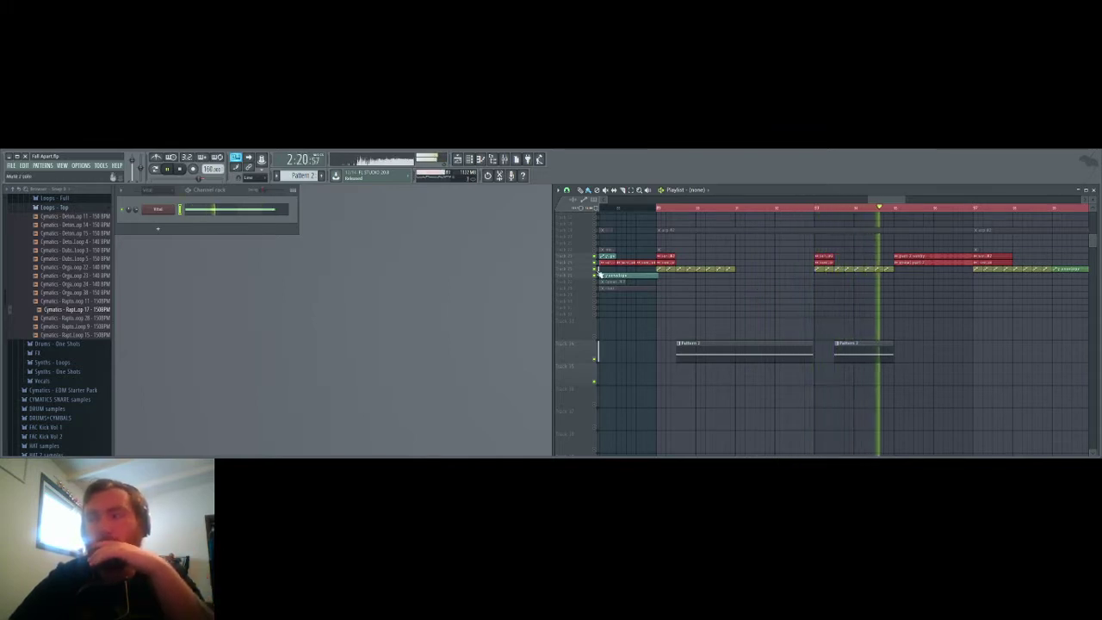
{"action": "left_click", "coordinate": [596, 269]}
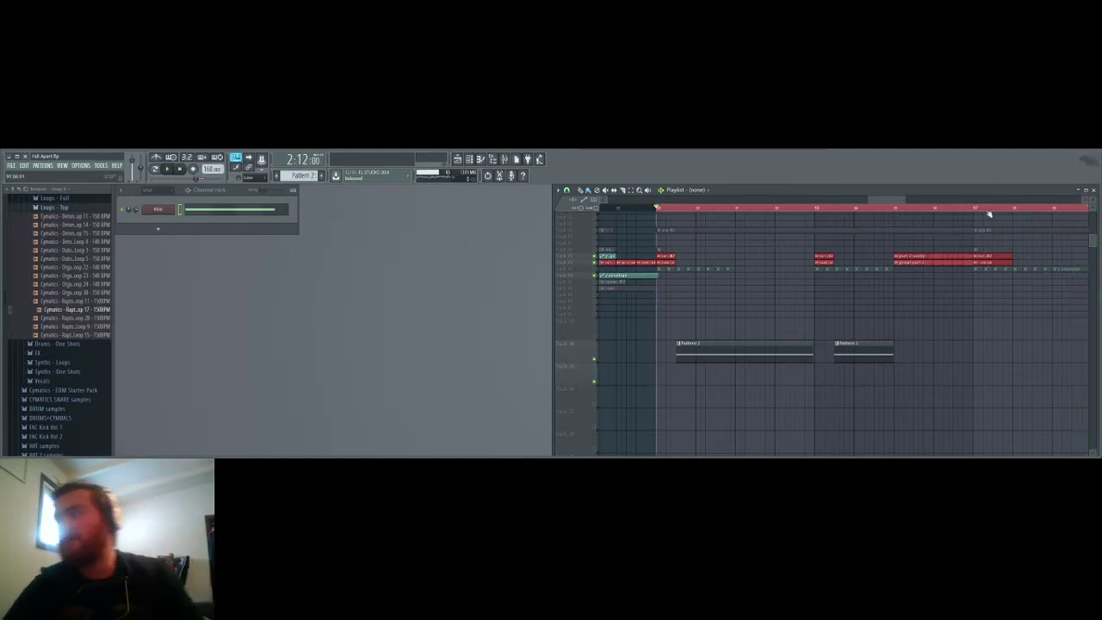
Step: Shorten the loop range to 2:12:00 through 2:24:00 and play that section once more with the clips deselected
{"action": "left_click_drag", "start_coordinate": [977, 214], "coordinate": [661, 259]}
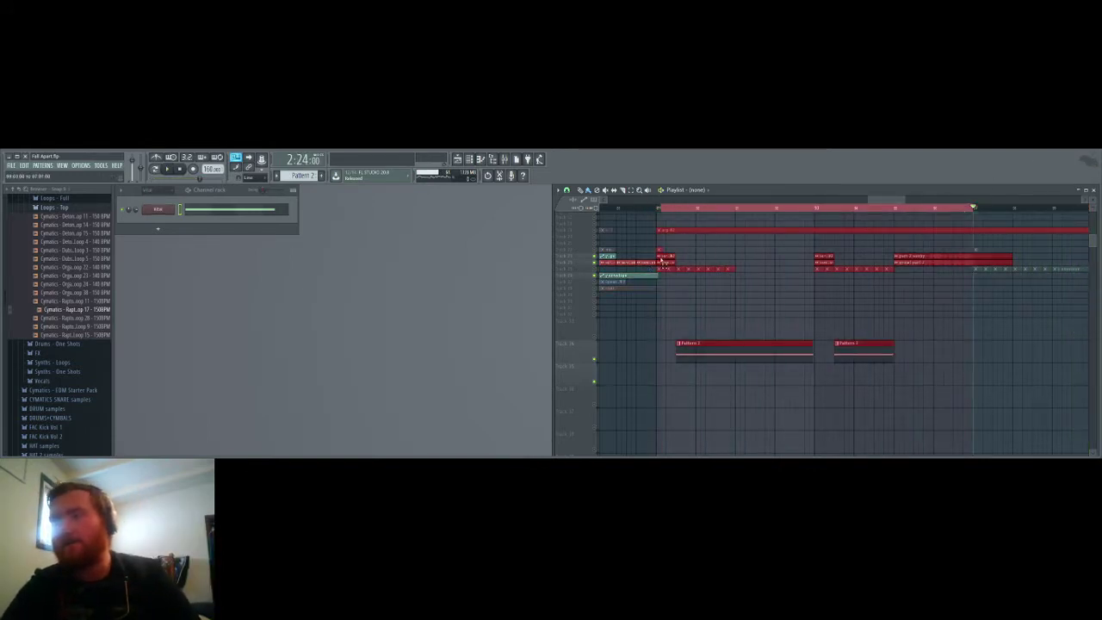
{"action": "left_click", "coordinate": [770, 306]}
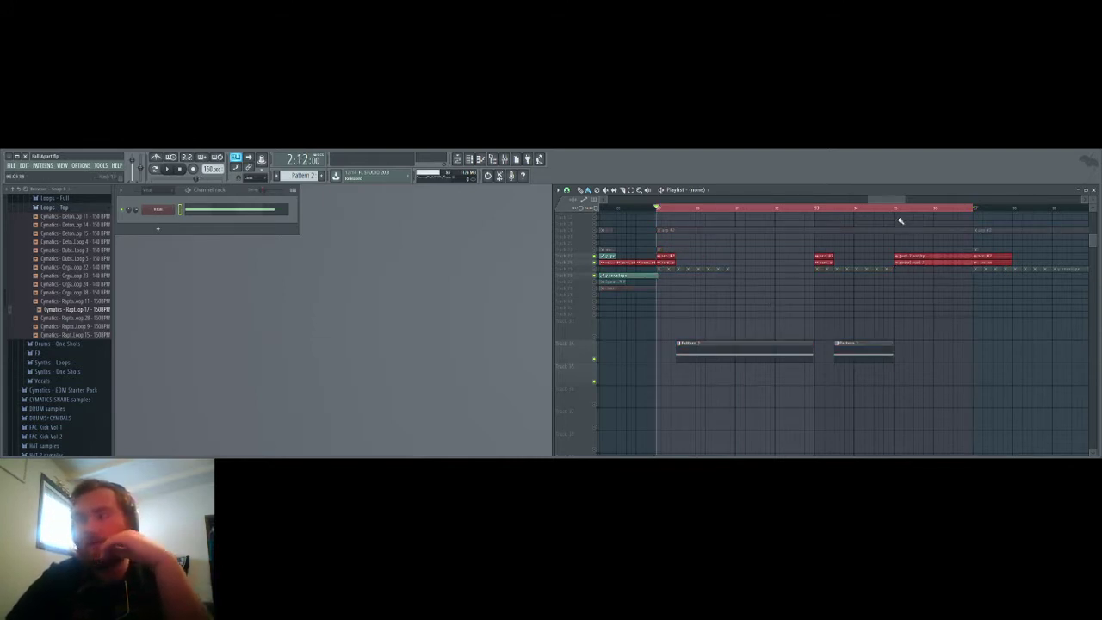
{"action": "key", "text": "space"}
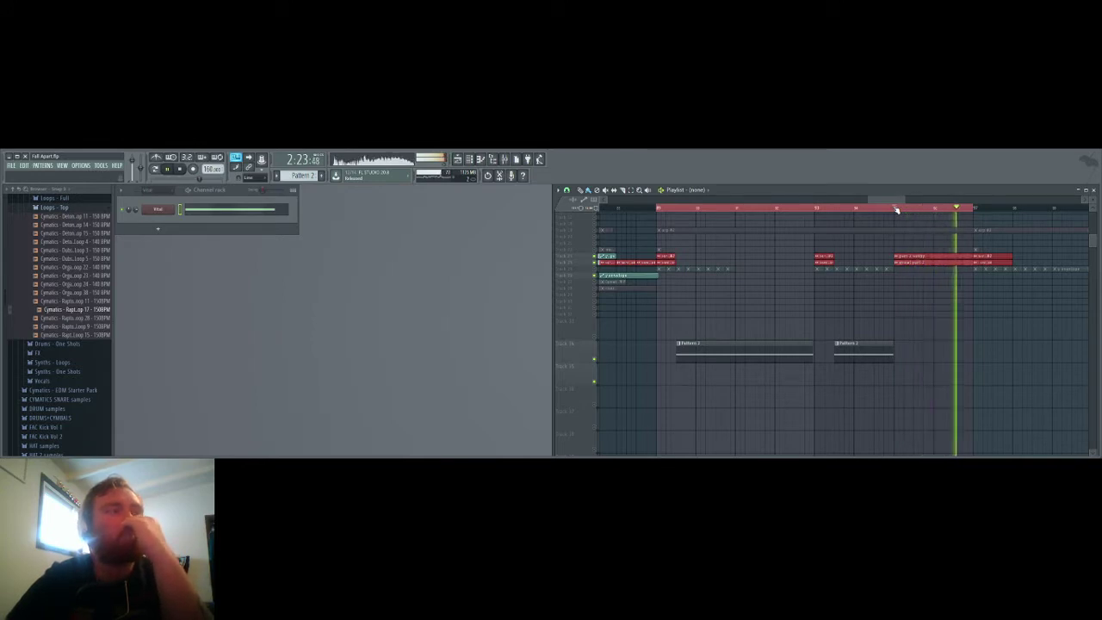
{"action": "key", "text": "space"}
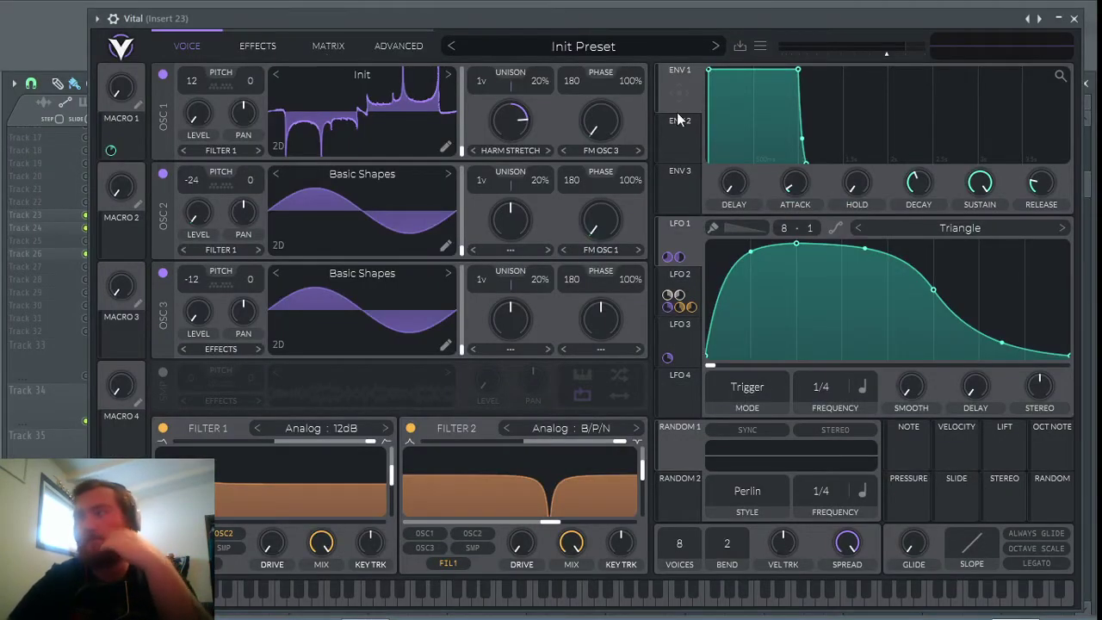
Step: Initialize the Vital preset and transpose oscillator 1 to -12 while sounding a test note
{"action": "left_click", "coordinate": [761, 45]}
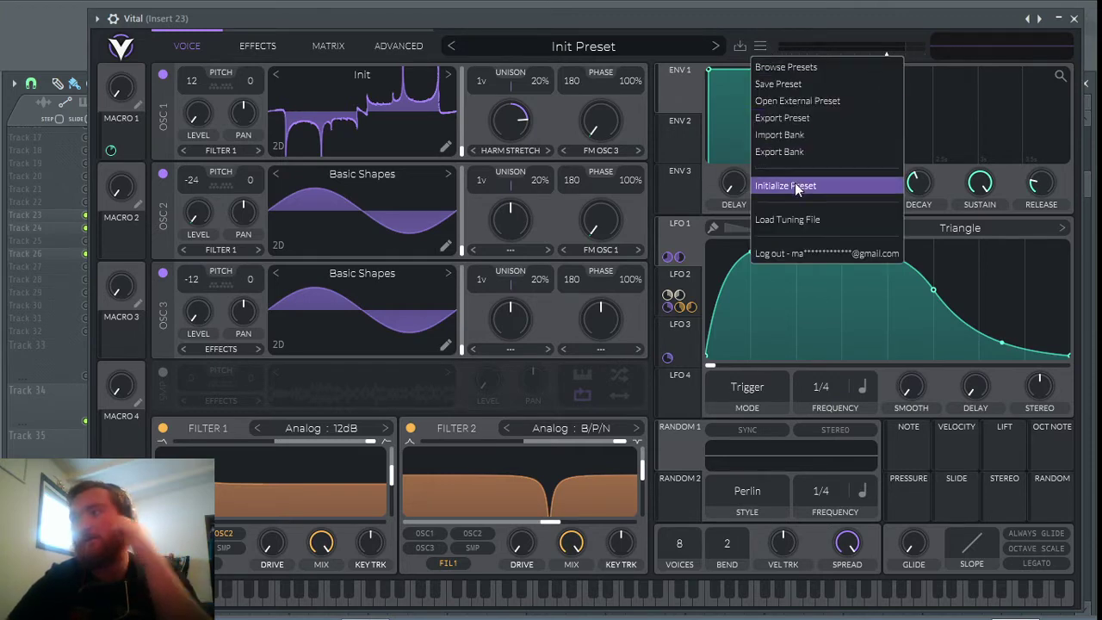
{"action": "left_click", "coordinate": [795, 182]}
{"action": "key", "text": "z"}
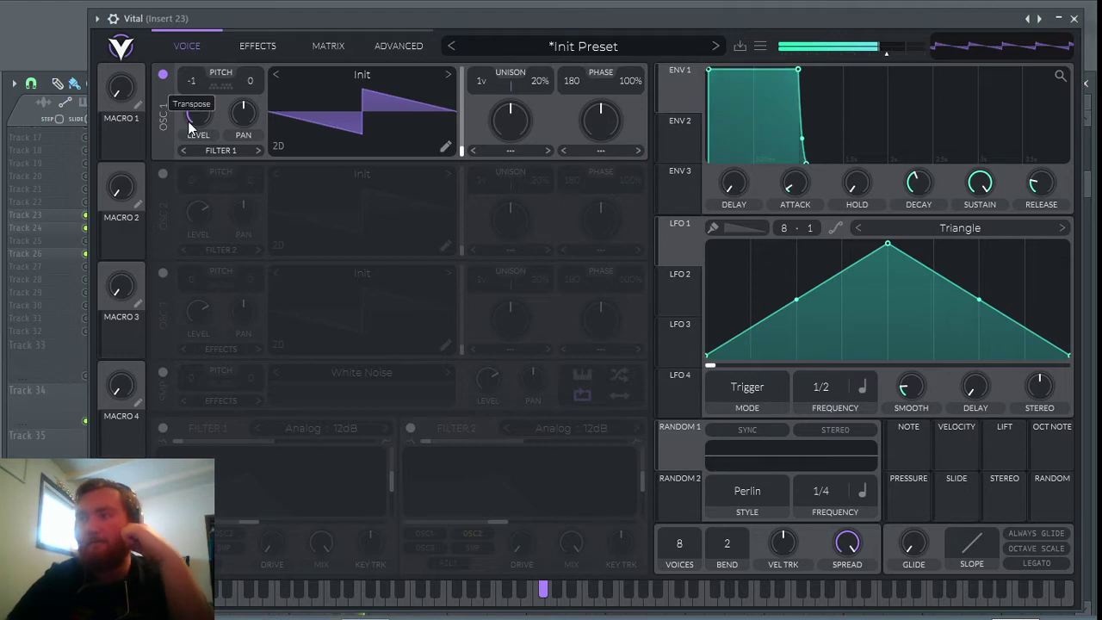
Step: Load the Acid Rock ft Maynix wavetable from the Glorkglunk folder into oscillator 1 and audition different wave frame positions
{"action": "left_click", "coordinate": [360, 77]}
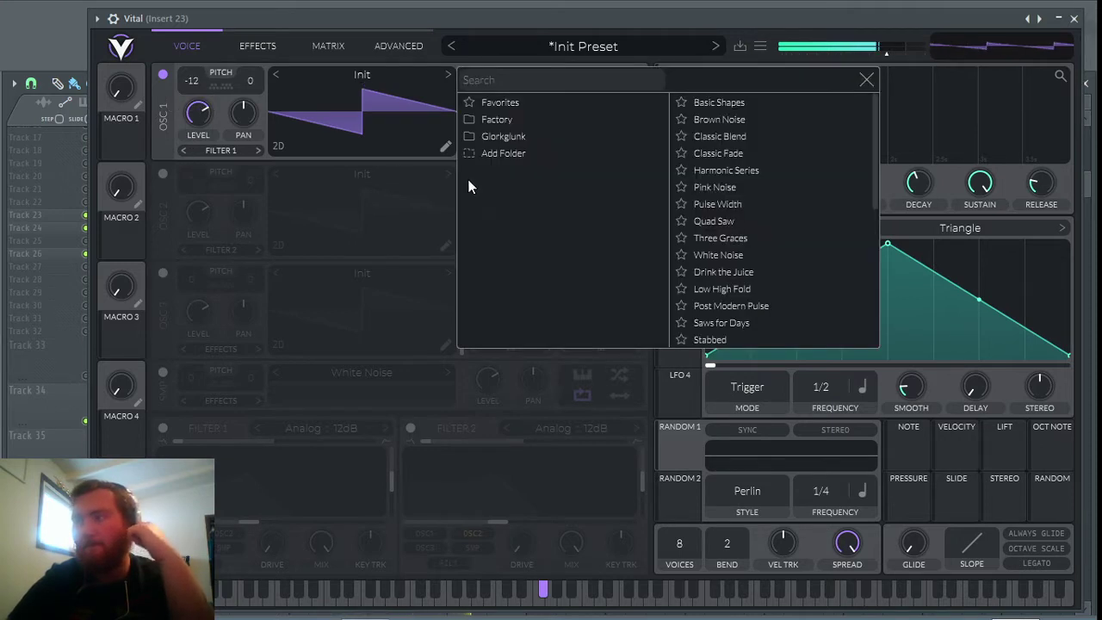
{"action": "left_click", "coordinate": [520, 138]}
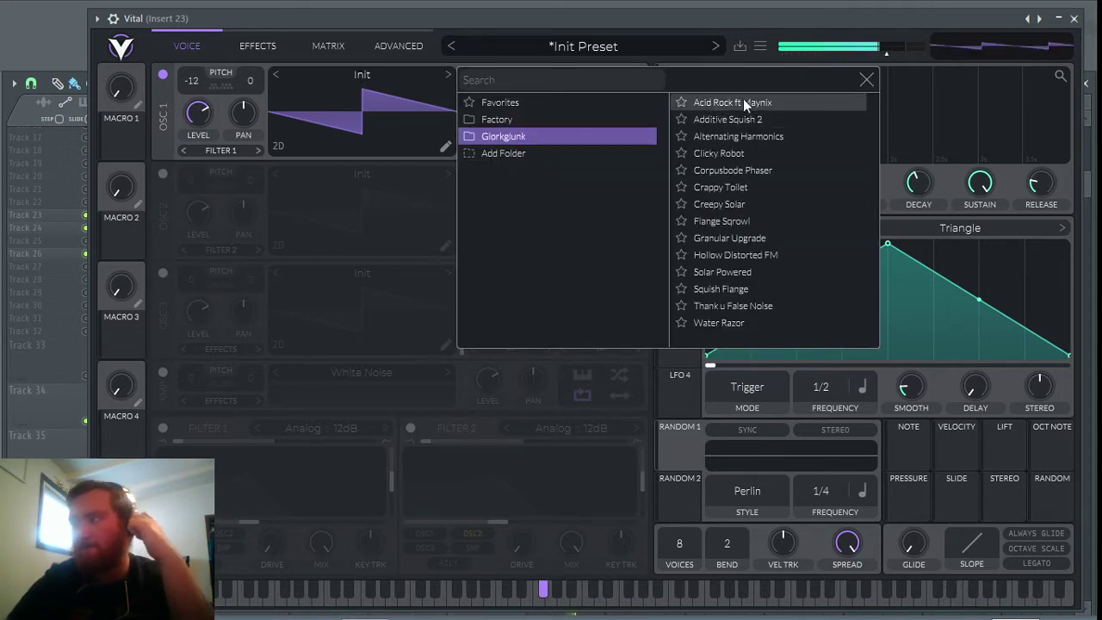
{"action": "left_click", "coordinate": [732, 102]}
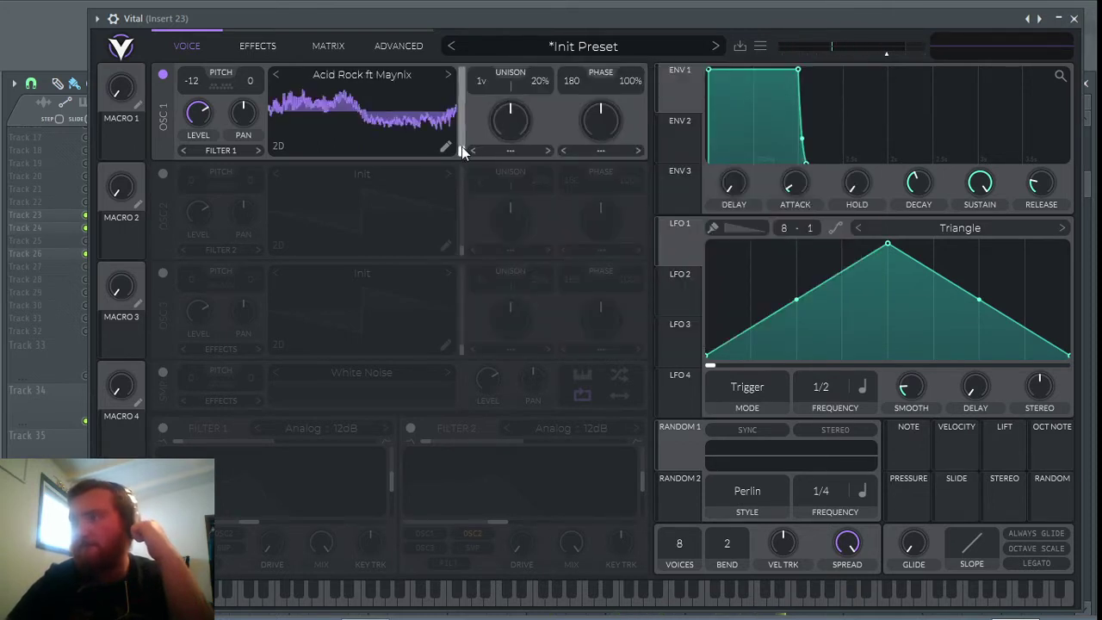
{"action": "left_click_drag", "start_coordinate": [462, 148], "coordinate": [462, 117]}
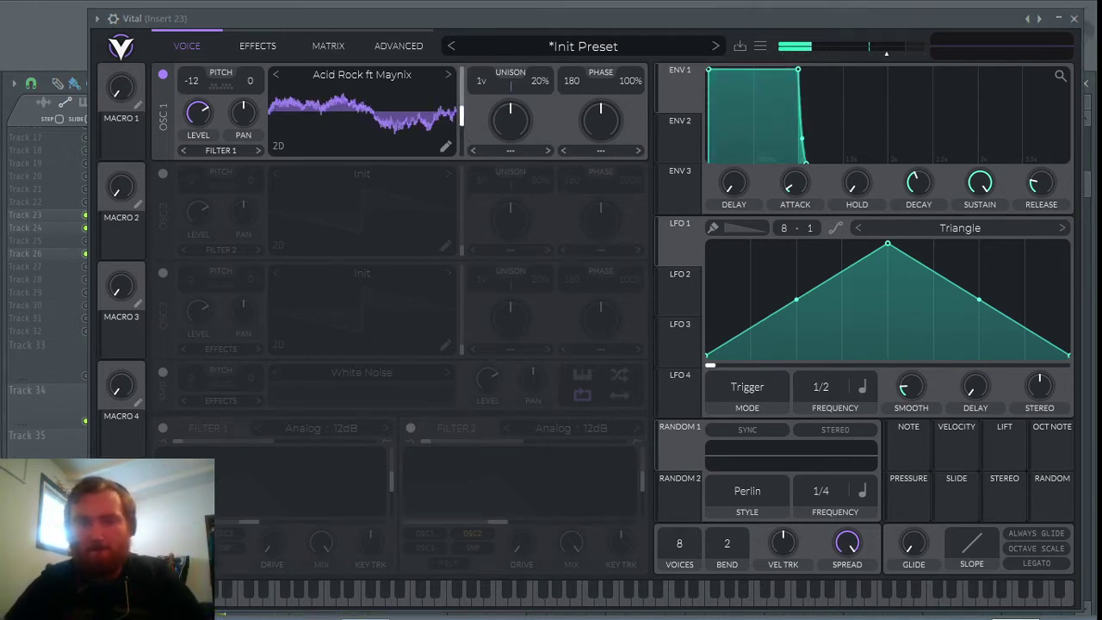
{"action": "left_click_drag", "start_coordinate": [461, 115], "coordinate": [459, 182]}
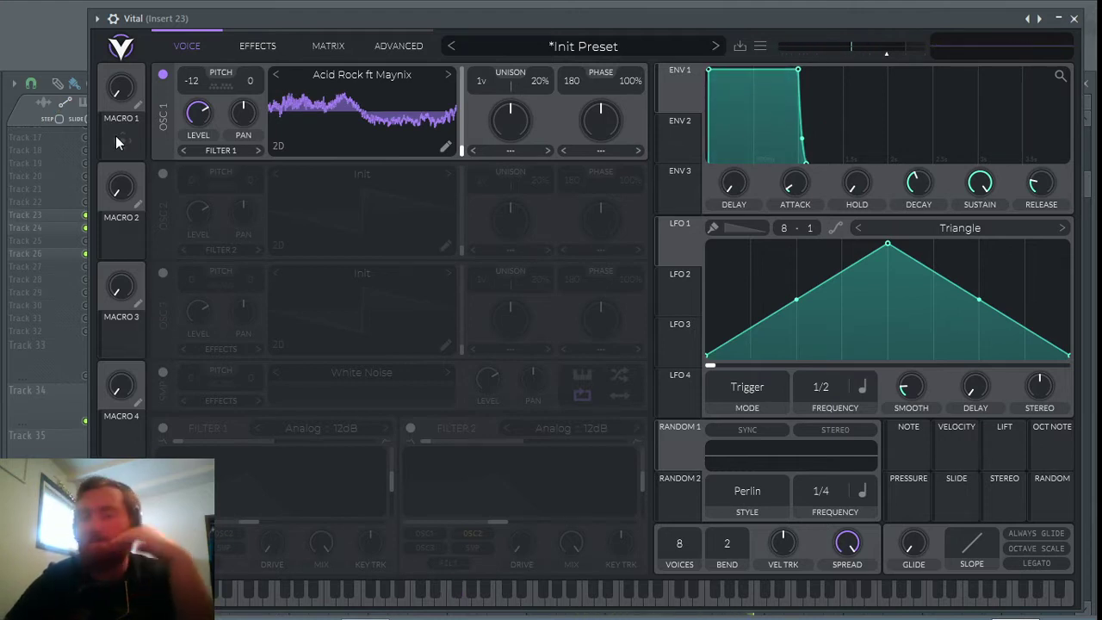
Step: Assign Macro 1 to oscillator 1's wave frame, move the frame to about the middle and adjust the modulation amount
{"action": "left_click_drag", "start_coordinate": [116, 136], "coordinate": [445, 112]}
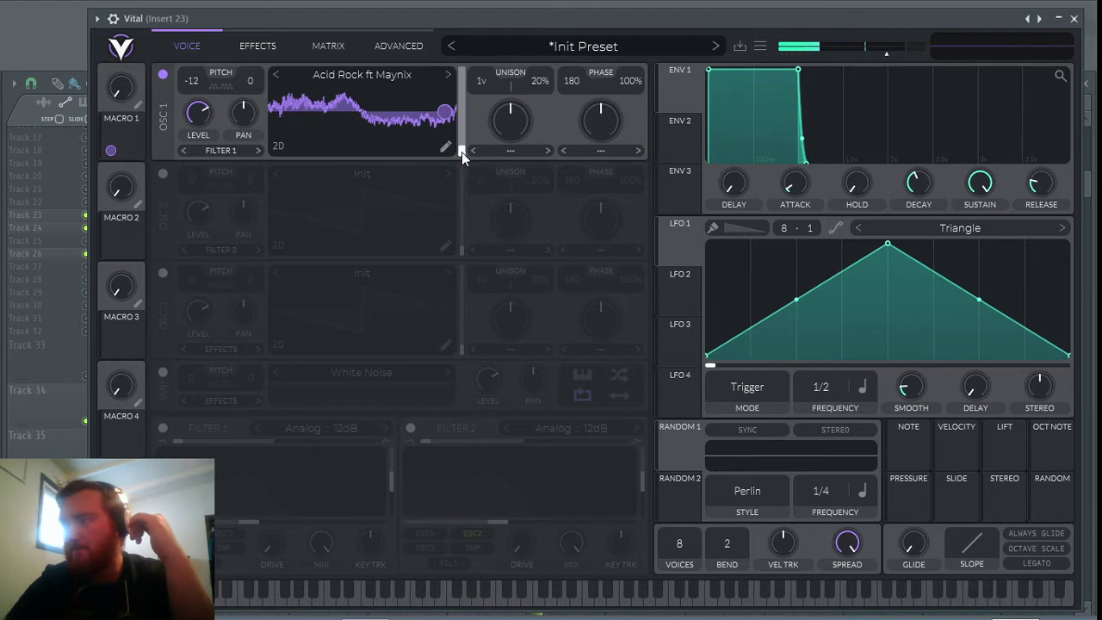
{"action": "left_click_drag", "start_coordinate": [446, 113], "coordinate": [445, 159]}
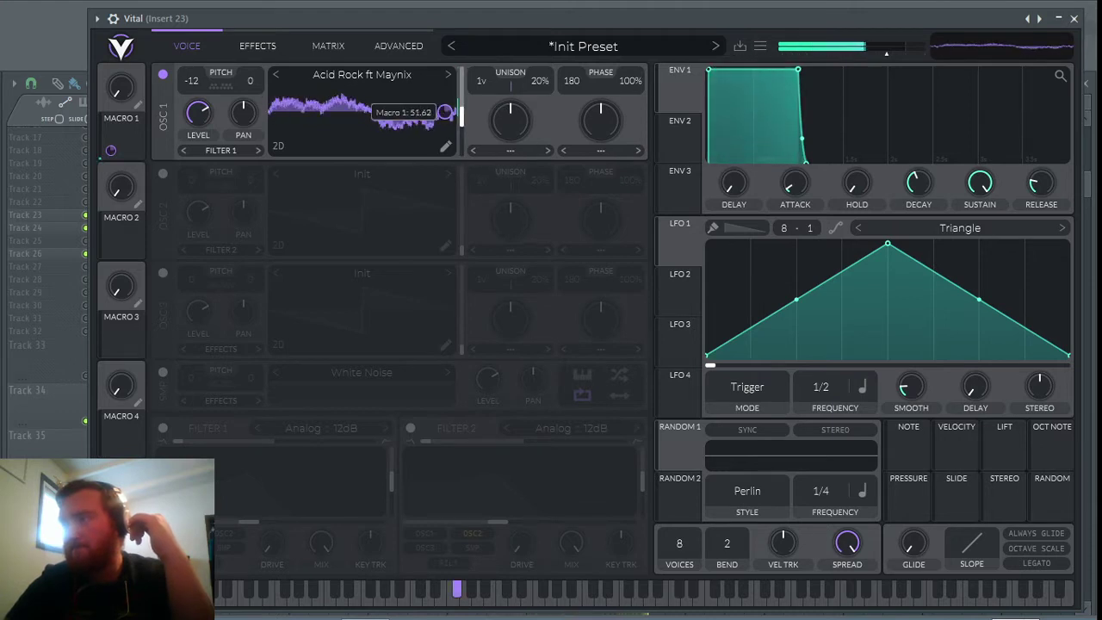
{"action": "left_click_drag", "start_coordinate": [445, 112], "coordinate": [445, 113]}
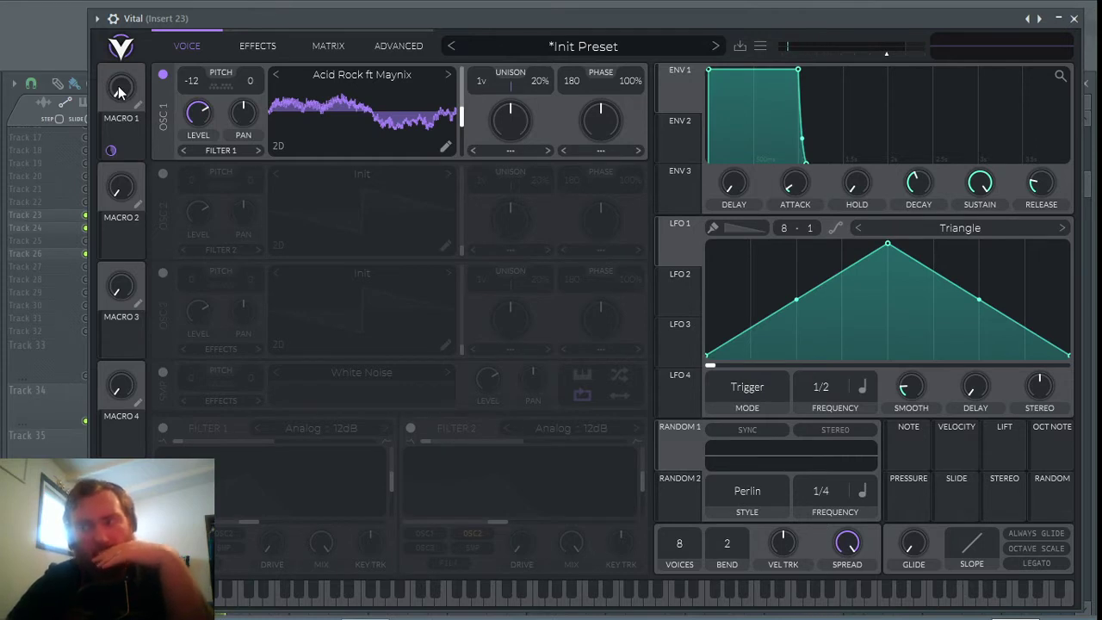
{"action": "mouse_move", "coordinate": [123, 72]}
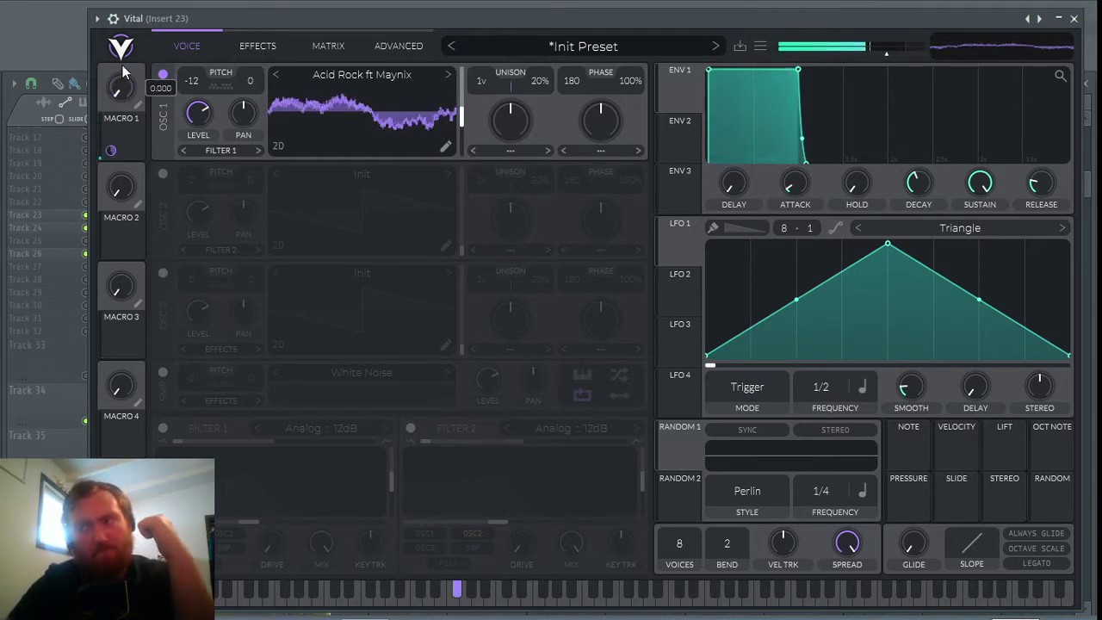
Step: Rename Macro 1 as WT POS
{"action": "double_click", "coordinate": [130, 117]}
{"action": "type", "text": "WT"}
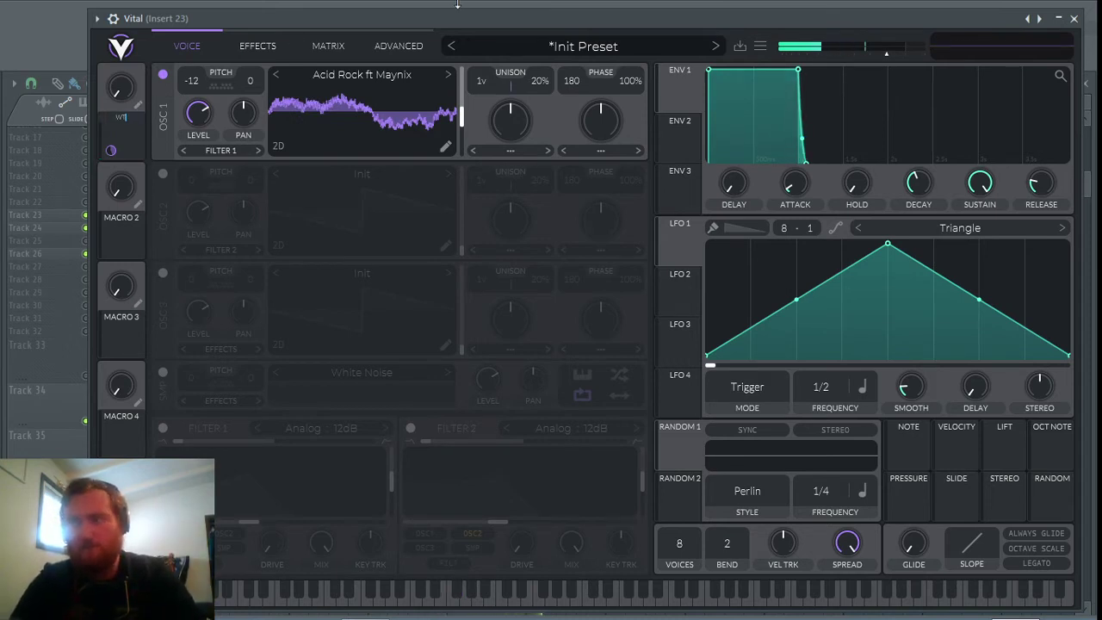
{"action": "type", "text": " POS"}
{"action": "key", "text": "Return"}
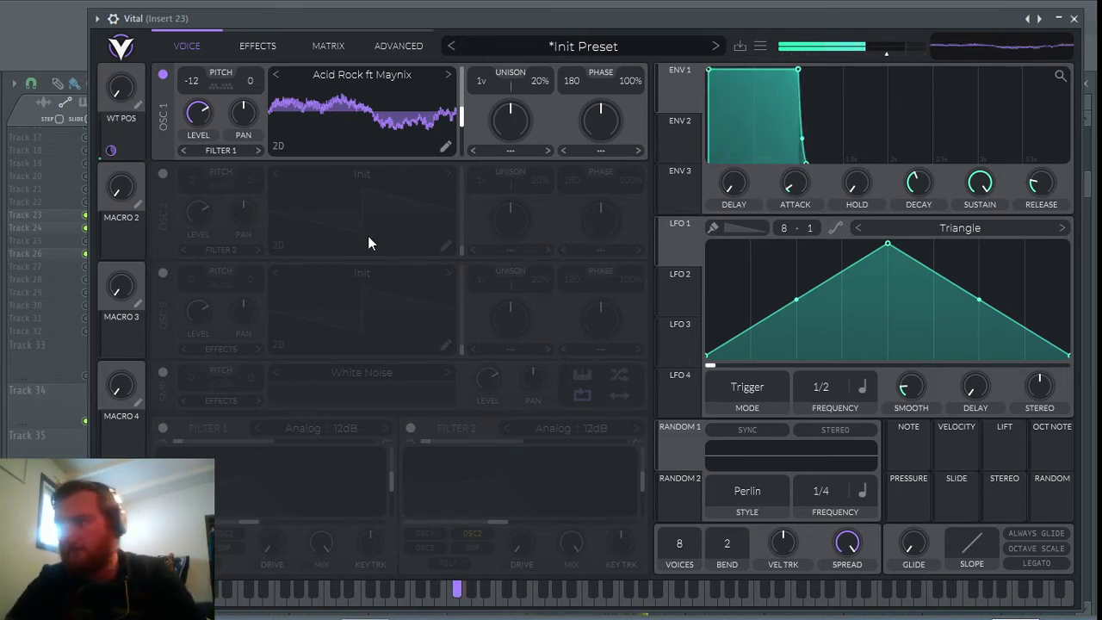
{"action": "mouse_move", "coordinate": [445, 114]}
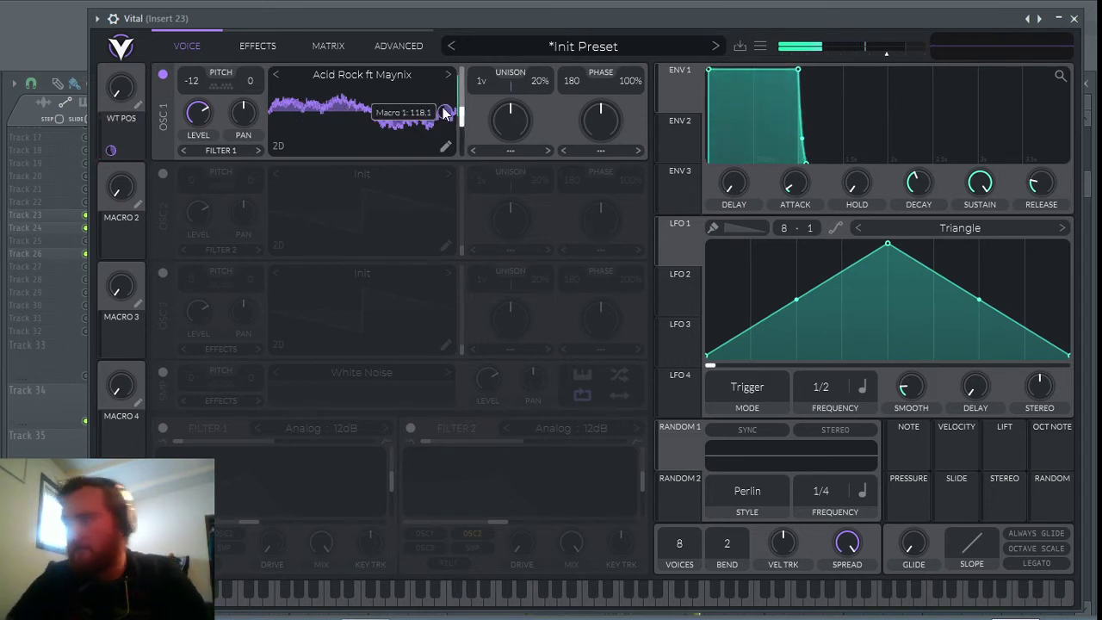
Step: Enable oscillator 2 in place of oscillator 1, load the Corpusbode Phaser wavetable from Glorkglunk and transpose it to -12
{"action": "left_click", "coordinate": [163, 174]}
{"action": "left_click", "coordinate": [163, 76]}
{"action": "left_click", "coordinate": [323, 178]}
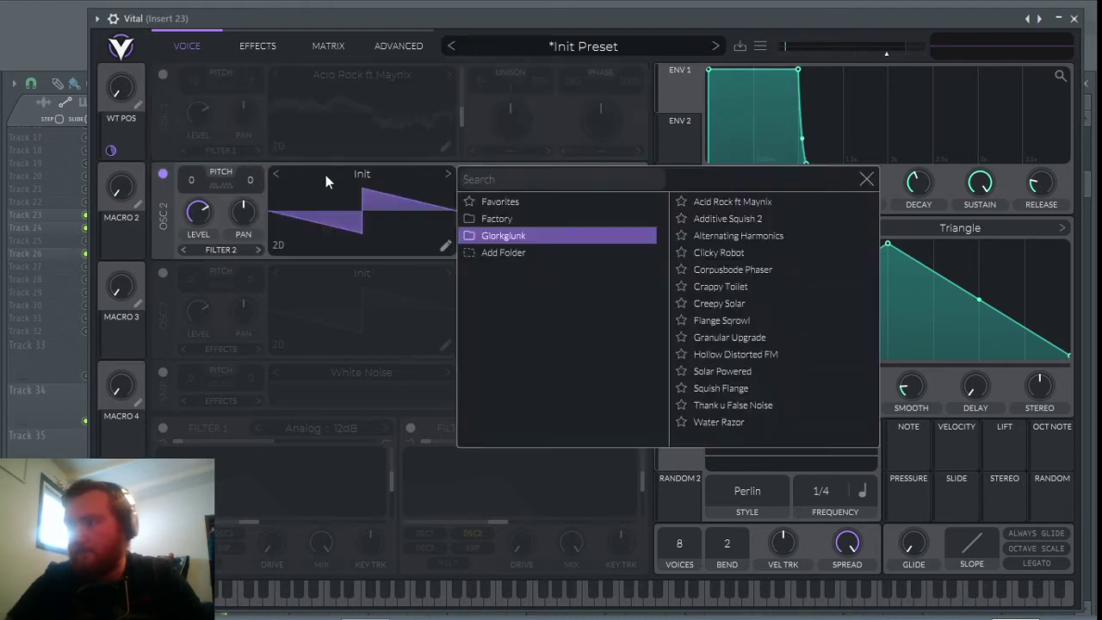
{"action": "left_click", "coordinate": [708, 270]}
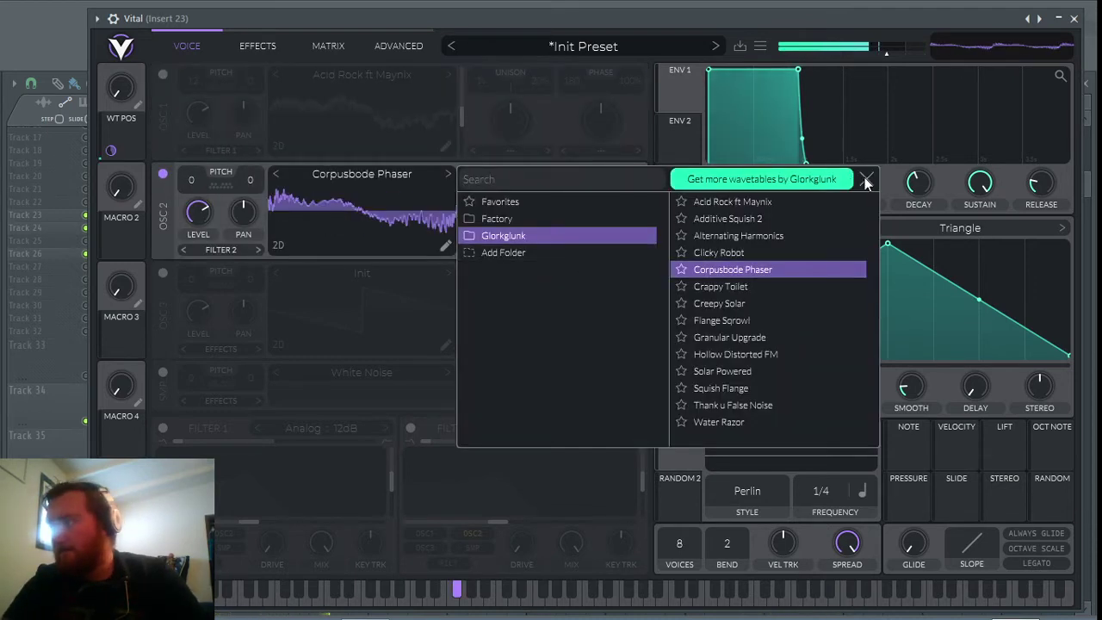
{"action": "left_click", "coordinate": [281, 245]}
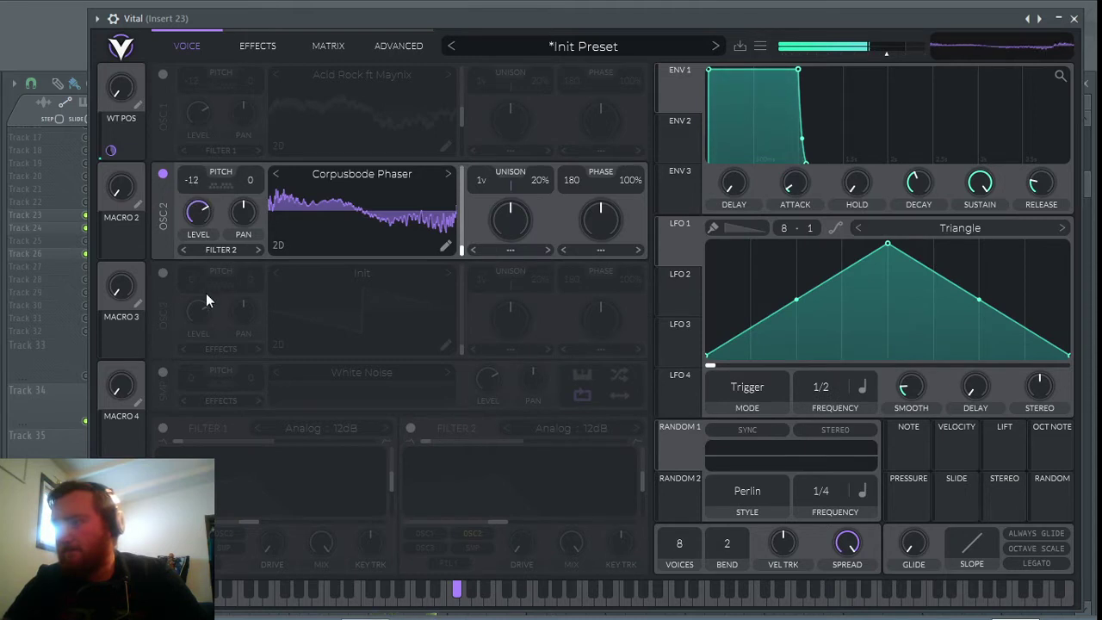
Step: Set oscillator 2's wave frame to about 94, map the WT POS macro to it and audition both oscillators together
{"action": "left_click_drag", "start_coordinate": [462, 251], "coordinate": [463, 222]}
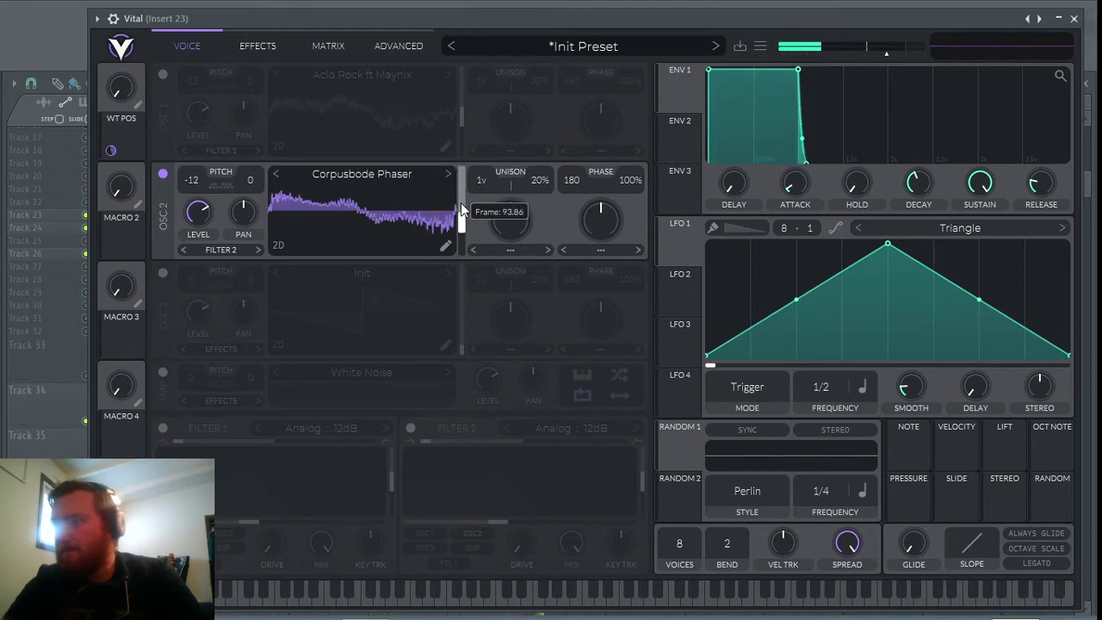
{"action": "left_click_drag", "start_coordinate": [110, 150], "coordinate": [444, 215]}
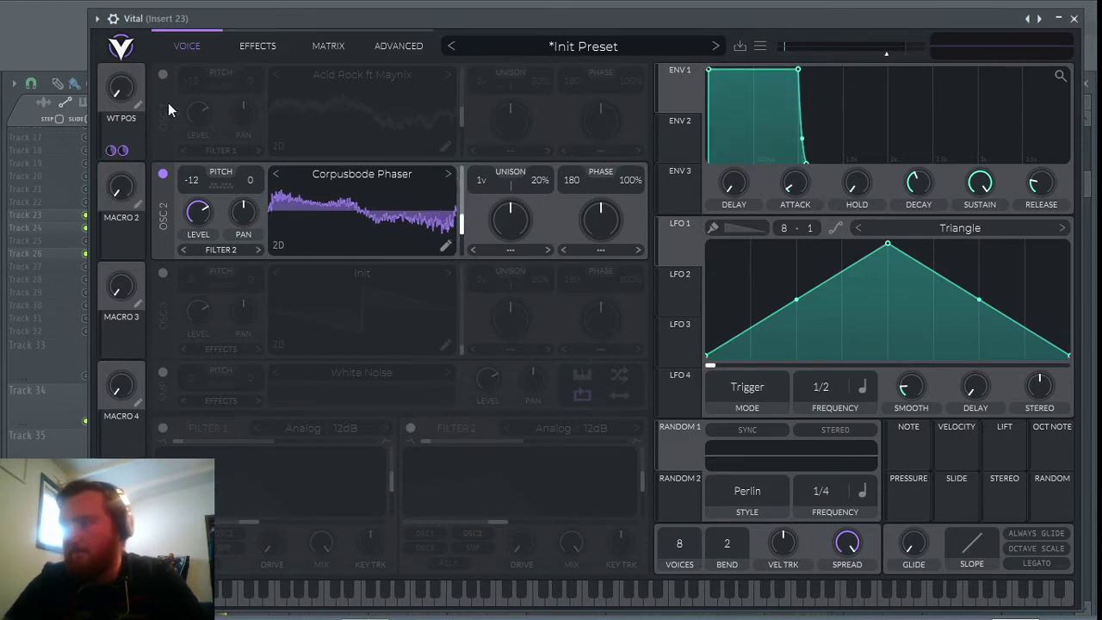
{"action": "left_click", "coordinate": [163, 74]}
{"action": "left_click_drag", "start_coordinate": [131, 79], "coordinate": [147, 103]}
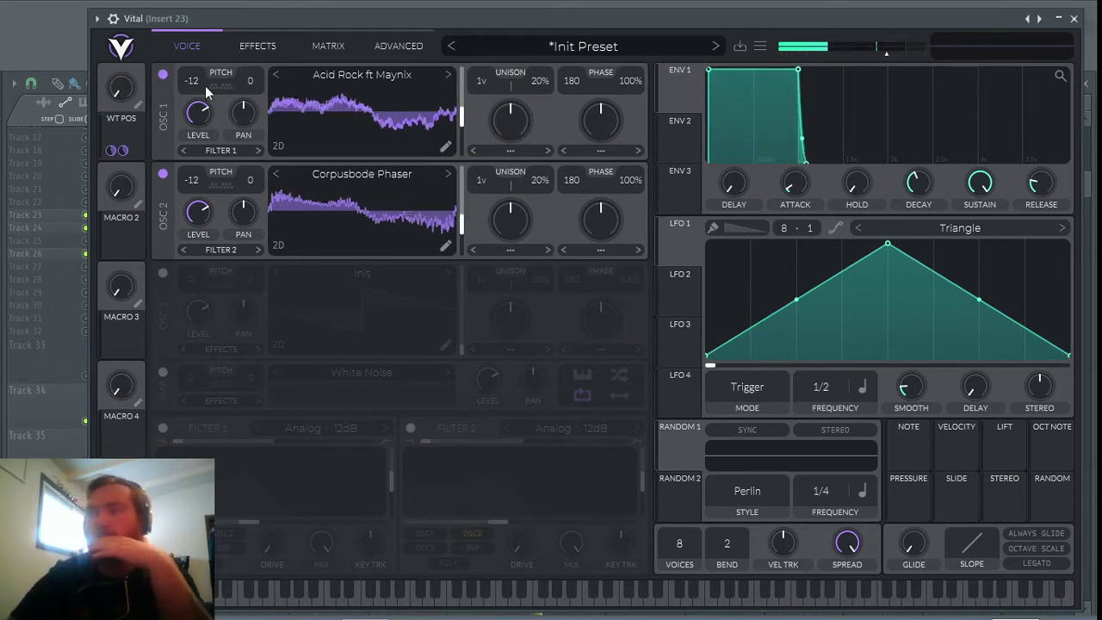
Step: Set oscillator 1's spectral morph to Formant Scale, lower its amount and mute oscillator 2
{"action": "left_click", "coordinate": [515, 152]}
{"action": "left_click", "coordinate": [531, 214]}
{"action": "left_click_drag", "start_coordinate": [510, 134], "coordinate": [488, 112]}
{"action": "left_click", "coordinate": [163, 174]}
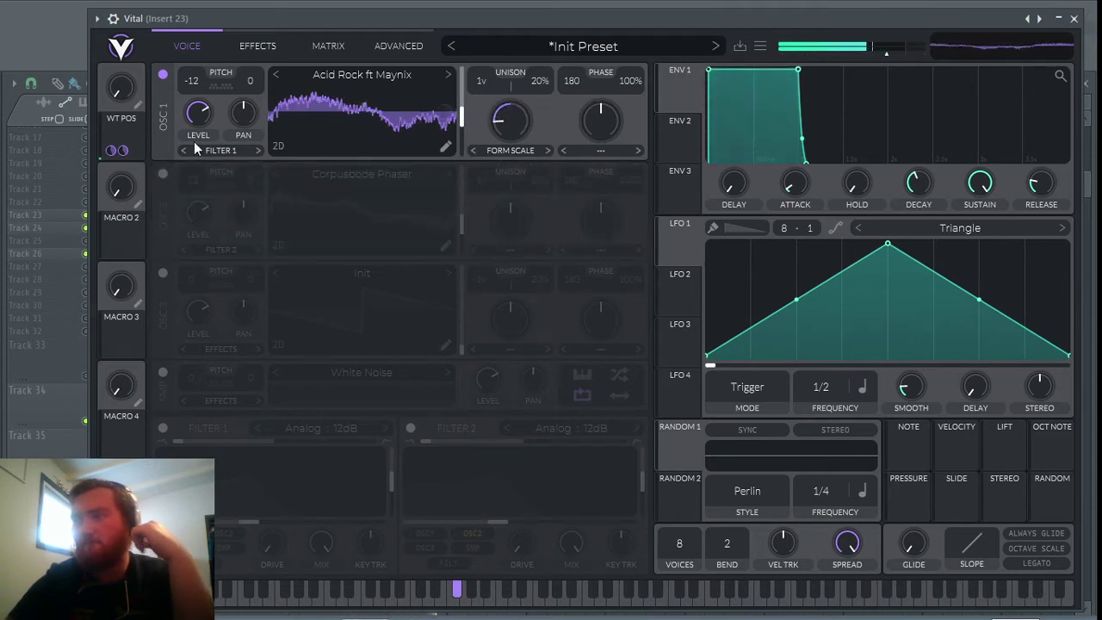
Step: Map Macro 2 to oscillator 1's Formant Scale amount and rename the macro as Morph
{"action": "left_click_drag", "start_coordinate": [121, 240], "coordinate": [510, 119]}
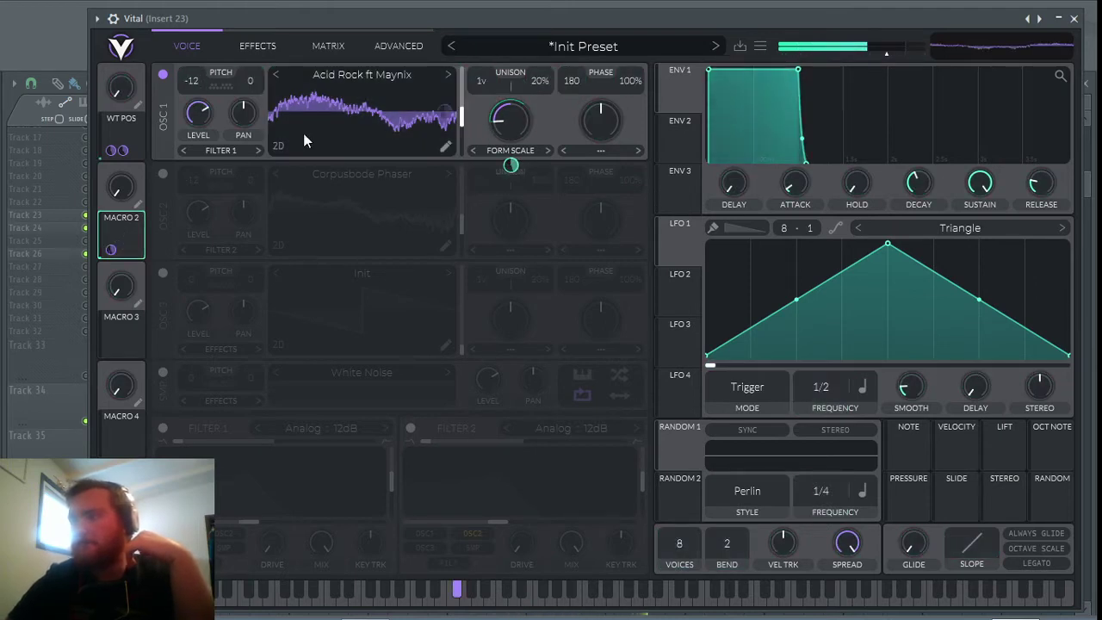
{"action": "left_click", "coordinate": [137, 207]}
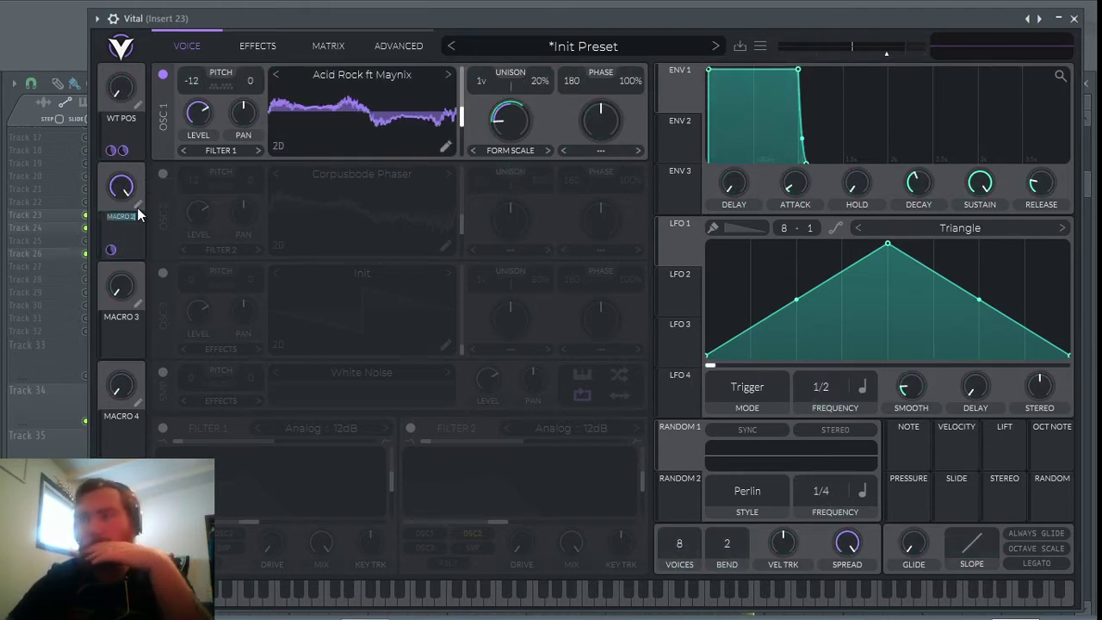
{"action": "type", "text": "Mo"}
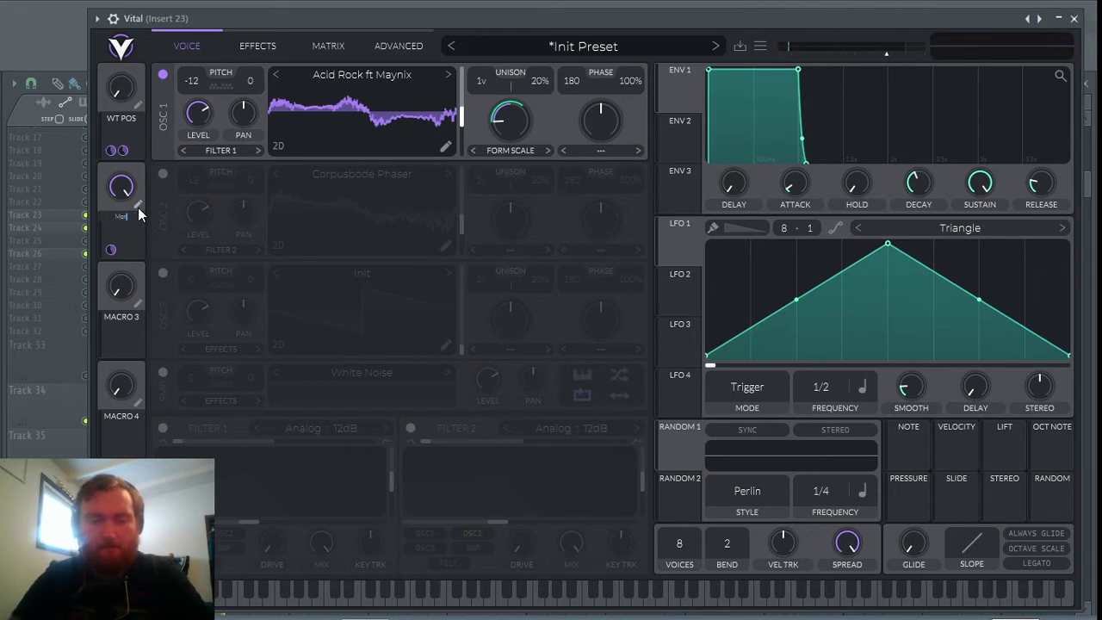
{"action": "type", "text": "rph"}
{"action": "key", "text": "Return"}
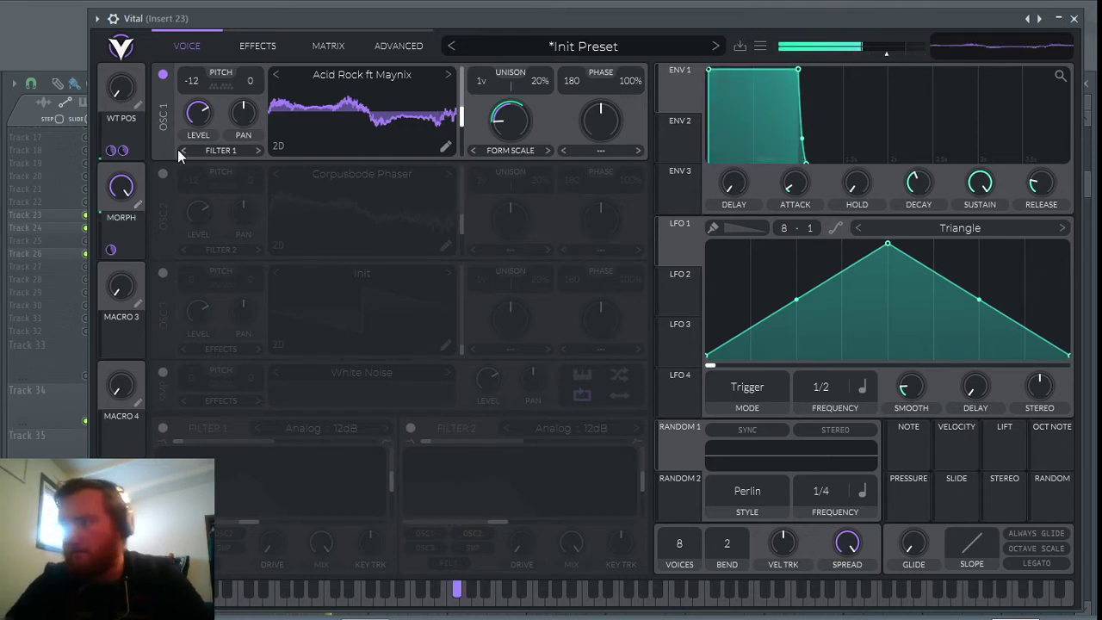
Step: Solo oscillator 2, try different Harmonic Stretch amounts on it and reset the amount to its default
{"action": "left_click", "coordinate": [163, 174]}
{"action": "left_click", "coordinate": [162, 75]}
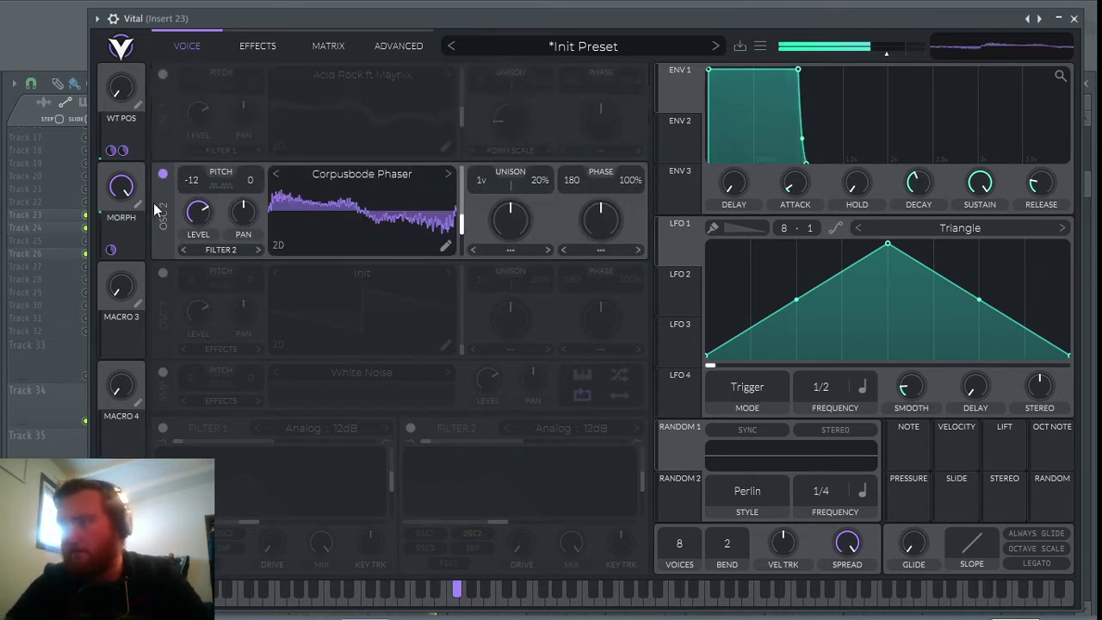
{"action": "left_click", "coordinate": [511, 250]}
{"action": "left_click", "coordinate": [518, 334]}
{"action": "left_click_drag", "start_coordinate": [515, 239], "coordinate": [532, 215]}
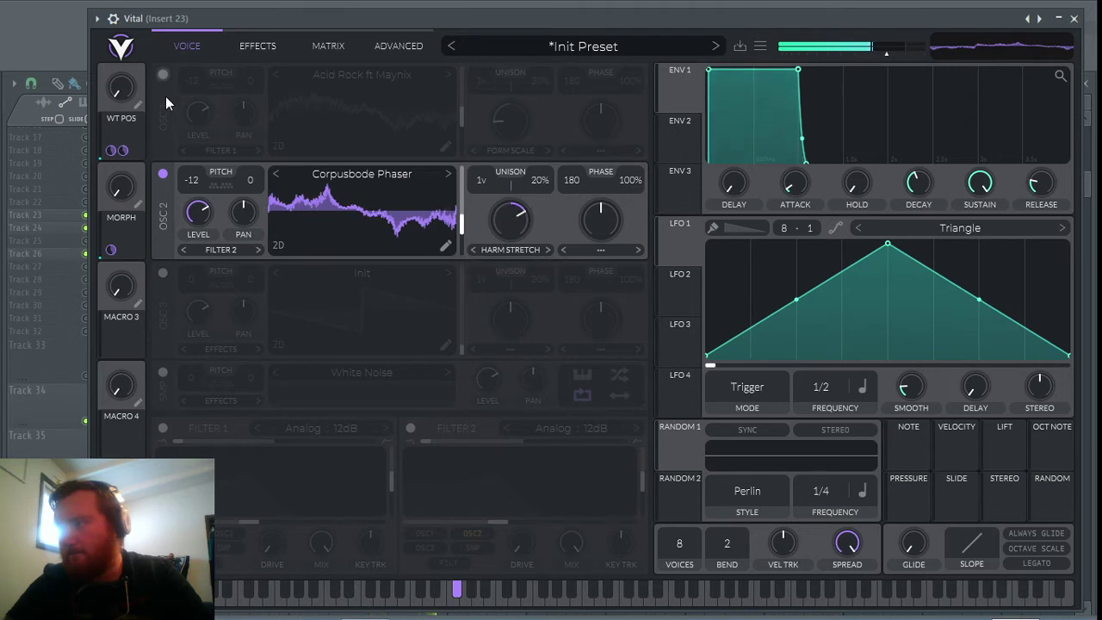
{"action": "right_click", "coordinate": [511, 227]}
{"action": "left_click", "coordinate": [536, 230]}
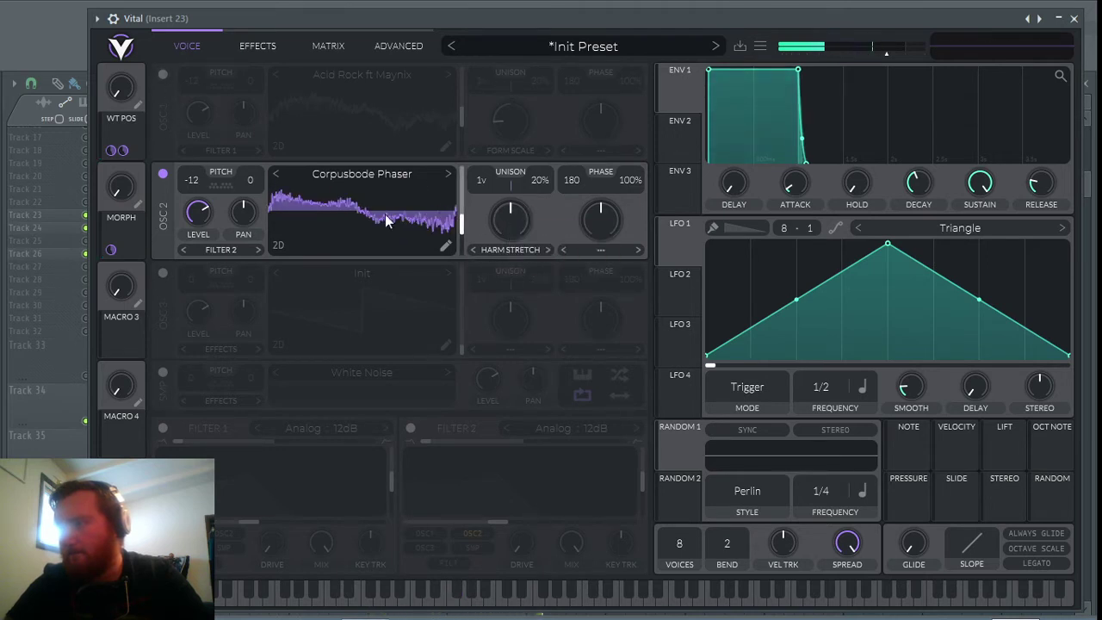
Step: Map the Morph macro to oscillator 2's spectral morph, reduce the modulation amount and audition the sweep with oscillator 1 enabled
{"action": "left_click_drag", "start_coordinate": [111, 250], "coordinate": [510, 217]}
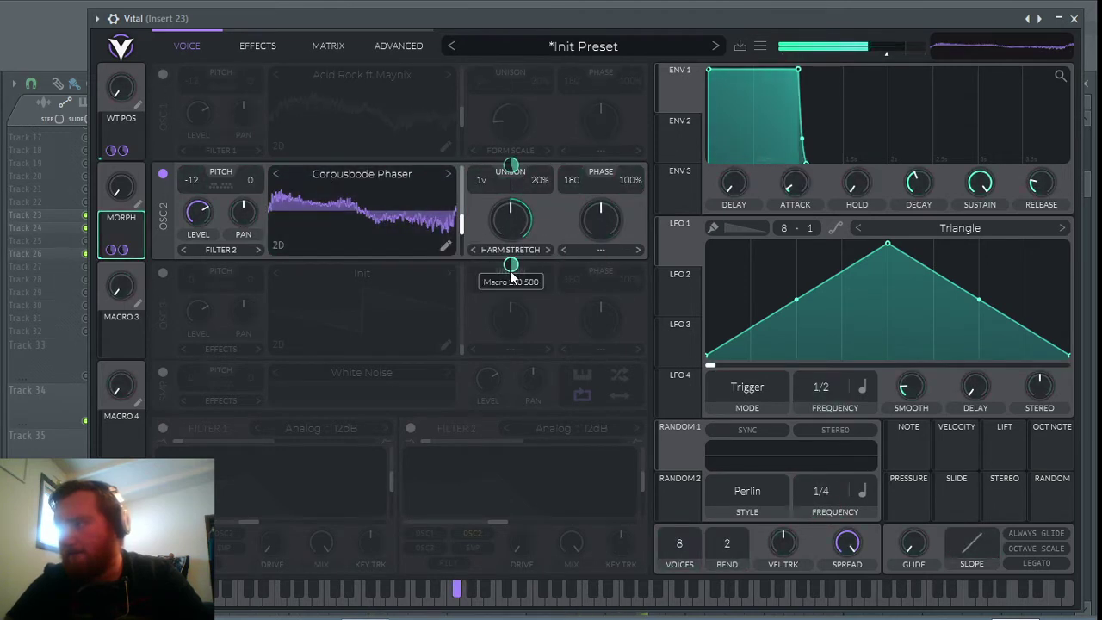
{"action": "left_click_drag", "start_coordinate": [511, 264], "coordinate": [510, 297]}
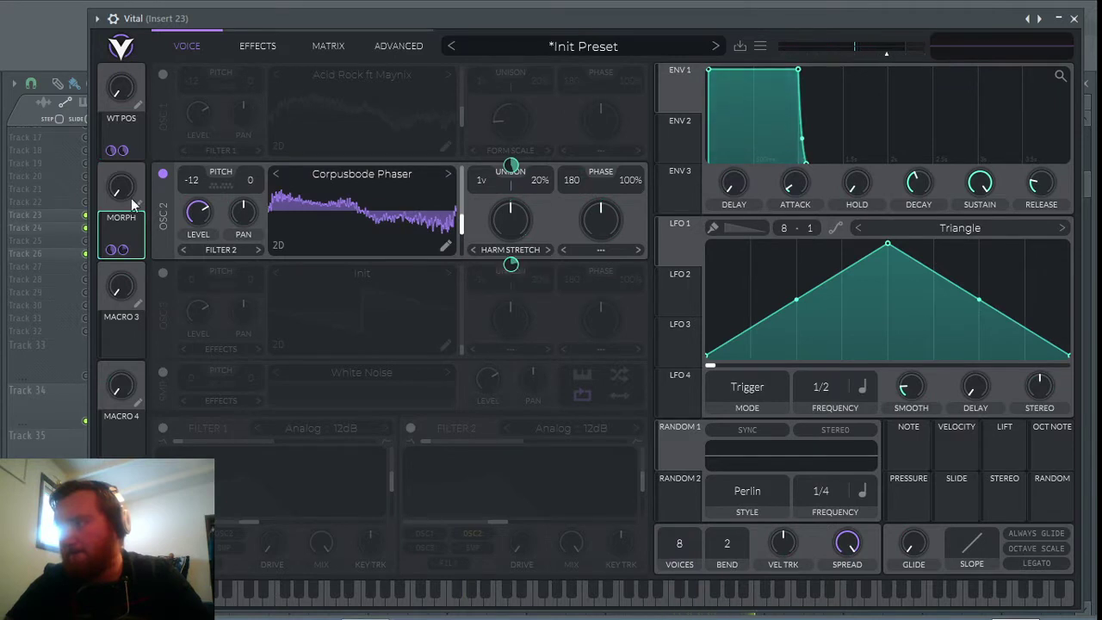
{"action": "left_click_drag", "start_coordinate": [121, 196], "coordinate": [121, 226]}
{"action": "left_click", "coordinate": [163, 75]}
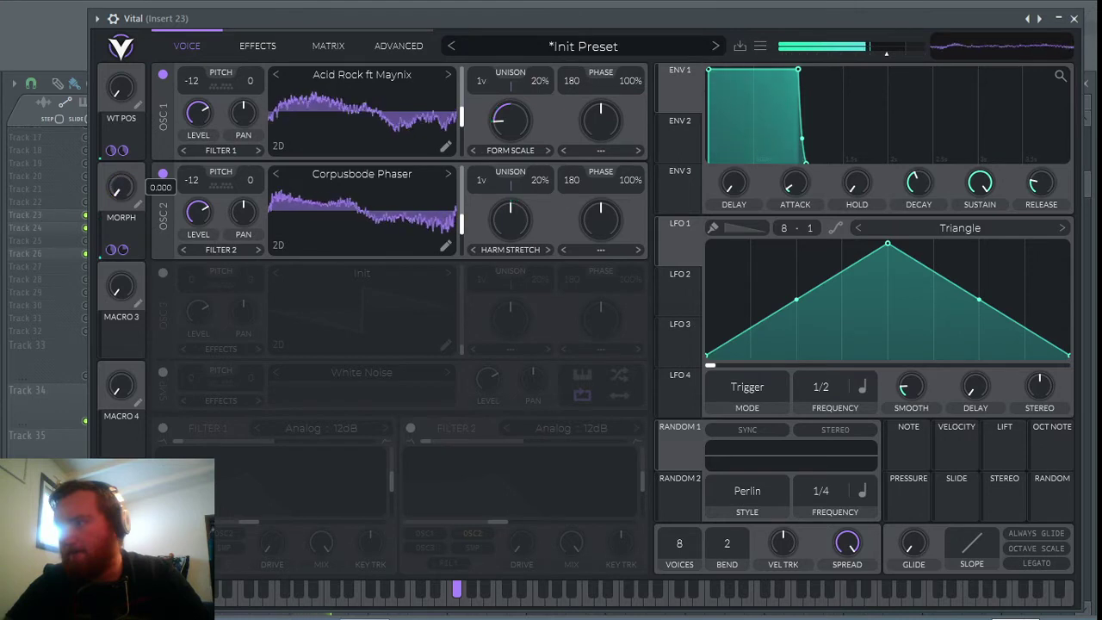
{"action": "left_click_drag", "start_coordinate": [120, 186], "coordinate": [164, 177]}
Step: Switch oscillator 2's spectral morph to Random Amplitudes and audition it with the Morph macro
{"action": "left_click", "coordinate": [547, 249]}
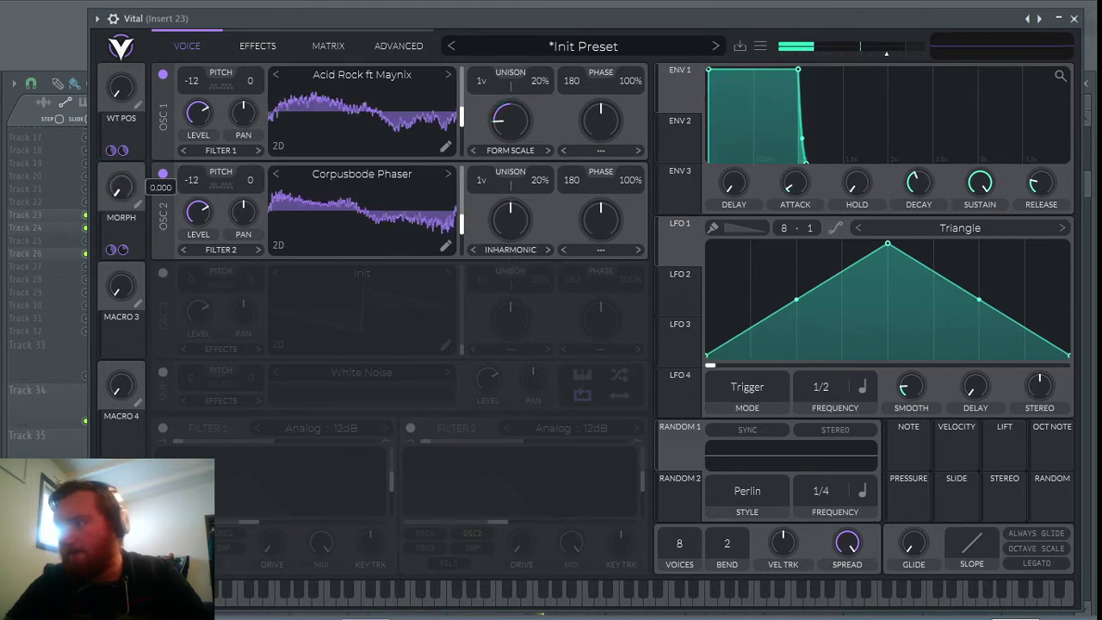
{"action": "left_click", "coordinate": [513, 249]}
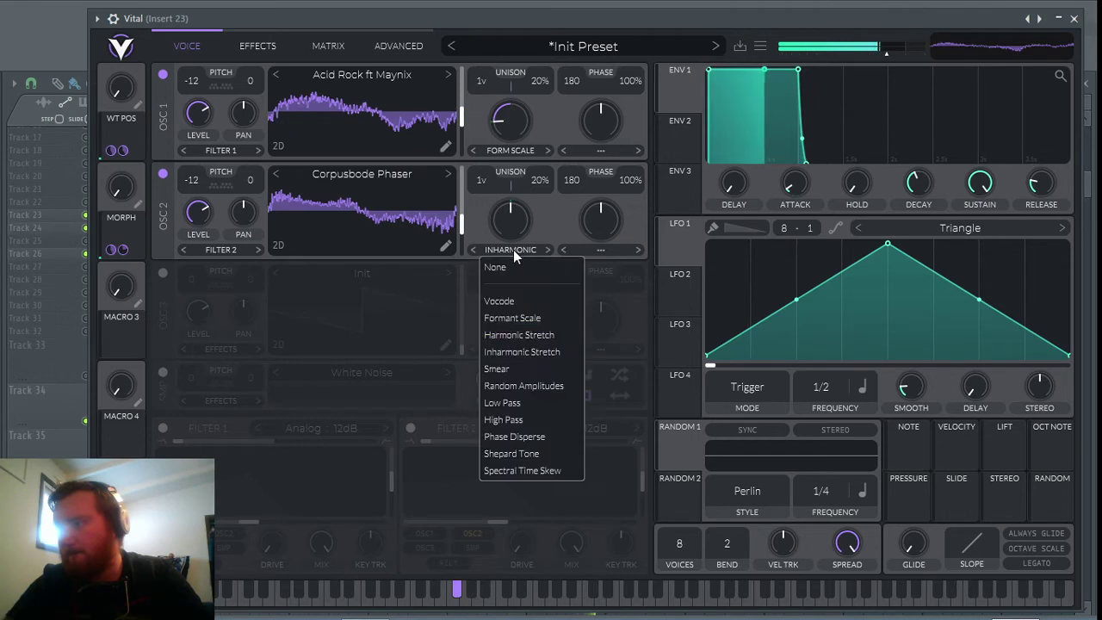
{"action": "left_click", "coordinate": [525, 386]}
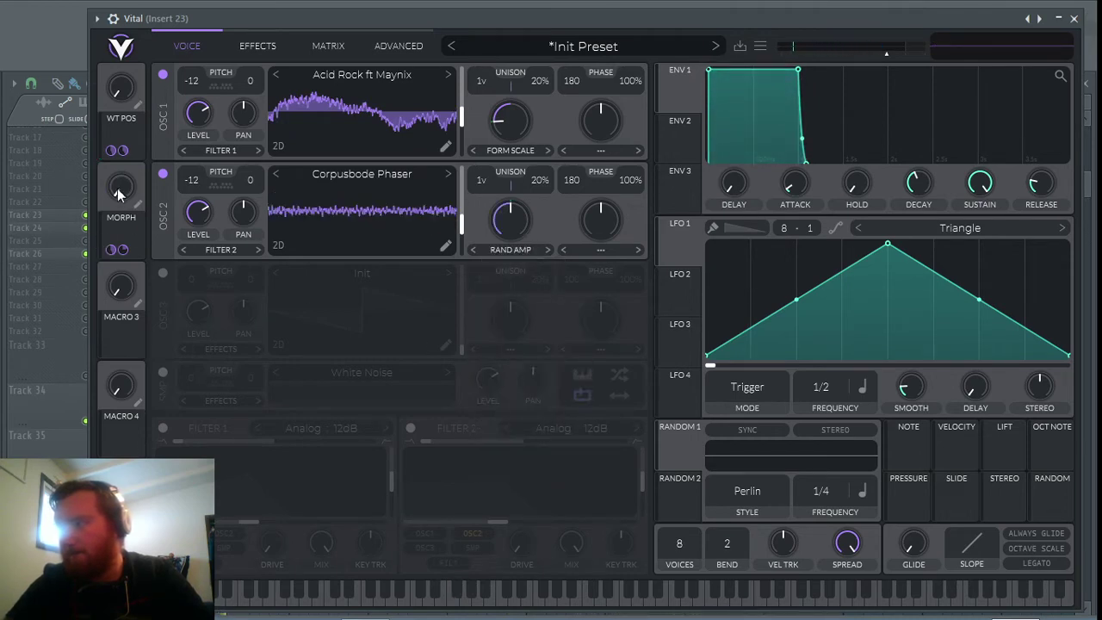
{"action": "left_click_drag", "start_coordinate": [121, 194], "coordinate": [71, 196]}
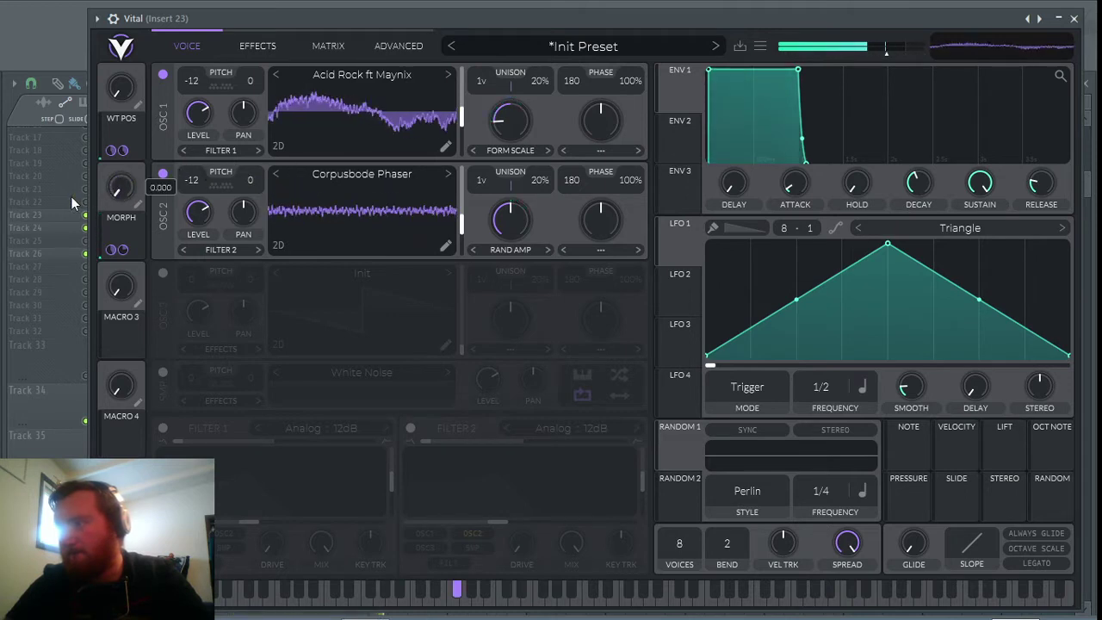
Step: Lower oscillator 2's Random Amplitudes amount to zero, reduce its Morph modulation to 0.2 and test the macro with oscillator 1 off and on
{"action": "left_click", "coordinate": [161, 75]}
{"action": "left_click_drag", "start_coordinate": [505, 226], "coordinate": [324, 320]}
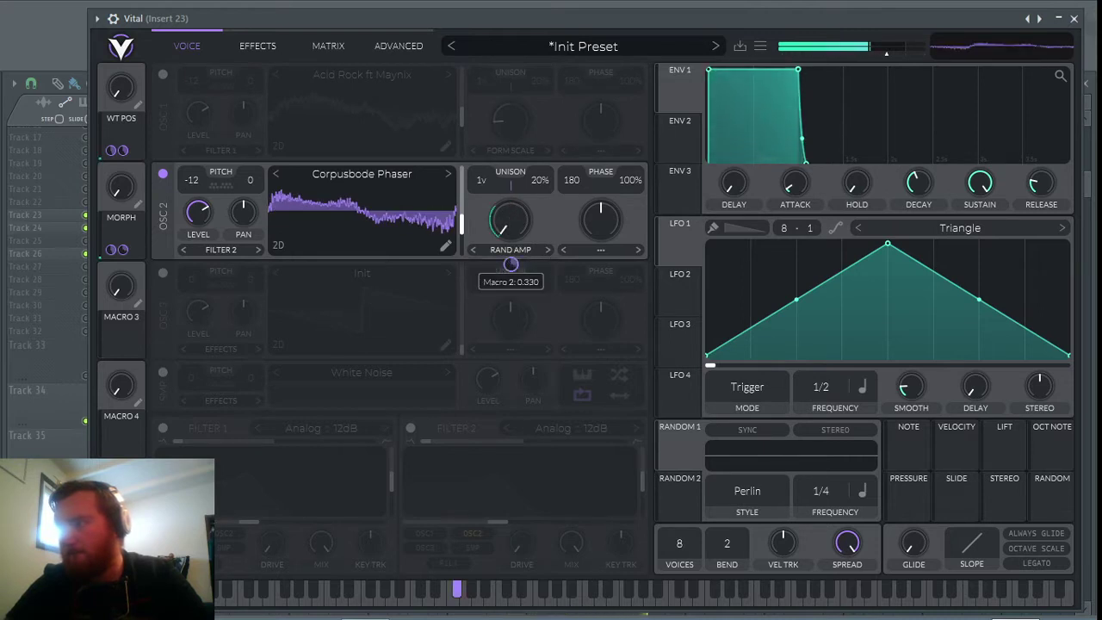
{"action": "left_click_drag", "start_coordinate": [120, 185], "coordinate": [169, 156]}
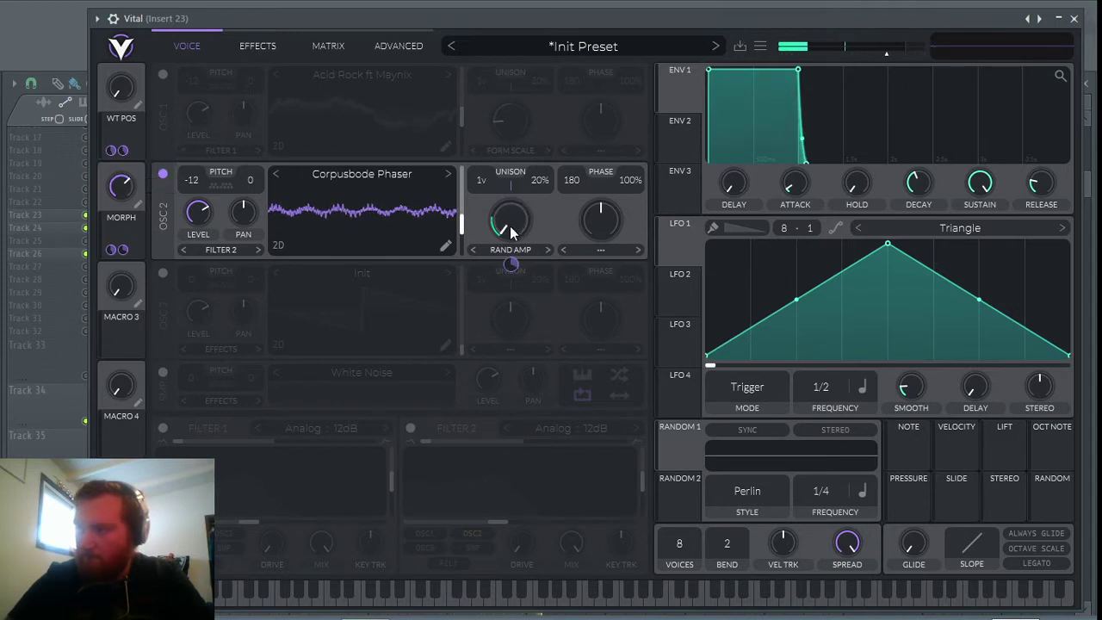
{"action": "mouse_move", "coordinate": [511, 263]}
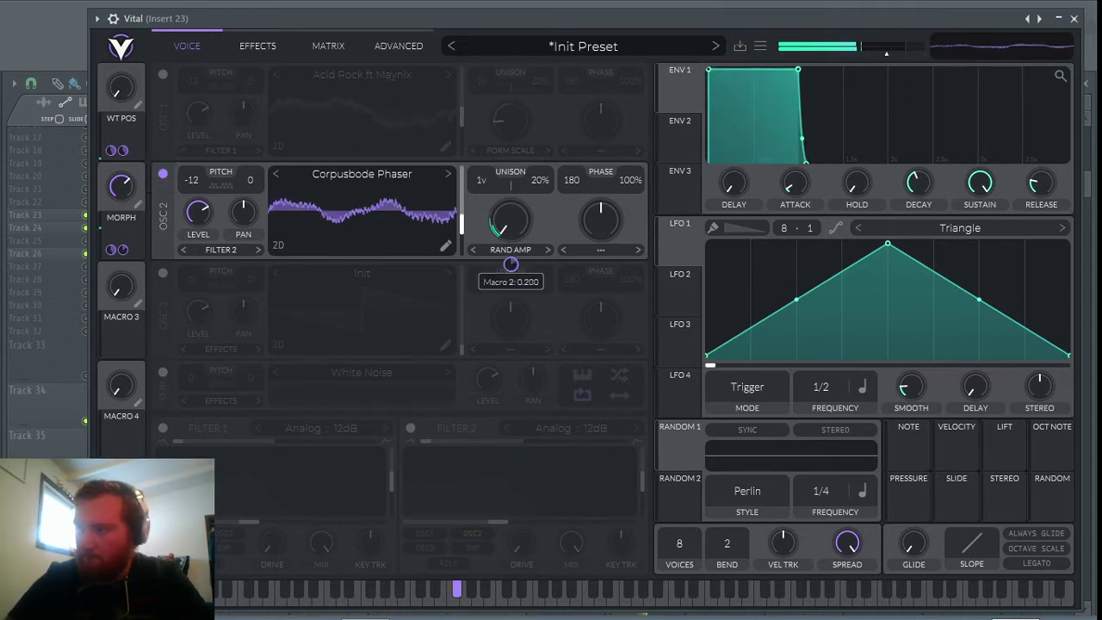
{"action": "left_click_drag", "start_coordinate": [129, 199], "coordinate": [398, 138]}
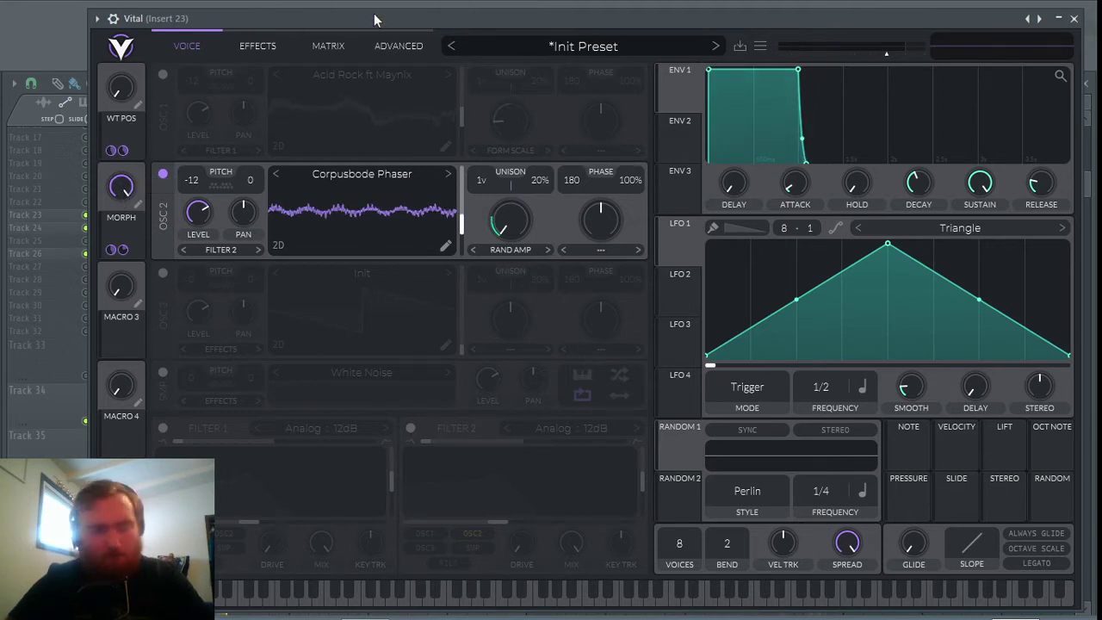
{"action": "left_click", "coordinate": [163, 74]}
{"action": "left_click_drag", "start_coordinate": [121, 187], "coordinate": [122, 249]}
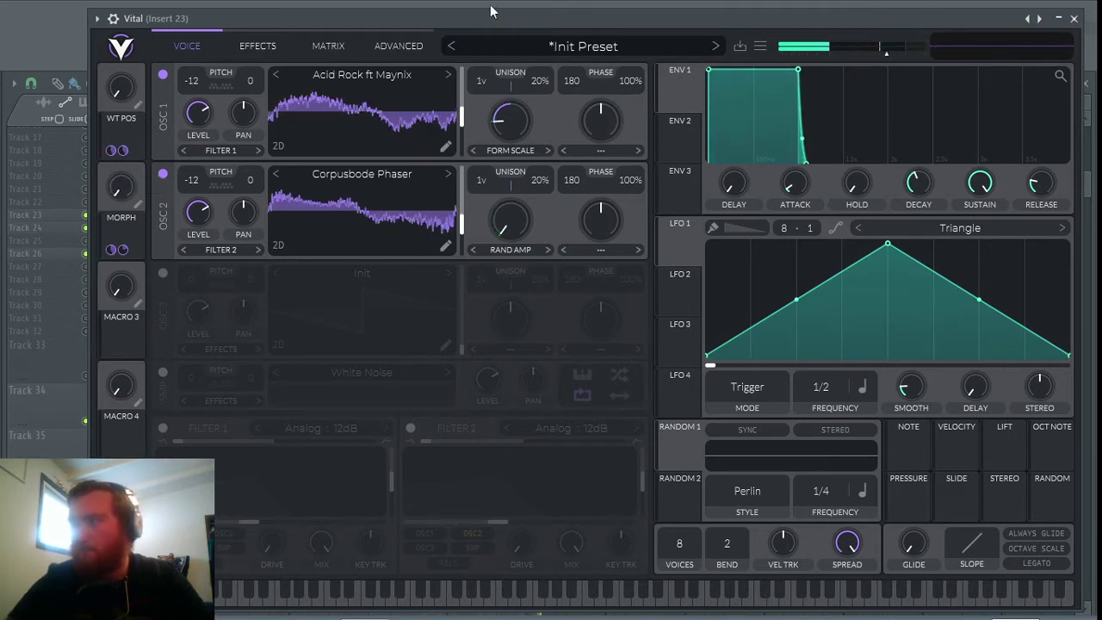
Step: Set oscillator 1's phase distortion to Squeeze, try a higher amount and reset it to the default
{"action": "left_click", "coordinate": [591, 152]}
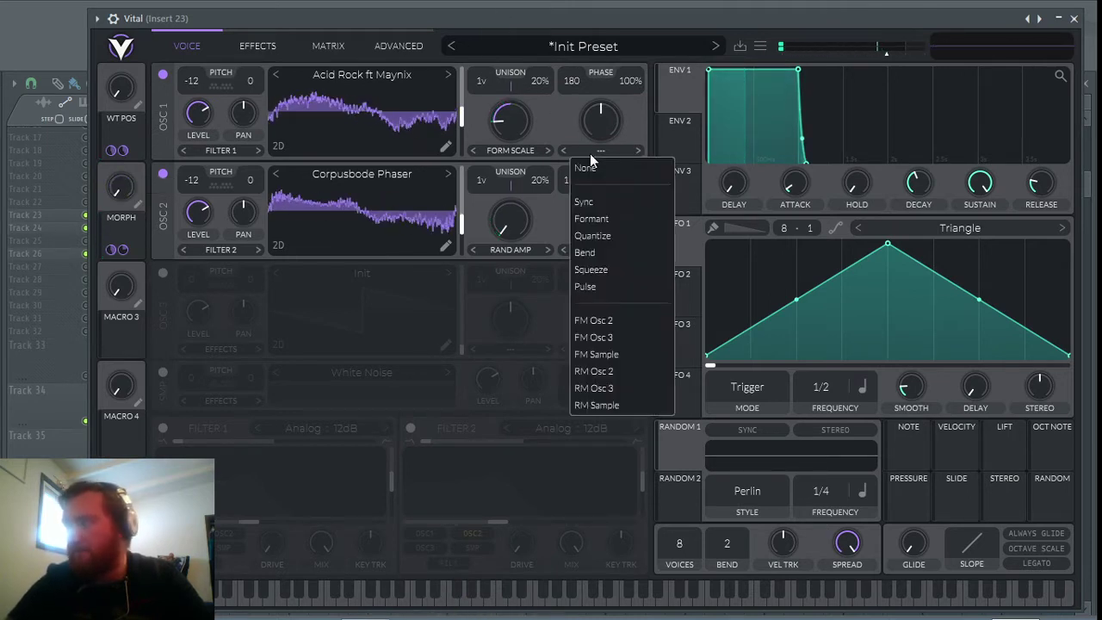
{"action": "left_click", "coordinate": [594, 270]}
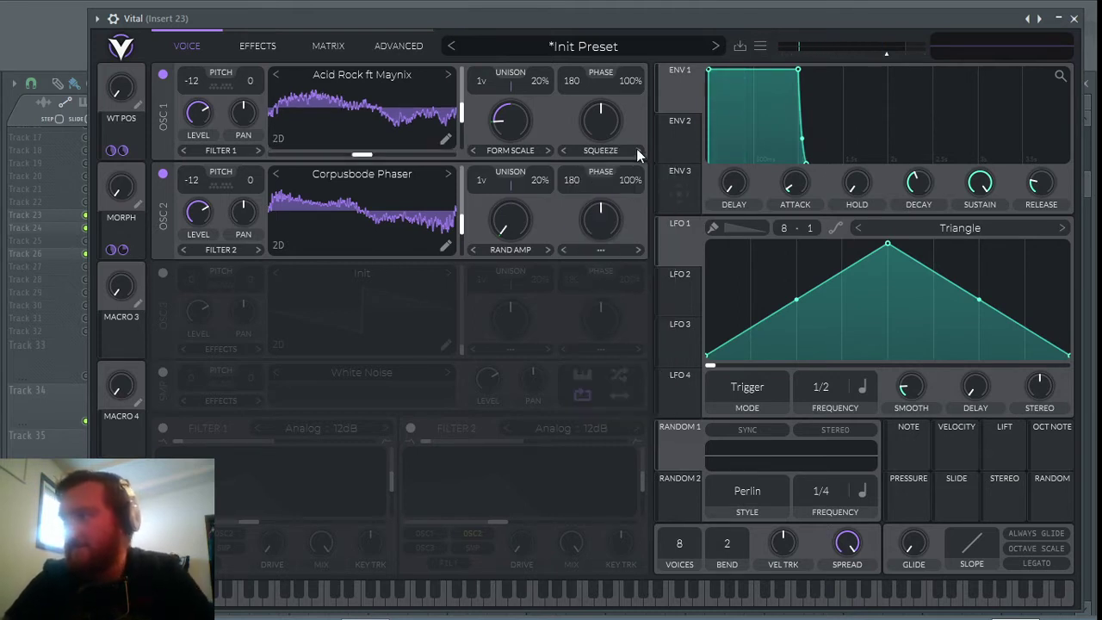
{"action": "left_click", "coordinate": [561, 149]}
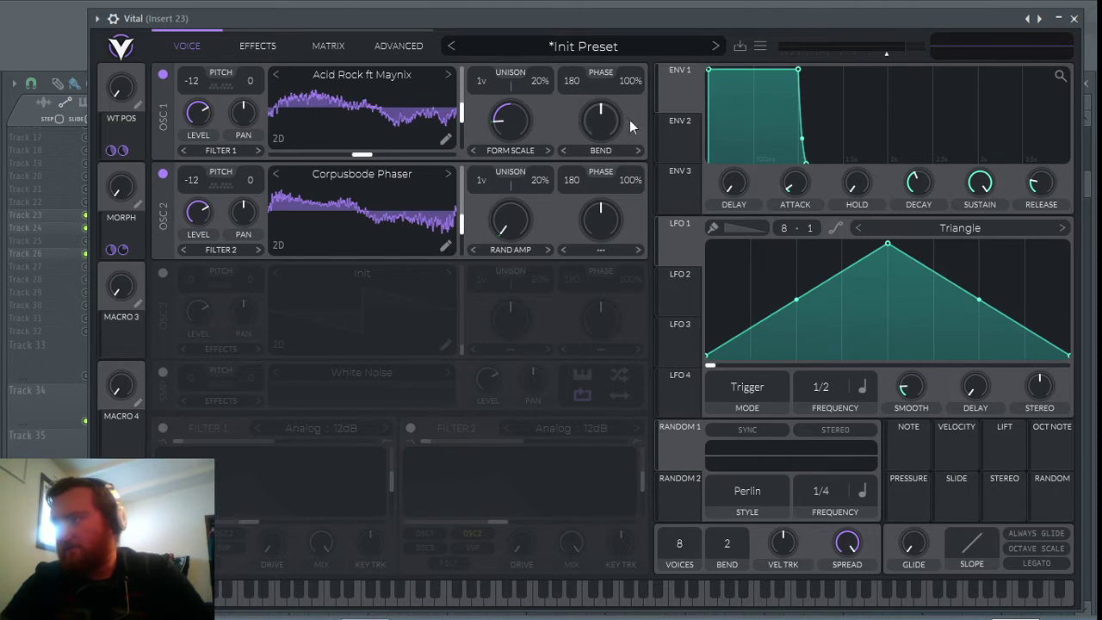
{"action": "left_click", "coordinate": [640, 151]}
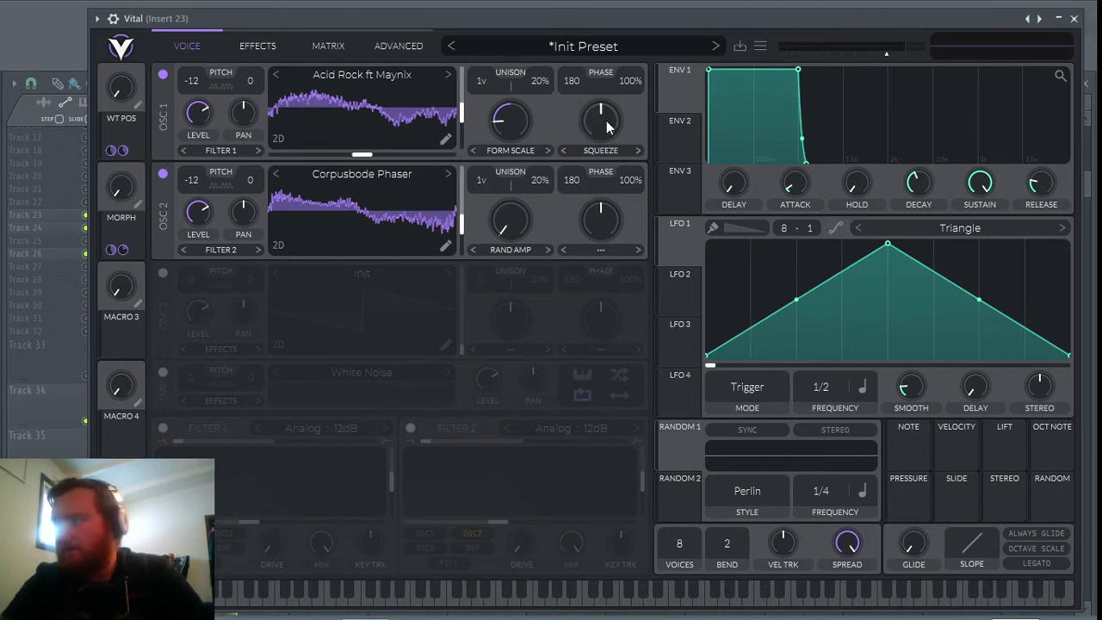
{"action": "left_click_drag", "start_coordinate": [608, 127], "coordinate": [607, 105]}
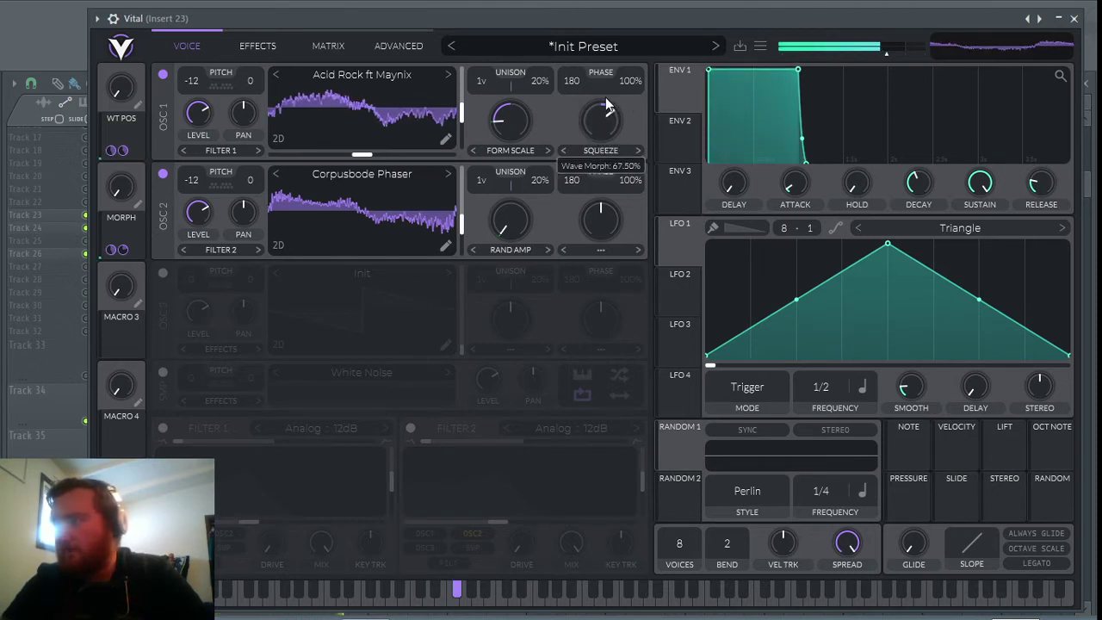
{"action": "right_click", "coordinate": [608, 119]}
{"action": "left_click", "coordinate": [645, 126]}
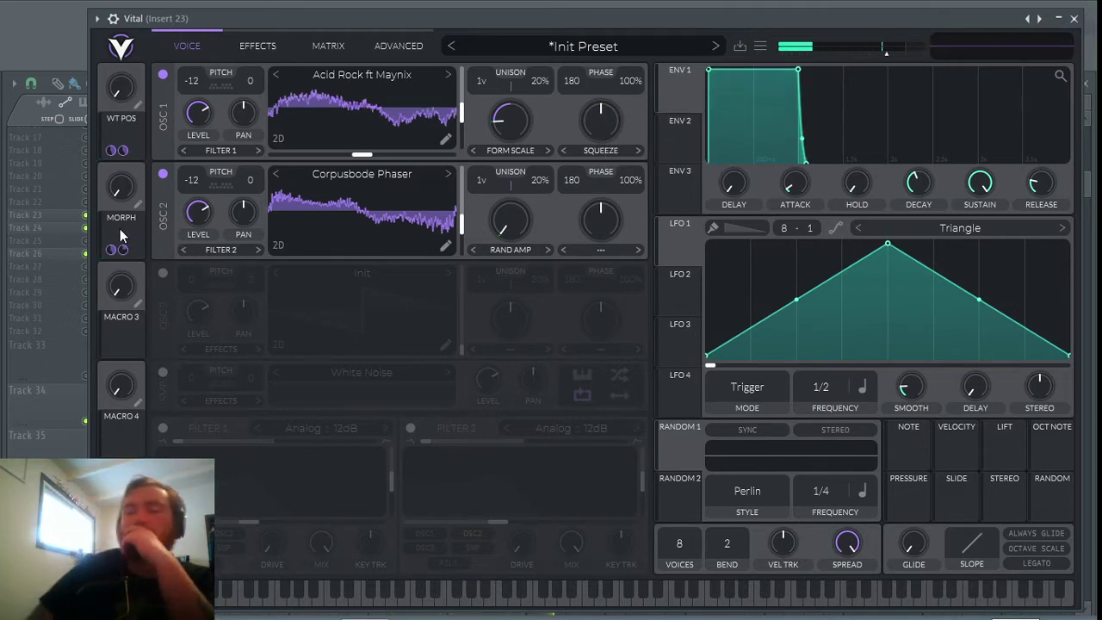
Step: Raise oscillator 1's Squeeze amount, map the Morph macro to it and audition the sweep with oscillator 2 temporarily off
{"action": "left_click_drag", "start_coordinate": [600, 119], "coordinate": [600, 102]}
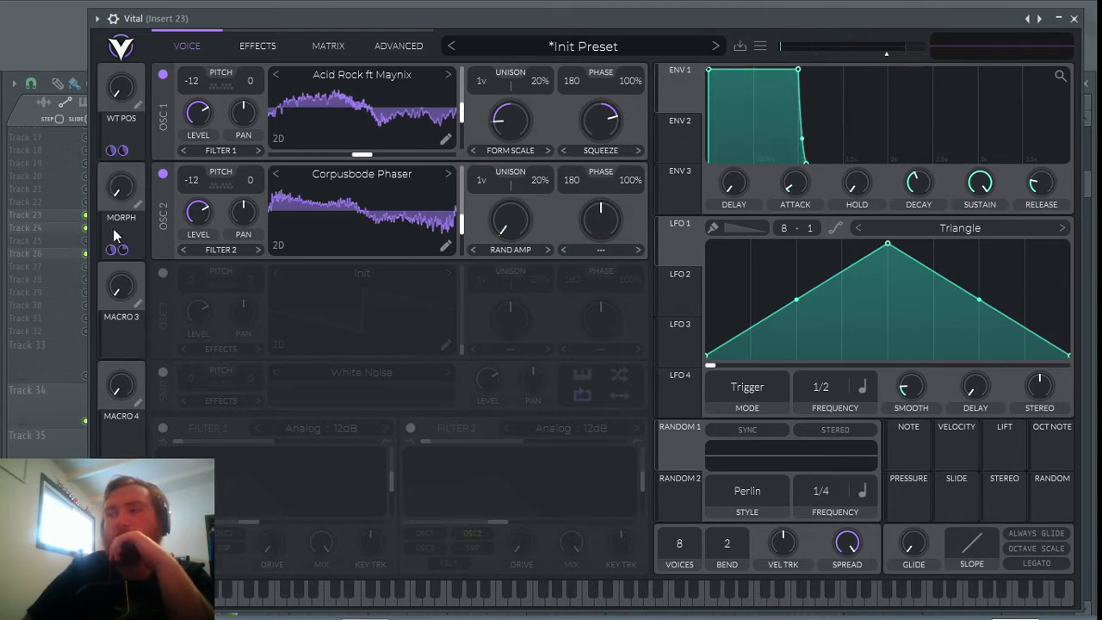
{"action": "left_click_drag", "start_coordinate": [113, 228], "coordinate": [601, 176]}
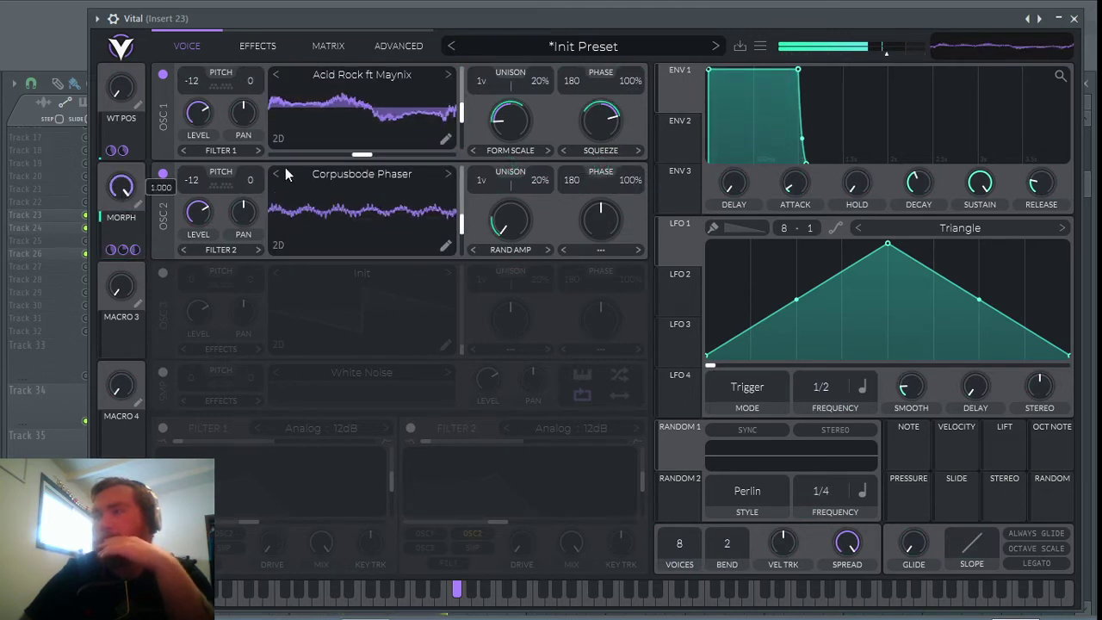
{"action": "left_click", "coordinate": [163, 174]}
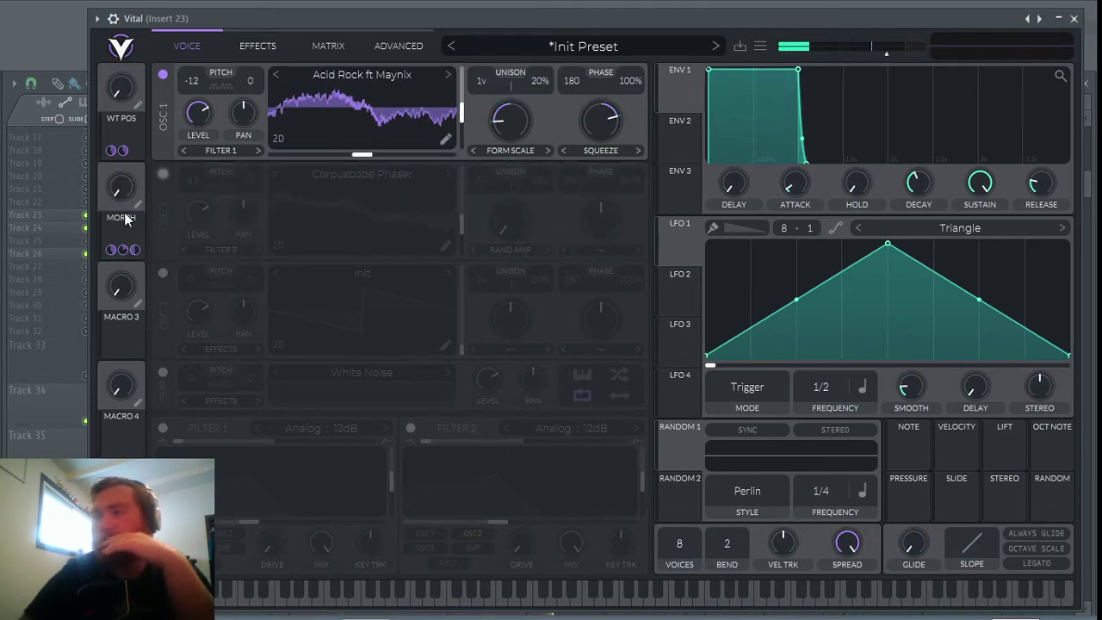
{"action": "left_click_drag", "start_coordinate": [113, 197], "coordinate": [101, 158]}
{"action": "left_click", "coordinate": [163, 174]}
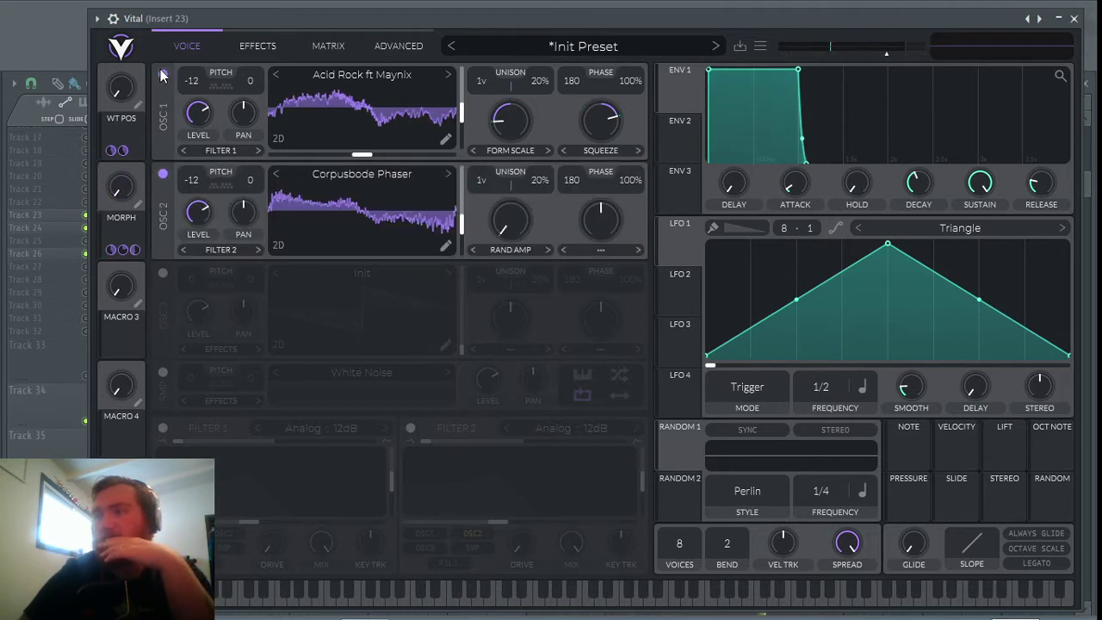
Step: With oscillator 1 off, set oscillator 2's phase distortion to a lowered Bend amount and test it under the Morph macro
{"action": "left_click", "coordinate": [163, 74]}
{"action": "left_click", "coordinate": [599, 251]}
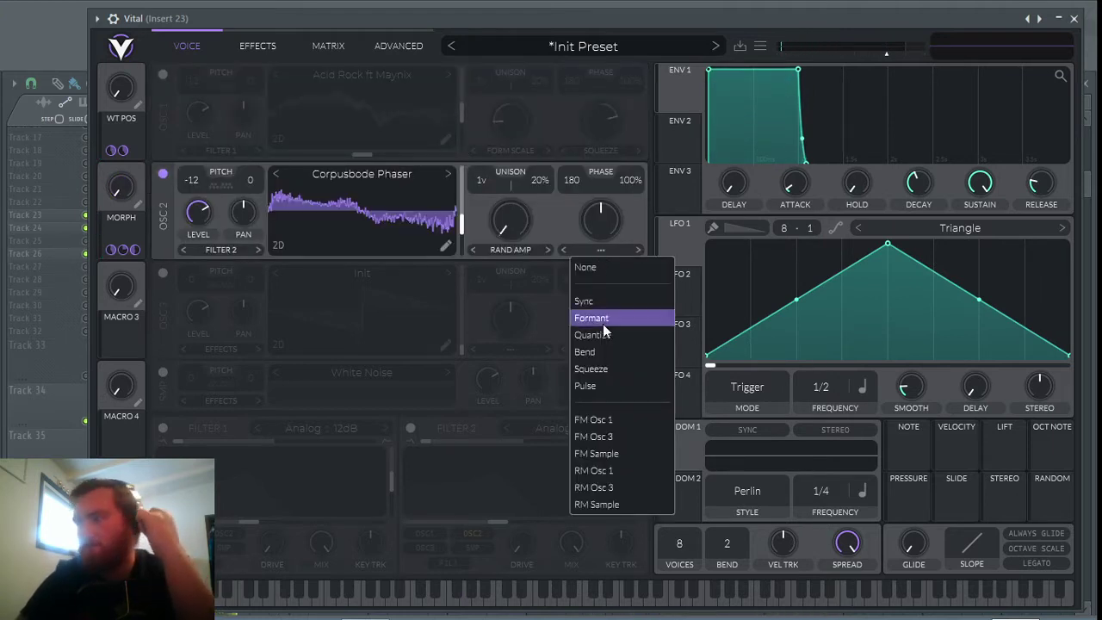
{"action": "left_click", "coordinate": [605, 253]}
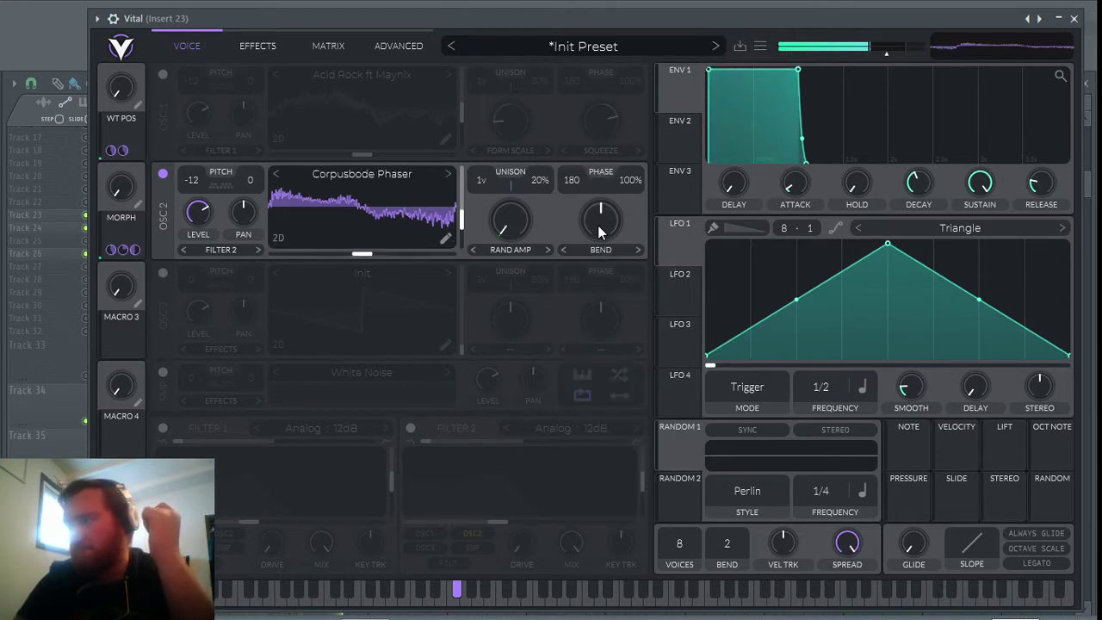
{"action": "left_click_drag", "start_coordinate": [601, 220], "coordinate": [448, 225]}
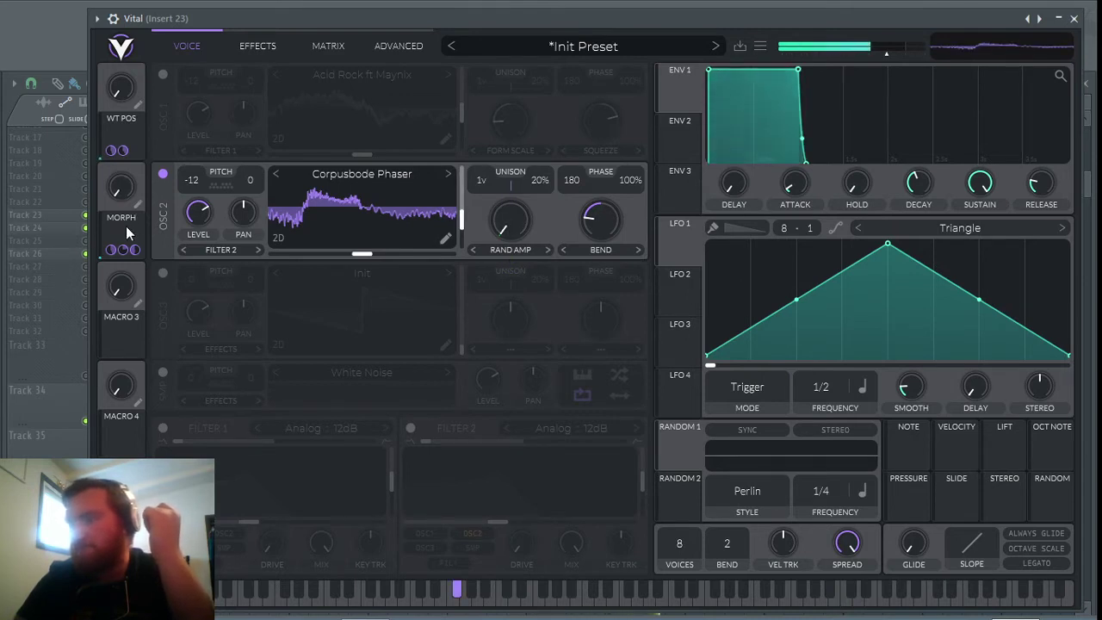
{"action": "left_click_drag", "start_coordinate": [122, 249], "coordinate": [19, 200]}
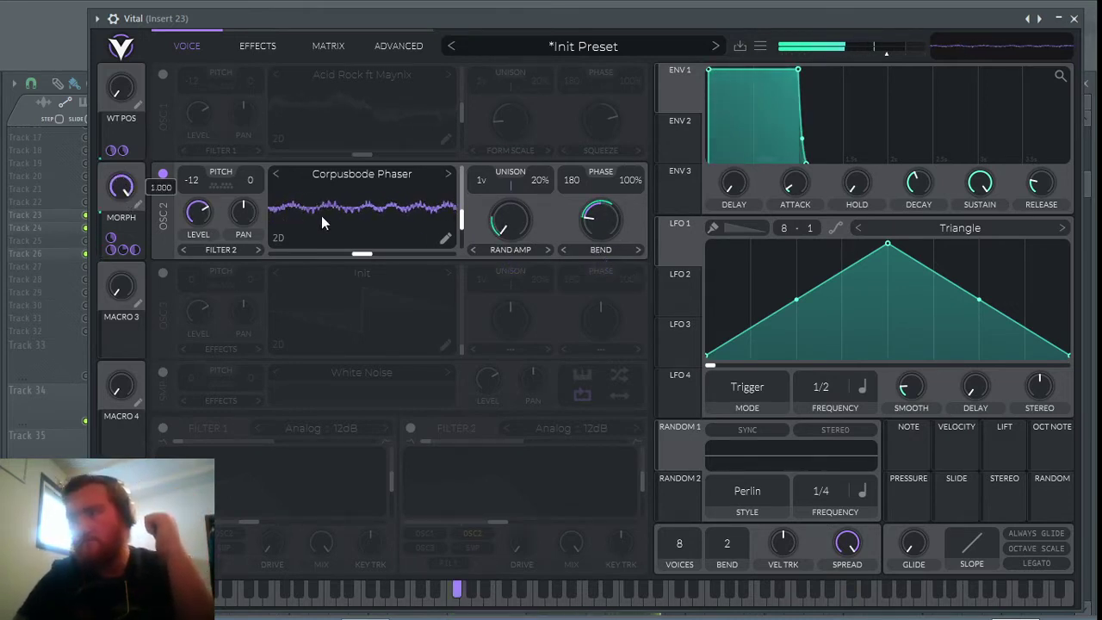
{"action": "right_click", "coordinate": [588, 225]}
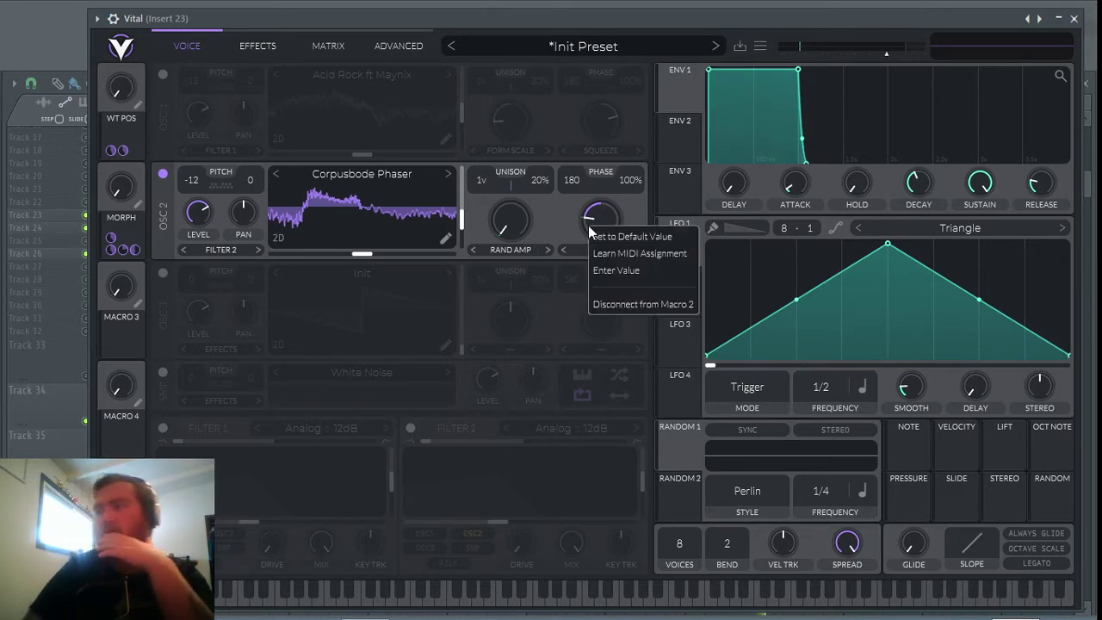
{"action": "left_click", "coordinate": [555, 221]}
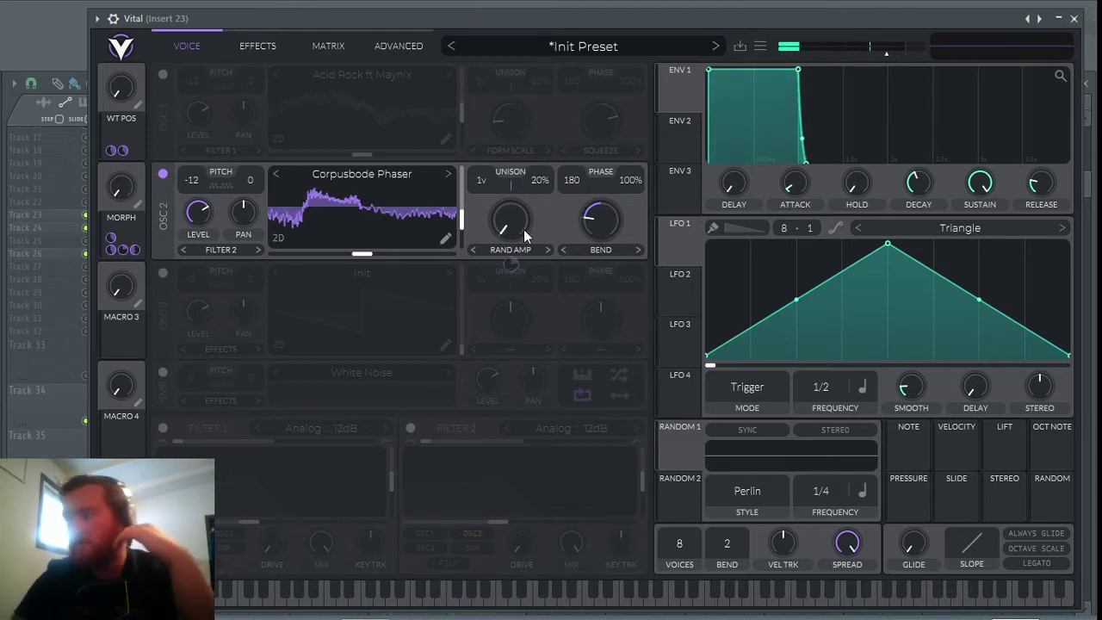
Step: Map Macro 3 to both the Random Amplitudes and Bend amounts of oscillator 2
{"action": "mouse_move", "coordinate": [519, 275]}
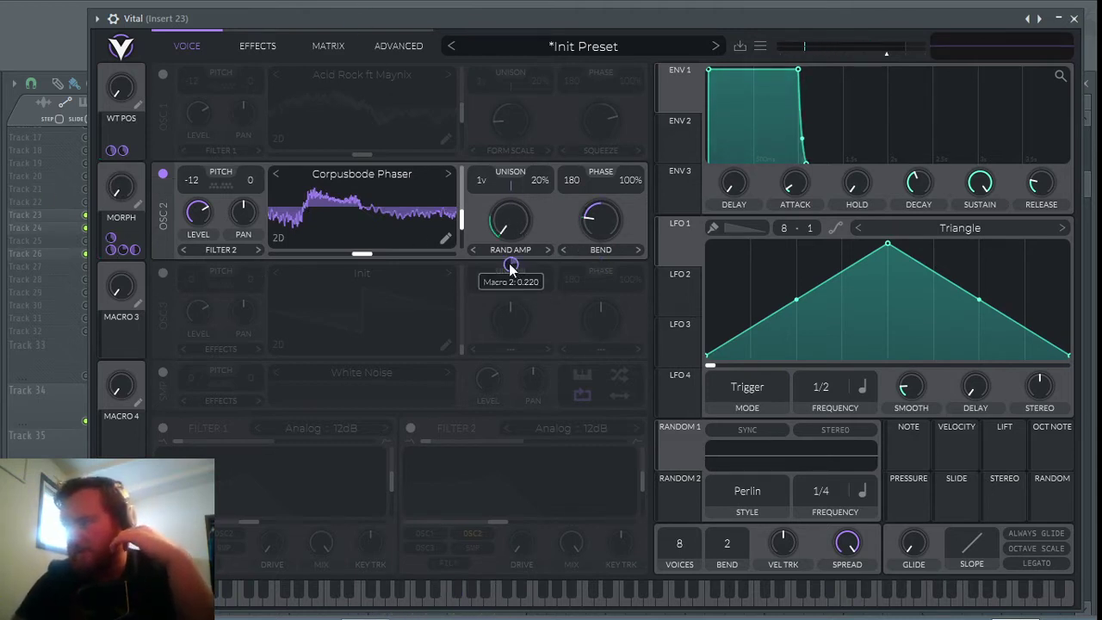
{"action": "left_click_drag", "start_coordinate": [117, 344], "coordinate": [513, 272]}
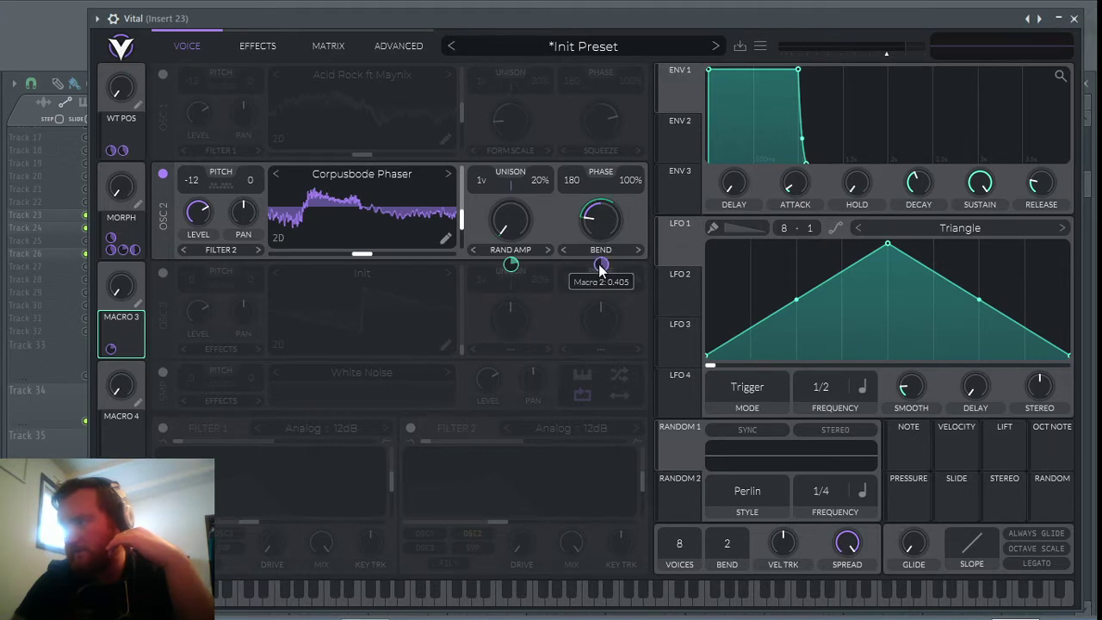
{"action": "right_click", "coordinate": [600, 270]}
{"action": "left_click", "coordinate": [624, 280]}
{"action": "left_click_drag", "start_coordinate": [124, 326], "coordinate": [601, 219]}
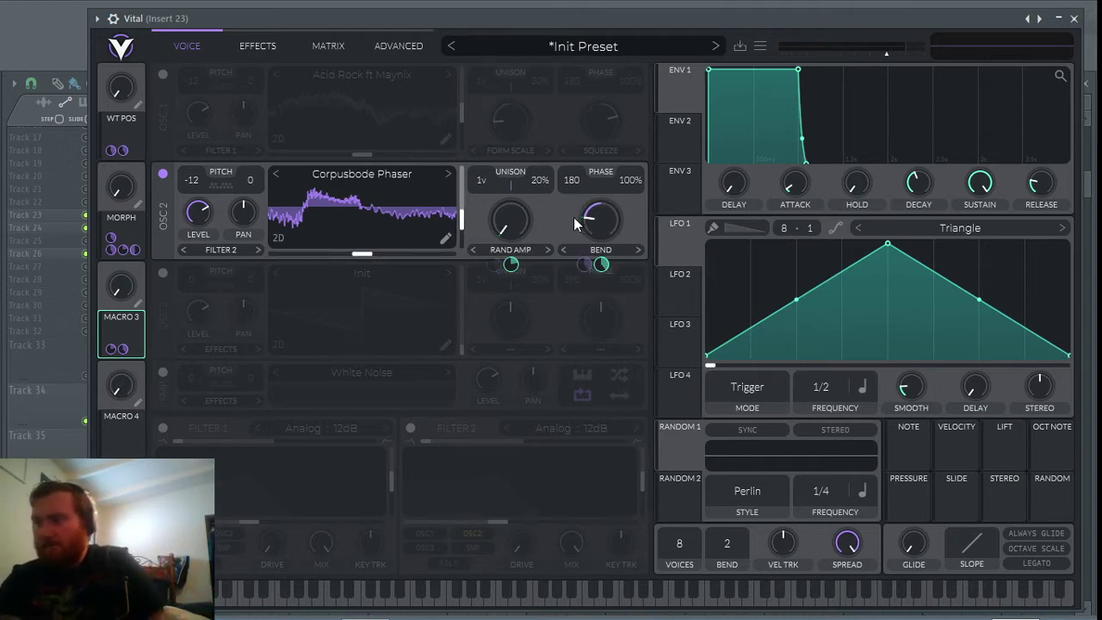
Step: Remove the Morph macro's modulations from oscillator 2's Random Amplitudes and Bend amounts, and sweep Macro 3 to test it
{"action": "right_click", "coordinate": [494, 265]}
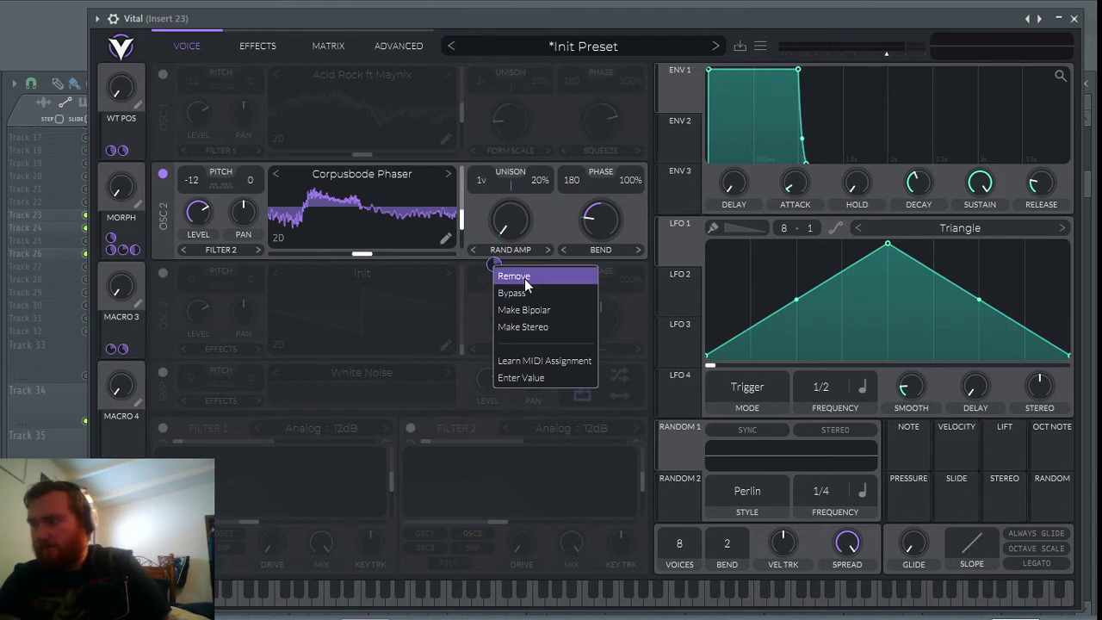
{"action": "left_click", "coordinate": [524, 277]}
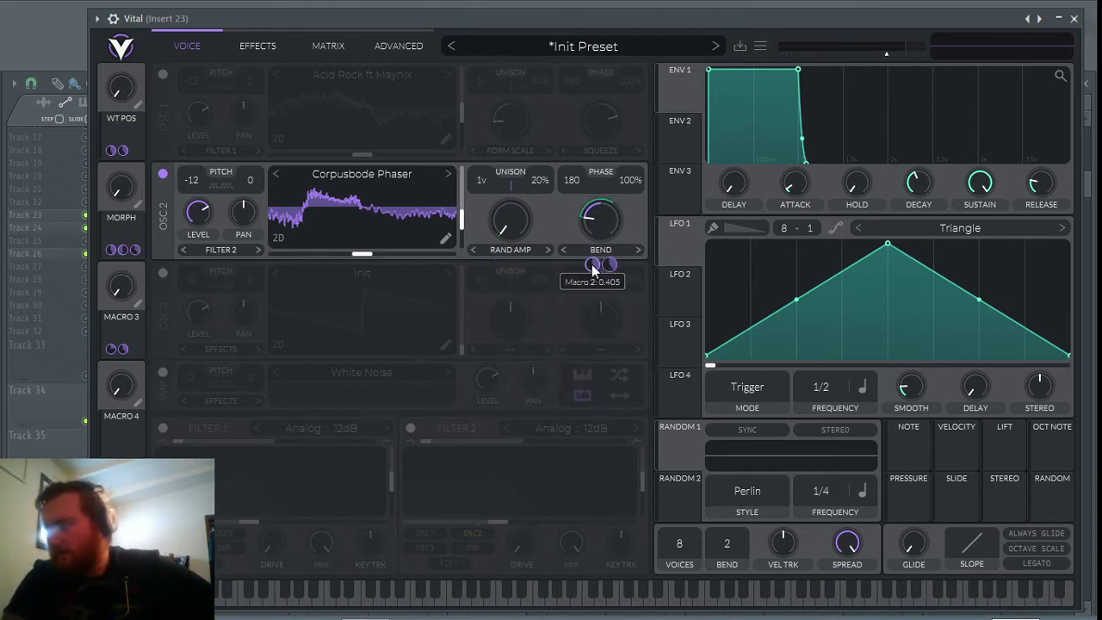
{"action": "right_click", "coordinate": [593, 270]}
{"action": "left_click", "coordinate": [613, 277]}
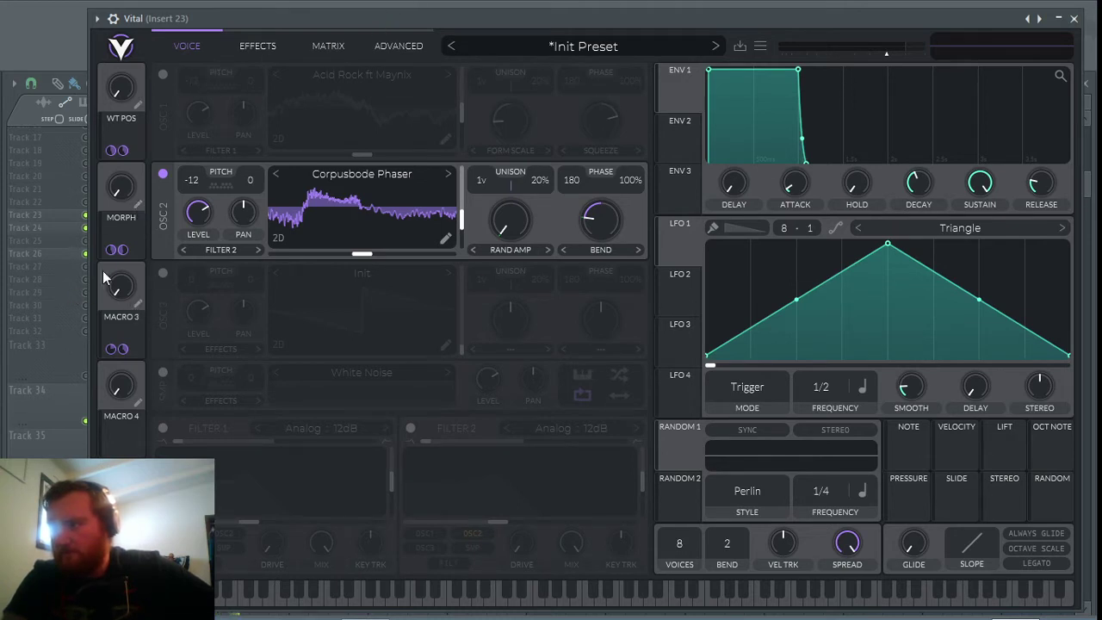
{"action": "left_click_drag", "start_coordinate": [112, 279], "coordinate": [35, 298]}
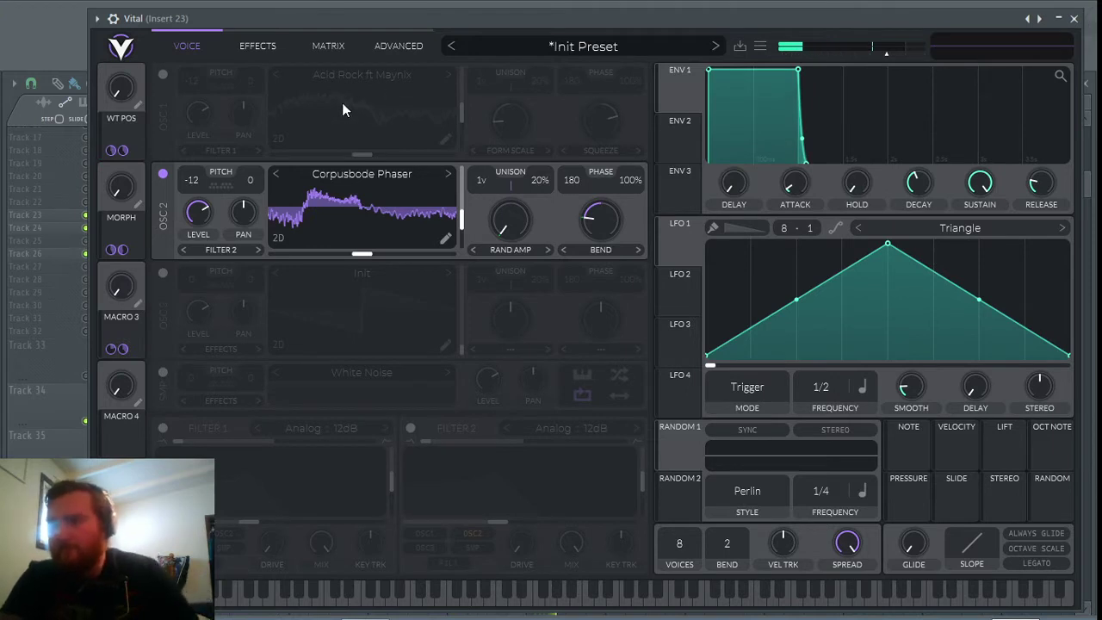
Step: Route oscillator 2 to Filter 1, and isolate oscillator 3 by enabling it and turning oscillator 2 off
{"action": "left_click", "coordinate": [183, 250]}
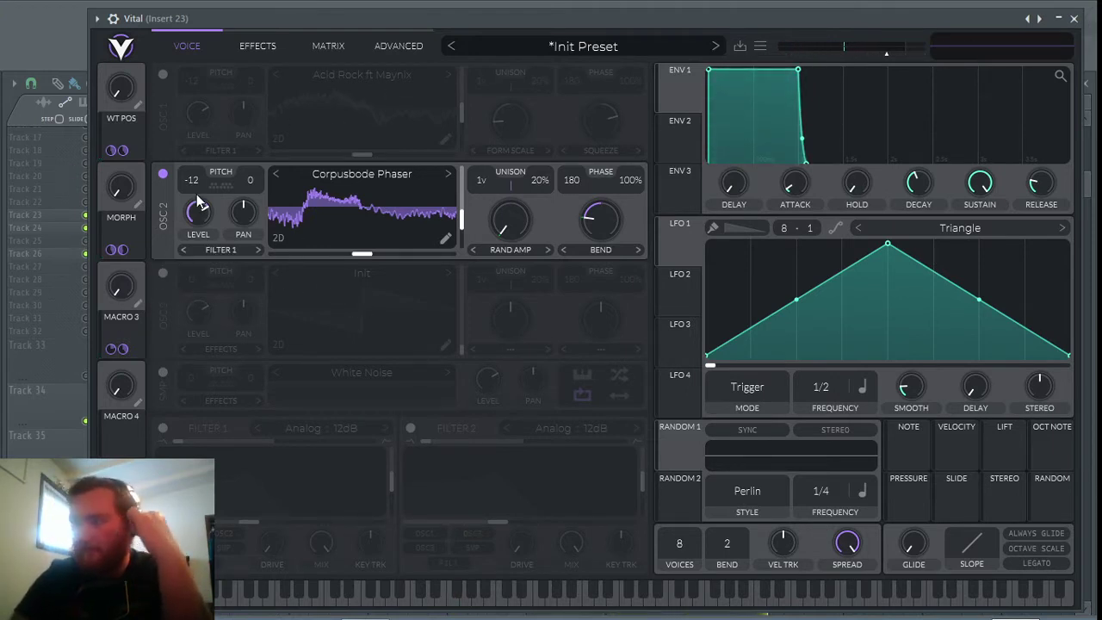
{"action": "left_click", "coordinate": [163, 274]}
{"action": "left_click", "coordinate": [161, 175]}
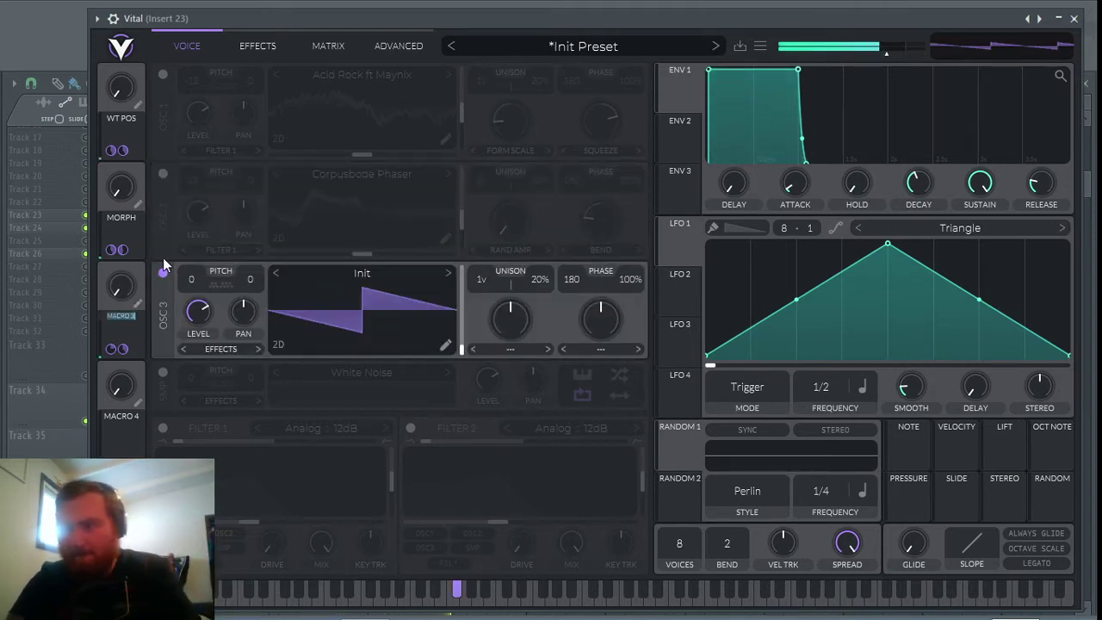
Step: Rename Macro 3 as YUI
{"action": "type", "text": "Tone"}
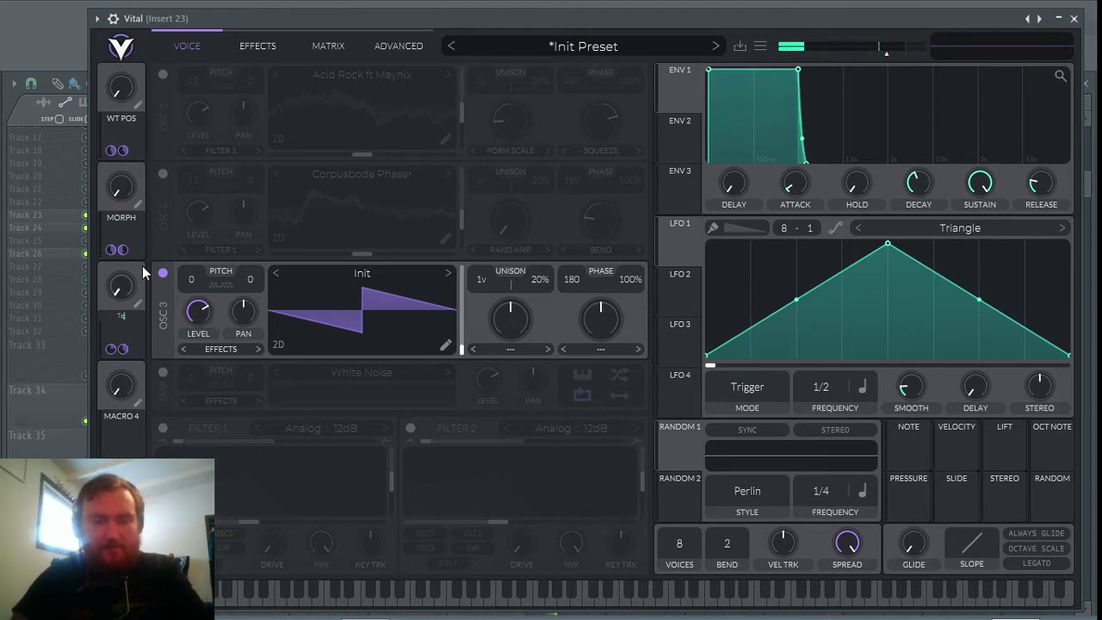
{"action": "key", "text": "BackSpace"}
{"action": "key", "text": "BackSpace"}
{"action": "key", "text": "BackSpace"}
{"action": "key", "text": "BackSpace"}
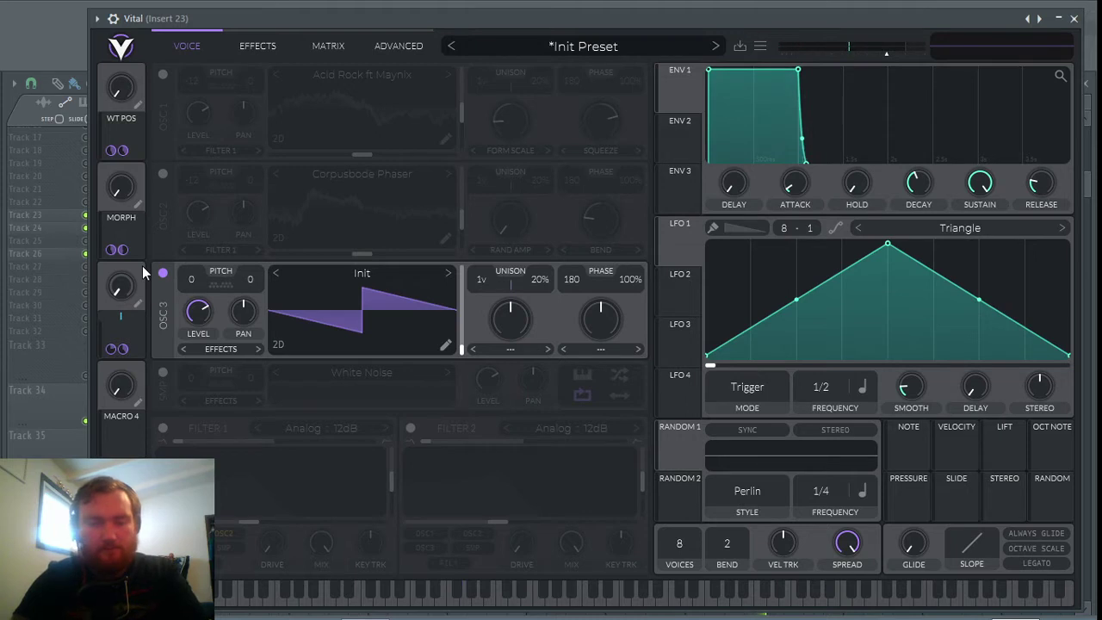
{"action": "type", "text": "YUI"}
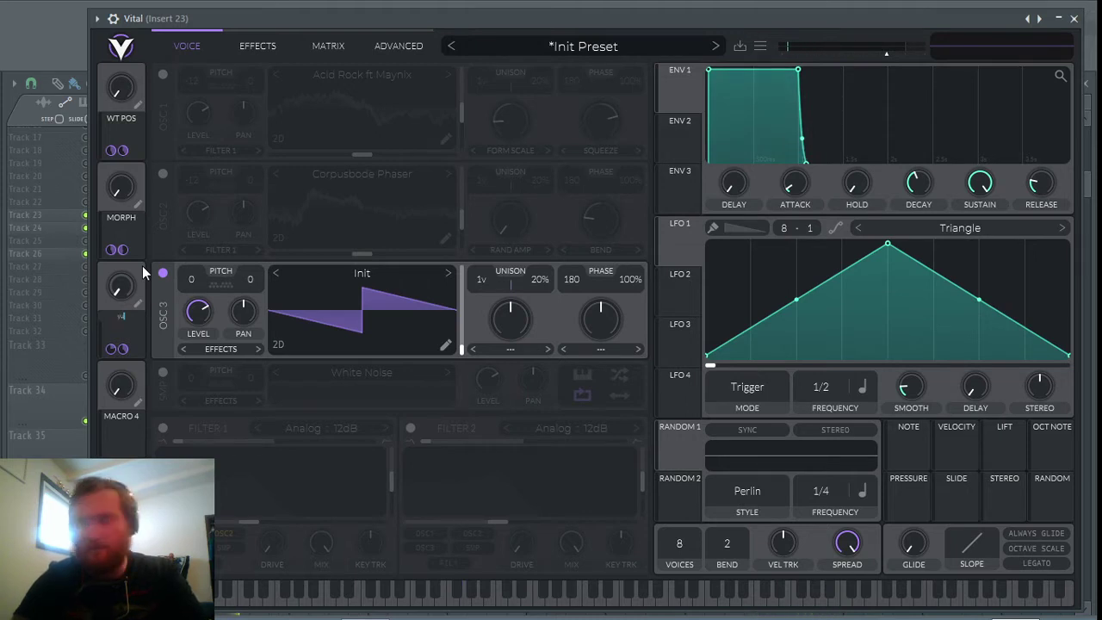
Step: Load the Crappy Toilet wavetable into oscillator 3 and transpose it to -12
{"action": "left_click", "coordinate": [362, 274]}
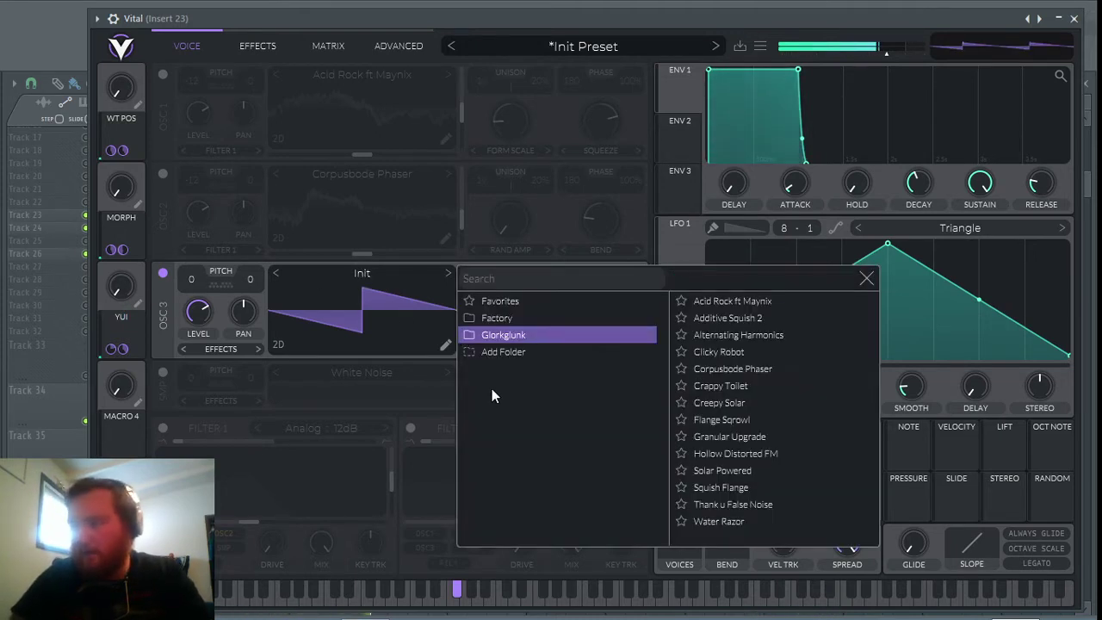
{"action": "left_click", "coordinate": [731, 385]}
{"action": "left_click", "coordinate": [866, 278]}
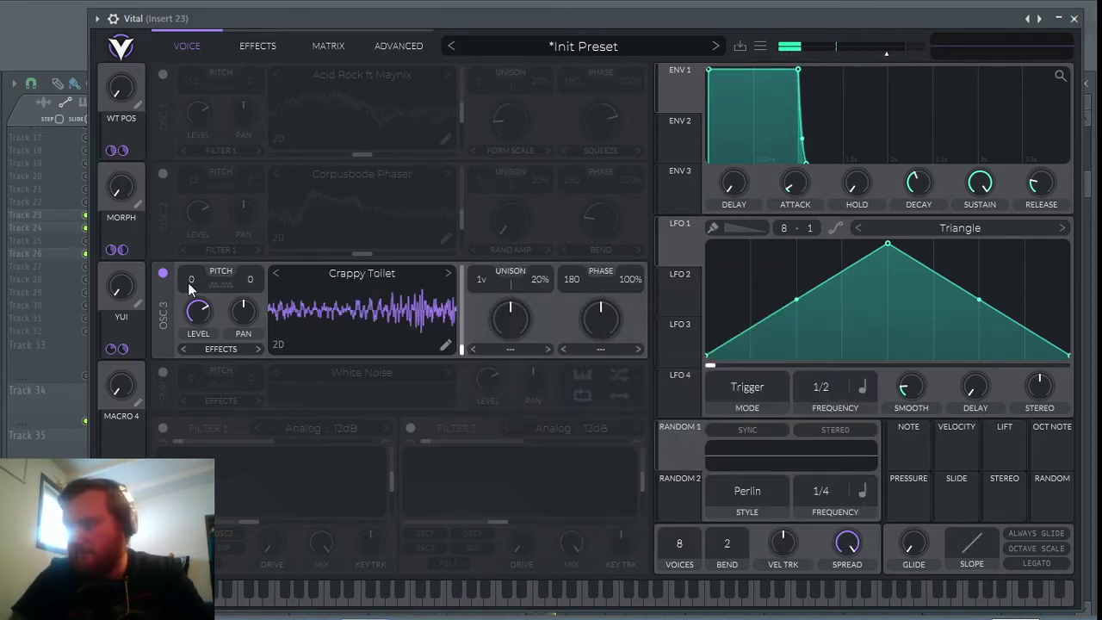
{"action": "left_click_drag", "start_coordinate": [188, 282], "coordinate": [170, 367]}
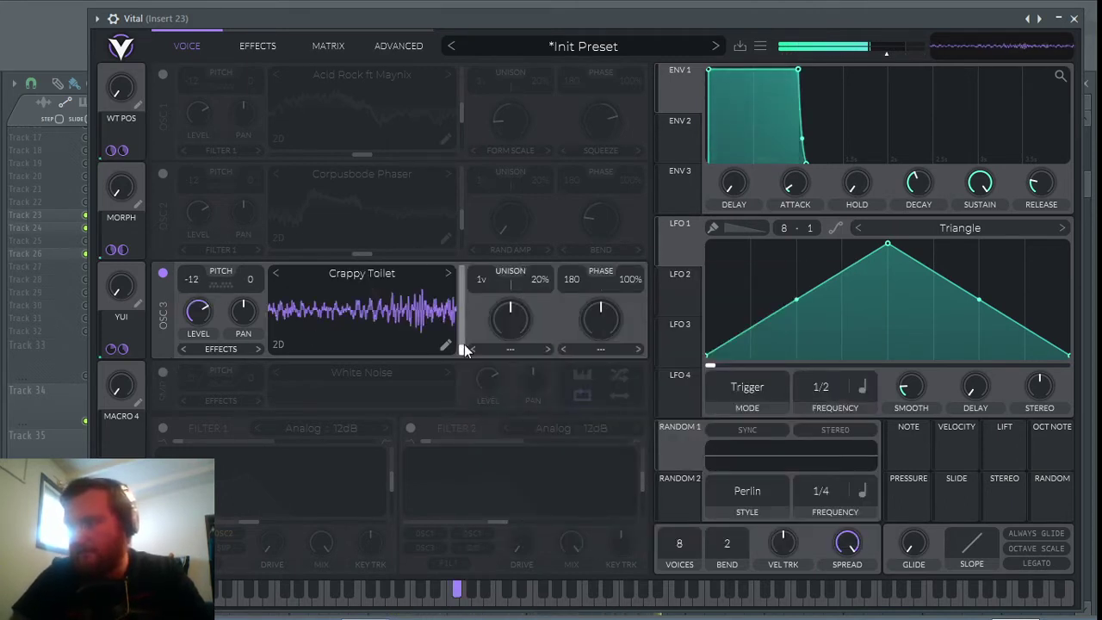
Step: Set oscillator 3's wavetable position to about frame 183, map the WT POS macro to it and audition the sweep
{"action": "mouse_move", "coordinate": [464, 343]}
{"action": "left_mouse_down"}
{"action": "mouse_move", "coordinate": [464, 305]}
{"action": "mouse_move", "coordinate": [460, 336]}
{"action": "left_mouse_up"}
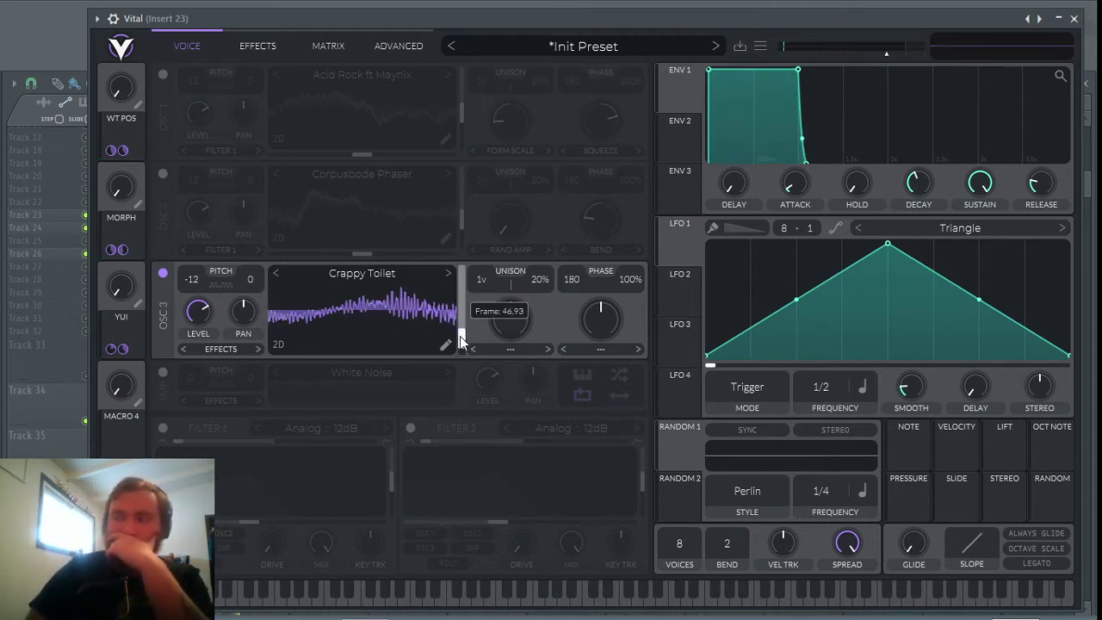
{"action": "left_click_drag", "start_coordinate": [460, 336], "coordinate": [460, 284]}
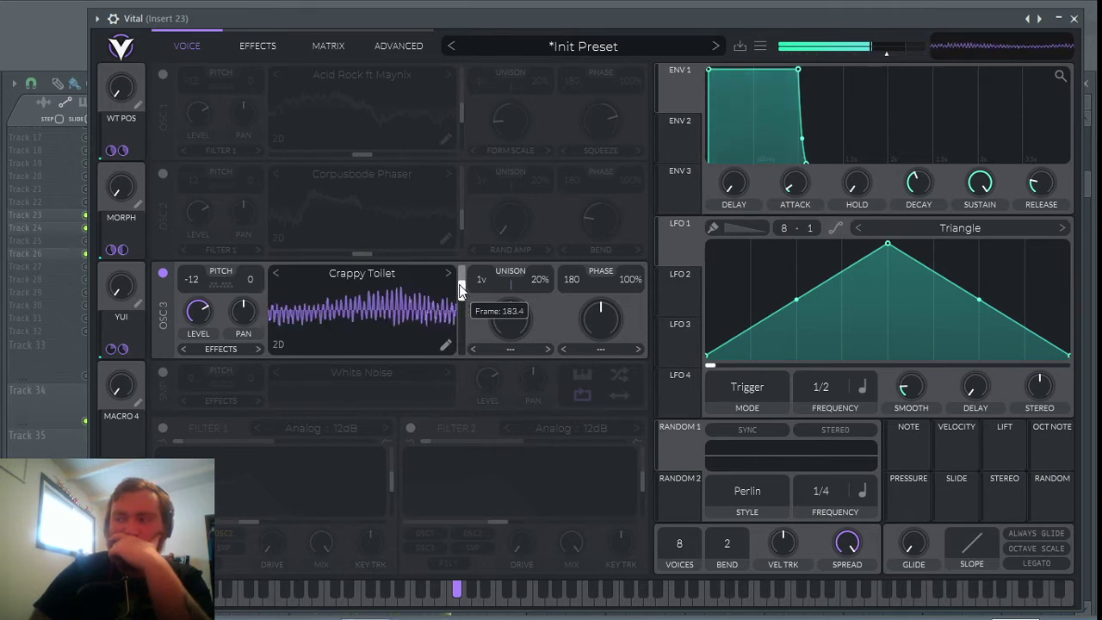
{"action": "left_click_drag", "start_coordinate": [123, 137], "coordinate": [444, 344]}
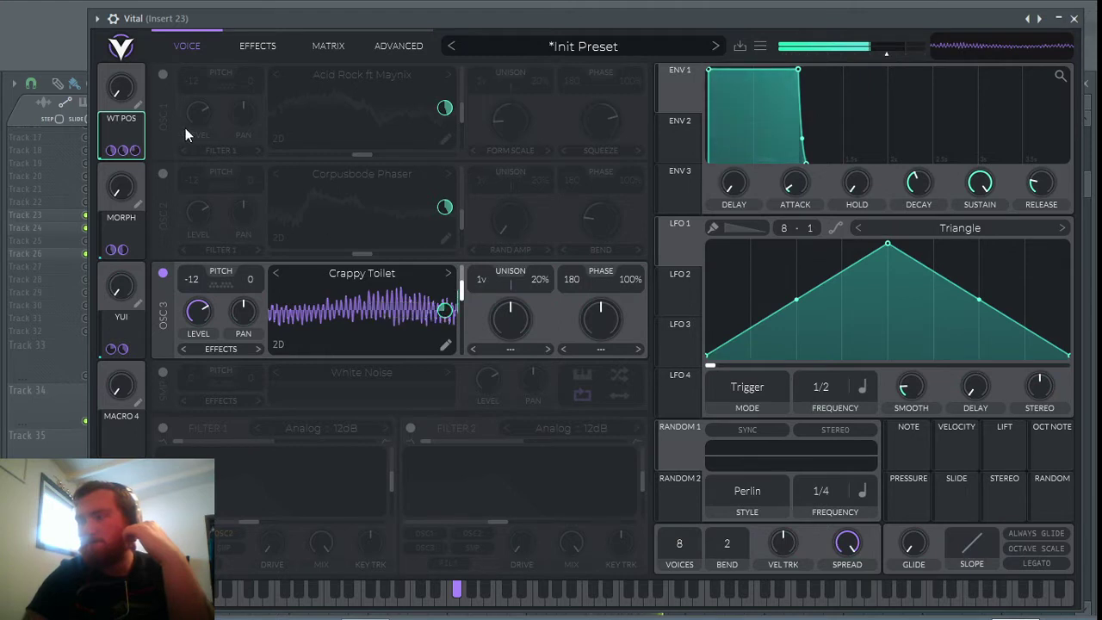
{"action": "left_click_drag", "start_coordinate": [125, 86], "coordinate": [158, 172]}
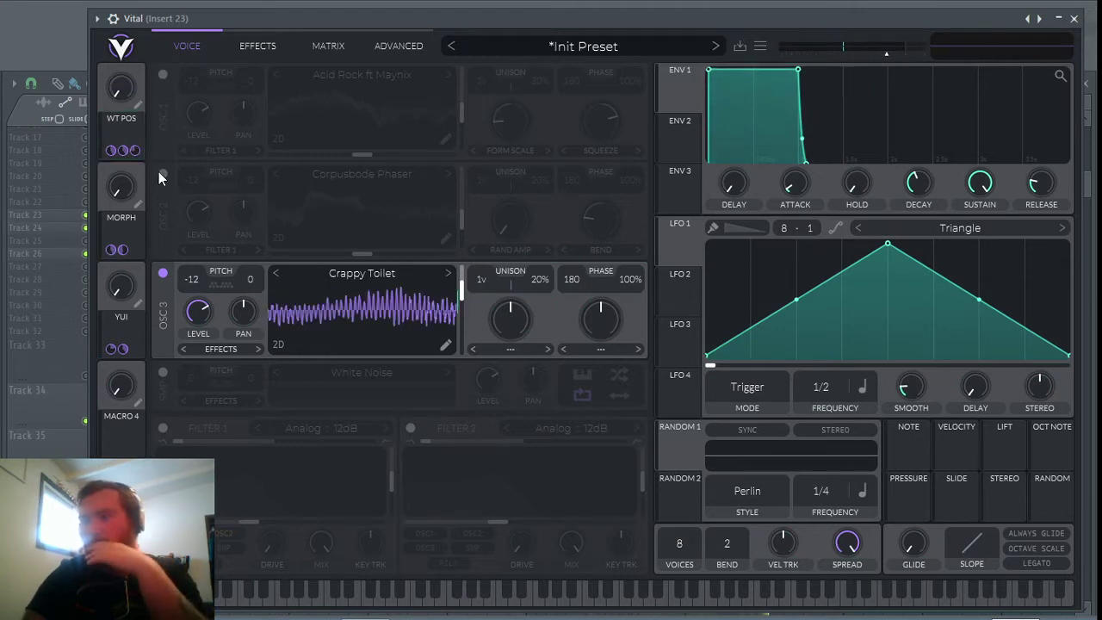
Step: Enable oscillators 1 and 2 alongside oscillator 3 and audition the WT POS, Morph and YUI macros
{"action": "left_click", "coordinate": [162, 173]}
{"action": "left_click", "coordinate": [163, 75]}
{"action": "mouse_move", "coordinate": [125, 88]}
{"action": "left_mouse_down"}
{"action": "mouse_move", "coordinate": [257, 76]}
{"action": "mouse_move", "coordinate": [44, 87]}
{"action": "mouse_move", "coordinate": [137, 72]}
{"action": "left_mouse_up"}
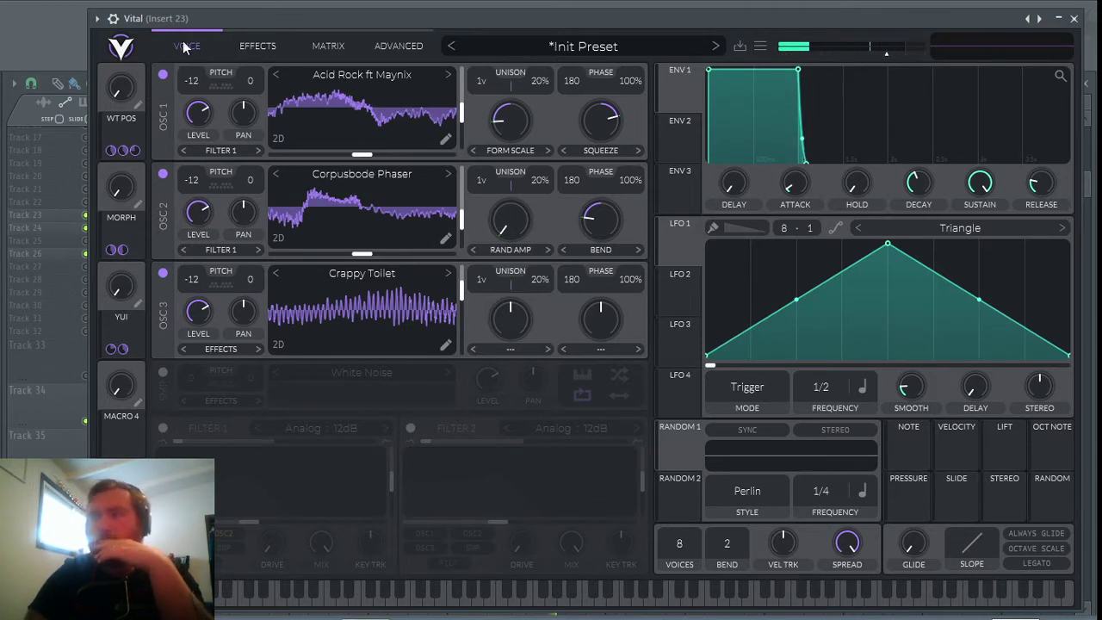
{"action": "left_click_drag", "start_coordinate": [121, 186], "coordinate": [172, 167]}
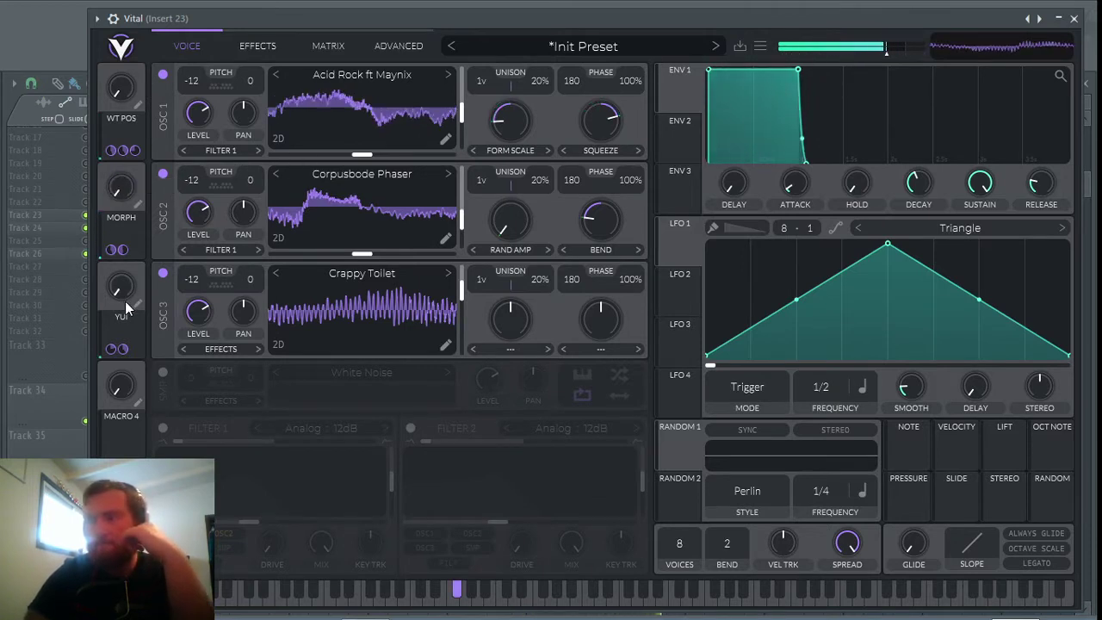
{"action": "left_click_drag", "start_coordinate": [124, 301], "coordinate": [190, 264]}
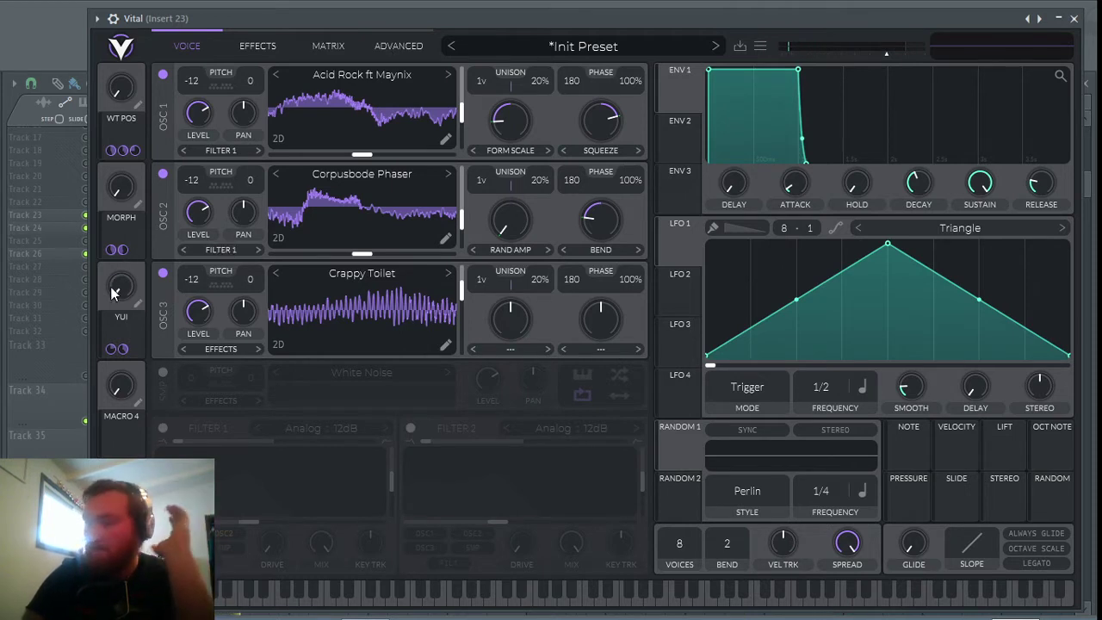
Step: Lower oscillator 3's level, reduce oscillator 1's level to about 0.257 and test the balance with the YUI macro
{"action": "left_click_drag", "start_coordinate": [112, 293], "coordinate": [196, 315]}
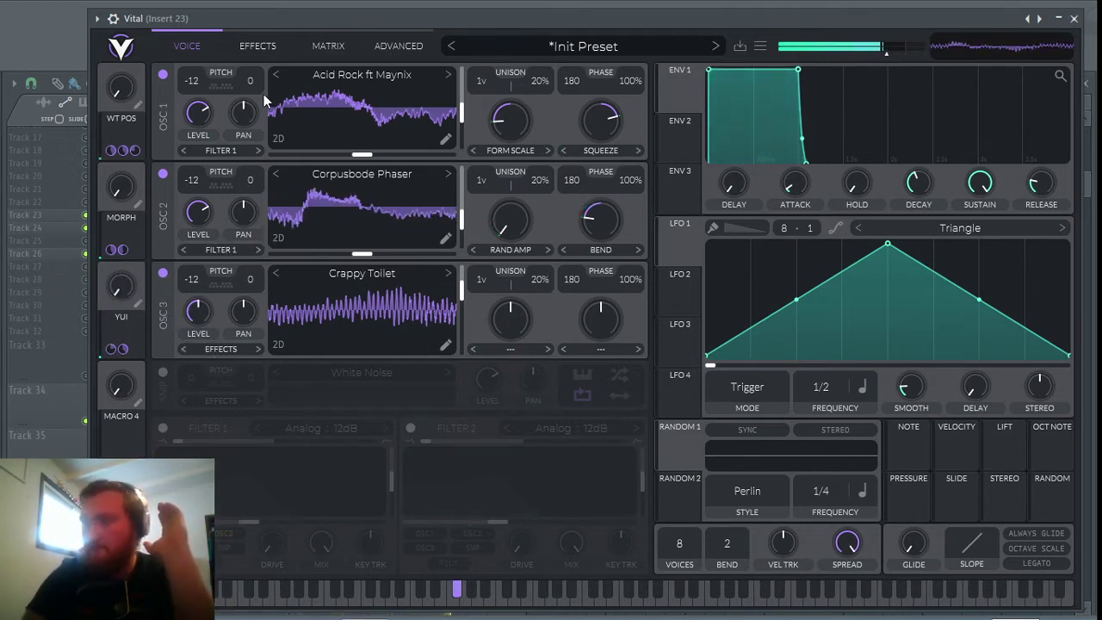
{"action": "left_click_drag", "start_coordinate": [197, 112], "coordinate": [168, 113]}
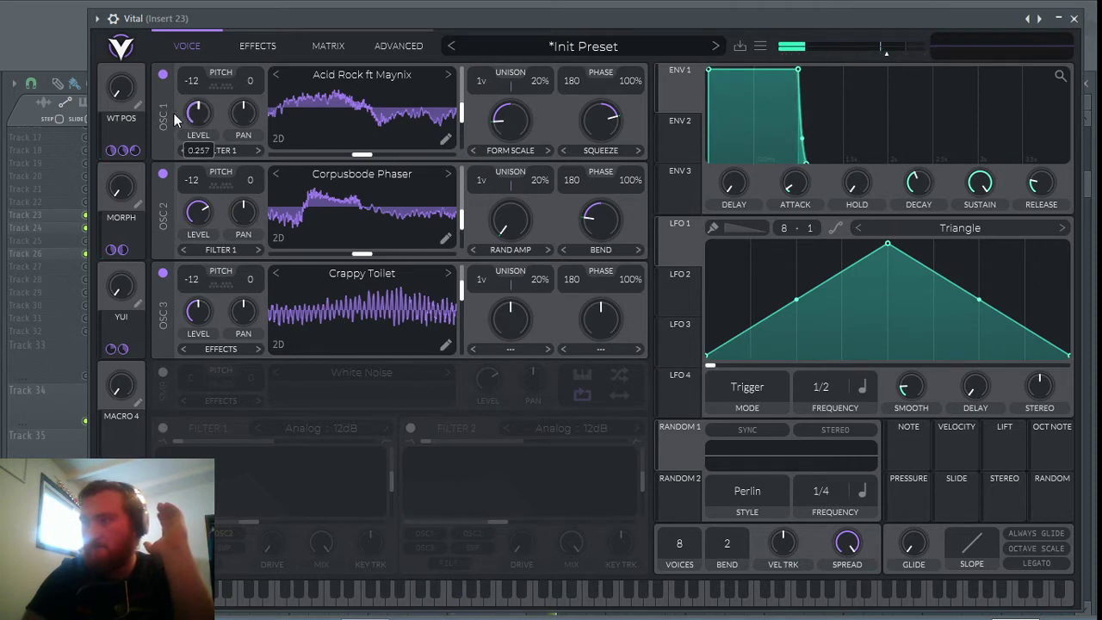
{"action": "left_click_drag", "start_coordinate": [124, 299], "coordinate": [69, 314]}
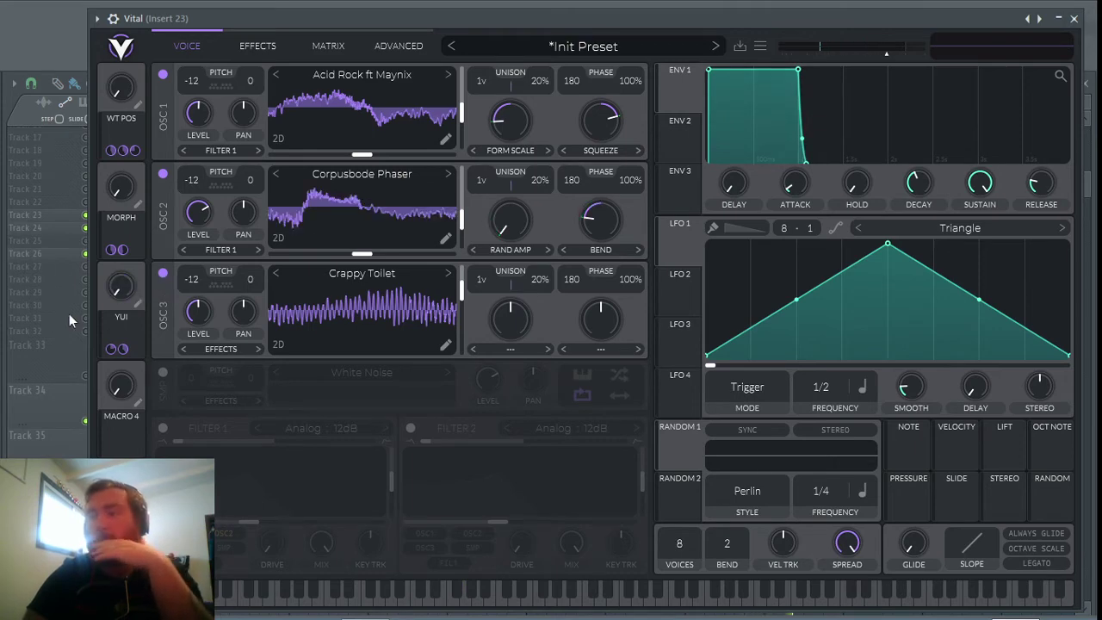
Step: Route oscillator 3 to Filter 1, enable both filters and make Filter 1 a high-pass with a slightly lowered cutoff
{"action": "left_click", "coordinate": [180, 349]}
{"action": "left_click", "coordinate": [163, 428]}
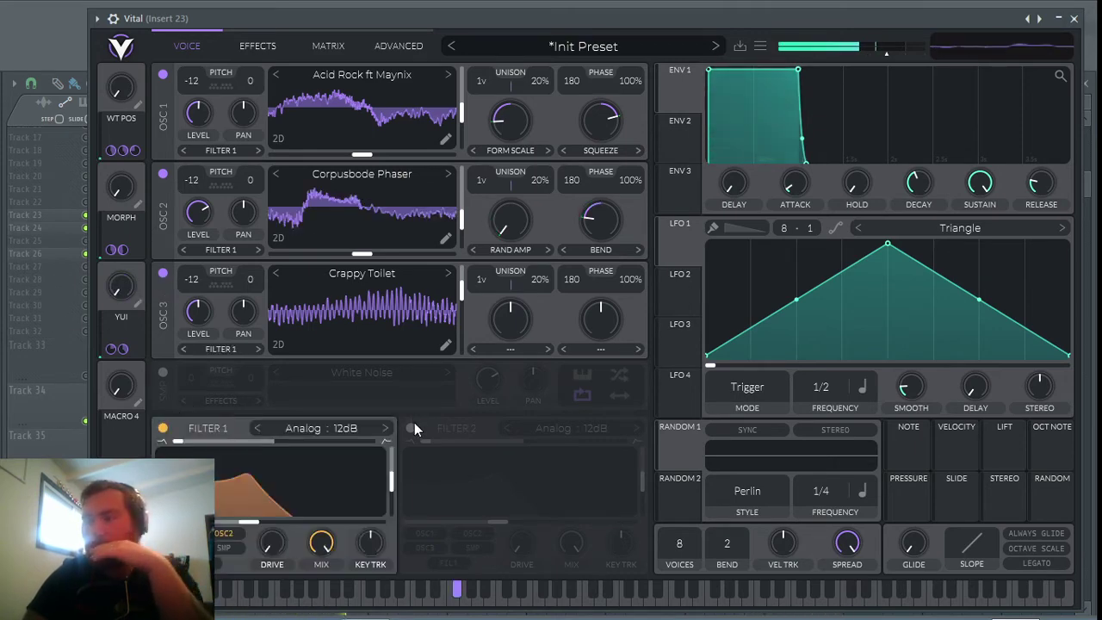
{"action": "left_click", "coordinate": [411, 428]}
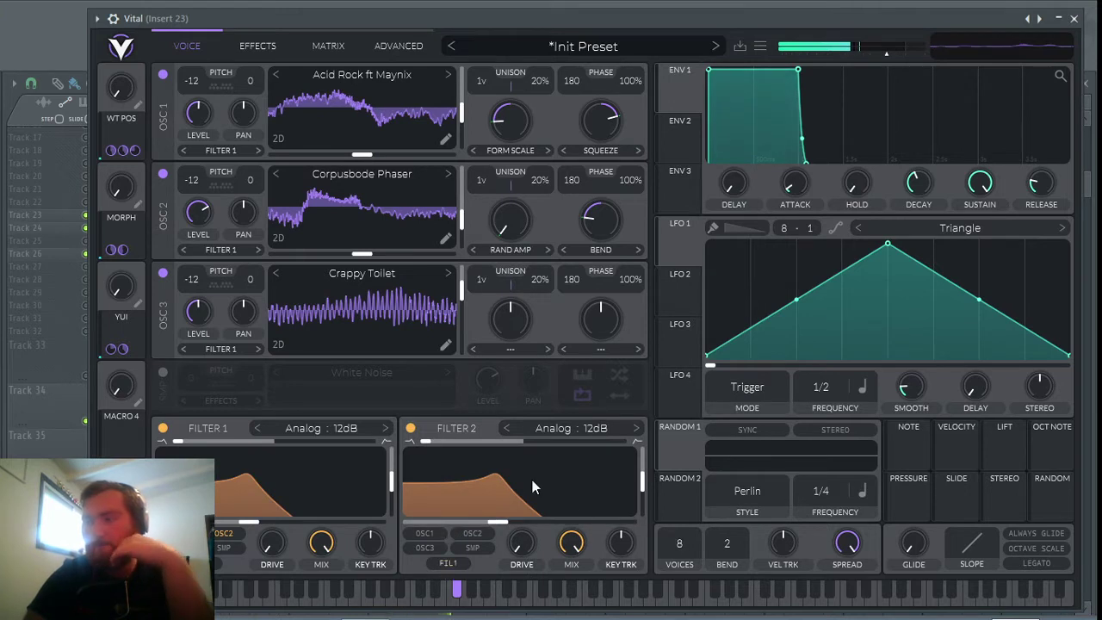
{"action": "left_click_drag", "start_coordinate": [177, 443], "coordinate": [404, 449]}
{"action": "left_click_drag", "start_coordinate": [250, 521], "coordinate": [231, 521]}
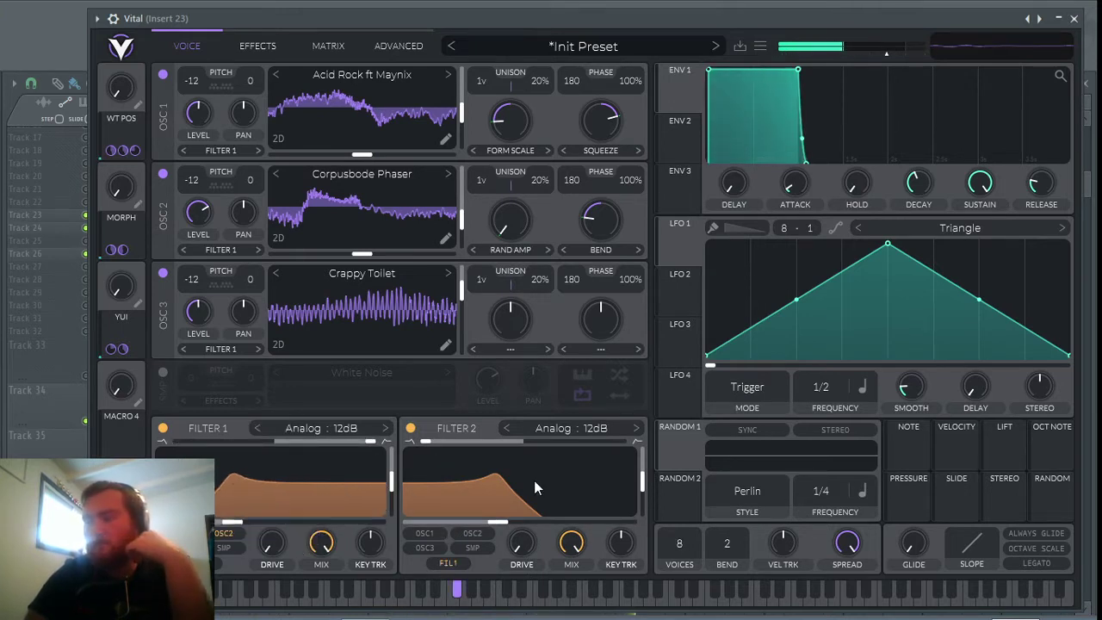
Step: Switch Filter 2 to Analog B/P/N, blend it fully to a notch and raise its cutoff
{"action": "left_click", "coordinate": [549, 434]}
{"action": "left_click", "coordinate": [783, 498]}
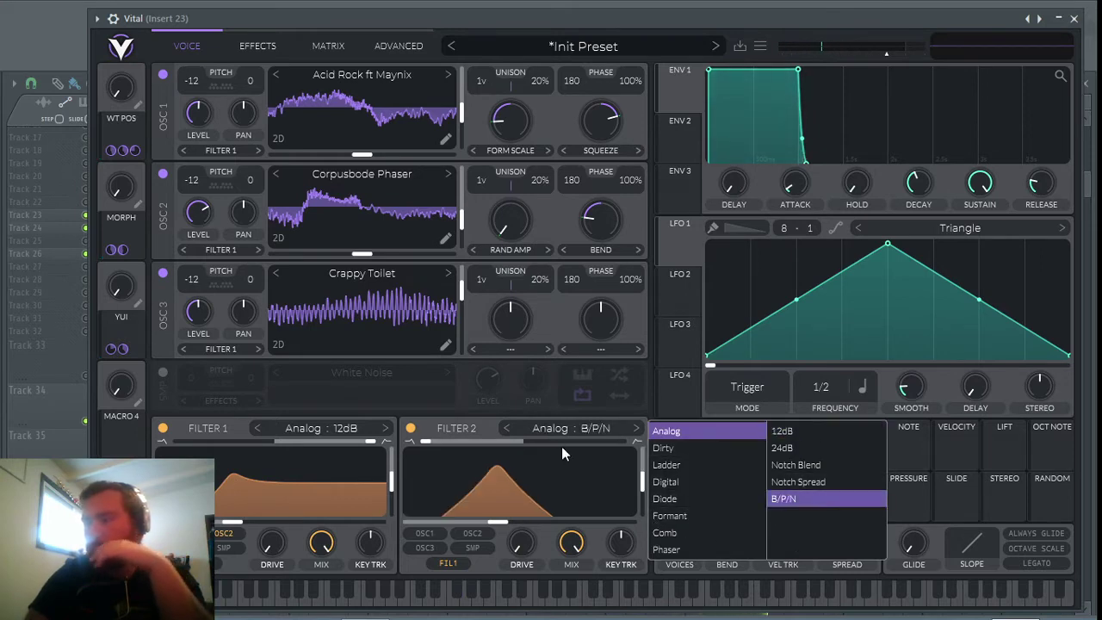
{"action": "left_click_drag", "start_coordinate": [409, 442], "coordinate": [627, 440]}
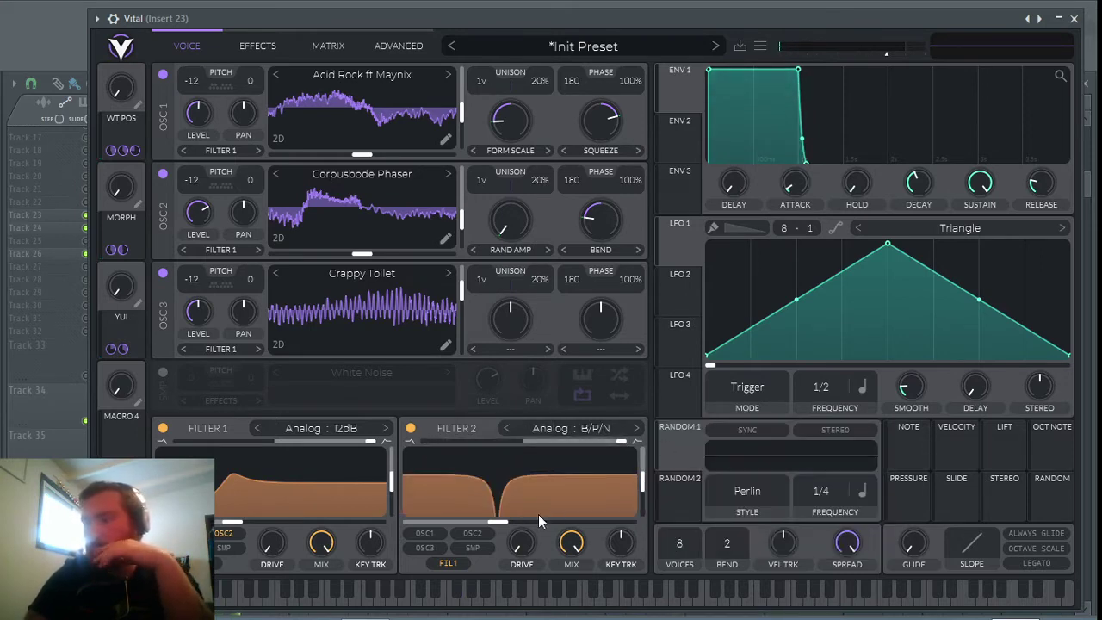
{"action": "left_click_drag", "start_coordinate": [497, 521], "coordinate": [558, 522]}
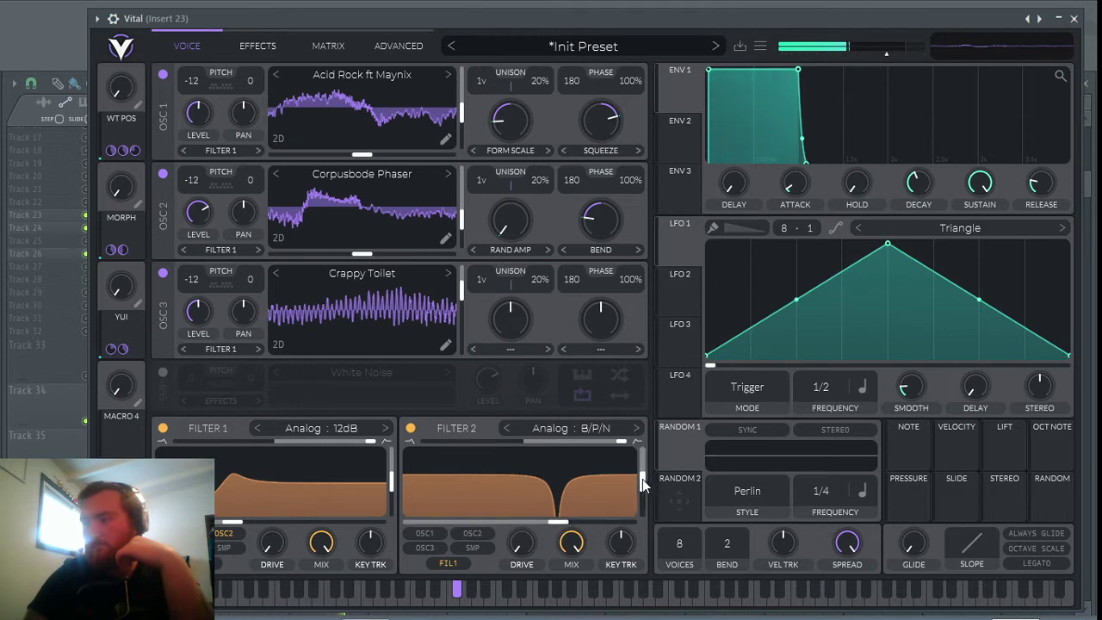
Step: Widen Filter 2's notch by lowering its resonance, fine-tune its cutoff and map the YUI macro to both filters' cutoffs
{"action": "left_click_drag", "start_coordinate": [642, 485], "coordinate": [643, 504]}
{"action": "mouse_move", "coordinate": [569, 527]}
{"action": "left_mouse_down"}
{"action": "mouse_move", "coordinate": [516, 525]}
{"action": "mouse_move", "coordinate": [579, 527]}
{"action": "left_mouse_up"}
{"action": "left_click_drag", "start_coordinate": [121, 325], "coordinate": [520, 505]}
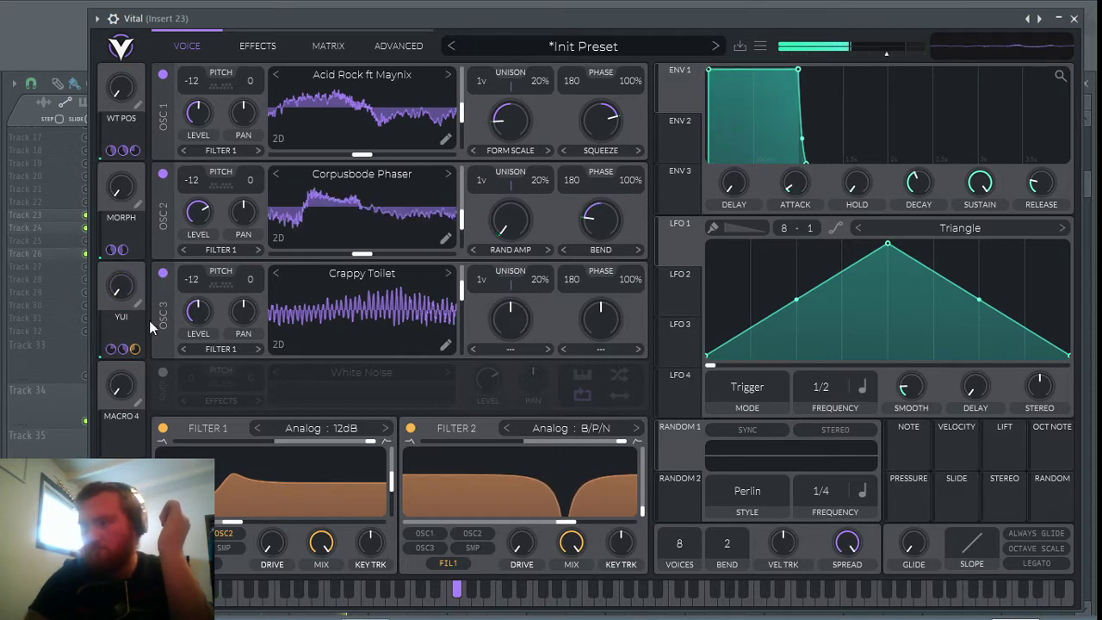
{"action": "left_click_drag", "start_coordinate": [149, 319], "coordinate": [226, 518]}
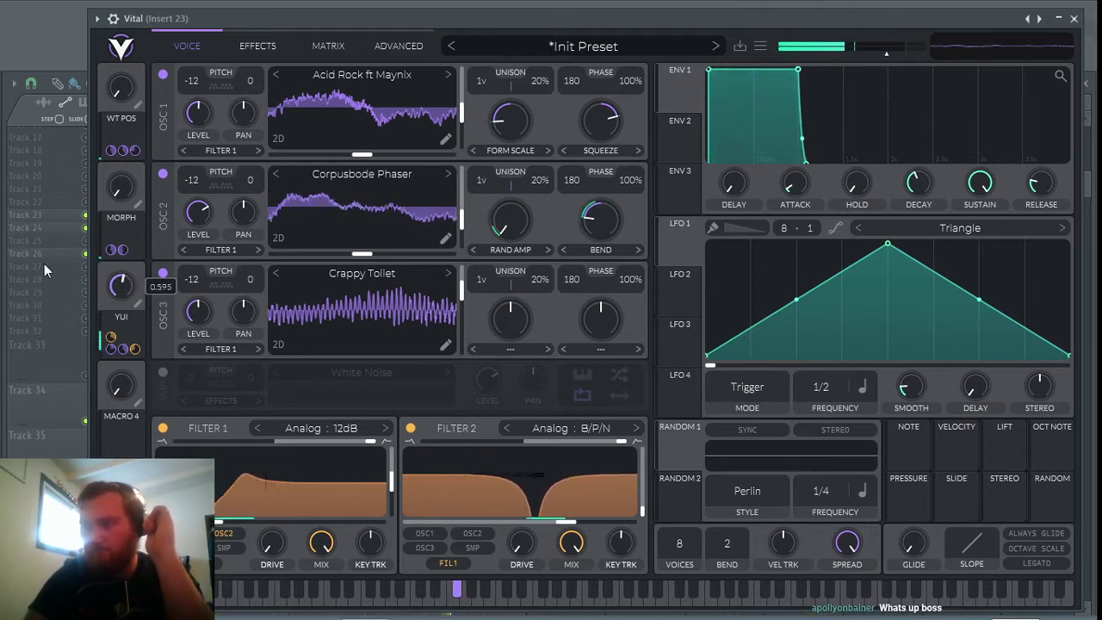
Step: Reset the levels of oscillators 3 and 1 to their default value
{"action": "right_click", "coordinate": [195, 310]}
{"action": "left_click", "coordinate": [234, 318]}
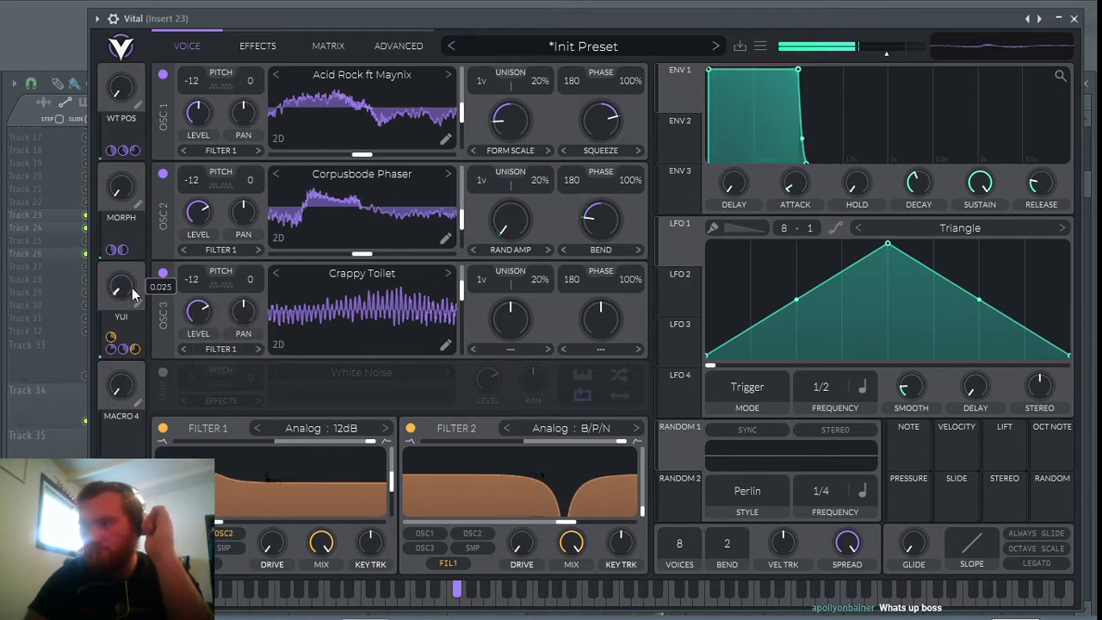
{"action": "right_click", "coordinate": [203, 107]}
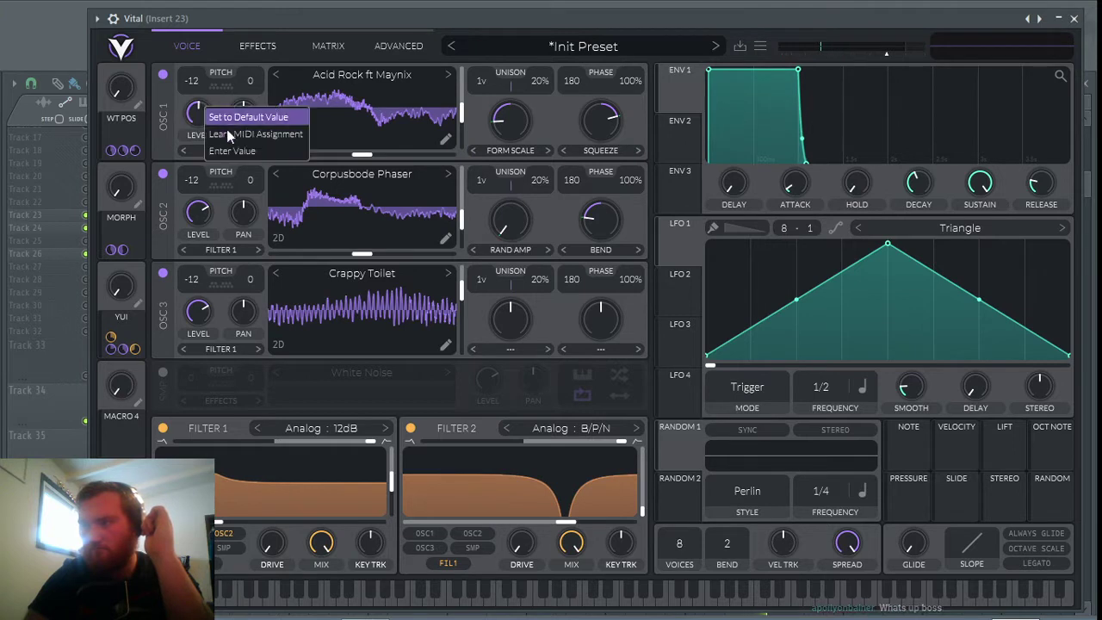
{"action": "left_click", "coordinate": [228, 116]}
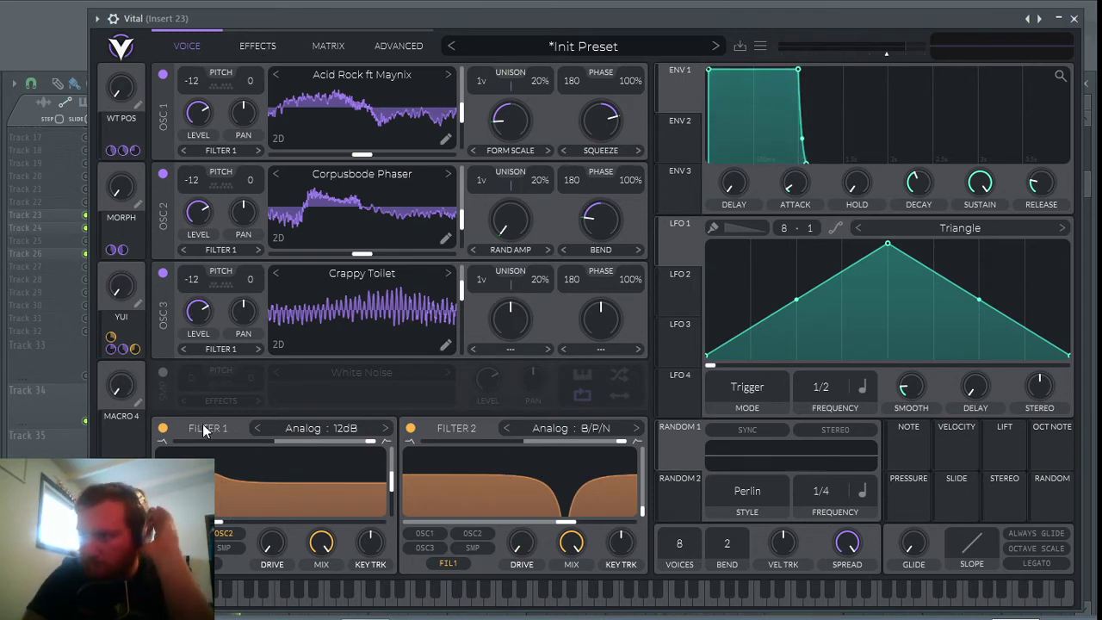
Step: With oscillators 1 and 2 off, set oscillator 3's spectral morph to Formant Scale at a low amount and map the MORPH macro to it
{"action": "left_click", "coordinate": [163, 173]}
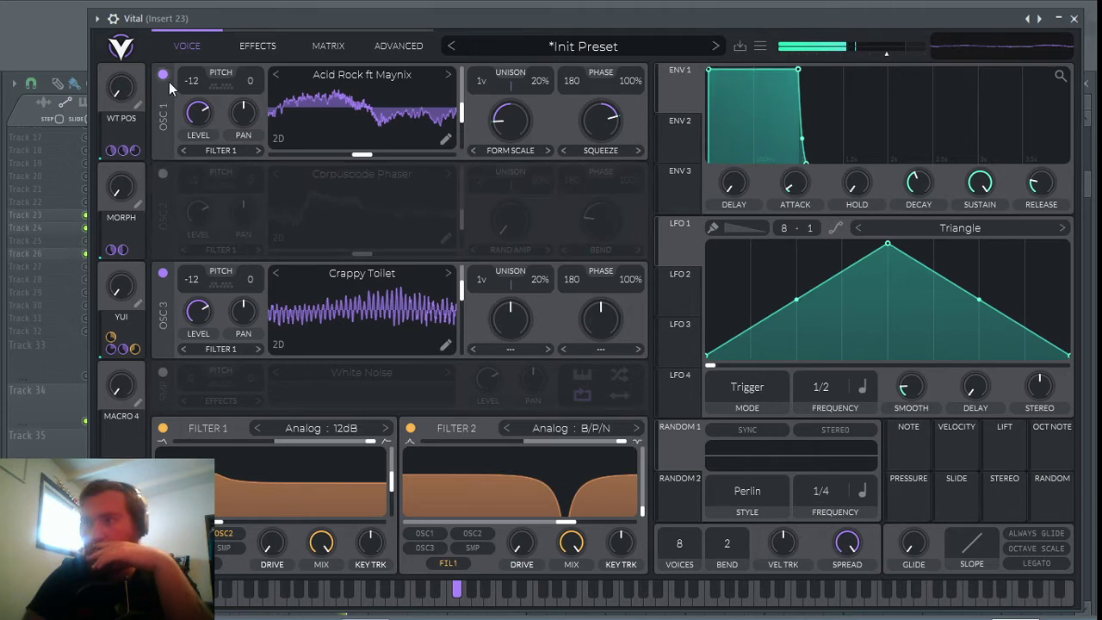
{"action": "left_click", "coordinate": [162, 75]}
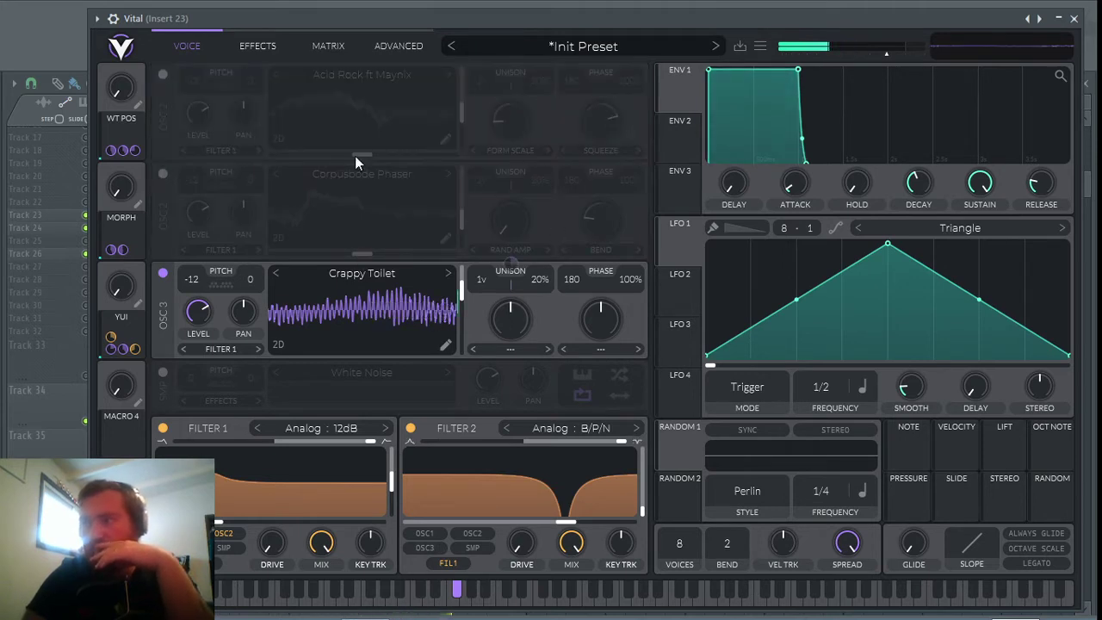
{"action": "left_click", "coordinate": [510, 349]}
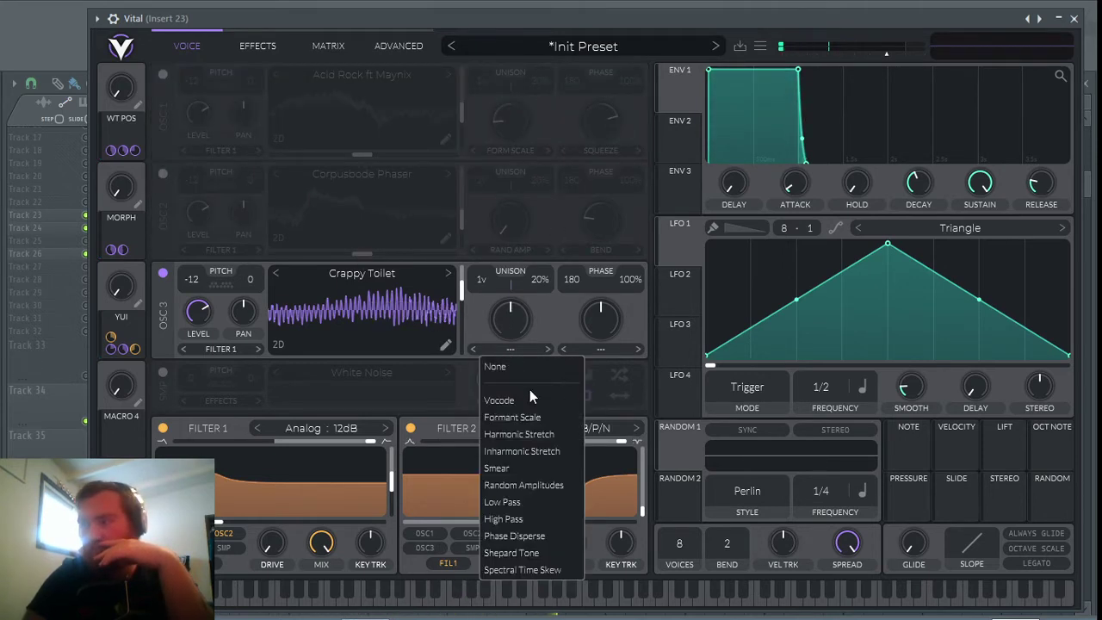
{"action": "left_click", "coordinate": [520, 399]}
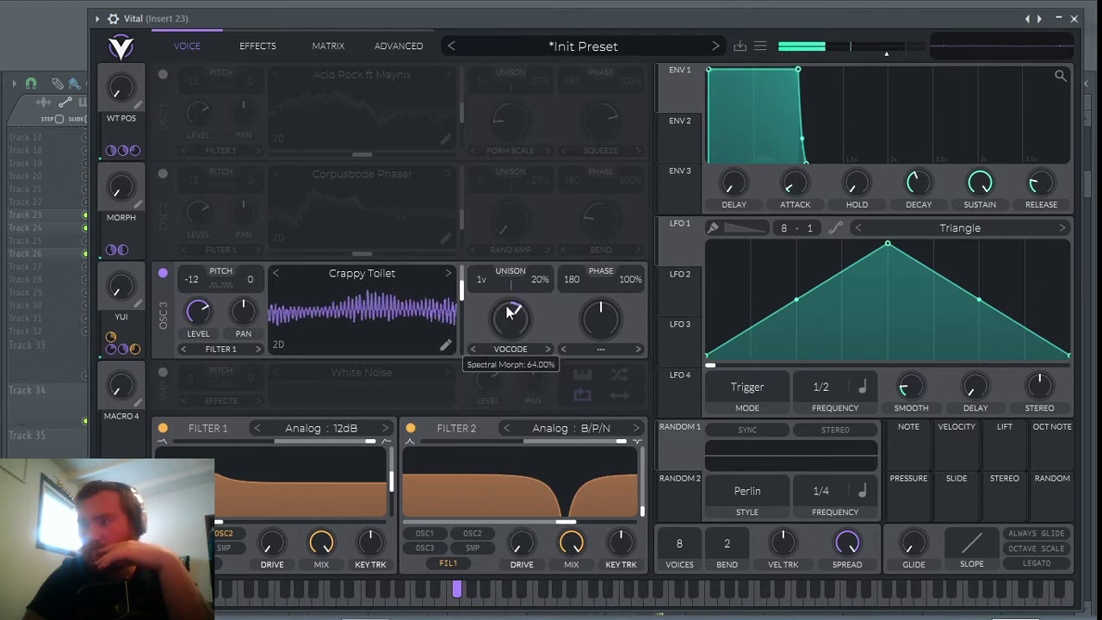
{"action": "left_click_drag", "start_coordinate": [510, 318], "coordinate": [509, 295]}
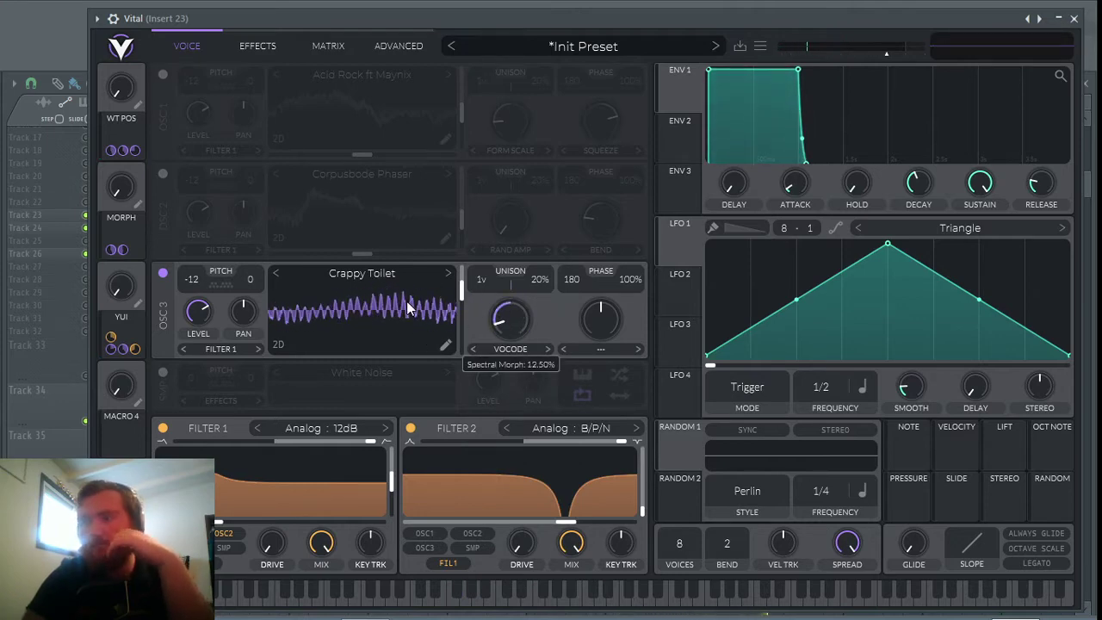
{"action": "left_click_drag", "start_coordinate": [510, 318], "coordinate": [379, 343]}
{"action": "left_click", "coordinate": [548, 349]}
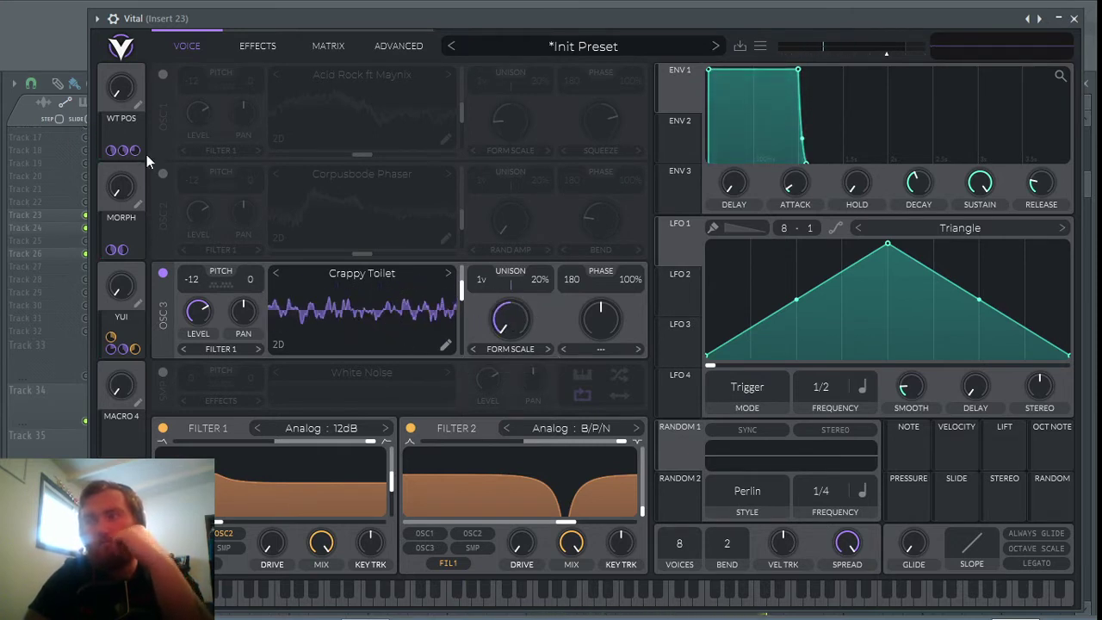
{"action": "left_click_drag", "start_coordinate": [121, 249], "coordinate": [509, 320]}
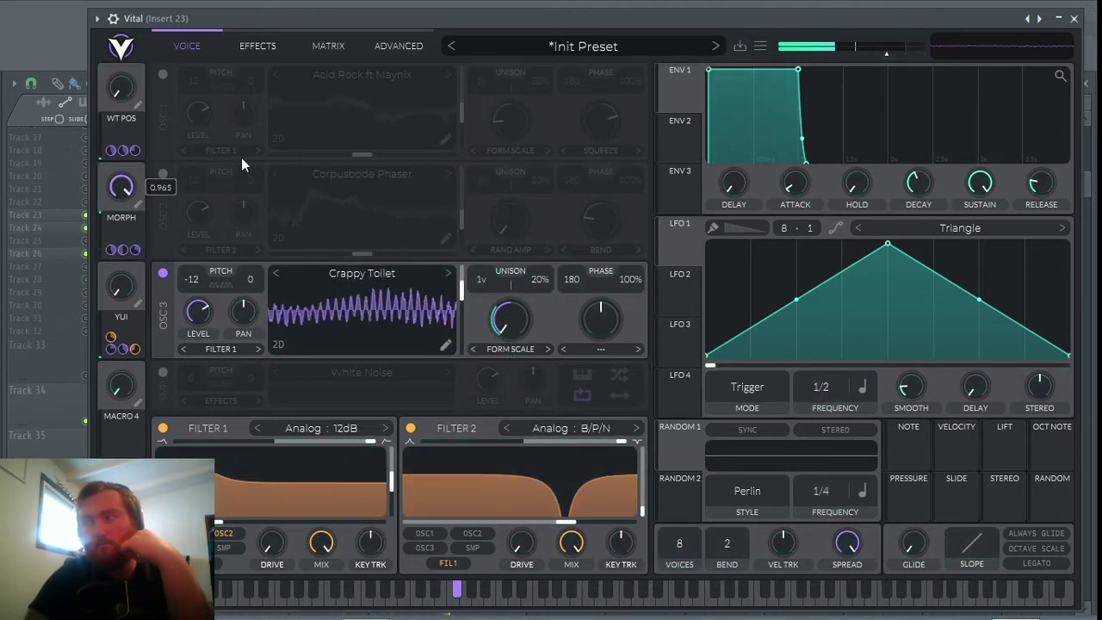
Step: Re-enable oscillators 1 and 2 and audition the MORPH and YUI macros on the full sound
{"action": "left_click", "coordinate": [163, 174]}
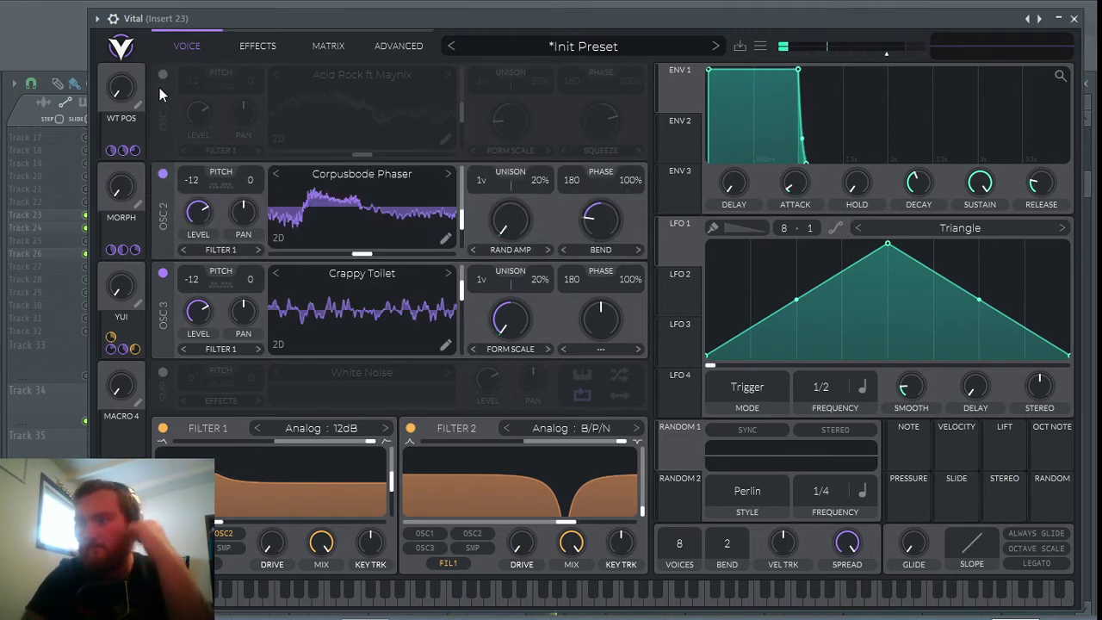
{"action": "left_click", "coordinate": [163, 75]}
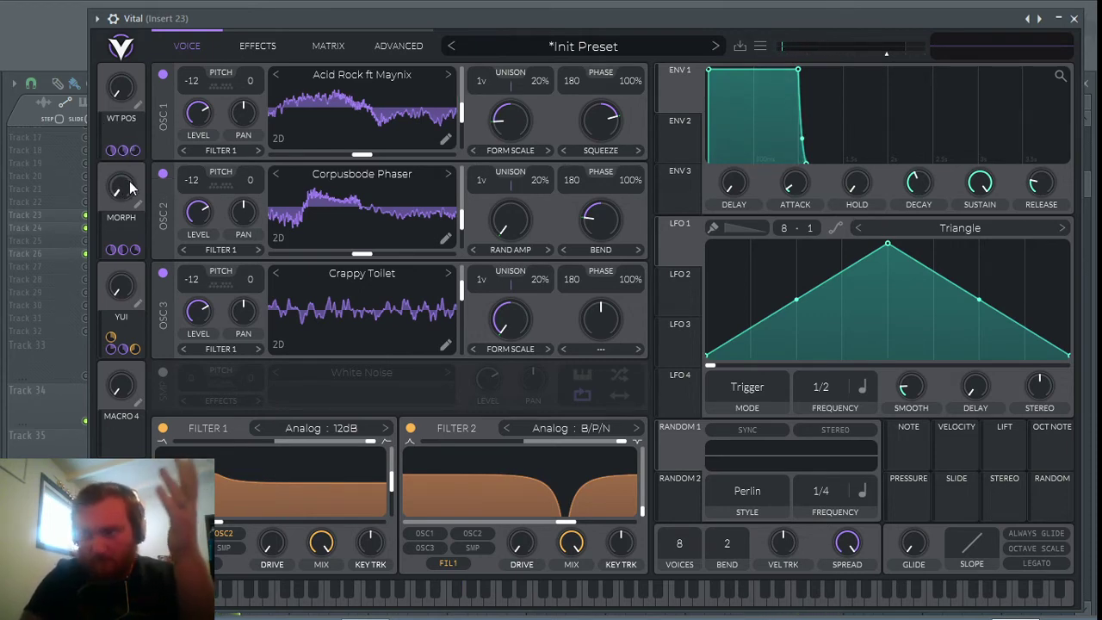
{"action": "mouse_move", "coordinate": [145, 286]}
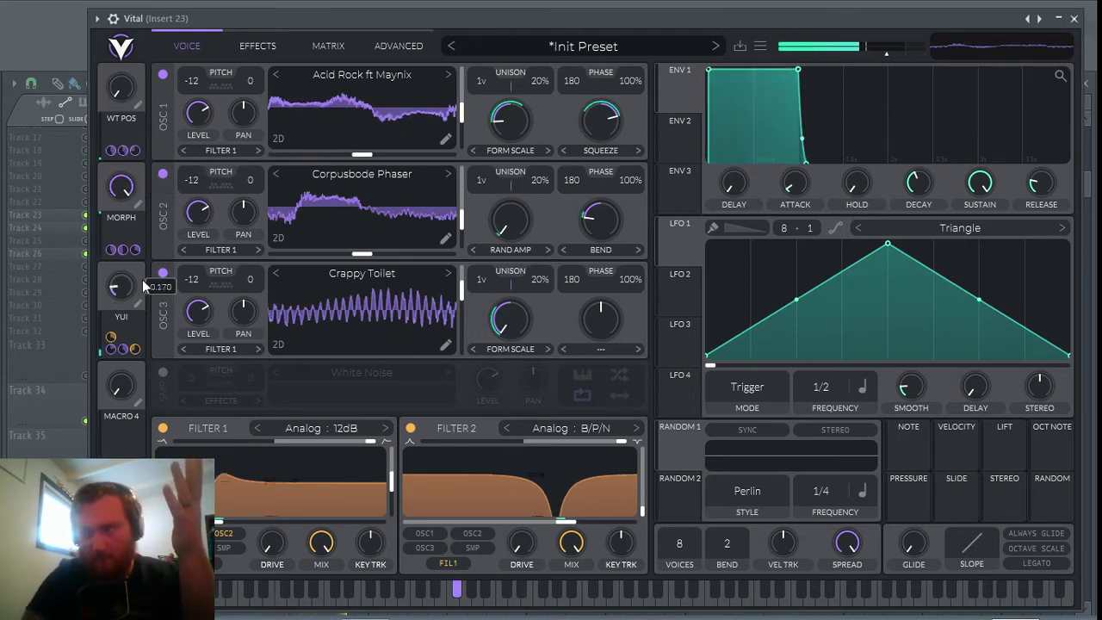
{"action": "left_click_drag", "start_coordinate": [145, 286], "coordinate": [36, 265]}
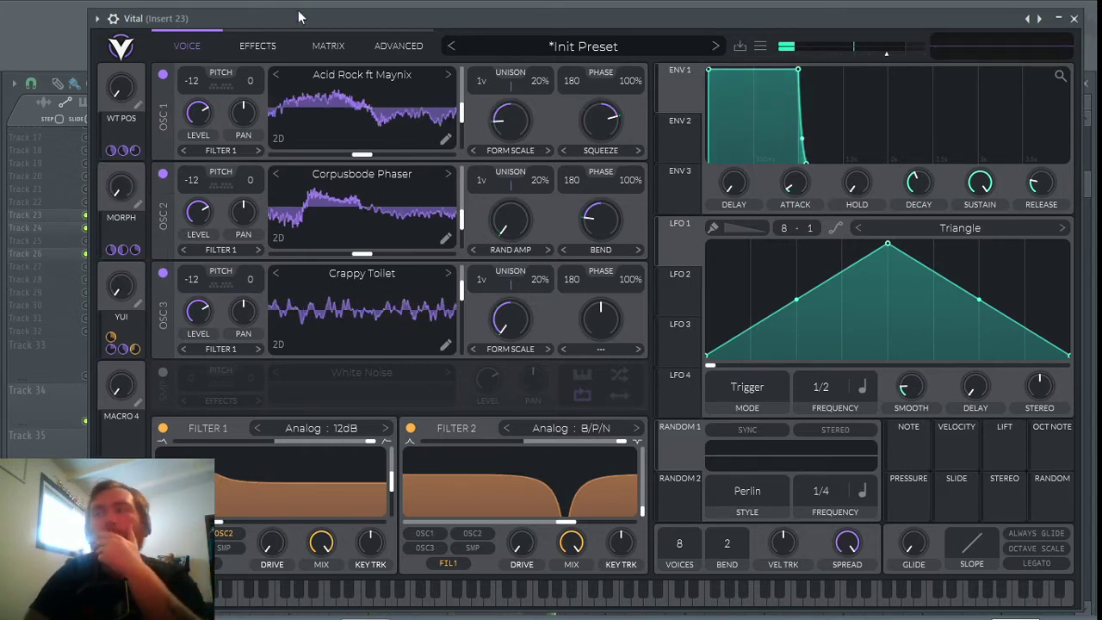
Step: Enable the Chorus effect, lower its mix and raise its depth to about 22.5%
{"action": "left_click", "coordinate": [251, 46]}
{"action": "left_click", "coordinate": [162, 75]}
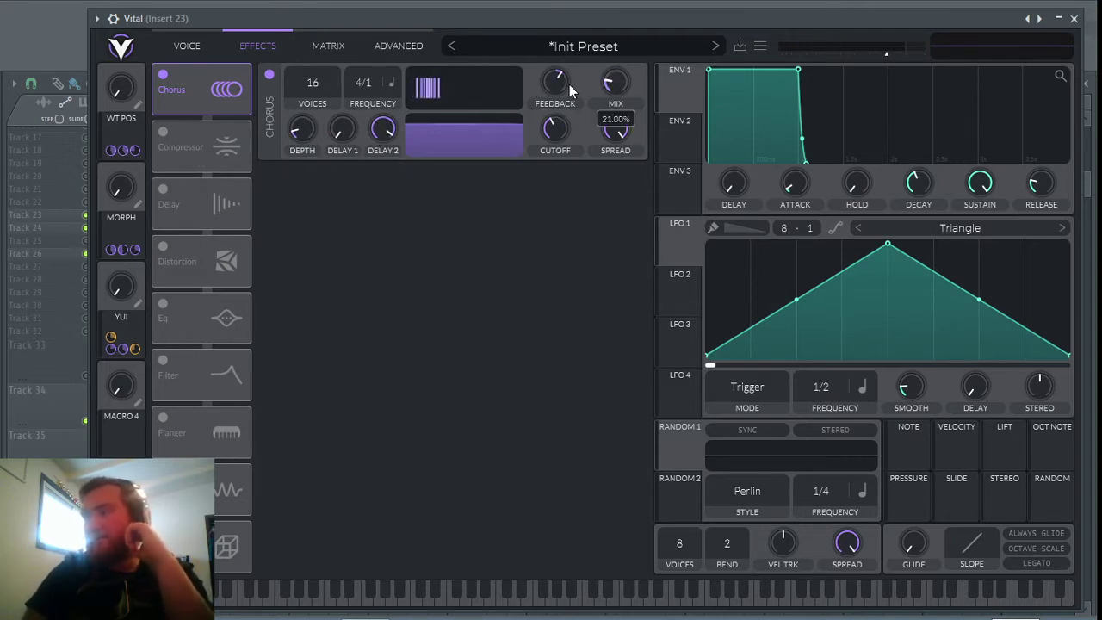
{"action": "left_click_drag", "start_coordinate": [609, 89], "coordinate": [605, 90]}
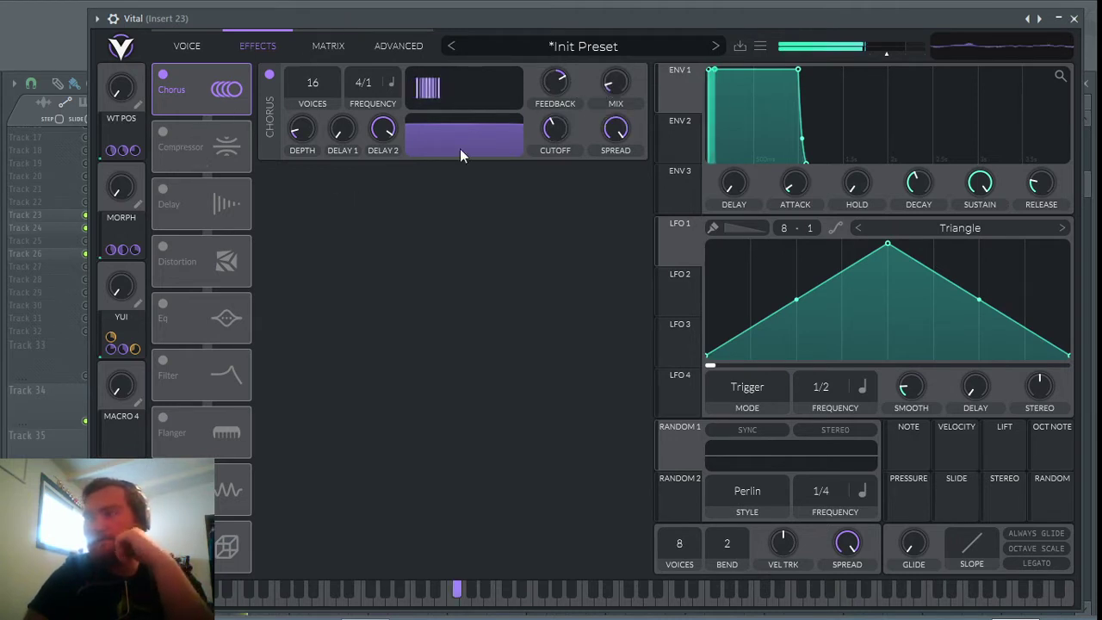
{"action": "left_click_drag", "start_coordinate": [617, 91], "coordinate": [609, 89]}
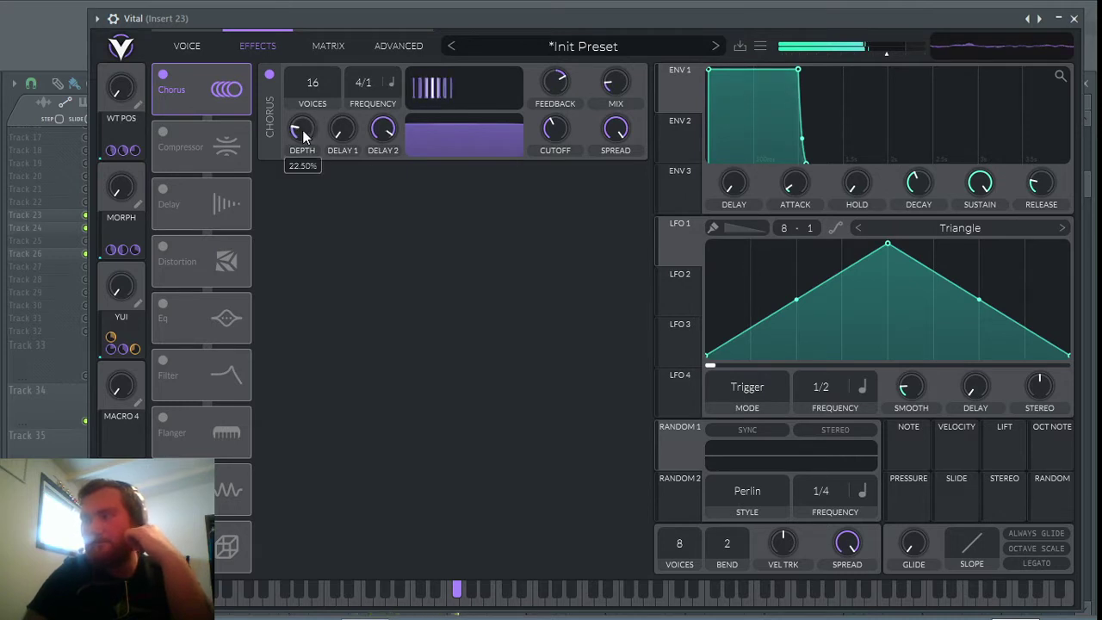
Step: Adjust the chorus's feedback and mix, raise its depth and Delay 1, and lower Delay 2 slightly
{"action": "mouse_move", "coordinate": [549, 81]}
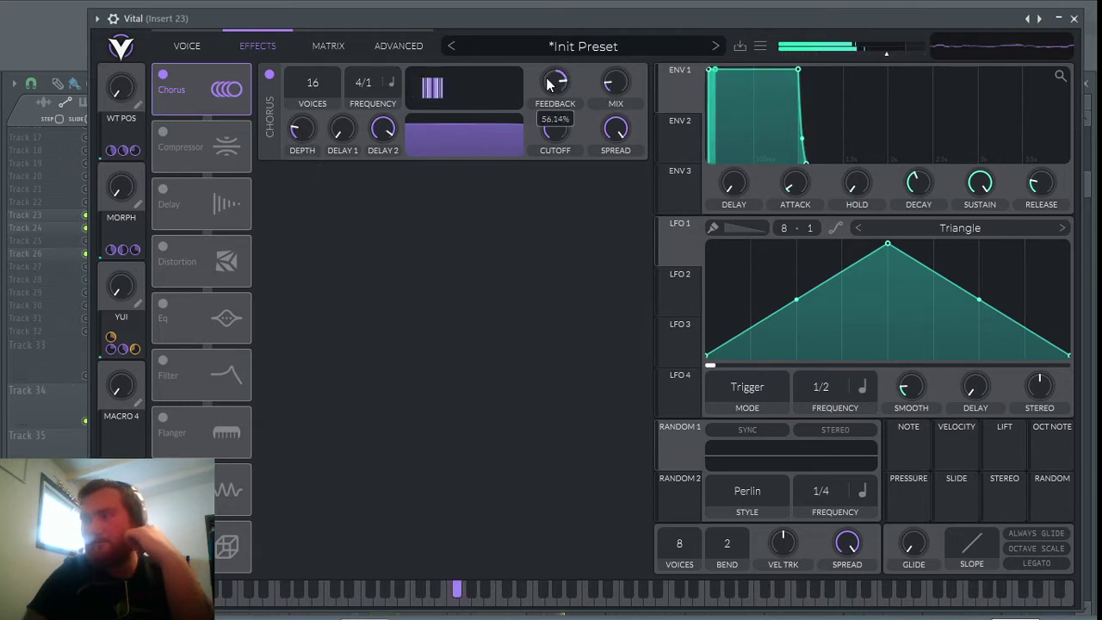
{"action": "mouse_move", "coordinate": [549, 83]}
{"action": "left_mouse_down"}
{"action": "mouse_move", "coordinate": [617, 80]}
{"action": "mouse_move", "coordinate": [530, 102]}
{"action": "mouse_move", "coordinate": [543, 104]}
{"action": "left_mouse_up"}
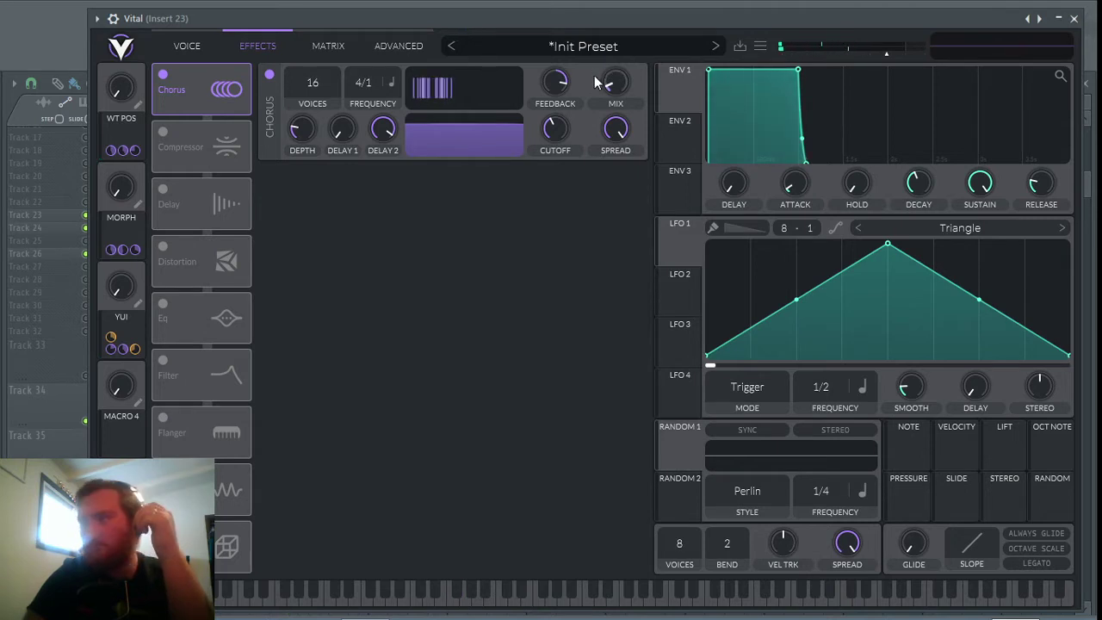
{"action": "left_click_drag", "start_coordinate": [555, 82], "coordinate": [544, 88]}
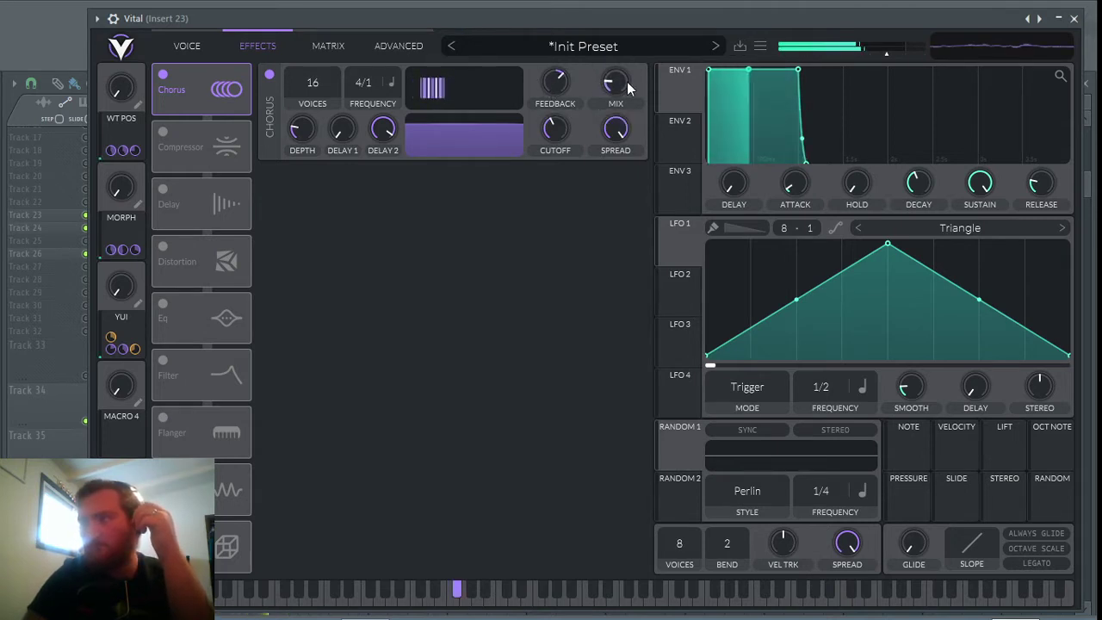
{"action": "mouse_move", "coordinate": [355, 125]}
{"action": "left_mouse_down"}
{"action": "mouse_move", "coordinate": [361, 113]}
{"action": "mouse_move", "coordinate": [355, 134]}
{"action": "left_mouse_up"}
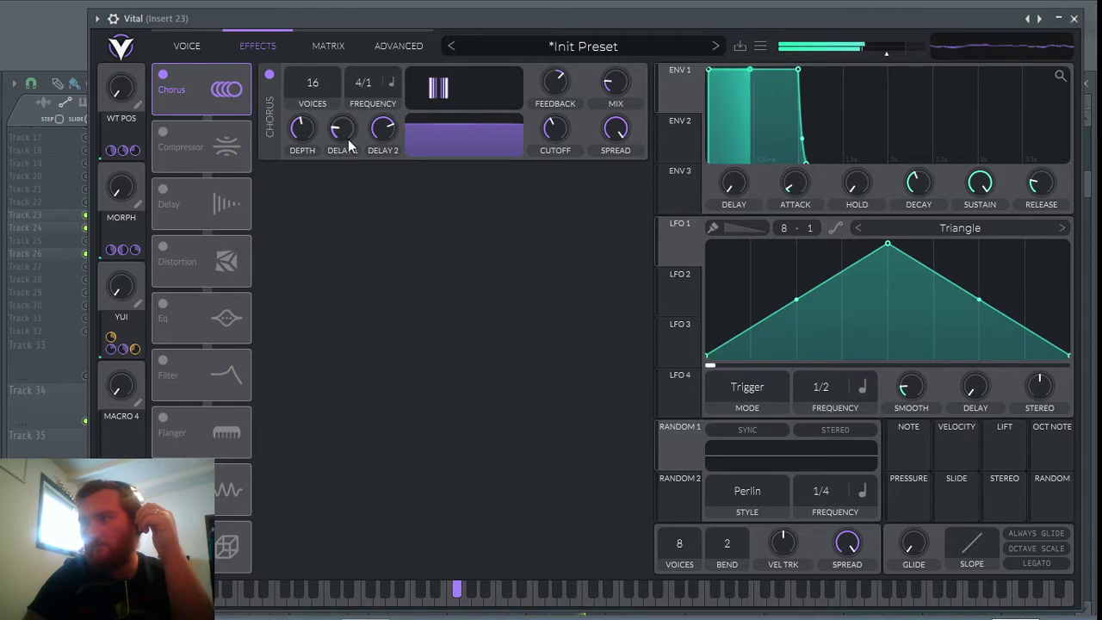
Step: Enable the multiband Compressor, turn its low band gain fully down and raise the attack
{"action": "left_click", "coordinate": [163, 131]}
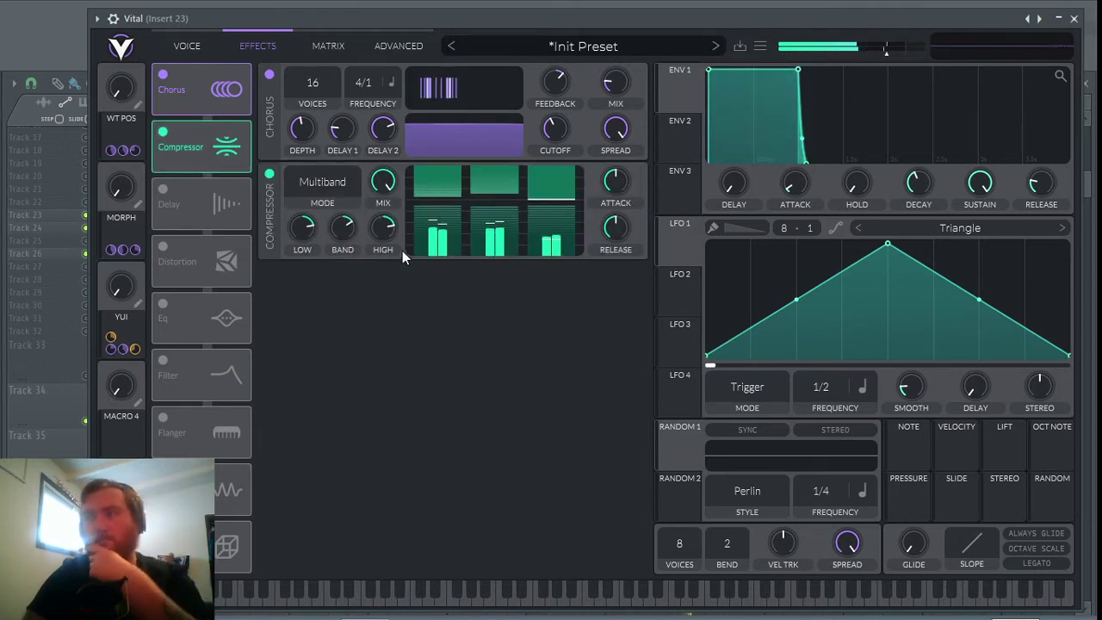
{"action": "mouse_move", "coordinate": [480, 223]}
{"action": "left_mouse_down"}
{"action": "mouse_move", "coordinate": [442, 201]}
{"action": "mouse_move", "coordinate": [451, 364]}
{"action": "mouse_move", "coordinate": [435, 217]}
{"action": "left_mouse_up"}
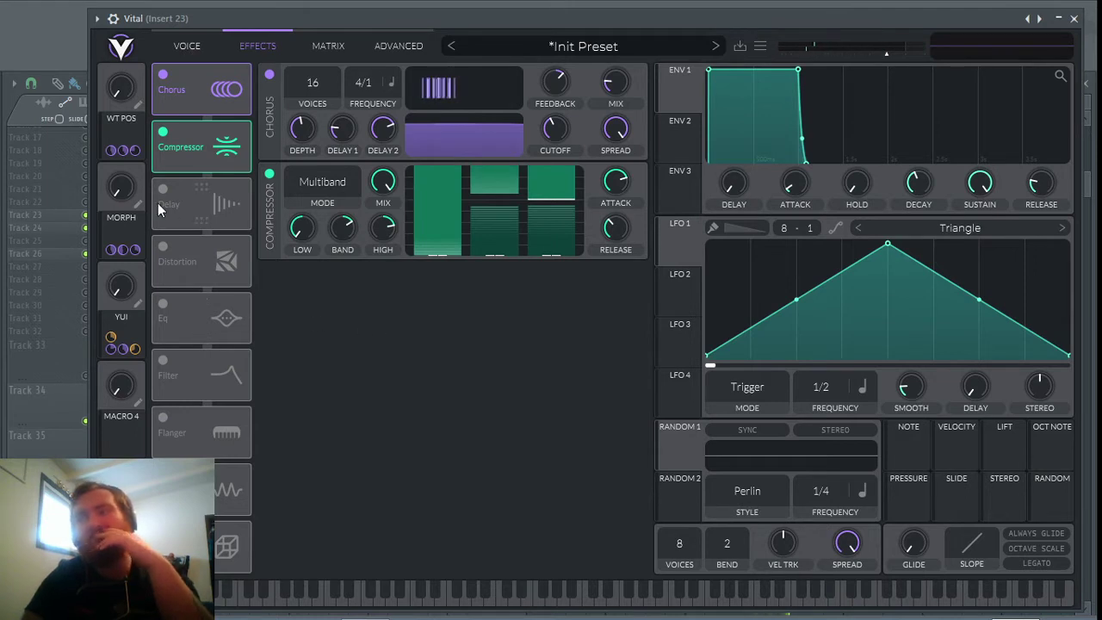
Step: Enable Soft Clip distortion directly after the Compressor with more drive, and give it a Post filter with lowered cutoff and raised resonance
{"action": "left_click", "coordinate": [163, 247]}
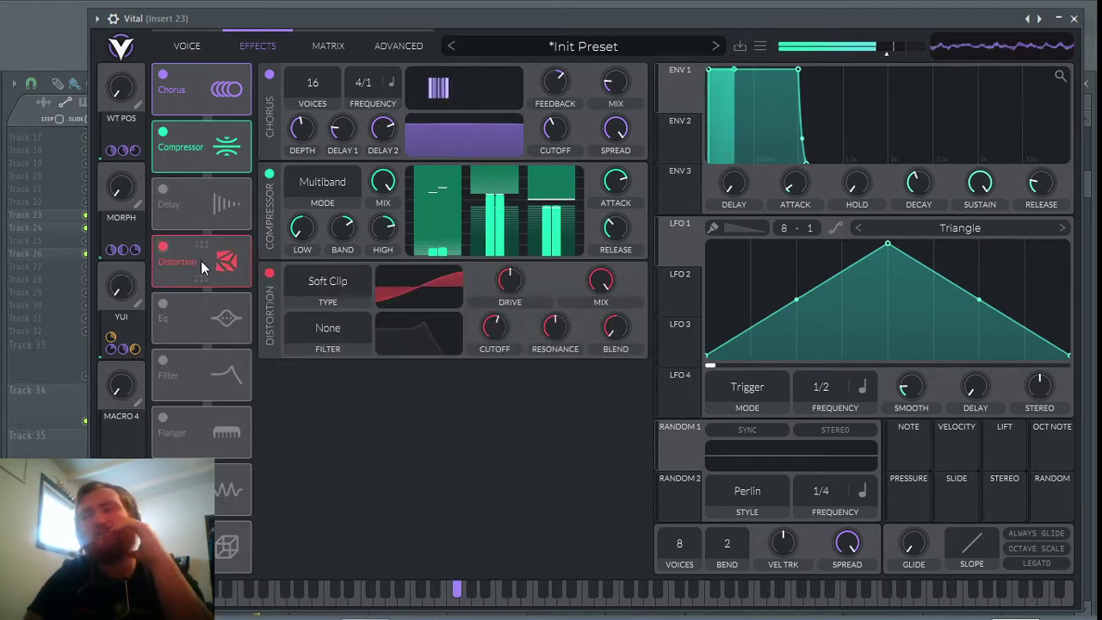
{"action": "left_click_drag", "start_coordinate": [201, 261], "coordinate": [189, 186]}
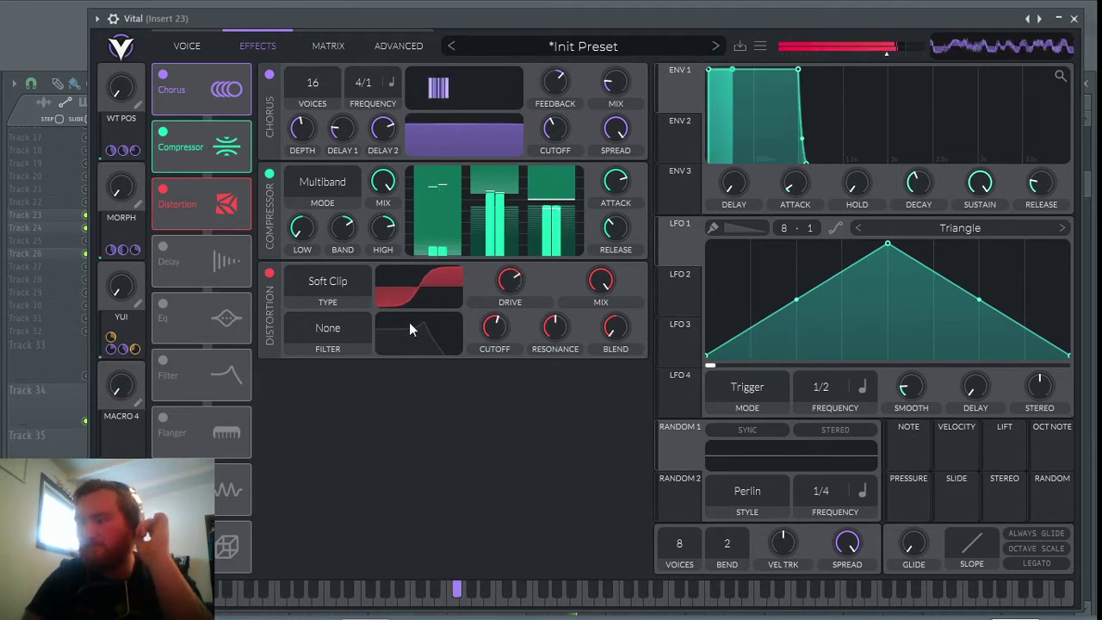
{"action": "left_click", "coordinate": [325, 329]}
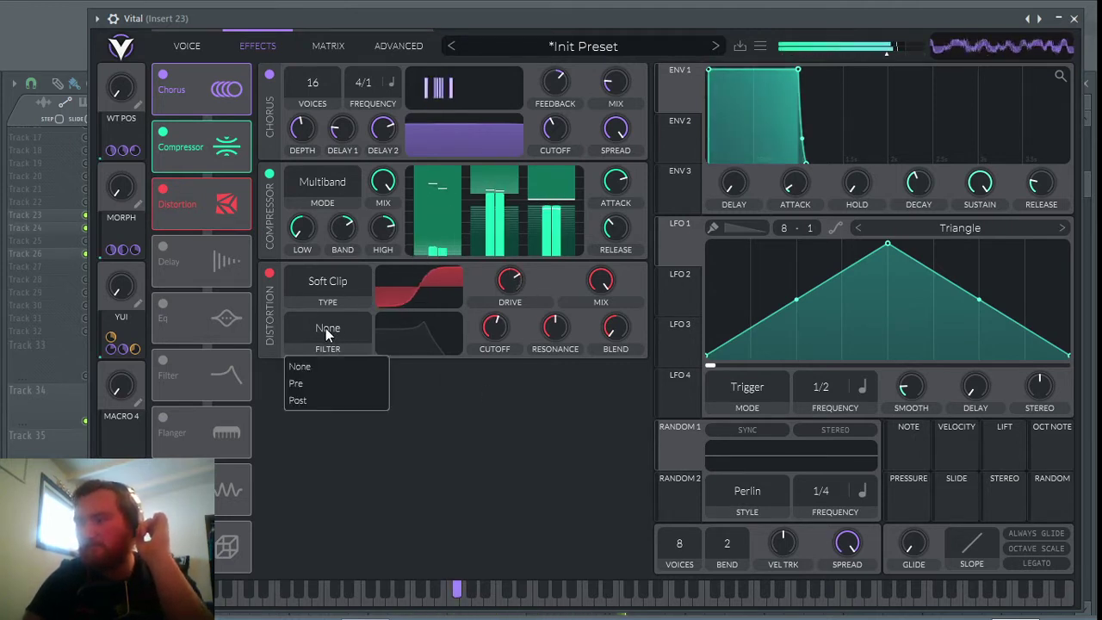
{"action": "left_click", "coordinate": [328, 400]}
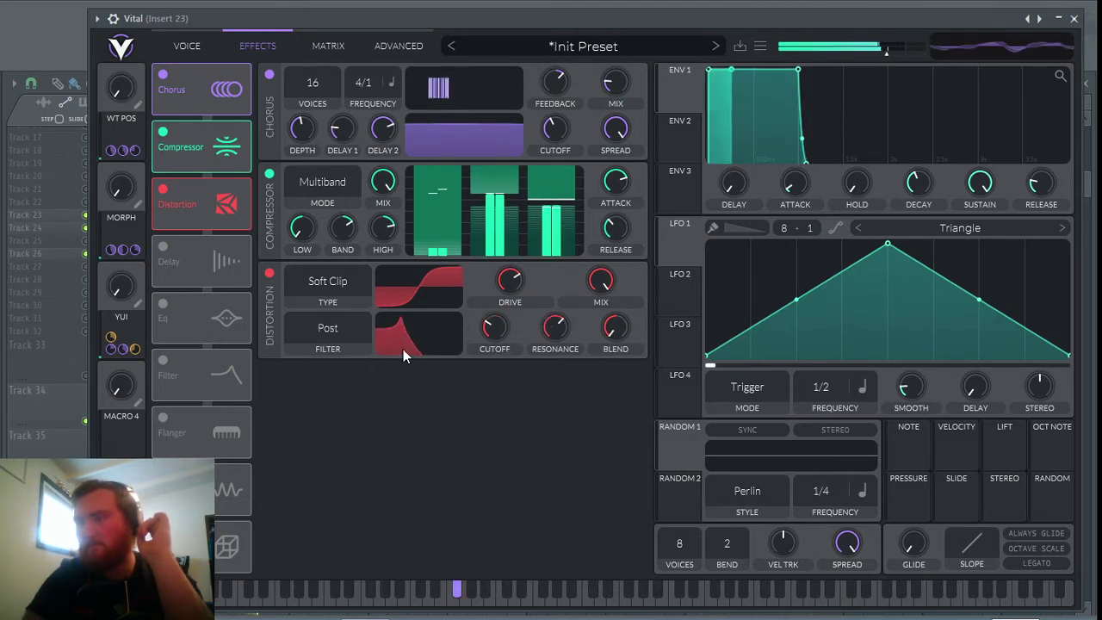
Step: Turn the distortion's Post filter into a high-pass with blend fully up, medium resonance and a low cutoff
{"action": "left_click_drag", "start_coordinate": [403, 348], "coordinate": [418, 355]}
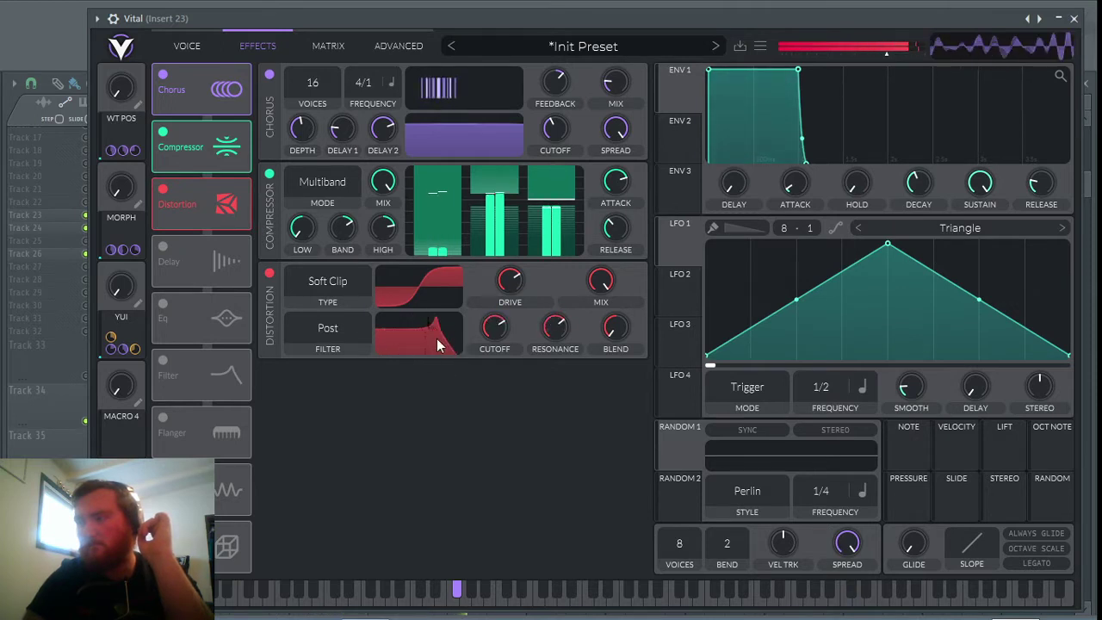
{"action": "left_click_drag", "start_coordinate": [437, 345], "coordinate": [402, 334]}
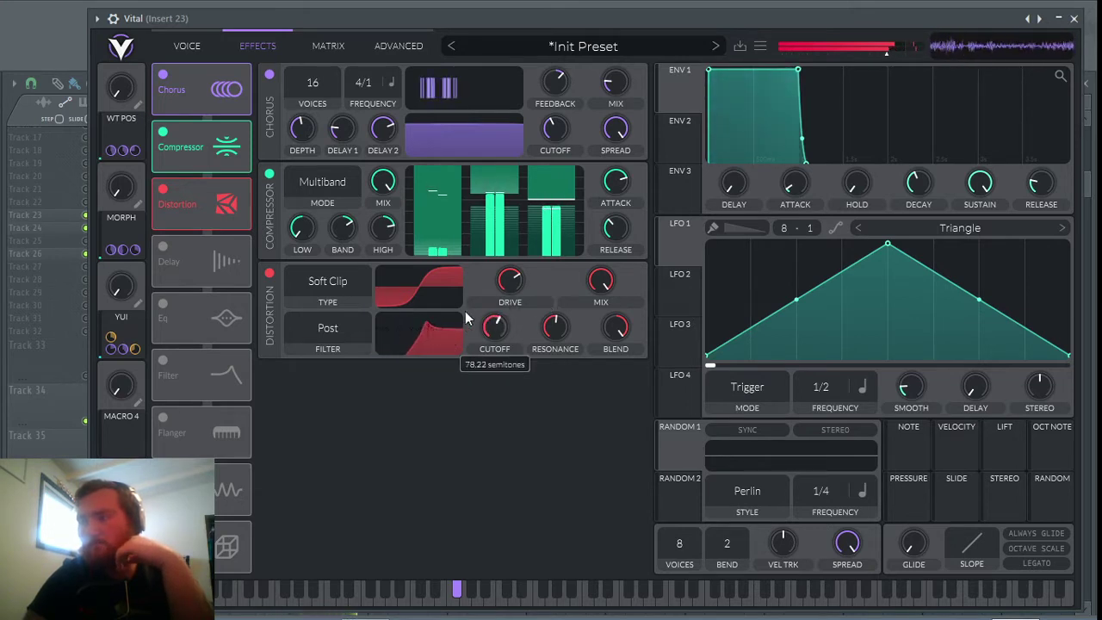
{"action": "left_click_drag", "start_coordinate": [465, 314], "coordinate": [454, 320]}
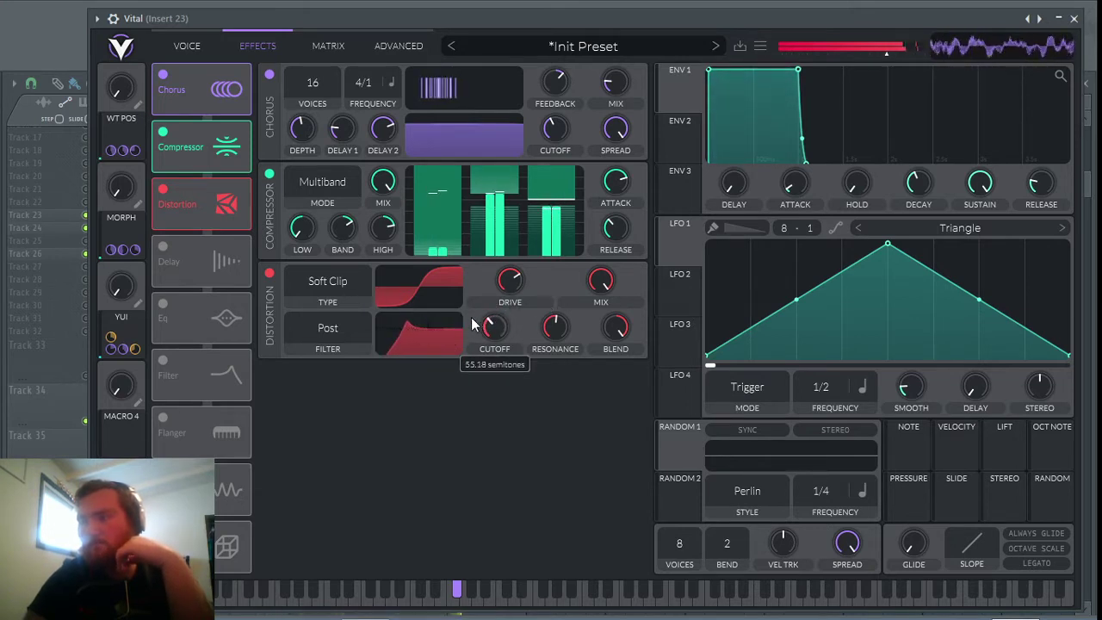
Step: Assign the YUI macro to the distortion filter's cutoff with positive modulation and audition it by sweeping the macro
{"action": "left_click_drag", "start_coordinate": [122, 347], "coordinate": [499, 349]}
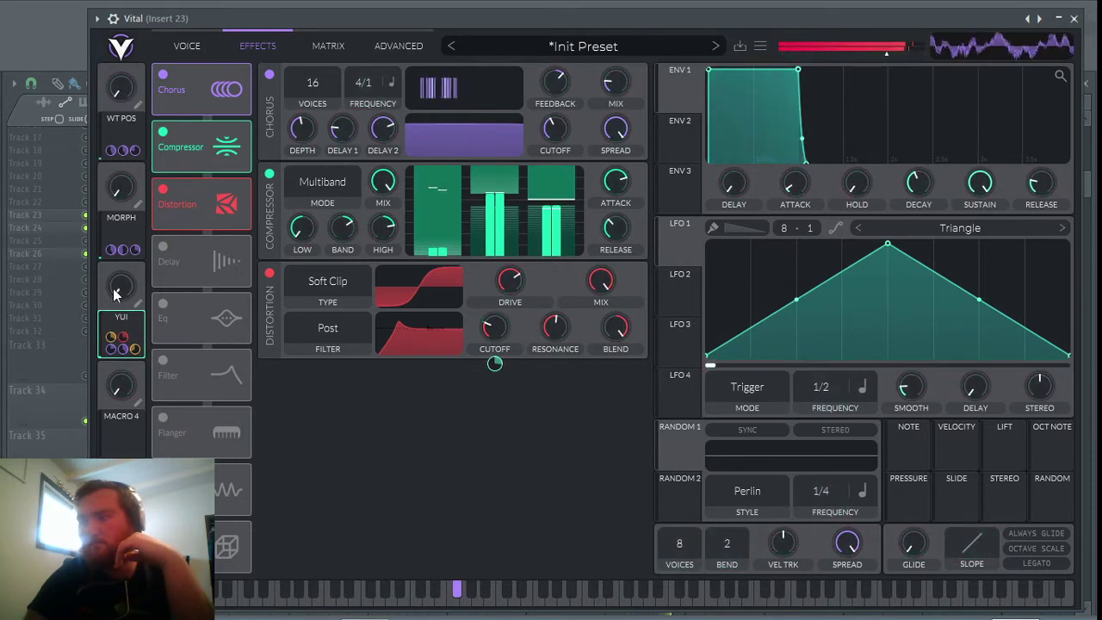
{"action": "left_click_drag", "start_coordinate": [117, 294], "coordinate": [129, 271]}
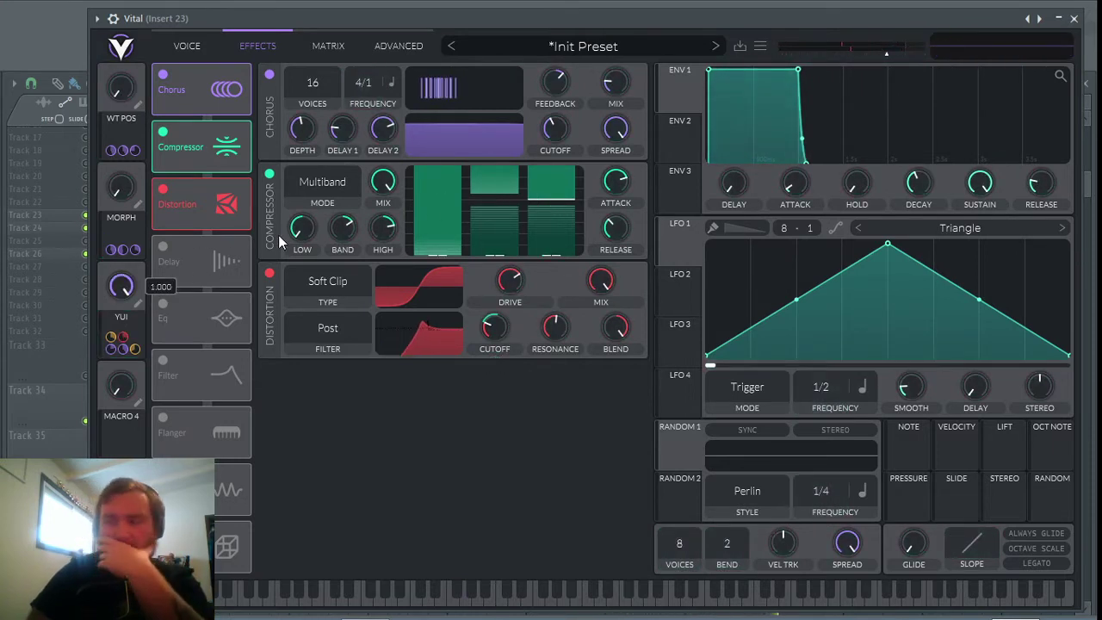
{"action": "left_click_drag", "start_coordinate": [51, 267], "coordinate": [93, 295]}
{"action": "left_click_drag", "start_coordinate": [172, 293], "coordinate": [33, 298]}
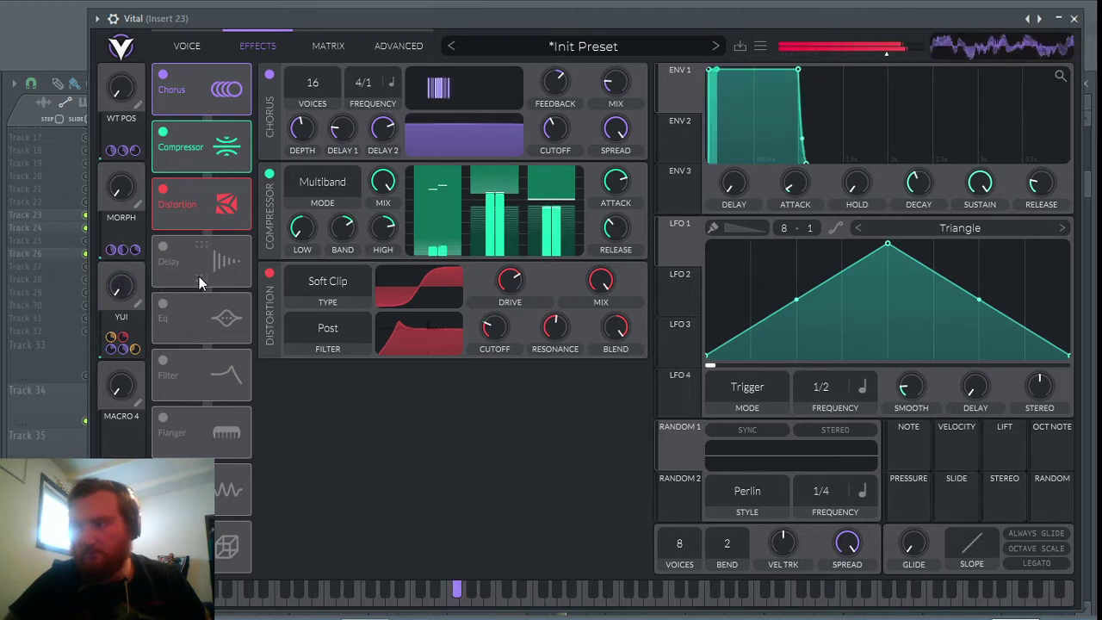
Step: Move the Distortion ahead of the Compressor in the effects chain and audition the new order by sweeping the YUI macro
{"action": "left_click_drag", "start_coordinate": [189, 204], "coordinate": [187, 138]}
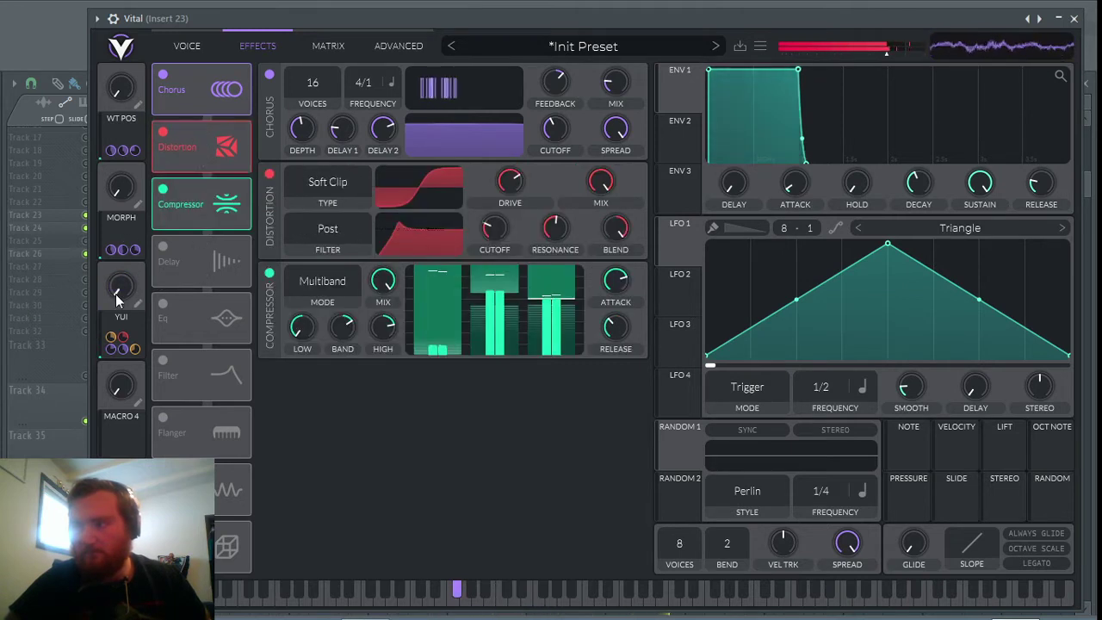
{"action": "left_click_drag", "start_coordinate": [116, 294], "coordinate": [54, 286]}
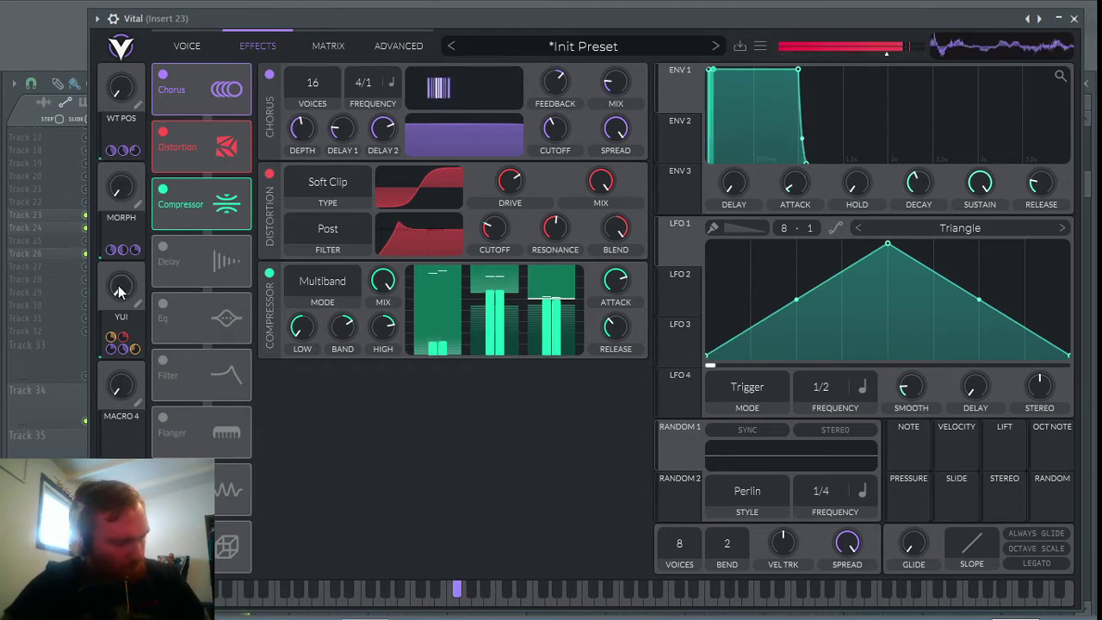
{"action": "left_click_drag", "start_coordinate": [120, 291], "coordinate": [92, 280]}
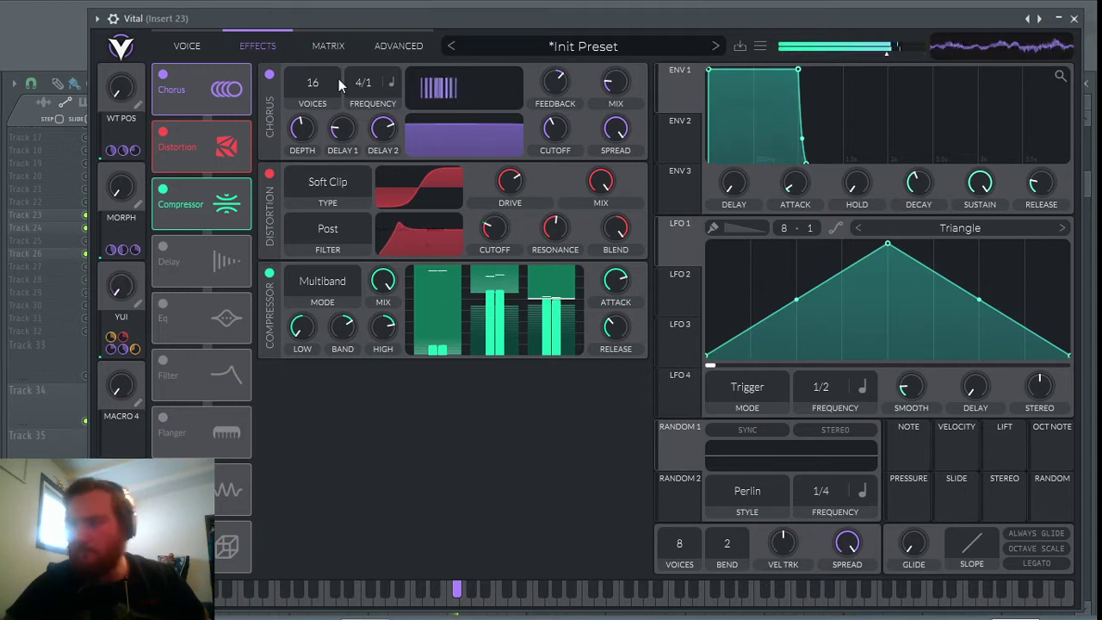
Step: Enable the Filter effect directly after the Compressor and set its mode to Comb: Band Spread Comb
{"action": "left_click", "coordinate": [163, 361]}
{"action": "left_click_drag", "start_coordinate": [172, 370], "coordinate": [198, 256]}
{"action": "left_click", "coordinate": [384, 381]}
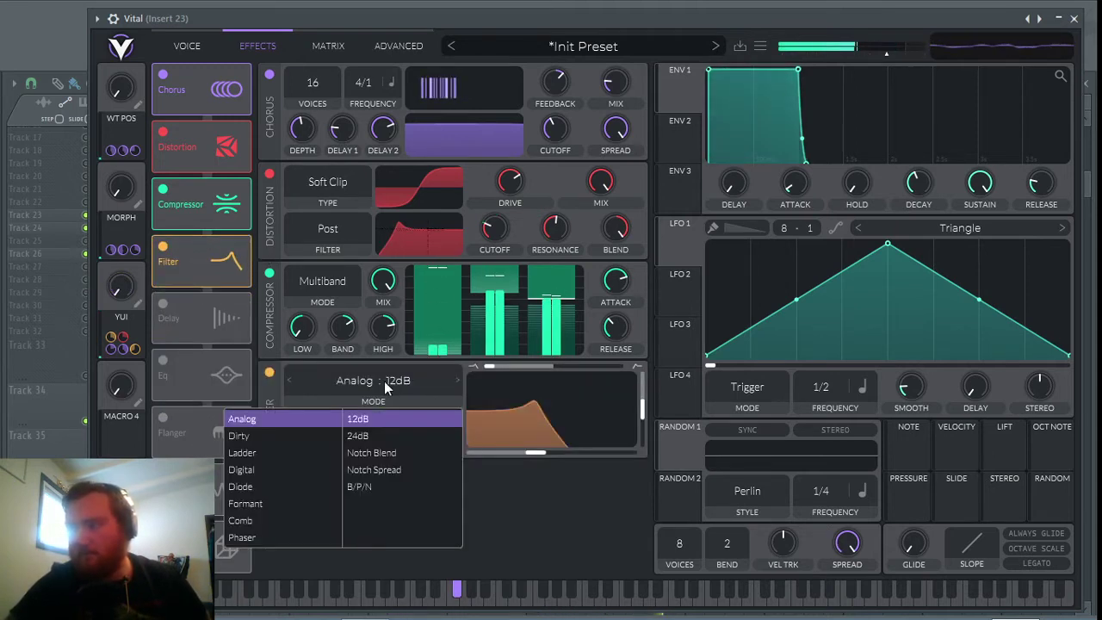
{"action": "mouse_move", "coordinate": [258, 521]}
{"action": "left_click", "coordinate": [398, 469]}
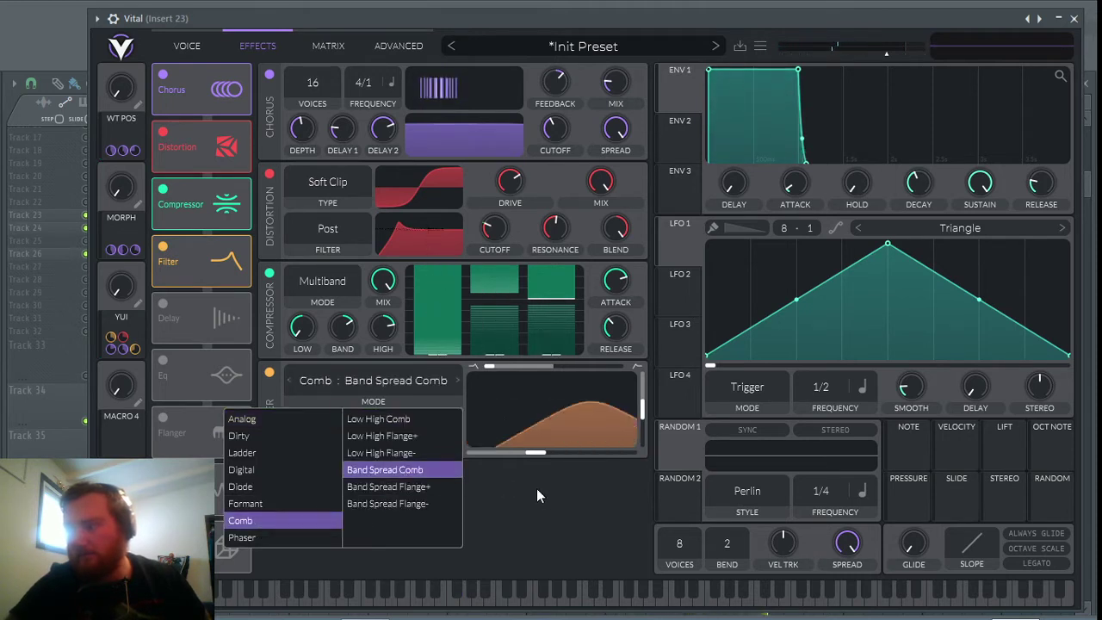
Step: Lower the comb filter's resonance and mix, raise its blend to about 1.127 and bring its cutoff to about -24 semitones
{"action": "left_click_drag", "start_coordinate": [639, 390], "coordinate": [642, 418]}
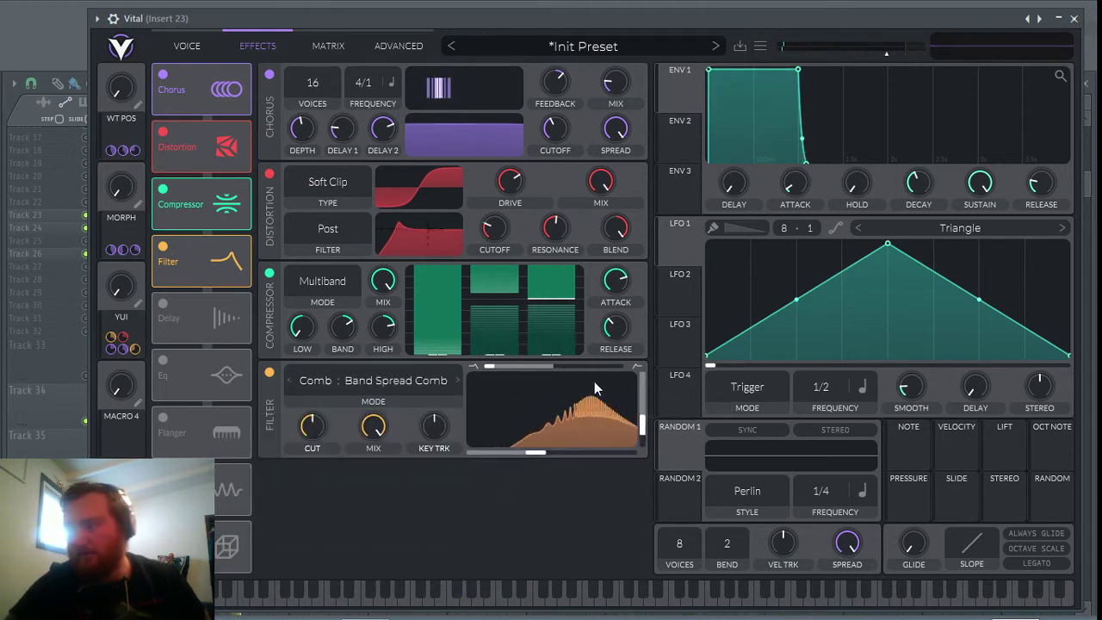
{"action": "left_click_drag", "start_coordinate": [488, 366], "coordinate": [572, 366]}
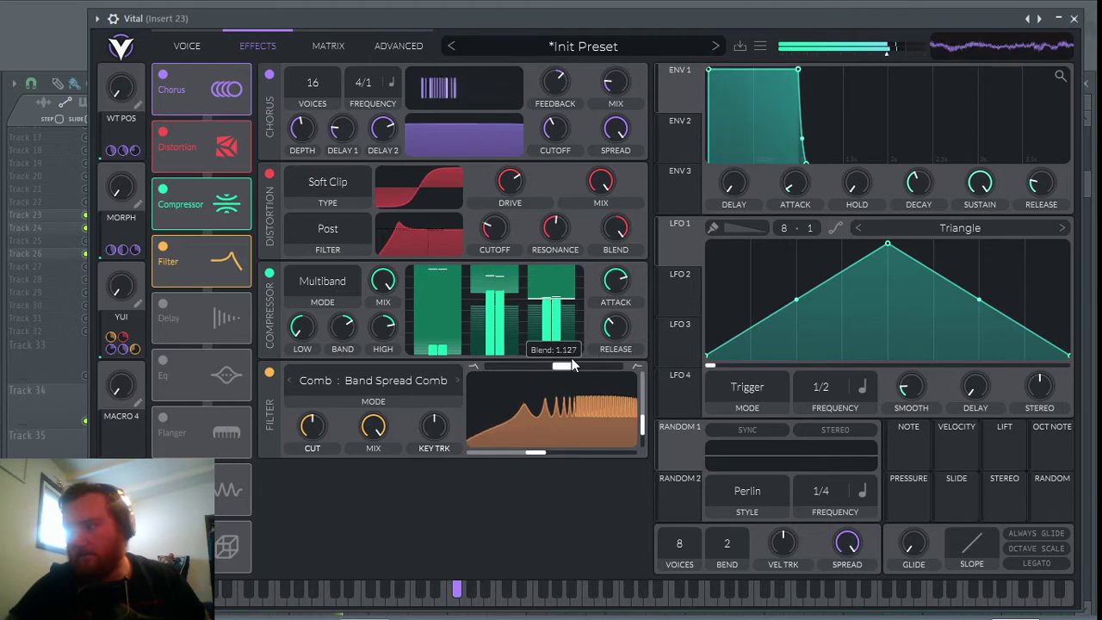
{"action": "left_click_drag", "start_coordinate": [534, 454], "coordinate": [504, 457]}
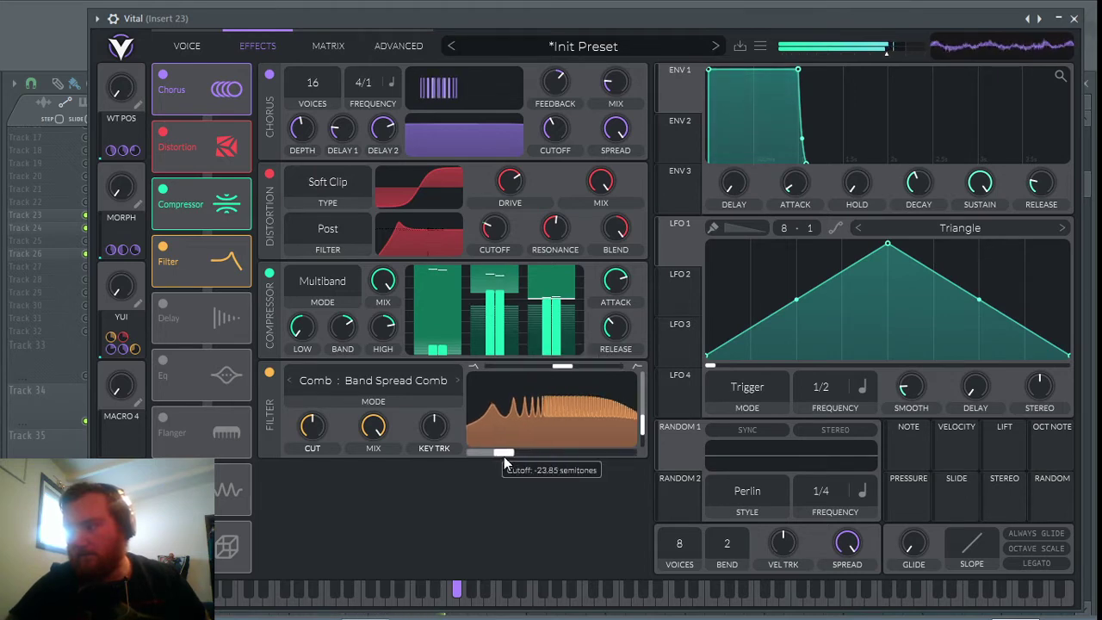
{"action": "right_click", "coordinate": [504, 457]}
{"action": "left_click", "coordinate": [554, 497]}
{"action": "type", "text": "-2"}
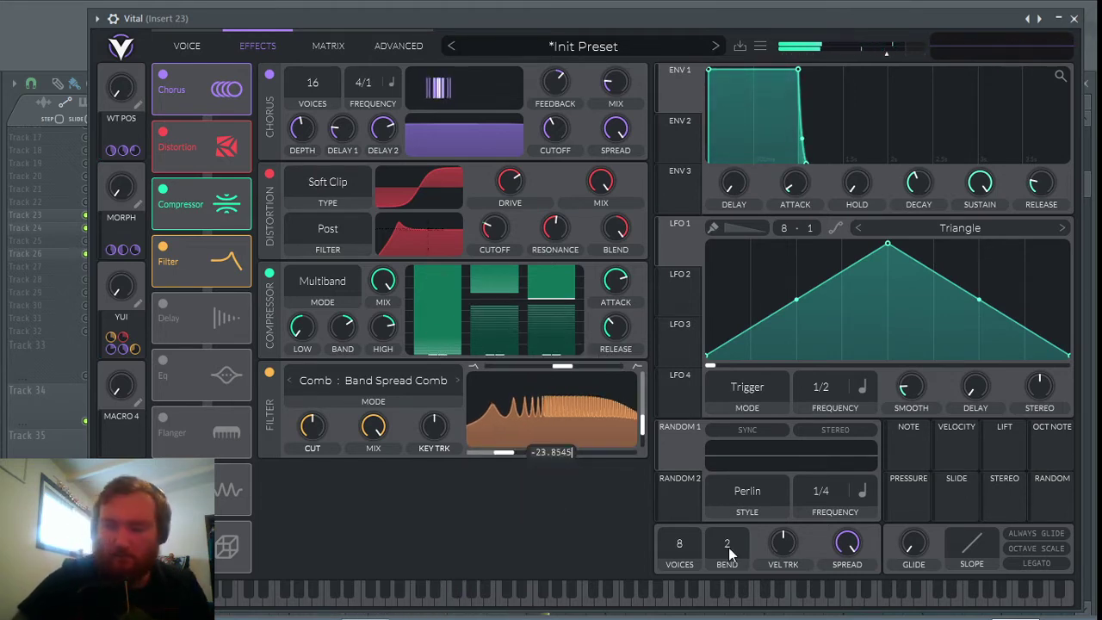
{"action": "key", "text": "Return"}
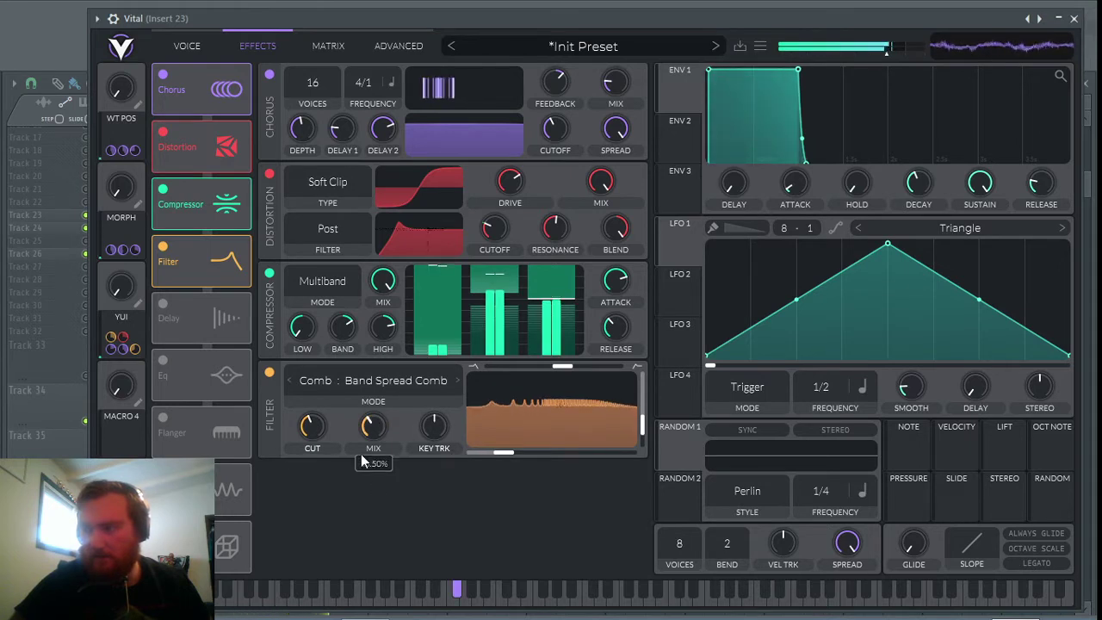
{"action": "mouse_move", "coordinate": [642, 441]}
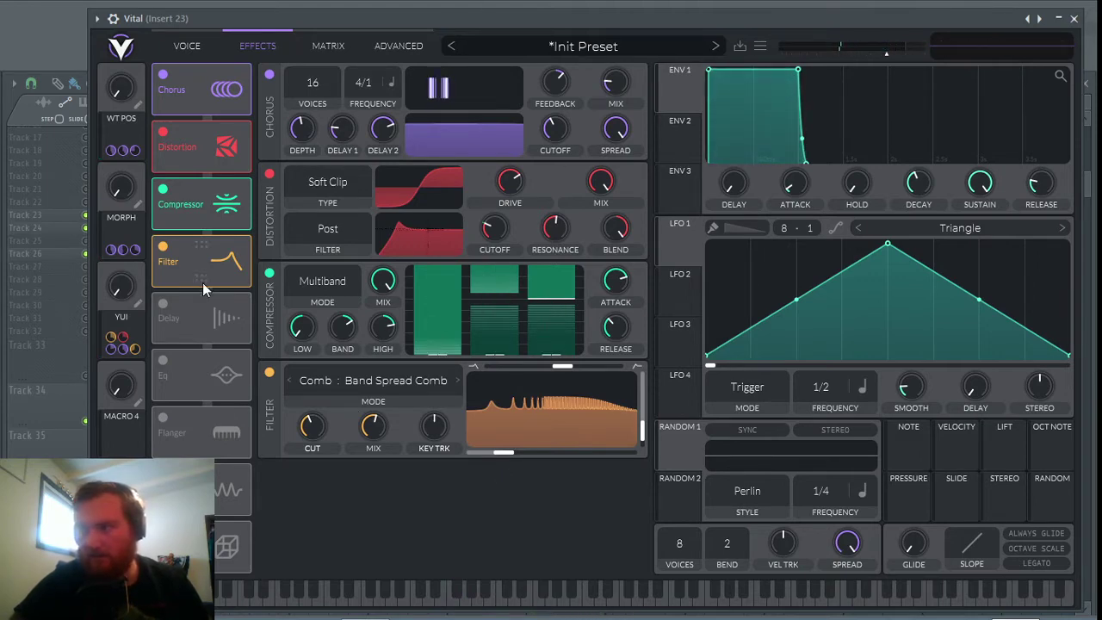
Step: Enable the Delay with a 1/64 frequency, Ping Pong mode and a lower mix, play the result and close the synth window
{"action": "left_click", "coordinate": [163, 304]}
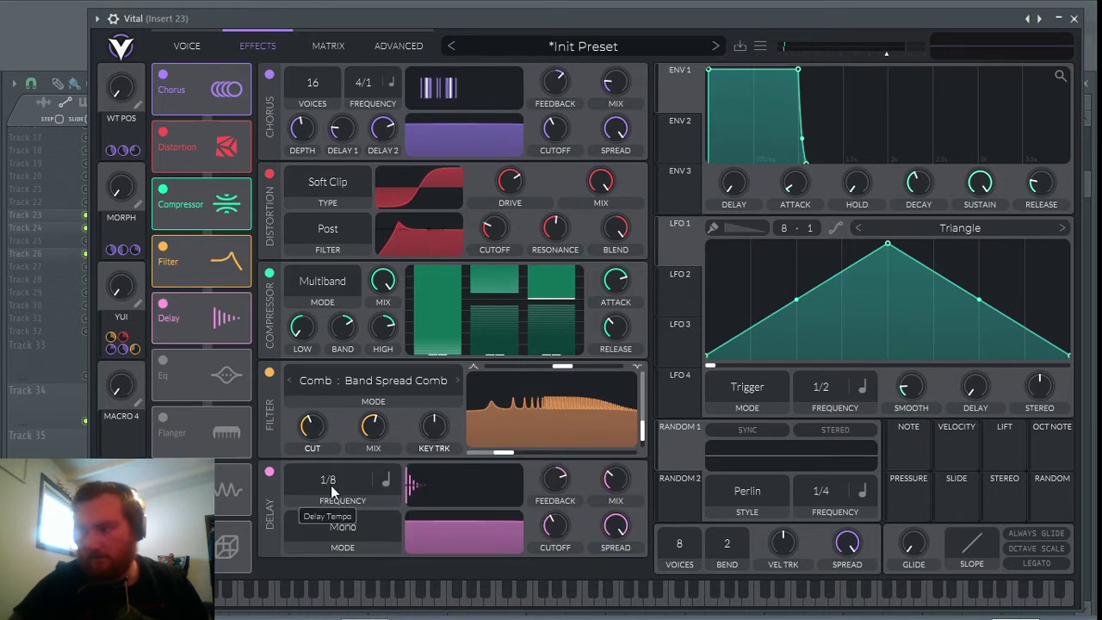
{"action": "scroll", "coordinate": [368, 495], "scroll_direction": "up", "scroll_amount": 3}
{"action": "left_click", "coordinate": [380, 543]}
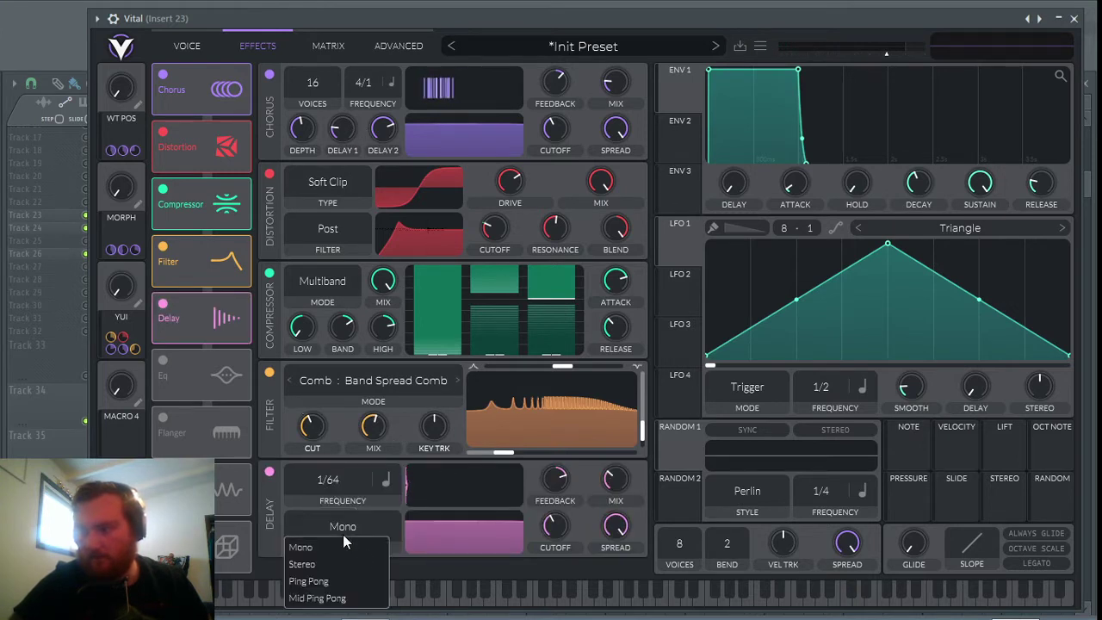
{"action": "left_click", "coordinate": [347, 579]}
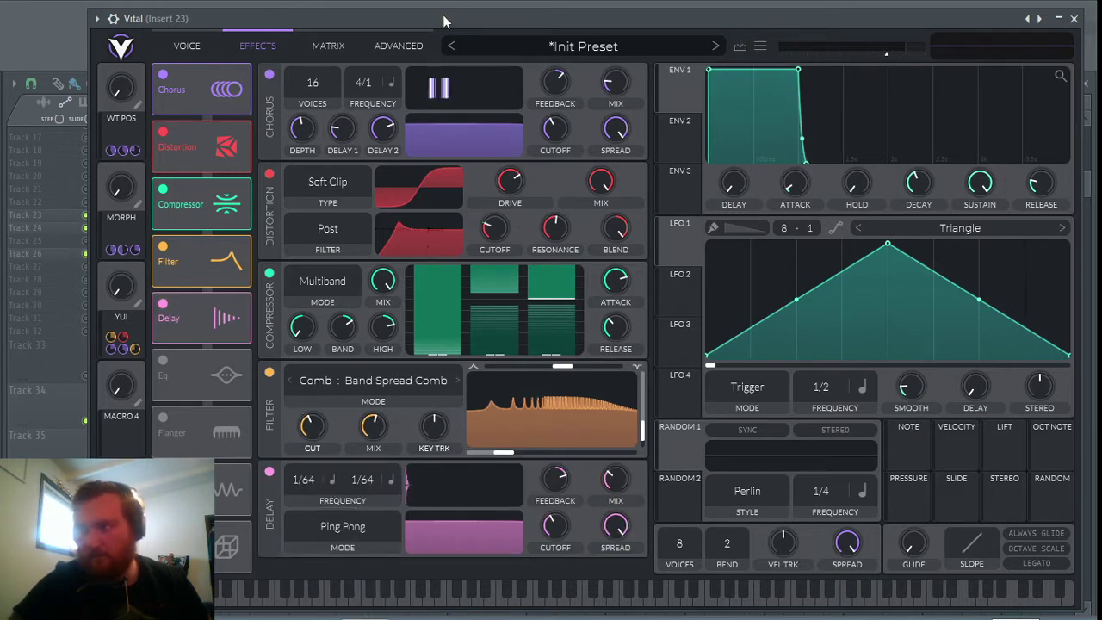
{"action": "key", "text": "space"}
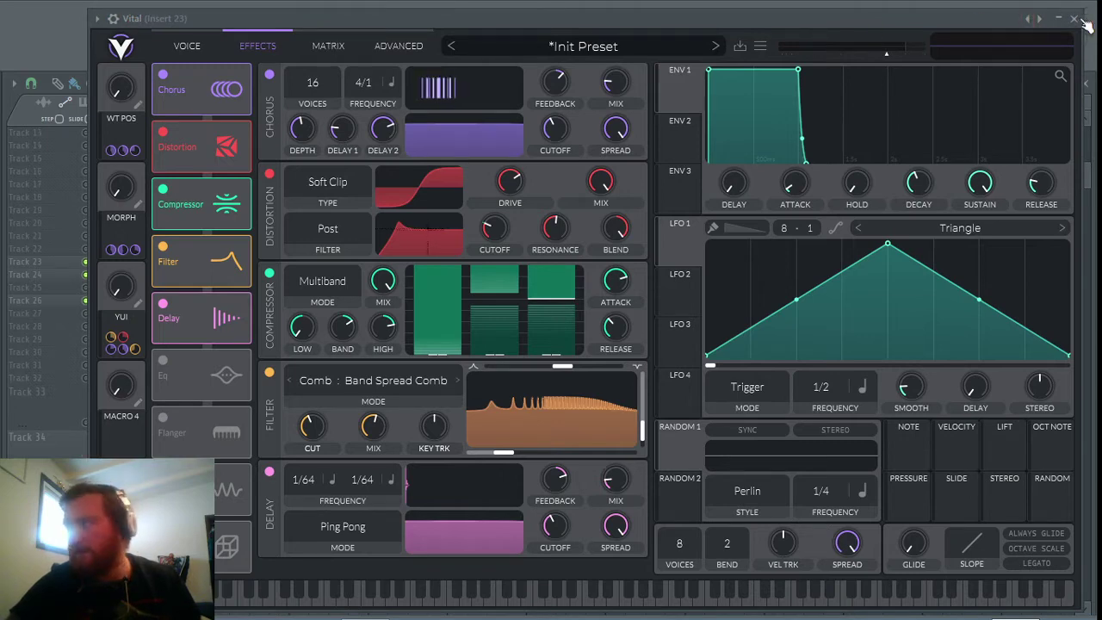
{"action": "left_click", "coordinate": [1074, 18]}
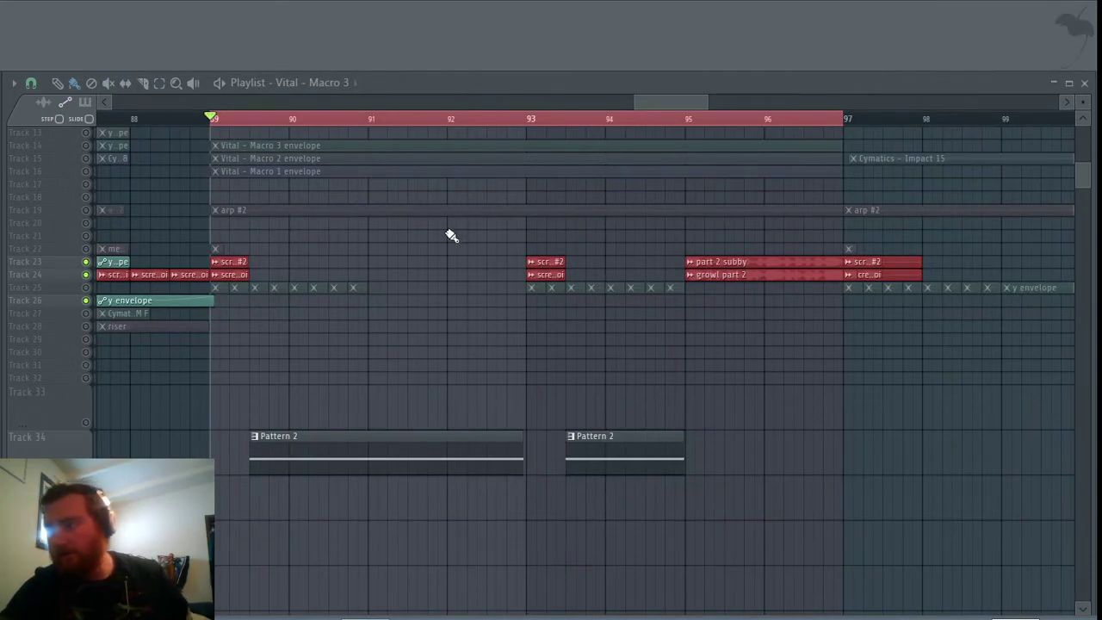
Step: Move the Vital Macro 1, Macro 2 and Macro 3 envelope clips to tracks 35, 36 and 37 beneath the Pattern 2 clips
{"action": "left_click_drag", "start_coordinate": [416, 176], "coordinate": [389, 483]}
{"action": "left_click_drag", "start_coordinate": [252, 497], "coordinate": [247, 496]}
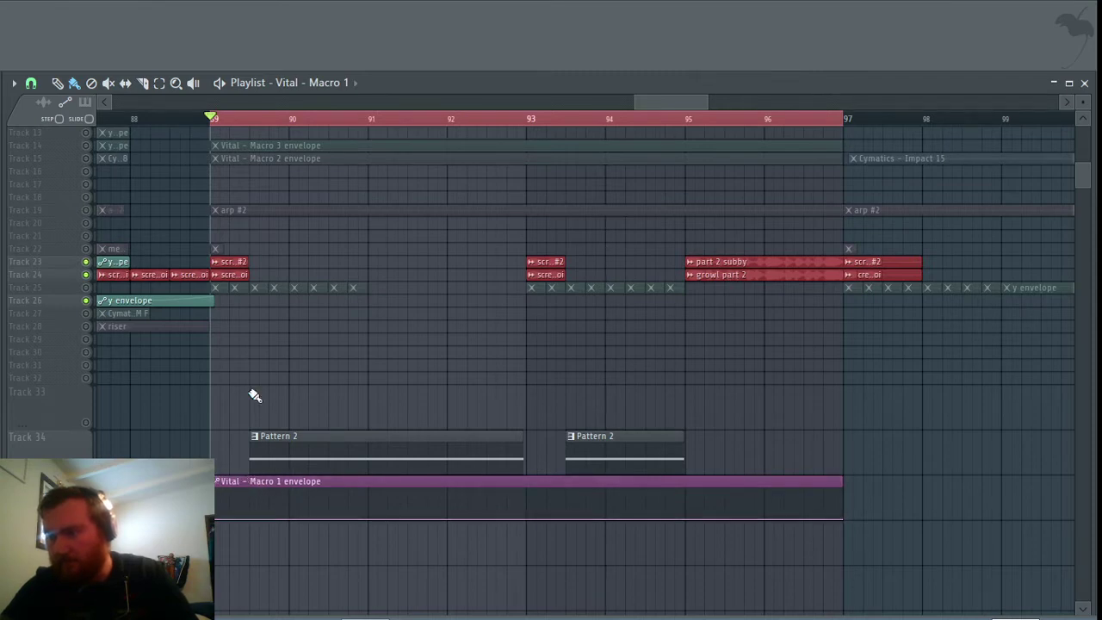
{"action": "left_click_drag", "start_coordinate": [327, 164], "coordinate": [326, 576]}
{"action": "left_click_drag", "start_coordinate": [334, 148], "coordinate": [335, 603]}
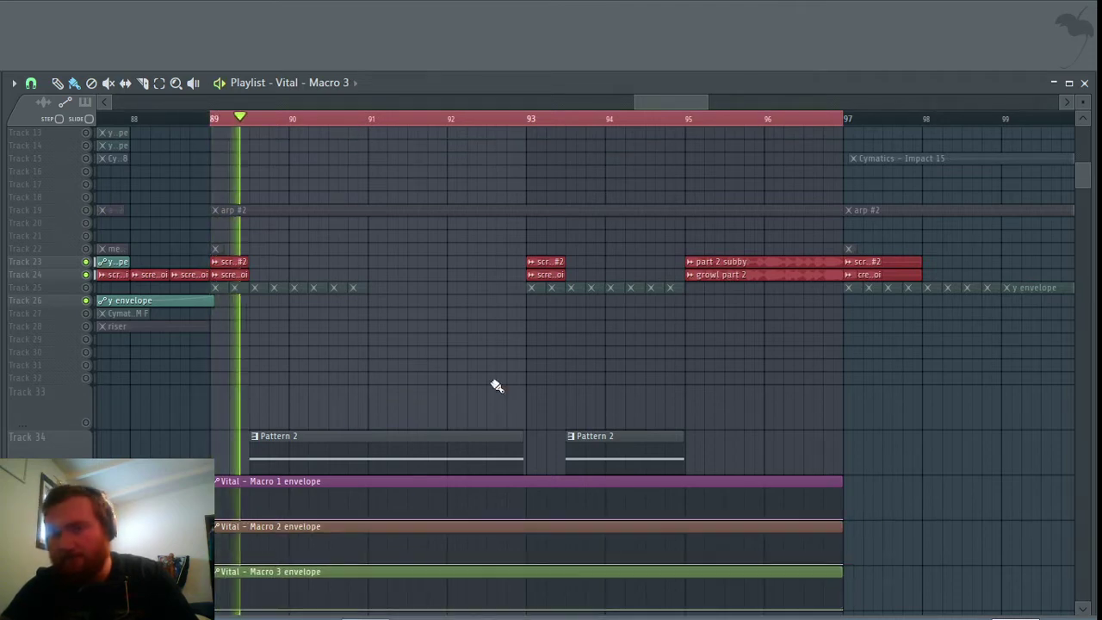
{"action": "scroll", "coordinate": [497, 385], "scroll_direction": "down", "scroll_amount": 3}
{"action": "scroll", "coordinate": [497, 385], "scroll_direction": "up", "scroll_amount": 1}
{"action": "scroll", "coordinate": [501, 375], "scroll_direction": "down", "scroll_amount": 2}
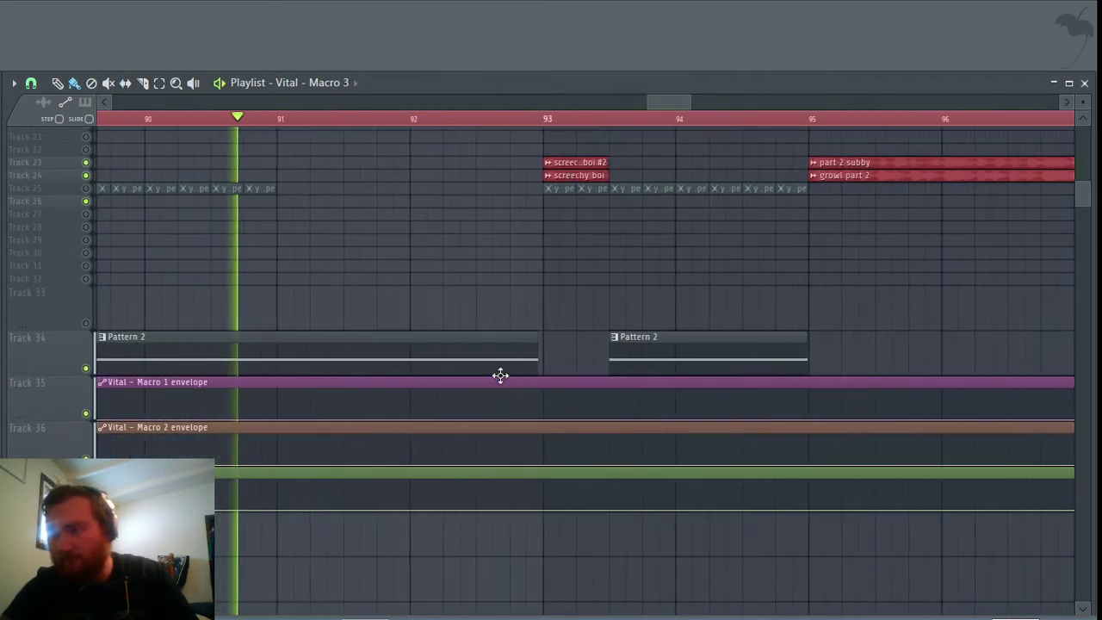
{"action": "scroll", "coordinate": [497, 374], "scroll_direction": "up", "scroll_amount": 2}
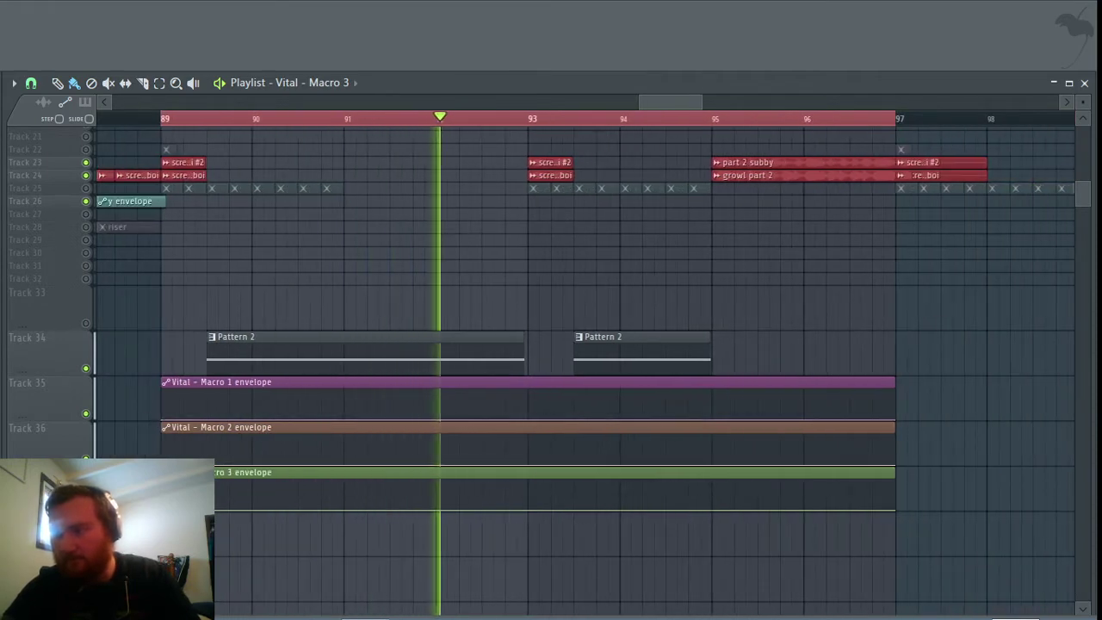
{"action": "key", "text": "space"}
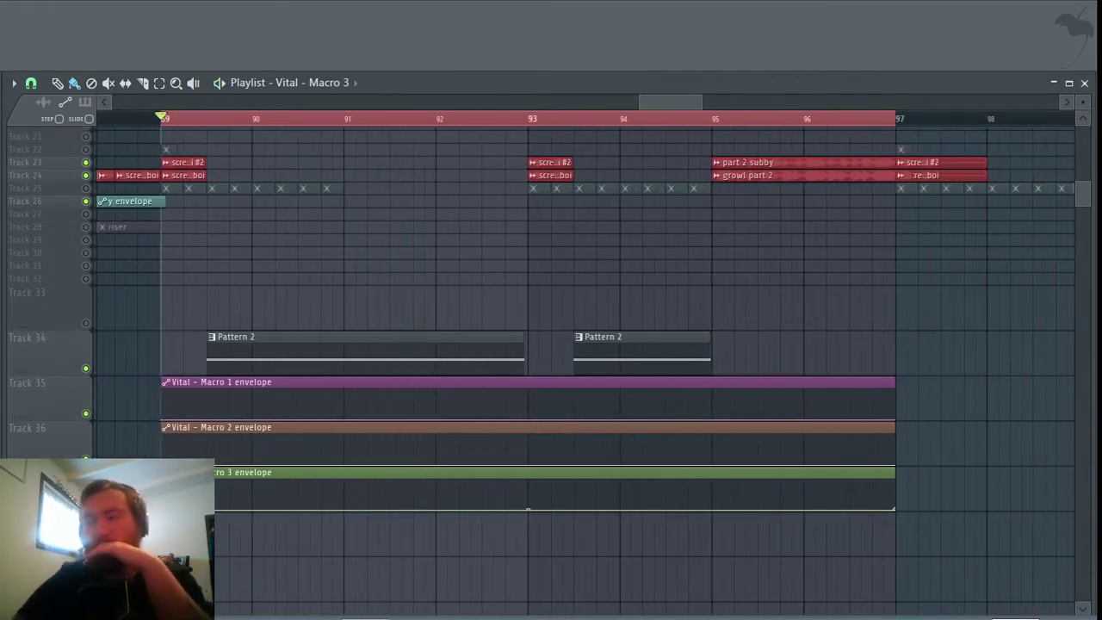
Step: Bring the Macro 3 envelope's start level back to the minimum and mute the Macro 1 and Macro 2 envelope tracks
{"action": "key", "text": "space"}
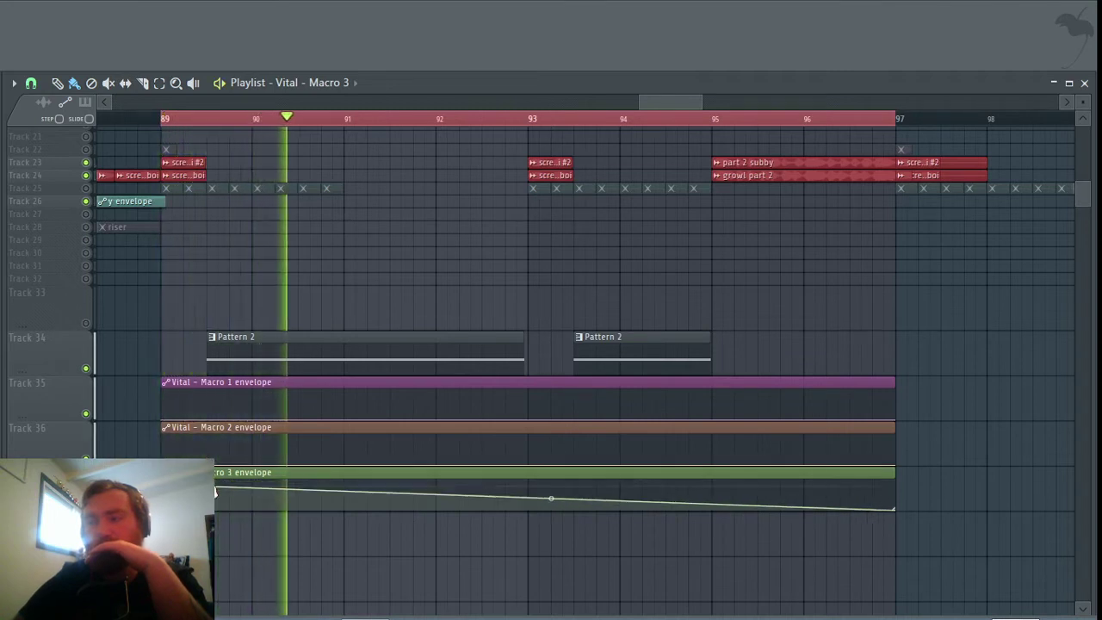
{"action": "left_click_drag", "start_coordinate": [215, 486], "coordinate": [216, 527]}
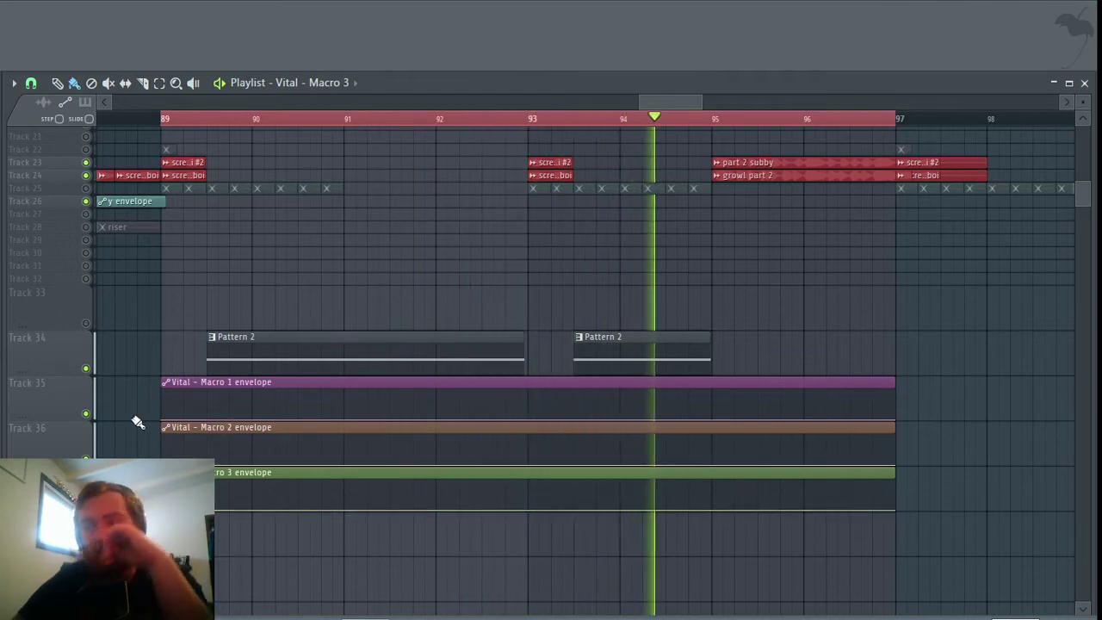
{"action": "left_click", "coordinate": [86, 414]}
{"action": "left_click", "coordinate": [87, 457]}
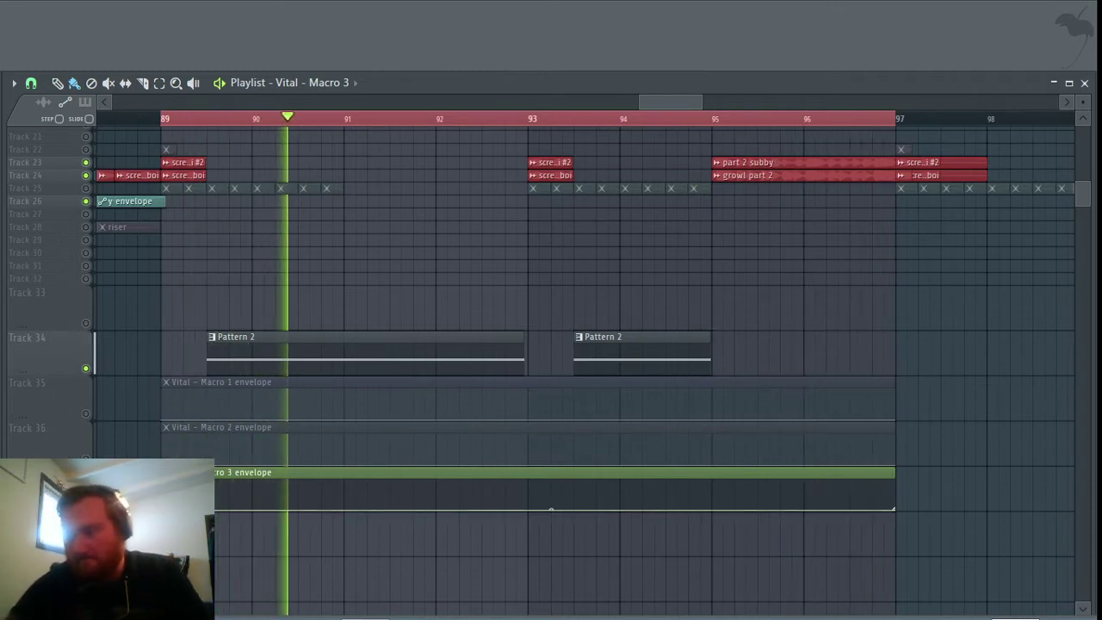
Step: Start the Macro 3 envelope clip where the first Pattern 2 clip begins, and shape the opening of its automation curve
{"action": "left_click_drag", "start_coordinate": [203, 471], "coordinate": [241, 471]}
{"action": "scroll", "coordinate": [233, 544], "scroll_direction": "up", "scroll_amount": 5}
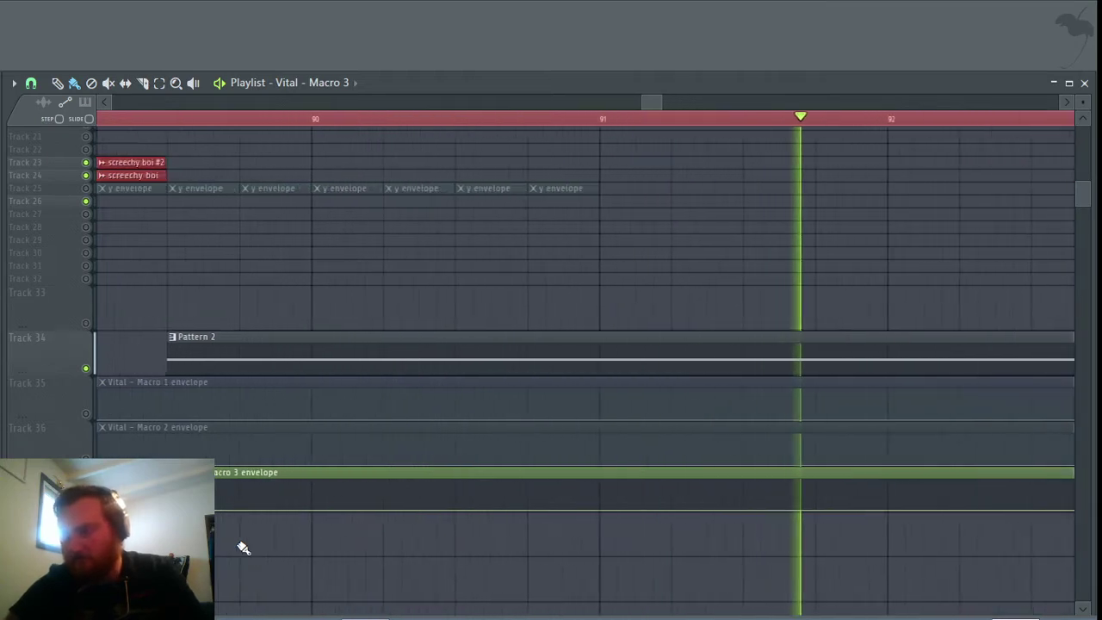
{"action": "key", "text": "space"}
{"action": "key", "text": "space"}
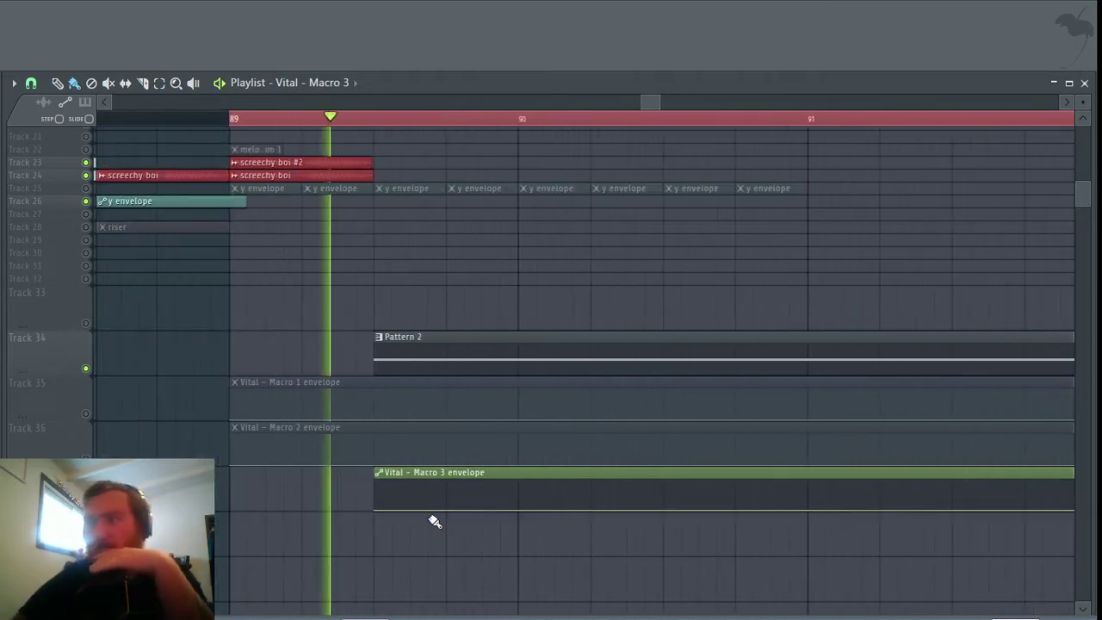
{"action": "key", "text": "space"}
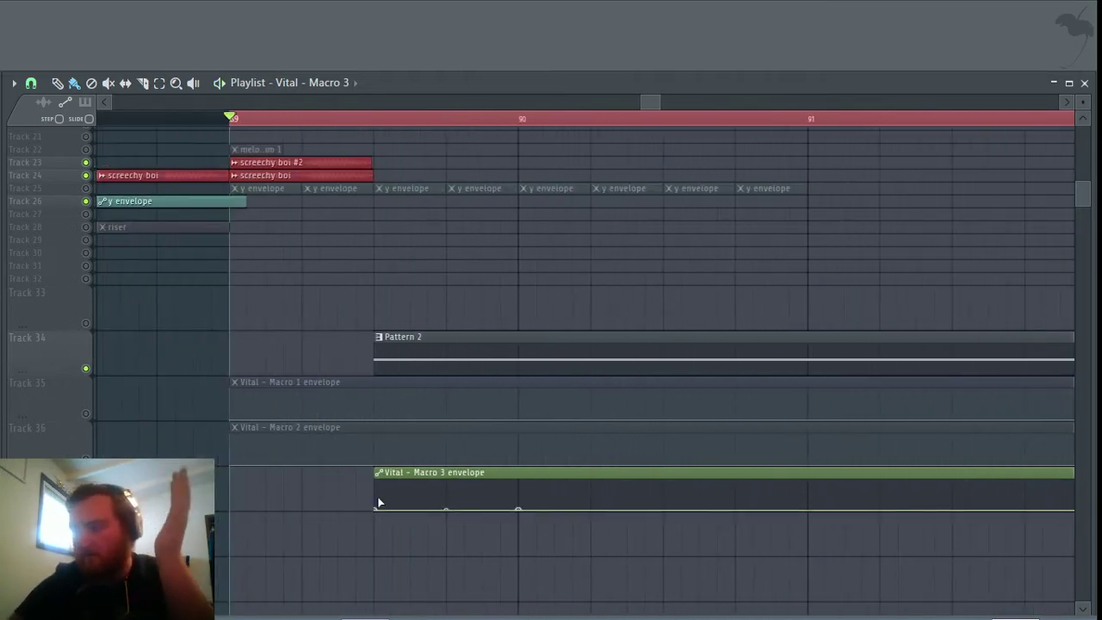
{"action": "left_click_drag", "start_coordinate": [398, 504], "coordinate": [411, 481]}
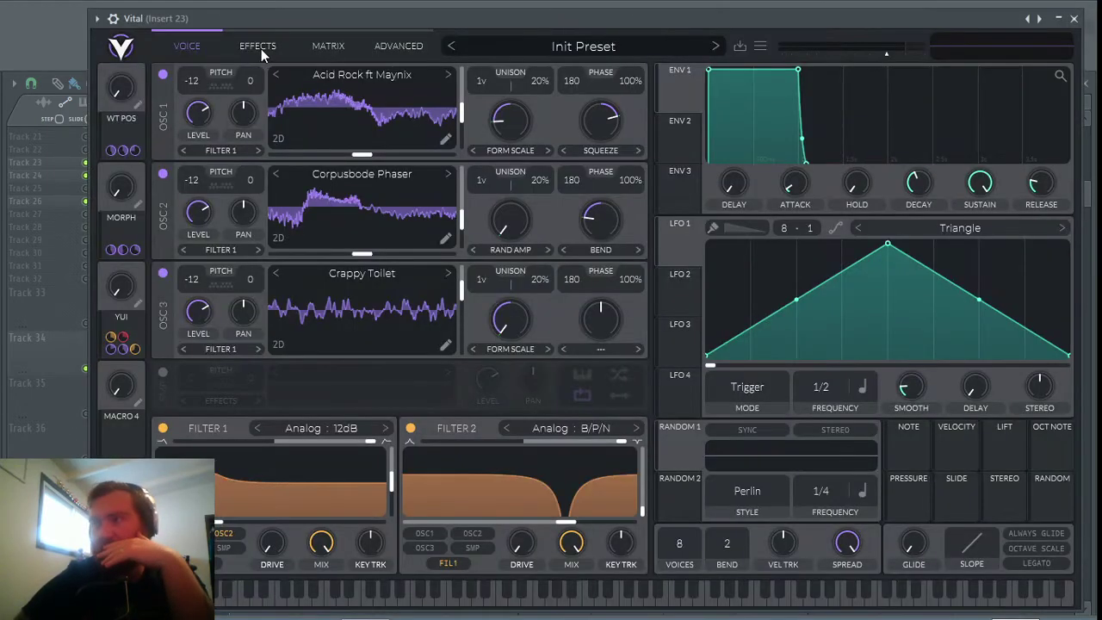
Step: Add a Macro 3 modulation to the global Volume in the modulation matrix and set its amount to the negative maximum
{"action": "left_click", "coordinate": [259, 48]}
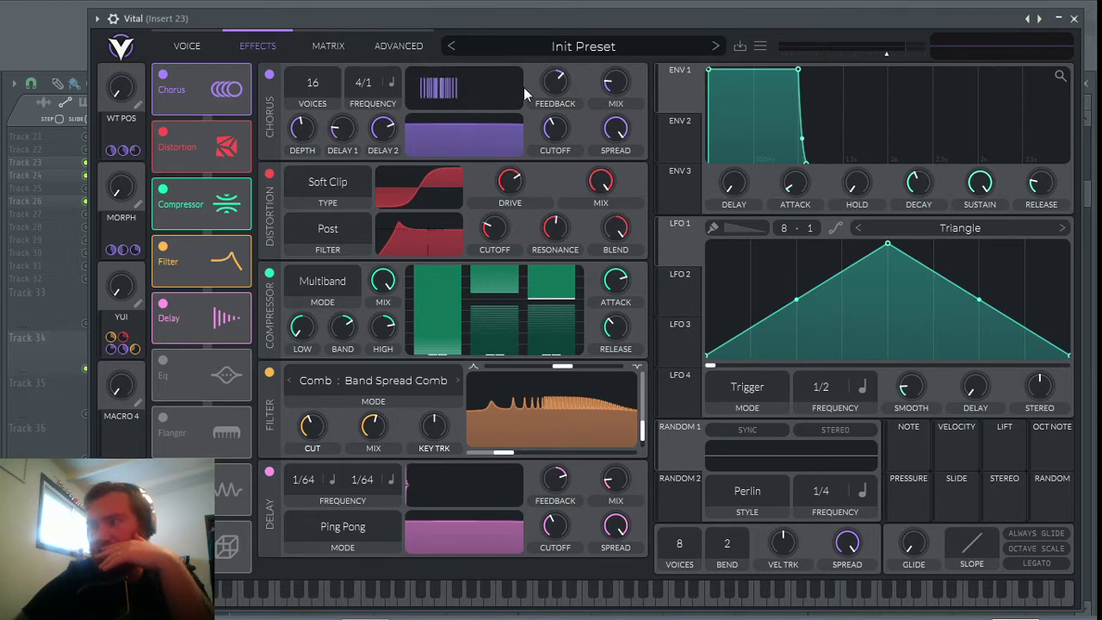
{"action": "left_click", "coordinate": [204, 46]}
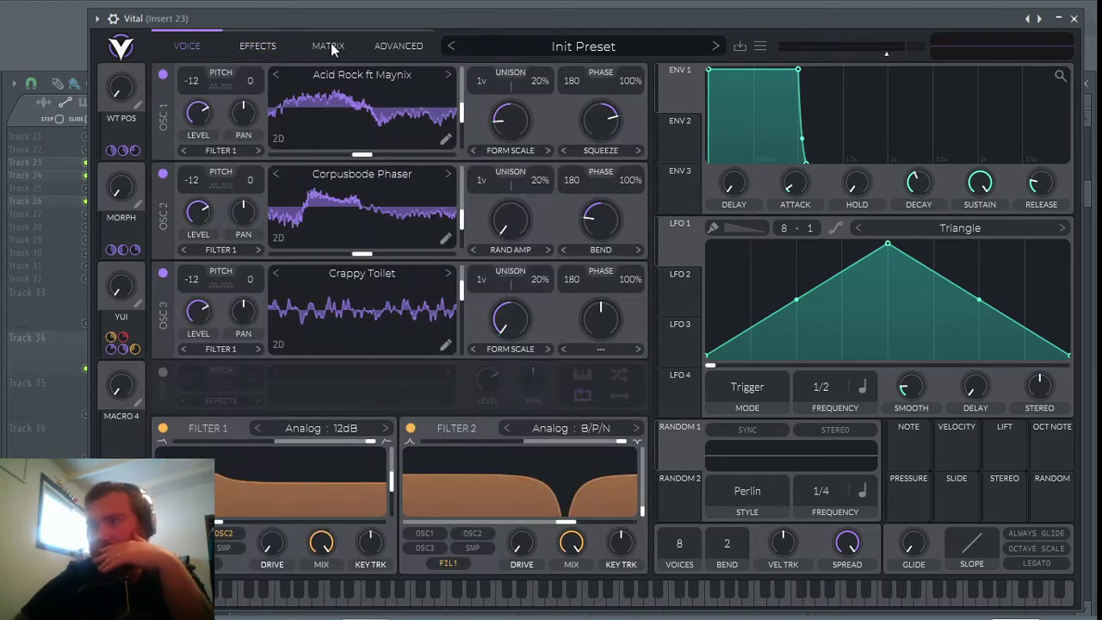
{"action": "left_click", "coordinate": [330, 47]}
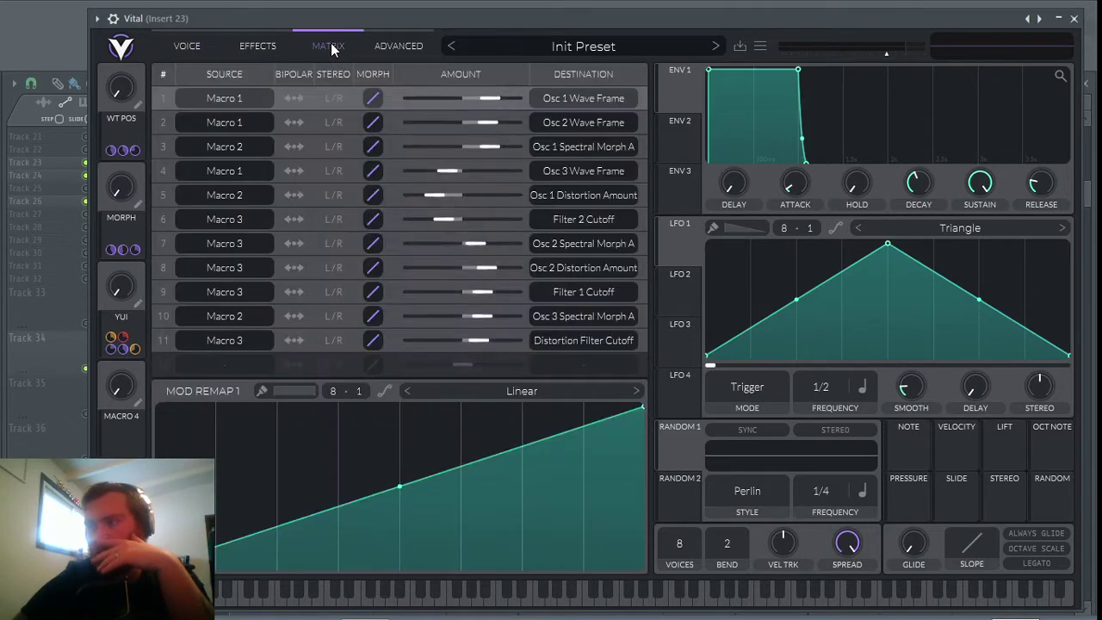
{"action": "left_click", "coordinate": [216, 360]}
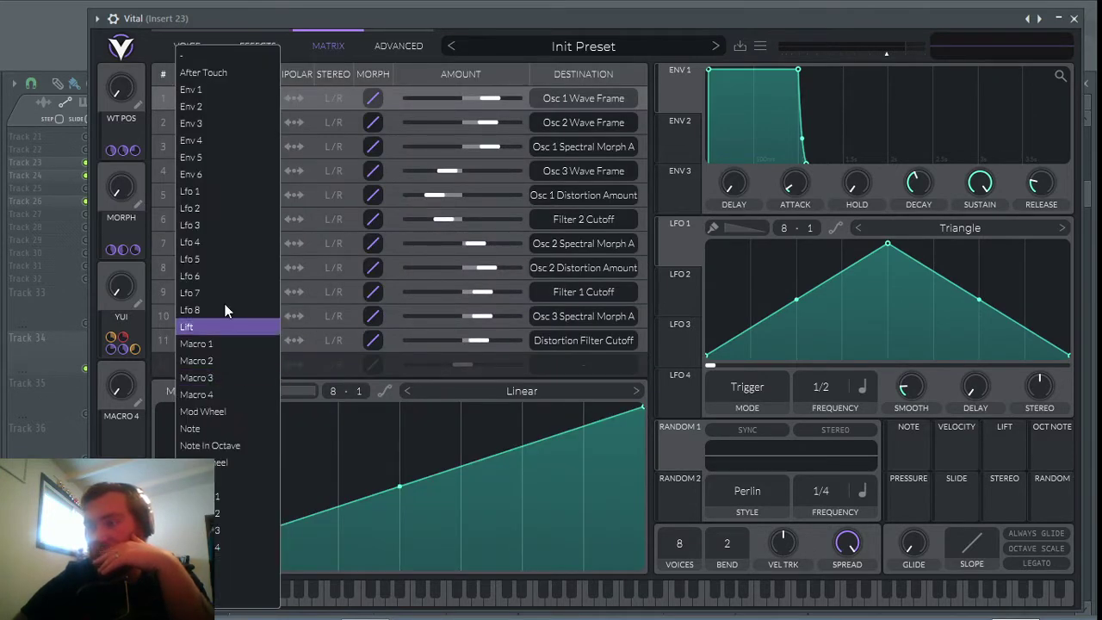
{"action": "left_click", "coordinate": [214, 378]}
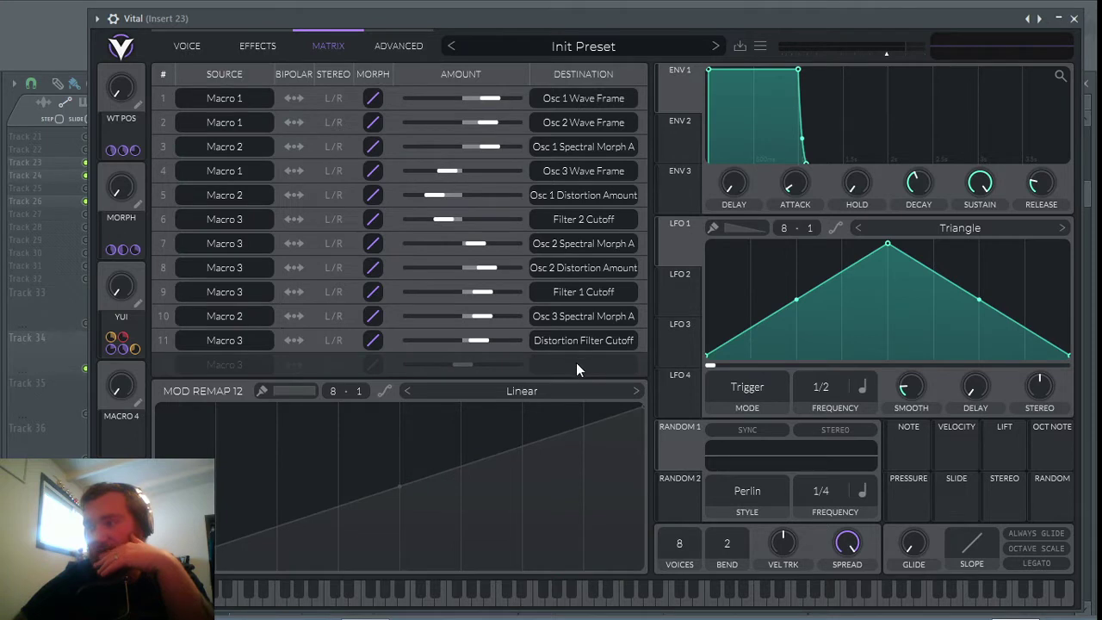
{"action": "left_click", "coordinate": [577, 366]}
{"action": "left_click", "coordinate": [589, 206]}
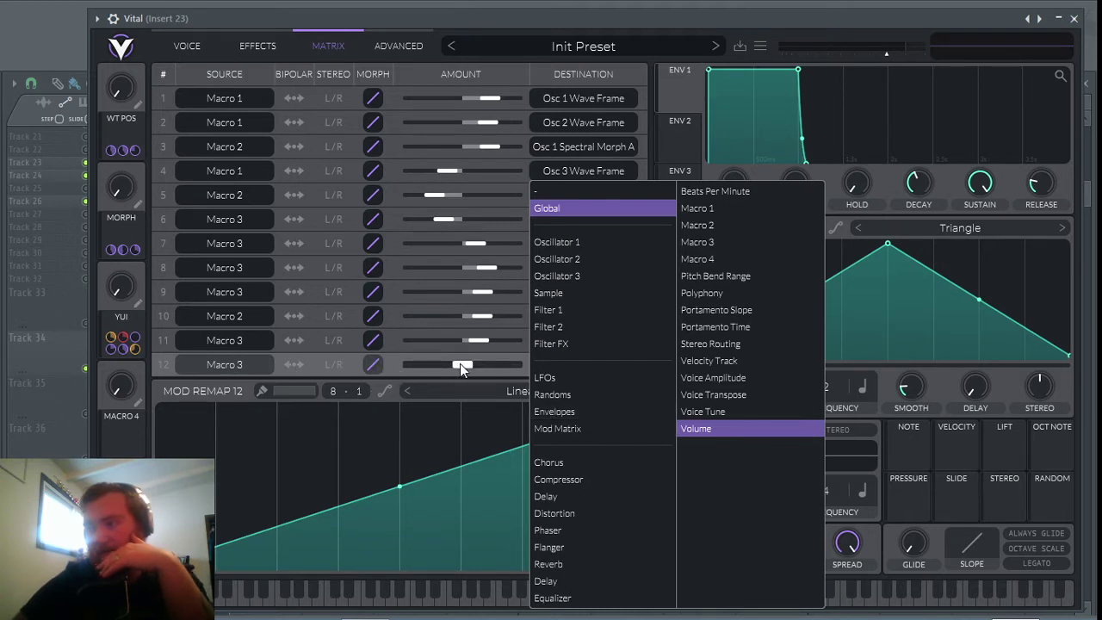
{"action": "left_click_drag", "start_coordinate": [460, 363], "coordinate": [284, 361]}
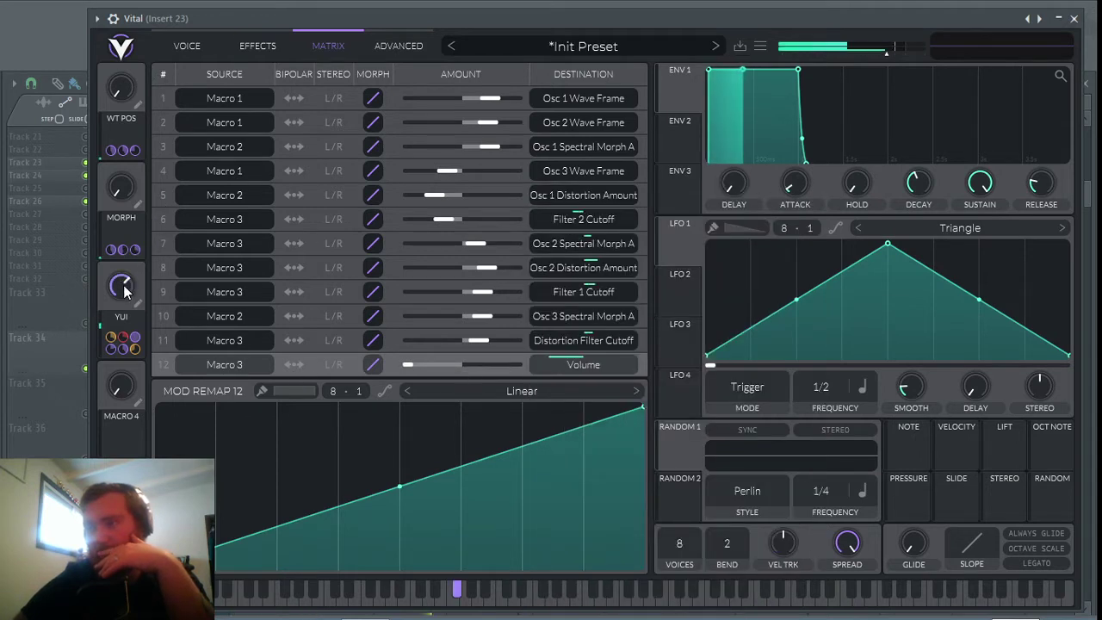
Step: Try the maximum positive amount on the Macro 3 to Volume modulation, and return it to the negative maximum
{"action": "left_click_drag", "start_coordinate": [412, 364], "coordinate": [744, 374]}
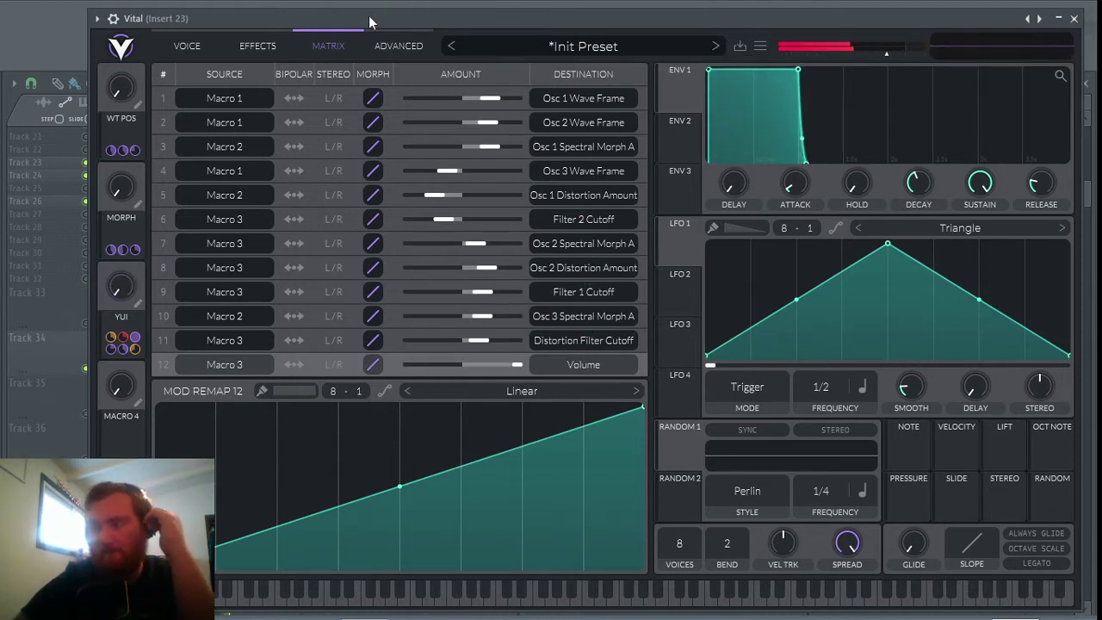
{"action": "left_click", "coordinate": [292, 365]}
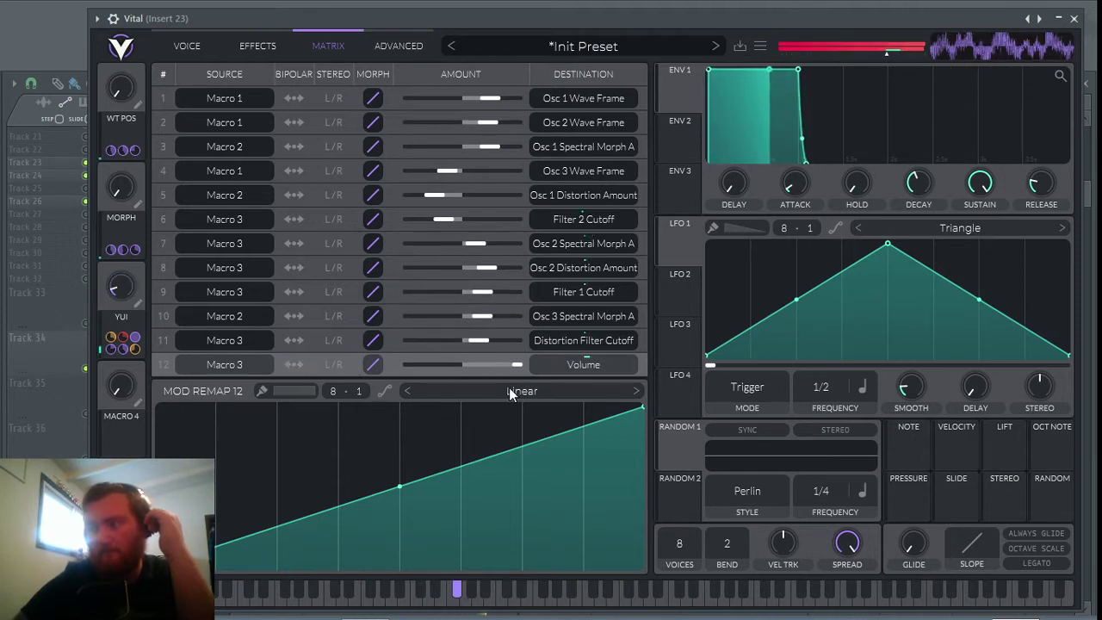
{"action": "left_click_drag", "start_coordinate": [512, 365], "coordinate": [306, 366]}
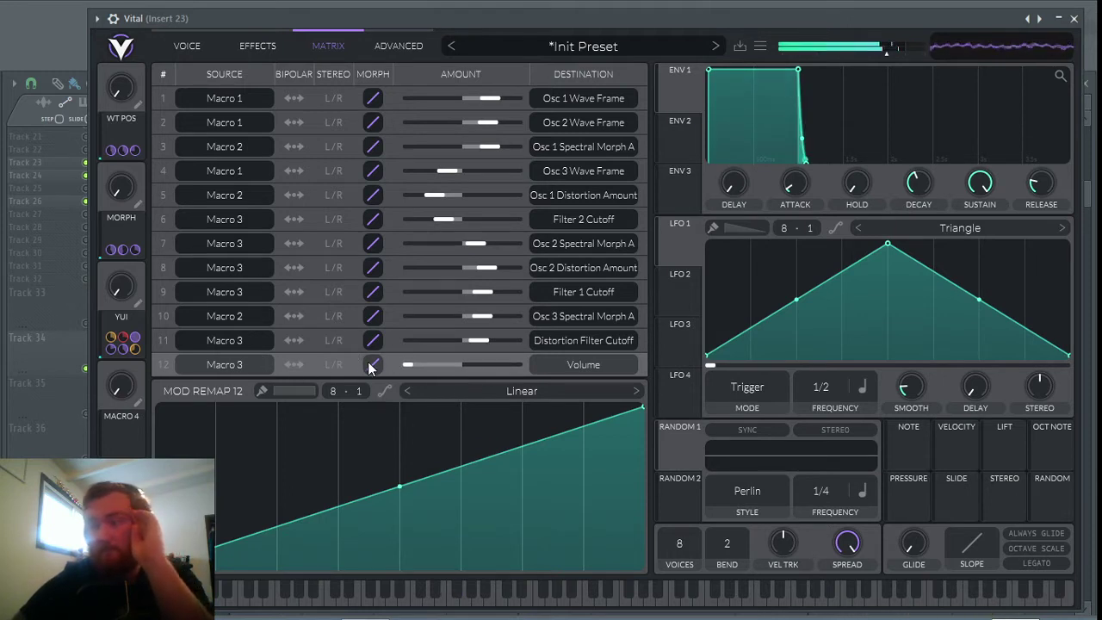
{"action": "left_click", "coordinate": [294, 364]}
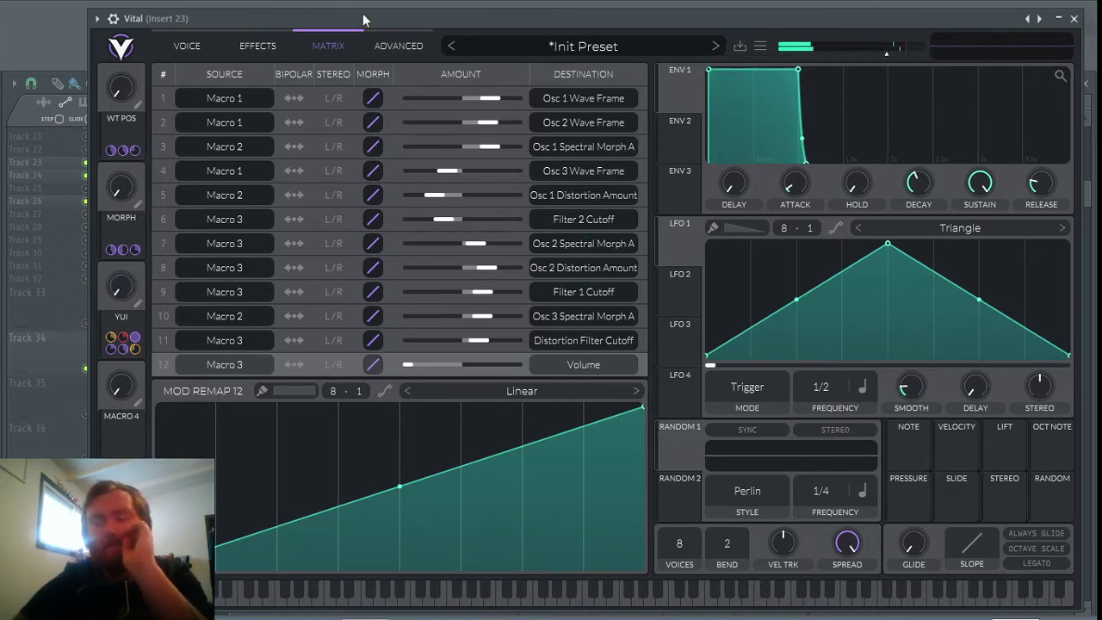
{"action": "right_click", "coordinate": [408, 363]}
{"action": "left_click", "coordinate": [396, 363]}
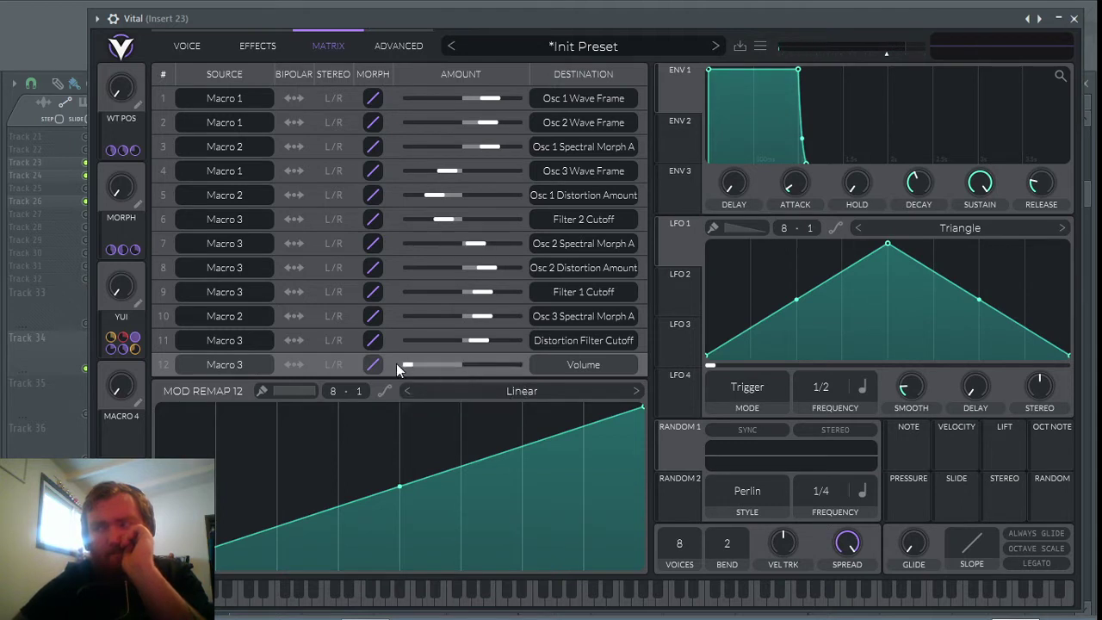
Step: Bend the morph curve of the Macro 3 to Volume modulation so it rises steeply at the start
{"action": "scroll", "coordinate": [456, 352], "scroll_direction": "down", "scroll_amount": 1}
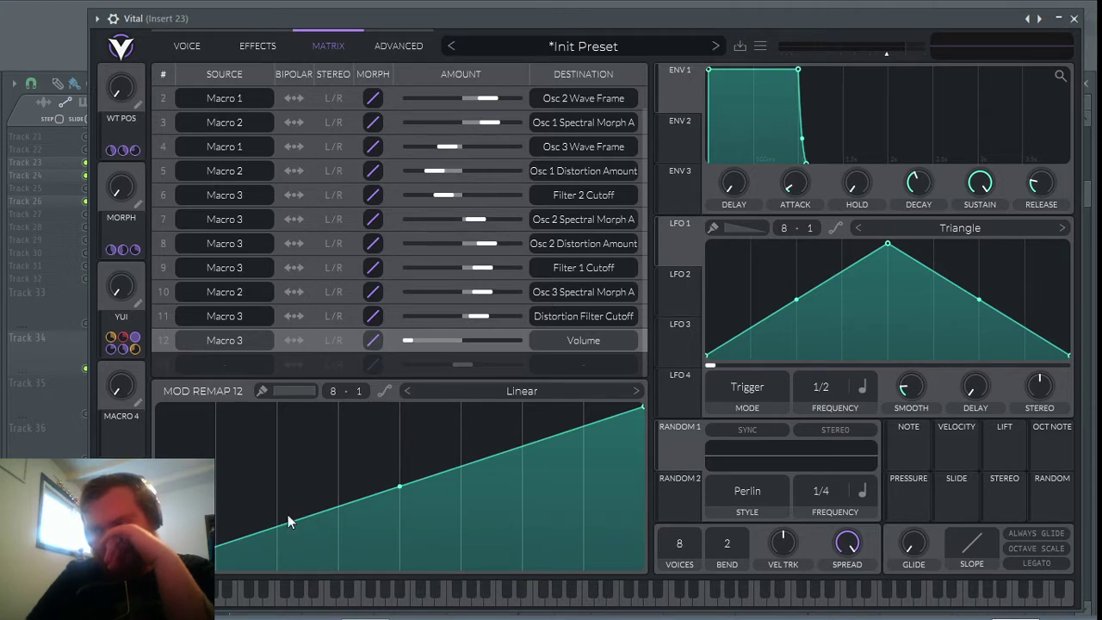
{"action": "mouse_move", "coordinate": [371, 613]}
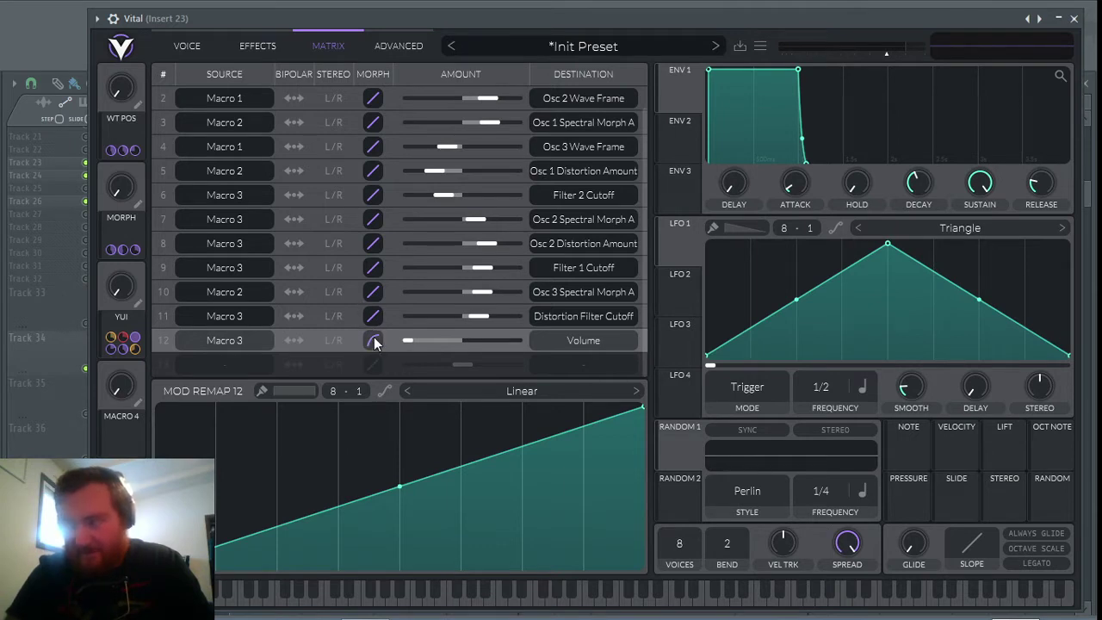
{"action": "left_click_drag", "start_coordinate": [375, 343], "coordinate": [342, 446]}
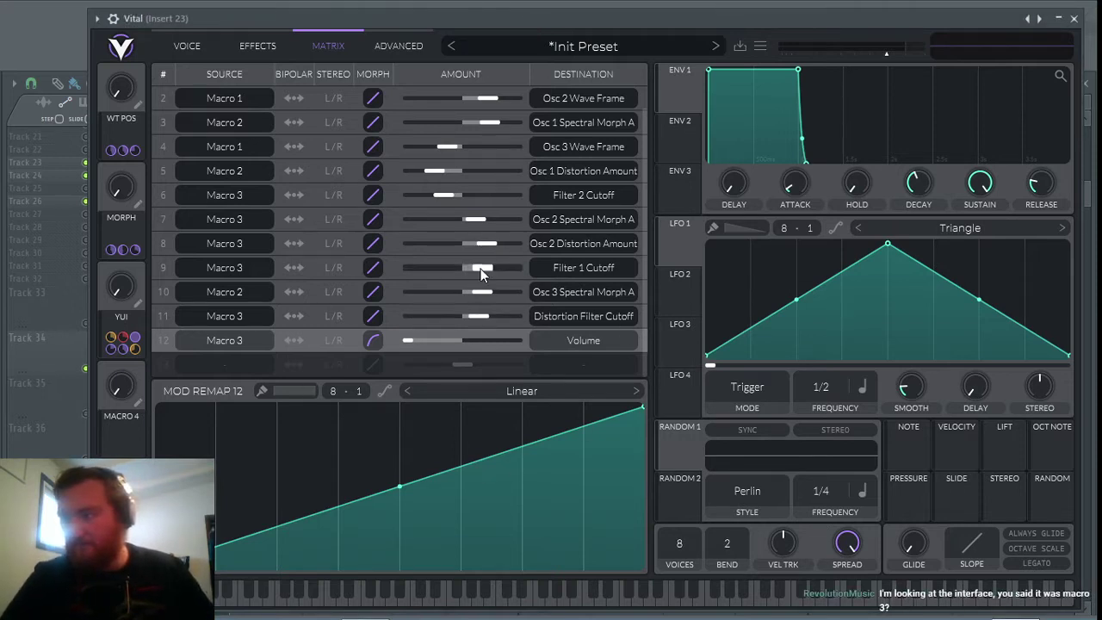
Step: Invert the Macro 3 to Filter 1 Cutoff modulation by setting its amount to -42.8719
{"action": "mouse_move", "coordinate": [483, 270]}
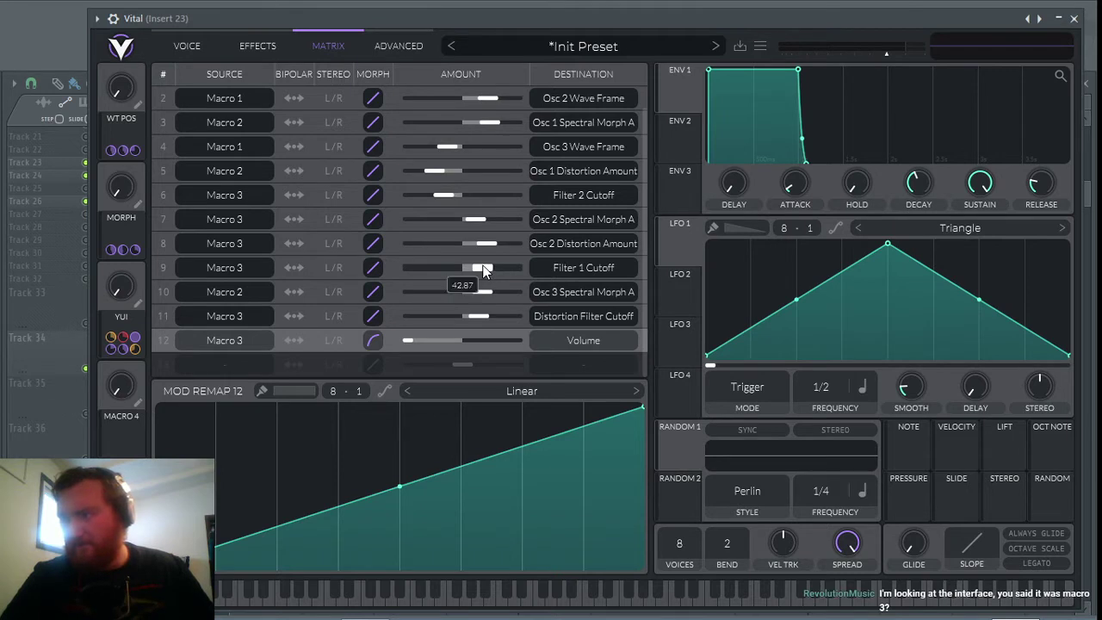
{"action": "right_click", "coordinate": [483, 271]}
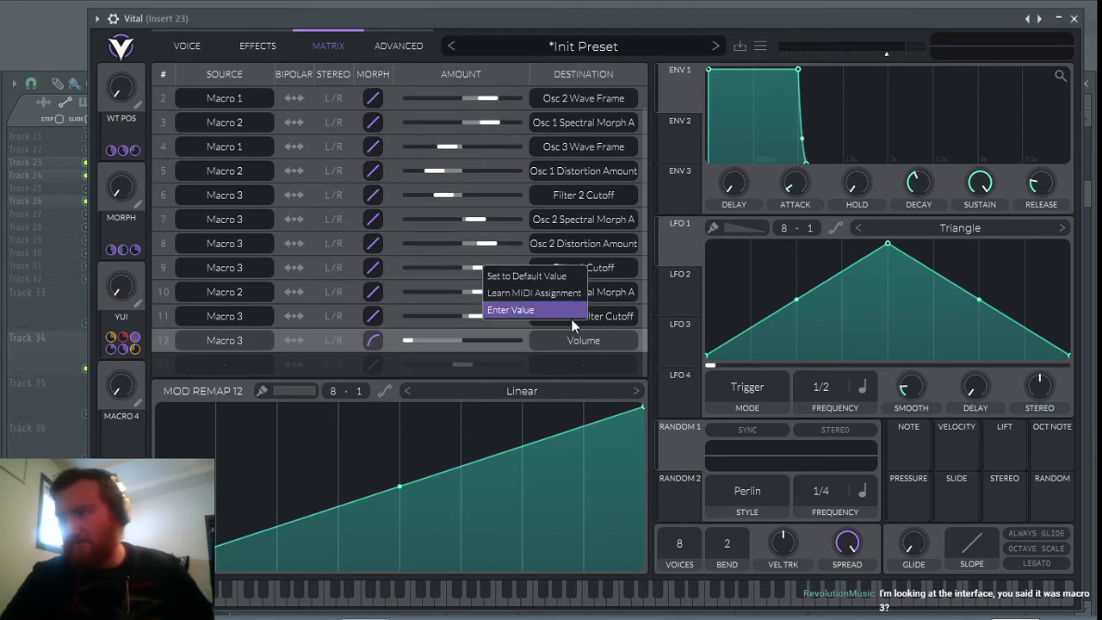
{"action": "left_click", "coordinate": [517, 310]}
{"action": "key", "text": "Home"}
{"action": "type", "text": "-"}
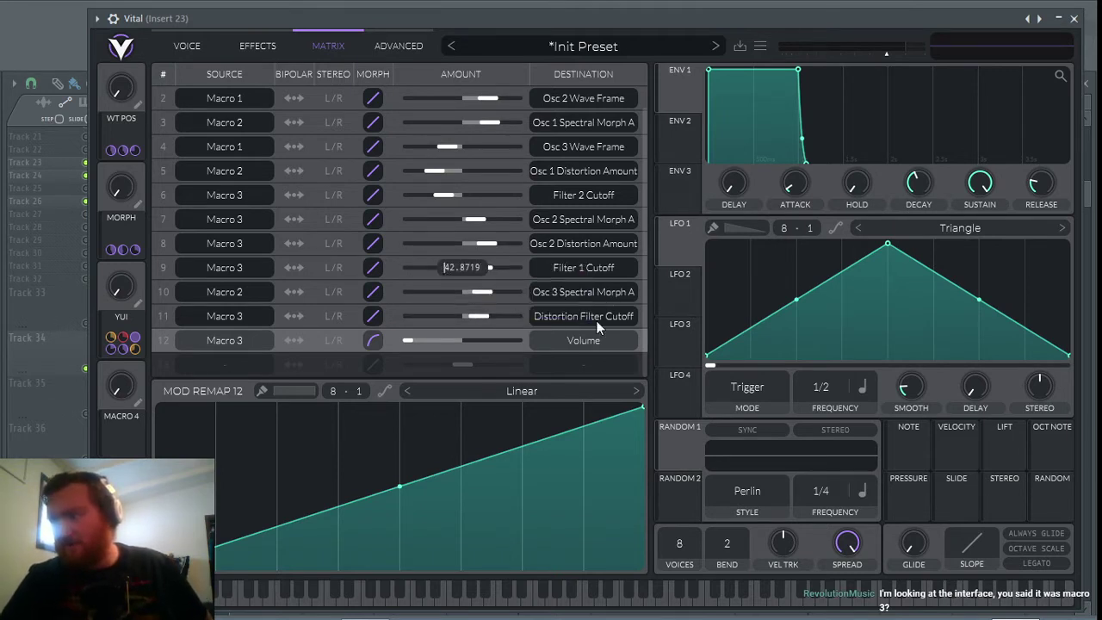
{"action": "key", "text": "Return"}
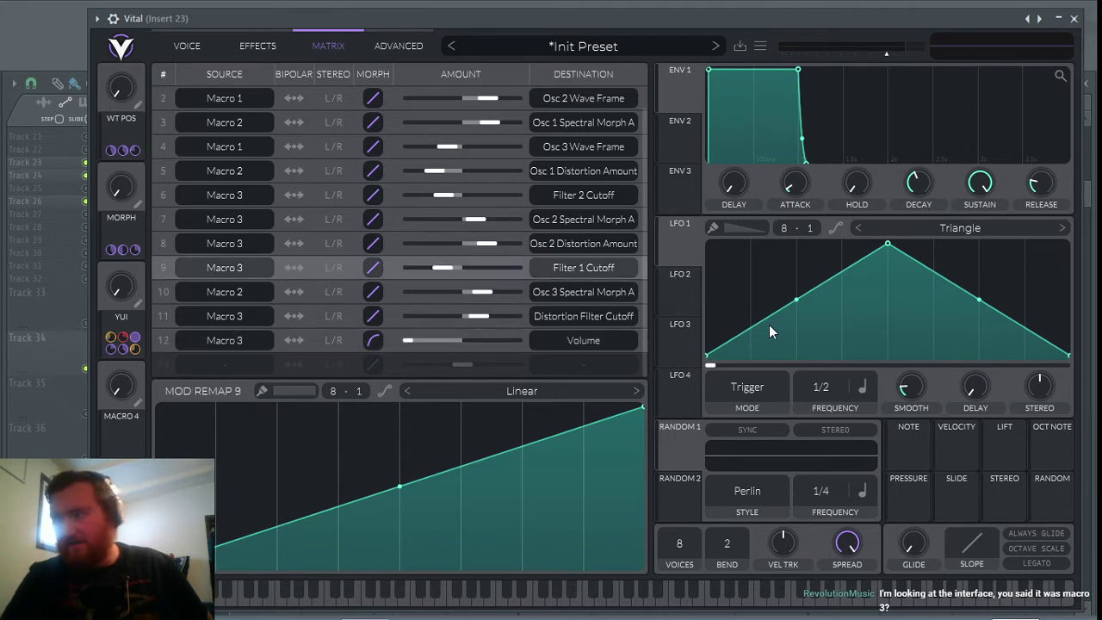
Step: Invert the Macro 3 to Osc 2 Distortion Amount modulation by setting its amount to -0.405
{"action": "right_click", "coordinate": [482, 250]}
{"action": "left_click", "coordinate": [512, 288]}
{"action": "left_click", "coordinate": [448, 243]}
{"action": "type", "text": "-"}
{"action": "key", "text": "Return"}
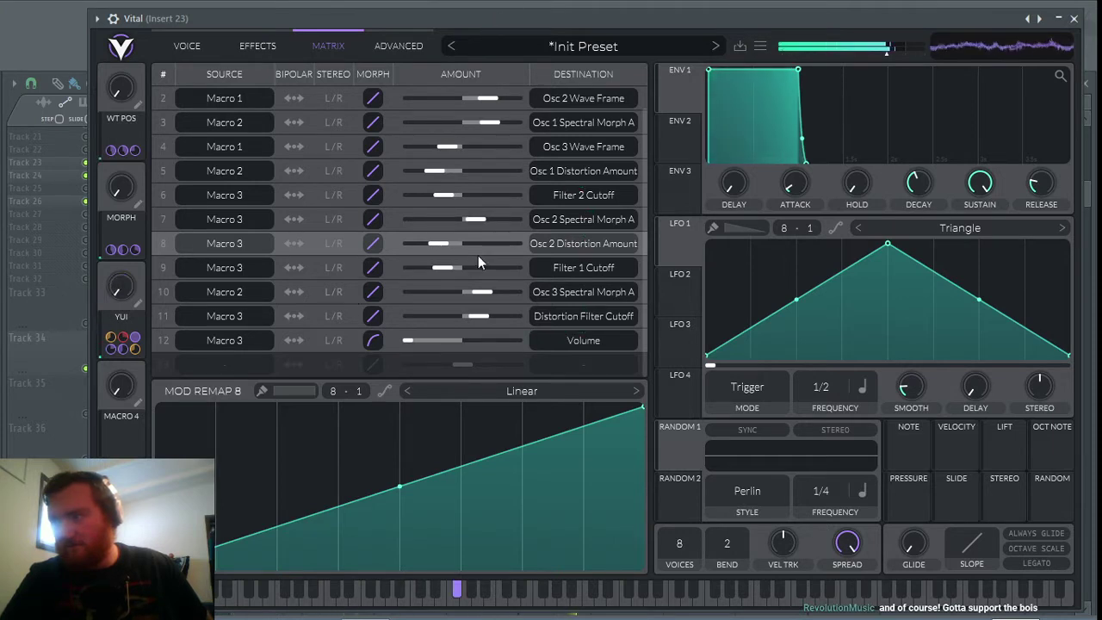
{"action": "right_click", "coordinate": [438, 242]}
{"action": "left_click", "coordinate": [478, 286]}
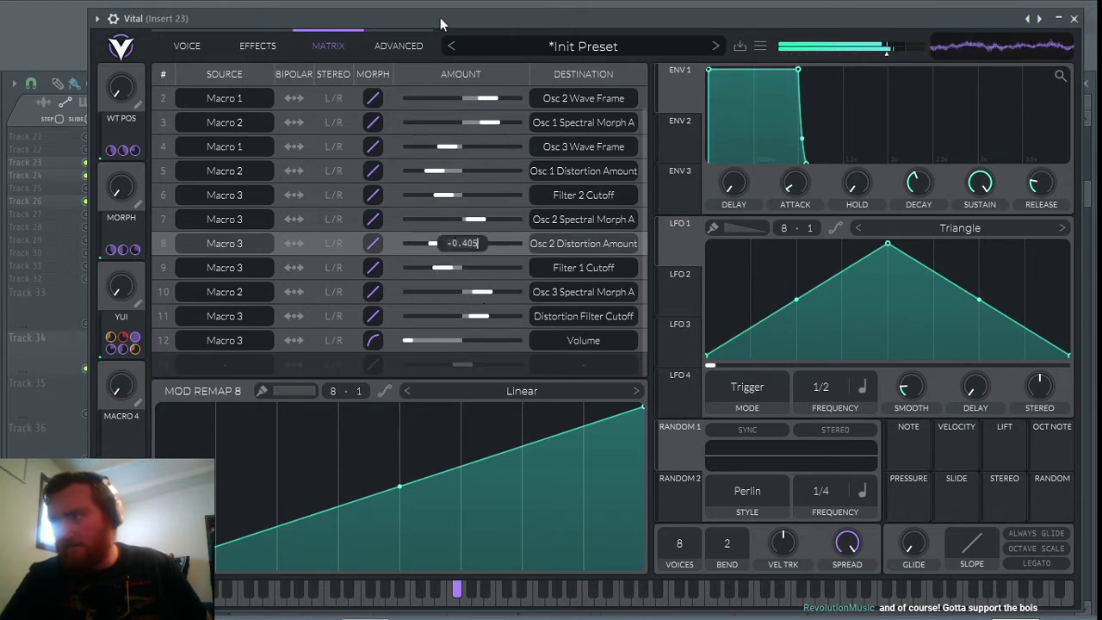
{"action": "key", "text": "Return"}
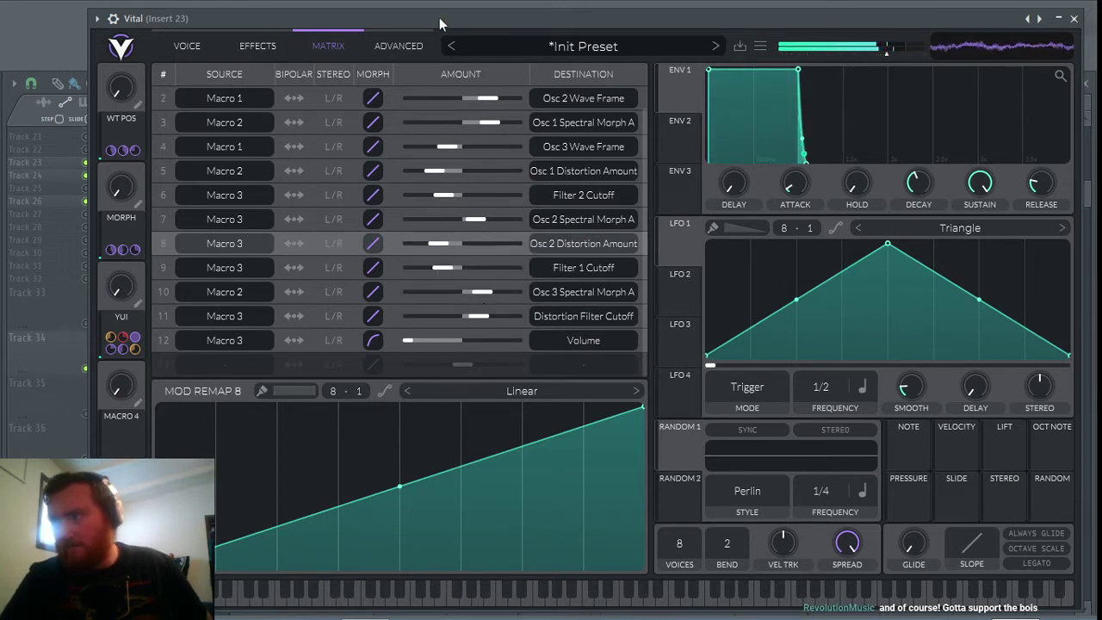
Step: Invert the Macro 3 to Osc 2 Spectral Morph modulation by setting its amount to -0.22
{"action": "right_click", "coordinate": [471, 216]}
{"action": "left_click", "coordinate": [500, 261]}
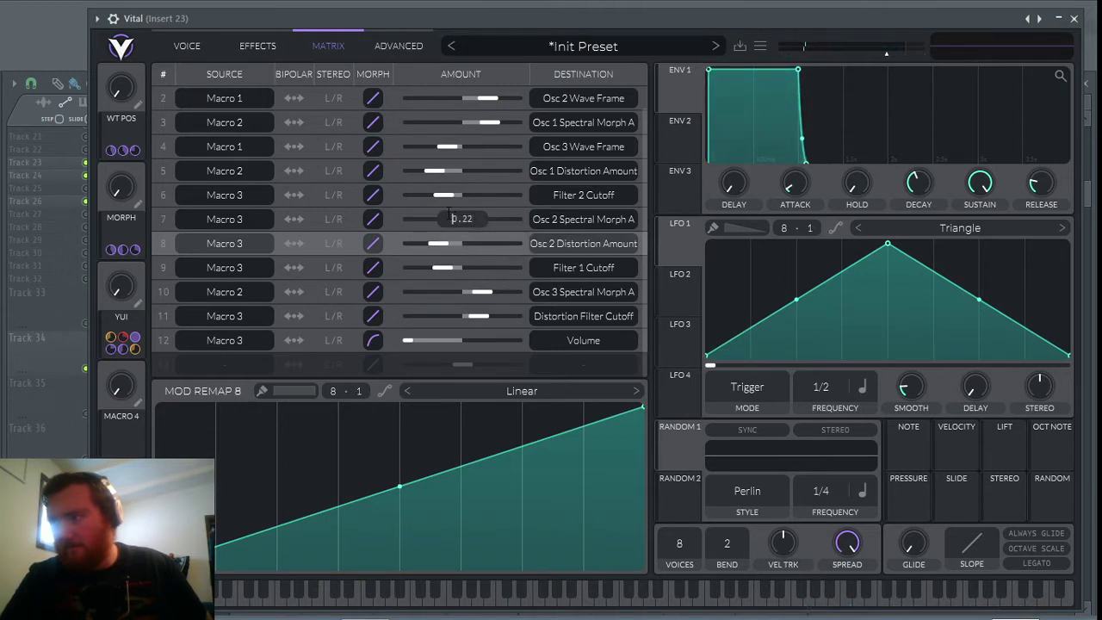
{"action": "key", "text": "Return"}
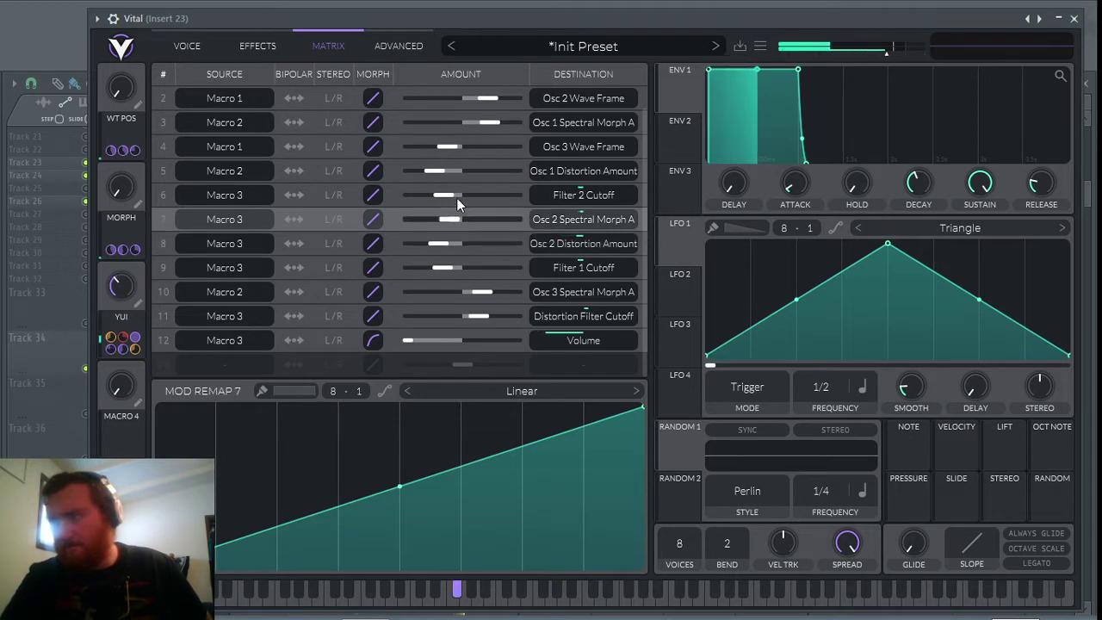
Step: Try the Macro 3 to Filter 2 Cutoff modulation with a positive amount of 40.6041
{"action": "right_click", "coordinate": [443, 198]}
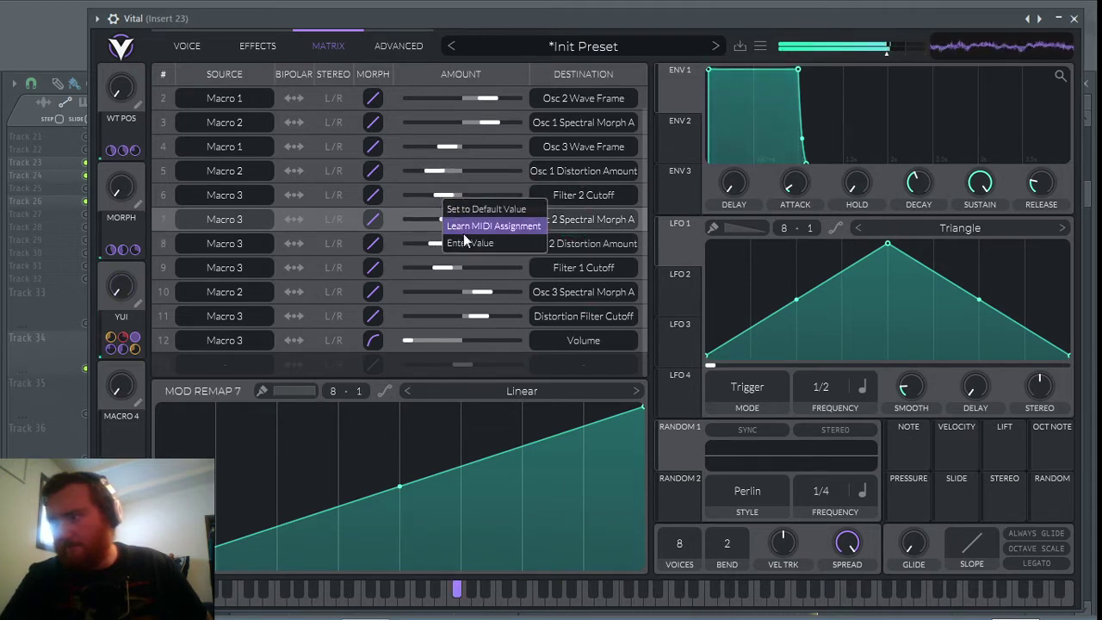
{"action": "left_click", "coordinate": [463, 245]}
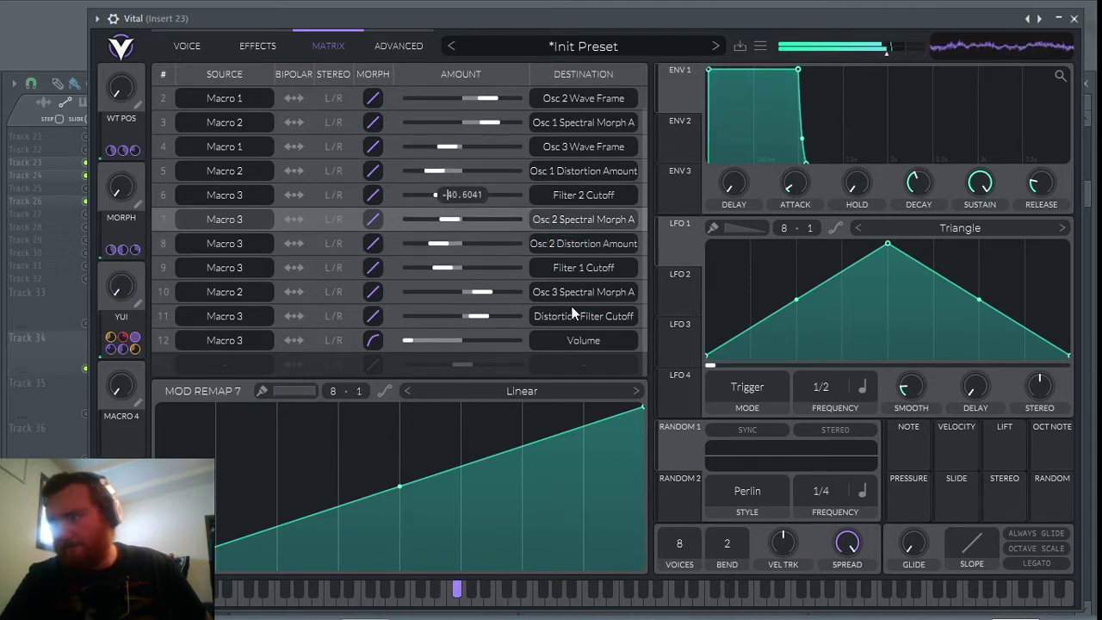
{"action": "key", "text": "Return"}
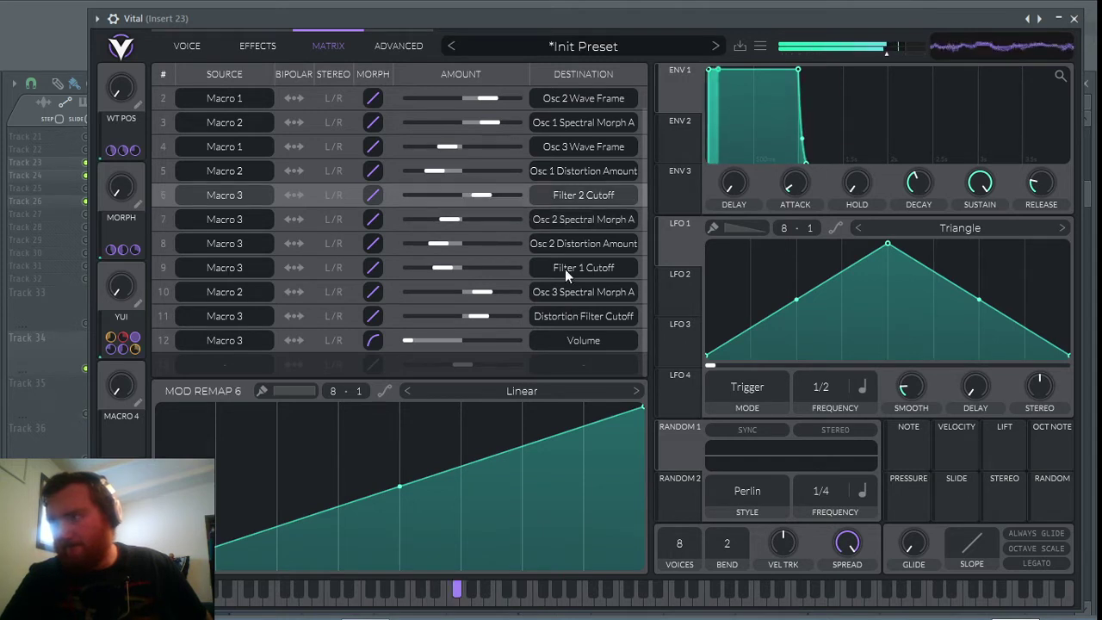
{"action": "scroll", "coordinate": [508, 184], "scroll_direction": "up", "scroll_amount": 1}
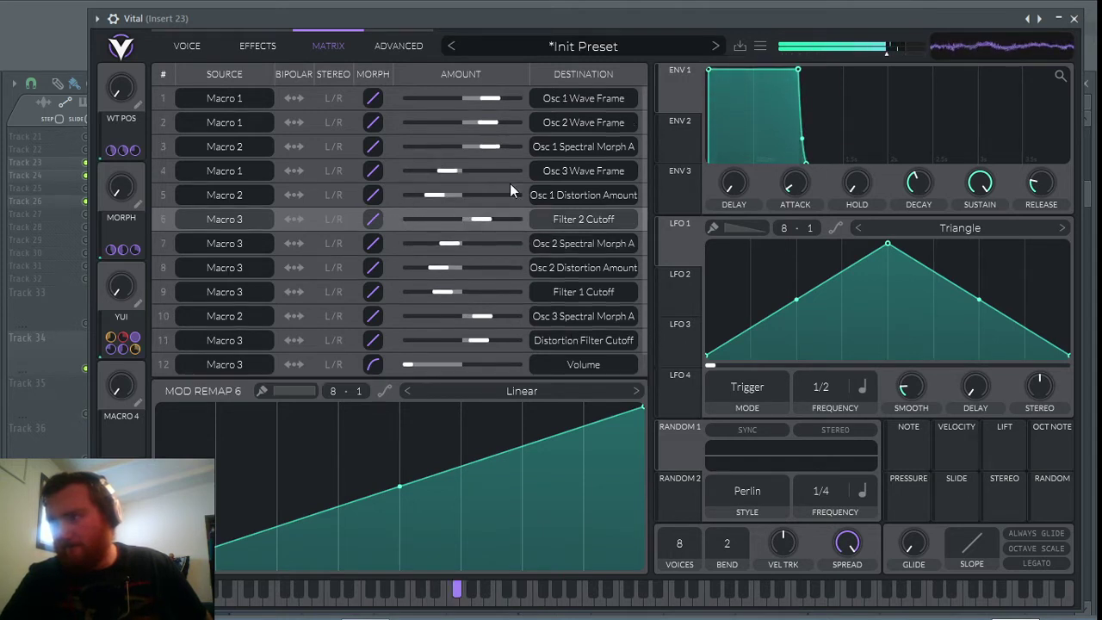
{"action": "scroll", "coordinate": [509, 183], "scroll_direction": "down", "scroll_amount": 1}
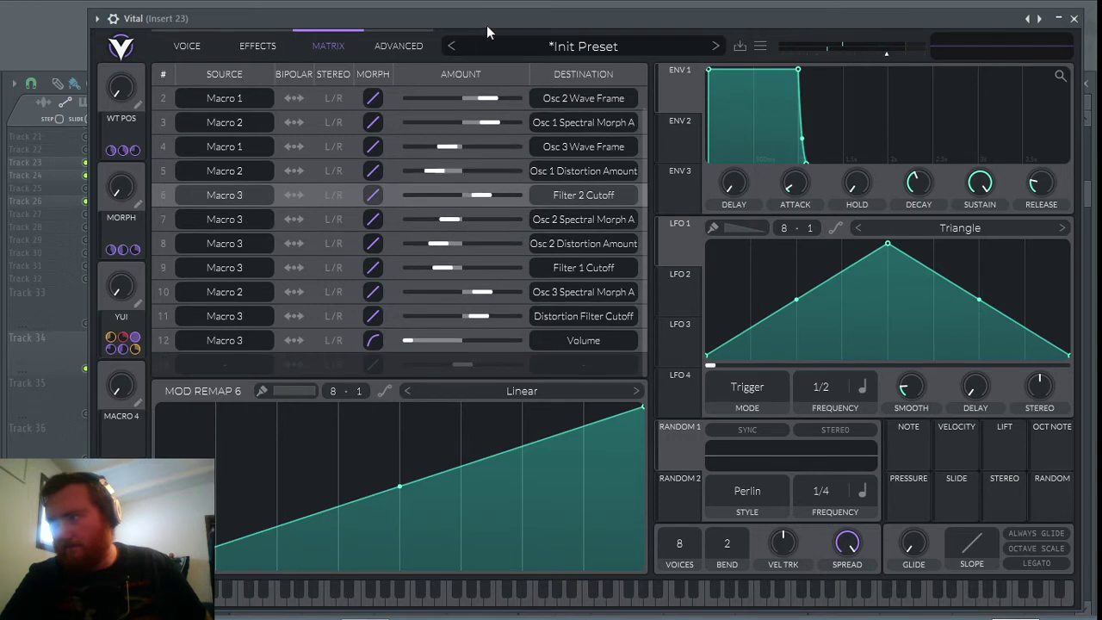
Step: Return the Macro 3 to Filter 2 Cutoff modulation to a negative amount of -40.6041
{"action": "left_click", "coordinate": [183, 47]}
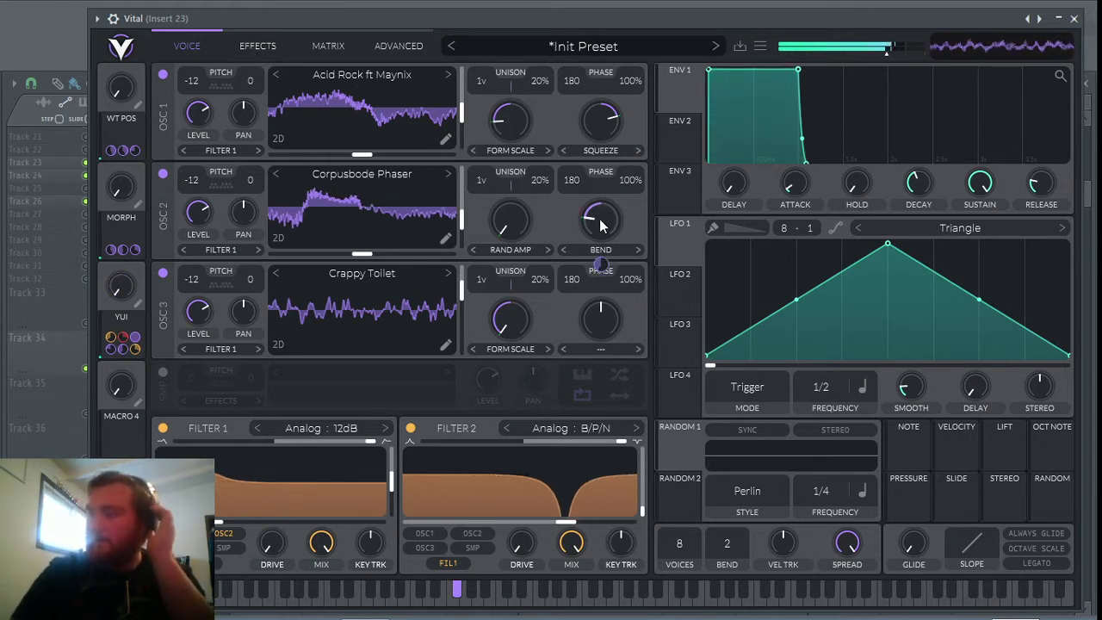
{"action": "mouse_move", "coordinate": [600, 224]}
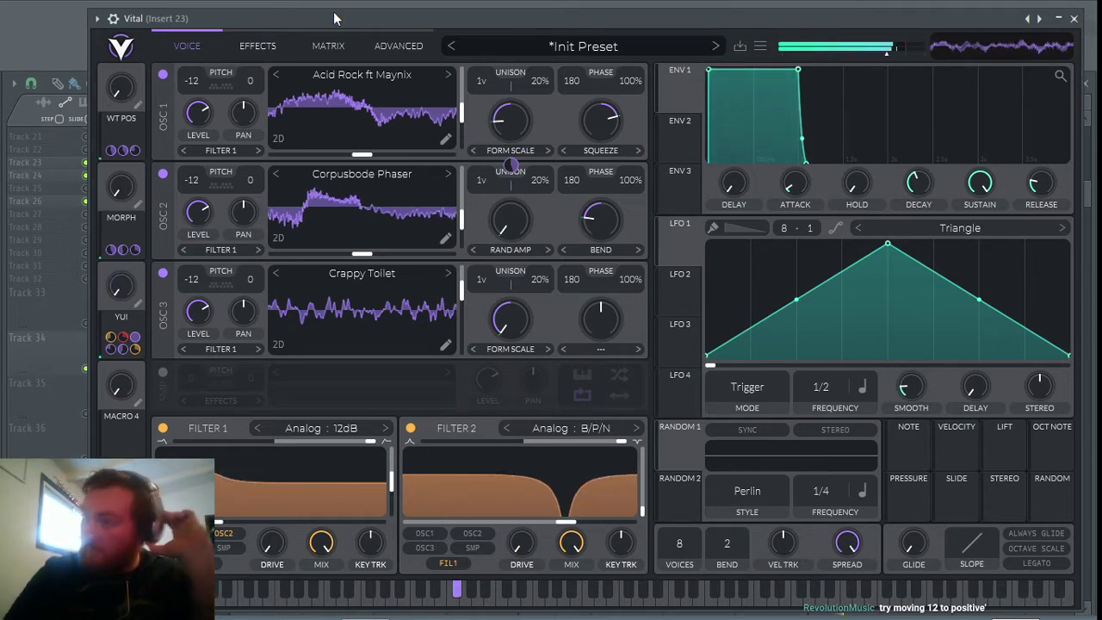
{"action": "left_click_drag", "start_coordinate": [330, 14], "coordinate": [335, 15]}
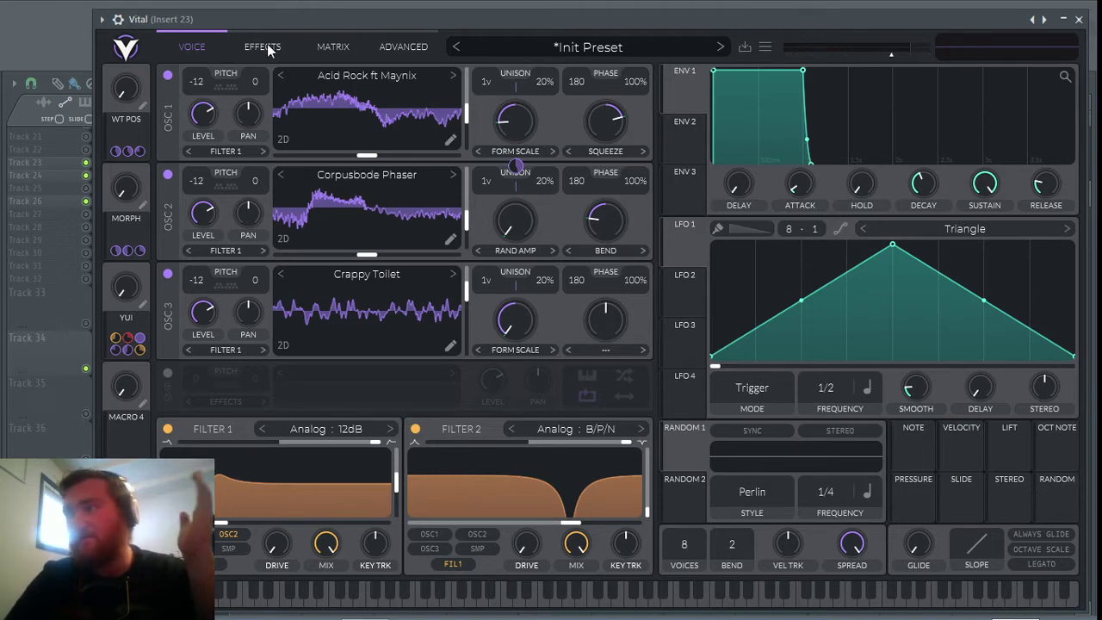
{"action": "left_click", "coordinate": [335, 43]}
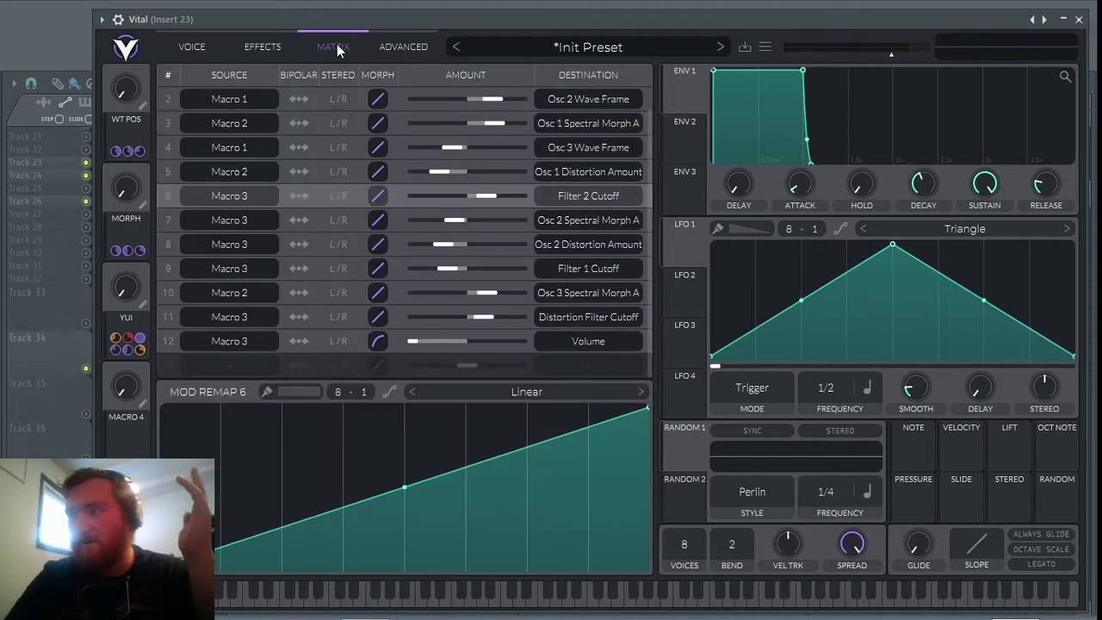
{"action": "right_click", "coordinate": [488, 196]}
{"action": "left_click", "coordinate": [535, 242]}
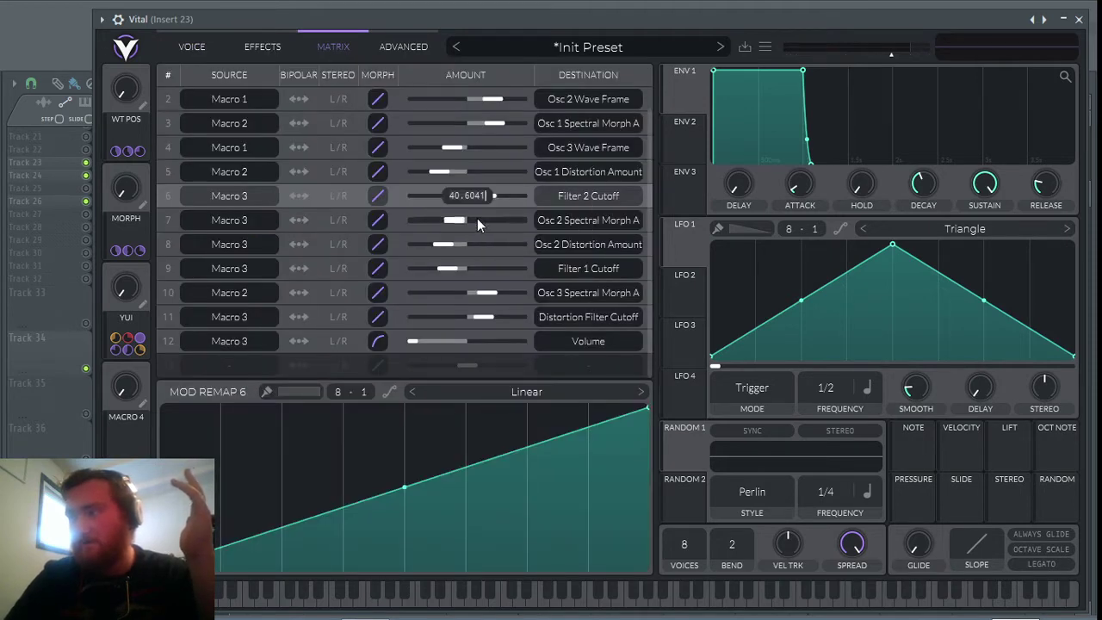
{"action": "left_click", "coordinate": [448, 196]}
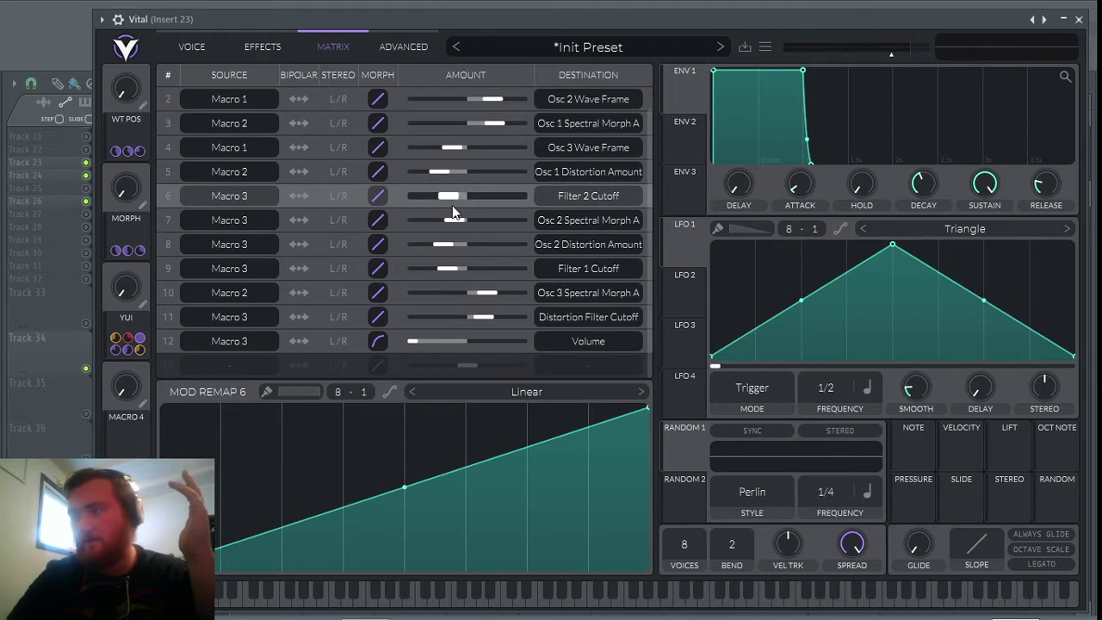
Step: Make the Macro 3 modulations of Osc 2 positive, with Spectral Morph at 0.22 and Distortion Amount at 0.405
{"action": "right_click", "coordinate": [454, 217]}
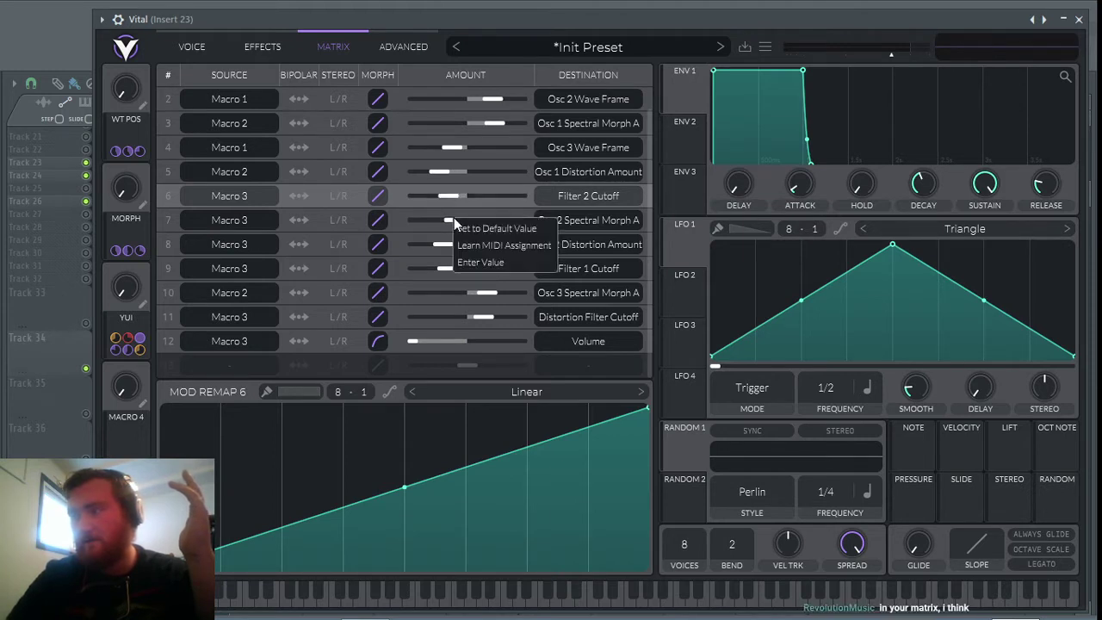
{"action": "left_click", "coordinate": [485, 263]}
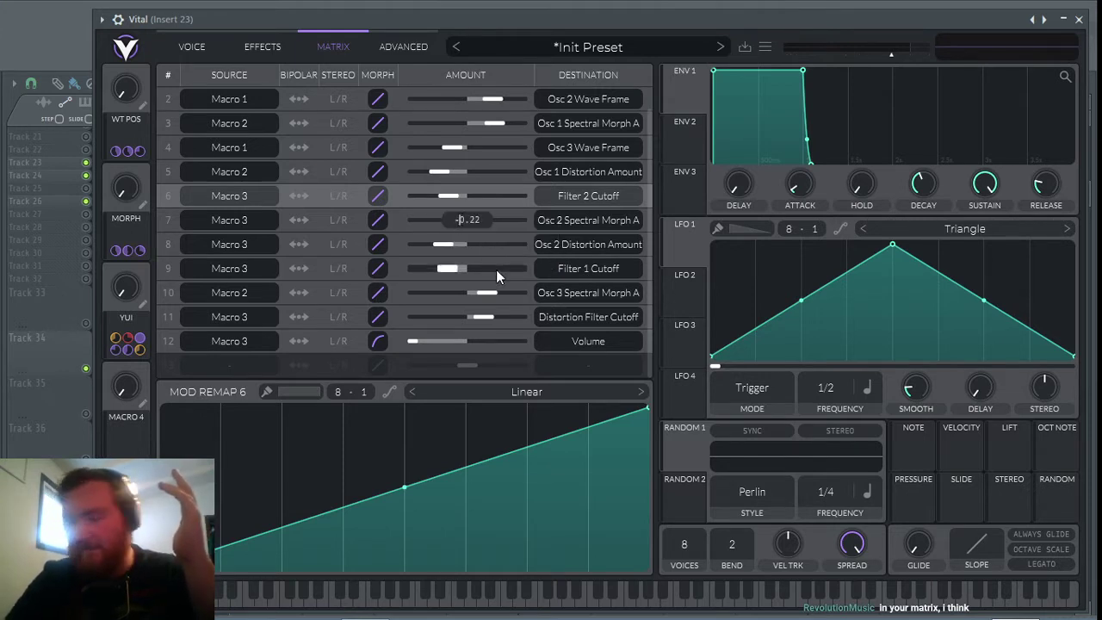
{"action": "key", "text": "Return"}
{"action": "right_click", "coordinate": [441, 246]}
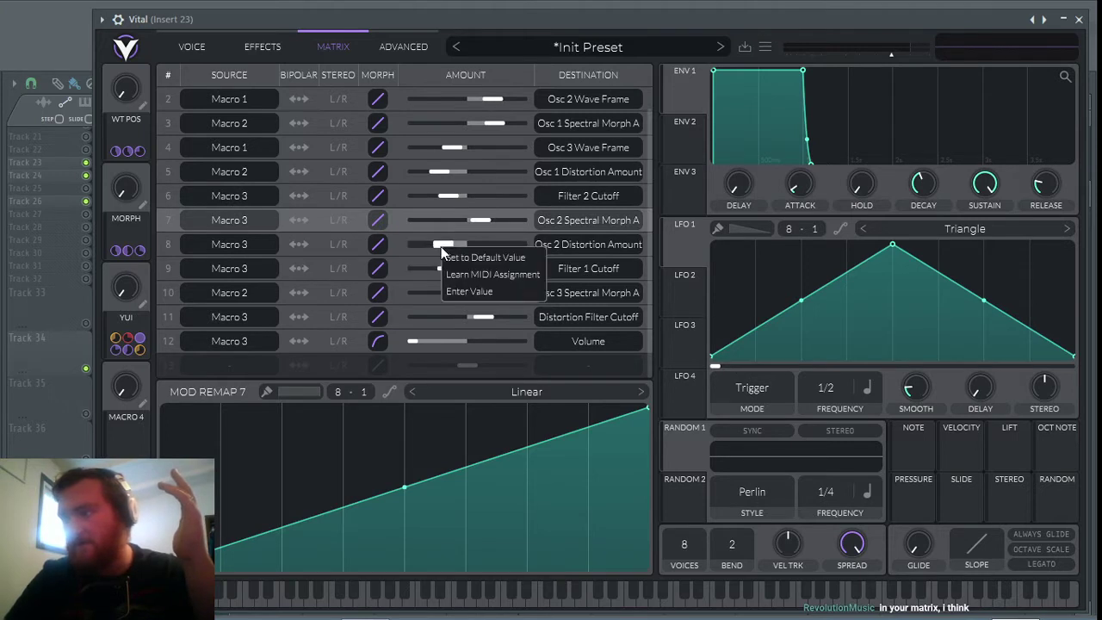
{"action": "left_click", "coordinate": [478, 291]}
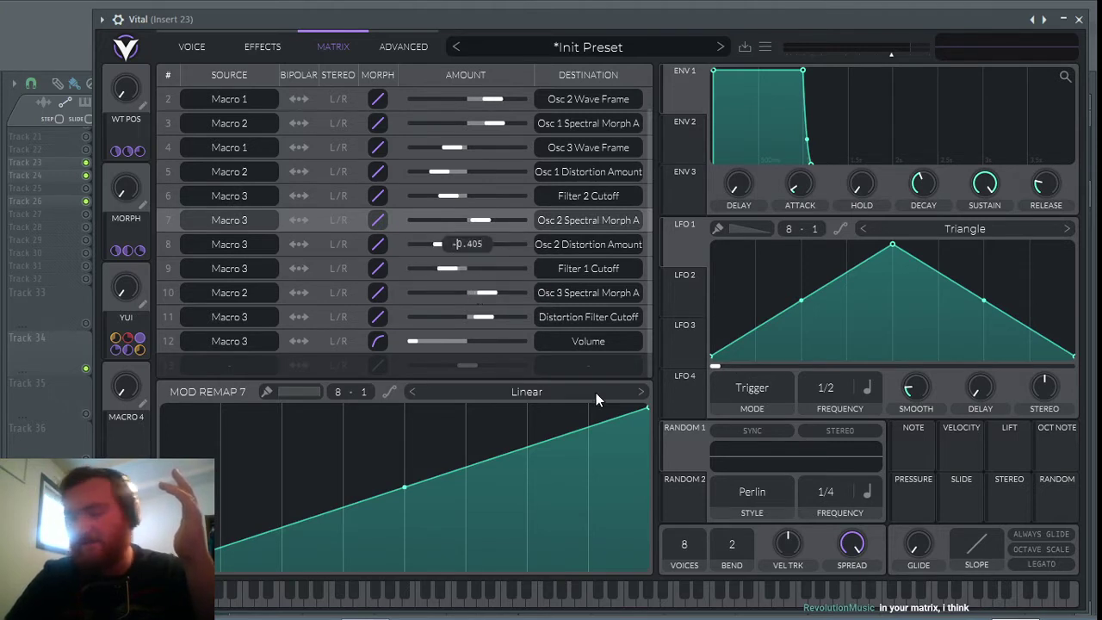
{"action": "key", "text": "BackSpace"}
{"action": "key", "text": "Return"}
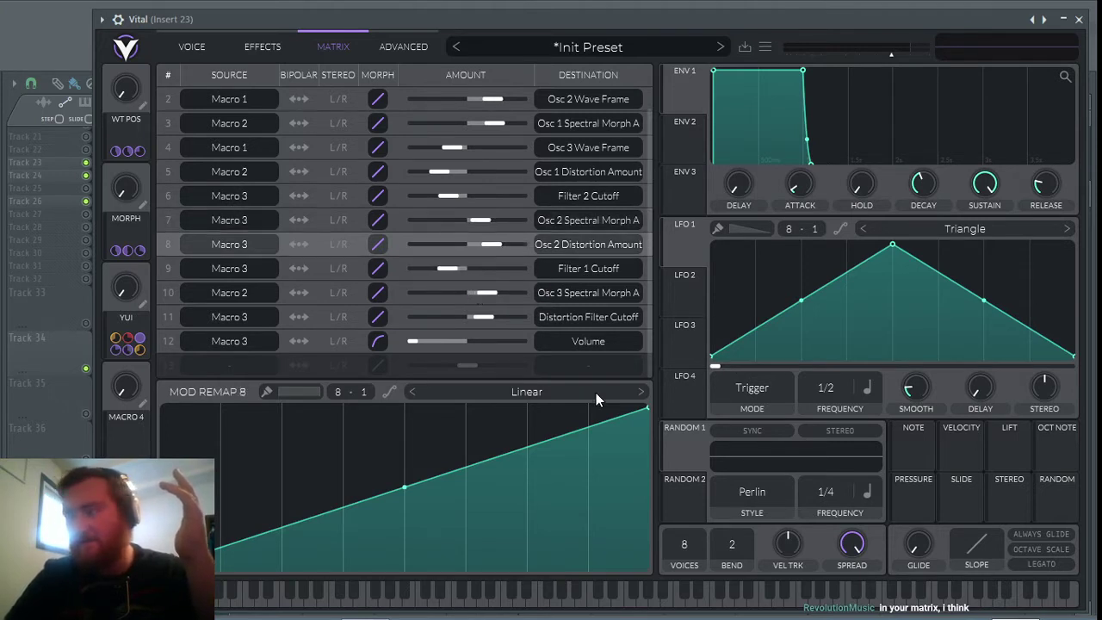
Step: Set the Macro 3 to Filter 1 Cutoff modulation to a positive amount of 42.8719
{"action": "right_click", "coordinate": [448, 270]}
{"action": "left_click", "coordinate": [476, 316]}
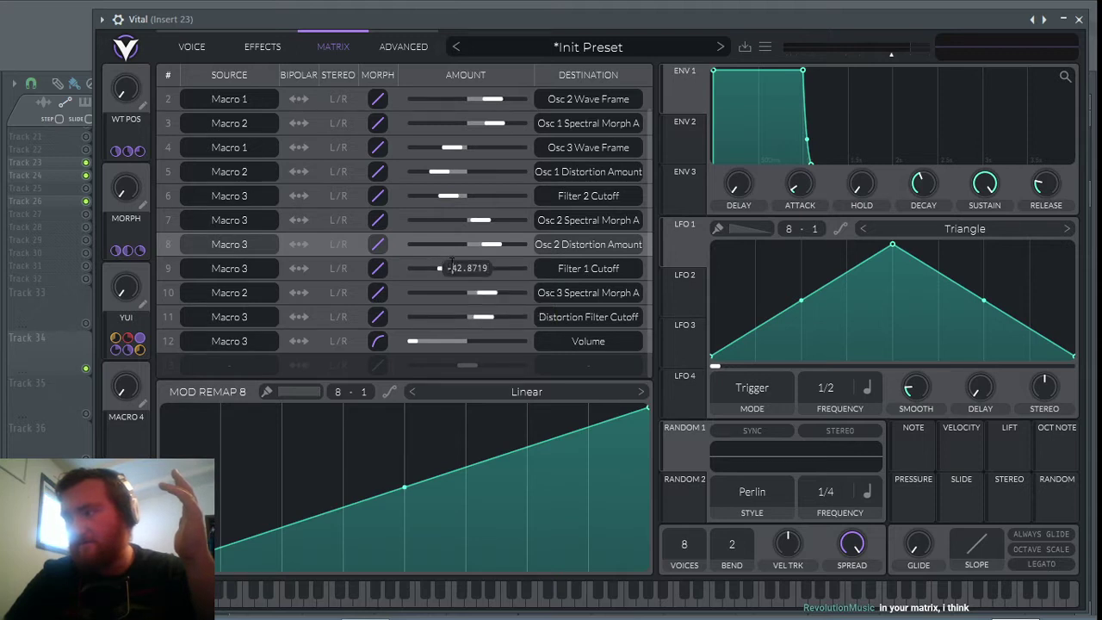
{"action": "key", "text": "BackSpace"}
{"action": "key", "text": "Return"}
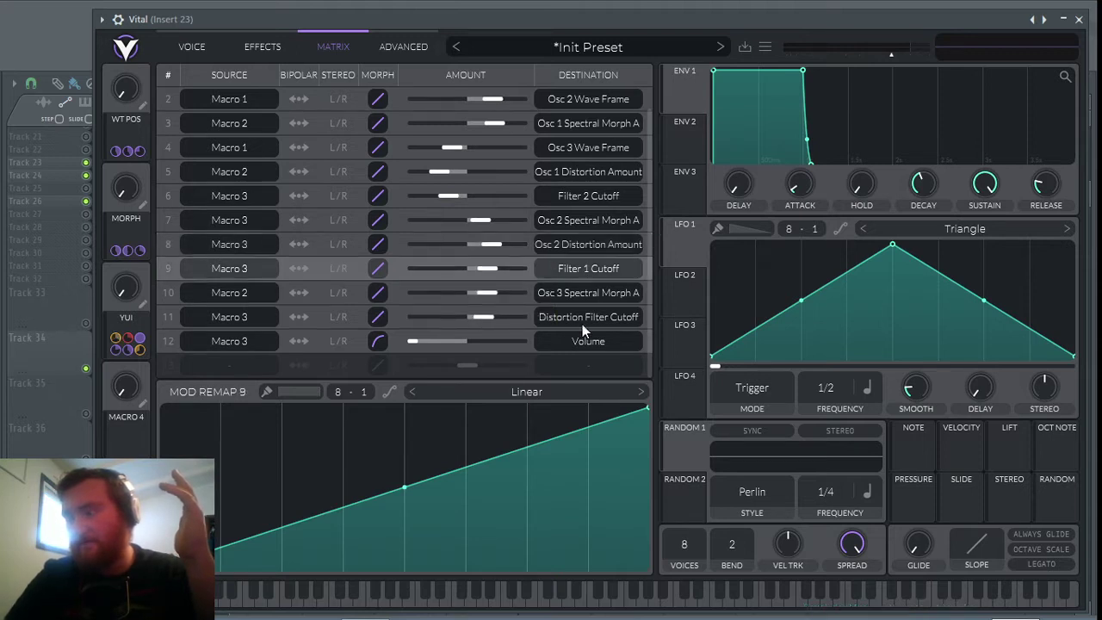
Step: Check the Macro 3 to Distortion Filter Cutoff amount and review the effects chain before returning to the modulation matrix
{"action": "right_click", "coordinate": [487, 318]}
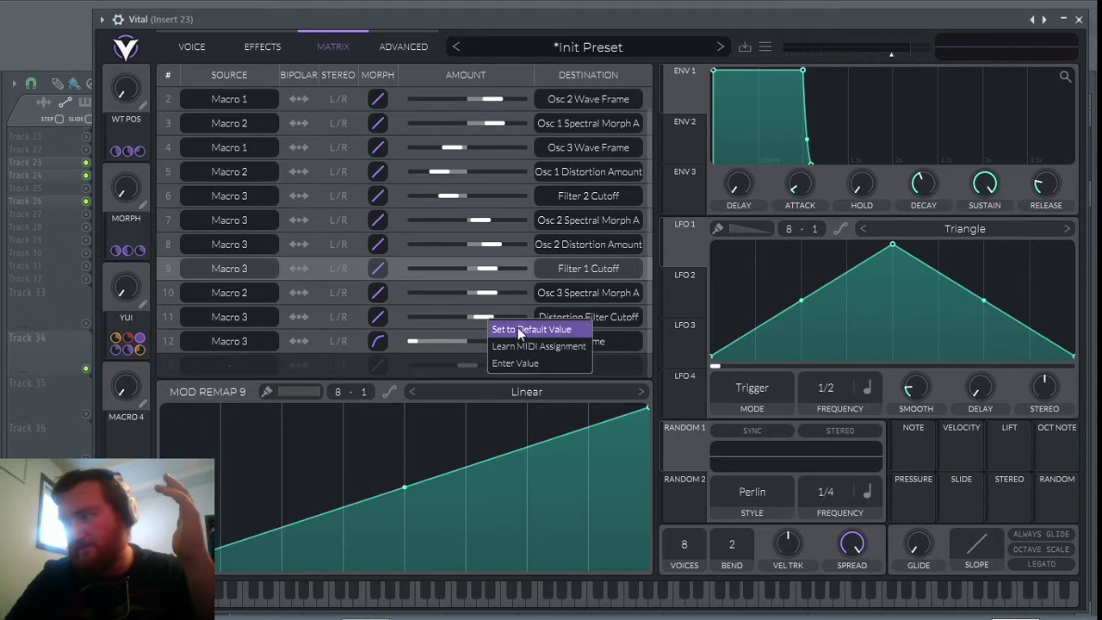
{"action": "left_click", "coordinate": [516, 363]}
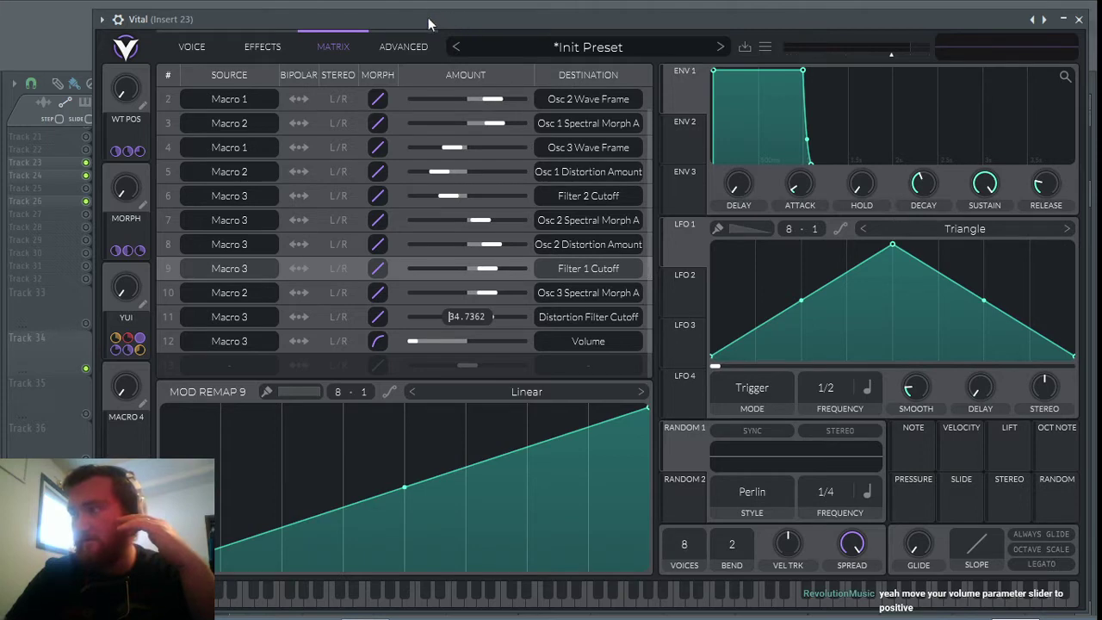
{"action": "key", "text": "Return"}
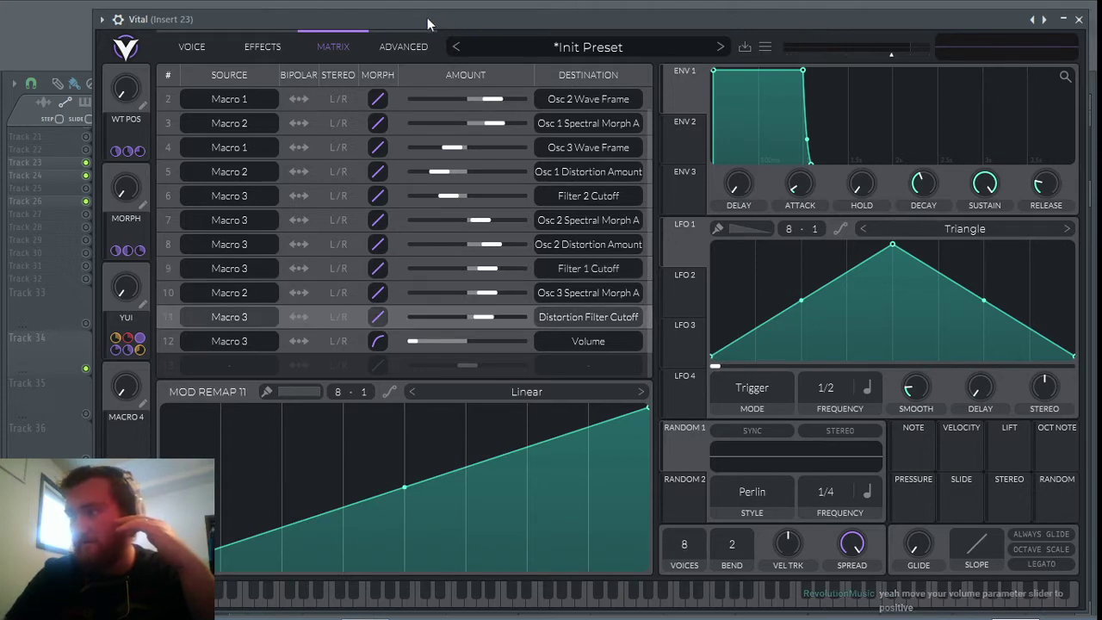
{"action": "left_click", "coordinate": [263, 47]}
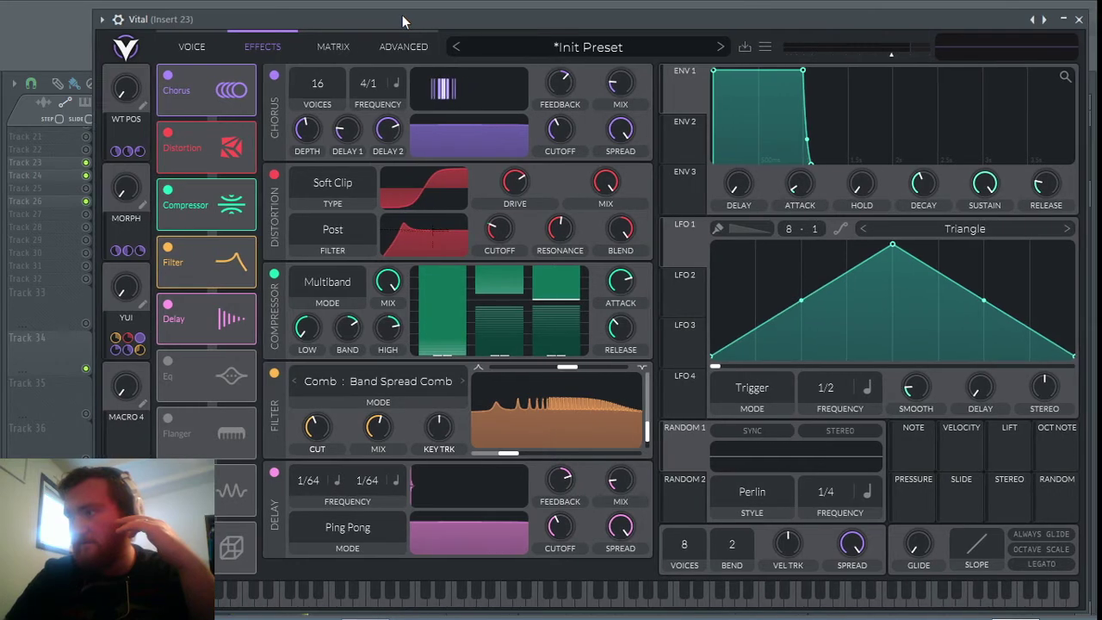
{"action": "left_click", "coordinate": [333, 47]}
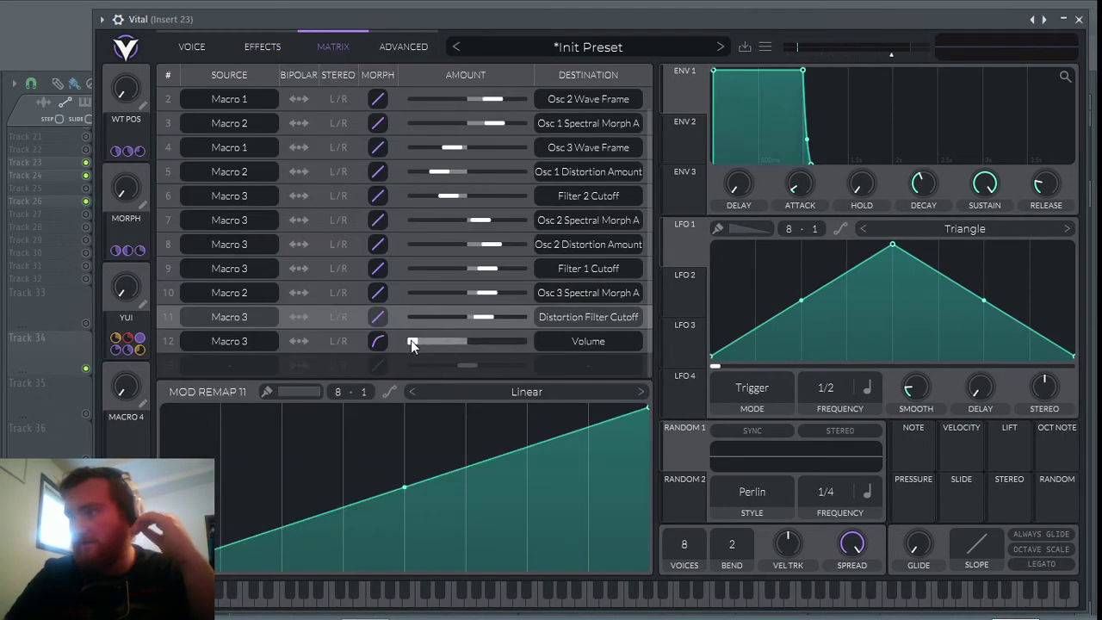
Step: Raise the Macro 3 to Volume modulation to its full positive amount, lower the base volume to minimum, and close Vital
{"action": "left_click_drag", "start_coordinate": [411, 340], "coordinate": [679, 337]}
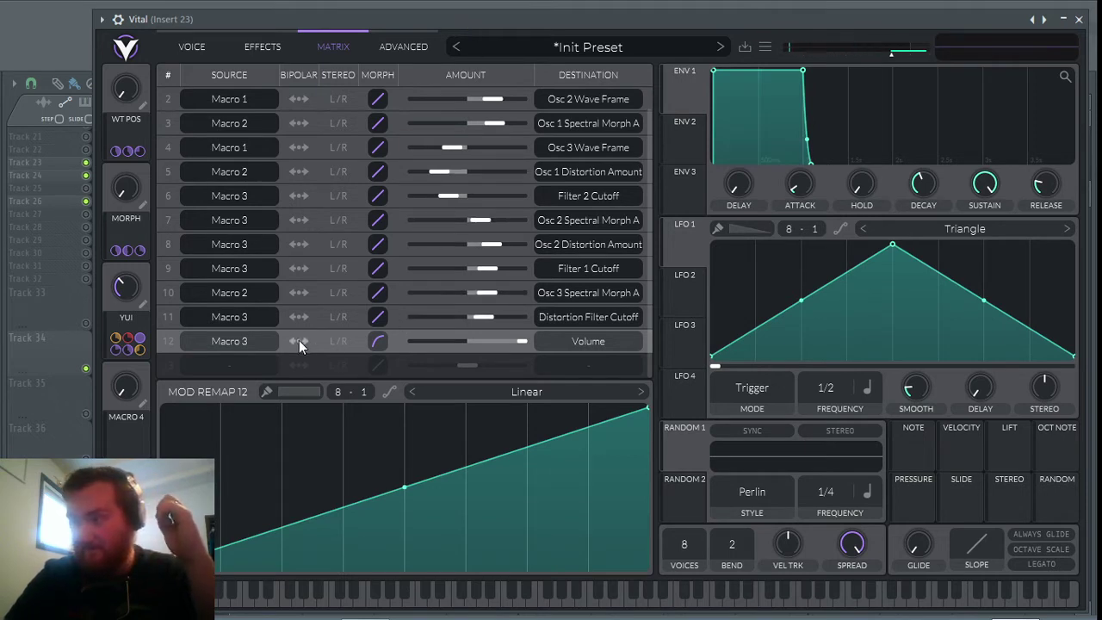
{"action": "left_click_drag", "start_coordinate": [374, 343], "coordinate": [374, 337]}
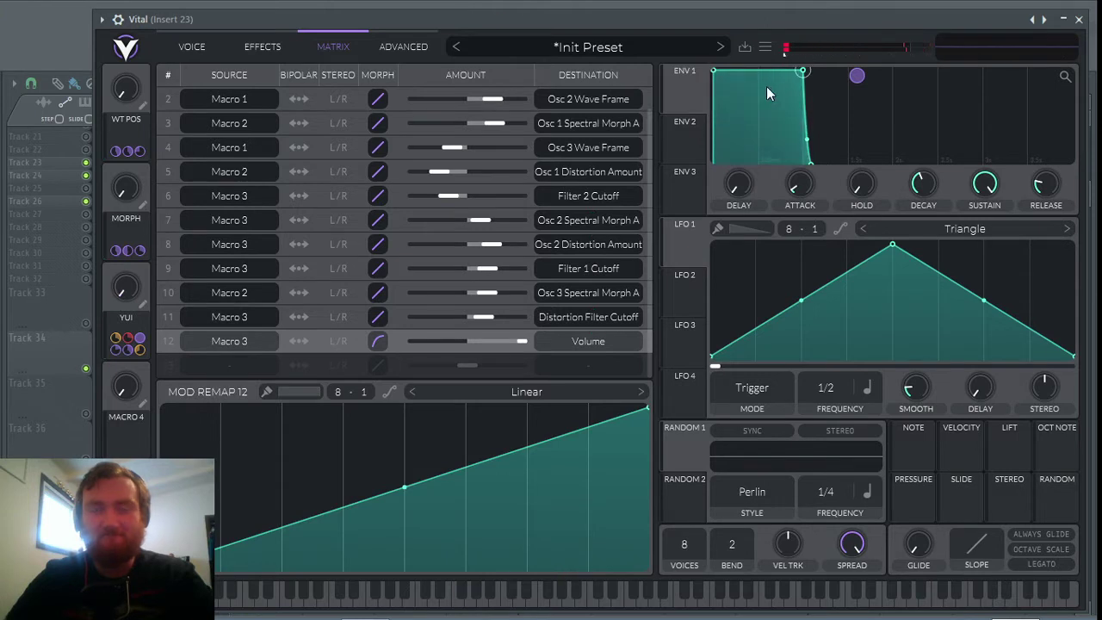
{"action": "left_click", "coordinate": [1079, 18]}
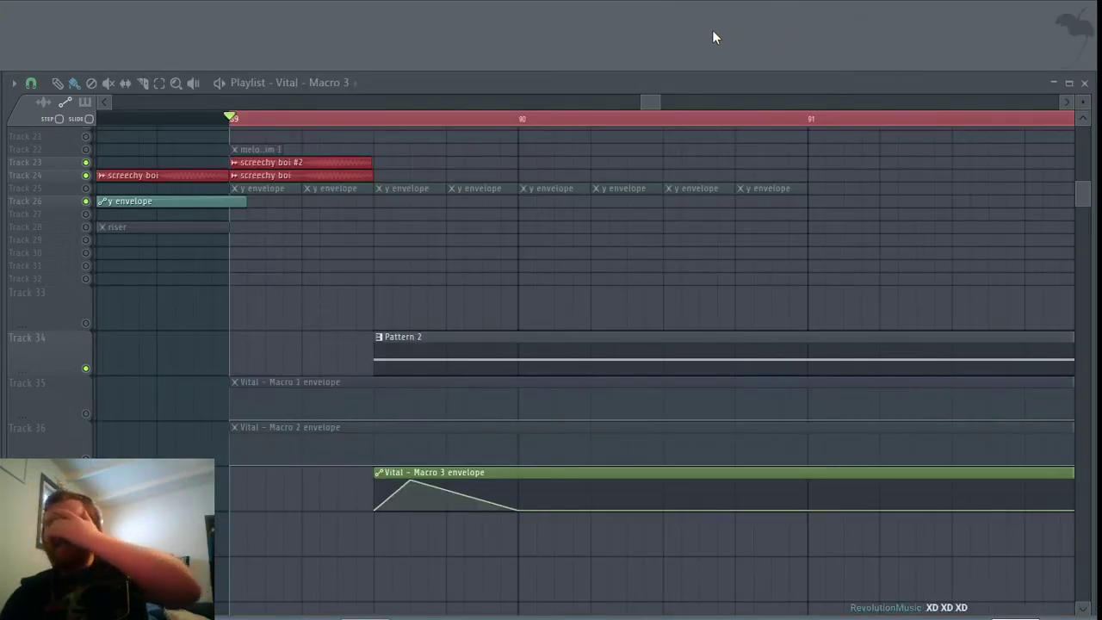
Step: Reshape the Macro 3 envelope's first peak into a rounded one-beat bump with curved rise and fall, starting halfway through bar 89
{"action": "mouse_move", "coordinate": [392, 508]}
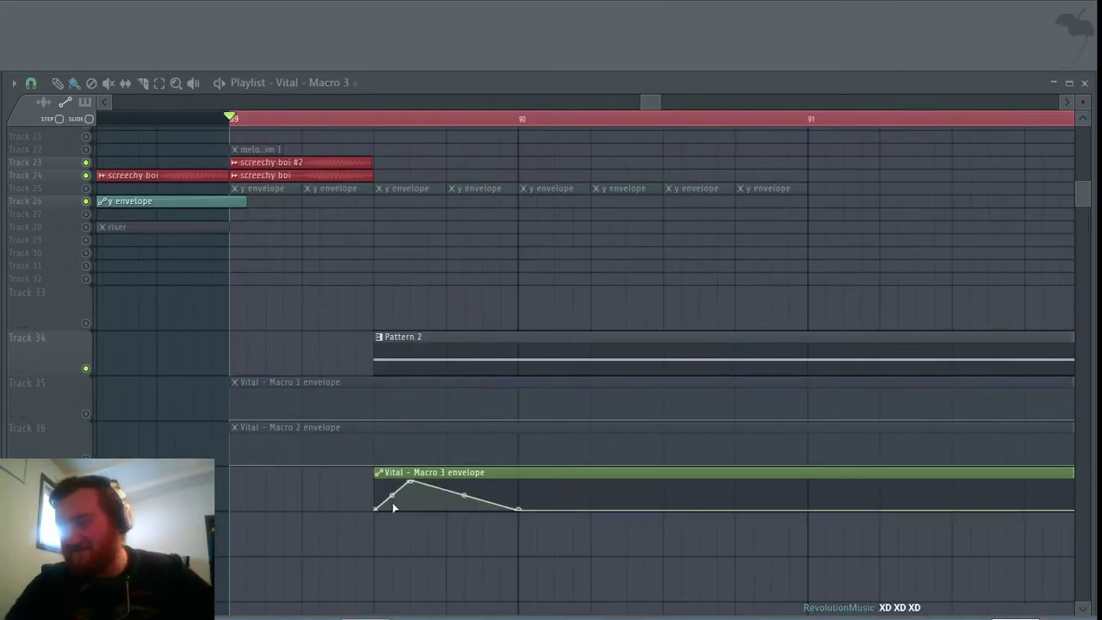
{"action": "left_click_drag", "start_coordinate": [392, 497], "coordinate": [397, 474]}
{"action": "left_click_drag", "start_coordinate": [519, 510], "coordinate": [448, 530]}
{"action": "left_click_drag", "start_coordinate": [420, 495], "coordinate": [421, 484]}
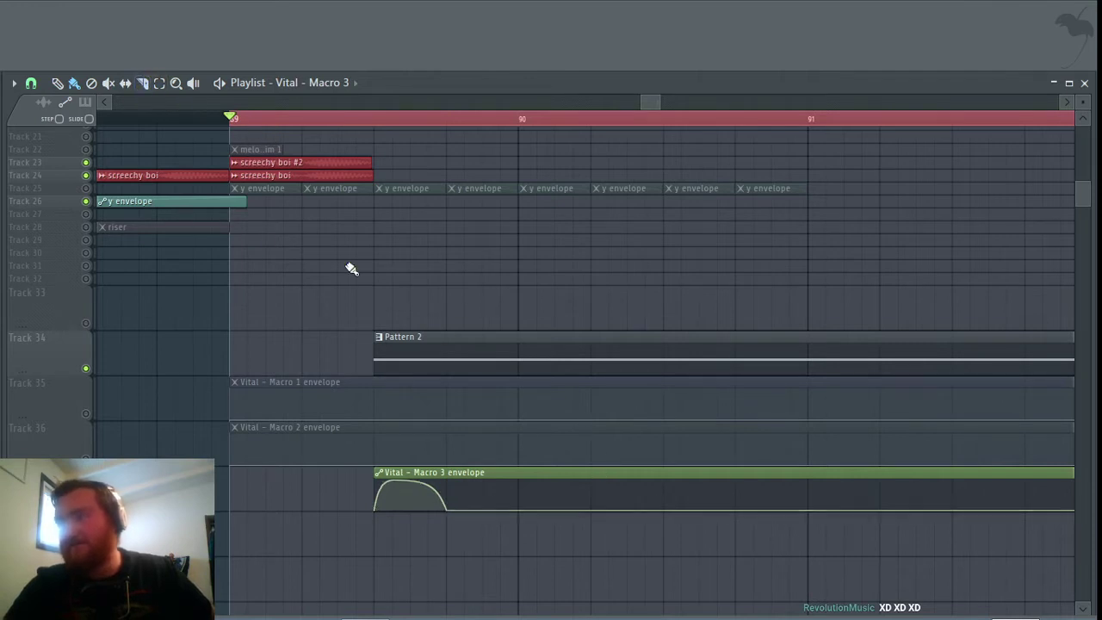
Step: Set the playlist snap to 1/2 step and add a second rounded bump, half a beat long, to the Macro 3 envelope
{"action": "left_click", "coordinate": [57, 83]}
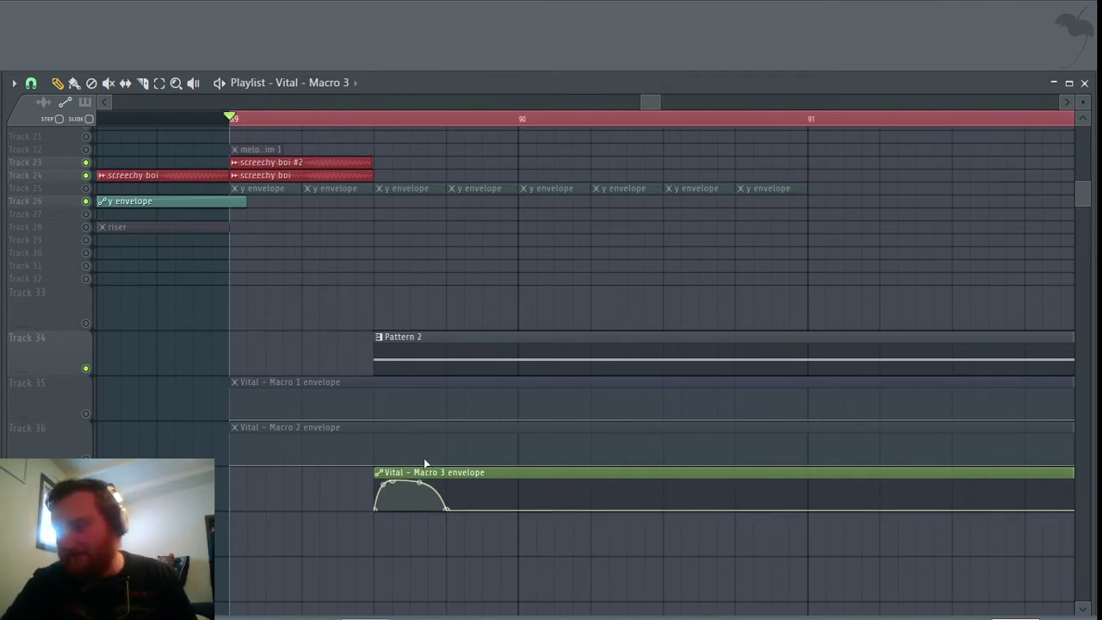
{"action": "left_click", "coordinate": [31, 83]}
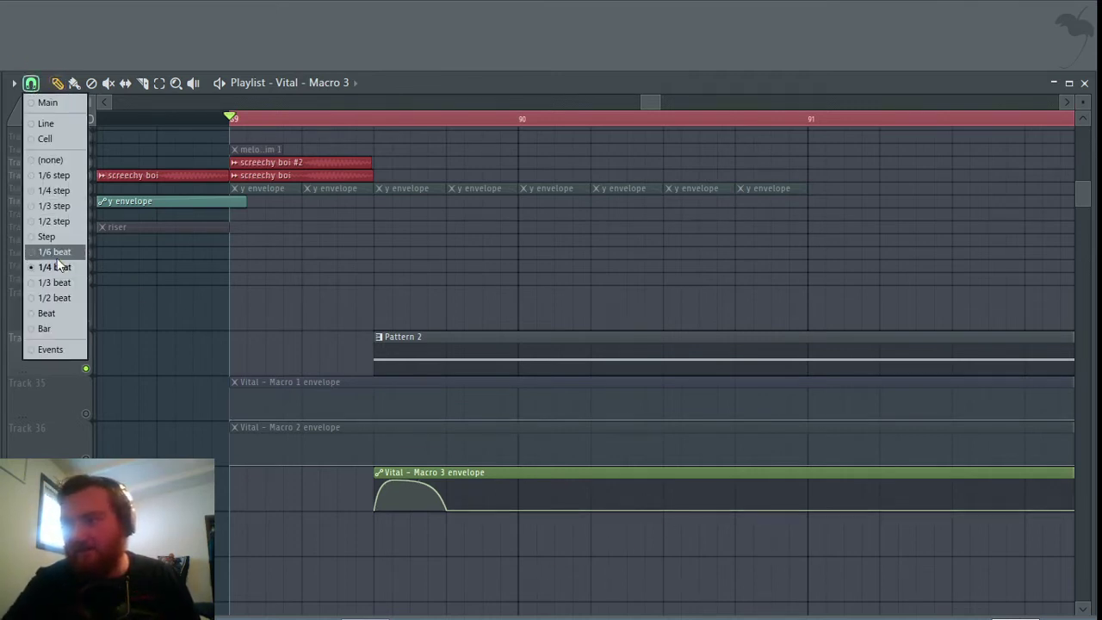
{"action": "left_click", "coordinate": [54, 223]}
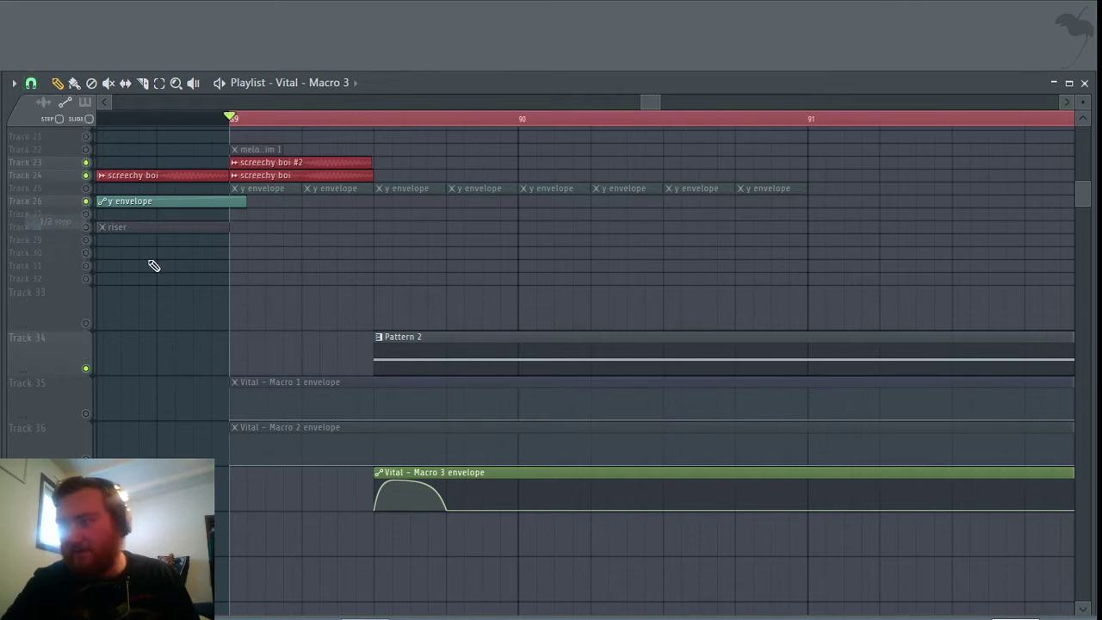
{"action": "left_click", "coordinate": [452, 483]}
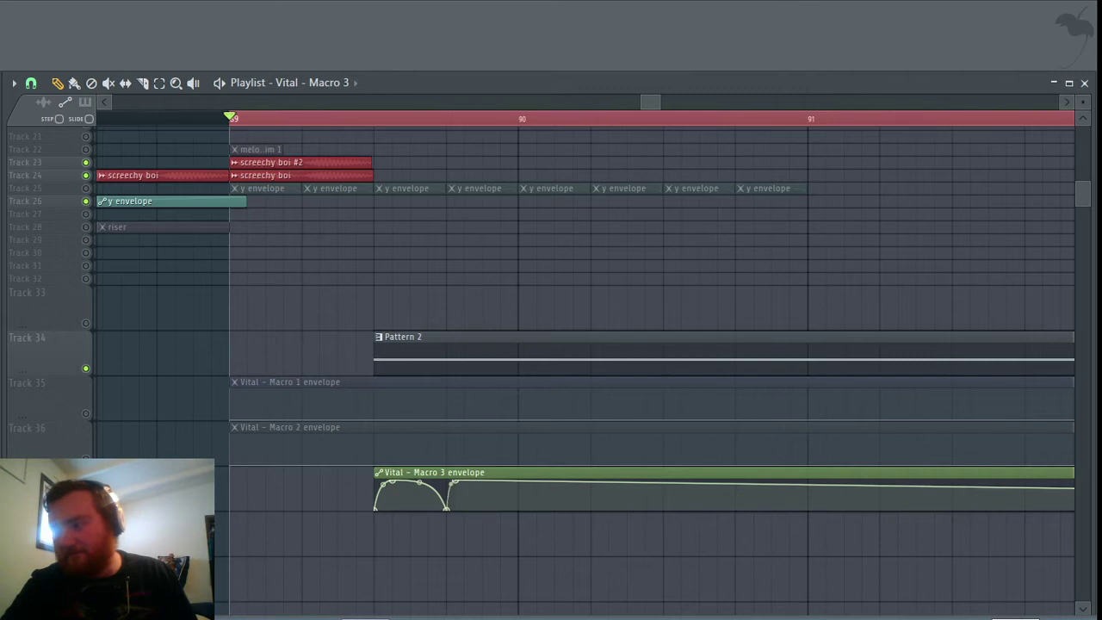
{"action": "left_click_drag", "start_coordinate": [485, 505], "coordinate": [489, 527]}
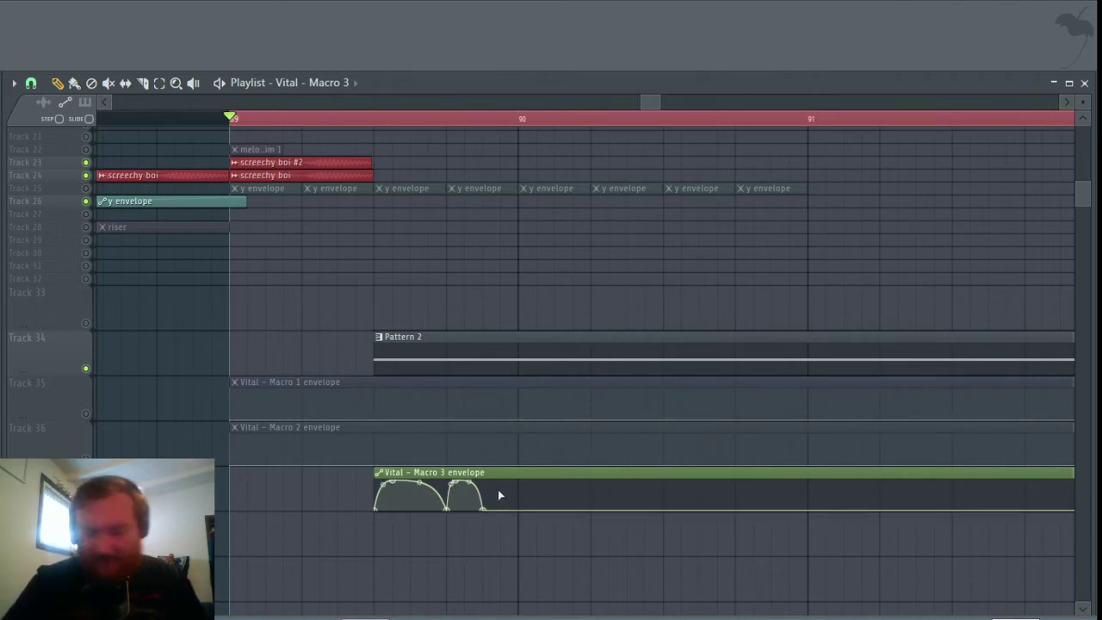
Step: Add a third short peak to the Macro 3 envelope, with a curved decay reaching zero at bar 90
{"action": "scroll", "coordinate": [544, 569], "scroll_direction": "up", "scroll_amount": 5}
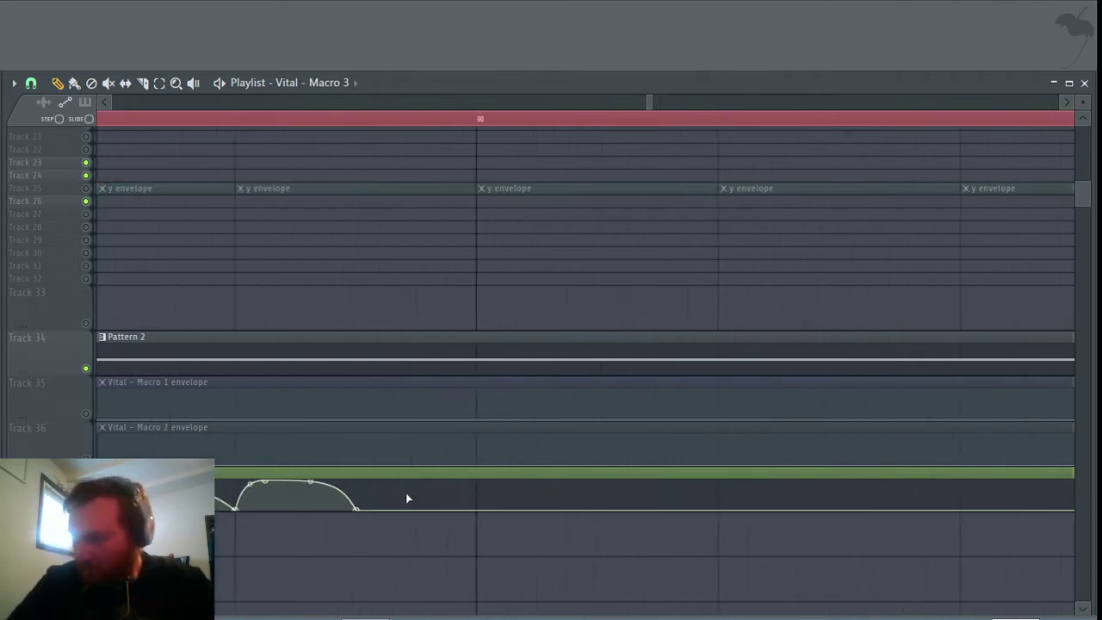
{"action": "left_click_drag", "start_coordinate": [387, 489], "coordinate": [375, 468]}
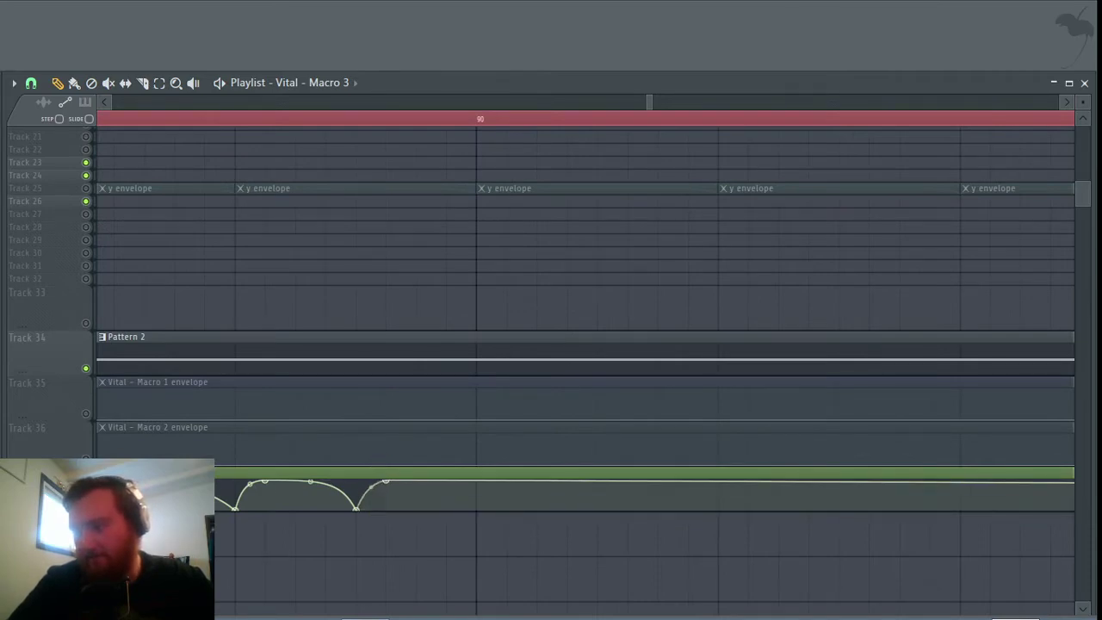
{"action": "left_click", "coordinate": [475, 509]}
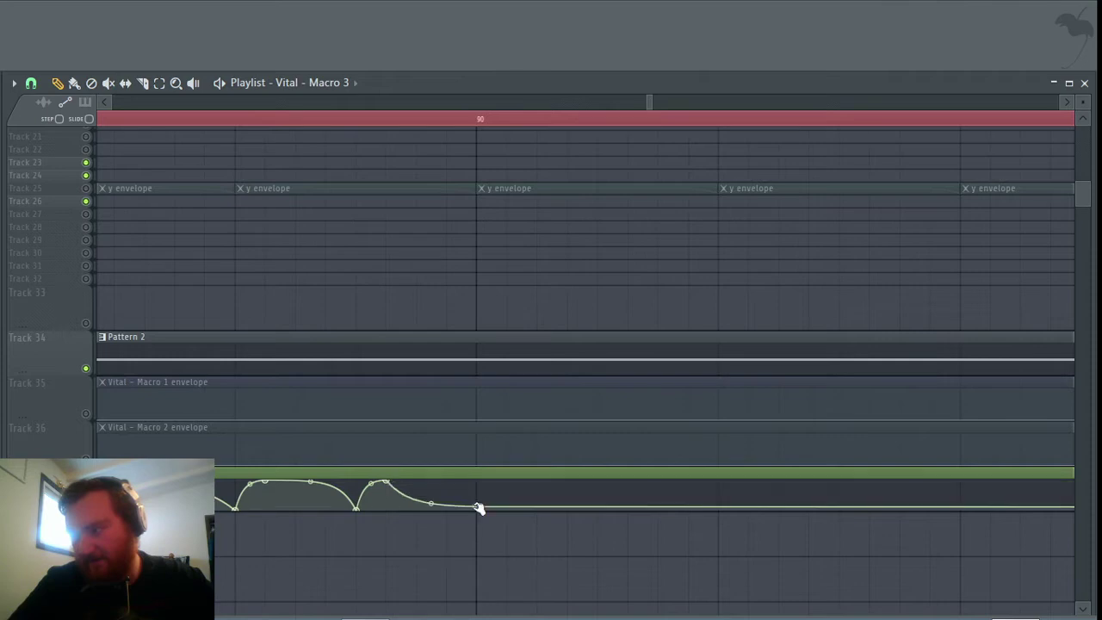
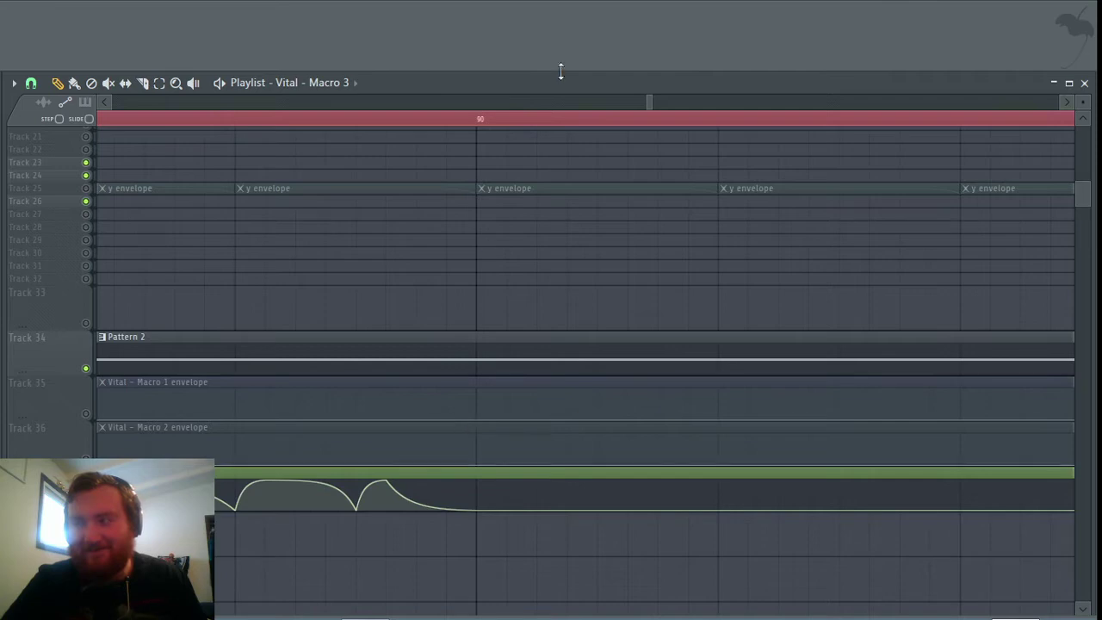
Step: Play the drop from bar 89 to hear the three-bump Macro 3 envelope
{"action": "scroll", "coordinate": [654, 121], "scroll_direction": "down", "scroll_amount": 4}
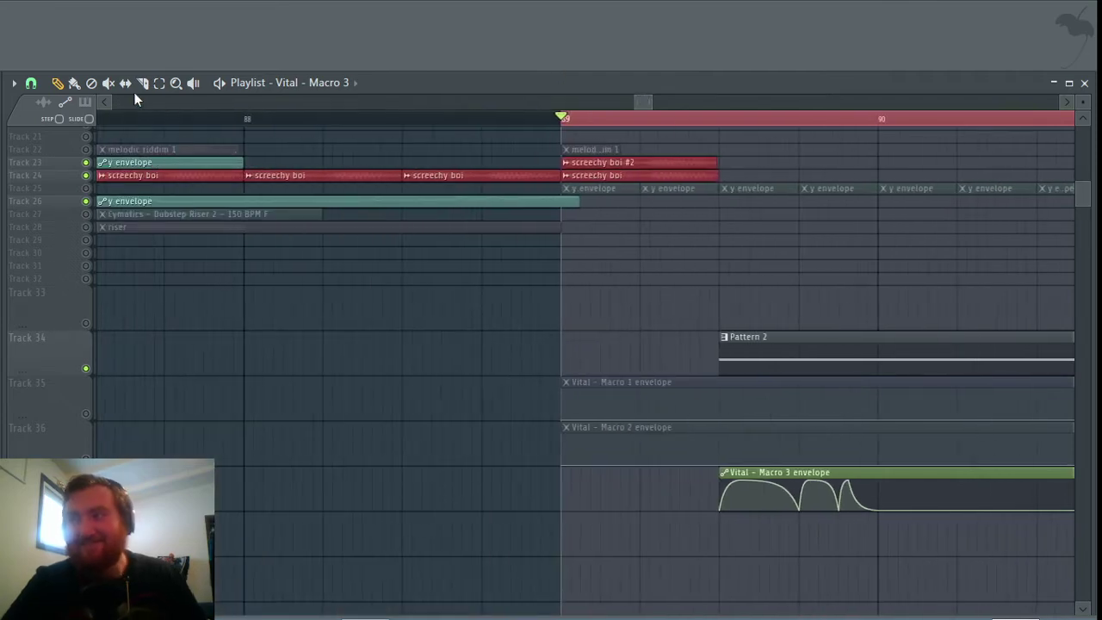
{"action": "key", "text": "space"}
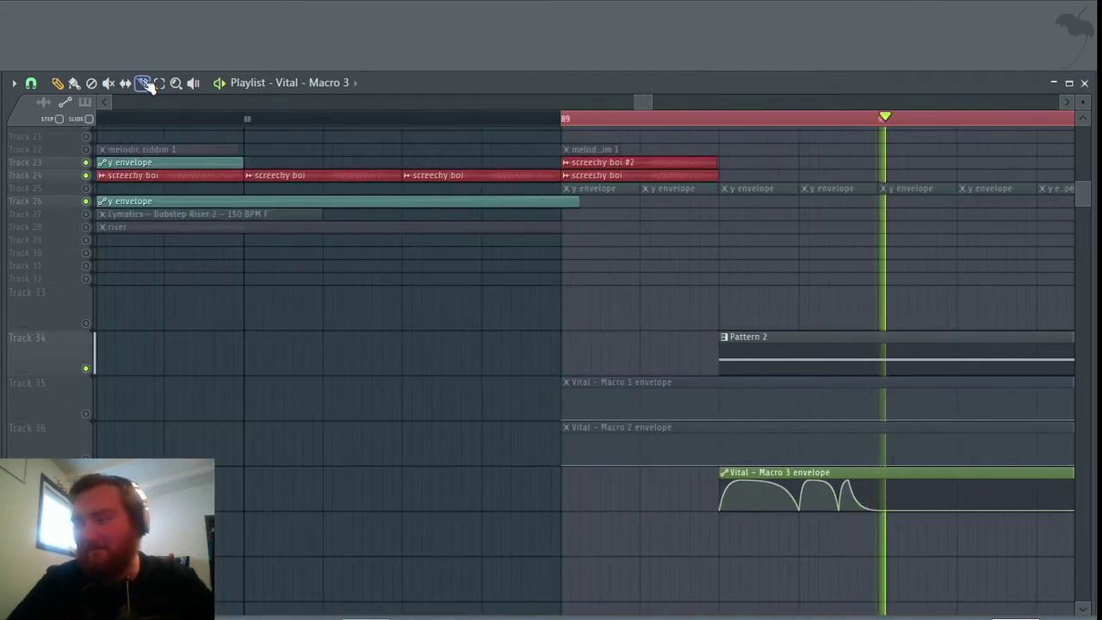
{"action": "key", "text": "space"}
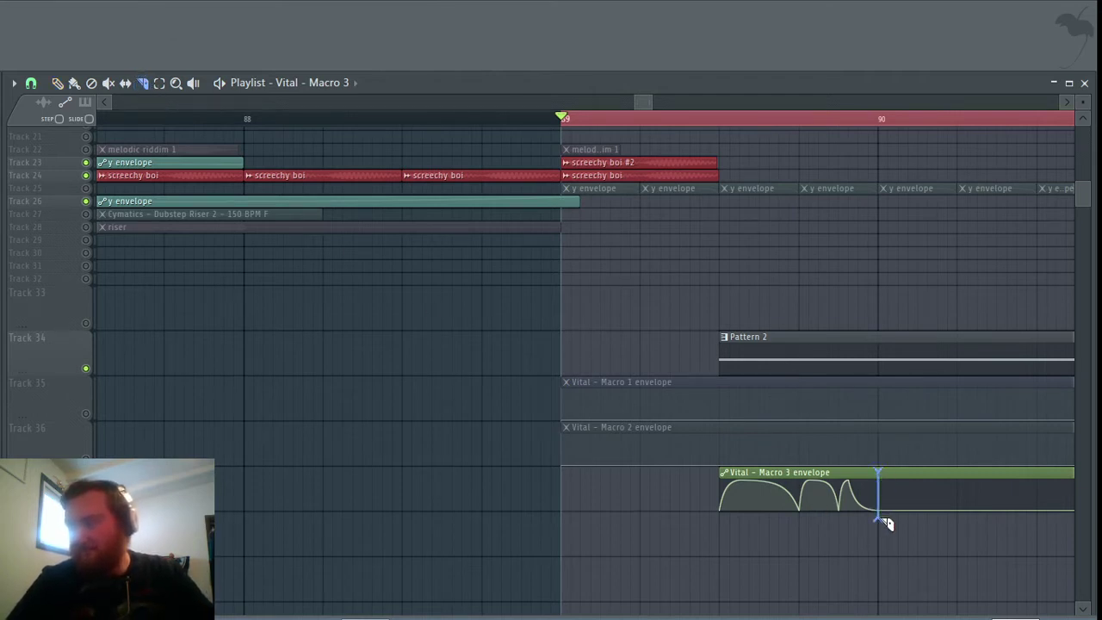
Step: Trim the Macro 3 envelope clip at bar 90 and place two copies end to end up to bar 91
{"action": "left_click_drag", "start_coordinate": [886, 522], "coordinate": [885, 523]}
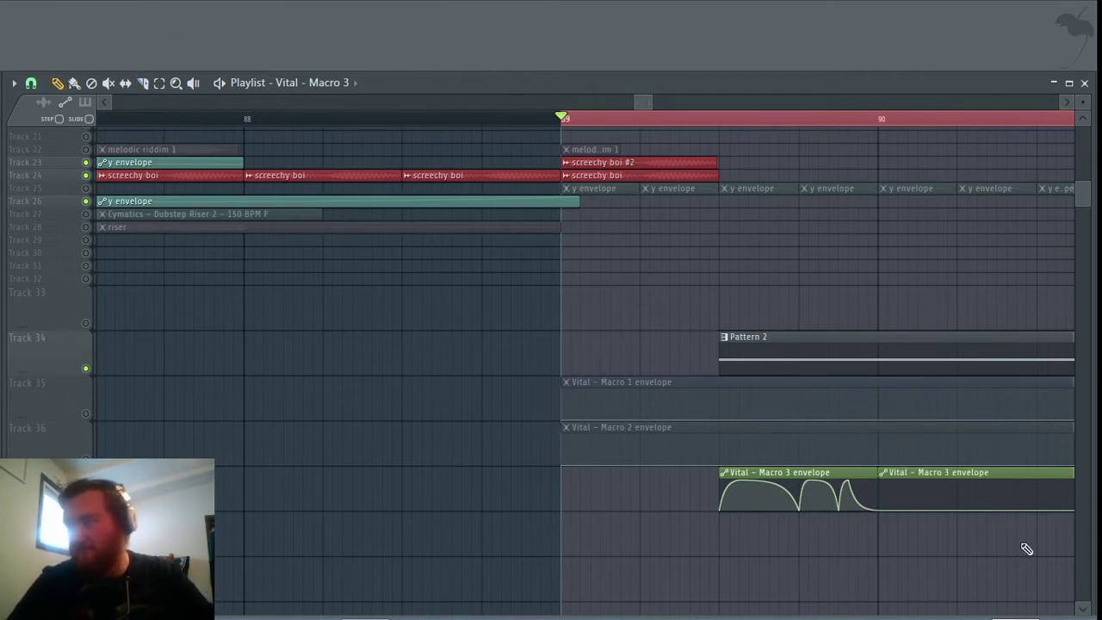
{"action": "right_click", "coordinate": [990, 506]}
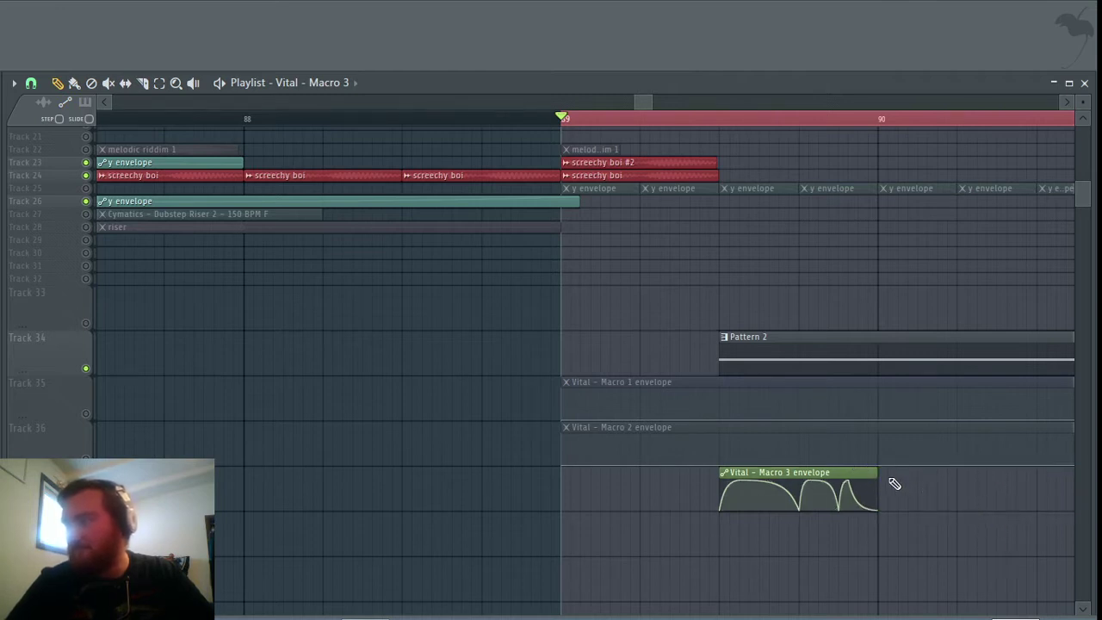
{"action": "left_click", "coordinate": [895, 484]}
{"action": "scroll", "coordinate": [964, 586], "scroll_direction": "right", "scroll_amount": 3}
{"action": "left_click", "coordinate": [856, 482]}
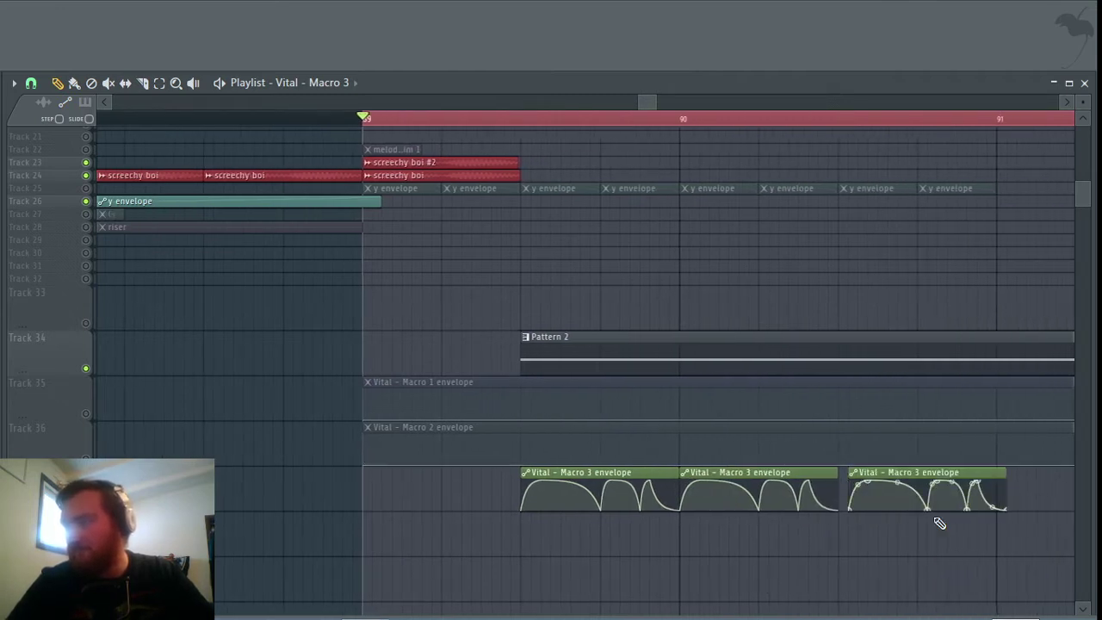
Step: Play the section from bar 89 to hear the repeated Macro 3 envelope clips over Pattern 2
{"action": "key", "text": "space"}
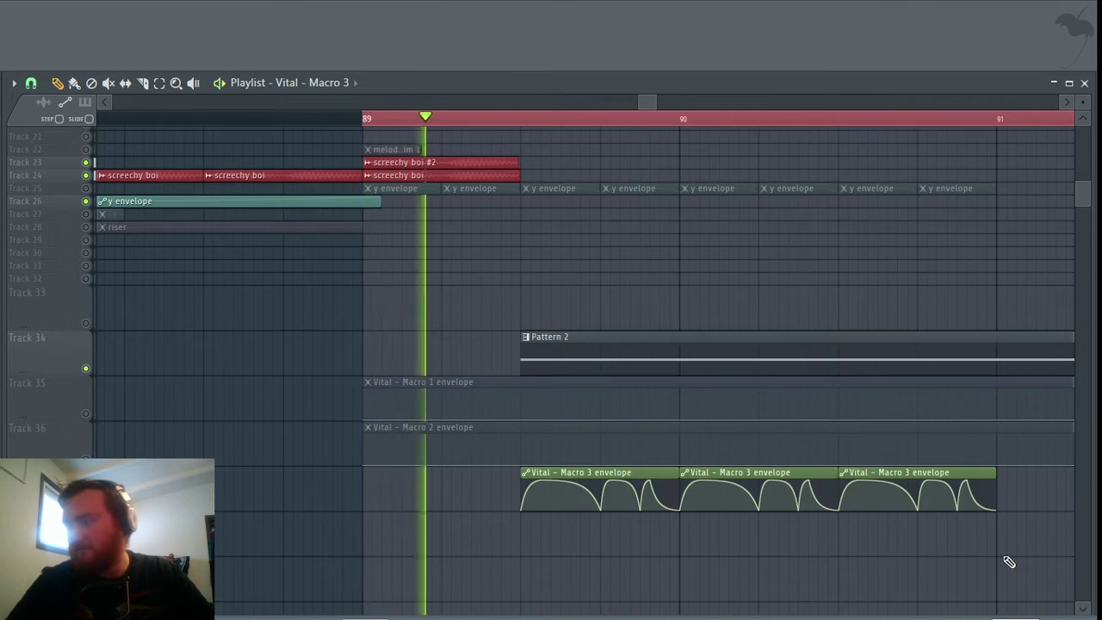
{"action": "scroll", "coordinate": [1007, 561], "scroll_direction": "right", "scroll_amount": 3}
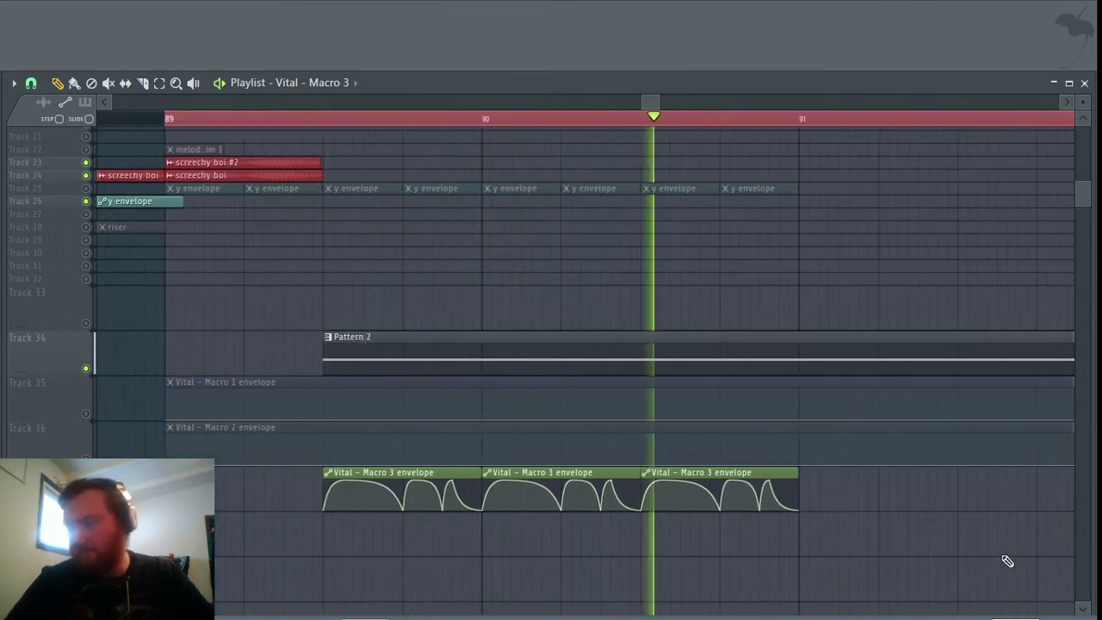
{"action": "key", "text": "space"}
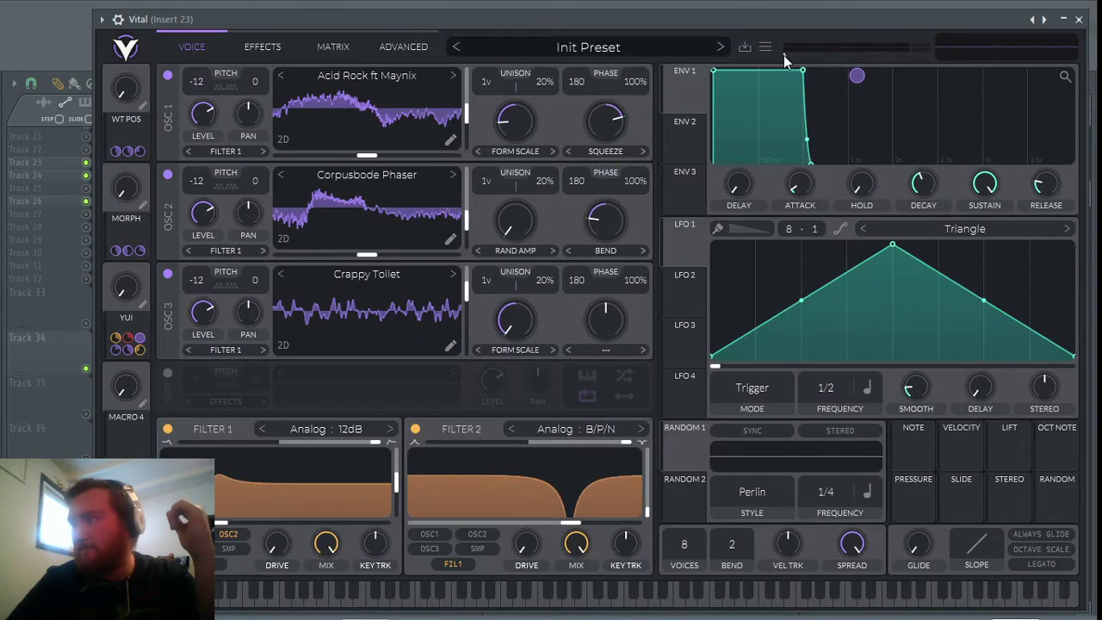
Step: Lower Vital's output volume and slightly reduce the Macro 3 modulation amount on Volume in the modulation matrix
{"action": "left_click_drag", "start_coordinate": [784, 55], "coordinate": [787, 55]}
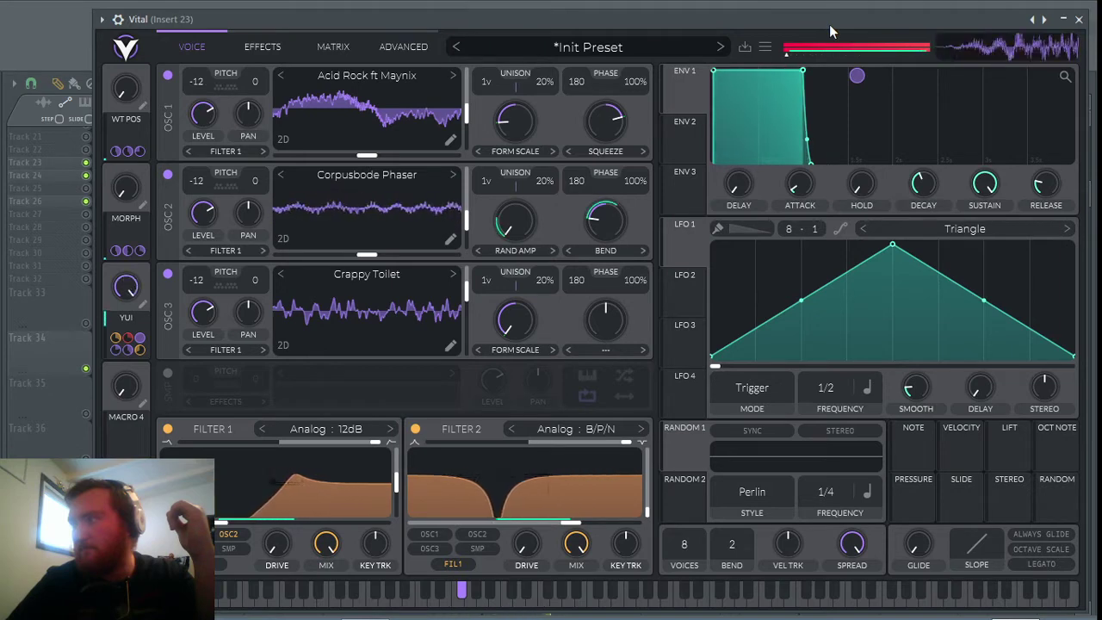
{"action": "mouse_move", "coordinate": [789, 57]}
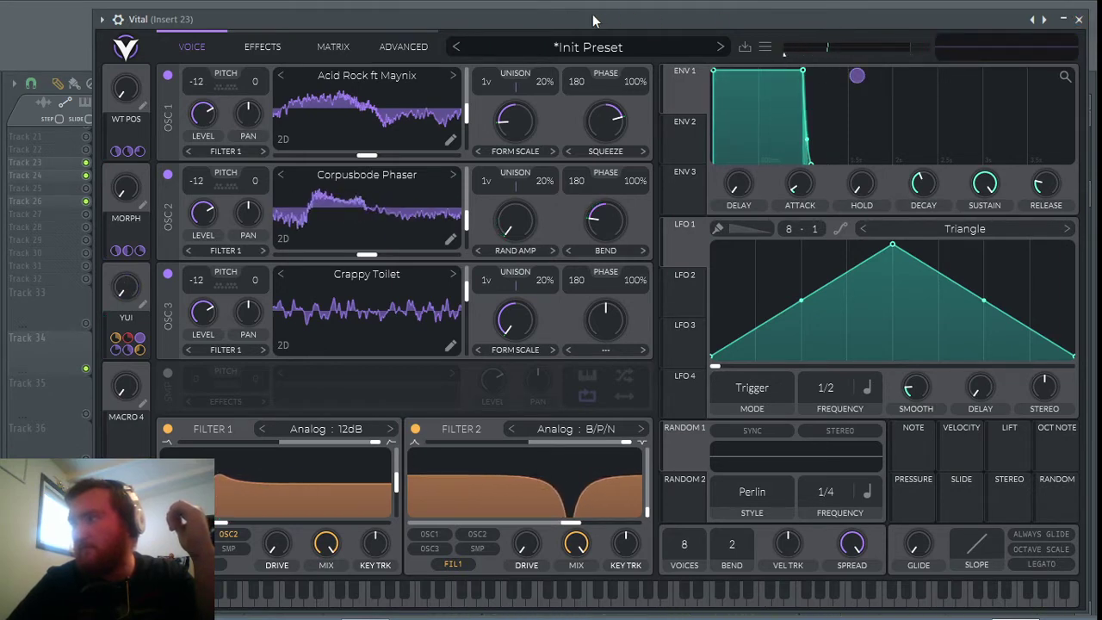
{"action": "left_click", "coordinate": [250, 45]}
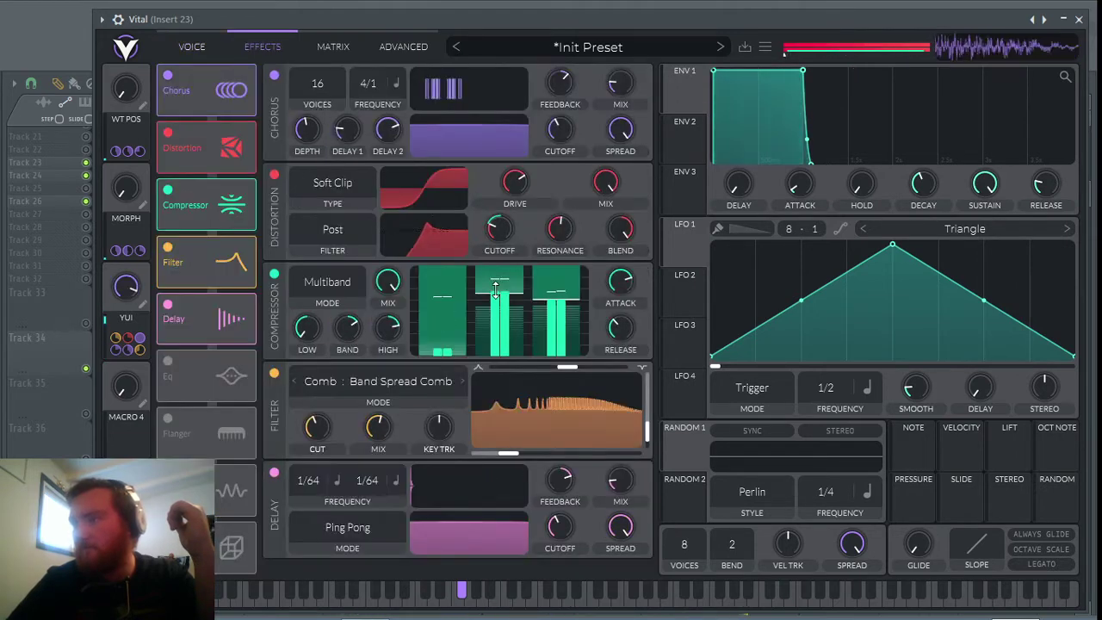
{"action": "left_click", "coordinate": [335, 46]}
{"action": "left_click_drag", "start_coordinate": [517, 368], "coordinate": [507, 366]}
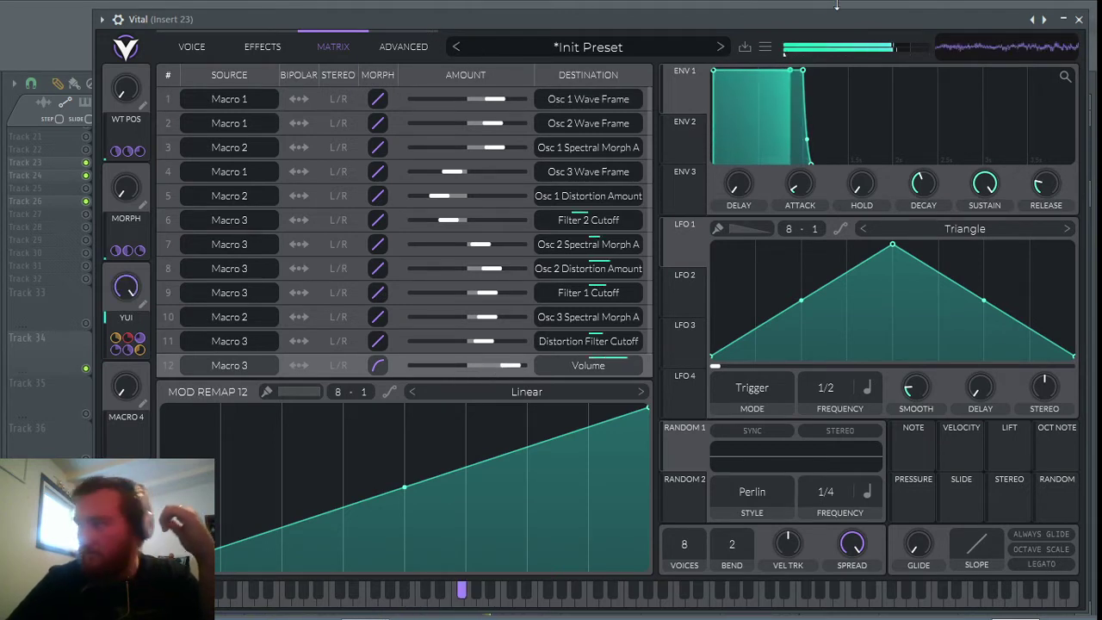
{"action": "left_click", "coordinate": [1082, 20]}
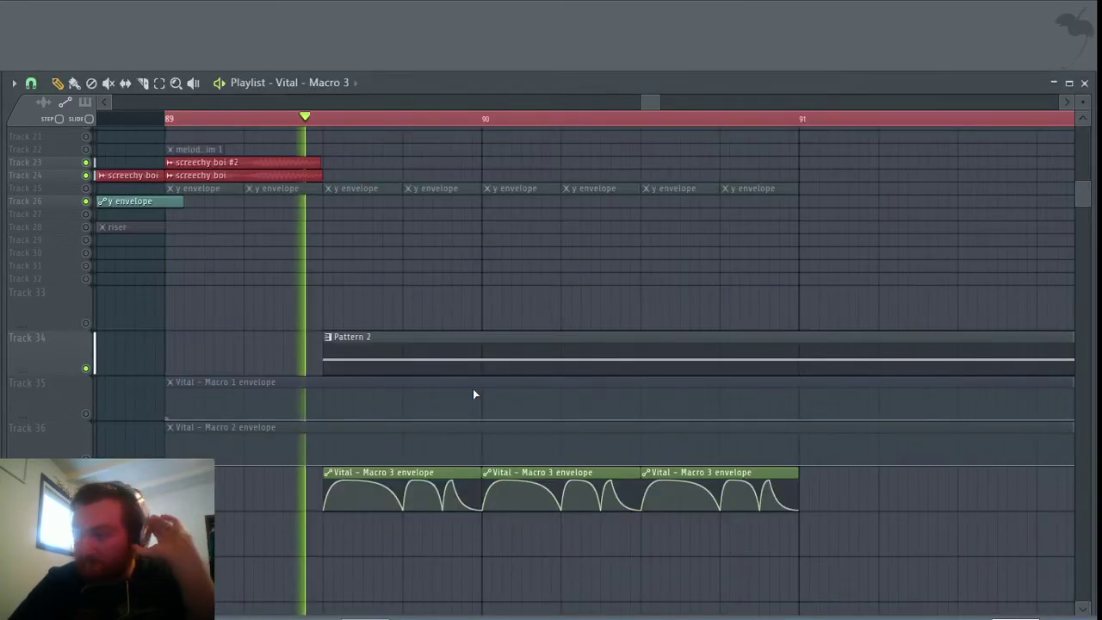
Step: Try a steeper decay curve after the third peak of the Macro 3 envelope and play the section
{"action": "mouse_move", "coordinate": [480, 504]}
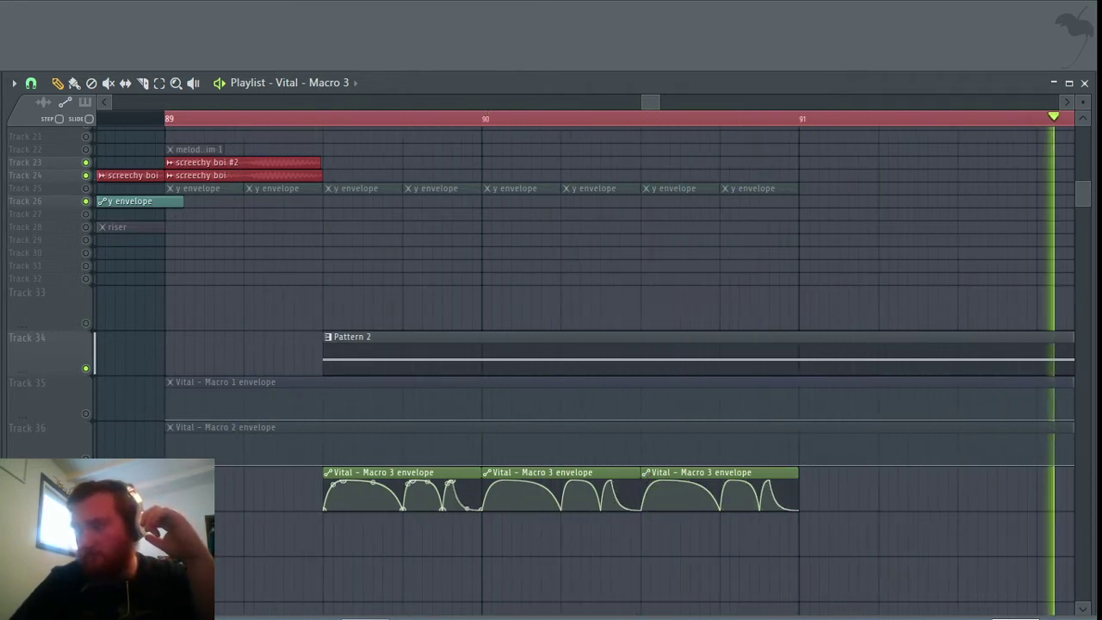
{"action": "left_click_drag", "start_coordinate": [466, 498], "coordinate": [466, 510]}
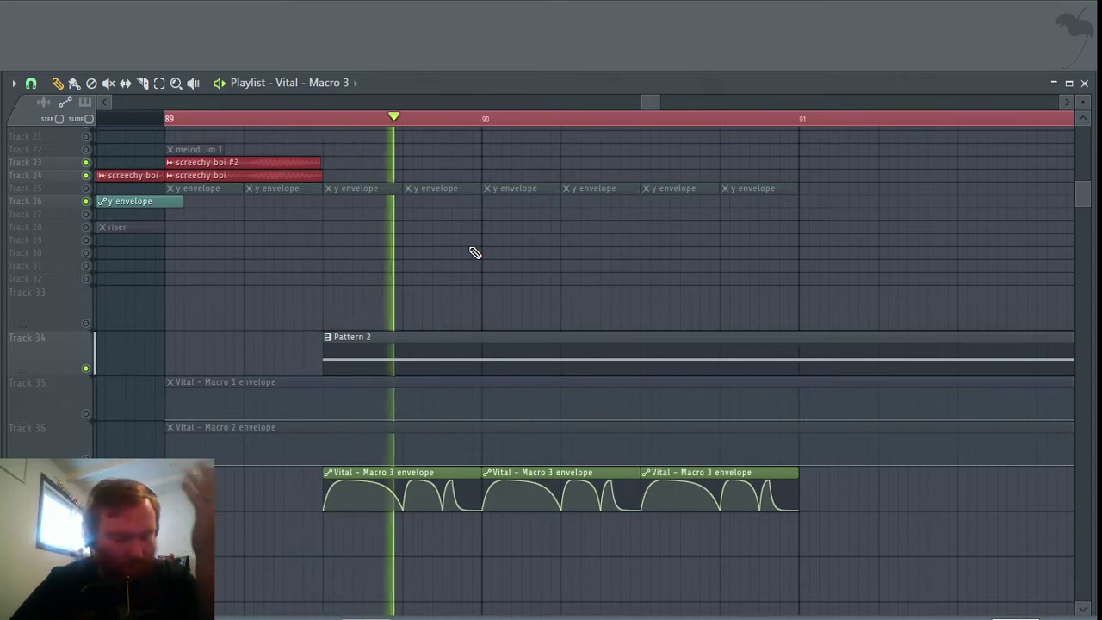
{"action": "mouse_move", "coordinate": [457, 484]}
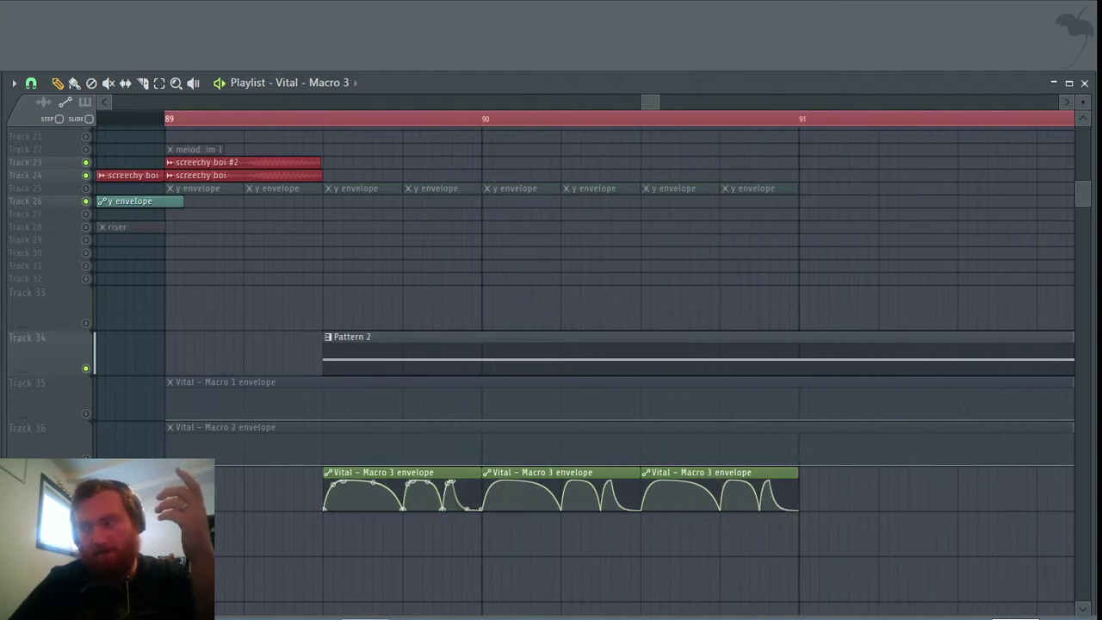
{"action": "key", "text": "space"}
{"action": "key", "text": "space"}
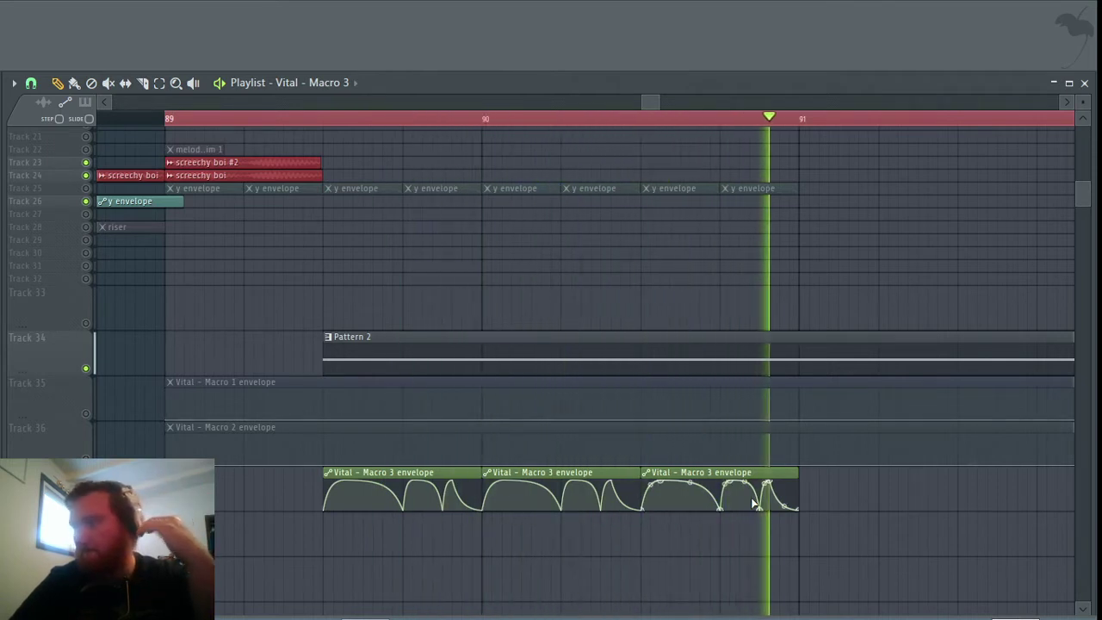
Step: Trim the third Macro 3 envelope clip to its first bump, add an equal copy ending at bar 91, and play the section
{"action": "key", "text": "space"}
{"action": "mouse_move", "coordinate": [791, 492]}
{"action": "left_click_drag", "start_coordinate": [794, 475], "coordinate": [721, 479]}
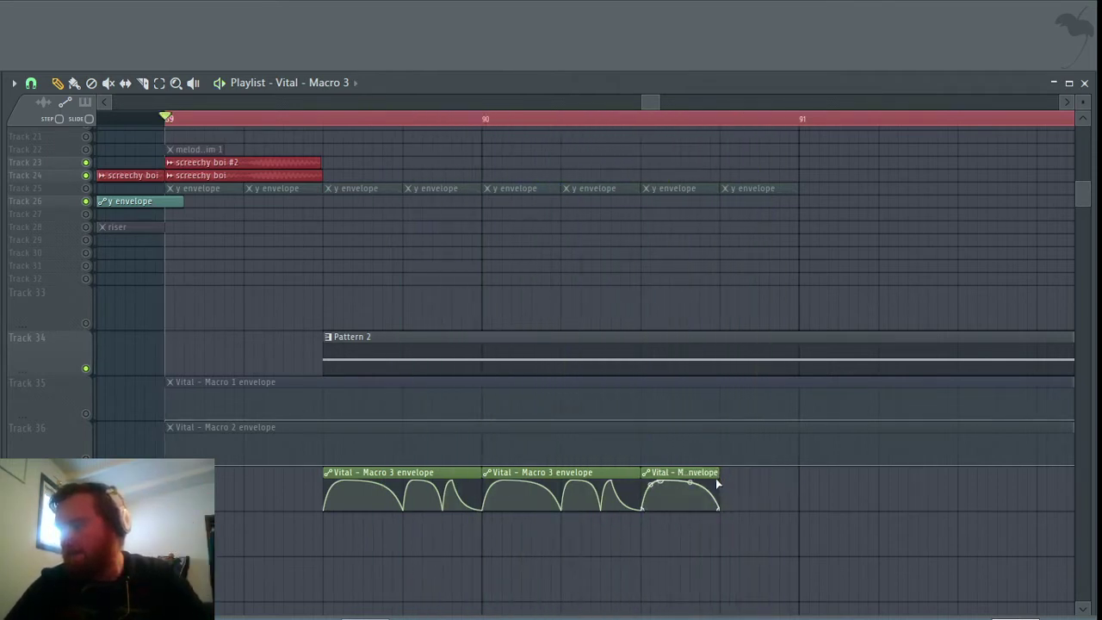
{"action": "left_click", "coordinate": [724, 479]}
{"action": "scroll", "coordinate": [820, 503], "scroll_direction": "right", "scroll_amount": 2}
{"action": "key", "text": "space"}
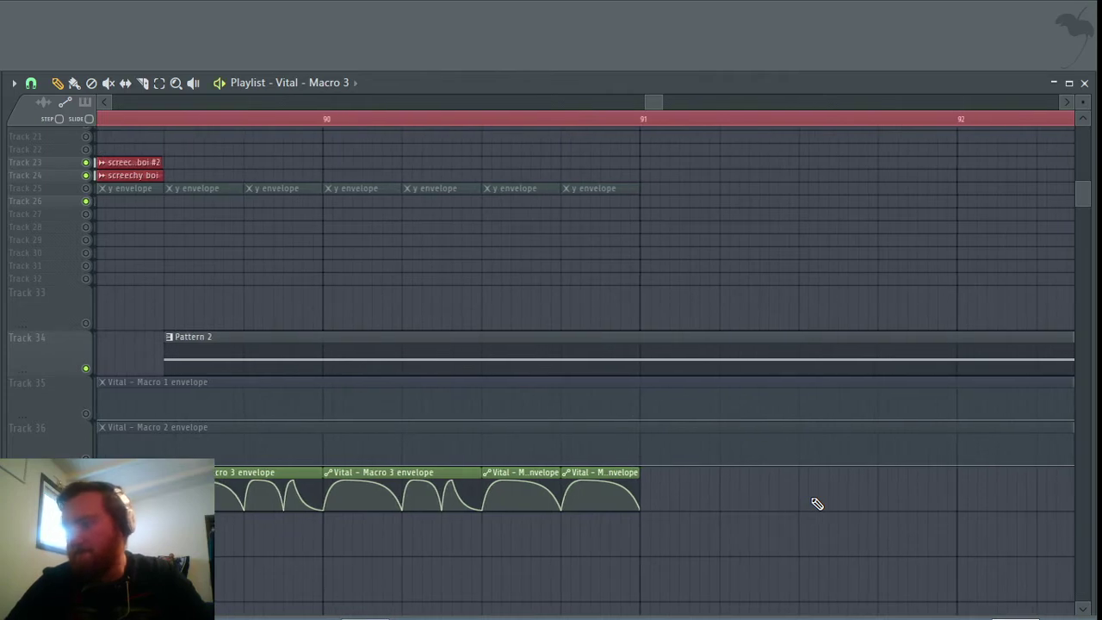
{"action": "scroll", "coordinate": [817, 504], "scroll_direction": "right", "scroll_amount": 2}
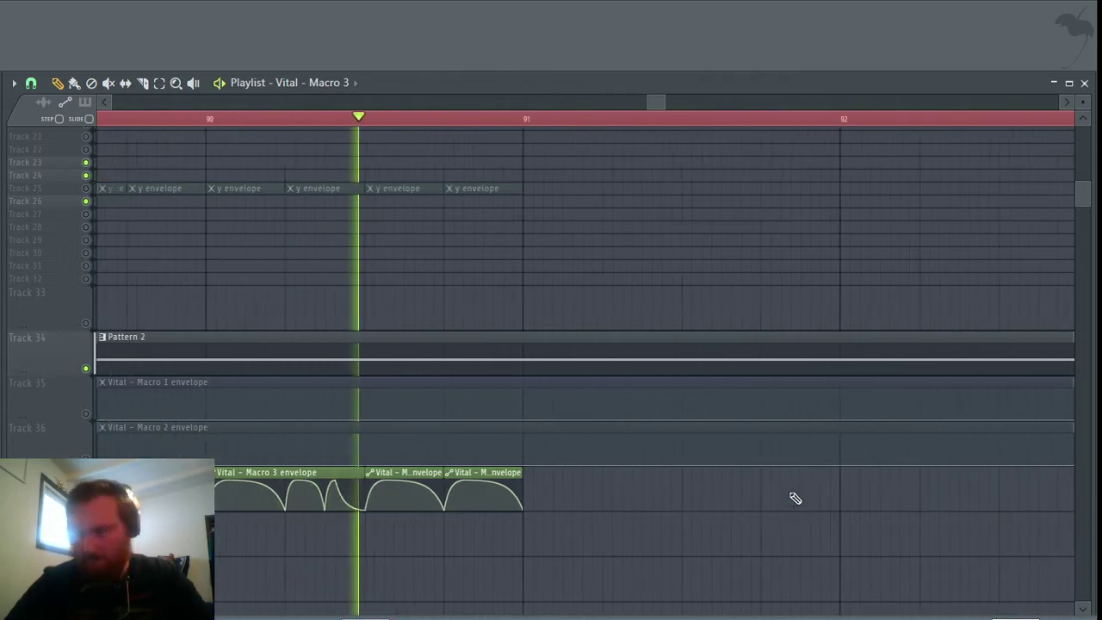
{"action": "key", "text": "space"}
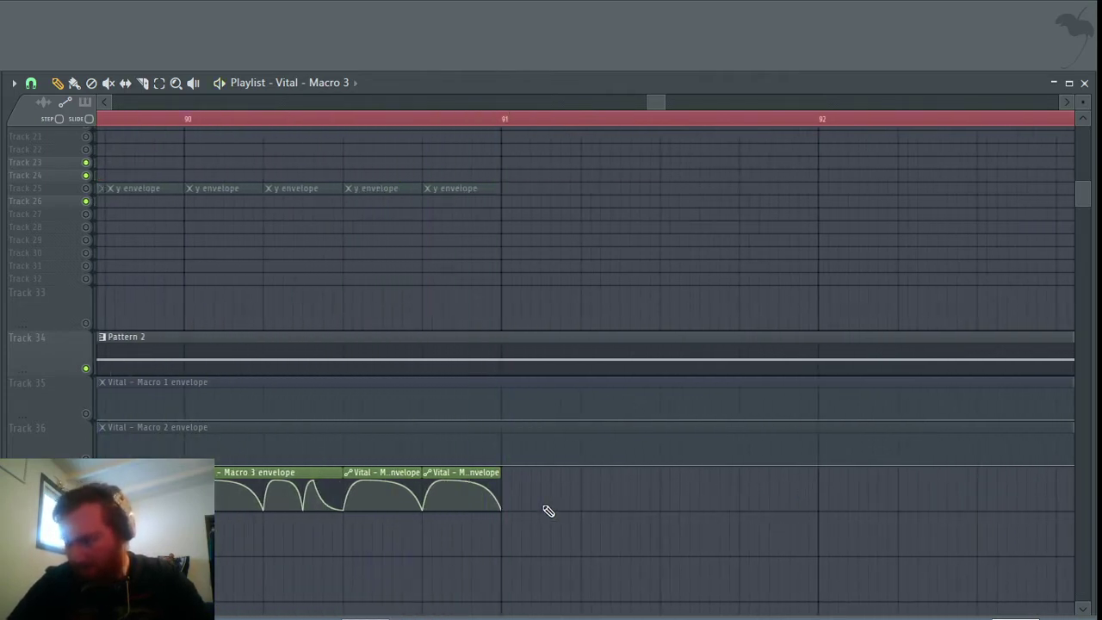
Step: Restore the last Macro 3 clip to three bumps and place copies up to bar 93, with a one-bump clip ending at bar 92
{"action": "left_click_drag", "start_coordinate": [509, 468], "coordinate": [579, 470]}
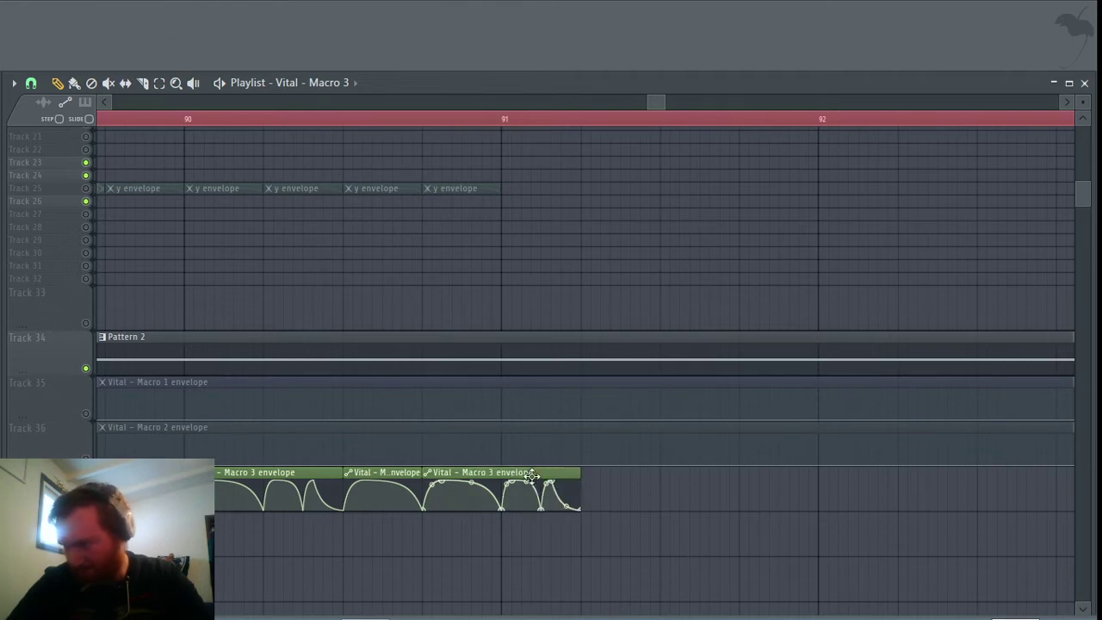
{"action": "left_click", "coordinate": [583, 497]}
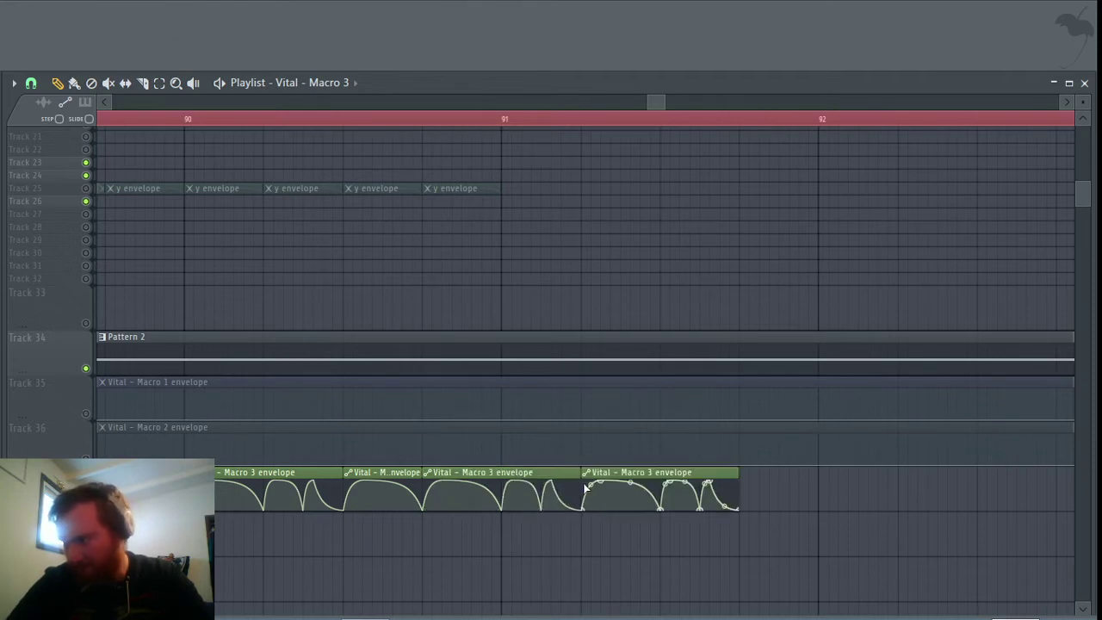
{"action": "left_click", "coordinate": [750, 483]}
{"action": "left_click_drag", "start_coordinate": [896, 472], "coordinate": [819, 472]}
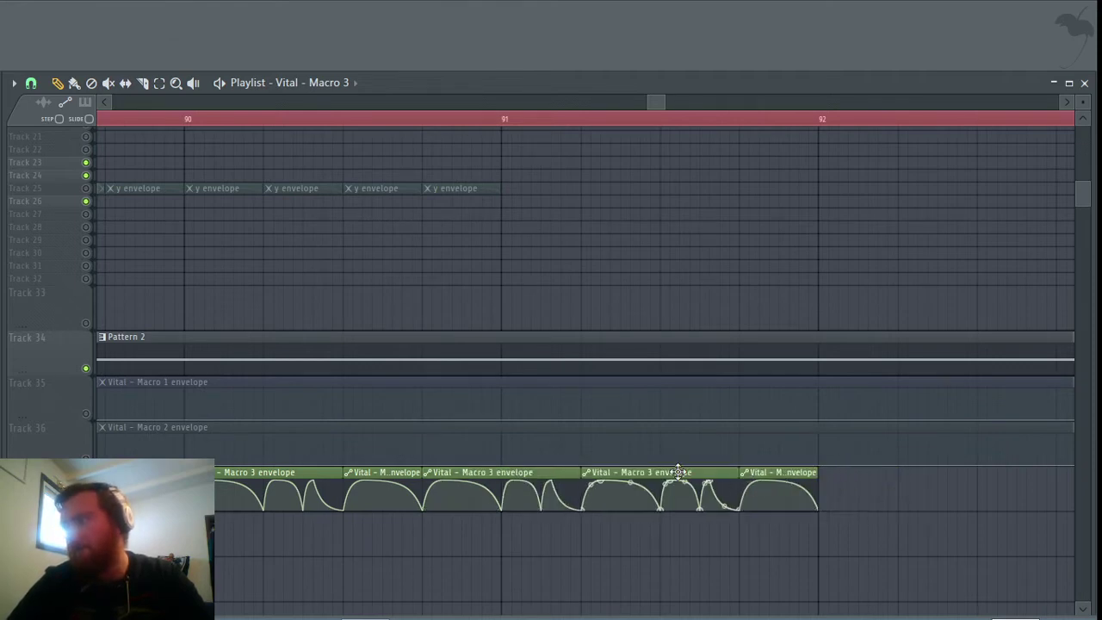
{"action": "left_click", "coordinate": [837, 486]}
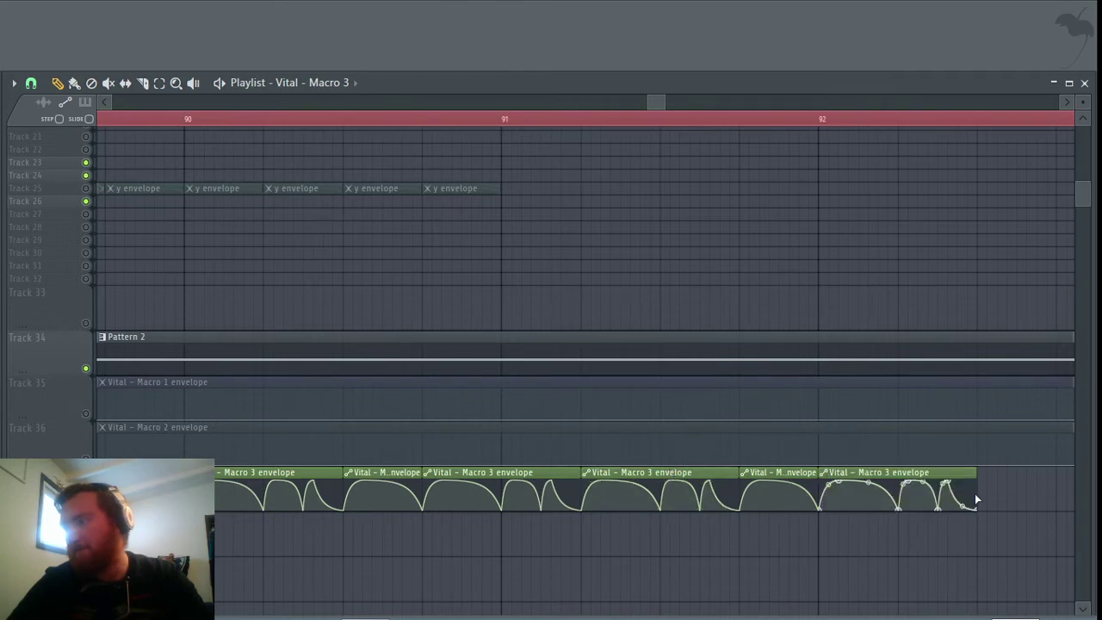
{"action": "scroll", "coordinate": [971, 497], "scroll_direction": "right", "scroll_amount": 1}
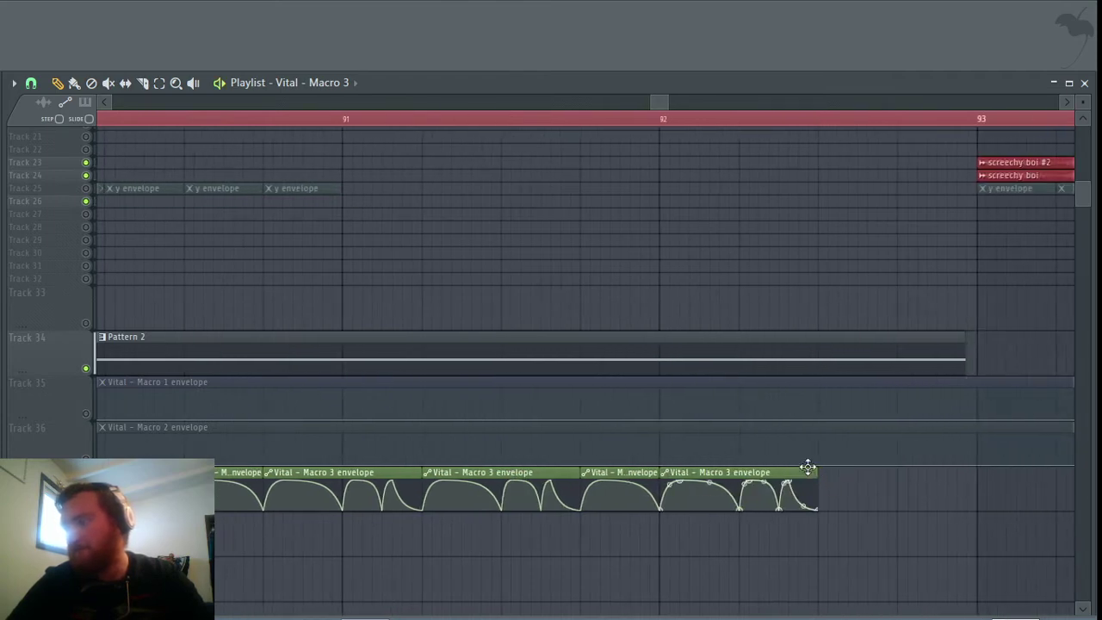
{"action": "left_click", "coordinate": [829, 482]}
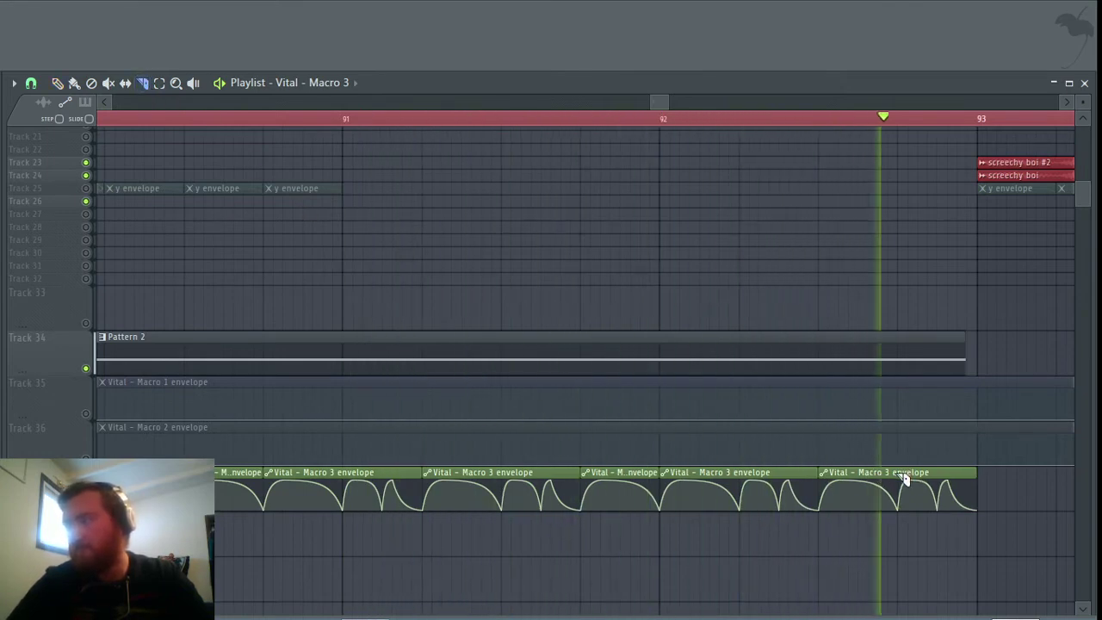
Step: Slice the last Macro 3 envelope clip after its first bump and swap the two parts so the long bump ends at bar 93
{"action": "left_click", "coordinate": [902, 540]}
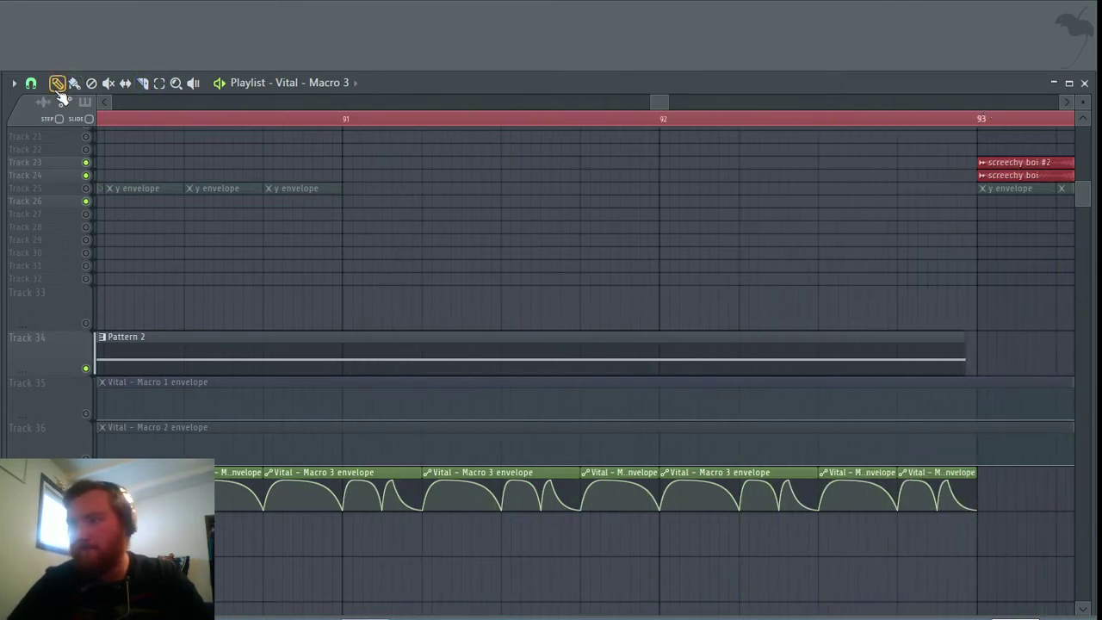
{"action": "left_click_drag", "start_coordinate": [847, 469], "coordinate": [1006, 470]}
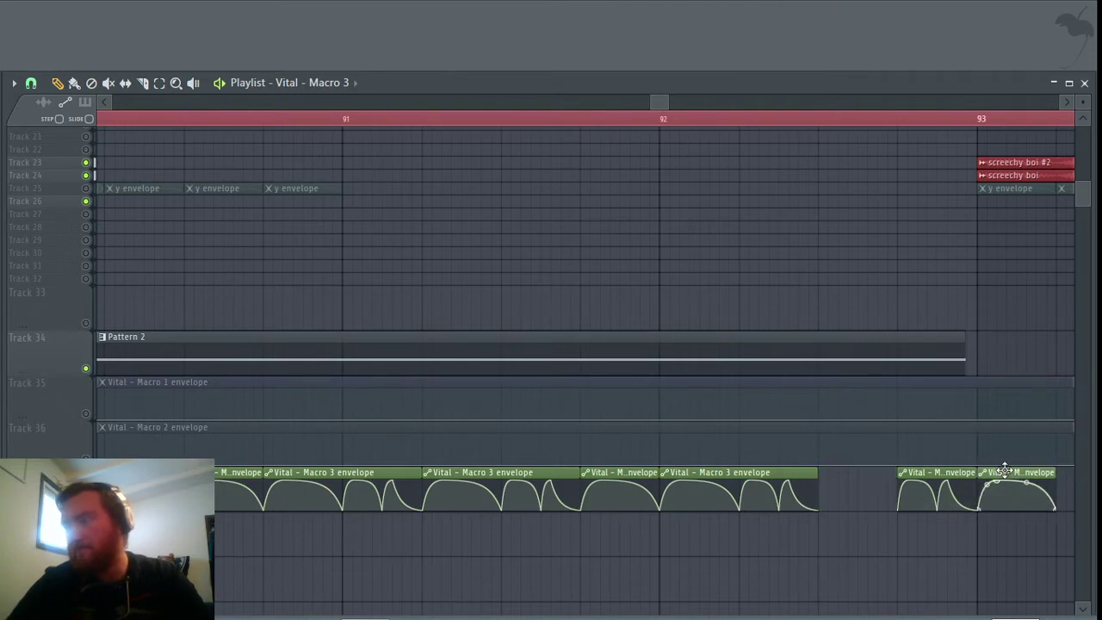
{"action": "left_click_drag", "start_coordinate": [1021, 524], "coordinate": [861, 472]}
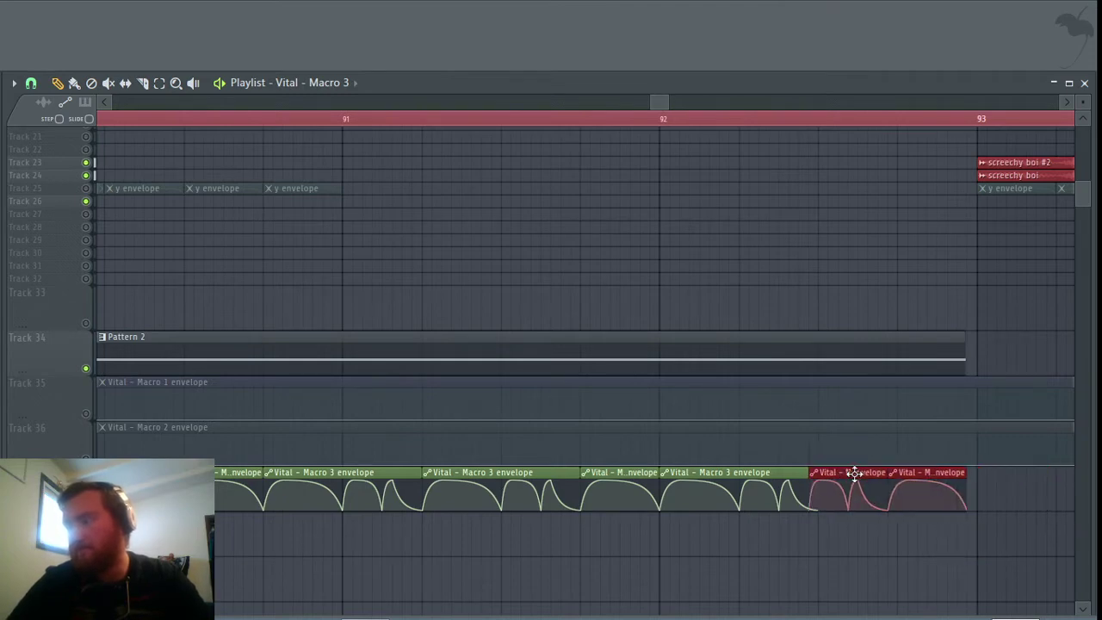
{"action": "left_click", "coordinate": [861, 579]}
Step: Unmute the Macro 1 and Macro 2 envelope tracks, Track 35 and Track 36
{"action": "scroll", "coordinate": [681, 600], "scroll_direction": "down", "scroll_amount": 4}
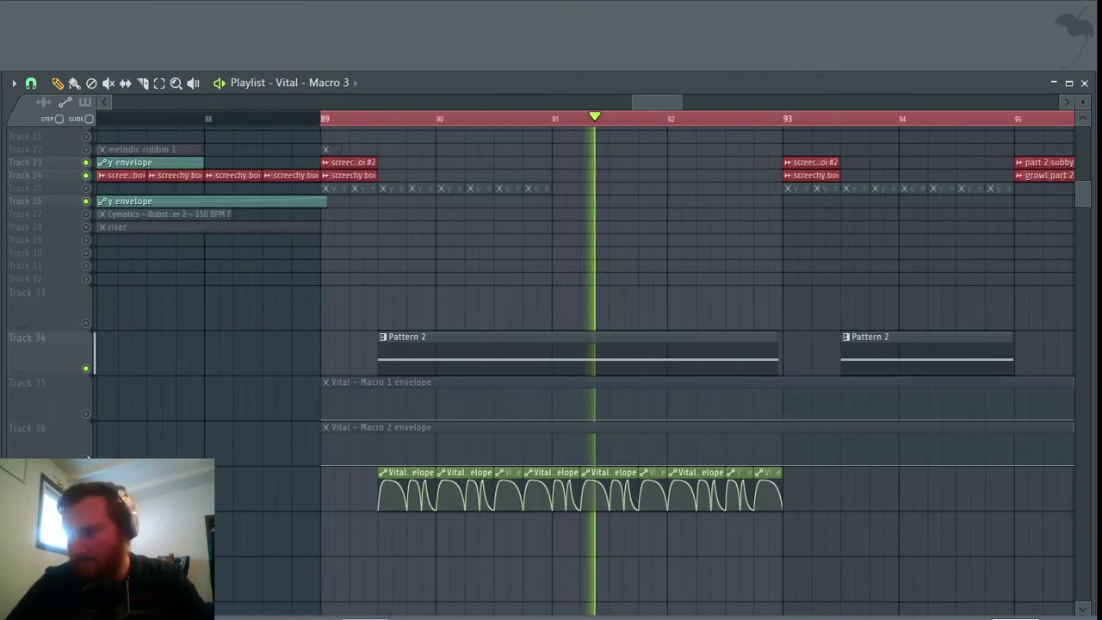
{"action": "left_click", "coordinate": [86, 459]}
{"action": "left_click", "coordinate": [85, 414]}
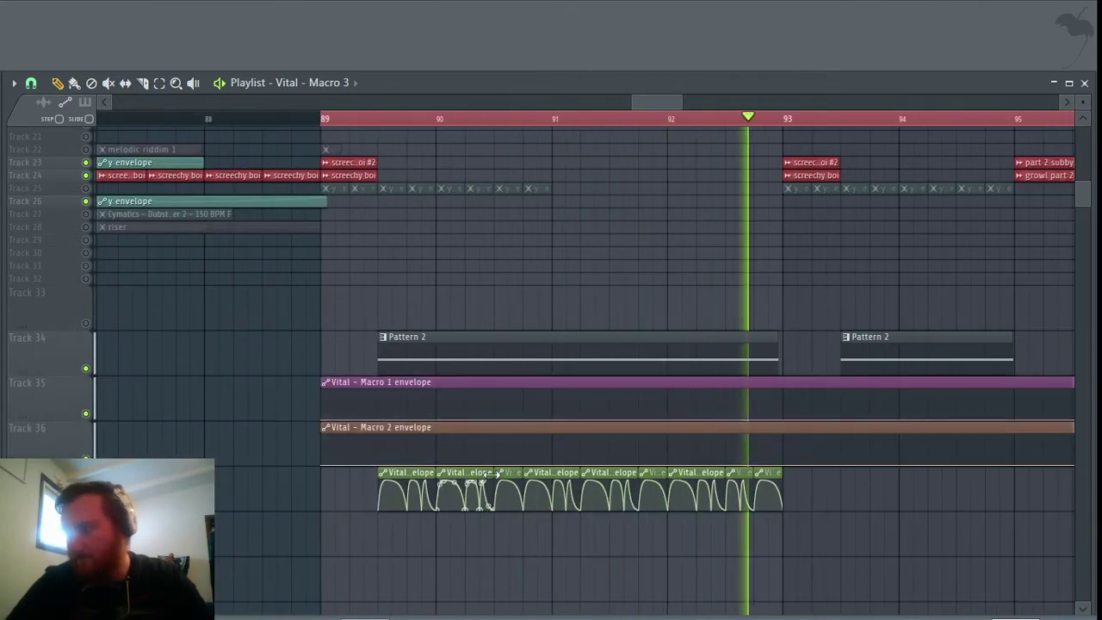
Step: Cut off the Macro 1 and Macro 2 envelope clips after mid bar 92 and shift them to span Pattern 2 up to bar 93
{"action": "scroll", "coordinate": [377, 394], "scroll_direction": "up", "scroll_amount": 3}
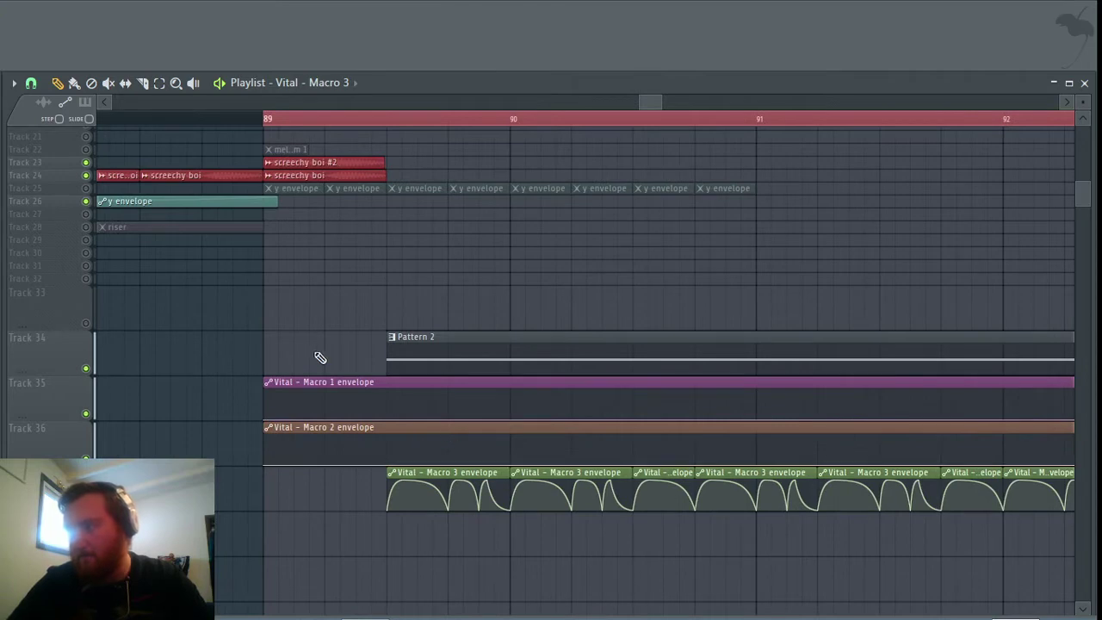
{"action": "left_click", "coordinate": [145, 82]}
{"action": "scroll", "coordinate": [445, 386], "scroll_direction": "down", "scroll_amount": 1}
{"action": "scroll", "coordinate": [444, 386], "scroll_direction": "down", "scroll_amount": 5}
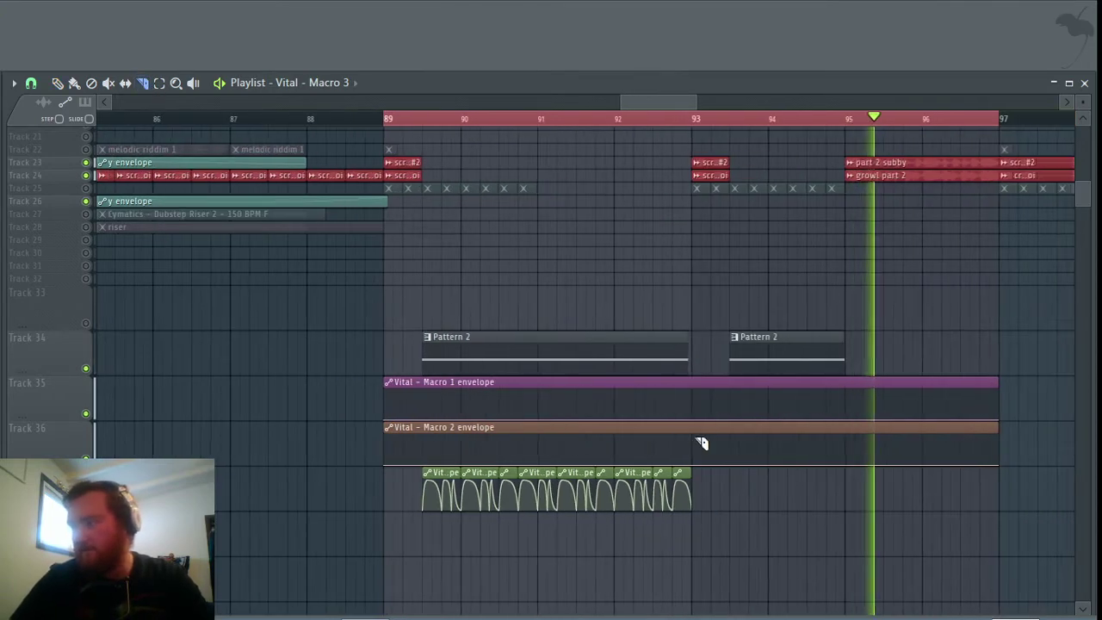
{"action": "key", "text": "space"}
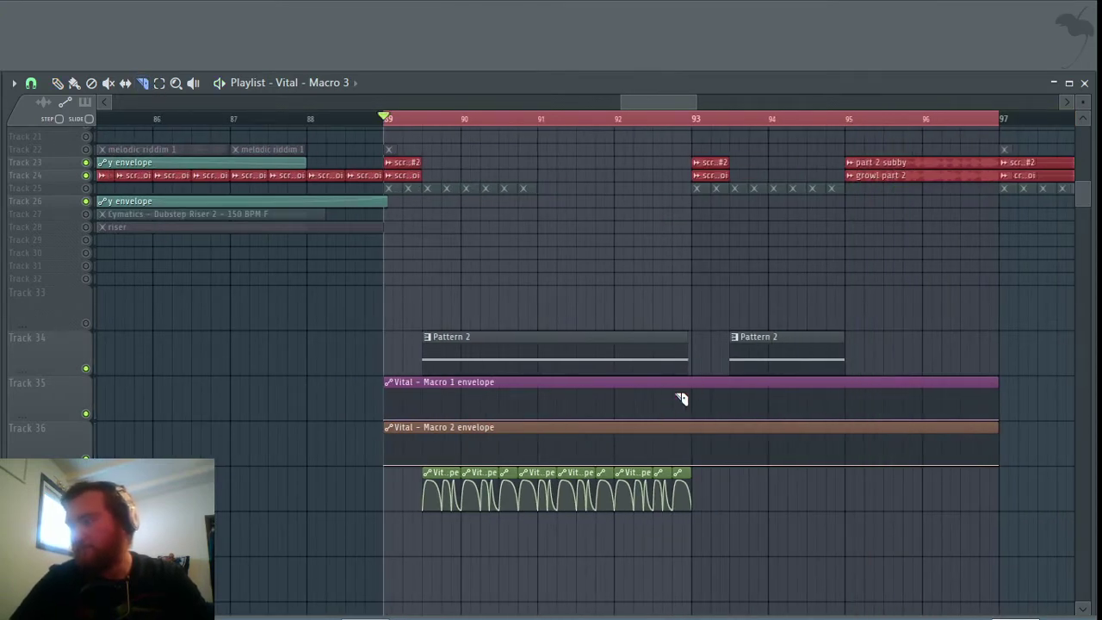
{"action": "scroll", "coordinate": [668, 425], "scroll_direction": "up", "scroll_amount": 4}
{"action": "mouse_move", "coordinate": [627, 382]}
{"action": "left_mouse_down"}
{"action": "mouse_move", "coordinate": [626, 505]}
{"action": "mouse_move", "coordinate": [637, 392]}
{"action": "mouse_move", "coordinate": [633, 456]}
{"action": "left_mouse_up"}
{"action": "left_click", "coordinate": [57, 82]}
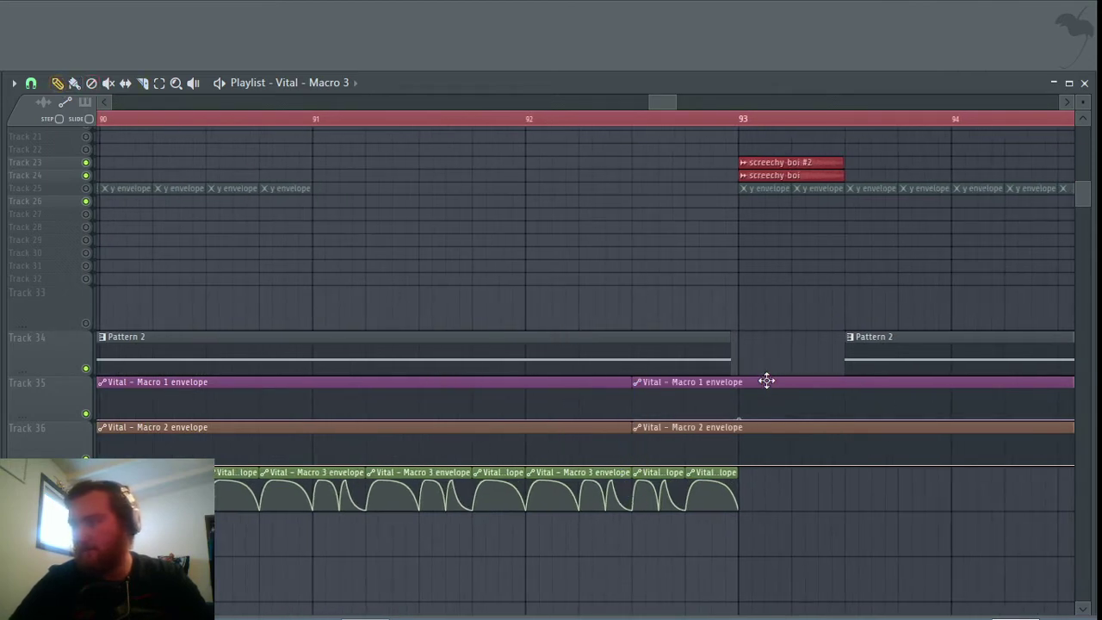
{"action": "right_click", "coordinate": [765, 381]}
{"action": "right_click", "coordinate": [780, 428]}
{"action": "left_click_drag", "start_coordinate": [667, 442], "coordinate": [660, 387]}
Step: Play the drop from bar 89, then from the start of Pattern 2 midway through bar 89
{"action": "scroll", "coordinate": [672, 379], "scroll_direction": "left", "scroll_amount": 3}
{"action": "key", "text": "space"}
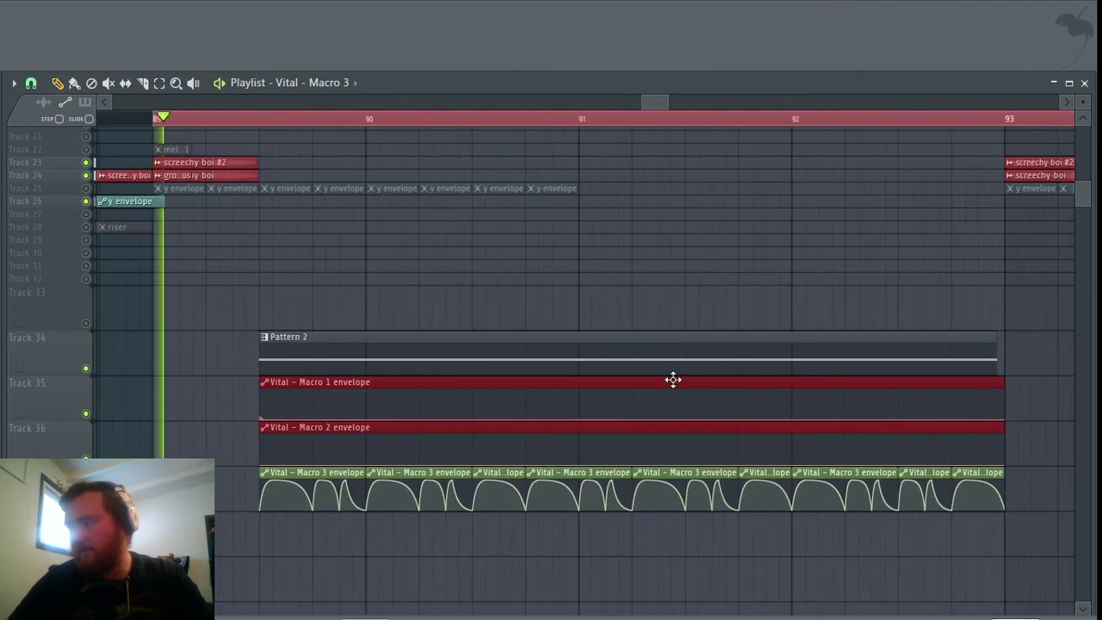
{"action": "left_click", "coordinate": [365, 256]}
{"action": "key", "text": "space"}
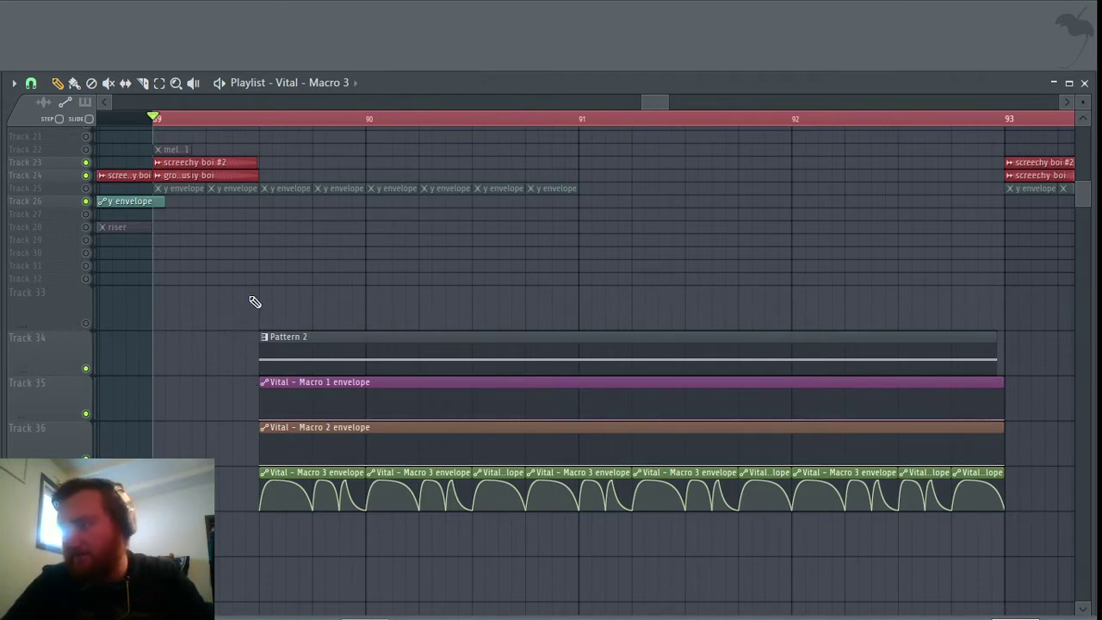
{"action": "left_click", "coordinate": [261, 120]}
{"action": "key", "text": "space"}
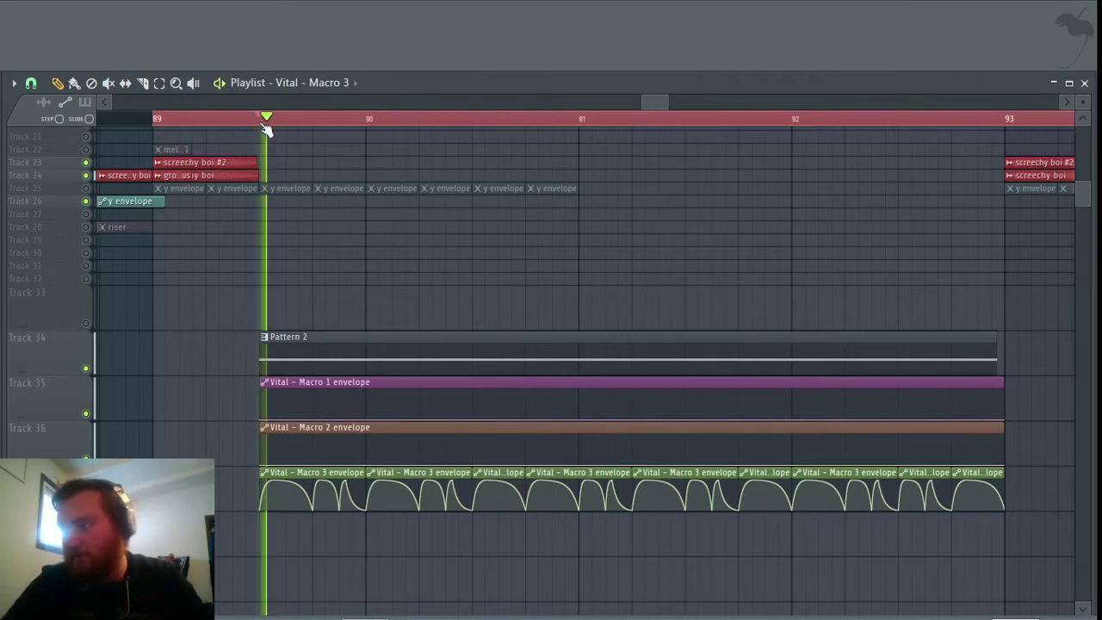
{"action": "key", "text": "space"}
Step: Raise the start point of the Macro 1 envelope to about a third of its height, playing the section to compare levels
{"action": "left_click_drag", "start_coordinate": [265, 418], "coordinate": [261, 397]}
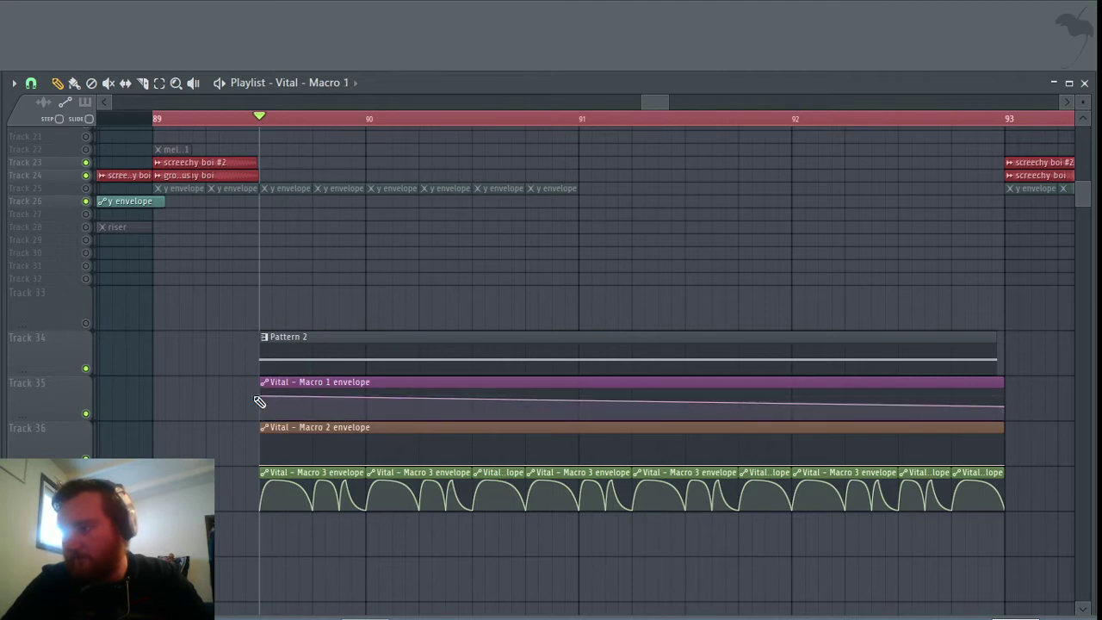
{"action": "key", "text": "space"}
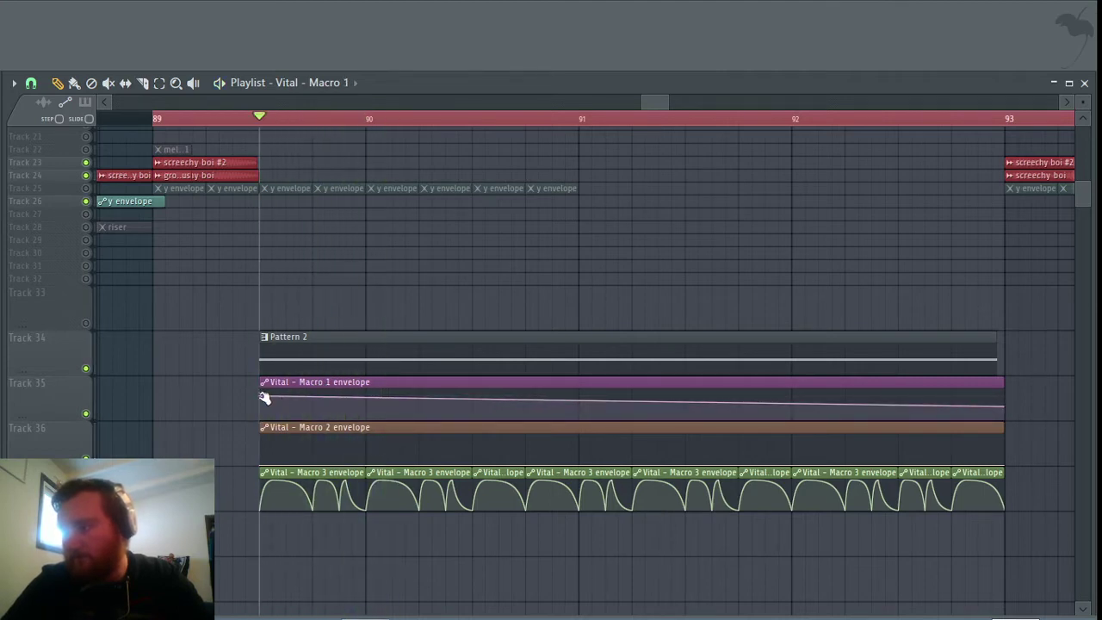
{"action": "left_click_drag", "start_coordinate": [264, 398], "coordinate": [266, 411]}
{"action": "key", "text": "space"}
{"action": "key", "text": "space"}
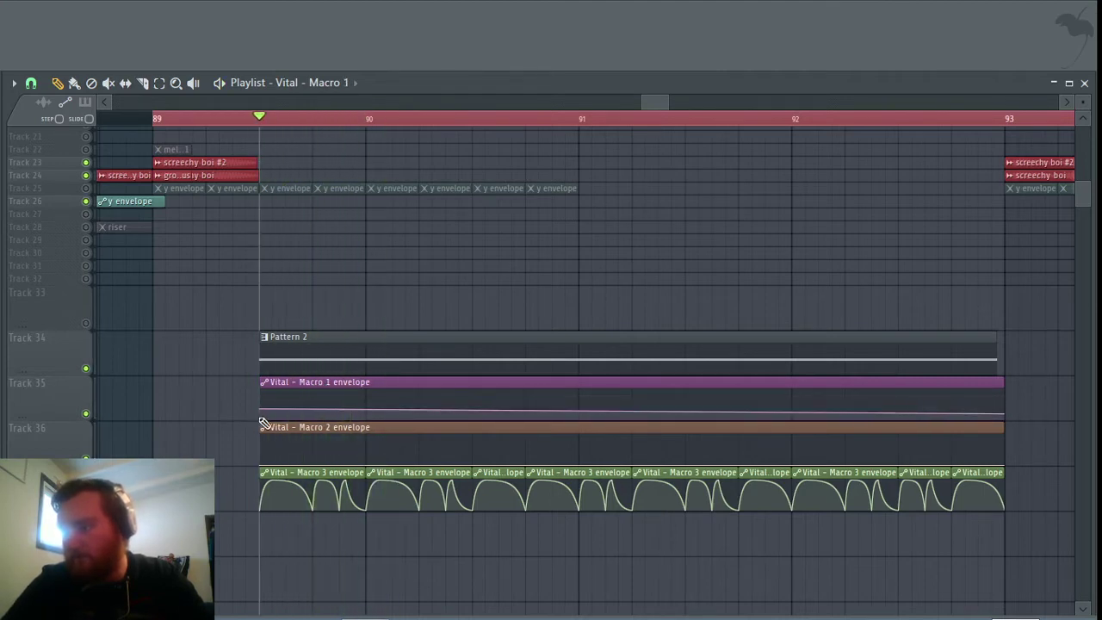
Step: Add a zero-level point just before bar 90 in the Macro 1 envelope with a curved drop into it, and play the section
{"action": "left_click", "coordinate": [368, 414]}
{"action": "left_click_drag", "start_coordinate": [369, 414], "coordinate": [351, 428]}
{"action": "key", "text": "space"}
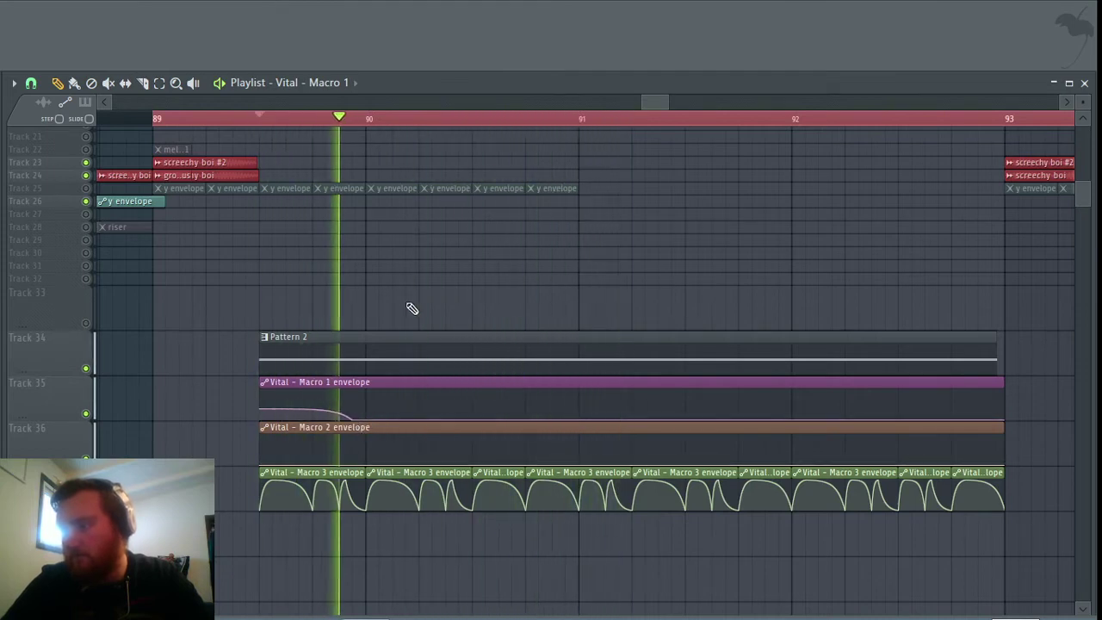
Step: Shape the Macro 1 envelope on Track 35 to peak just after bar 90, curve down to zero before bar 91, and play it back
{"action": "key", "text": "space"}
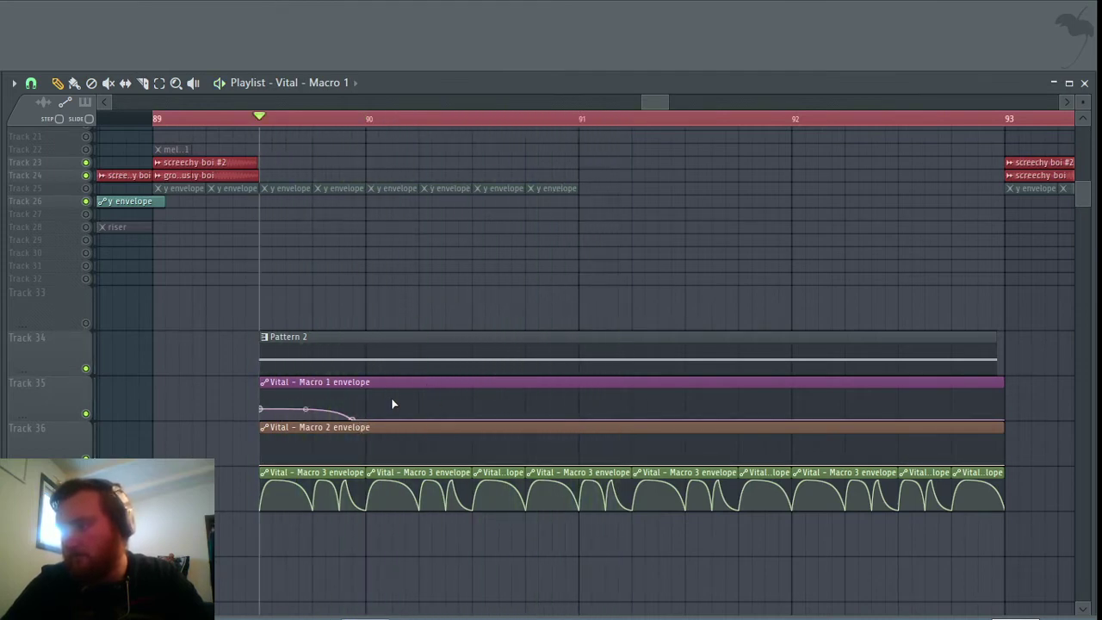
{"action": "mouse_move", "coordinate": [402, 403]}
{"action": "left_mouse_down"}
{"action": "mouse_move", "coordinate": [387, 369]}
{"action": "mouse_move", "coordinate": [389, 399]}
{"action": "left_mouse_up"}
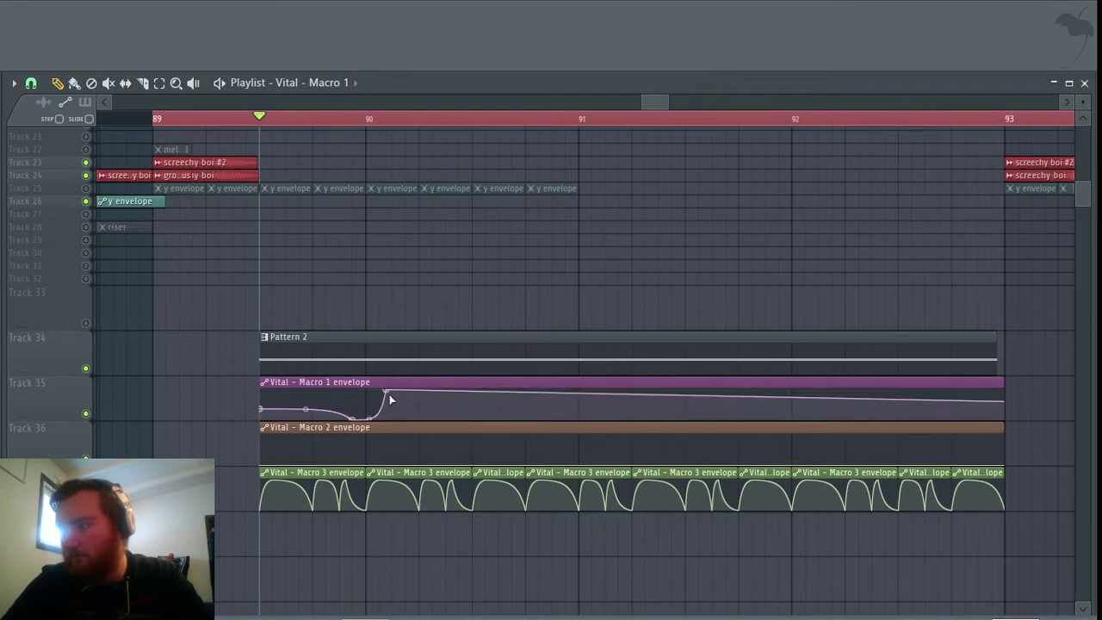
{"action": "key", "text": "space"}
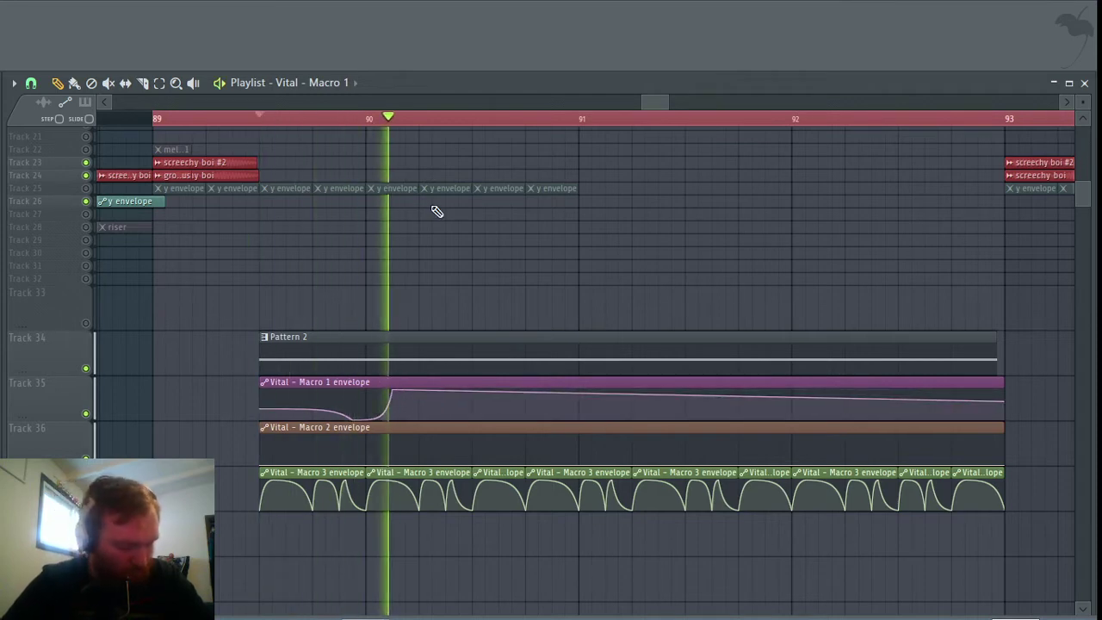
{"action": "key", "text": "space"}
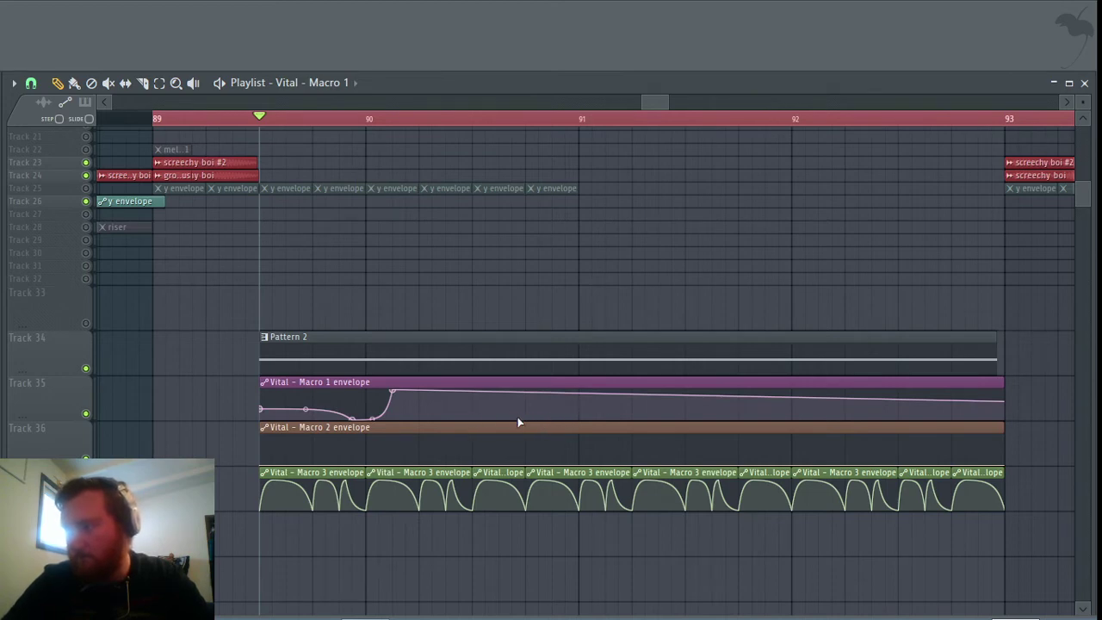
{"action": "left_click_drag", "start_coordinate": [518, 417], "coordinate": [531, 434]}
{"action": "key", "text": "space"}
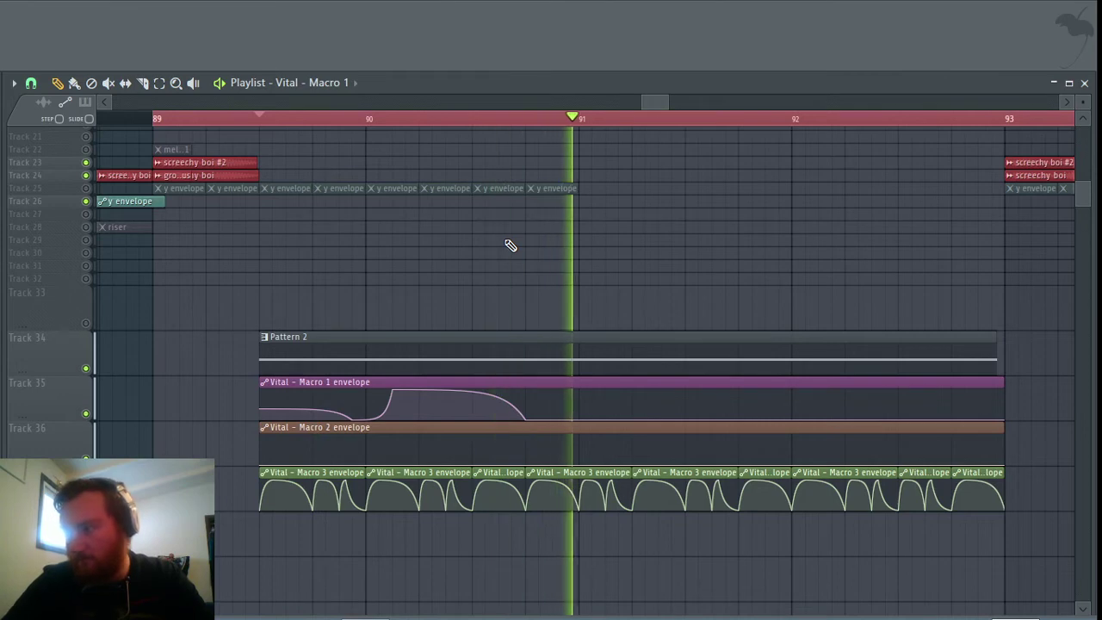
{"action": "key", "text": "space"}
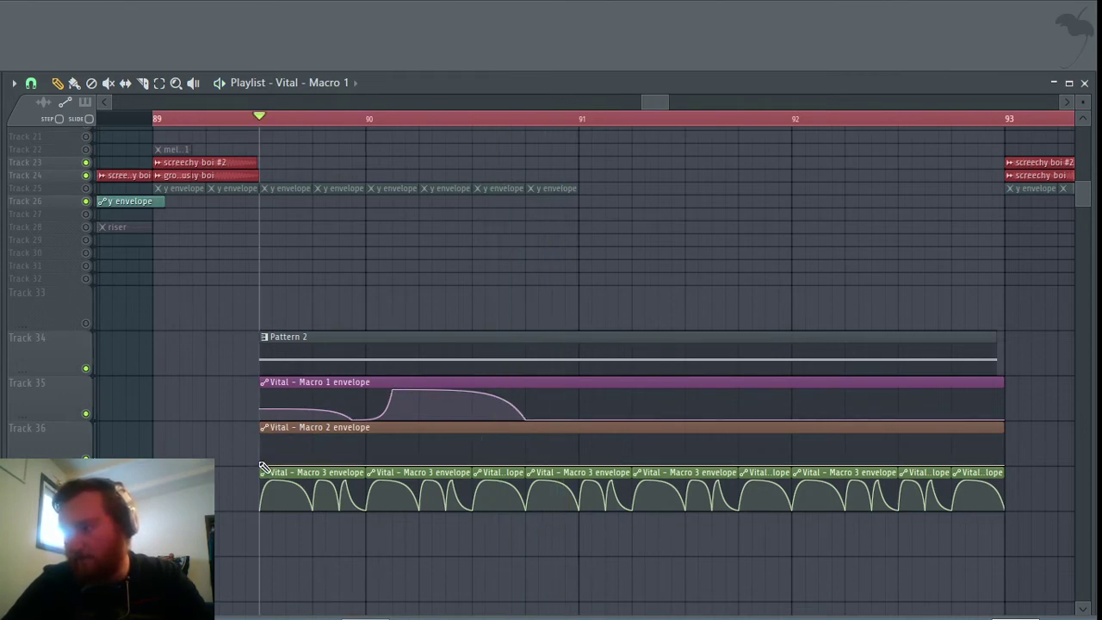
Step: Shape the Macro 2 envelope on Track 36 to rise to a peak shortly after its start and curve down to zero at bar 90
{"action": "left_click_drag", "start_coordinate": [289, 445], "coordinate": [278, 437]}
{"action": "key", "text": "space"}
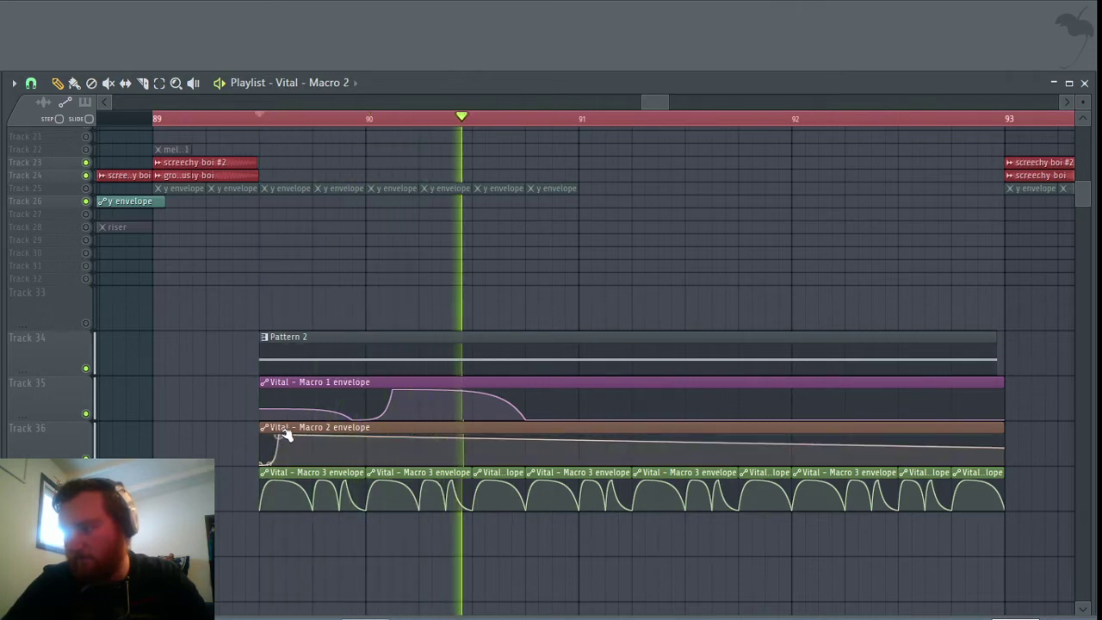
{"action": "left_click_drag", "start_coordinate": [278, 437], "coordinate": [368, 472]}
{"action": "key", "text": "space"}
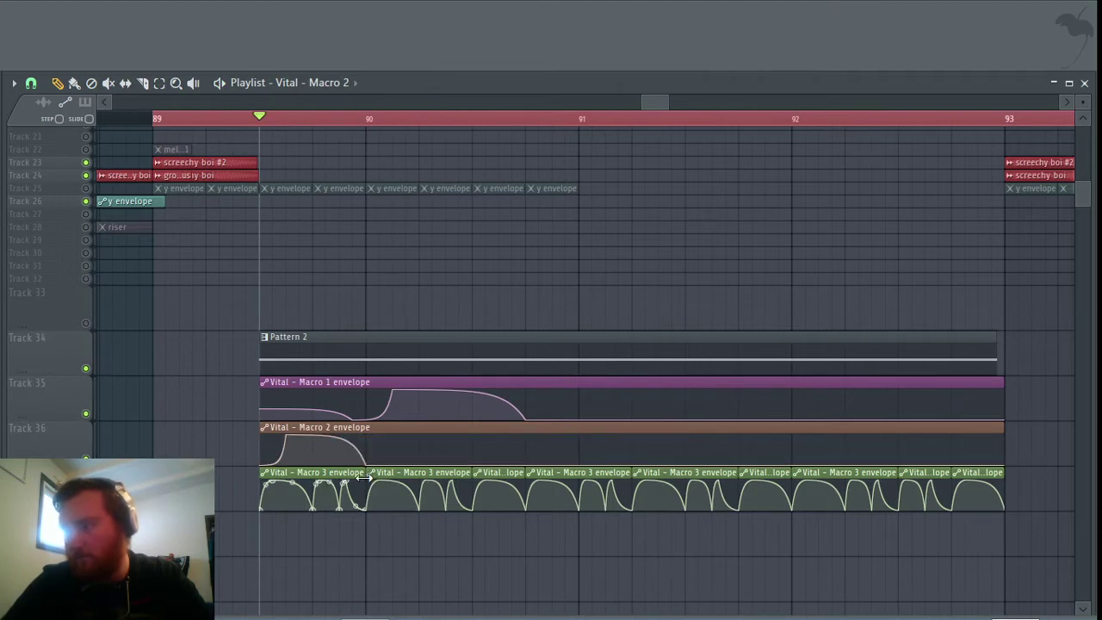
{"action": "key", "text": "space"}
Step: Slice the Macro 2 envelope clip at bar 90 and delete the remainder after the cut
{"action": "left_click", "coordinate": [142, 83]}
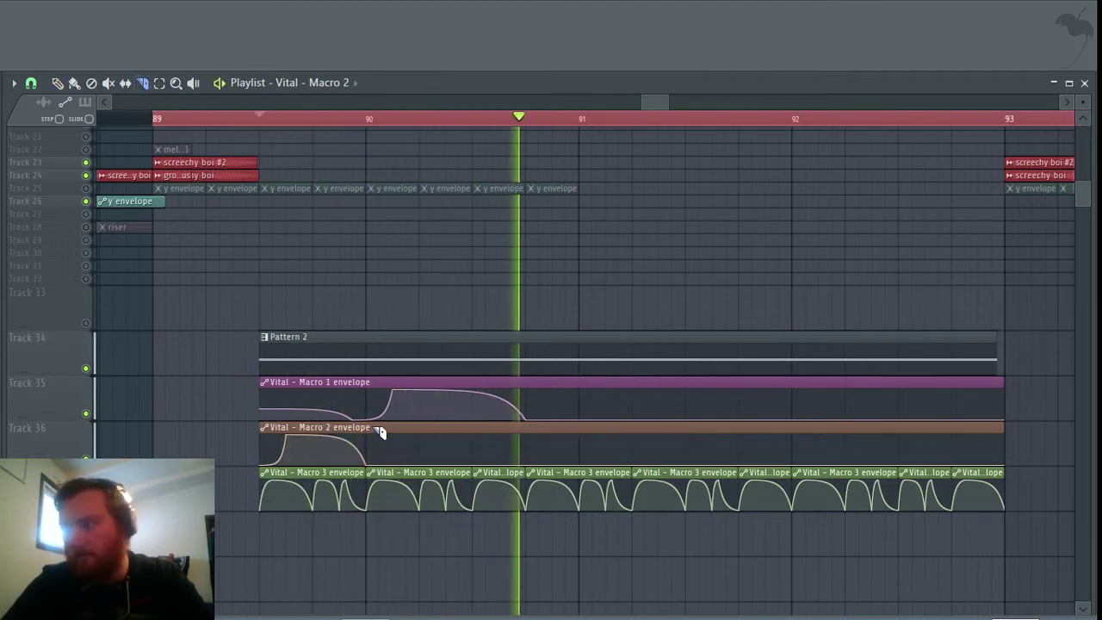
{"action": "left_click_drag", "start_coordinate": [373, 433], "coordinate": [369, 445]}
{"action": "left_click", "coordinate": [59, 83]}
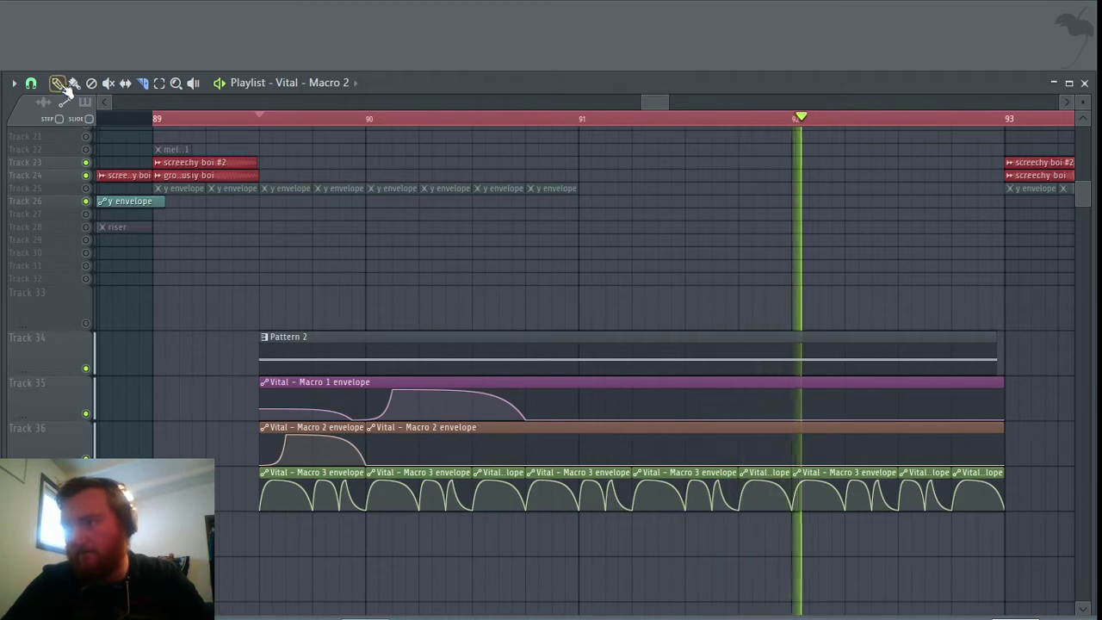
{"action": "right_click", "coordinate": [422, 442]}
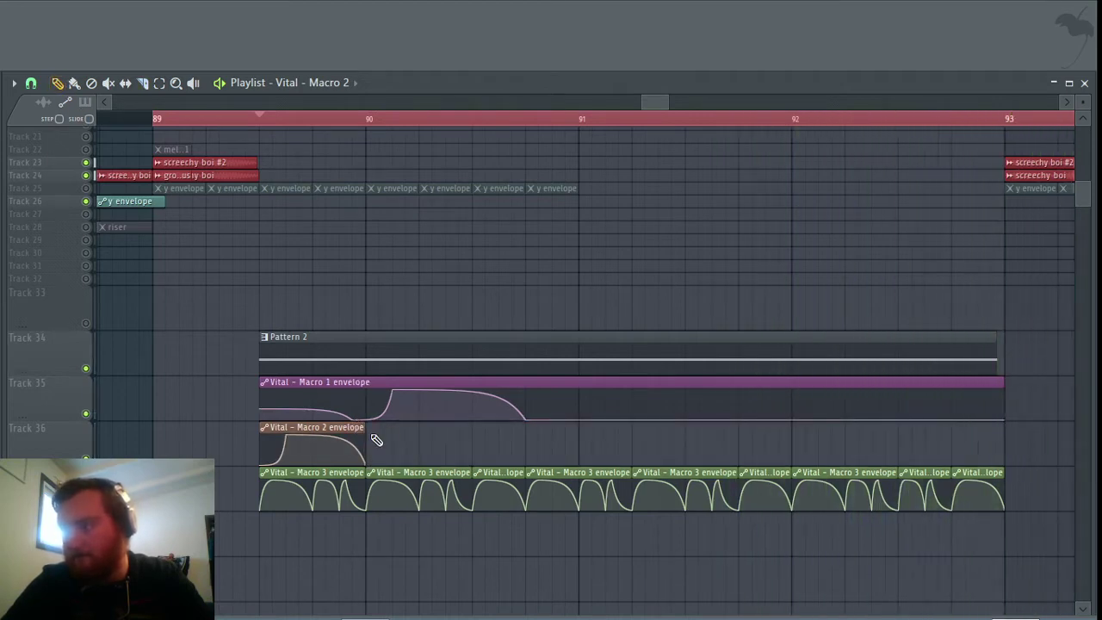
Step: Place four back-to-back copies of the short Macro 2 envelope clip on Track 36, from bar 90 to bar 92
{"action": "left_click", "coordinate": [370, 430]}
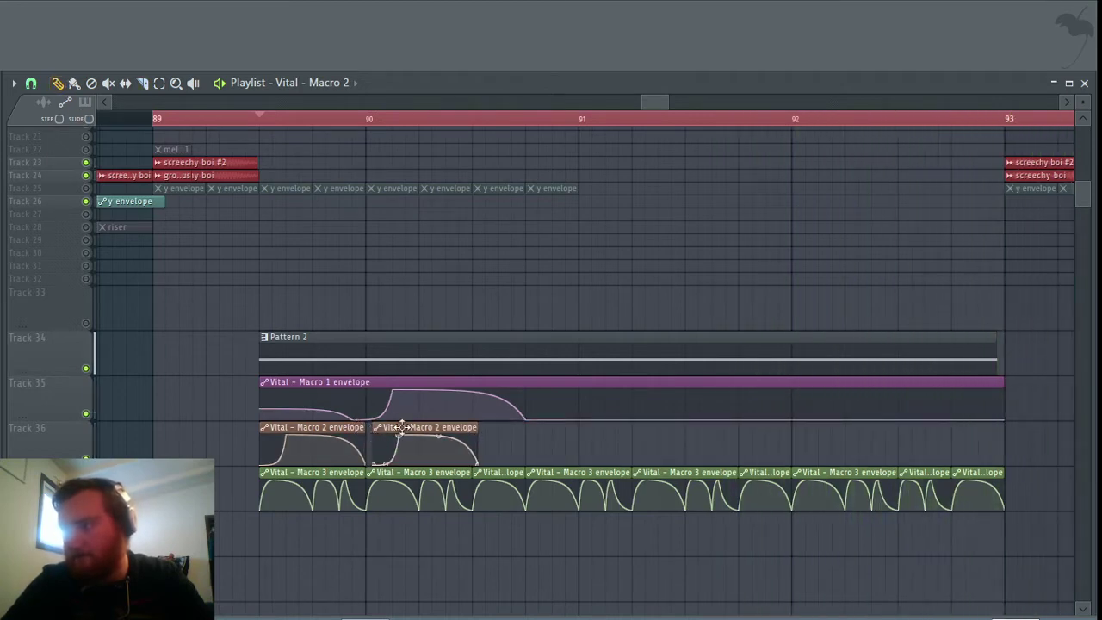
{"action": "left_click", "coordinate": [480, 437]}
{"action": "left_click", "coordinate": [583, 434]}
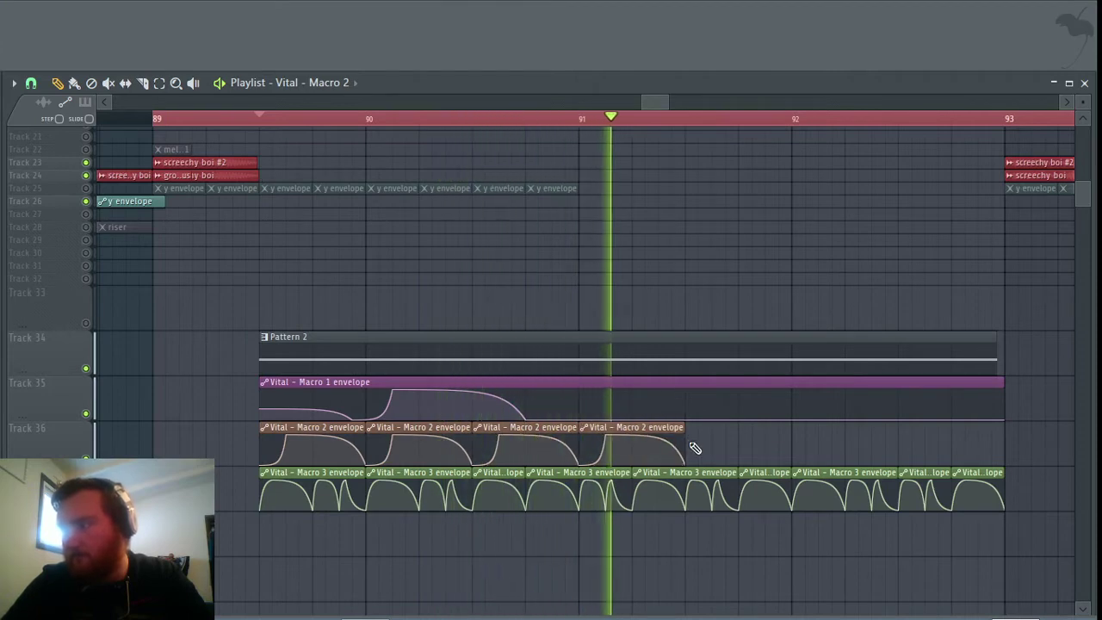
{"action": "left_click", "coordinate": [690, 436]}
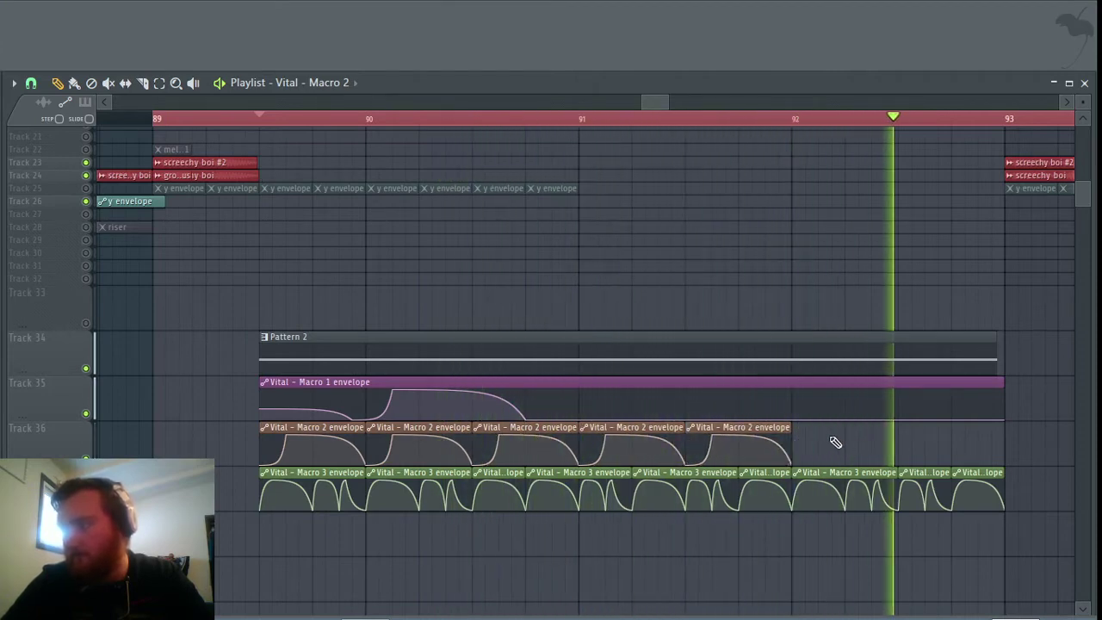
Step: Lower the peak of the Macro 2 envelope to about half height and restart playback
{"action": "left_click_drag", "start_coordinate": [294, 454], "coordinate": [286, 448]}
{"action": "key", "text": "space"}
{"action": "key", "text": "space"}
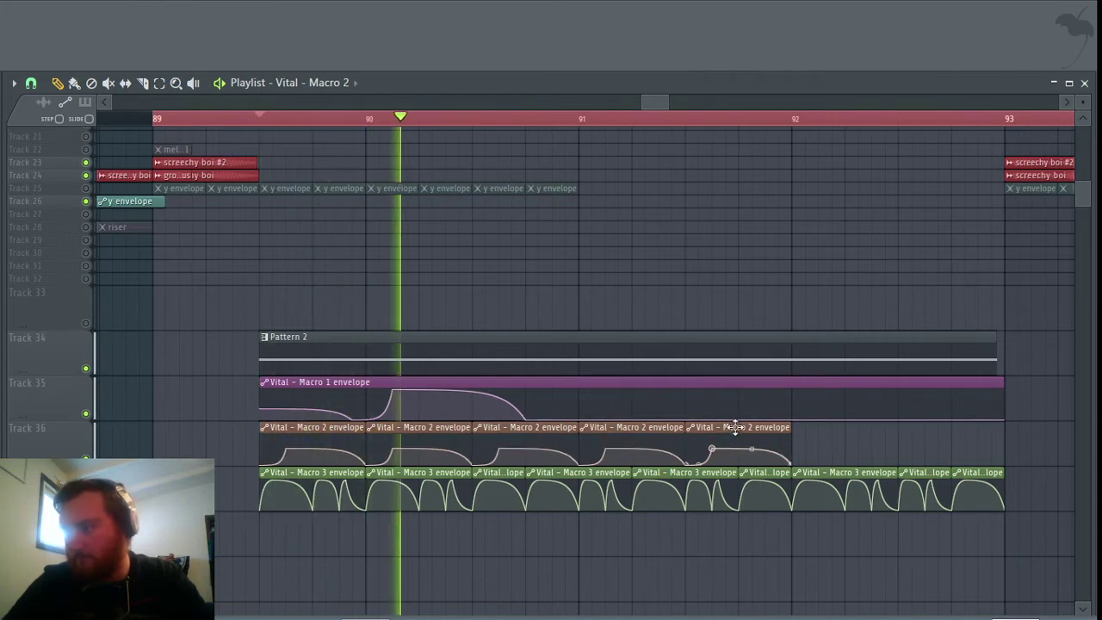
Step: Add two more Macro 2 envelope clips on Track 36, filling the row from bar 92 to bar 93
{"action": "left_click", "coordinate": [801, 445]}
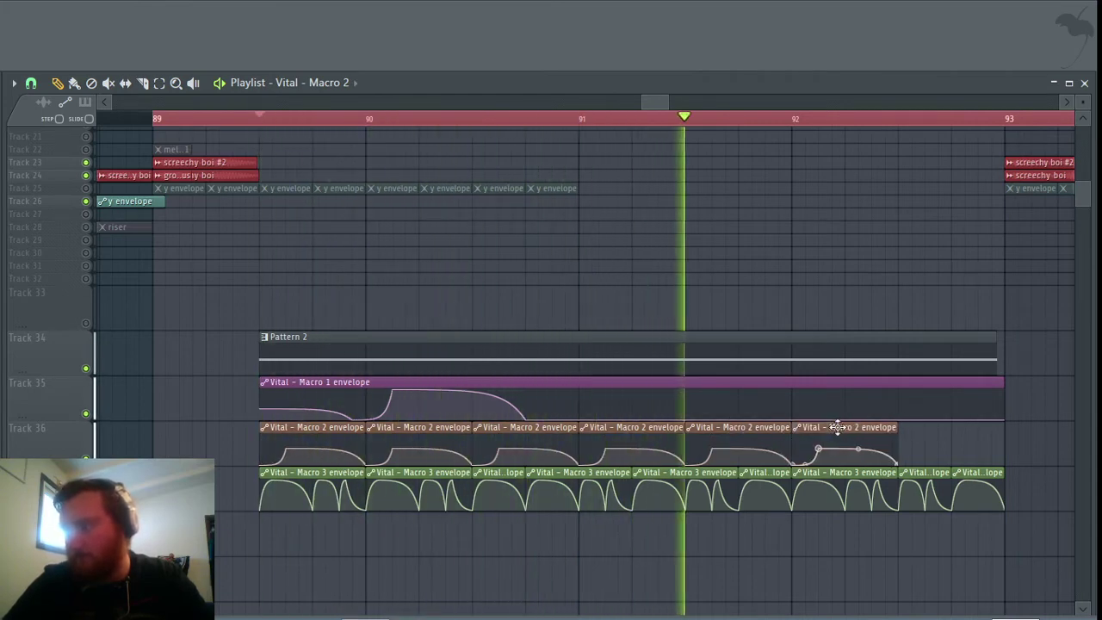
{"action": "left_click", "coordinate": [901, 434]}
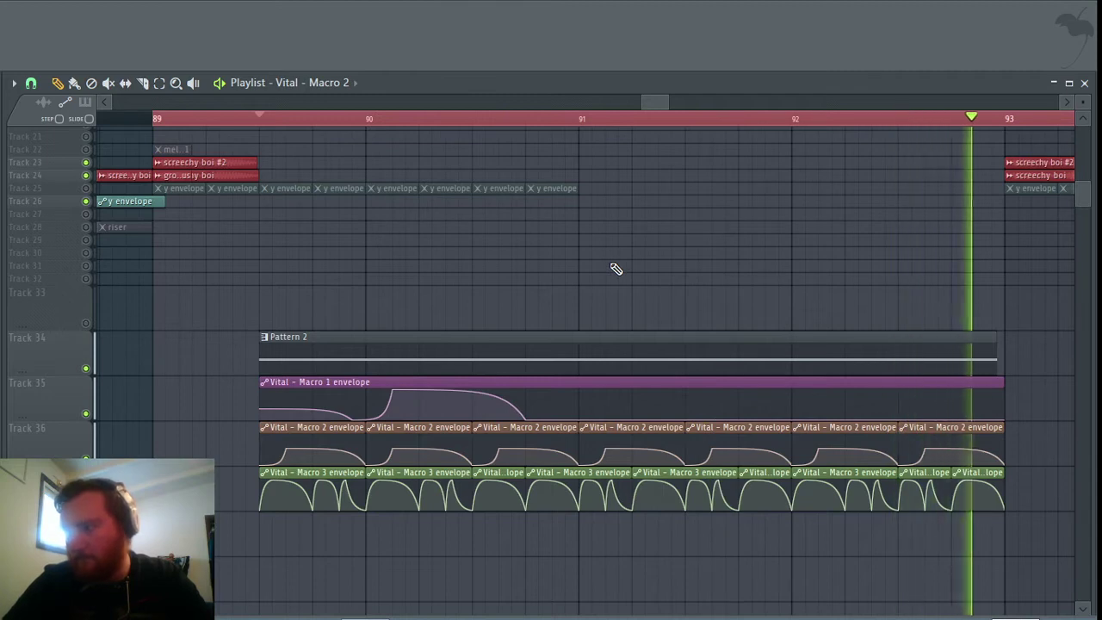
{"action": "key", "text": "space"}
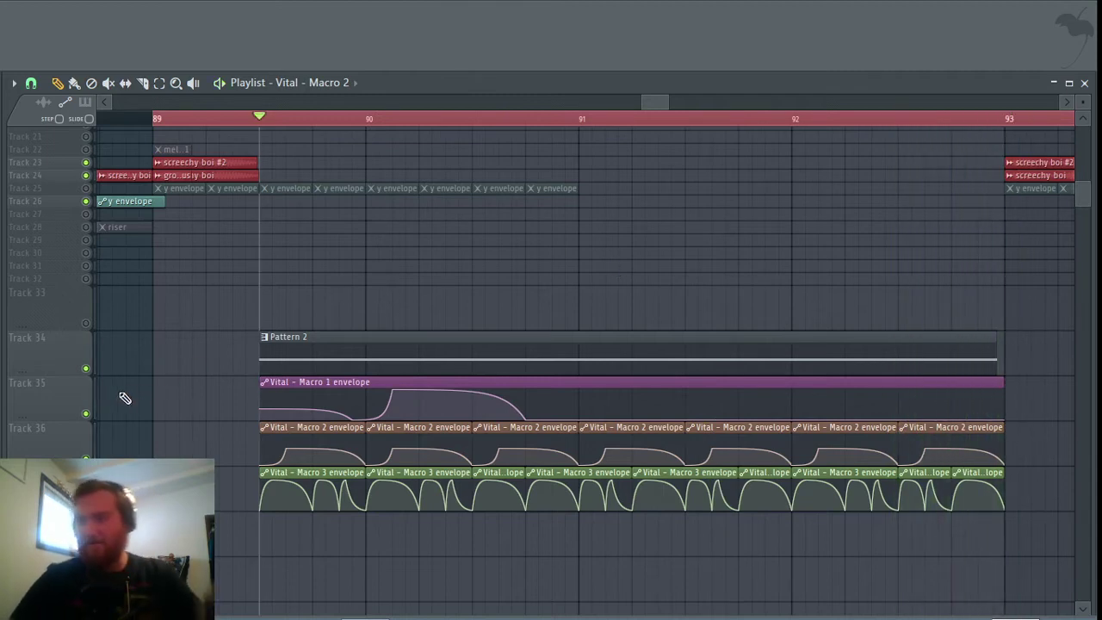
Step: Mute Track 35 and play the section without the Macro 1 envelope
{"action": "left_click", "coordinate": [85, 413]}
{"action": "key", "text": "space"}
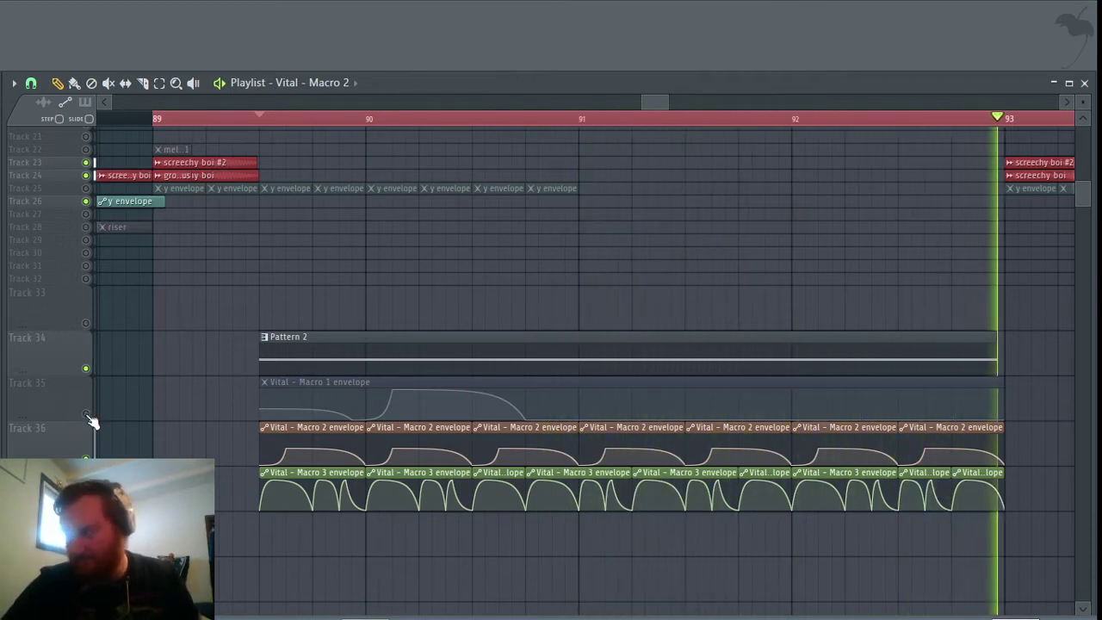
{"action": "key", "text": "space"}
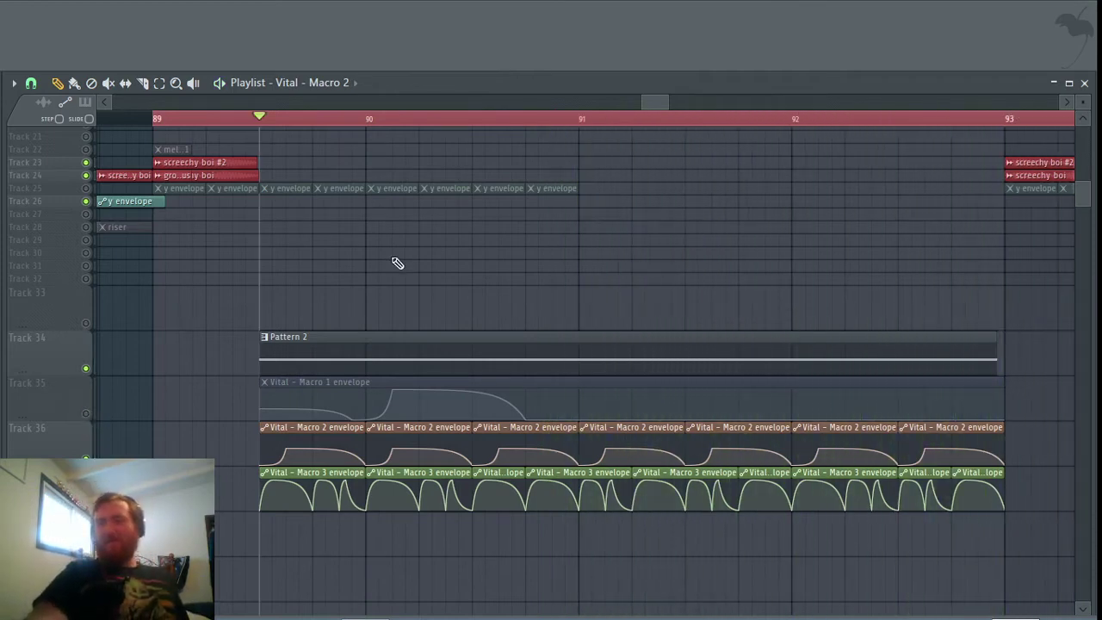
Step: Unmute all playlist tracks and play the section in the full mix
{"action": "right_click", "coordinate": [85, 367]}
{"action": "right_click", "coordinate": [85, 367]}
{"action": "key", "text": "space"}
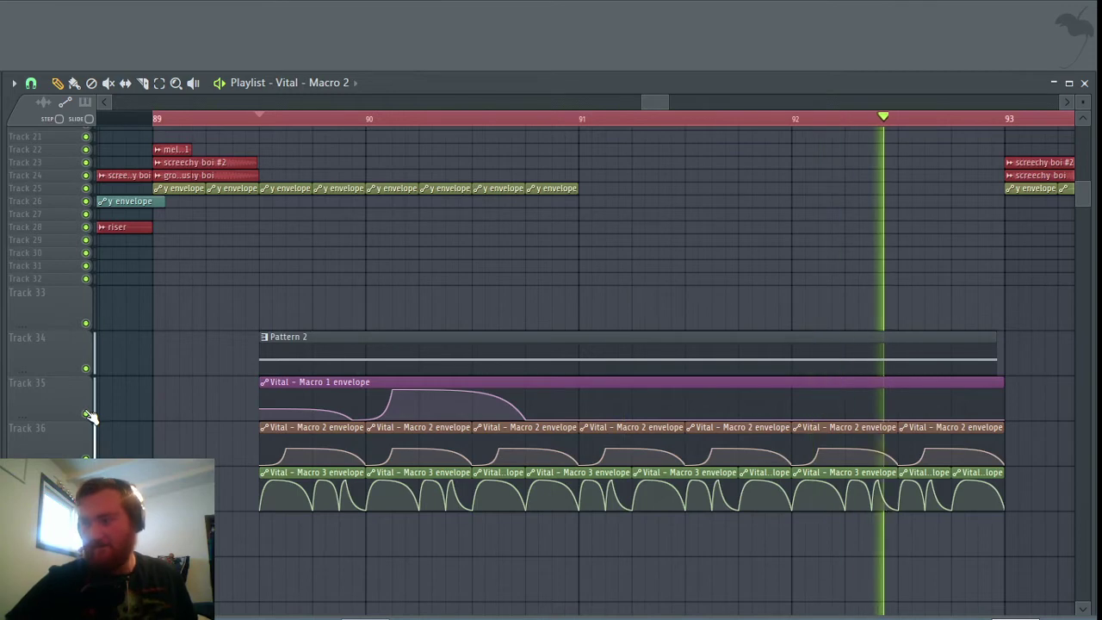
{"action": "key", "text": "space"}
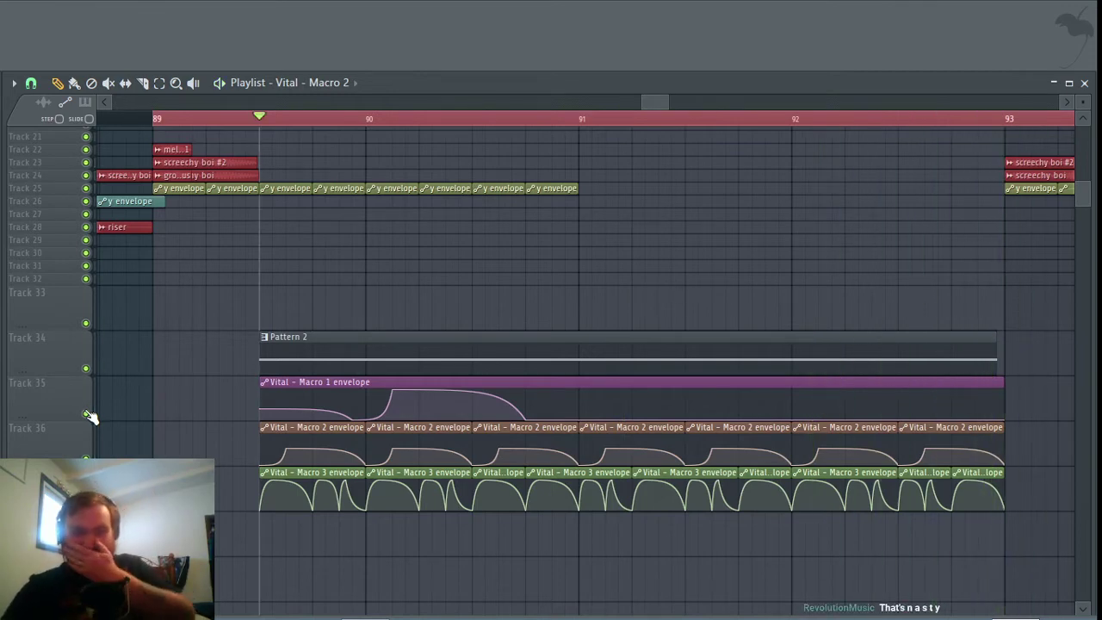
Step: Mute Track 35 and listen to the section in the full mix, including playback from bar 89
{"action": "left_click", "coordinate": [86, 413]}
{"action": "key", "text": "space"}
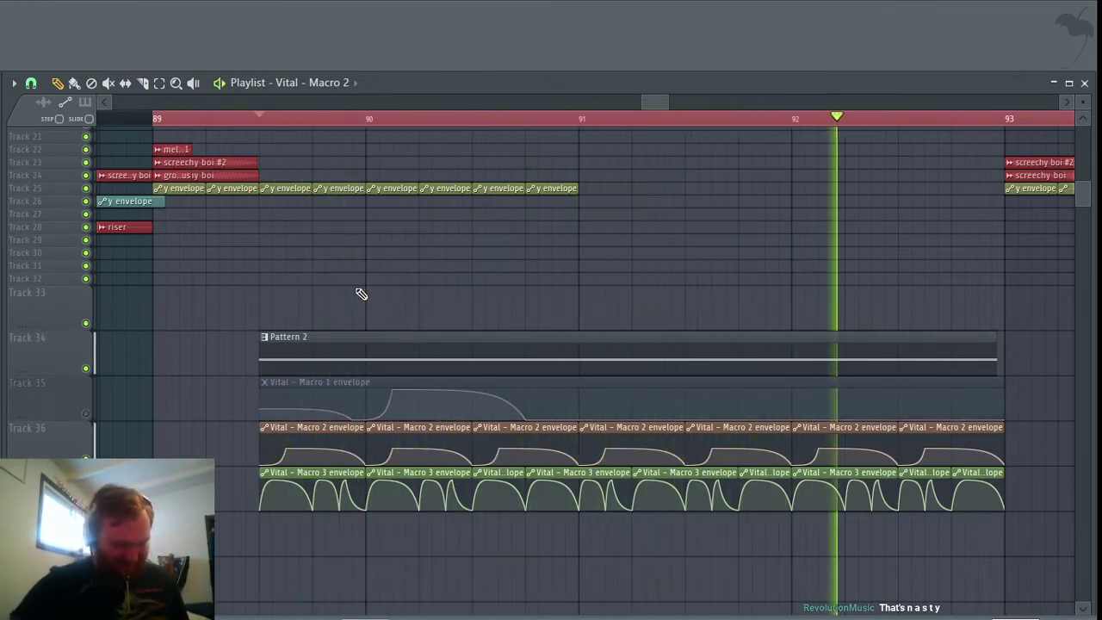
{"action": "key", "text": "space"}
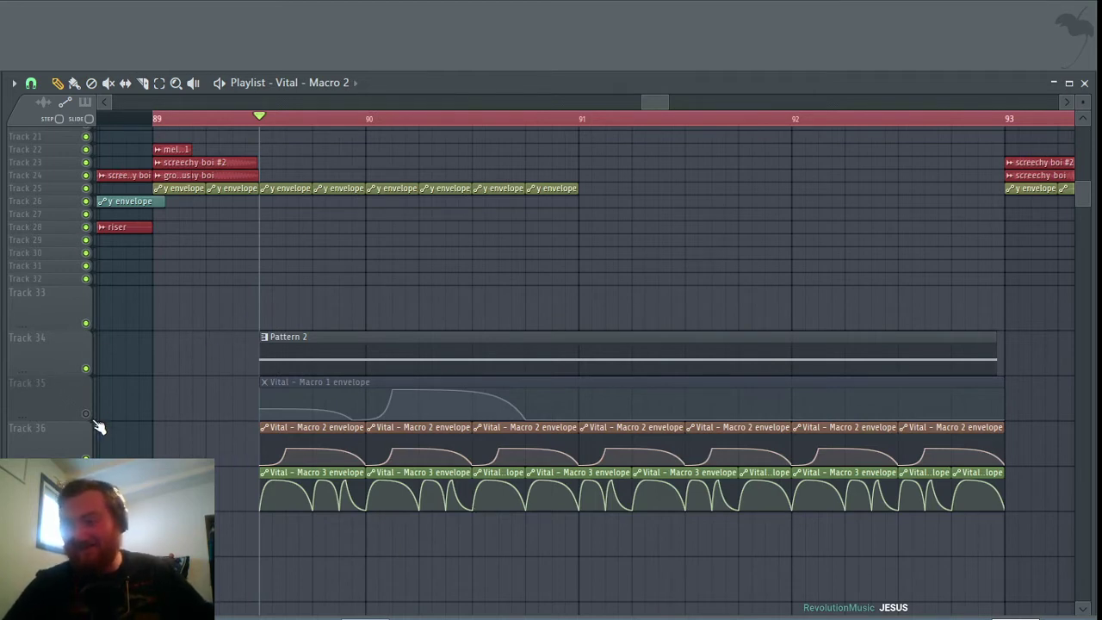
{"action": "key", "text": "space"}
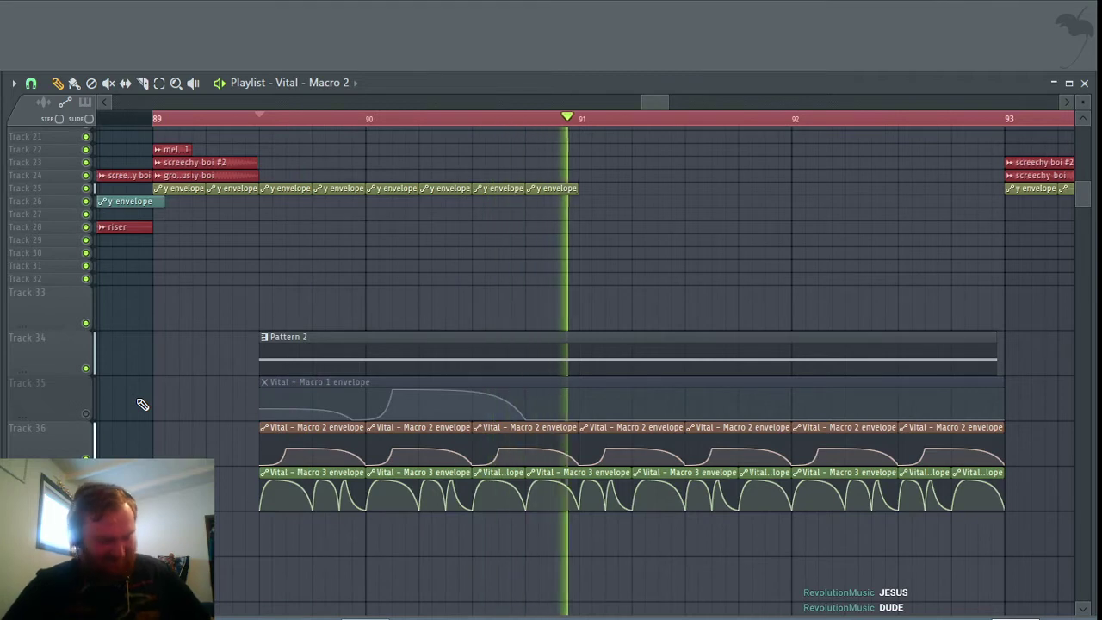
{"action": "key", "text": "space"}
{"action": "key", "text": "space"}
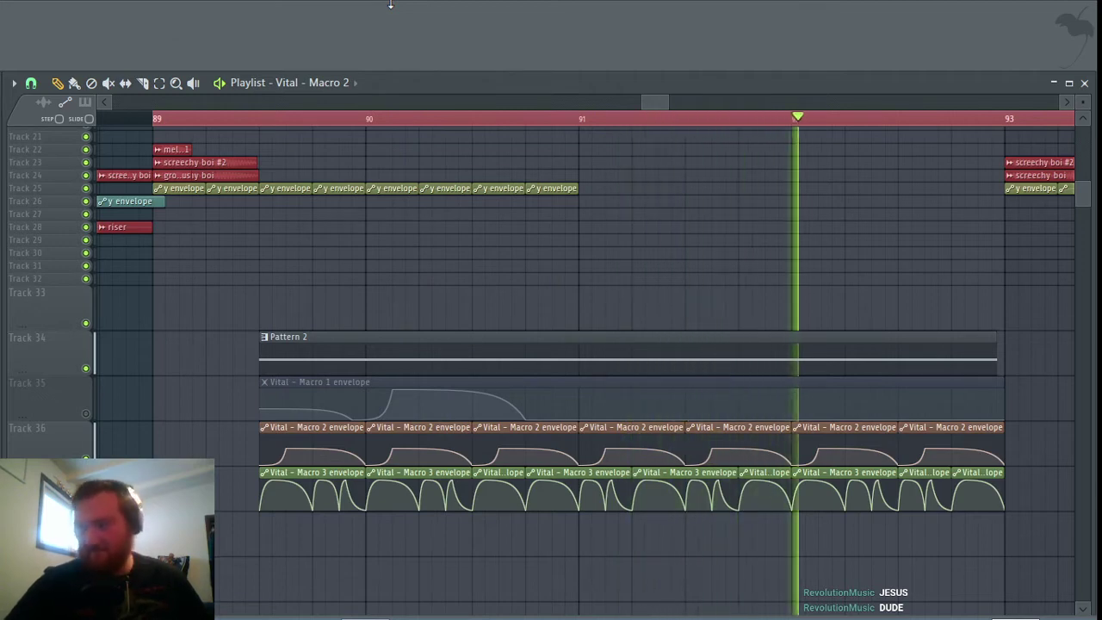
{"action": "key", "text": "space"}
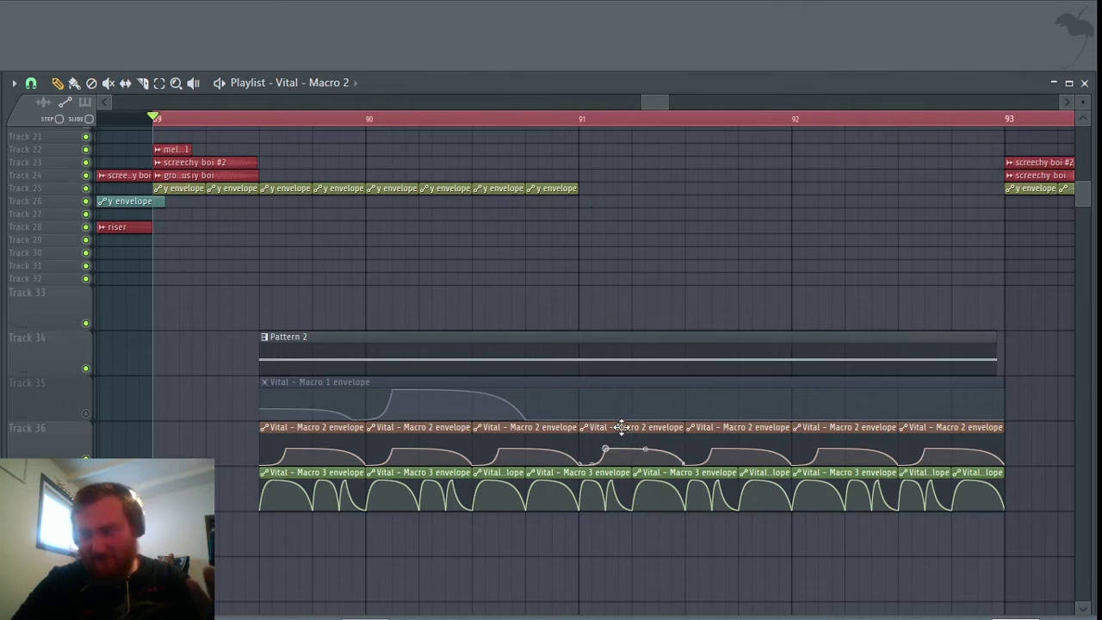
{"action": "key", "text": "space"}
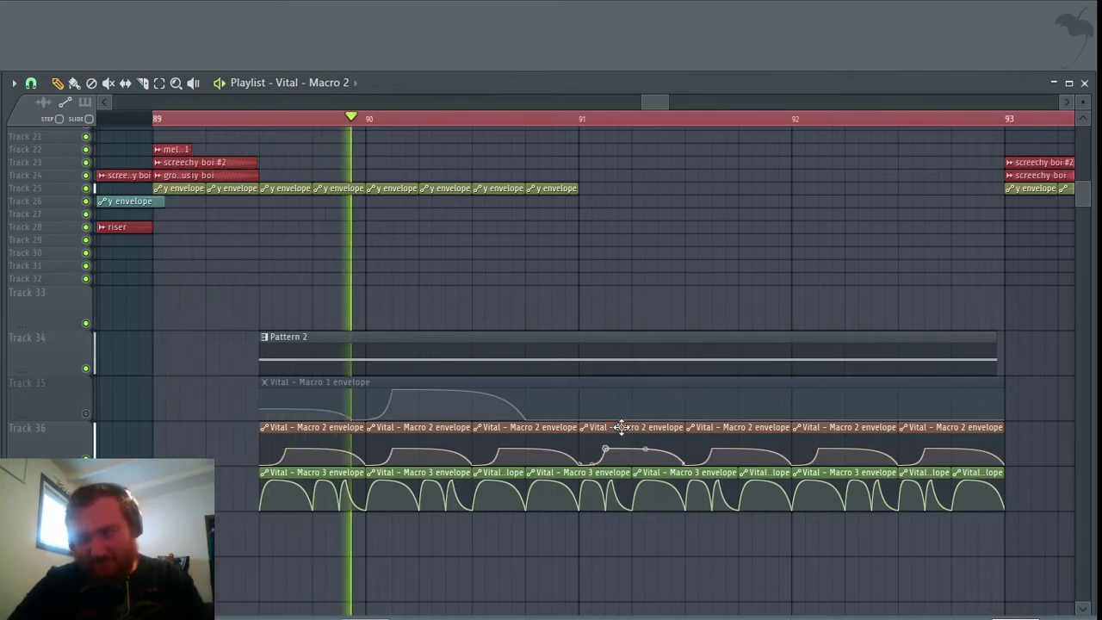
{"action": "key", "text": "space"}
Step: Delete the third and last Macro 2 clips on Track 36, and move the unmuted Macro 1 clip to start at the first gap
{"action": "right_click", "coordinate": [538, 428]}
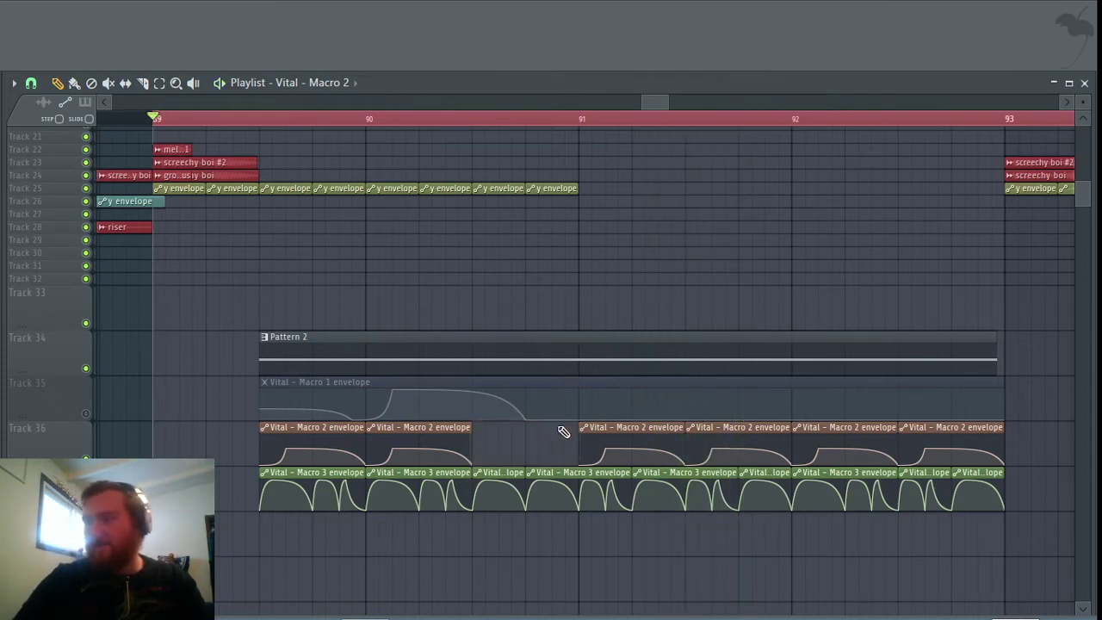
{"action": "right_click", "coordinate": [931, 427]}
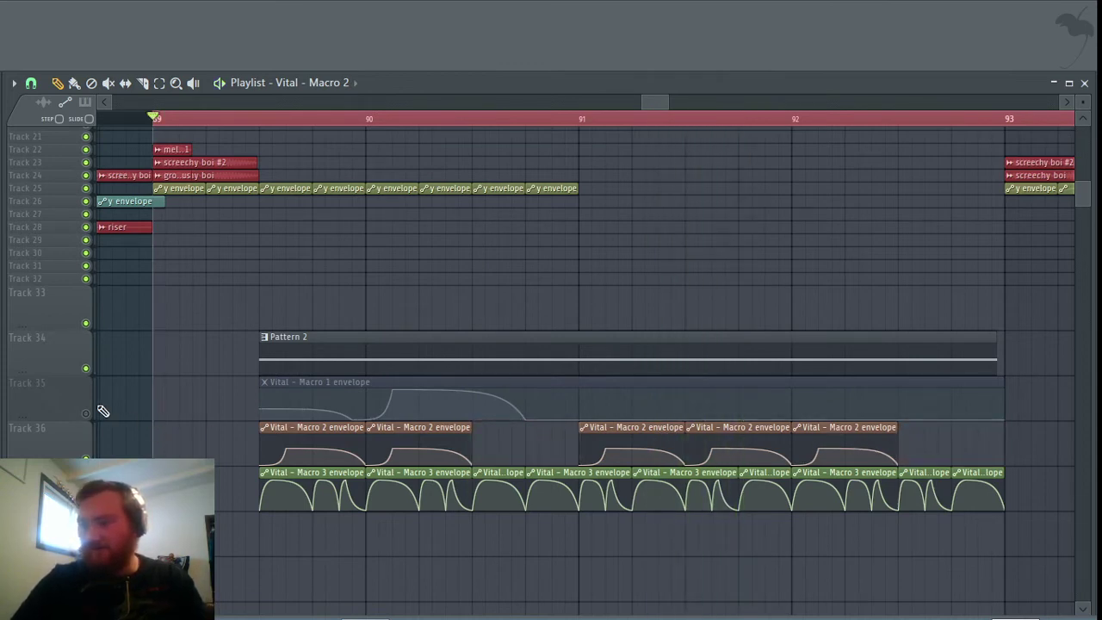
{"action": "left_click", "coordinate": [419, 377]}
{"action": "left_click_drag", "start_coordinate": [399, 382], "coordinate": [604, 382]}
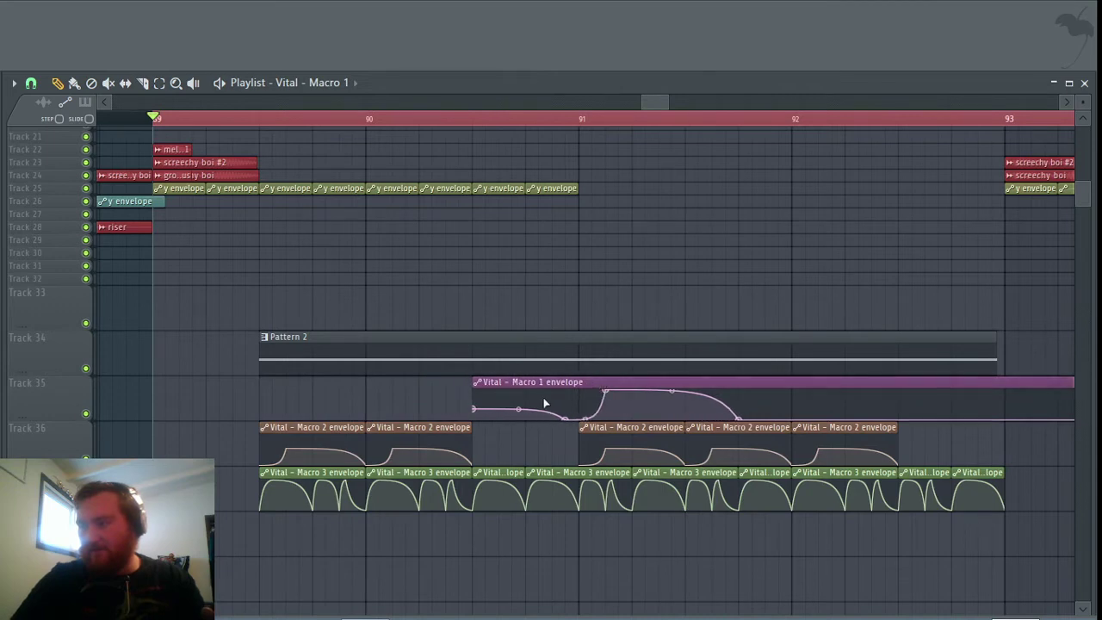
Step: Reshape the opening of the Macro 1 envelope into a low hump ending at zero by bar 91, and slice the clip at bar 91
{"action": "right_click", "coordinate": [476, 411]}
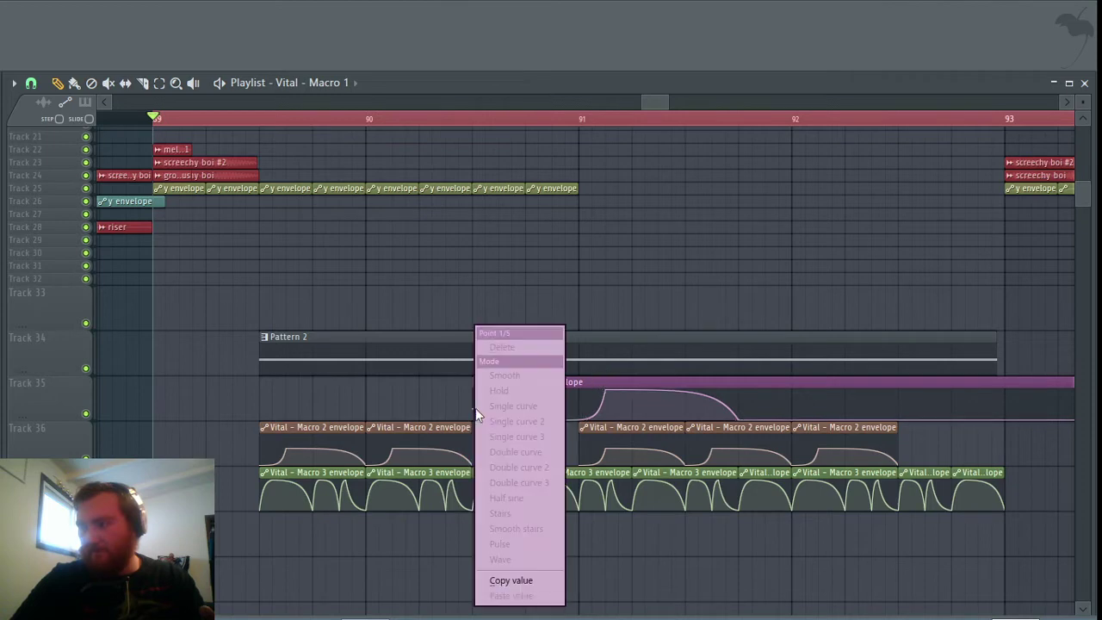
{"action": "left_click", "coordinate": [514, 581]}
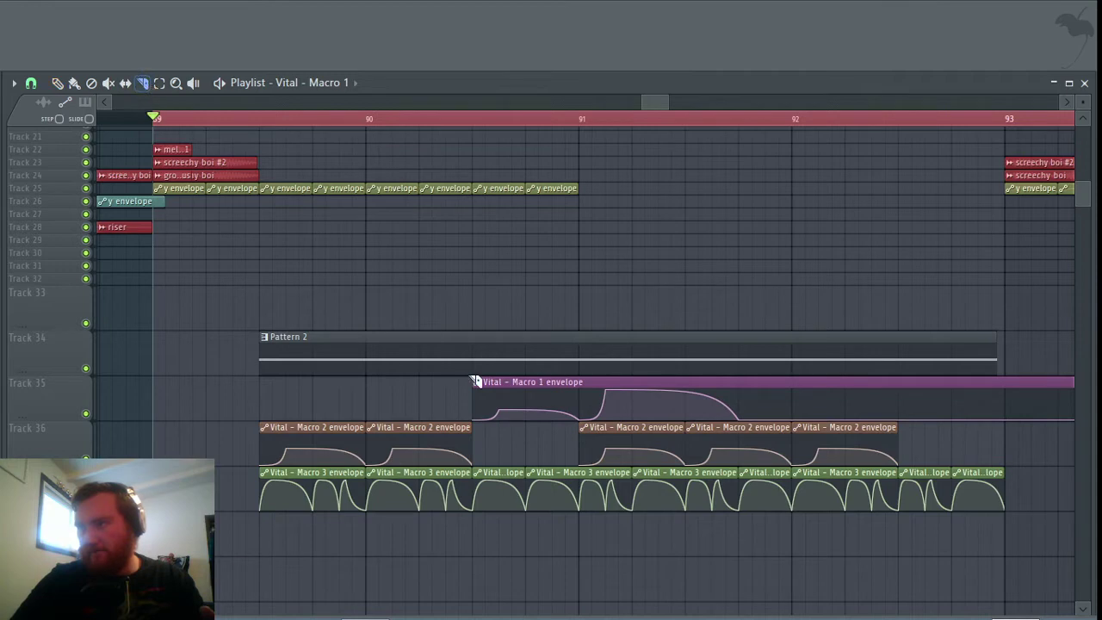
{"action": "left_click_drag", "start_coordinate": [584, 407], "coordinate": [581, 407]}
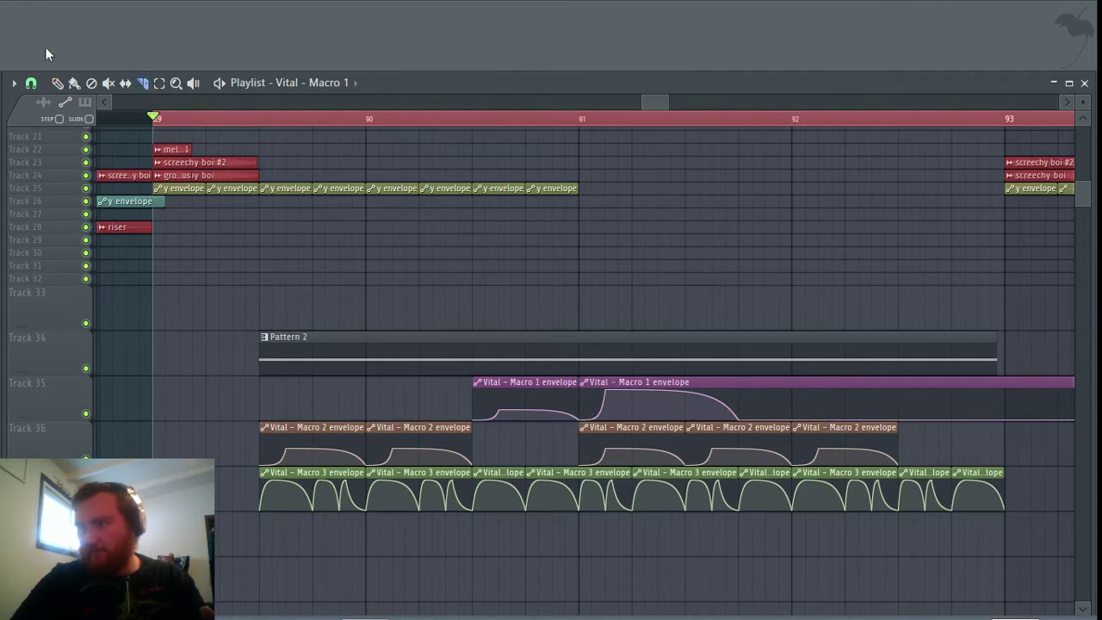
{"action": "key", "text": "space"}
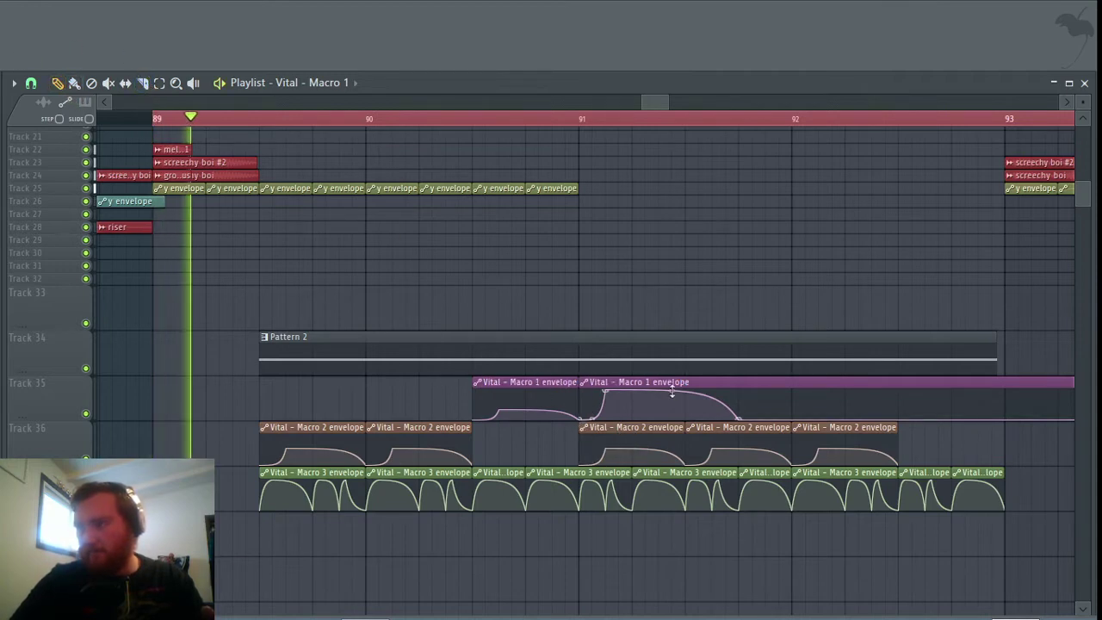
Step: Move the second Macro 1 clip on Track 35 to start midway through bar 92, and end its hump at bar 93
{"action": "left_click_drag", "start_coordinate": [649, 395], "coordinate": [967, 395]}
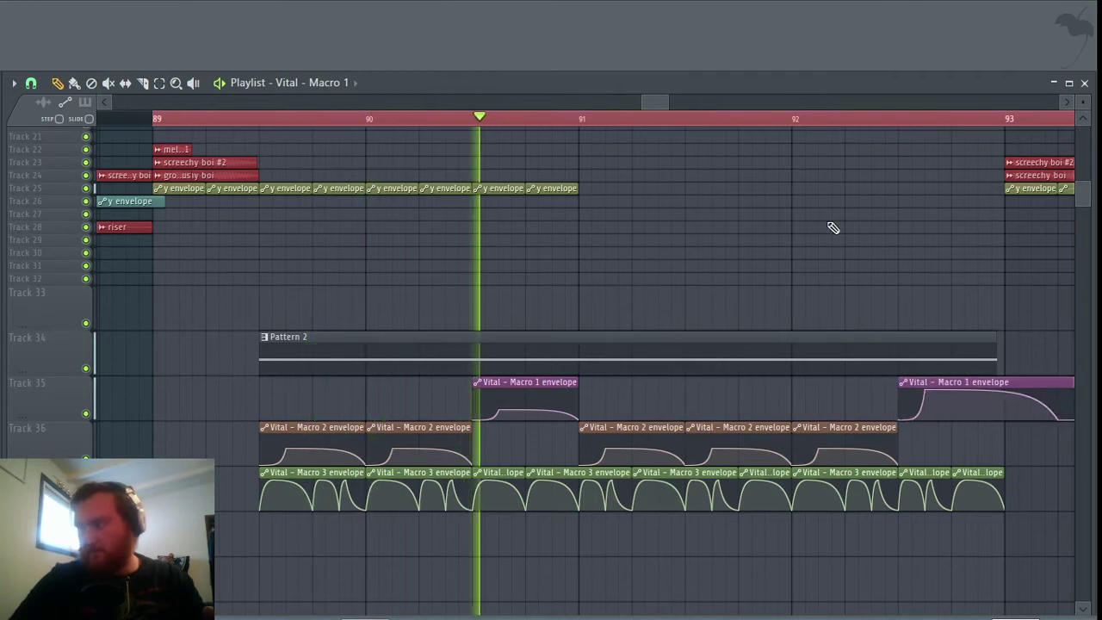
{"action": "scroll", "coordinate": [832, 226], "scroll_direction": "down", "scroll_amount": 2}
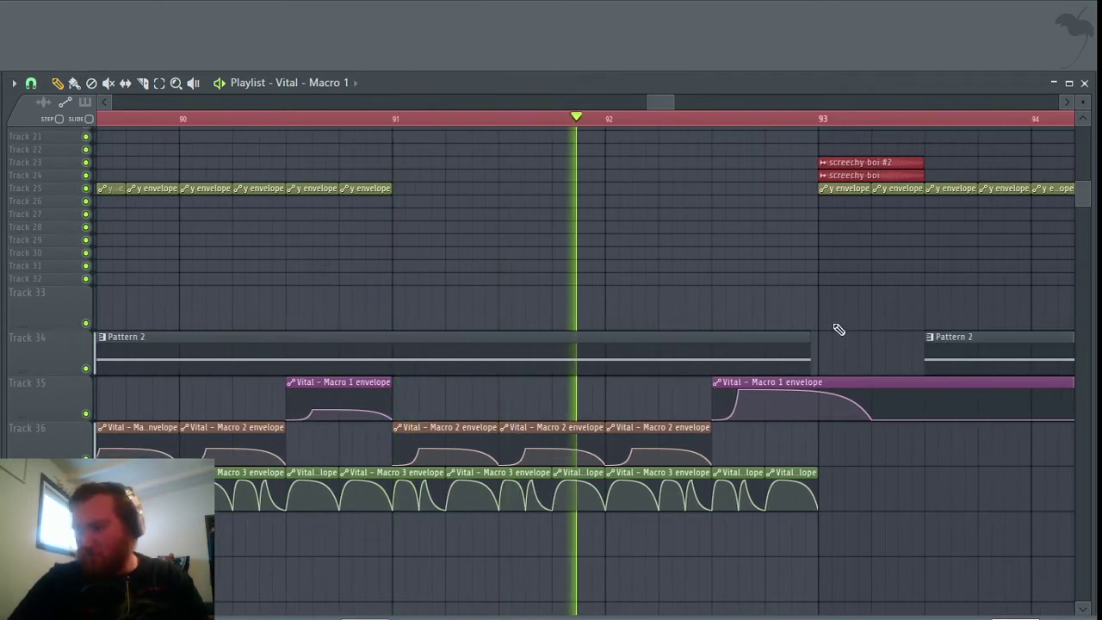
{"action": "left_click_drag", "start_coordinate": [874, 422], "coordinate": [820, 421]}
Step: Stop playback, slice the last Macro 1 clip at bar 93 and delete the remainder after it
{"action": "key", "text": "space"}
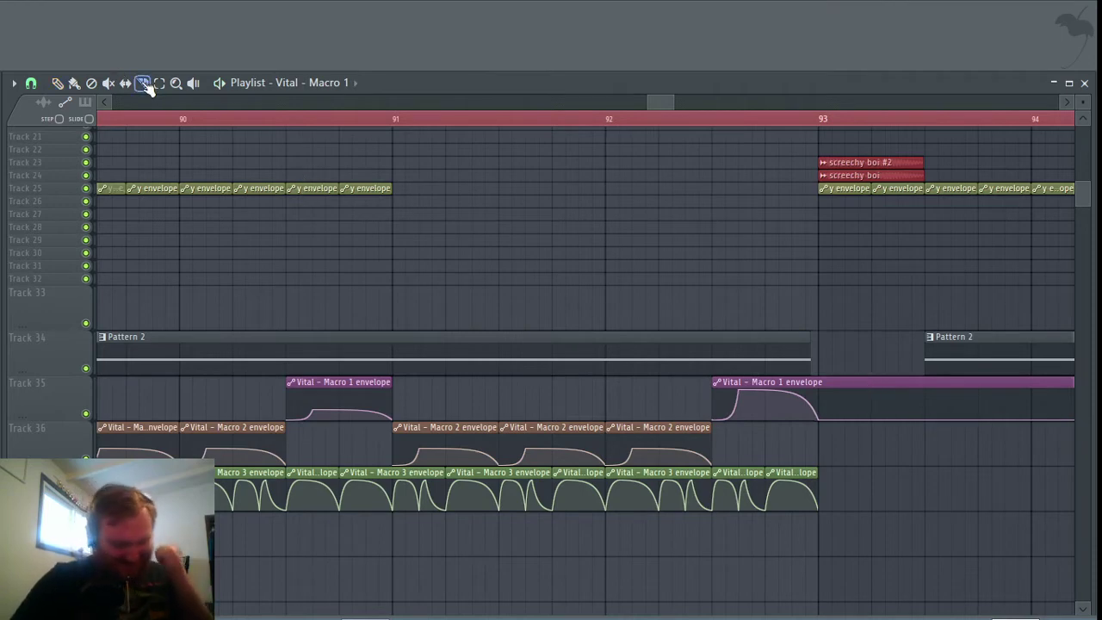
{"action": "left_click", "coordinate": [825, 389]}
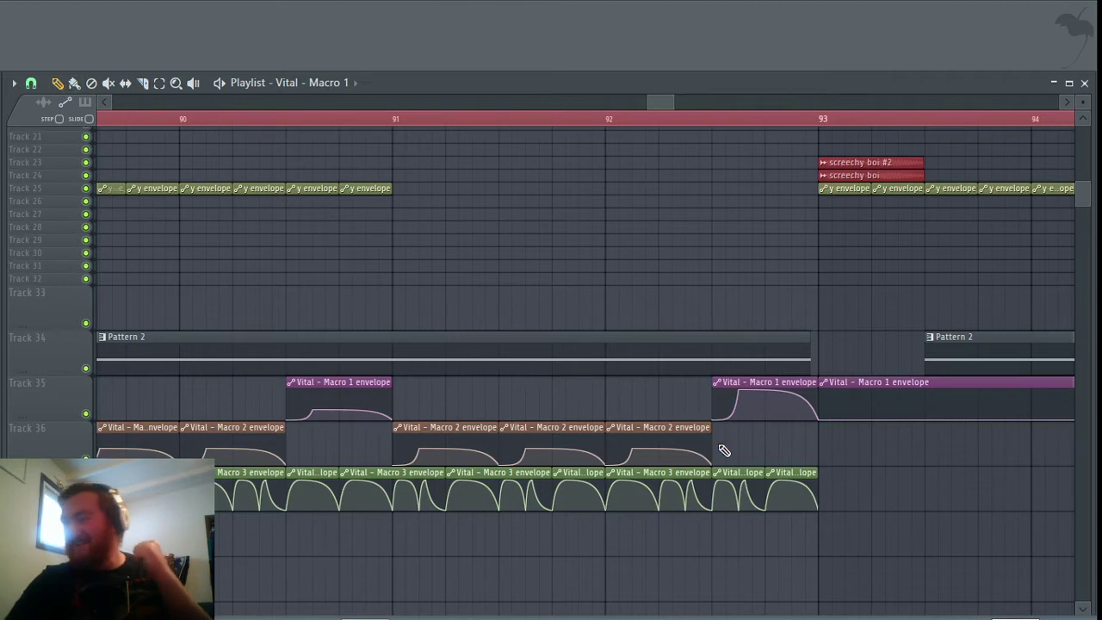
{"action": "right_click", "coordinate": [877, 388]}
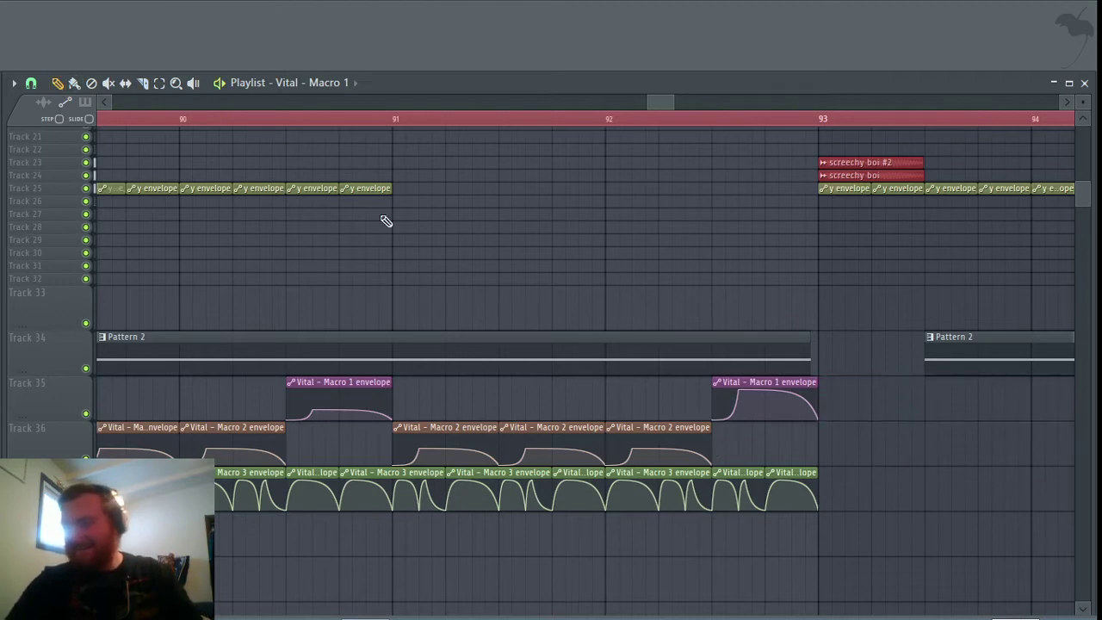
Step: Listen to the rearranged bass section from bar 89 in the full mix
{"action": "key", "text": "space"}
{"action": "scroll", "coordinate": [693, 119], "scroll_direction": "down", "scroll_amount": 5}
{"action": "left_click_drag", "start_coordinate": [707, 102], "coordinate": [684, 101]}
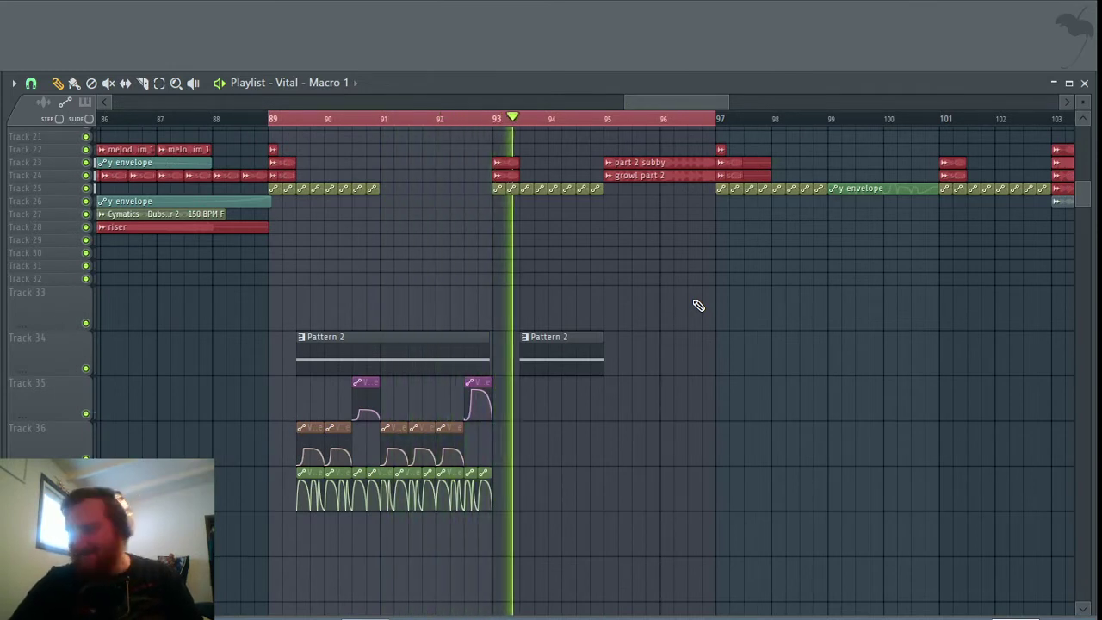
{"action": "key", "text": "space"}
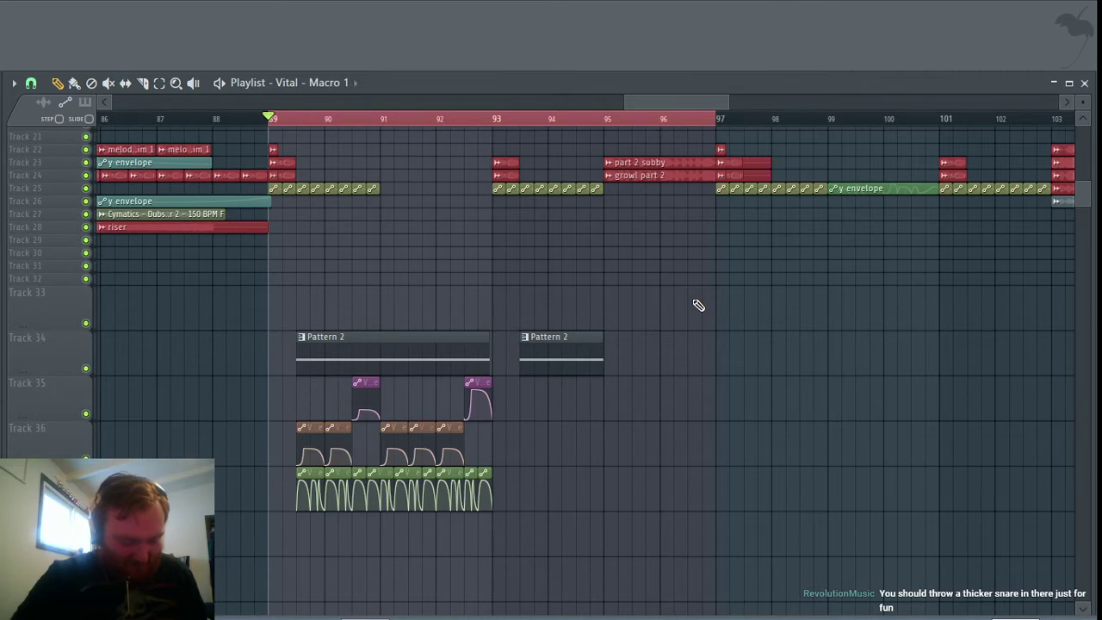
Step: Solo Tracks 8 and 9 to hear the drums from bar 89, solo Track 9 alone, and restore all tracks
{"action": "scroll", "coordinate": [697, 305], "scroll_direction": "up", "scroll_amount": 7}
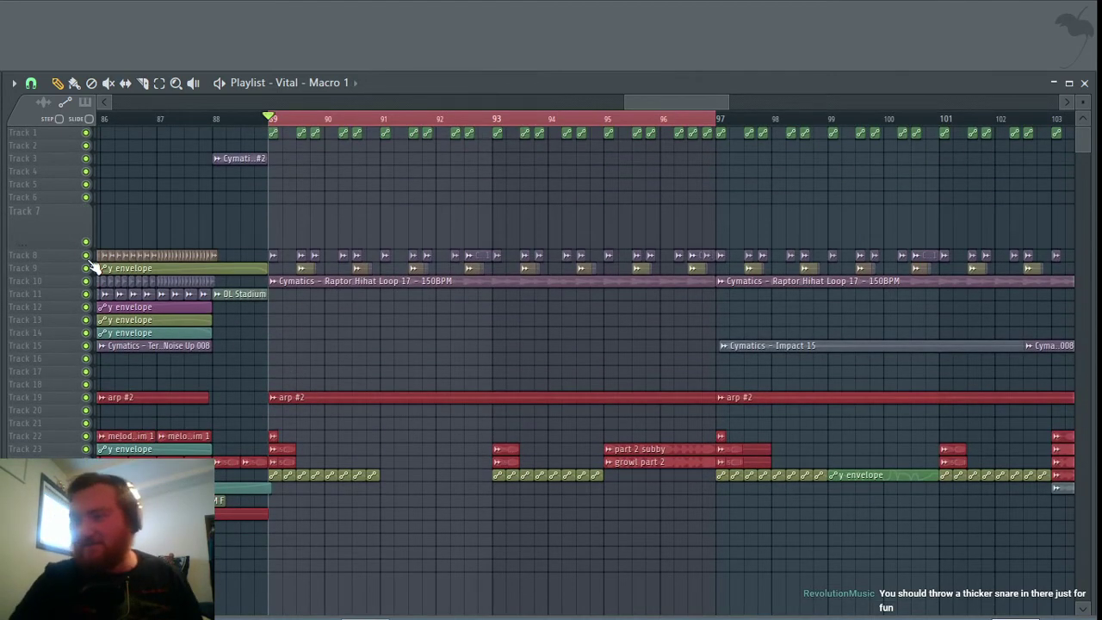
{"action": "right_click", "coordinate": [88, 267]}
{"action": "key", "text": "space"}
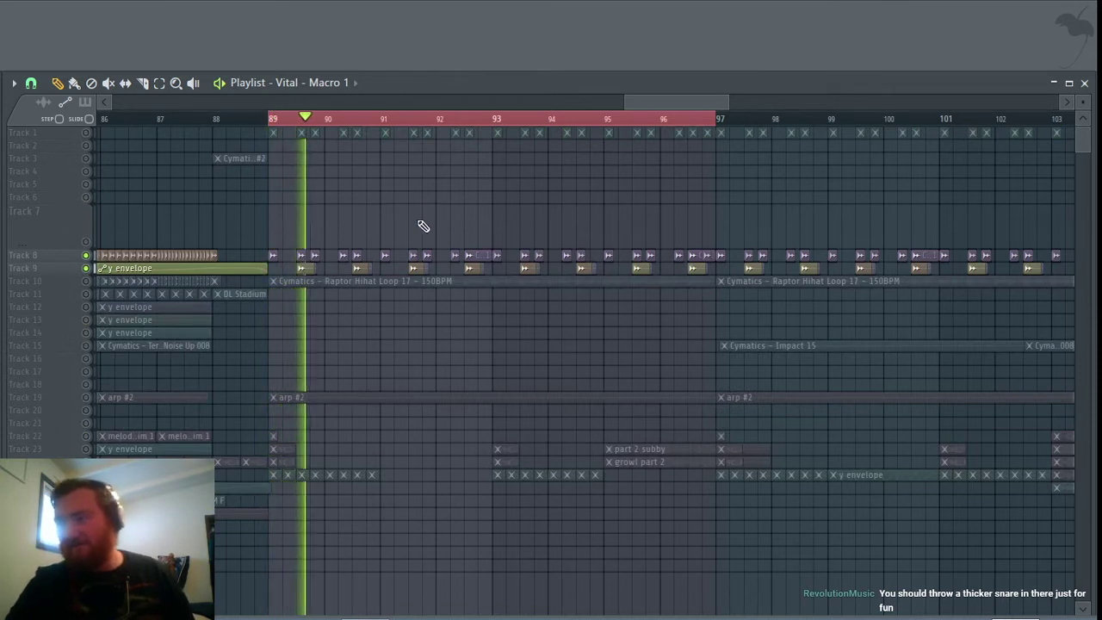
{"action": "key", "text": "space"}
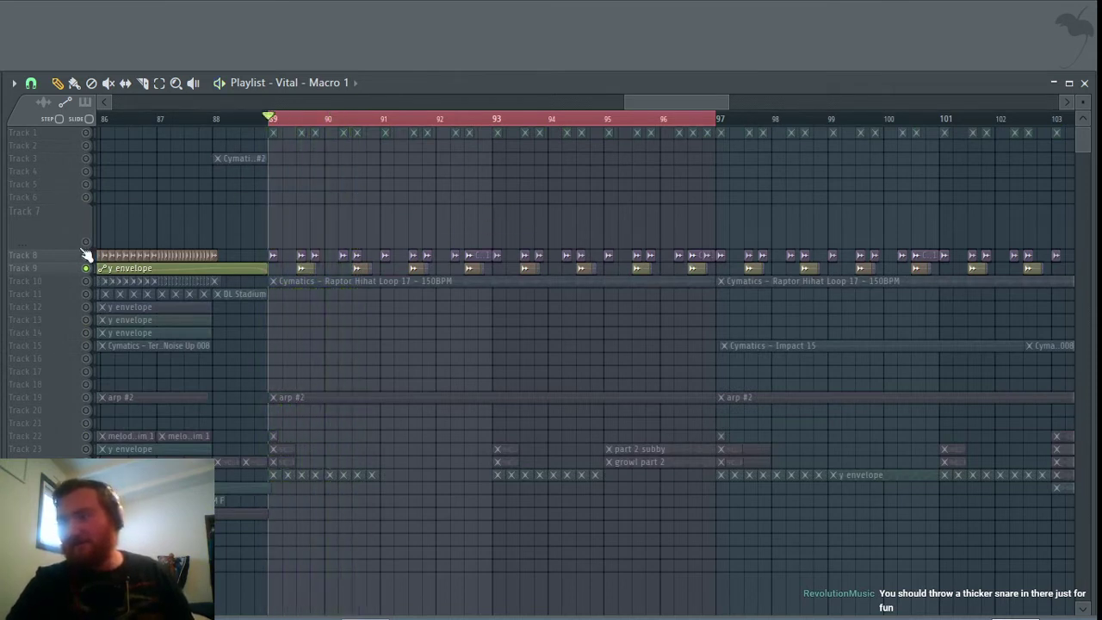
{"action": "right_click", "coordinate": [88, 268]}
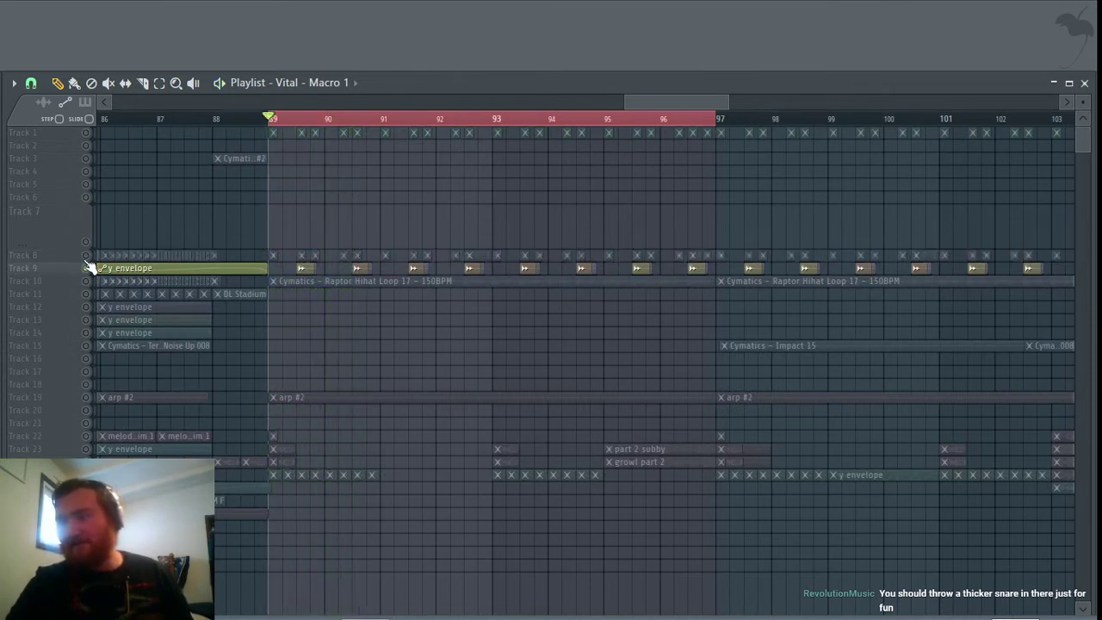
{"action": "right_click", "coordinate": [87, 268]}
Step: Play from bar 77 with only Tracks 8 and 9 audible, add Track 10, and restore all tracks
{"action": "scroll", "coordinate": [447, 168], "scroll_direction": "up", "scroll_amount": 4}
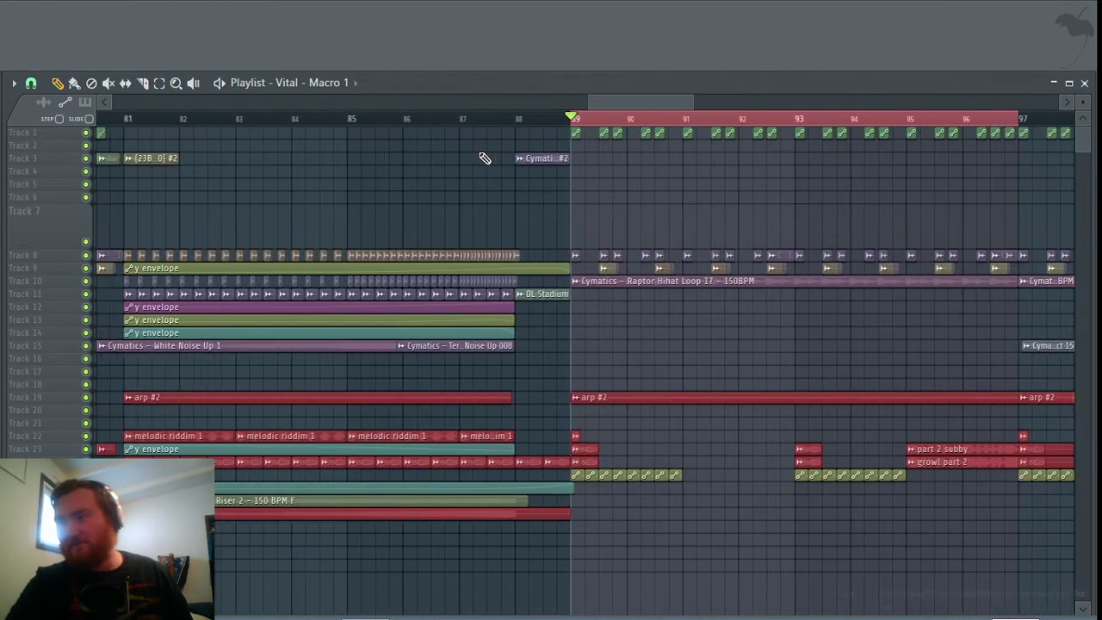
{"action": "scroll", "coordinate": [422, 158], "scroll_direction": "down", "scroll_amount": 4}
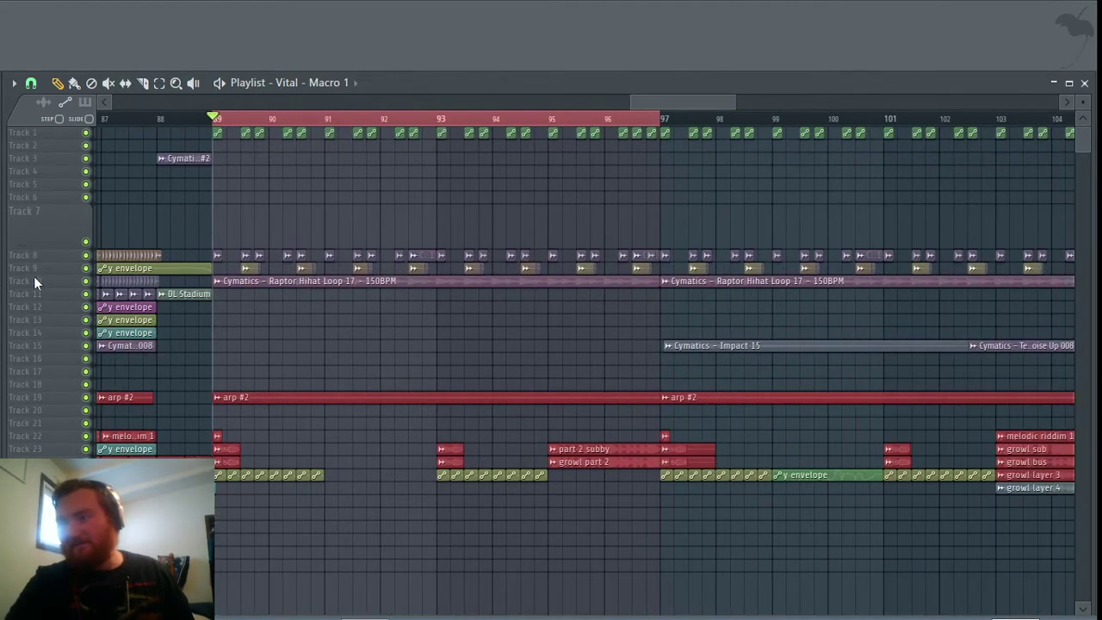
{"action": "scroll", "coordinate": [302, 289], "scroll_direction": "up", "scroll_amount": 4}
{"action": "scroll", "coordinate": [368, 273], "scroll_direction": "left", "scroll_amount": 3}
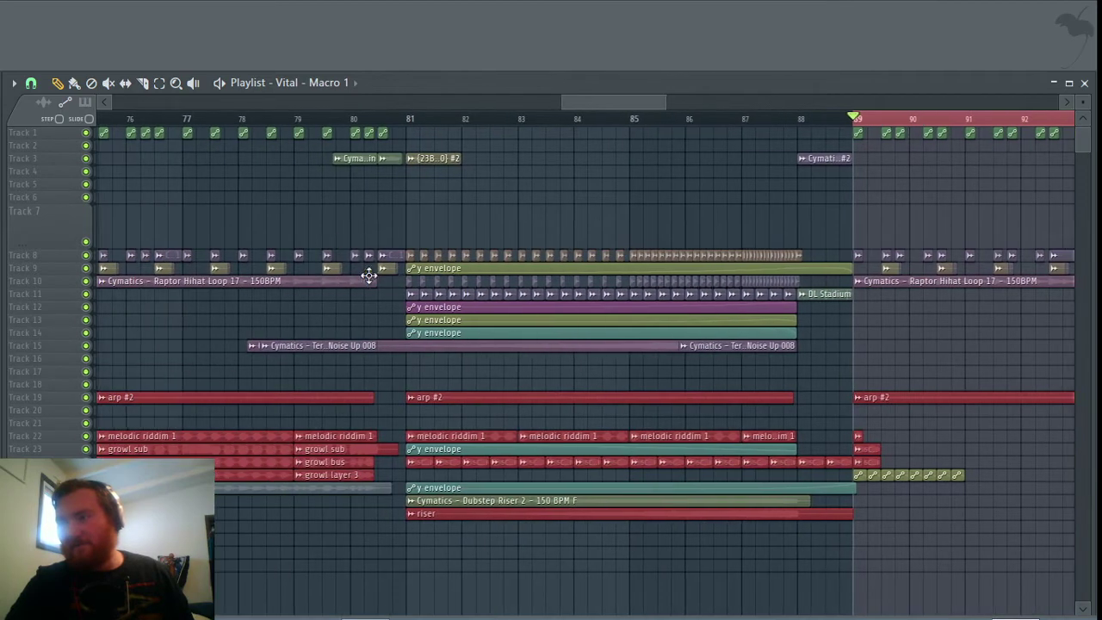
{"action": "left_click", "coordinate": [191, 119]}
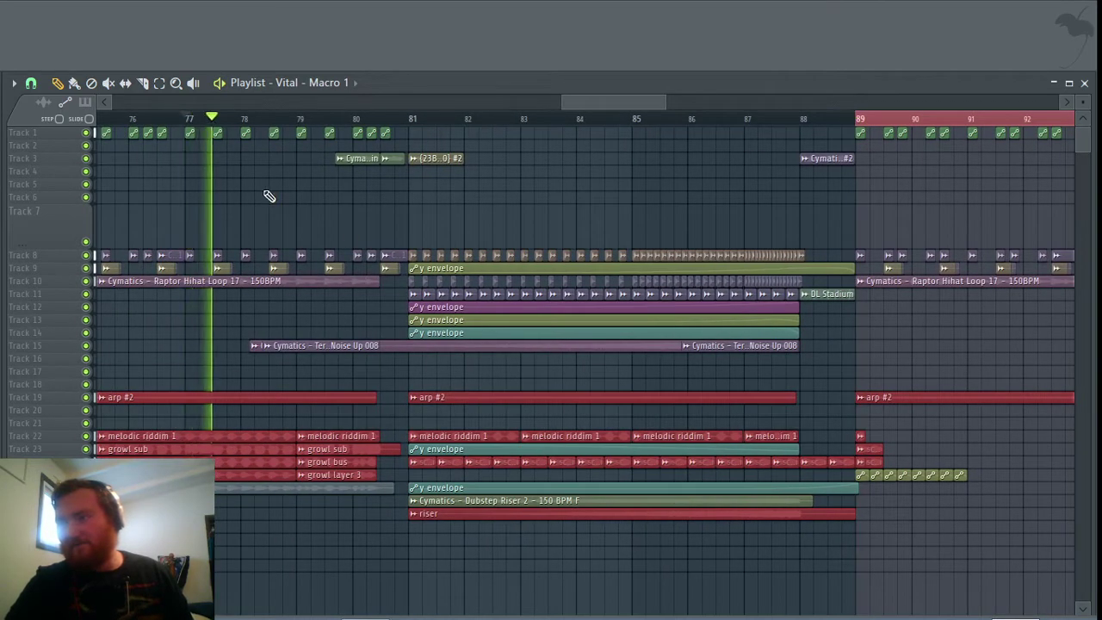
{"action": "left_click", "coordinate": [86, 254], "text": "ctrl"}
{"action": "left_click", "coordinate": [86, 268]}
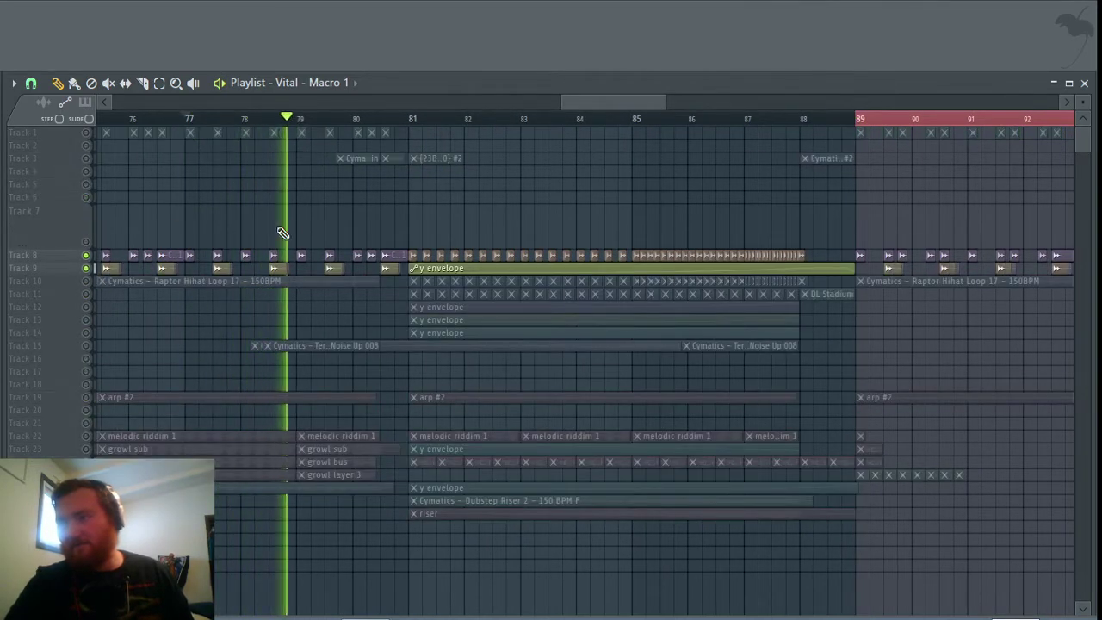
{"action": "left_click", "coordinate": [87, 280]}
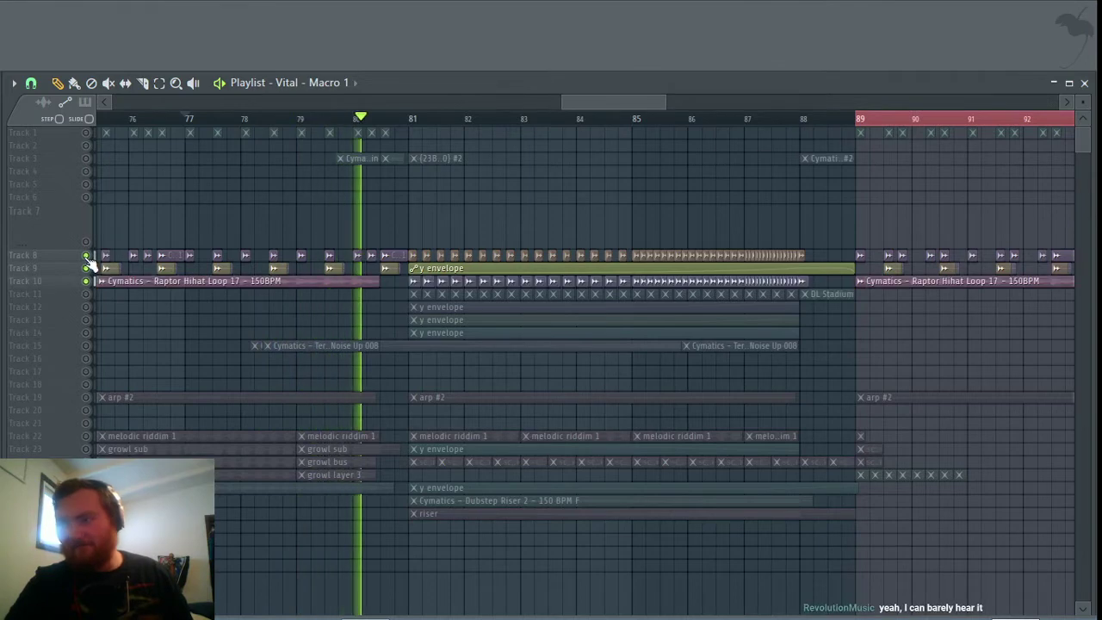
{"action": "left_click", "coordinate": [86, 255], "text": "ctrl"}
{"action": "left_click", "coordinate": [86, 255], "text": "ctrl"}
Step: Follow the full-mix playback from the build-up before bar 89 into the Vital bass section
{"action": "scroll", "coordinate": [486, 170], "scroll_direction": "right", "scroll_amount": 4}
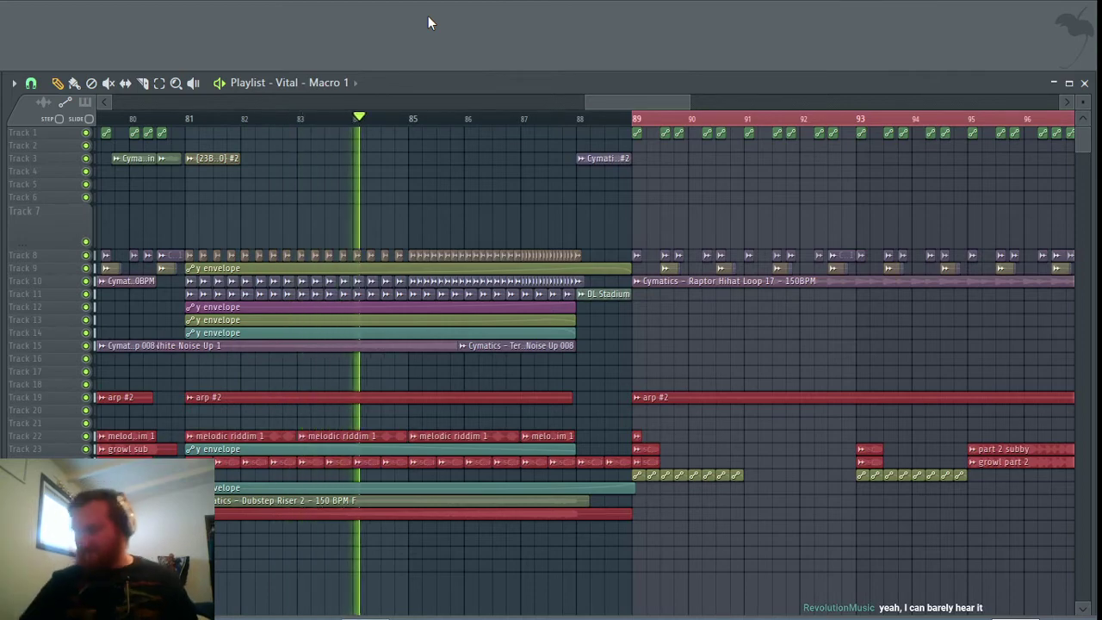
{"action": "scroll", "coordinate": [823, 270], "scroll_direction": "right", "scroll_amount": 2}
{"action": "scroll", "coordinate": [716, 455], "scroll_direction": "right", "scroll_amount": 2}
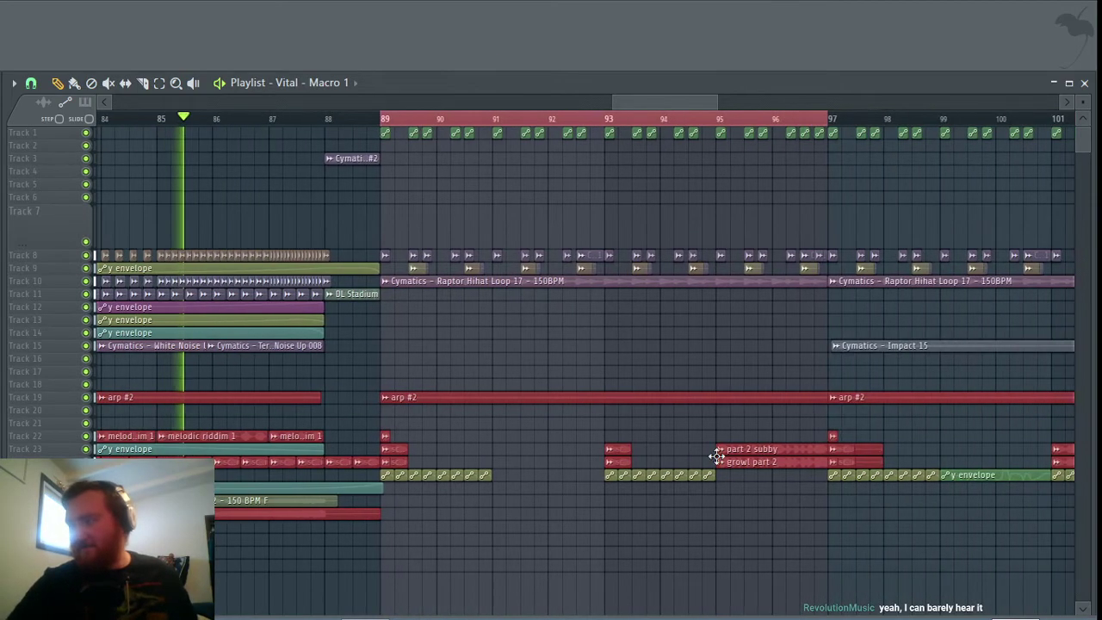
{"action": "scroll", "coordinate": [716, 456], "scroll_direction": "down", "scroll_amount": 5}
{"action": "scroll", "coordinate": [716, 455], "scroll_direction": "up", "scroll_amount": 5}
{"action": "scroll", "coordinate": [715, 455], "scroll_direction": "down", "scroll_amount": 5}
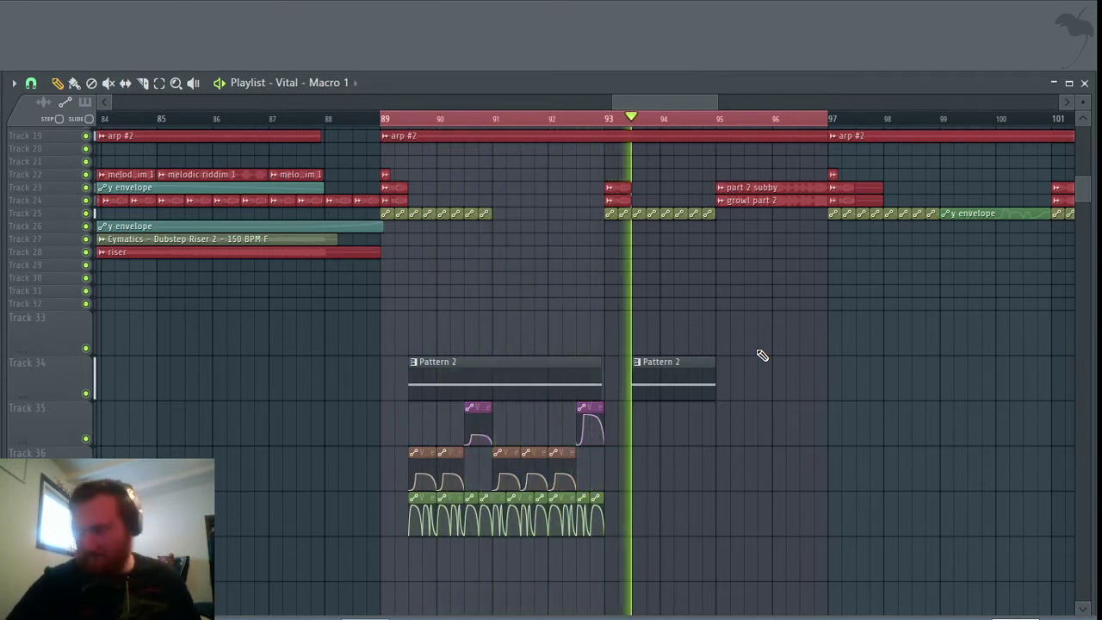
{"action": "key", "text": "space"}
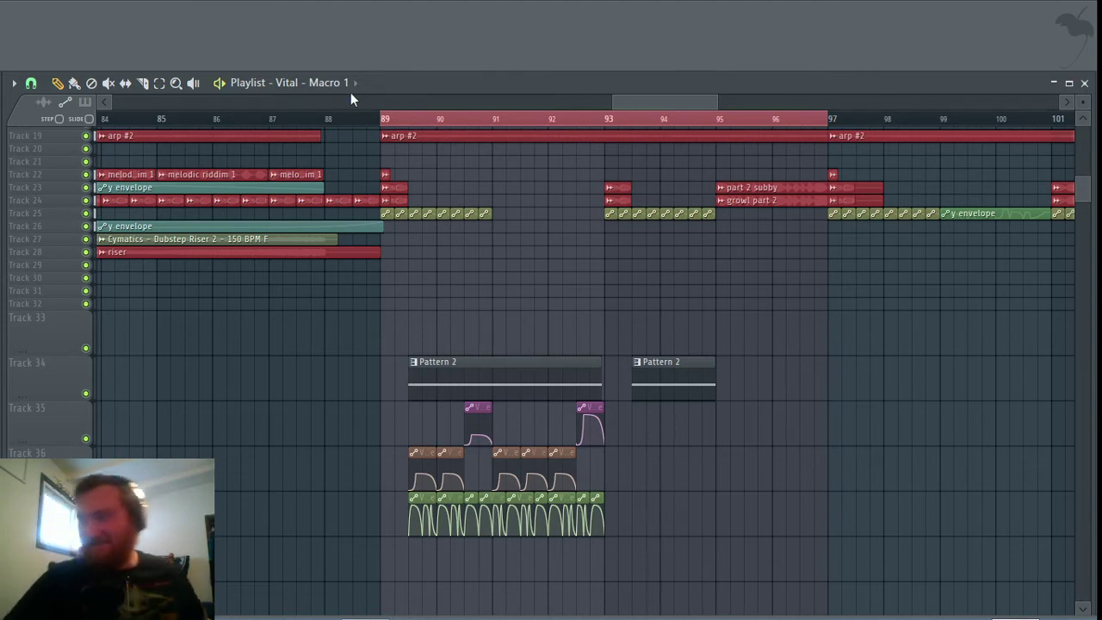
Step: Replay the bass section from bar 89 several times with the Vital macro clips in closer view
{"action": "key", "text": "space"}
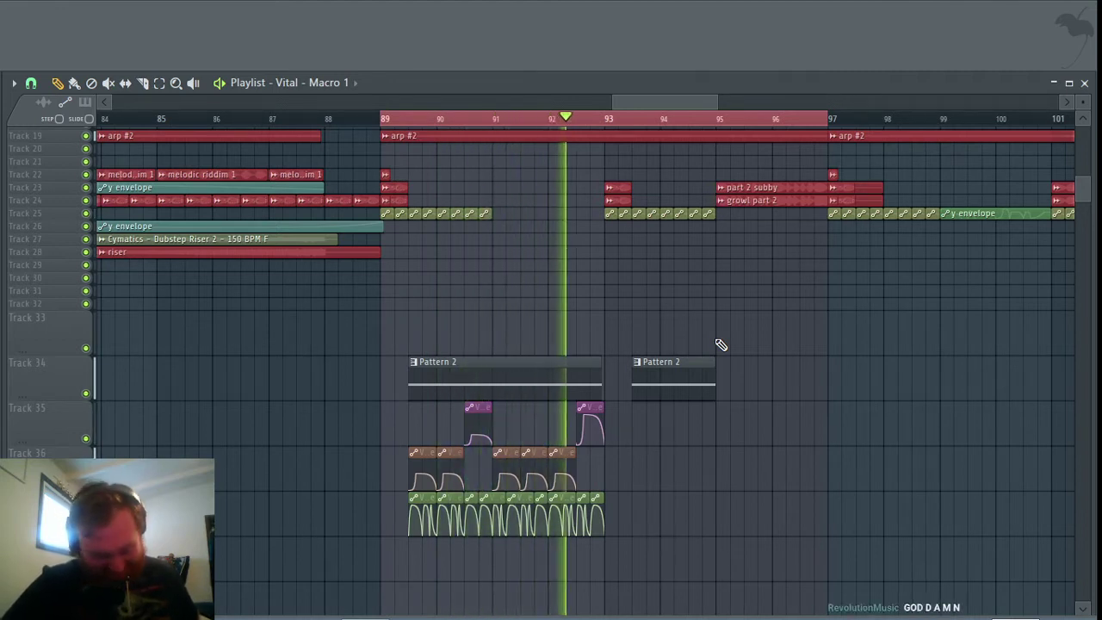
{"action": "key", "text": "space"}
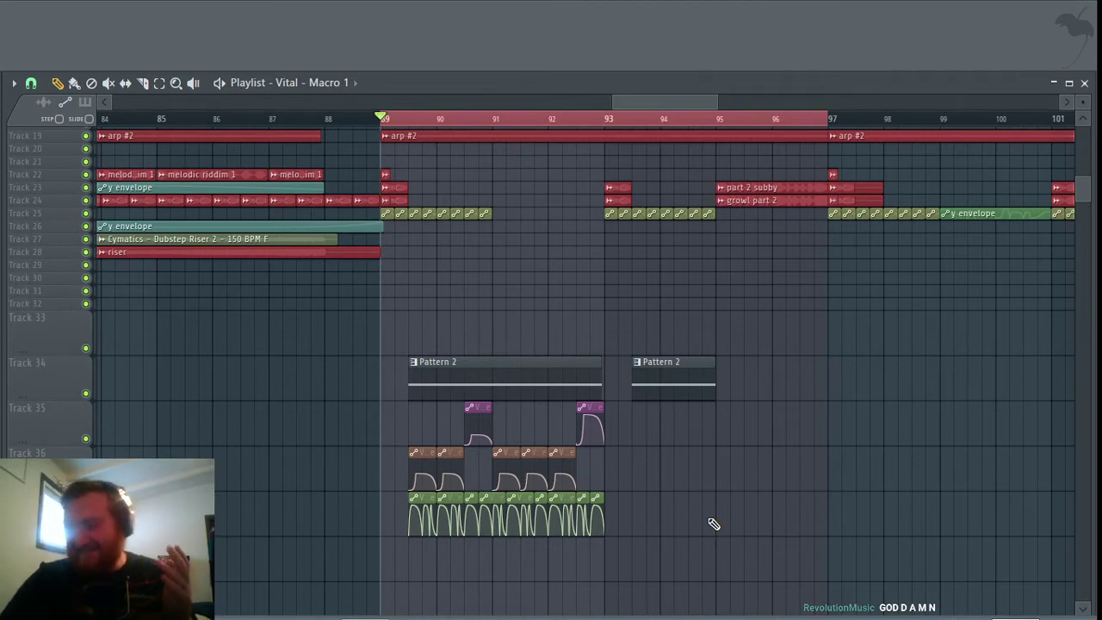
{"action": "scroll", "coordinate": [484, 591], "scroll_direction": "up", "scroll_amount": 1}
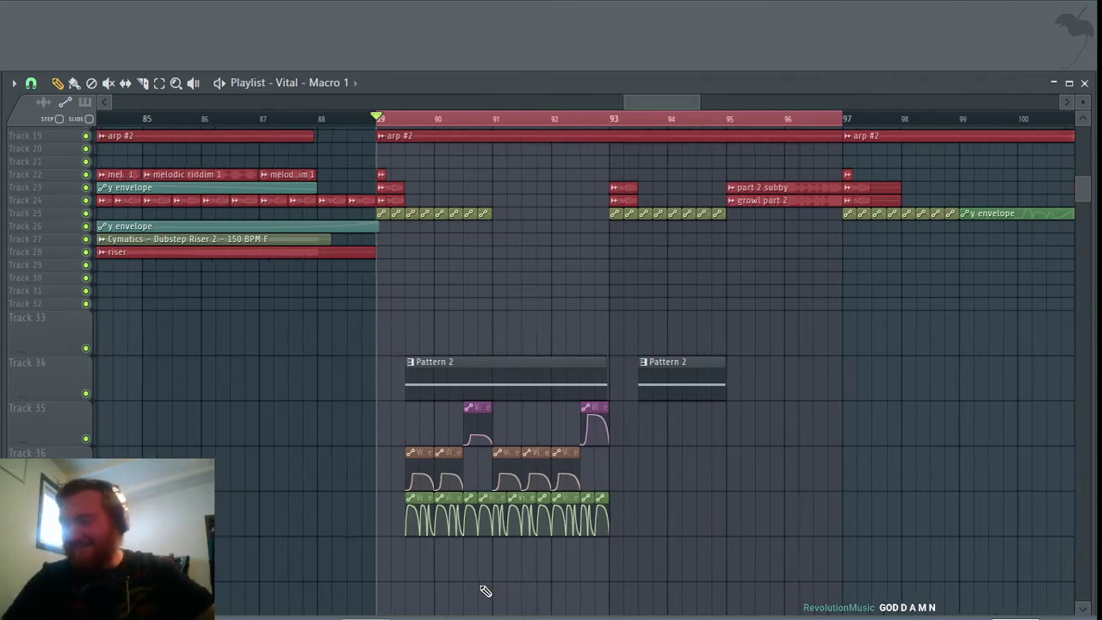
{"action": "key", "text": "space"}
{"action": "scroll", "coordinate": [485, 591], "scroll_direction": "up", "scroll_amount": 3}
{"action": "scroll", "coordinate": [480, 591], "scroll_direction": "down", "scroll_amount": 3}
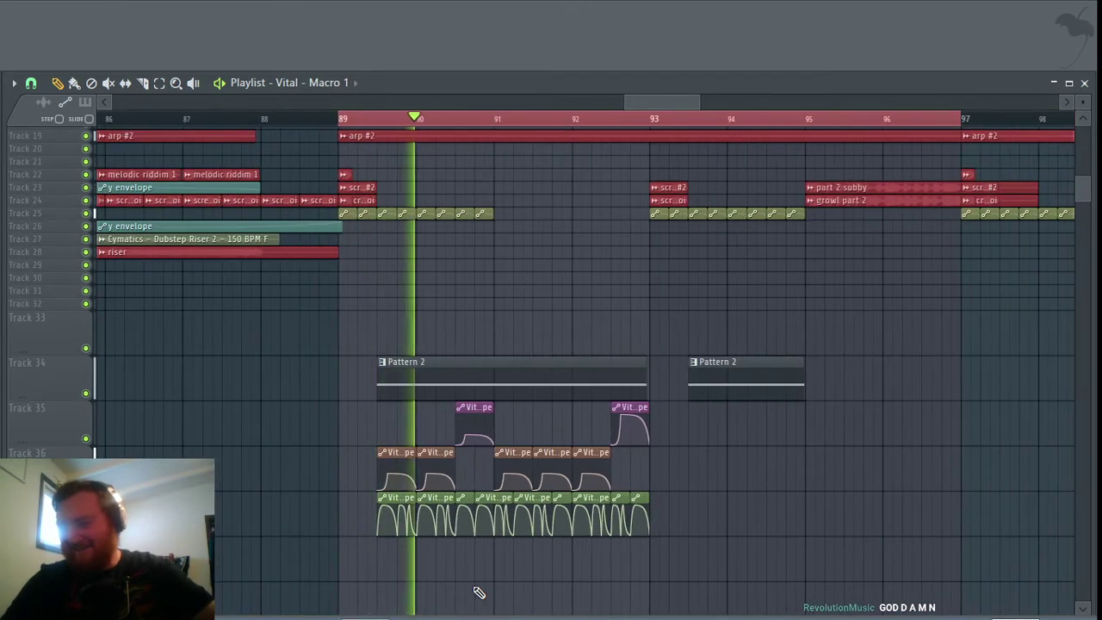
{"action": "key", "text": "space"}
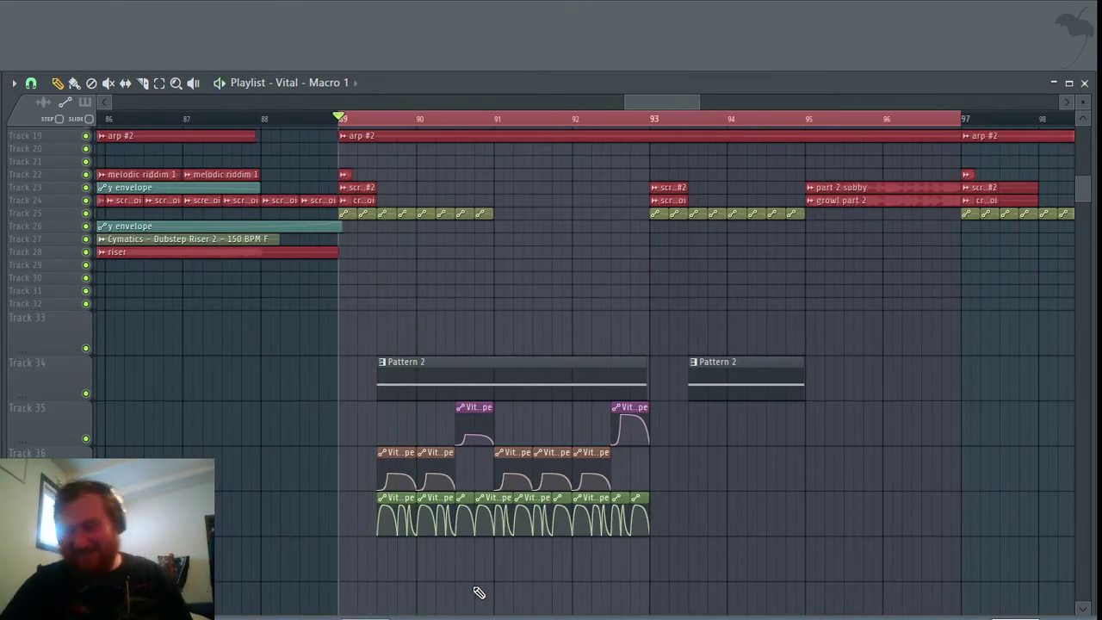
{"action": "key", "text": "space"}
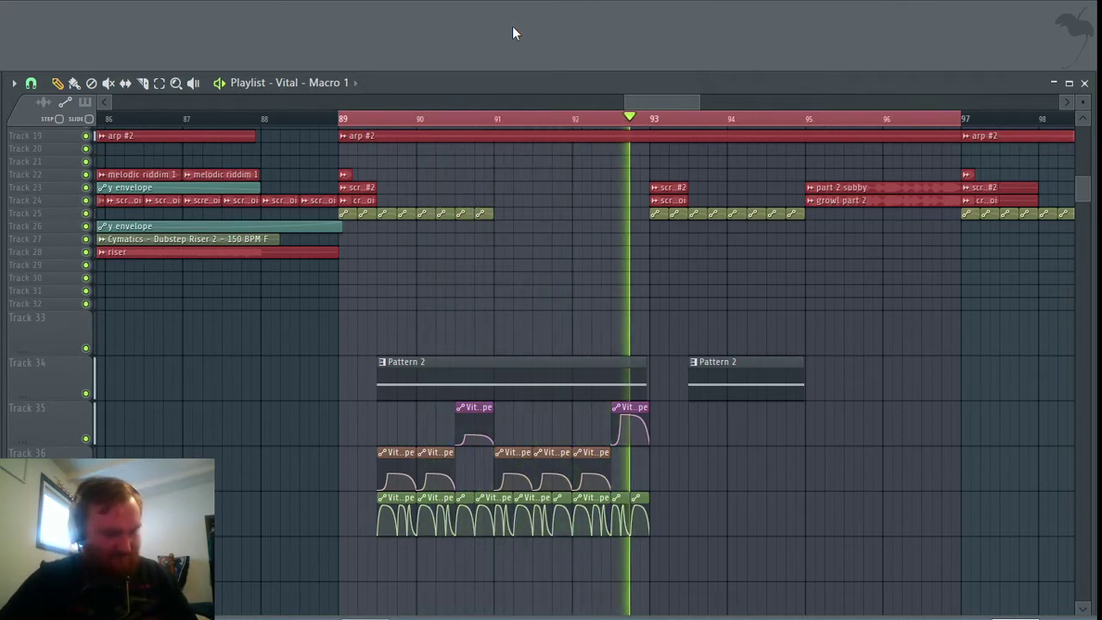
{"action": "key", "text": "space"}
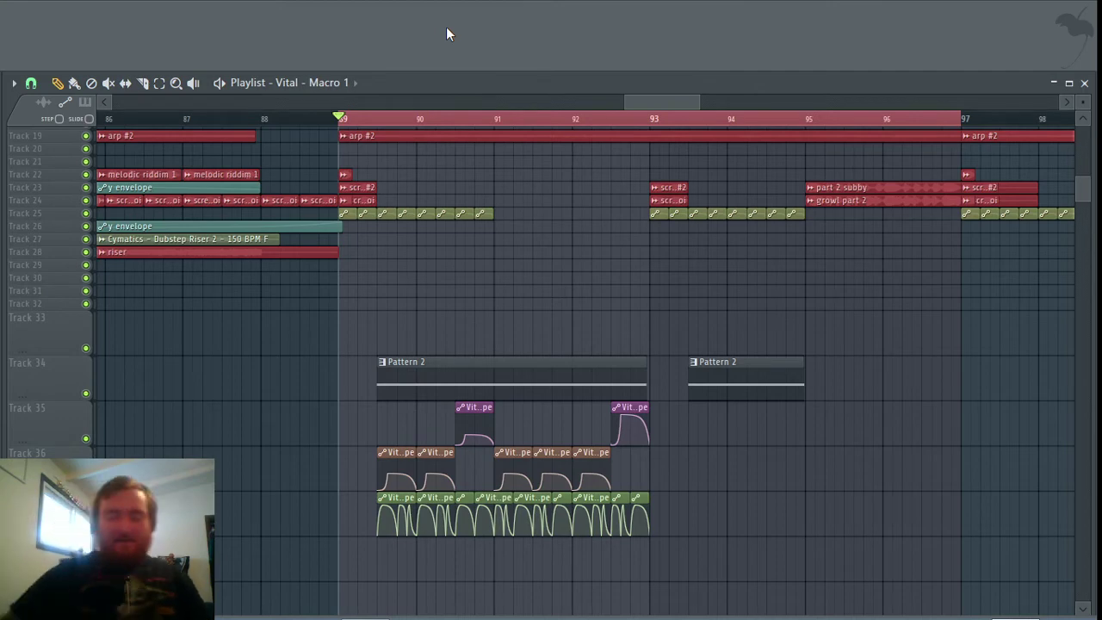
Step: Insert an empty track at Track 9, directly above the snare track
{"action": "scroll", "coordinate": [514, 273], "scroll_direction": "up", "scroll_amount": 5}
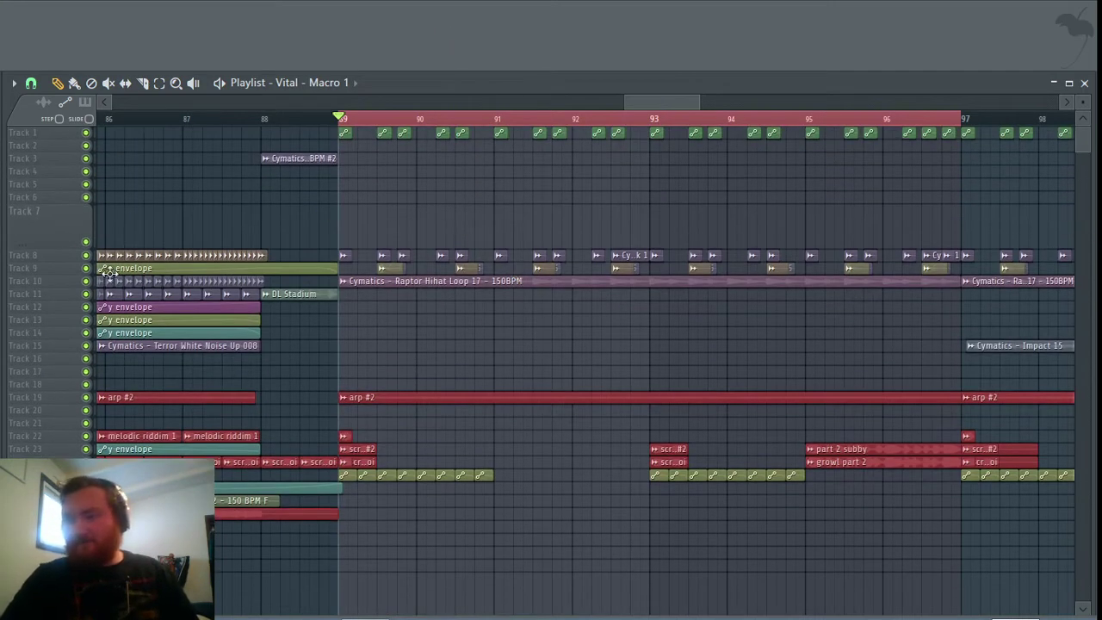
{"action": "right_click", "coordinate": [49, 267]}
{"action": "left_click", "coordinate": [259, 353]}
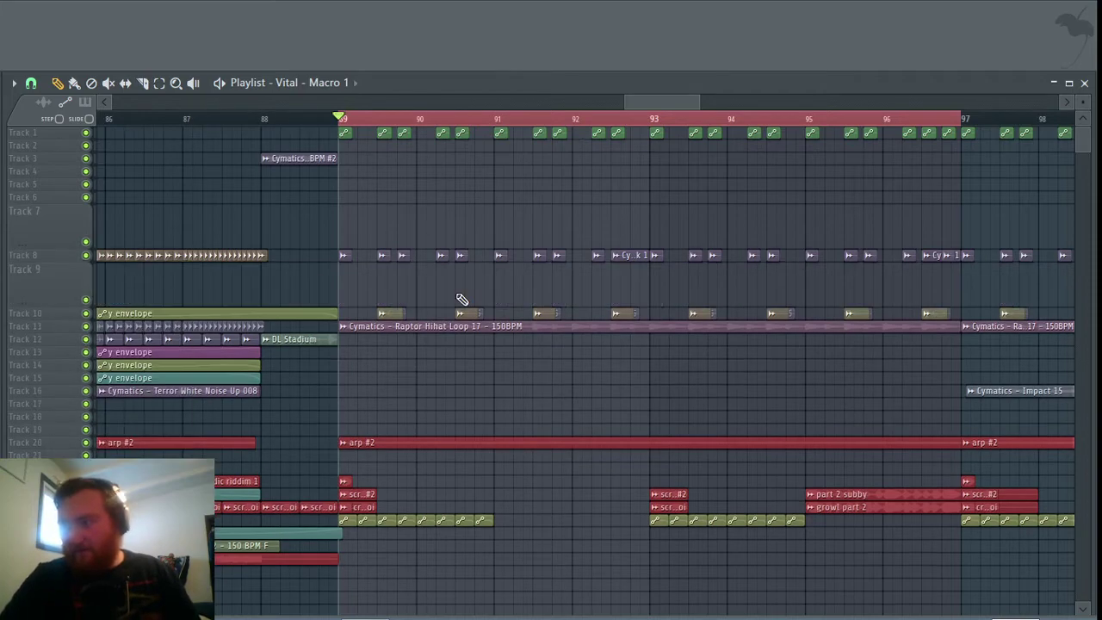
Step: Browse the Cymatics - Dubstep Starter Pack samples to Drums - One Shots and open its Snares folder
{"action": "left_click_drag", "start_coordinate": [627, 103], "coordinate": [439, 102]}
{"action": "mouse_move", "coordinate": [444, 616]}
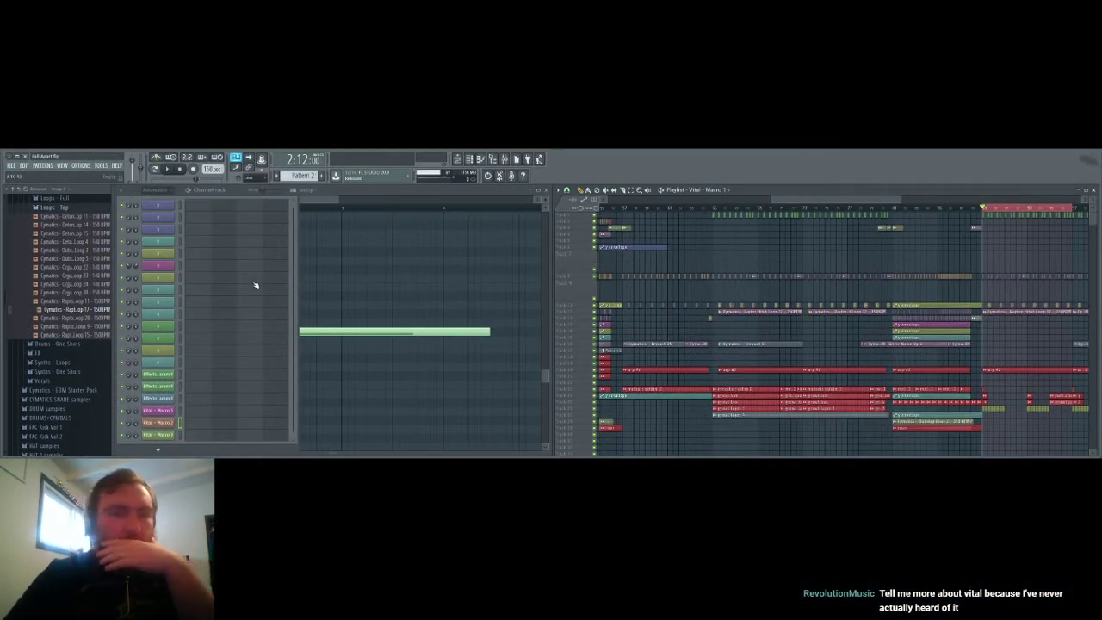
{"action": "left_click", "coordinate": [66, 213]}
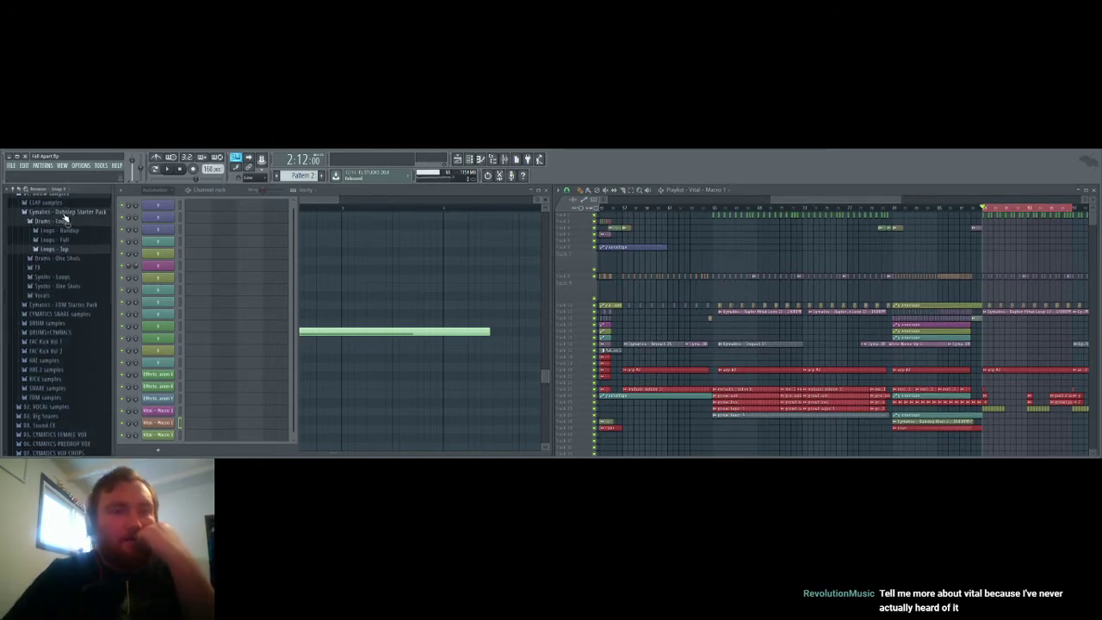
{"action": "scroll", "coordinate": [60, 259], "scroll_direction": "up", "scroll_amount": 2}
{"action": "left_click", "coordinate": [56, 244]}
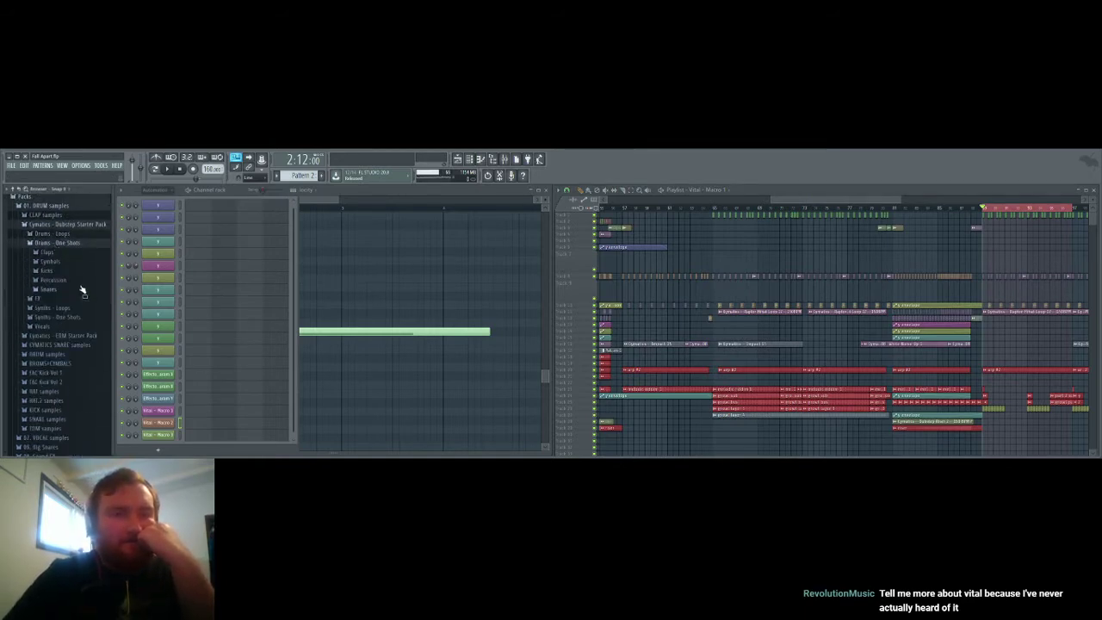
{"action": "left_click", "coordinate": [46, 289]}
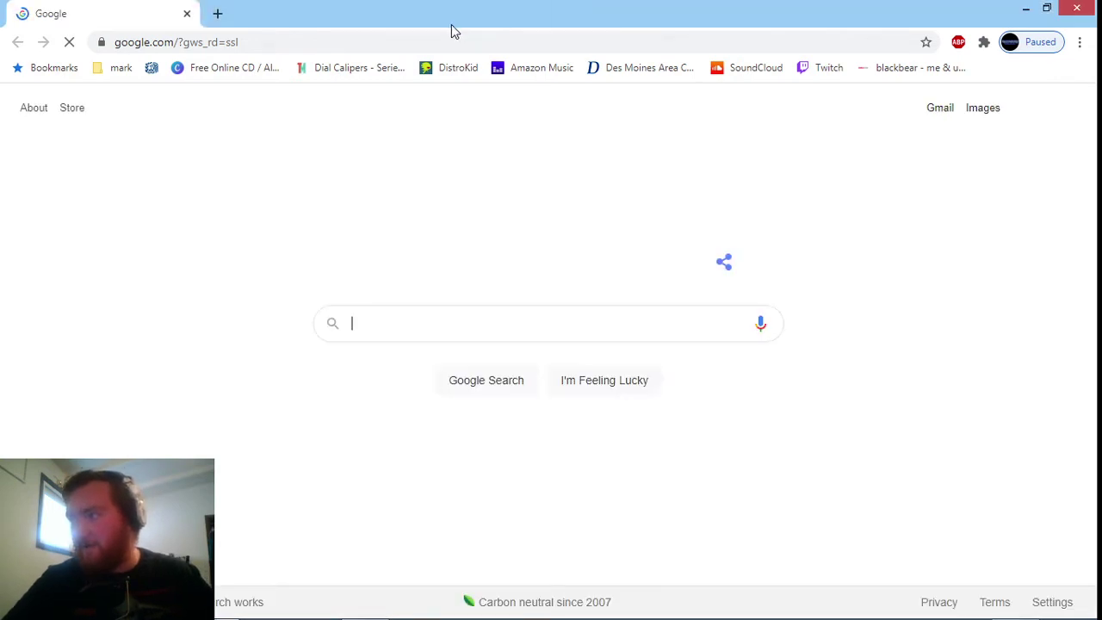
Step: Search Google in the browser for "when did the vst serum come out"
{"action": "left_click", "coordinate": [366, 40]}
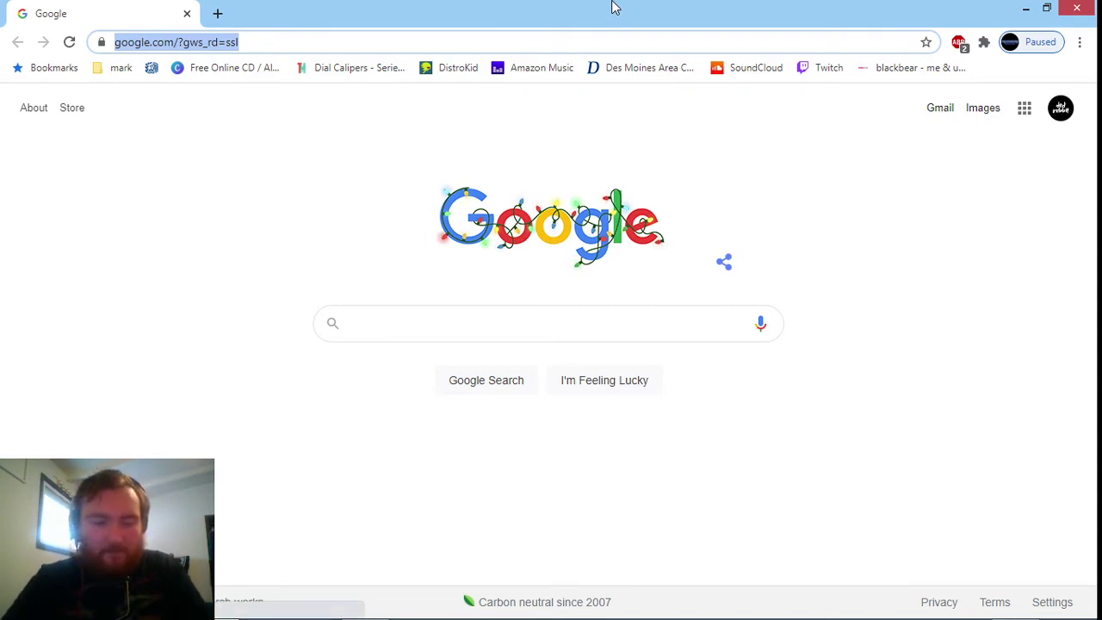
{"action": "type", "text": "when did the v"}
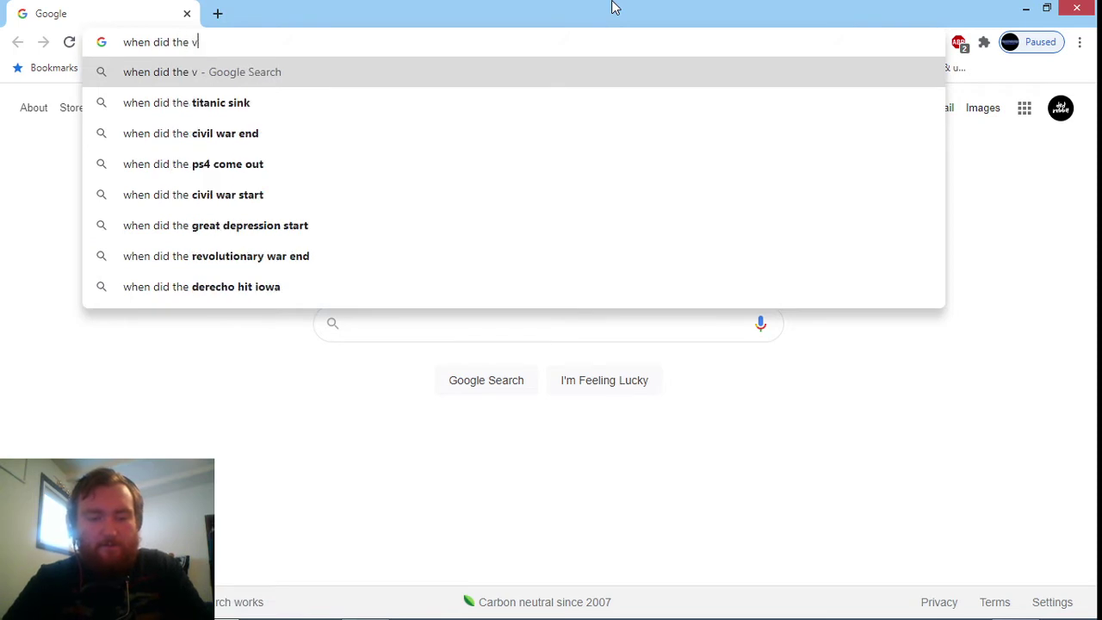
{"action": "type", "text": "st serum "}
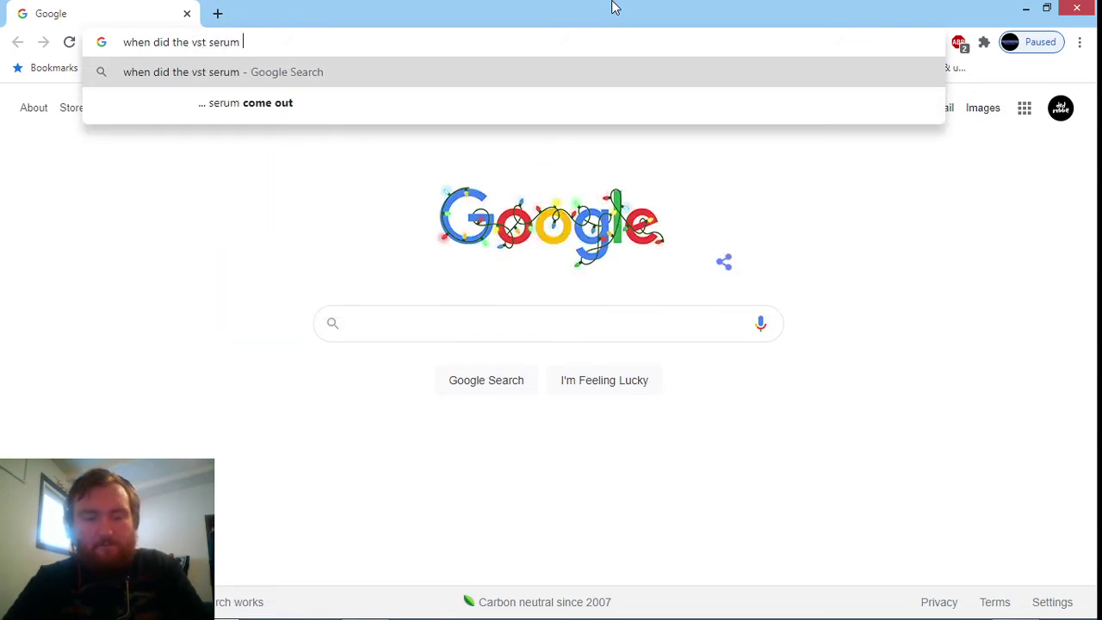
{"action": "type", "text": "come out"}
{"action": "key", "text": "Return"}
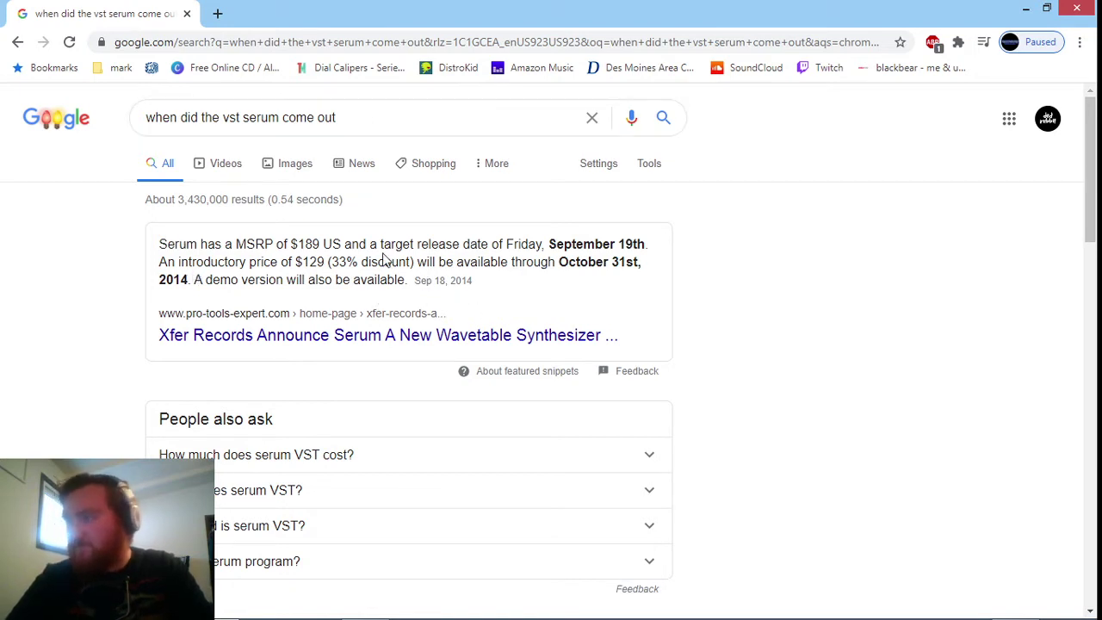
Step: Change the Google query to "when did the vst massive come out", check the release year, and close the browser page
{"action": "double_click", "coordinate": [259, 118]}
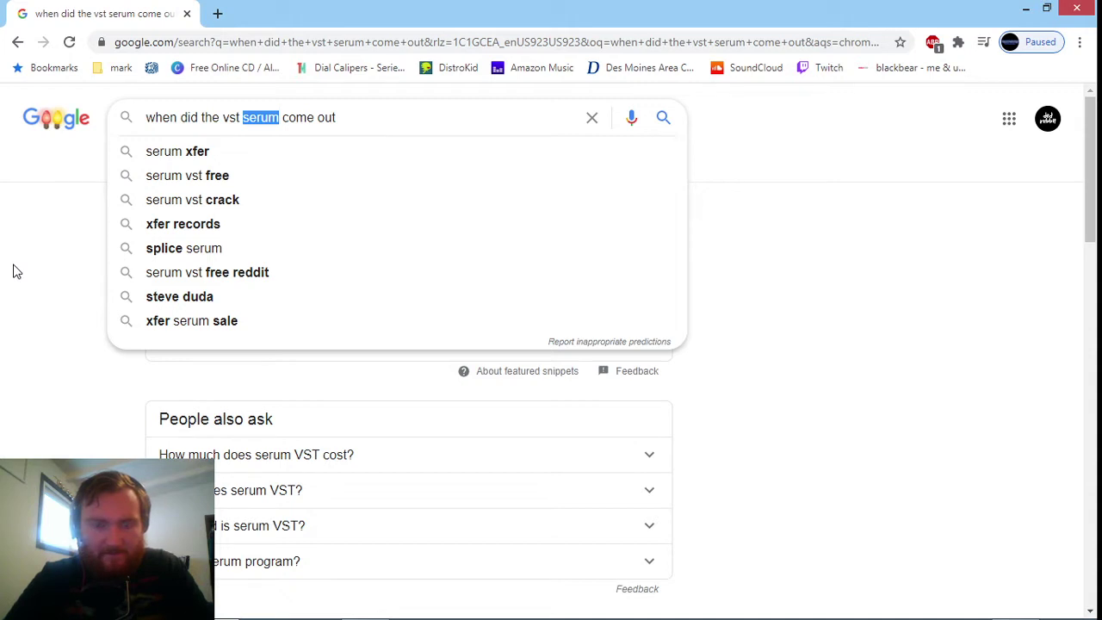
{"action": "type", "text": "massive"}
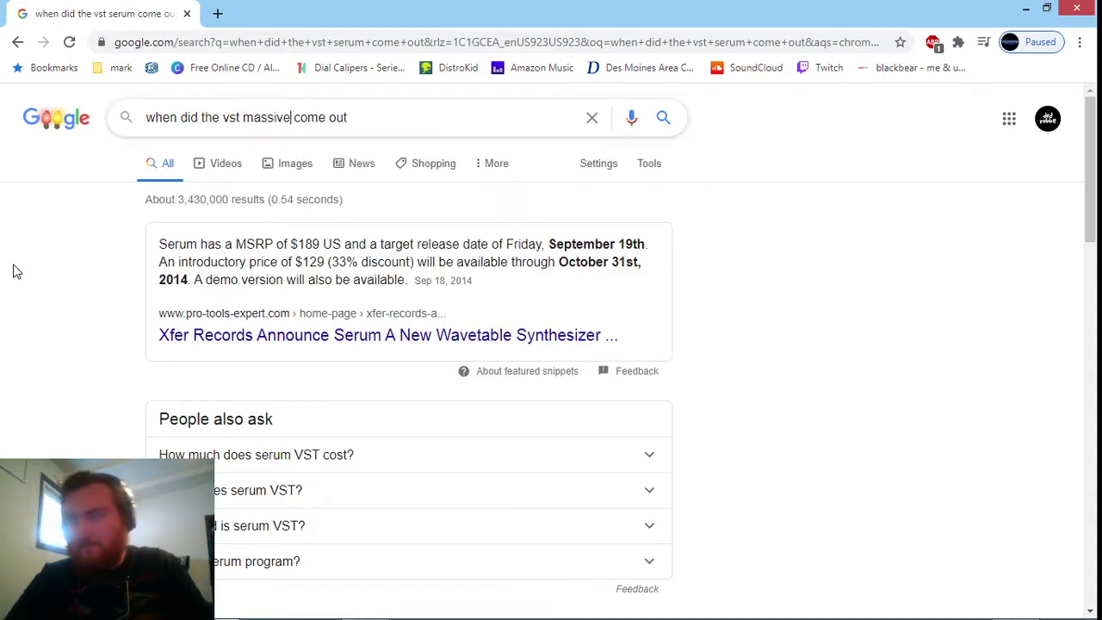
{"action": "key", "text": "Return"}
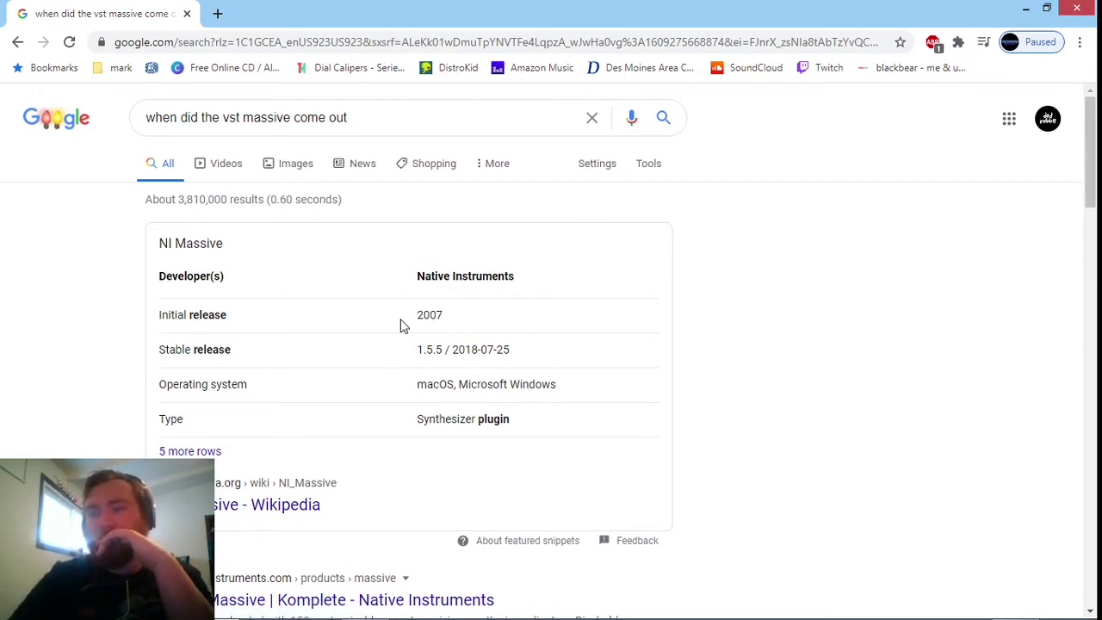
{"action": "left_click", "coordinate": [186, 13]}
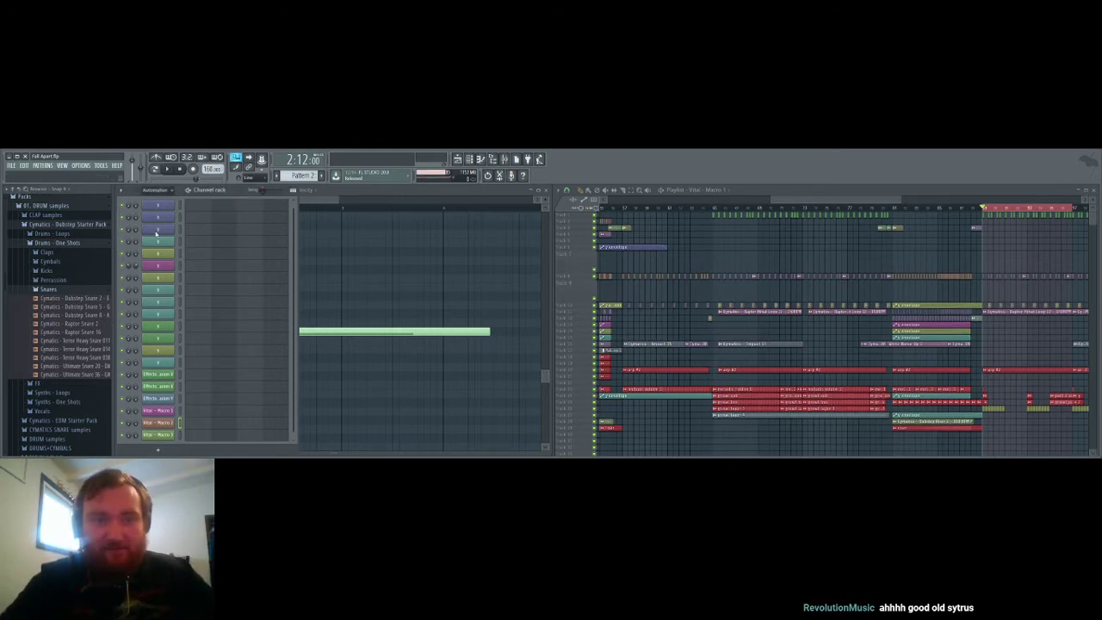
Step: Bring up the Sytrus synth for a quick look, close its window and delete its channel from the channel rack
{"action": "left_click", "coordinate": [156, 227]}
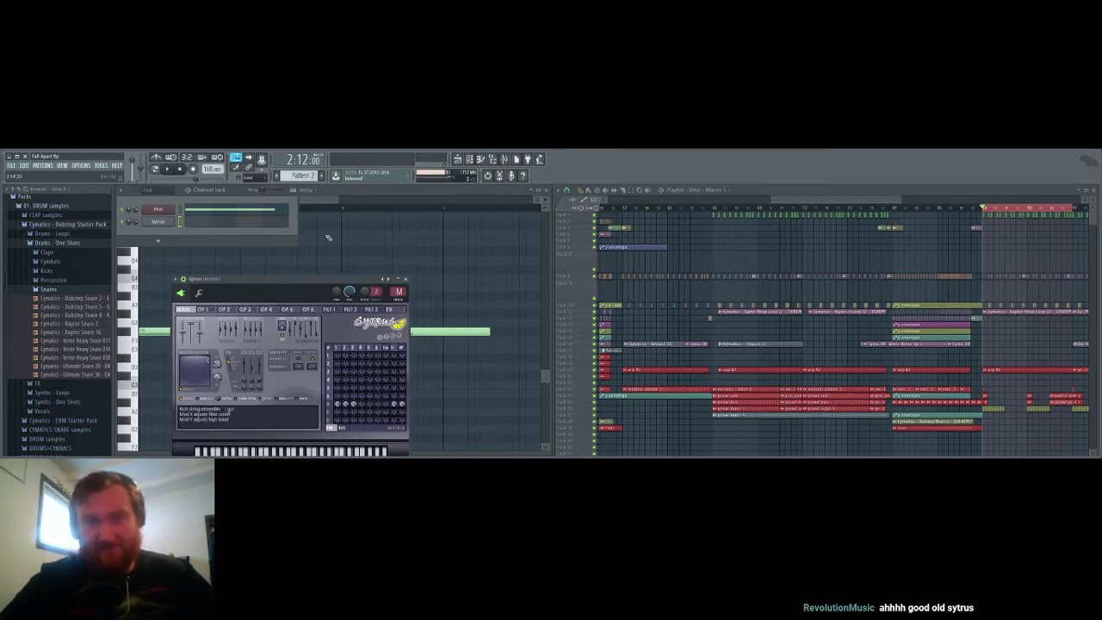
{"action": "left_click_drag", "start_coordinate": [278, 281], "coordinate": [328, 247]}
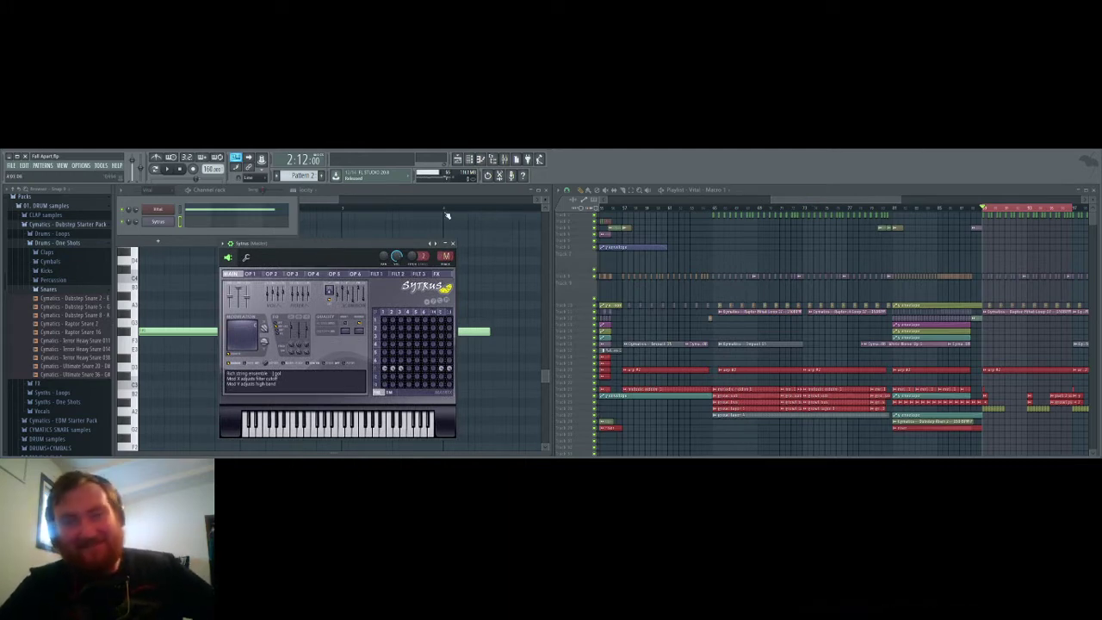
{"action": "left_click", "coordinate": [453, 243]}
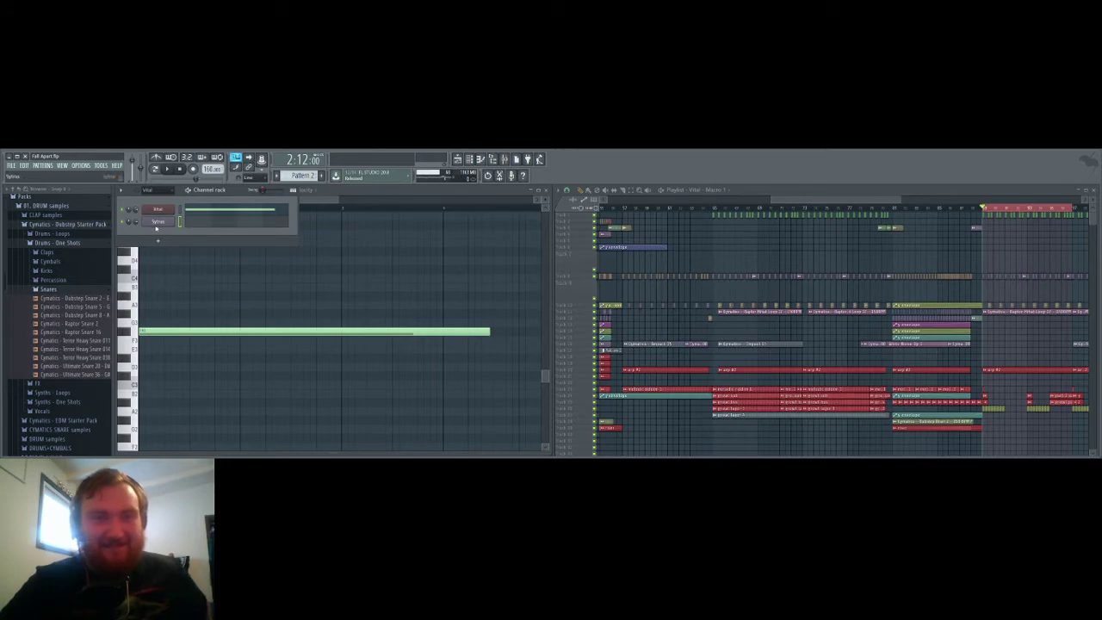
{"action": "key", "text": "alt+Delete"}
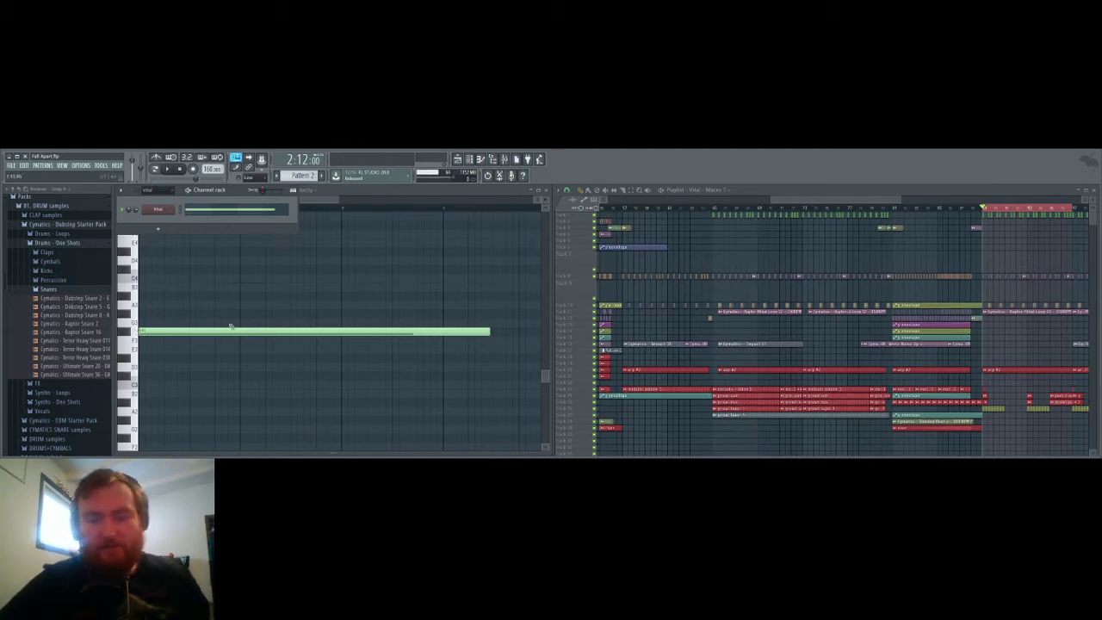
Step: Audition Dubstep Snare 8, the three Terror Heavy snares, Ultimate Snare 20 and Ultimate Snare 36 in the Snares folder
{"action": "left_click", "coordinate": [73, 314]}
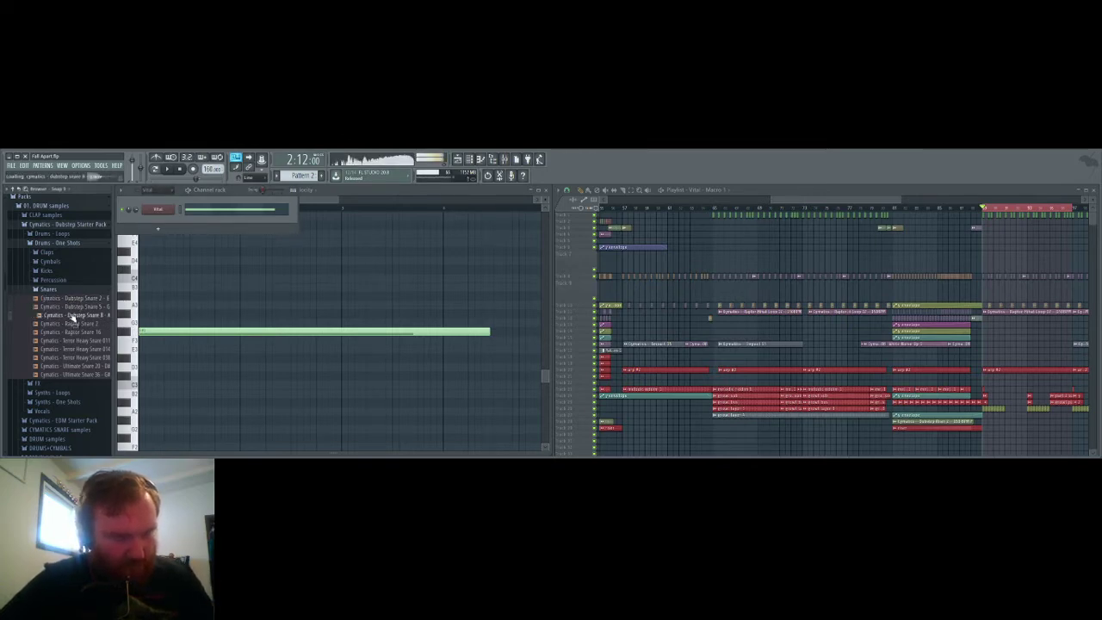
{"action": "left_click", "coordinate": [76, 341]}
{"action": "left_click", "coordinate": [75, 349]}
{"action": "left_click", "coordinate": [72, 357]}
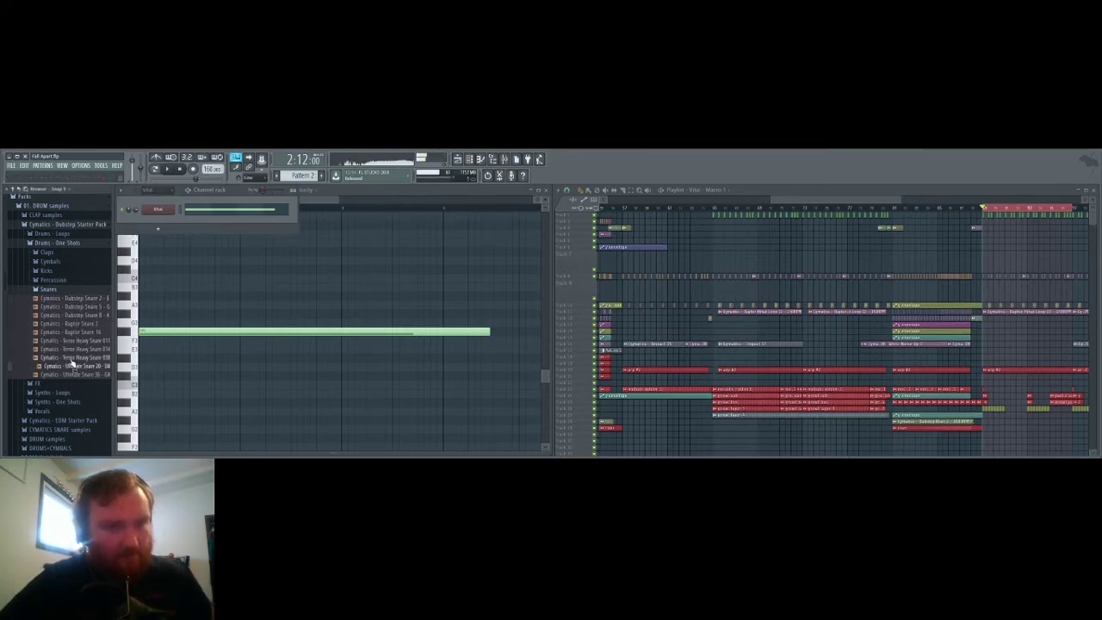
{"action": "left_click", "coordinate": [73, 366]}
{"action": "left_click", "coordinate": [73, 375]}
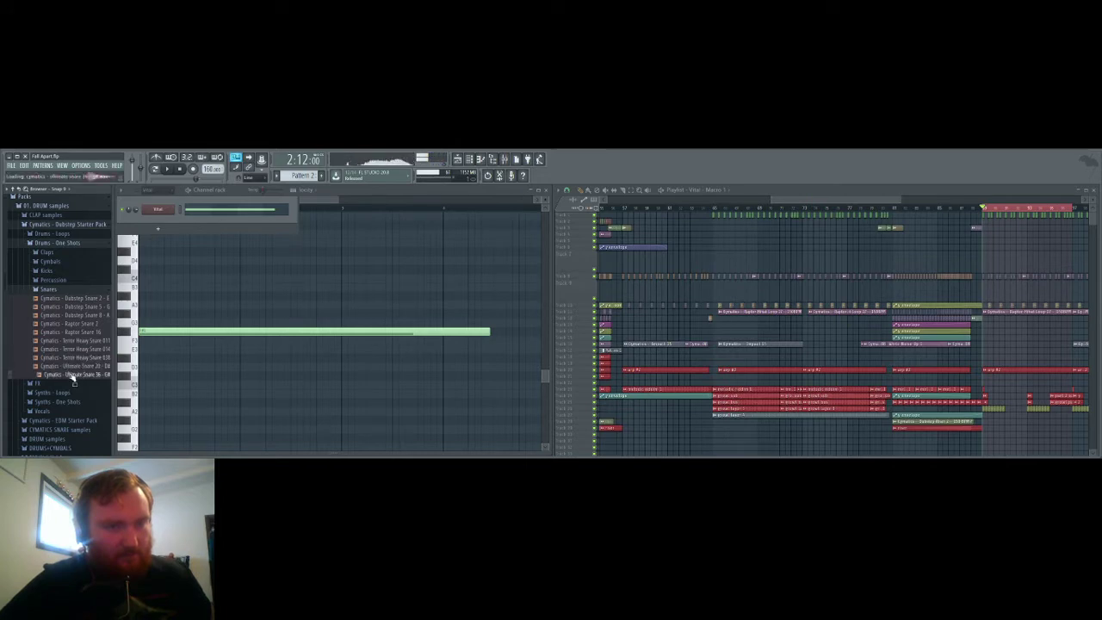
Step: Compare Dubstep Snares 8 and 5 with Ultimate Snares 36 and 20, and replay the Terror Heavy snares
{"action": "left_click", "coordinate": [74, 315]}
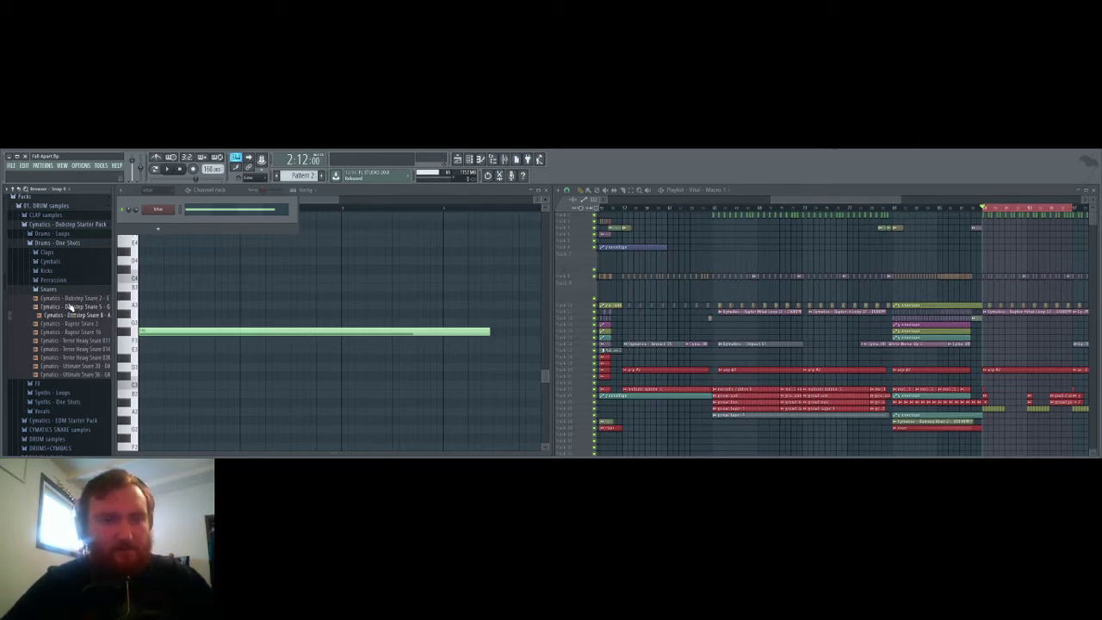
{"action": "left_click", "coordinate": [71, 307]}
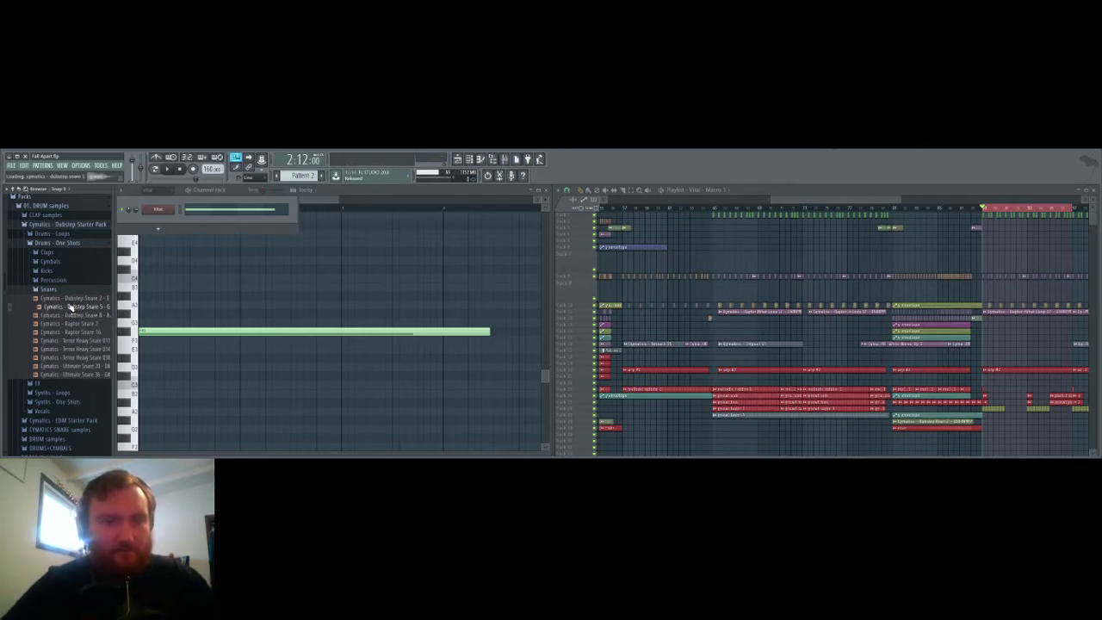
{"action": "left_click", "coordinate": [75, 375]}
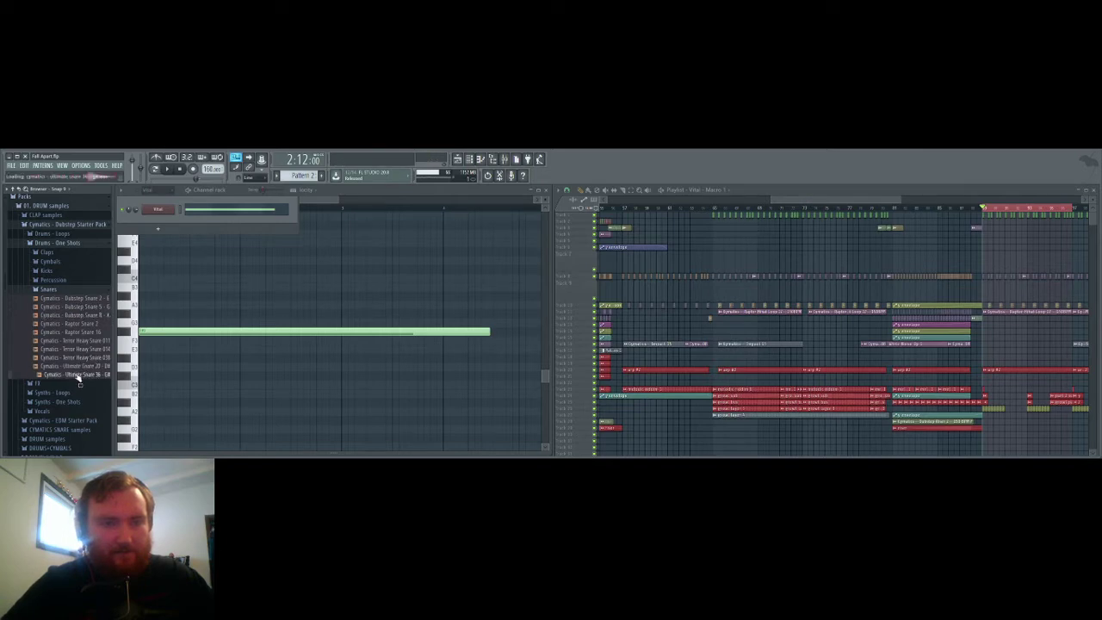
{"action": "left_click", "coordinate": [76, 366]}
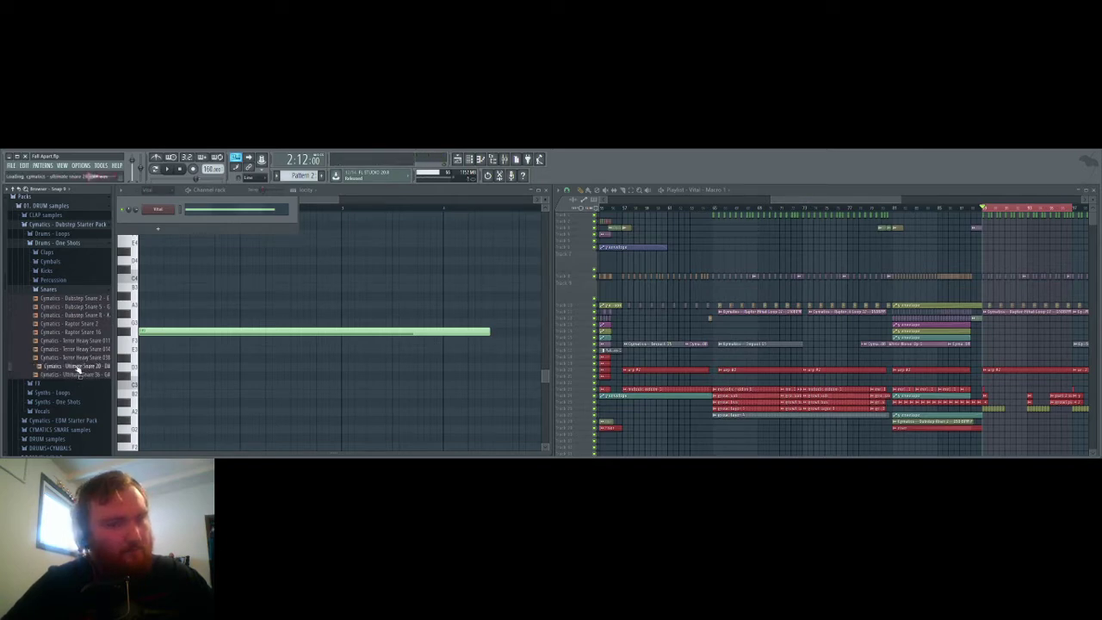
{"action": "left_click", "coordinate": [79, 357]}
{"action": "left_click", "coordinate": [80, 349]}
{"action": "left_click", "coordinate": [80, 341]}
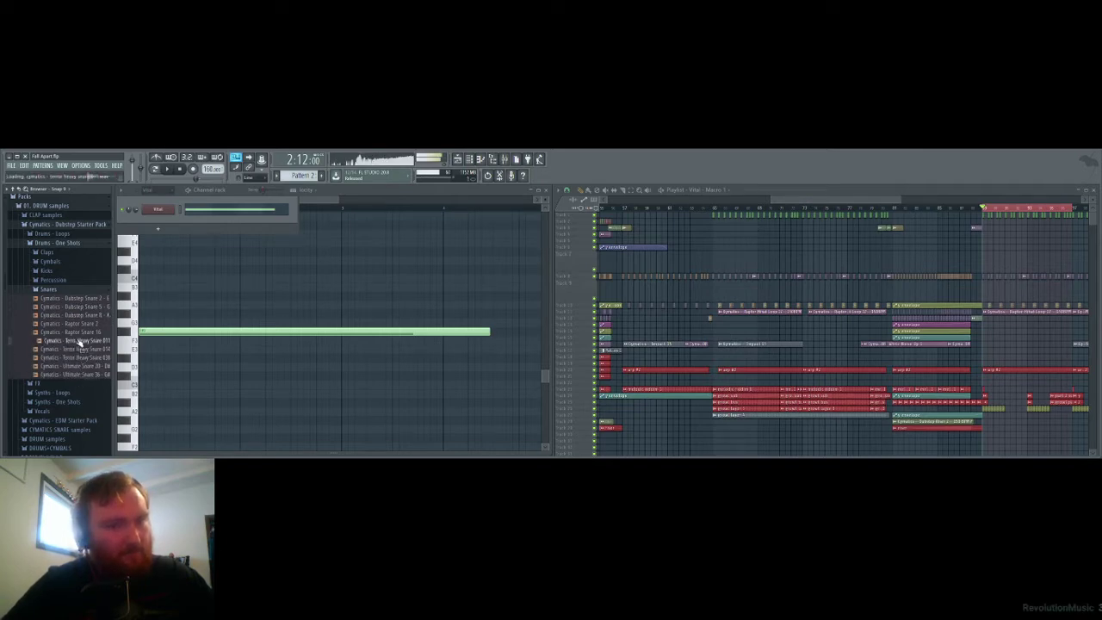
{"action": "left_click", "coordinate": [77, 349]}
{"action": "left_click", "coordinate": [76, 358]}
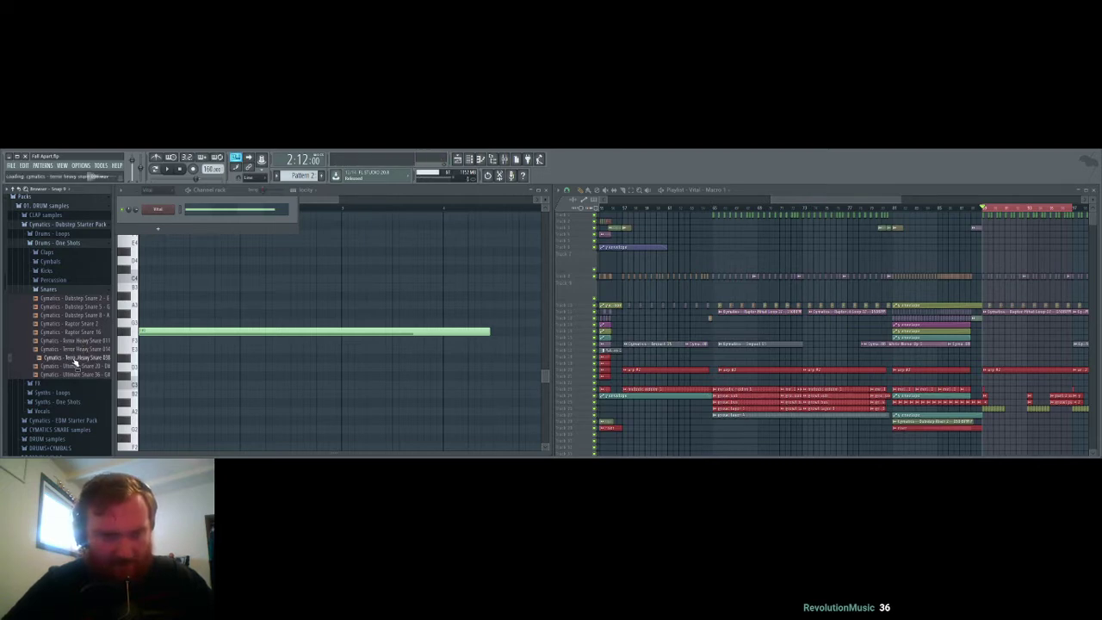
Step: Place the Ultimate Snare 36 sample on playlist Track 9, aligned with the first snare hit after bar 89
{"action": "left_click", "coordinate": [74, 375]}
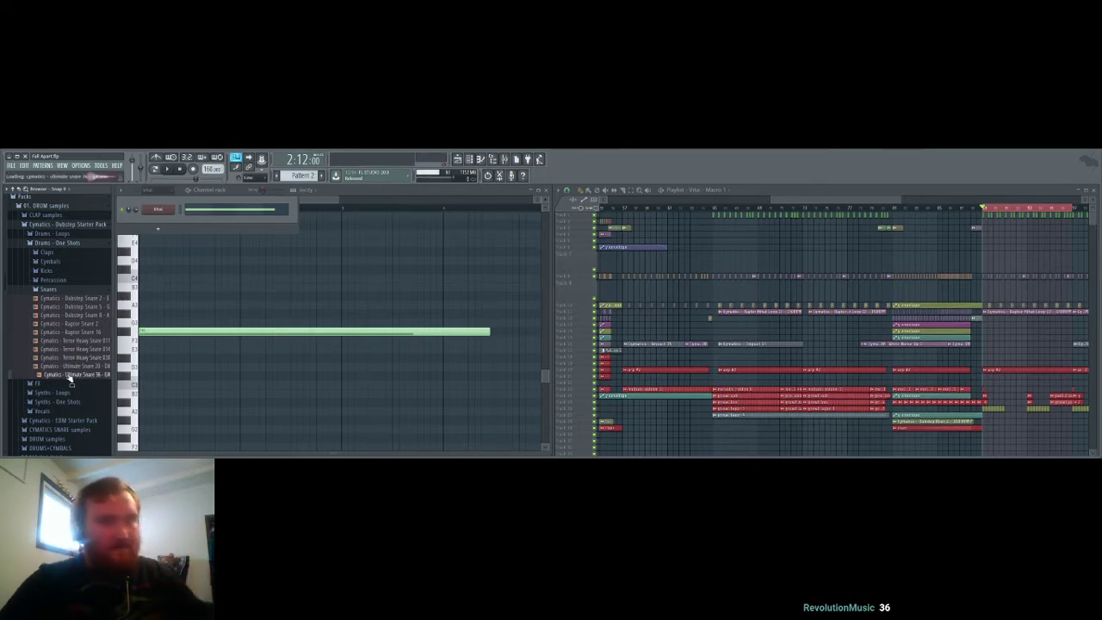
{"action": "left_click_drag", "start_coordinate": [72, 382], "coordinate": [999, 295]}
{"action": "scroll", "coordinate": [1000, 294], "scroll_direction": "up", "scroll_amount": 6}
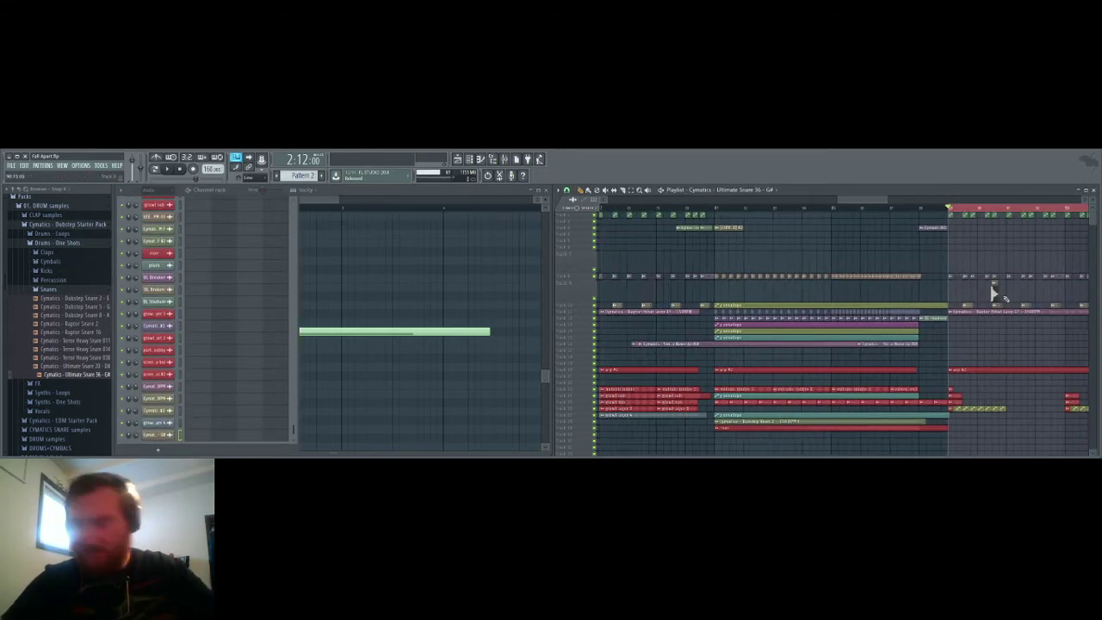
{"action": "left_click_drag", "start_coordinate": [964, 292], "coordinate": [868, 292]}
Step: Route the Ultimate Snare 36 channel to mixer track 2, checking the inserts in the mixer during playback, and close its settings
{"action": "left_click", "coordinate": [861, 290]}
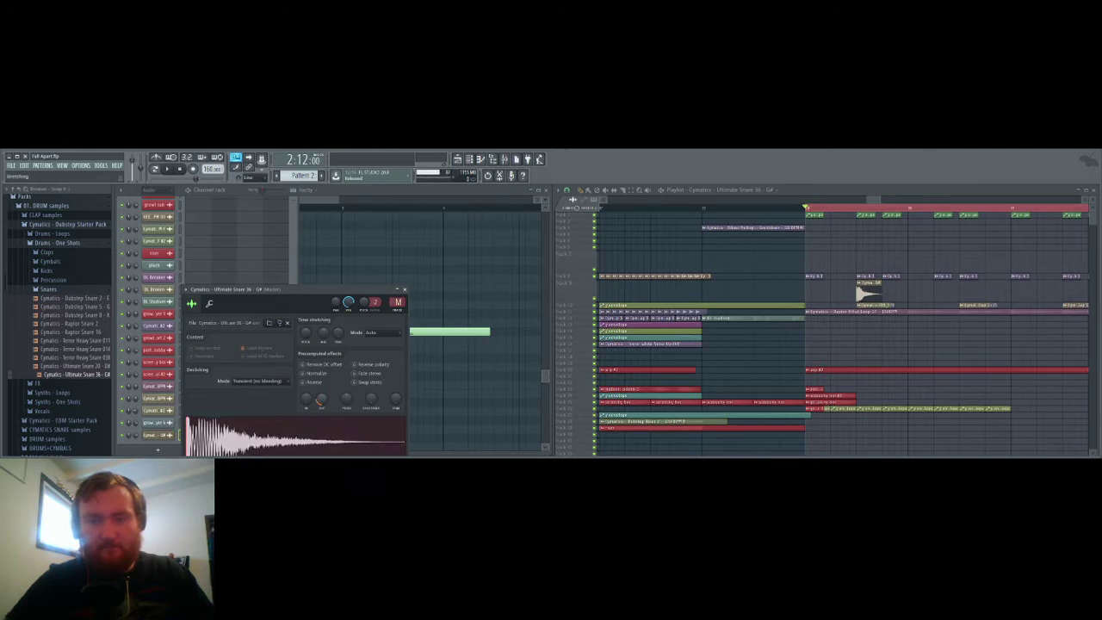
{"action": "left_click", "coordinate": [286, 441]}
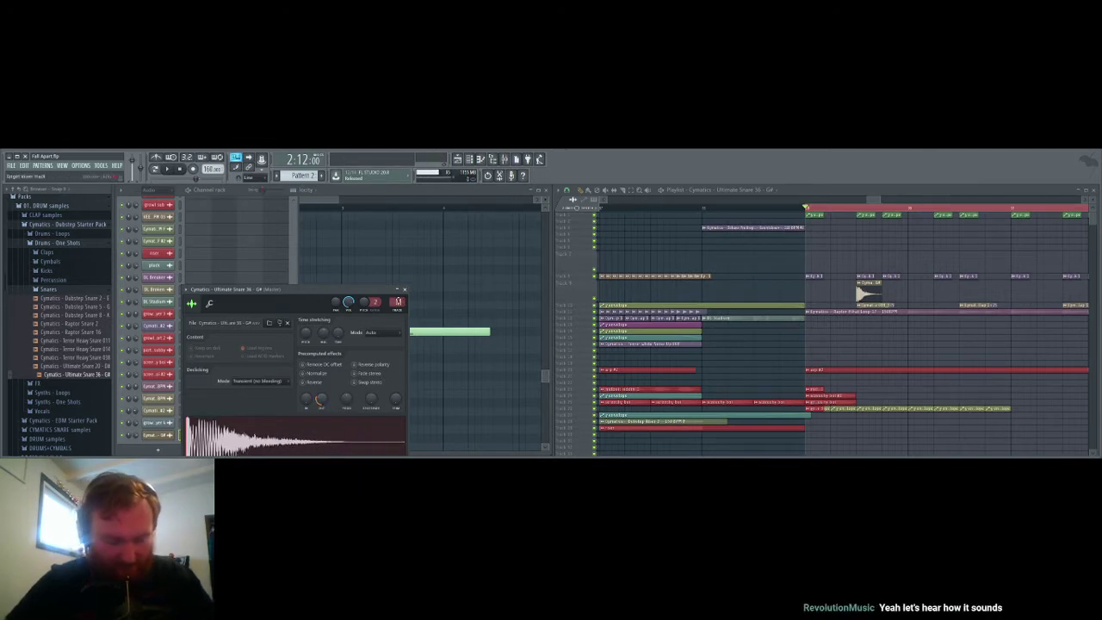
{"action": "scroll", "coordinate": [398, 301], "scroll_direction": "up", "scroll_amount": 2}
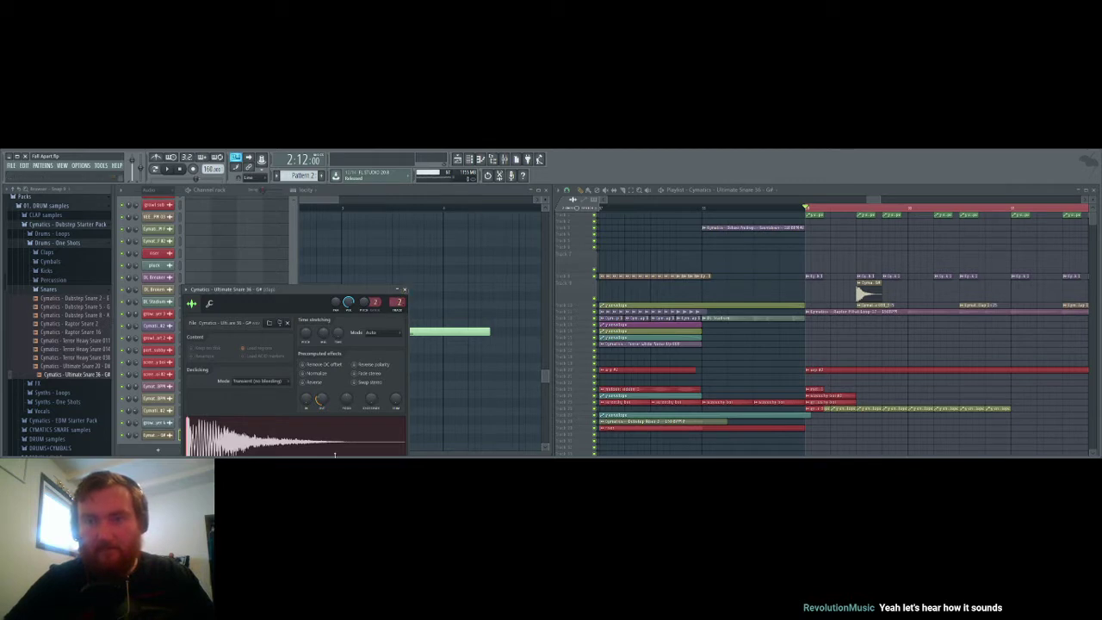
{"action": "scroll", "coordinate": [398, 301], "scroll_direction": "down", "scroll_amount": 1}
{"action": "left_click", "coordinate": [401, 305]}
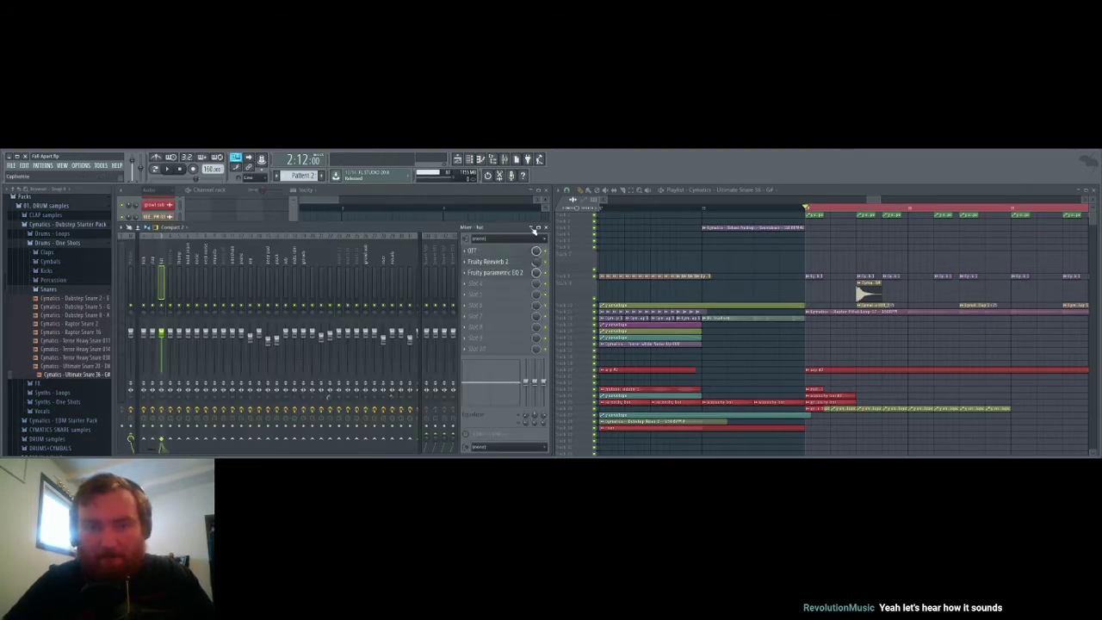
{"action": "left_click", "coordinate": [545, 227]}
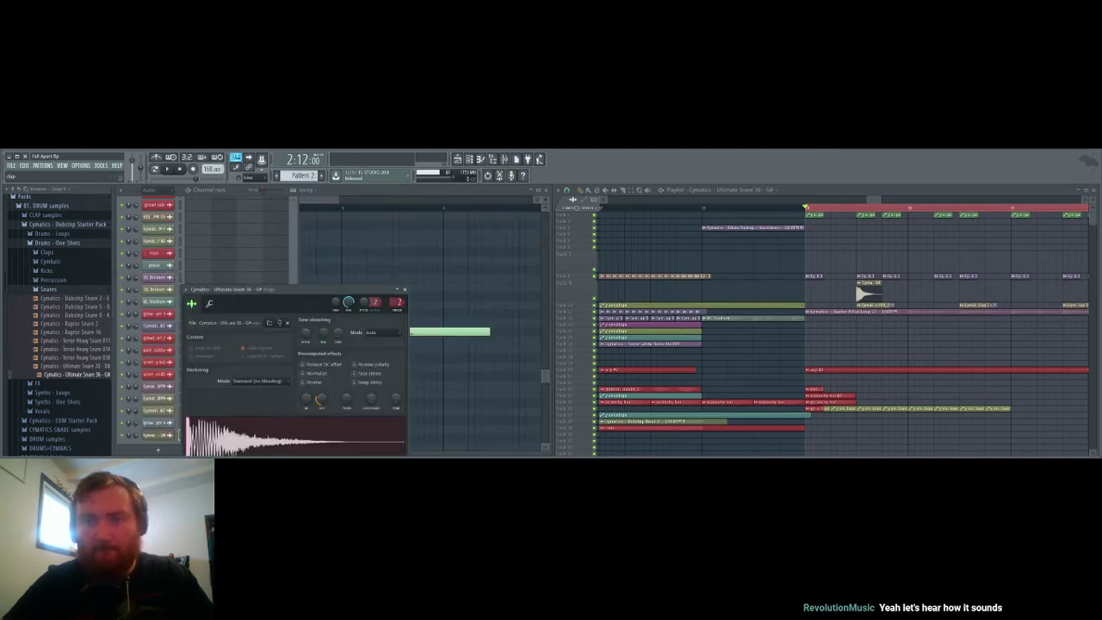
{"action": "scroll", "coordinate": [398, 301], "scroll_direction": "down", "scroll_amount": 1}
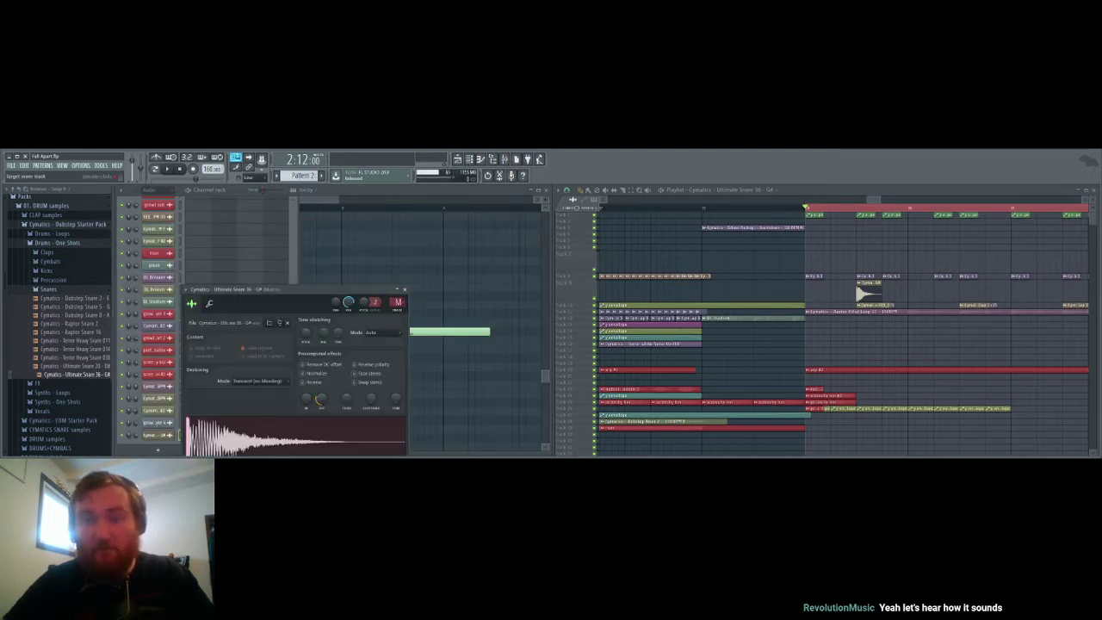
{"action": "scroll", "coordinate": [399, 302], "scroll_direction": "up", "scroll_amount": 1}
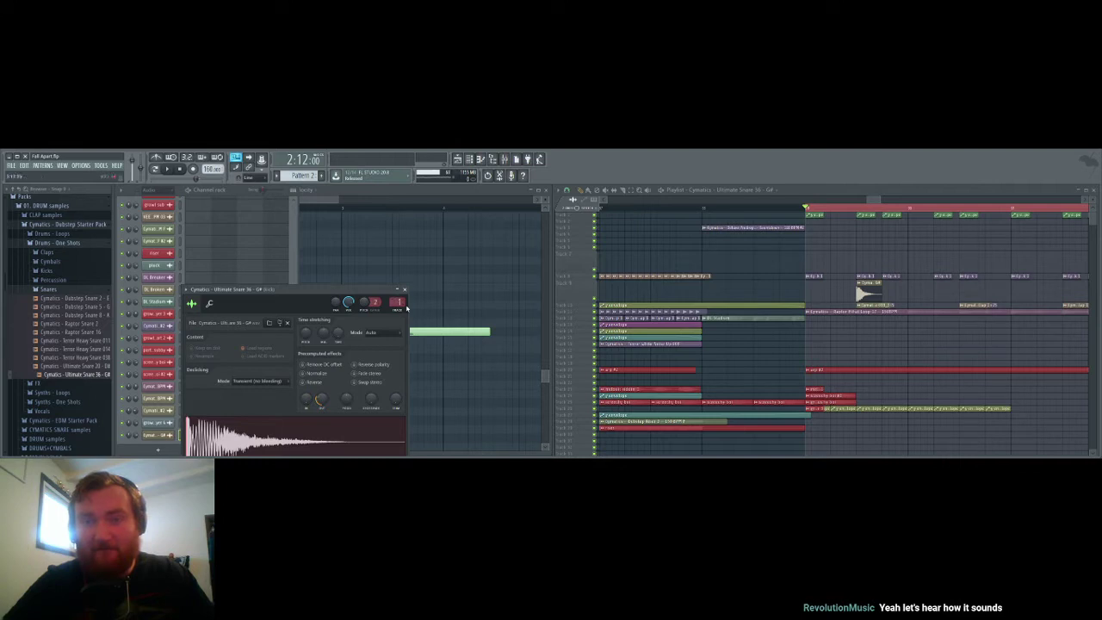
{"action": "key", "text": "space"}
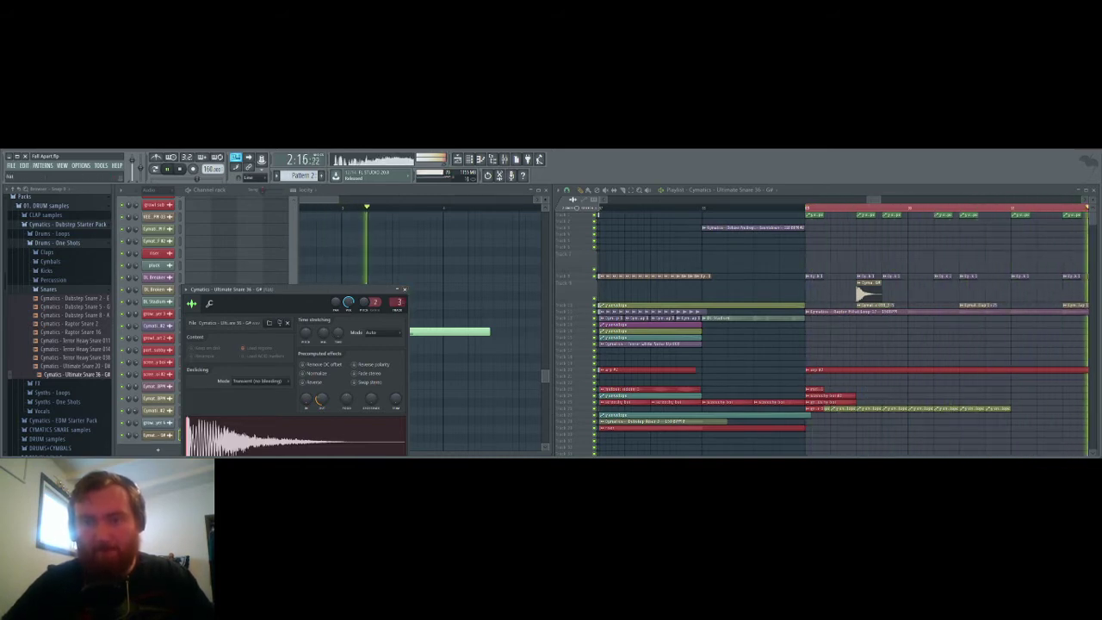
{"action": "key", "text": "F9"}
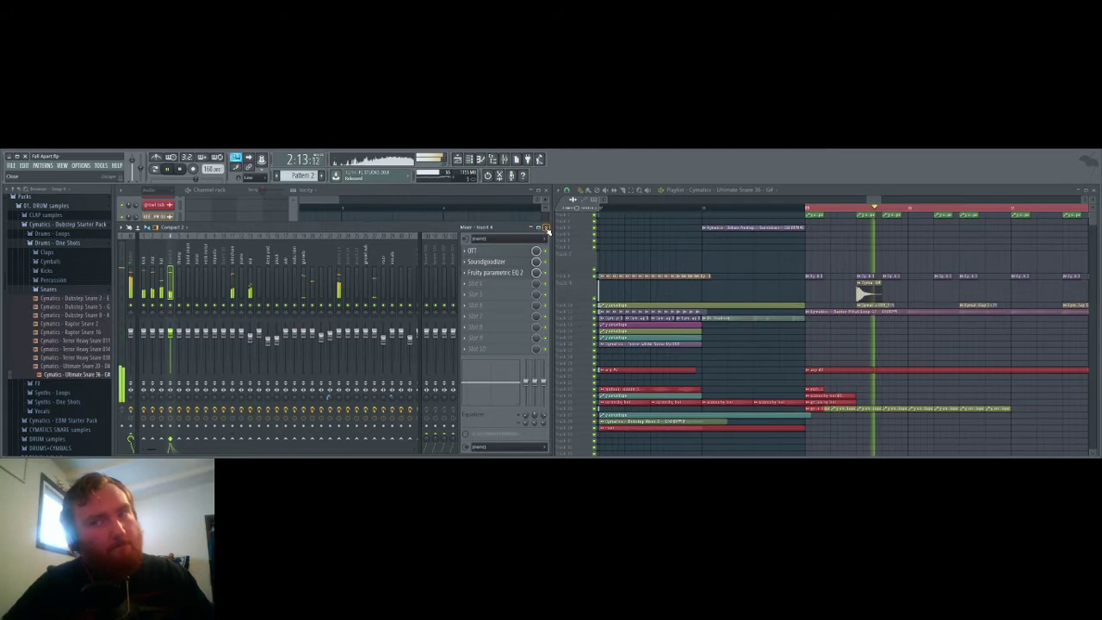
{"action": "left_click", "coordinate": [546, 227]}
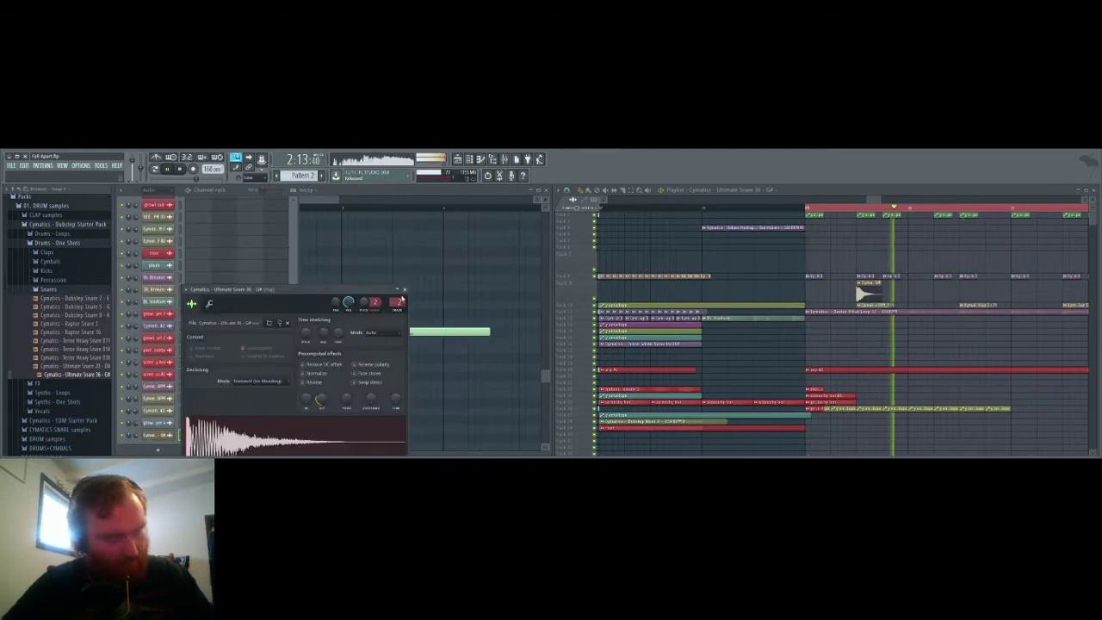
{"action": "left_click", "coordinate": [401, 291]}
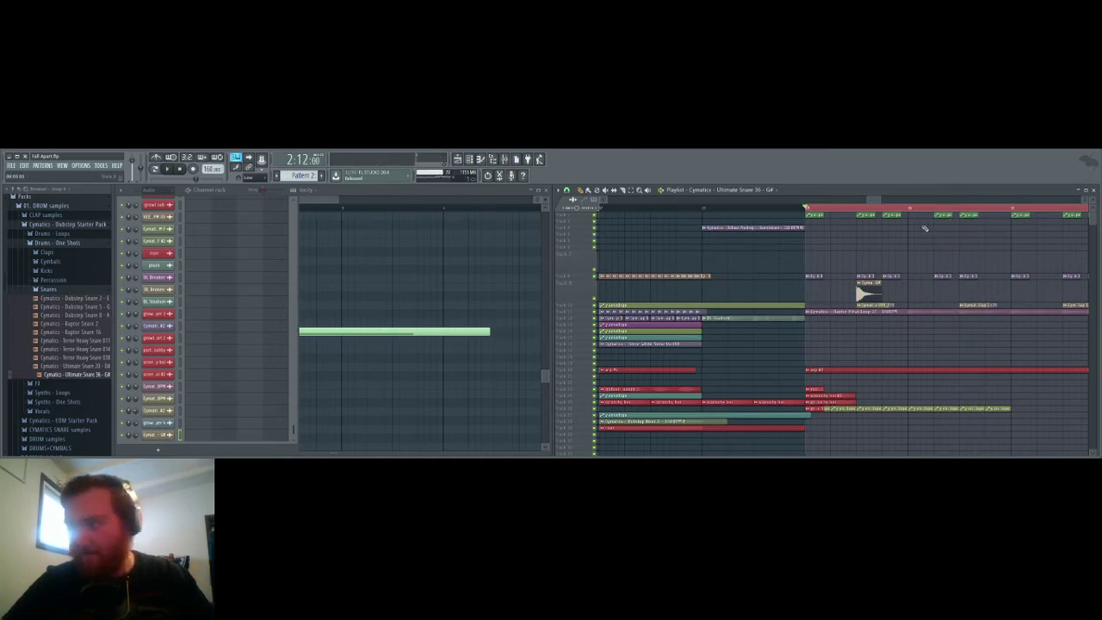
Step: Solo the kick and snare tracks, play the layered snare against them, and inspect the Ultimate Snare 36 channel settings
{"action": "right_click", "coordinate": [595, 279]}
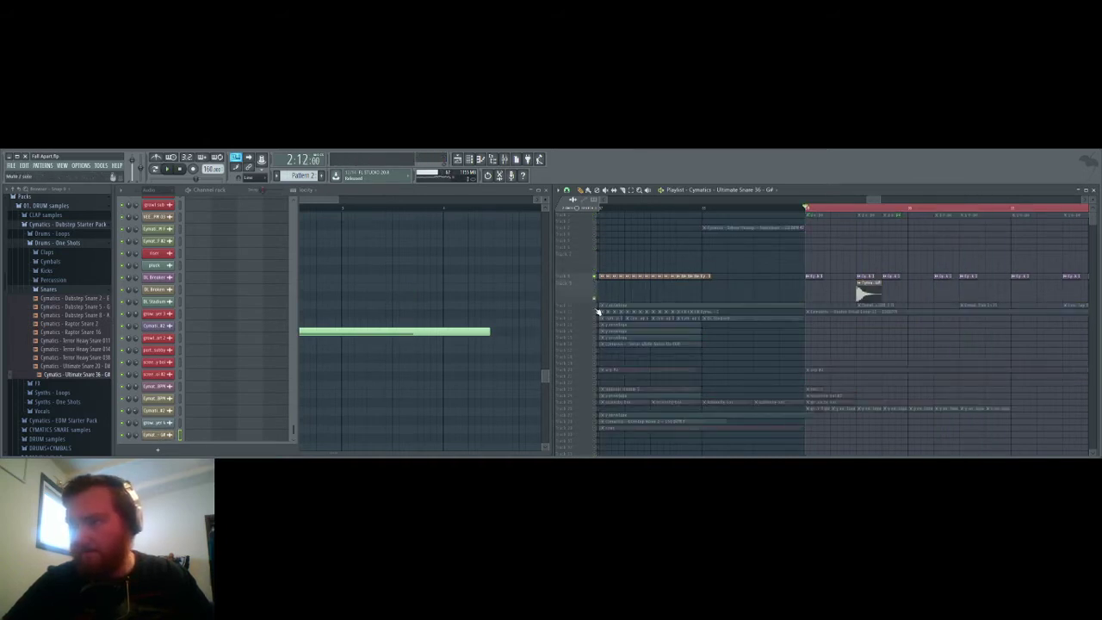
{"action": "left_click", "coordinate": [595, 307]}
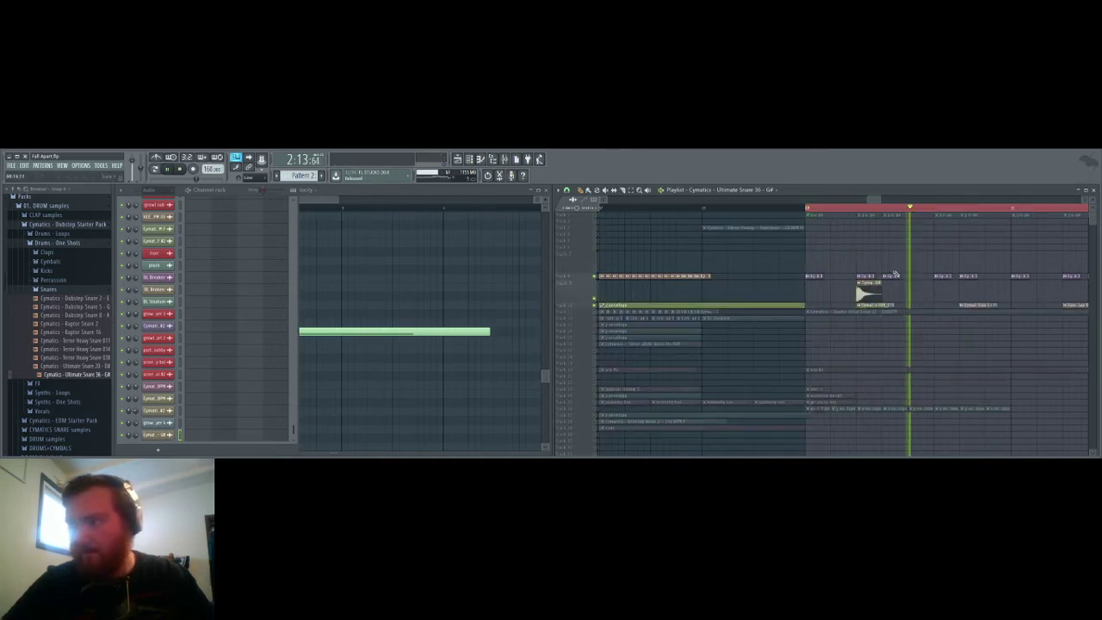
{"action": "scroll", "coordinate": [952, 326], "scroll_direction": "down", "scroll_amount": 1}
{"action": "scroll", "coordinate": [951, 333], "scroll_direction": "up", "scroll_amount": 1}
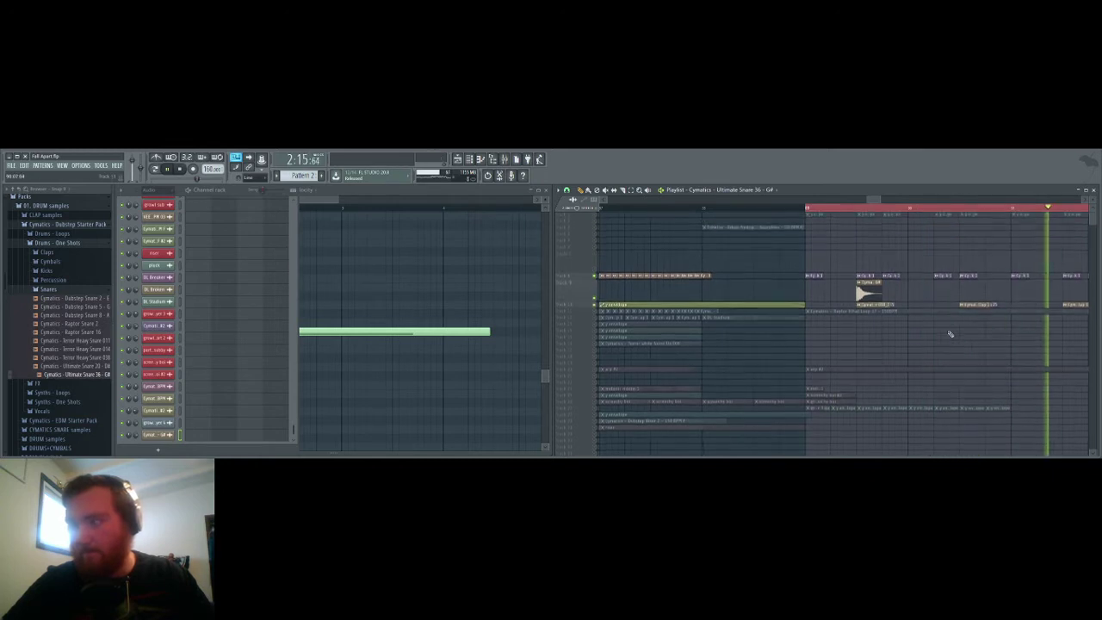
{"action": "double_click", "coordinate": [816, 293]}
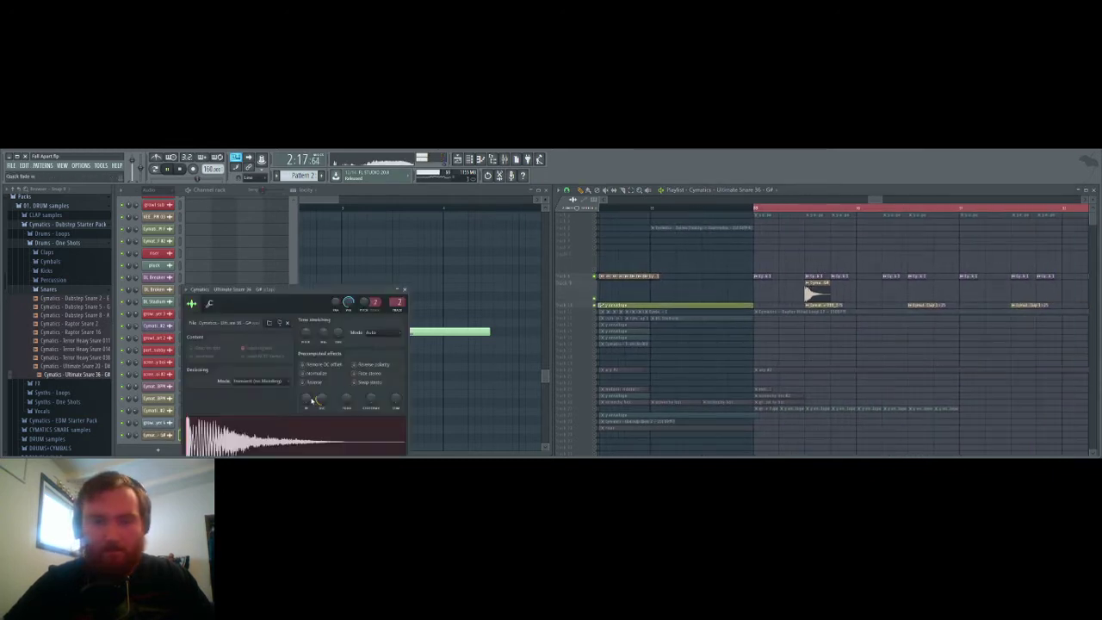
{"action": "left_click", "coordinate": [405, 289]}
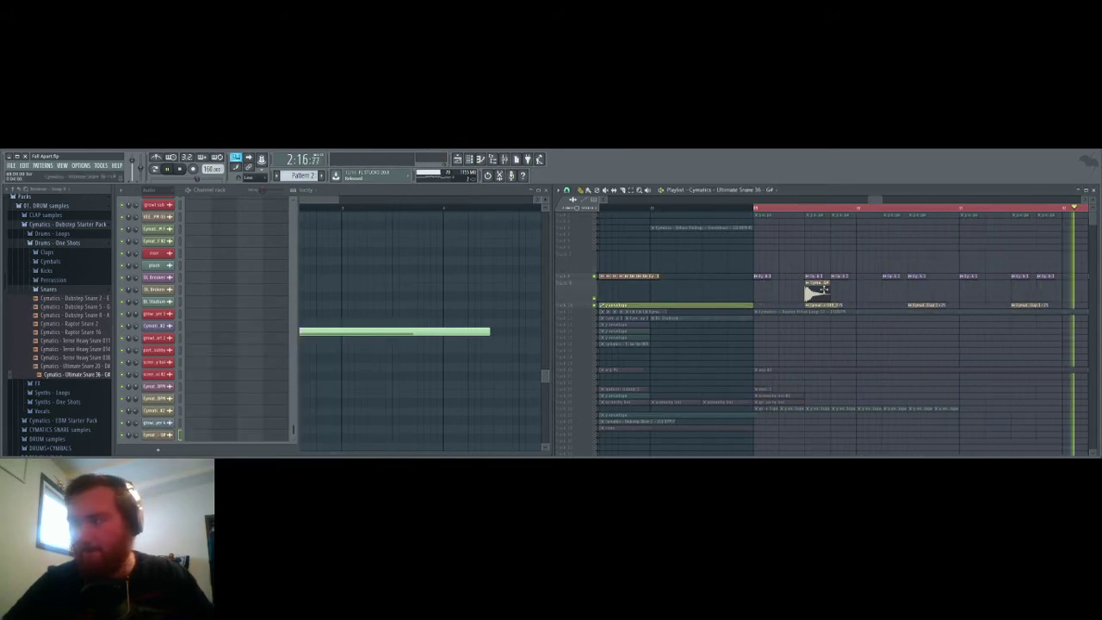
Step: Place Ultimate Snare 36 on the second and third snare hits on Track 9, and check its channel volume during playback
{"action": "left_click", "coordinate": [912, 289]}
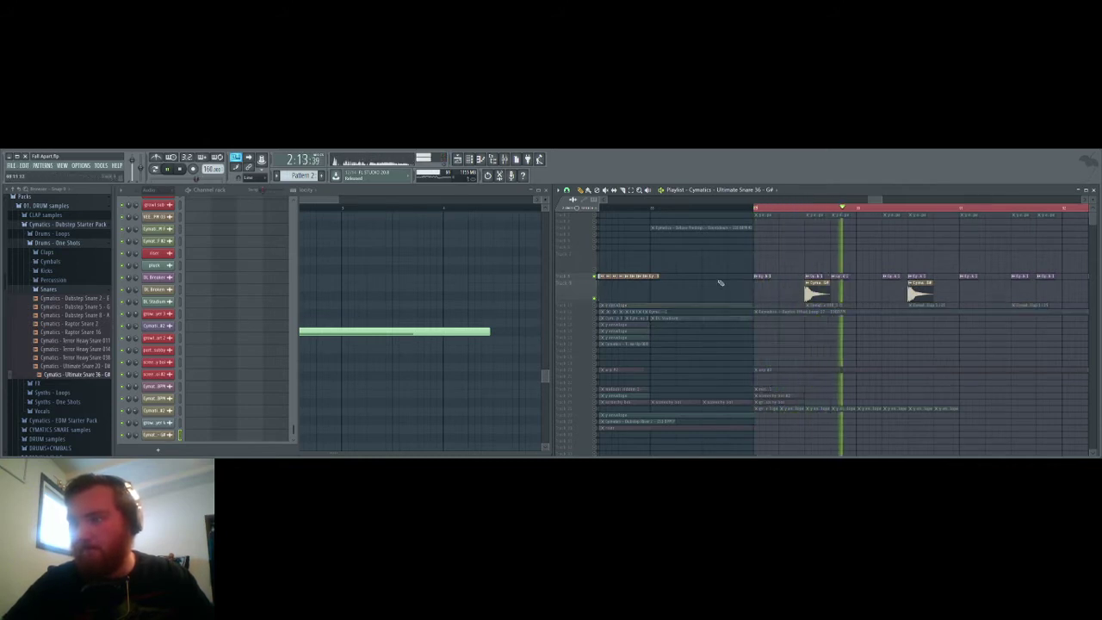
{"action": "left_click", "coordinate": [595, 306]}
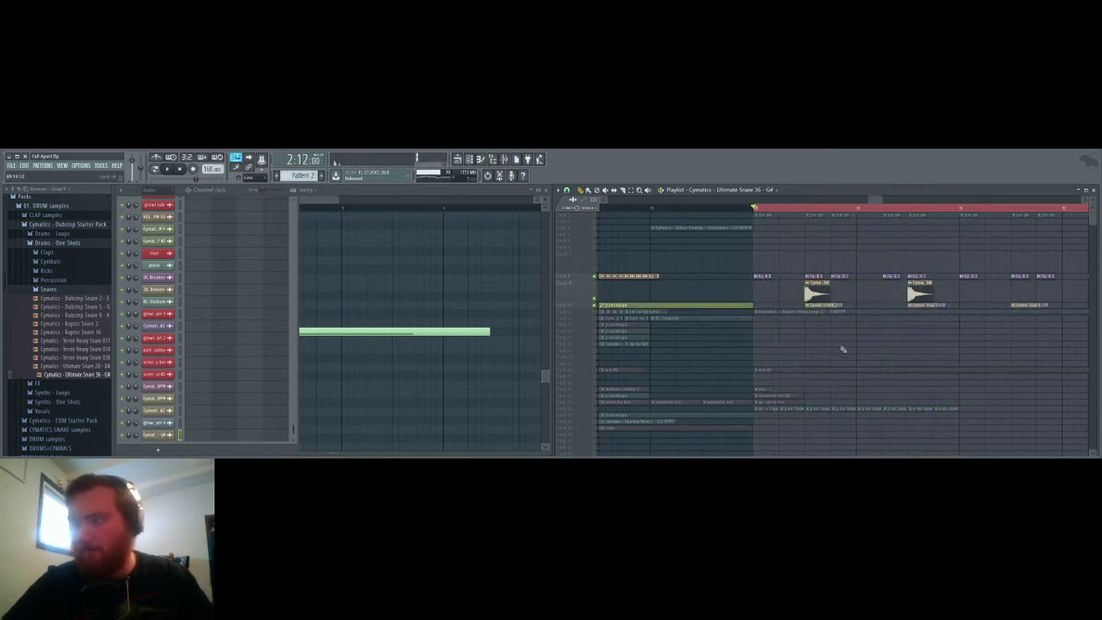
{"action": "left_click", "coordinate": [1012, 292]}
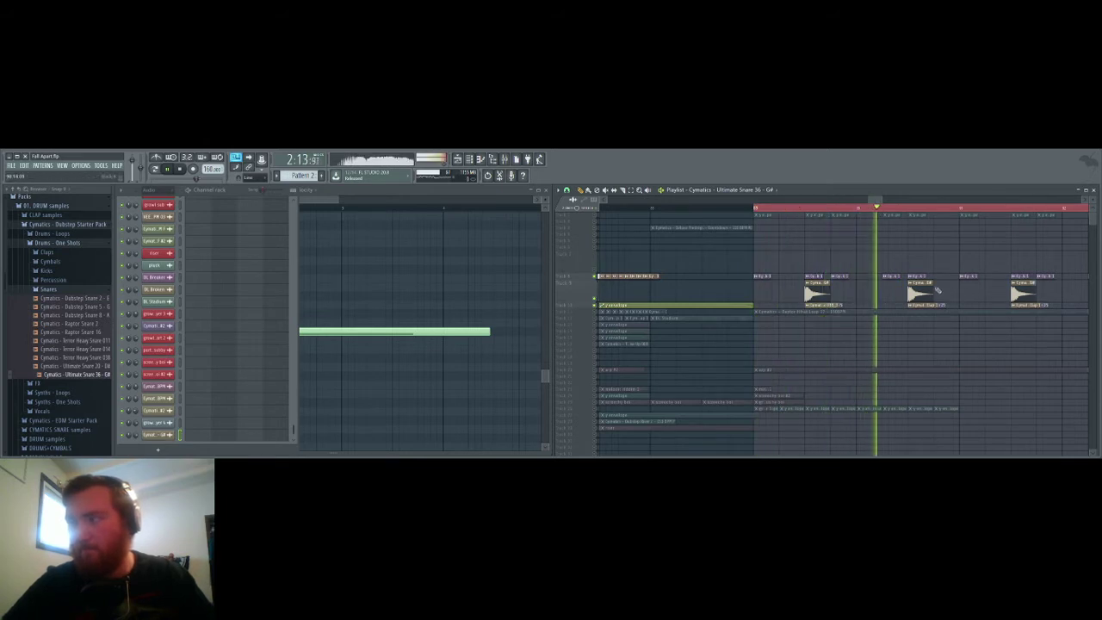
{"action": "double_click", "coordinate": [1012, 291]}
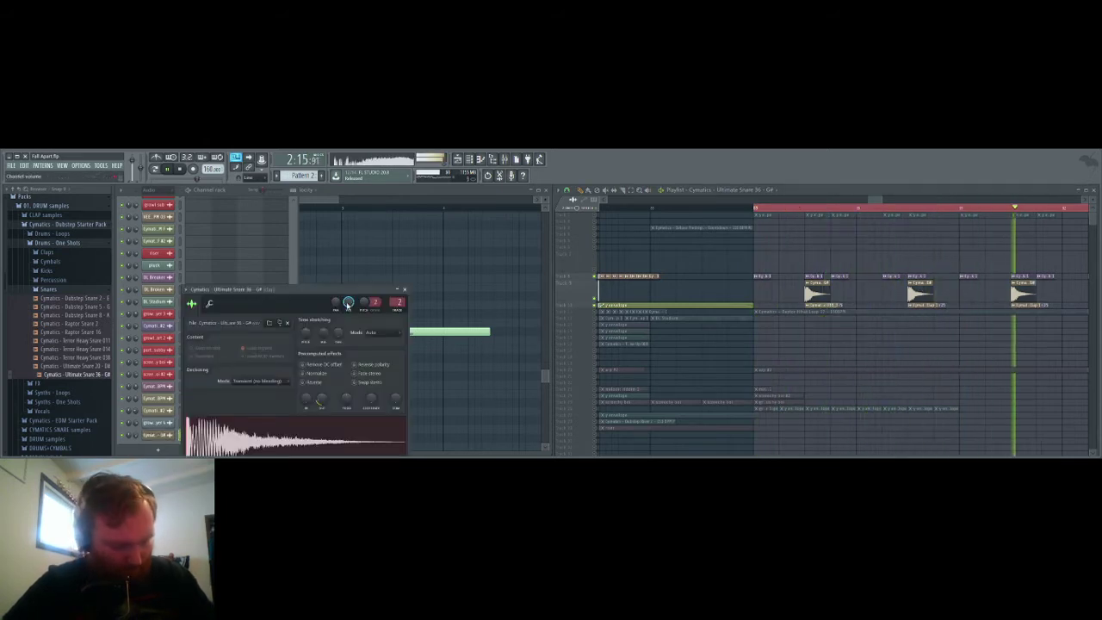
{"action": "left_click", "coordinate": [404, 290]}
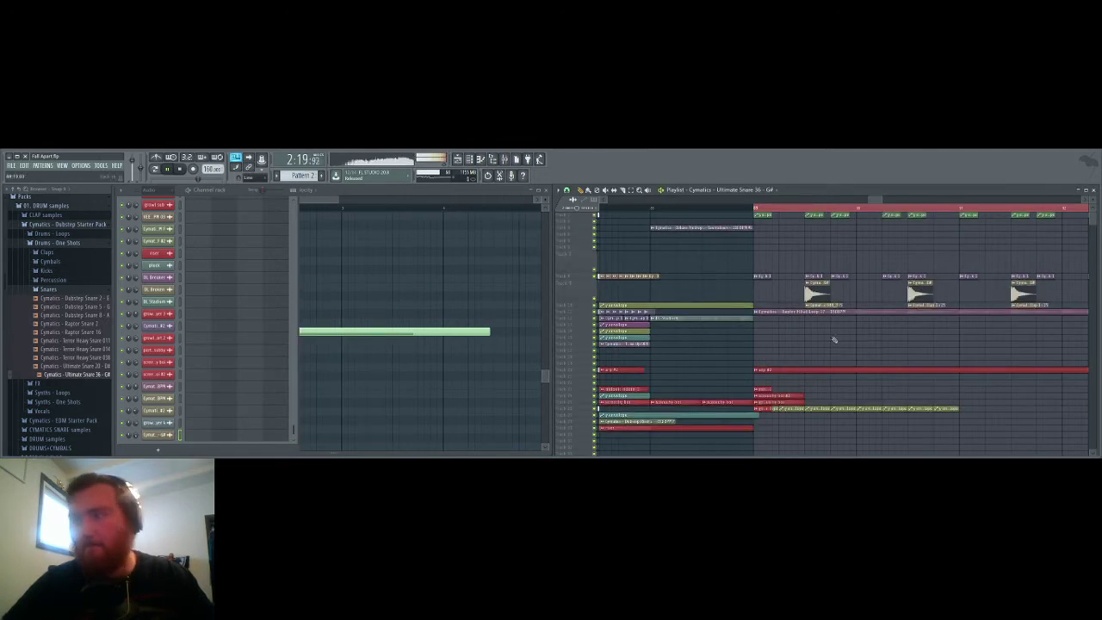
Step: Add Ultimate Snare 36 clips on the remaining snare hits of the looped section up to bar 97
{"action": "scroll", "coordinate": [1061, 353], "scroll_direction": "right", "scroll_amount": 2}
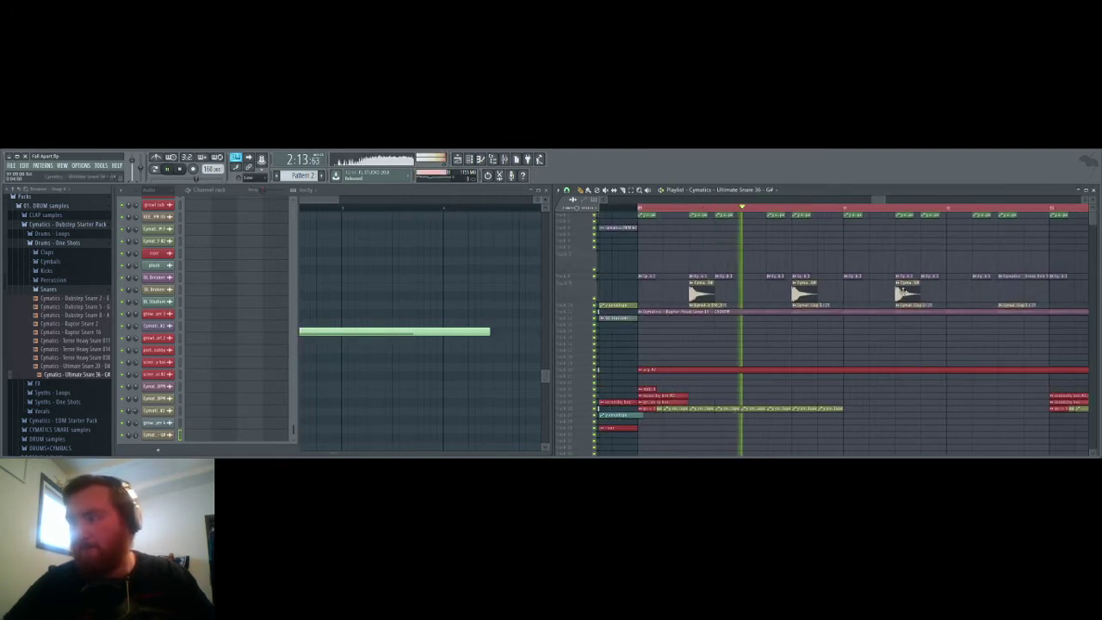
{"action": "scroll", "coordinate": [1027, 345], "scroll_direction": "right", "scroll_amount": 3}
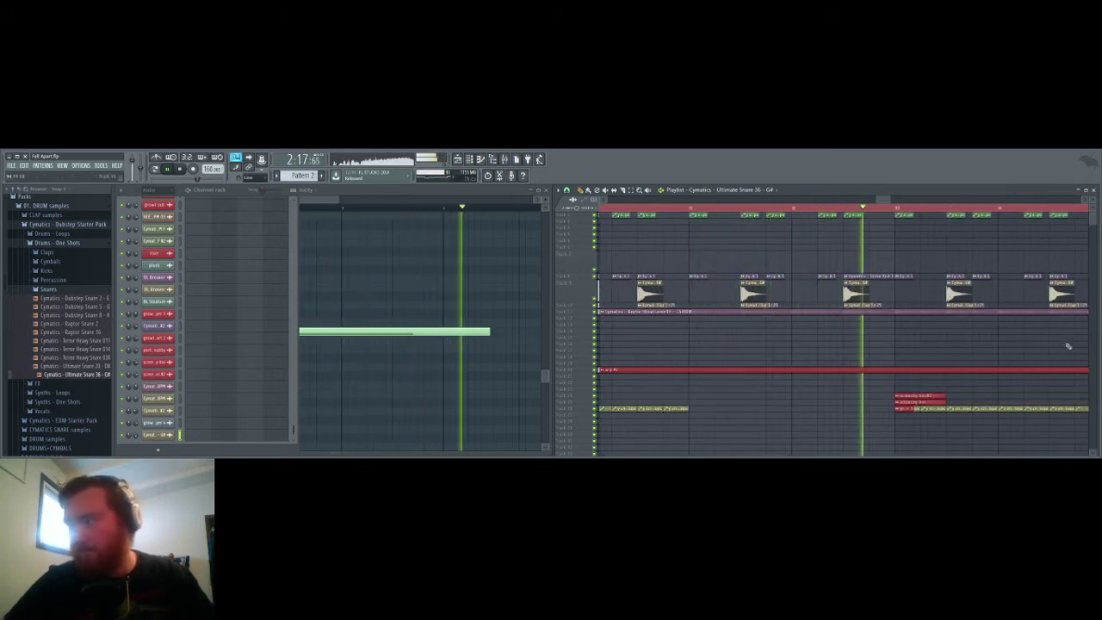
{"action": "scroll", "coordinate": [978, 340], "scroll_direction": "down", "scroll_amount": 2, "text": "ctrl"}
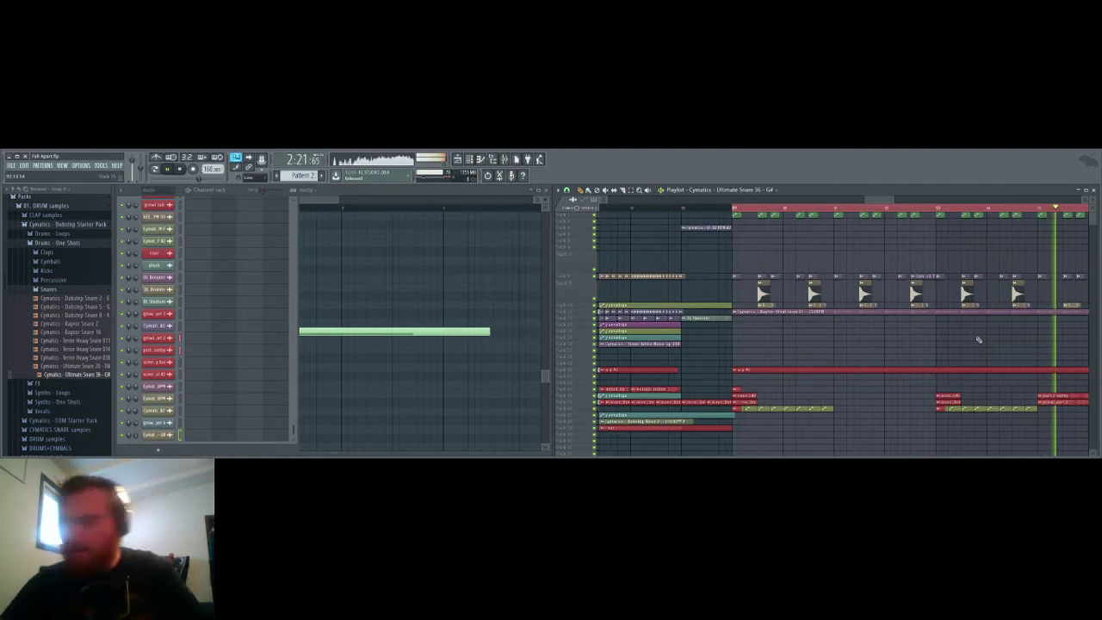
{"action": "scroll", "coordinate": [978, 340], "scroll_direction": "down", "scroll_amount": 3, "text": "ctrl"}
{"action": "scroll", "coordinate": [974, 342], "scroll_direction": "up", "scroll_amount": 4, "text": "ctrl"}
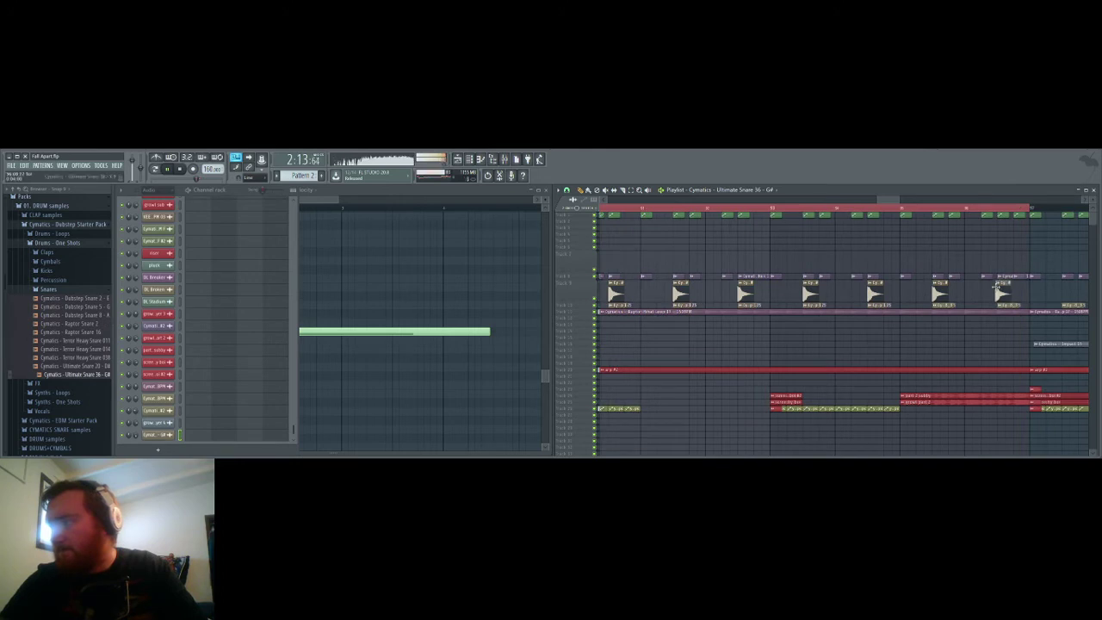
{"action": "scroll", "coordinate": [955, 241], "scroll_direction": "down", "scroll_amount": 3, "text": "ctrl"}
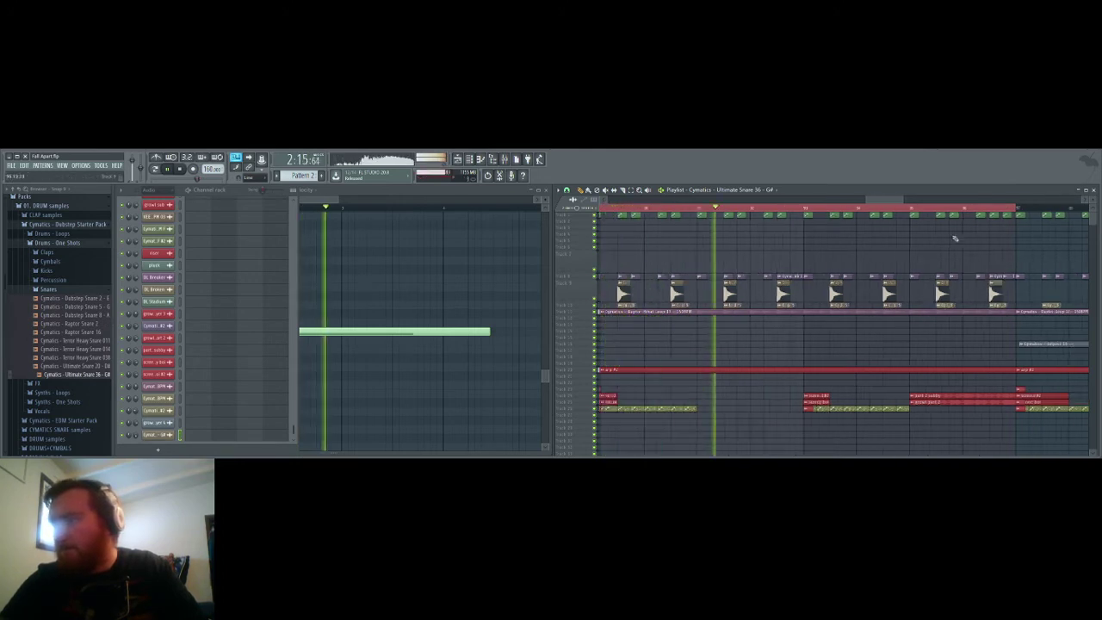
Step: Reduce the height of playlist Track 9 and replay the section from bar 89 with the layered snare
{"action": "scroll", "coordinate": [772, 377], "scroll_direction": "up", "scroll_amount": 2}
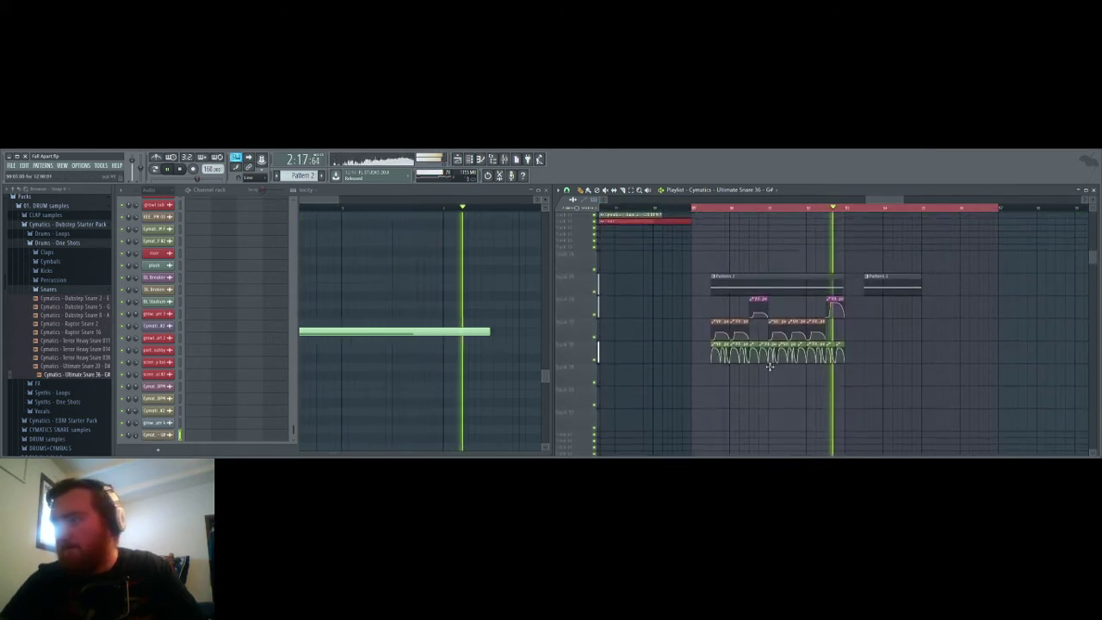
{"action": "scroll", "coordinate": [770, 370], "scroll_direction": "down", "scroll_amount": 4}
{"action": "scroll", "coordinate": [770, 367], "scroll_direction": "up", "scroll_amount": 3}
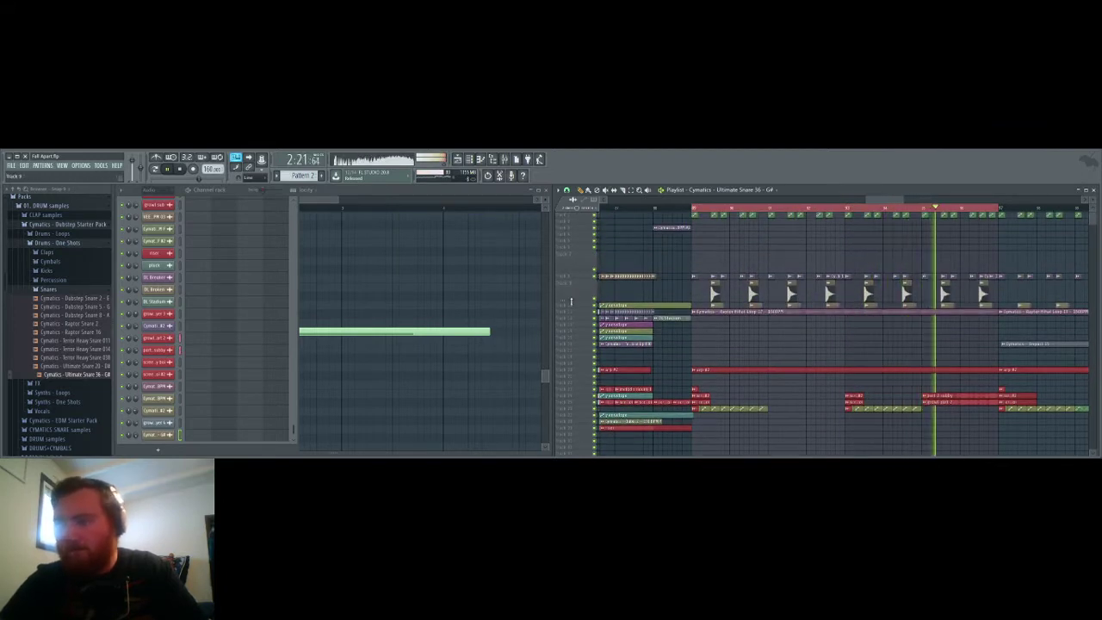
{"action": "scroll", "coordinate": [810, 291], "scroll_direction": "down", "scroll_amount": 1}
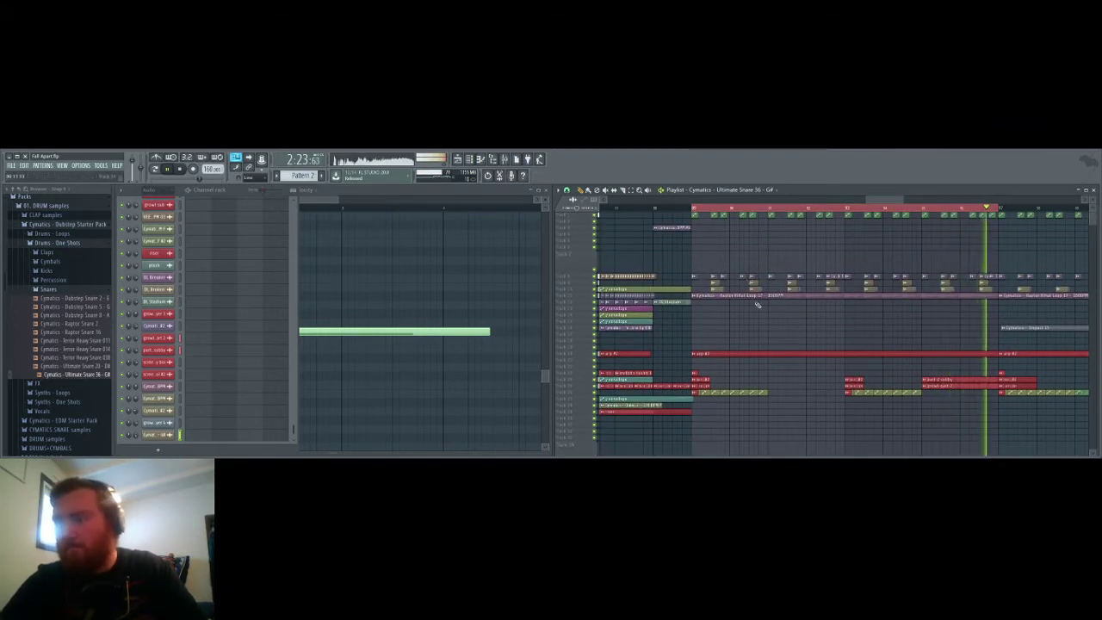
{"action": "key", "text": "space"}
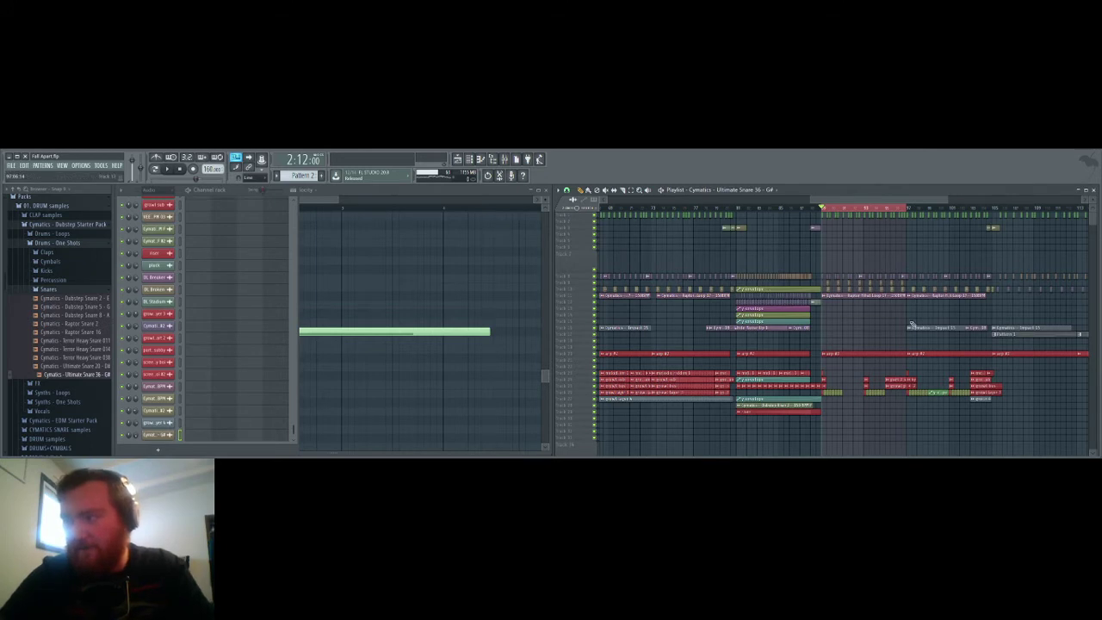
{"action": "key", "text": "space"}
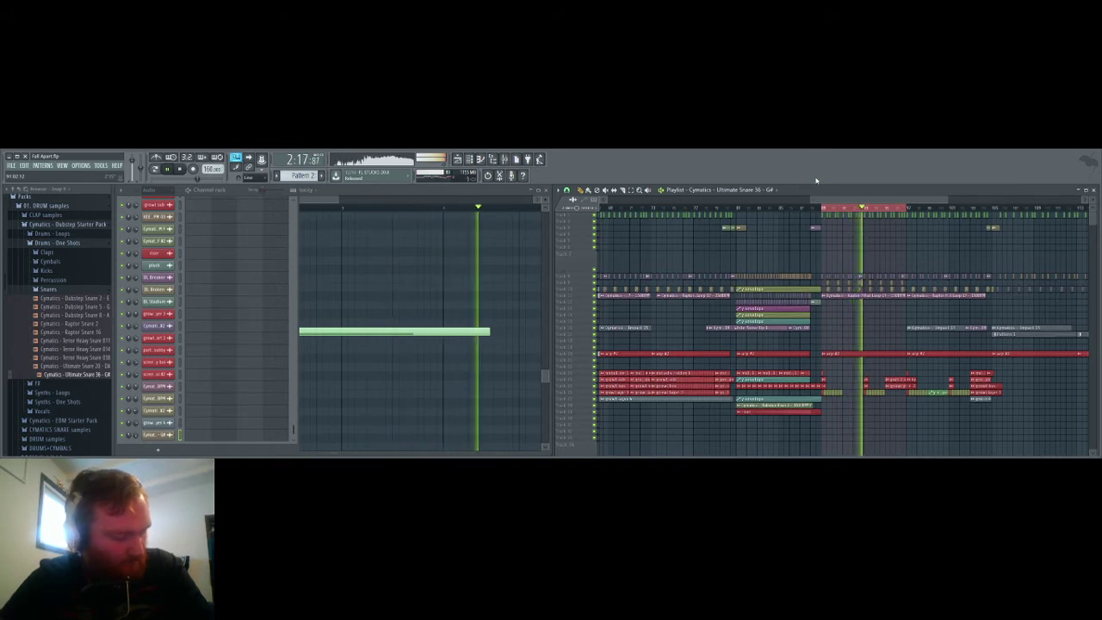
{"action": "key", "text": "space"}
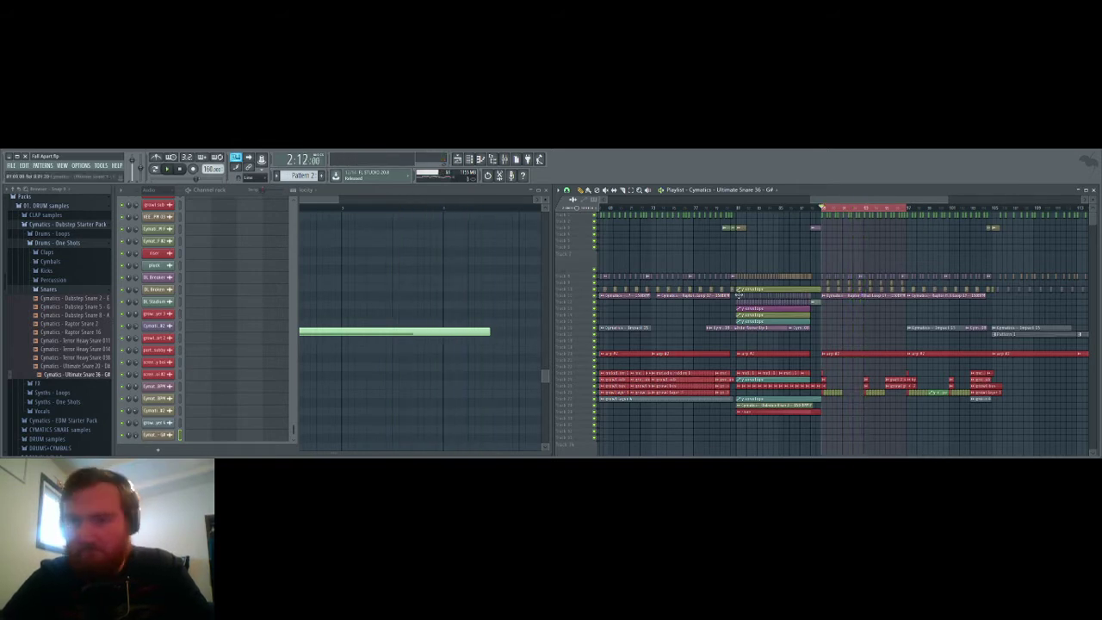
Step: Try copying the Ultimate Snare 36 clips to the earlier drop and play that drop for comparison
{"action": "scroll", "coordinate": [883, 312], "scroll_direction": "up", "scroll_amount": 3}
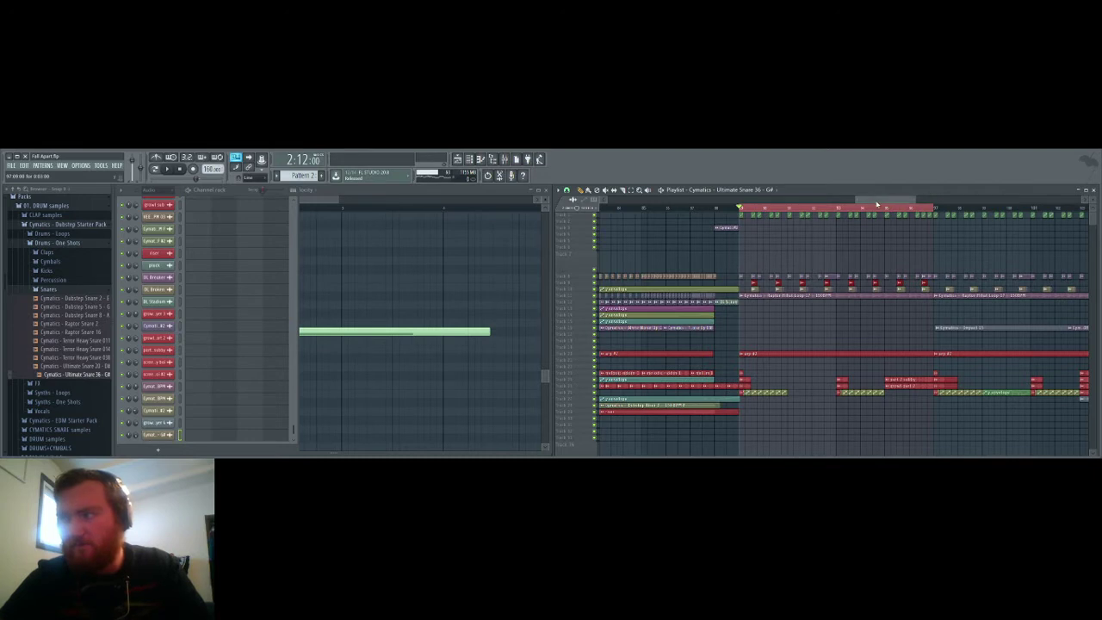
{"action": "left_click_drag", "start_coordinate": [883, 200], "coordinate": [604, 212]}
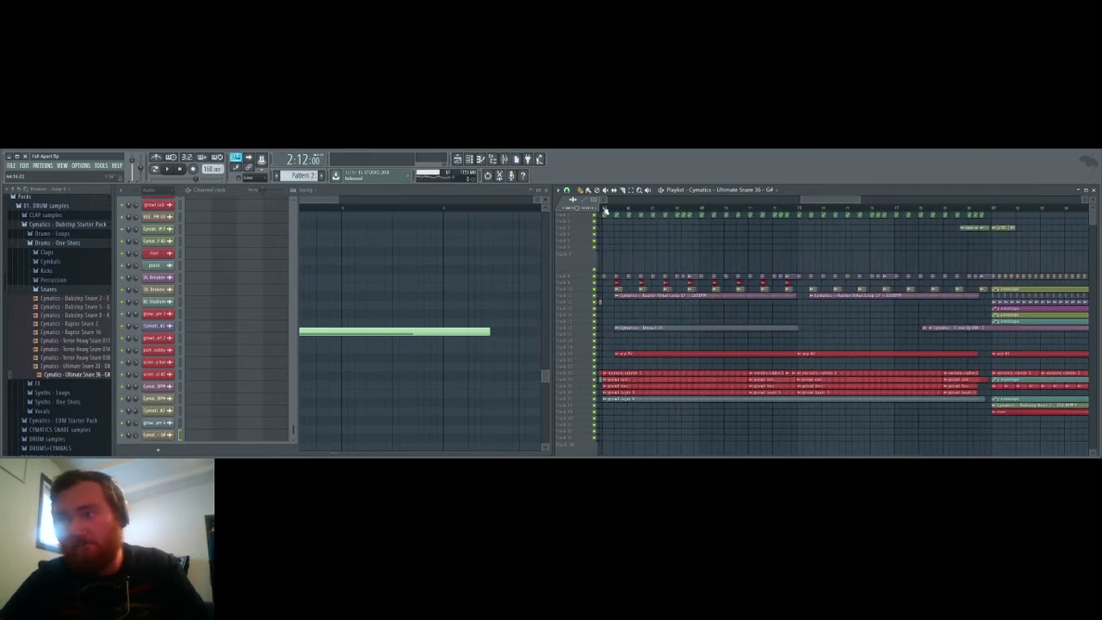
{"action": "key", "text": "space"}
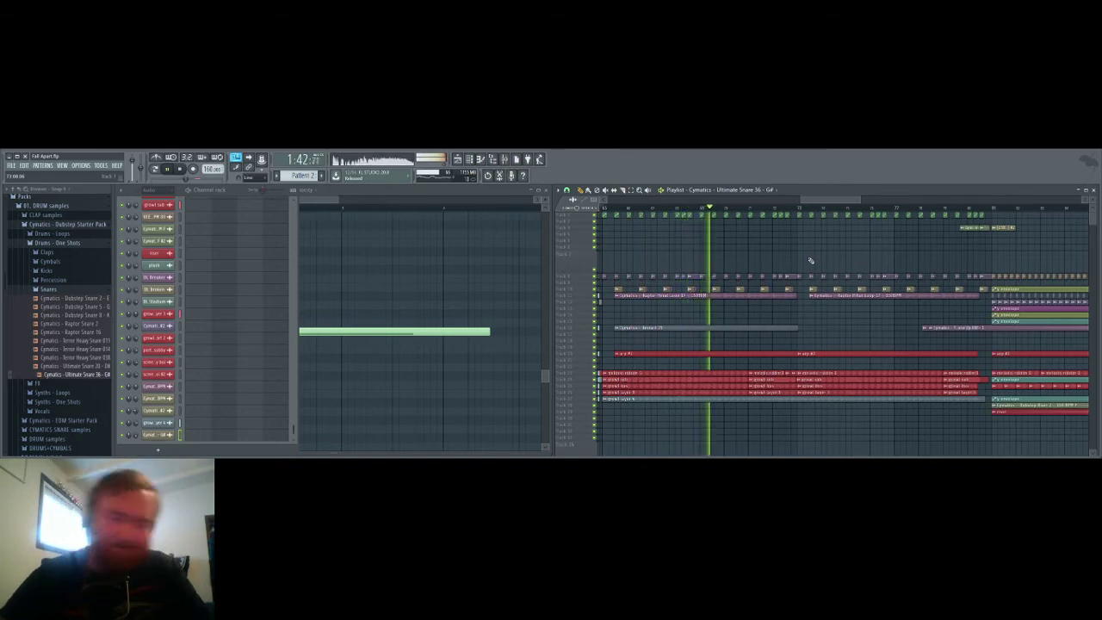
{"action": "key", "text": "space"}
{"action": "scroll", "coordinate": [861, 272], "scroll_direction": "right", "scroll_amount": 8}
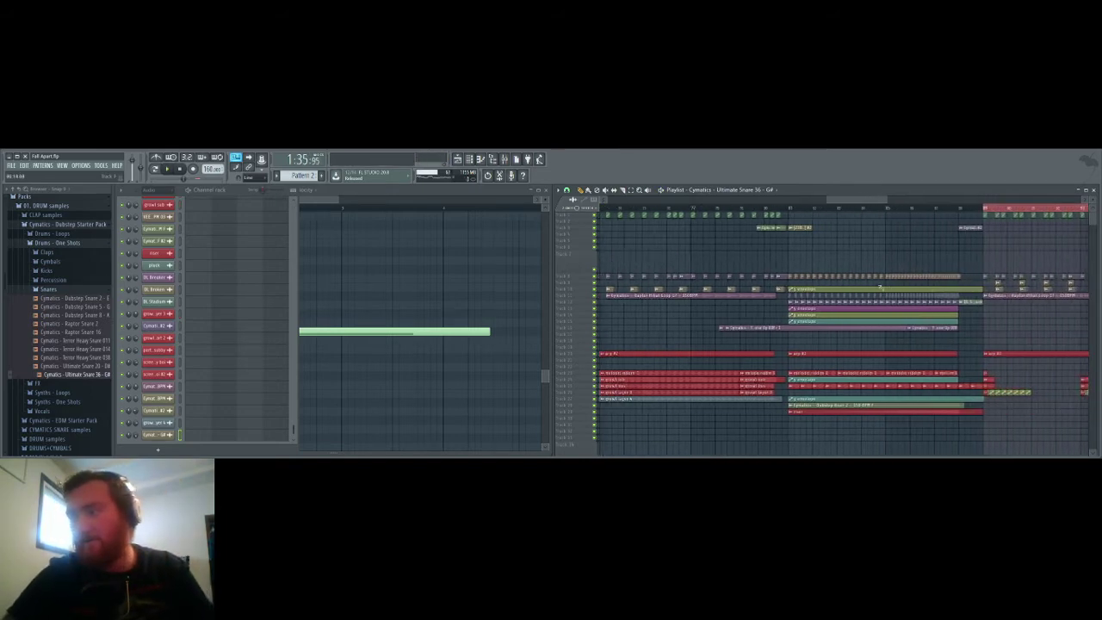
{"action": "key", "text": "space"}
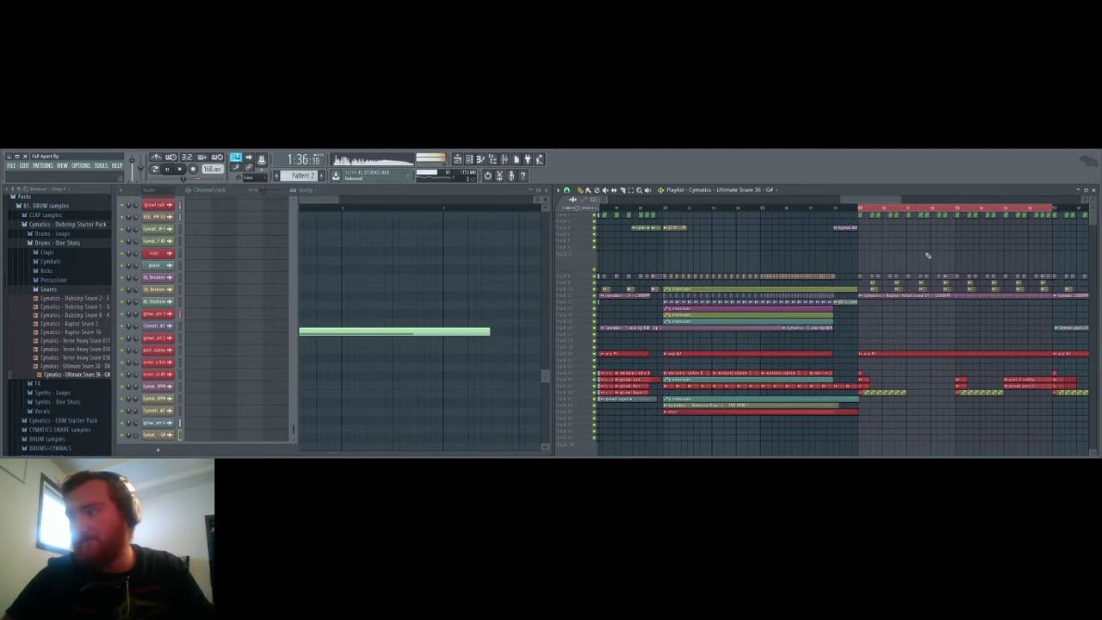
{"action": "key", "text": "space"}
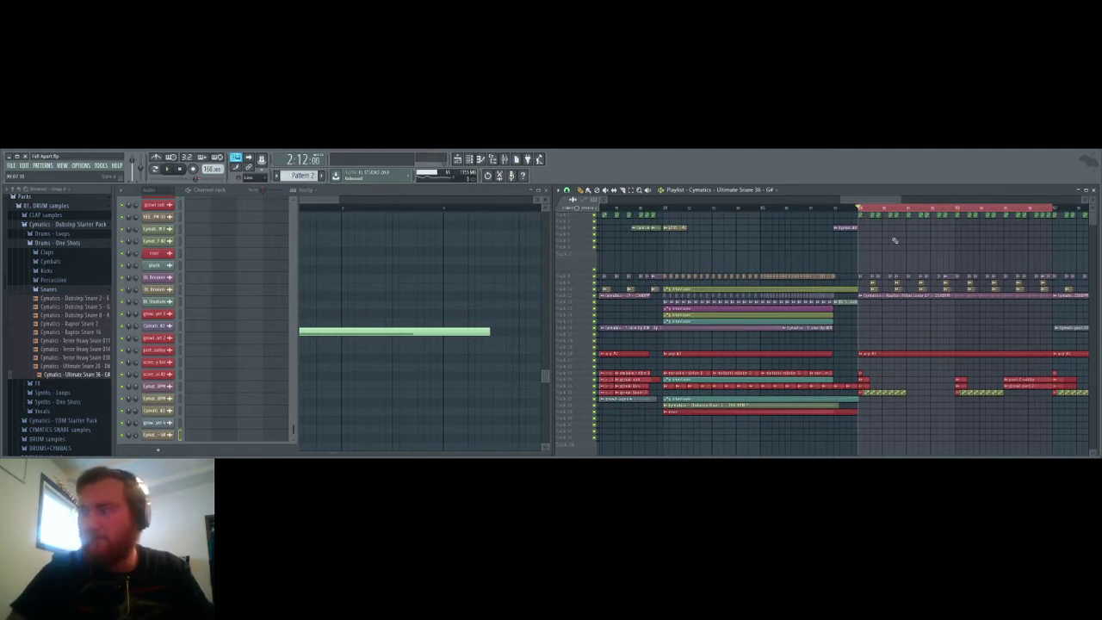
Step: Replay the section from bar 89 and review the Ultimate Snare 36 channel settings, closing them again
{"action": "key", "text": "space"}
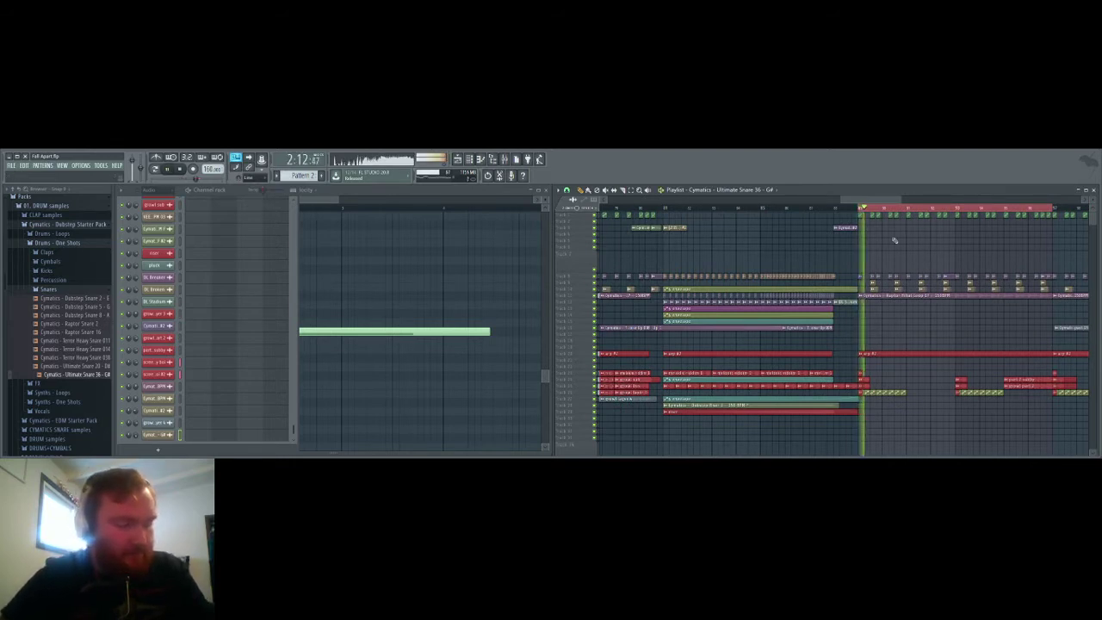
{"action": "scroll", "coordinate": [889, 239], "scroll_direction": "right", "scroll_amount": 3}
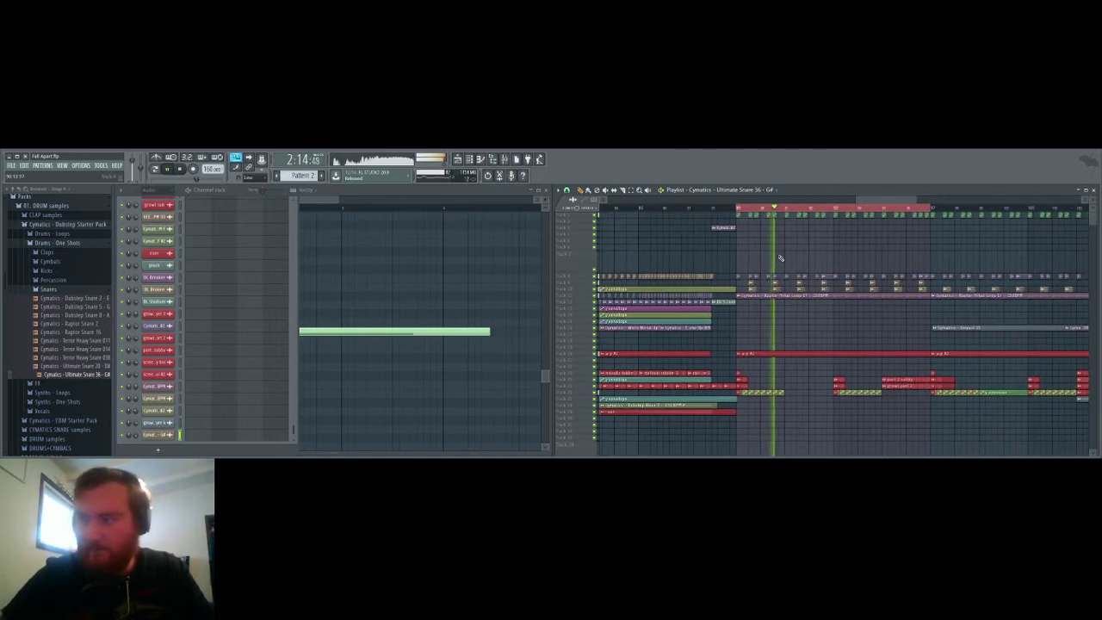
{"action": "left_click", "coordinate": [157, 434]}
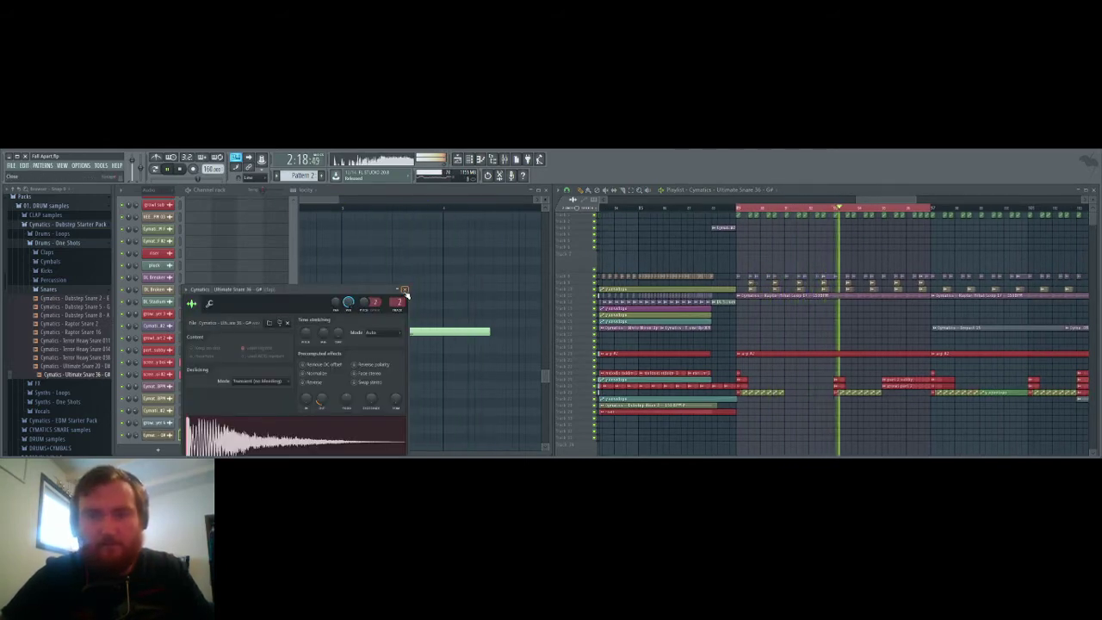
{"action": "left_click", "coordinate": [404, 289]}
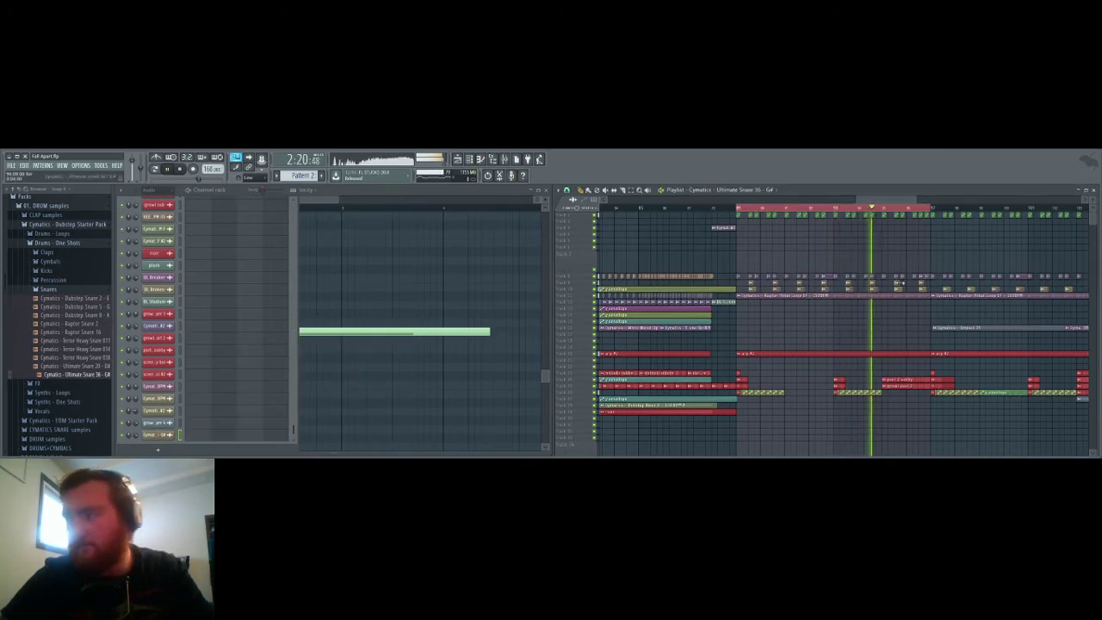
Step: Select the Ultimate Snare 36 clips on Track 9 and copy them onto the snare hits following bar 97
{"action": "left_click_drag", "start_coordinate": [944, 276], "coordinate": [772, 287]}
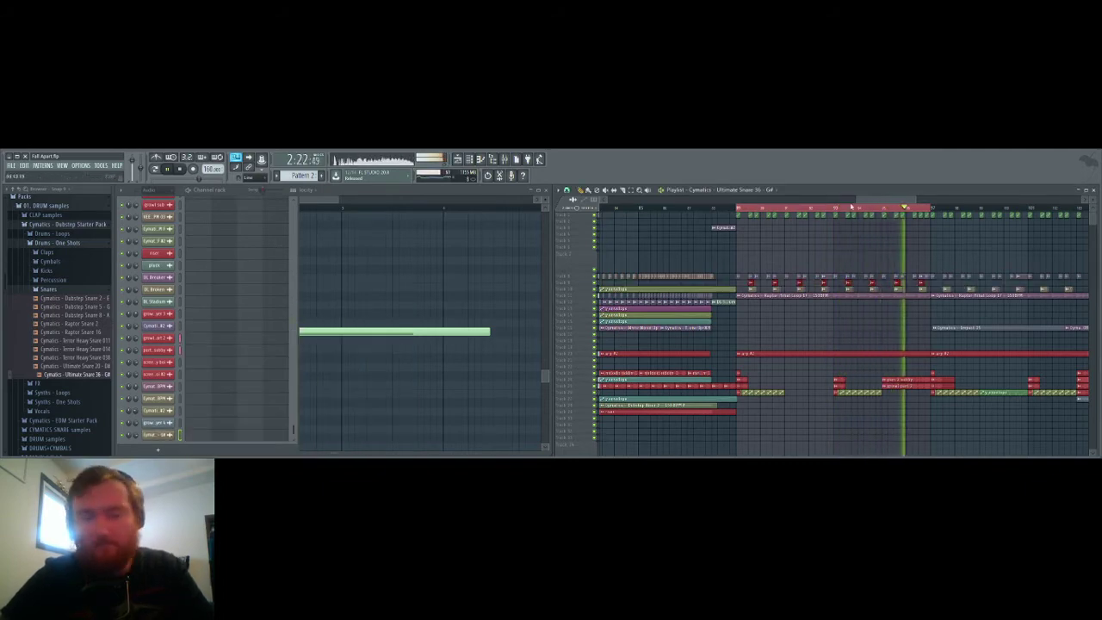
{"action": "mouse_move", "coordinate": [861, 201]}
{"action": "left_mouse_down"}
{"action": "mouse_move", "coordinate": [918, 205]}
{"action": "mouse_move", "coordinate": [861, 205]}
{"action": "left_mouse_up"}
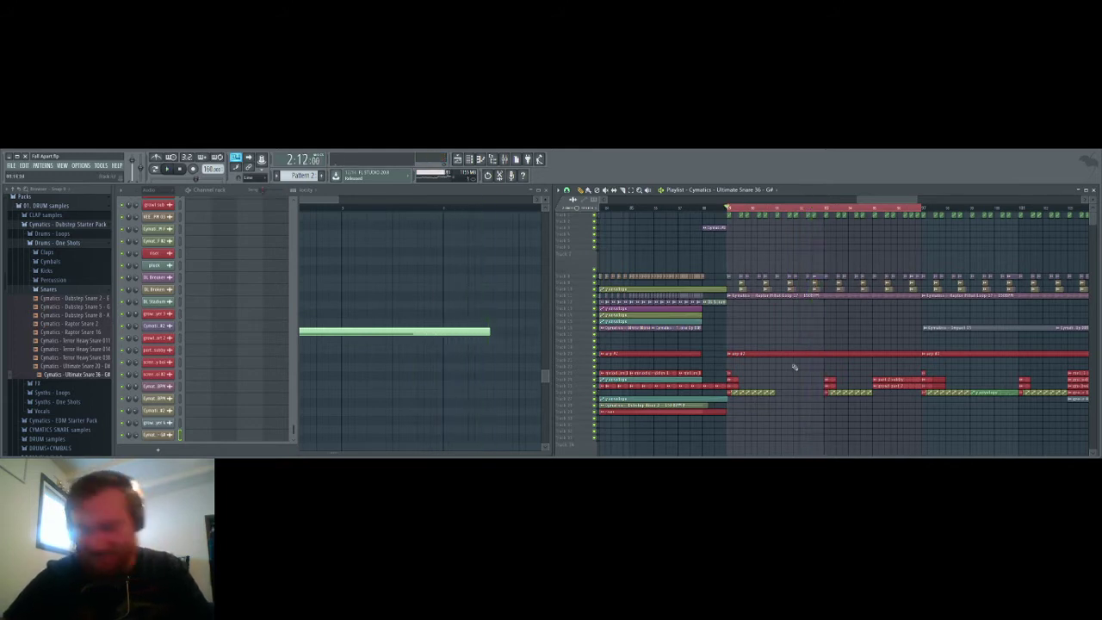
Step: Return to the Pattern 2 bass tracks in the playlist and open the Vital synth on Insert 23
{"action": "key", "text": "space"}
{"action": "scroll", "coordinate": [827, 390], "scroll_direction": "down", "scroll_amount": 5}
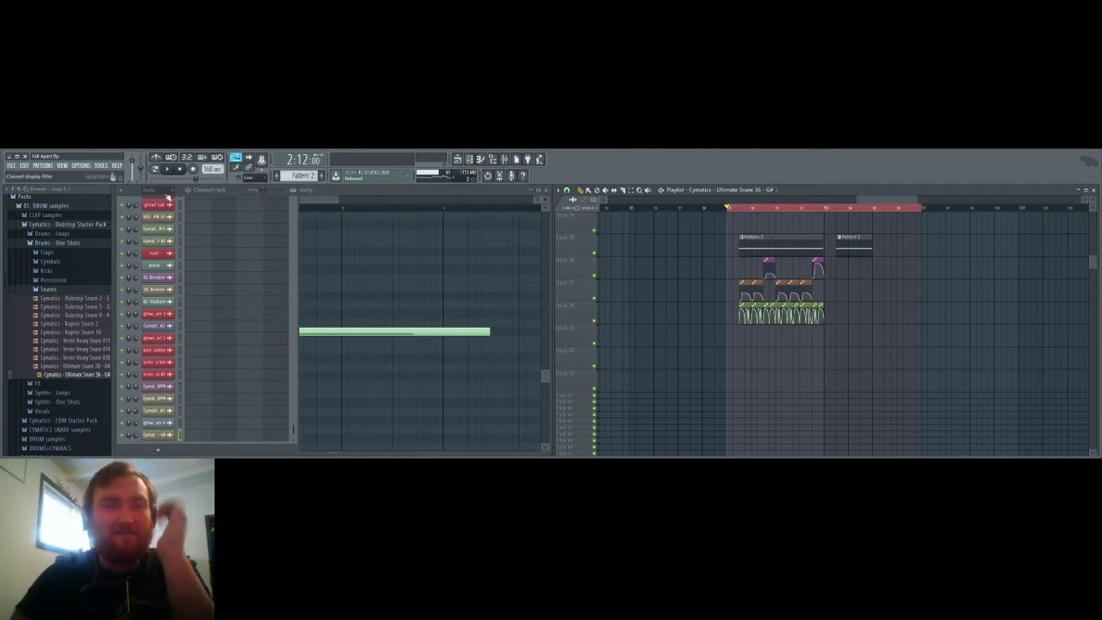
{"action": "left_click", "coordinate": [159, 232]}
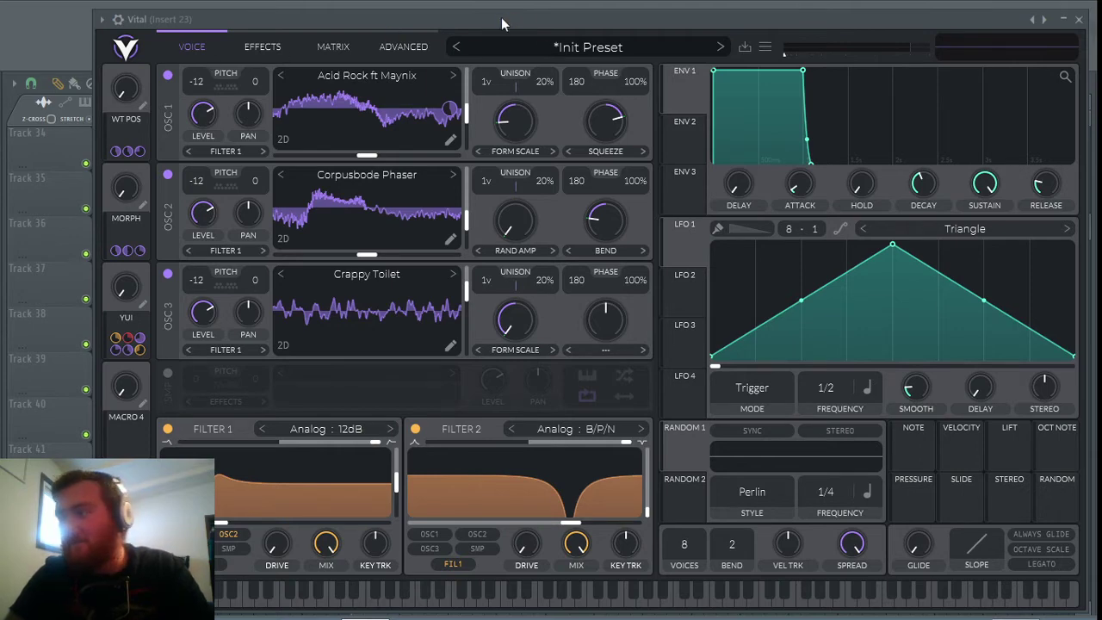
Step: Start saving the Vital patch as a preset and enter the name Grimey Boi
{"action": "left_click", "coordinate": [745, 48]}
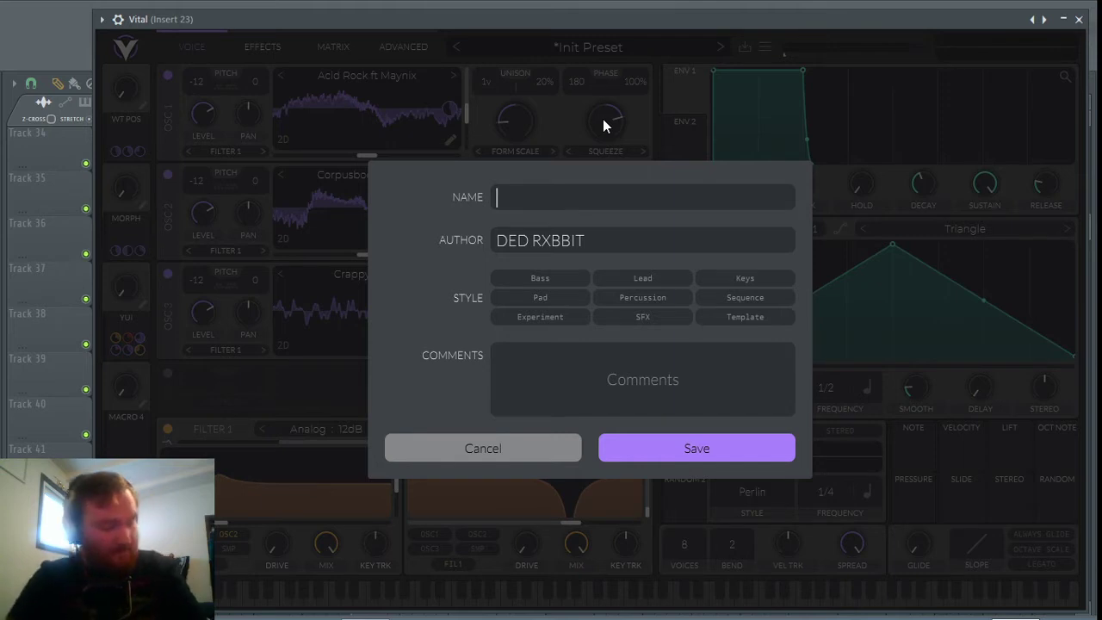
{"action": "type", "text": "GRI"}
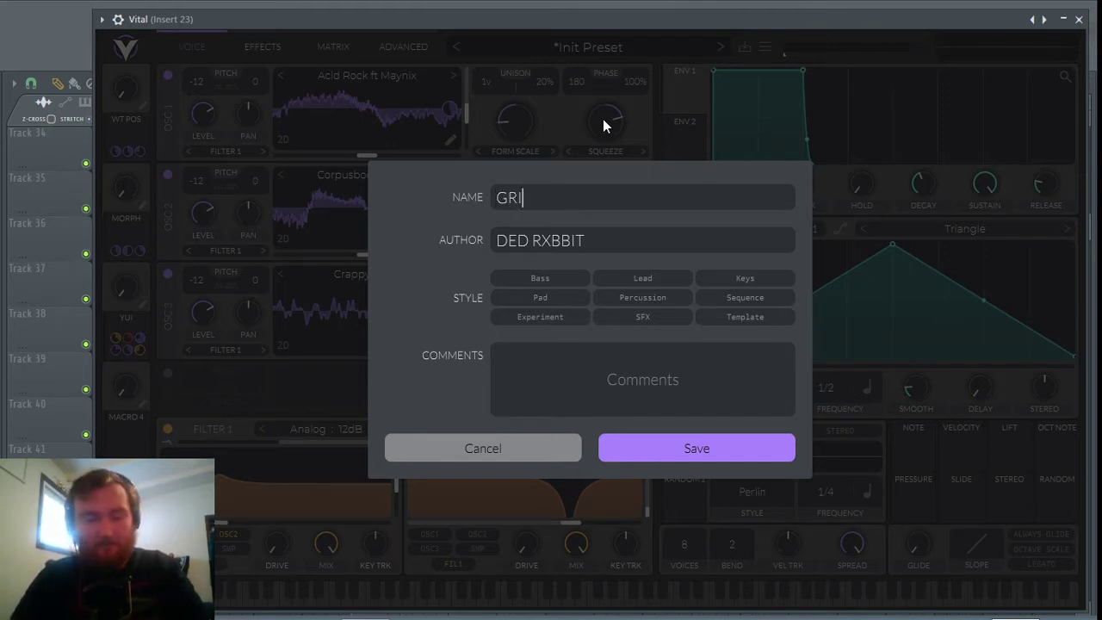
{"action": "key", "text": "BackSpace"}
{"action": "key", "text": "BackSpace"}
{"action": "type", "text": "rim"}
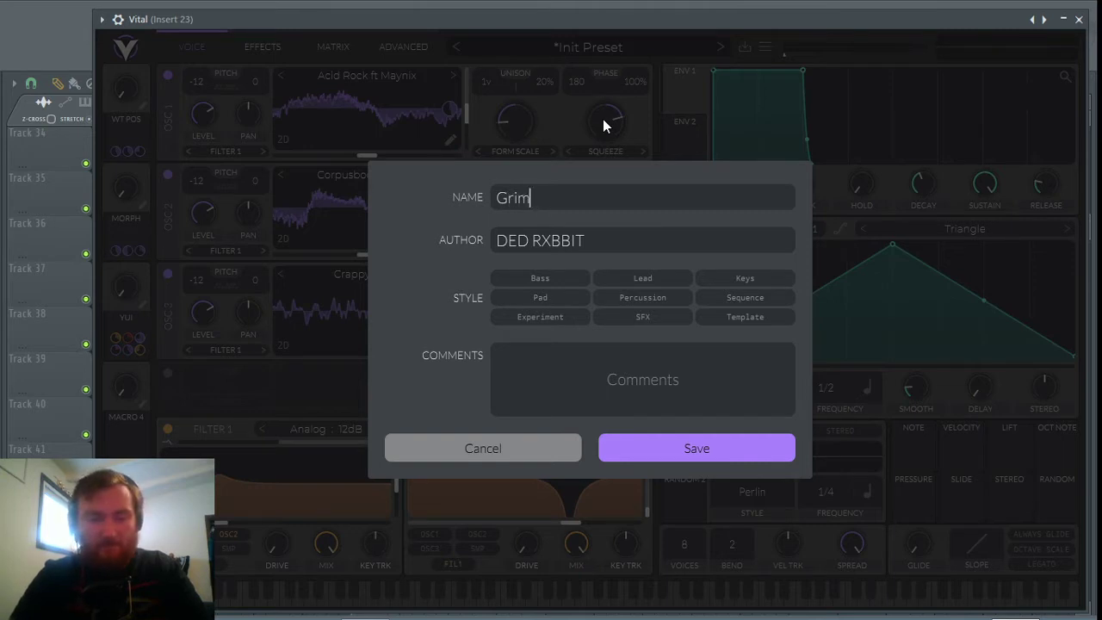
{"action": "type", "text": "ey Boi"}
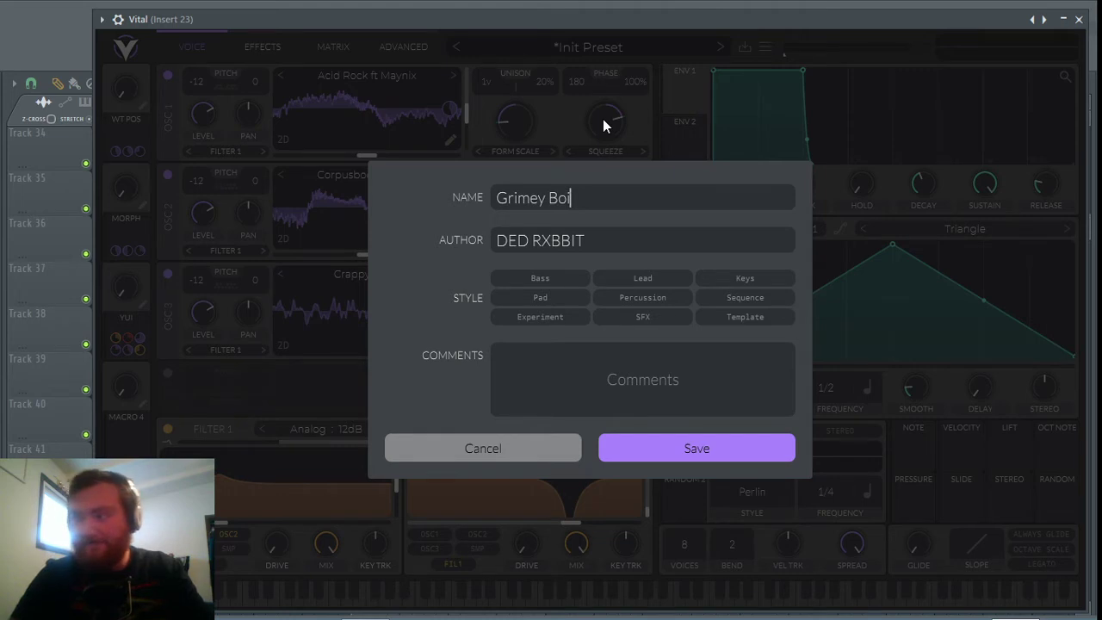
Step: Tag the preset as Bass, add the comment "Ready to cream your pants? This is the cream of the crop." and save it
{"action": "left_click", "coordinate": [543, 348]}
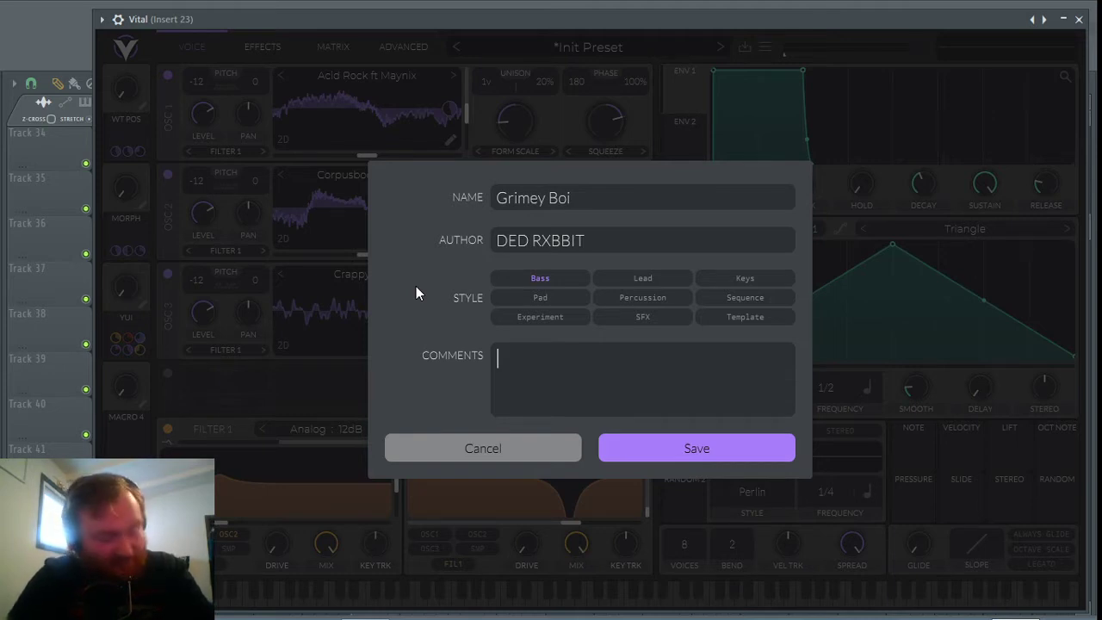
{"action": "type", "text": "Ready to"}
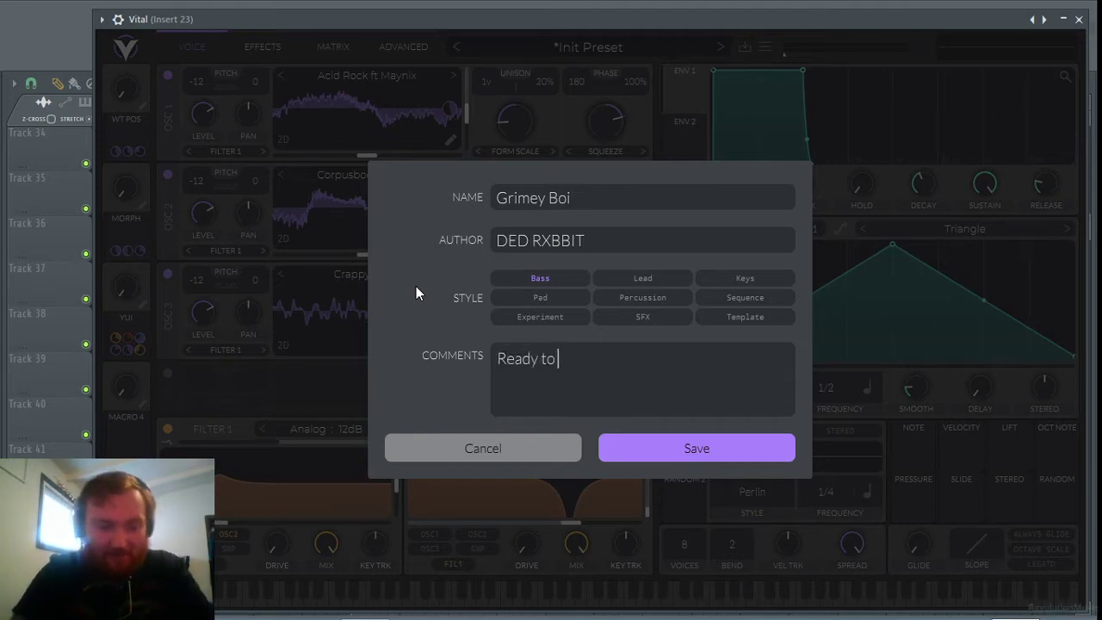
{"action": "type", "text": " cream your"}
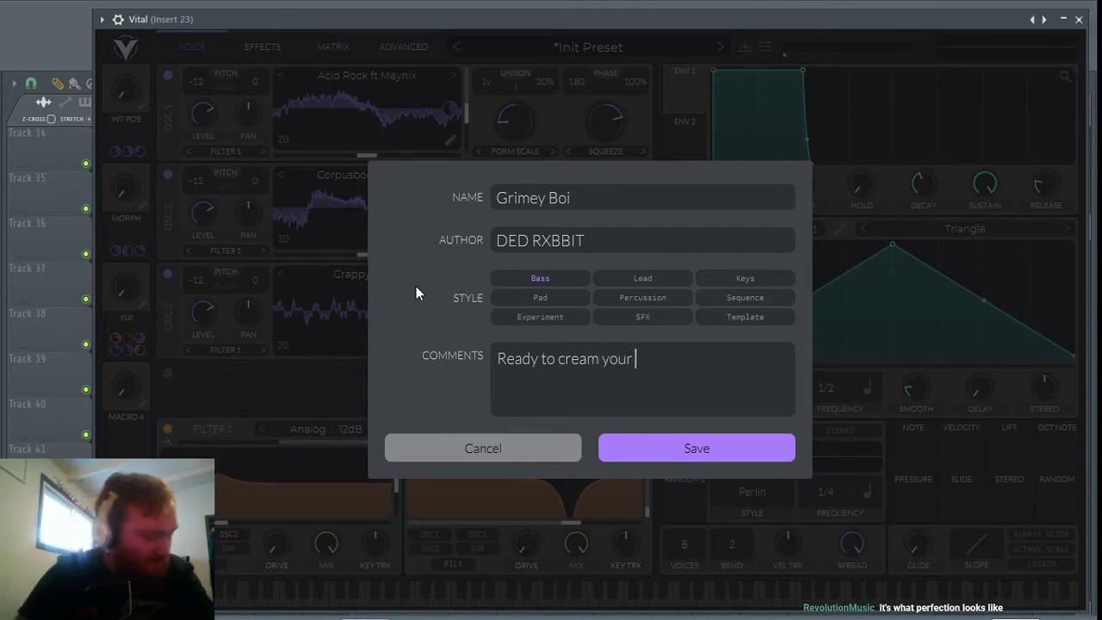
{"action": "type", "text": " pants? Th"}
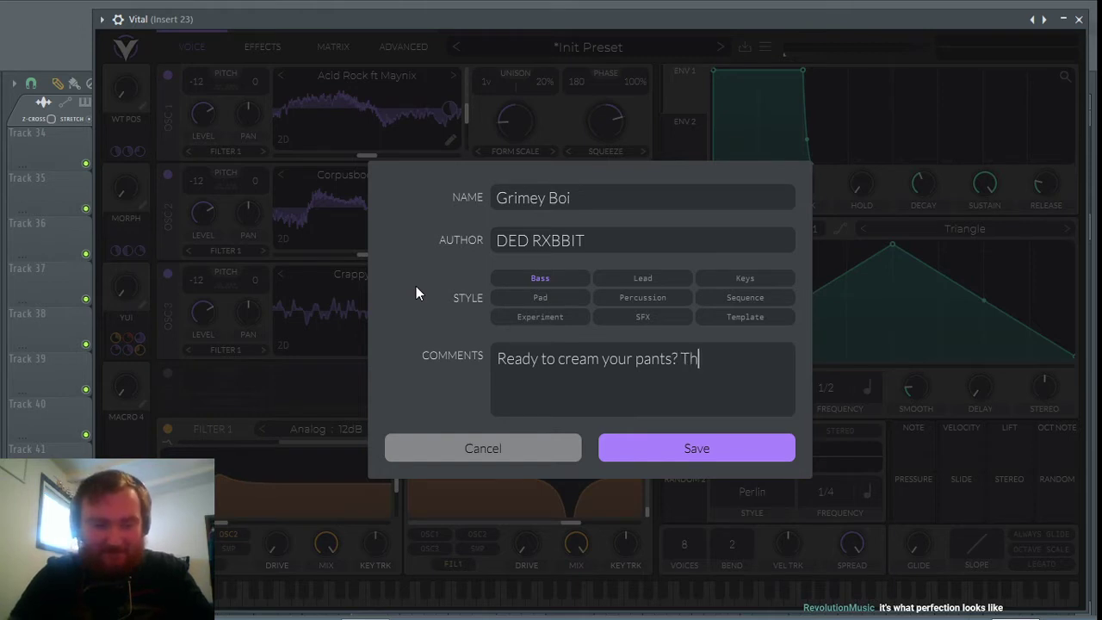
{"action": "type", "text": "is is the"}
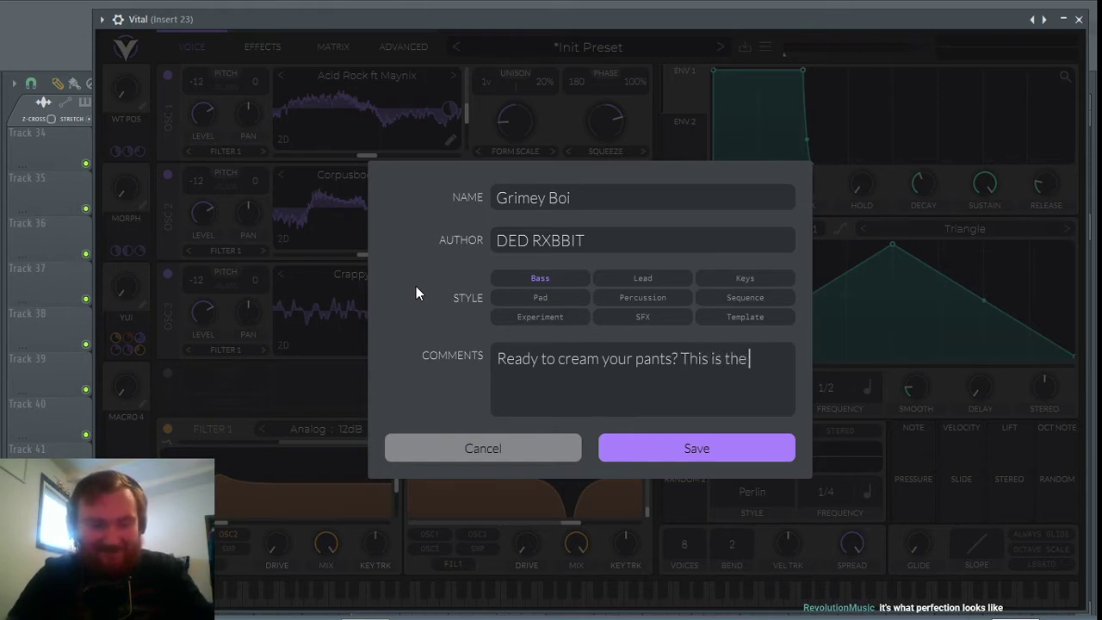
{"action": "type", "text": " cream of "}
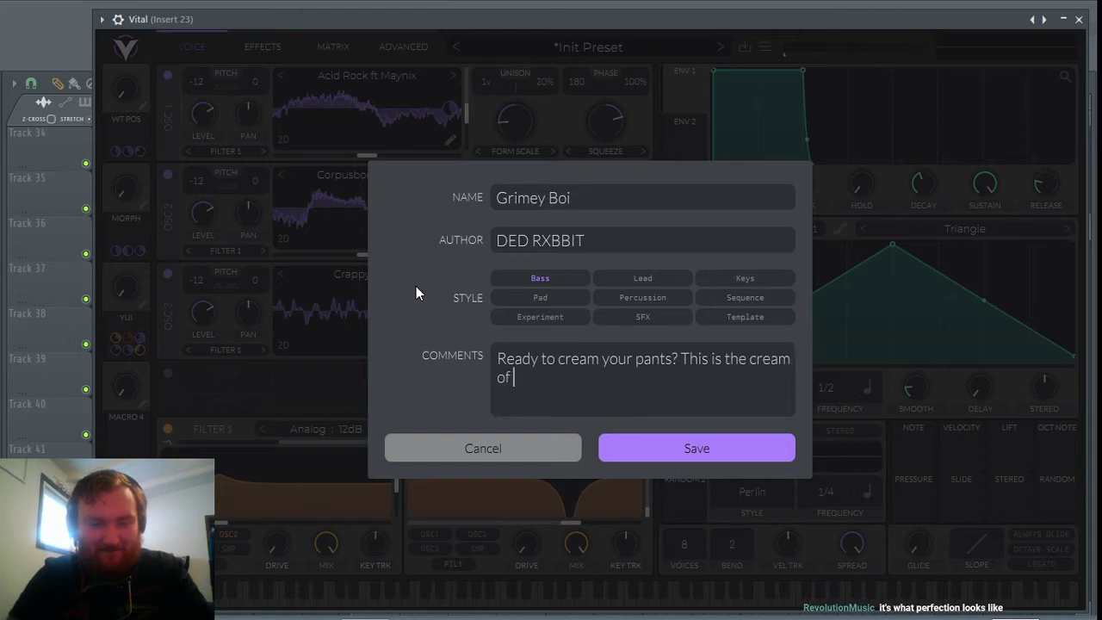
{"action": "type", "text": "the crop"}
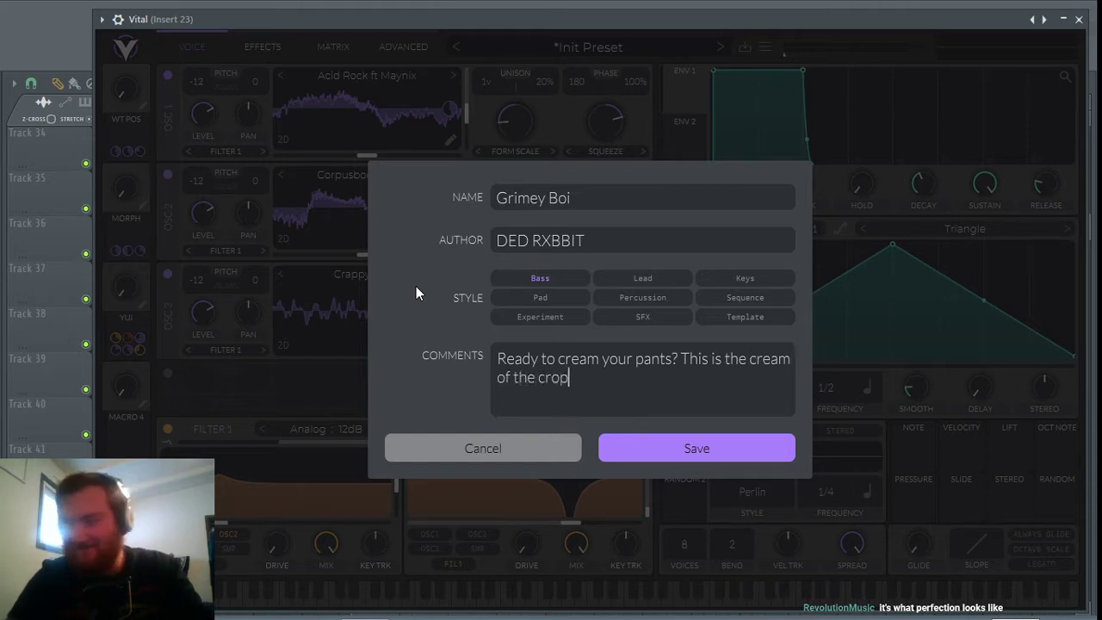
{"action": "type", "text": "."}
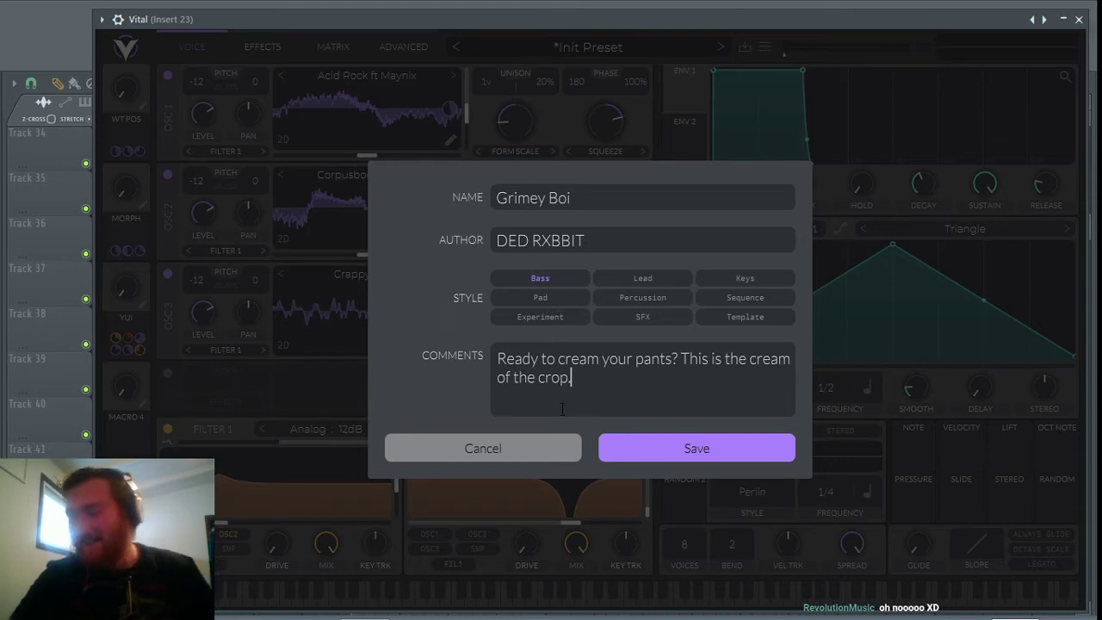
{"action": "left_click", "coordinate": [698, 449]}
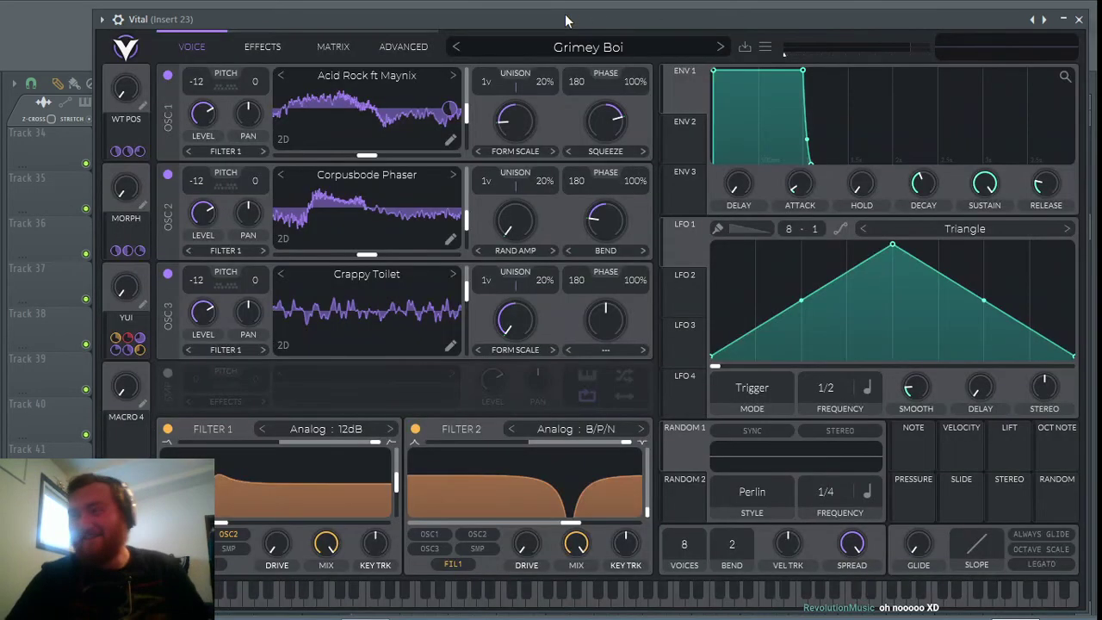
Step: Close Vital and play the section from bar 89 to review the Pattern 2 bass and its macro envelopes
{"action": "left_click", "coordinate": [1082, 23]}
{"action": "key", "text": "space"}
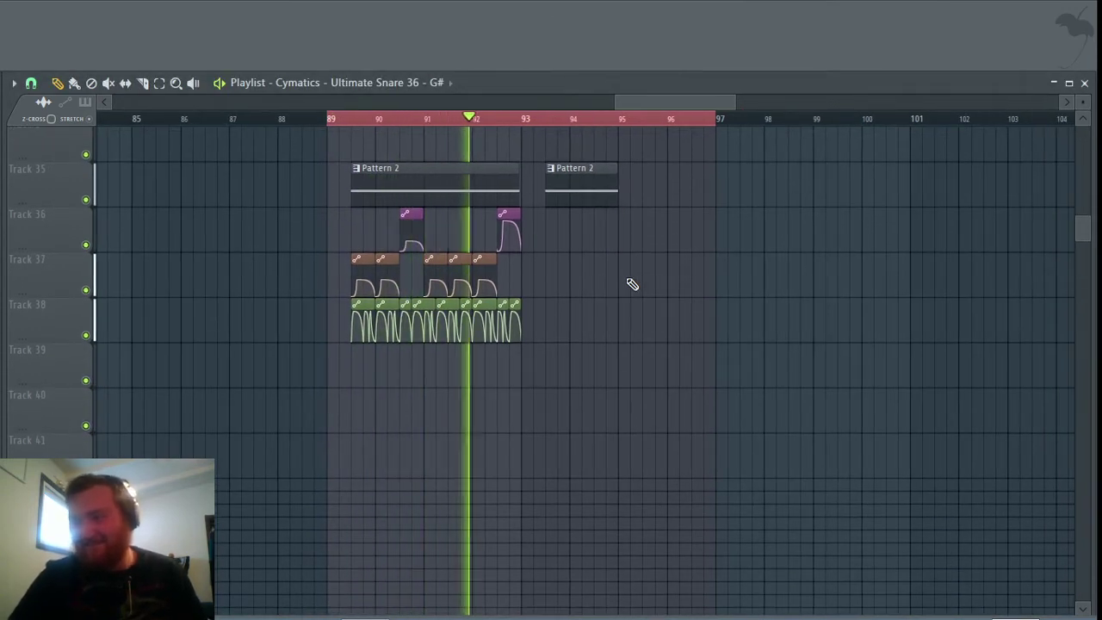
{"action": "key", "text": "space"}
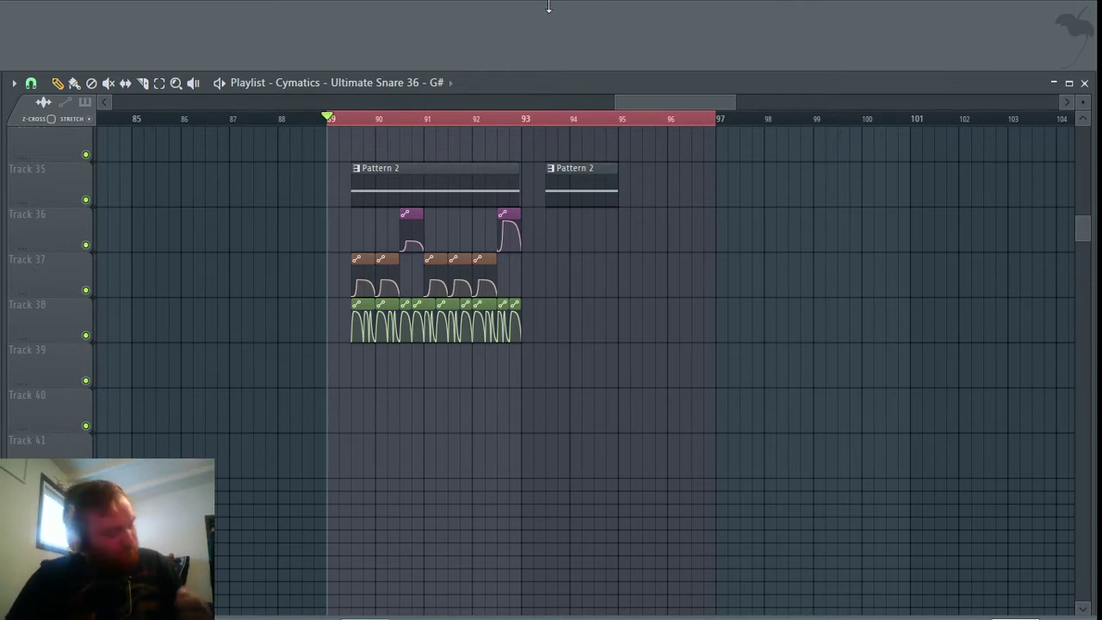
{"action": "key", "text": "space"}
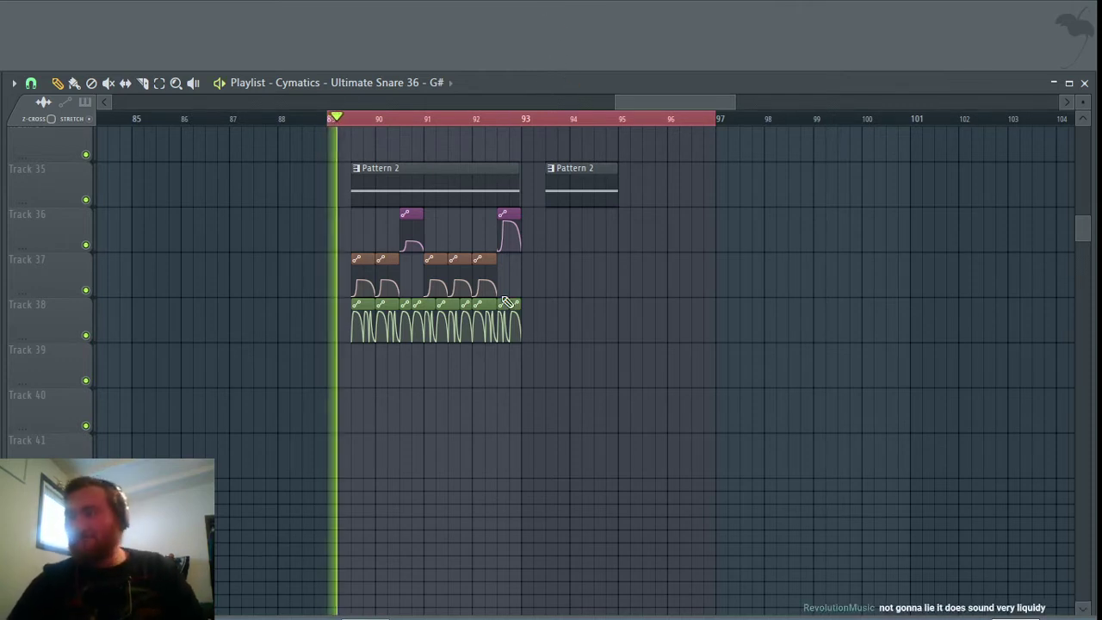
{"action": "scroll", "coordinate": [521, 325], "scroll_direction": "up", "scroll_amount": 1}
{"action": "scroll", "coordinate": [542, 315], "scroll_direction": "up", "scroll_amount": 2}
{"action": "scroll", "coordinate": [657, 354], "scroll_direction": "down", "scroll_amount": 2}
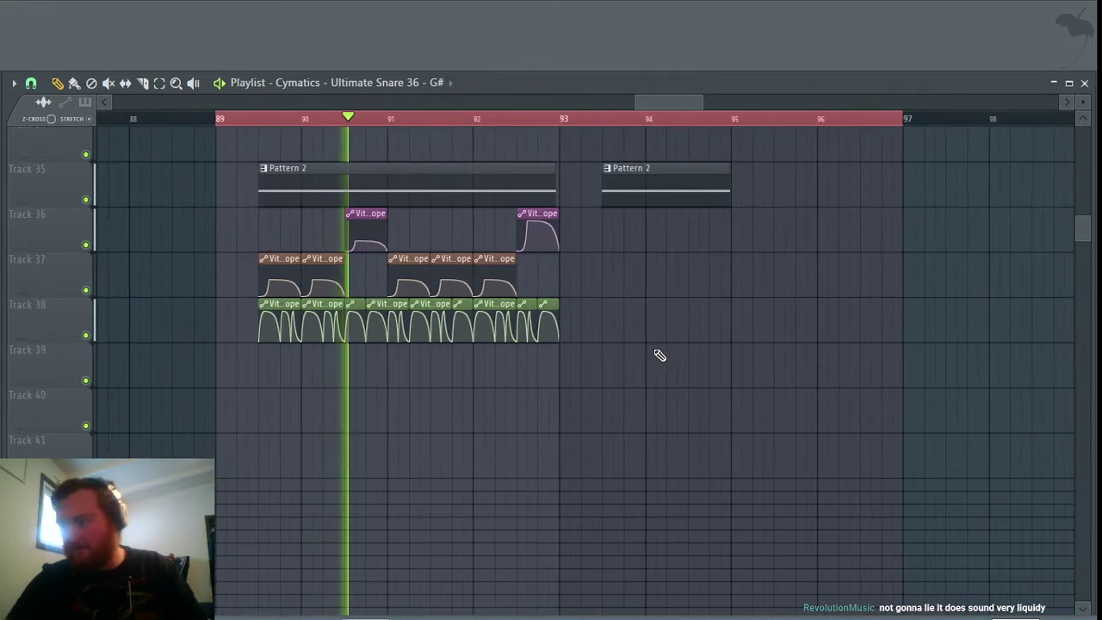
{"action": "scroll", "coordinate": [664, 351], "scroll_direction": "up", "scroll_amount": 1}
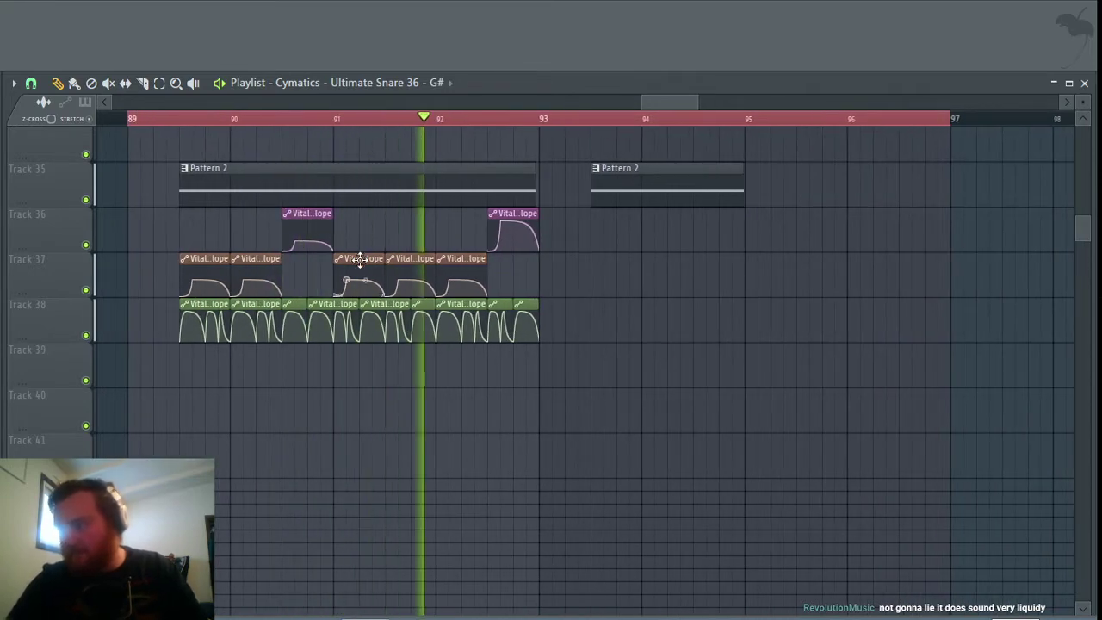
{"action": "key", "text": "space"}
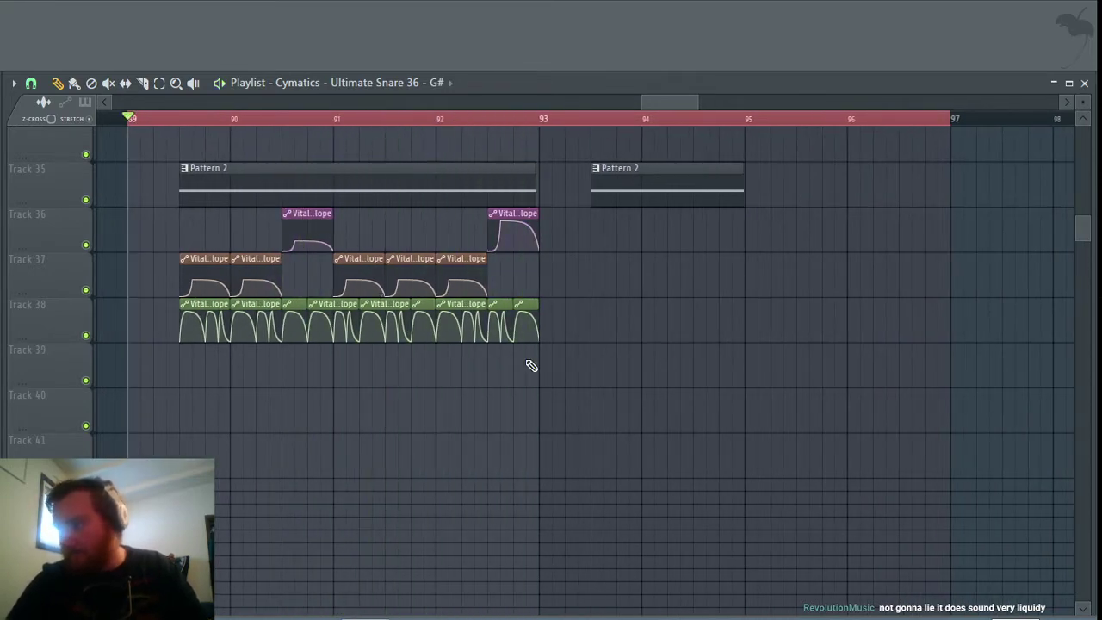
Step: Copy the last group of macro envelope clips before bar 93 on Tracks 36–38 so the copies end at bar 95
{"action": "left_click_drag", "start_coordinate": [553, 341], "coordinate": [551, 259]}
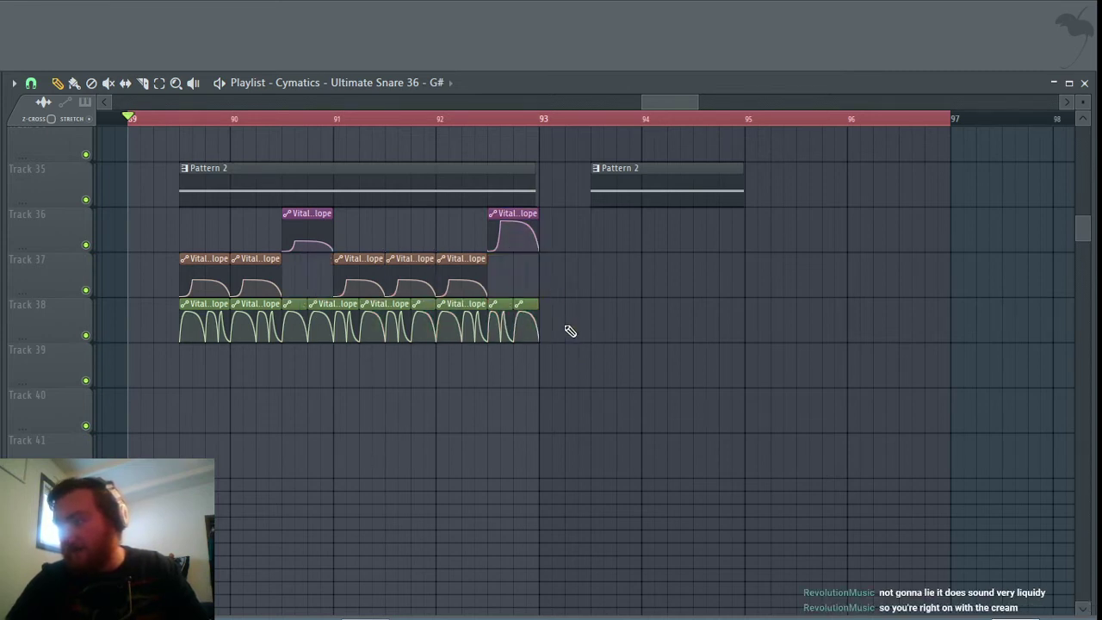
{"action": "left_click_drag", "start_coordinate": [563, 341], "coordinate": [398, 225]}
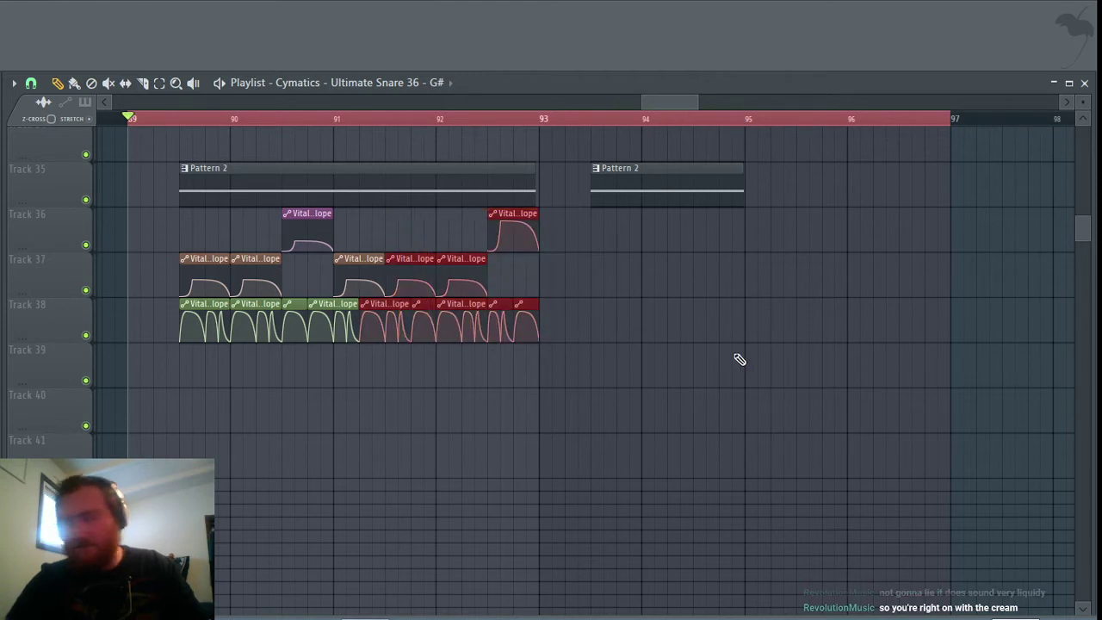
{"action": "mouse_move", "coordinate": [659, 103]}
{"action": "left_mouse_down"}
{"action": "mouse_move", "coordinate": [692, 103]}
{"action": "mouse_move", "coordinate": [662, 102]}
{"action": "left_mouse_up"}
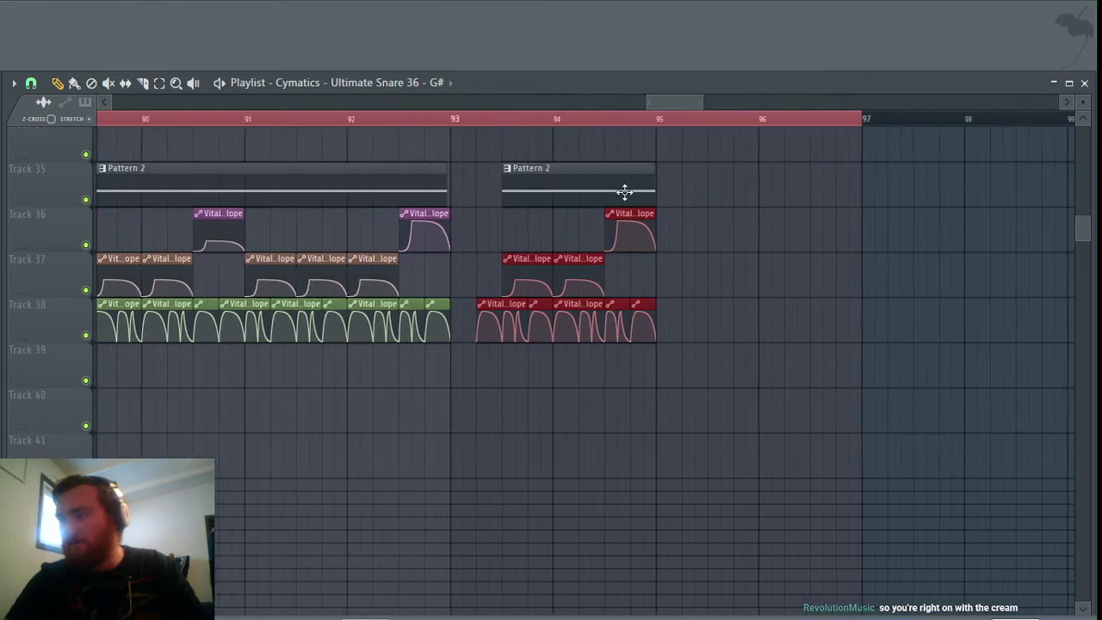
{"action": "left_click", "coordinate": [578, 457]}
Step: Align the first copied Macro 3 envelope on Track 38 with the start of the second Pattern 2 clip and audition from bar 93
{"action": "scroll", "coordinate": [492, 394], "scroll_direction": "up", "scroll_amount": 3}
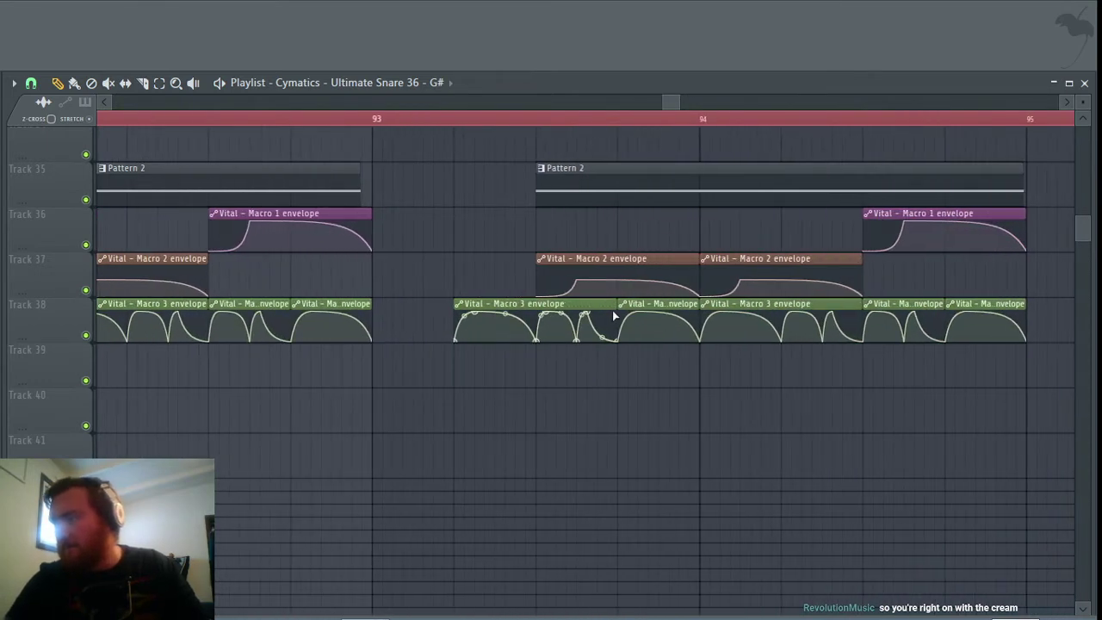
{"action": "left_click_drag", "start_coordinate": [613, 312], "coordinate": [589, 295]}
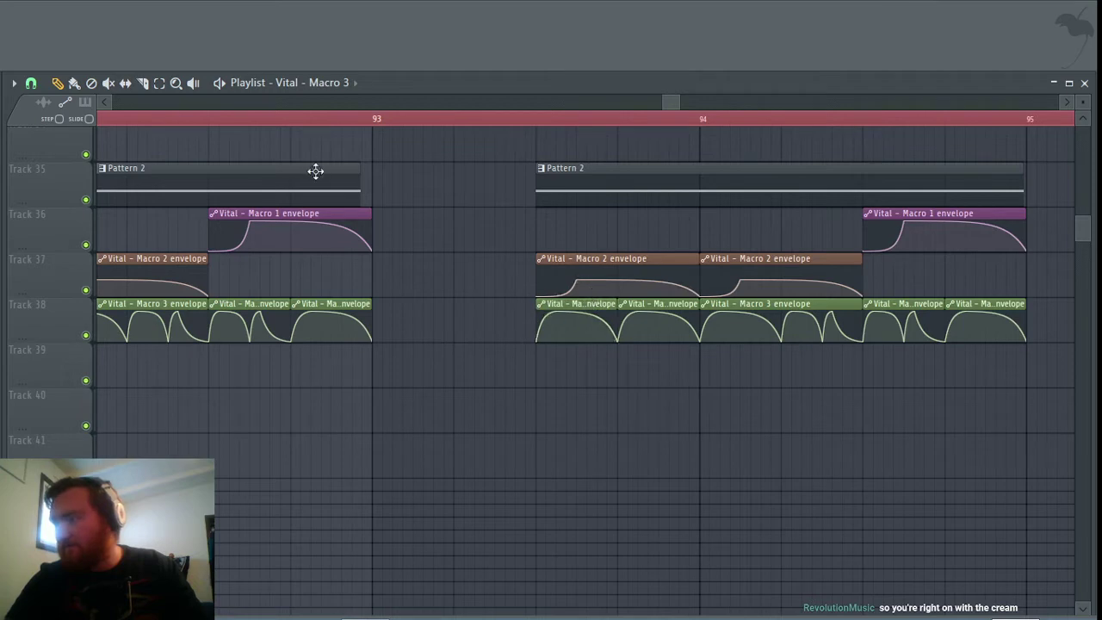
{"action": "left_click", "coordinate": [373, 119]}
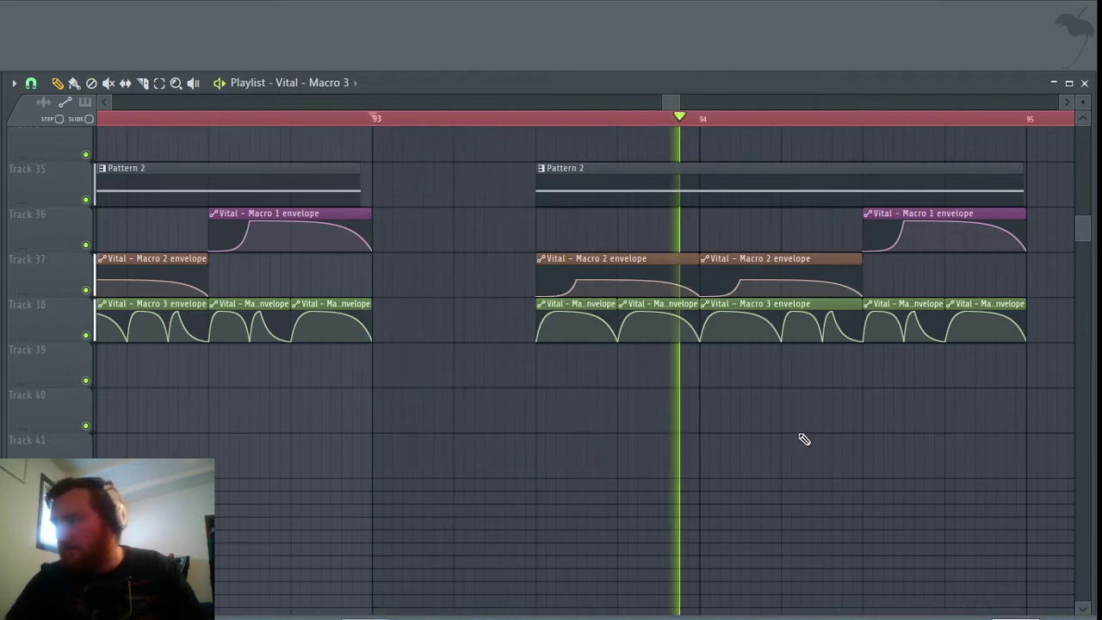
{"action": "key", "text": "space"}
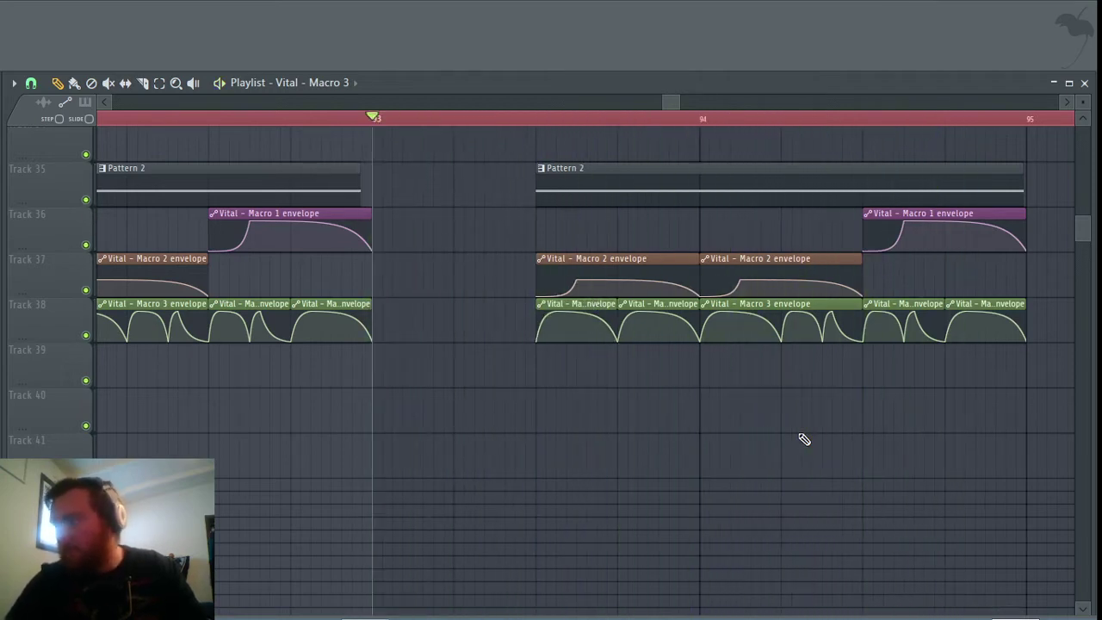
Step: Delete the short Macro 3 envelope before bar 94, extend the preceding one to bar 94 and replay from bar 93
{"action": "right_click", "coordinate": [629, 312]}
{"action": "left_click_drag", "start_coordinate": [618, 305], "coordinate": [700, 305]}
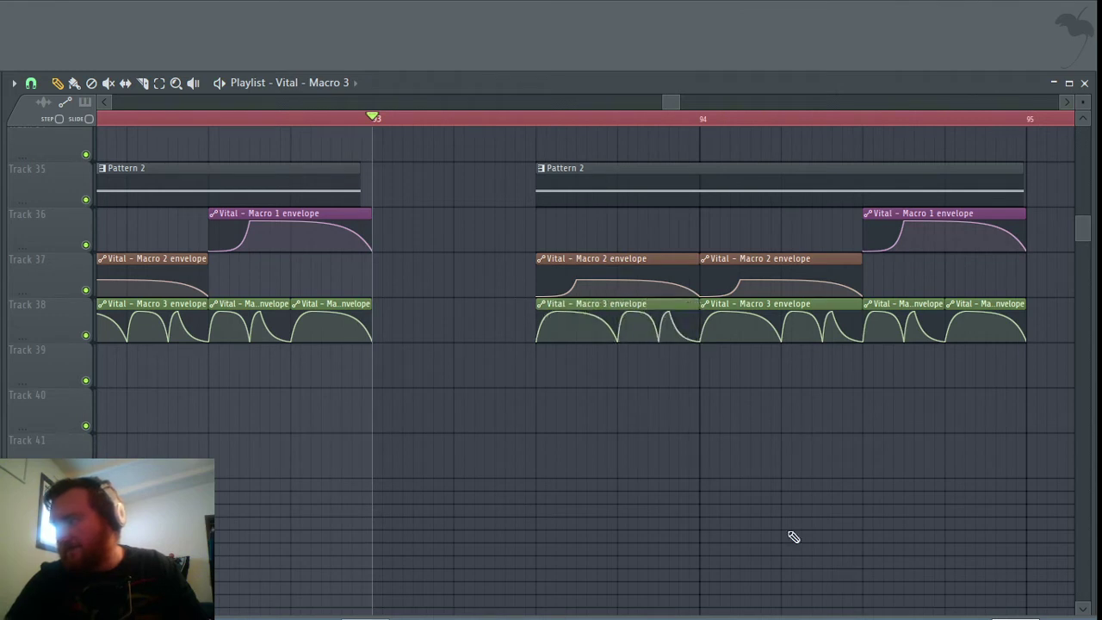
{"action": "key", "text": "space"}
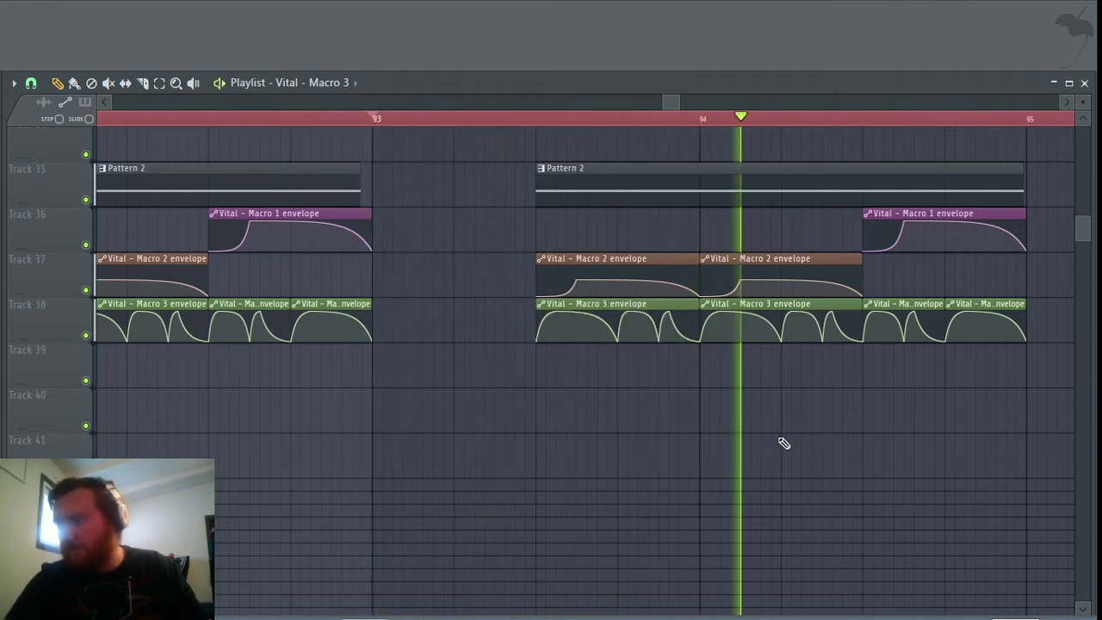
{"action": "key", "text": "space"}
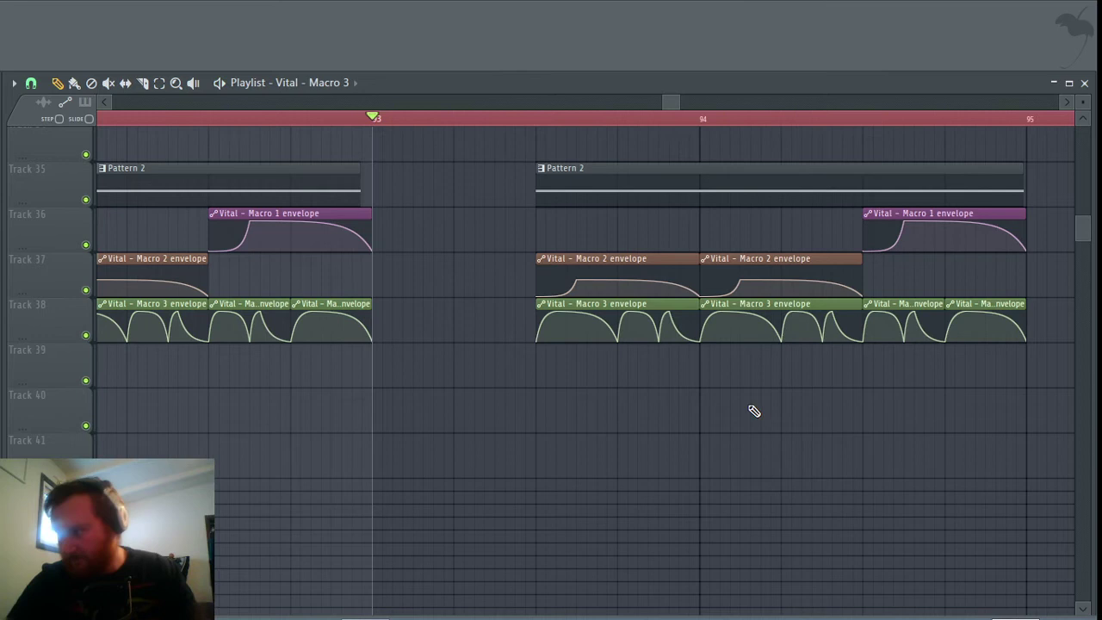
Step: Make the Macro 2 envelope before bar 94 on Track 37 unique and remove the Macro 2 envelope that follows it
{"action": "right_click", "coordinate": [539, 267]}
{"action": "left_click", "coordinate": [582, 350]}
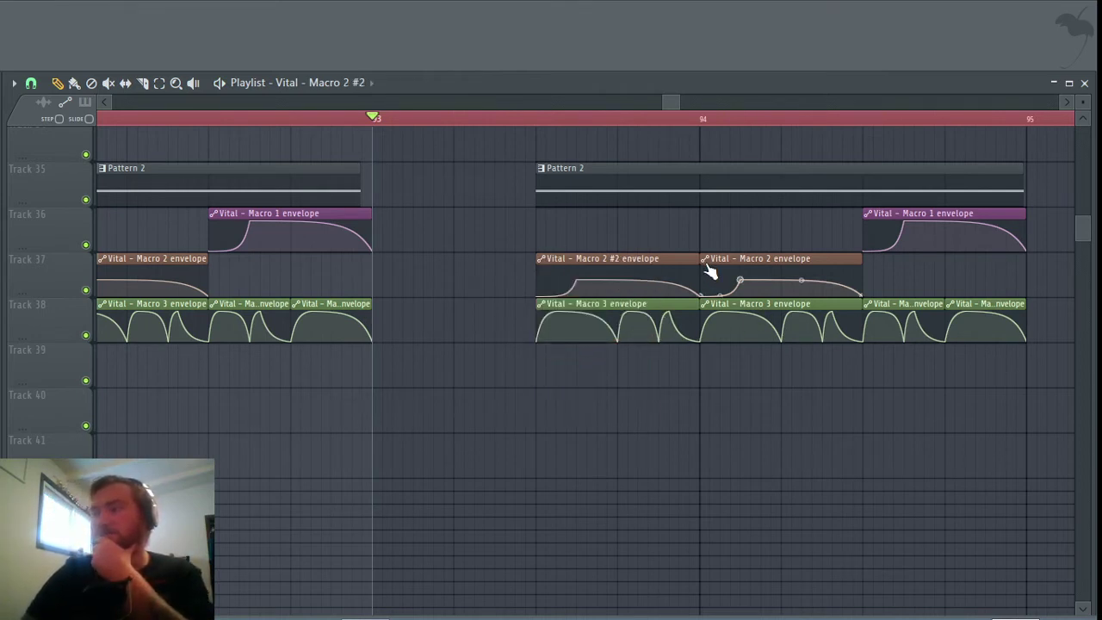
{"action": "left_click_drag", "start_coordinate": [738, 259], "coordinate": [656, 261]}
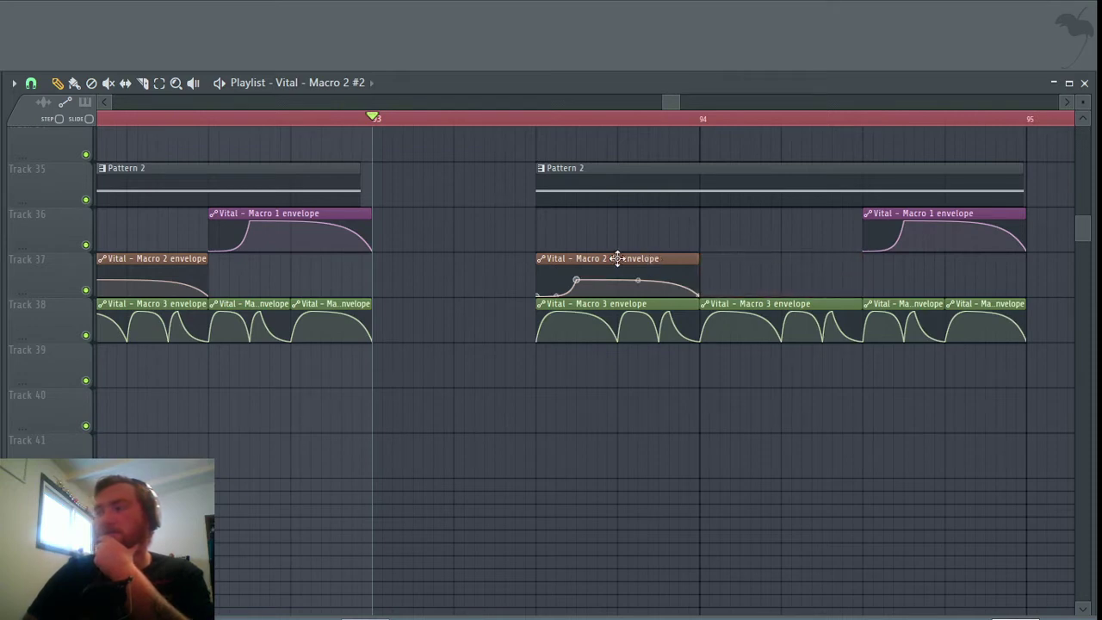
Step: Place a second Macro 2 #2 envelope at bar 94 on Track 37 and raise the envelope's peak point slightly
{"action": "scroll", "coordinate": [744, 482], "scroll_direction": "down", "scroll_amount": 5}
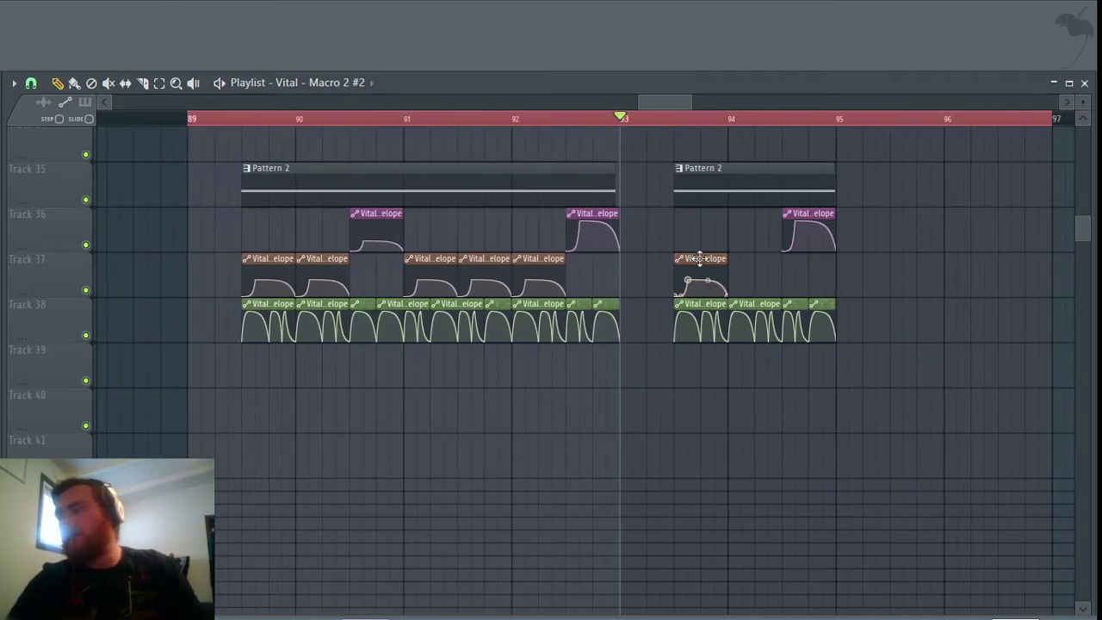
{"action": "left_click_drag", "start_coordinate": [699, 258], "coordinate": [463, 280]}
{"action": "scroll", "coordinate": [486, 340], "scroll_direction": "up", "scroll_amount": 5, "text": "ctrl"}
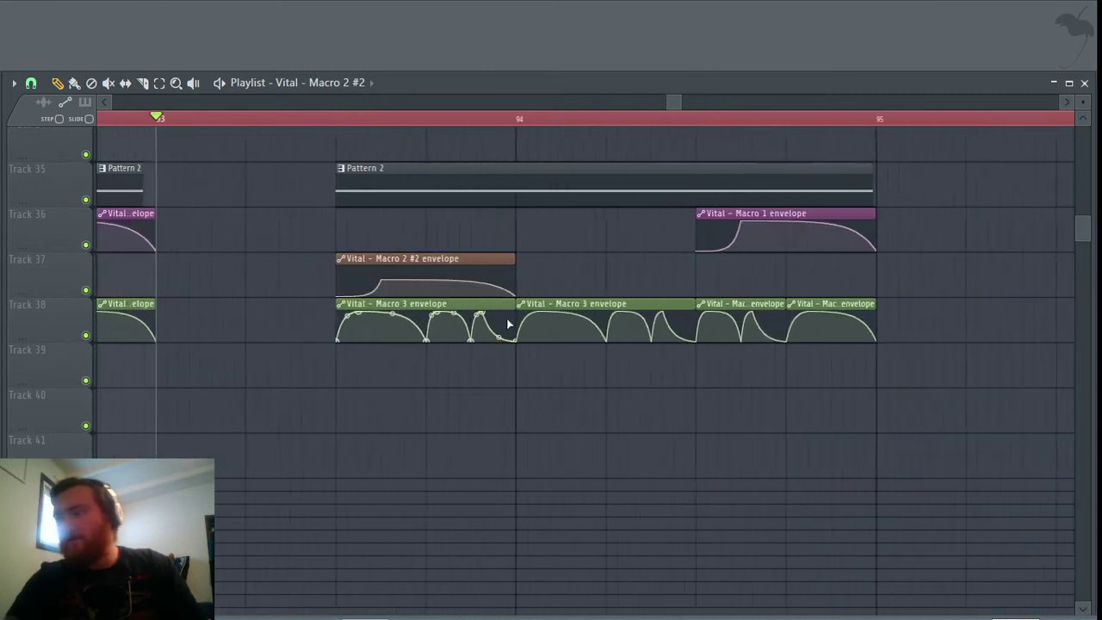
{"action": "left_click", "coordinate": [524, 259]}
{"action": "left_click_drag", "start_coordinate": [579, 265], "coordinate": [568, 264]}
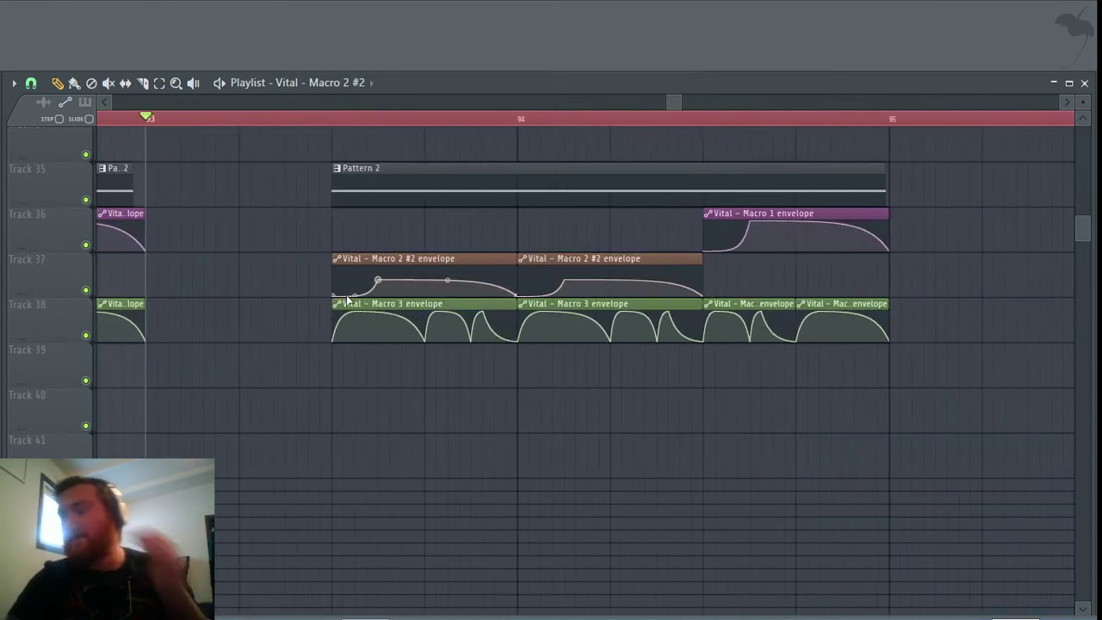
{"action": "left_click_drag", "start_coordinate": [380, 283], "coordinate": [382, 278]}
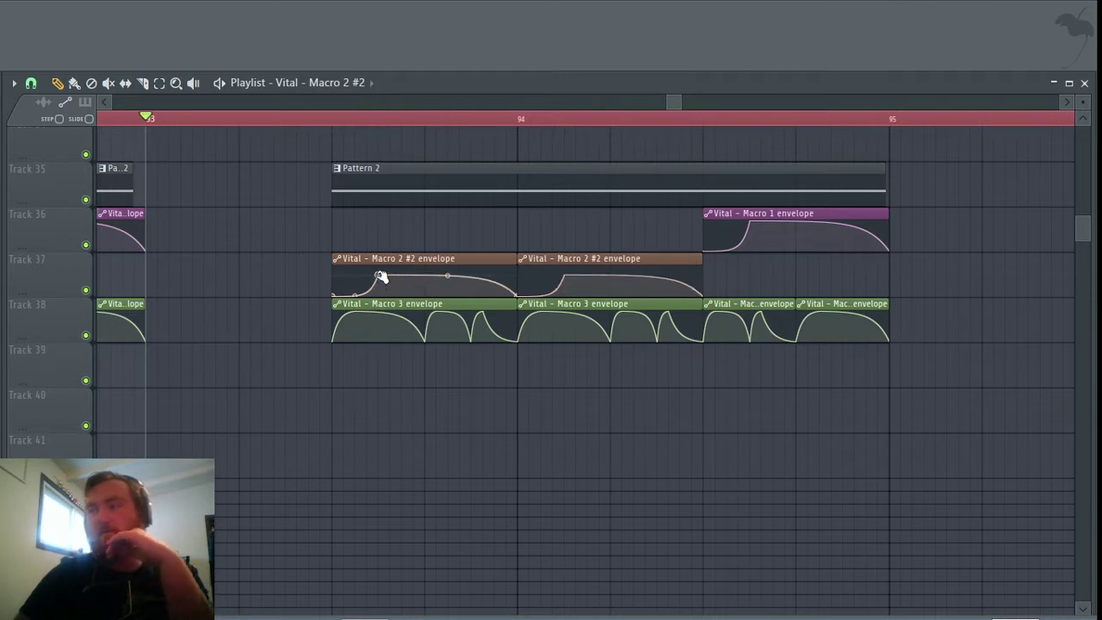
Step: Audition from bar 93, lower the Macro 2 #2 envelope's peak point on Track 37 close to the bottom and replay the phrase
{"action": "key", "text": "space"}
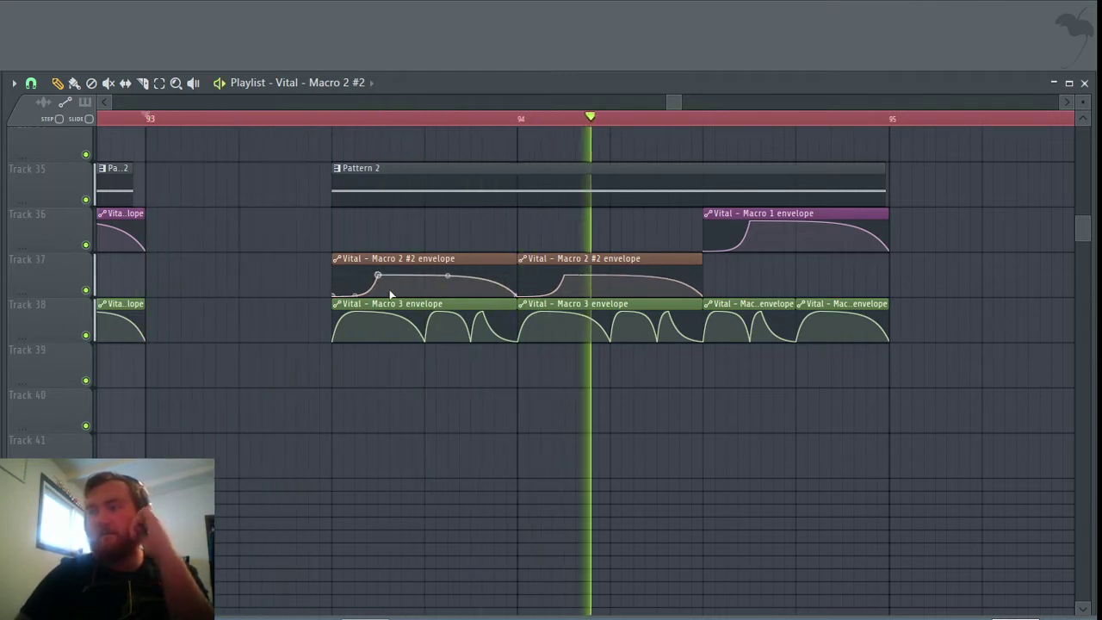
{"action": "key", "text": "space"}
{"action": "left_click_drag", "start_coordinate": [380, 277], "coordinate": [381, 292]}
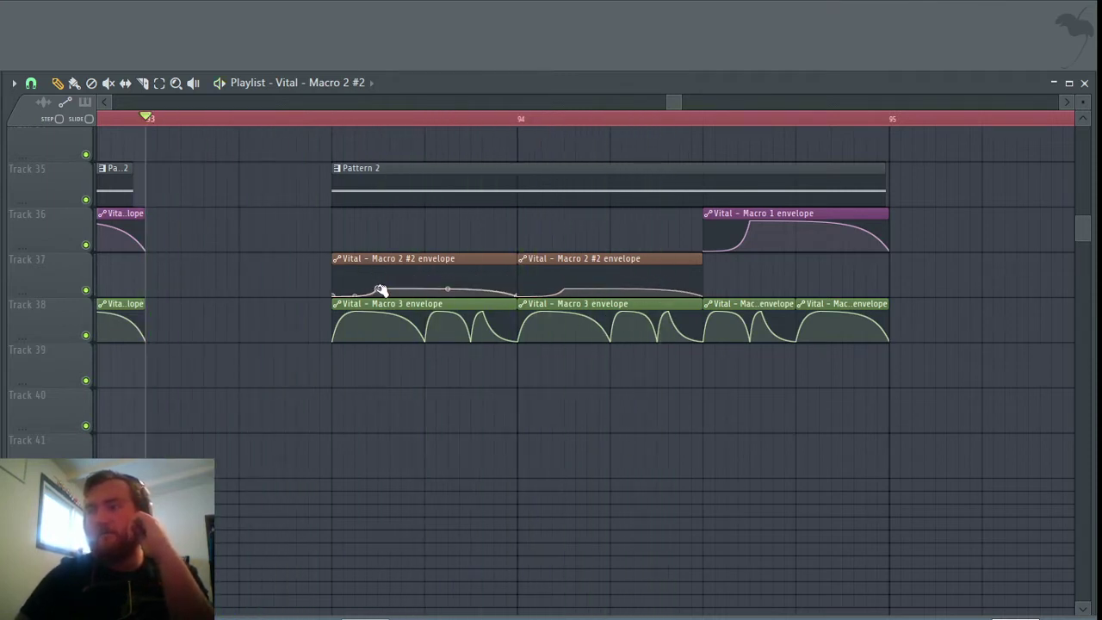
{"action": "key", "text": "space"}
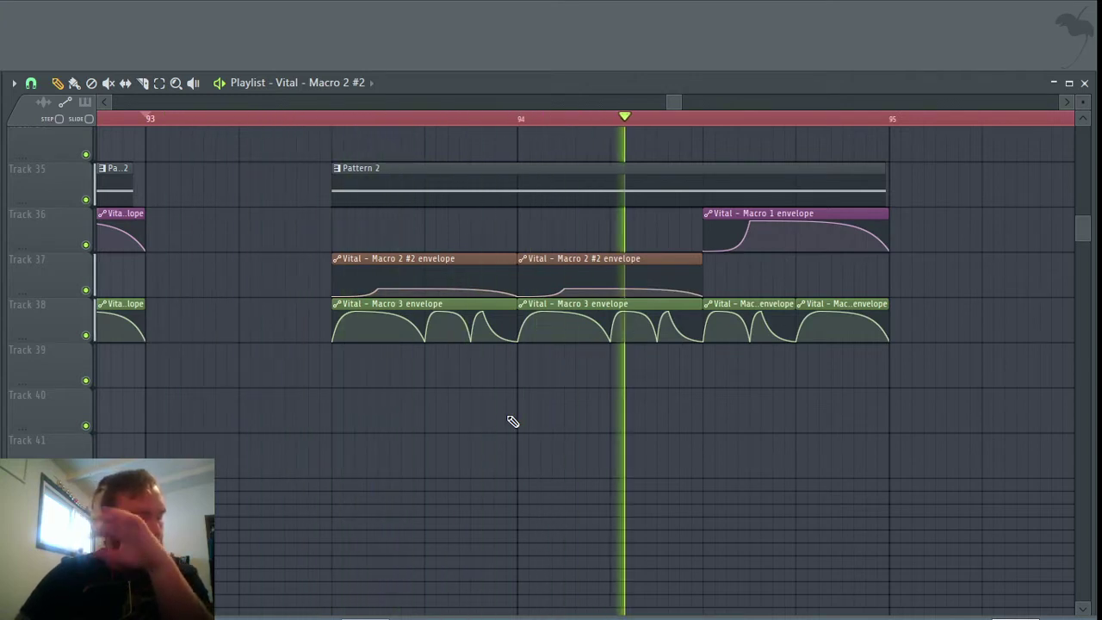
{"action": "key", "text": "space"}
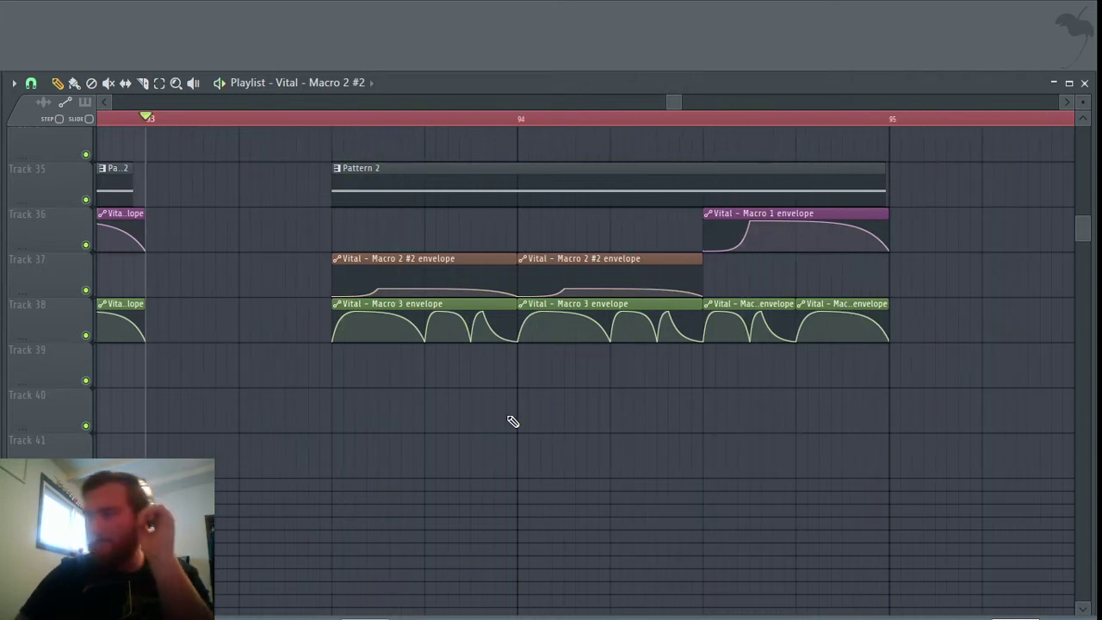
{"action": "key", "text": "space"}
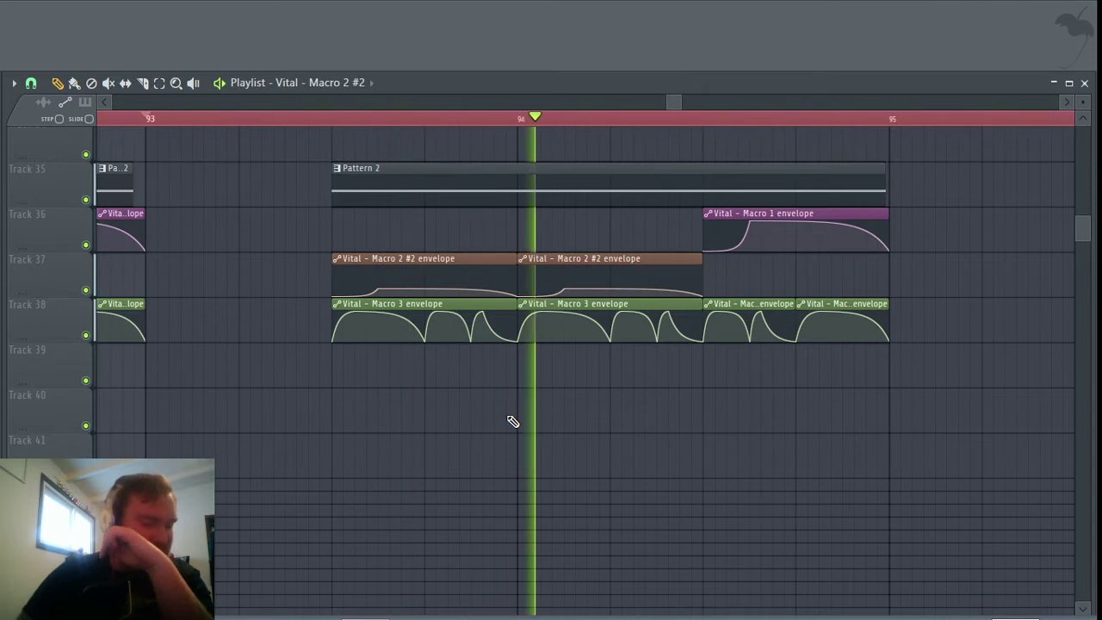
{"action": "key", "text": "space"}
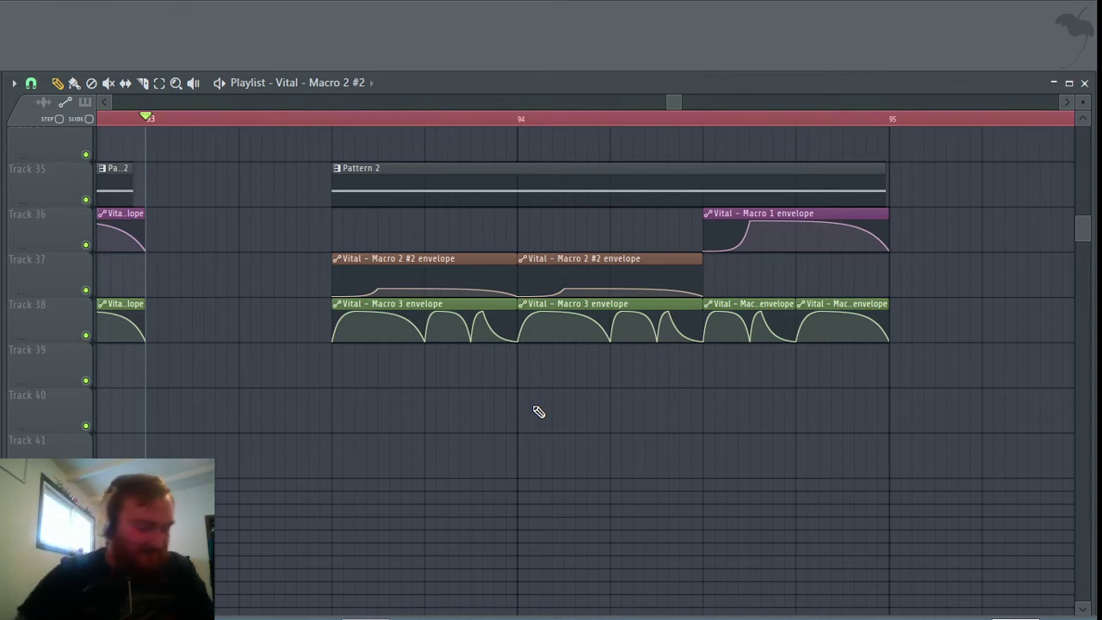
Step: Set the playback position to bar 89 and listen through both Pattern 2 bass phrases
{"action": "scroll", "coordinate": [665, 491], "scroll_direction": "down", "scroll_amount": 5}
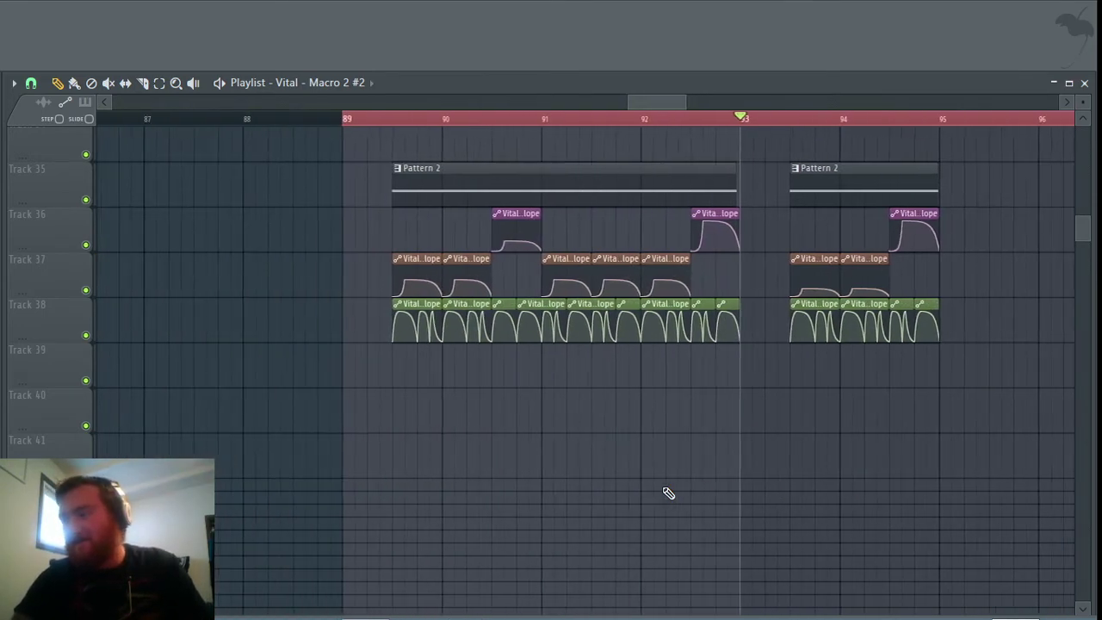
{"action": "scroll", "coordinate": [664, 485], "scroll_direction": "up", "scroll_amount": 3}
{"action": "scroll", "coordinate": [652, 487], "scroll_direction": "down", "scroll_amount": 1}
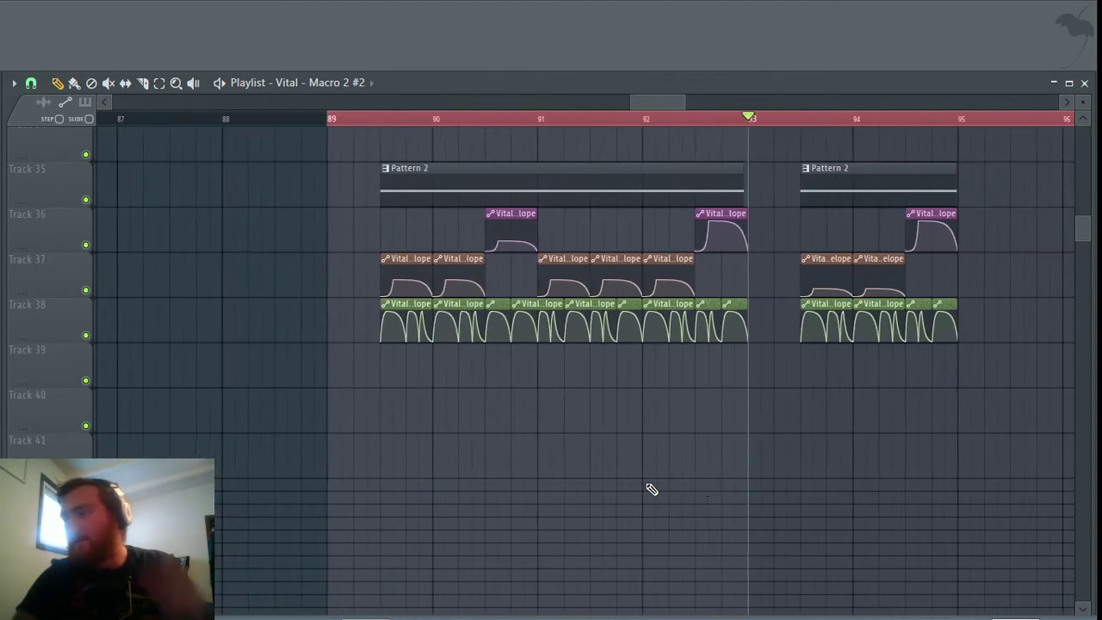
{"action": "scroll", "coordinate": [647, 490], "scroll_direction": "down", "scroll_amount": 1}
{"action": "scroll", "coordinate": [647, 490], "scroll_direction": "up", "scroll_amount": 2}
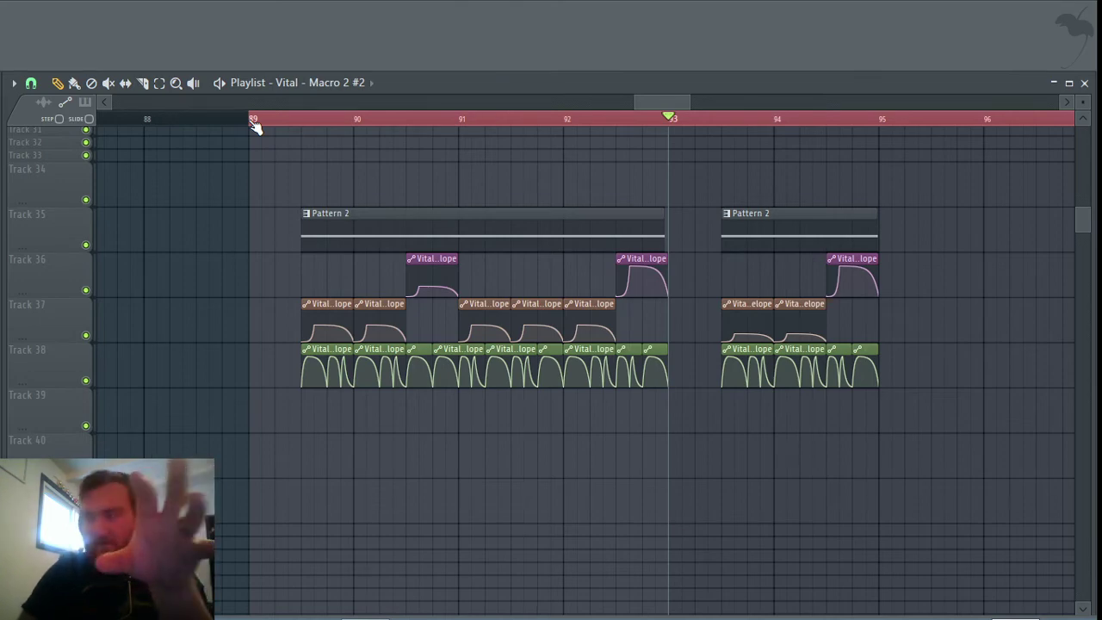
{"action": "scroll", "coordinate": [628, 521], "scroll_direction": "down", "scroll_amount": 3}
{"action": "scroll", "coordinate": [628, 522], "scroll_direction": "down", "scroll_amount": 3}
{"action": "scroll", "coordinate": [603, 465], "scroll_direction": "up", "scroll_amount": 1}
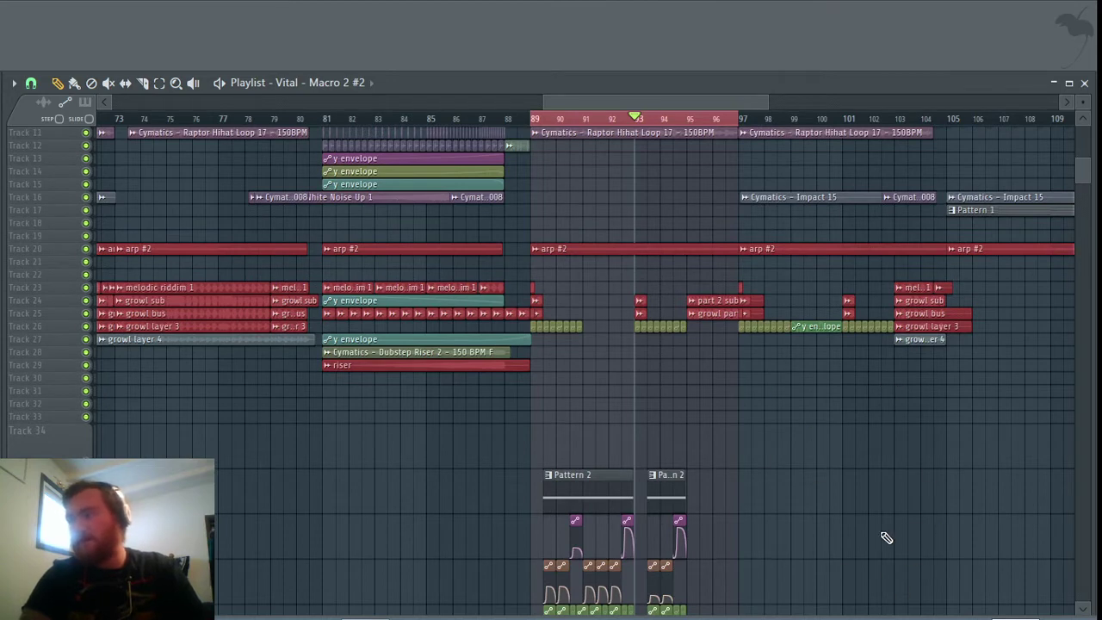
{"action": "scroll", "coordinate": [885, 530], "scroll_direction": "down", "scroll_amount": 4}
{"action": "scroll", "coordinate": [764, 482], "scroll_direction": "up", "scroll_amount": 1}
{"action": "scroll", "coordinate": [760, 508], "scroll_direction": "up", "scroll_amount": 3}
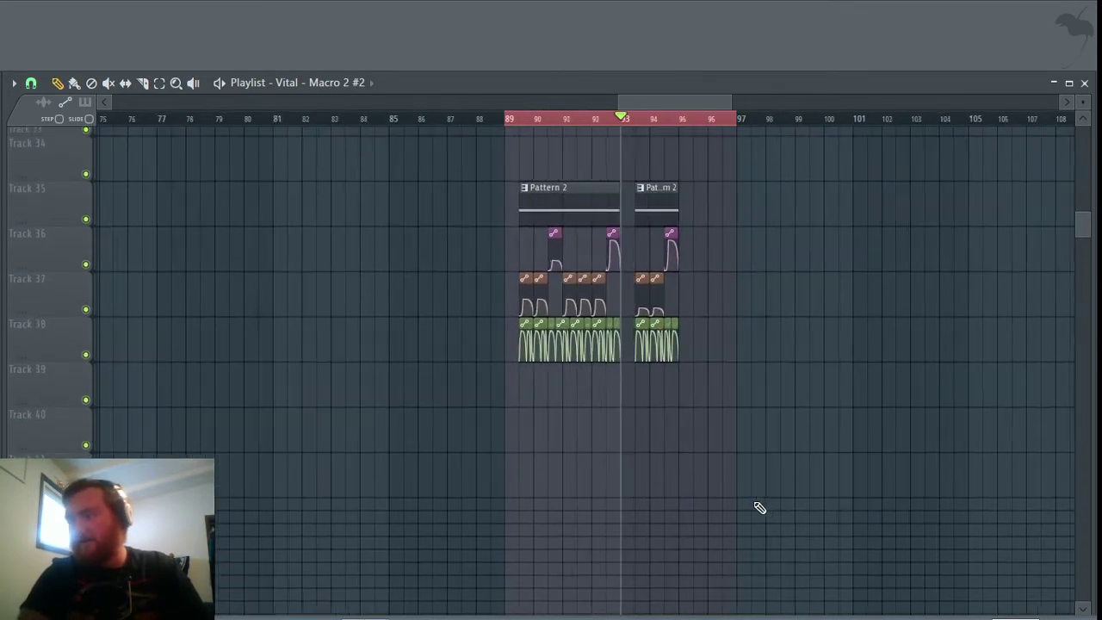
{"action": "scroll", "coordinate": [460, 445], "scroll_direction": "left", "scroll_amount": 1}
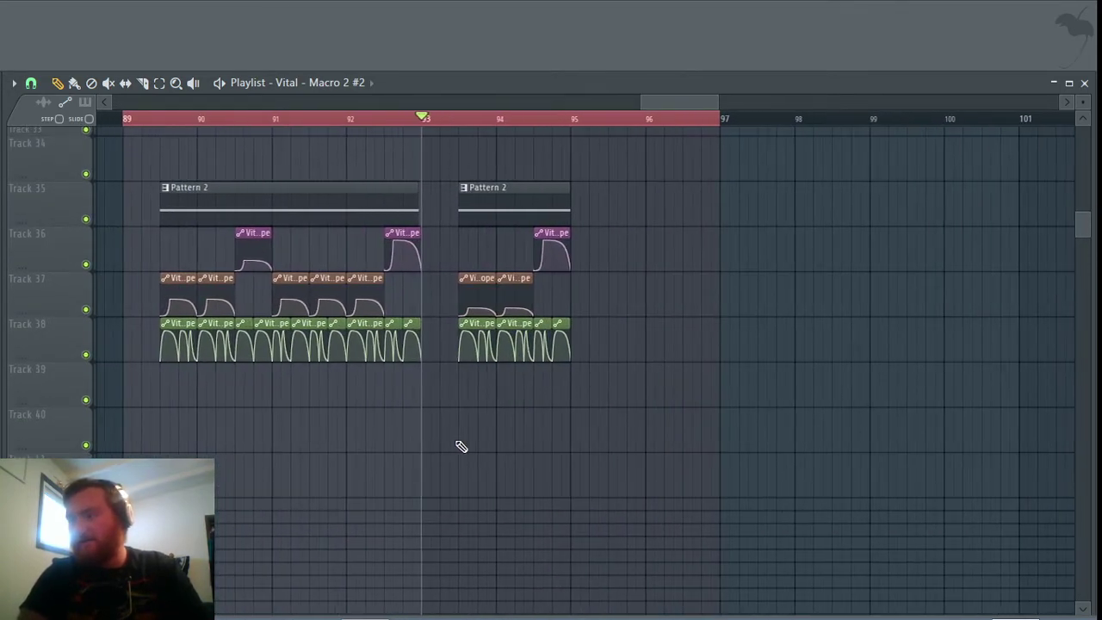
{"action": "left_click", "coordinate": [136, 123]}
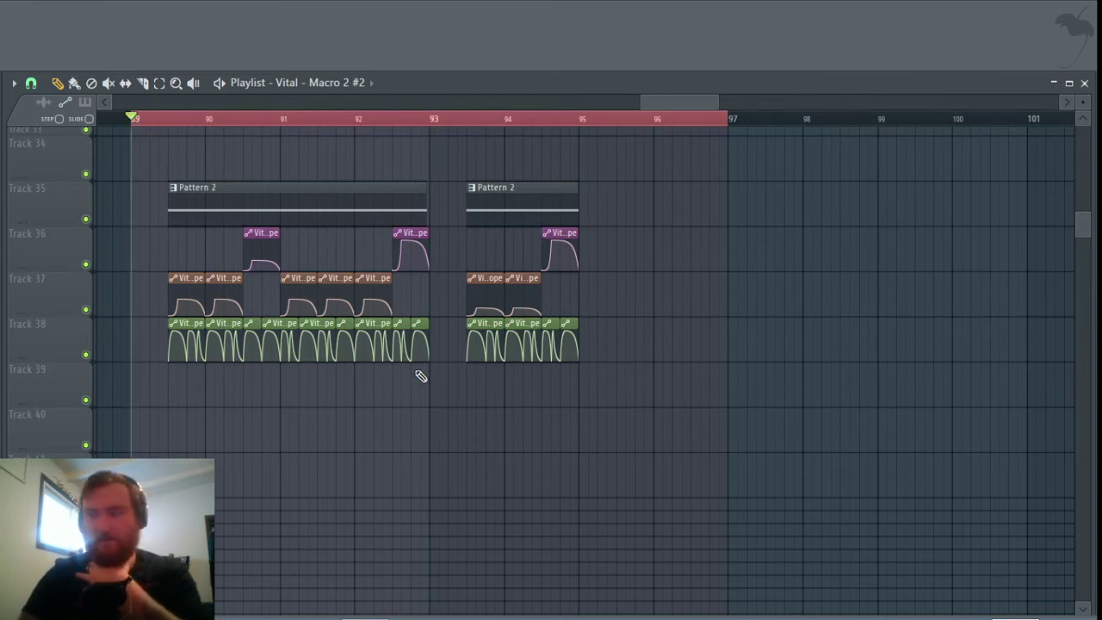
{"action": "key", "text": "space"}
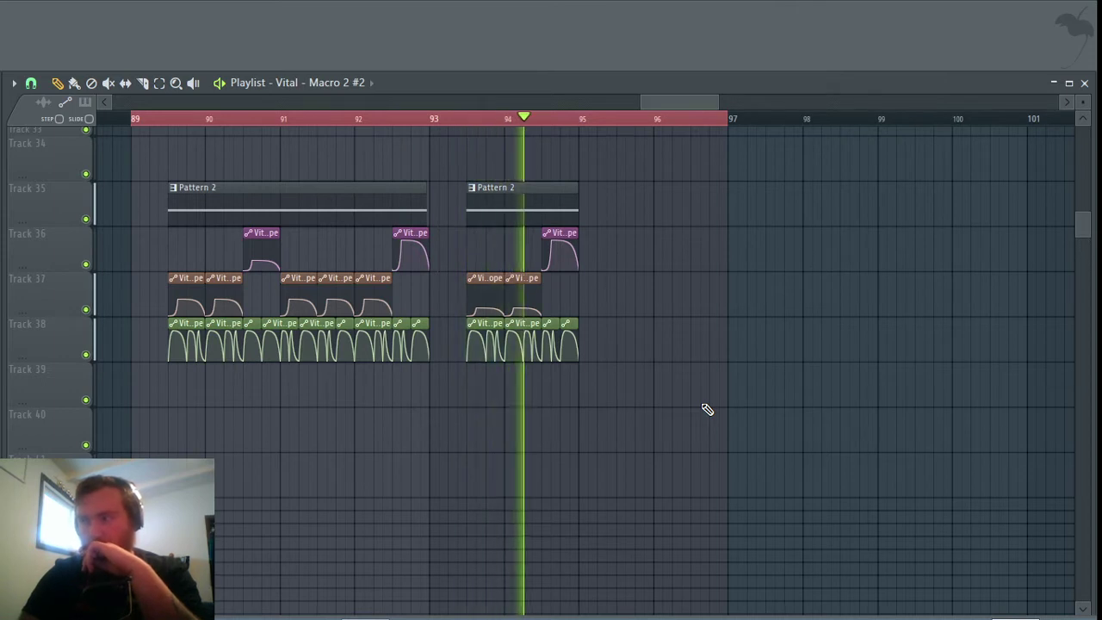
{"action": "key", "text": "space"}
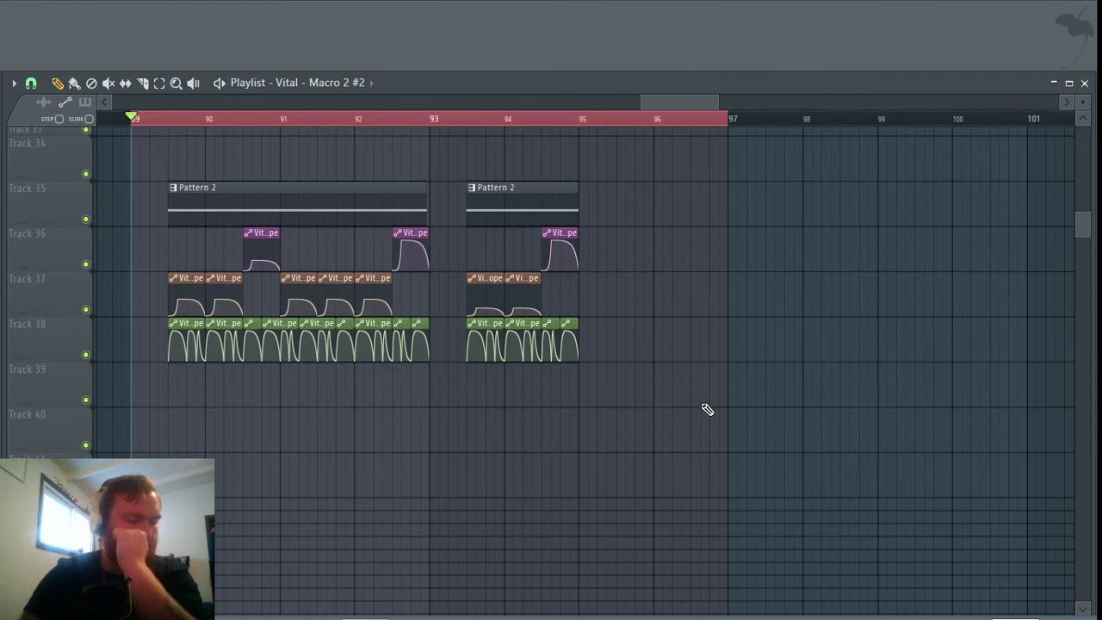
Step: Place a third Macro 2 #2 envelope on Track 37 halfway through bar 94, directly after the other two, and audition from bar 93
{"action": "scroll", "coordinate": [659, 406], "scroll_direction": "up", "scroll_amount": 4, "text": "ctrl"}
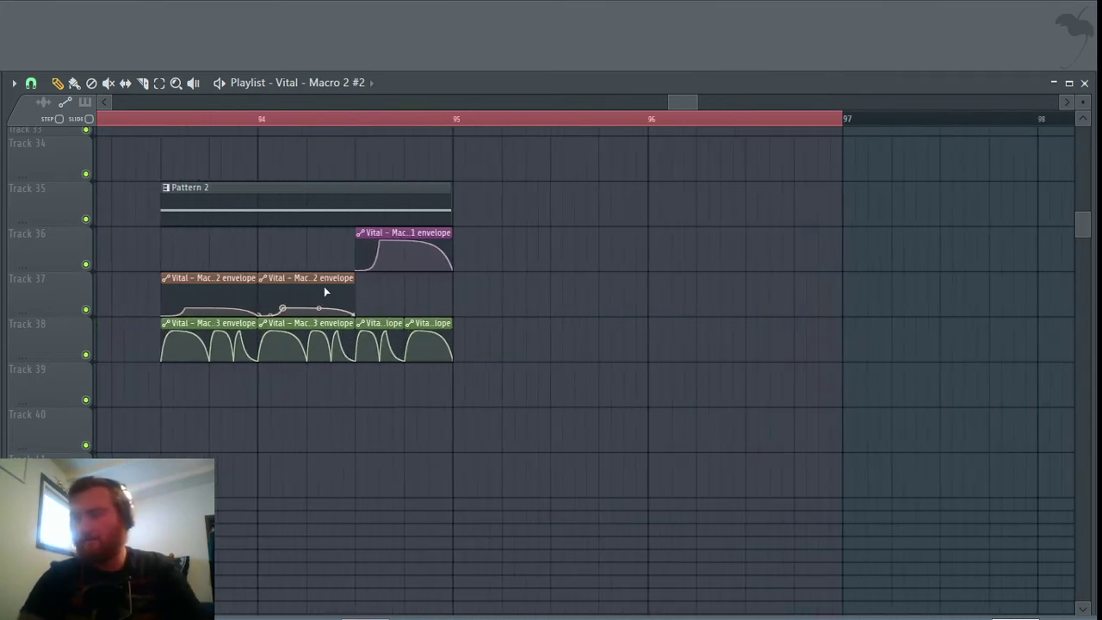
{"action": "left_click", "coordinate": [363, 293]}
{"action": "scroll", "coordinate": [586, 344], "scroll_direction": "up", "scroll_amount": 5}
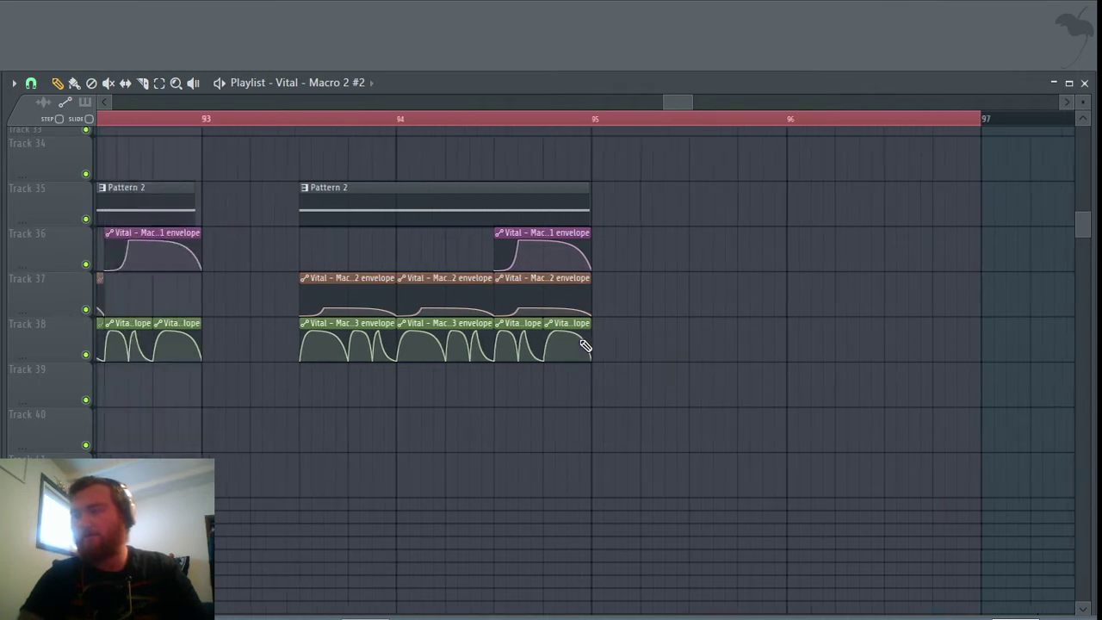
{"action": "left_click", "coordinate": [250, 122]}
{"action": "key", "text": "space"}
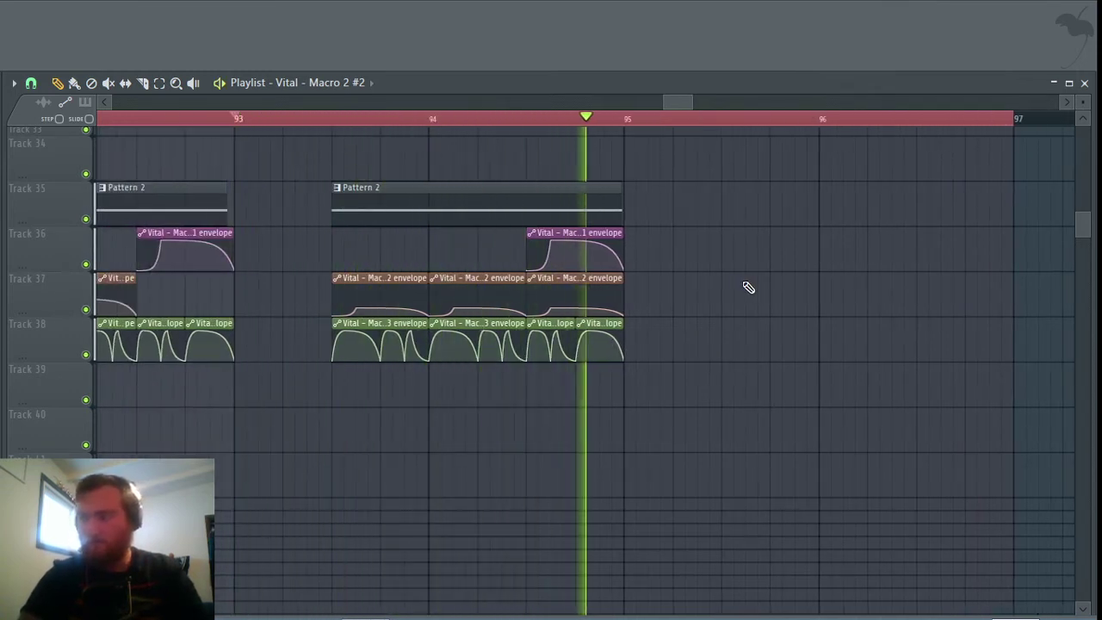
{"action": "key", "text": "space"}
Step: Move all macro envelopes under the second Pattern 2 clip on Tracks 36 to 38 eight bars later, ending at bar 103
{"action": "scroll", "coordinate": [749, 287], "scroll_direction": "down", "scroll_amount": 4}
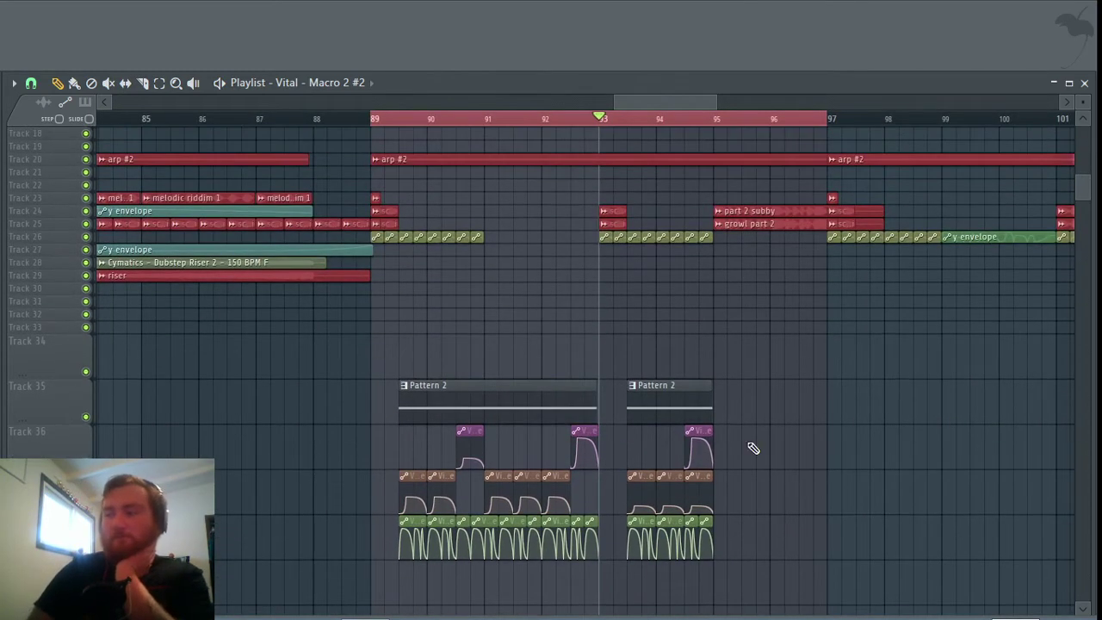
{"action": "scroll", "coordinate": [752, 443], "scroll_direction": "down", "scroll_amount": 5}
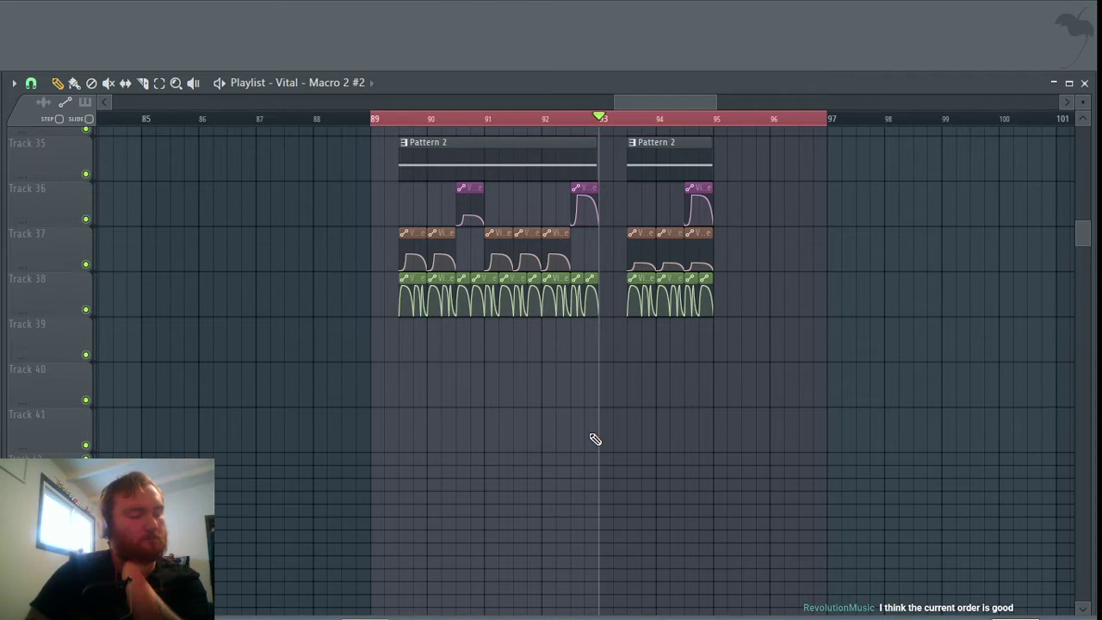
{"action": "mouse_move", "coordinate": [365, 613]}
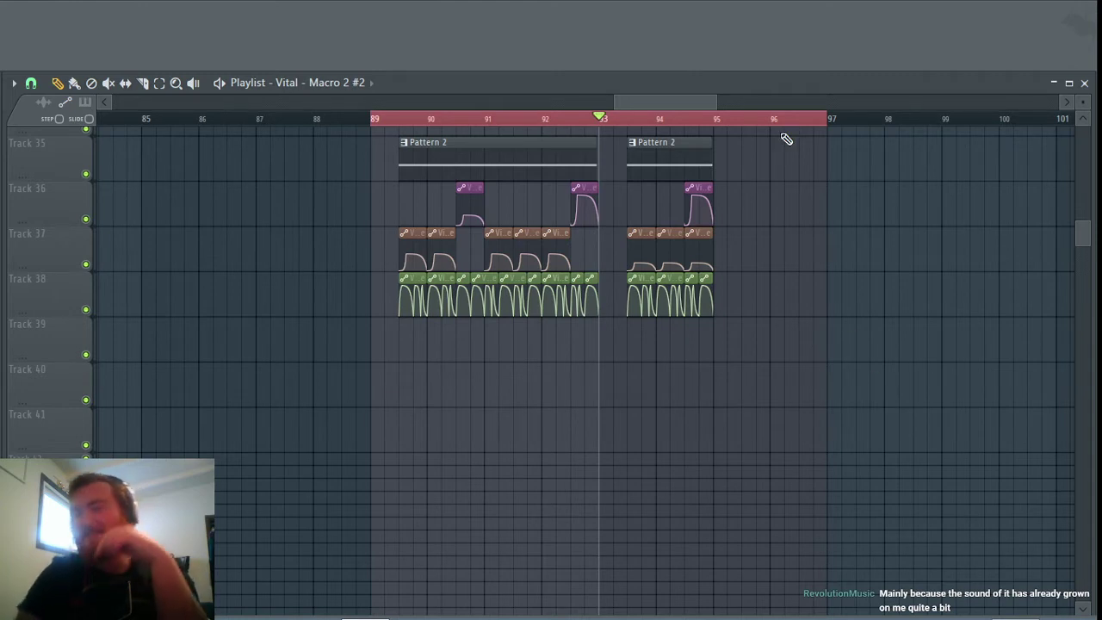
{"action": "left_click_drag", "start_coordinate": [637, 105], "coordinate": [667, 105]}
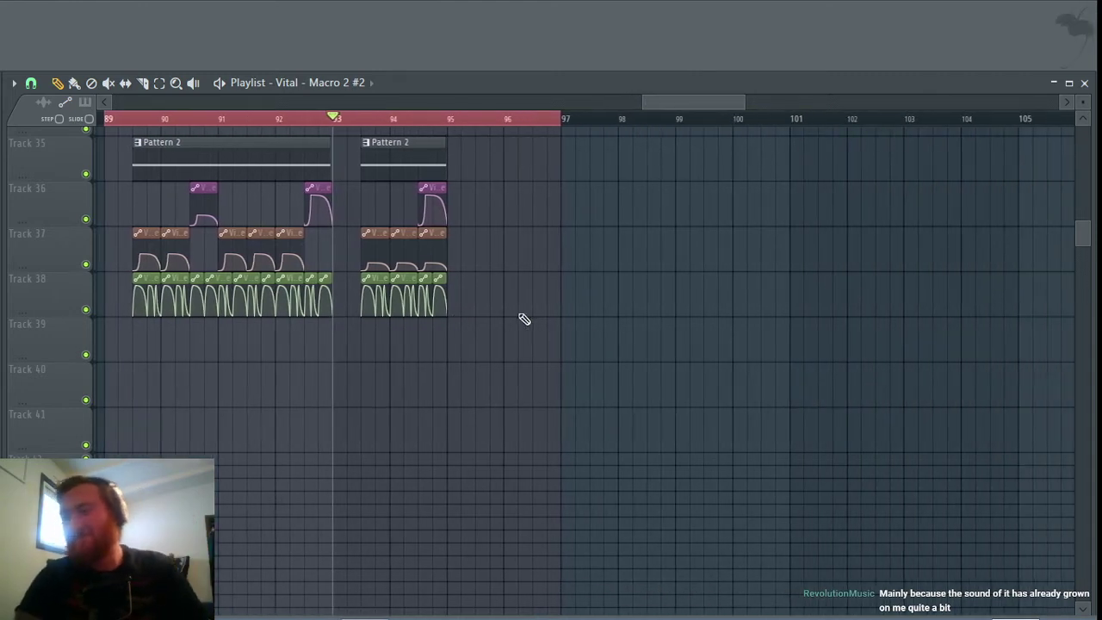
{"action": "left_click_drag", "start_coordinate": [482, 315], "coordinate": [363, 181]}
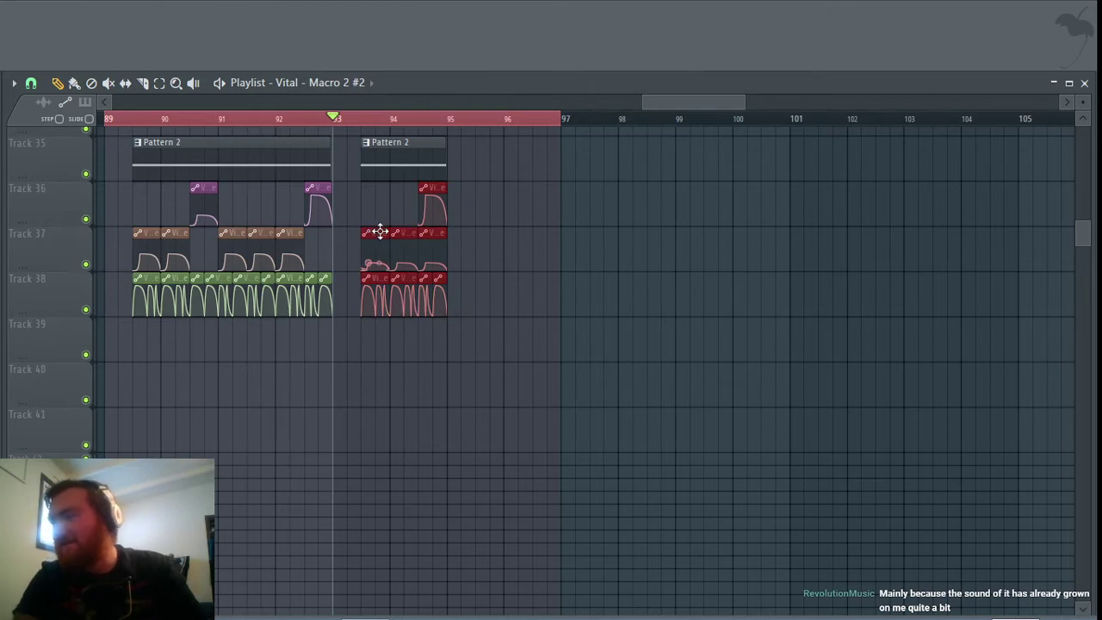
{"action": "scroll", "coordinate": [637, 239], "scroll_direction": "up", "scroll_amount": 8}
{"action": "scroll", "coordinate": [640, 239], "scroll_direction": "down", "scroll_amount": 7}
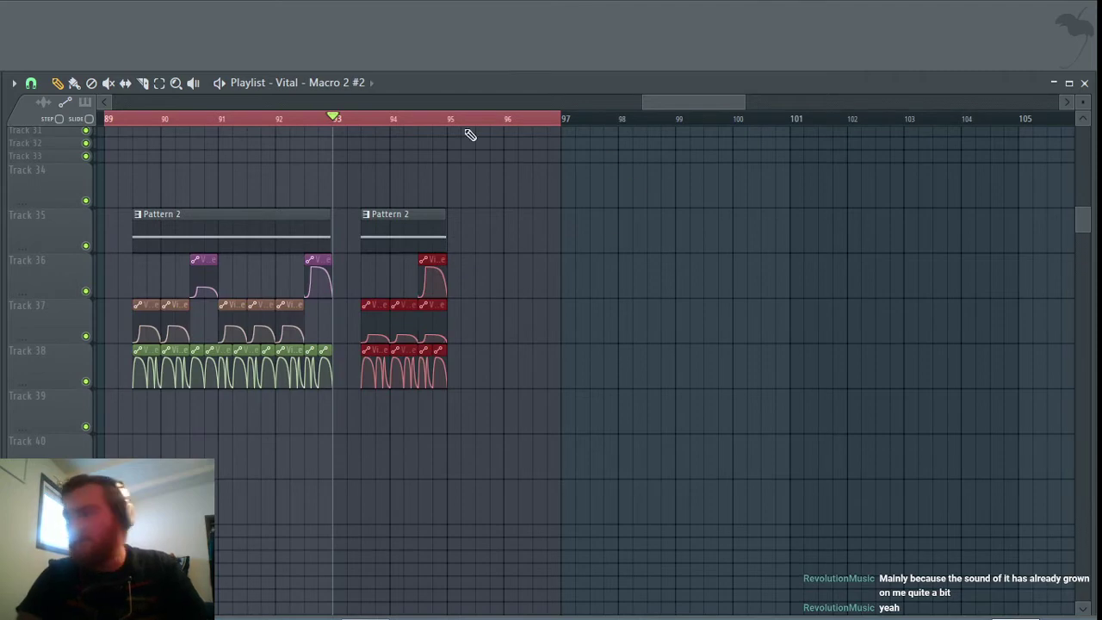
{"action": "key", "text": "Delete"}
{"action": "mouse_move", "coordinate": [679, 100]}
{"action": "left_mouse_down"}
{"action": "mouse_move", "coordinate": [759, 97]}
{"action": "mouse_move", "coordinate": [611, 98]}
{"action": "mouse_move", "coordinate": [677, 97]}
{"action": "left_mouse_up"}
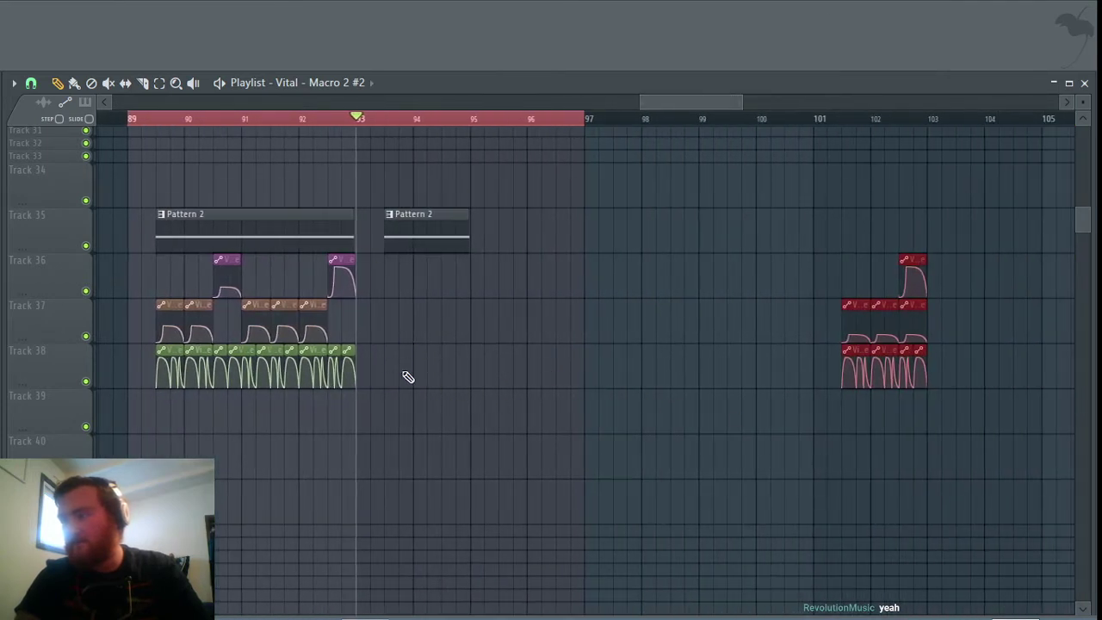
Step: Copy the first phrase's Macro 3 envelopes on Track 38 and Macro 1 envelopes on Track 36 eight bars later, ending at bar 101
{"action": "left_click_drag", "start_coordinate": [404, 377], "coordinate": [135, 383]}
{"action": "left_click_drag", "start_coordinate": [388, 258], "coordinate": [217, 290]}
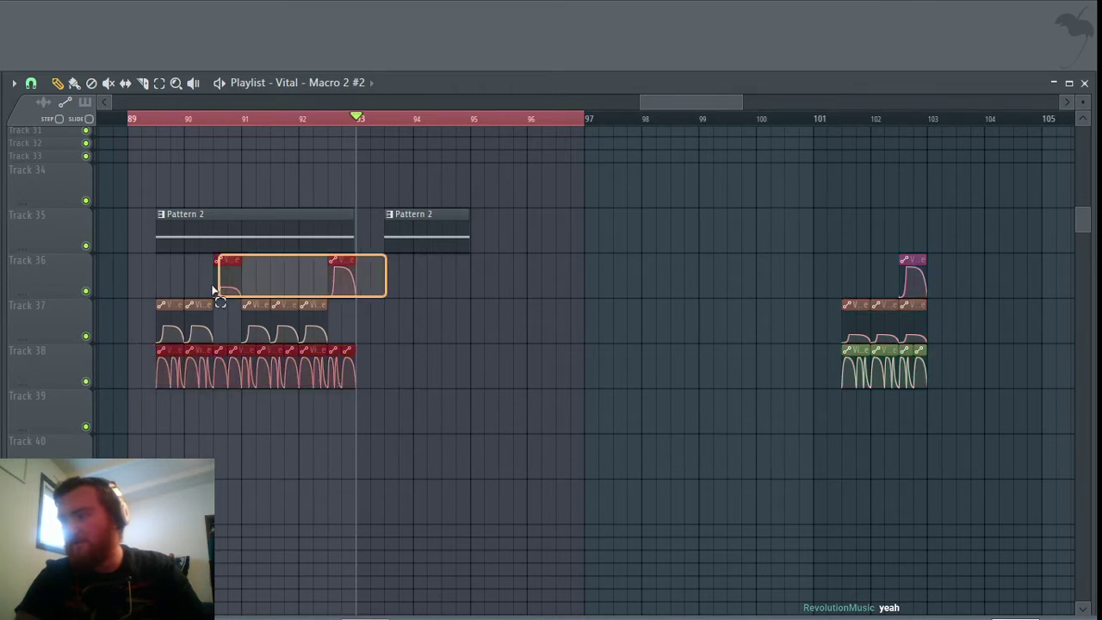
{"action": "mouse_move", "coordinate": [669, 104]}
{"action": "left_mouse_down"}
{"action": "mouse_move", "coordinate": [712, 107]}
{"action": "mouse_move", "coordinate": [684, 103]}
{"action": "left_mouse_up"}
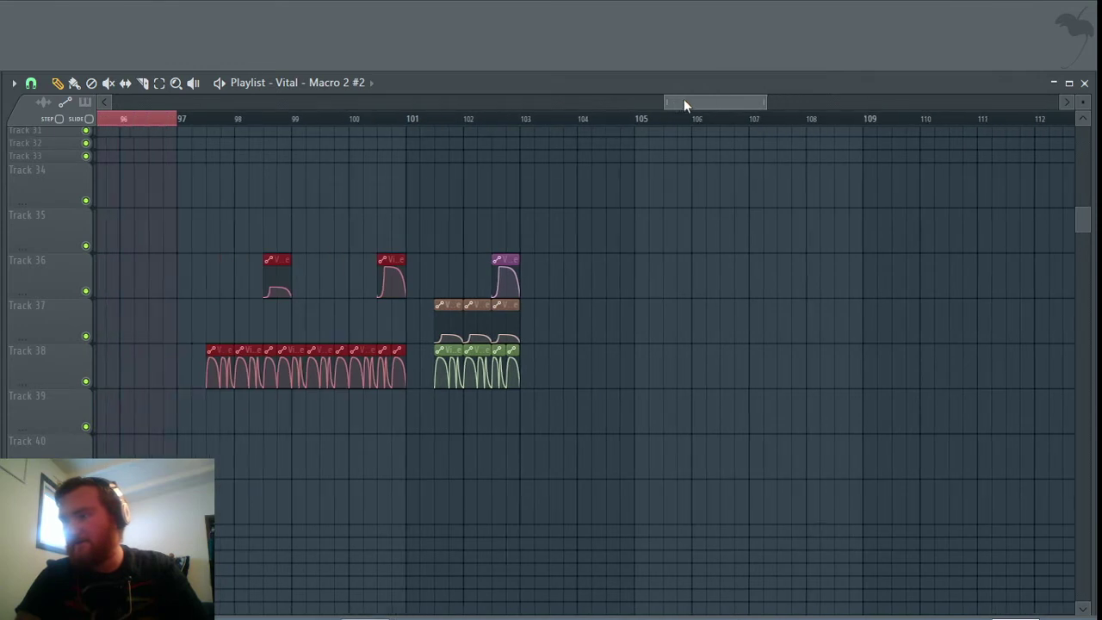
Step: Copy the Macro 1 and 3 envelopes from bars 101–103 and the first phrase's opening two Macro 2 envelopes under the second Pattern 2 clip
{"action": "left_click_drag", "start_coordinate": [761, 395], "coordinate": [634, 343]}
{"action": "left_click_drag", "start_coordinate": [755, 303], "coordinate": [701, 255]}
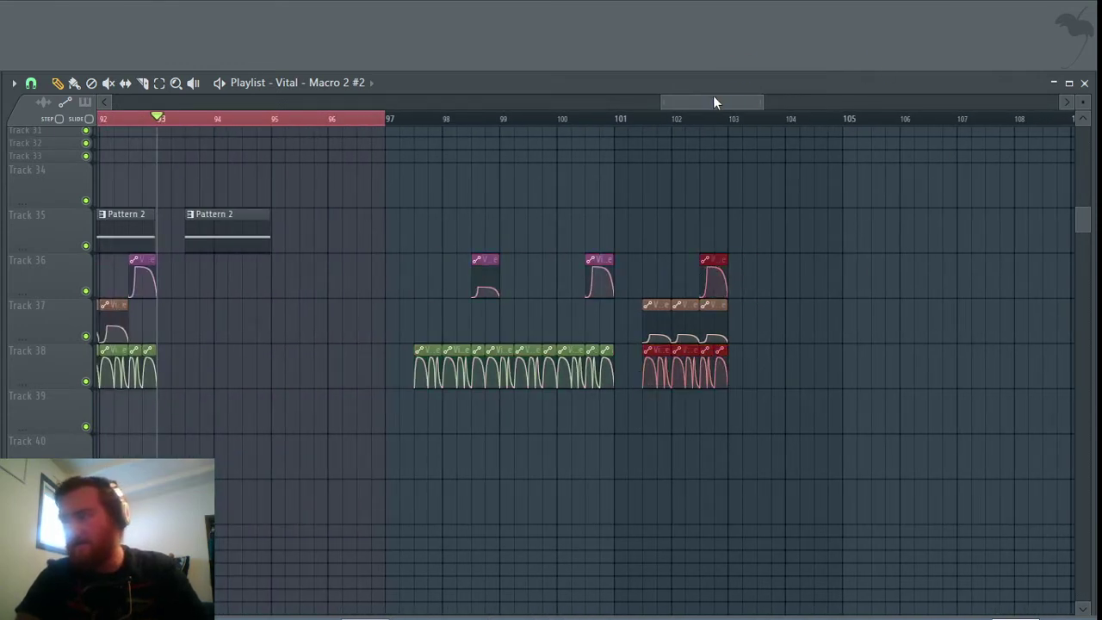
{"action": "left_click_drag", "start_coordinate": [713, 102], "coordinate": [685, 103]}
{"action": "key", "text": "ctrl+v"}
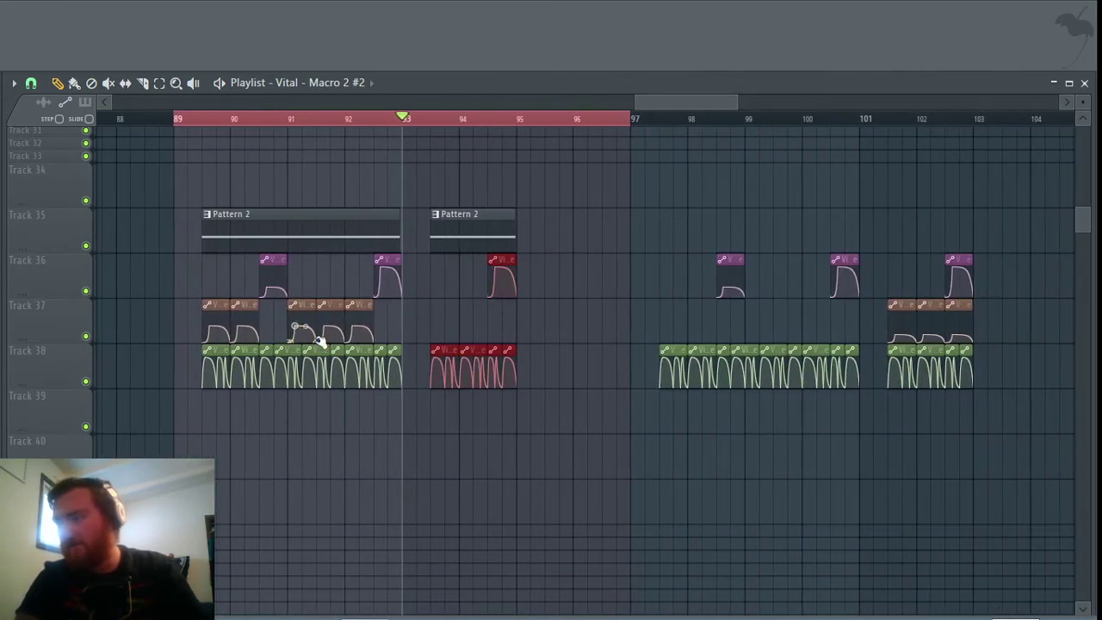
{"action": "left_click", "coordinate": [250, 325]}
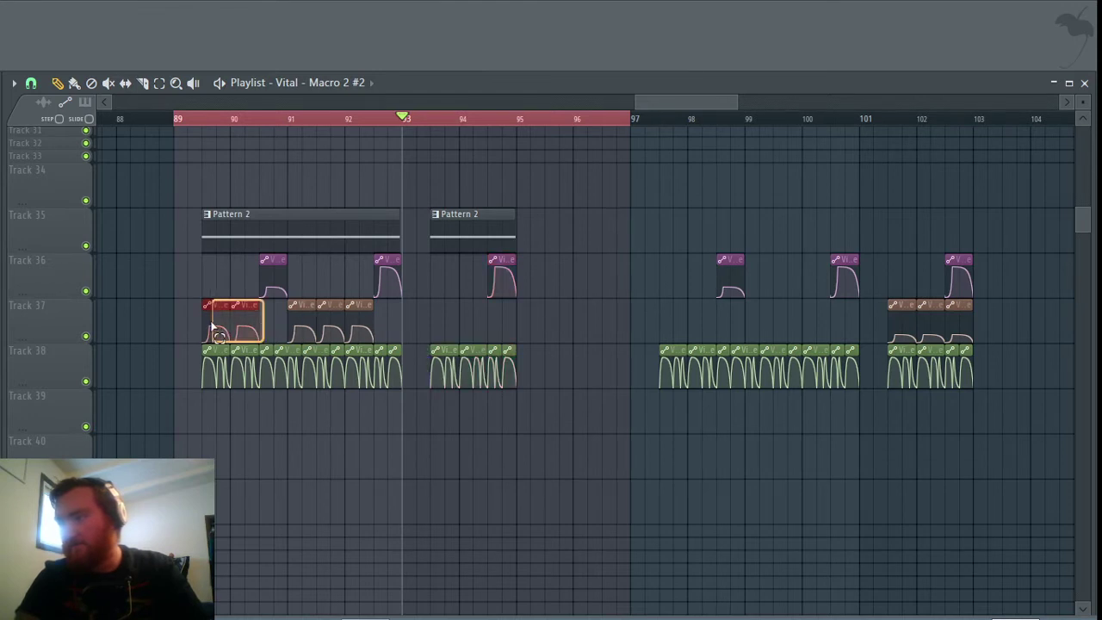
{"action": "left_click_drag", "start_coordinate": [656, 99], "coordinate": [708, 119]}
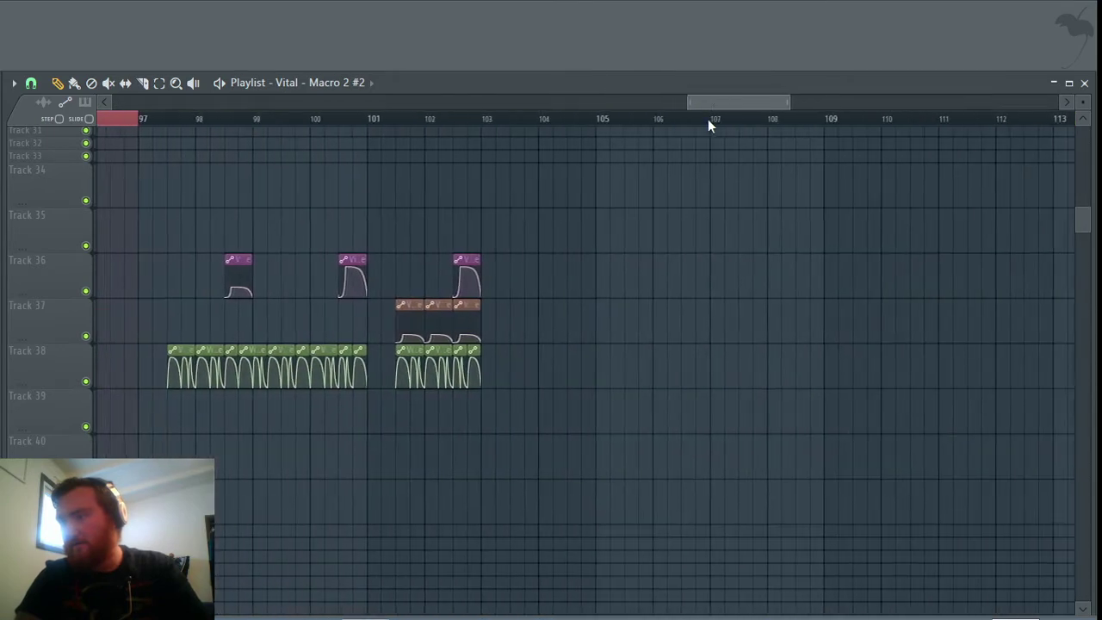
Step: Copy the three Macro 2 #2 envelopes from bars 101–103 on Track 37 to the middle of bar 97 and the middle of bar 99
{"action": "left_click", "coordinate": [394, 326]}
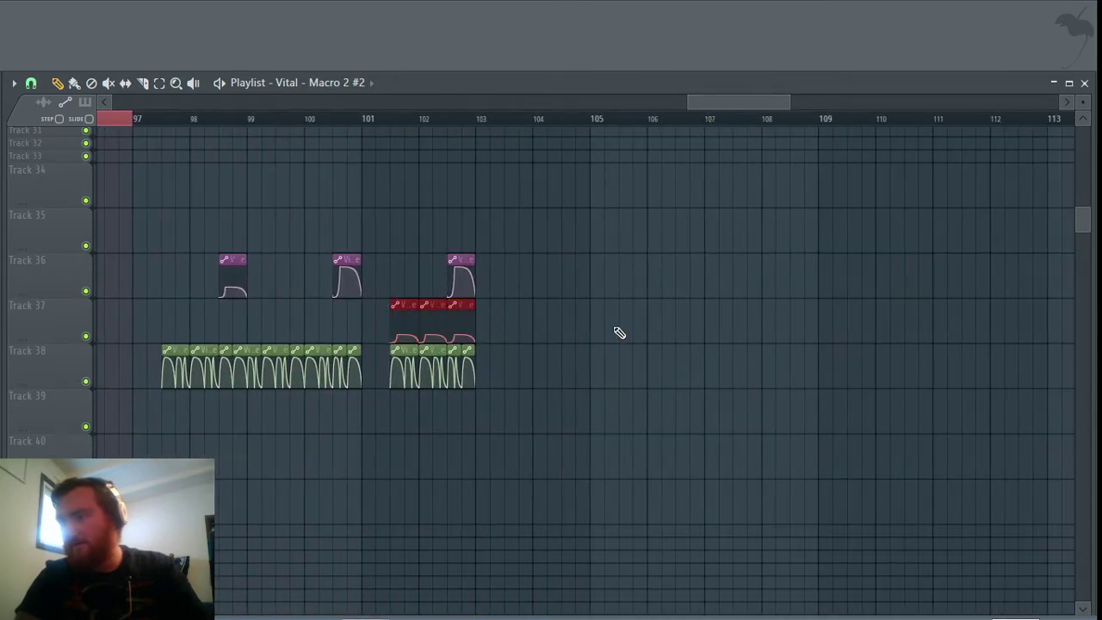
{"action": "key", "text": "ctrl+v"}
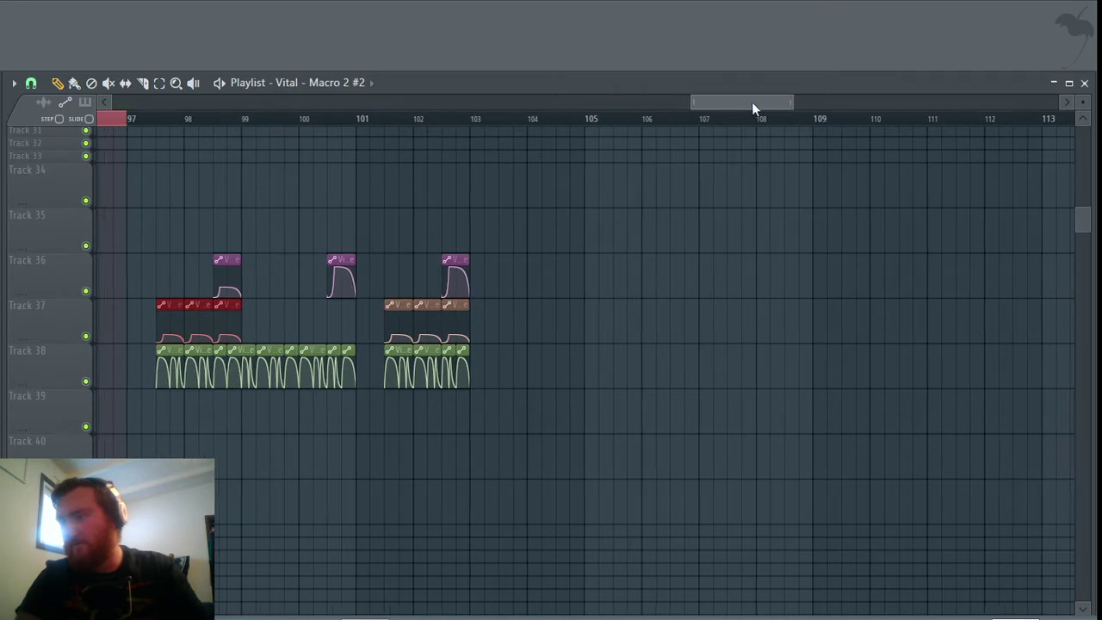
{"action": "left_click_drag", "start_coordinate": [751, 102], "coordinate": [733, 102]}
{"action": "key", "text": "ctrl+v"}
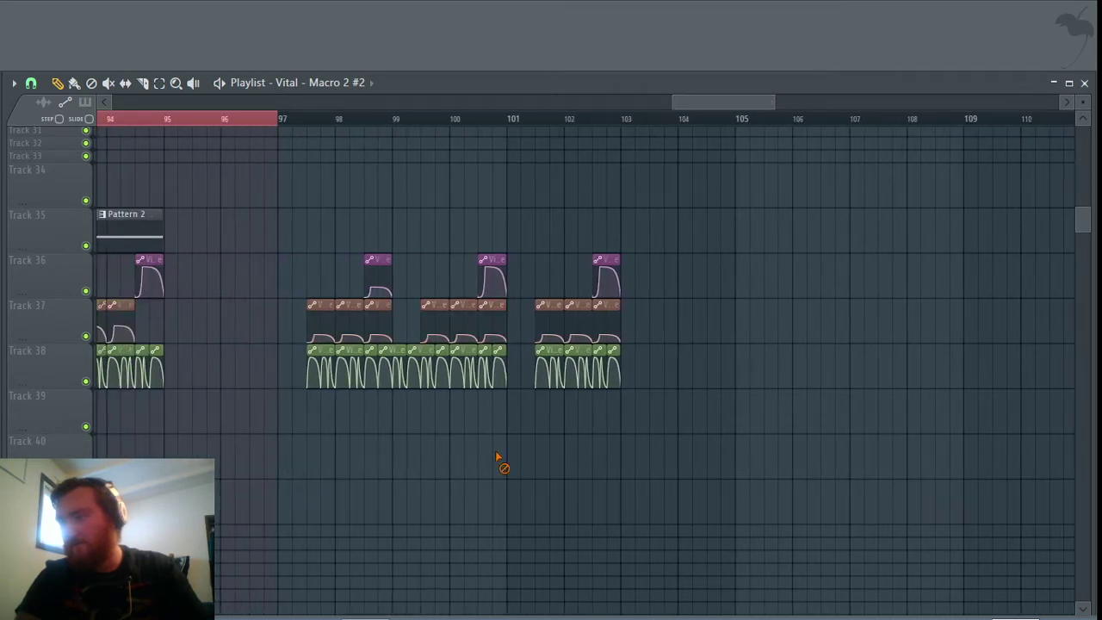
{"action": "scroll", "coordinate": [517, 452], "scroll_direction": "up", "scroll_amount": 4, "text": "ctrl"}
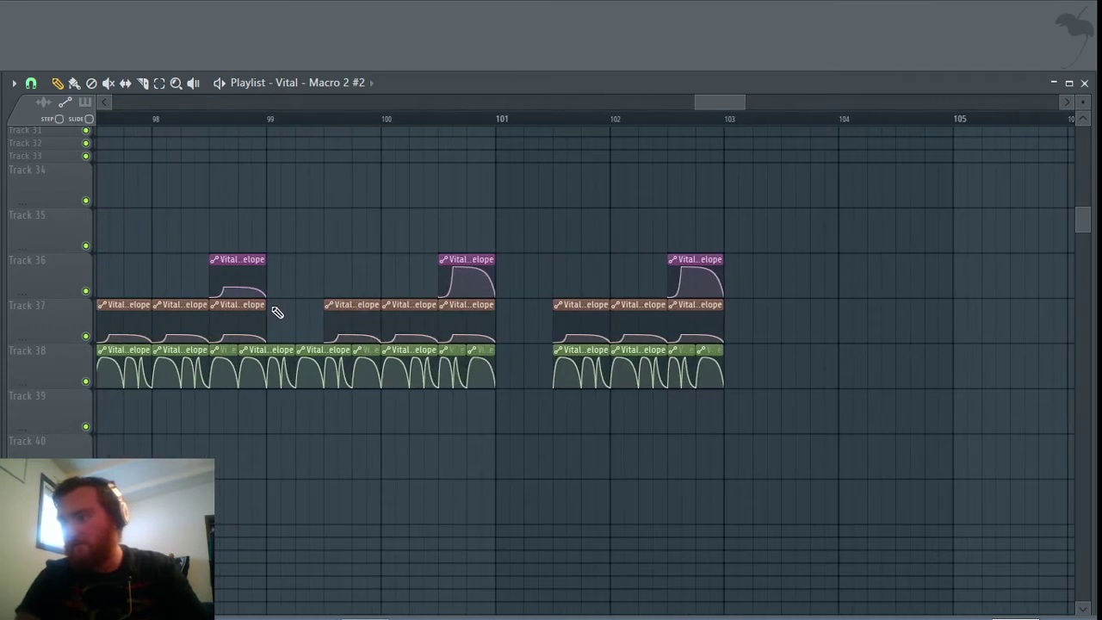
Step: Select bars 89 to 105 as the playback range in the Playlist and play it from bar 89
{"action": "scroll", "coordinate": [287, 306], "scroll_direction": "down", "scroll_amount": 5, "text": "ctrl"}
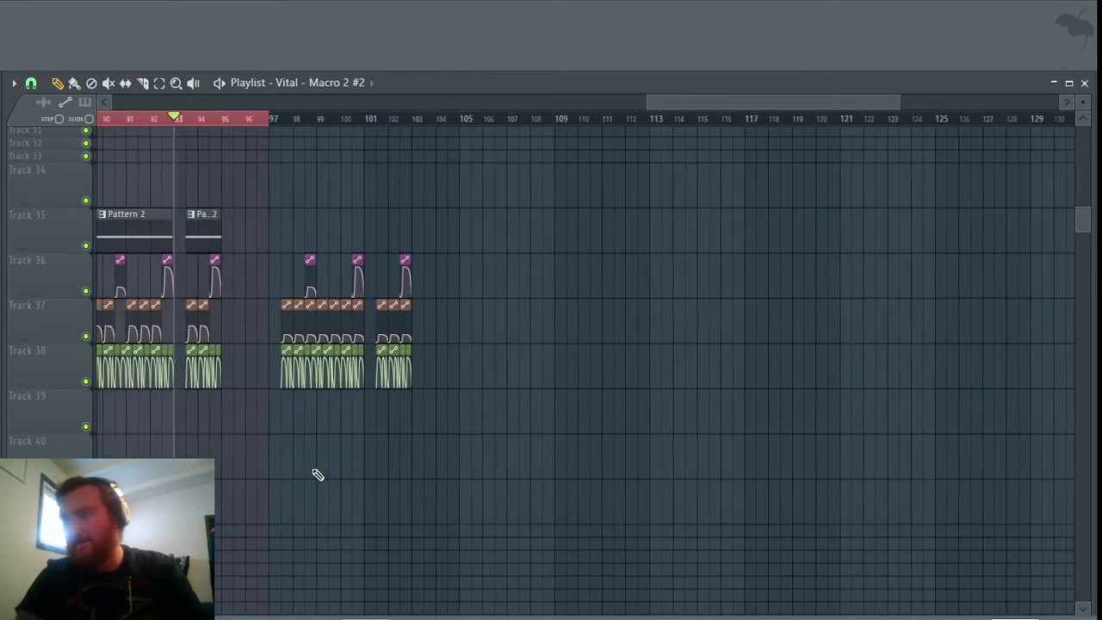
{"action": "scroll", "coordinate": [250, 178], "scroll_direction": "left", "scroll_amount": 2}
{"action": "scroll", "coordinate": [249, 178], "scroll_direction": "up", "scroll_amount": 3}
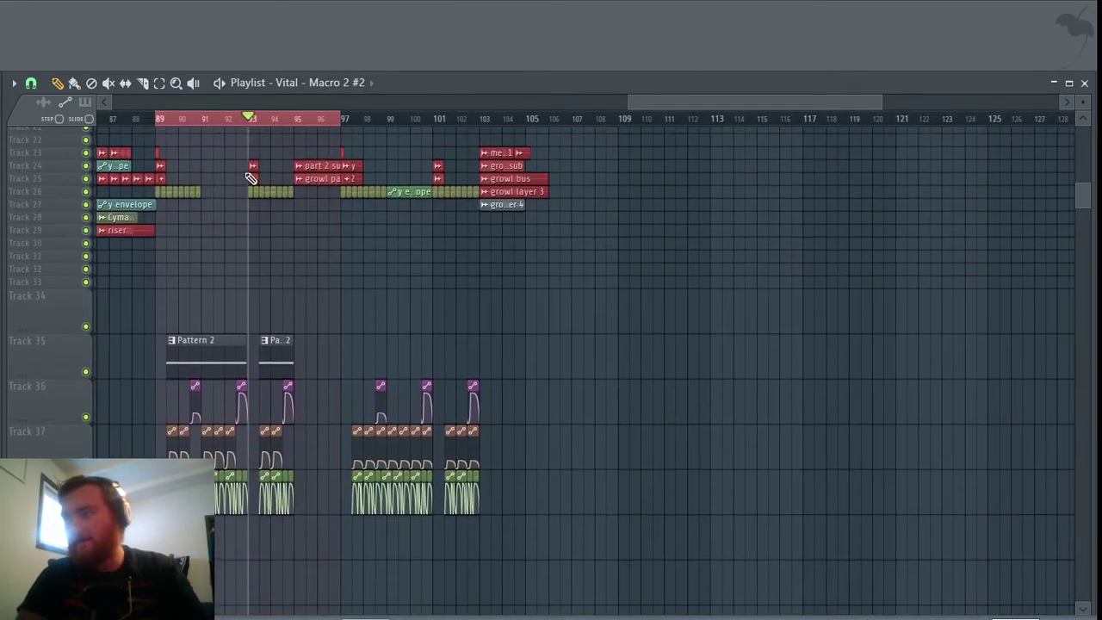
{"action": "left_click", "coordinate": [160, 121]}
{"action": "scroll", "coordinate": [197, 204], "scroll_direction": "up", "scroll_amount": 3, "text": "ctrl"}
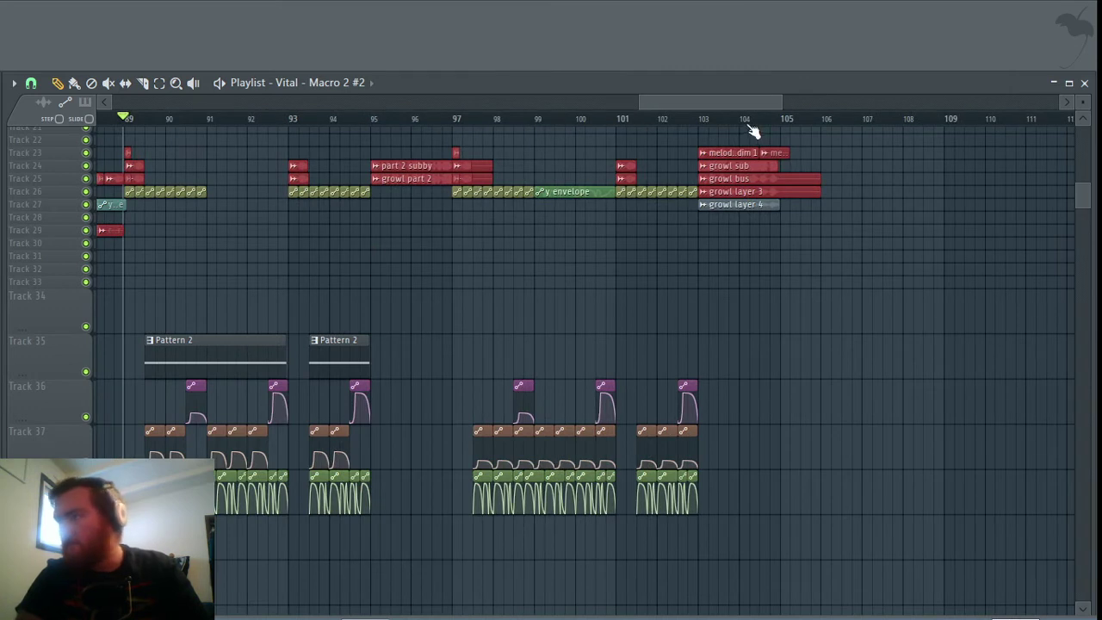
{"action": "left_click_drag", "start_coordinate": [786, 121], "coordinate": [127, 154]}
{"action": "left_click", "coordinate": [230, 263]}
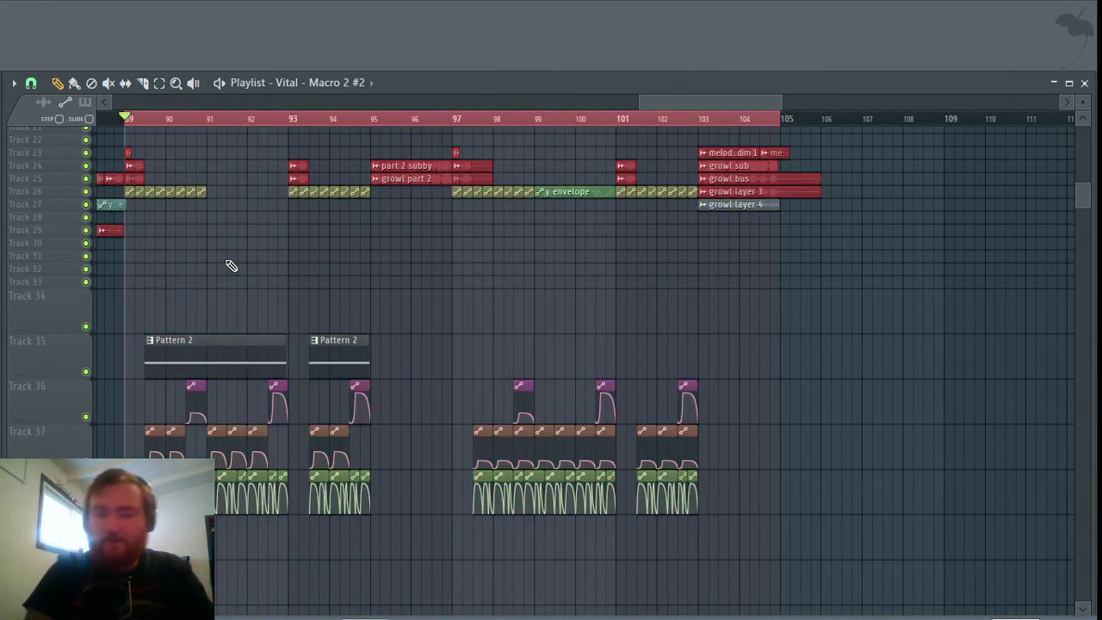
{"action": "key", "text": "space"}
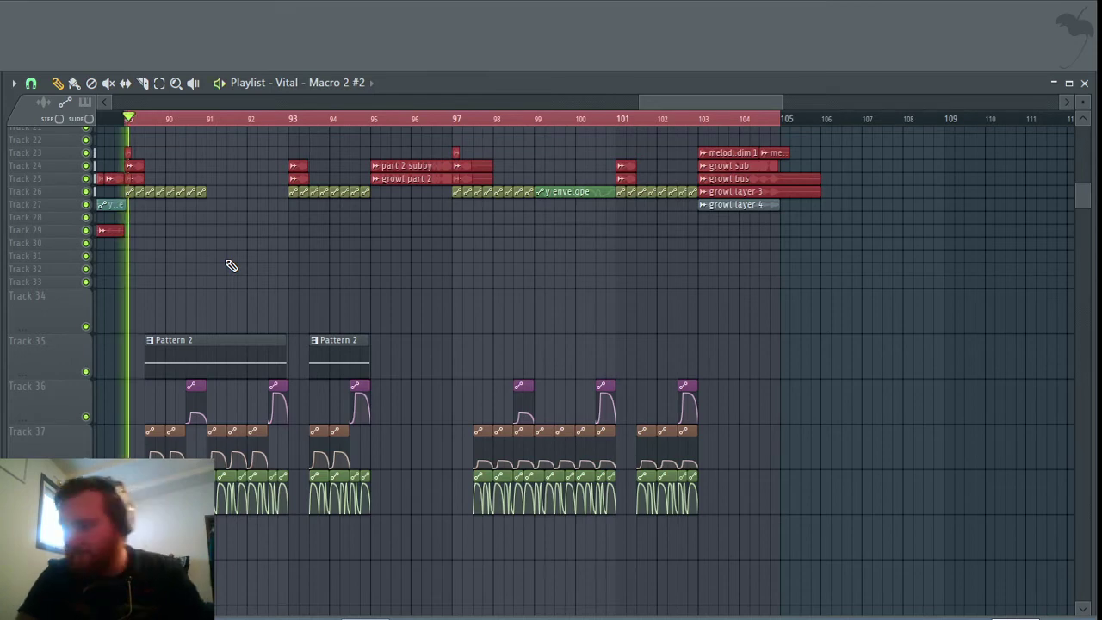
Step: Copy both Pattern 2 clips on Track 35 eight bars later and delete the Macro 2 #2 envelope in the second half of bar 98
{"action": "left_click", "coordinate": [209, 338]}
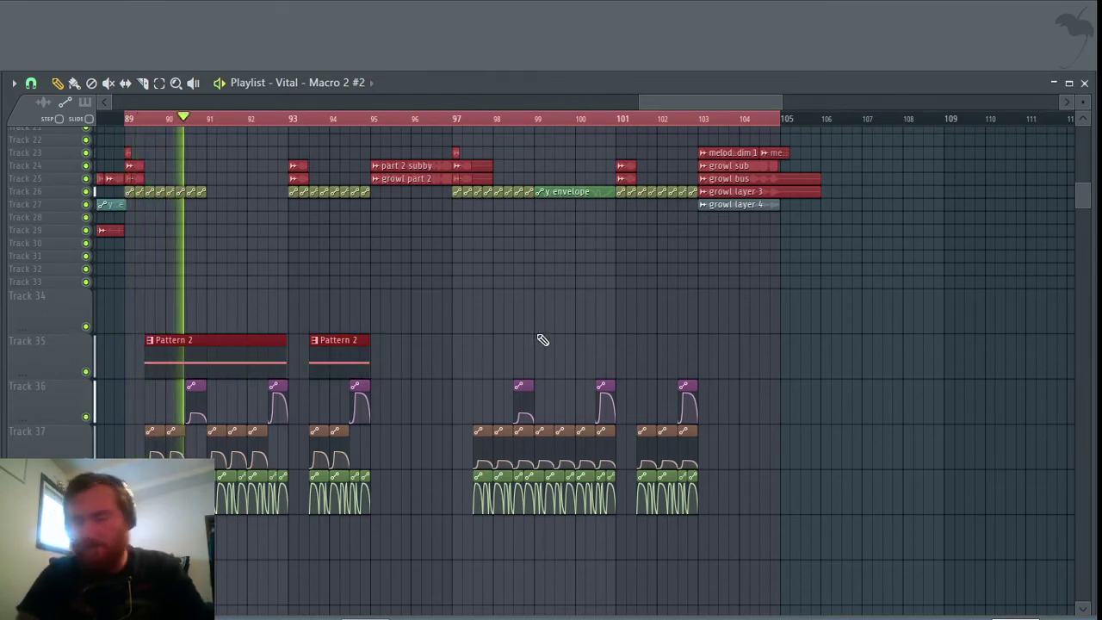
{"action": "mouse_move", "coordinate": [669, 101]}
{"action": "left_mouse_down"}
{"action": "mouse_move", "coordinate": [718, 102]}
{"action": "mouse_move", "coordinate": [651, 101]}
{"action": "left_mouse_up"}
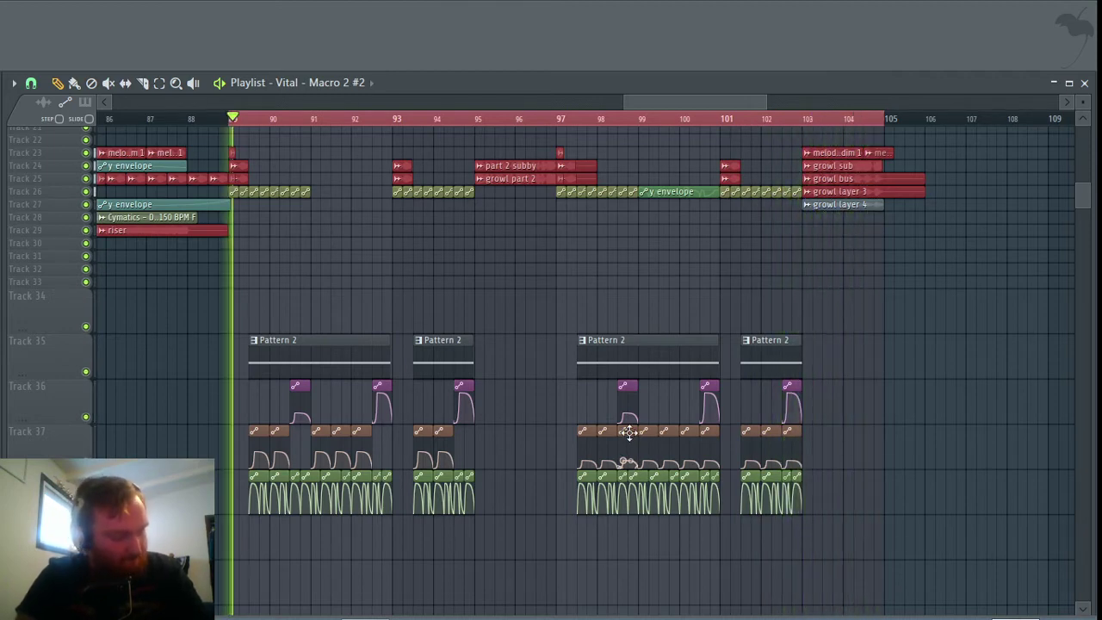
Step: Play the repeated bass phrases from bar 97, then stop playback
{"action": "left_click", "coordinate": [561, 124]}
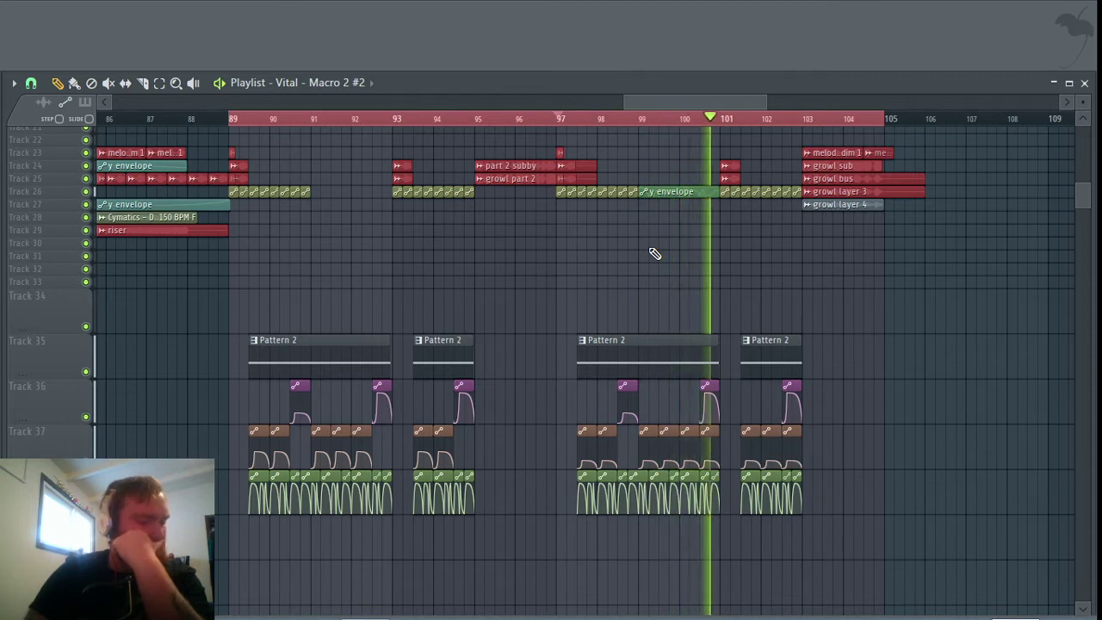
{"action": "key", "text": "space"}
{"action": "key", "text": "space"}
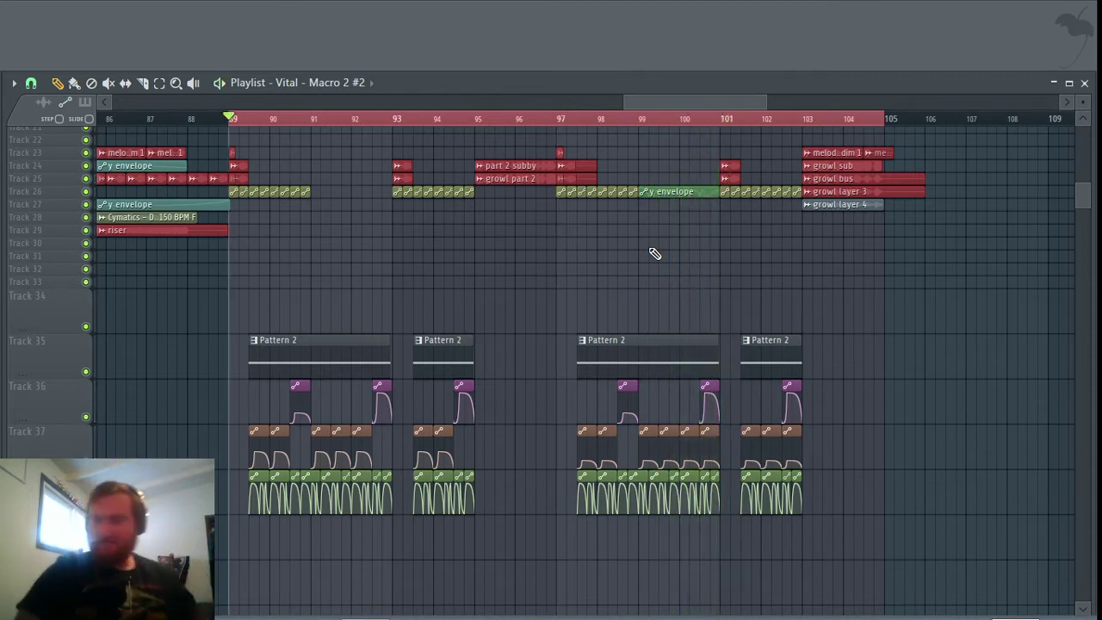
{"action": "key", "text": "space"}
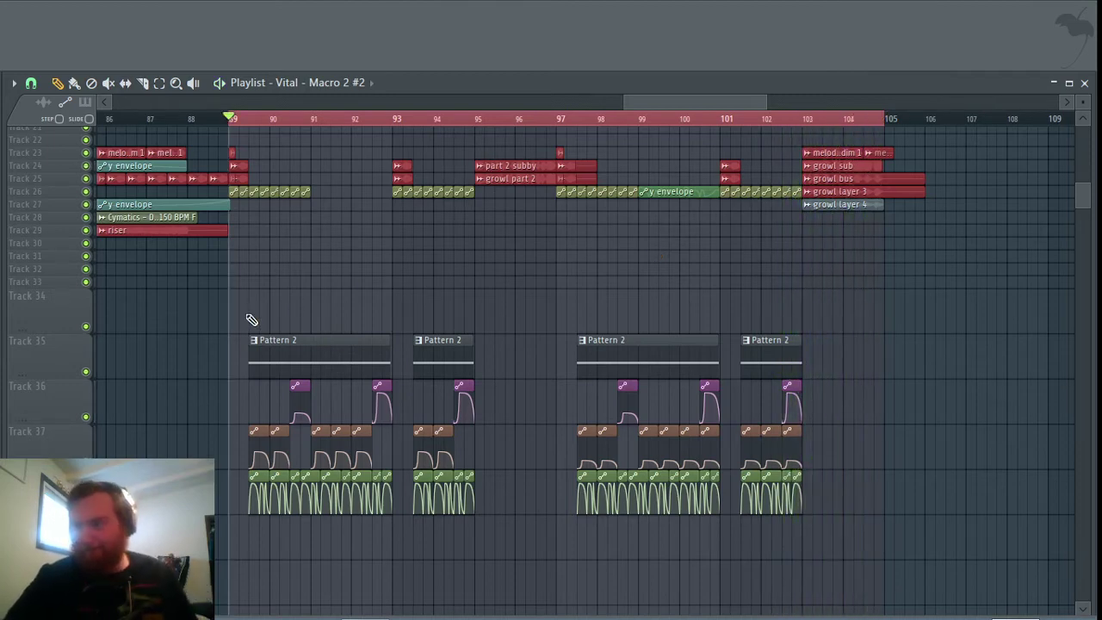
Step: Solo Track 35 and re-enable the macro automation on Tracks 36 to 38
{"action": "scroll", "coordinate": [561, 295], "scroll_direction": "up", "scroll_amount": 5}
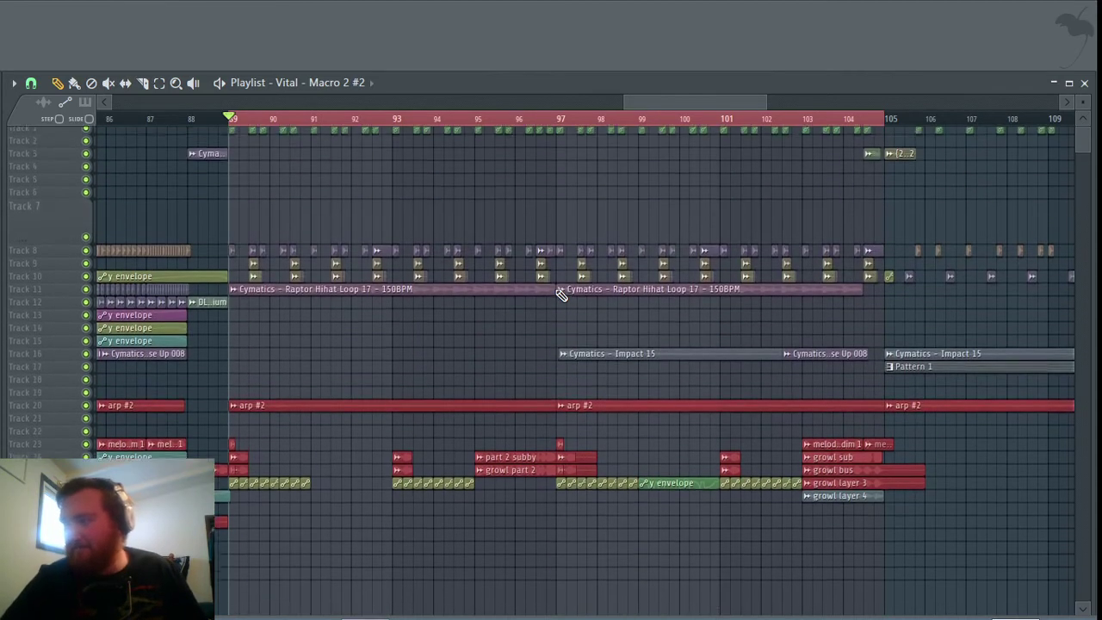
{"action": "scroll", "coordinate": [561, 295], "scroll_direction": "down", "scroll_amount": 7}
{"action": "scroll", "coordinate": [563, 276], "scroll_direction": "up", "scroll_amount": 3}
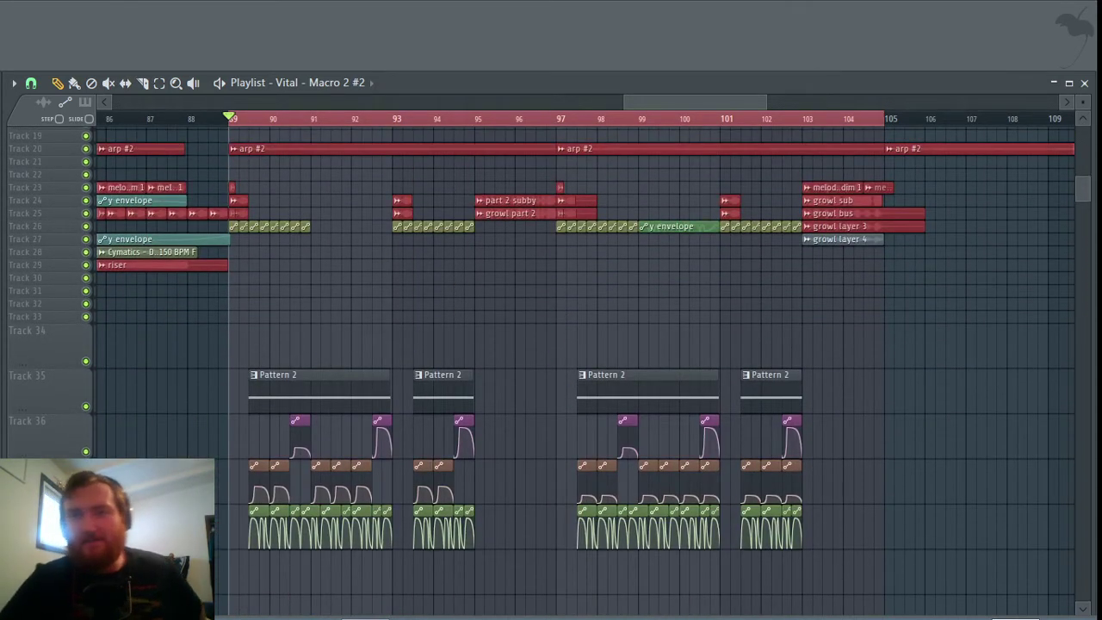
{"action": "right_click", "coordinate": [86, 407]}
{"action": "left_click", "coordinate": [86, 451]}
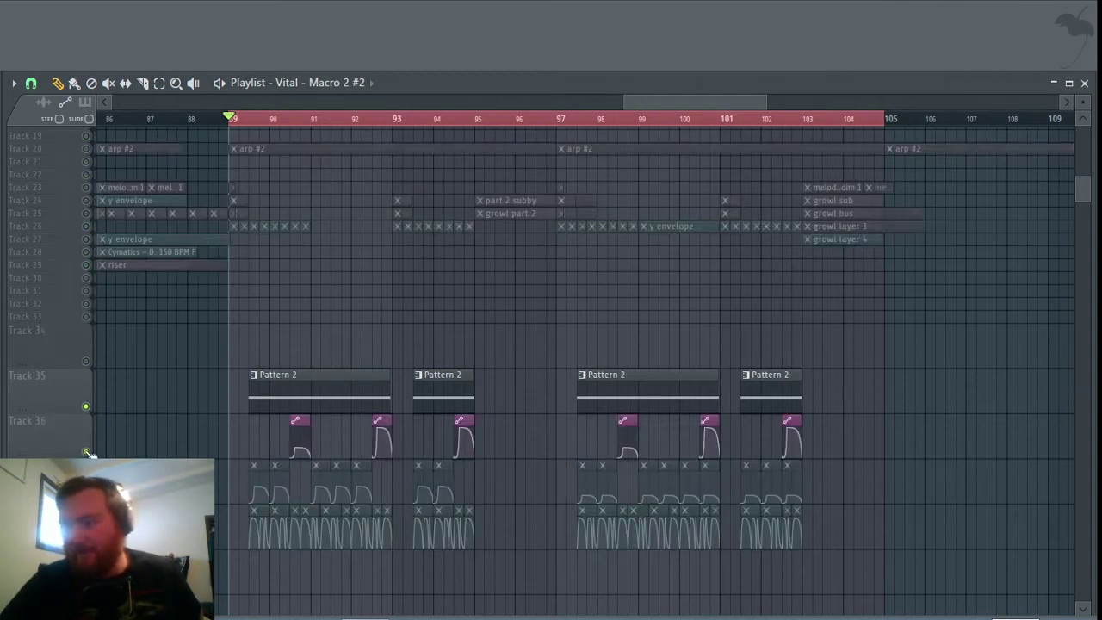
{"action": "left_click", "coordinate": [85, 541]}
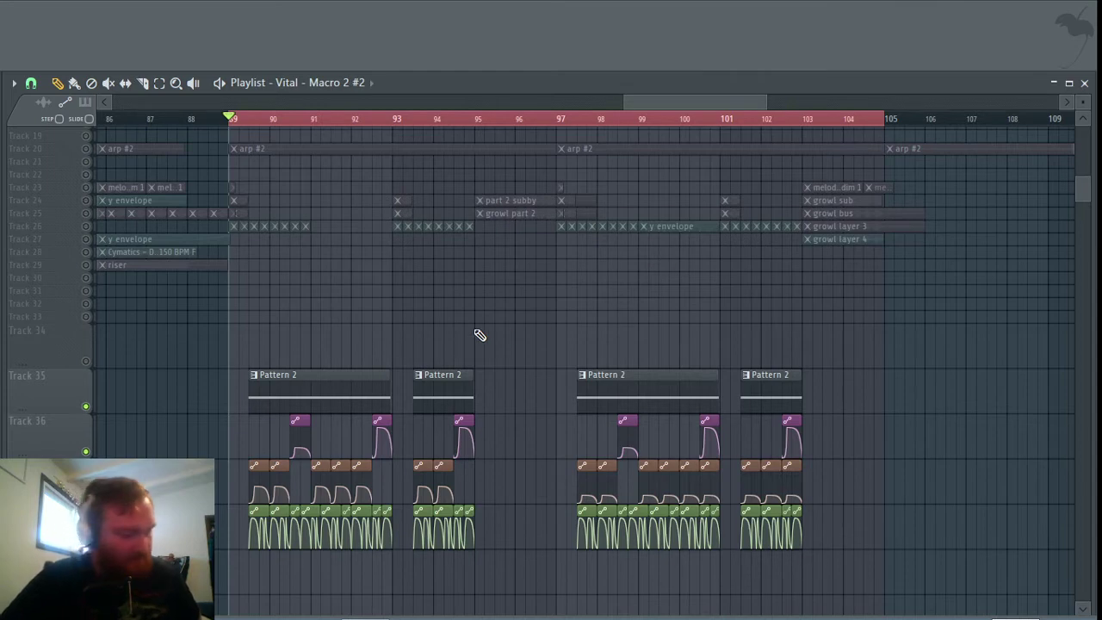
Step: Play the soloed Pattern 2 bass with its macro envelopes from bar 89, then stop playback
{"action": "key", "text": "space"}
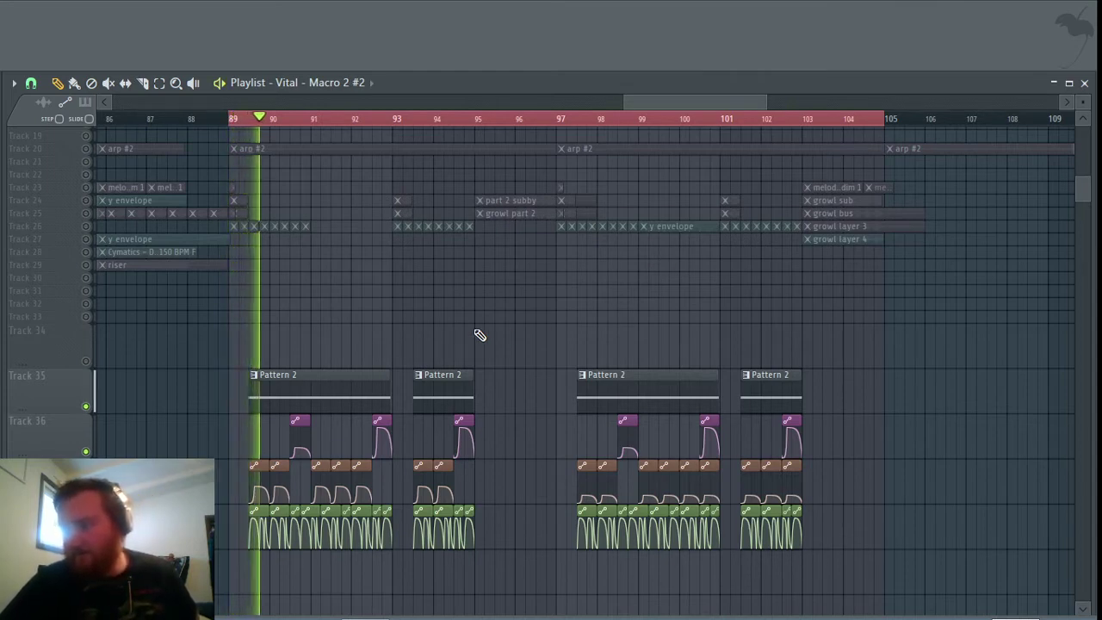
{"action": "scroll", "coordinate": [480, 332], "scroll_direction": "down", "scroll_amount": 2}
{"action": "scroll", "coordinate": [542, 480], "scroll_direction": "down", "scroll_amount": 4}
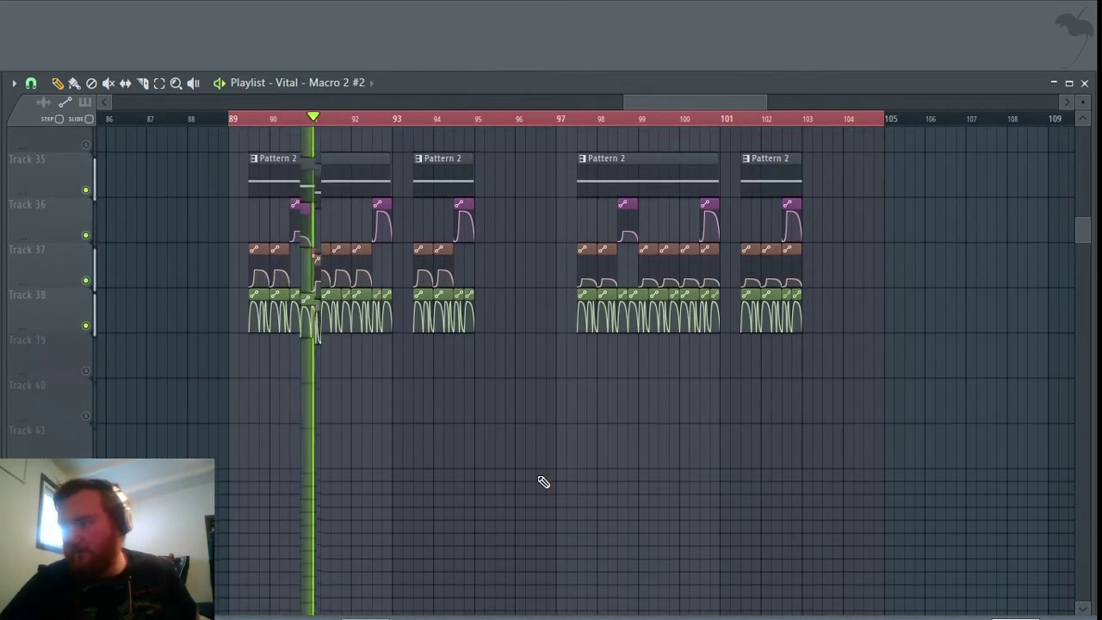
{"action": "scroll", "coordinate": [542, 479], "scroll_direction": "up", "scroll_amount": 3}
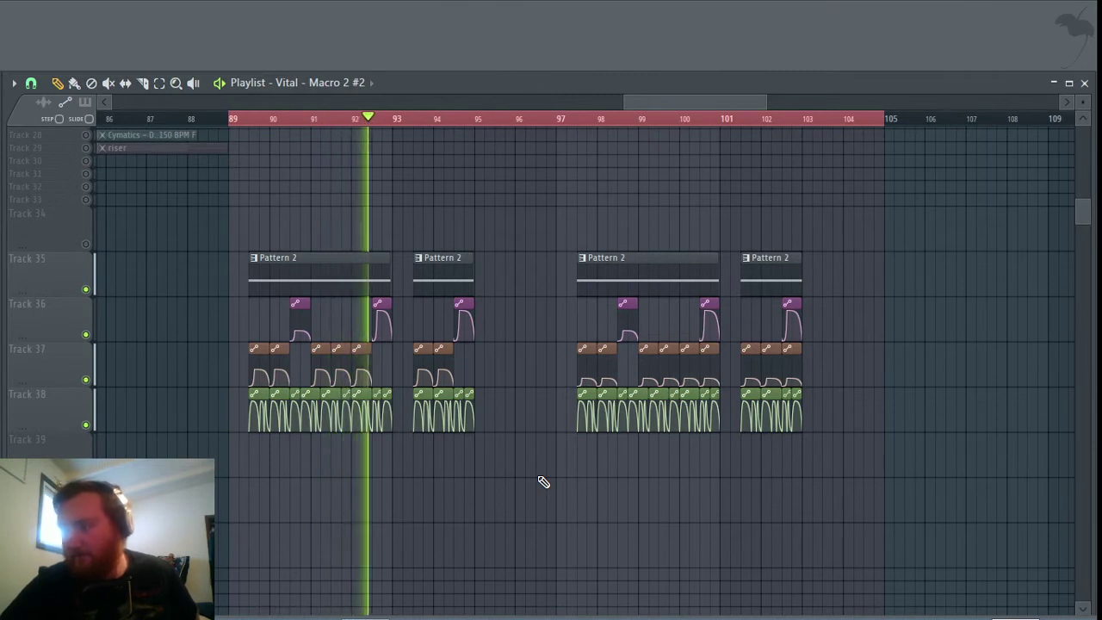
{"action": "key", "text": "space"}
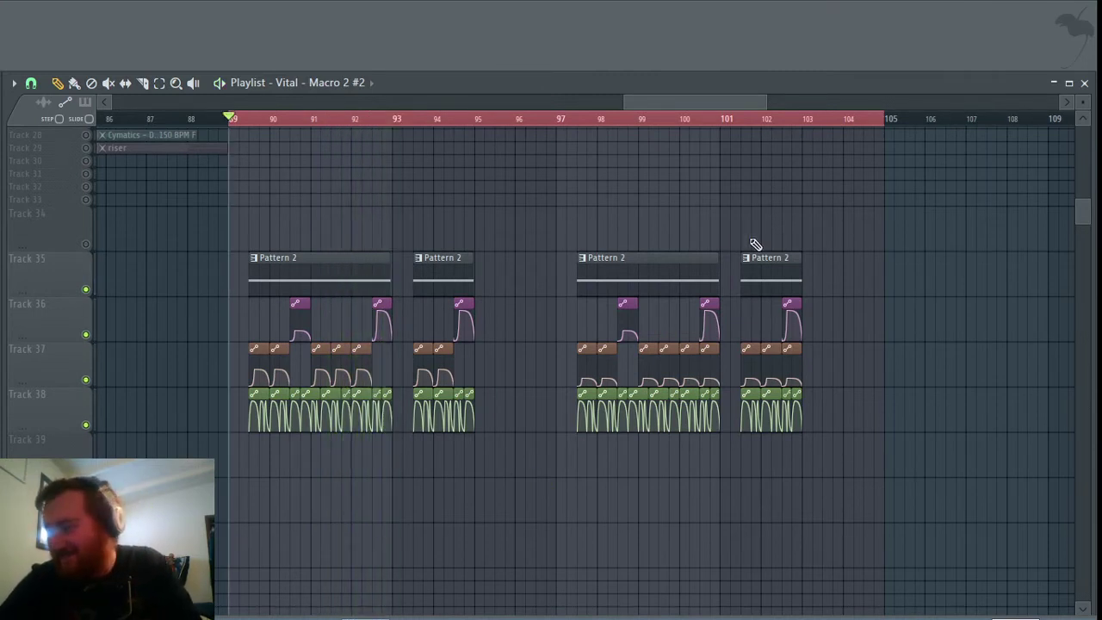
{"action": "scroll", "coordinate": [755, 244], "scroll_direction": "right", "scroll_amount": 2}
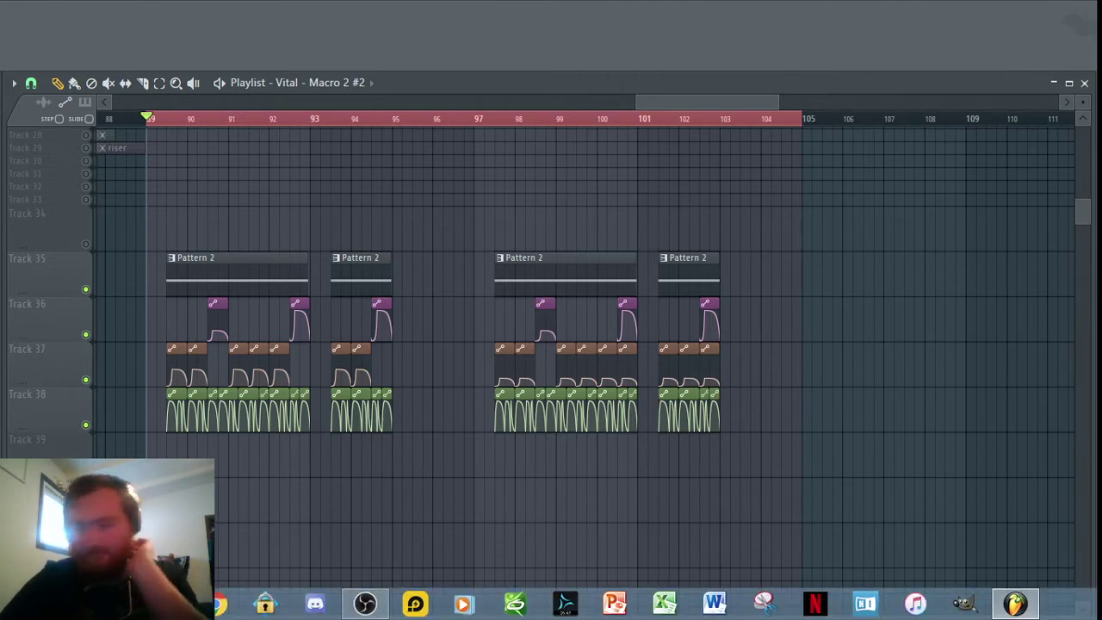
Step: Switch to File Explorer and open the Fall Apart folder inside Desktop Items on the Desktop
{"action": "key", "text": "super+e"}
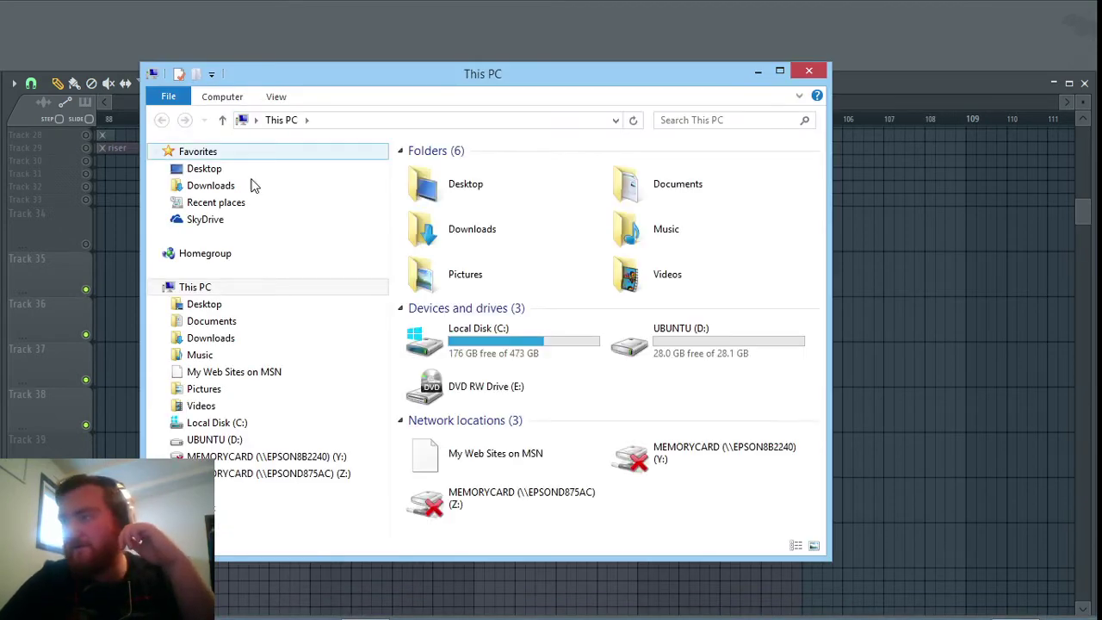
{"action": "left_click", "coordinate": [483, 185]}
{"action": "double_click", "coordinate": [483, 186]}
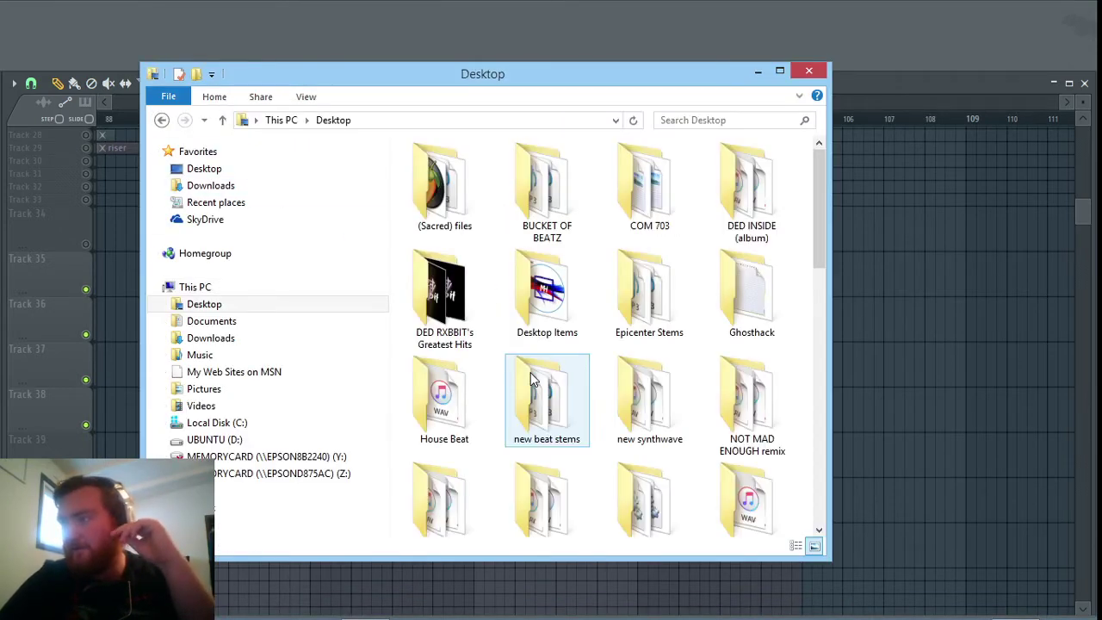
{"action": "double_click", "coordinate": [542, 284]}
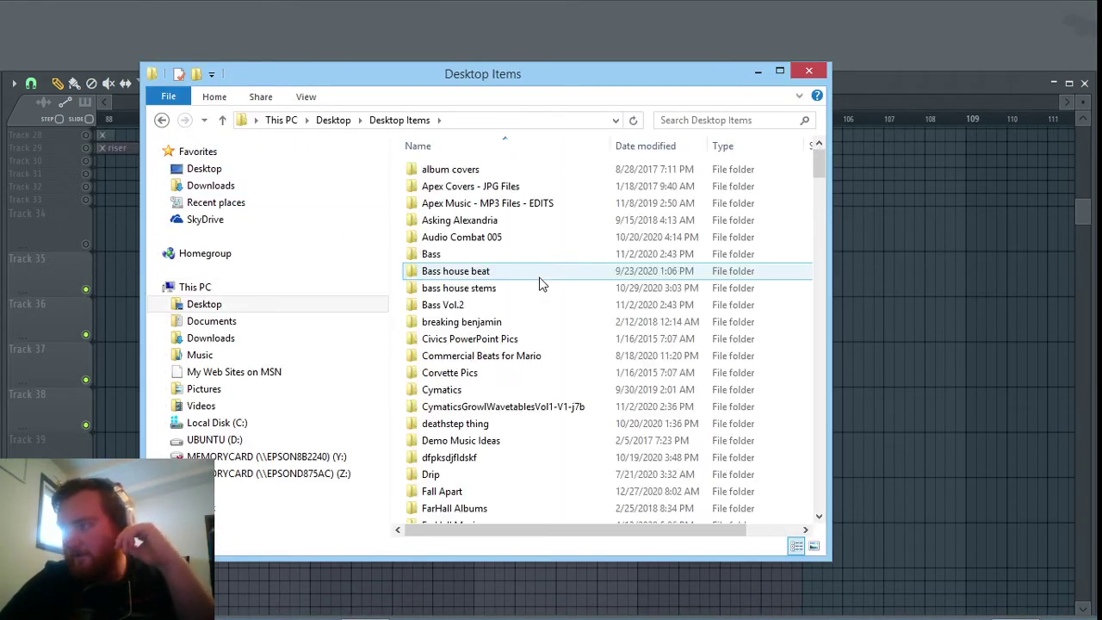
{"action": "scroll", "coordinate": [541, 285], "scroll_direction": "down", "scroll_amount": 1}
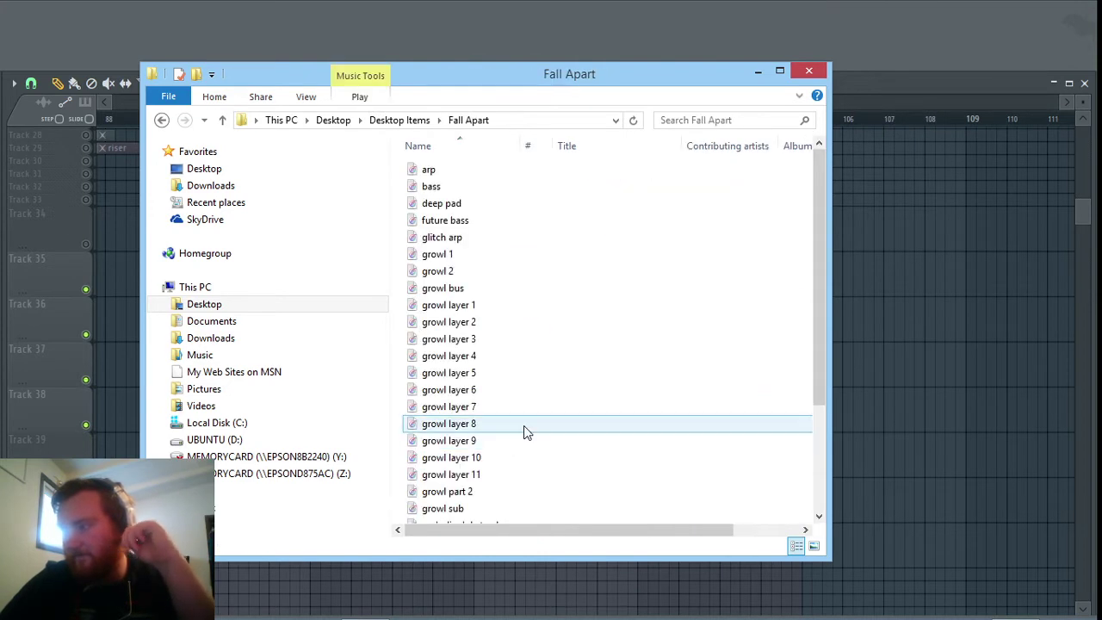
{"action": "scroll", "coordinate": [431, 345], "scroll_direction": "down", "scroll_amount": 1}
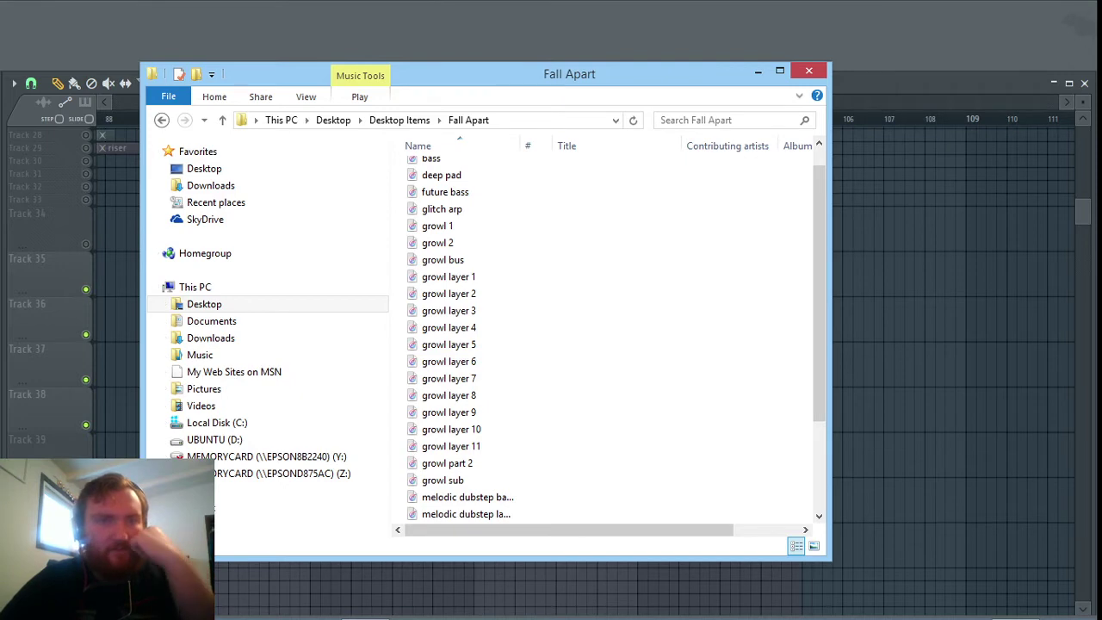
{"action": "key", "text": "alt+Tab"}
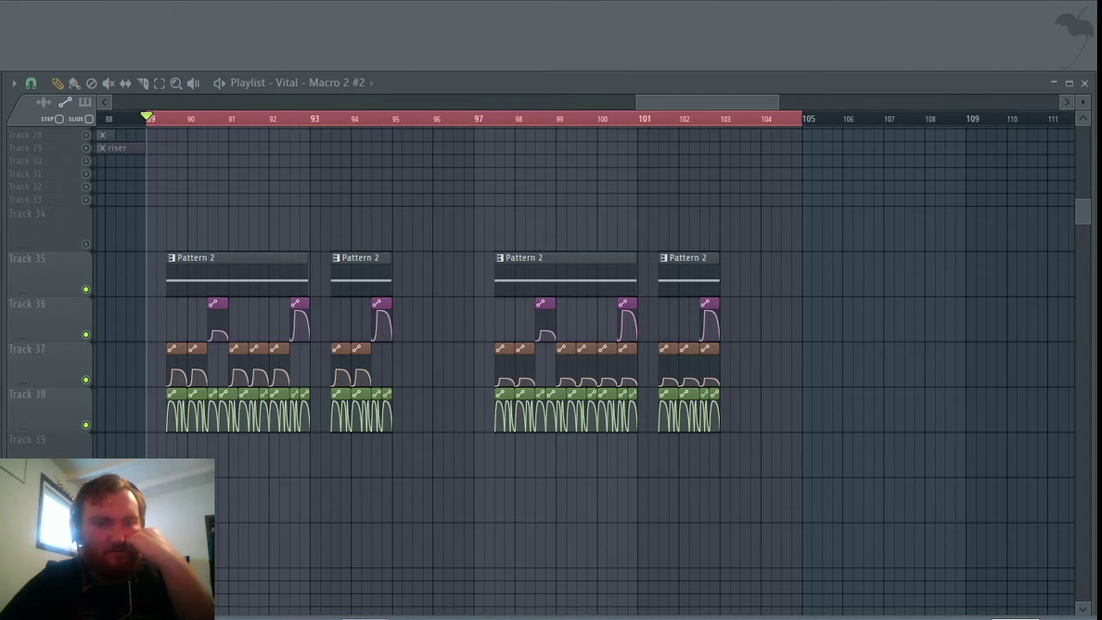
{"action": "mouse_move", "coordinate": [966, 616]}
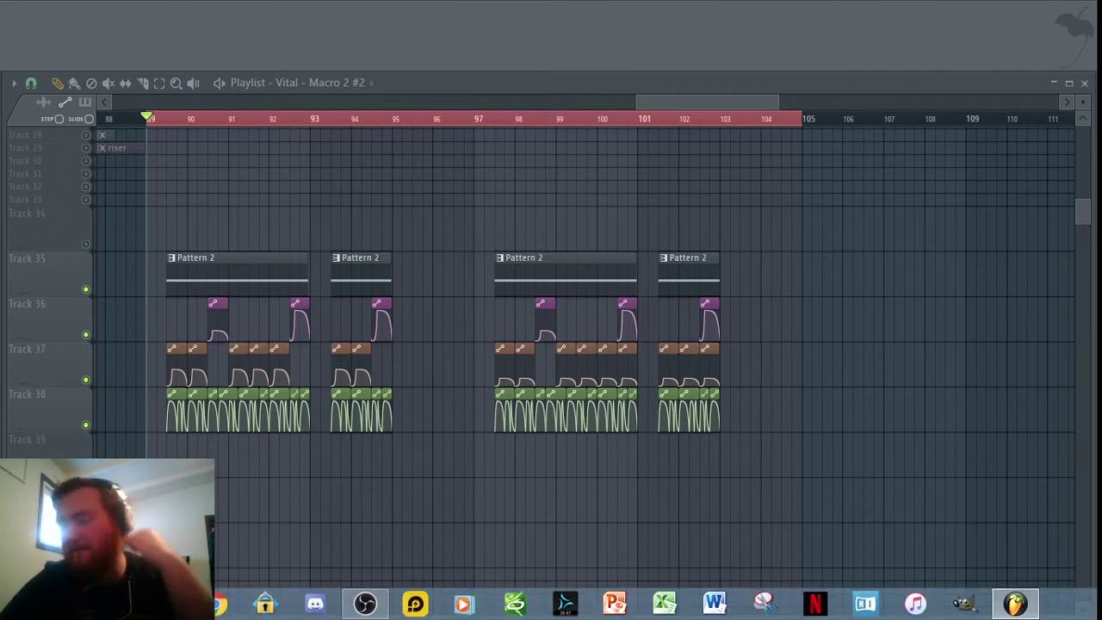
{"action": "left_click", "coordinate": [966, 603]}
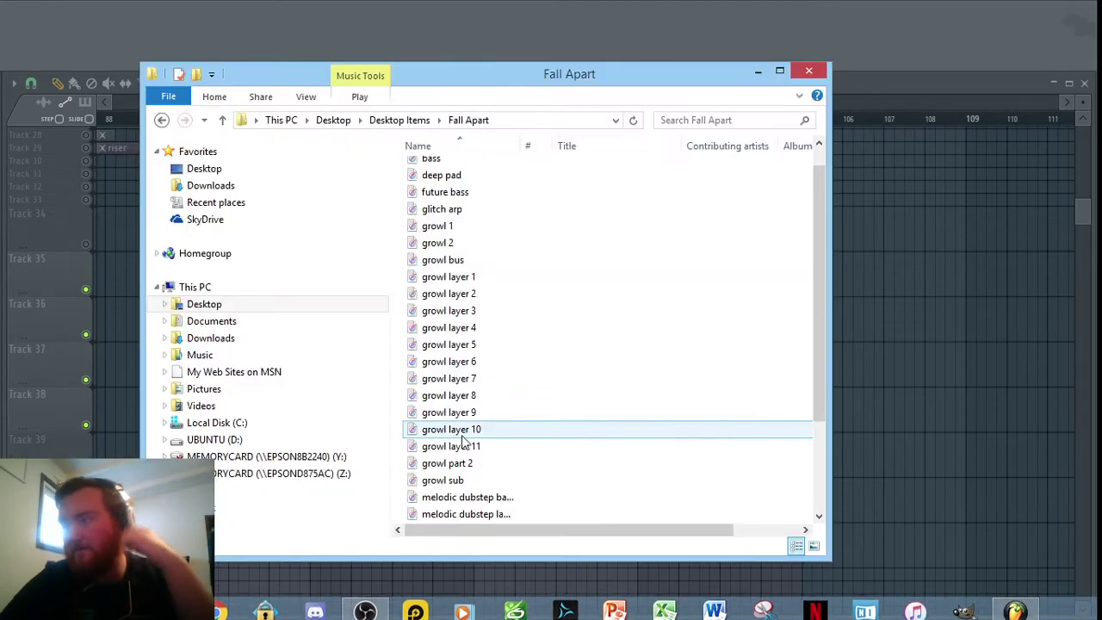
Step: Open growl layer 5 with Windows Media Player to listen to it, then return to the Fall Apart folder
{"action": "left_click", "coordinate": [465, 352]}
{"action": "right_click", "coordinate": [465, 351]}
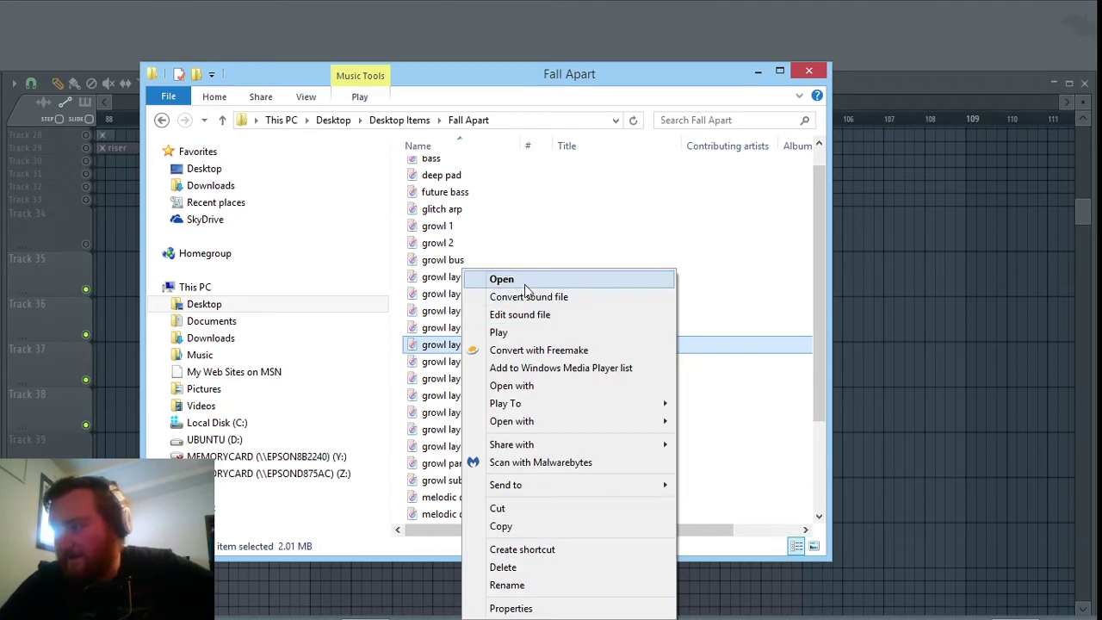
{"action": "mouse_move", "coordinate": [513, 423]}
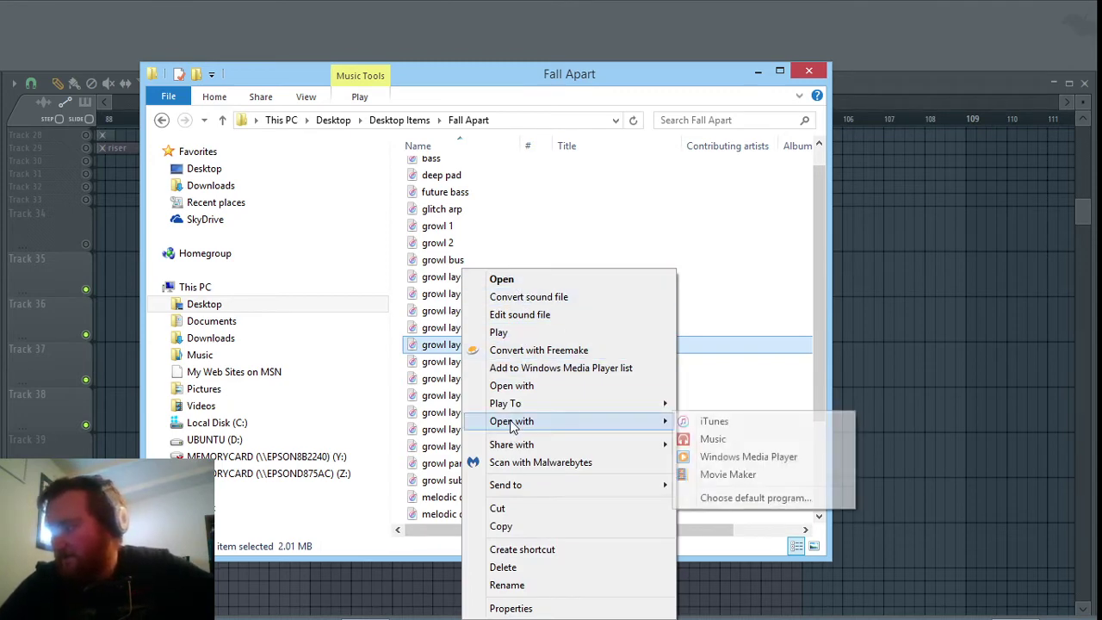
{"action": "left_click", "coordinate": [740, 463]}
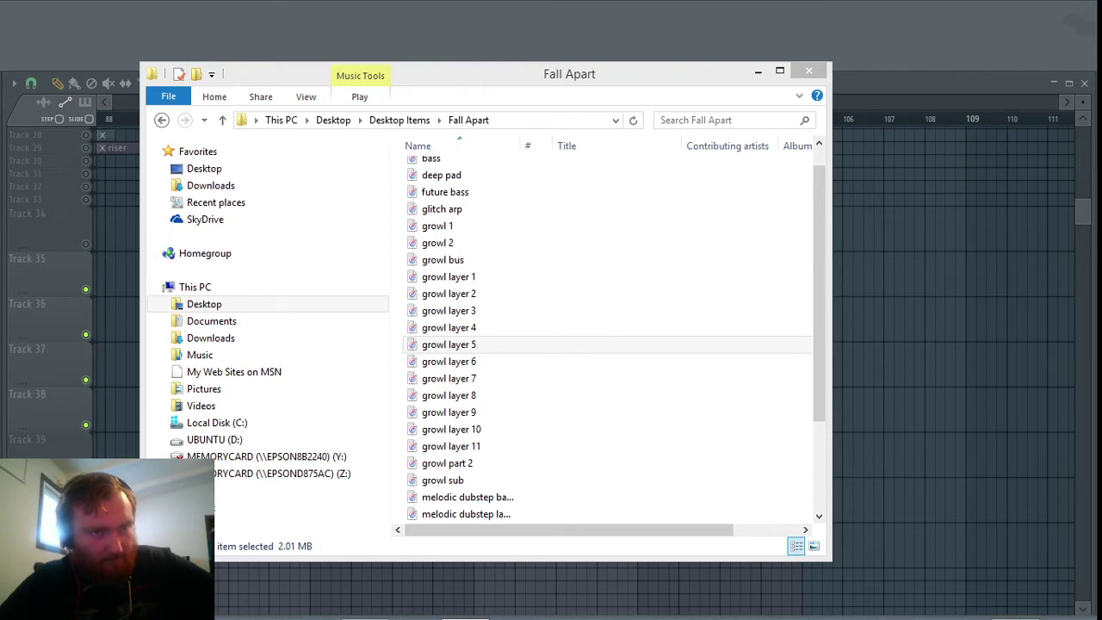
{"action": "key", "text": "alt+Tab"}
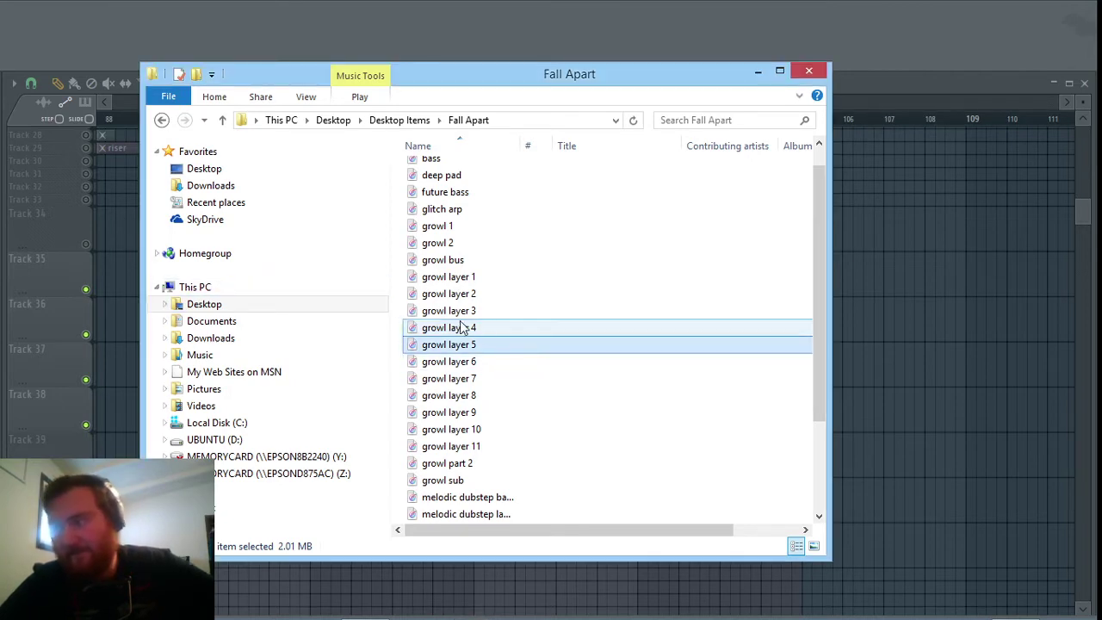
Step: Delete the files growl layer 5 through growl layer 11 from the Fall Apart folder and close the window
{"action": "left_click", "coordinate": [468, 445], "text": "shift"}
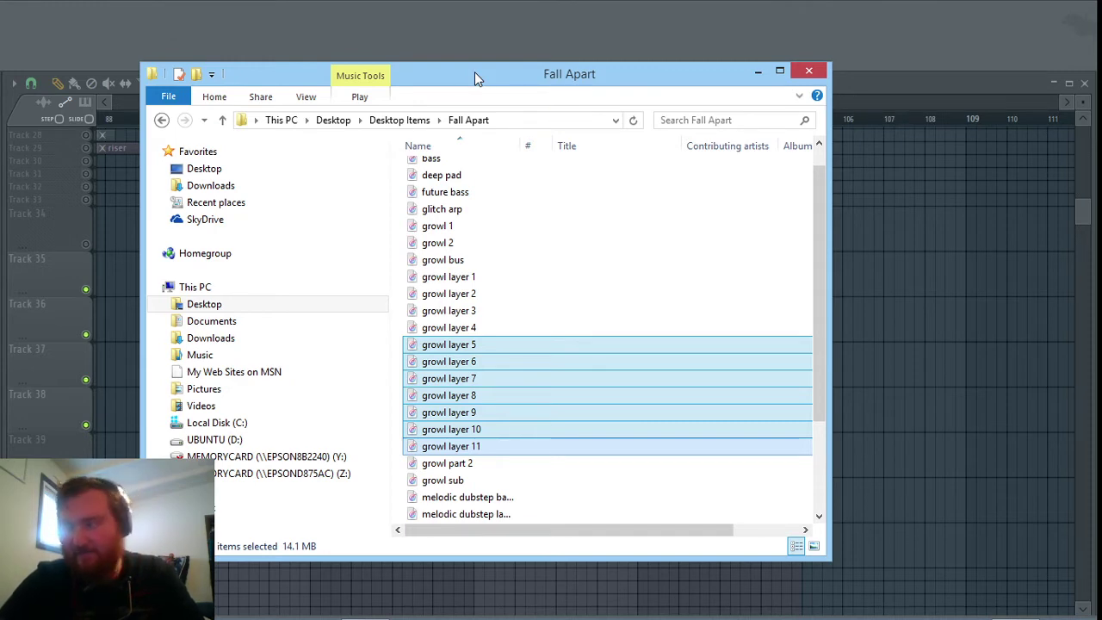
{"action": "key", "text": "Delete"}
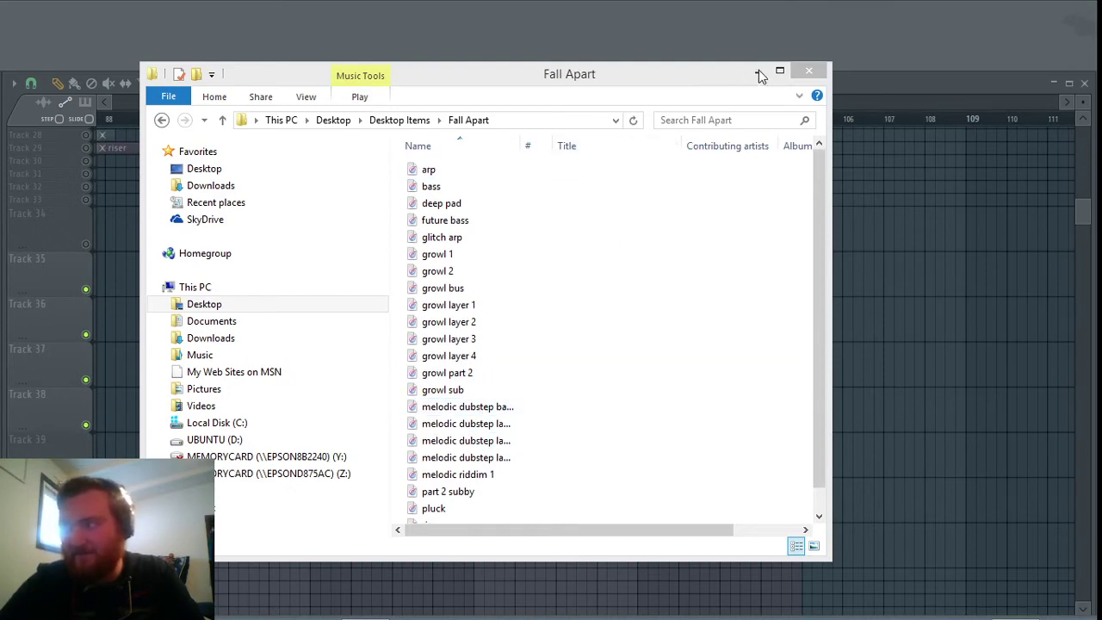
{"action": "left_click", "coordinate": [807, 72]}
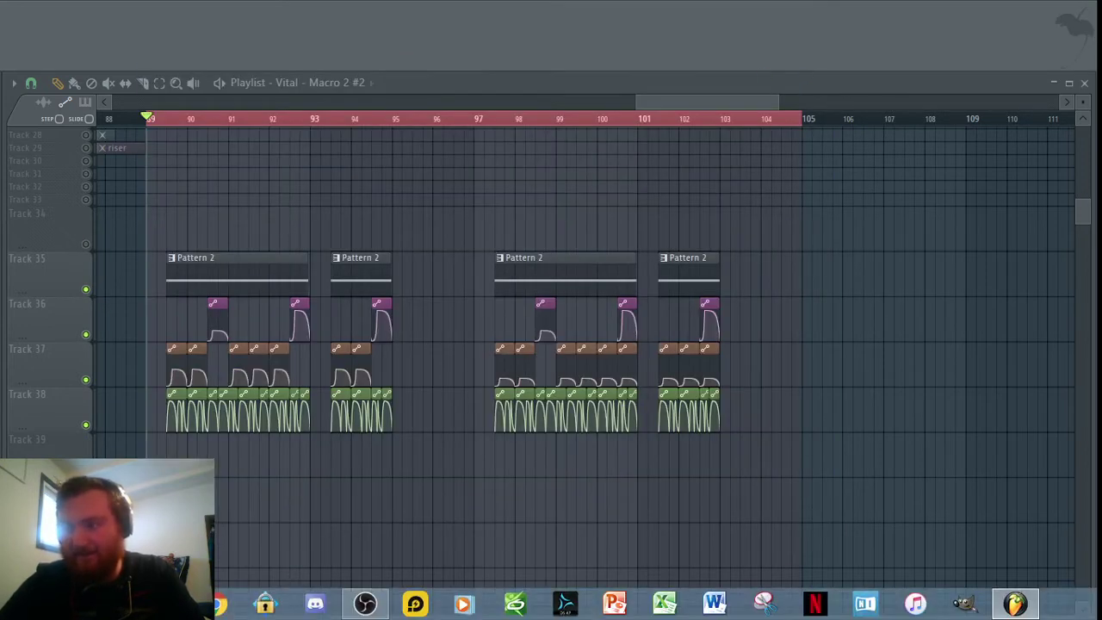
Step: Open the Fall Apart folder inside Desktop Items in File Explorer to check its growl stems, then close the window
{"action": "left_click", "coordinate": [171, 610]}
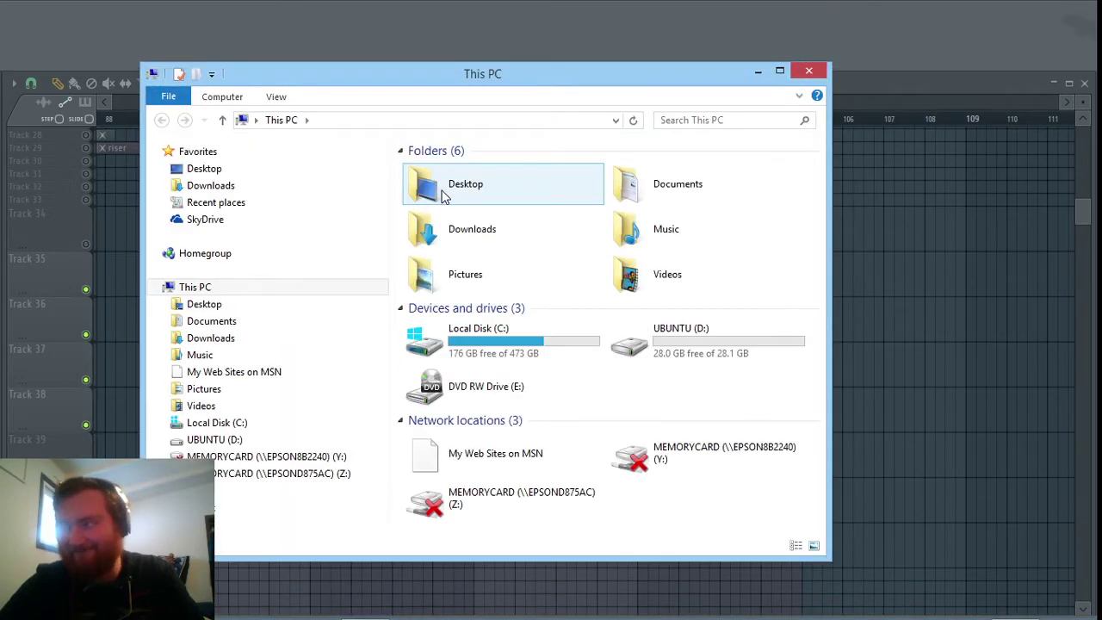
{"action": "double_click", "coordinate": [443, 192]}
{"action": "scroll", "coordinate": [436, 477], "scroll_direction": "down", "scroll_amount": 3}
{"action": "scroll", "coordinate": [482, 344], "scroll_direction": "up", "scroll_amount": 5}
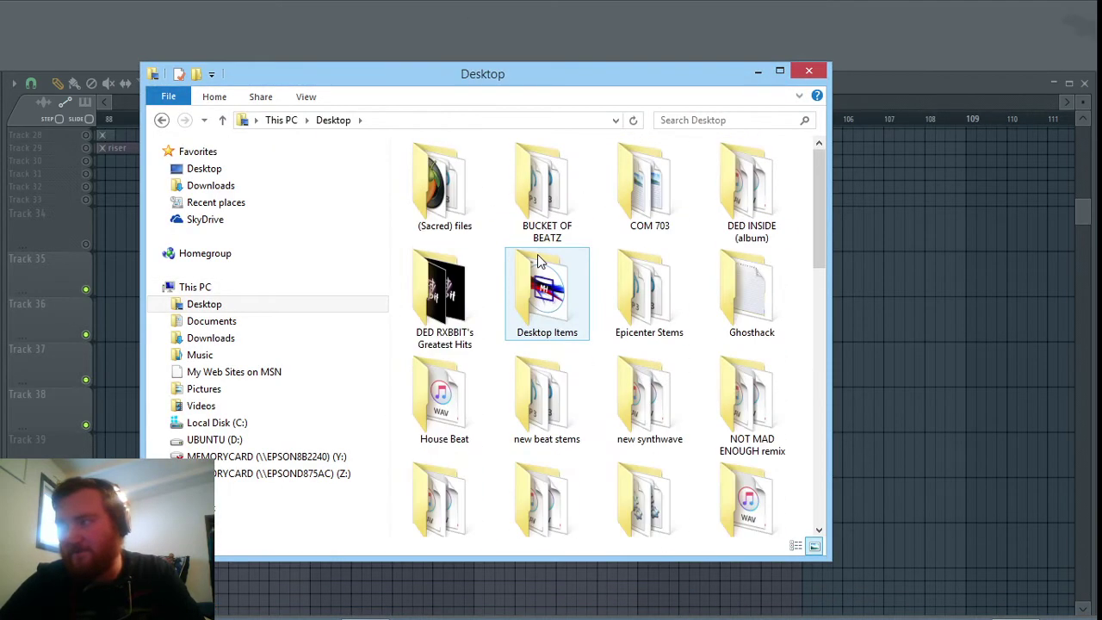
{"action": "double_click", "coordinate": [538, 258]}
{"action": "scroll", "coordinate": [456, 415], "scroll_direction": "down", "scroll_amount": 1}
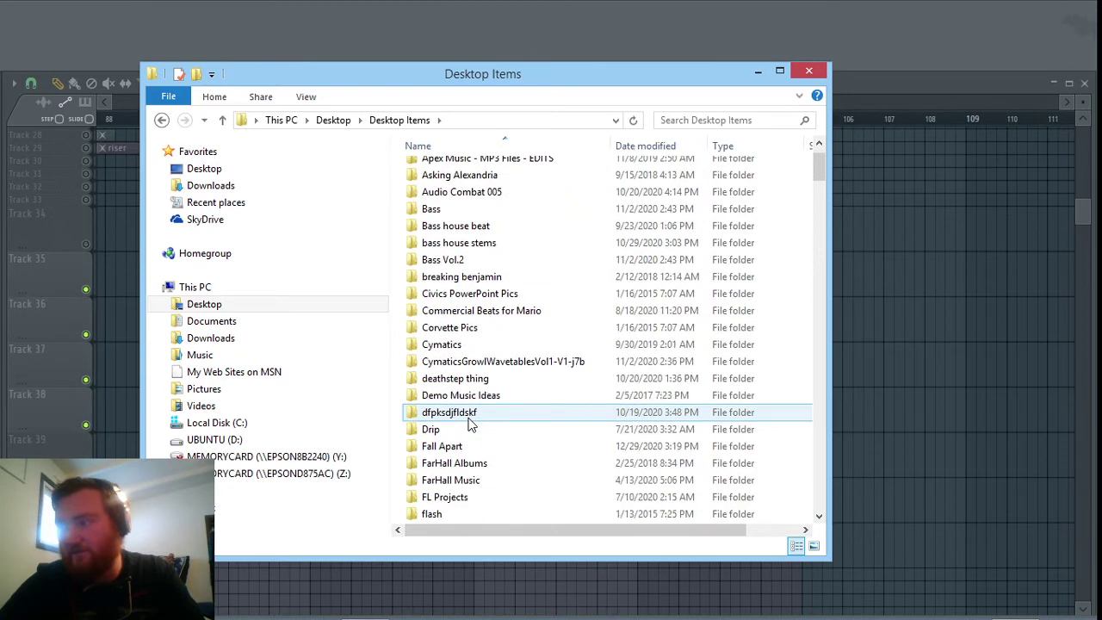
{"action": "left_click", "coordinate": [442, 448]}
{"action": "double_click", "coordinate": [441, 448]}
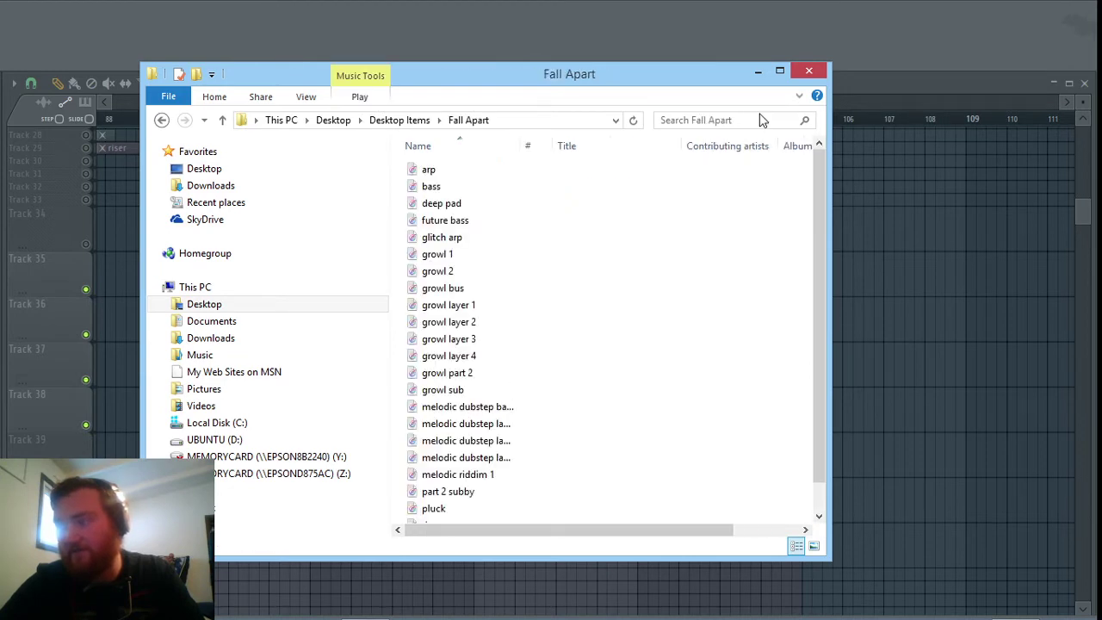
{"action": "left_click", "coordinate": [809, 70]}
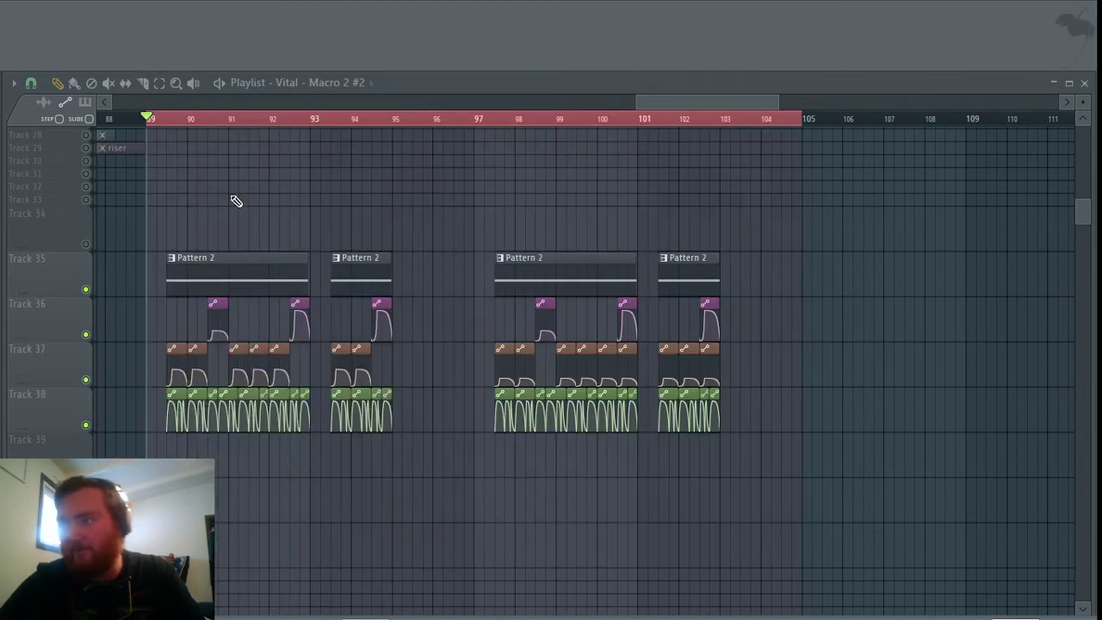
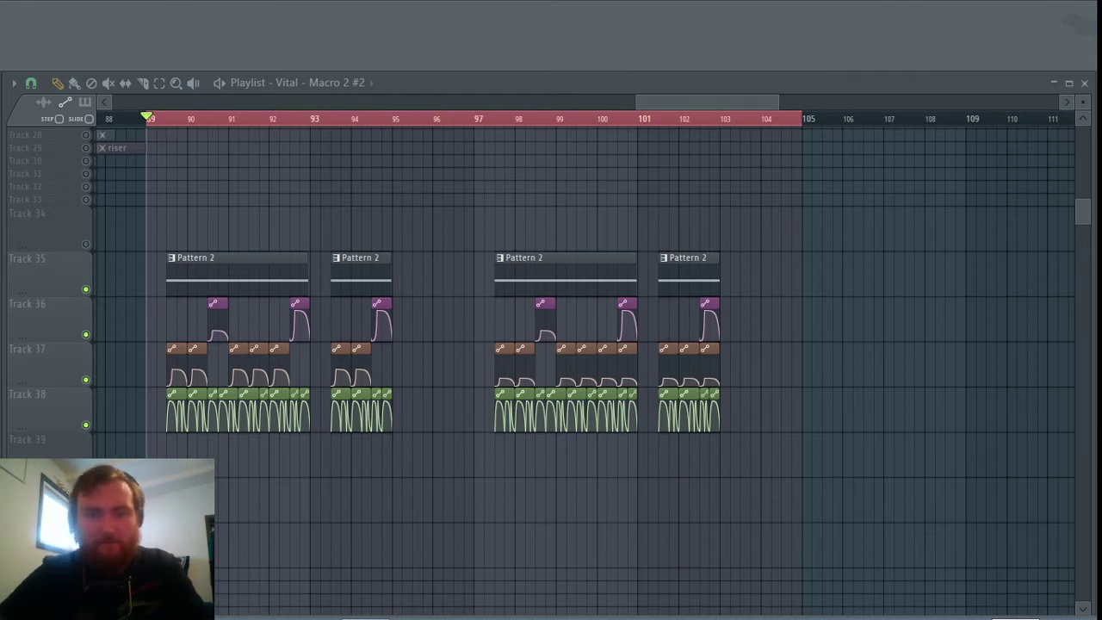
Step: Place growl layer 5 from the Fall Apart folder at bar 89 on Track 34 and mute the Pattern 2 clips on Track 35
{"action": "key", "text": "space"}
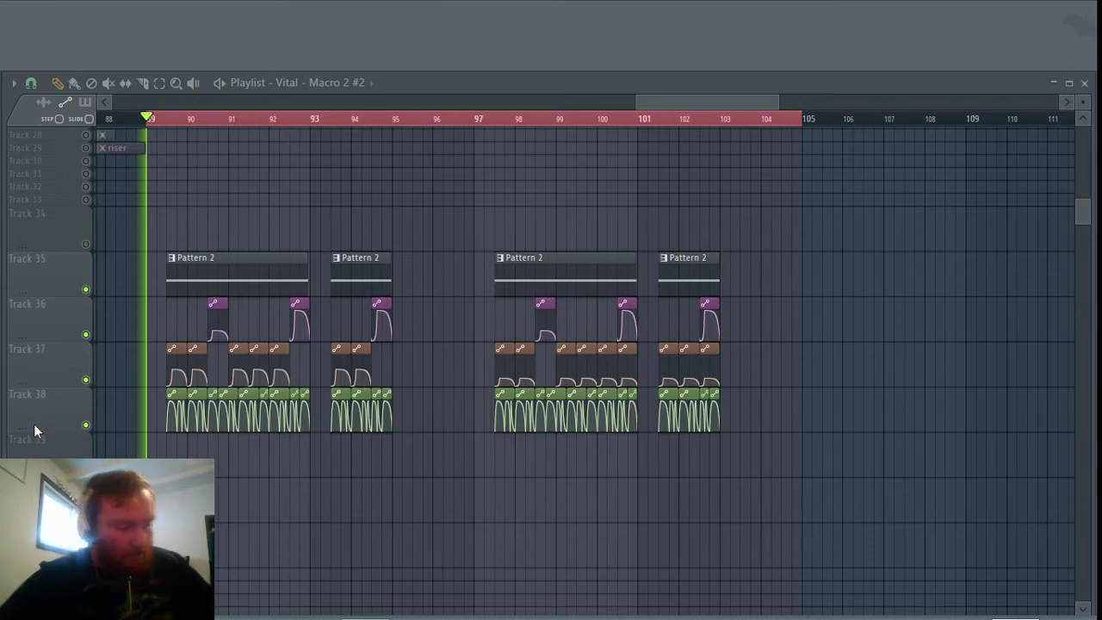
{"action": "mouse_move", "coordinate": [34, 618]}
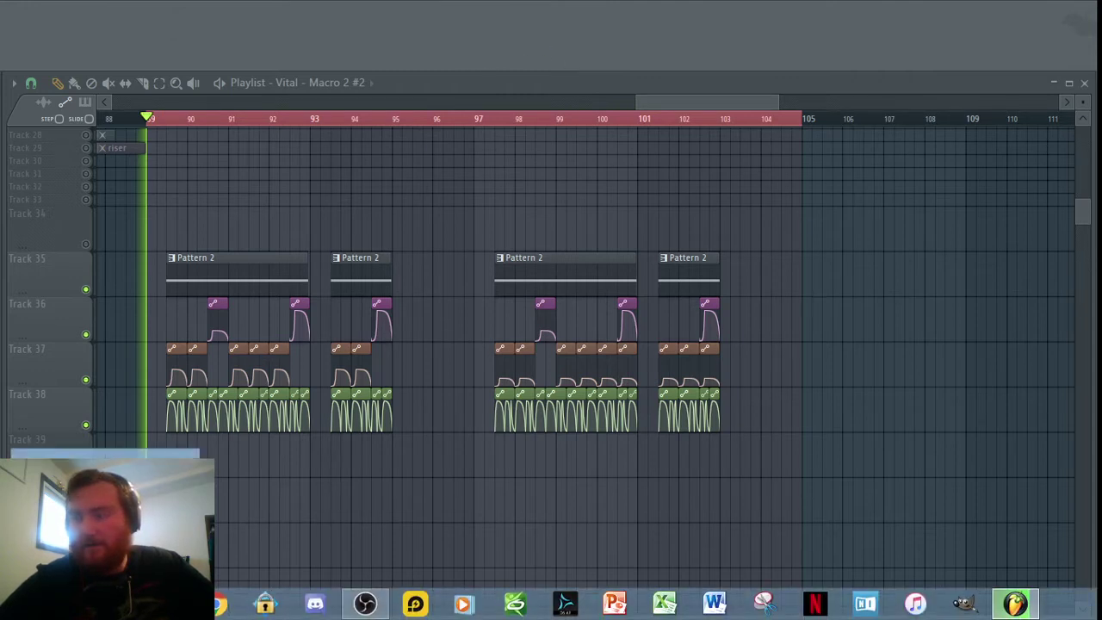
{"action": "left_click", "coordinate": [265, 603]}
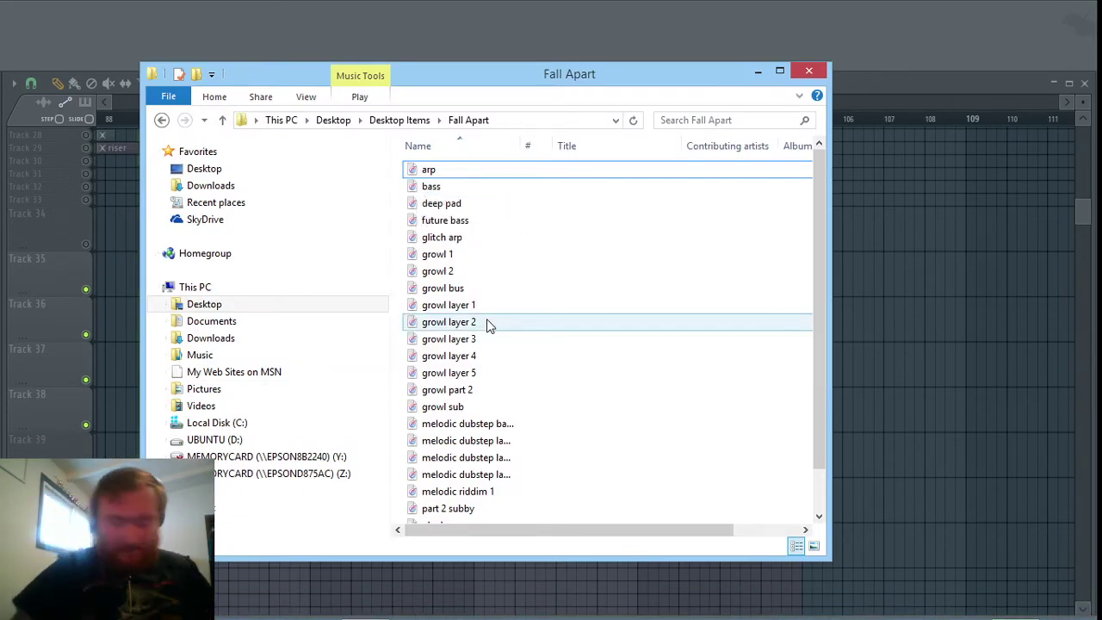
{"action": "left_click_drag", "start_coordinate": [447, 380], "coordinate": [205, 217]}
{"action": "scroll", "coordinate": [359, 269], "scroll_direction": "up", "scroll_amount": 5}
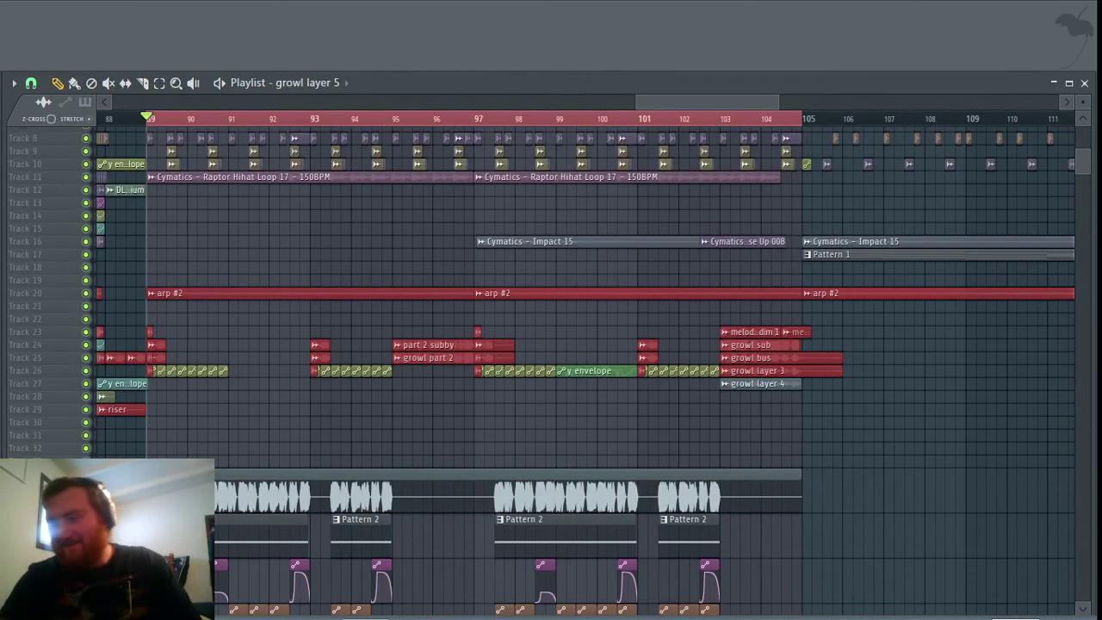
{"action": "mouse_move", "coordinate": [219, 519]}
{"action": "left_mouse_down"}
{"action": "mouse_move", "coordinate": [406, 534]}
{"action": "mouse_move", "coordinate": [652, 524]}
{"action": "left_mouse_up"}
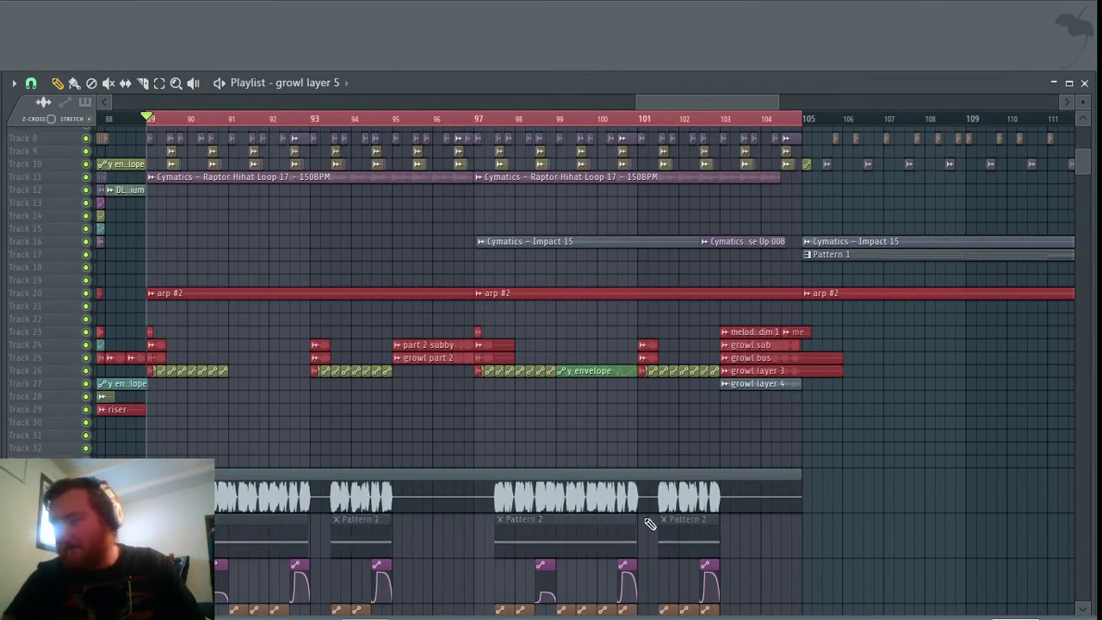
Step: Move the growl layer 5 audio clip up to Track 21, directly below arp #2, and deselect it
{"action": "left_click", "coordinate": [464, 475]}
{"action": "key", "text": "shift+Up"}
{"action": "key", "text": "shift+Up"}
{"action": "key", "text": "shift+Up"}
{"action": "key", "text": "shift+Up"}
{"action": "key", "text": "shift+Up"}
{"action": "key", "text": "shift+Up"}
{"action": "key", "text": "shift+Up"}
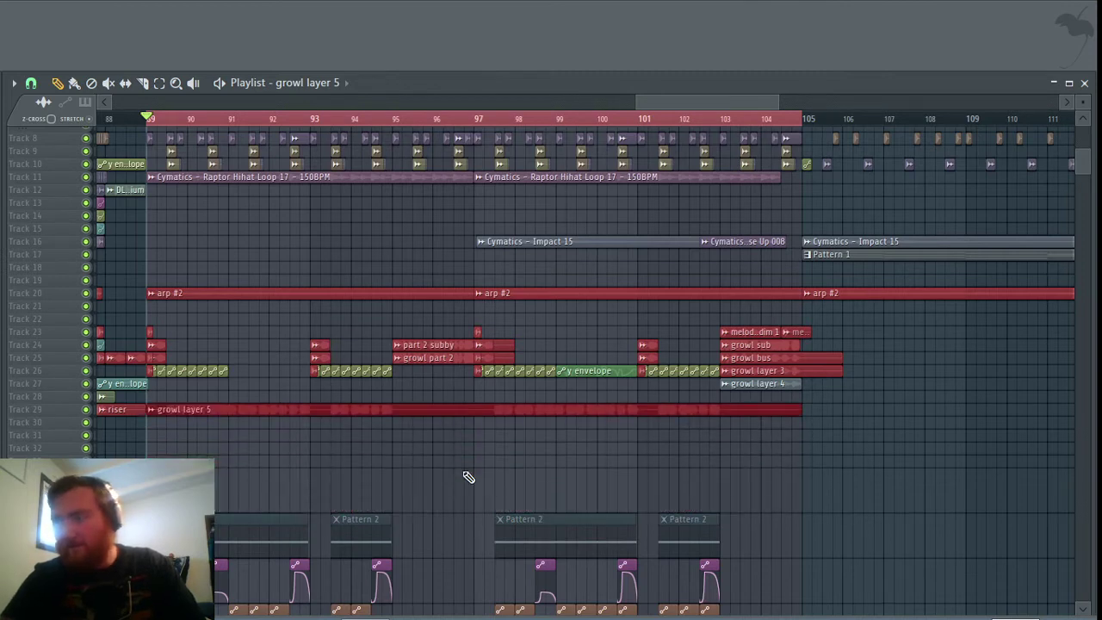
{"action": "key", "text": "shift+Up"}
{"action": "key", "text": "shift+Up"}
{"action": "key", "text": "shift+Up"}
{"action": "key", "text": "shift+Up"}
{"action": "key", "text": "shift+Up"}
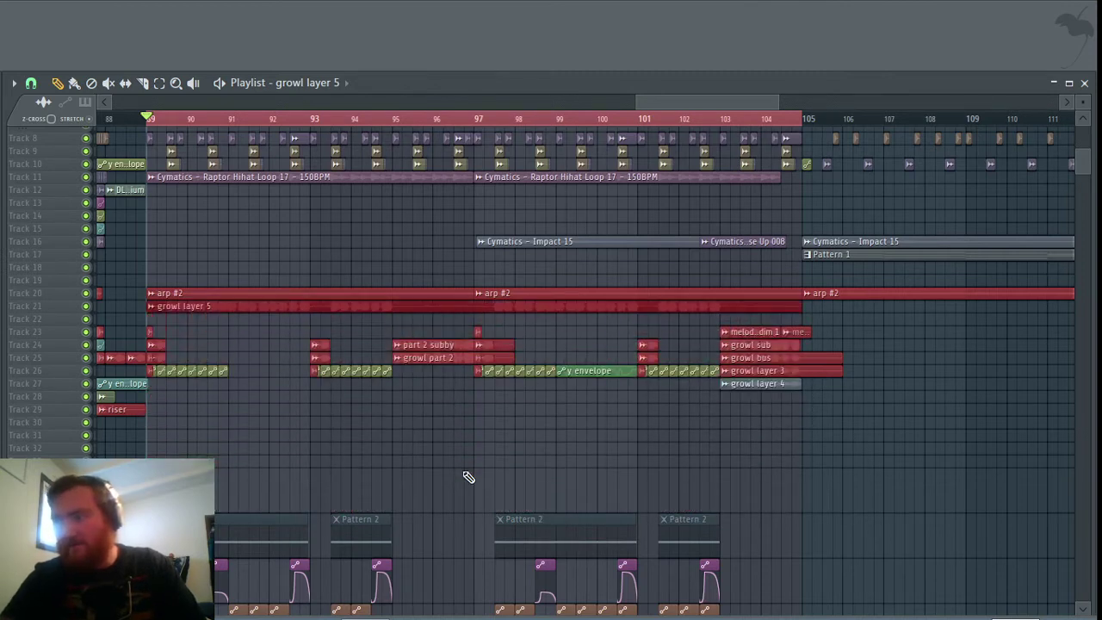
{"action": "left_click", "coordinate": [467, 477]}
Step: Play the drop from bar 89 with growl layer 5 and look over its tracks and the muted Pattern 2 phrases
{"action": "key", "text": "space"}
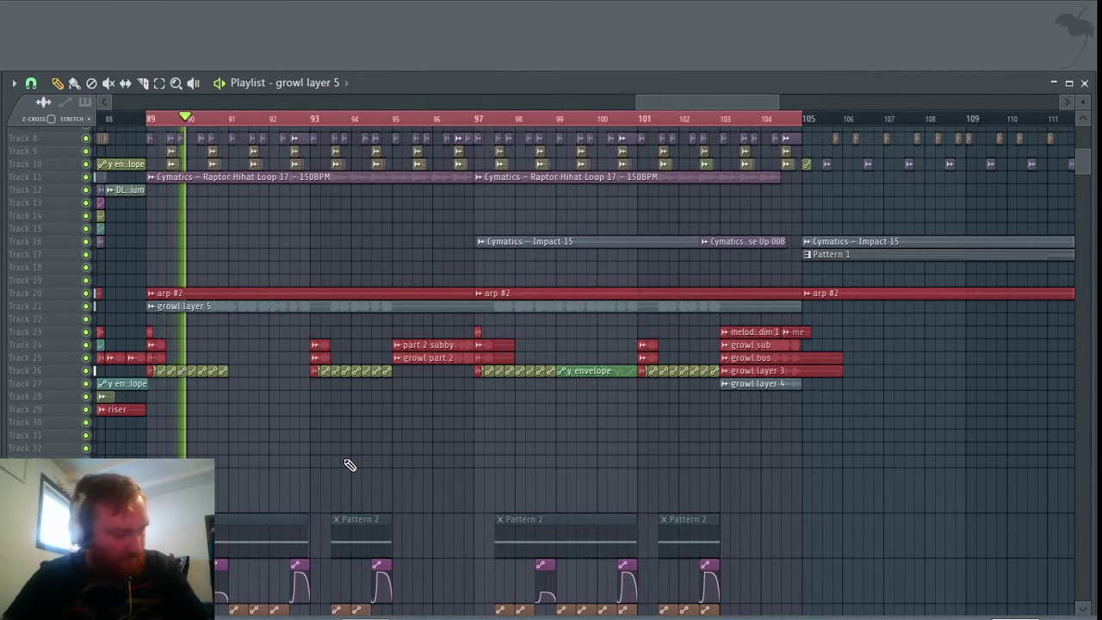
{"action": "key", "text": "space"}
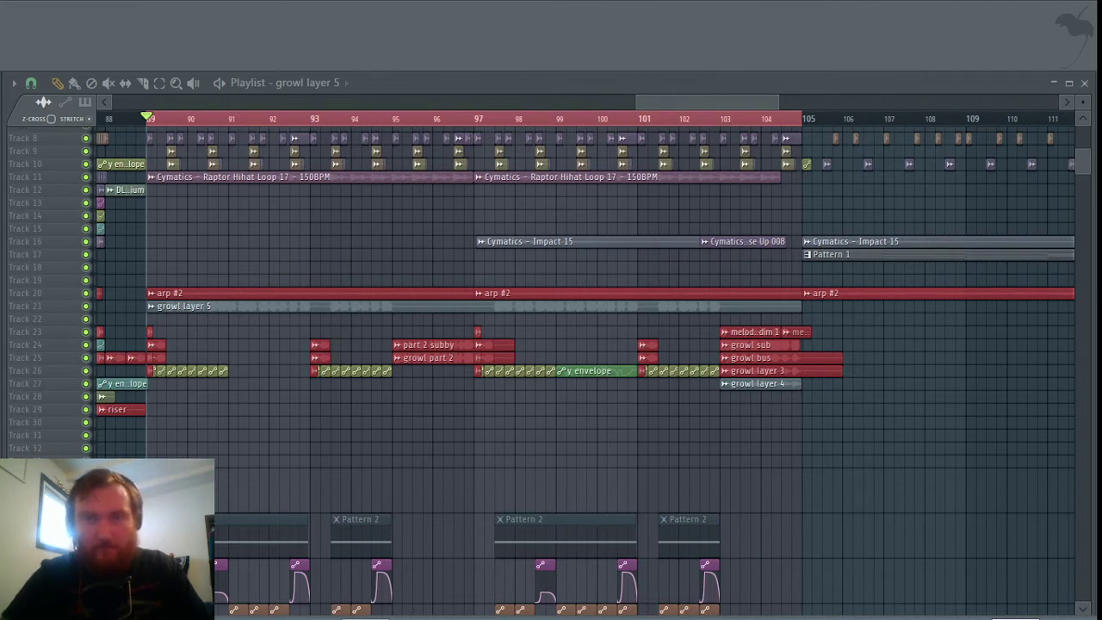
{"action": "key", "text": "space"}
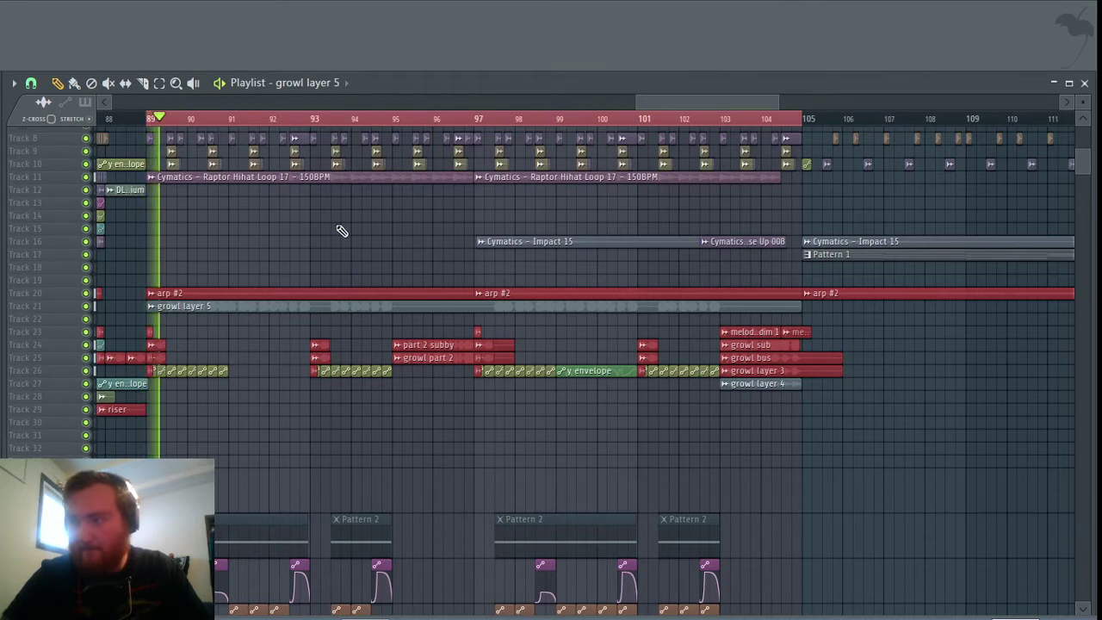
{"action": "scroll", "coordinate": [472, 233], "scroll_direction": "up", "scroll_amount": 3}
{"action": "scroll", "coordinate": [472, 232], "scroll_direction": "up", "scroll_amount": 1}
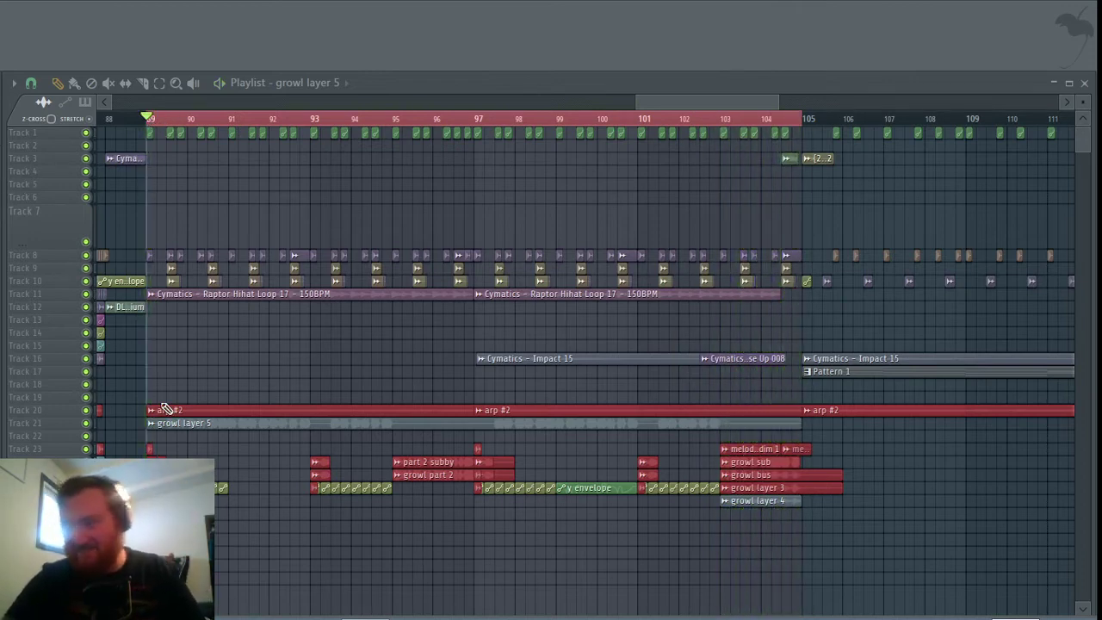
{"action": "scroll", "coordinate": [217, 470], "scroll_direction": "down", "scroll_amount": 8}
{"action": "scroll", "coordinate": [217, 457], "scroll_direction": "up", "scroll_amount": 2}
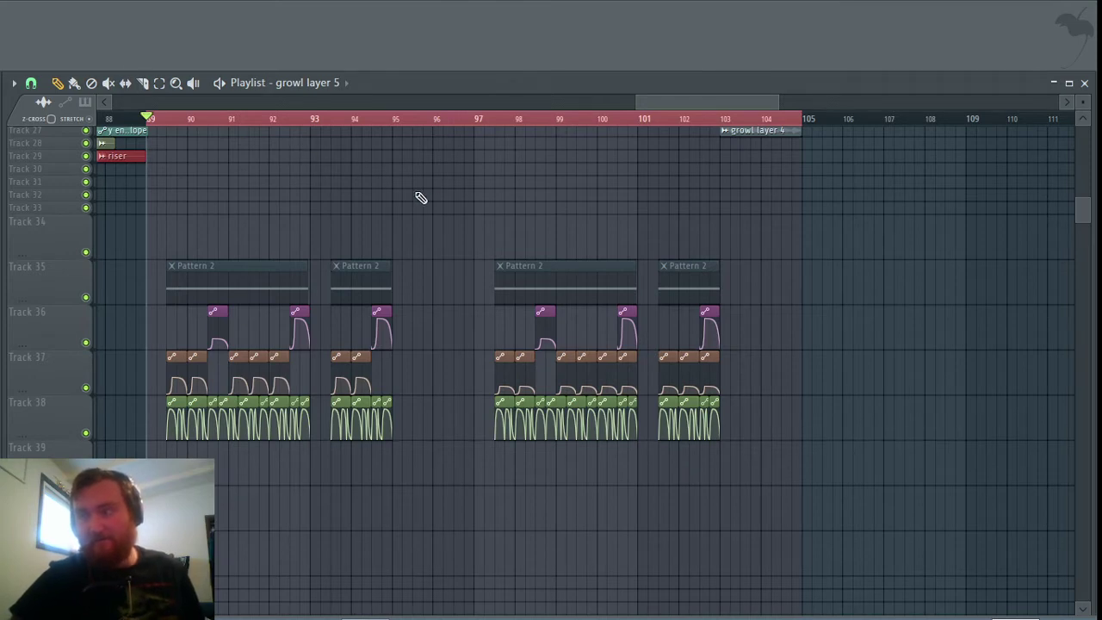
{"action": "scroll", "coordinate": [421, 198], "scroll_direction": "up", "scroll_amount": 5}
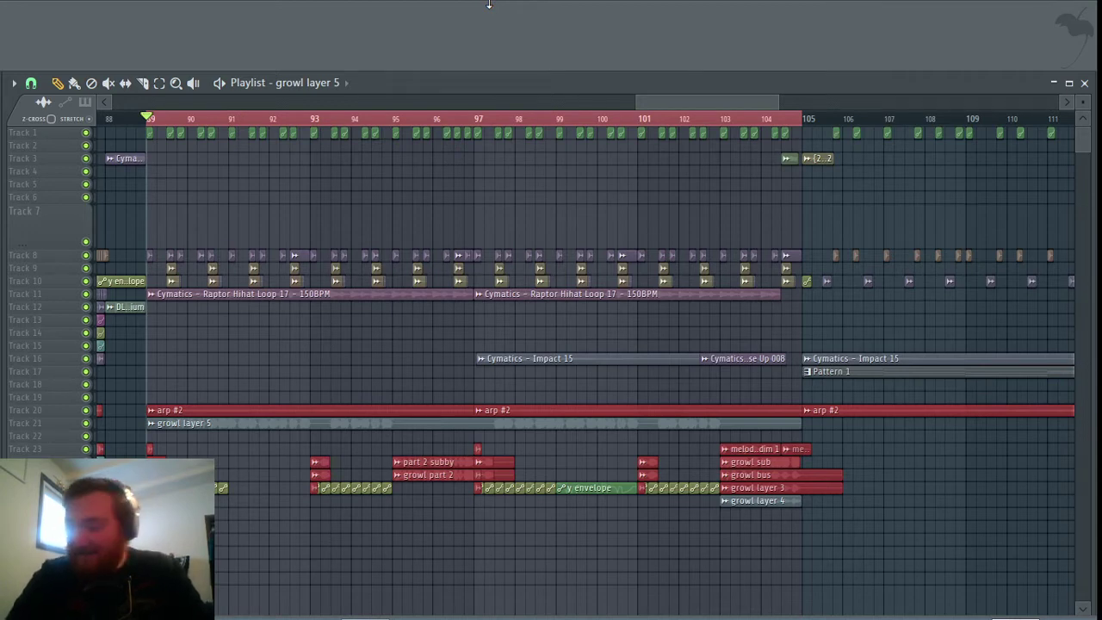
{"action": "mouse_move", "coordinate": [365, 614]}
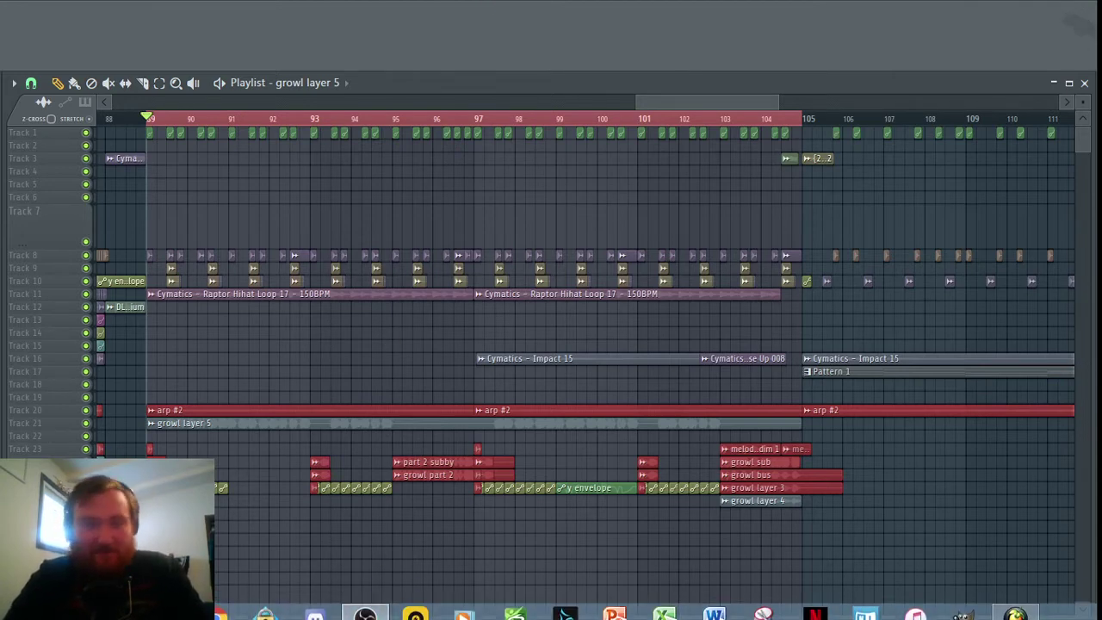
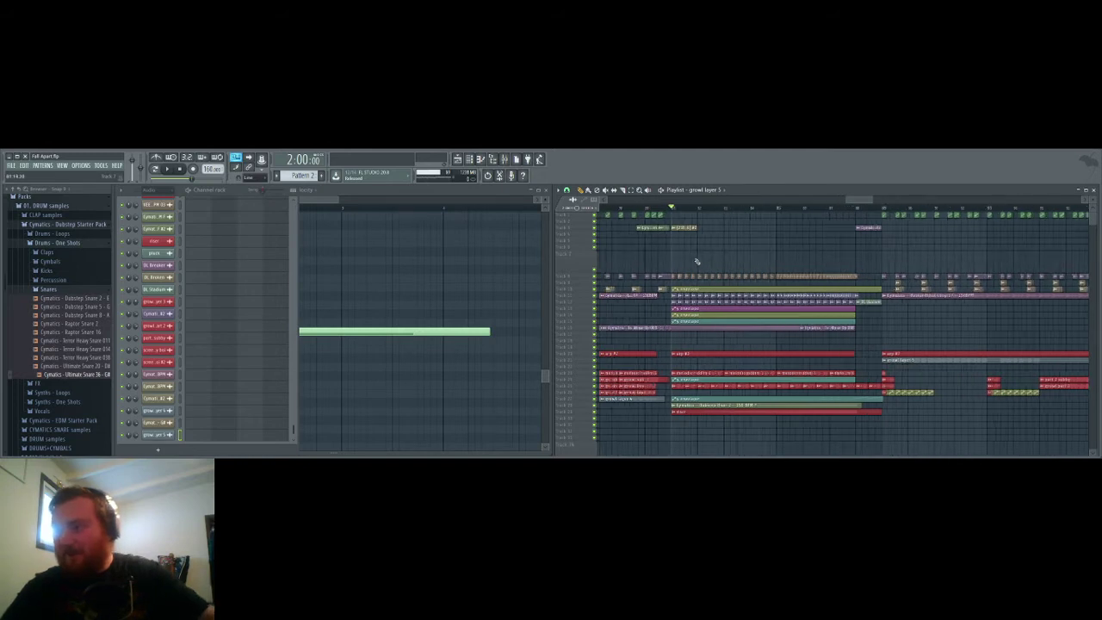
Step: Play the arrangement from the build-up into the drop, stop it and show the Pattern 2 and macro automation tracks
{"action": "scroll", "coordinate": [697, 258], "scroll_direction": "up", "scroll_amount": 3}
{"action": "scroll", "coordinate": [715, 261], "scroll_direction": "down", "scroll_amount": 1}
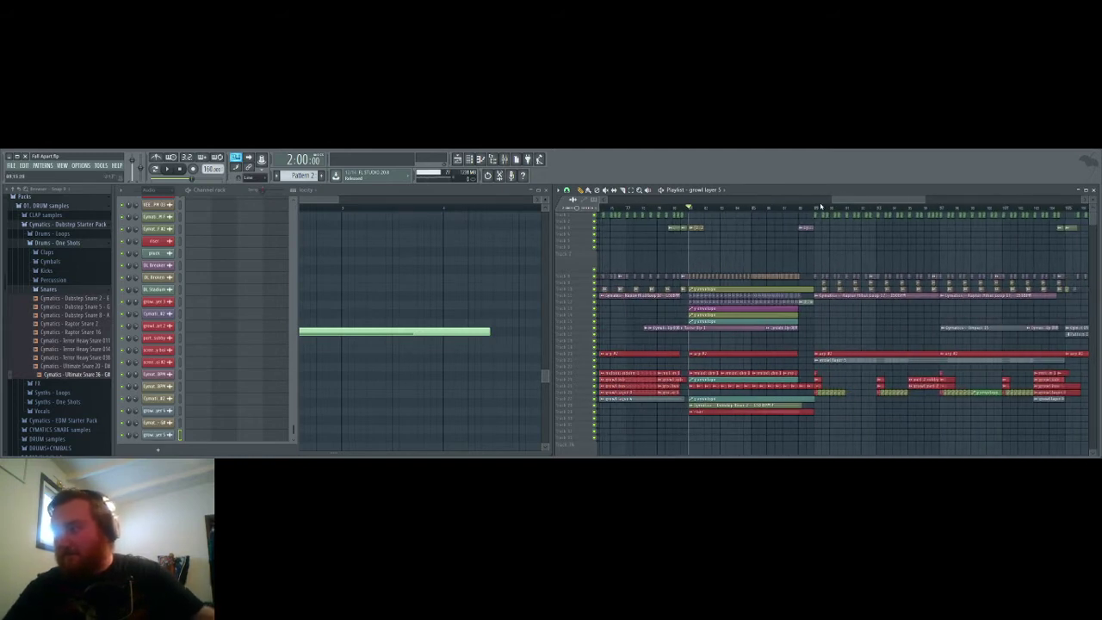
{"action": "mouse_move", "coordinate": [850, 200]}
{"action": "left_mouse_down"}
{"action": "mouse_move", "coordinate": [871, 200]}
{"action": "mouse_move", "coordinate": [857, 200]}
{"action": "left_mouse_up"}
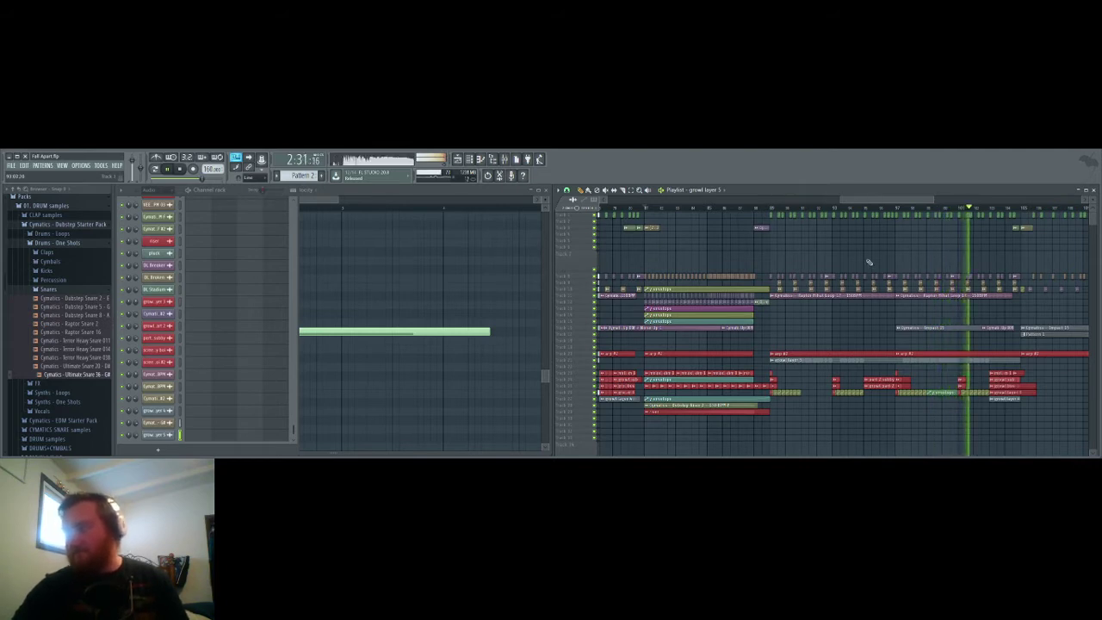
{"action": "scroll", "coordinate": [868, 259], "scroll_direction": "down", "scroll_amount": 4}
{"action": "scroll", "coordinate": [868, 258], "scroll_direction": "up", "scroll_amount": 2}
{"action": "scroll", "coordinate": [868, 256], "scroll_direction": "down", "scroll_amount": 3}
{"action": "key", "text": "space"}
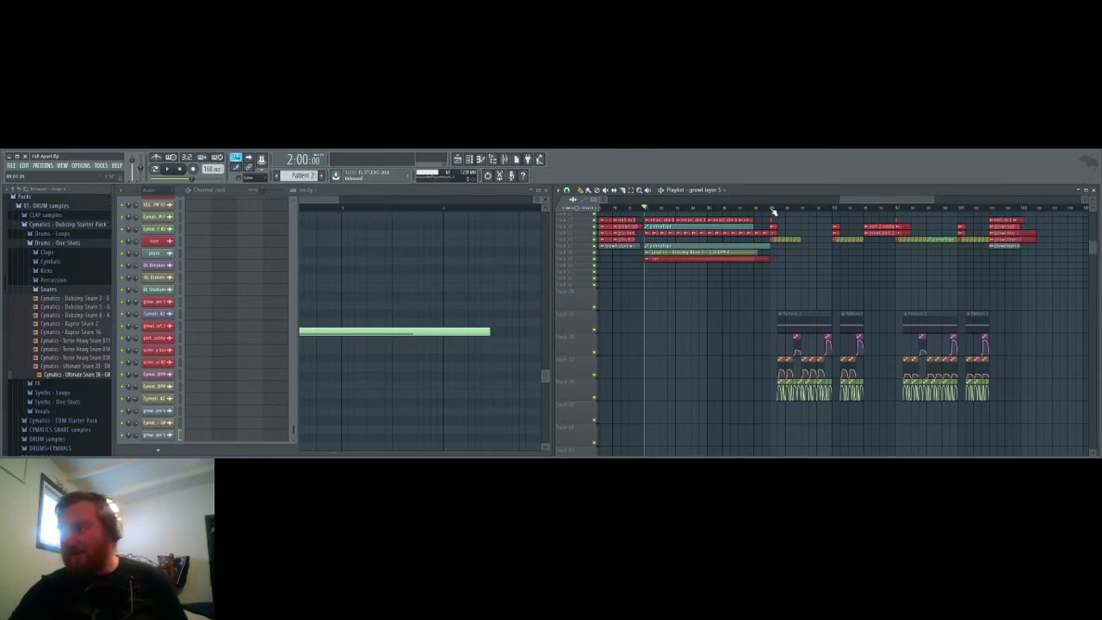
Step: Set the playlist time selection to bars 89 through 105 and clear the clip selection
{"action": "left_click_drag", "start_coordinate": [771, 211], "coordinate": [1021, 217]}
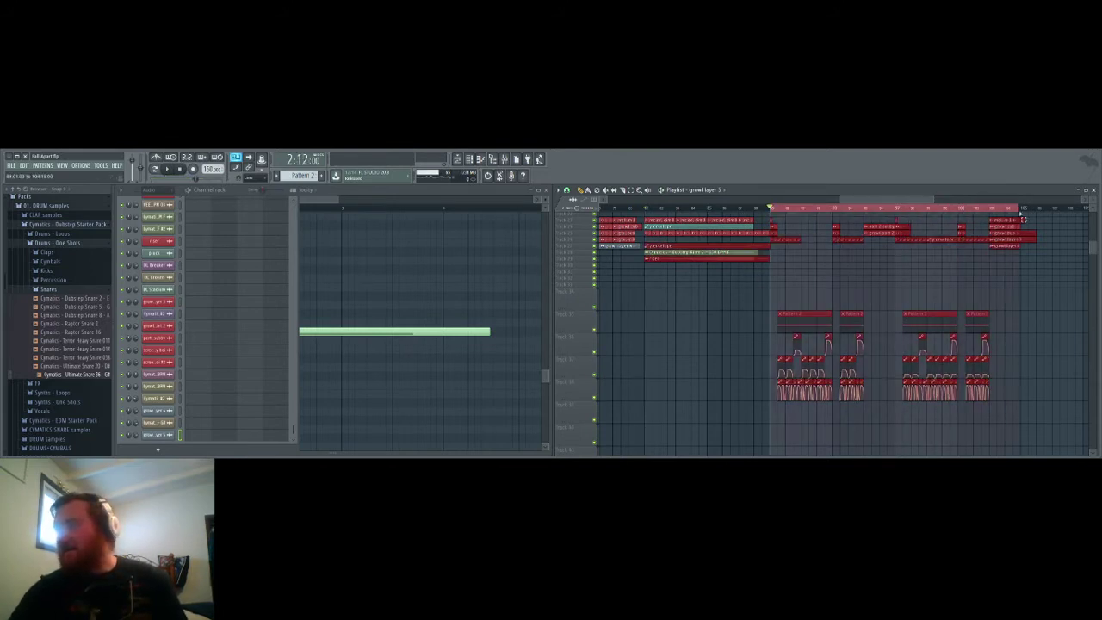
{"action": "left_click", "coordinate": [957, 272]}
{"action": "scroll", "coordinate": [874, 376], "scroll_direction": "up", "scroll_amount": 3}
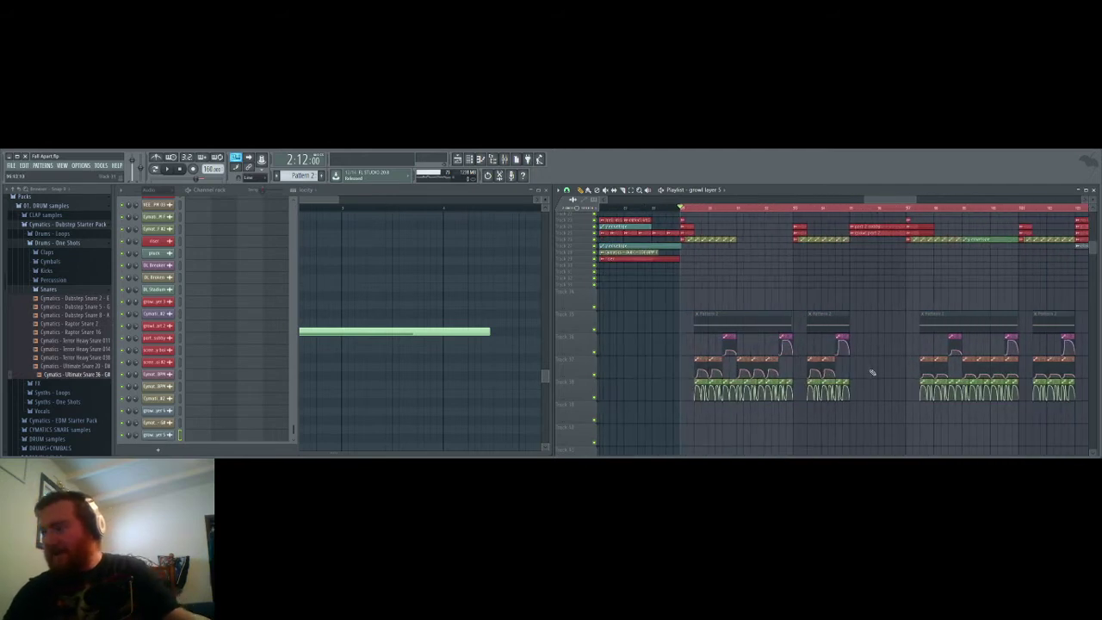
Step: On Track 37, replace the bar 93 phrase's Macro 2 clips with the three from bar 101 and remove all but the first at bar 97
{"action": "left_click", "coordinate": [808, 355]}
{"action": "left_click", "coordinate": [808, 357]}
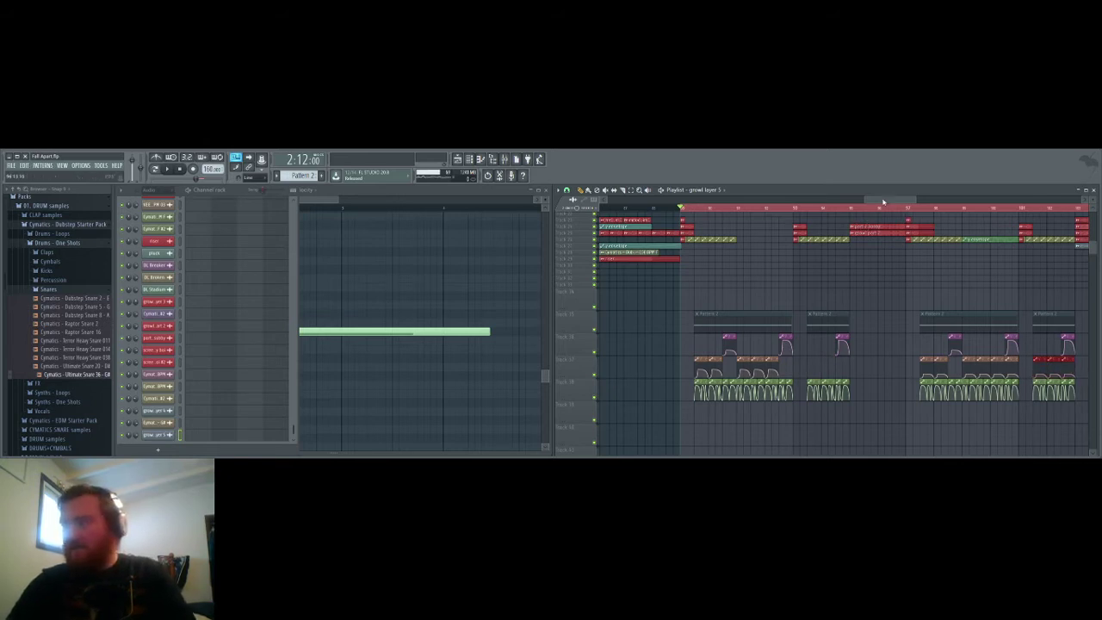
{"action": "scroll", "coordinate": [826, 231], "scroll_direction": "right", "scroll_amount": 8}
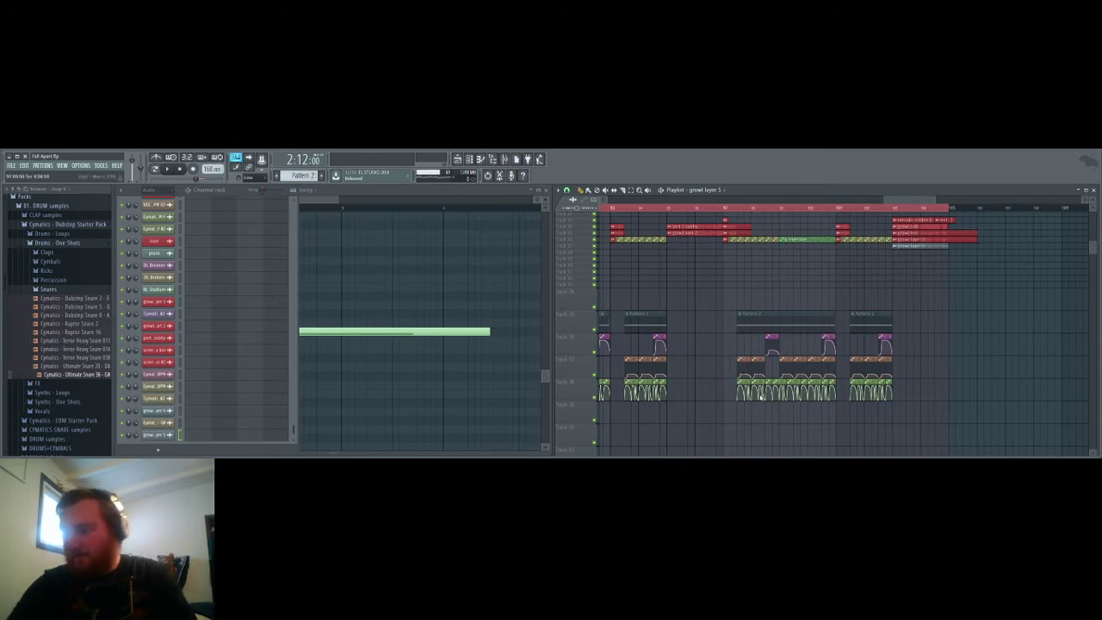
{"action": "left_click", "coordinate": [774, 370]}
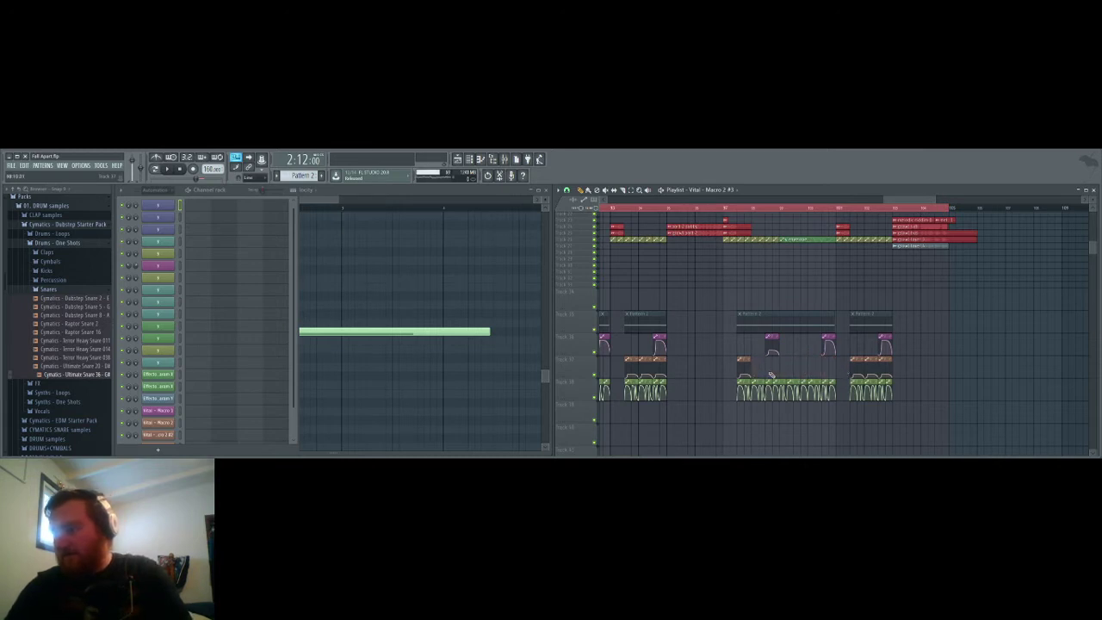
{"action": "scroll", "coordinate": [797, 362], "scroll_direction": "up", "scroll_amount": 5}
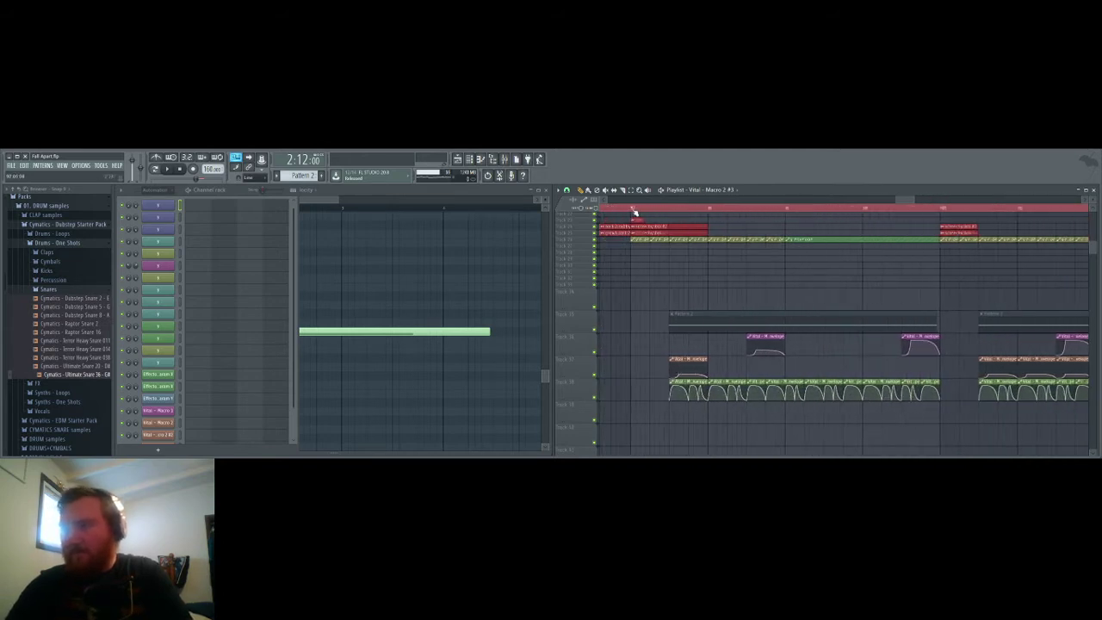
Step: Play from bar 97 and isolate the Pattern 2 bass and its macro automation on Tracks 35 to 38
{"action": "key", "text": "space"}
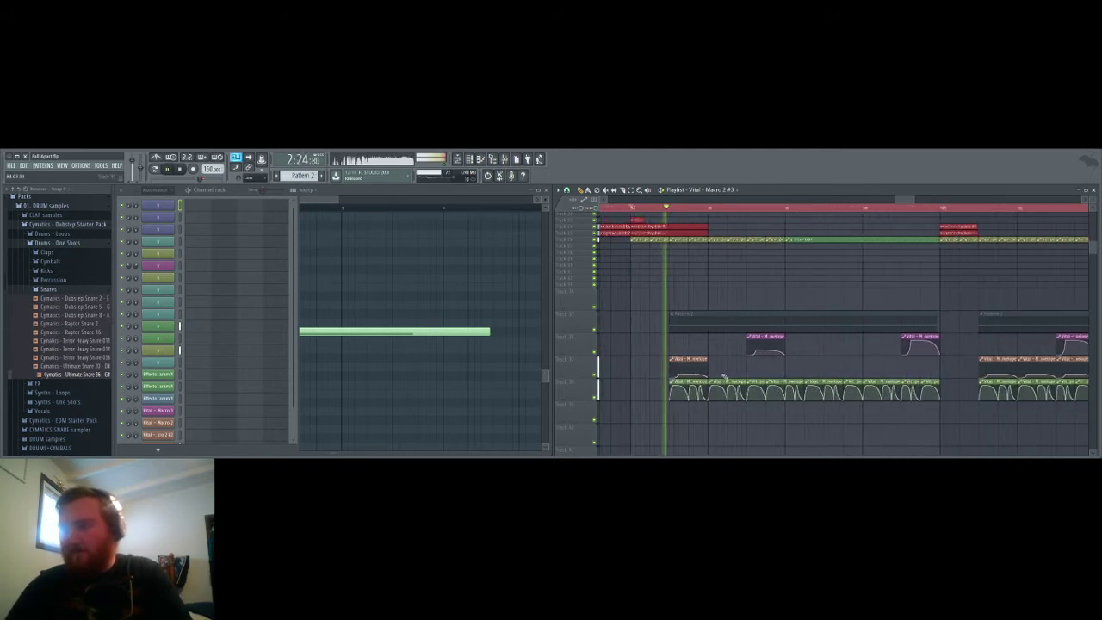
{"action": "left_click", "coordinate": [595, 332], "text": "ctrl"}
{"action": "left_click", "coordinate": [595, 376]}
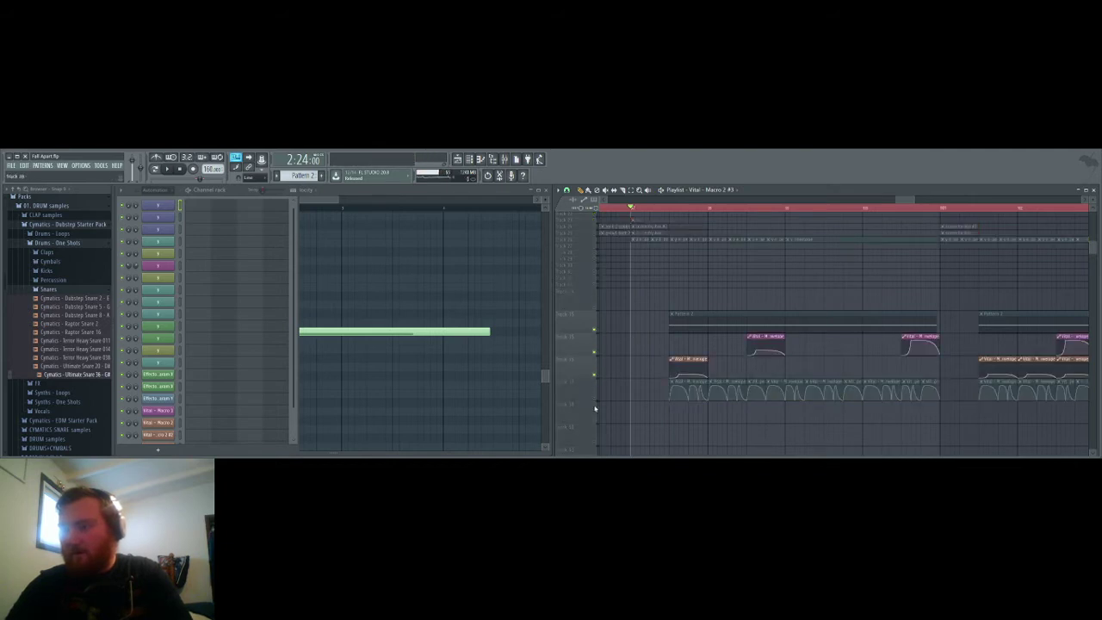
{"action": "left_click", "coordinate": [594, 398]}
Step: Unmute the bar 97 Pattern 2 clip, raise the first Macro 2 envelope's peak on Track 37 and audition the phrase
{"action": "key", "text": "space"}
{"action": "key", "text": "space"}
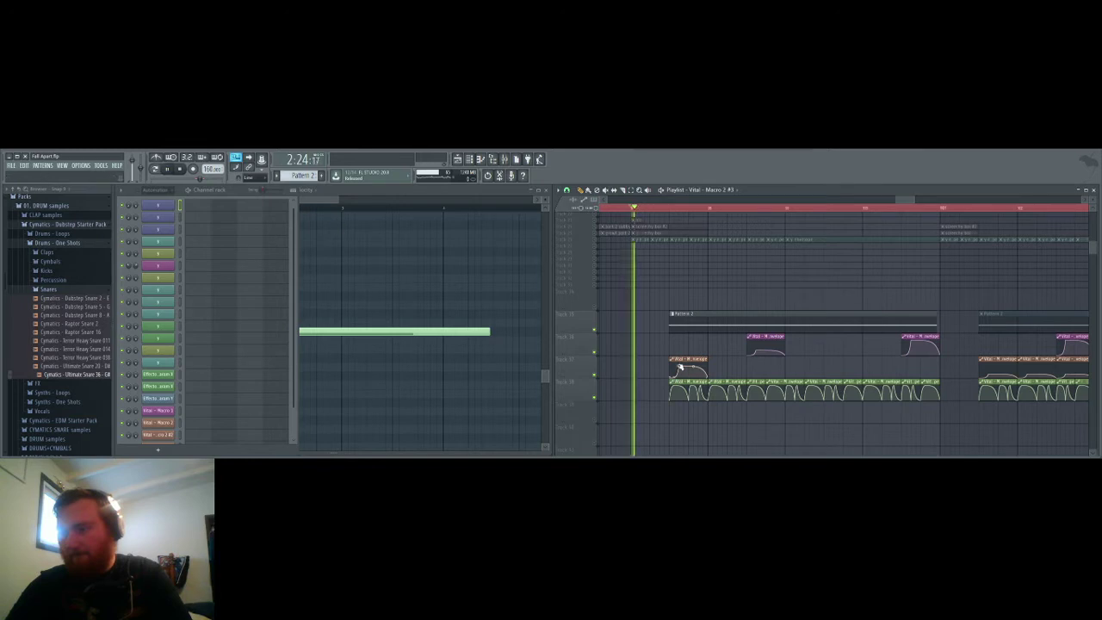
{"action": "key", "text": "space"}
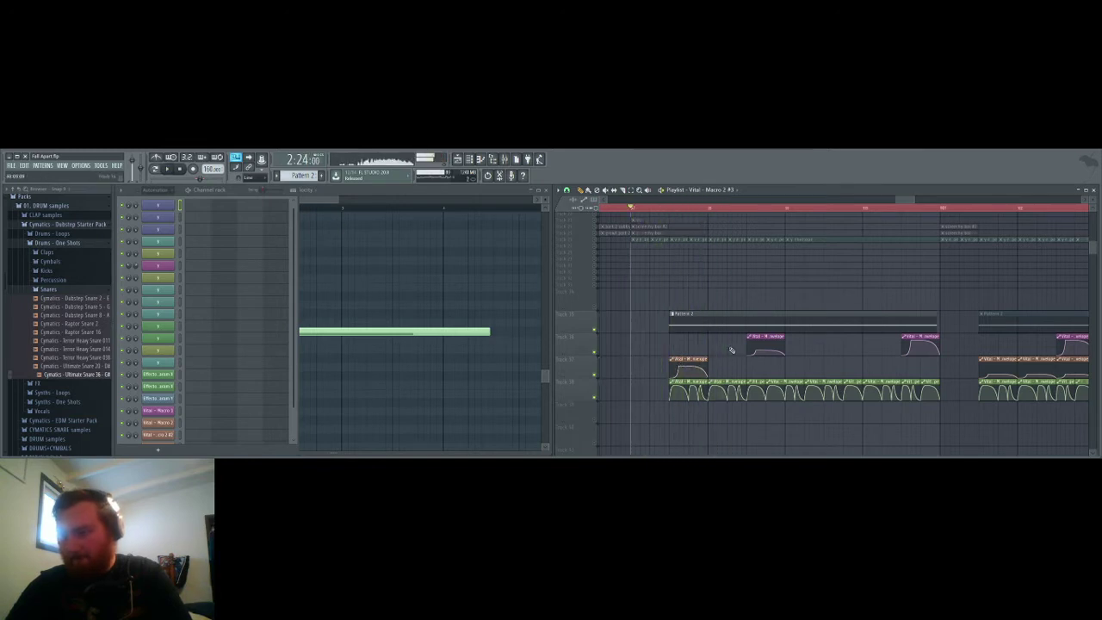
{"action": "key", "text": "space"}
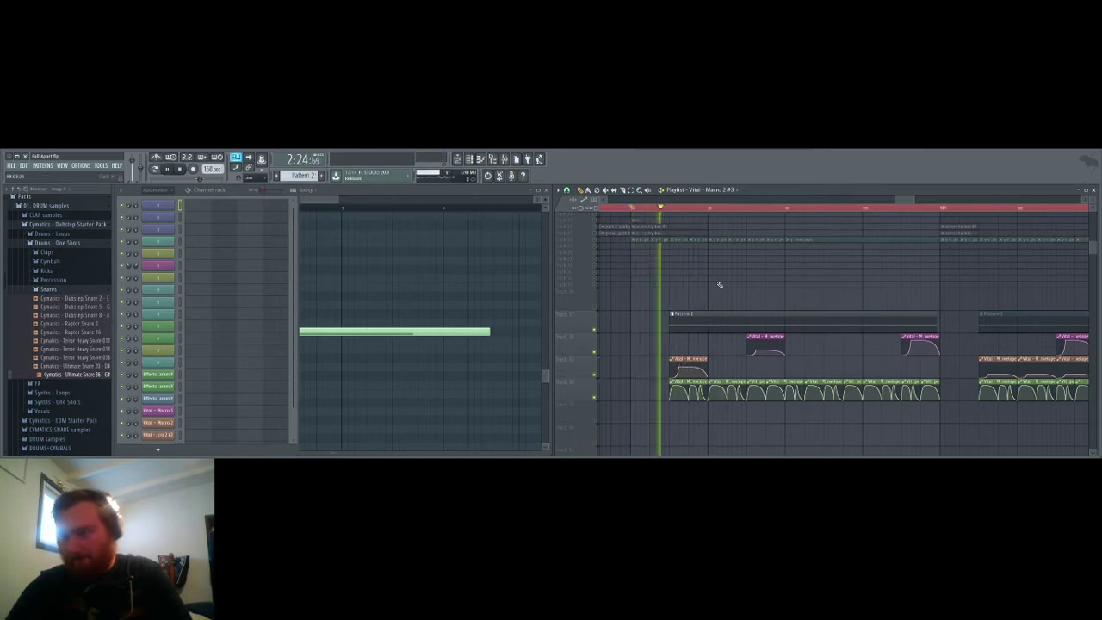
Step: Place four more copies of the raised Macro 2 envelope along Track 37 through the bar 97 phrase while auditioning it
{"action": "left_click", "coordinate": [713, 366]}
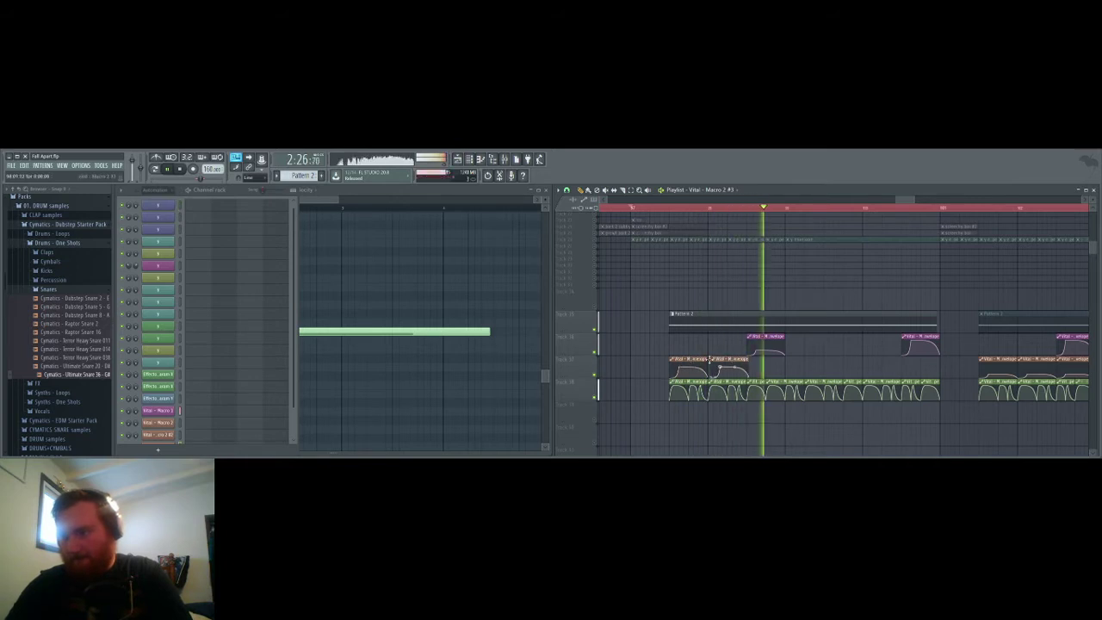
{"action": "key", "text": "space"}
{"action": "key", "text": "space"}
{"action": "left_click", "coordinate": [805, 364]}
{"action": "left_click", "coordinate": [847, 364]}
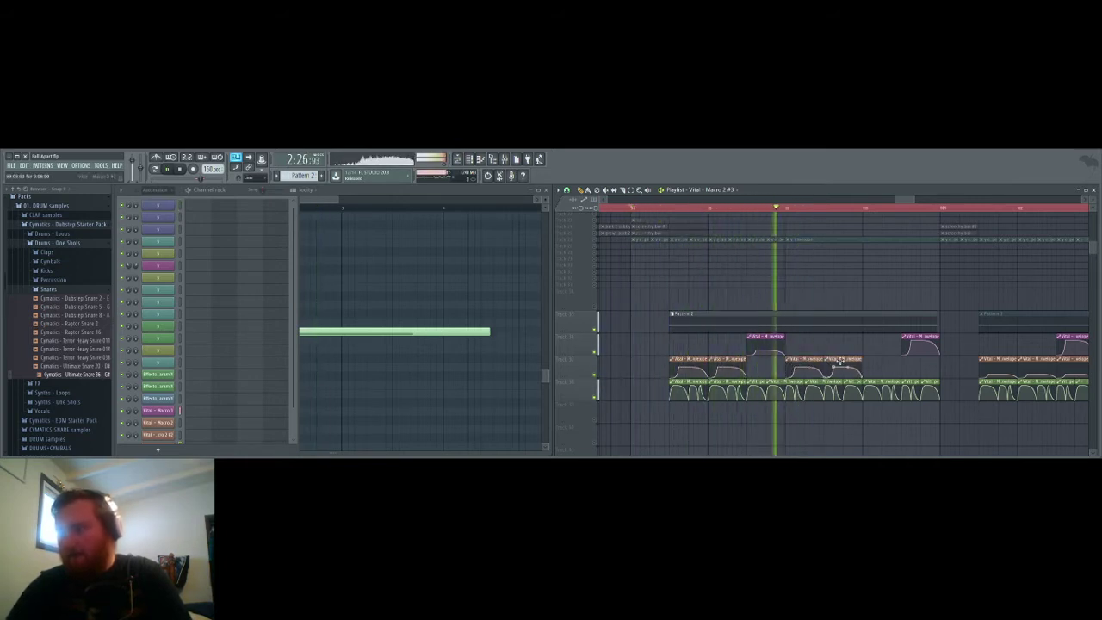
{"action": "left_click", "coordinate": [879, 365]}
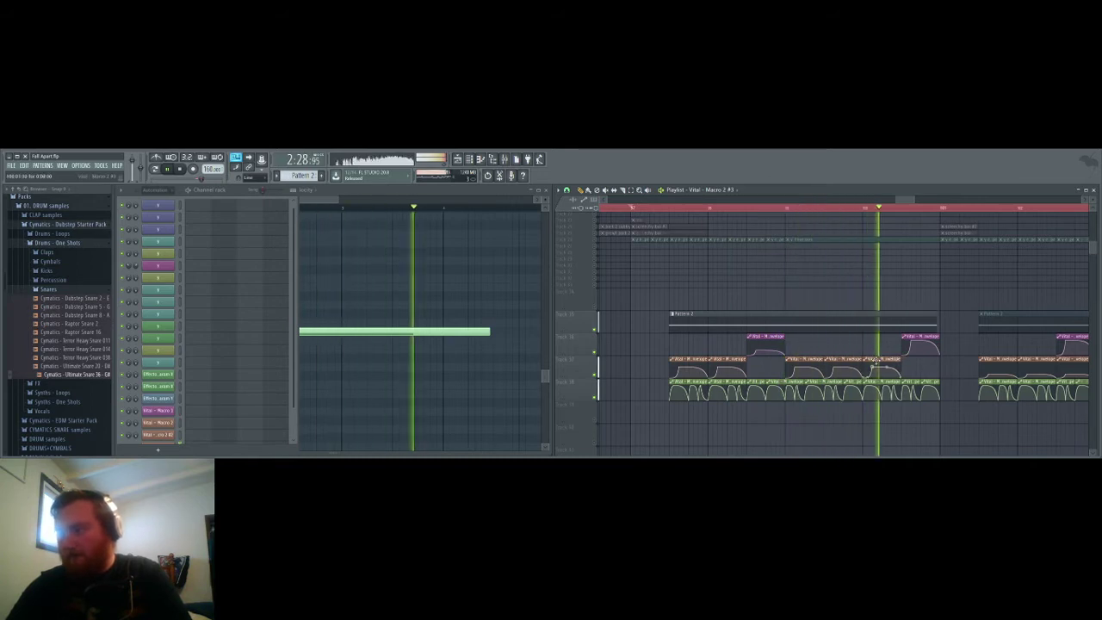
Step: Unmute the growl tracks above the Pattern 2 bass and audition the drop from bar 89
{"action": "scroll", "coordinate": [897, 282], "scroll_direction": "down", "scroll_amount": 4}
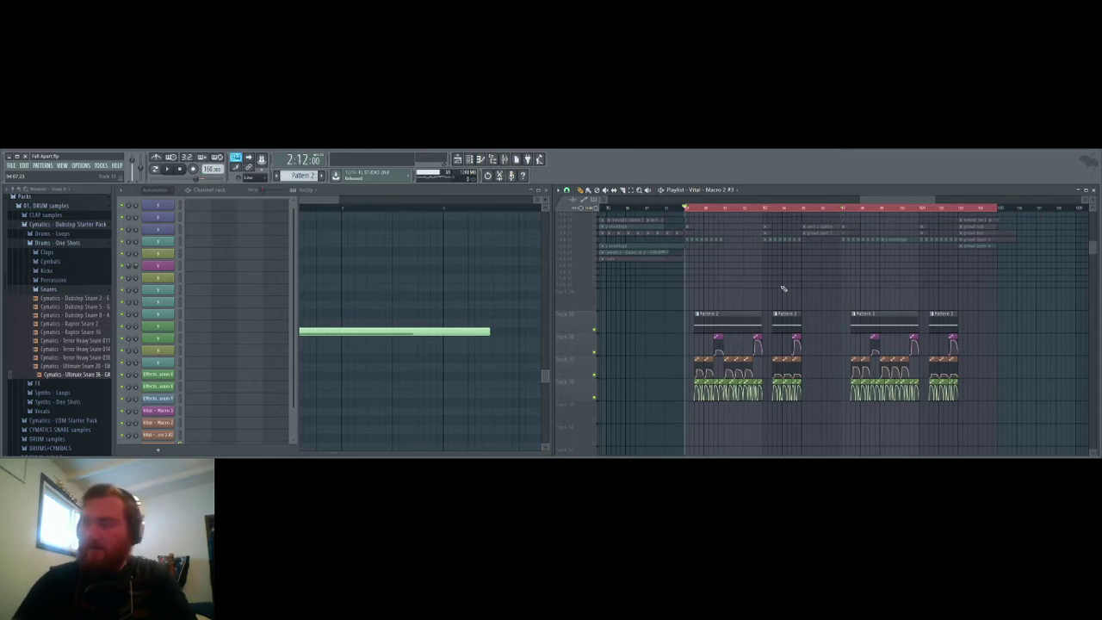
{"action": "key", "text": "space"}
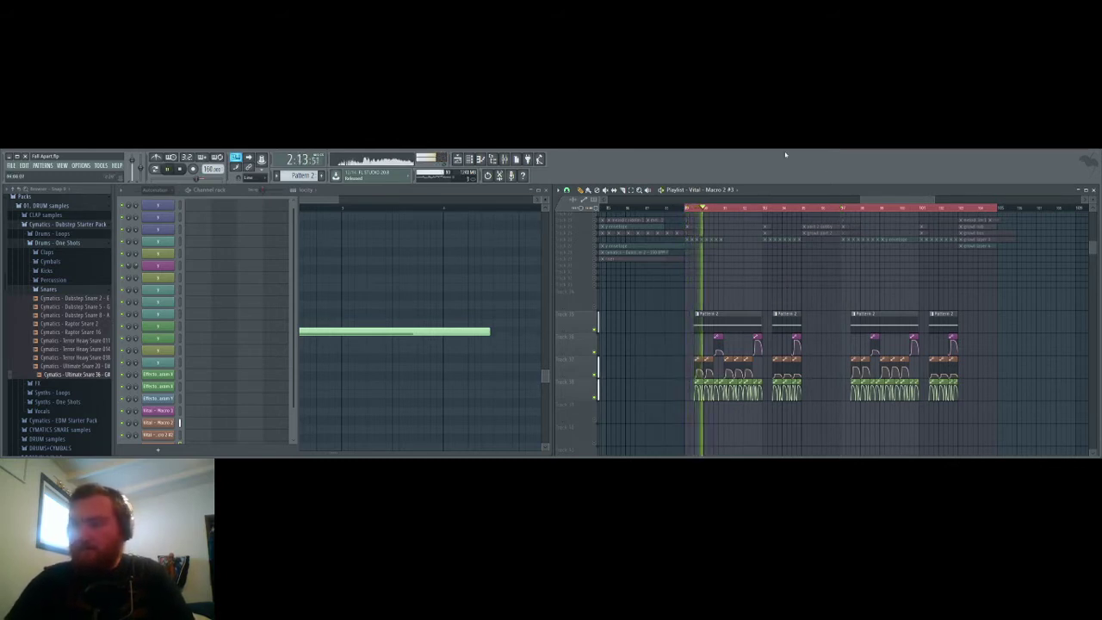
{"action": "key", "text": "space"}
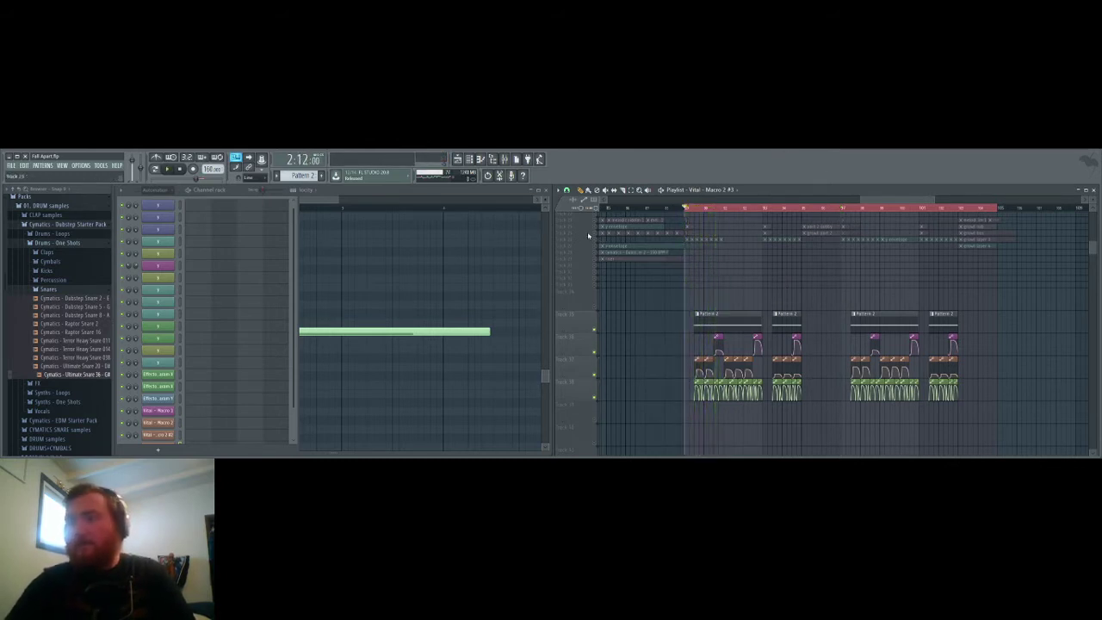
{"action": "key", "text": "space"}
{"action": "key", "text": "space"}
{"action": "key", "text": "space"}
{"action": "key", "text": "space"}
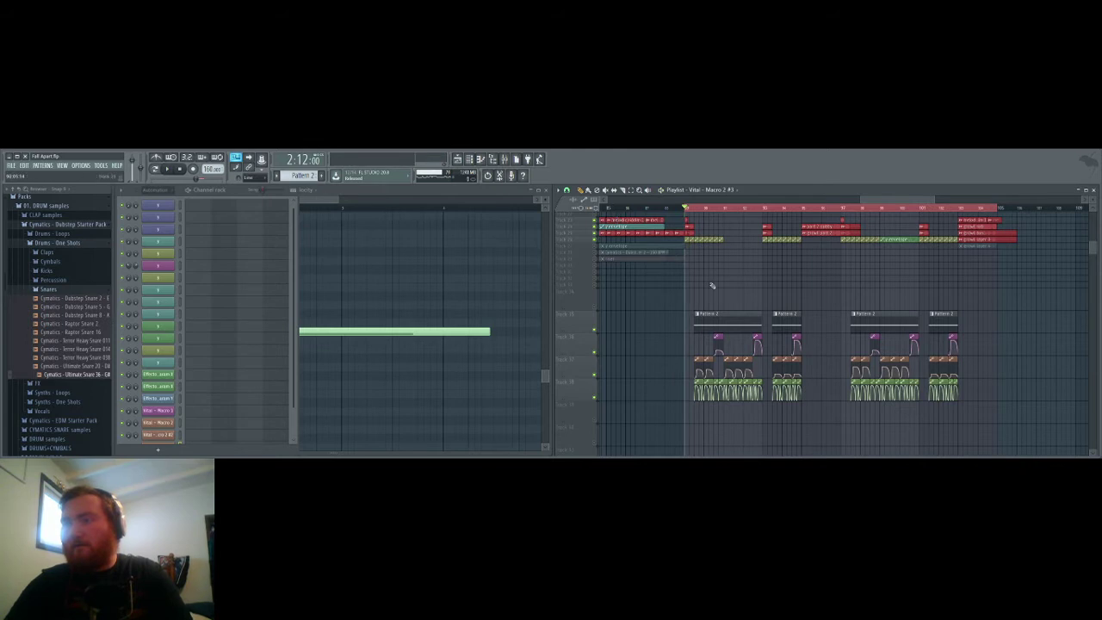
{"action": "key", "text": "space"}
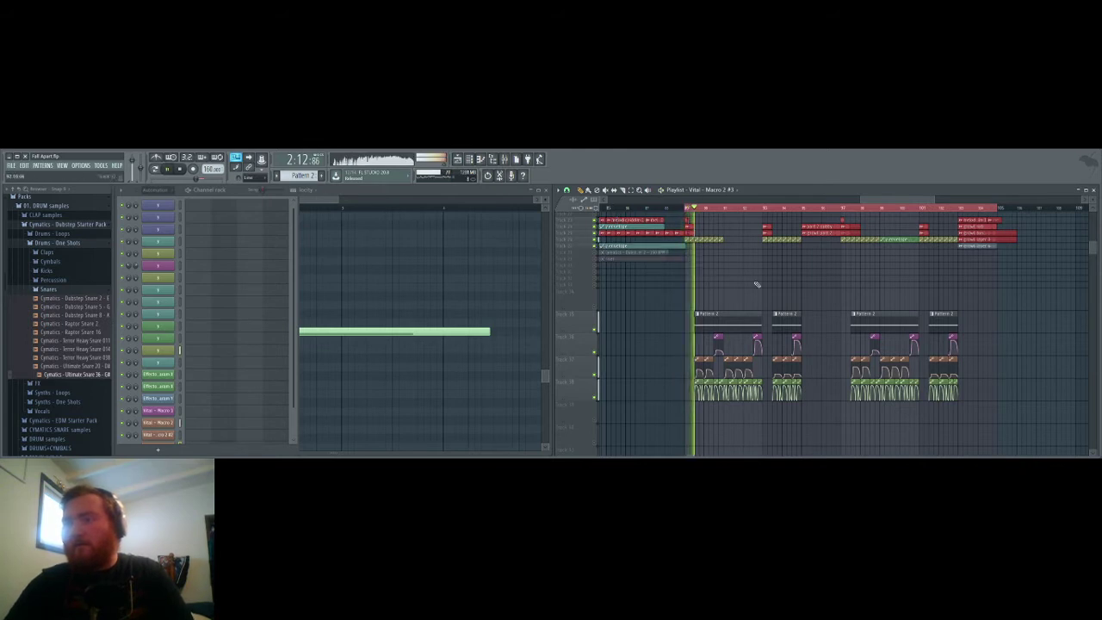
{"action": "scroll", "coordinate": [757, 284], "scroll_direction": "up", "scroll_amount": 1}
{"action": "scroll", "coordinate": [757, 284], "scroll_direction": "down", "scroll_amount": 1}
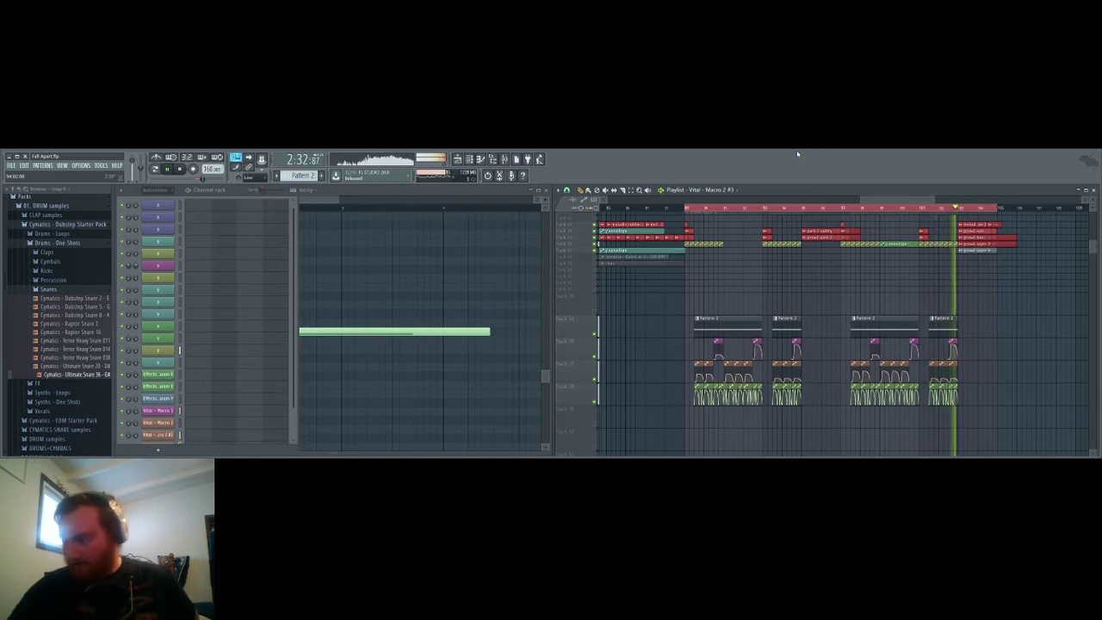
{"action": "key", "text": "space"}
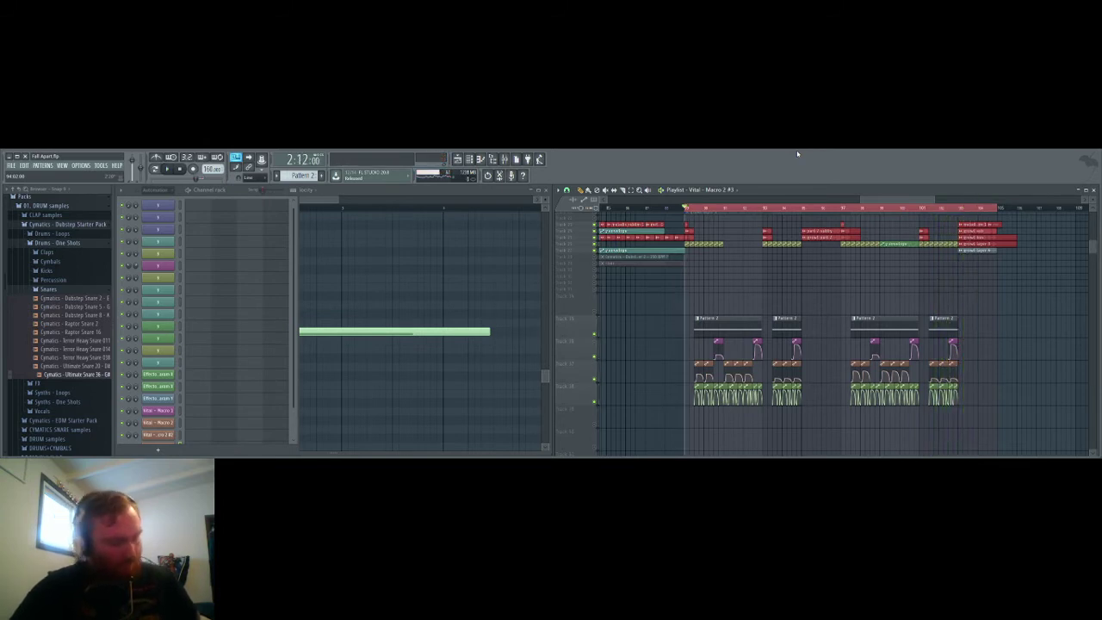
Step: On Track 37, swap the bar 101 phrase's first two Macro 2 clips for the raised envelope and audition the drop
{"action": "scroll", "coordinate": [983, 380], "scroll_direction": "up", "scroll_amount": 2}
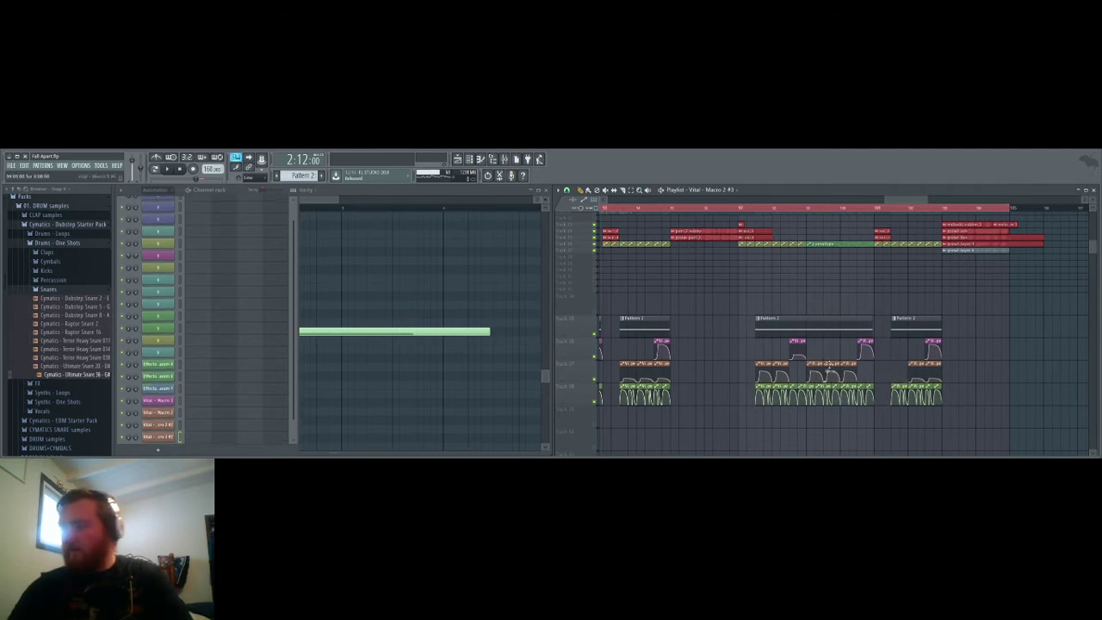
{"action": "scroll", "coordinate": [883, 375], "scroll_direction": "up", "scroll_amount": 2}
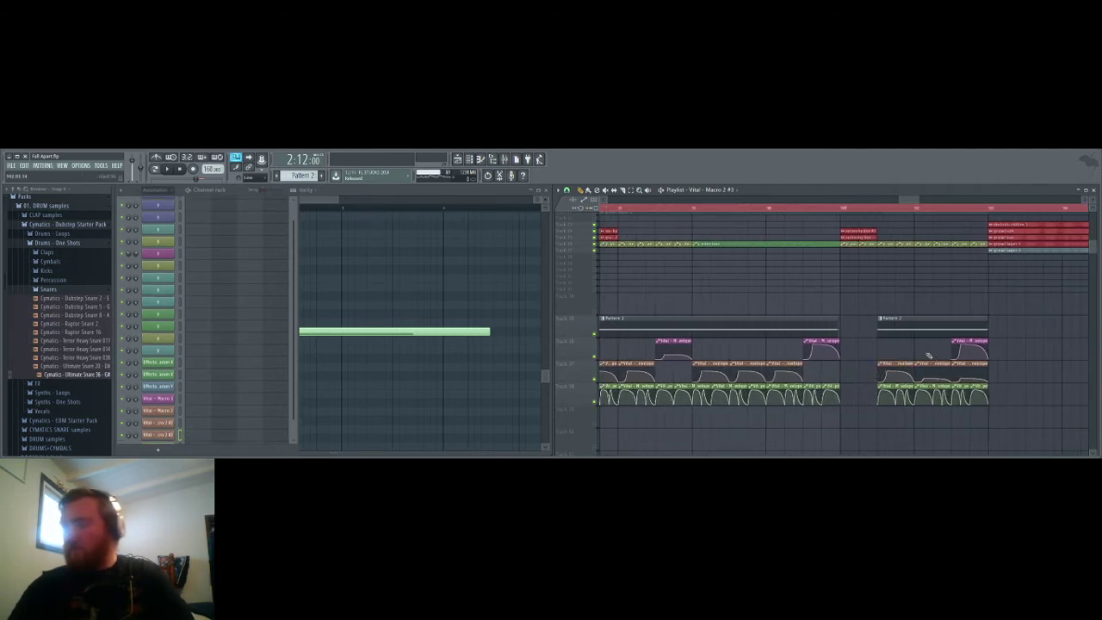
{"action": "scroll", "coordinate": [930, 368], "scroll_direction": "down", "scroll_amount": 3}
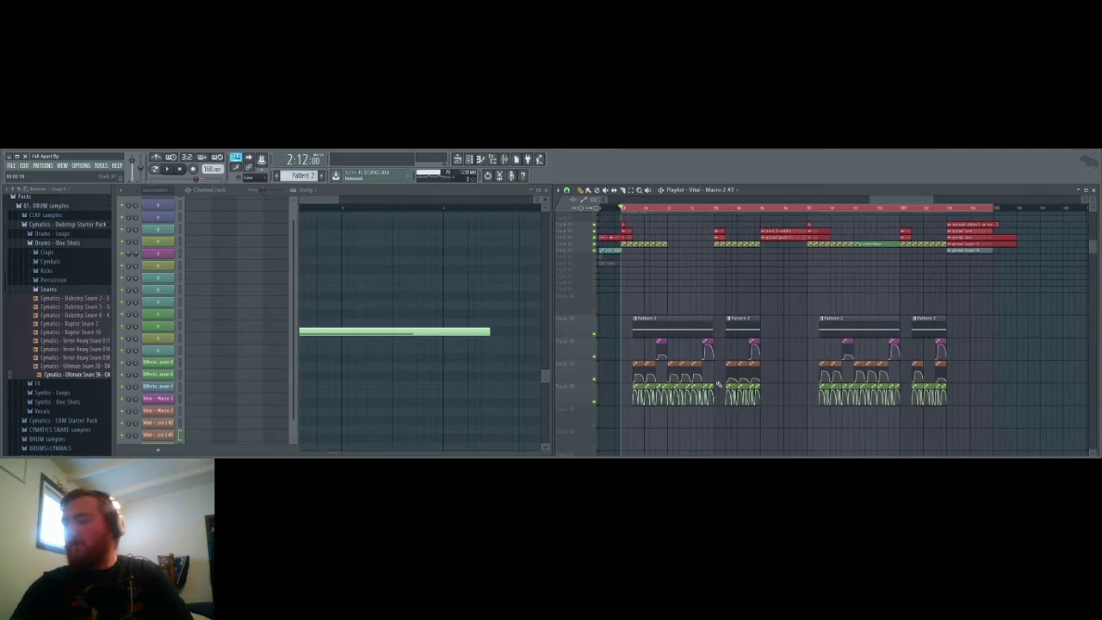
{"action": "scroll", "coordinate": [956, 401], "scroll_direction": "up", "scroll_amount": 3}
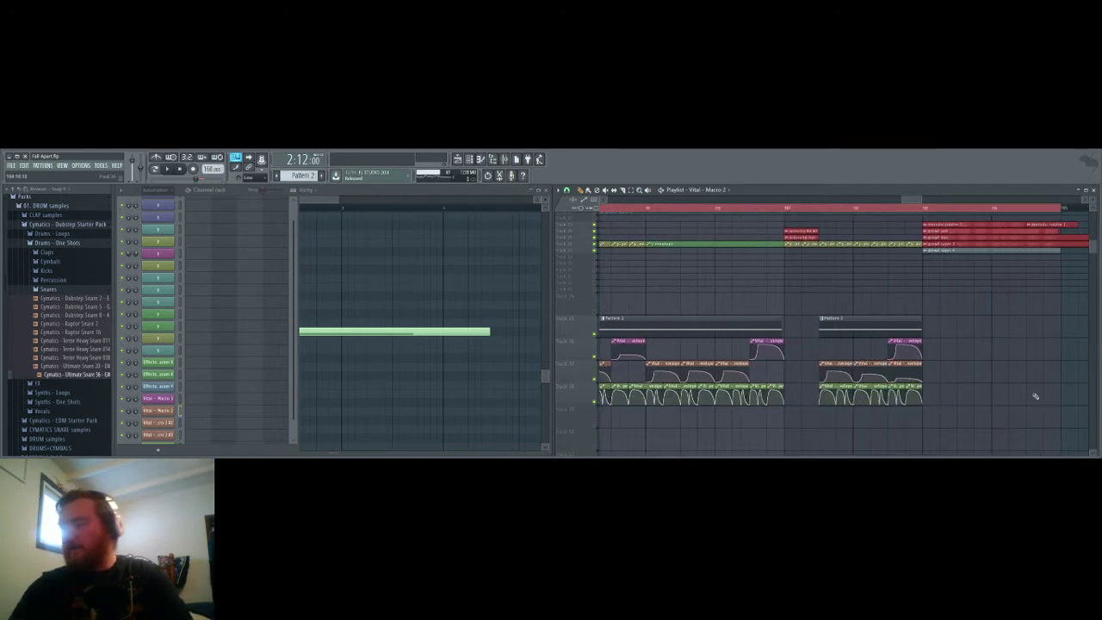
{"action": "scroll", "coordinate": [1030, 404], "scroll_direction": "down", "scroll_amount": 3}
{"action": "key", "text": "space"}
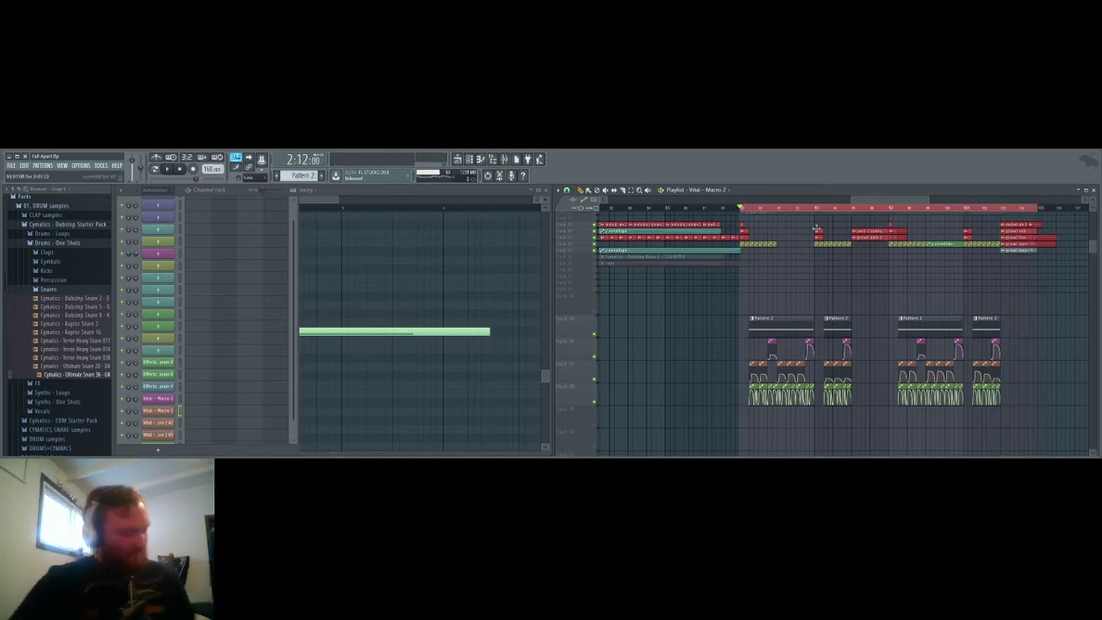
Step: Solo the growl layer 5 track and play it from bar 89
{"action": "scroll", "coordinate": [836, 282], "scroll_direction": "up", "scroll_amount": 2}
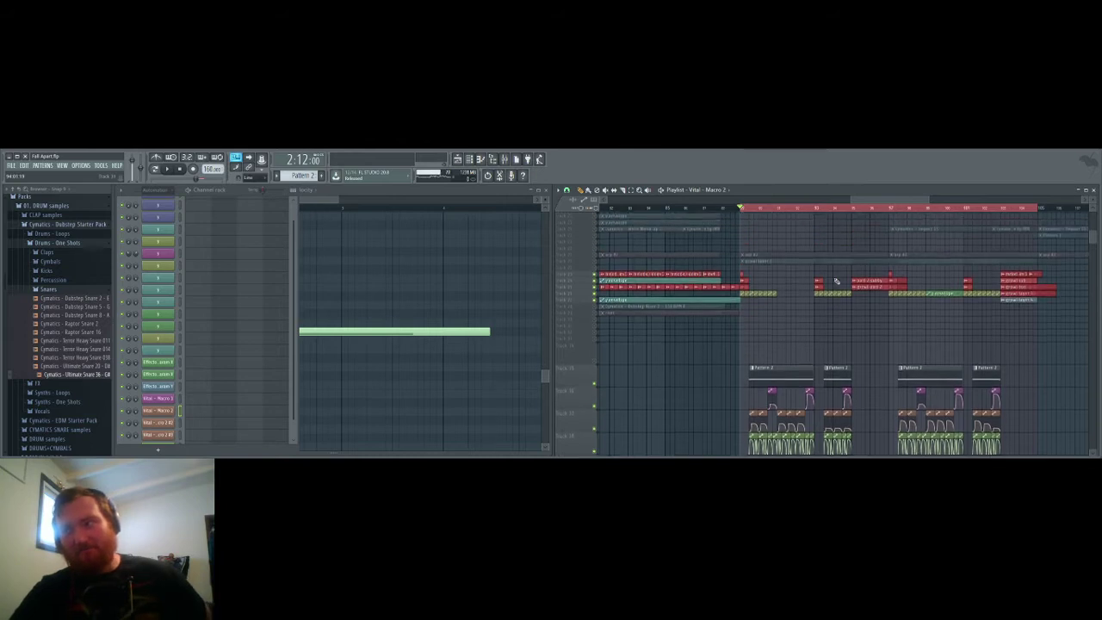
{"action": "left_click", "coordinate": [596, 261], "text": "ctrl"}
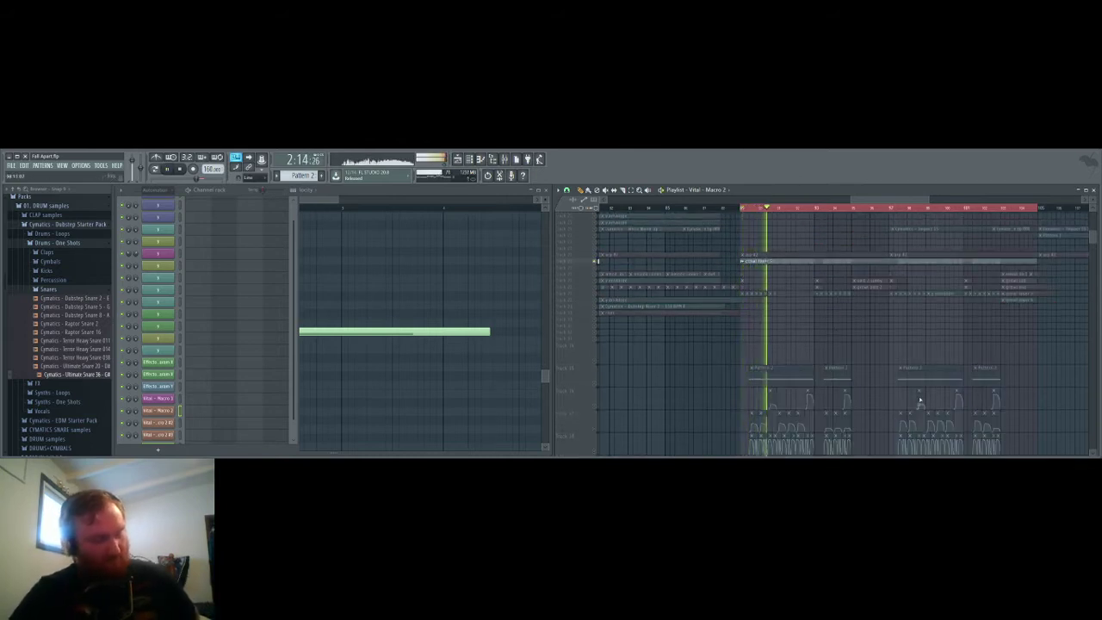
{"action": "key", "text": "space"}
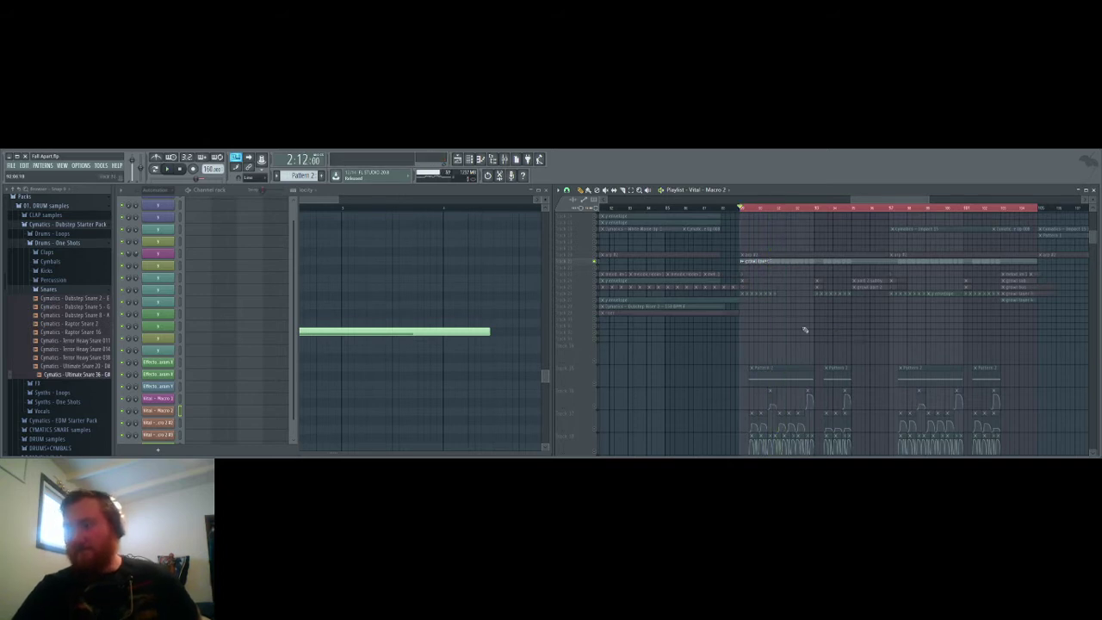
Step: Isolate Tracks 35 to 38 so that only the Pattern 2 bass and its macro automation are enabled
{"action": "scroll", "coordinate": [805, 330], "scroll_direction": "down", "scroll_amount": 4}
{"action": "scroll", "coordinate": [803, 323], "scroll_direction": "up", "scroll_amount": 4}
{"action": "scroll", "coordinate": [802, 320], "scroll_direction": "down", "scroll_amount": 2}
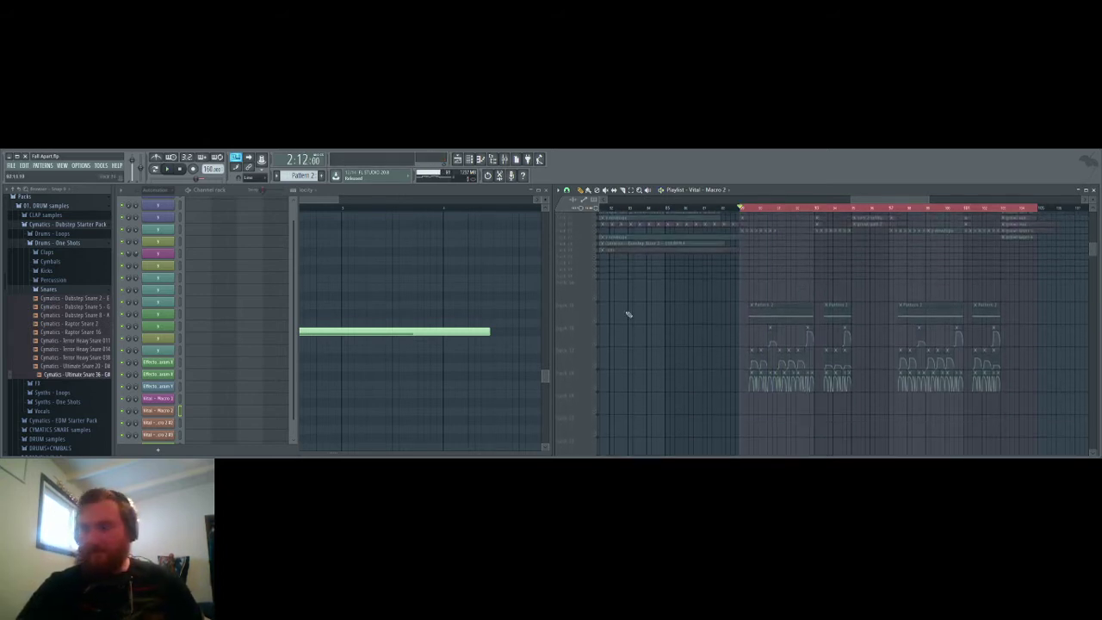
{"action": "left_click", "coordinate": [595, 324]}
{"action": "left_click", "coordinate": [595, 368]}
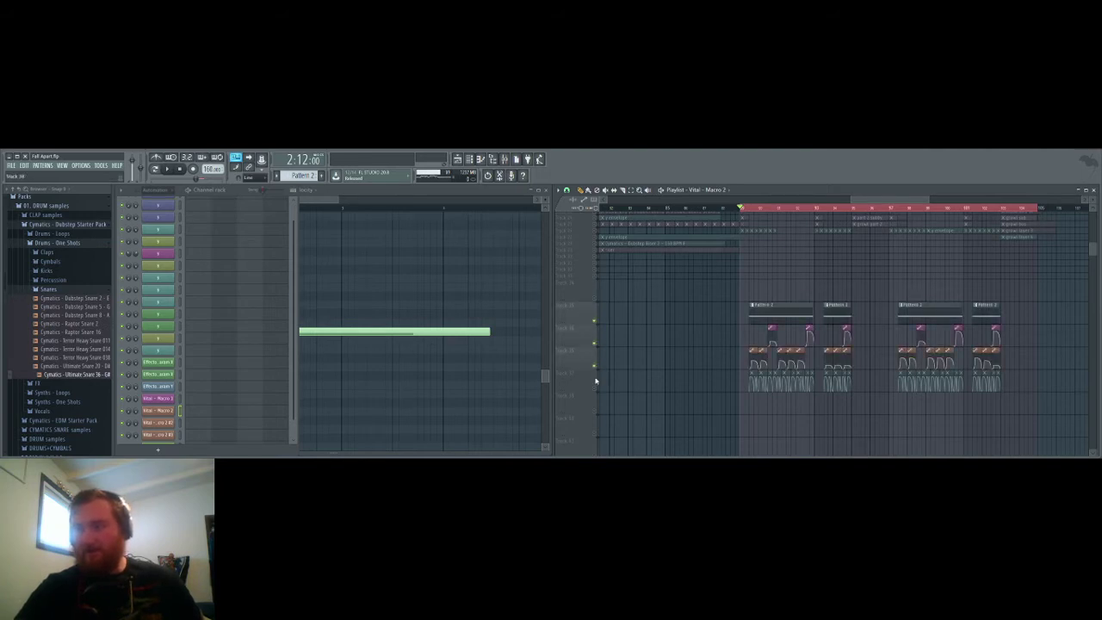
{"action": "left_click", "coordinate": [595, 390]}
{"action": "scroll", "coordinate": [892, 279], "scroll_direction": "down", "scroll_amount": 2}
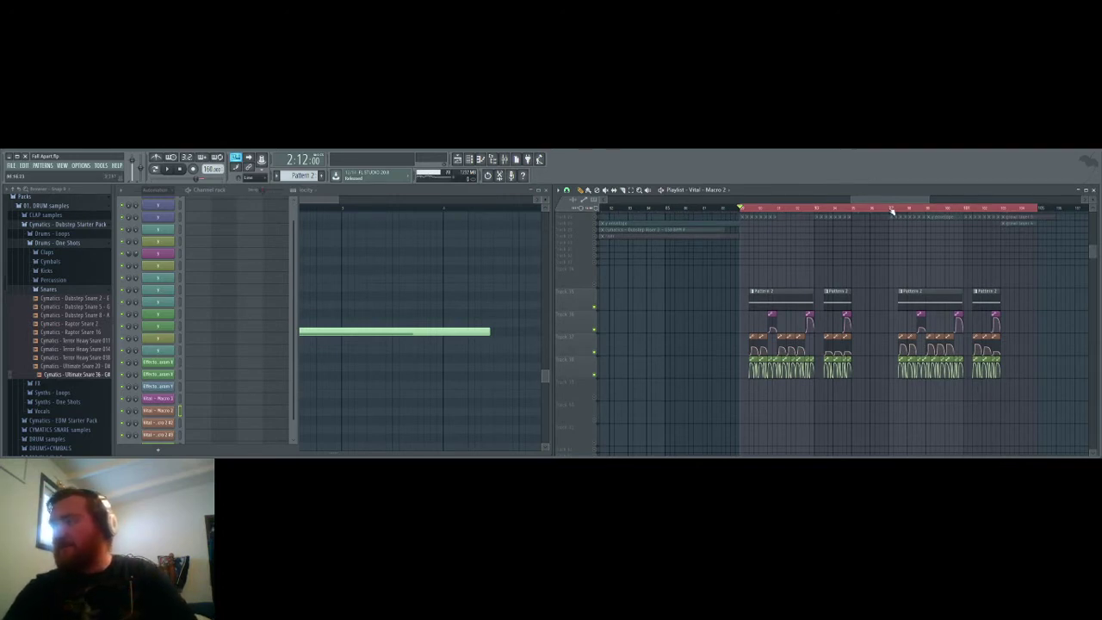
Step: Audition the isolated Pattern 2 bass from bar 97 with its Macro 2 automation
{"action": "scroll", "coordinate": [908, 339], "scroll_direction": "up", "scroll_amount": 3, "text": "ctrl"}
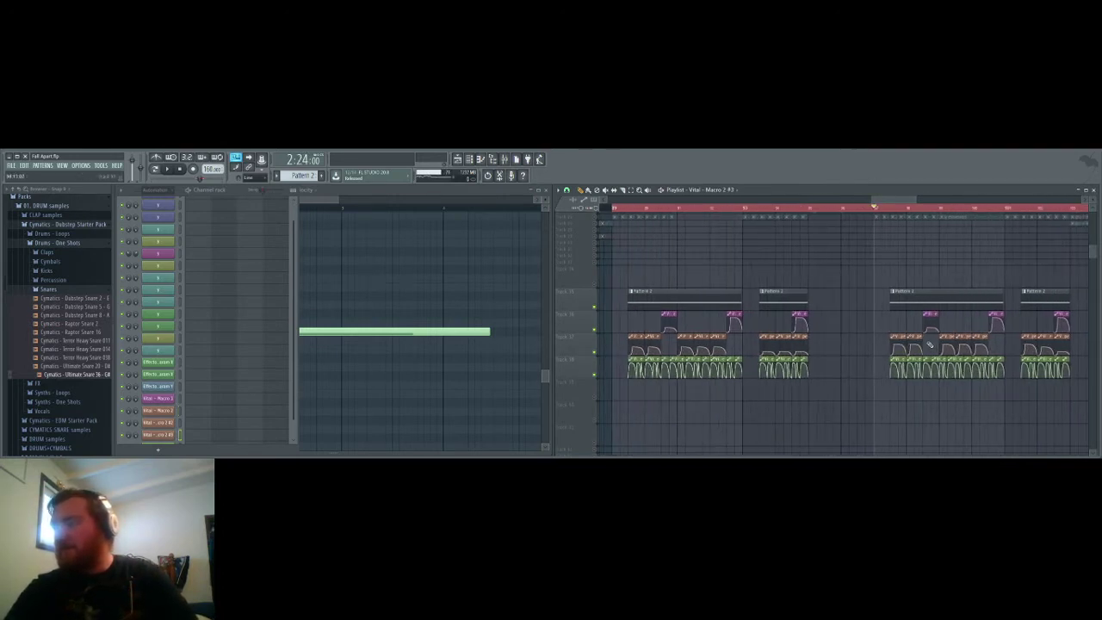
{"action": "scroll", "coordinate": [980, 448], "scroll_direction": "up", "scroll_amount": 3, "text": "ctrl"}
{"action": "scroll", "coordinate": [982, 448], "scroll_direction": "down", "scroll_amount": 3, "text": "ctrl"}
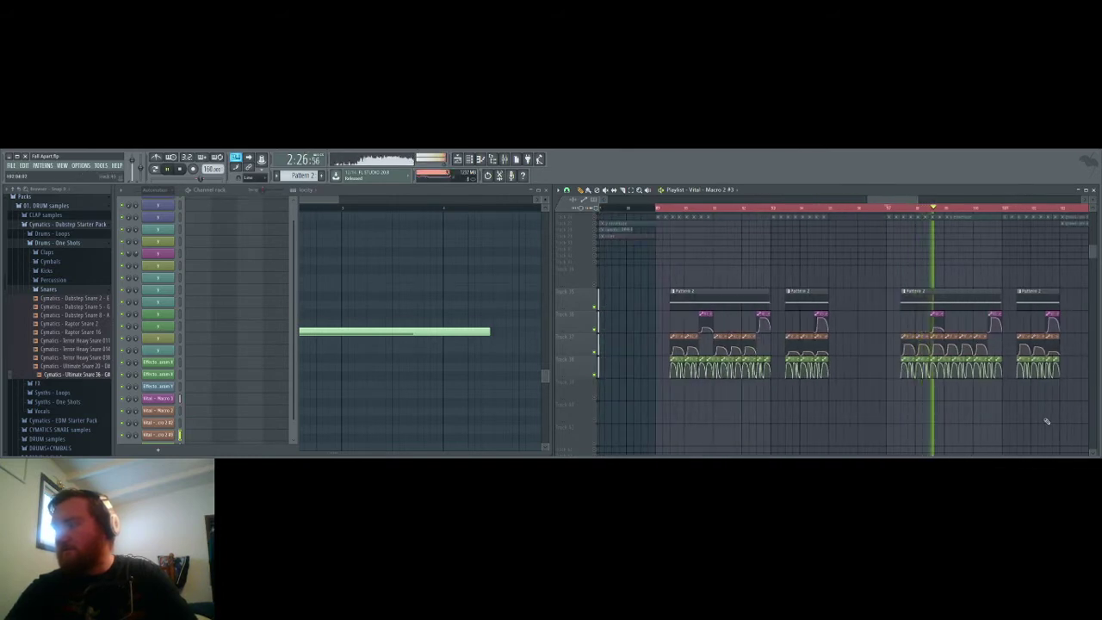
{"action": "key", "text": "space"}
{"action": "key", "text": "space"}
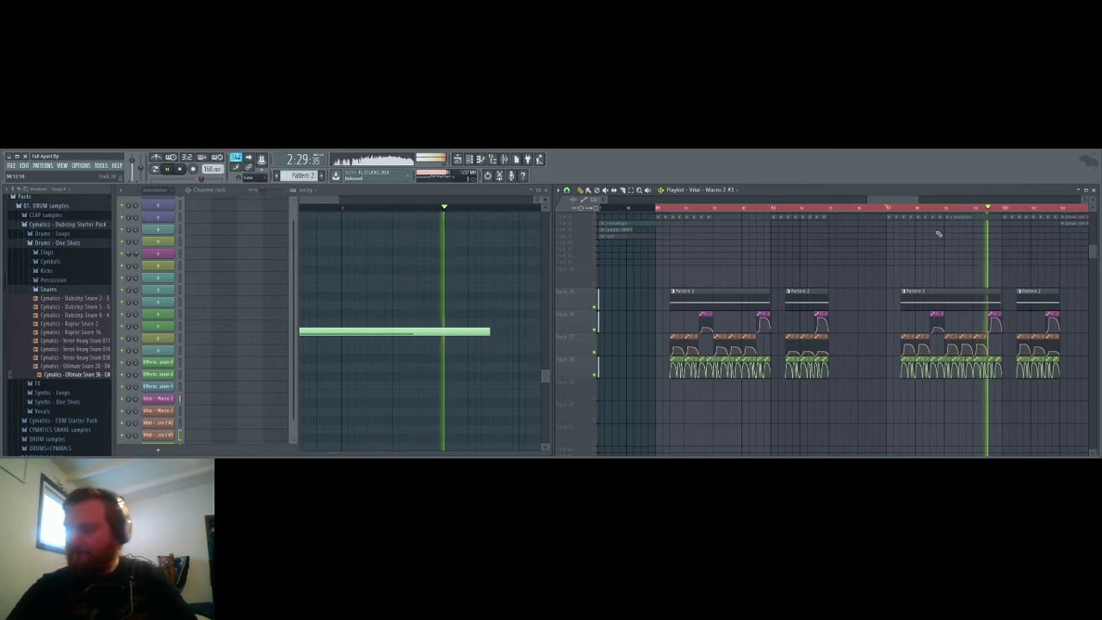
{"action": "key", "text": "space"}
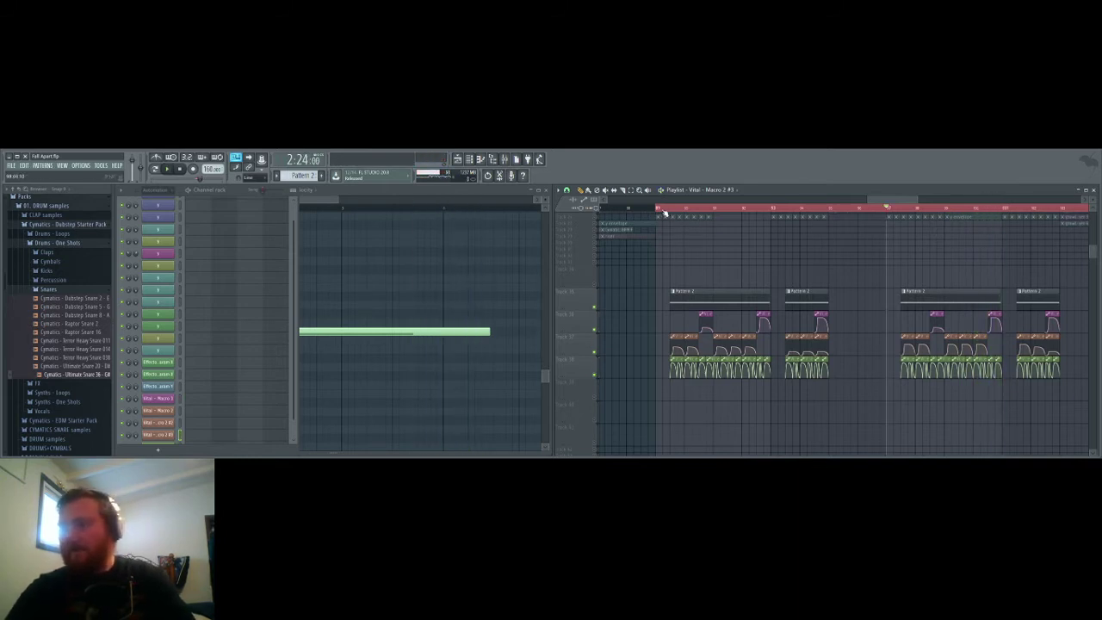
Step: Render the isolated bass for bars 89 to 105 as growl layer 5-1 and place the audio on Track 34 at bar 89
{"action": "key", "text": "Home"}
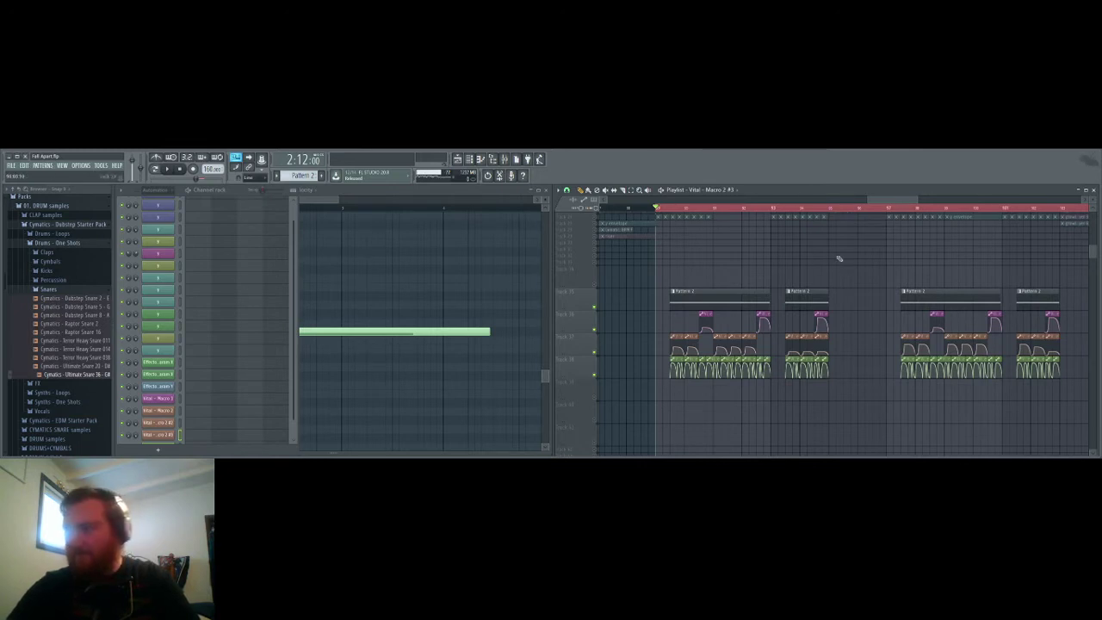
{"action": "scroll", "coordinate": [839, 256], "scroll_direction": "up", "scroll_amount": 2}
{"action": "scroll", "coordinate": [840, 256], "scroll_direction": "up", "scroll_amount": 3}
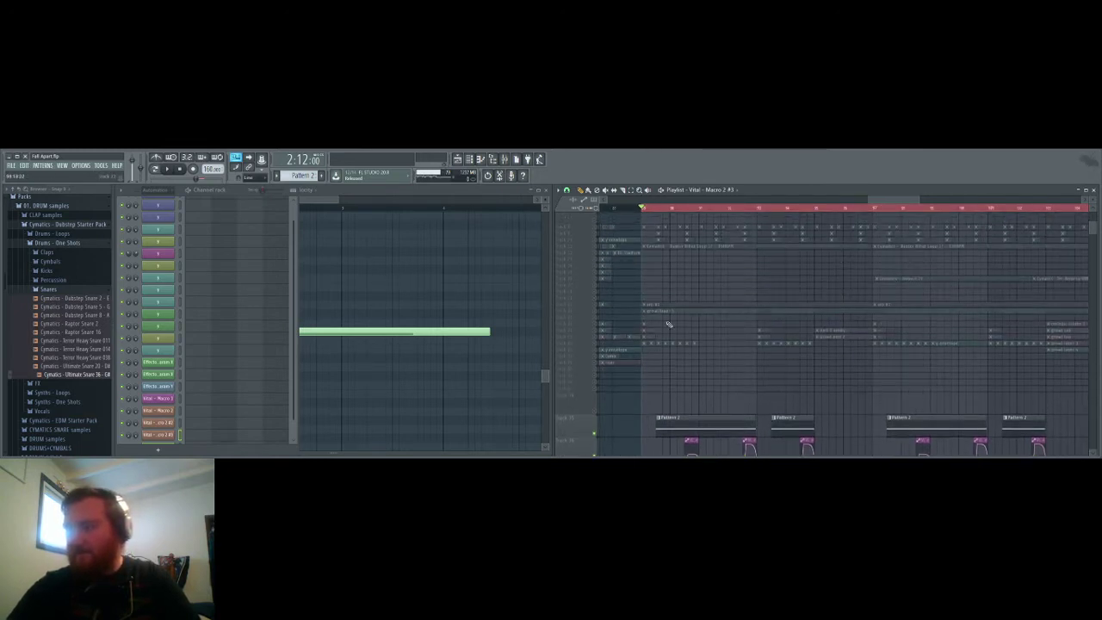
{"action": "scroll", "coordinate": [756, 396], "scroll_direction": "down", "scroll_amount": 3}
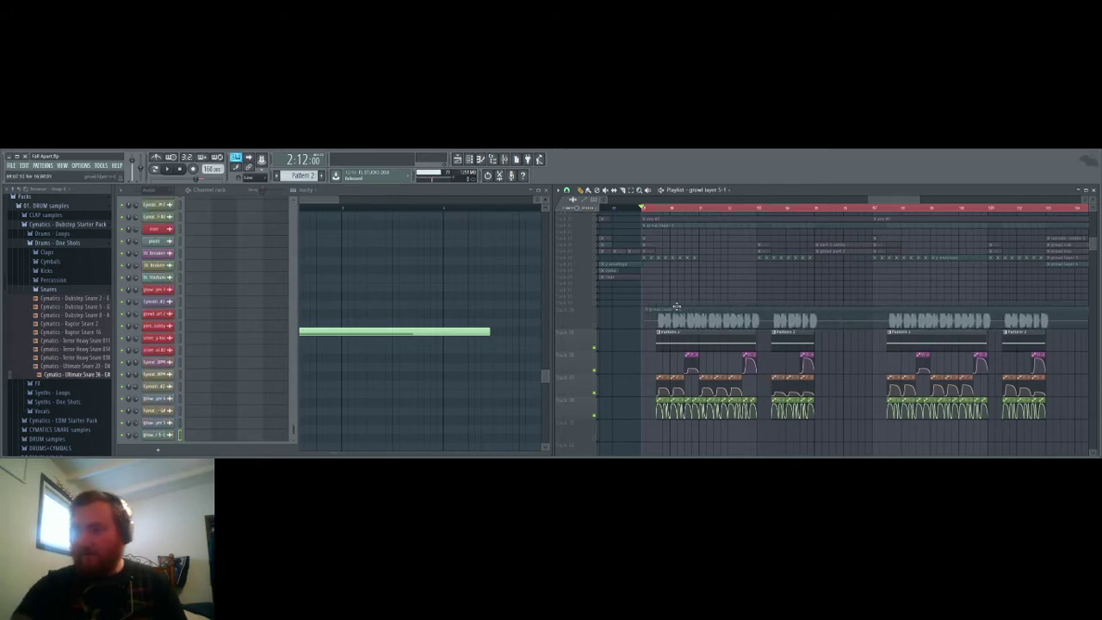
Step: Mute the four Pattern 2 clips on Track 35 beneath the rendered growl layer 5-1 audio
{"action": "scroll", "coordinate": [667, 298], "scroll_direction": "up", "scroll_amount": 3}
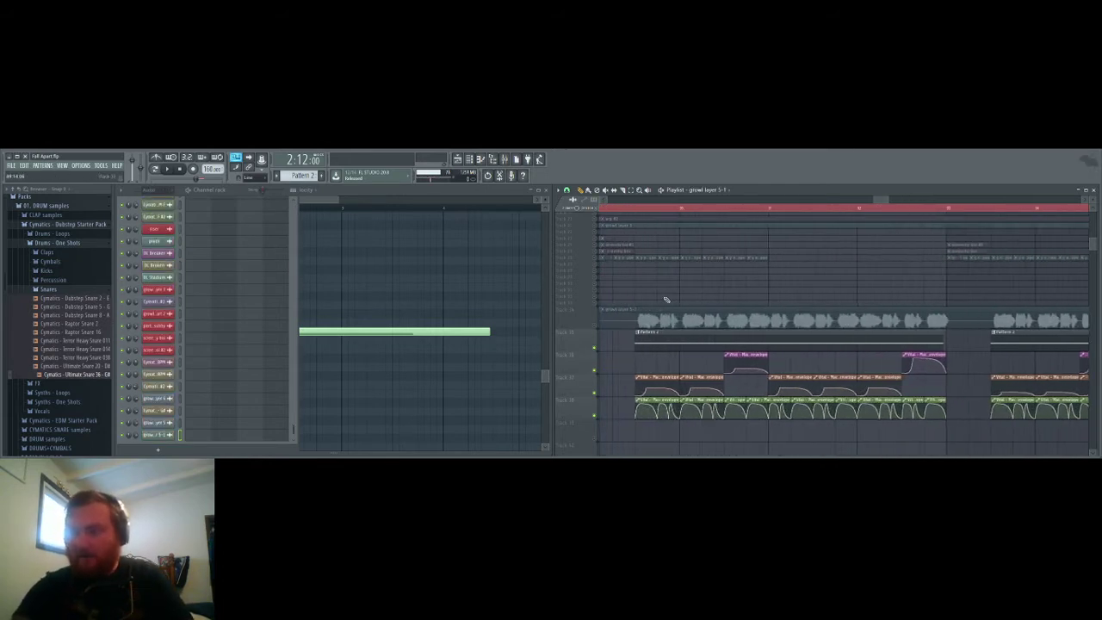
{"action": "scroll", "coordinate": [664, 310], "scroll_direction": "left", "scroll_amount": 1}
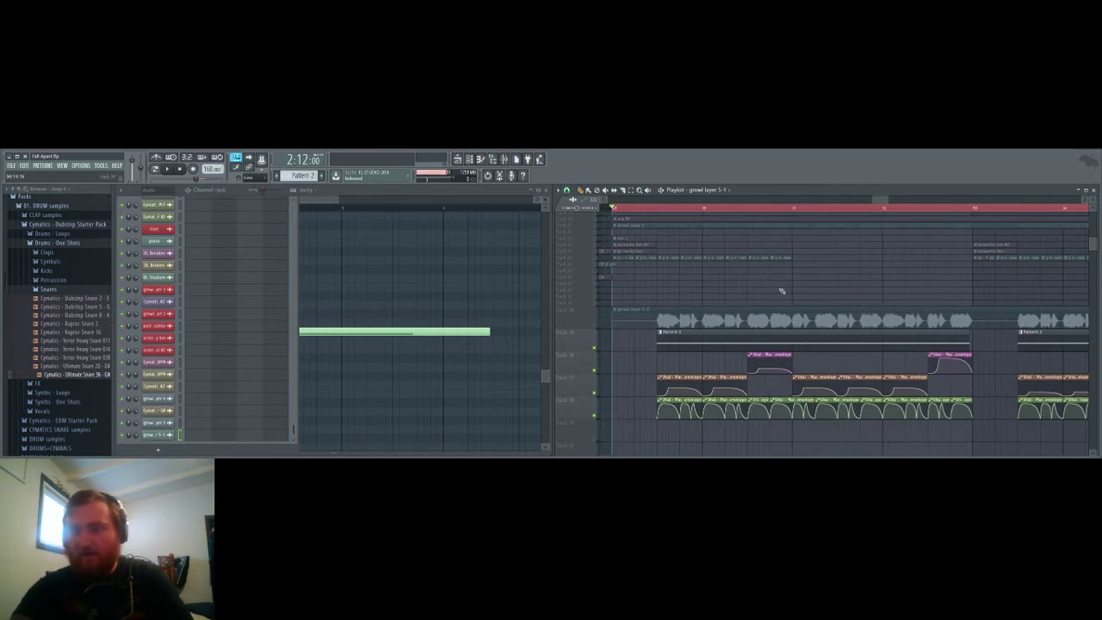
{"action": "scroll", "coordinate": [781, 287], "scroll_direction": "down", "scroll_amount": 2}
{"action": "scroll", "coordinate": [815, 321], "scroll_direction": "up", "scroll_amount": 3}
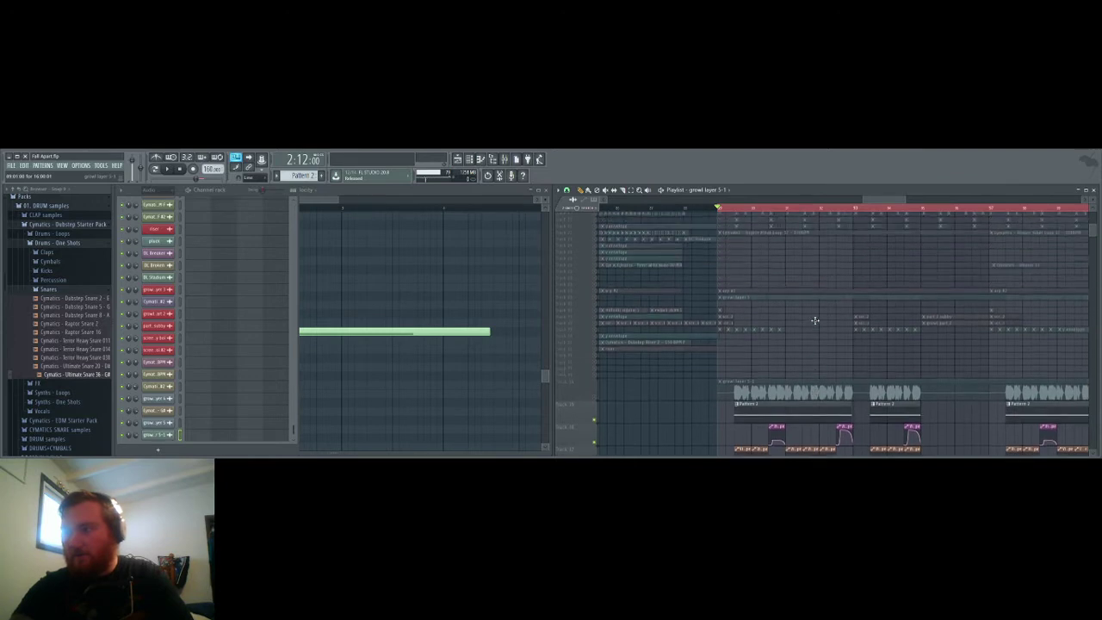
{"action": "scroll", "coordinate": [814, 321], "scroll_direction": "down", "scroll_amount": 1}
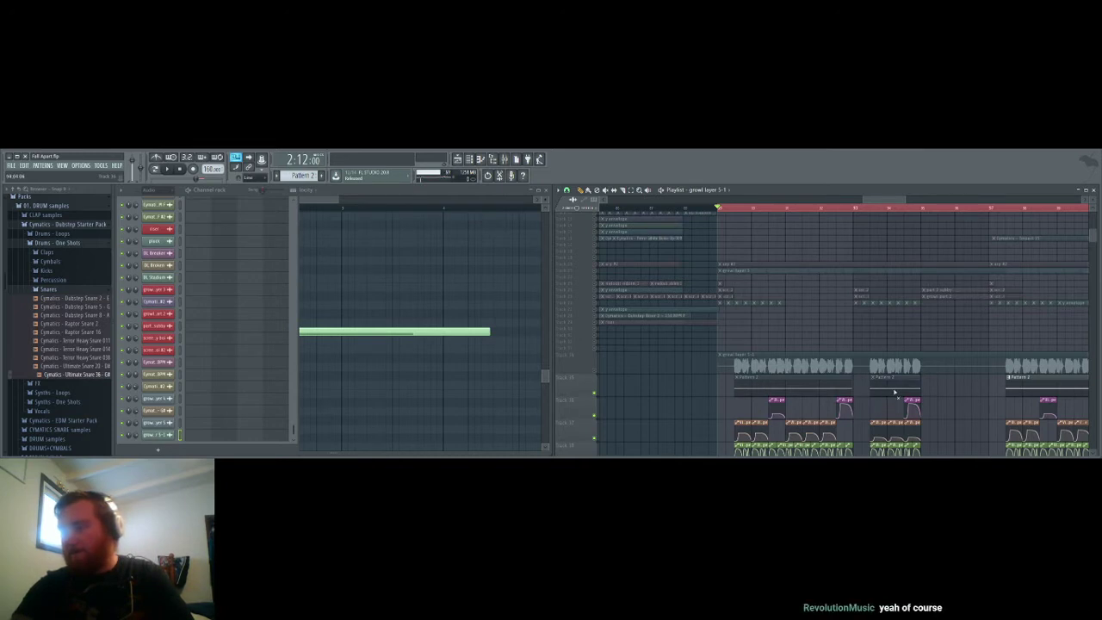
{"action": "scroll", "coordinate": [1025, 386], "scroll_direction": "right", "scroll_amount": 3}
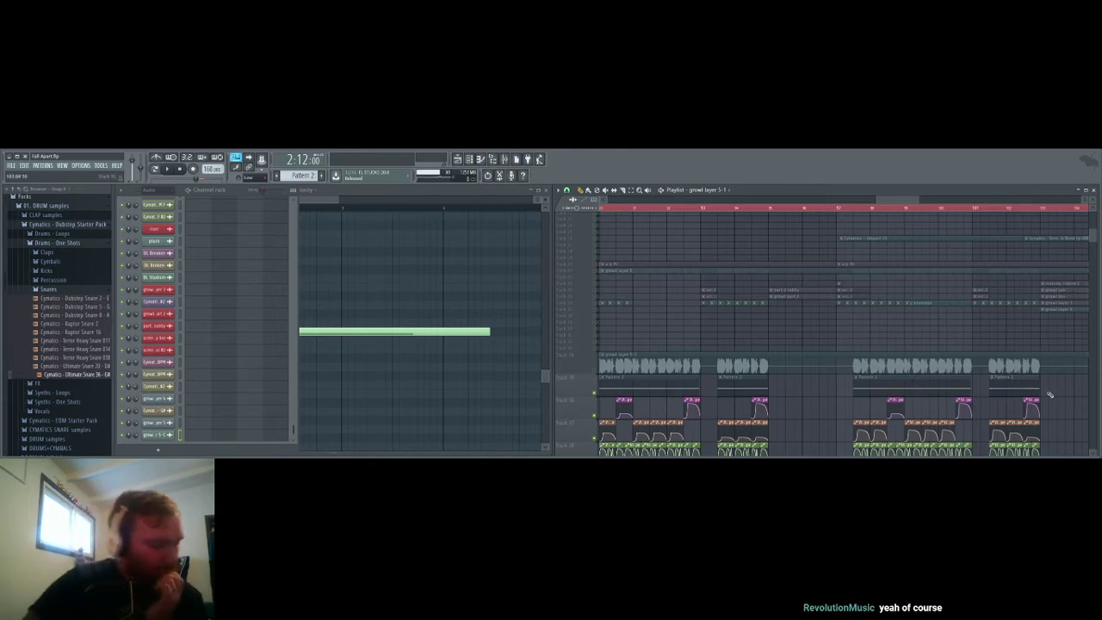
Step: Re-enable all playlist tracks and select the earlier growl layer 5 clip that starts at bar 89
{"action": "scroll", "coordinate": [1050, 395], "scroll_direction": "down", "scroll_amount": 4}
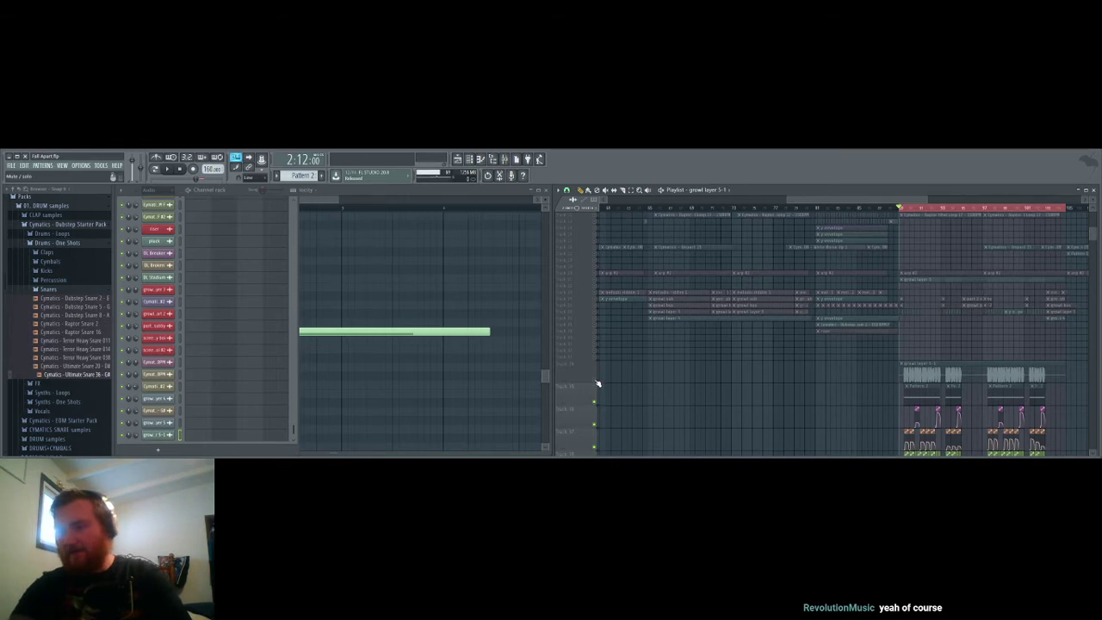
{"action": "right_click", "coordinate": [595, 401]}
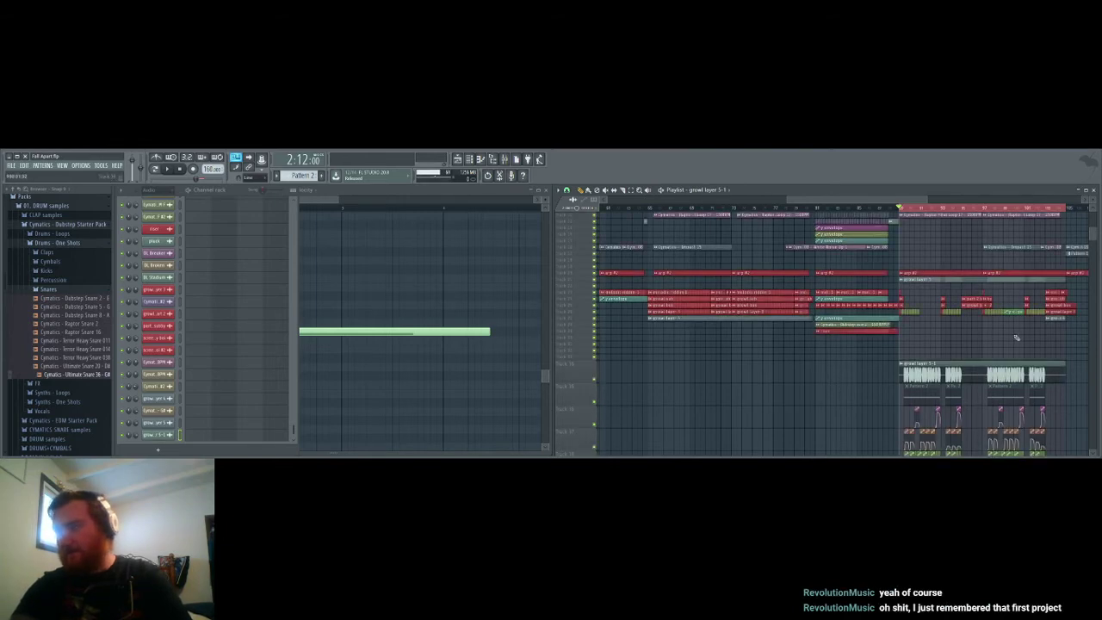
{"action": "scroll", "coordinate": [1017, 338], "scroll_direction": "down", "scroll_amount": 2}
{"action": "left_click", "coordinate": [854, 286]}
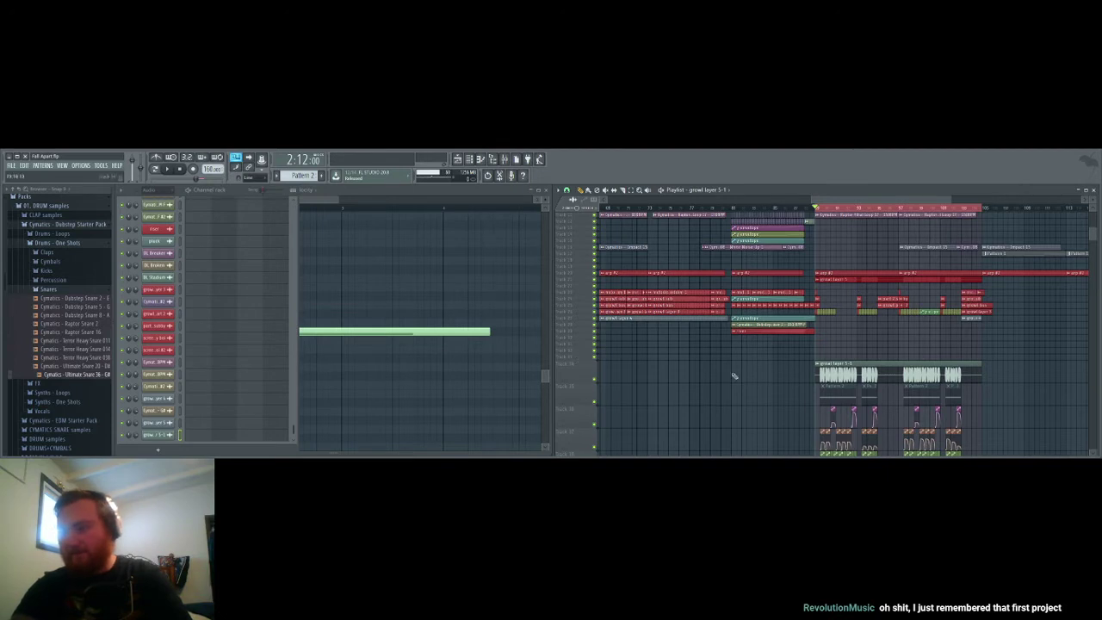
{"action": "scroll", "coordinate": [789, 408], "scroll_direction": "down", "scroll_amount": 4}
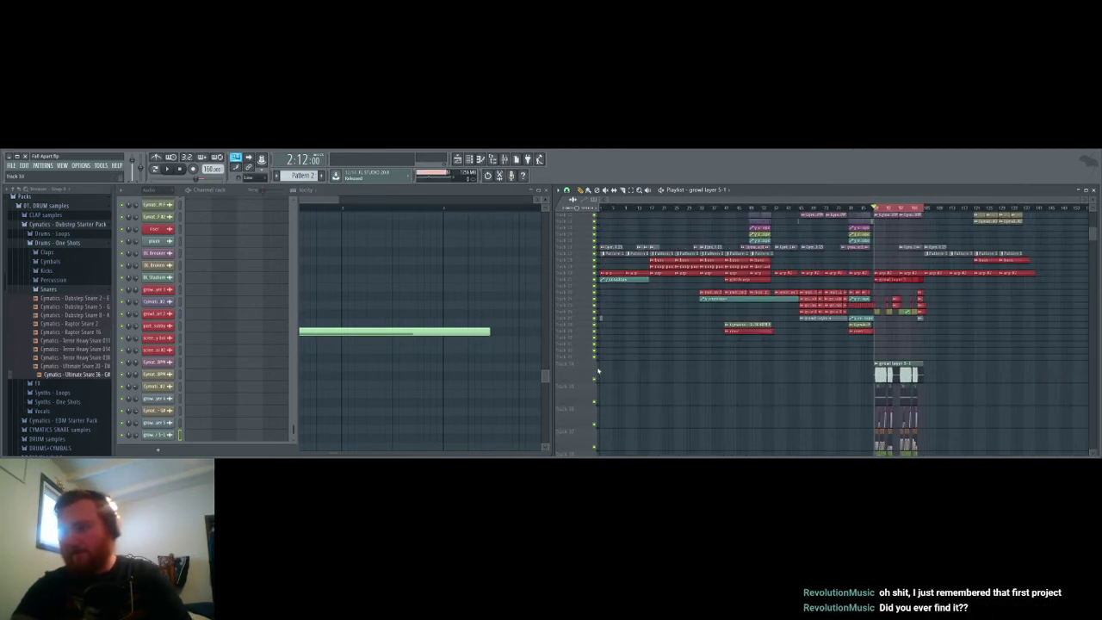
Step: Place the growl layer 5 clip on track 33 of the playlist, directly above the growl layer 5-1 clip
{"action": "scroll", "coordinate": [861, 348], "scroll_direction": "up", "scroll_amount": 3}
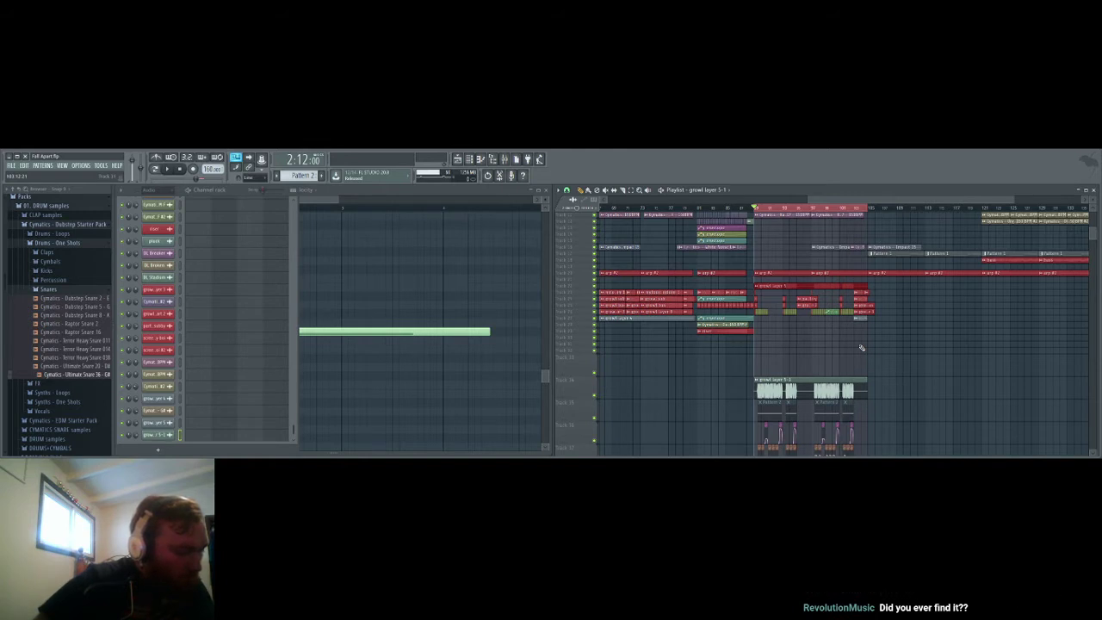
{"action": "left_click_drag", "start_coordinate": [861, 348], "coordinate": [815, 351]}
{"action": "scroll", "coordinate": [815, 351], "scroll_direction": "up", "scroll_amount": 3}
{"action": "left_click", "coordinate": [804, 342]}
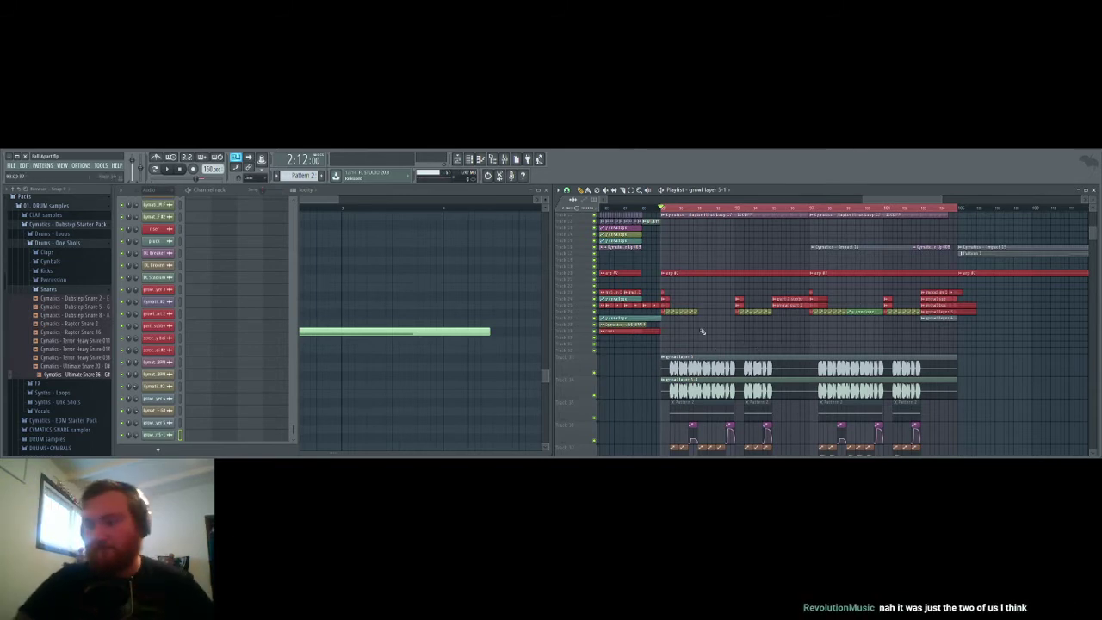
Step: Check the growl layer 5 clip's channel settings and route the growl layer 5-1 channel to mixer track 18
{"action": "double_click", "coordinate": [689, 366]}
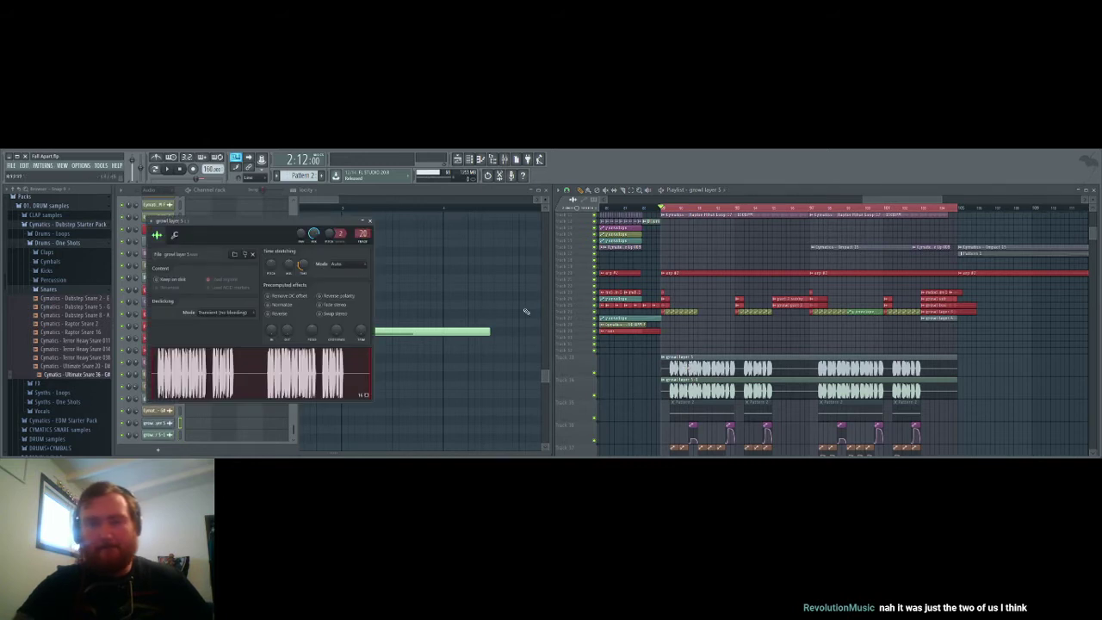
{"action": "left_click", "coordinate": [370, 220]}
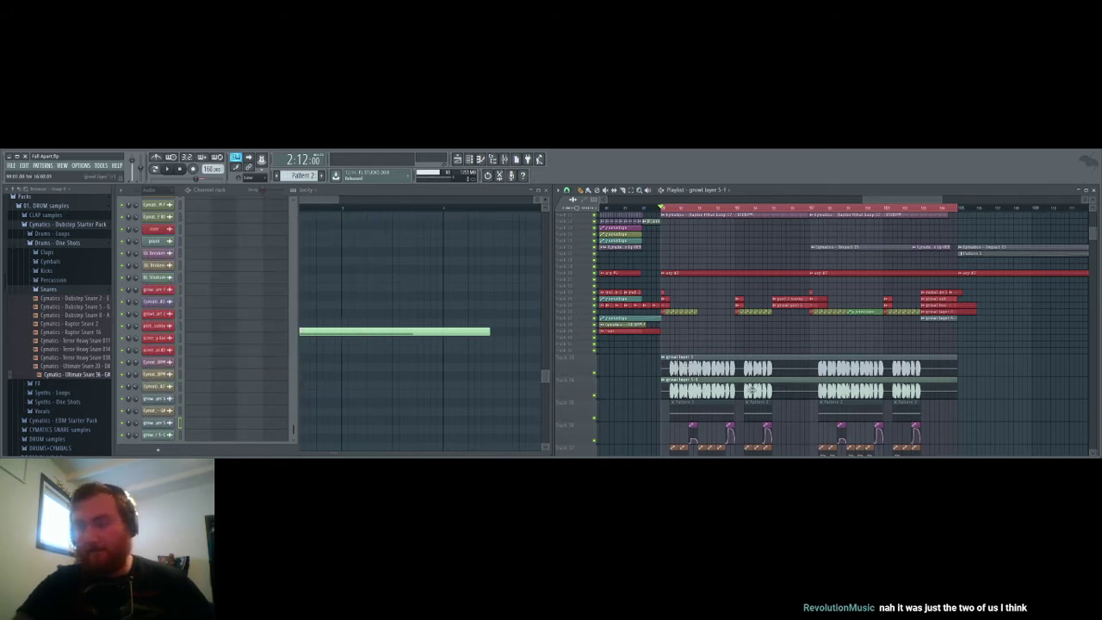
{"action": "double_click", "coordinate": [835, 388]}
{"action": "left_click_drag", "start_coordinate": [356, 258], "coordinate": [356, 250]}
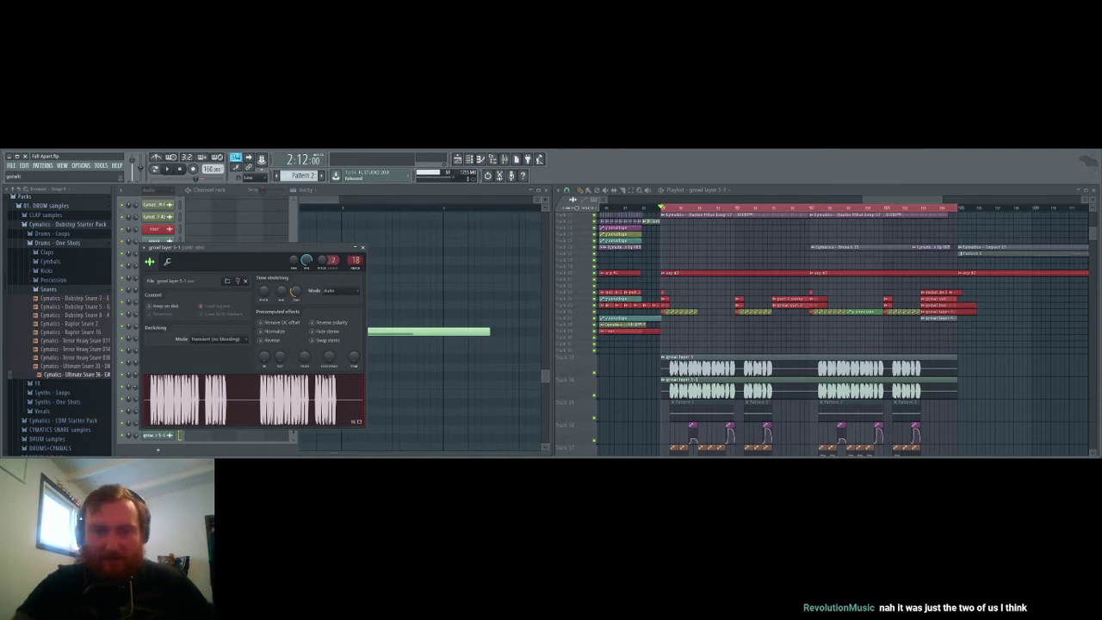
{"action": "left_click", "coordinate": [363, 247]}
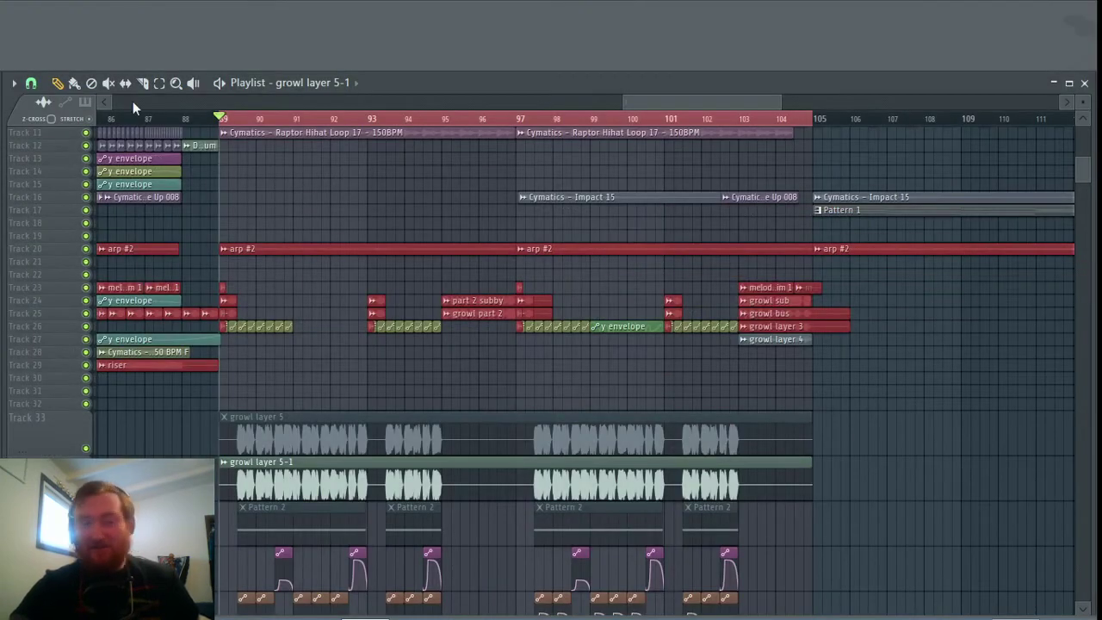
Step: Switch to File Explorer and open the Desktop Items folder from the desktop
{"action": "mouse_move", "coordinate": [578, 616]}
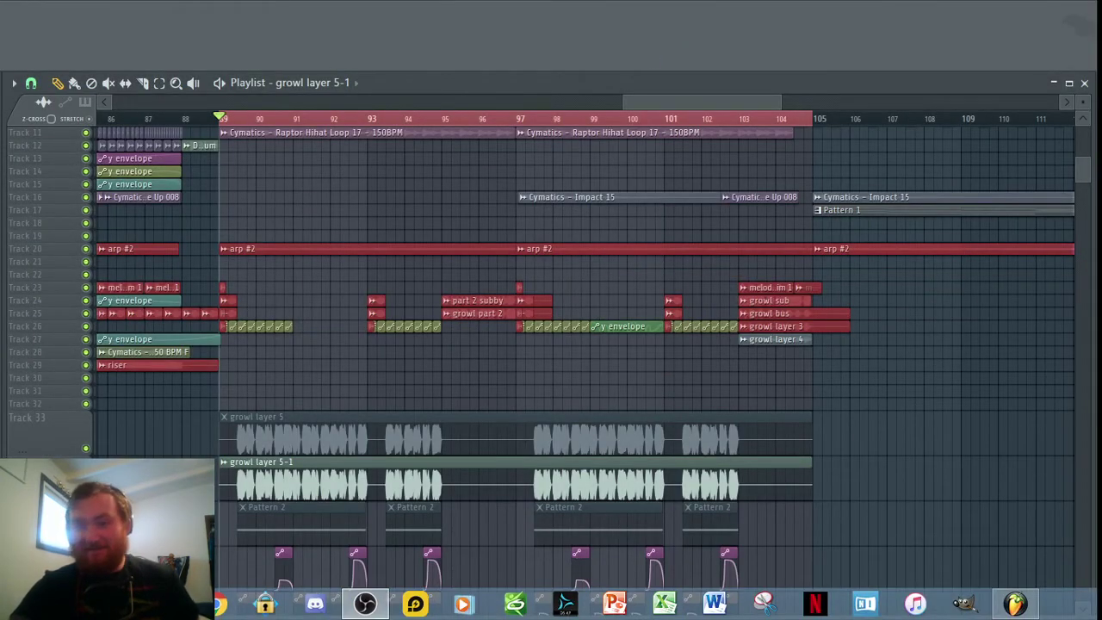
{"action": "left_click", "coordinate": [264, 603]}
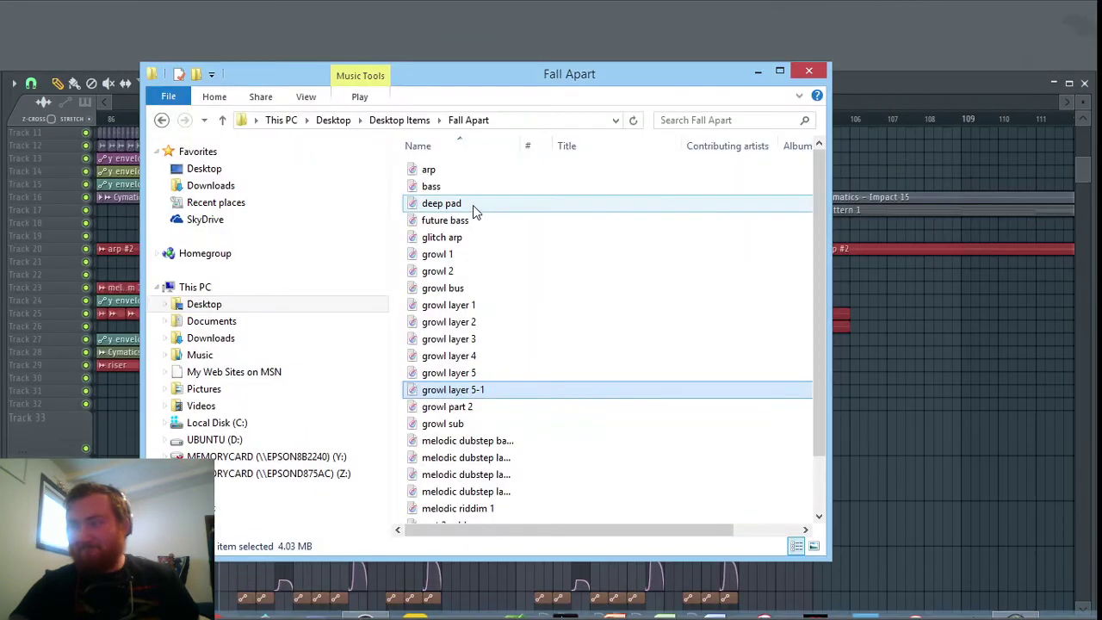
{"action": "left_click", "coordinate": [211, 172]}
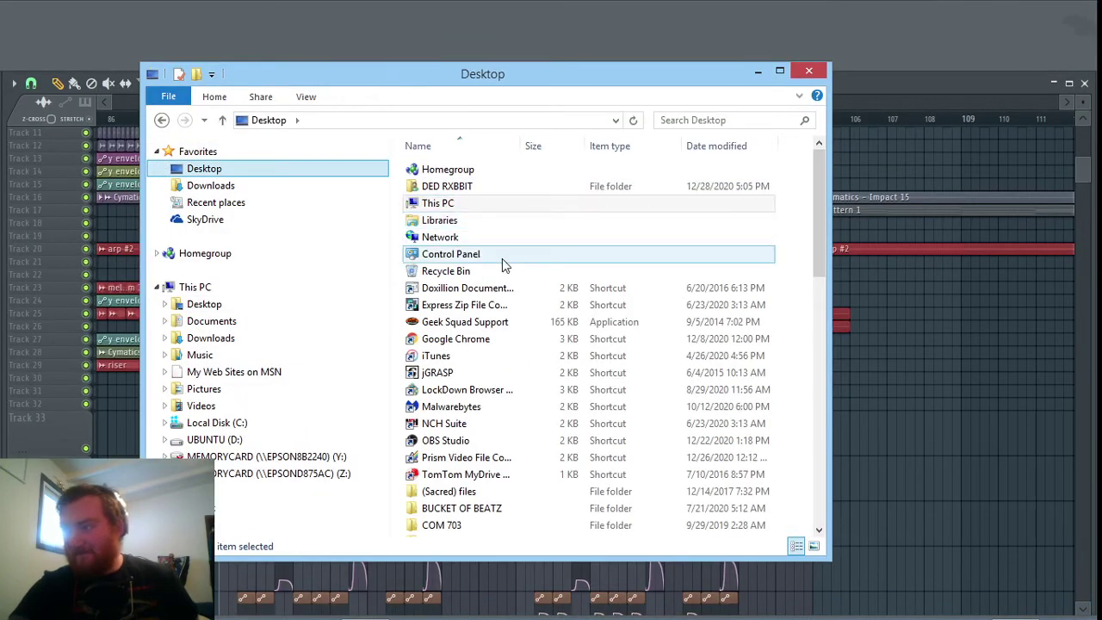
{"action": "scroll", "coordinate": [499, 398], "scroll_direction": "down", "scroll_amount": 4}
{"action": "scroll", "coordinate": [499, 394], "scroll_direction": "down", "scroll_amount": 3}
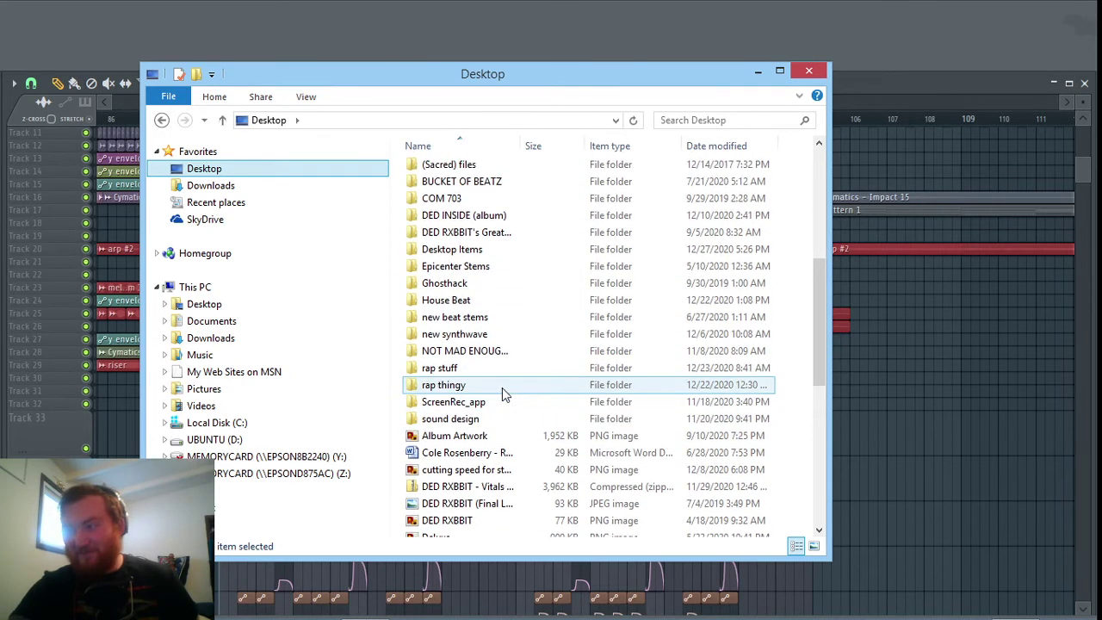
{"action": "left_click", "coordinate": [451, 250]}
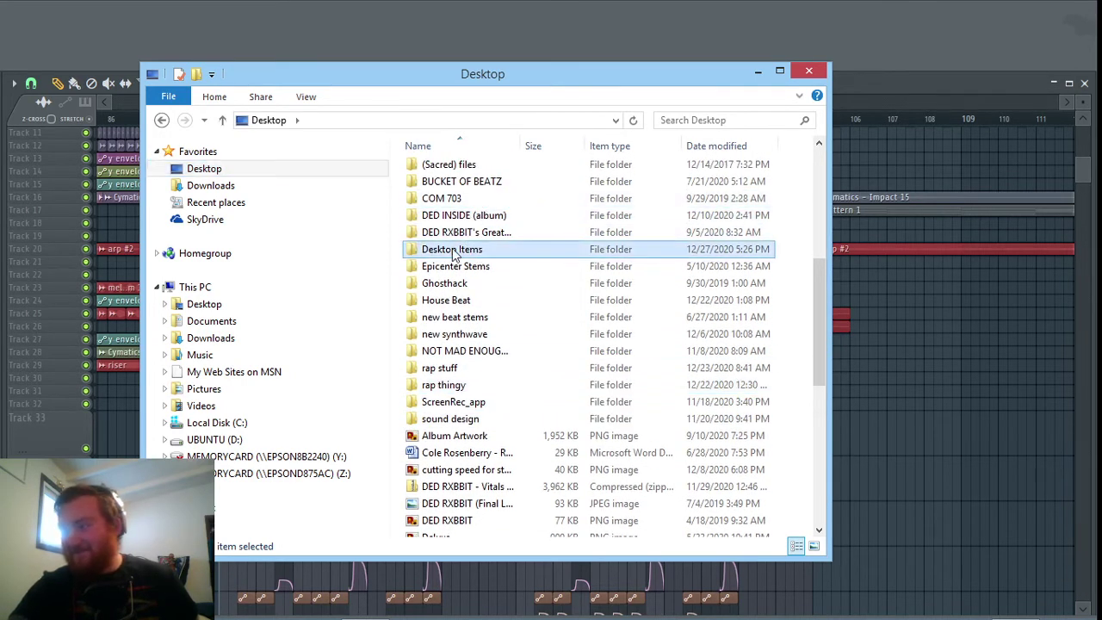
{"action": "double_click", "coordinate": [452, 249]}
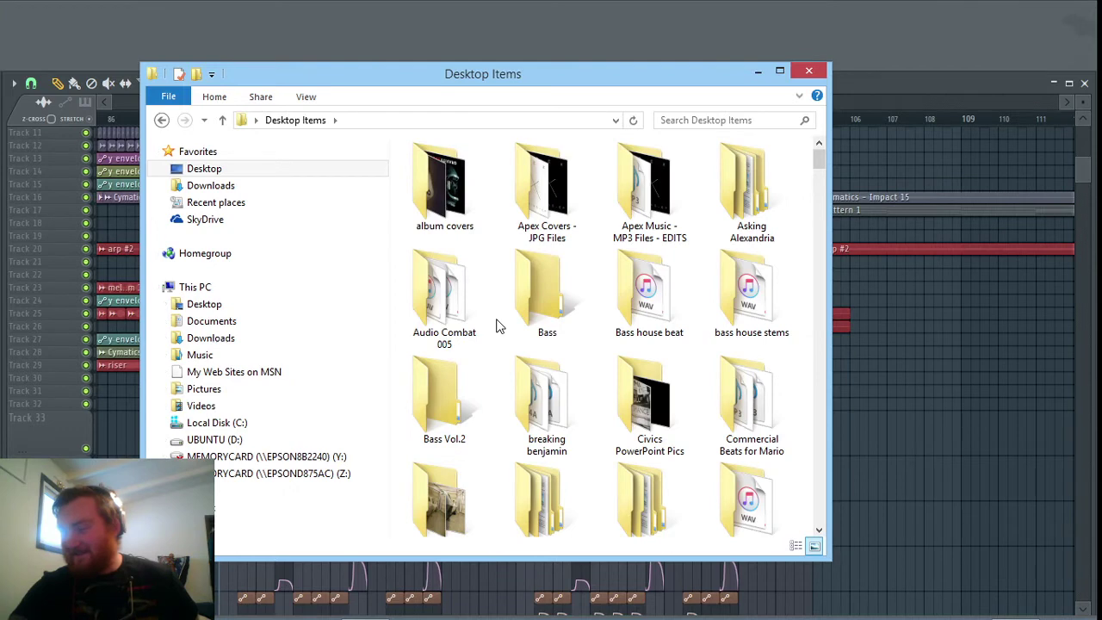
Step: Look through the folders in Desktop Items and open the flash 2 folder
{"action": "scroll", "coordinate": [496, 324], "scroll_direction": "down", "scroll_amount": 5}
{"action": "scroll", "coordinate": [496, 317], "scroll_direction": "up", "scroll_amount": 1}
{"action": "scroll", "coordinate": [496, 316], "scroll_direction": "up", "scroll_amount": 1}
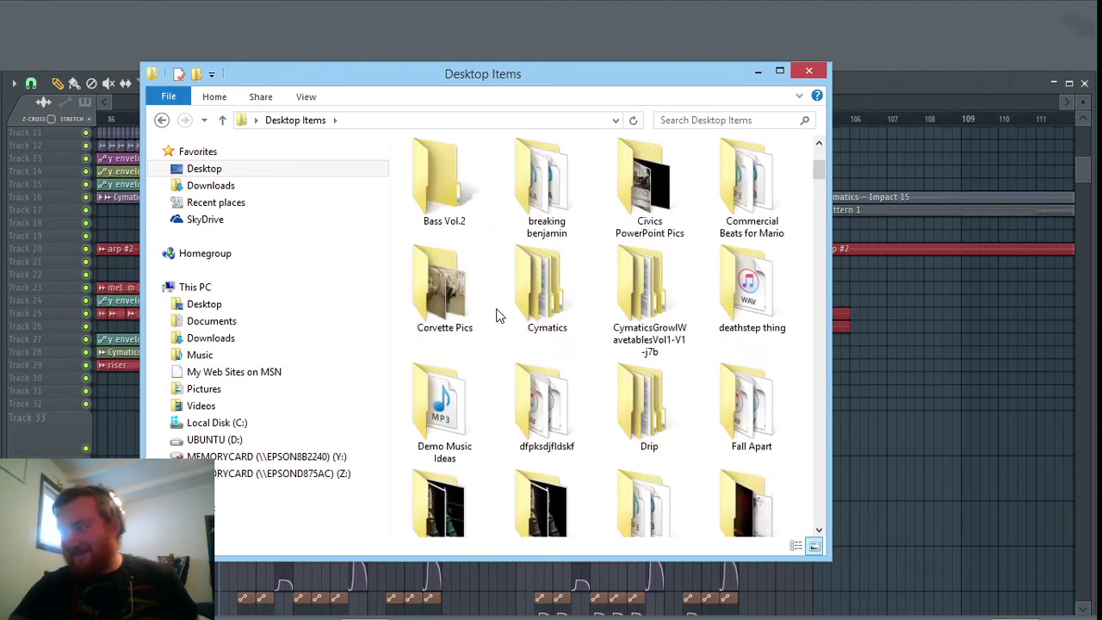
{"action": "scroll", "coordinate": [496, 313], "scroll_direction": "up", "scroll_amount": 2}
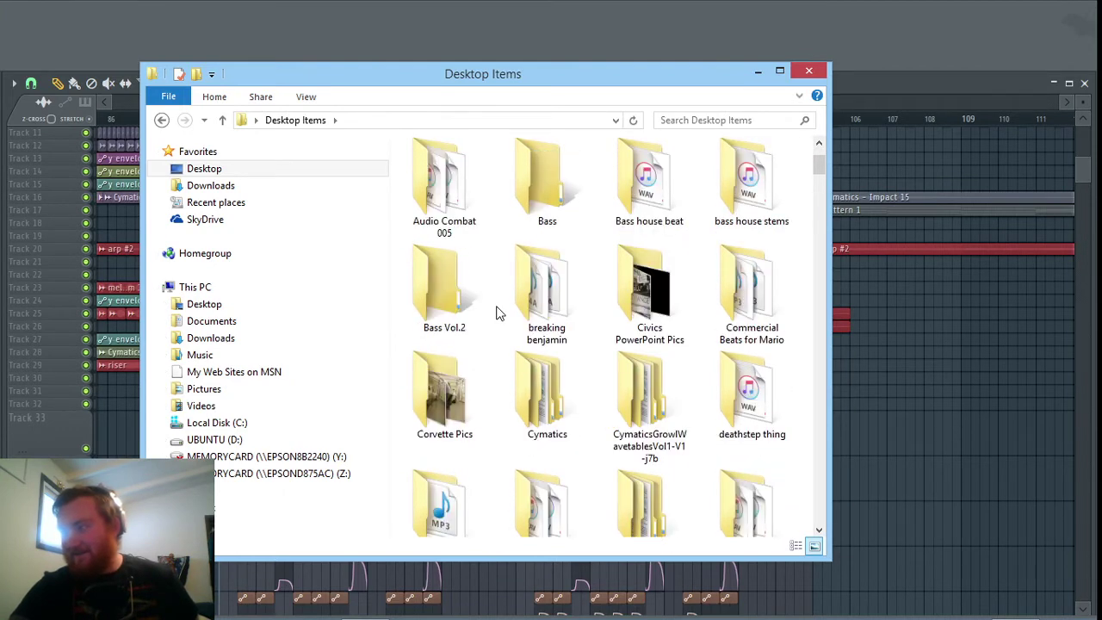
{"action": "scroll", "coordinate": [513, 362], "scroll_direction": "down", "scroll_amount": 5}
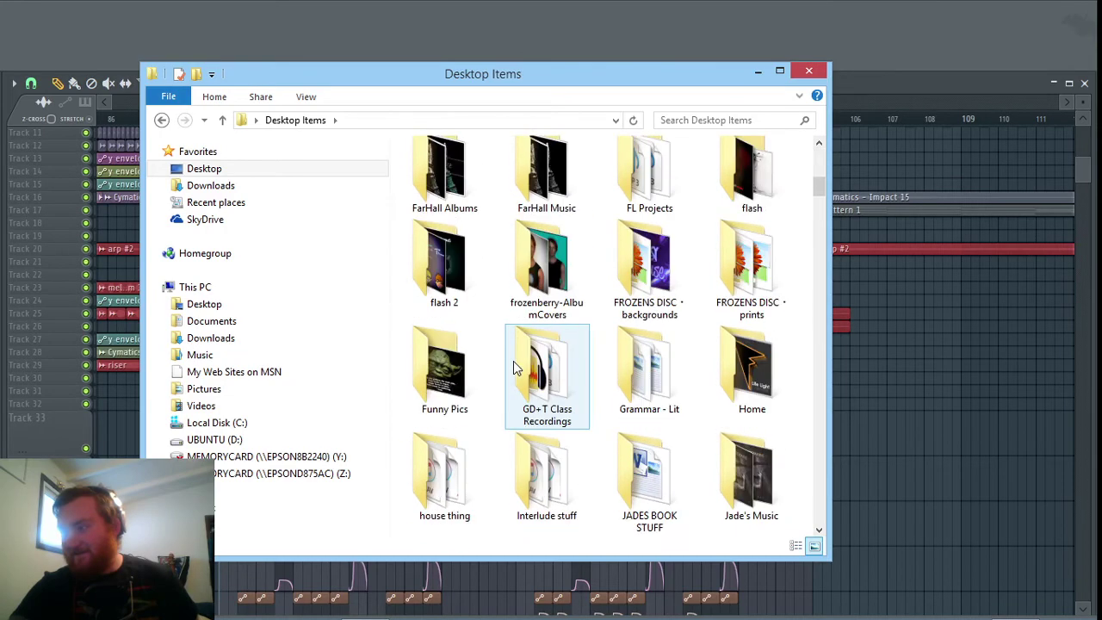
{"action": "scroll", "coordinate": [514, 366], "scroll_direction": "down", "scroll_amount": 3}
{"action": "scroll", "coordinate": [515, 366], "scroll_direction": "up", "scroll_amount": 3}
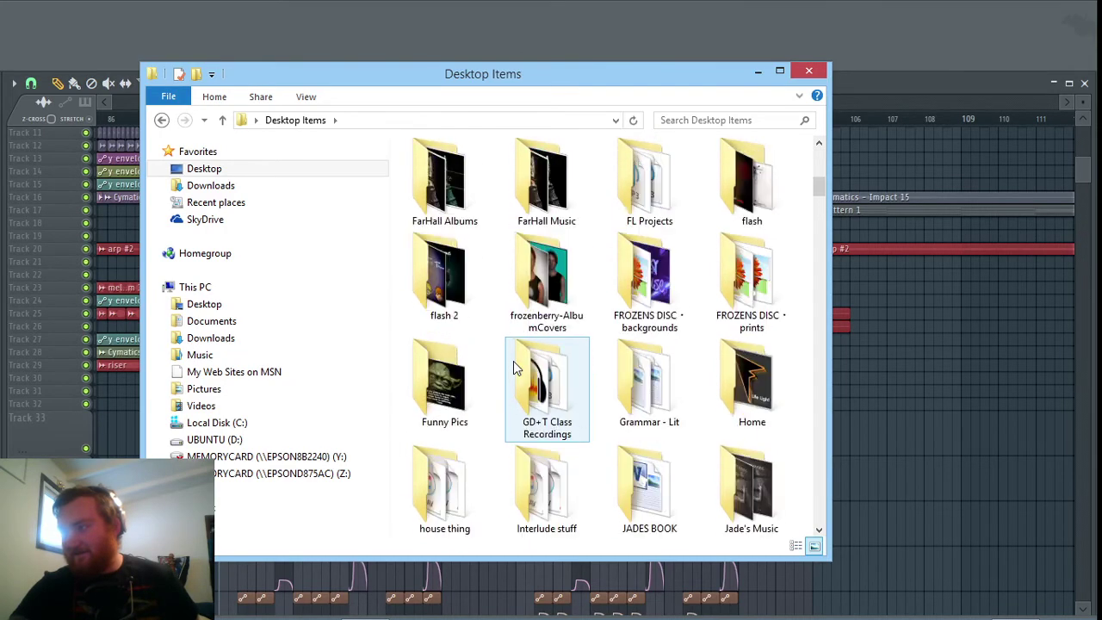
{"action": "double_click", "coordinate": [448, 274]}
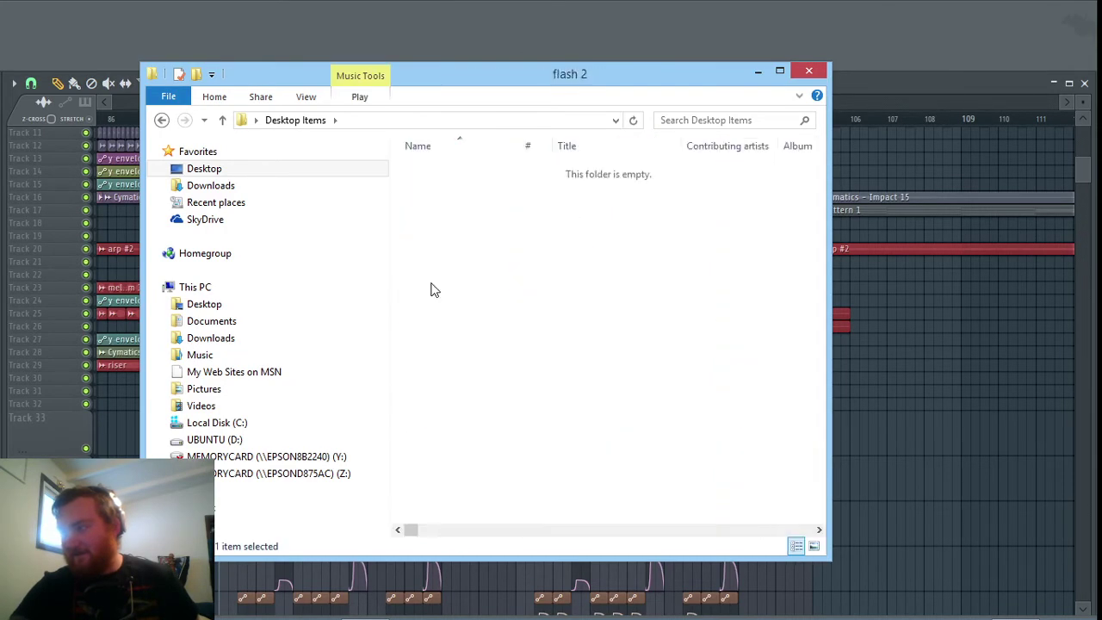
Step: Examine the music files in flash 2, widening the name column to read the full title of the Frozen In Time remix
{"action": "scroll", "coordinate": [505, 392], "scroll_direction": "down", "scroll_amount": 2}
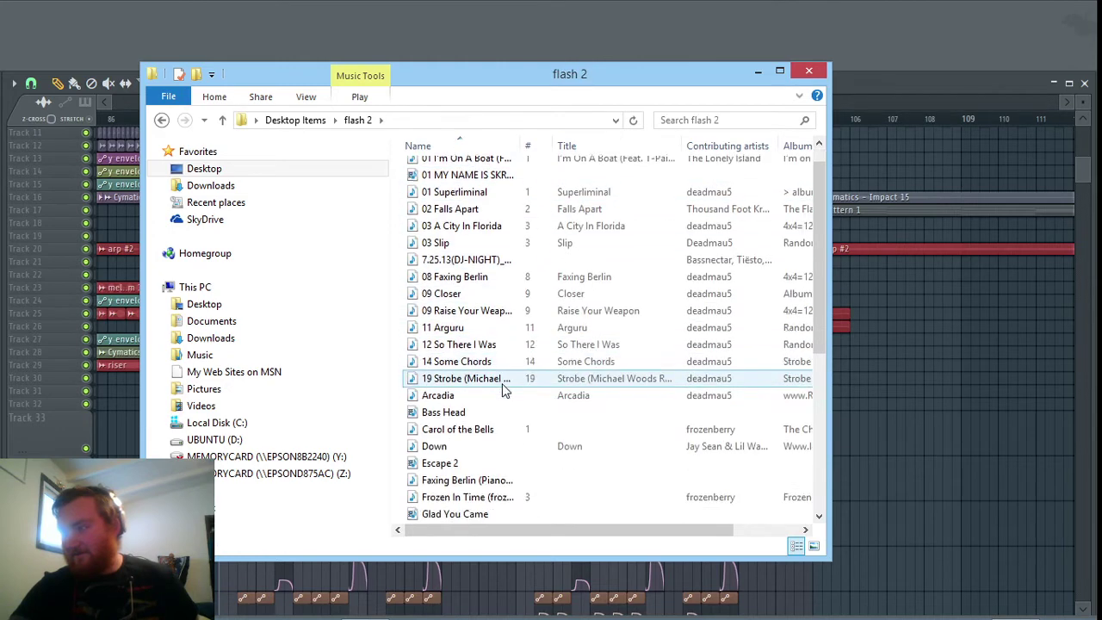
{"action": "scroll", "coordinate": [505, 392], "scroll_direction": "up", "scroll_amount": 2}
{"action": "scroll", "coordinate": [504, 388], "scroll_direction": "down", "scroll_amount": 4}
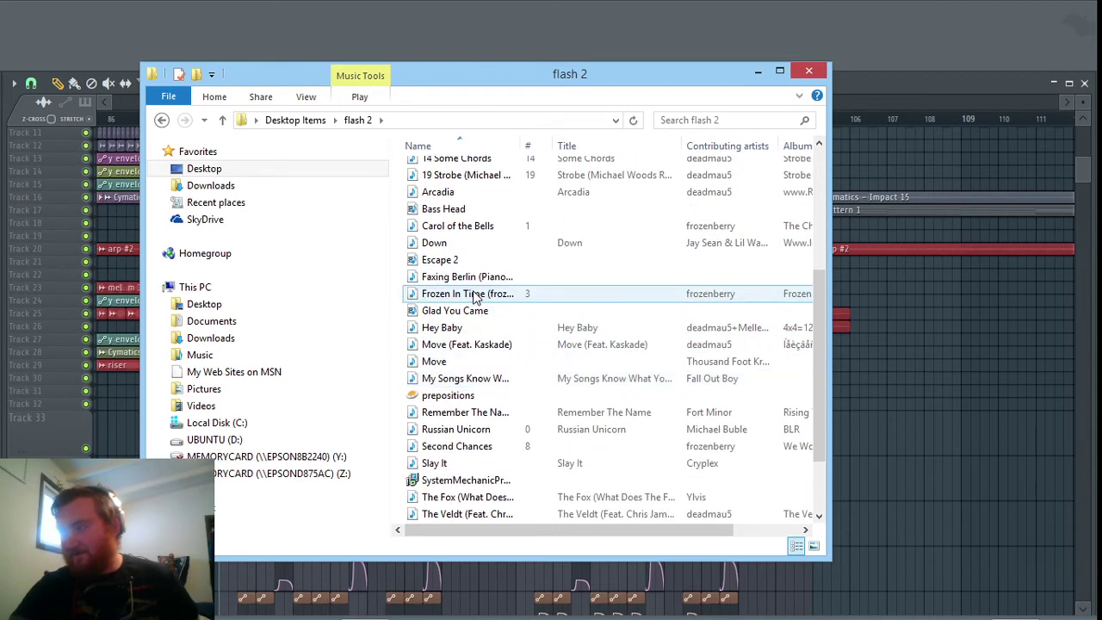
{"action": "left_click", "coordinate": [475, 297]}
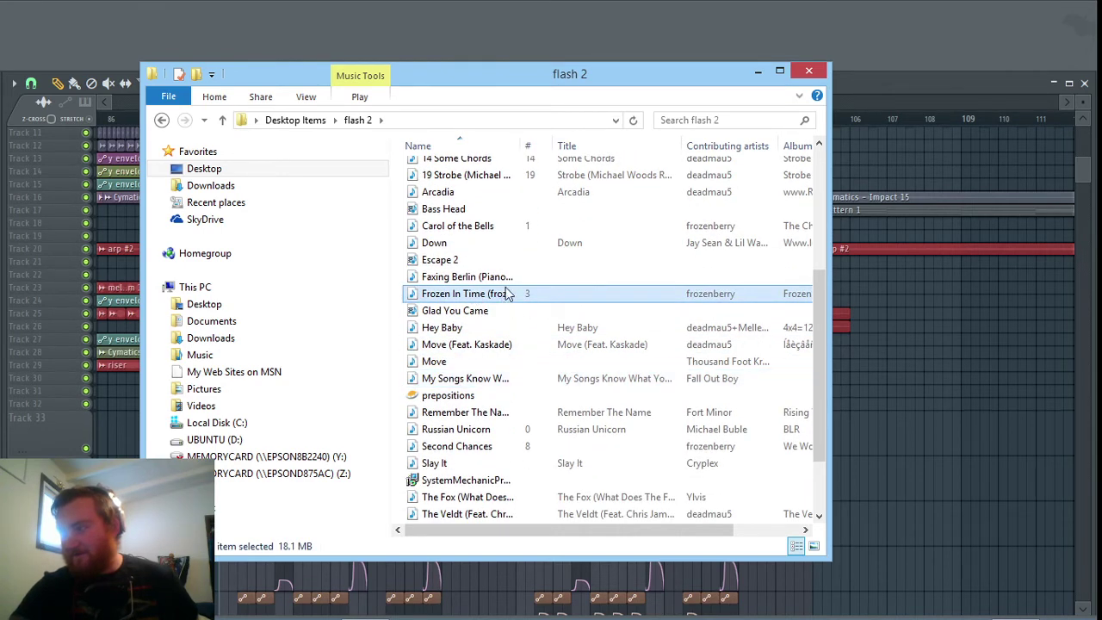
{"action": "left_click_drag", "start_coordinate": [522, 144], "coordinate": [588, 129]}
{"action": "scroll", "coordinate": [529, 361], "scroll_direction": "down", "scroll_amount": 2}
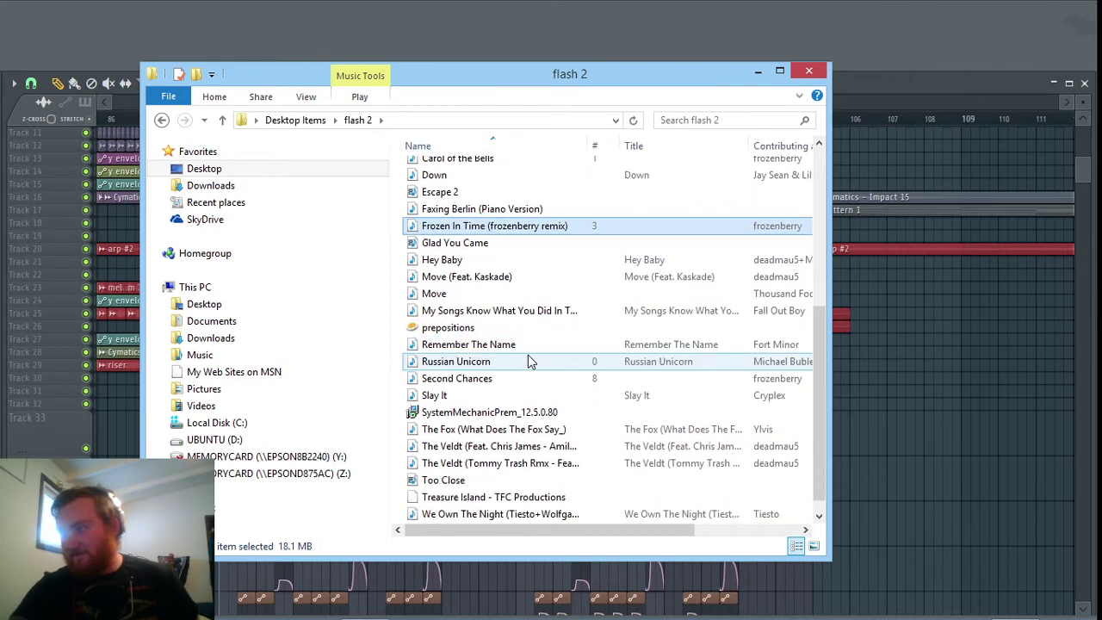
{"action": "scroll", "coordinate": [529, 362], "scroll_direction": "up", "scroll_amount": 6}
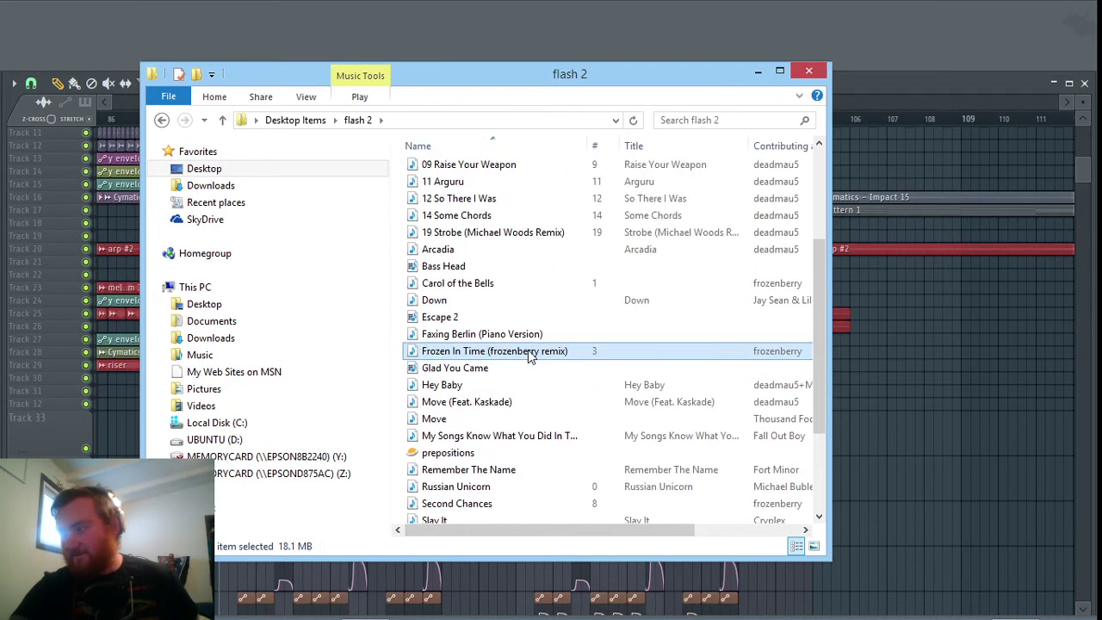
{"action": "scroll", "coordinate": [528, 355], "scroll_direction": "up", "scroll_amount": 1}
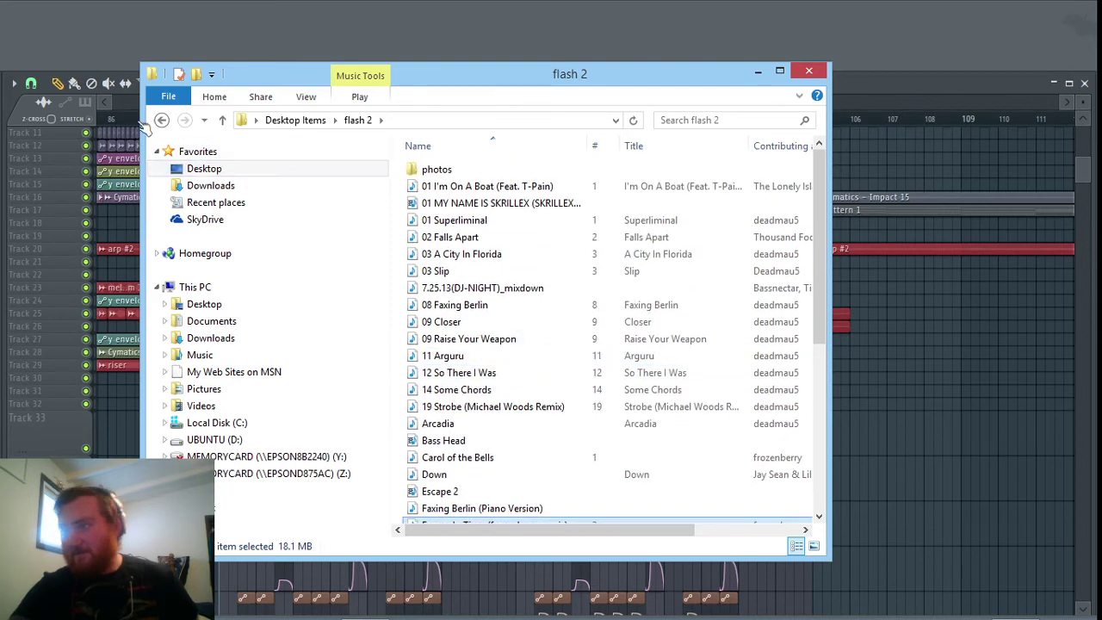
Step: Go back to Desktop Items and examine the contents of the flash folder
{"action": "left_click", "coordinate": [161, 122]}
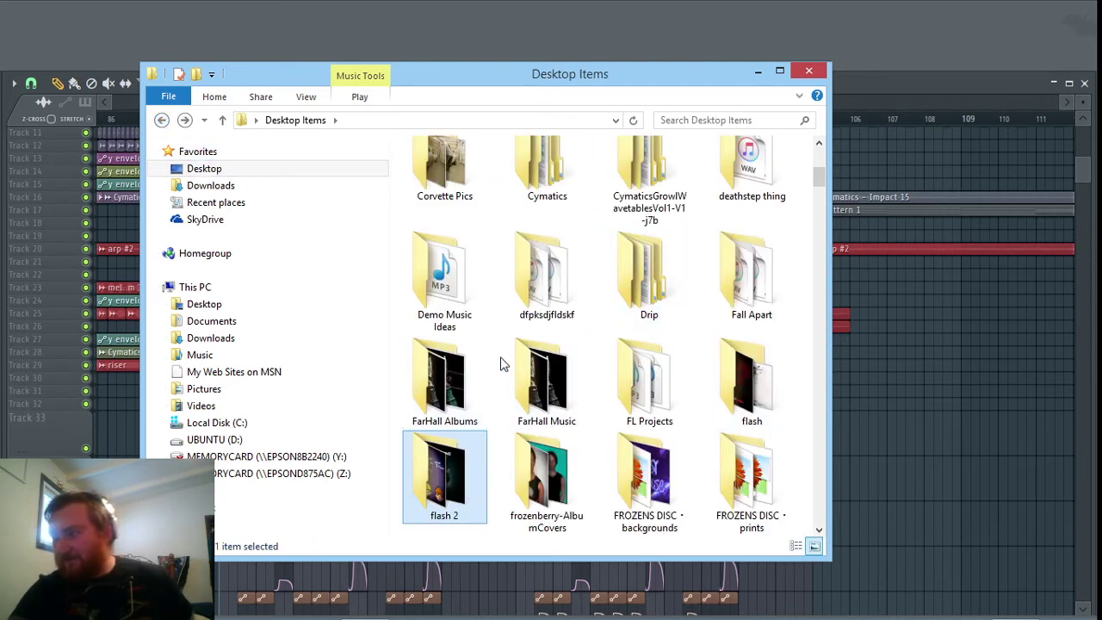
{"action": "left_click", "coordinate": [504, 365]}
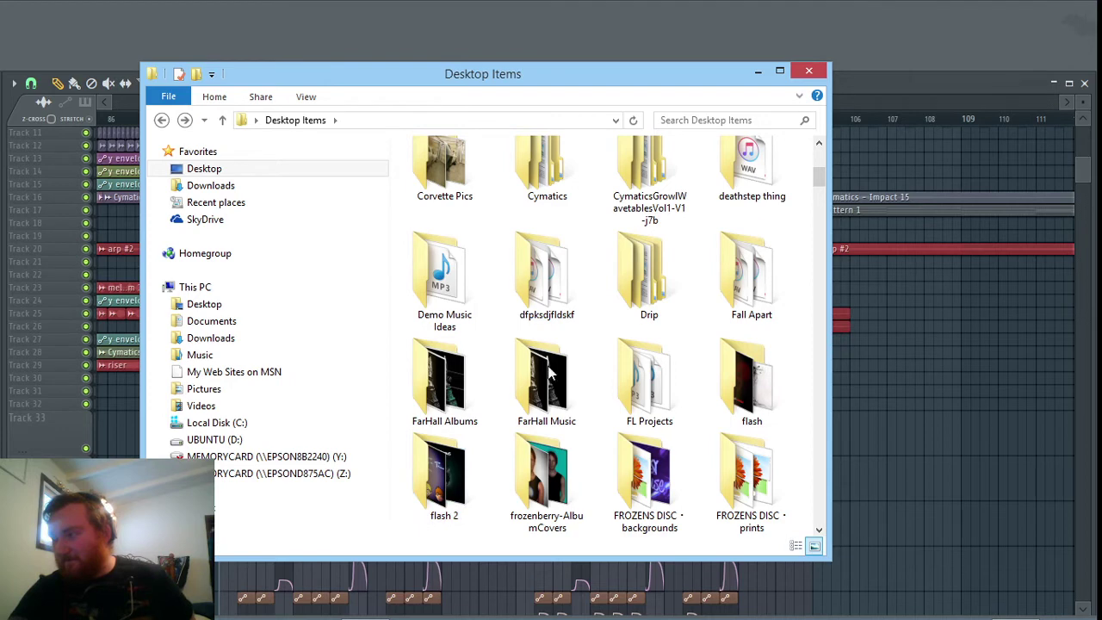
{"action": "double_click", "coordinate": [732, 389]}
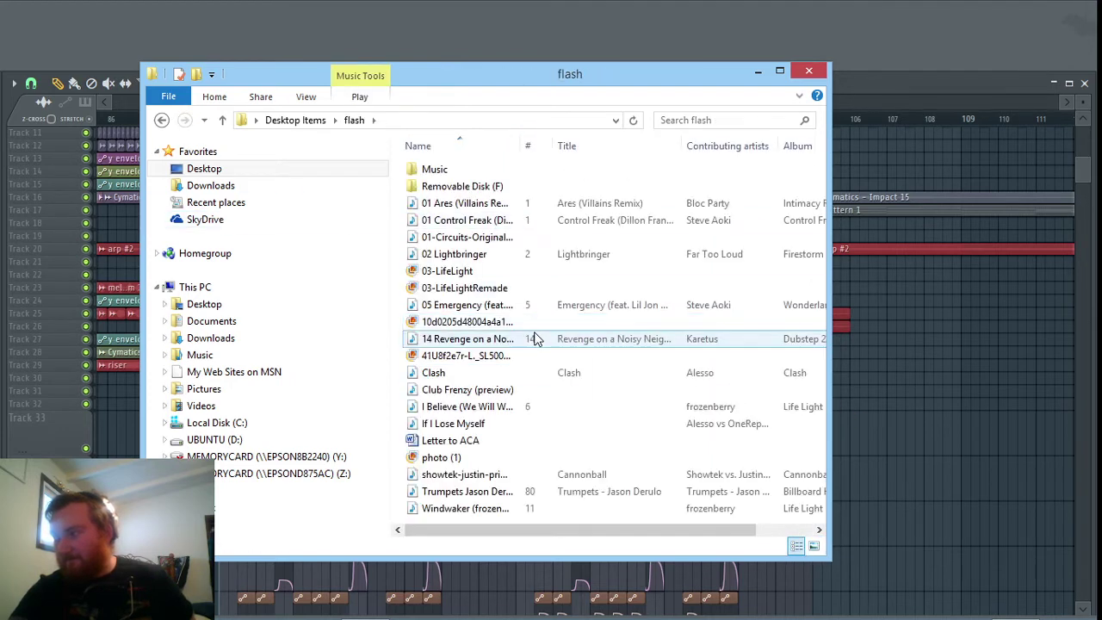
{"action": "scroll", "coordinate": [534, 355], "scroll_direction": "right", "scroll_amount": 1}
{"action": "scroll", "coordinate": [535, 349], "scroll_direction": "right", "scroll_amount": 1}
{"action": "scroll", "coordinate": [537, 340], "scroll_direction": "left", "scroll_amount": 1}
{"action": "scroll", "coordinate": [539, 332], "scroll_direction": "right", "scroll_amount": 1}
{"action": "scroll", "coordinate": [540, 321], "scroll_direction": "left", "scroll_amount": 1}
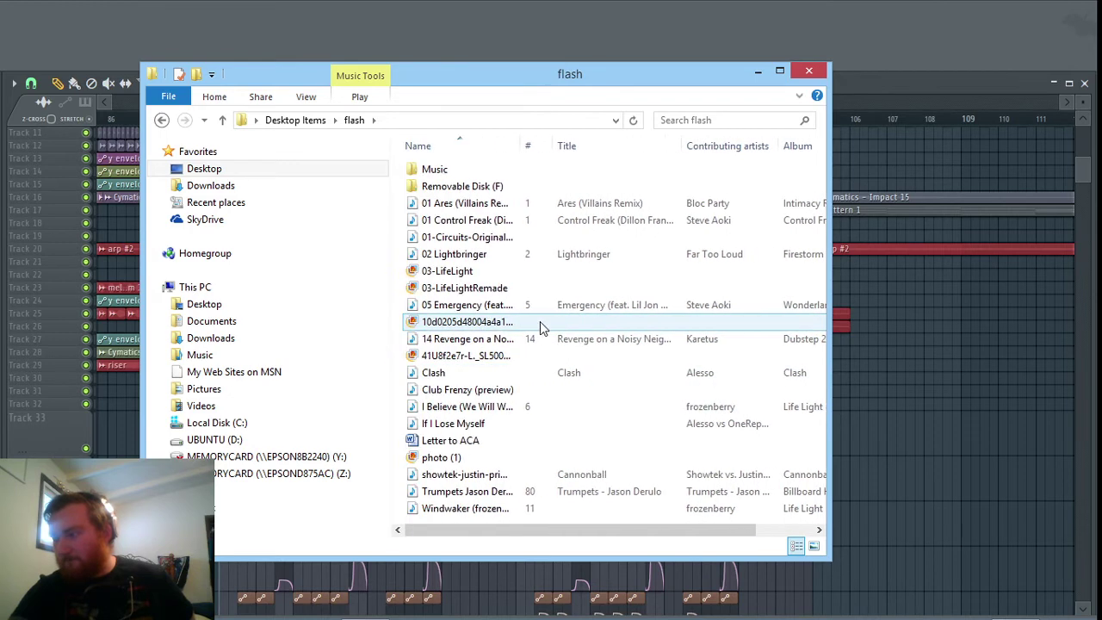
Step: Open the flash music folder inside Music and look through its tracks
{"action": "double_click", "coordinate": [450, 169]}
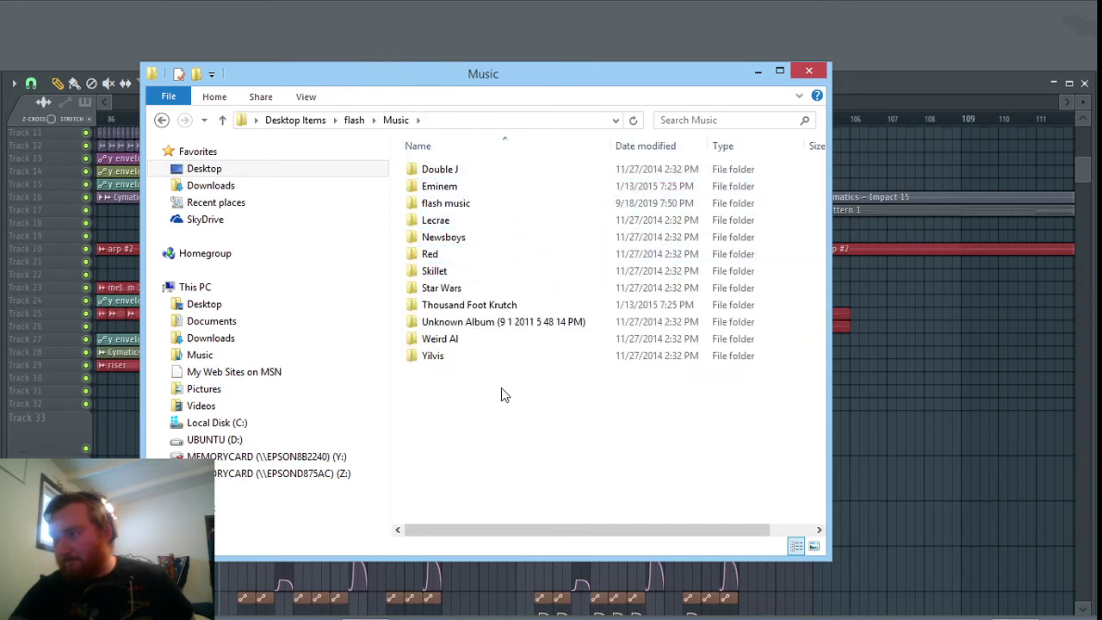
{"action": "double_click", "coordinate": [466, 204]}
{"action": "scroll", "coordinate": [495, 417], "scroll_direction": "down", "scroll_amount": 2}
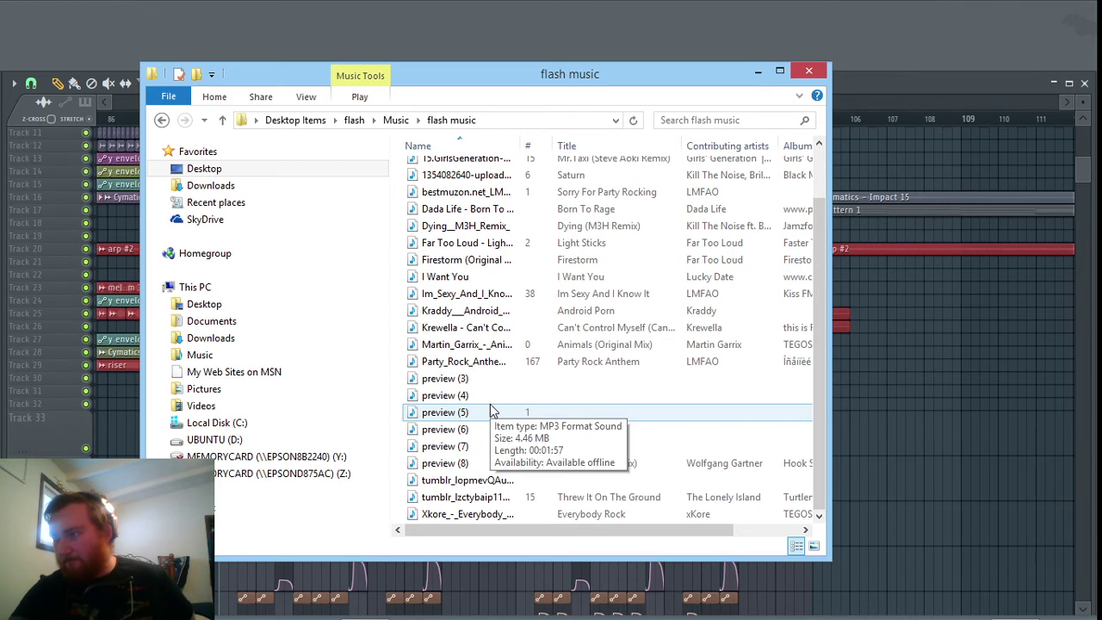
{"action": "scroll", "coordinate": [492, 411], "scroll_direction": "up", "scroll_amount": 2}
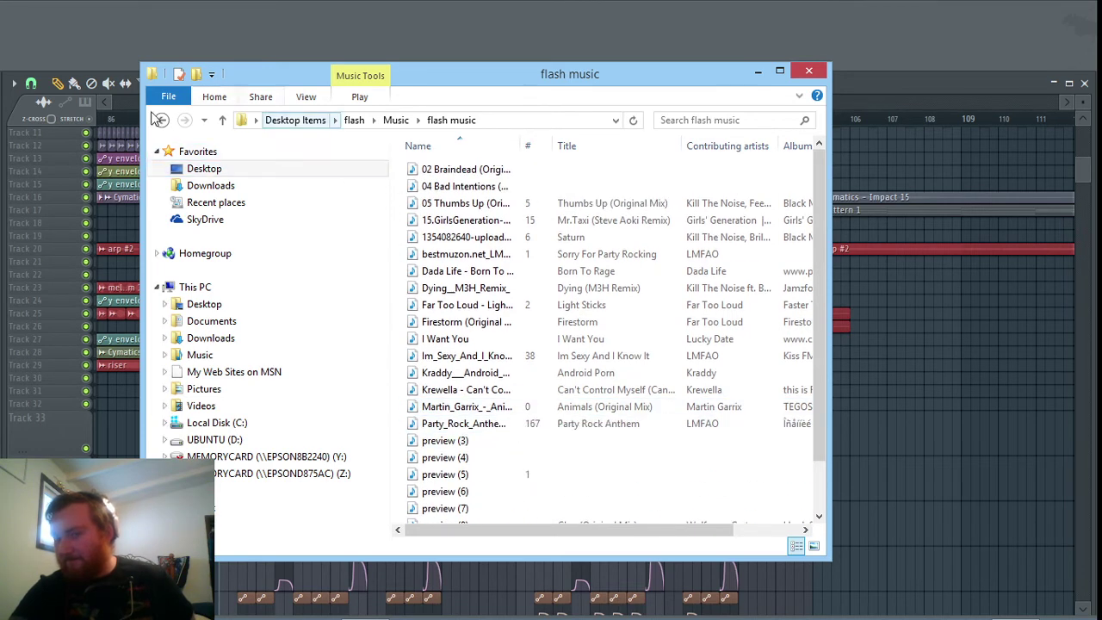
Step: Go back to the flash folder and look through the Music folder under Removable Disk (F) and Home
{"action": "left_click", "coordinate": [162, 121]}
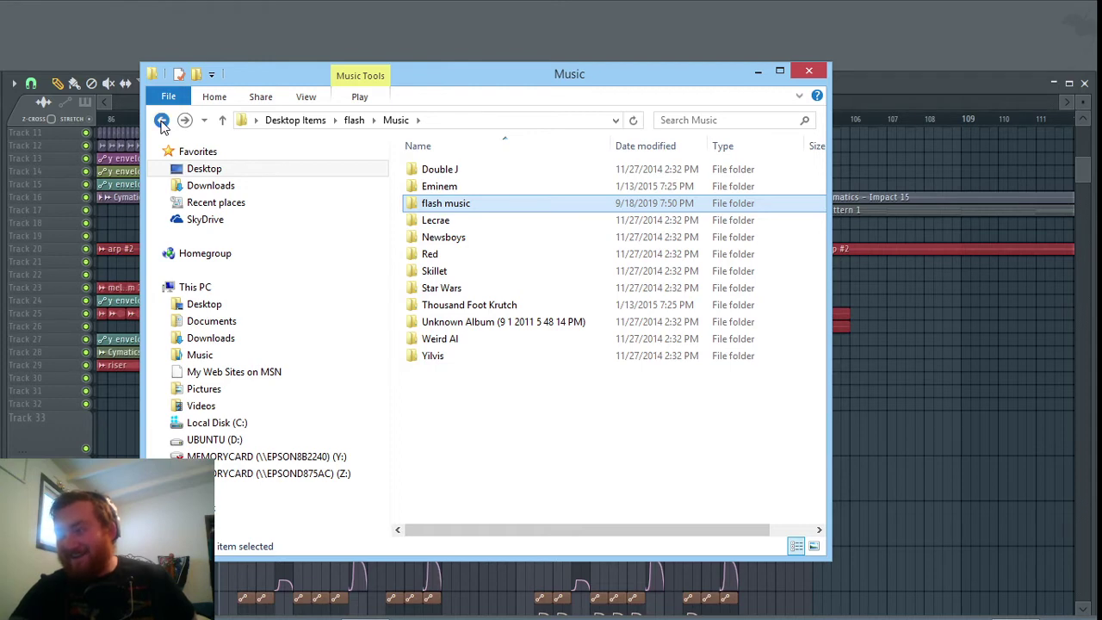
{"action": "left_click", "coordinate": [162, 120]}
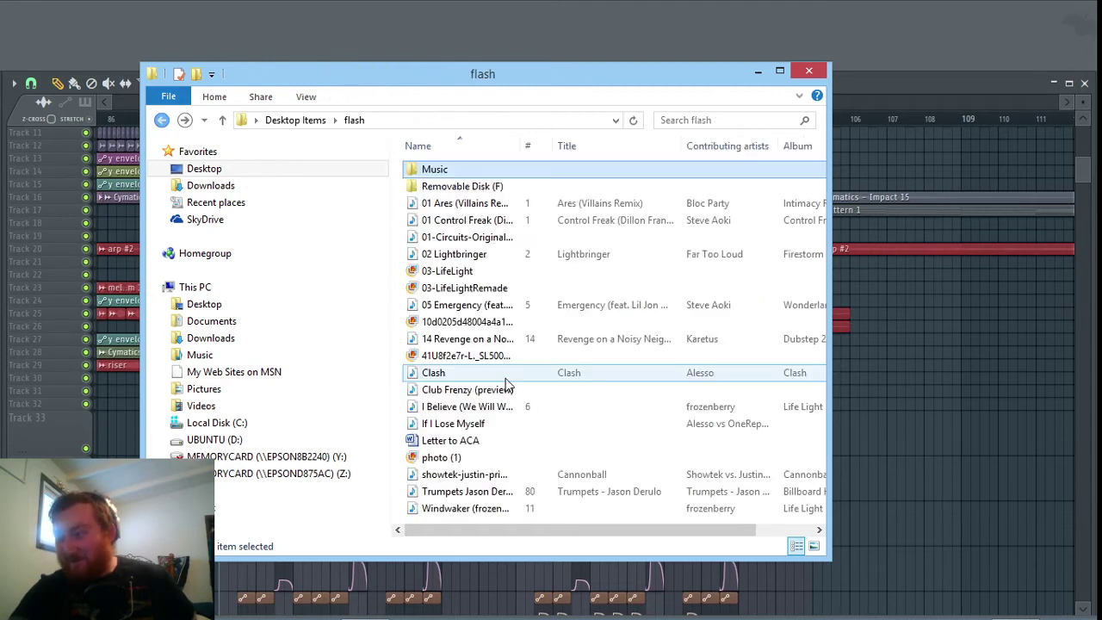
{"action": "double_click", "coordinate": [462, 188]}
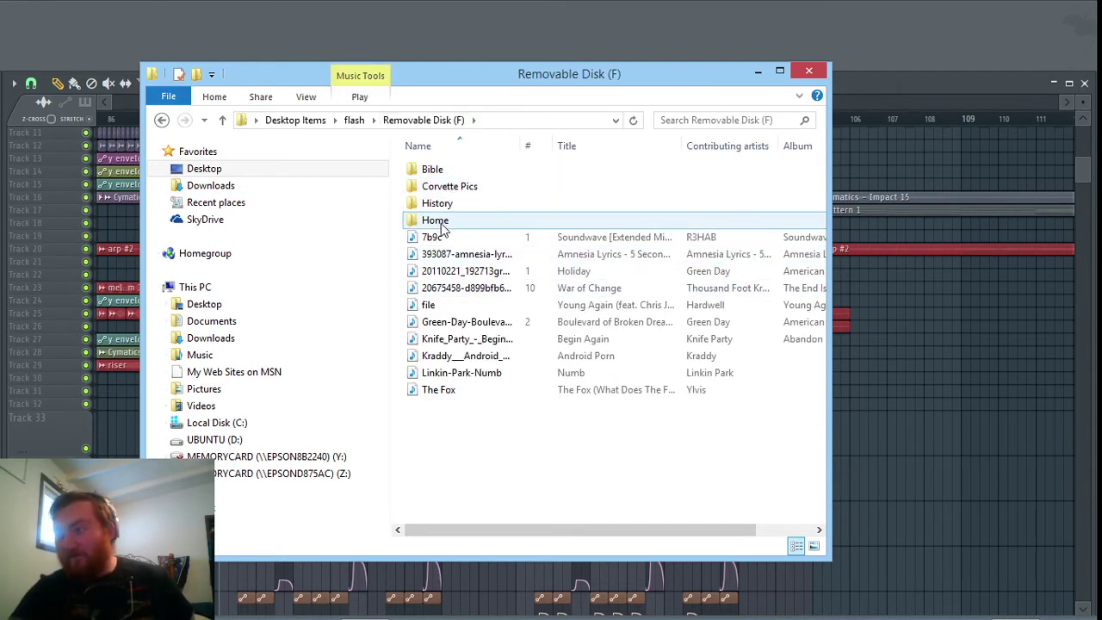
{"action": "double_click", "coordinate": [439, 222]}
{"action": "double_click", "coordinate": [463, 189]}
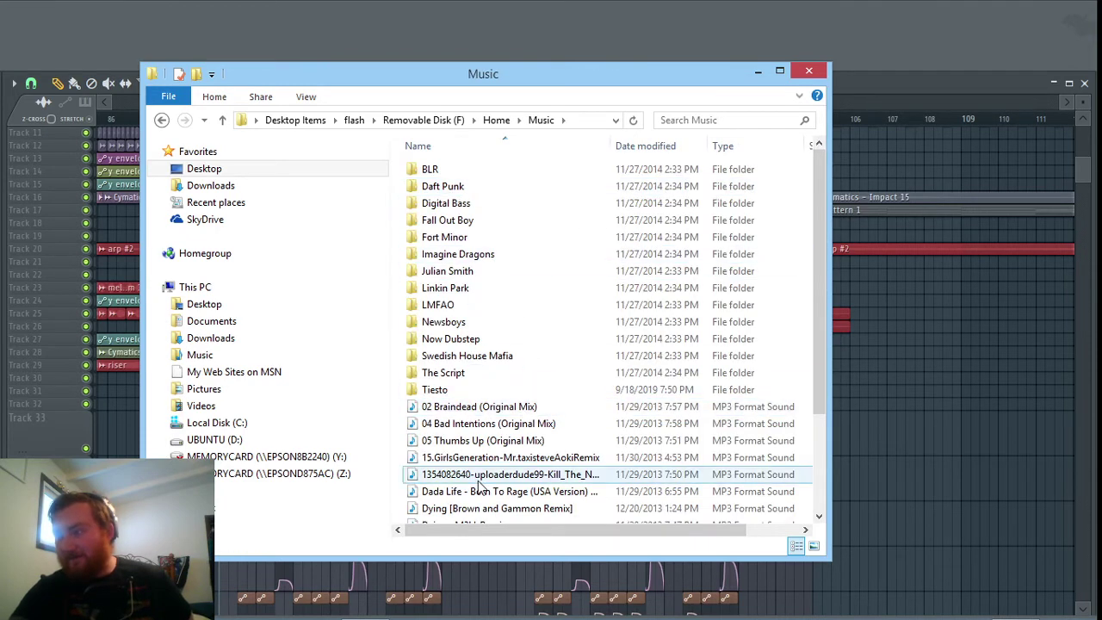
{"action": "scroll", "coordinate": [465, 379], "scroll_direction": "down", "scroll_amount": 2}
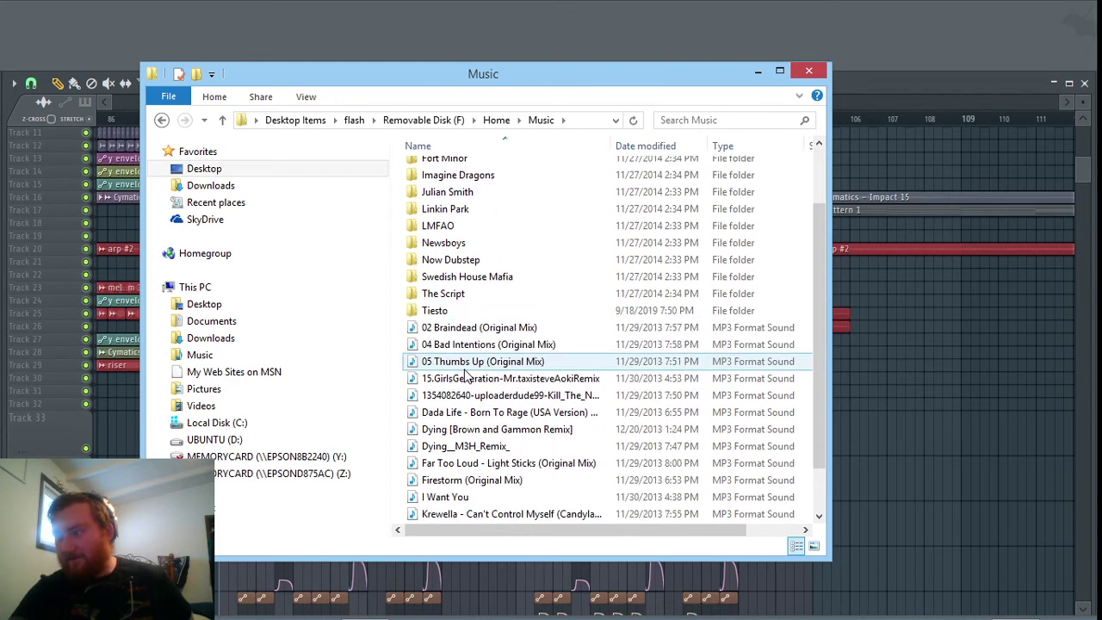
Step: Finish looking through the Music folder under Removable Disk (F) and Home, and return to Desktop Items
{"action": "scroll", "coordinate": [465, 379], "scroll_direction": "down", "scroll_amount": 1}
{"action": "scroll", "coordinate": [472, 345], "scroll_direction": "up", "scroll_amount": 3}
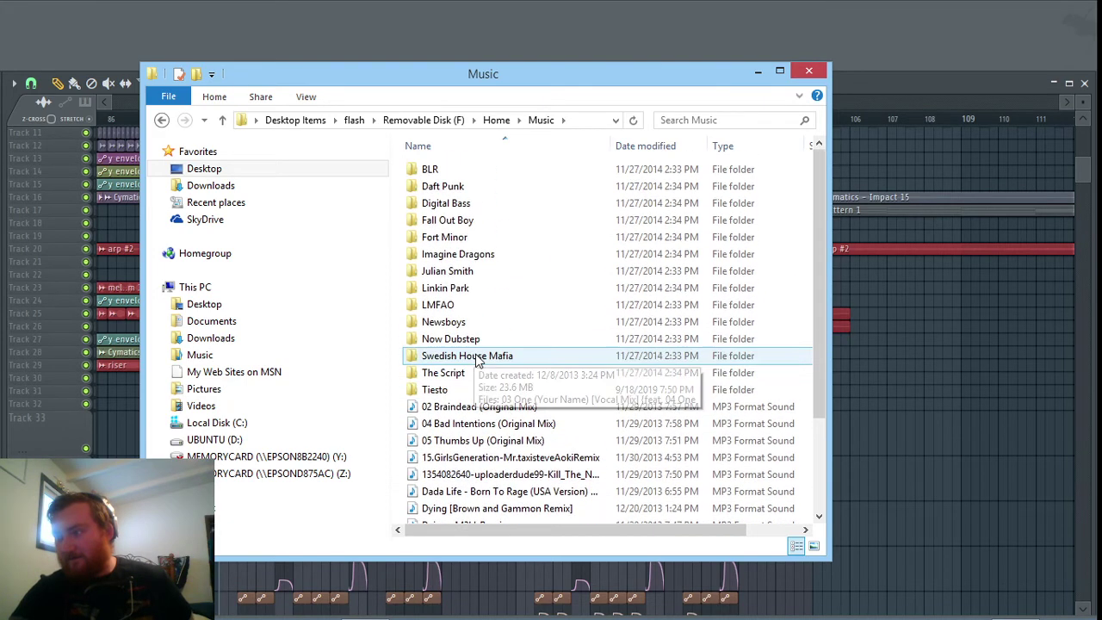
{"action": "left_click", "coordinate": [161, 121]}
{"action": "left_click", "coordinate": [161, 120]}
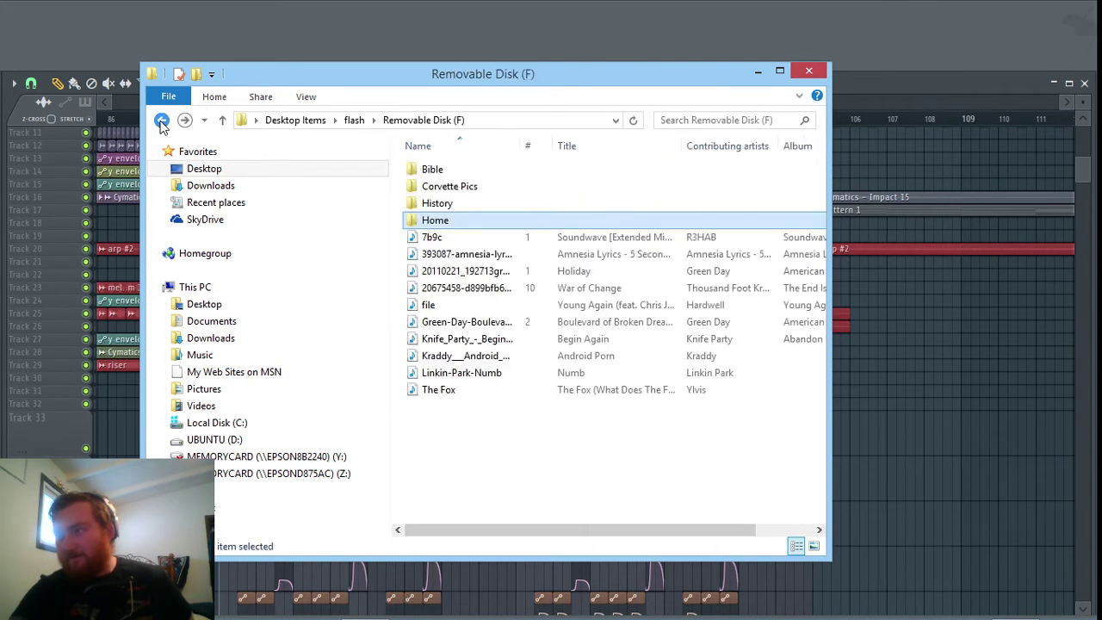
{"action": "left_click", "coordinate": [161, 120]}
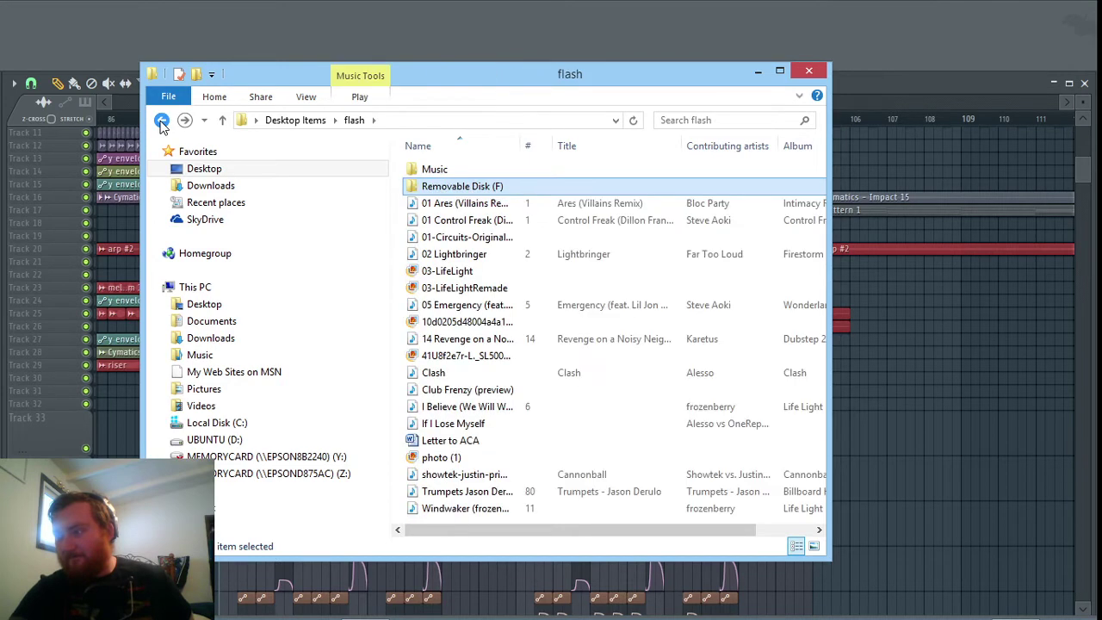
{"action": "left_click", "coordinate": [161, 121]}
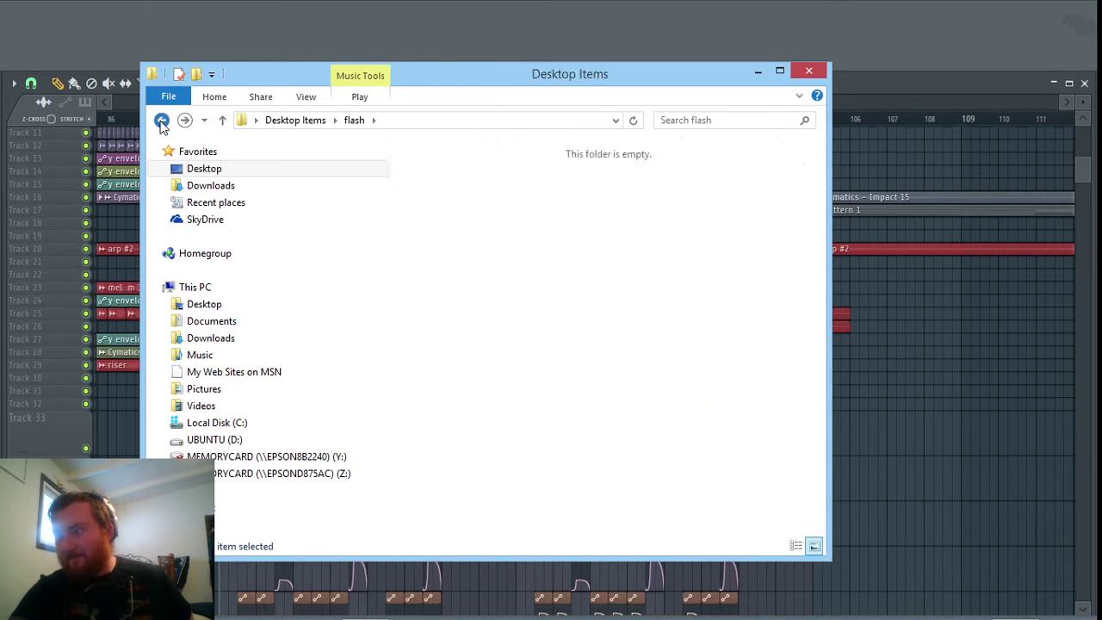
Step: Look through the folder thumbnails in Desktop Items for an earlier music project
{"action": "left_click", "coordinate": [593, 415]}
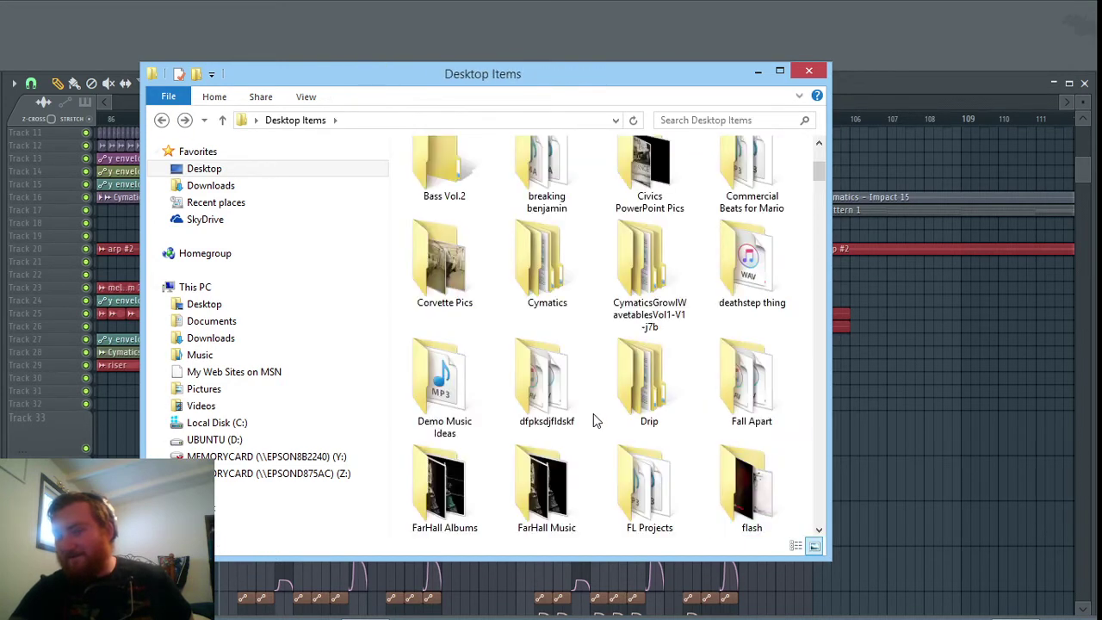
{"action": "scroll", "coordinate": [595, 415], "scroll_direction": "down", "scroll_amount": 5}
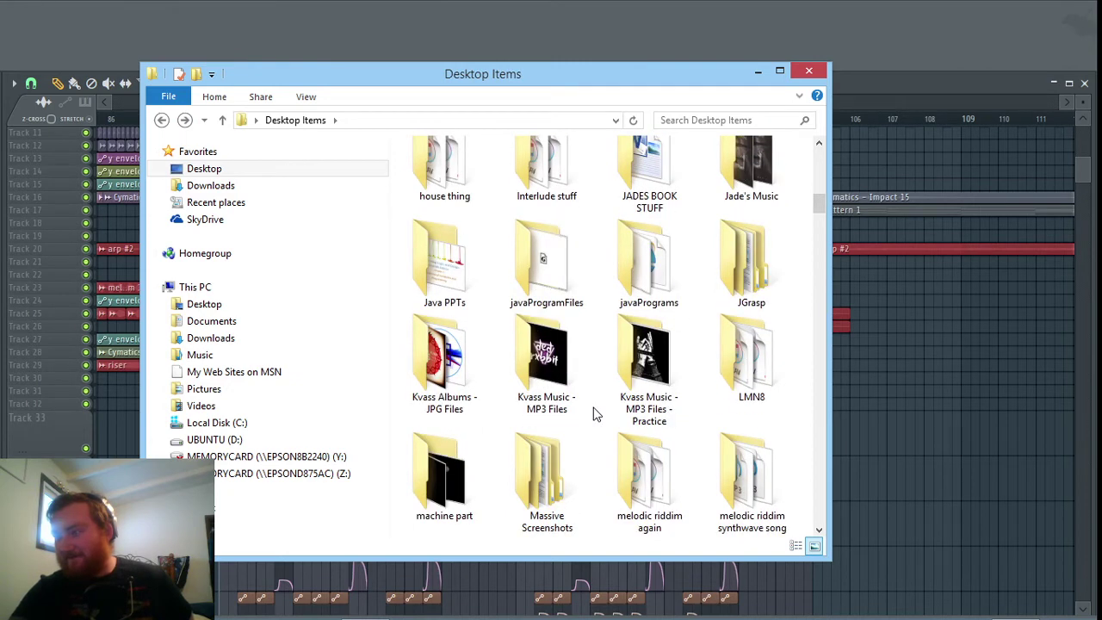
{"action": "scroll", "coordinate": [594, 415], "scroll_direction": "down", "scroll_amount": 2}
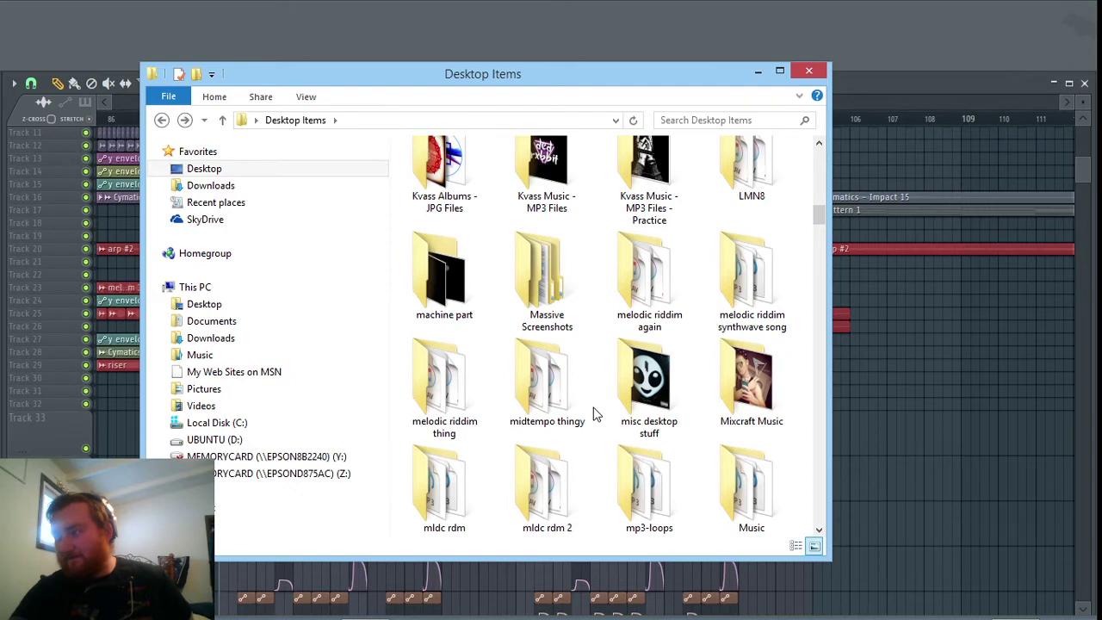
{"action": "scroll", "coordinate": [593, 416], "scroll_direction": "down", "scroll_amount": 1}
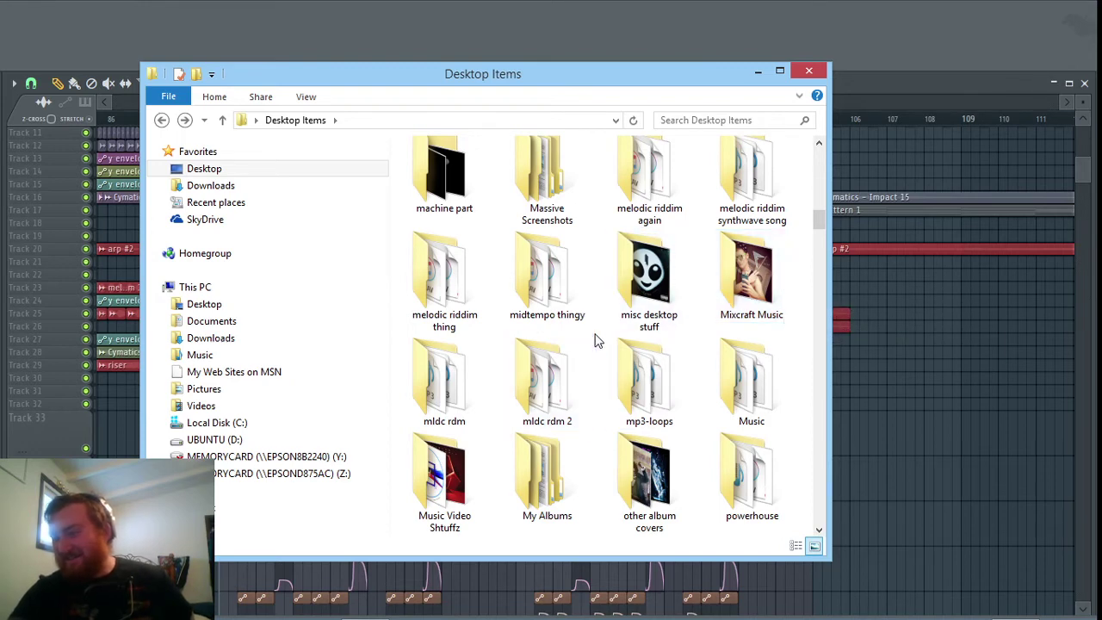
{"action": "scroll", "coordinate": [599, 339], "scroll_direction": "down", "scroll_amount": 1}
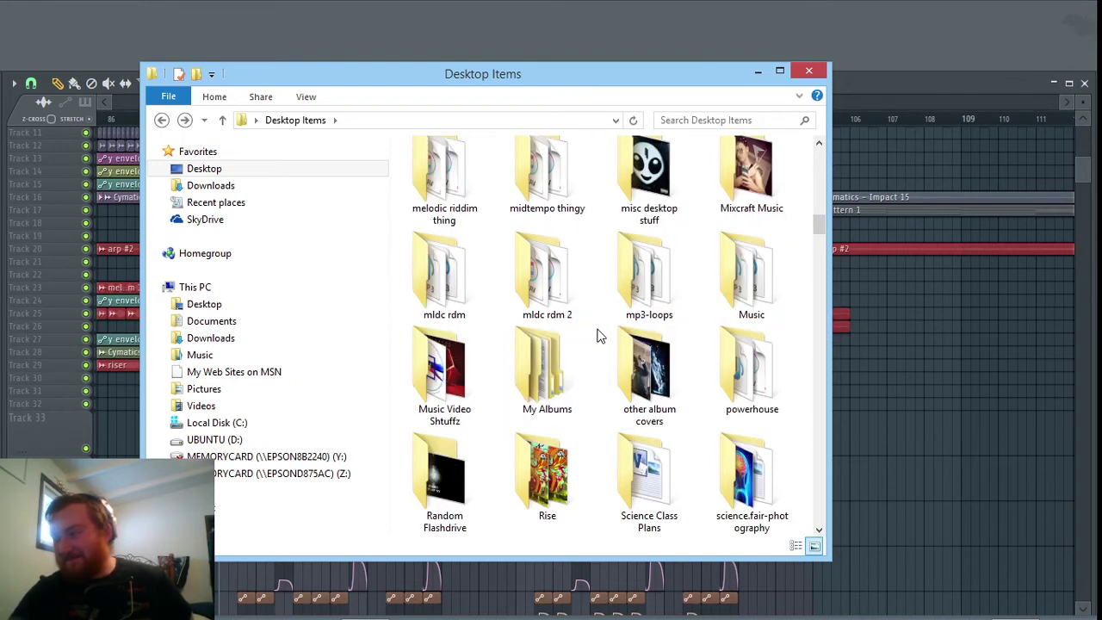
{"action": "scroll", "coordinate": [600, 336], "scroll_direction": "down", "scroll_amount": 2}
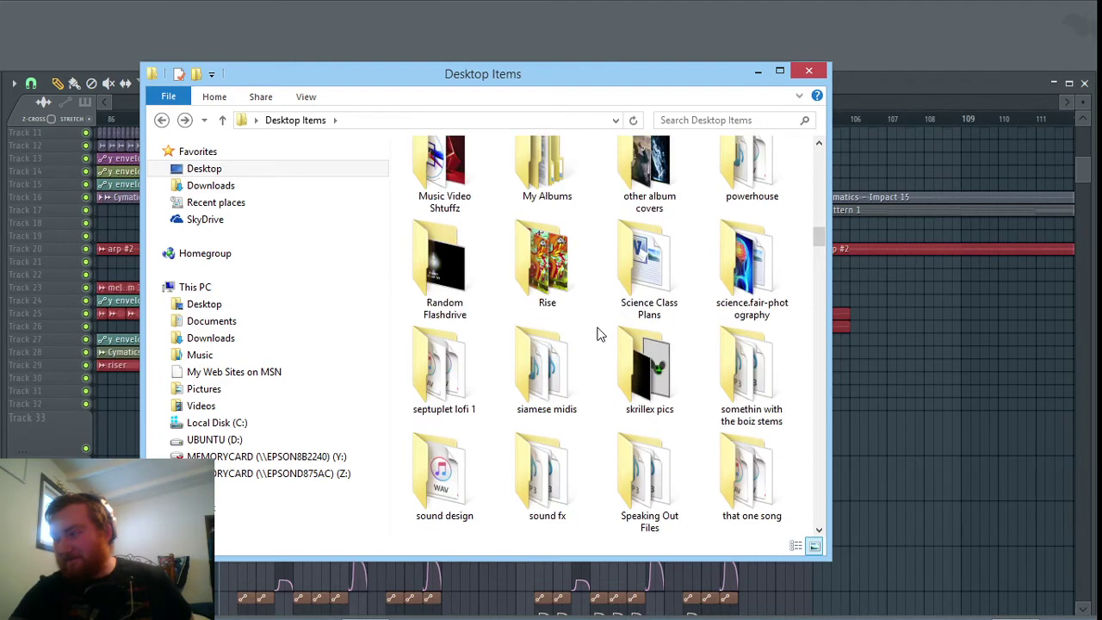
Step: Show Desktop Items as a detailed list and look through it down to the Fall Apart demos and FL Studio files
{"action": "left_click", "coordinate": [796, 550]}
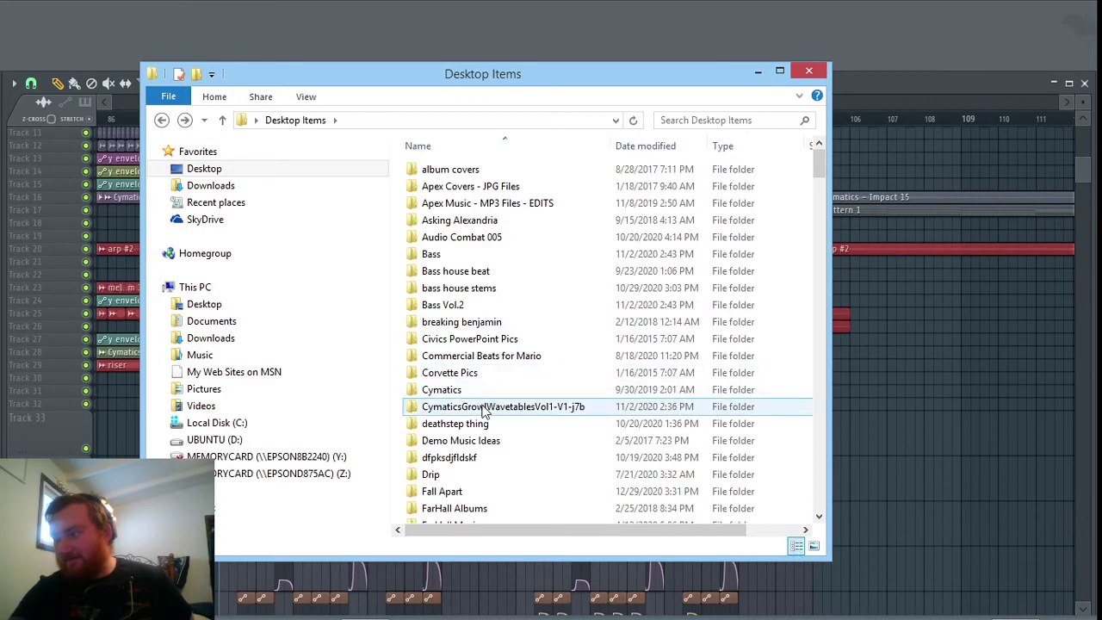
{"action": "scroll", "coordinate": [481, 388], "scroll_direction": "down", "scroll_amount": 9}
{"action": "scroll", "coordinate": [480, 360], "scroll_direction": "down", "scroll_amount": 20}
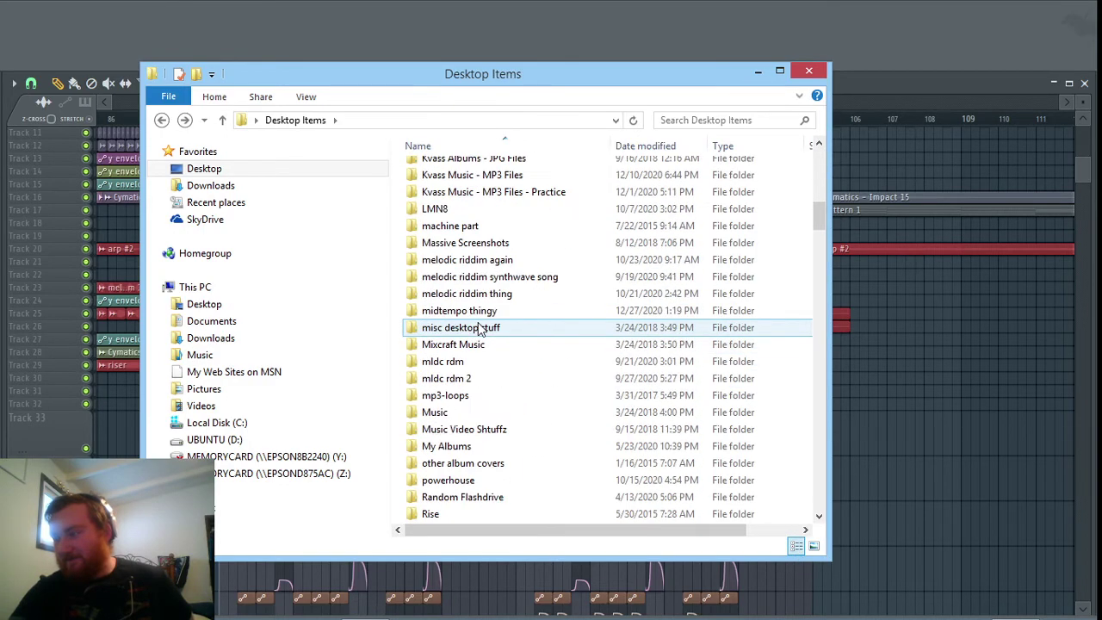
{"action": "scroll", "coordinate": [474, 315], "scroll_direction": "down", "scroll_amount": 10}
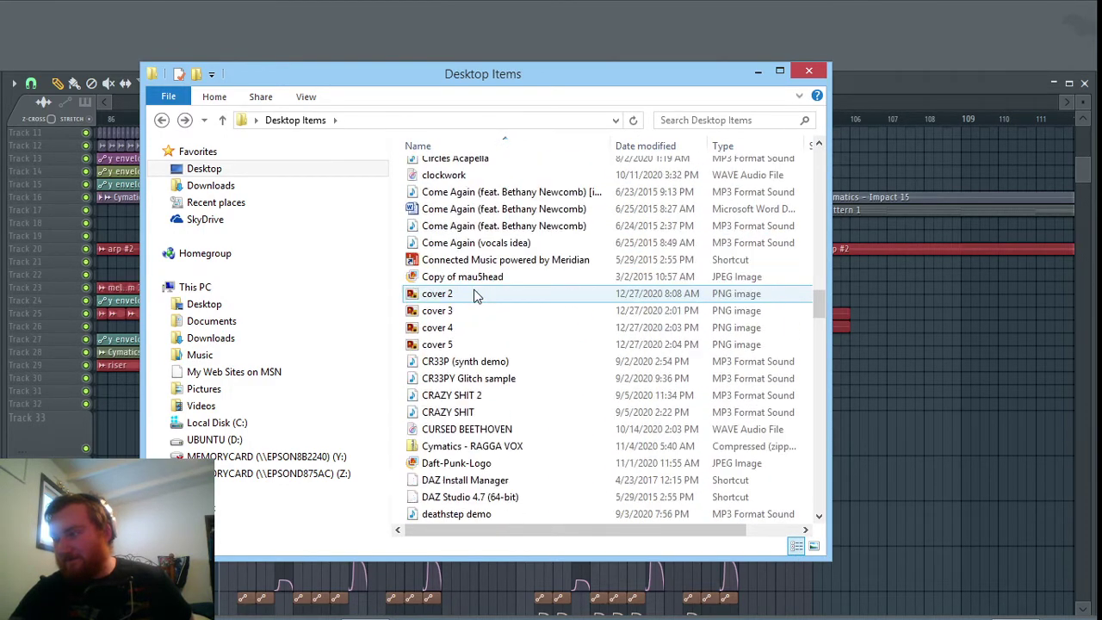
{"action": "scroll", "coordinate": [474, 282], "scroll_direction": "down", "scroll_amount": 5}
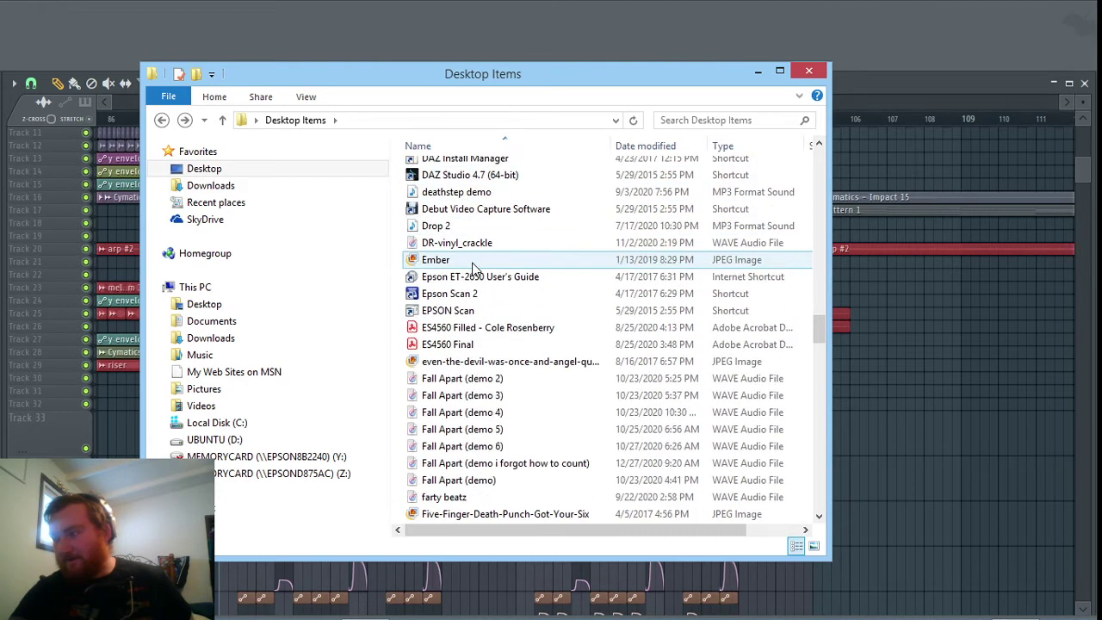
{"action": "scroll", "coordinate": [472, 261], "scroll_direction": "down", "scroll_amount": 3}
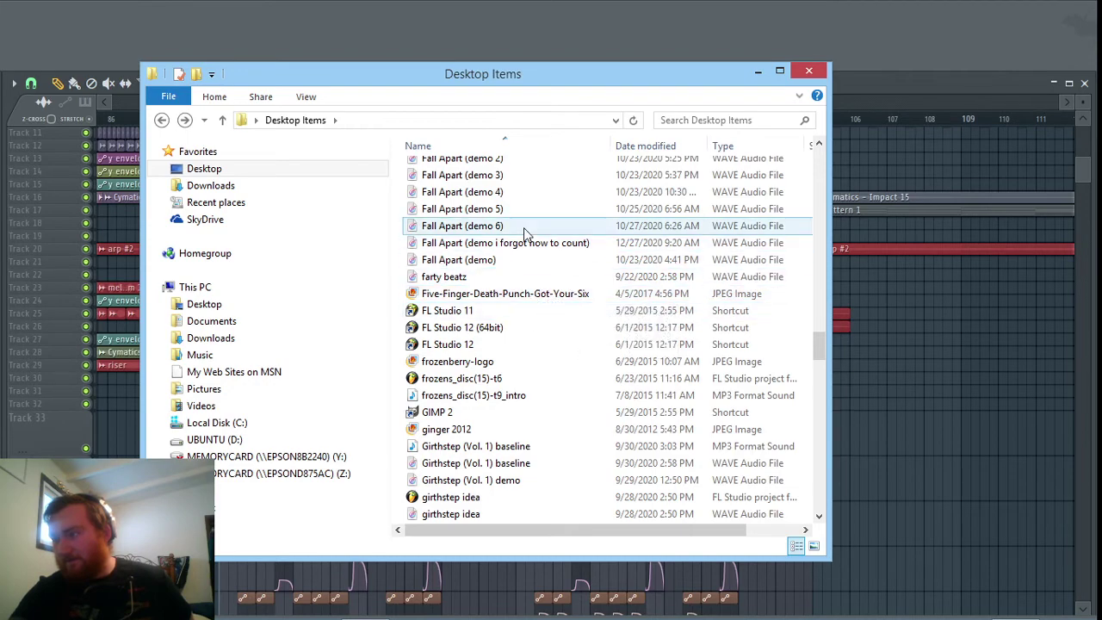
Step: Check the tracks in the Music folder of Desktop Items and return to the folder list
{"action": "scroll", "coordinate": [526, 232], "scroll_direction": "up", "scroll_amount": 15}
{"action": "scroll", "coordinate": [525, 235], "scroll_direction": "up", "scroll_amount": 5}
{"action": "scroll", "coordinate": [525, 234], "scroll_direction": "up", "scroll_amount": 5}
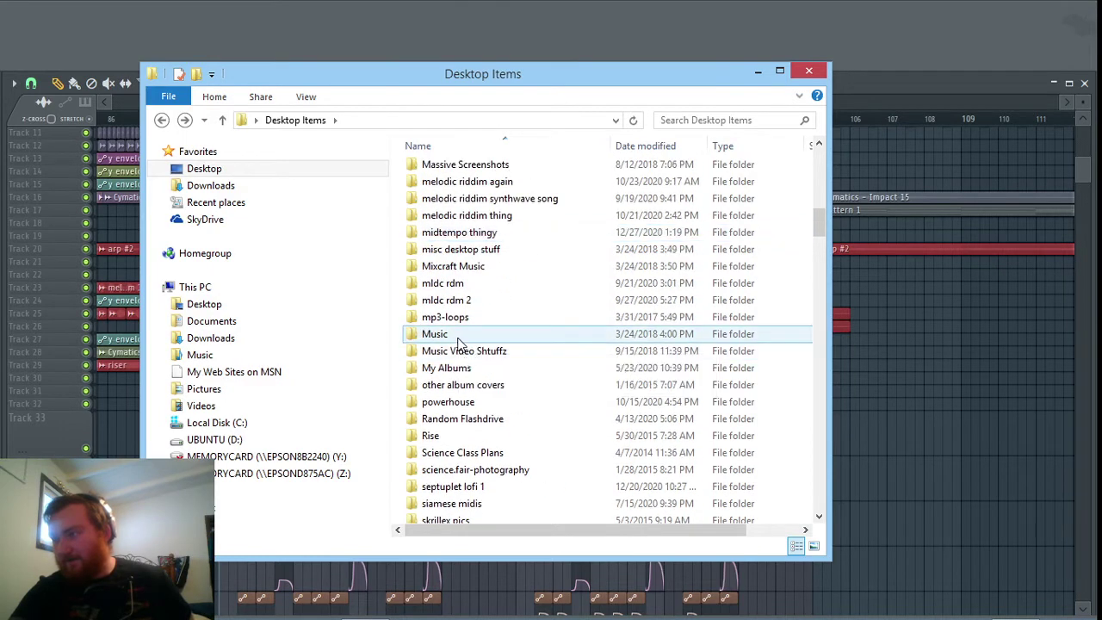
{"action": "double_click", "coordinate": [508, 336]}
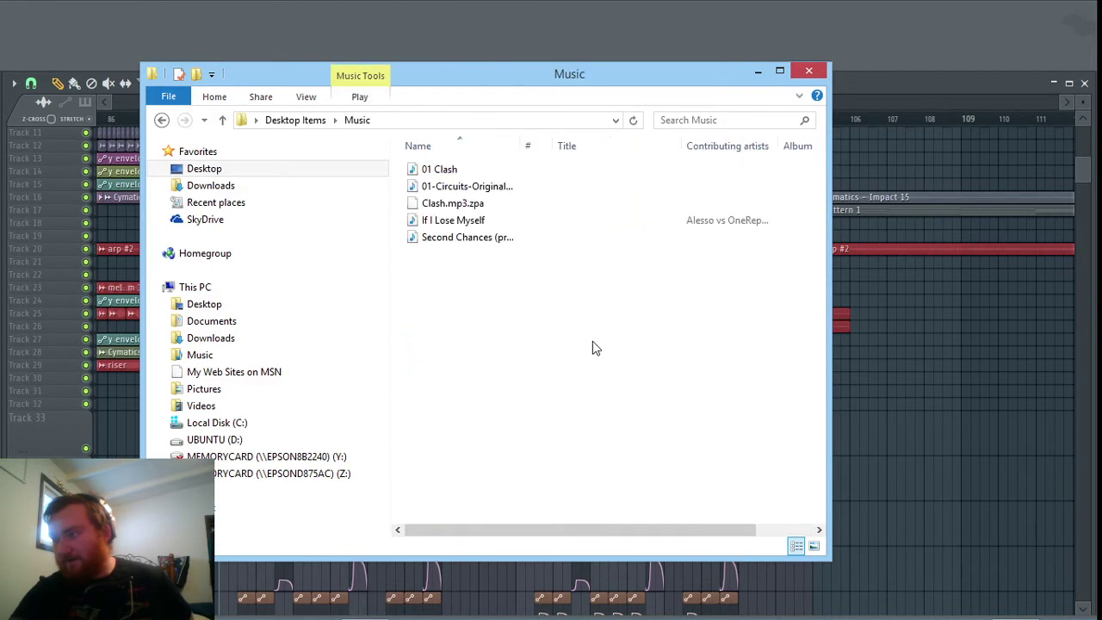
{"action": "left_click", "coordinate": [161, 120]}
Step: Find the Kvass Music - MP3 Files folder in Desktop Items, look through its tracks, and return to the list
{"action": "scroll", "coordinate": [560, 266], "scroll_direction": "up", "scroll_amount": 6}
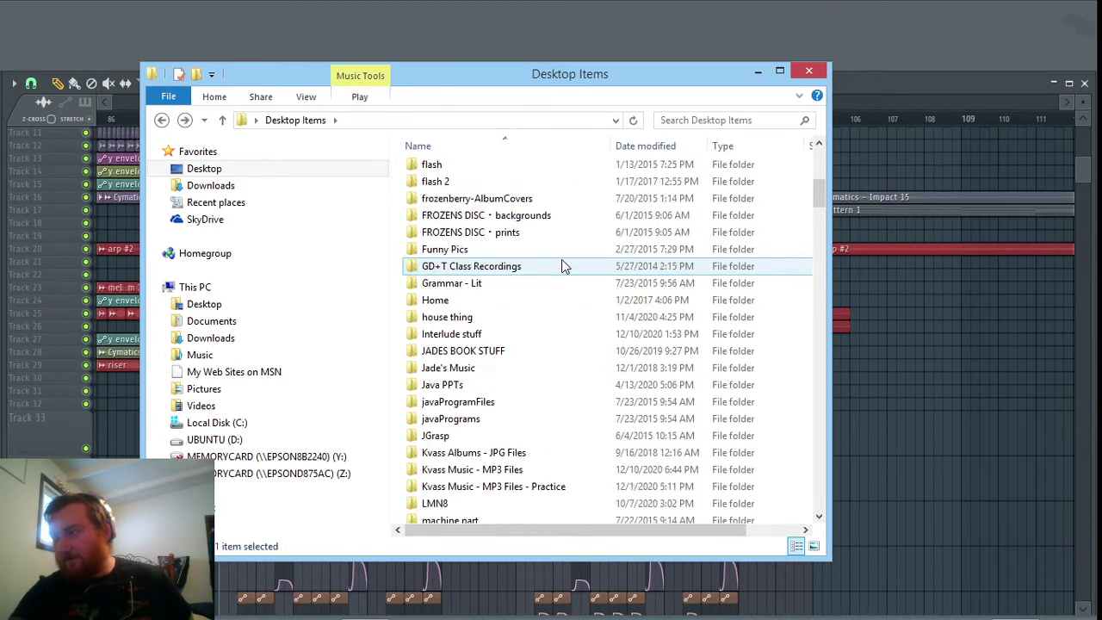
{"action": "scroll", "coordinate": [564, 258], "scroll_direction": "up", "scroll_amount": 4}
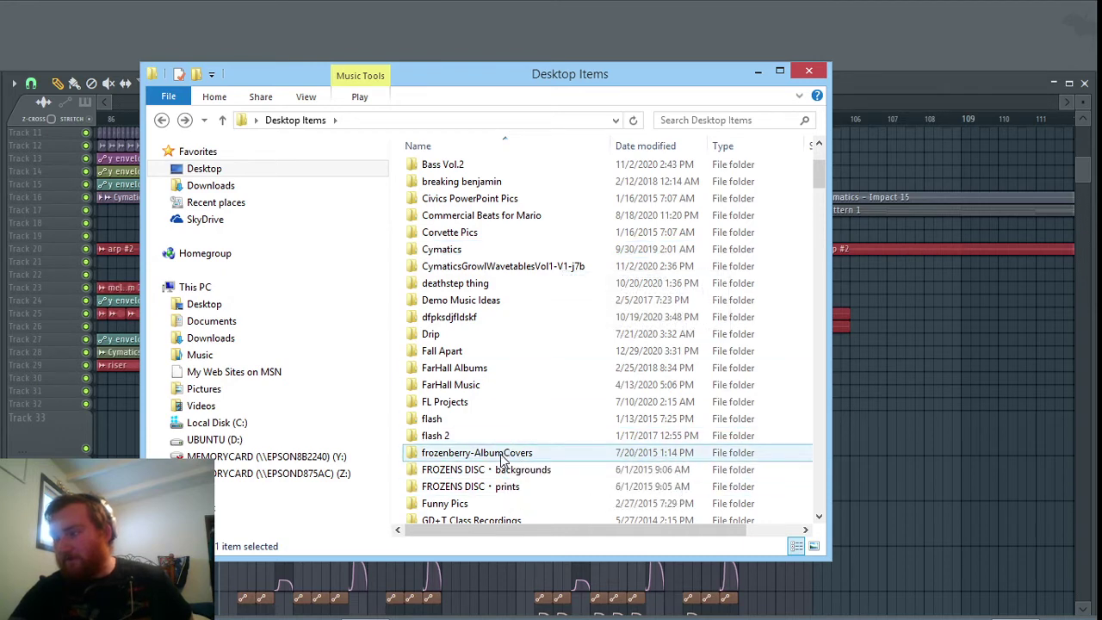
{"action": "scroll", "coordinate": [524, 488], "scroll_direction": "down", "scroll_amount": 1}
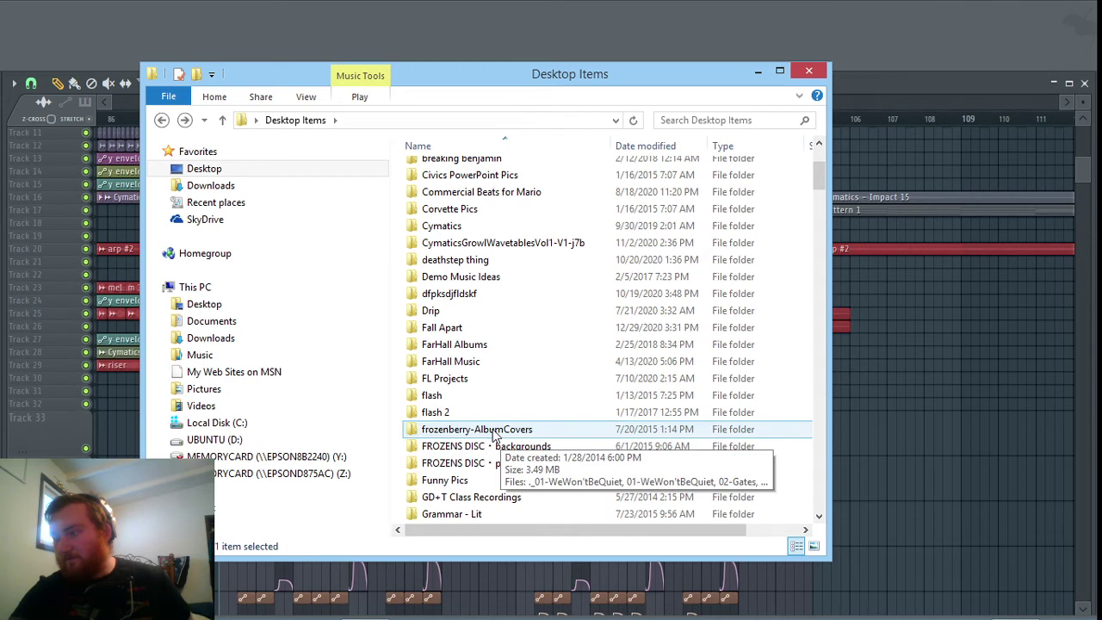
{"action": "scroll", "coordinate": [495, 435], "scroll_direction": "down", "scroll_amount": 3}
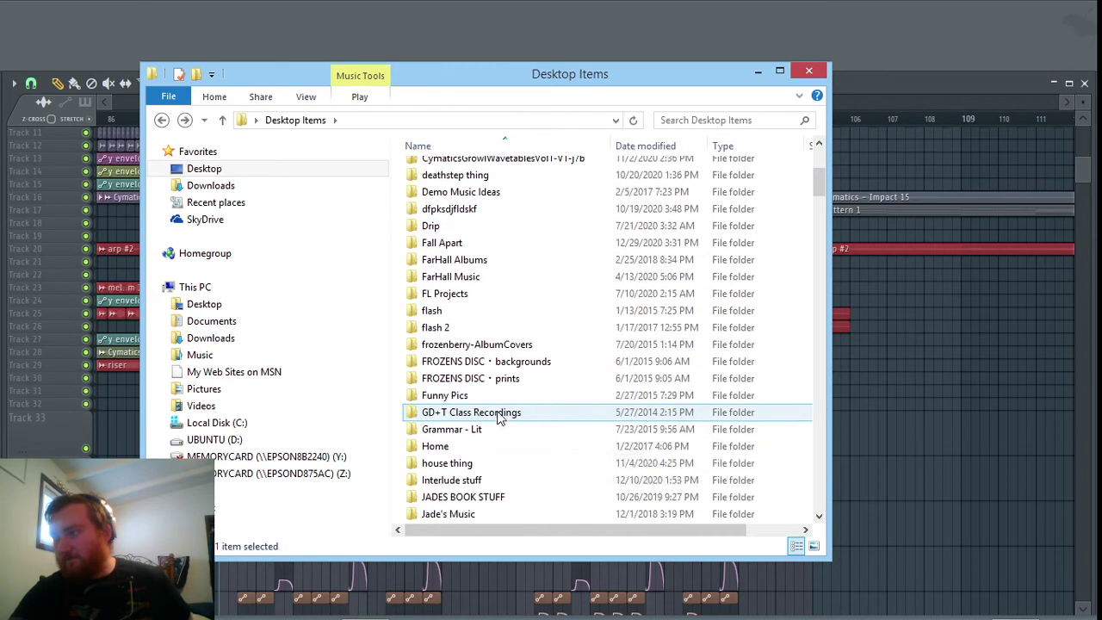
{"action": "scroll", "coordinate": [500, 399], "scroll_direction": "down", "scroll_amount": 1}
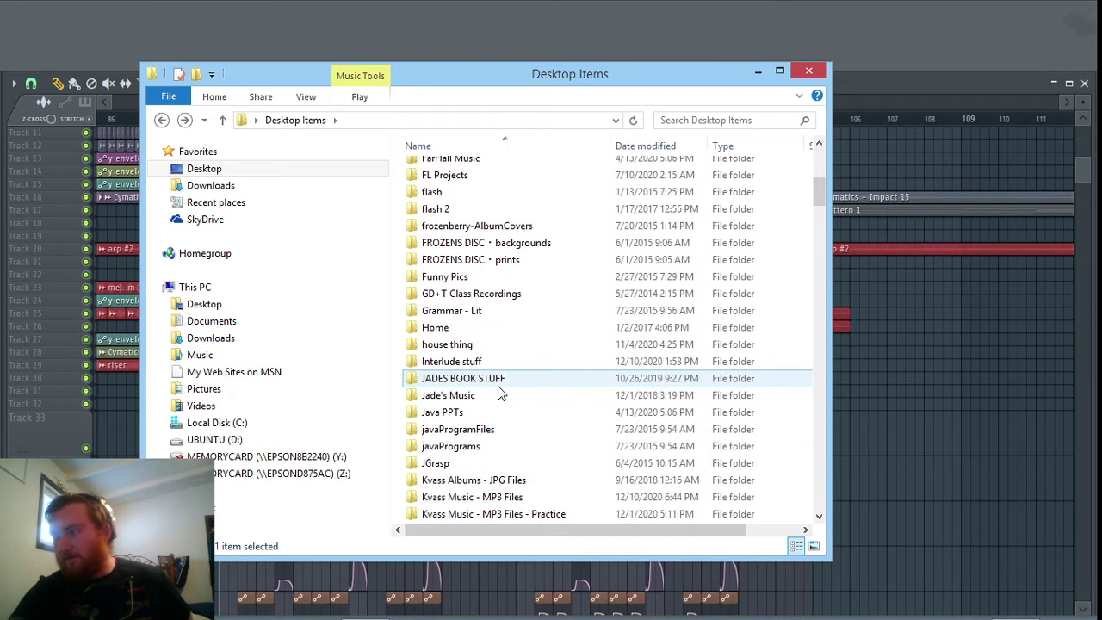
{"action": "scroll", "coordinate": [549, 430], "scroll_direction": "down", "scroll_amount": 1}
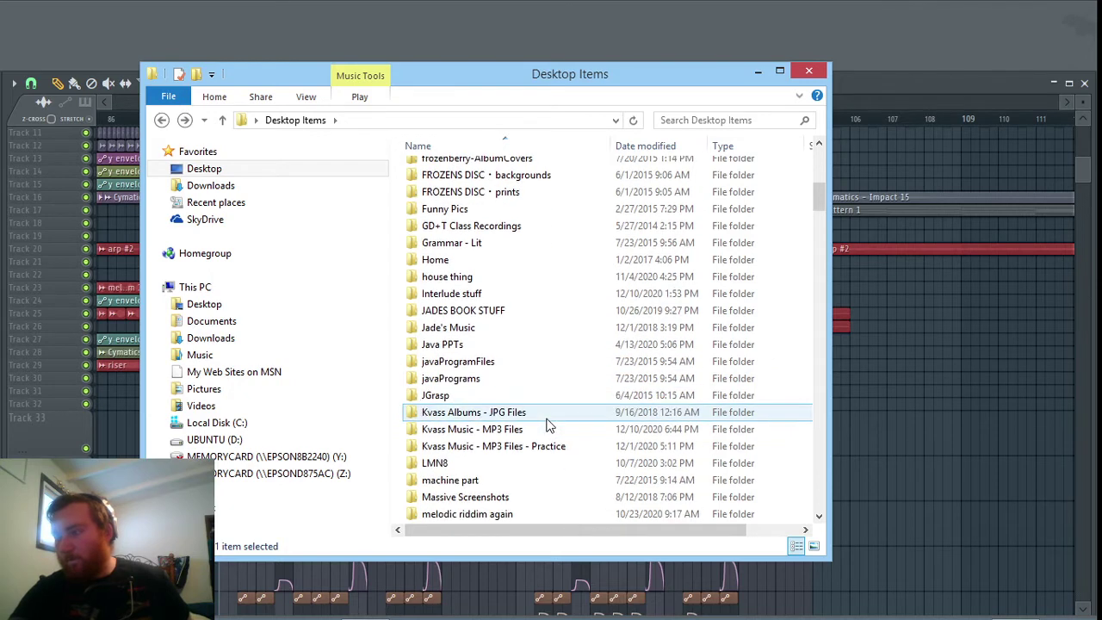
{"action": "double_click", "coordinate": [509, 436]}
{"action": "scroll", "coordinate": [510, 331], "scroll_direction": "down", "scroll_amount": 4}
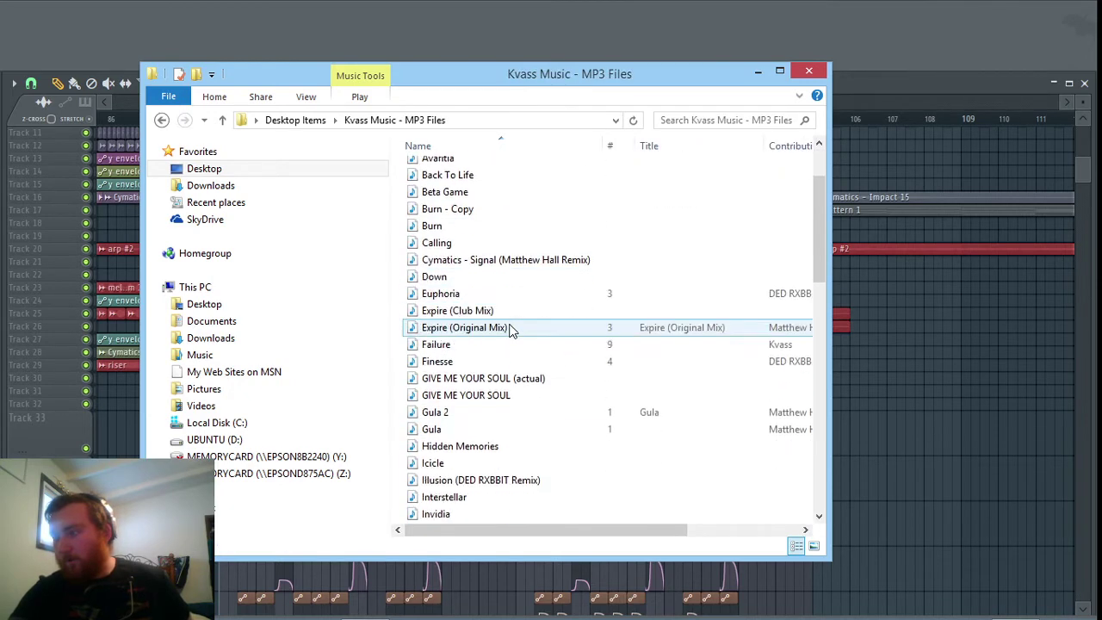
{"action": "scroll", "coordinate": [507, 331], "scroll_direction": "up", "scroll_amount": 5}
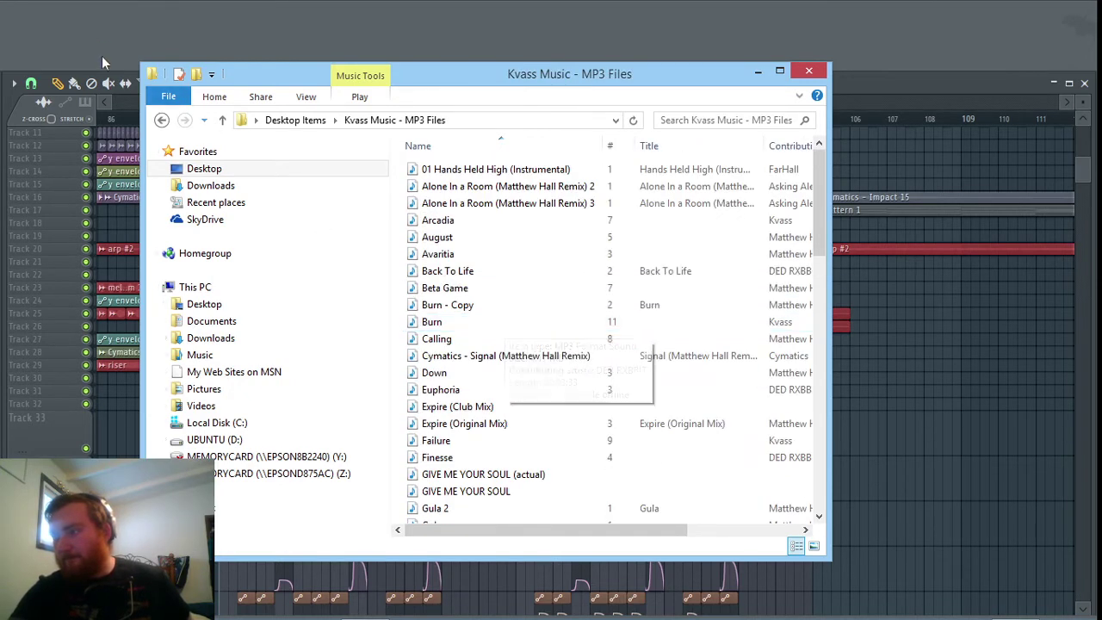
{"action": "left_click", "coordinate": [161, 120]}
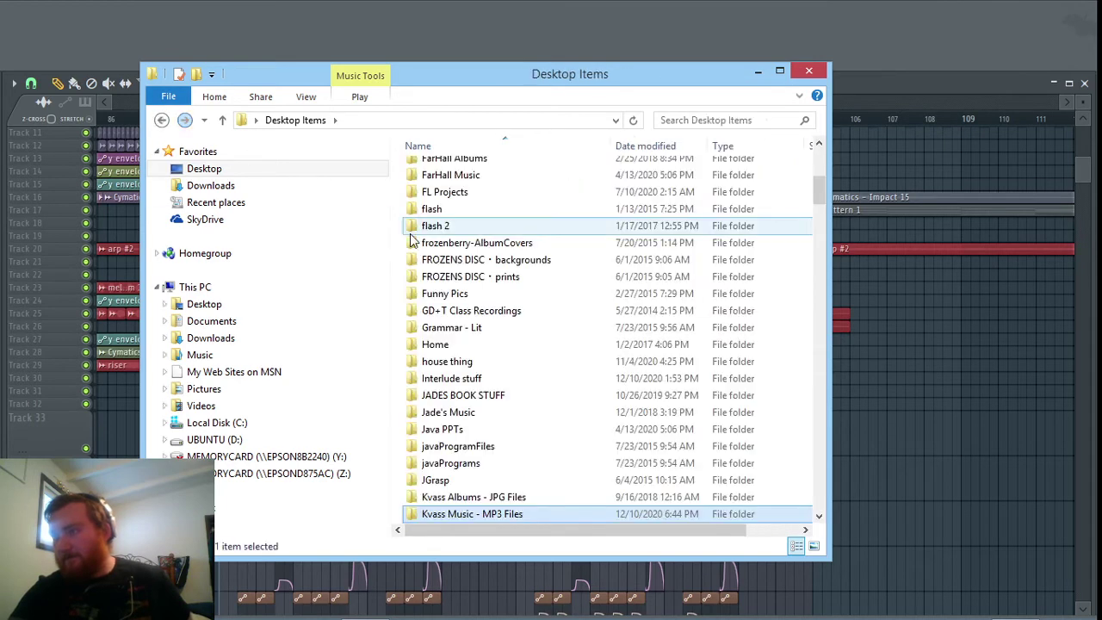
Step: Check the images in the FROZENS DISC prints and backgrounds folders, returning to Desktop Items after each
{"action": "double_click", "coordinate": [508, 277]}
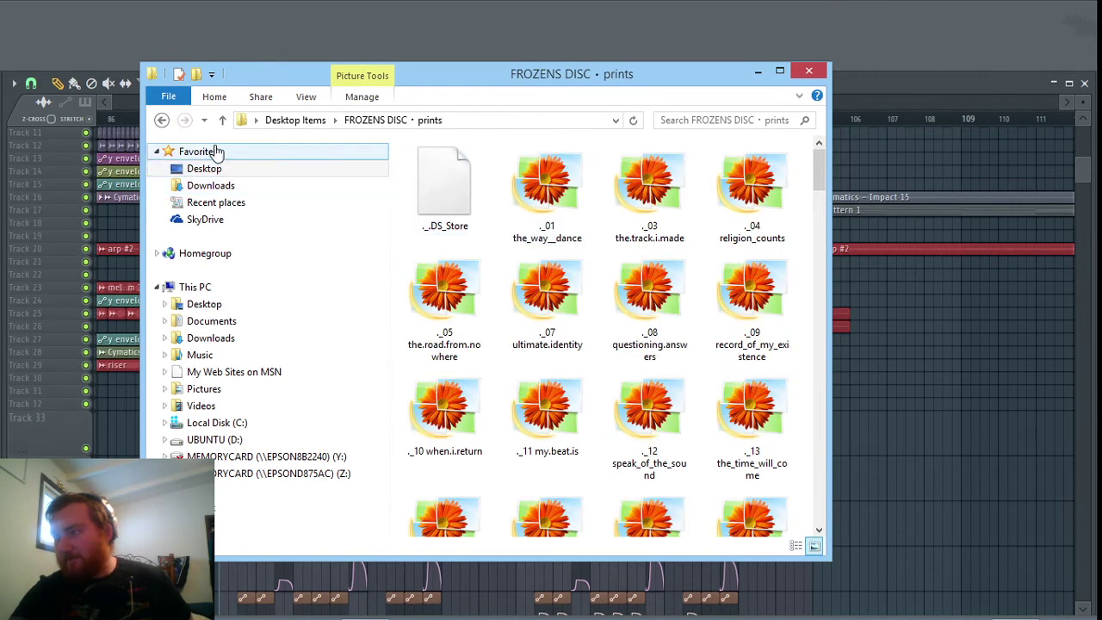
{"action": "left_click", "coordinate": [161, 119]}
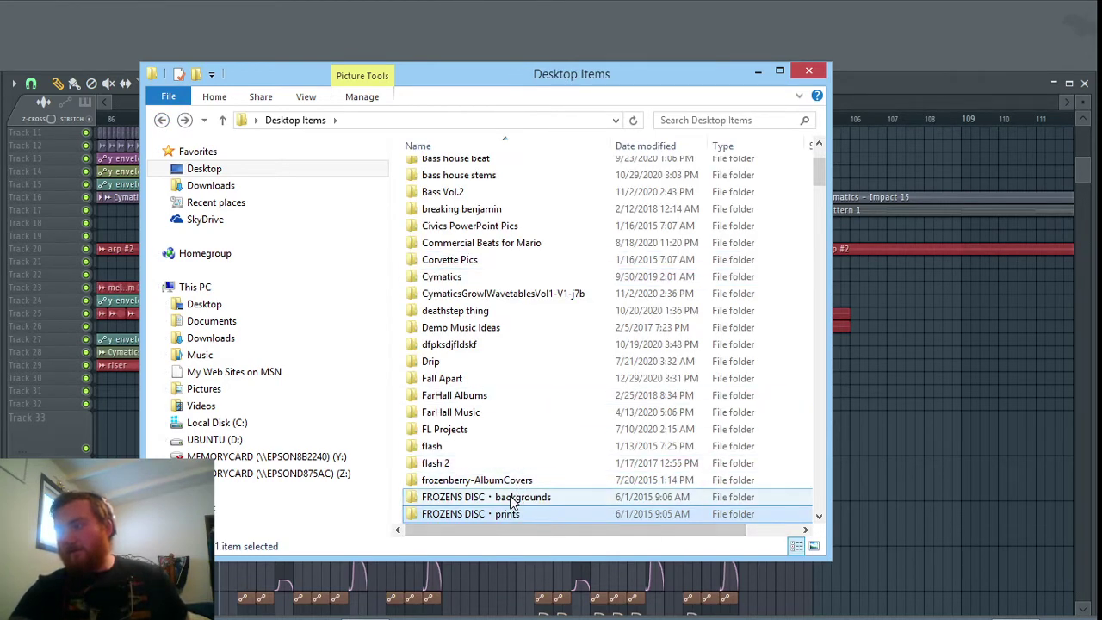
{"action": "double_click", "coordinate": [513, 498]}
{"action": "left_click", "coordinate": [161, 119]}
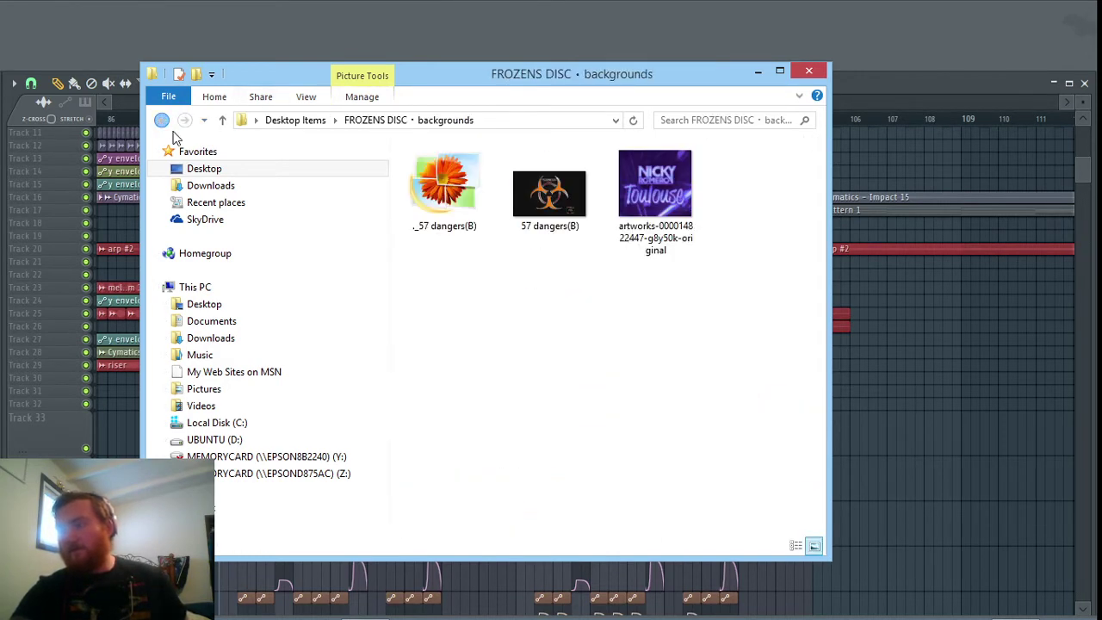
Step: Check the tracks in the Apex Music - MP3 Files - EDITS folder and return to Desktop Items
{"action": "scroll", "coordinate": [542, 315], "scroll_direction": "up", "scroll_amount": 2}
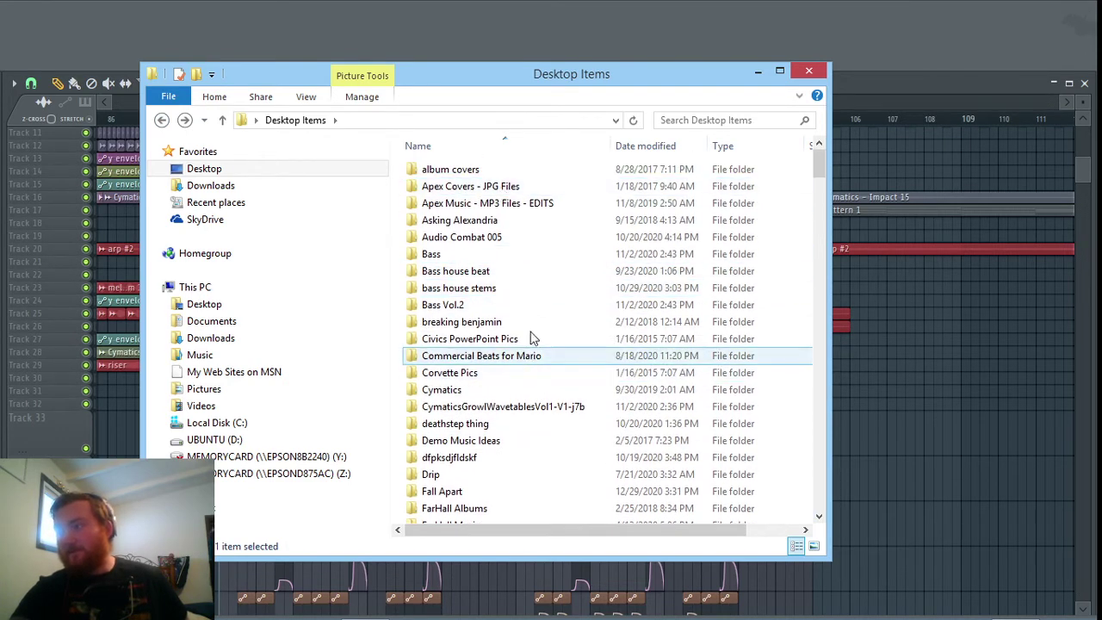
{"action": "double_click", "coordinate": [431, 203]}
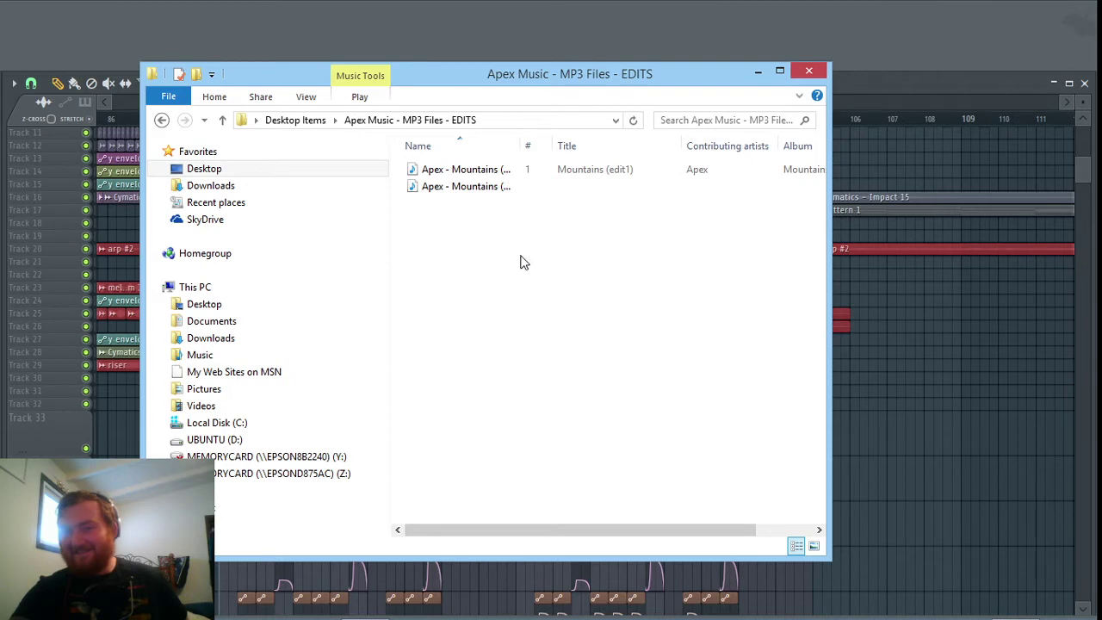
{"action": "left_click", "coordinate": [162, 120]}
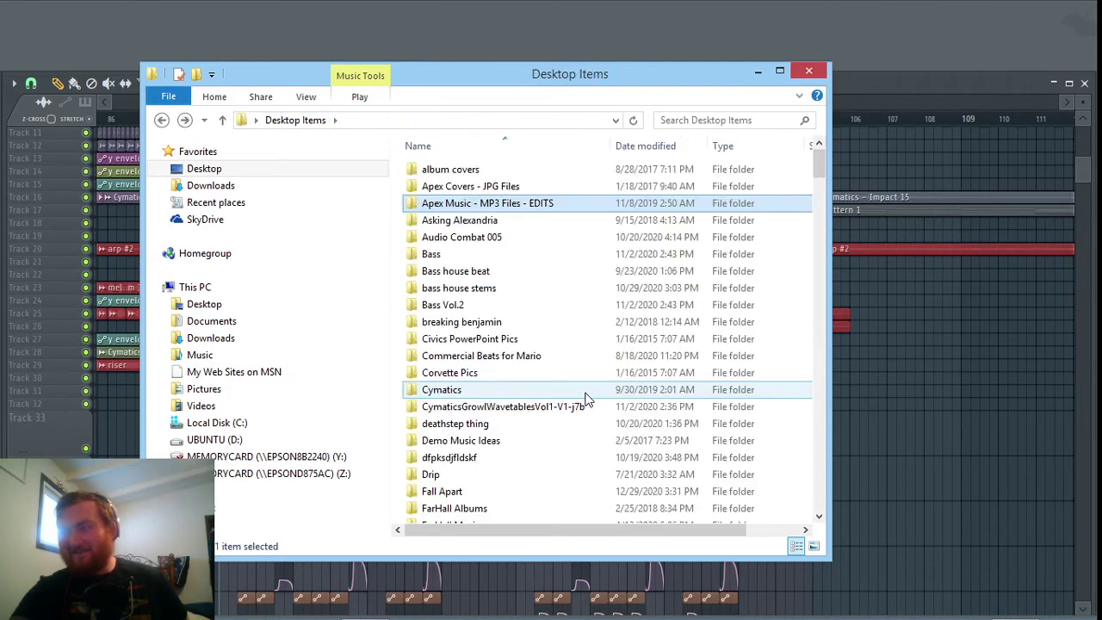
Step: Look through the Desktop Items folder list for another folder that may hold the earlier music
{"action": "scroll", "coordinate": [586, 396], "scroll_direction": "down", "scroll_amount": 2}
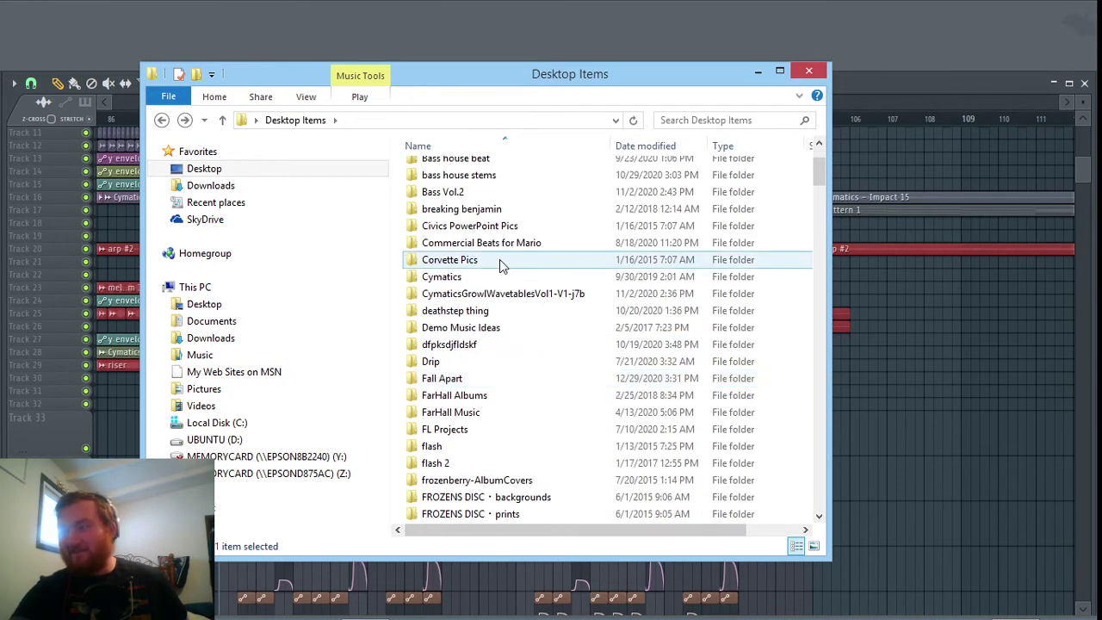
{"action": "scroll", "coordinate": [500, 259], "scroll_direction": "up", "scroll_amount": 2}
{"action": "scroll", "coordinate": [500, 259], "scroll_direction": "down", "scroll_amount": 5}
{"action": "scroll", "coordinate": [500, 259], "scroll_direction": "down", "scroll_amount": 3}
{"action": "scroll", "coordinate": [500, 259], "scroll_direction": "down", "scroll_amount": 7}
{"action": "scroll", "coordinate": [499, 241], "scroll_direction": "down", "scroll_amount": 3}
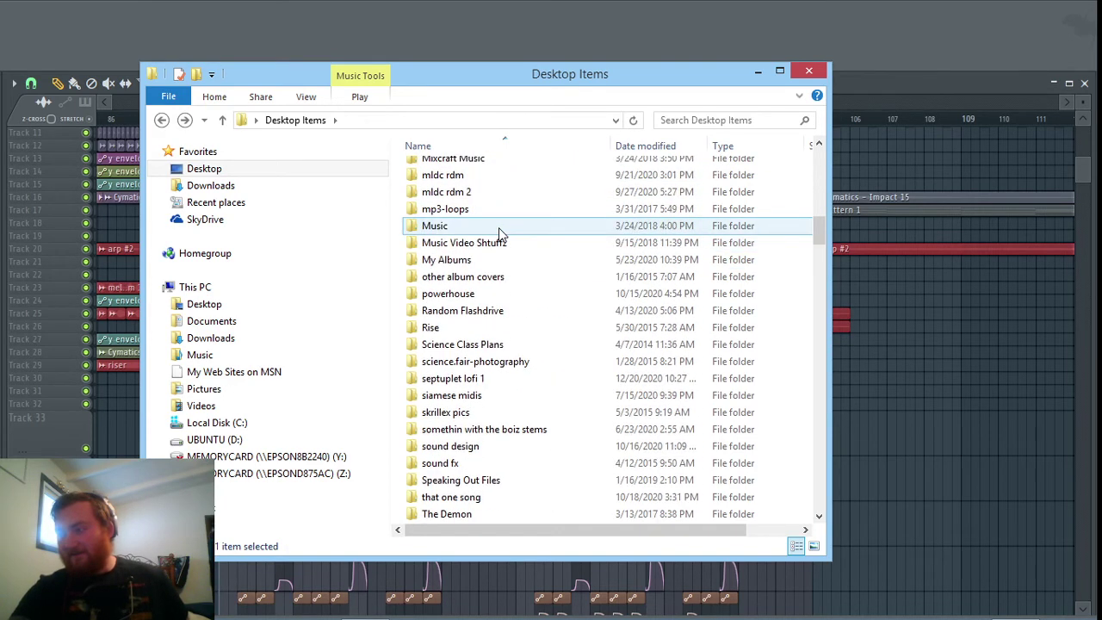
{"action": "scroll", "coordinate": [523, 479], "scroll_direction": "down", "scroll_amount": 3}
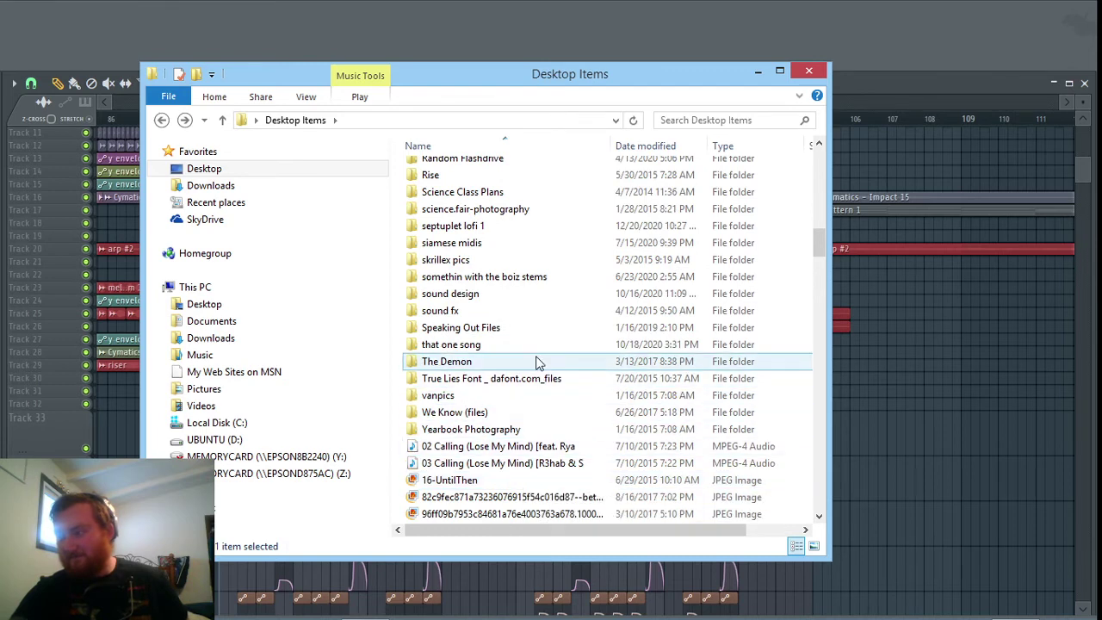
{"action": "scroll", "coordinate": [536, 366], "scroll_direction": "up", "scroll_amount": 20}
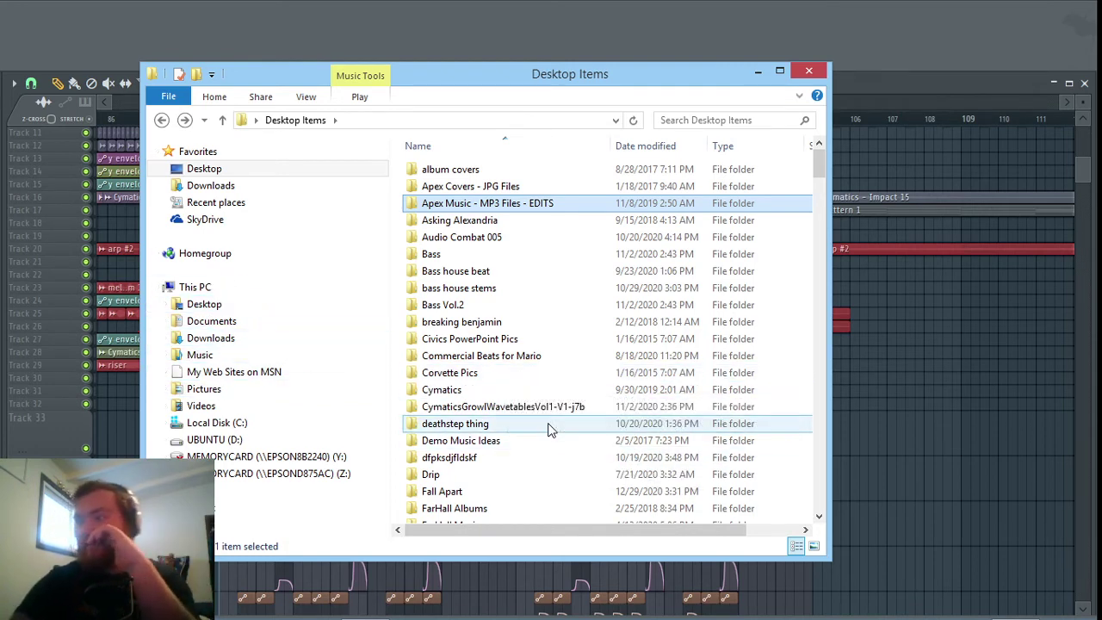
{"action": "scroll", "coordinate": [549, 427], "scroll_direction": "down", "scroll_amount": 3}
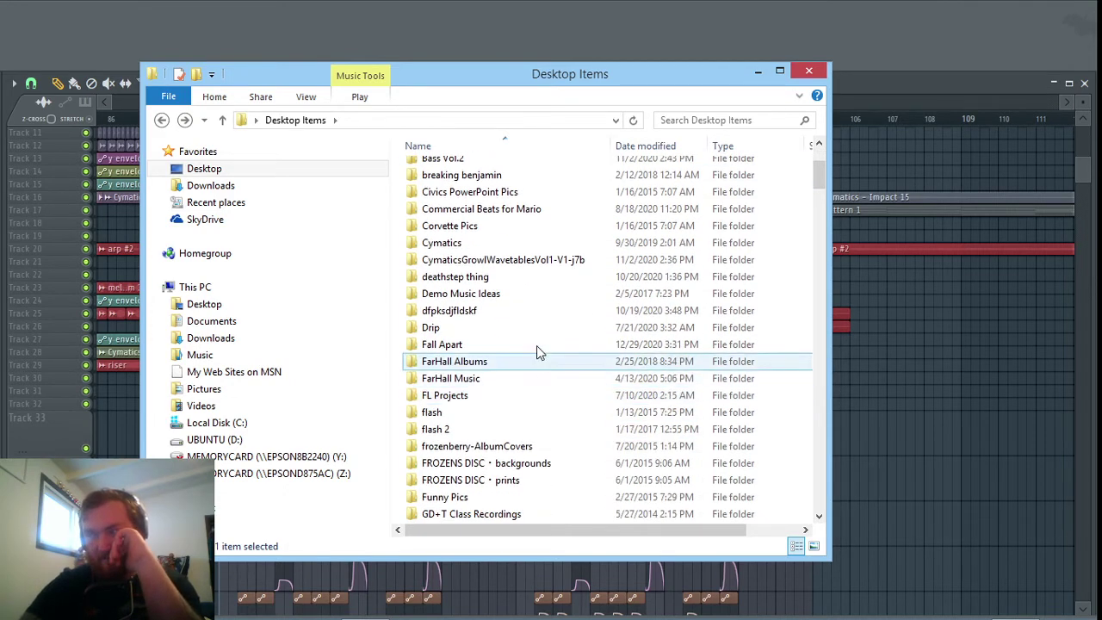
{"action": "scroll", "coordinate": [489, 217], "scroll_direction": "up", "scroll_amount": 3}
{"action": "scroll", "coordinate": [509, 411], "scroll_direction": "down", "scroll_amount": 6}
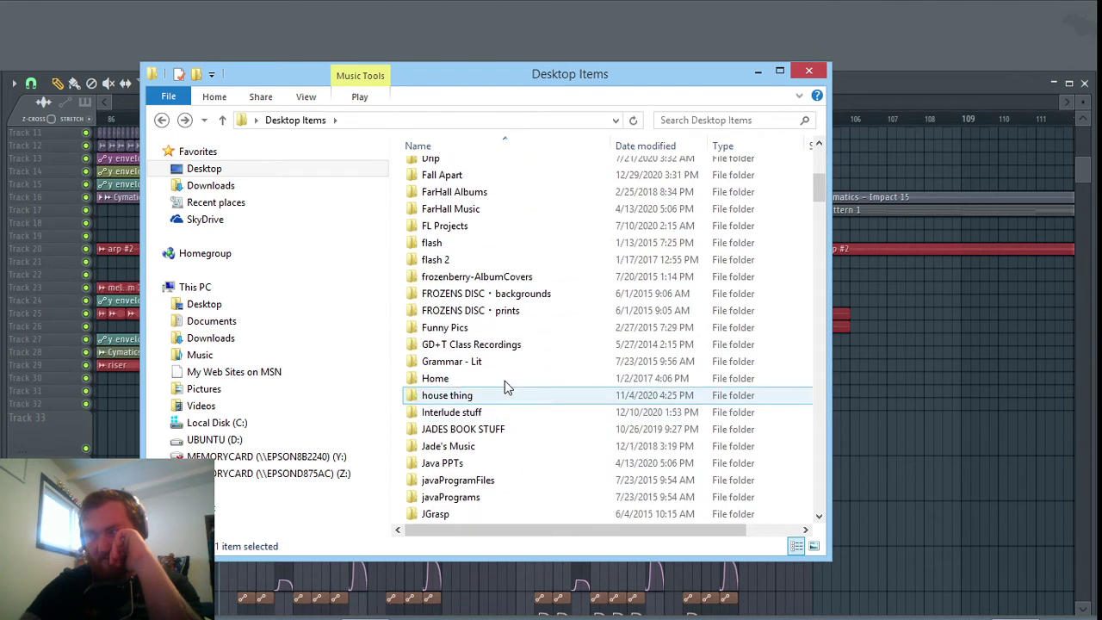
Step: Open the flash 2 folder and play Frozen In Time (frozenberry remix) in Windows Media Player
{"action": "double_click", "coordinate": [447, 260]}
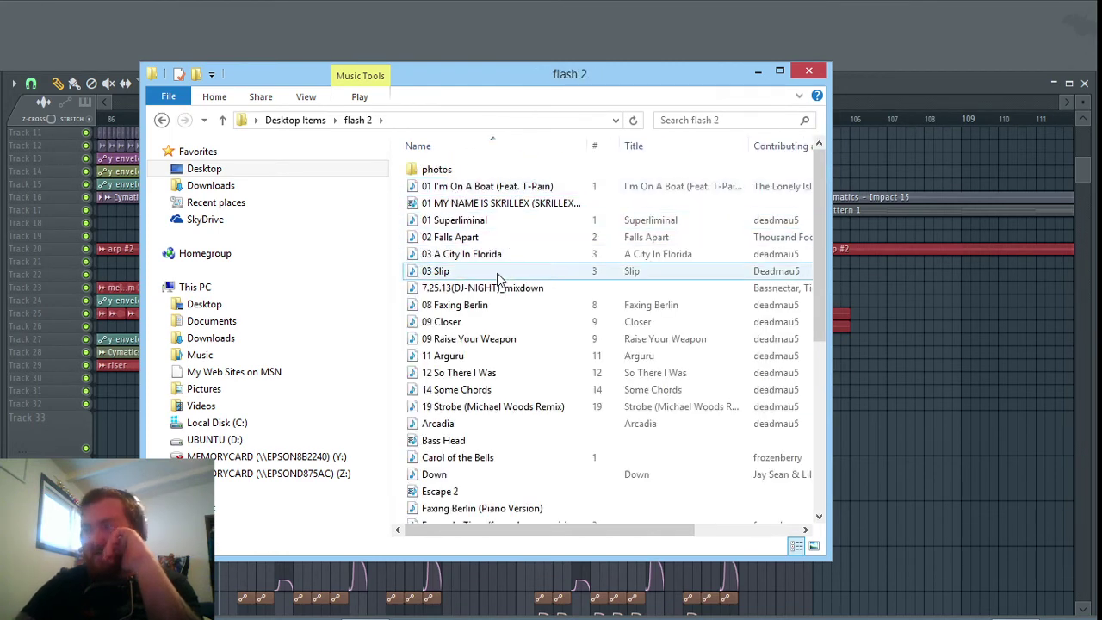
{"action": "scroll", "coordinate": [484, 364], "scroll_direction": "down", "scroll_amount": 1}
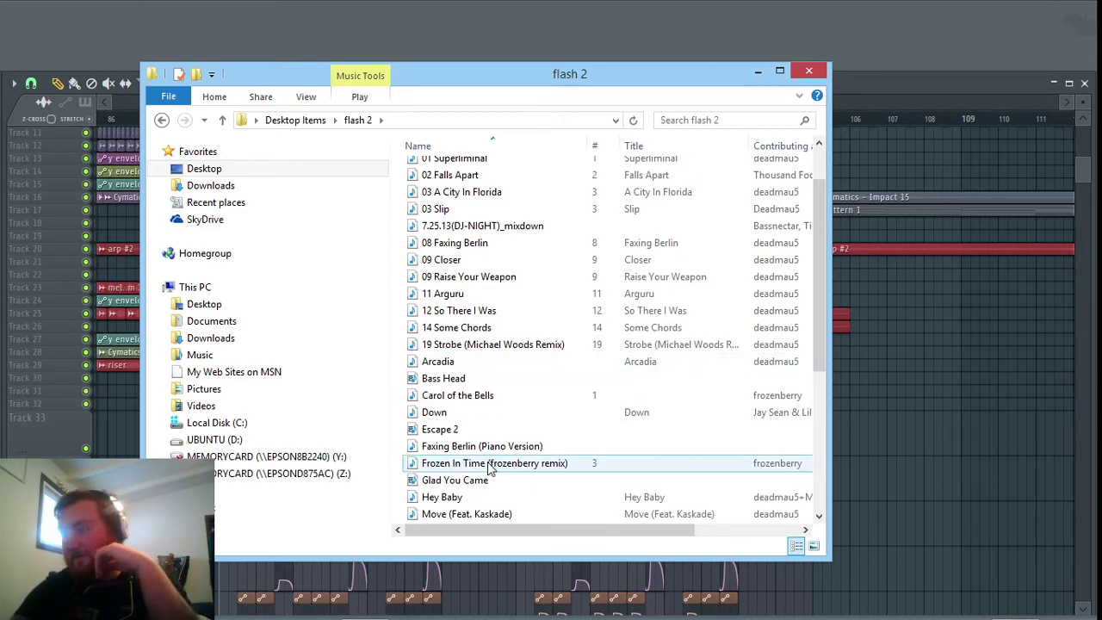
{"action": "mouse_move", "coordinate": [489, 466]}
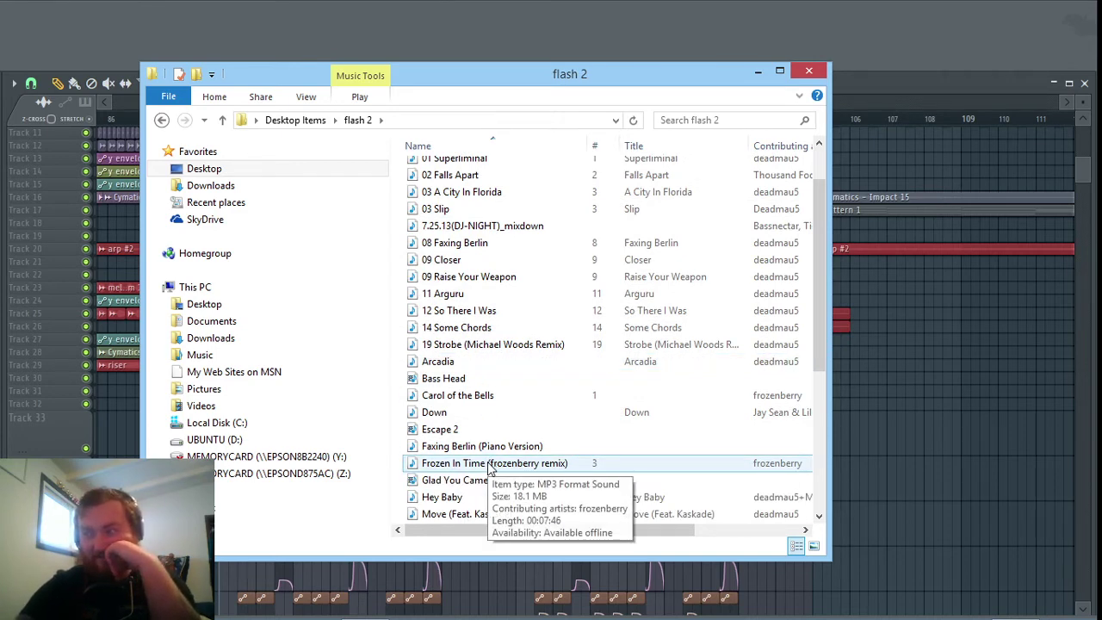
{"action": "right_click", "coordinate": [490, 466]}
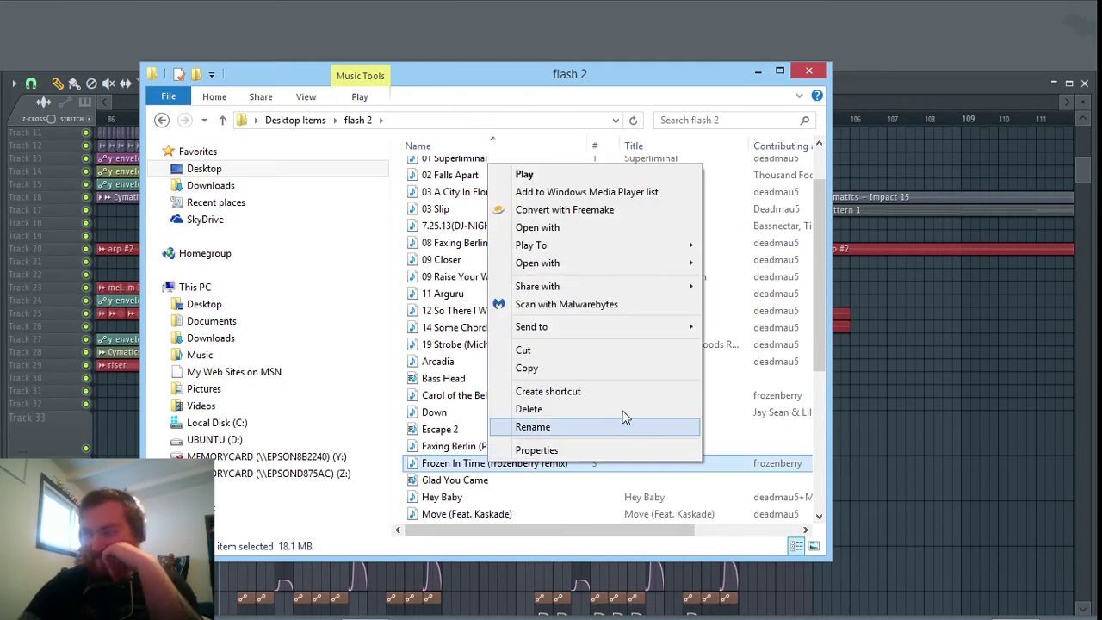
{"action": "mouse_move", "coordinate": [644, 265]}
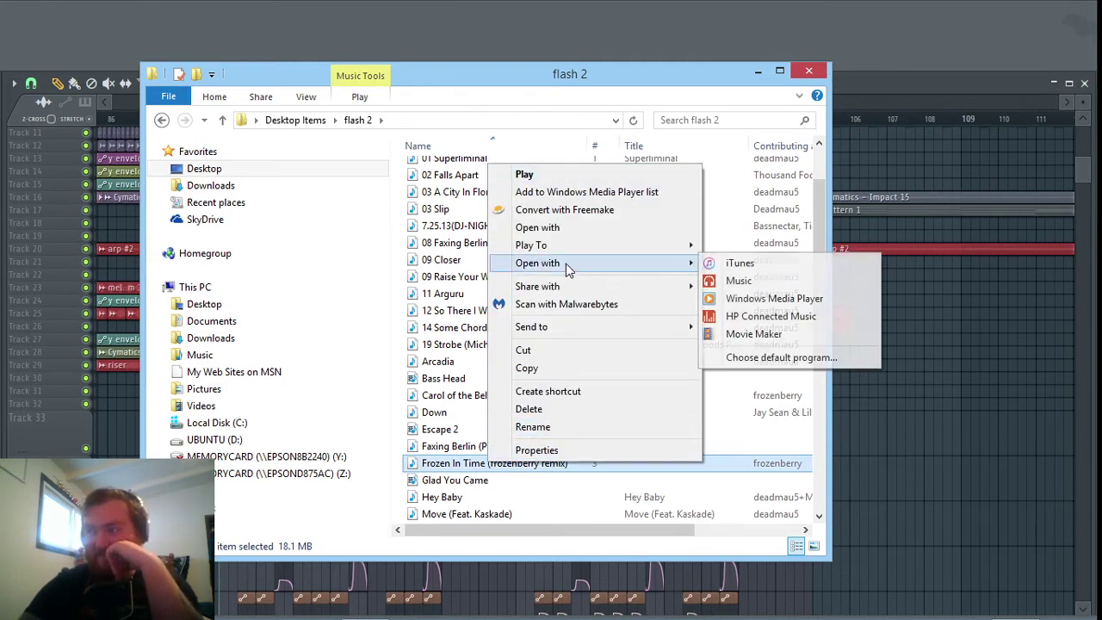
{"action": "left_click", "coordinate": [797, 298]}
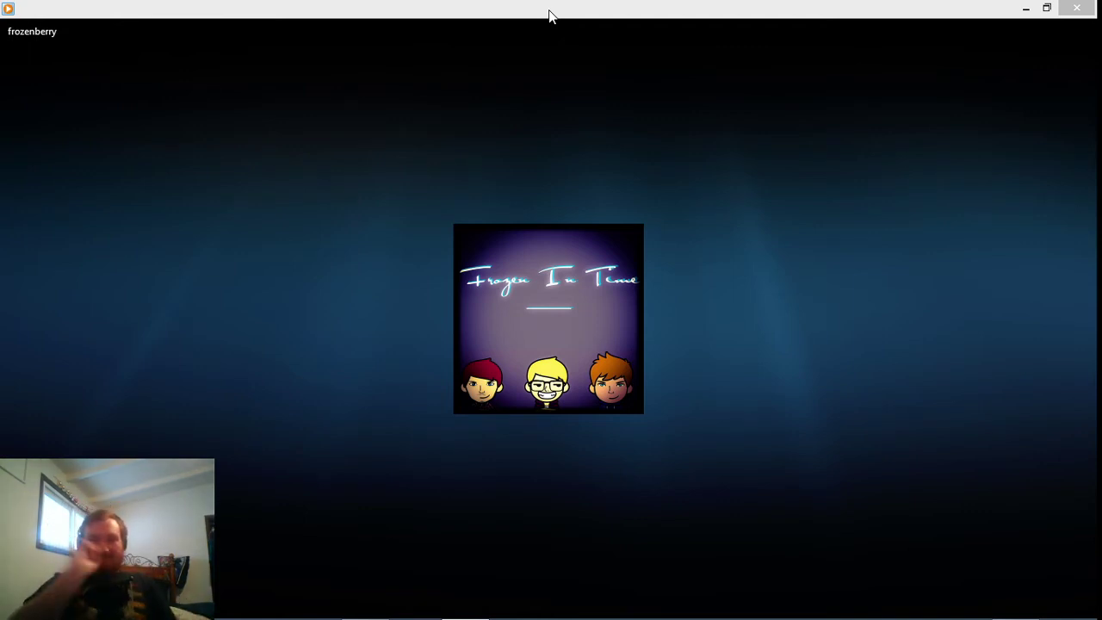
Step: Listen to the opening of the remix, pause it at about 01:36, and resume playback
{"action": "mouse_move", "coordinate": [350, 510]}
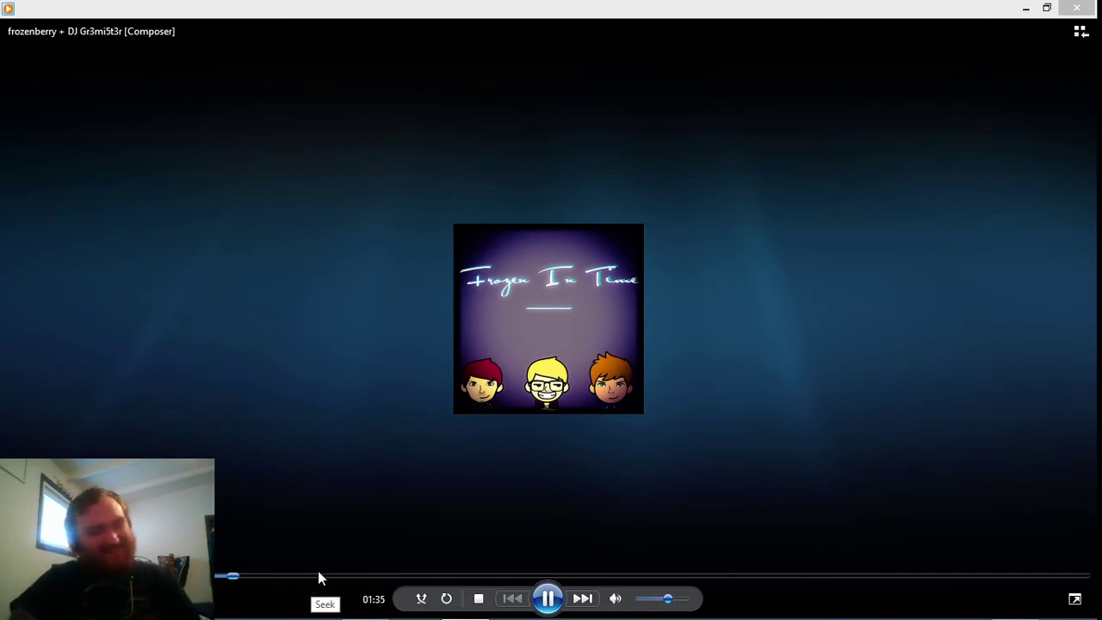
{"action": "left_click", "coordinate": [548, 600]}
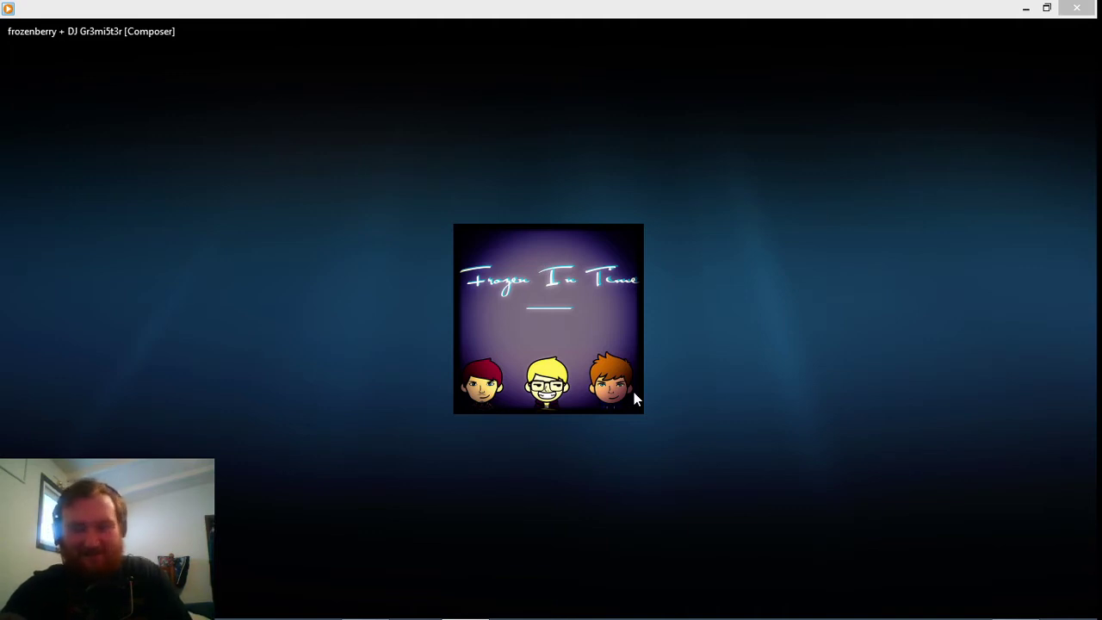
{"action": "mouse_move", "coordinate": [456, 517]}
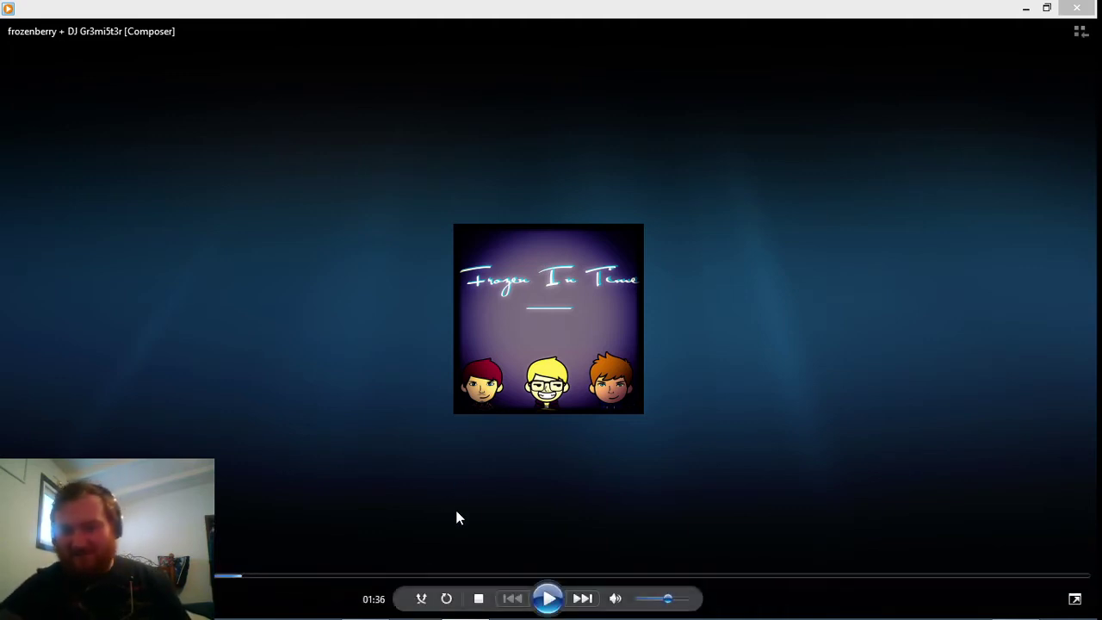
{"action": "left_click", "coordinate": [548, 601]}
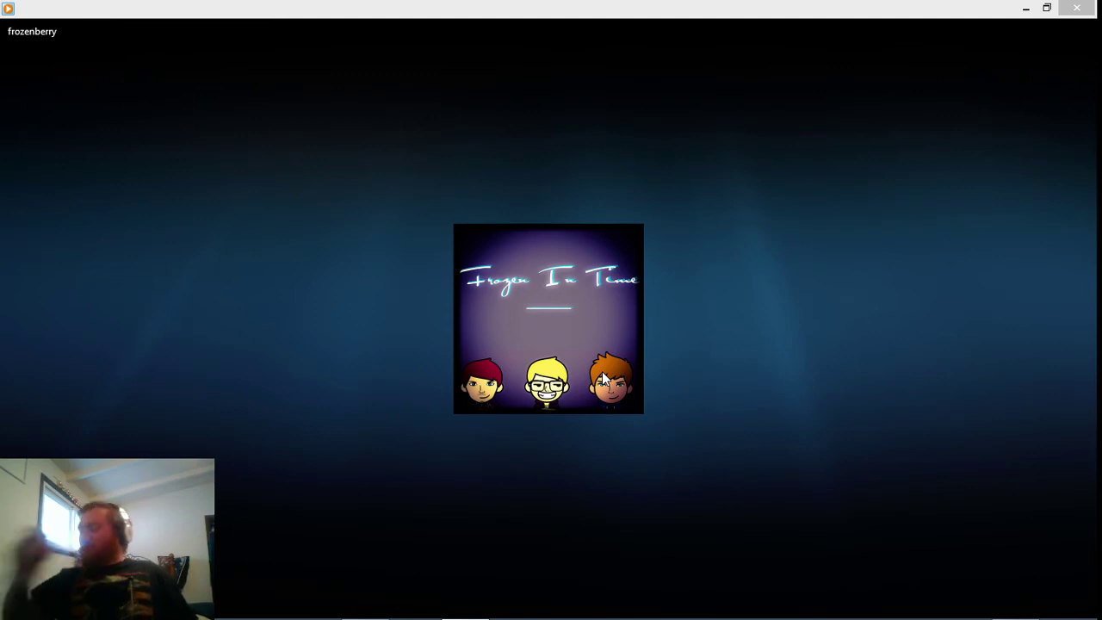
Step: Skip ahead in the remix, pause at 02:25, and resume playback
{"action": "mouse_move", "coordinate": [426, 571]}
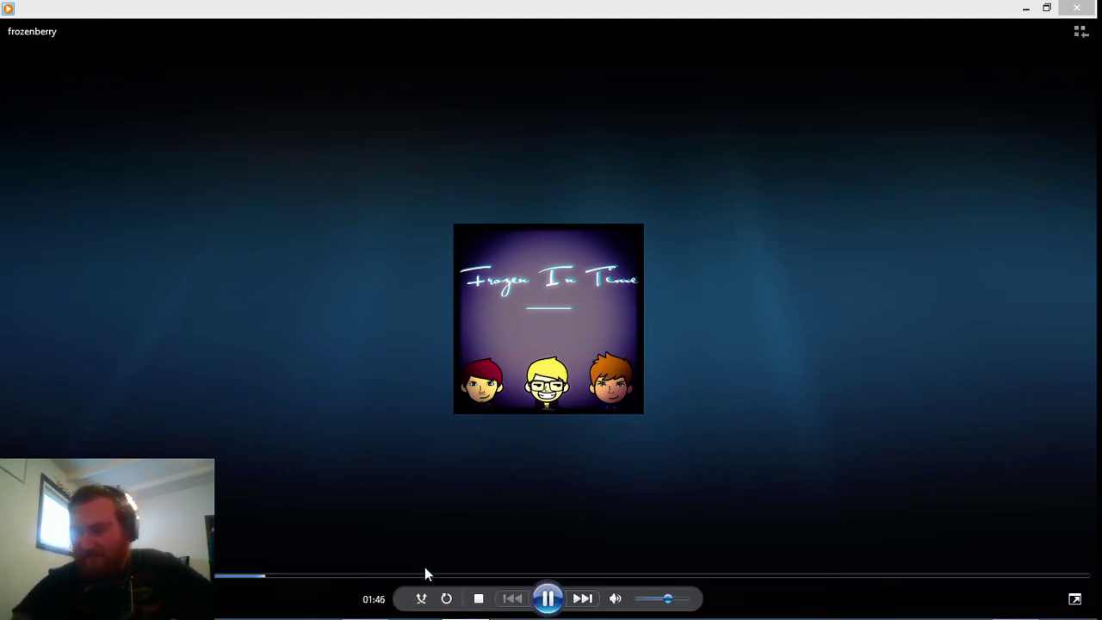
{"action": "left_click", "coordinate": [346, 575]}
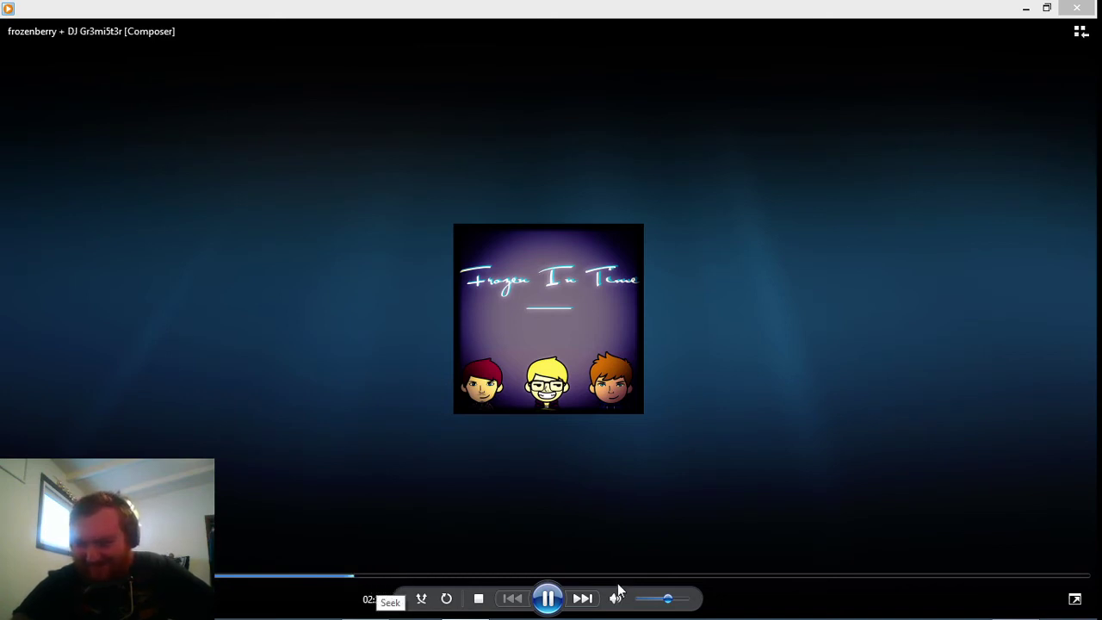
{"action": "left_click", "coordinate": [550, 600]}
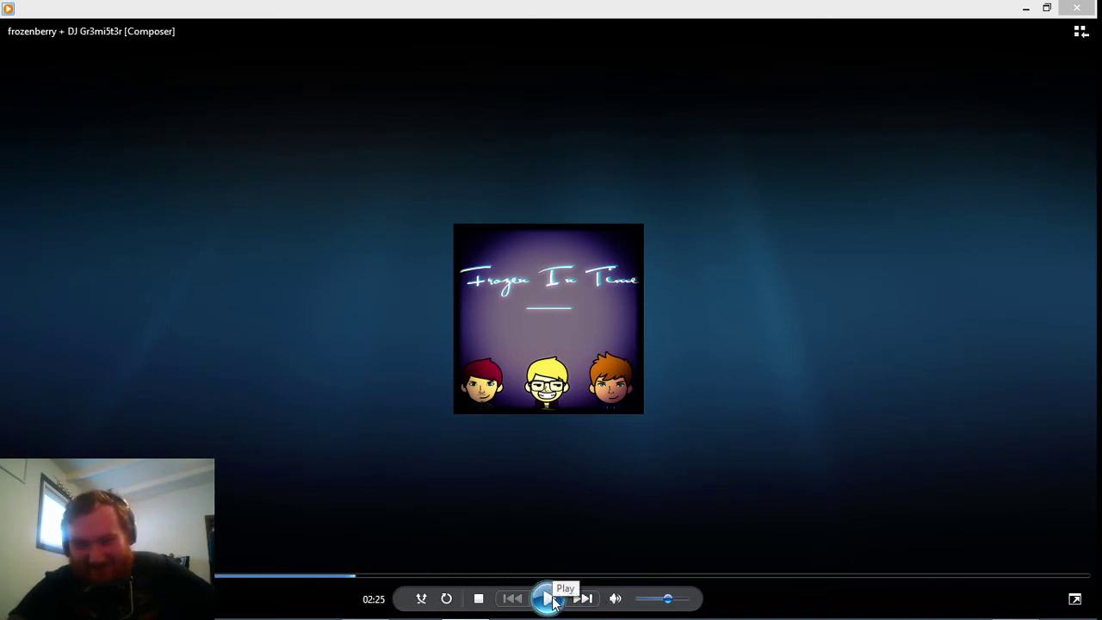
{"action": "left_click", "coordinate": [551, 599]}
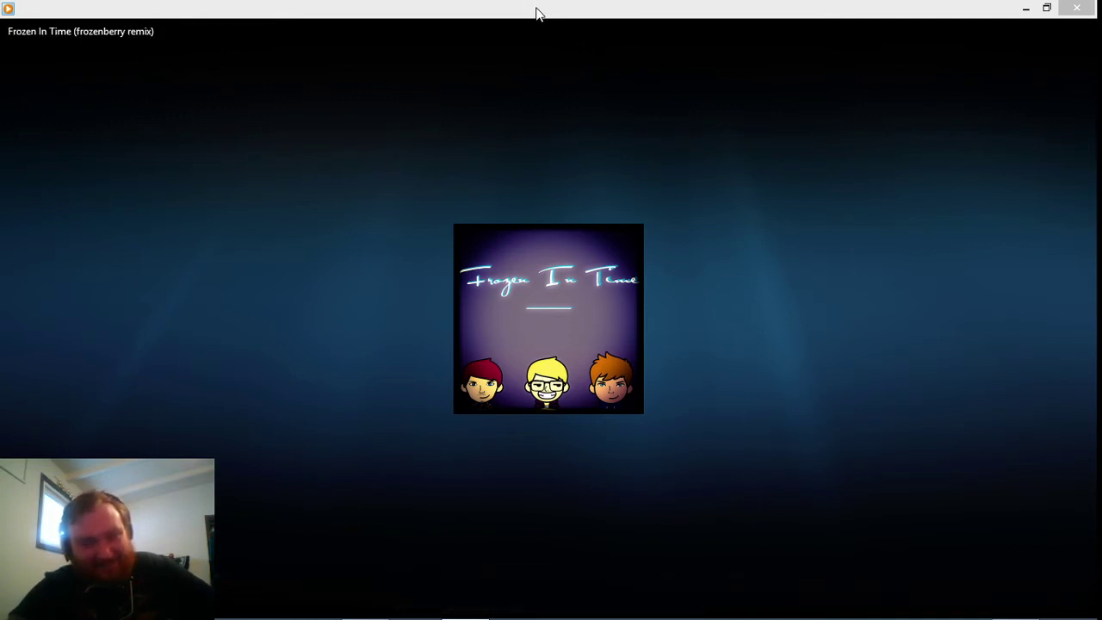
Step: Skip further into the remix, listen to that section, and pause at 03:12
{"action": "left_click", "coordinate": [414, 574]}
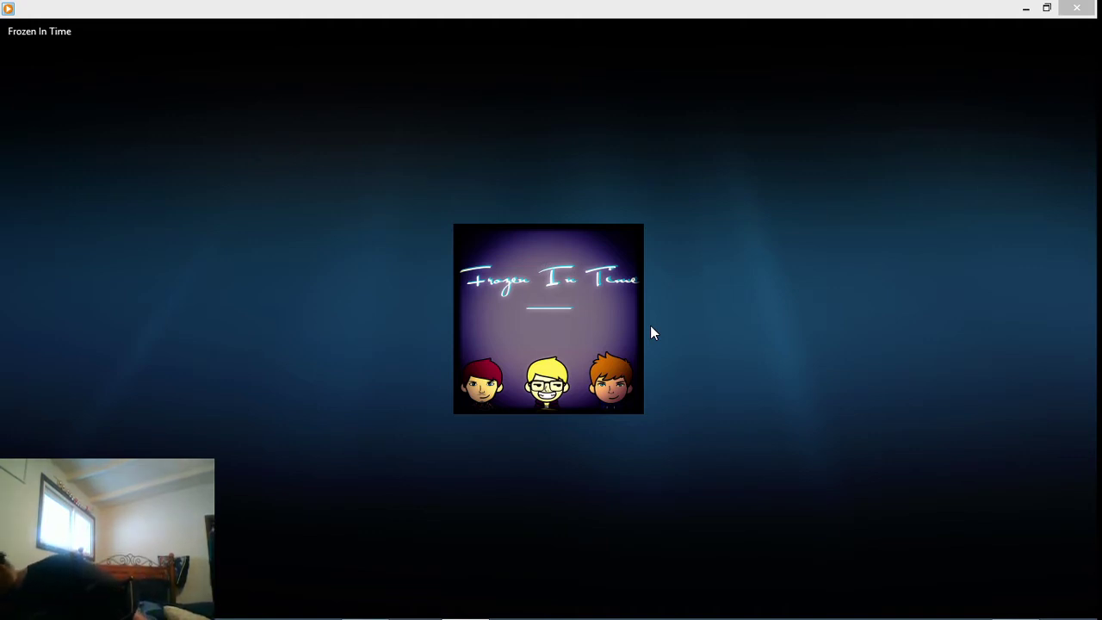
{"action": "mouse_move", "coordinate": [798, 349]}
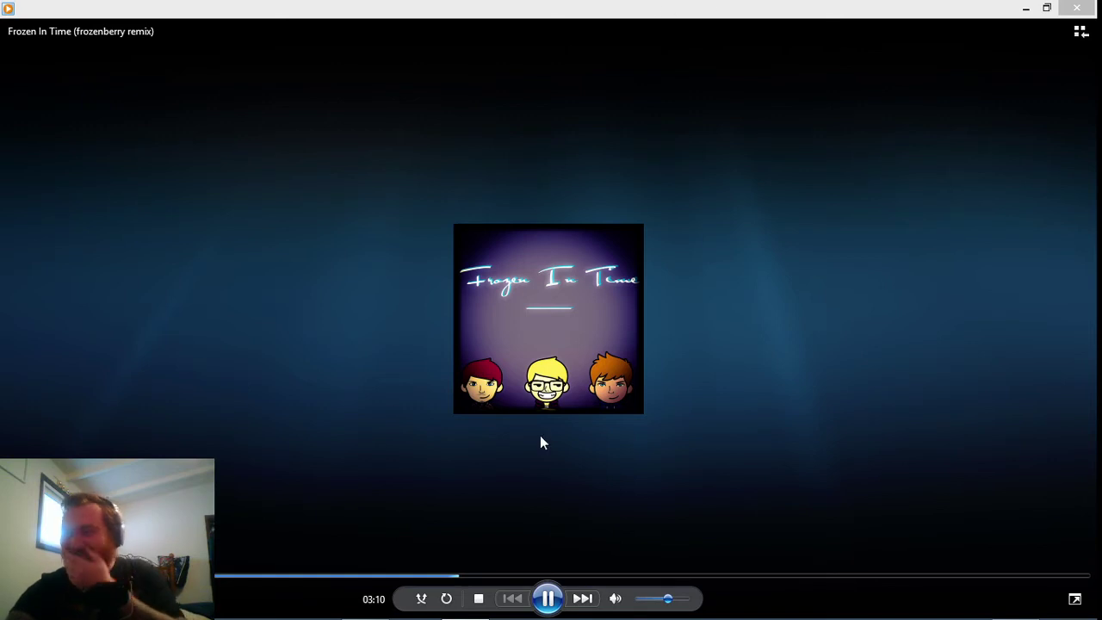
{"action": "left_click", "coordinate": [547, 598]}
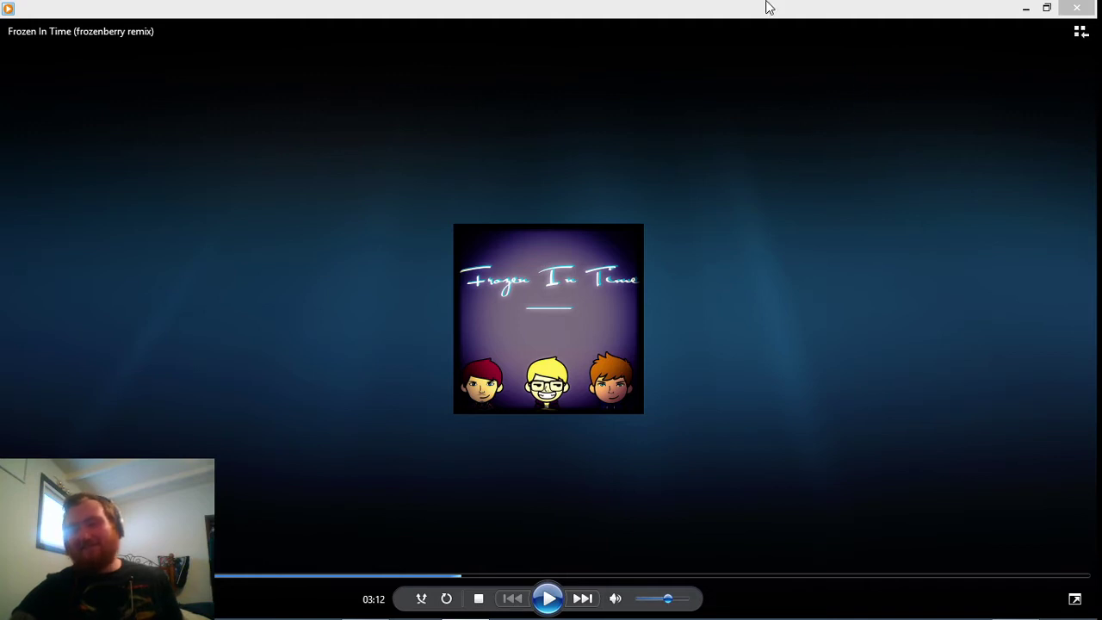
Step: Close the media player and the flash 2 folder window to return to the Fall Apart project
{"action": "left_click", "coordinate": [543, 15]}
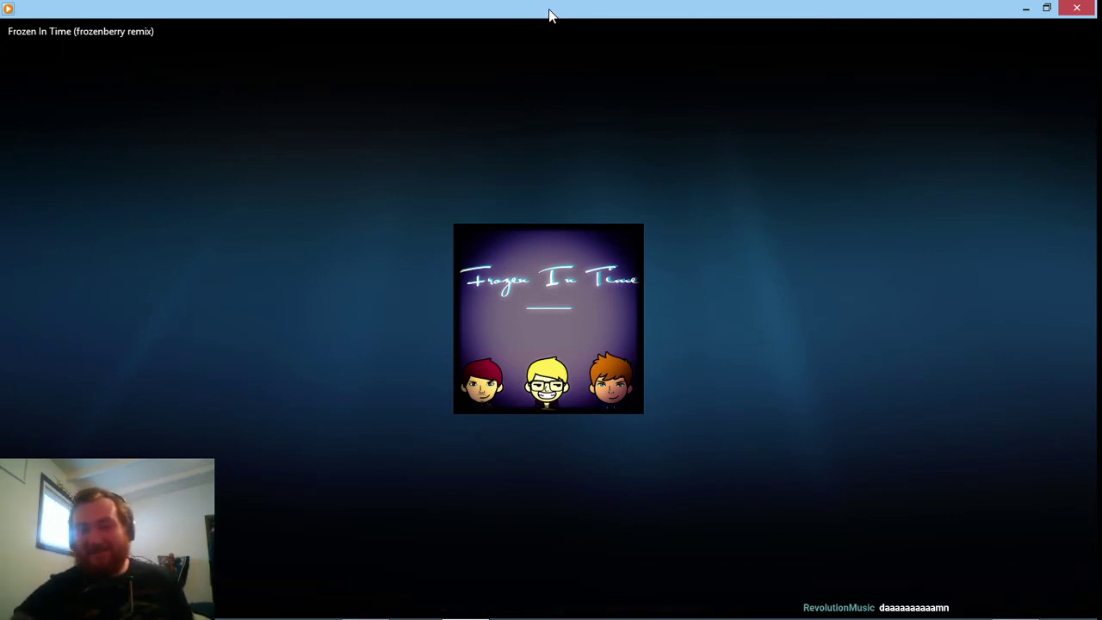
{"action": "left_click", "coordinate": [1078, 8]}
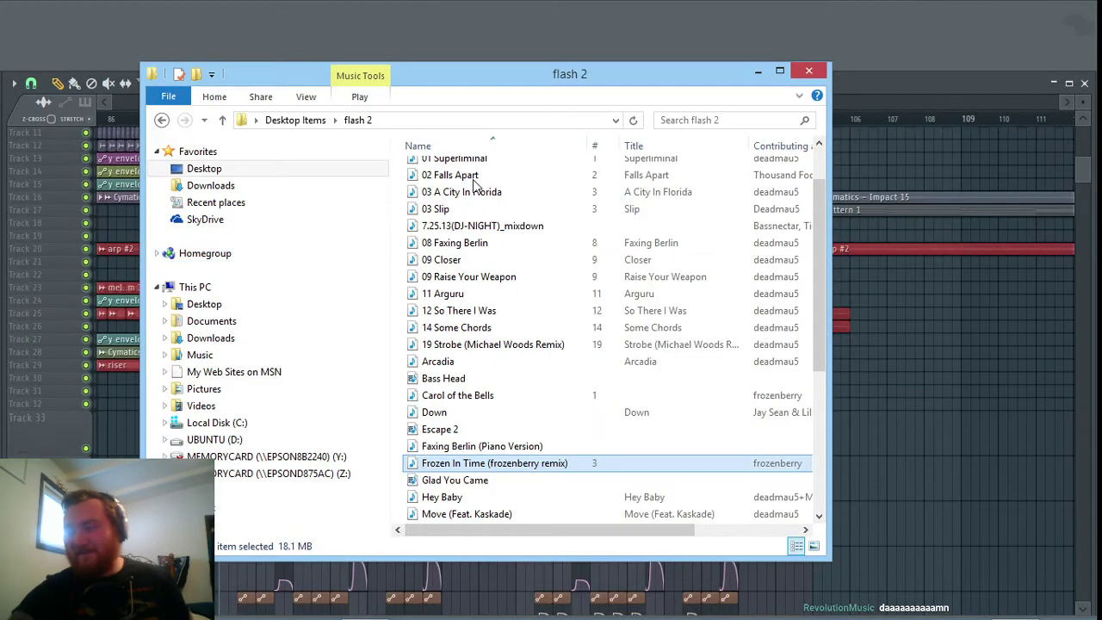
{"action": "left_click", "coordinate": [809, 70]}
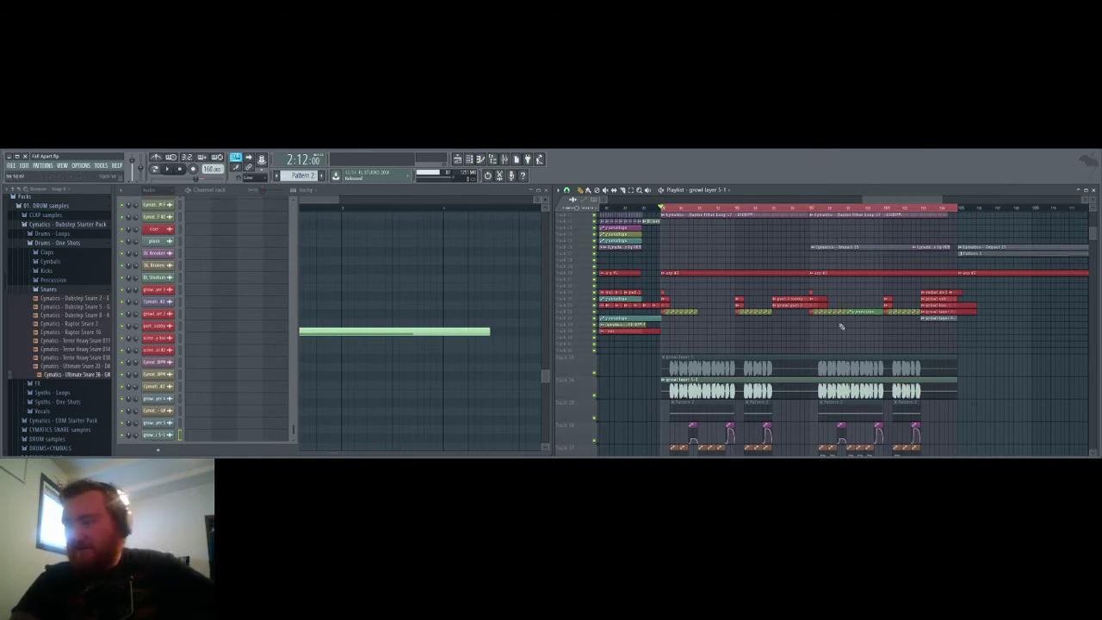
Step: Compare the growl audio clips on Tracks 33 and 34 during playback, switching track solo and mute states, and stop at the selection start
{"action": "right_click", "coordinate": [594, 373]}
{"action": "left_click", "coordinate": [594, 396]}
{"action": "key", "text": "space"}
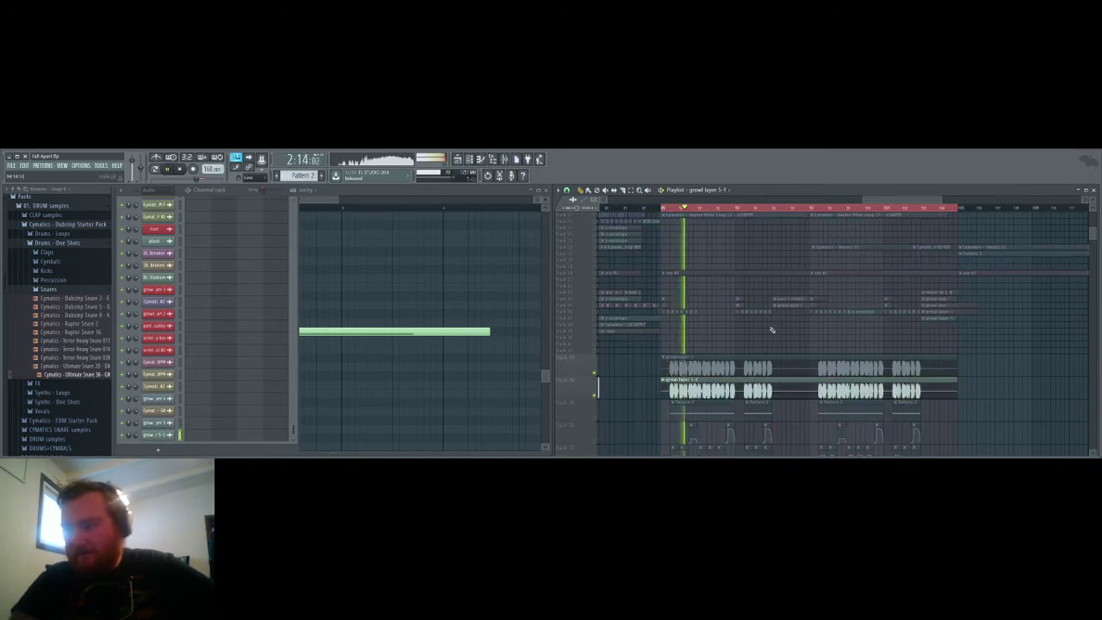
{"action": "left_click", "coordinate": [594, 376]}
{"action": "right_click", "coordinate": [594, 376]}
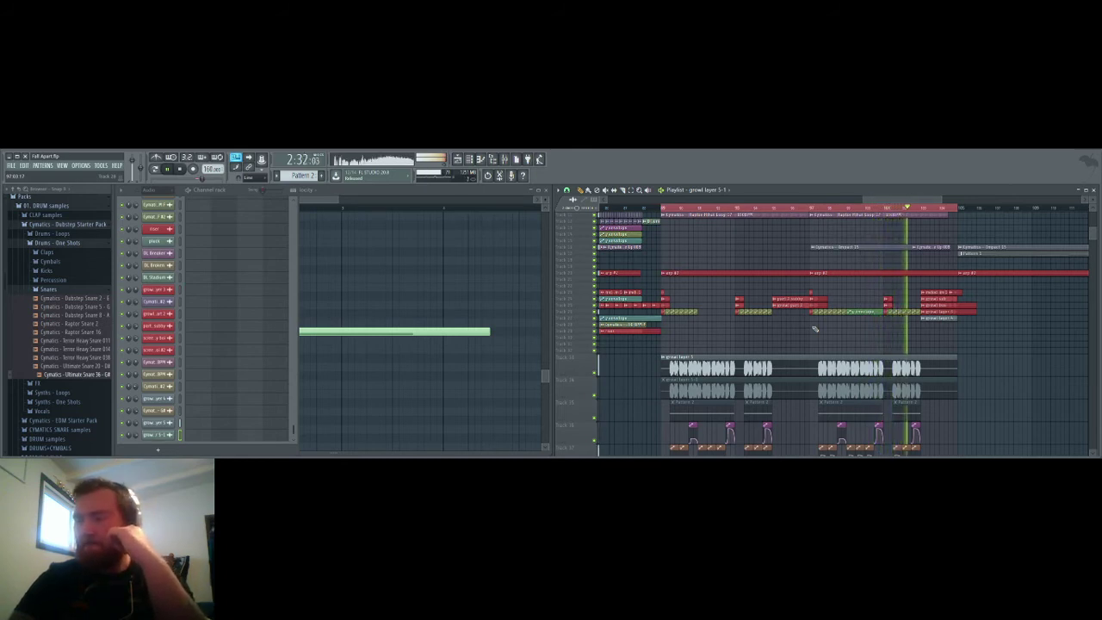
{"action": "key", "text": "space"}
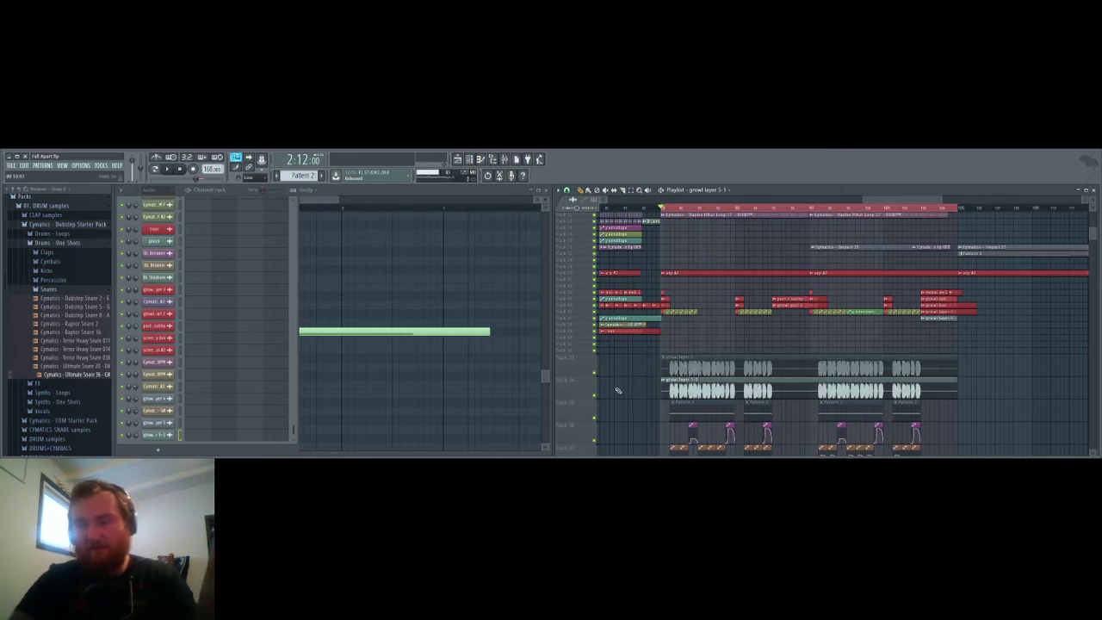
{"action": "key", "text": "space"}
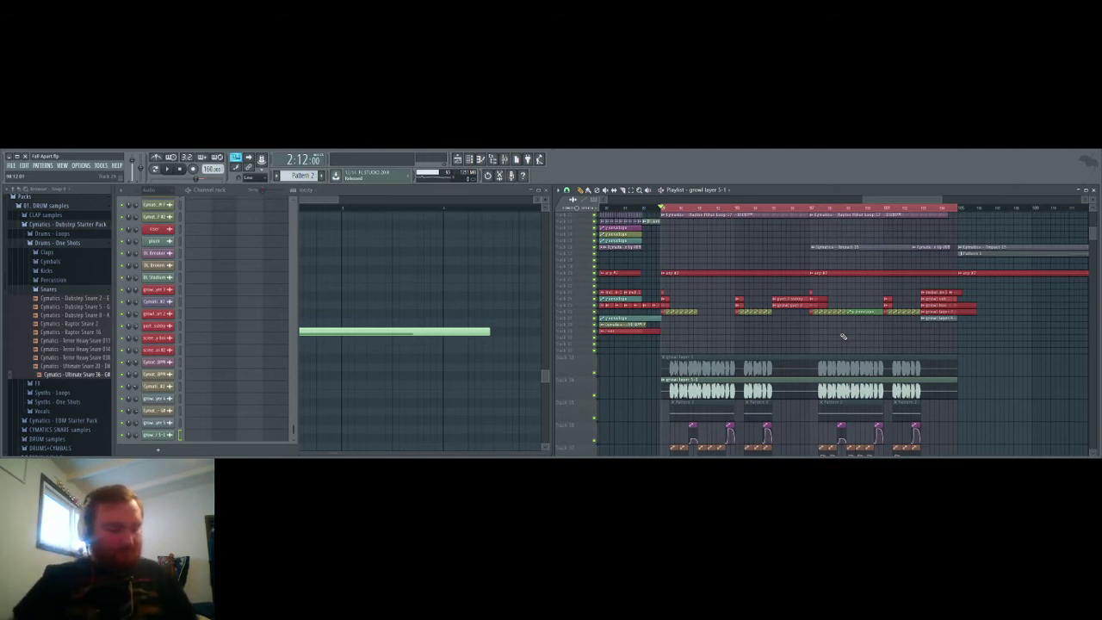
Step: Delete the growl layer clip from Track 33 and move the growl layer 5-1 clip up to Track 21, directly below arp #2
{"action": "right_click", "coordinate": [778, 360]}
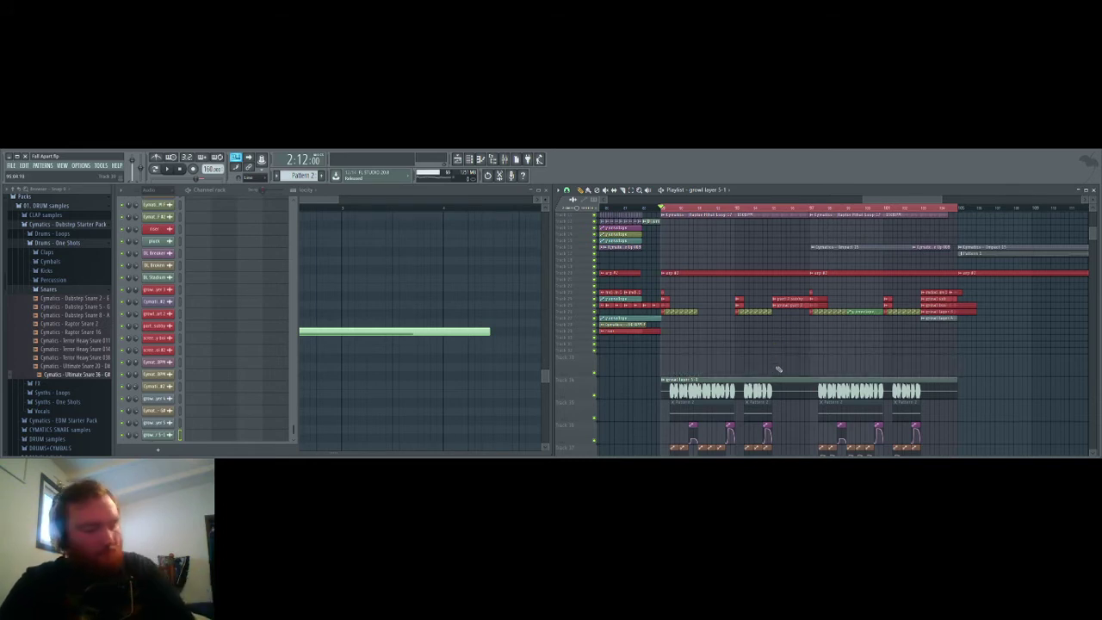
{"action": "key", "text": "ctrl+z"}
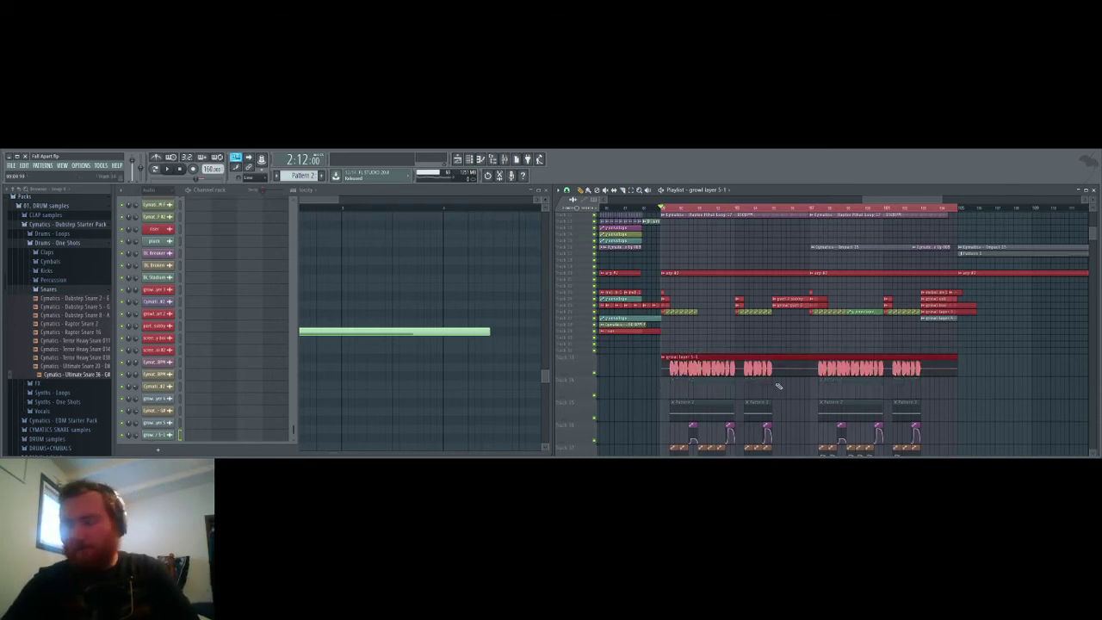
{"action": "key", "text": "ctrl+z"}
{"action": "key", "text": "ctrl+z"}
{"action": "key", "text": "ctrl+z"}
{"action": "key", "text": "ctrl+z"}
{"action": "key", "text": "ctrl+z"}
{"action": "key", "text": "ctrl+z"}
{"action": "key", "text": "ctrl+z"}
{"action": "key", "text": "ctrl+z"}
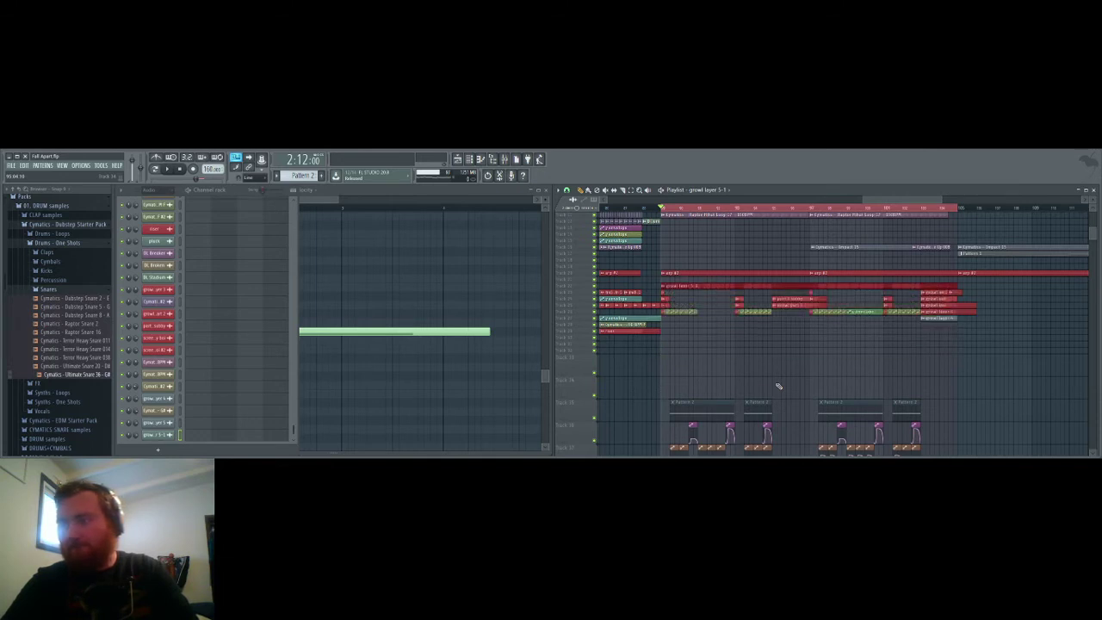
{"action": "scroll", "coordinate": [778, 387], "scroll_direction": "down", "scroll_amount": 2}
{"action": "scroll", "coordinate": [778, 383], "scroll_direction": "up", "scroll_amount": 5}
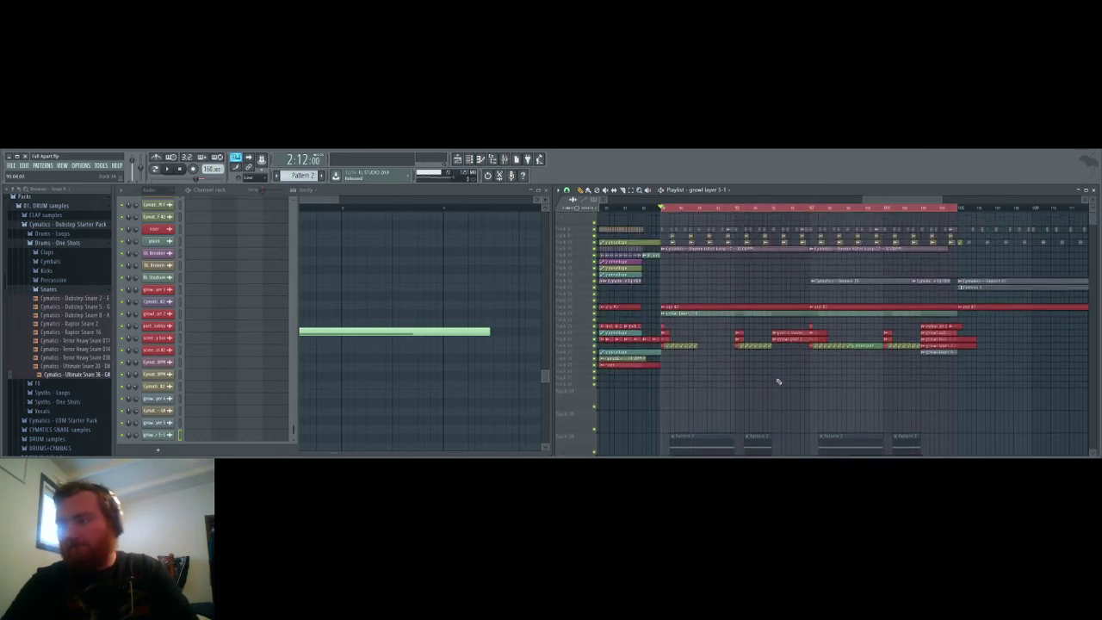
{"action": "scroll", "coordinate": [778, 382], "scroll_direction": "down", "scroll_amount": 3}
{"action": "scroll", "coordinate": [777, 379], "scroll_direction": "up", "scroll_amount": 1}
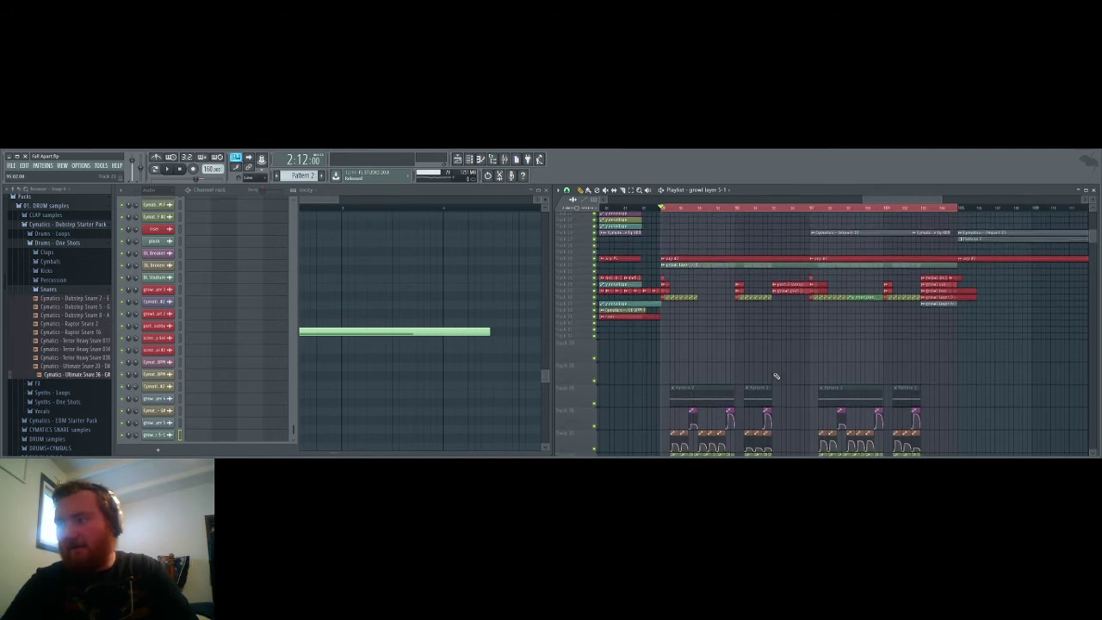
Step: Solo Track 35 in the playlist and unmute Tracks 36, 37 and 38 beneath it
{"action": "scroll", "coordinate": [776, 376], "scroll_direction": "down", "scroll_amount": 1}
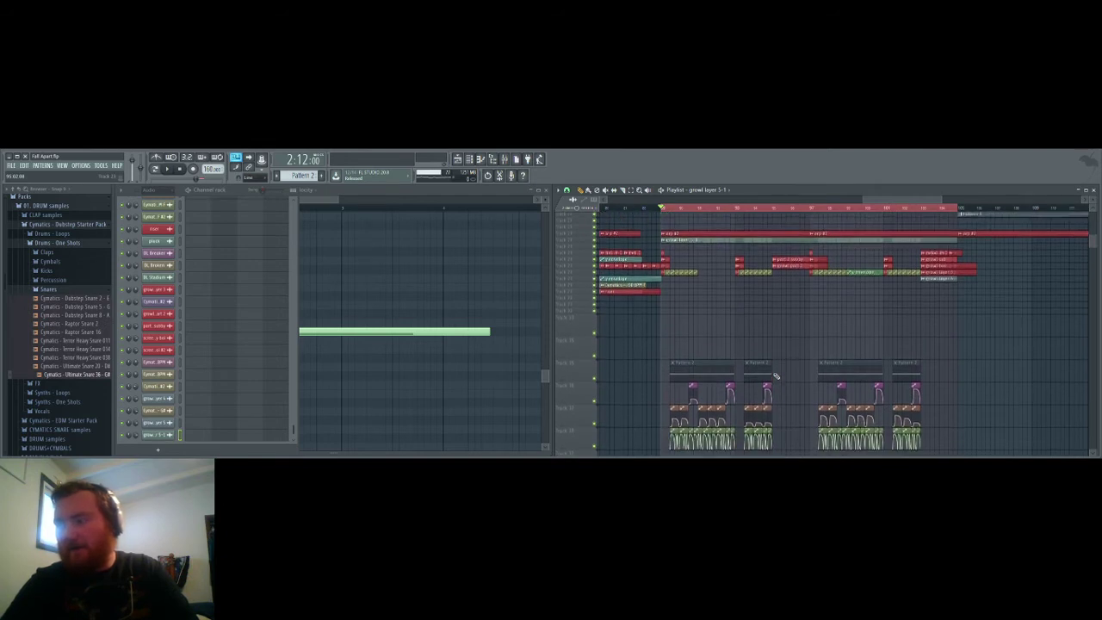
{"action": "left_click", "coordinate": [594, 377], "text": "ctrl"}
{"action": "left_click_drag", "start_coordinate": [594, 399], "coordinate": [594, 422]}
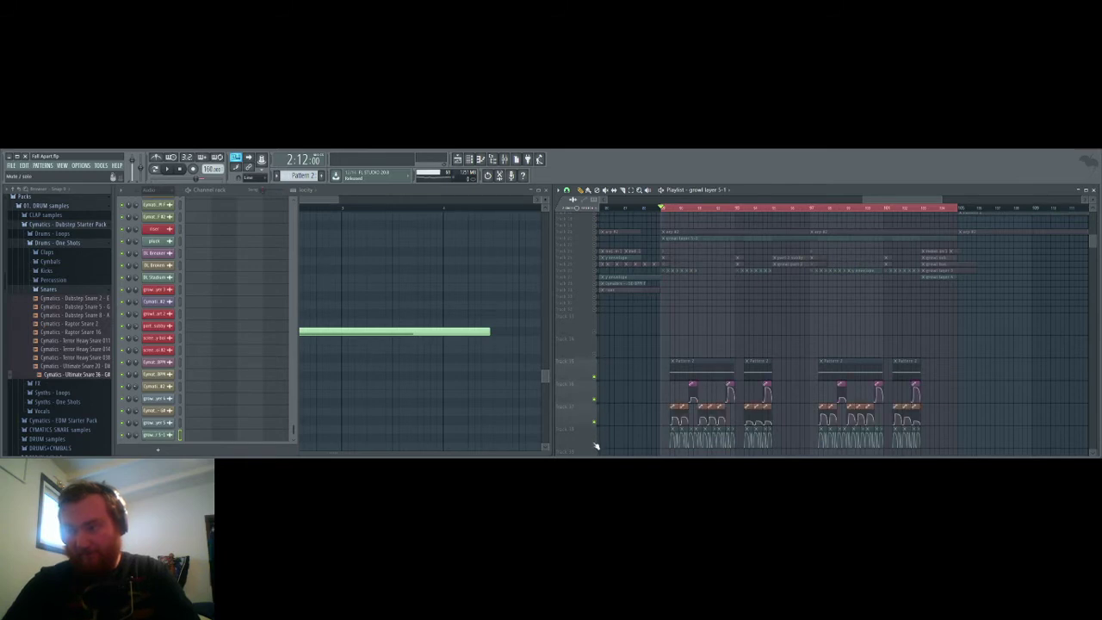
{"action": "left_click", "coordinate": [595, 445]}
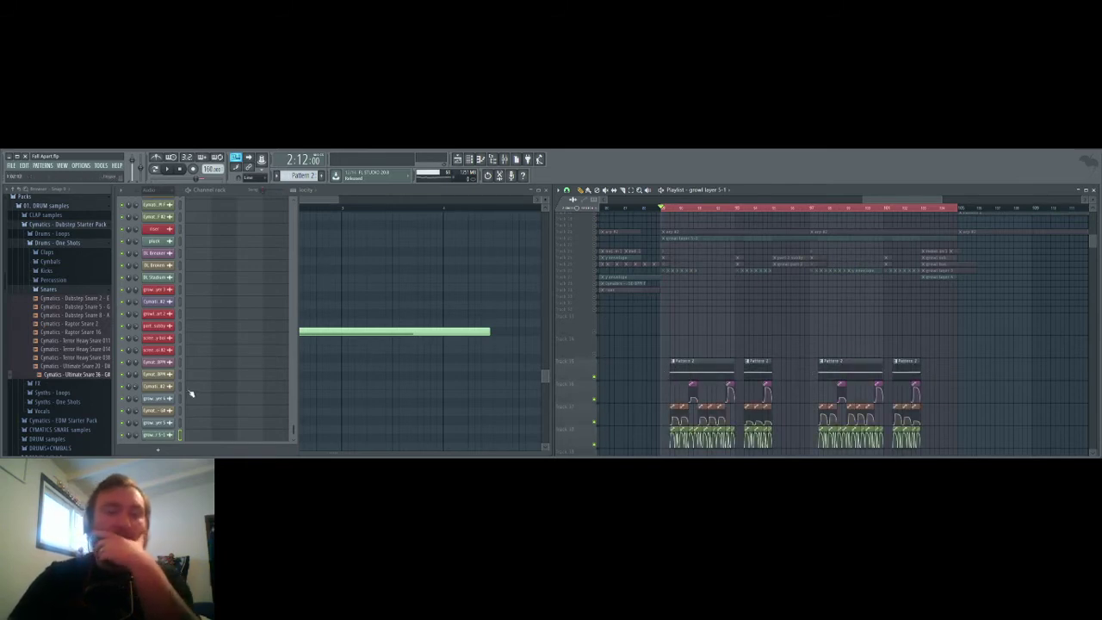
Step: List the automation channels, stop playback, and delete the green Vital macro channel that feeds the Track 38 clips
{"action": "left_click", "coordinate": [160, 236]}
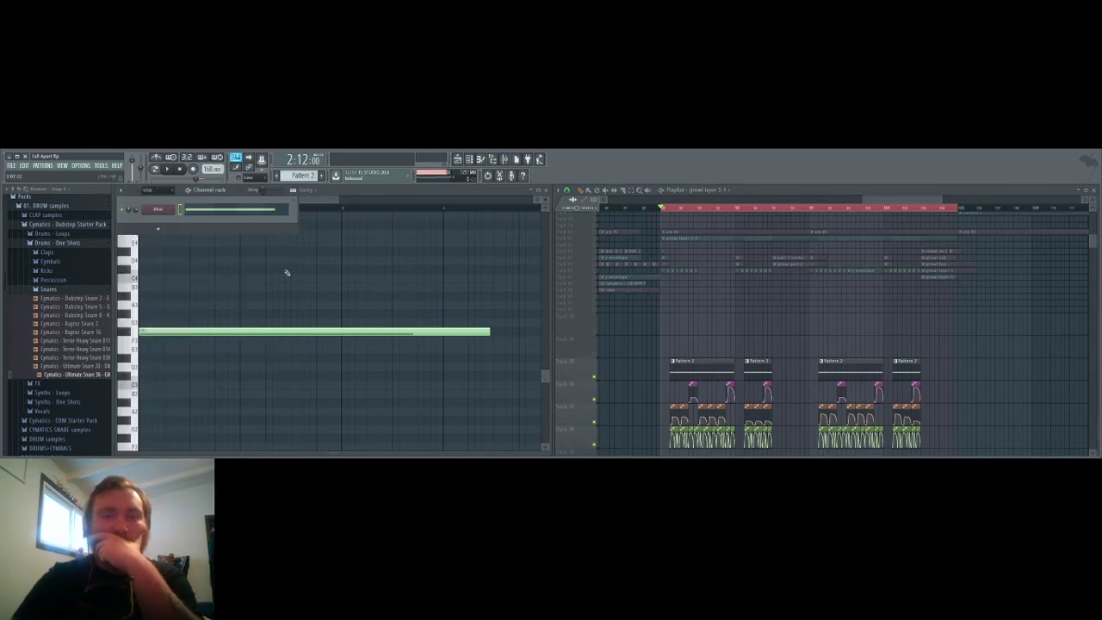
{"action": "left_click", "coordinate": [160, 218]}
{"action": "scroll", "coordinate": [181, 316], "scroll_direction": "down", "scroll_amount": 2}
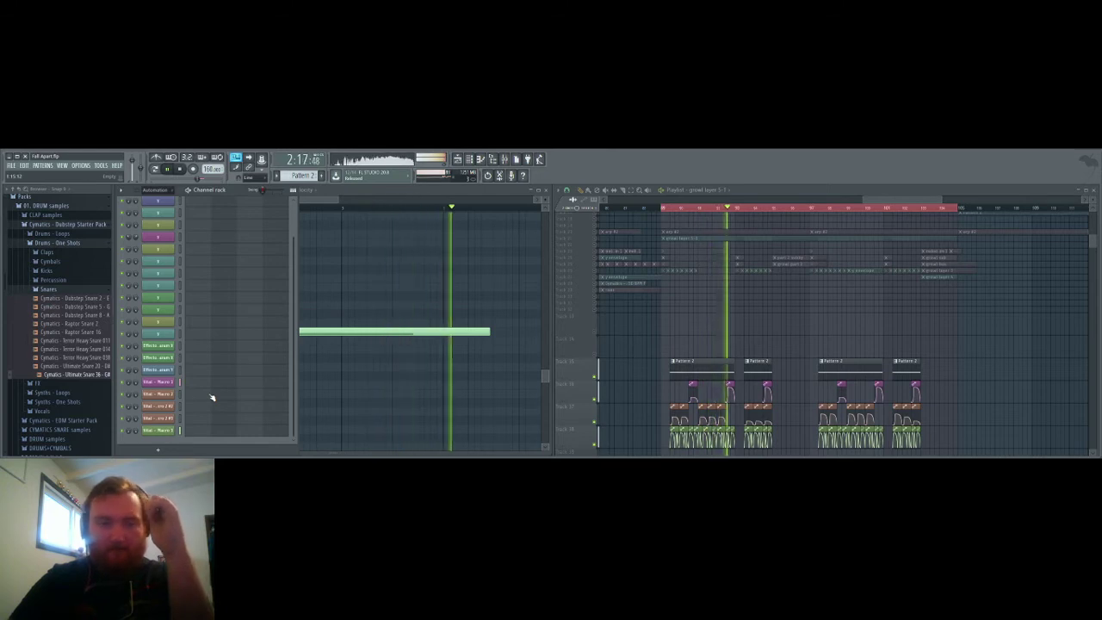
{"action": "key", "text": "space"}
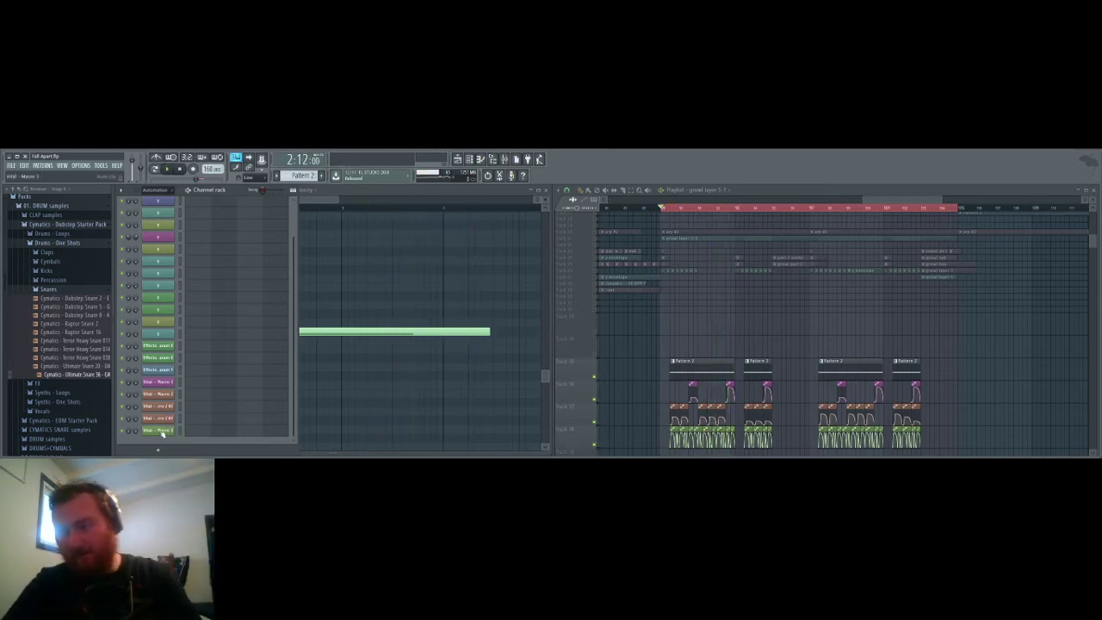
{"action": "key", "text": "alt+Delete"}
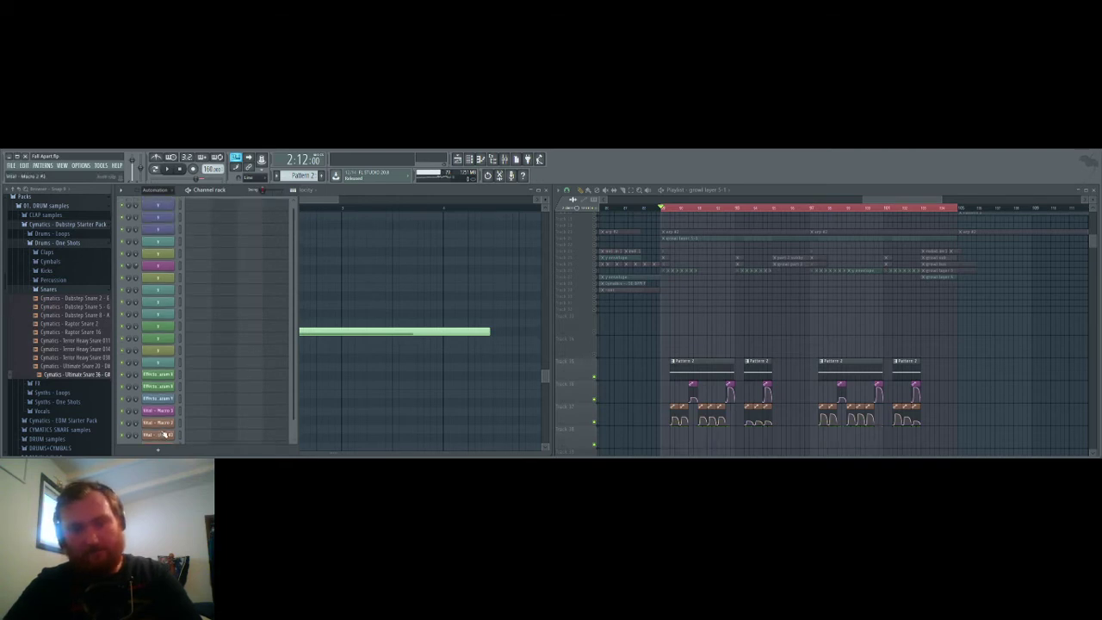
Step: Delete the three orange Vital - Macro 2 automation channels and the purple Vital macro automation channel
{"action": "left_click", "coordinate": [161, 435]}
{"action": "left_click", "coordinate": [414, 303]}
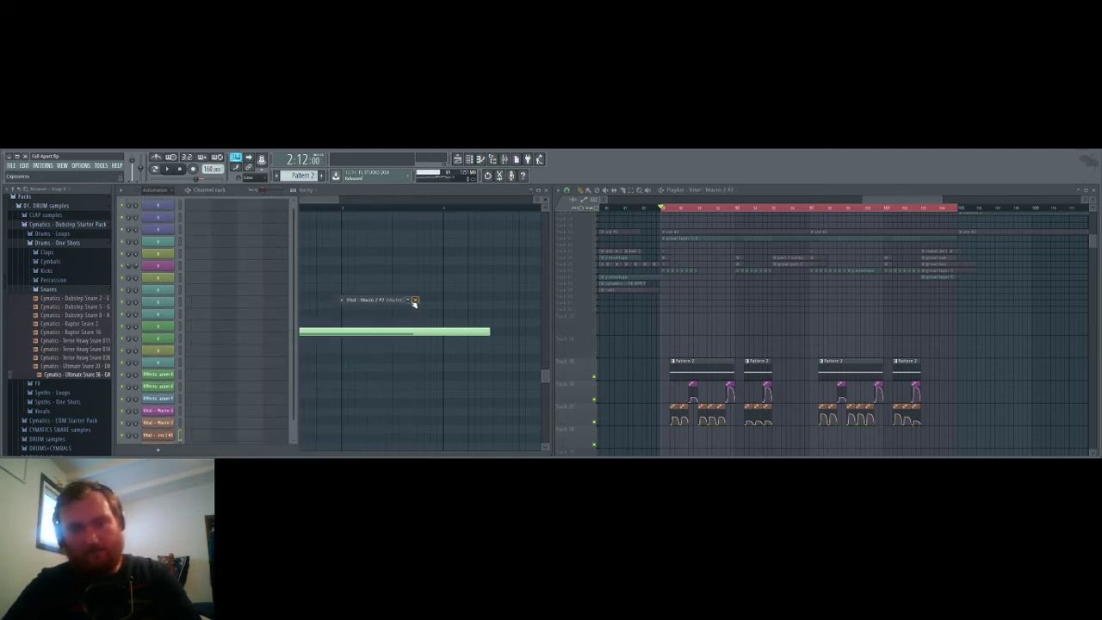
{"action": "scroll", "coordinate": [263, 369], "scroll_direction": "down", "scroll_amount": 1}
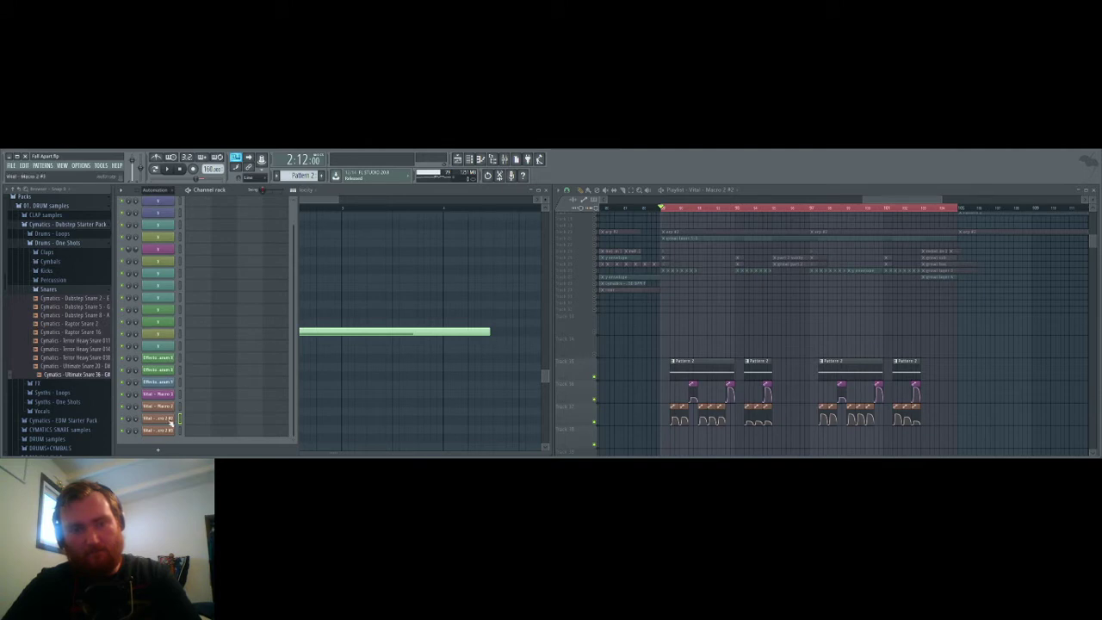
{"action": "key", "text": "alt+Delete"}
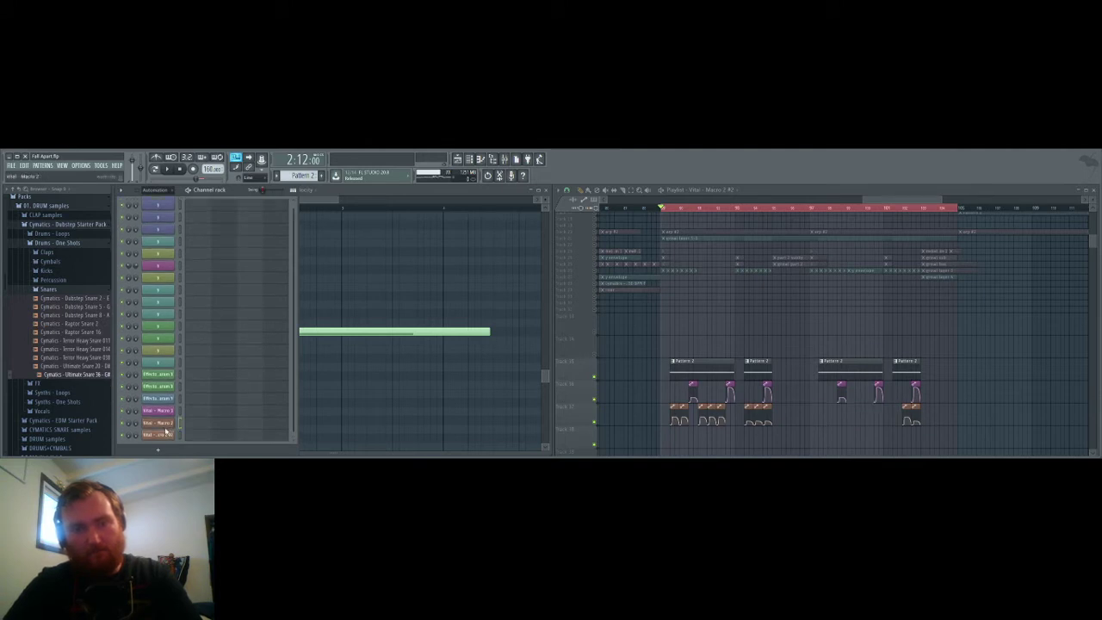
{"action": "key", "text": "alt+Delete"}
{"action": "key", "text": "alt+Delete"}
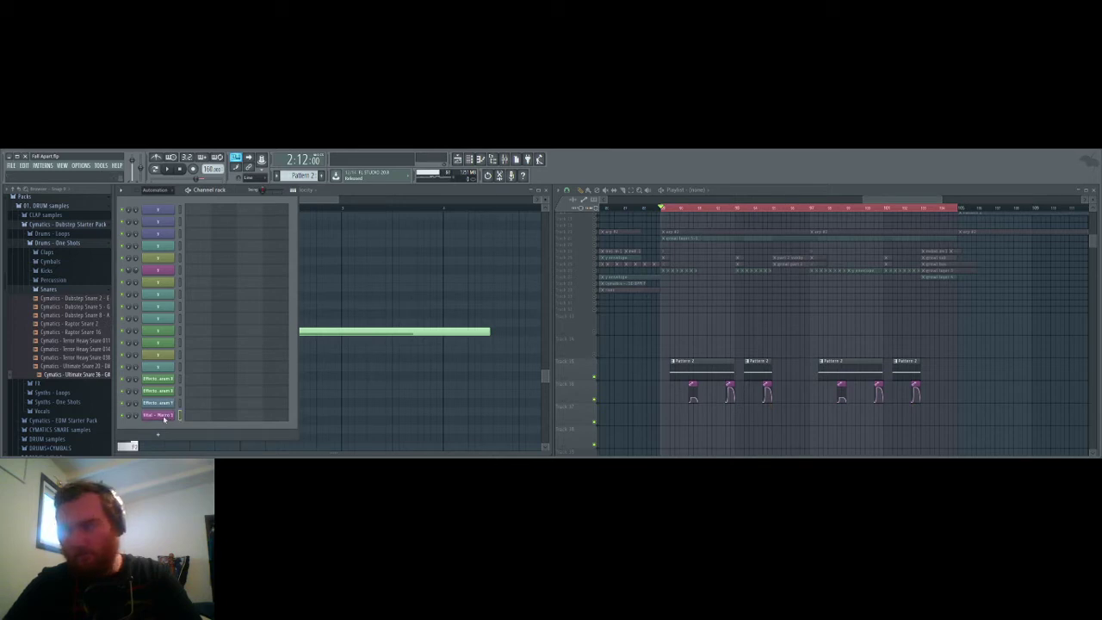
{"action": "key", "text": "alt+Delete"}
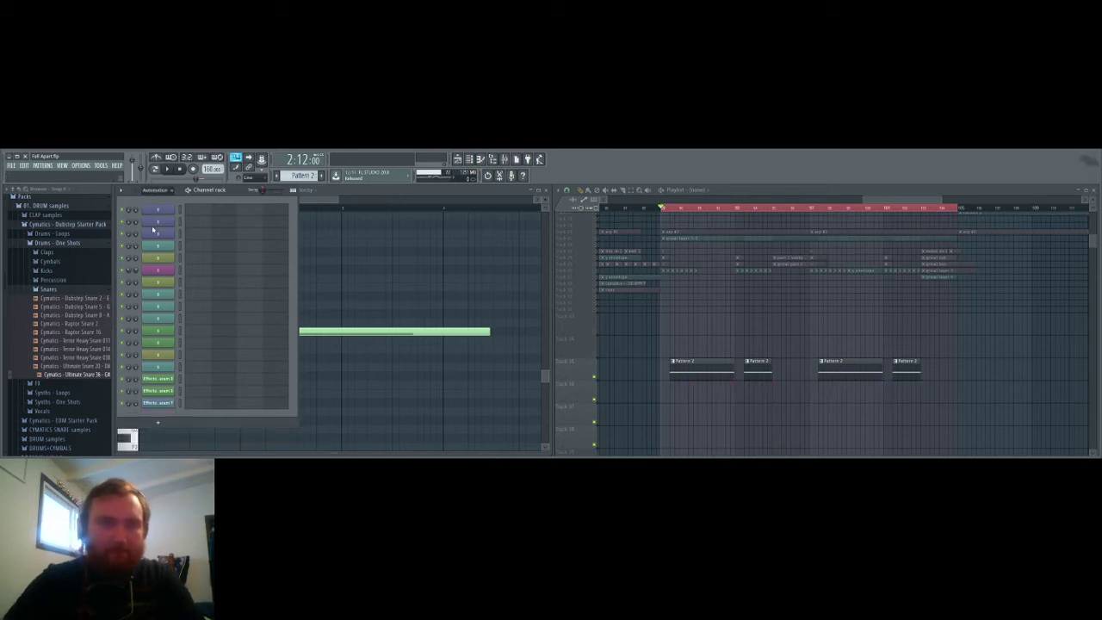
Step: Filter the channel rack to the Vital instrument, audition Pattern 2 in the selection, and show the mixer
{"action": "left_click", "coordinate": [154, 228]}
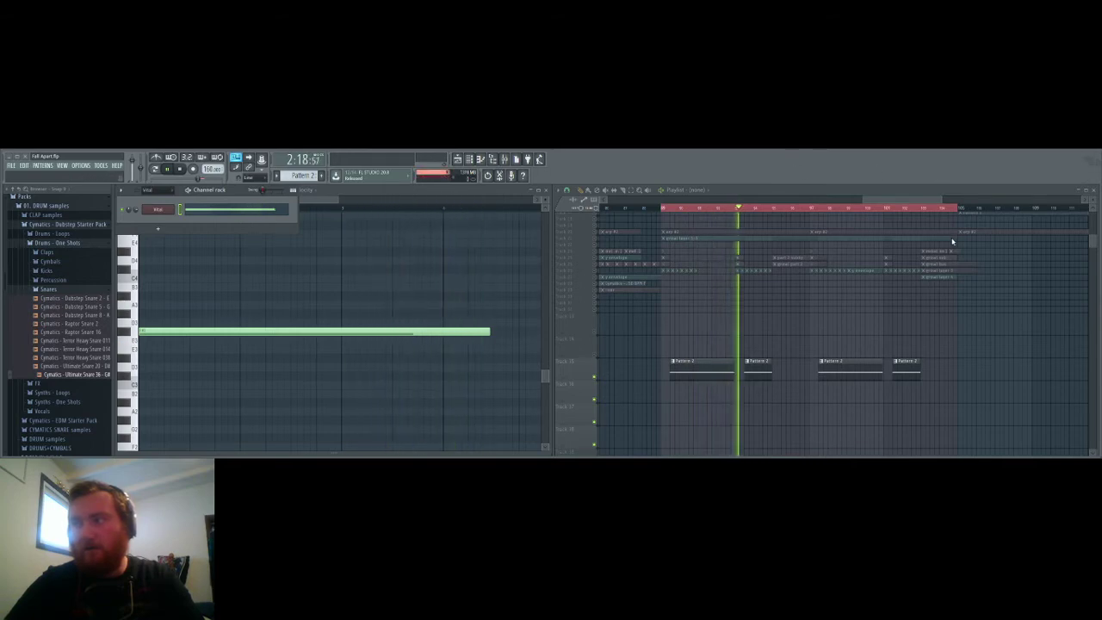
{"action": "key", "text": "space"}
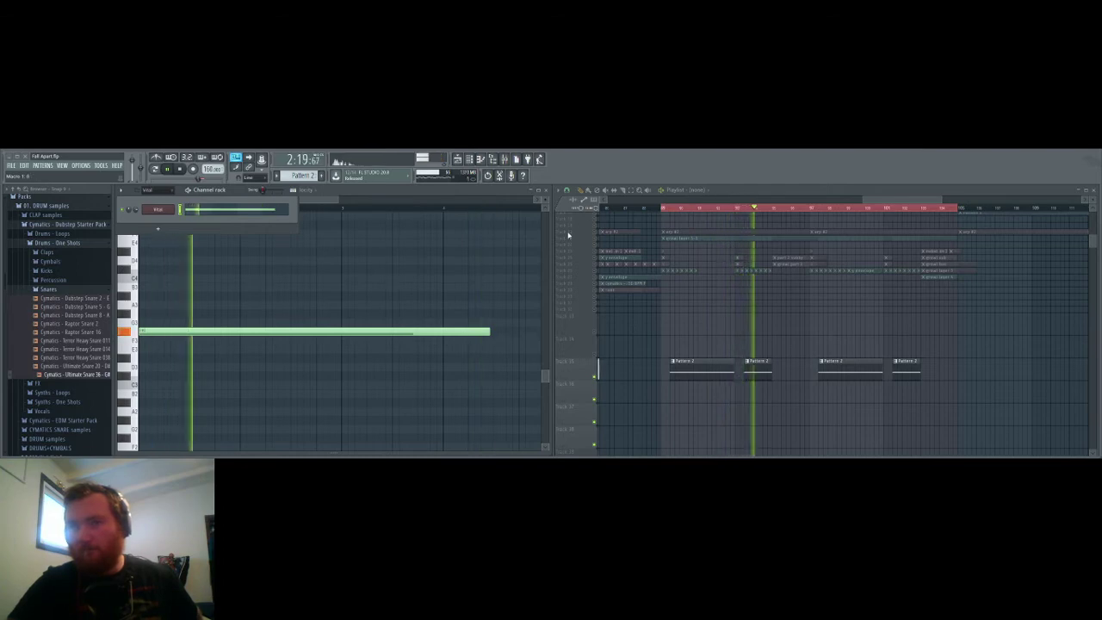
{"action": "left_click", "coordinate": [505, 160]}
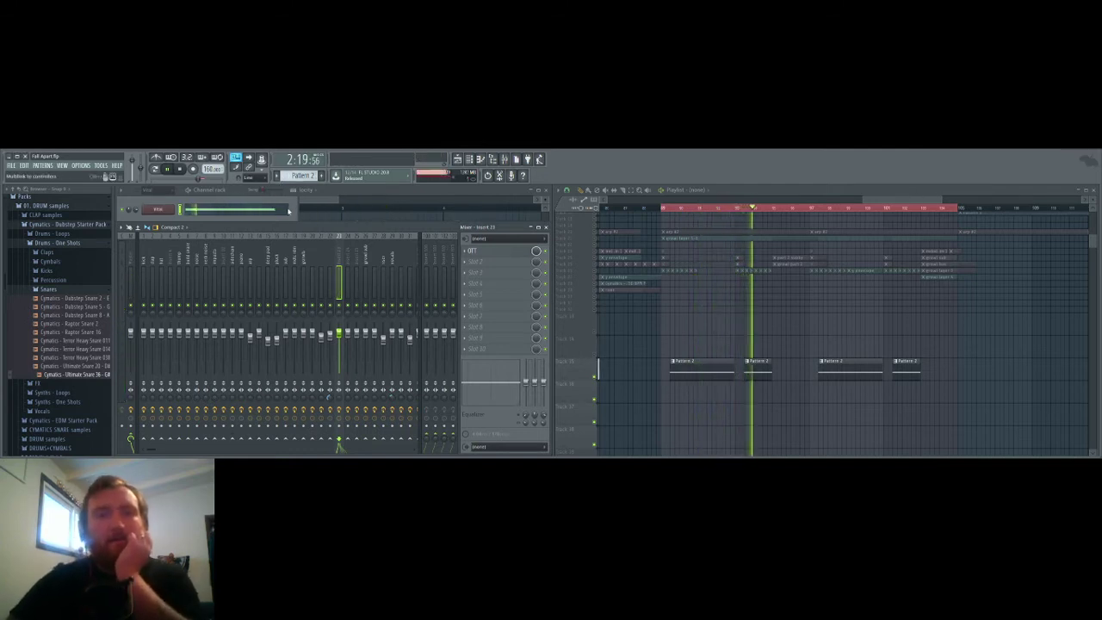
Step: Place a Vital - Macro 1 automation clip on Track 36 and move the growl layer 5-1 clip down to Track 34
{"action": "scroll", "coordinate": [750, 273], "scroll_direction": "up", "scroll_amount": 1}
{"action": "left_click_drag", "start_coordinate": [750, 273], "coordinate": [719, 414]}
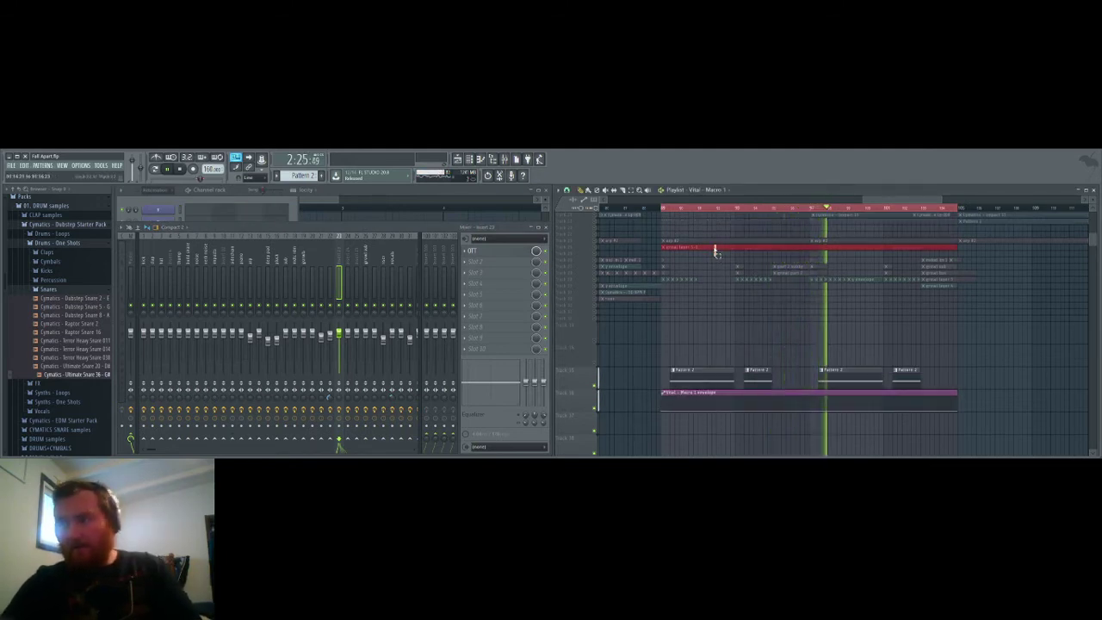
{"action": "left_click_drag", "start_coordinate": [714, 247], "coordinate": [714, 347]}
{"action": "left_click", "coordinate": [686, 345]}
{"action": "scroll", "coordinate": [689, 340], "scroll_direction": "up", "scroll_amount": 4}
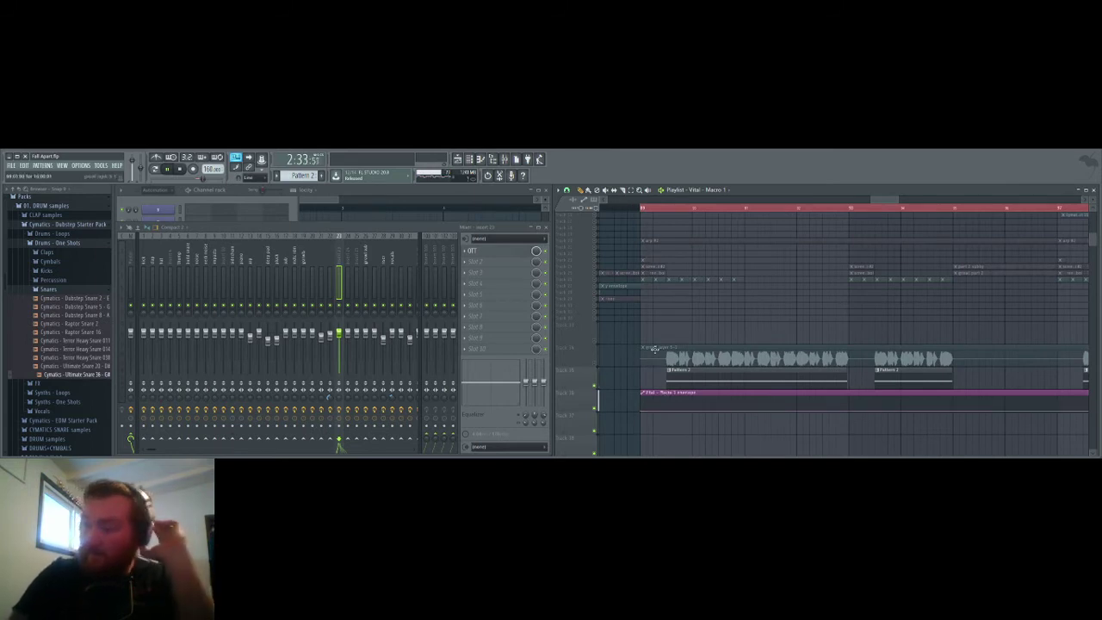
Step: Draw three rise-and-fall humps at the start of the Track 36 macro envelope, following the growl layer waveform
{"action": "left_click_drag", "start_coordinate": [654, 403], "coordinate": [648, 380]}
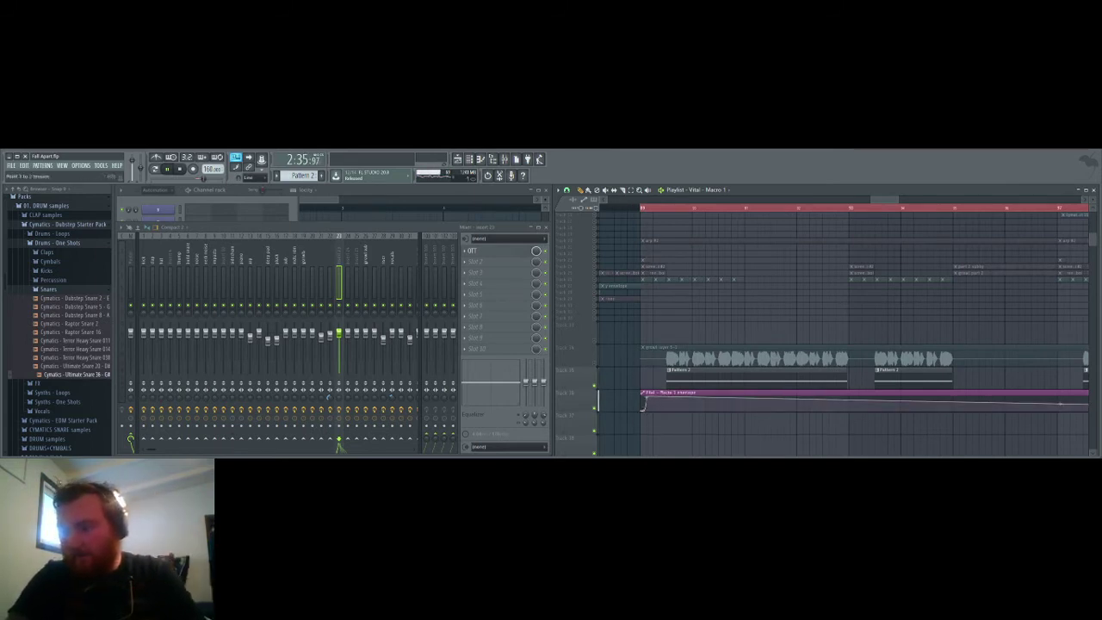
{"action": "left_click", "coordinate": [665, 408]}
{"action": "left_click_drag", "start_coordinate": [666, 408], "coordinate": [670, 410]}
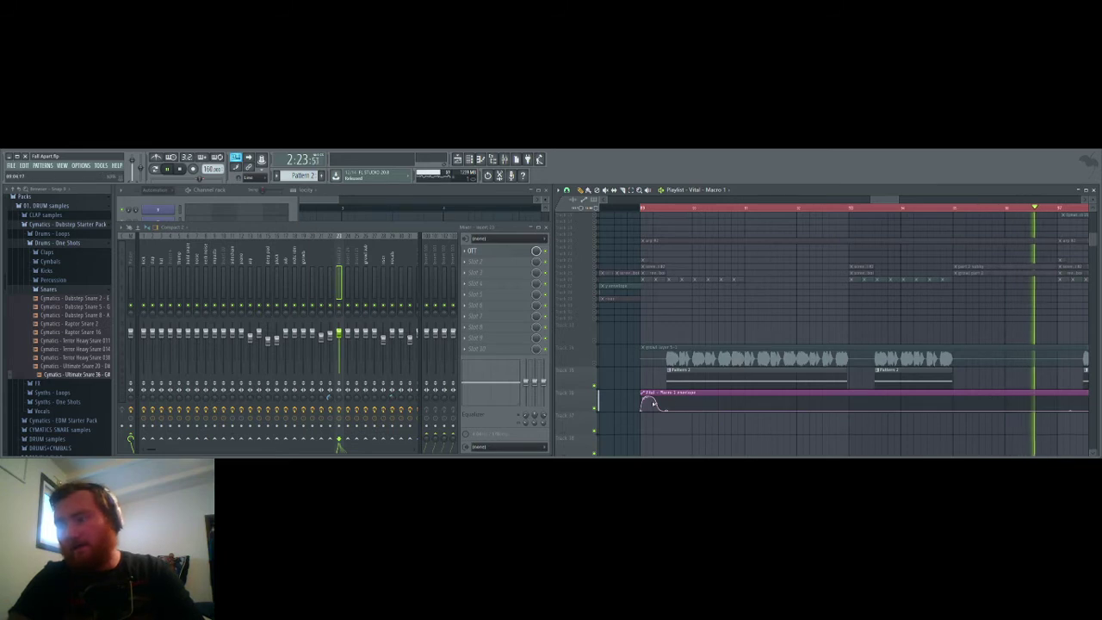
{"action": "left_click_drag", "start_coordinate": [674, 402], "coordinate": [692, 410]}
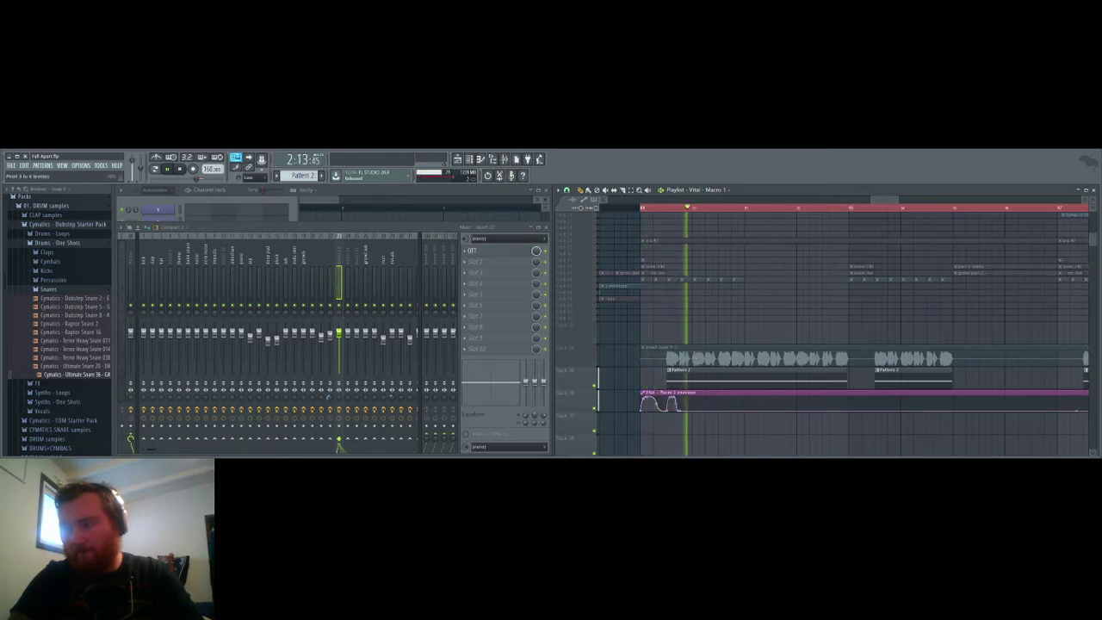
{"action": "scroll", "coordinate": [689, 419], "scroll_direction": "up", "scroll_amount": 2}
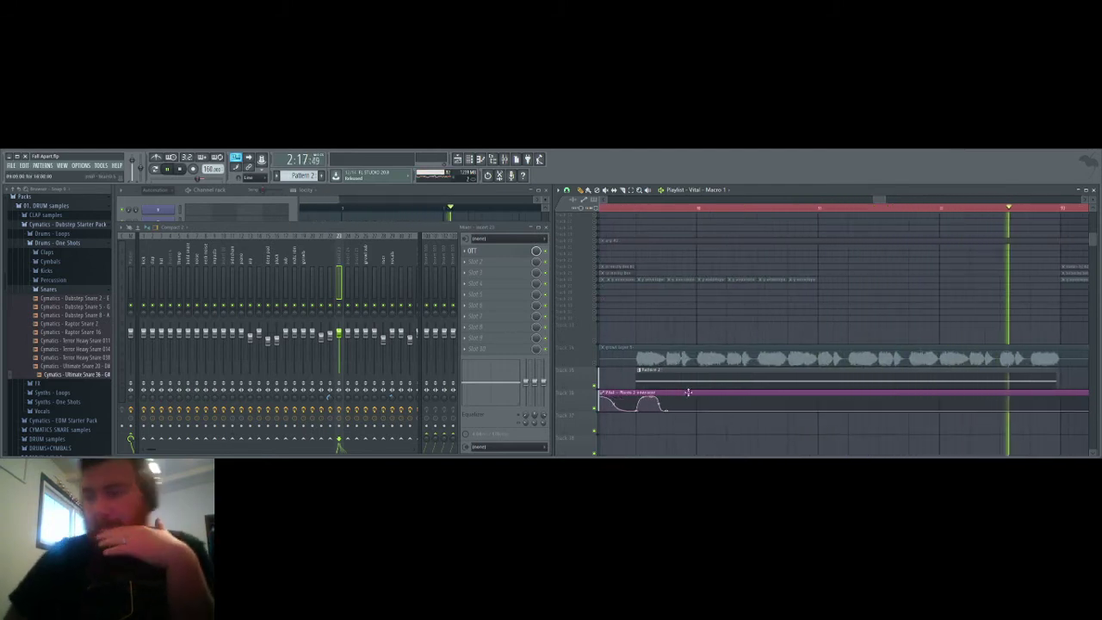
{"action": "left_click_drag", "start_coordinate": [675, 402], "coordinate": [698, 416]}
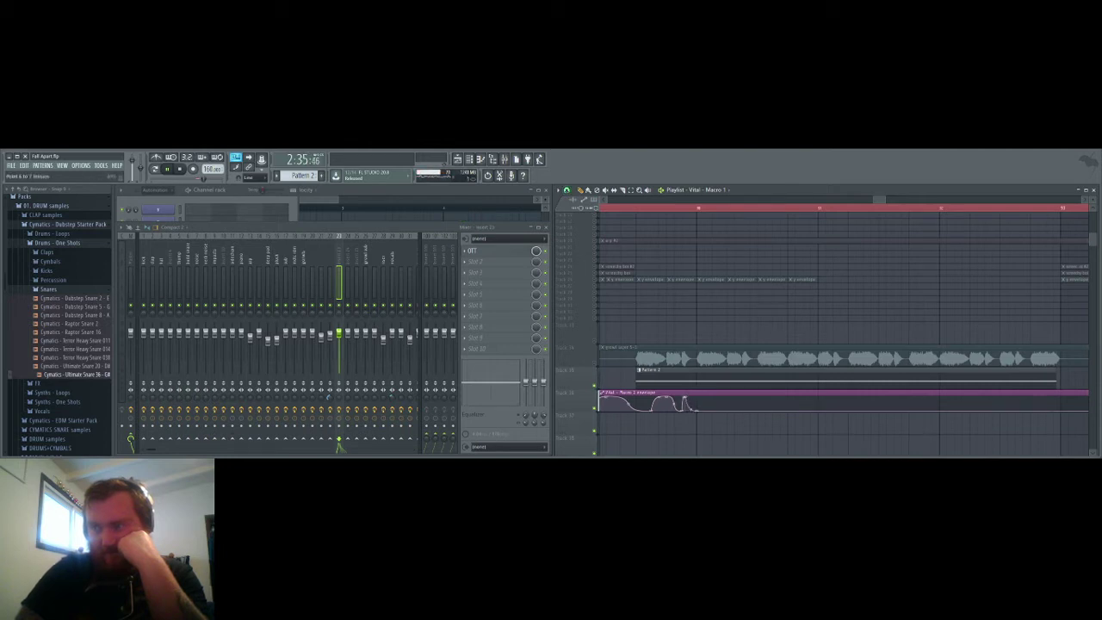
Step: Play the section, trim the macro envelope to start with the first Pattern 2 clip, and re-space its three humps
{"action": "key", "text": "space"}
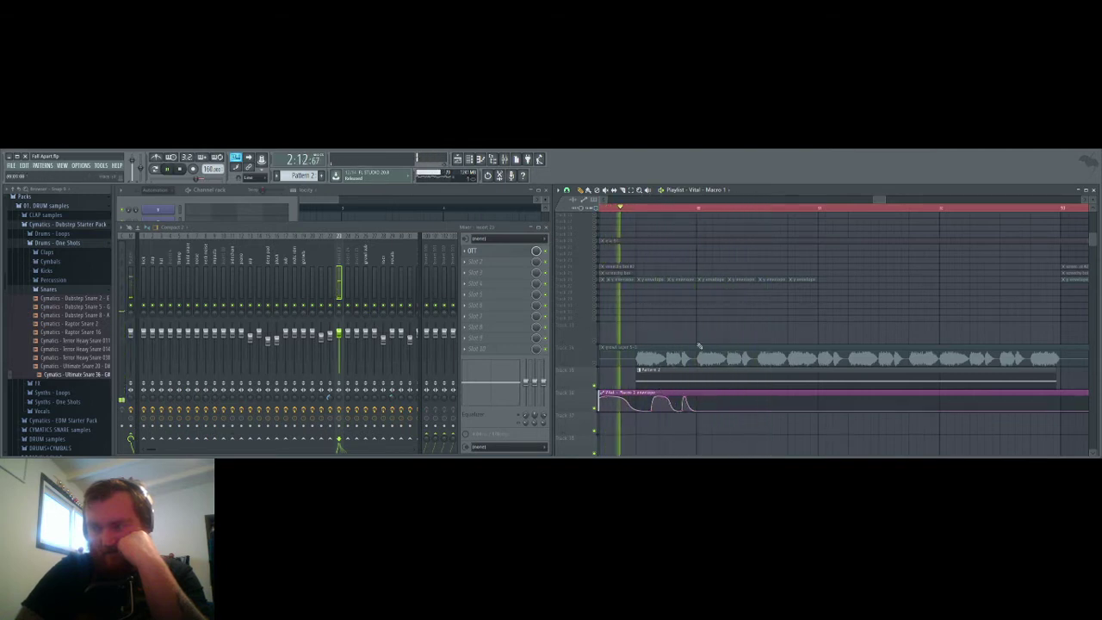
{"action": "left_click_drag", "start_coordinate": [681, 392], "coordinate": [662, 411]}
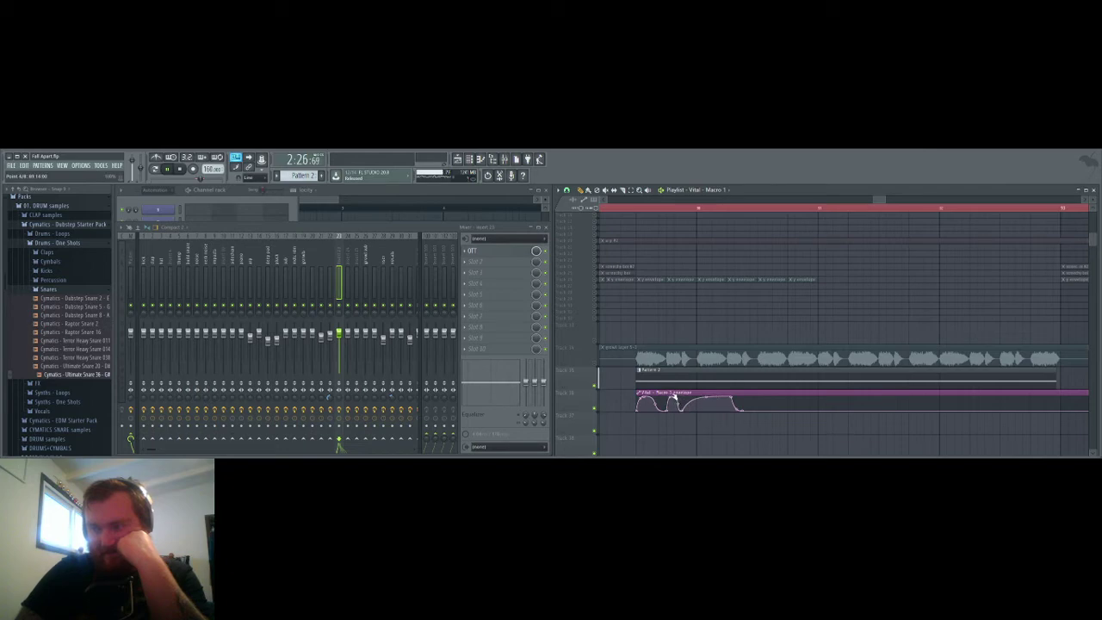
{"action": "left_click_drag", "start_coordinate": [734, 400], "coordinate": [746, 410]}
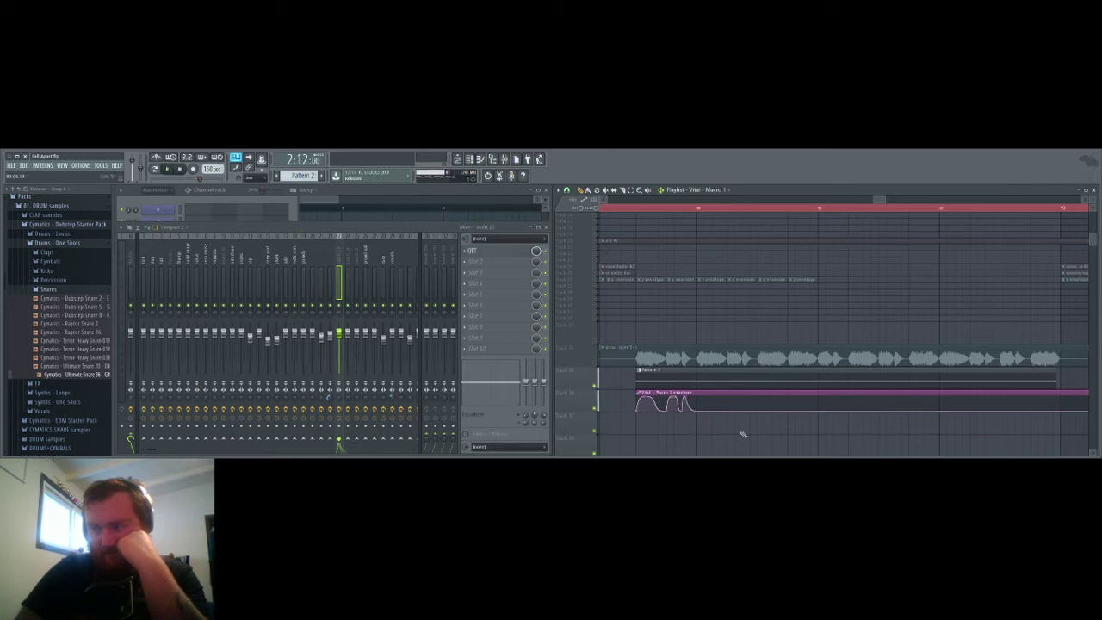
Step: Replay the section repeatedly from the selection start while fine-tuning the curve tension of the macro envelope's humps
{"action": "key", "text": "space"}
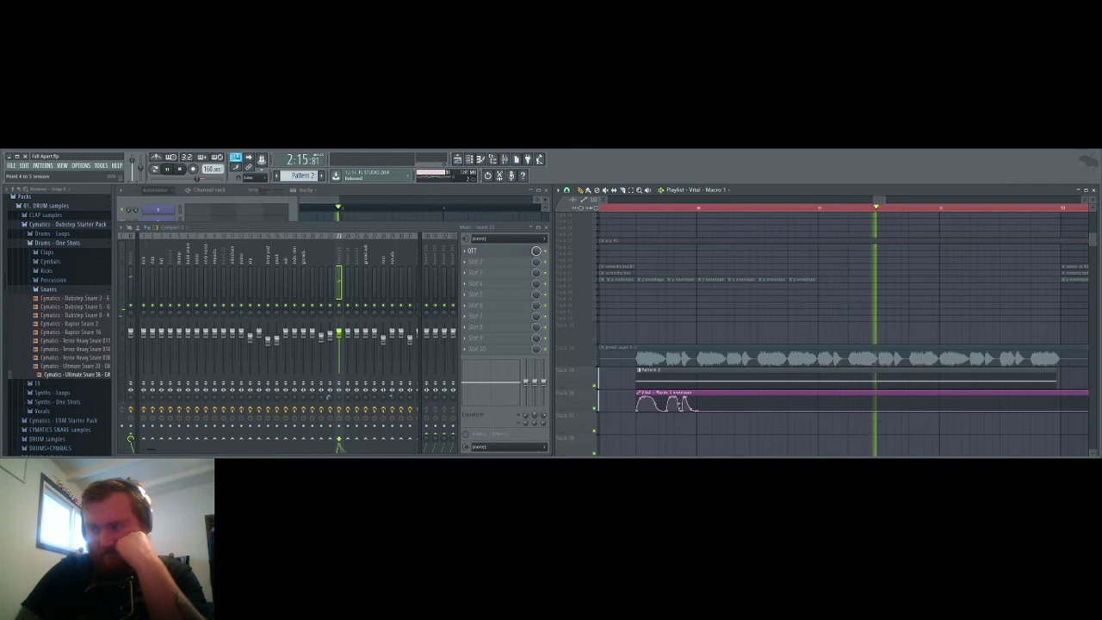
{"action": "key", "text": "space"}
{"action": "key", "text": "space"}
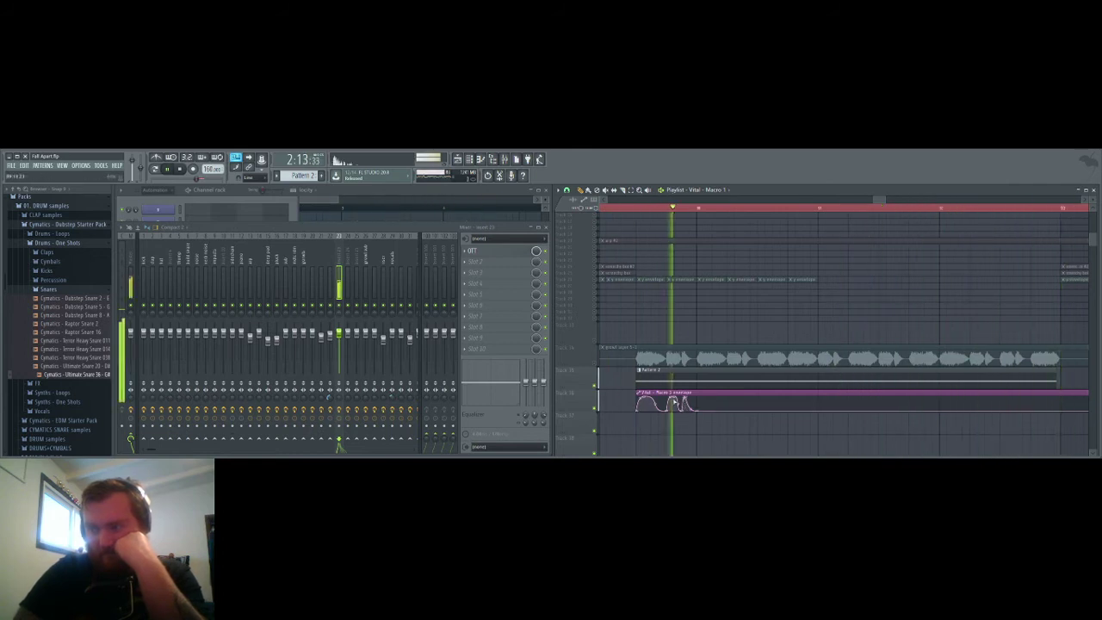
{"action": "key", "text": "space"}
{"action": "key", "text": "space"}
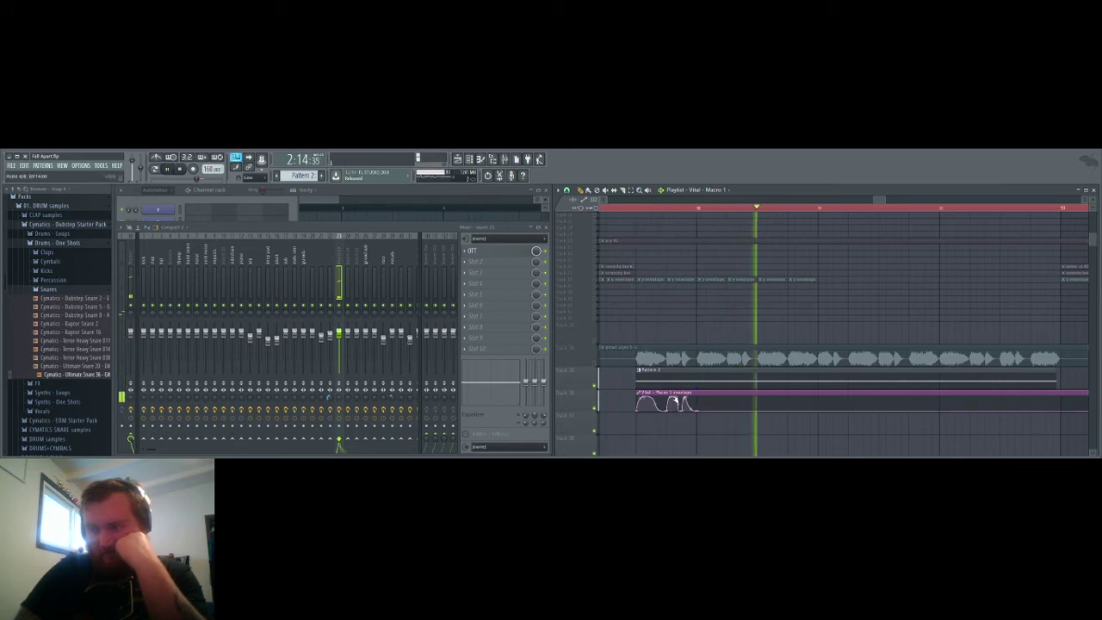
{"action": "key", "text": "space"}
{"action": "key", "text": "space"}
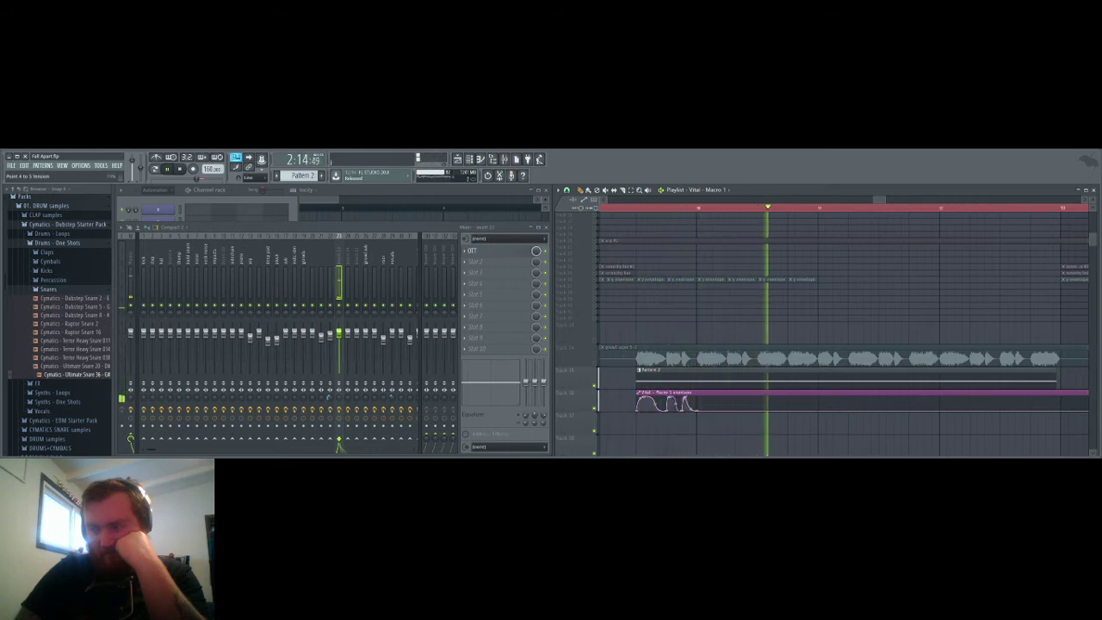
{"action": "key", "text": "space"}
{"action": "key", "text": "space"}
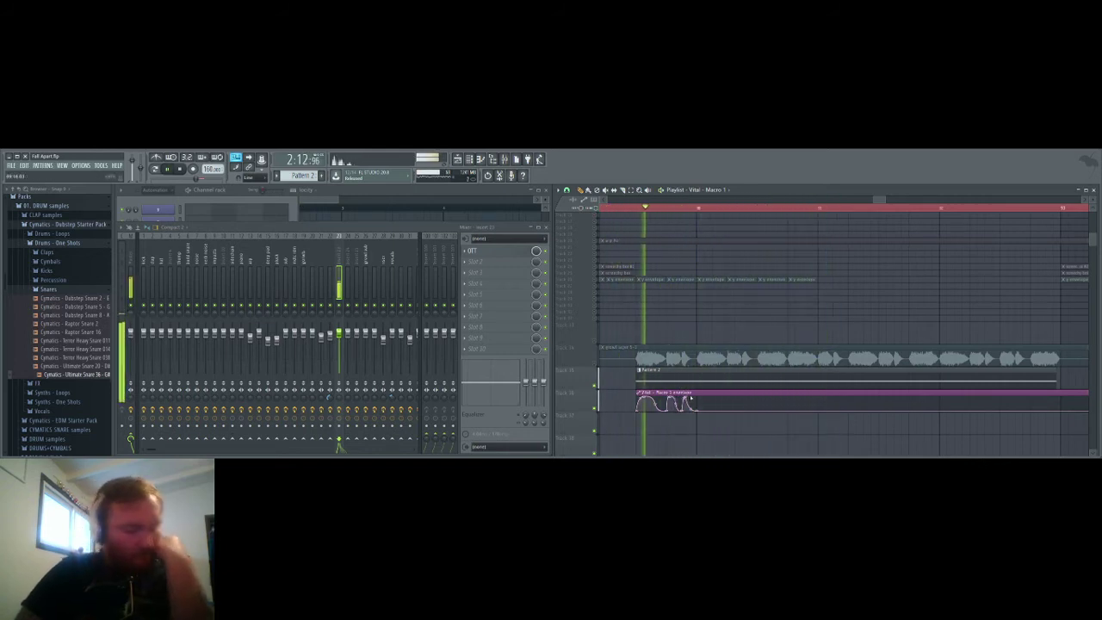
{"action": "key", "text": "space"}
{"action": "key", "text": "space"}
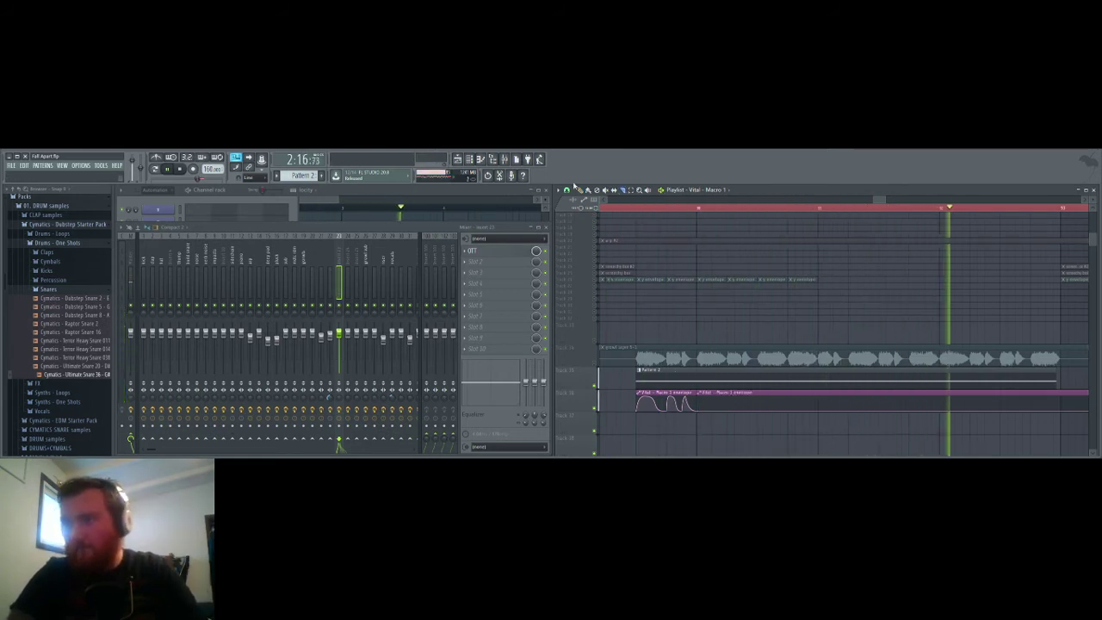
Step: Delete the leftover macro envelope behind the three humps on Track 36 and place the first copies of the three-hump envelope along the track
{"action": "right_click", "coordinate": [710, 403]}
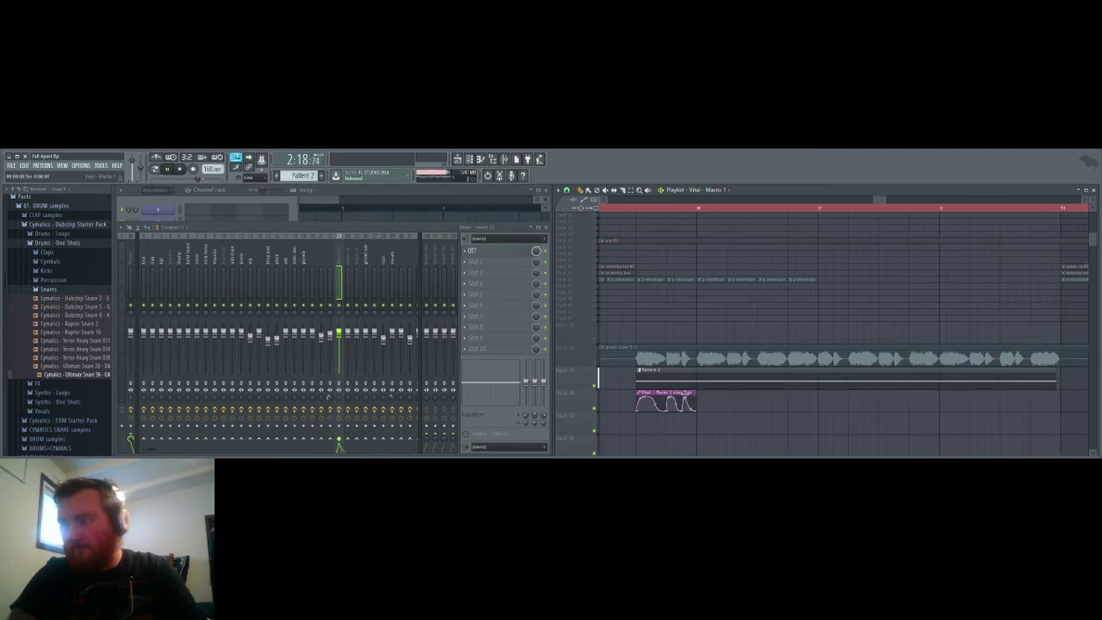
{"action": "left_click", "coordinate": [702, 397]}
{"action": "left_click", "coordinate": [769, 396]}
{"action": "left_click_drag", "start_coordinate": [787, 393], "coordinate": [780, 392]}
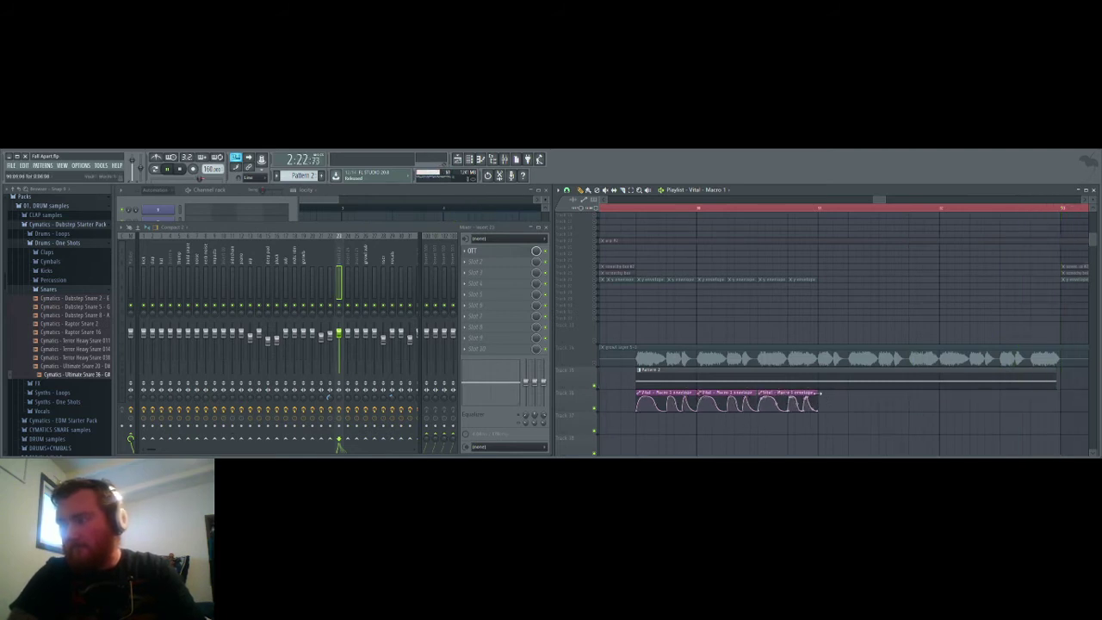
{"action": "left_click", "coordinate": [793, 397]}
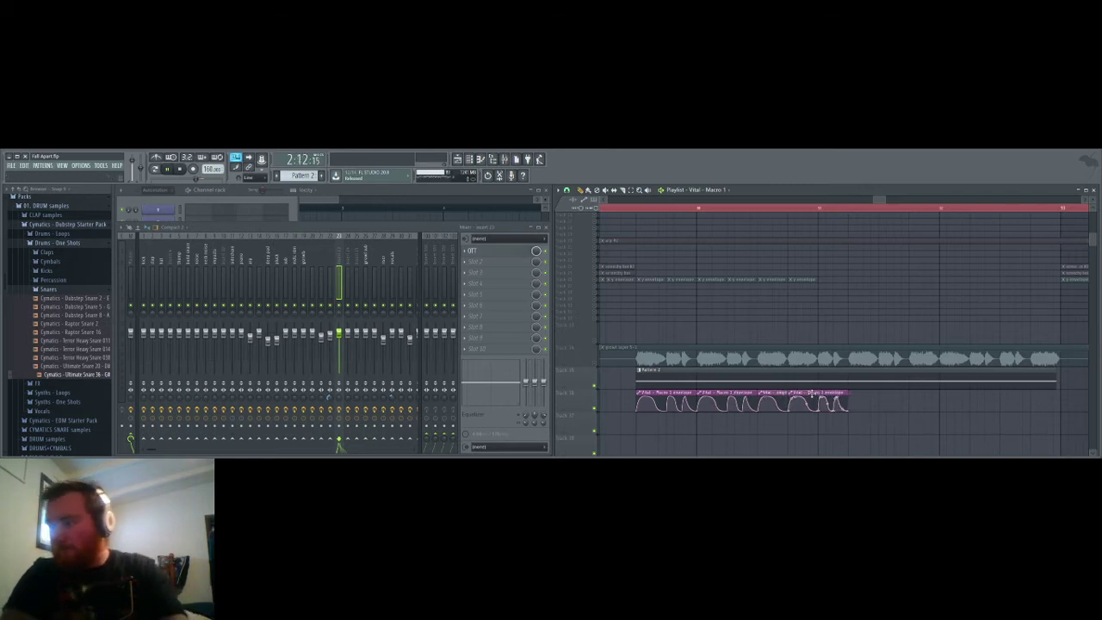
Step: Continue placing macro envelope copies on Track 36 in line with the growl waveform, up to the last hits of the first Pattern 2 clip
{"action": "left_click", "coordinate": [858, 402]}
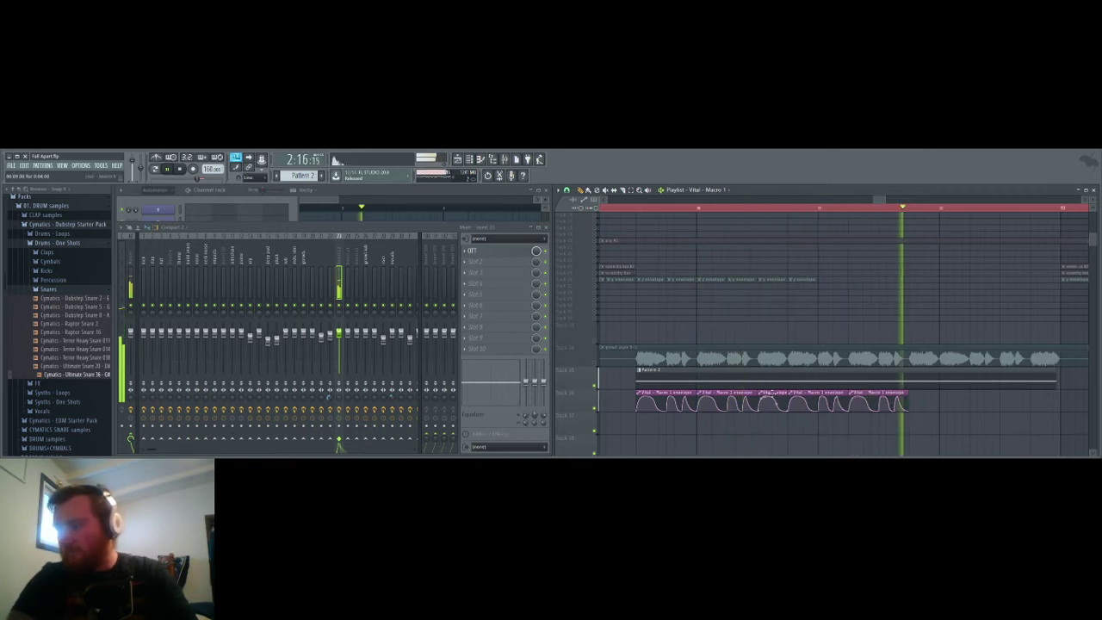
{"action": "left_click", "coordinate": [917, 400]}
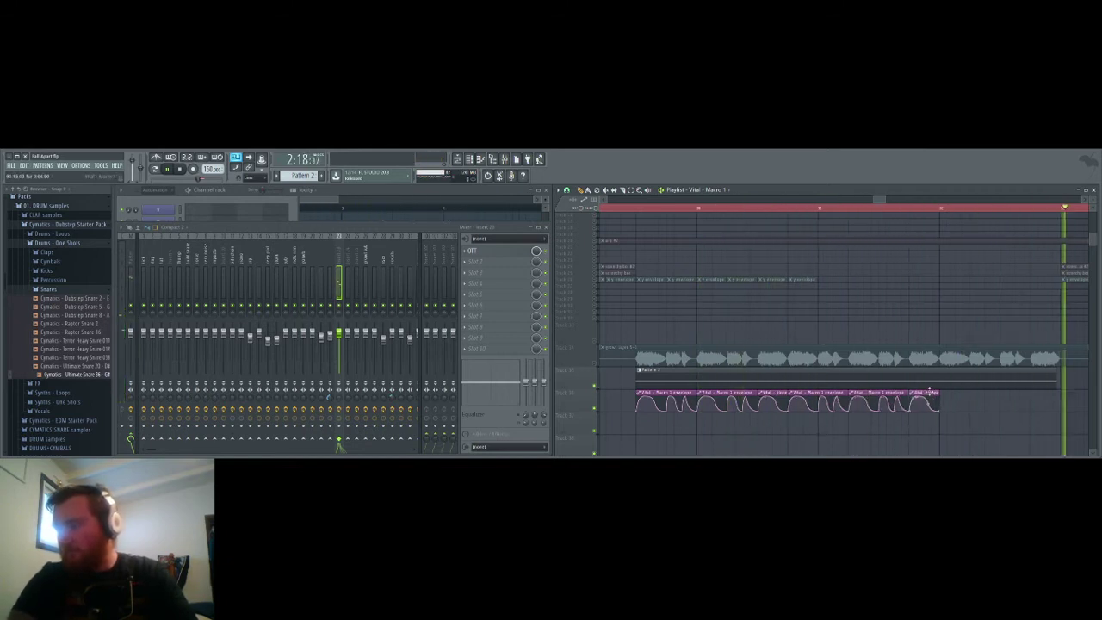
{"action": "left_click", "coordinate": [945, 397]}
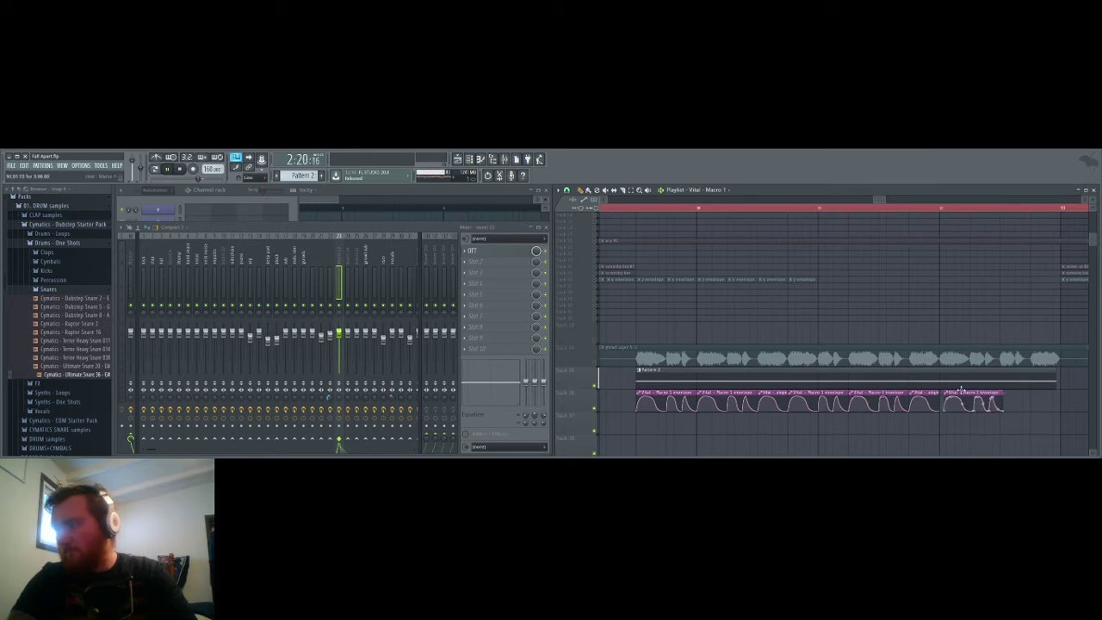
{"action": "left_click_drag", "start_coordinate": [959, 388], "coordinate": [958, 388]}
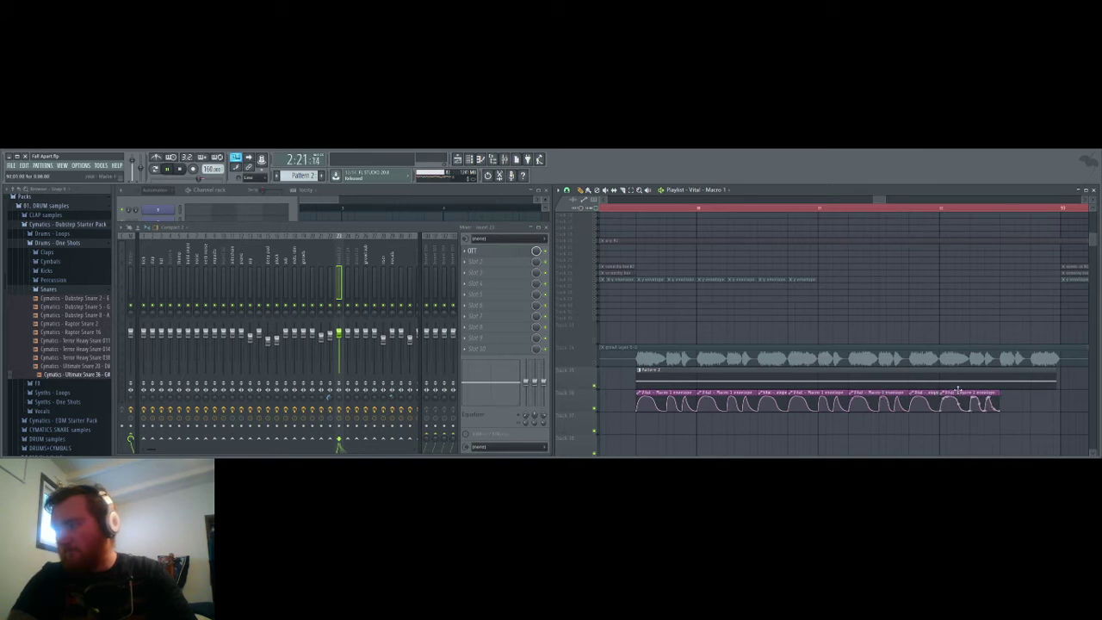
{"action": "left_click", "coordinate": [1004, 397]}
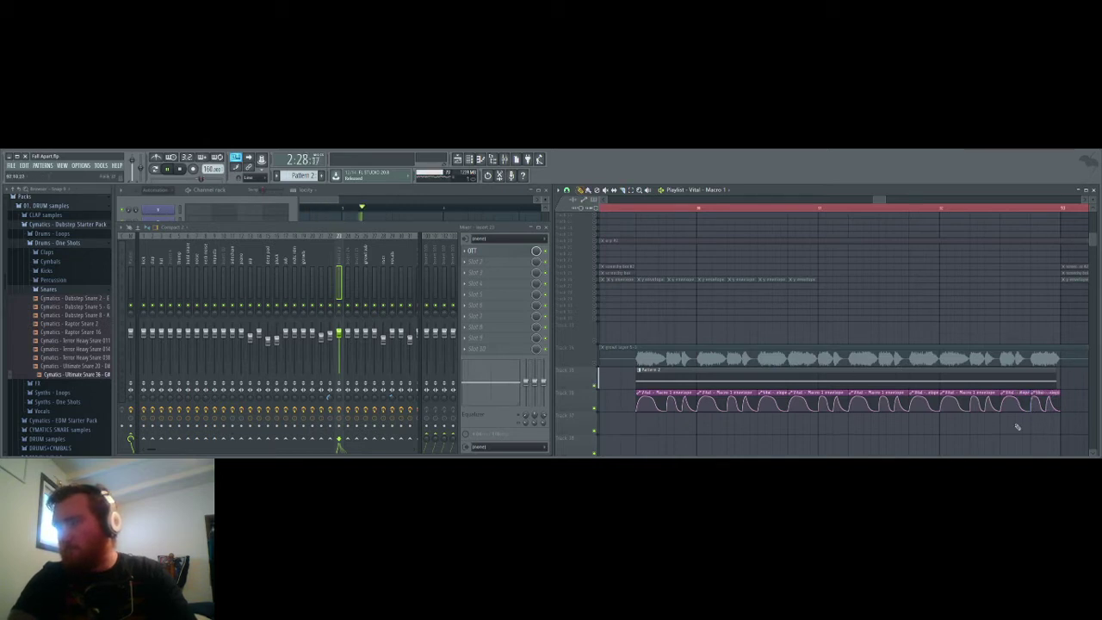
{"action": "left_click_drag", "start_coordinate": [1001, 398], "coordinate": [1025, 394]}
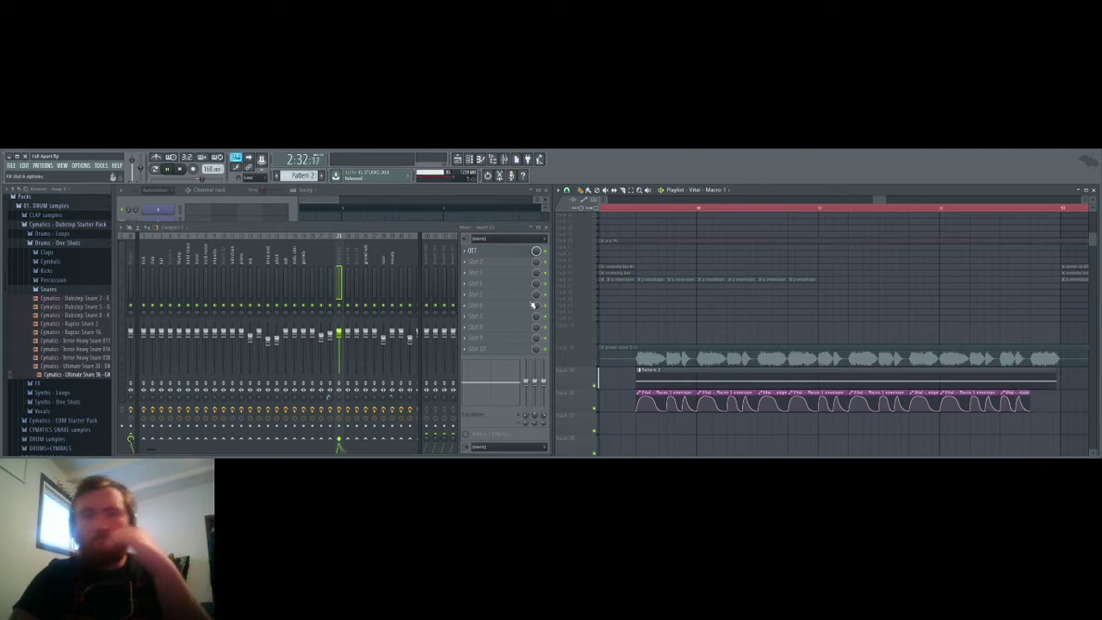
Step: Show only the Vital channel group in the channel rack and replay the section with the repeated macro envelope
{"action": "left_click", "coordinate": [227, 199]}
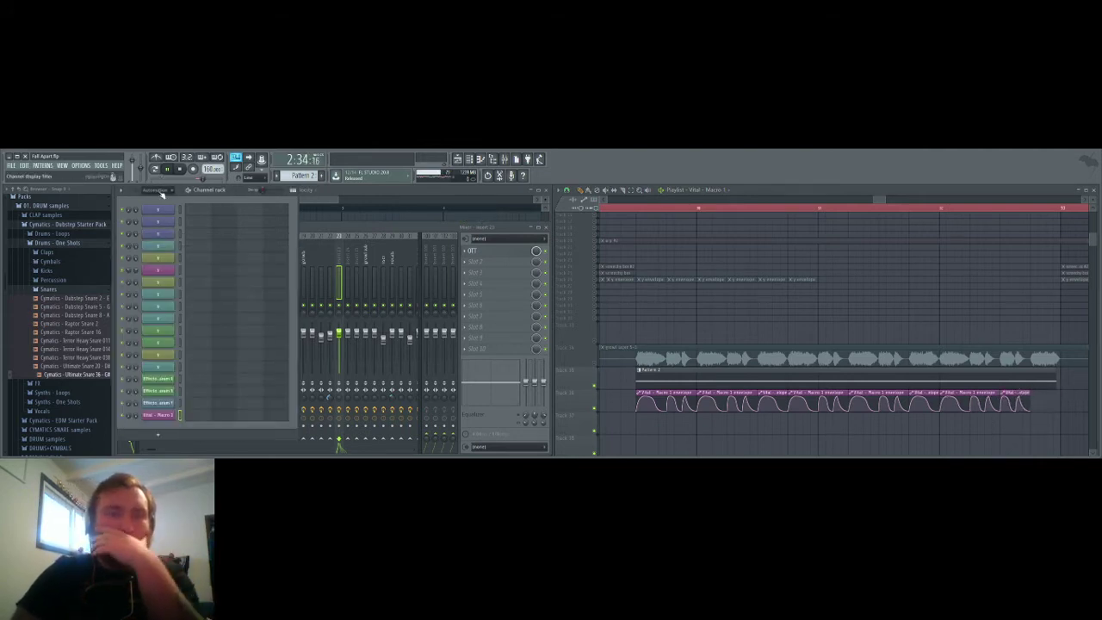
{"action": "left_click", "coordinate": [155, 189]}
{"action": "left_click", "coordinate": [169, 215]}
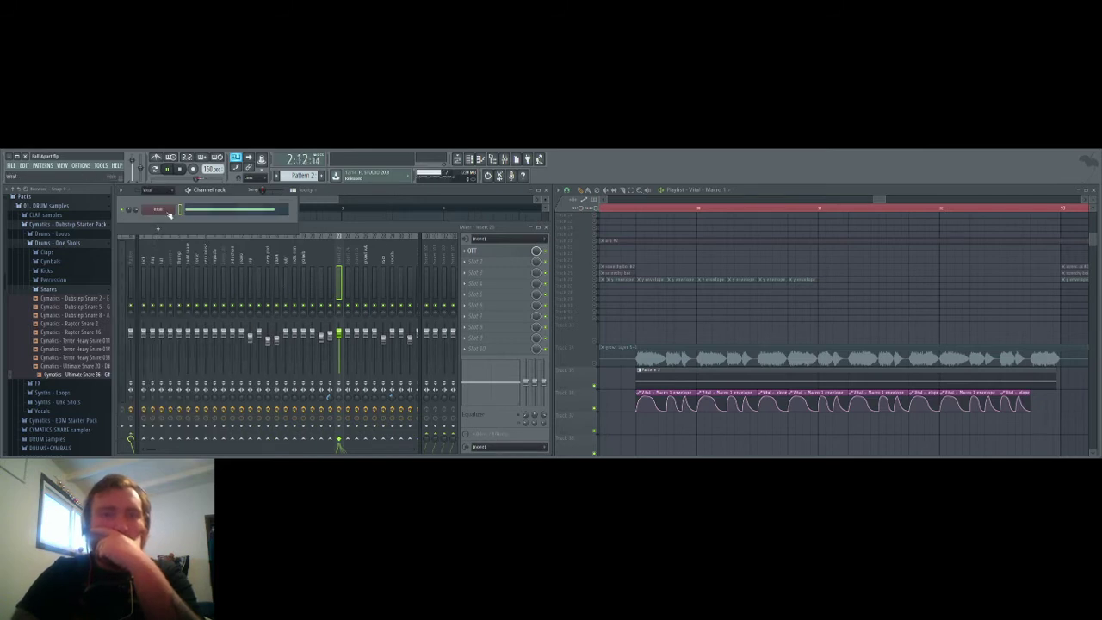
{"action": "key", "text": "space"}
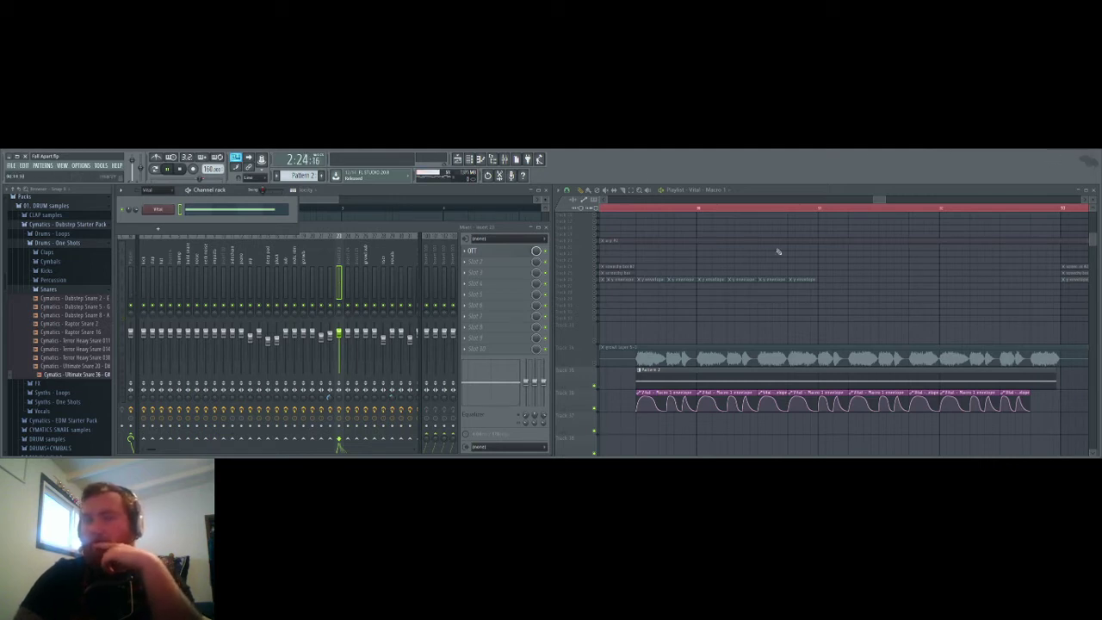
{"action": "key", "text": "space"}
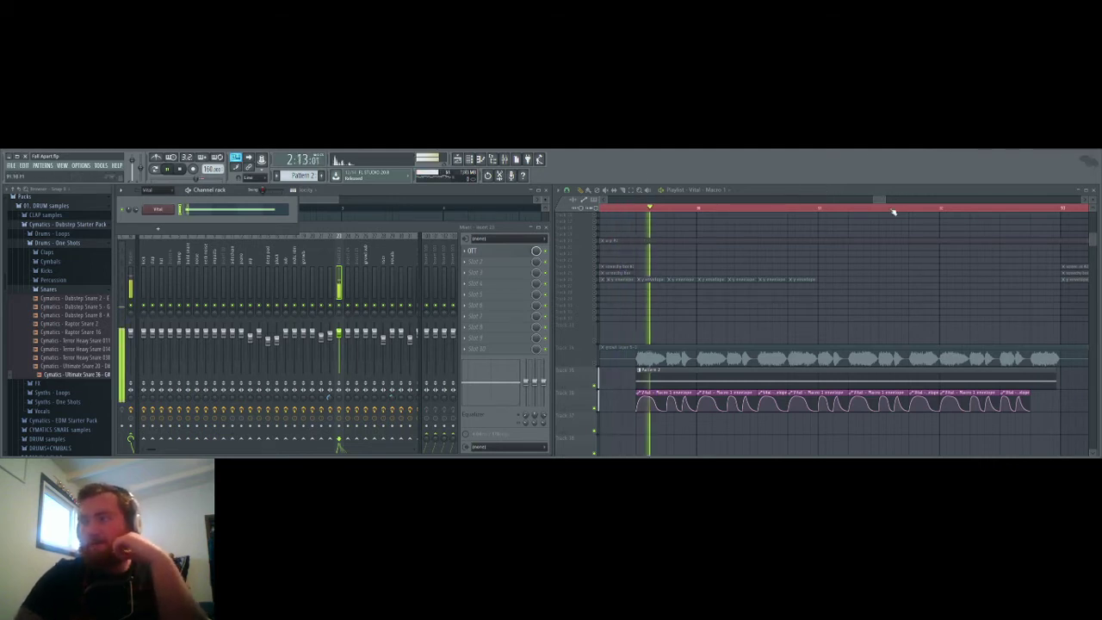
Step: Complete the macro envelope to the end of the first Pattern 2 clip and place copies beneath the second Pattern 2 clip
{"action": "left_click_drag", "start_coordinate": [878, 198], "coordinate": [885, 200]}
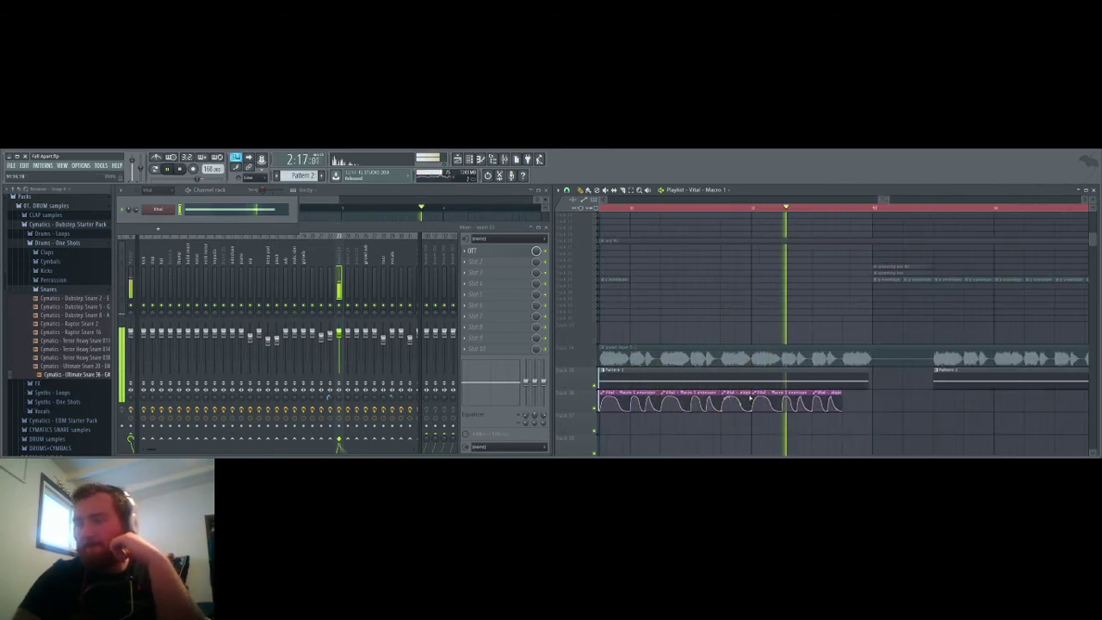
{"action": "key", "text": "F6"}
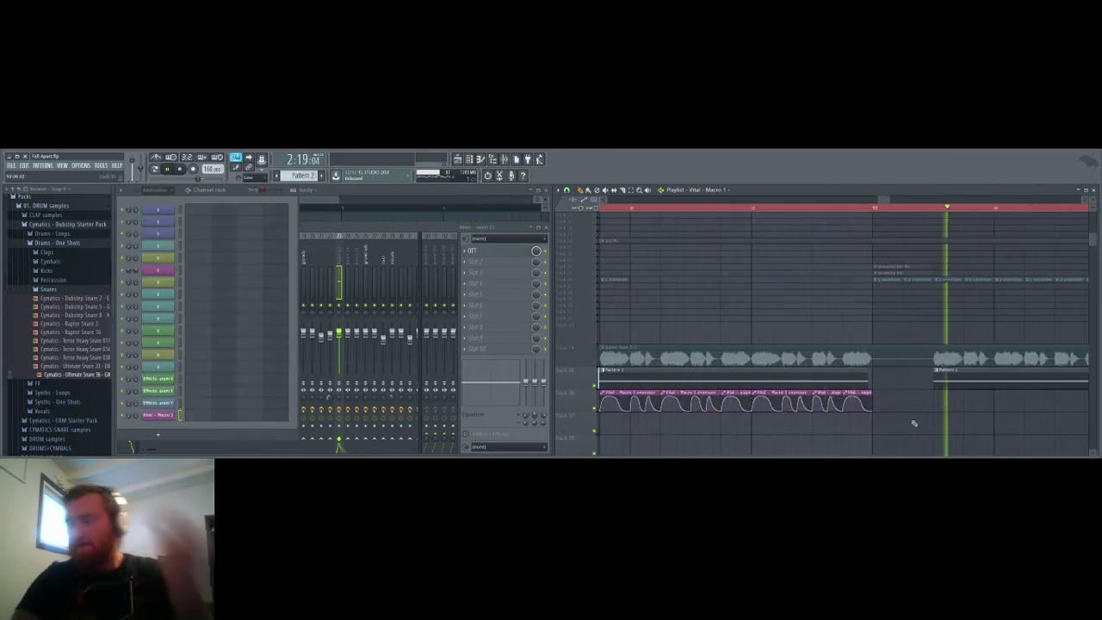
{"action": "scroll", "coordinate": [919, 413], "scroll_direction": "down", "scroll_amount": 1}
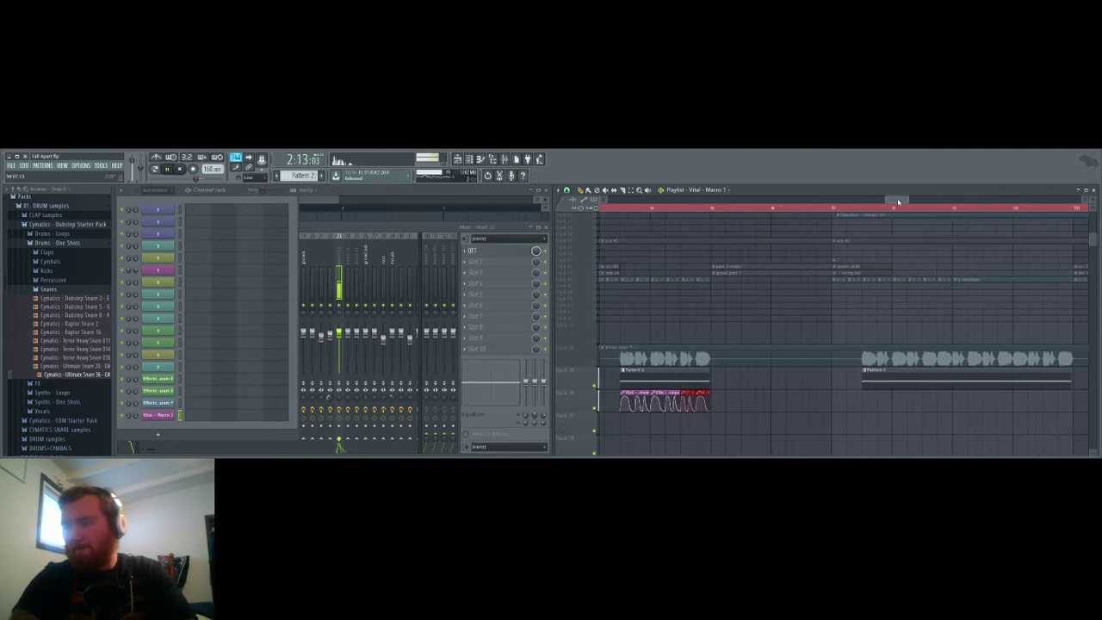
{"action": "scroll", "coordinate": [903, 319], "scroll_direction": "down", "scroll_amount": 3}
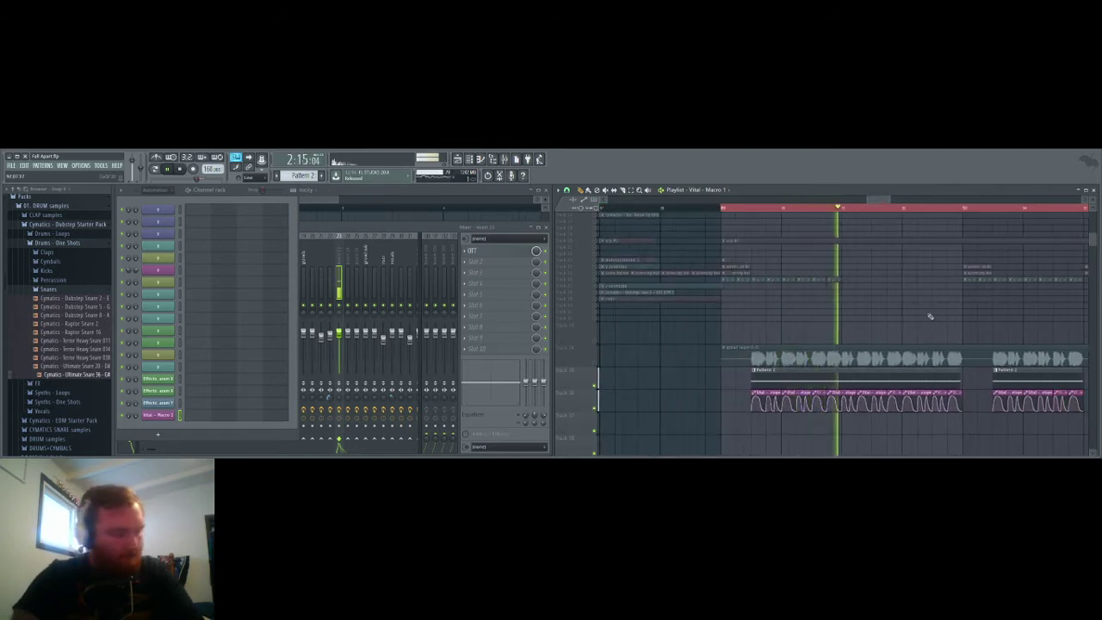
Step: Duplicate the macro envelopes of the first two Pattern 2 clips beneath the last two, and play them together with growl layer 5-1
{"action": "left_click", "coordinate": [833, 403]}
{"action": "left_click", "coordinate": [766, 406]}
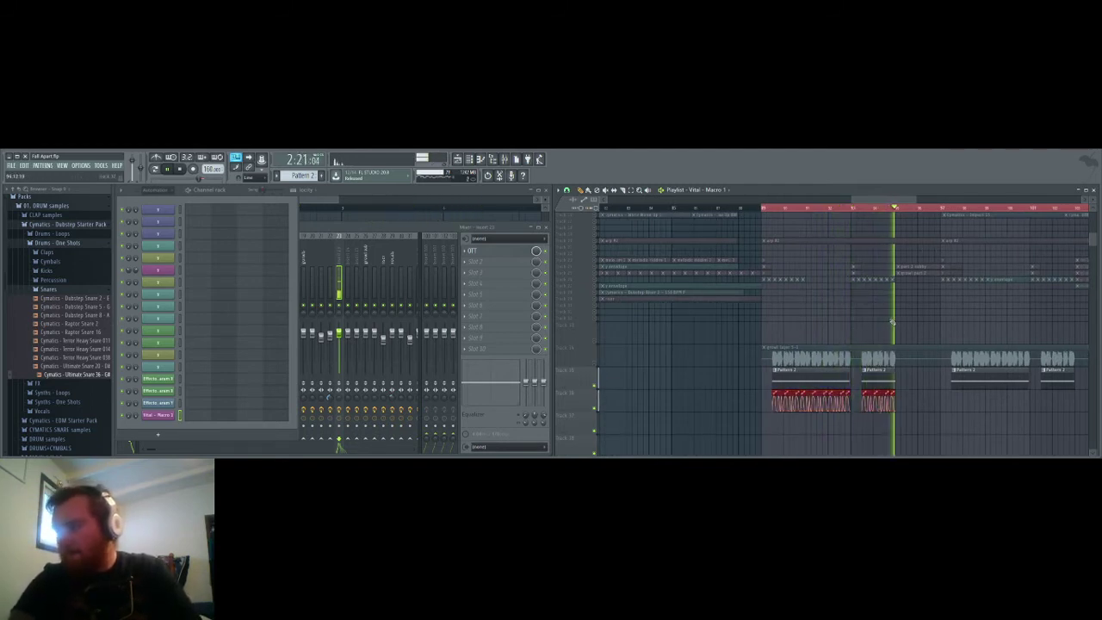
{"action": "key", "text": "space"}
{"action": "key", "text": "space"}
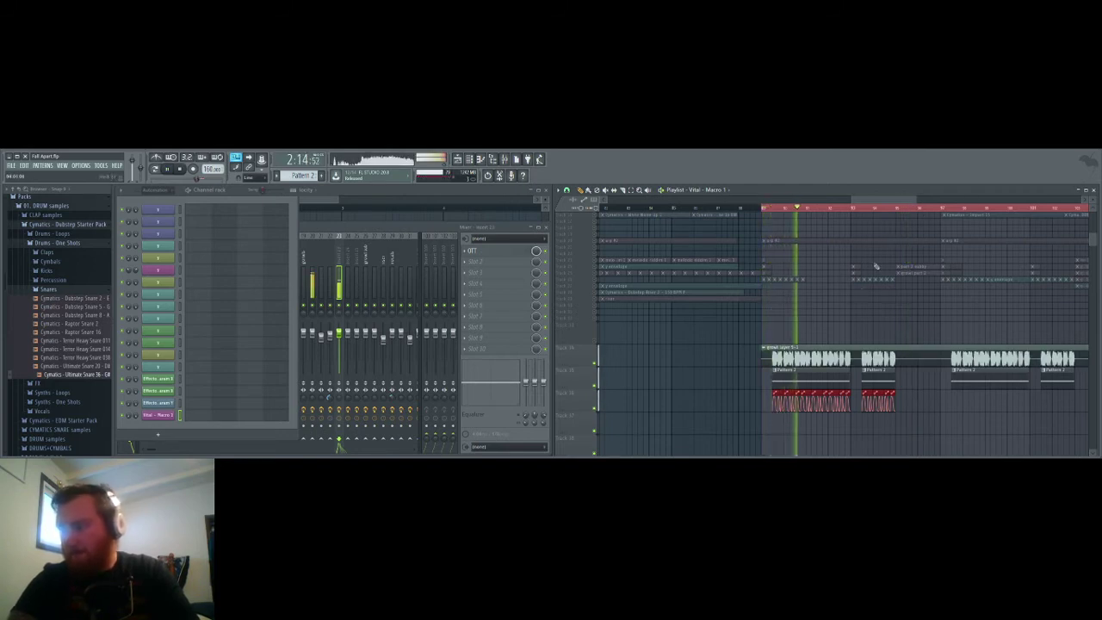
{"action": "mouse_move", "coordinate": [877, 202]}
{"action": "left_mouse_down"}
{"action": "mouse_move", "coordinate": [925, 201]}
{"action": "mouse_move", "coordinate": [877, 203]}
{"action": "left_mouse_up"}
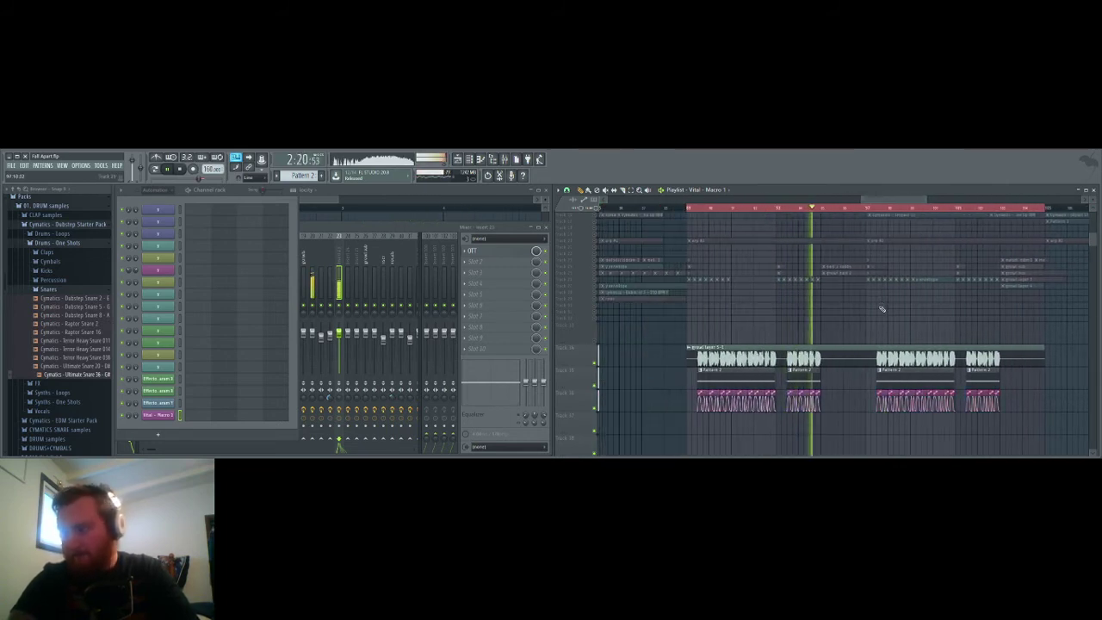
{"action": "key", "text": "space"}
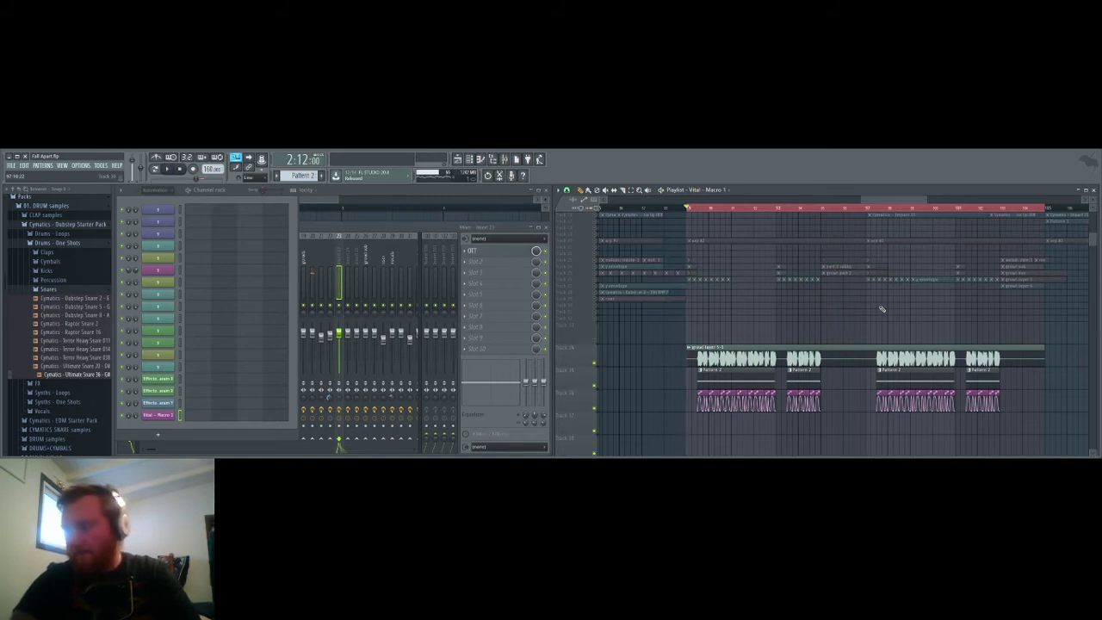
Step: Mute growl layer 5-1 on Track 34 and play the Vital pattern with its Track 36 macro automation alone
{"action": "right_click", "coordinate": [594, 387]}
{"action": "left_click", "coordinate": [594, 409]}
{"action": "key", "text": "space"}
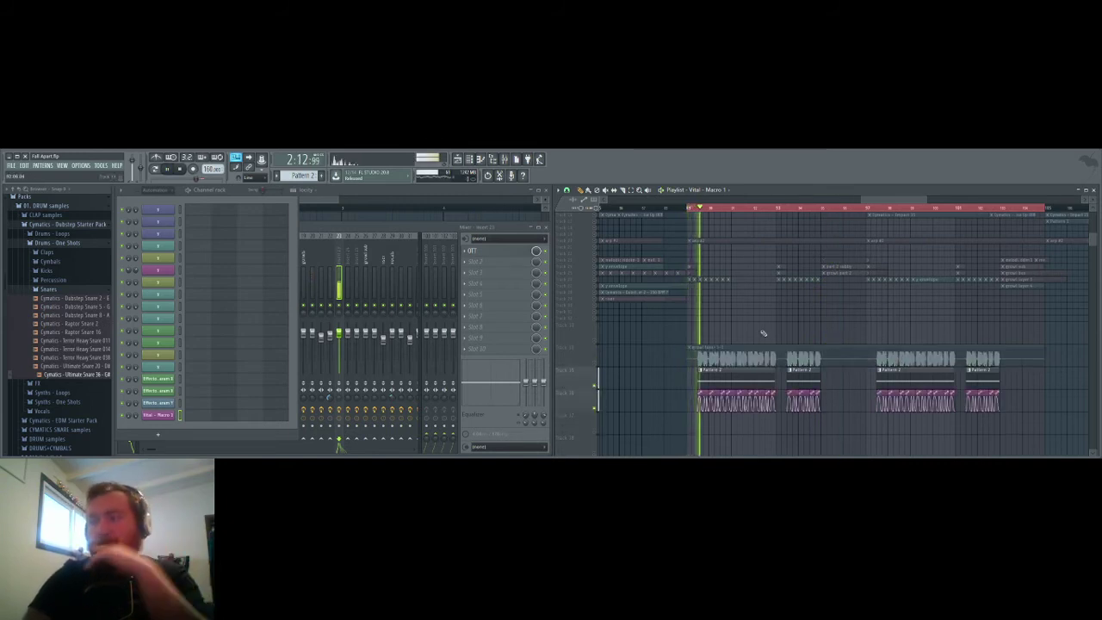
{"action": "key", "text": "space"}
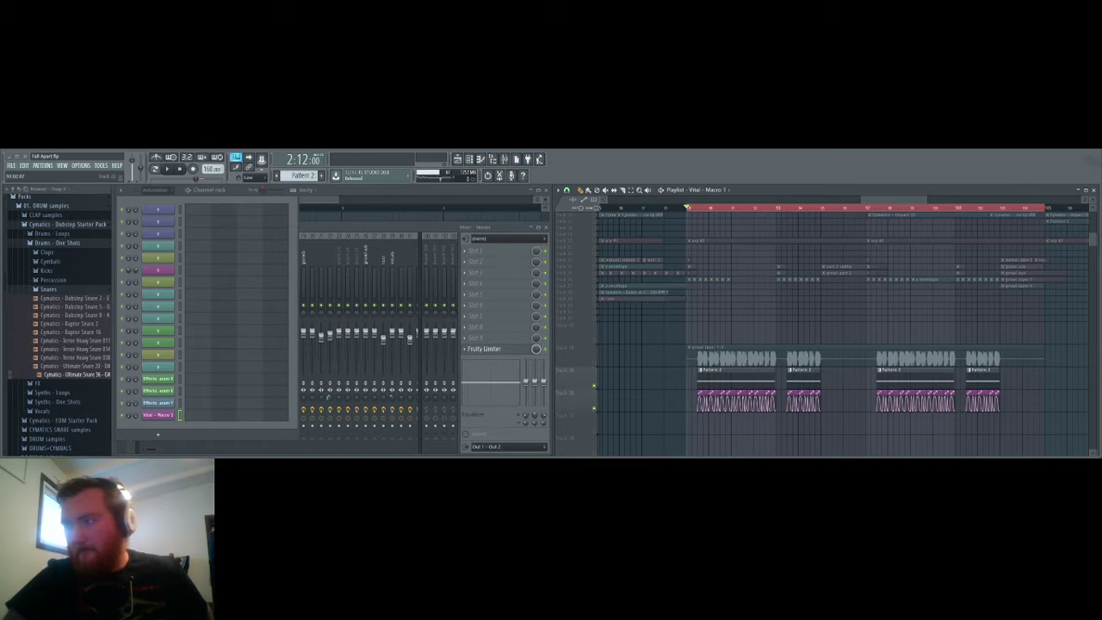
Step: Place the growl sub 2 audio clip on Track 37, mute Tracks 35 and 36, and play it with growl layer 5-1
{"action": "left_click_drag", "start_coordinate": [1019, 424], "coordinate": [728, 417]}
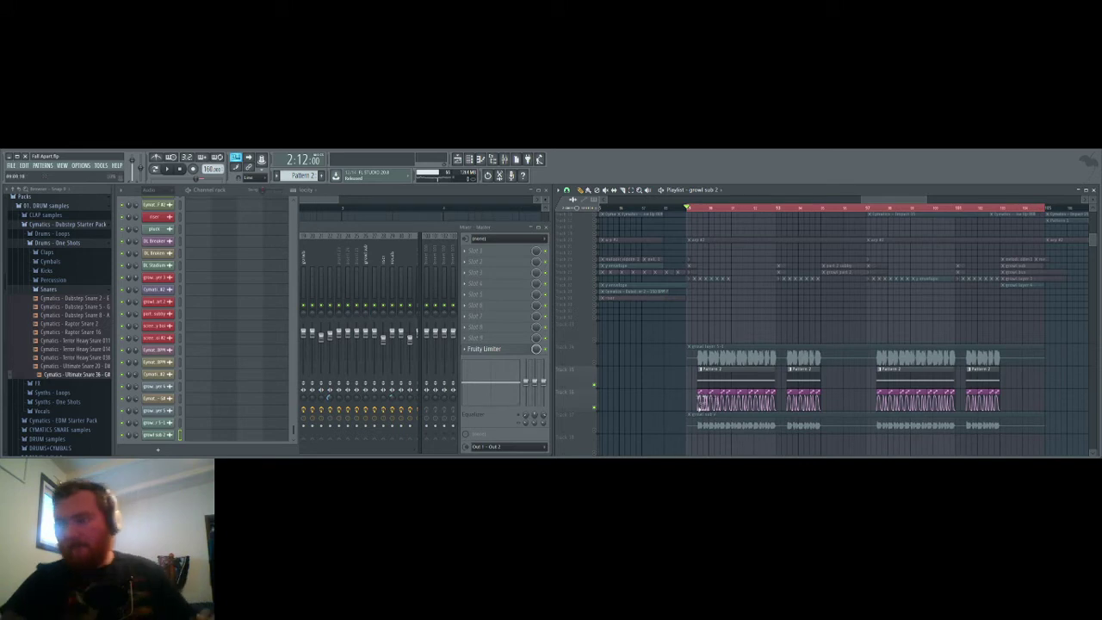
{"action": "left_click_drag", "start_coordinate": [594, 374], "coordinate": [596, 432]}
{"action": "key", "text": "space"}
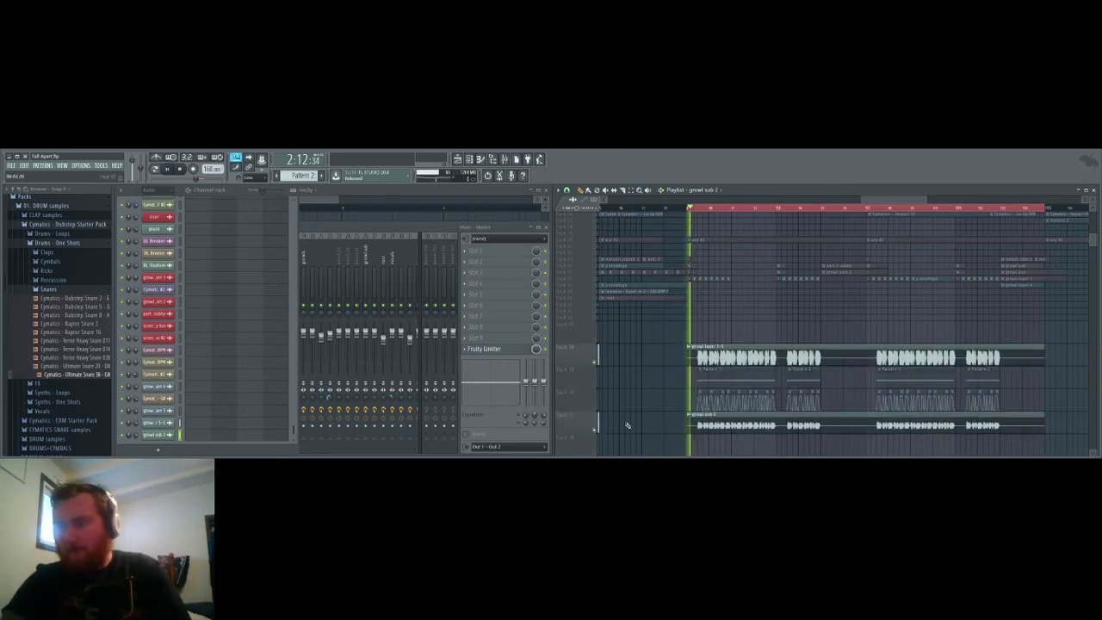
Step: Listen to growl sub 2 with growl layer 5-1, unmute the rest of the arrangement, and replay the section in the full mix
{"action": "scroll", "coordinate": [755, 424], "scroll_direction": "up", "scroll_amount": 3}
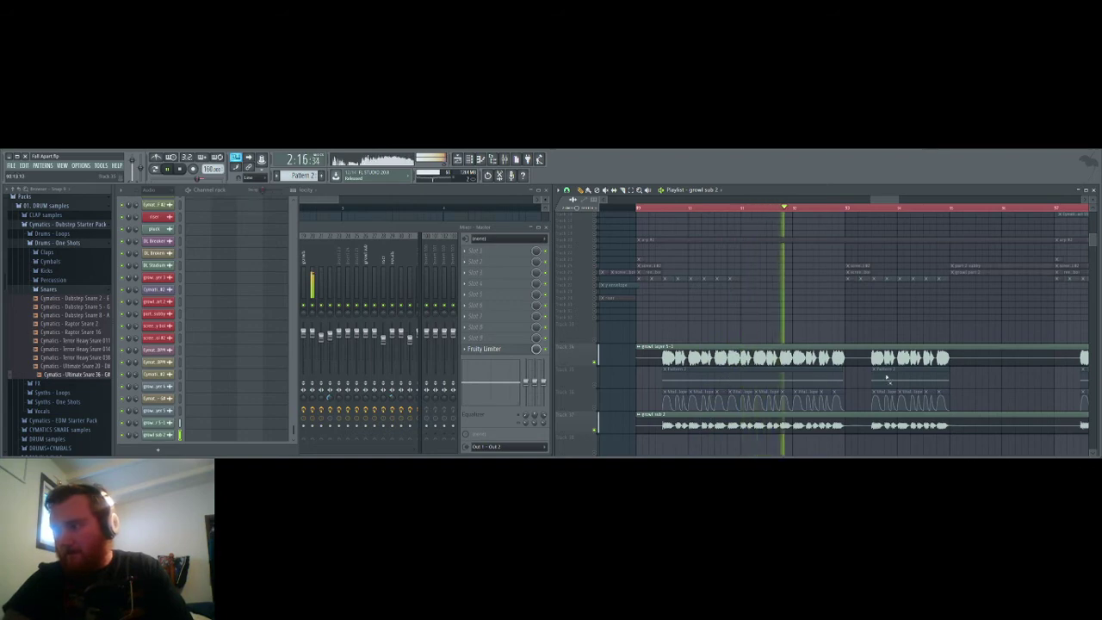
{"action": "scroll", "coordinate": [887, 371], "scroll_direction": "right", "scroll_amount": 2}
{"action": "scroll", "coordinate": [949, 362], "scroll_direction": "right", "scroll_amount": 2}
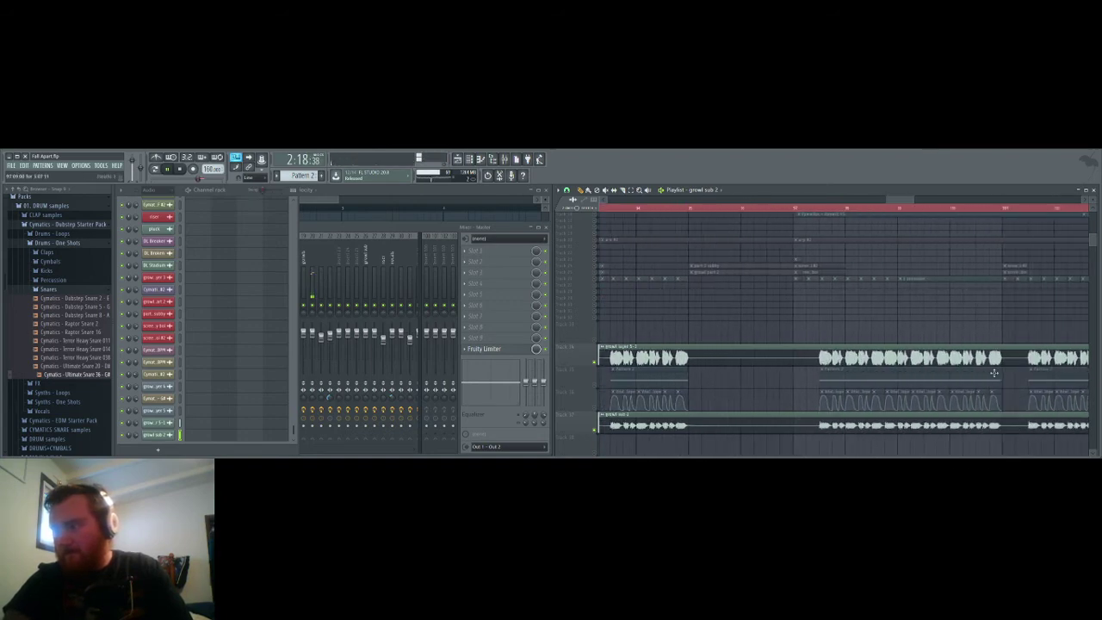
{"action": "scroll", "coordinate": [947, 370], "scroll_direction": "down", "scroll_amount": 3}
{"action": "key", "text": "space"}
{"action": "key", "text": "space"}
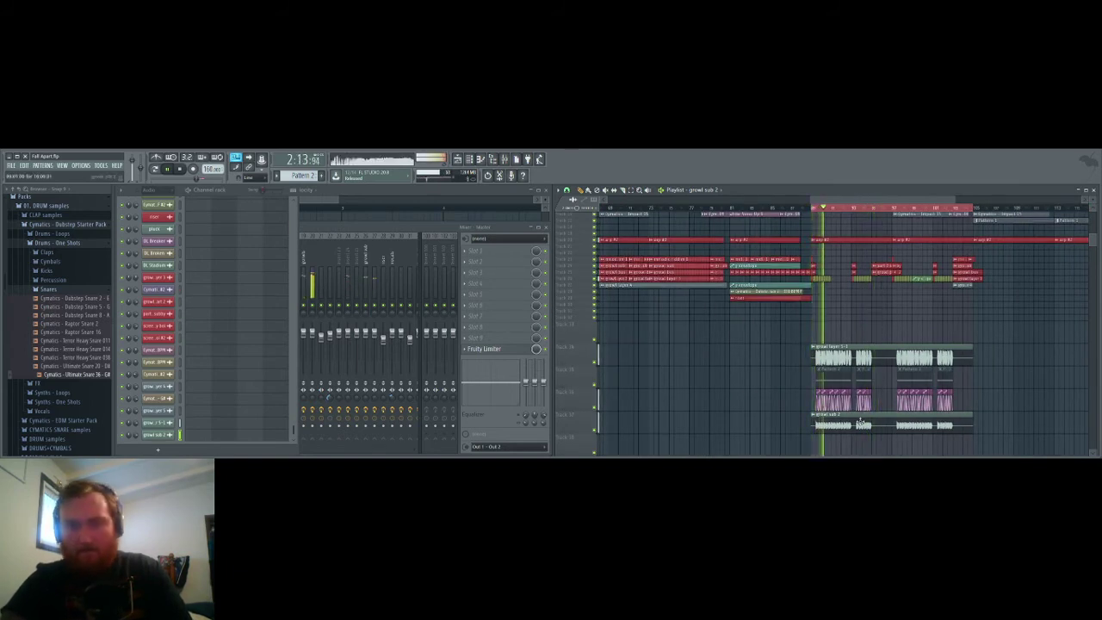
{"action": "key", "text": "space"}
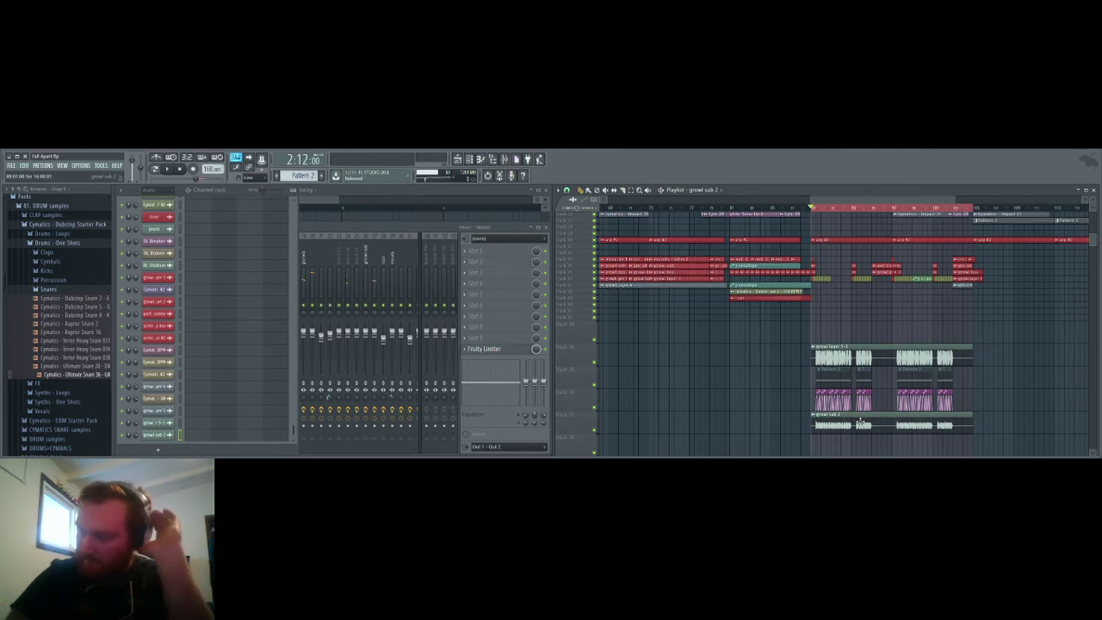
Step: Route the growl sub 2 sample to mixer track 26 and play the section
{"action": "double_click", "coordinate": [861, 424]}
{"action": "scroll", "coordinate": [376, 281], "scroll_direction": "up", "scroll_amount": 7}
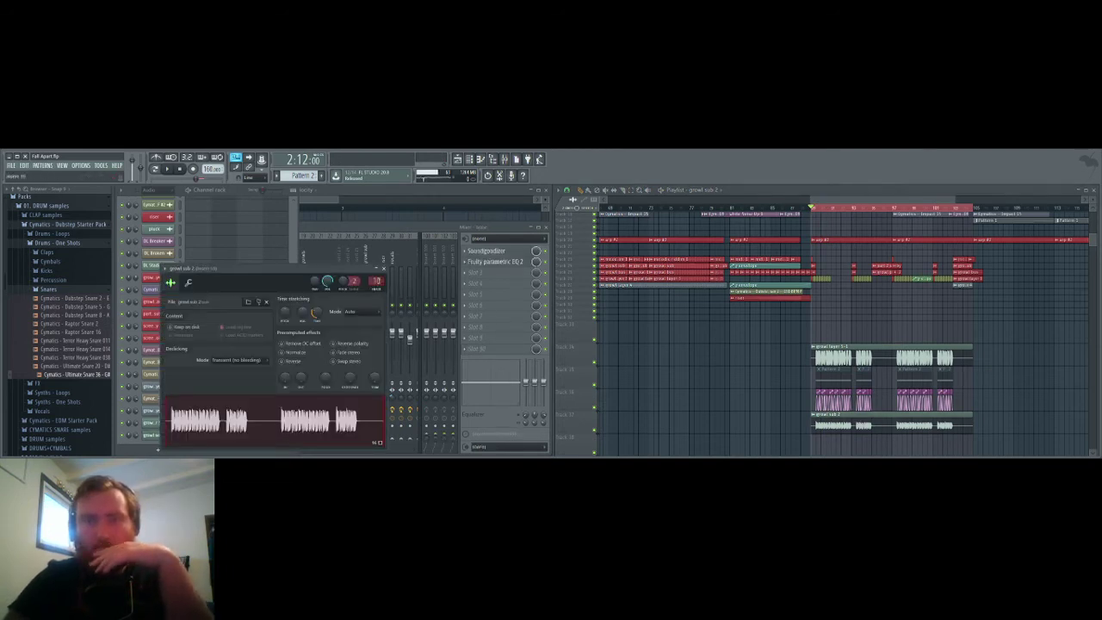
{"action": "scroll", "coordinate": [376, 281], "scroll_direction": "up", "scroll_amount": 3}
{"action": "key", "text": "space"}
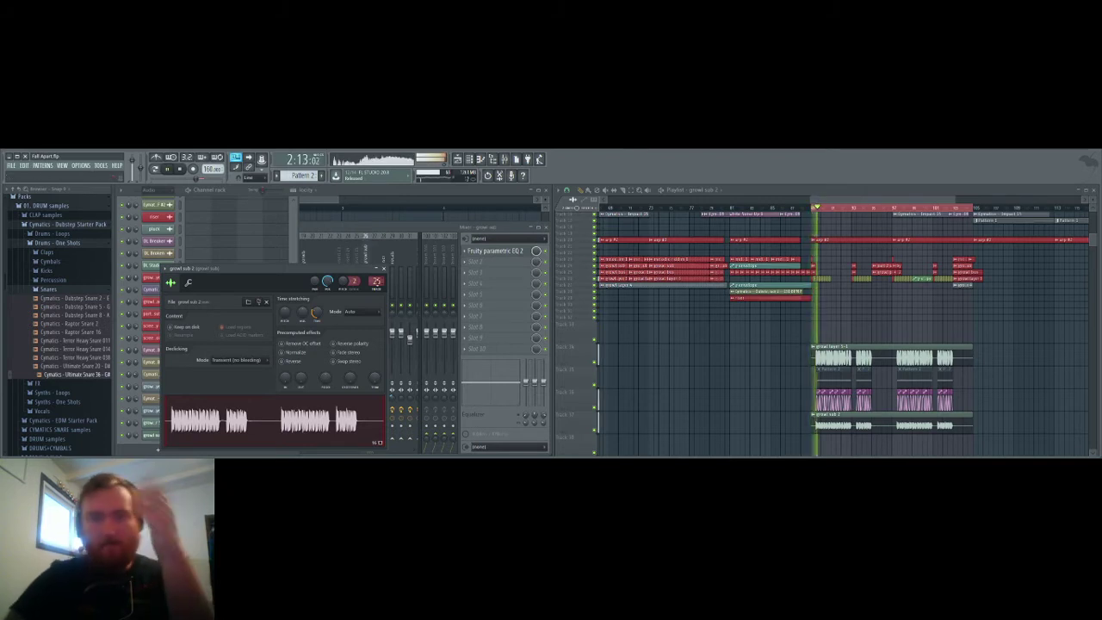
Step: Turn on Normalize for the growl sub 2 sample and replay the section
{"action": "left_click", "coordinate": [384, 268]}
{"action": "key", "text": "space"}
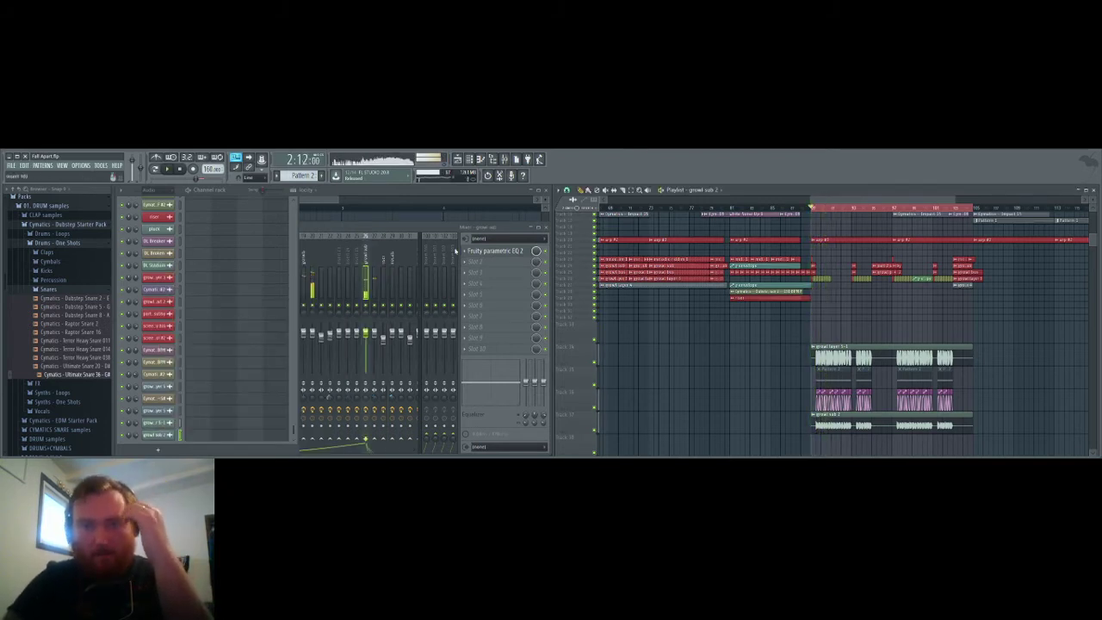
{"action": "key", "text": "space"}
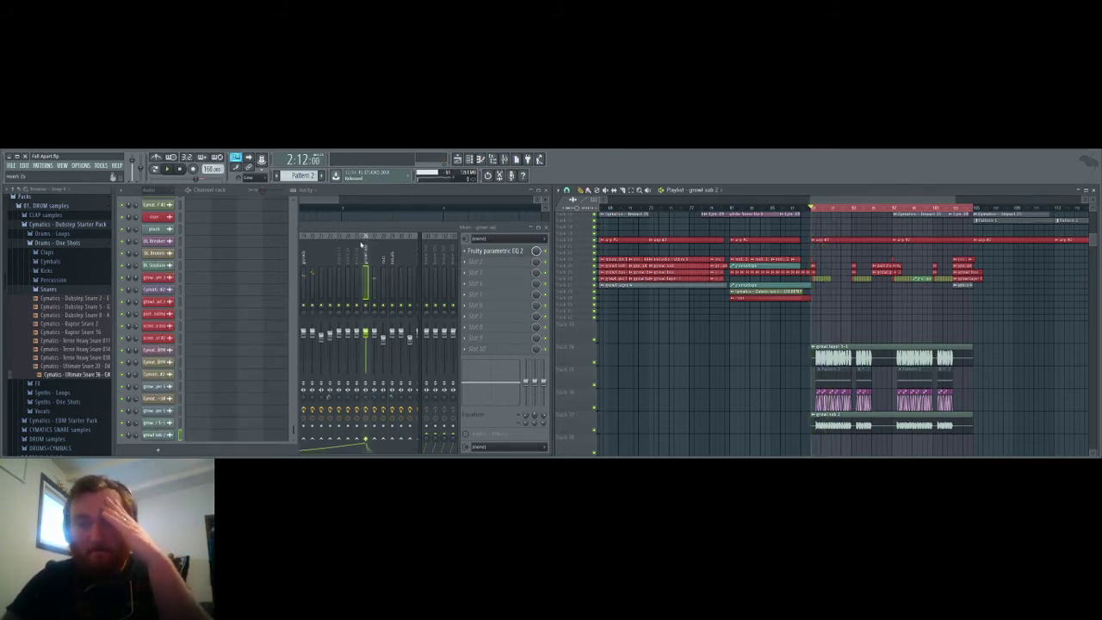
{"action": "double_click", "coordinate": [863, 420]}
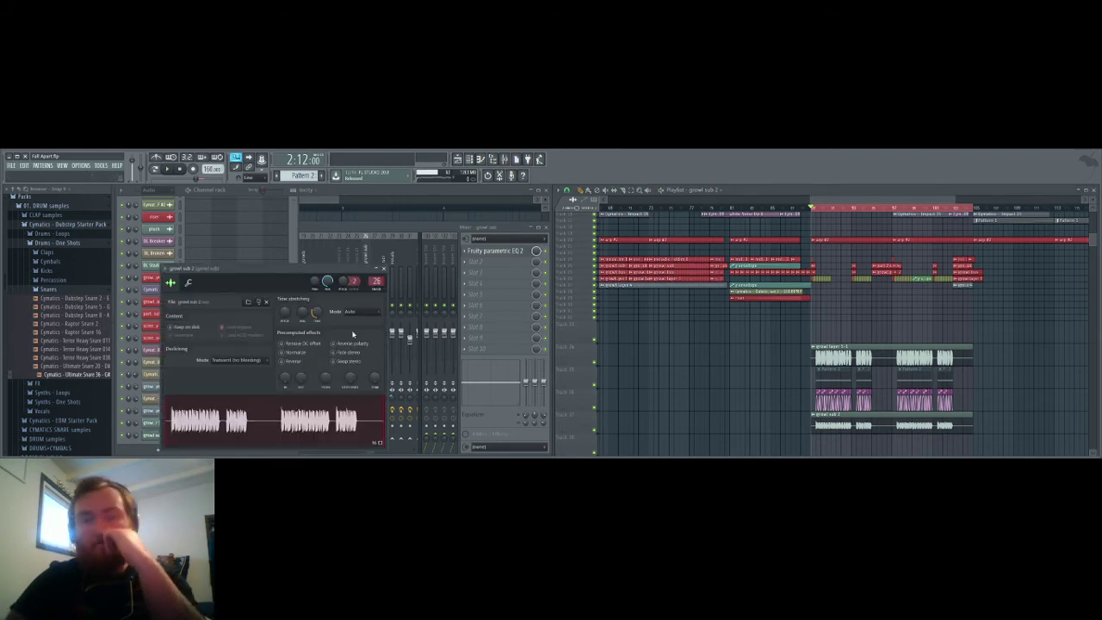
{"action": "key", "text": "space"}
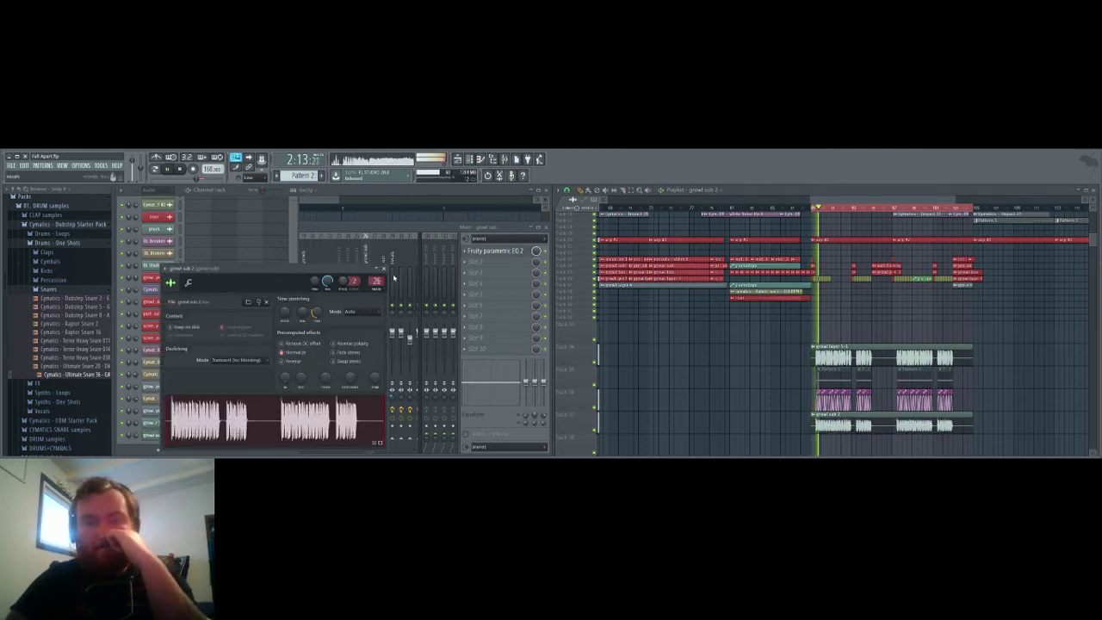
Step: Route the growl sub 2 sample to mixer track 27 while it is soloed, and replay the section in the full mix
{"action": "key", "text": "Escape"}
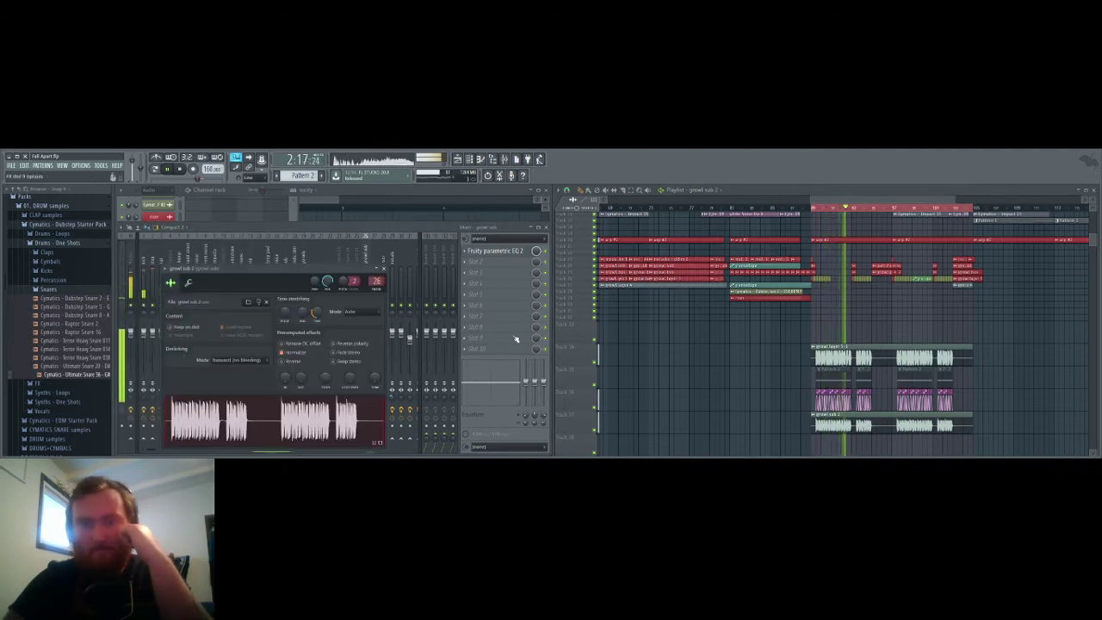
{"action": "right_click", "coordinate": [594, 427]}
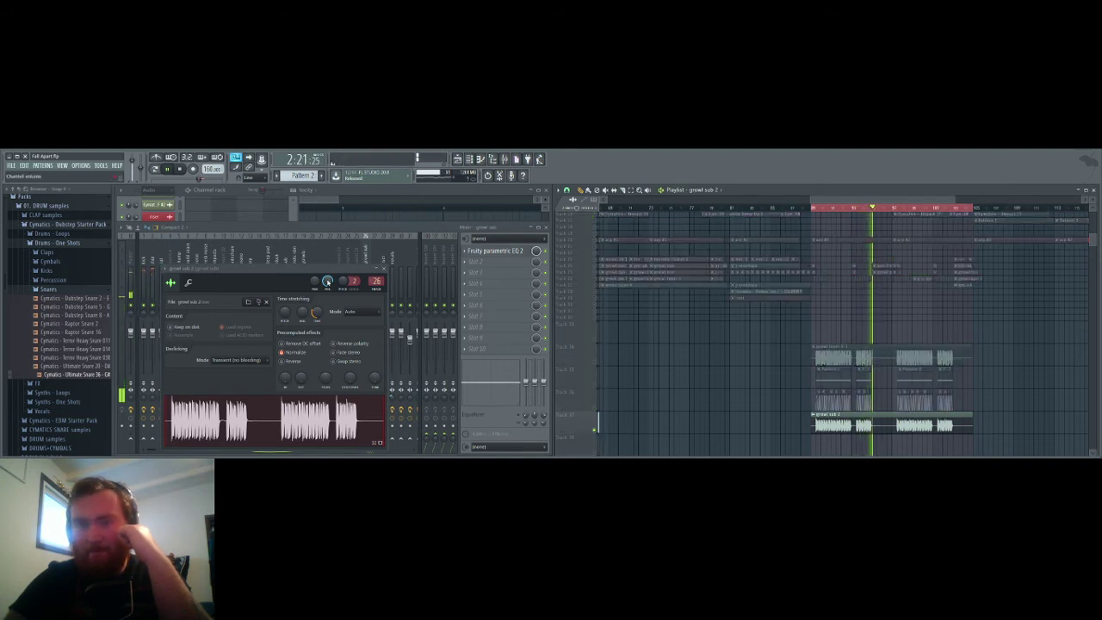
{"action": "left_click_drag", "start_coordinate": [309, 269], "coordinate": [264, 253]}
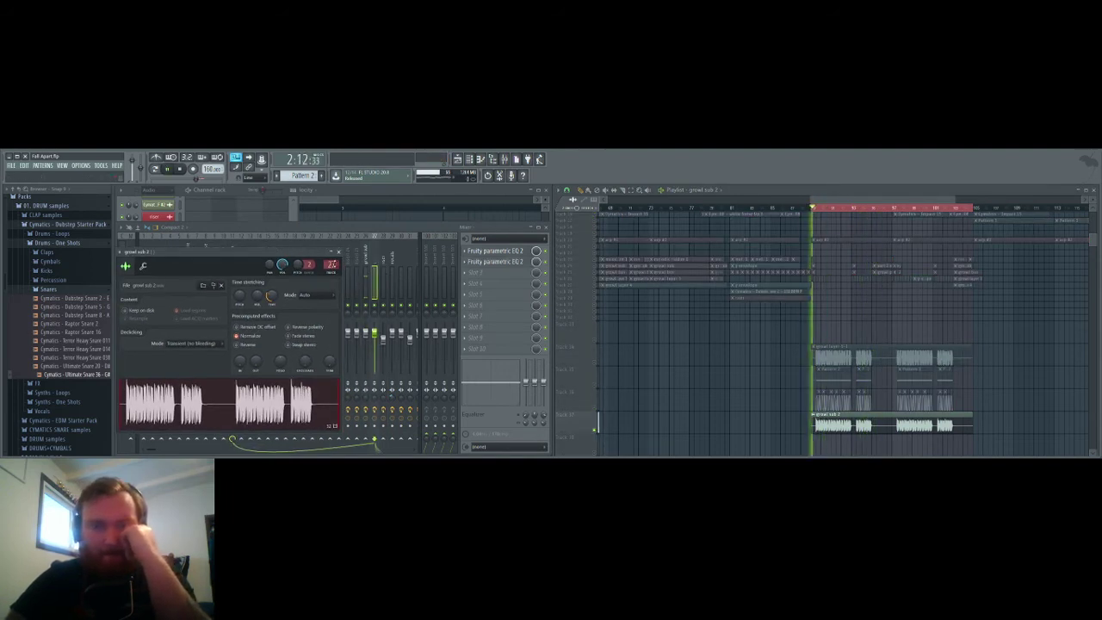
{"action": "left_click", "coordinate": [335, 253]}
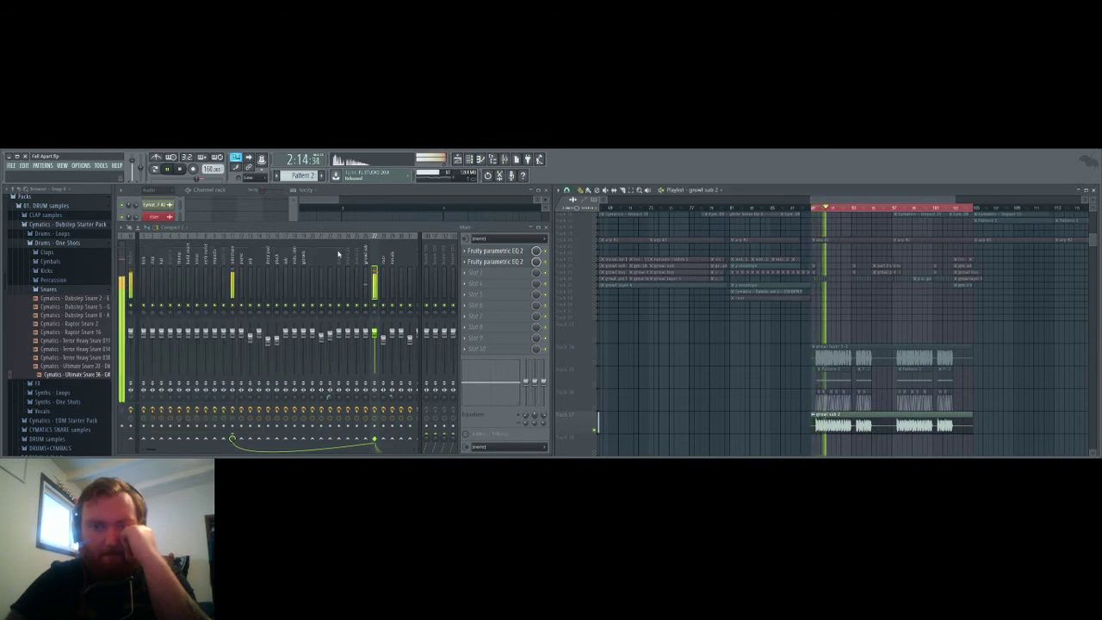
{"action": "right_click", "coordinate": [597, 430]}
{"action": "key", "text": "space"}
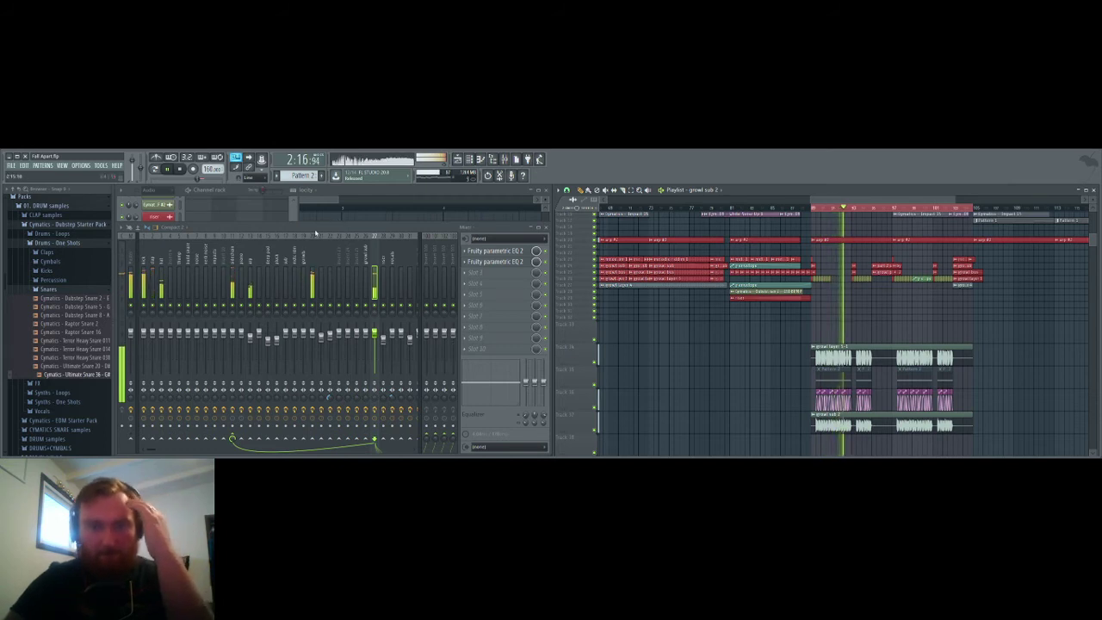
Step: Adjust the channel volume of the growl layer 5-1 sample while replaying the section
{"action": "double_click", "coordinate": [850, 355]}
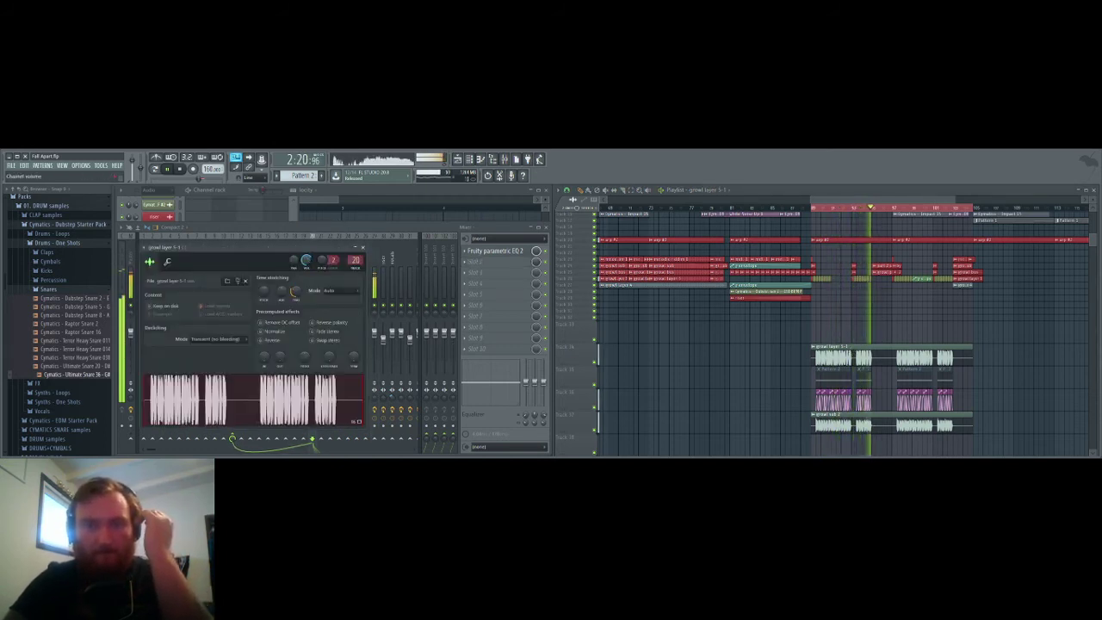
{"action": "key", "text": "space"}
{"action": "key", "text": "space"}
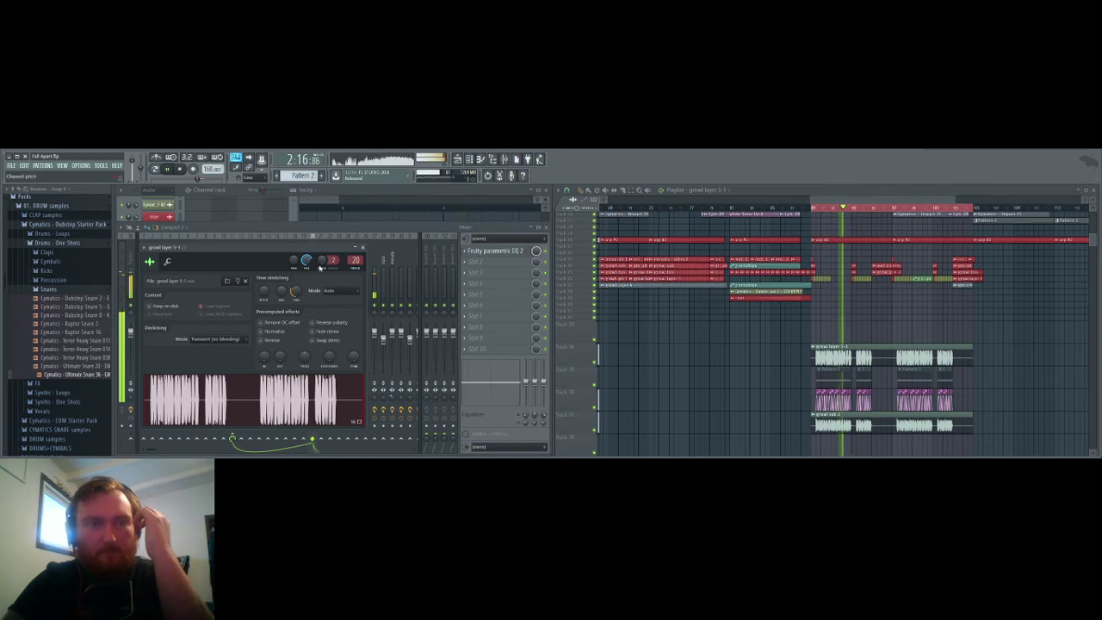
{"action": "key", "text": "Escape"}
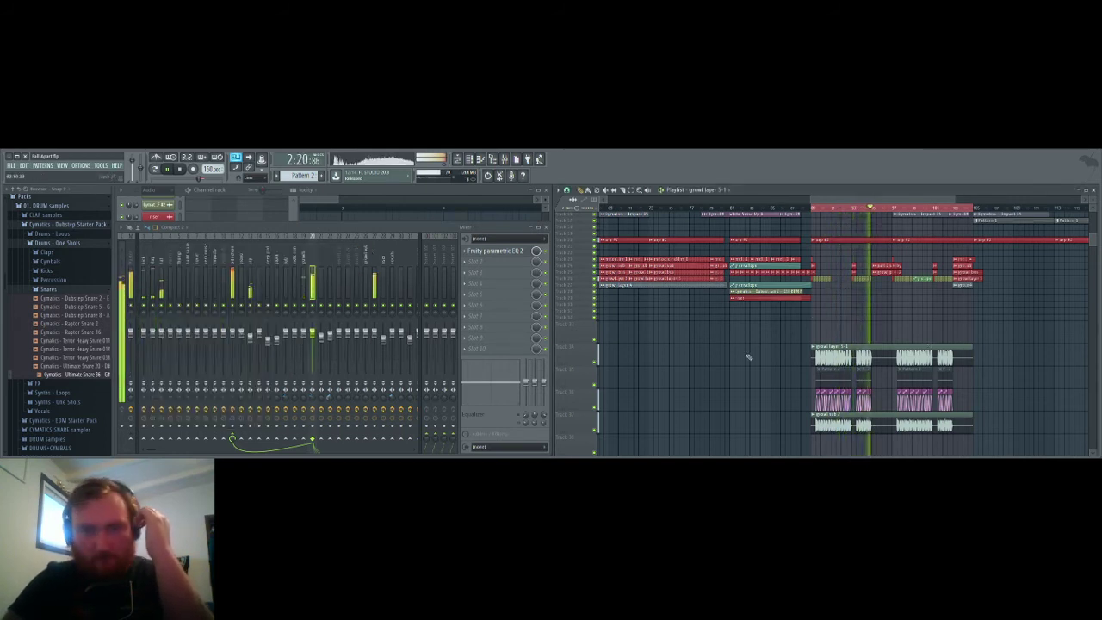
Step: Review the OTT effect settings on the sidechain mixer track
{"action": "left_click", "coordinate": [232, 267]}
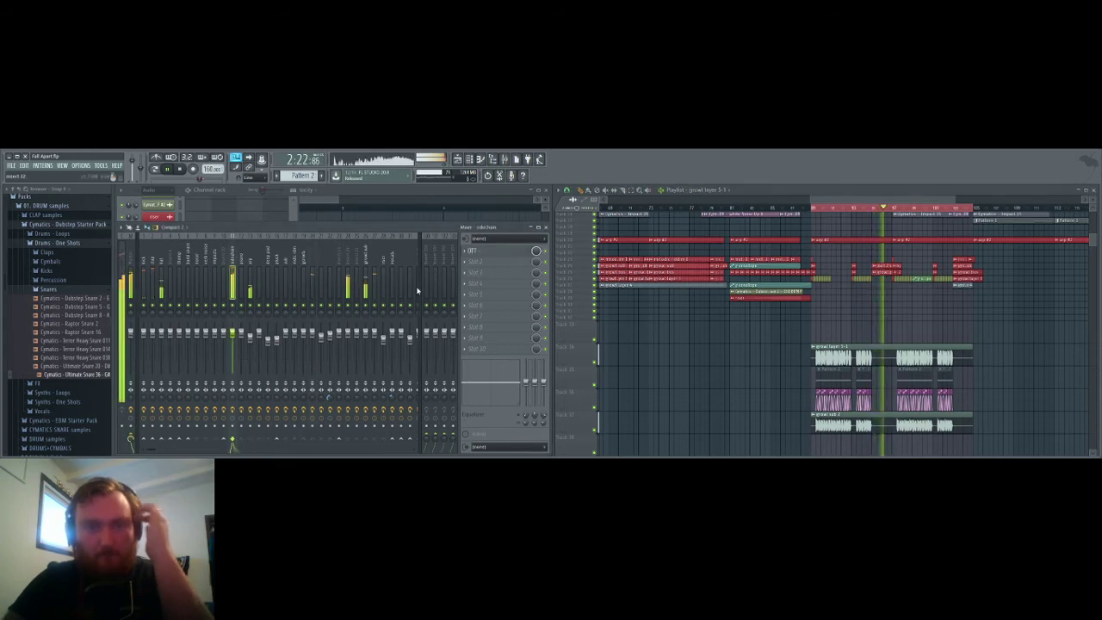
{"action": "left_click", "coordinate": [492, 250]}
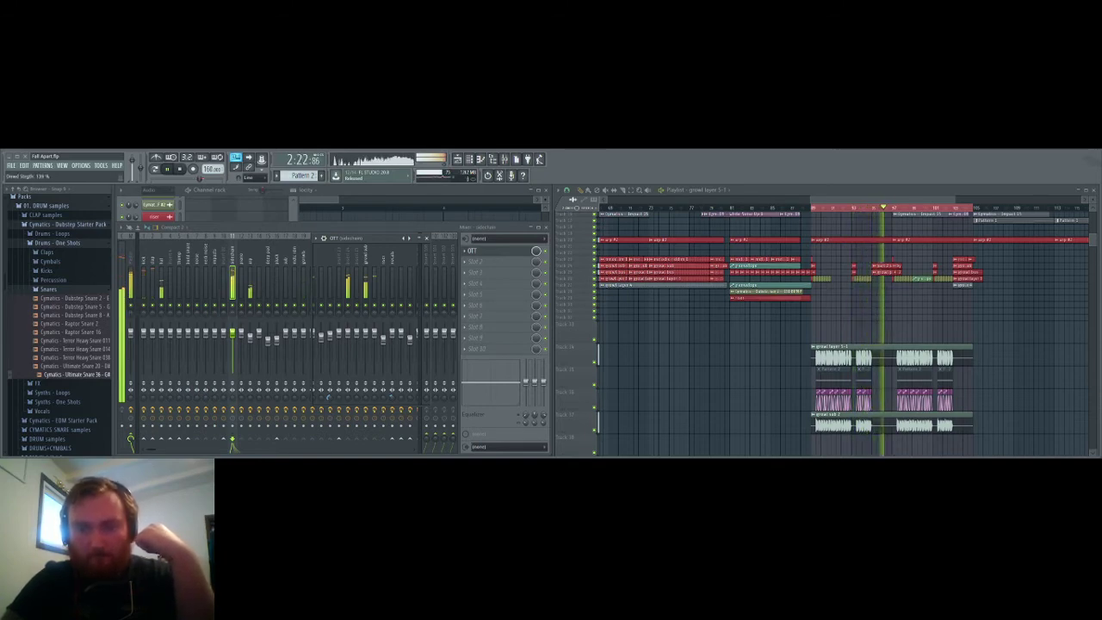
{"action": "left_click", "coordinate": [376, 246]}
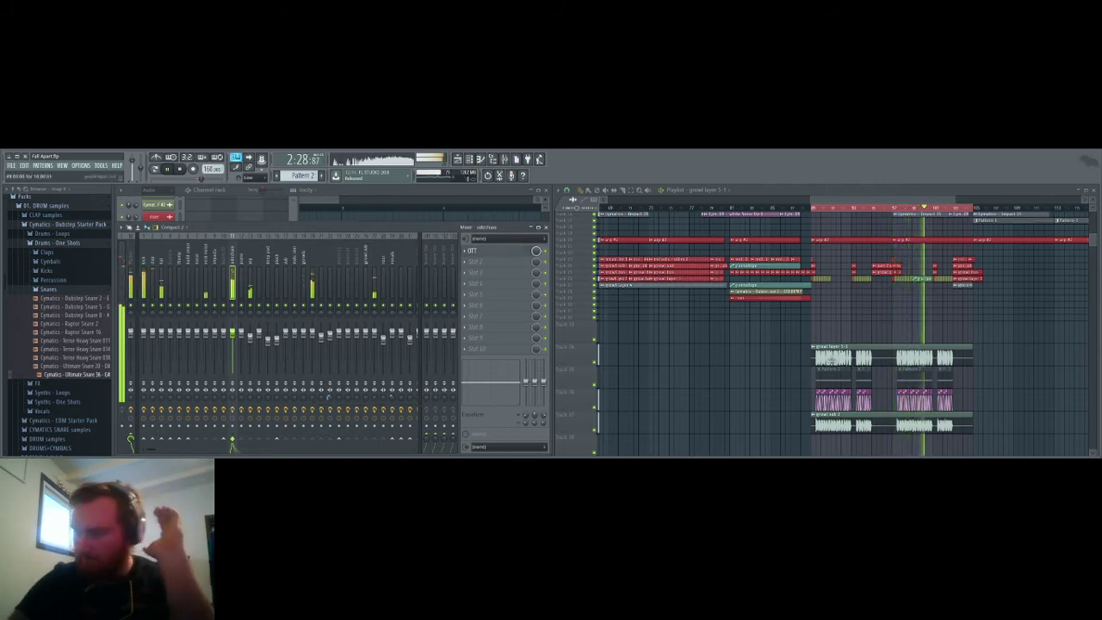
Step: Listen to growl sub 2 soloed on Track 37, and compare it with the section in the full mix
{"action": "left_click", "coordinate": [596, 433], "text": "ctrl"}
{"action": "key", "text": "space"}
{"action": "key", "text": "space"}
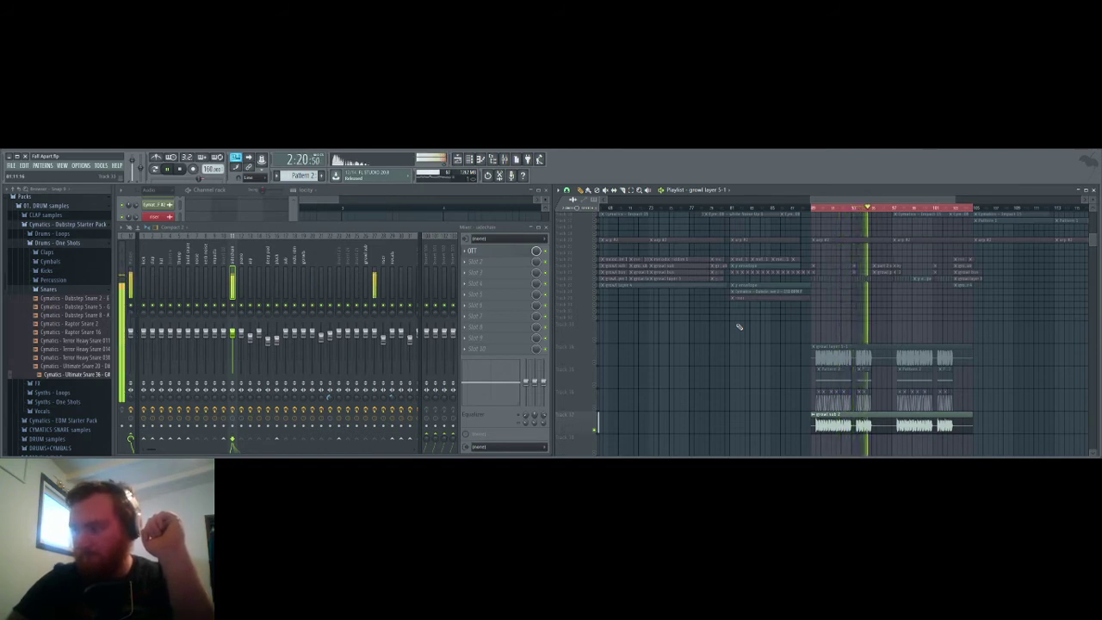
{"action": "left_click", "coordinate": [594, 433]}
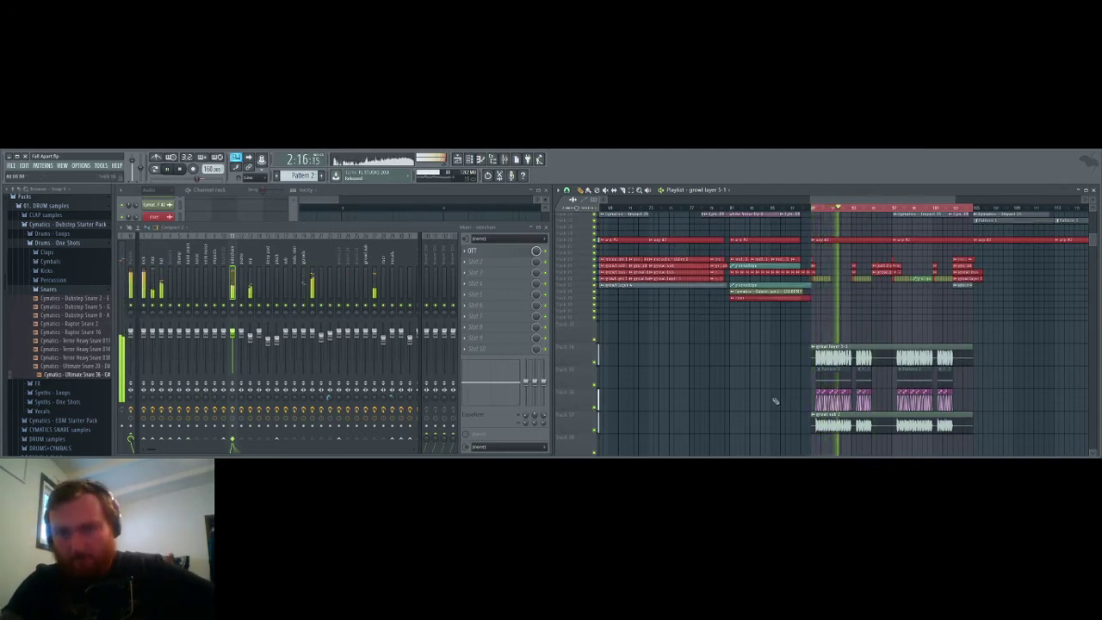
{"action": "key", "text": "space"}
{"action": "key", "text": "space"}
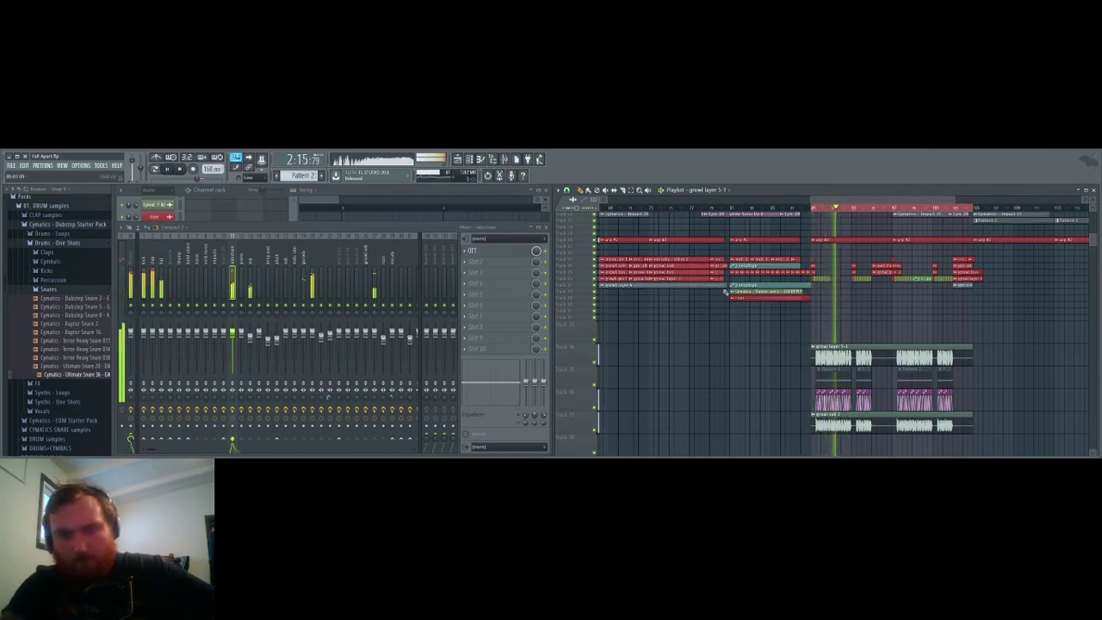
{"action": "key", "text": "space"}
{"action": "key", "text": "space"}
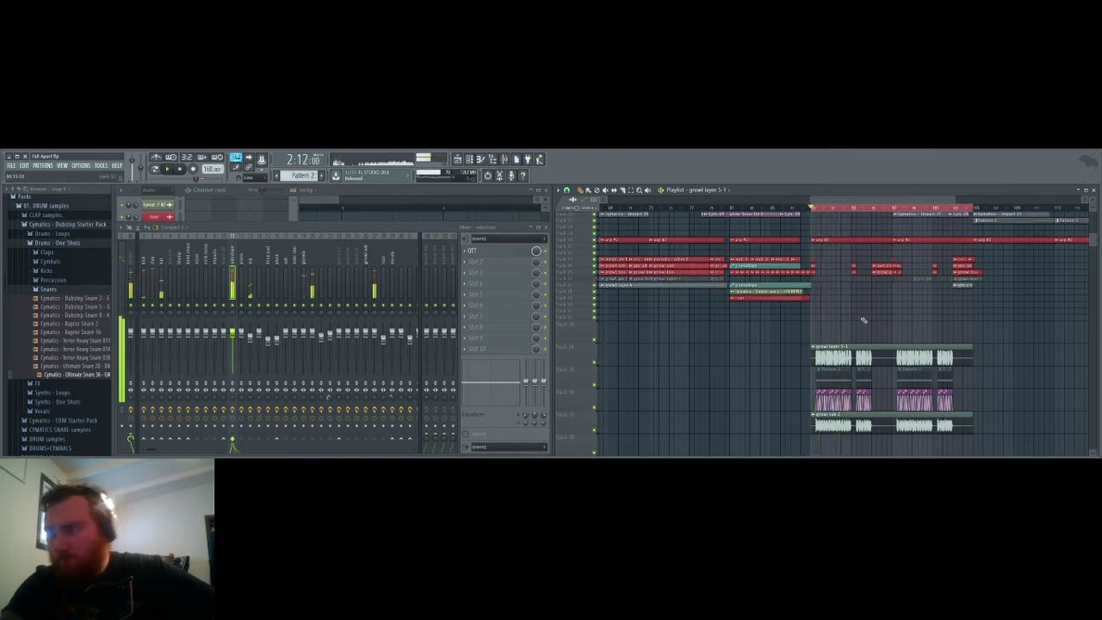
Step: Unmute Track 26 and delete the old yellow-green automation clips from it across the growl section
{"action": "left_click", "coordinate": [595, 280]}
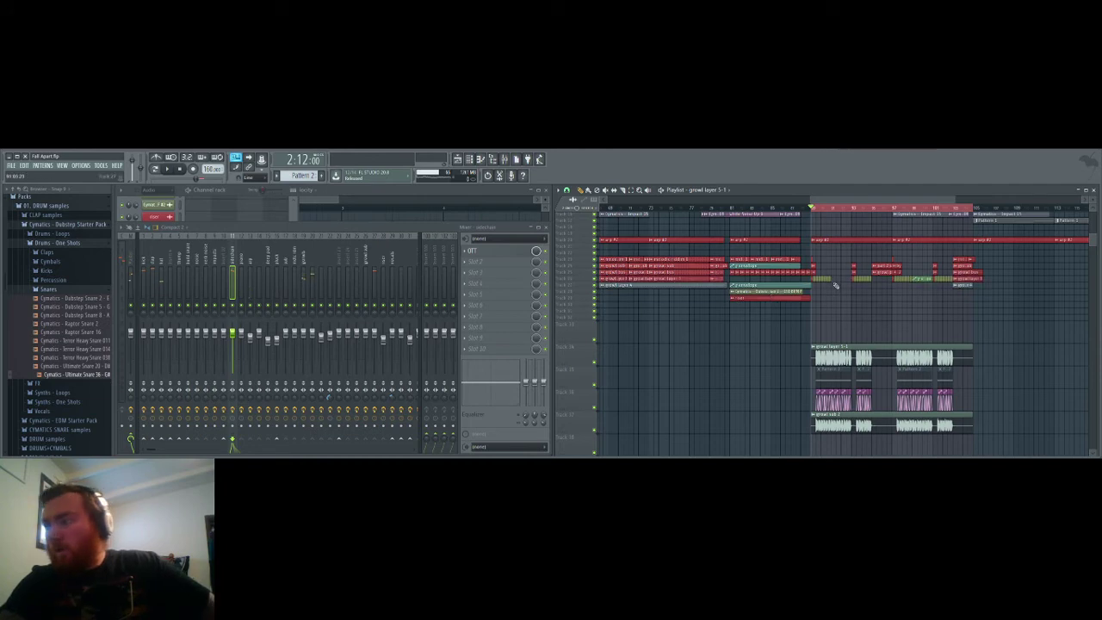
{"action": "scroll", "coordinate": [842, 295], "scroll_direction": "up", "scroll_amount": 5}
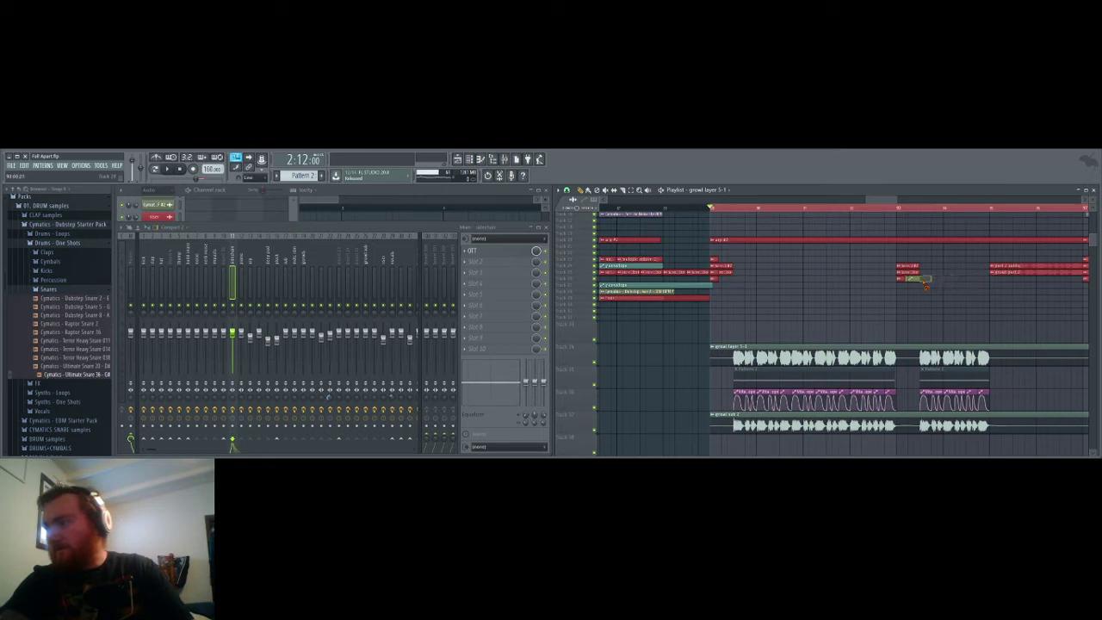
{"action": "scroll", "coordinate": [1034, 341], "scroll_direction": "down", "scroll_amount": 4}
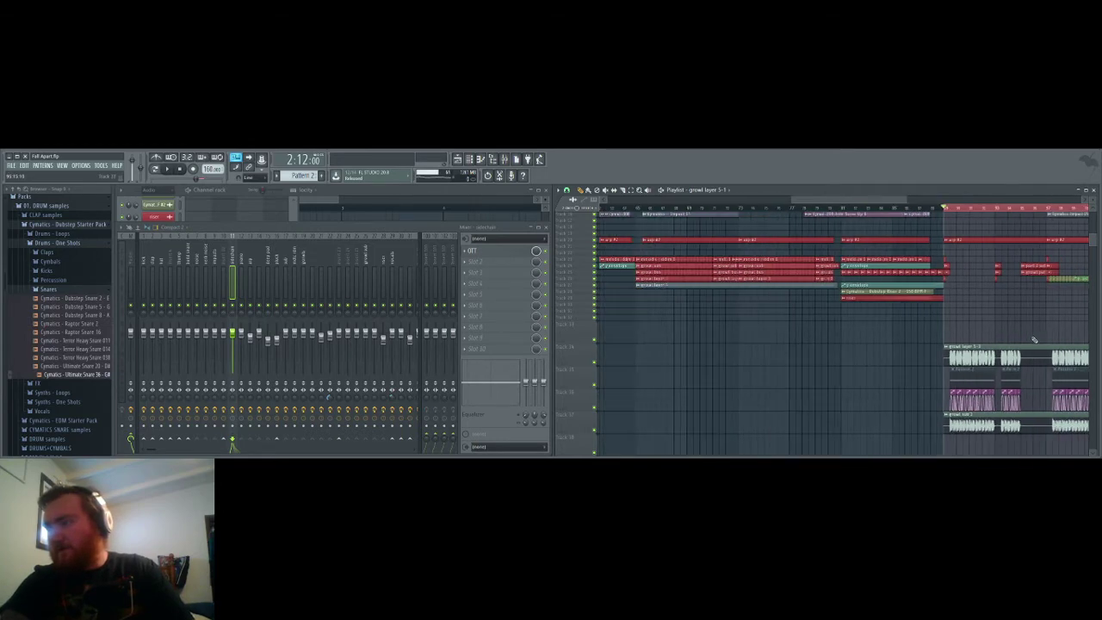
{"action": "key", "text": "space"}
{"action": "scroll", "coordinate": [1013, 307], "scroll_direction": "up", "scroll_amount": 2}
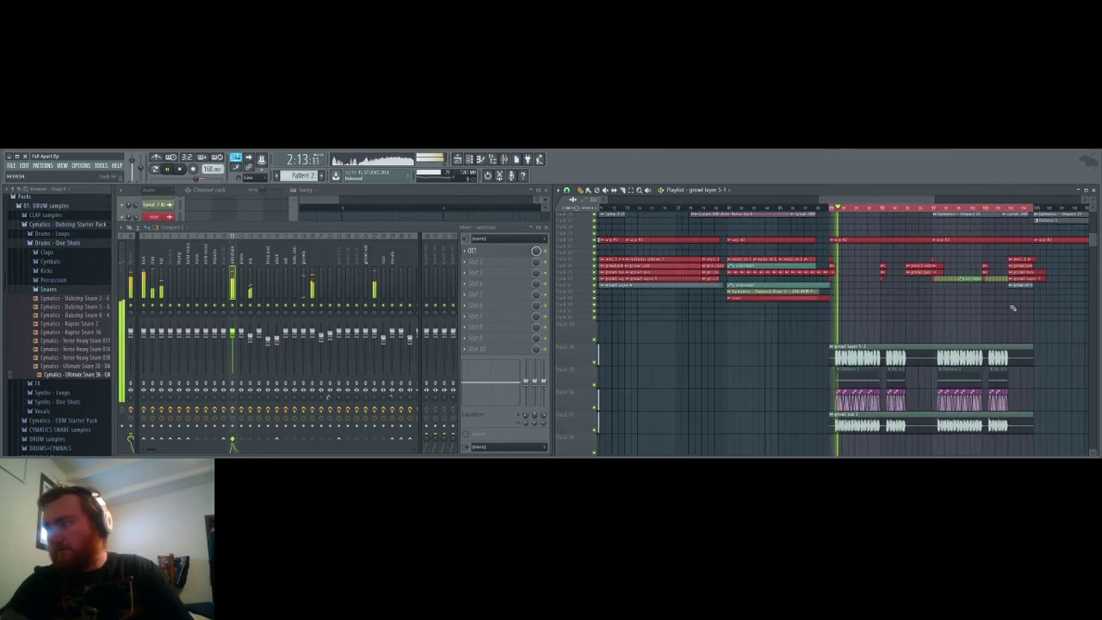
{"action": "scroll", "coordinate": [975, 286], "scroll_direction": "up", "scroll_amount": 1}
{"action": "right_click", "coordinate": [973, 280]}
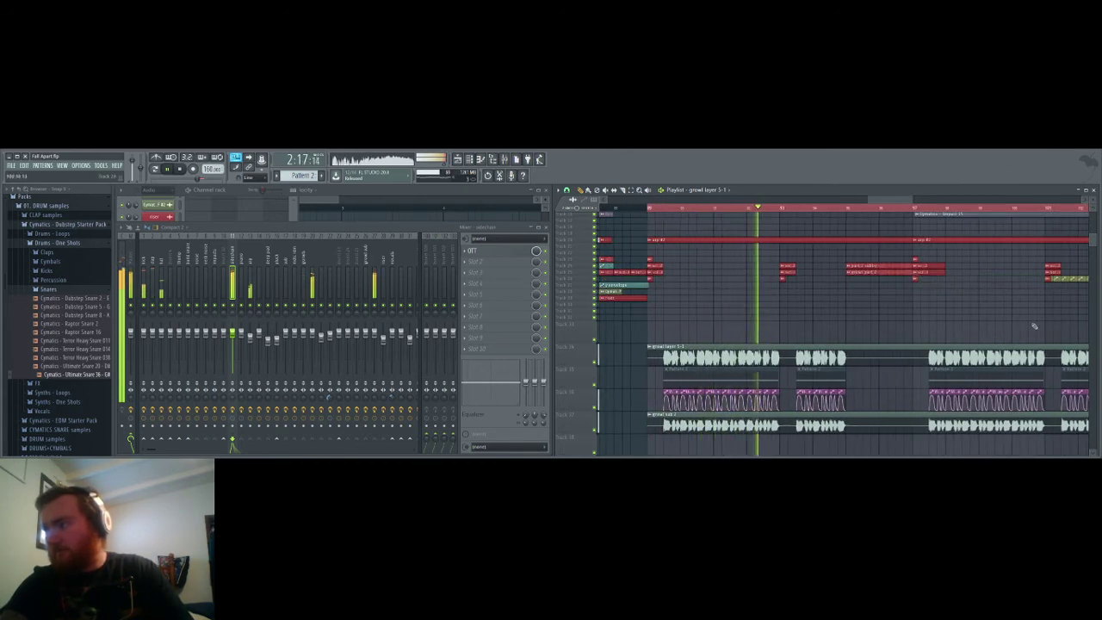
{"action": "scroll", "coordinate": [921, 287], "scroll_direction": "right", "scroll_amount": 3}
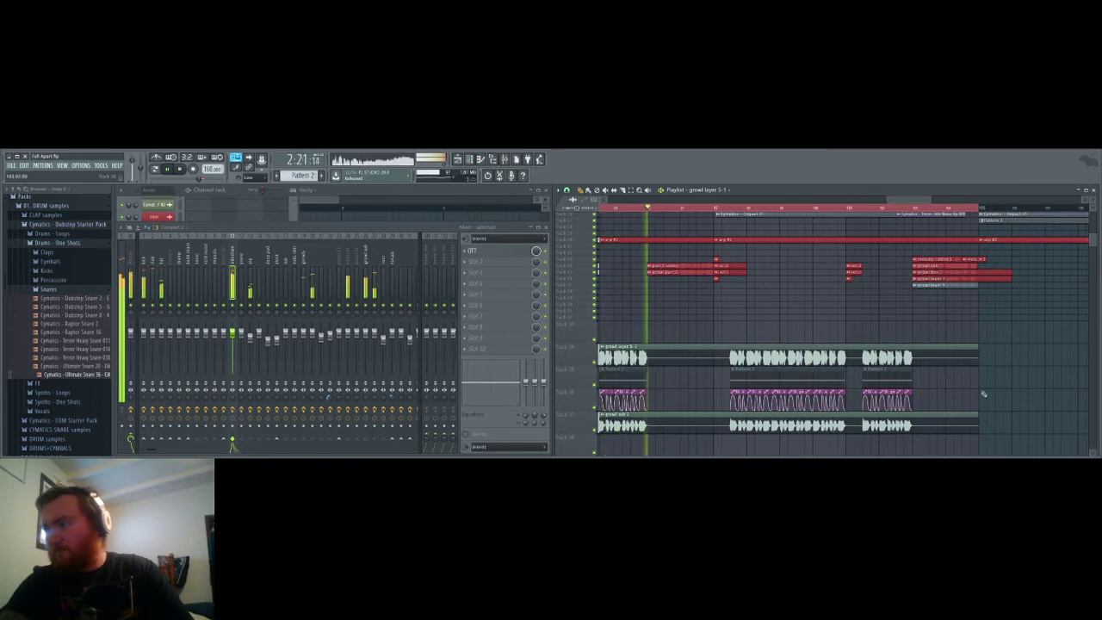
Step: Move the growl layer 5-1 and growl sub 2 clips up to Tracks 28 and 29, beneath the other growl layers
{"action": "scroll", "coordinate": [983, 394], "scroll_direction": "left", "scroll_amount": 3}
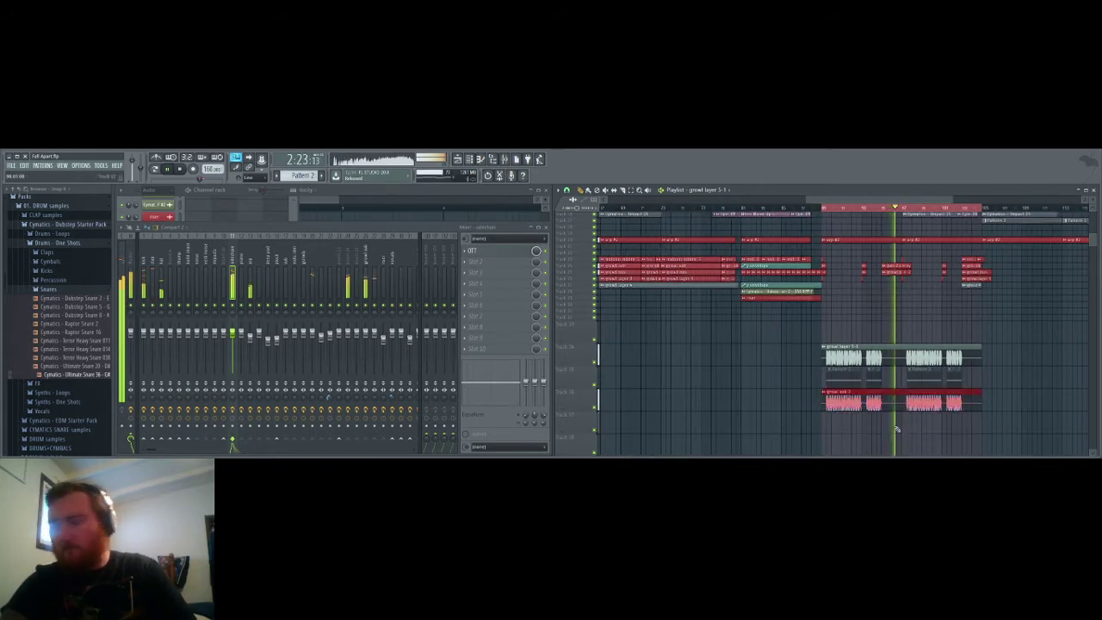
{"action": "key", "text": "ctrl+z"}
{"action": "key", "text": "ctrl+z"}
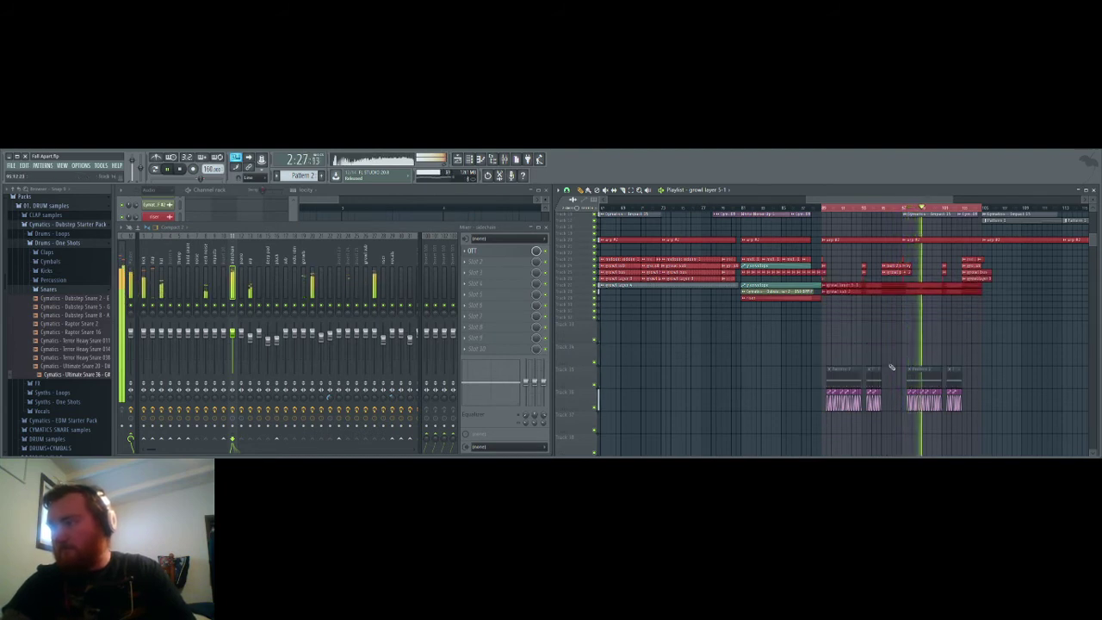
{"action": "key", "text": "ctrl+z"}
{"action": "scroll", "coordinate": [1009, 411], "scroll_direction": "down", "scroll_amount": 5}
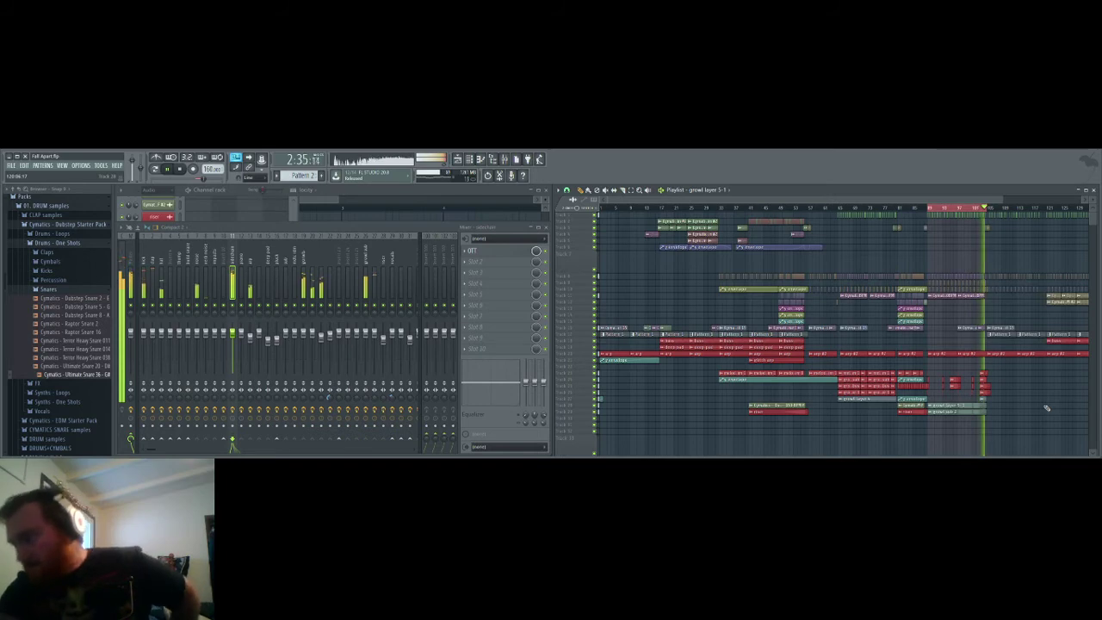
Step: Clear the playlist's time selection and play the whole arrangement from the beginning
{"action": "key", "text": "space"}
{"action": "left_click", "coordinate": [886, 210]}
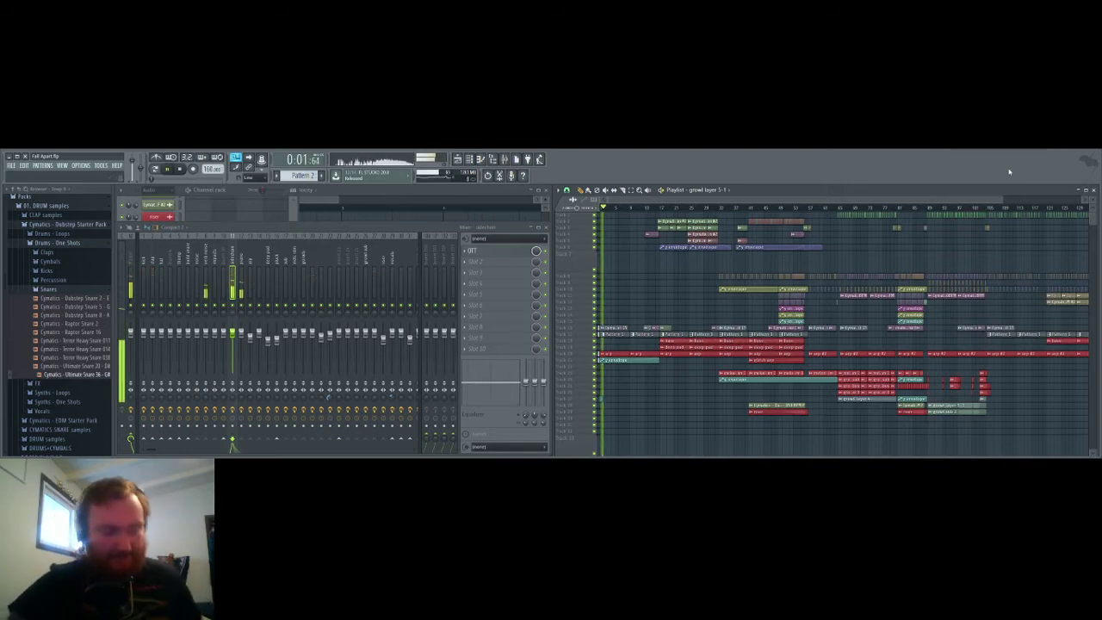
{"action": "scroll", "coordinate": [844, 208], "scroll_direction": "down", "scroll_amount": 3}
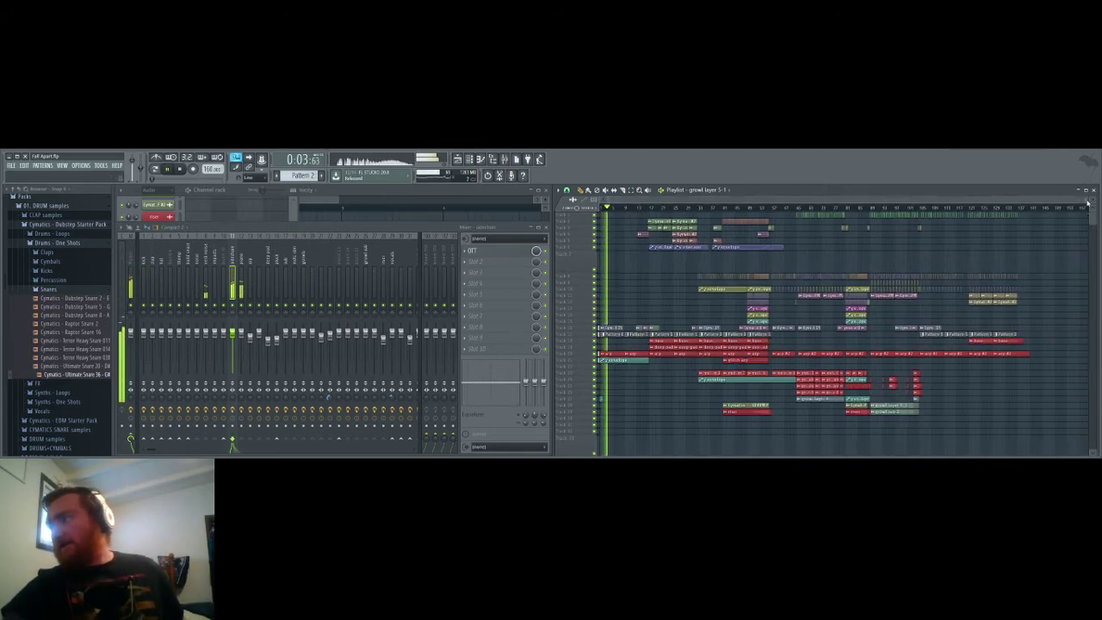
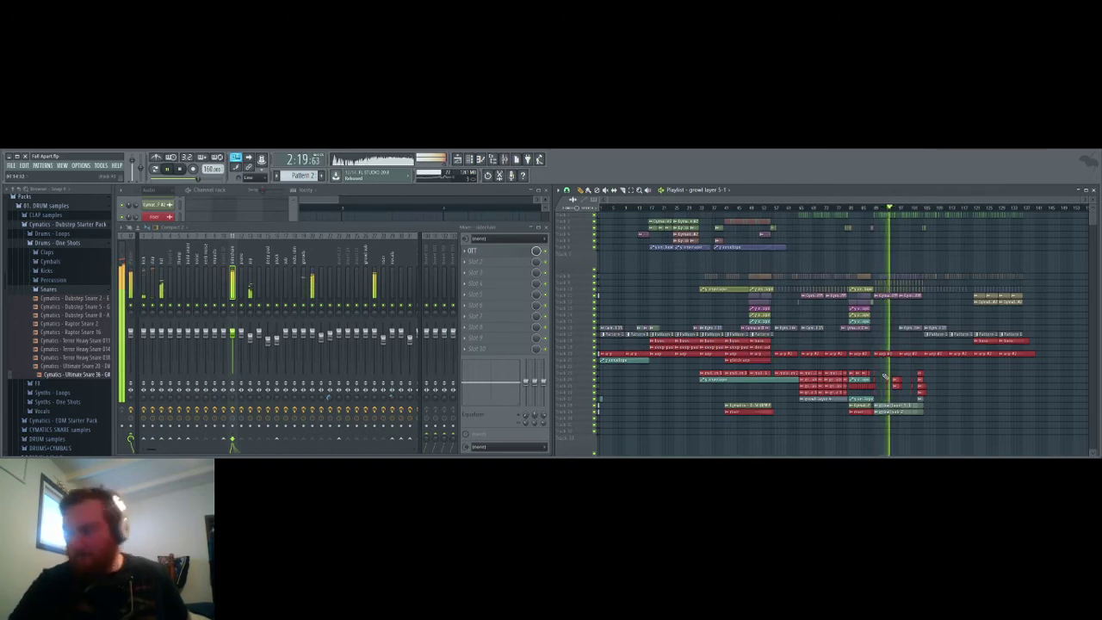
Step: Readjust the channel volume of the growl sub 2 sample during playback of the full mix, and stop the song
{"action": "left_click", "coordinate": [894, 413]}
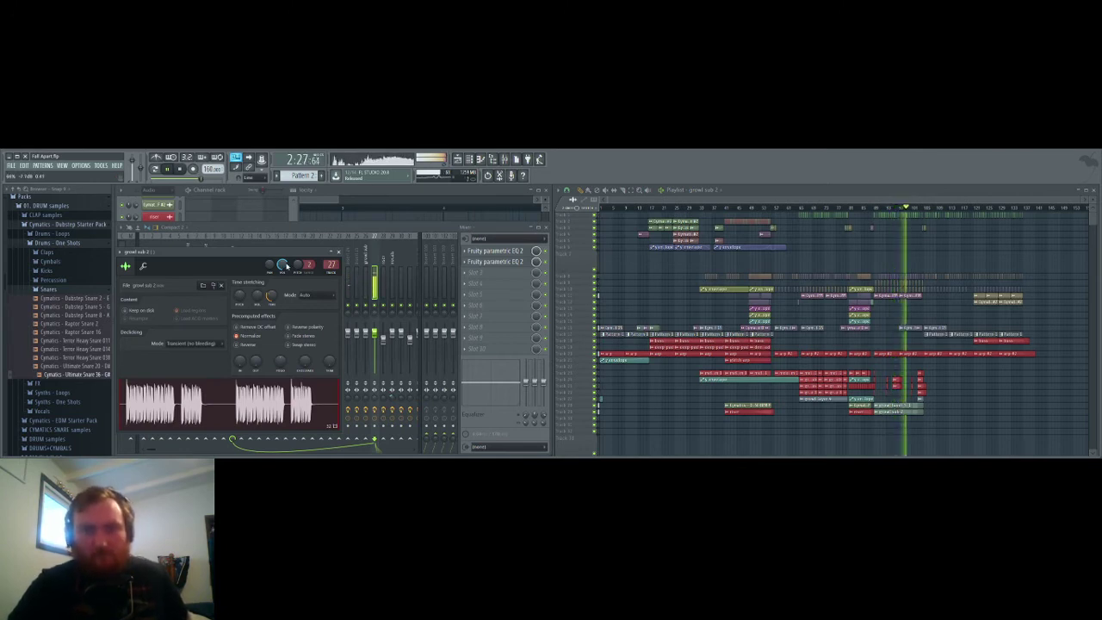
{"action": "left_click", "coordinate": [339, 253]}
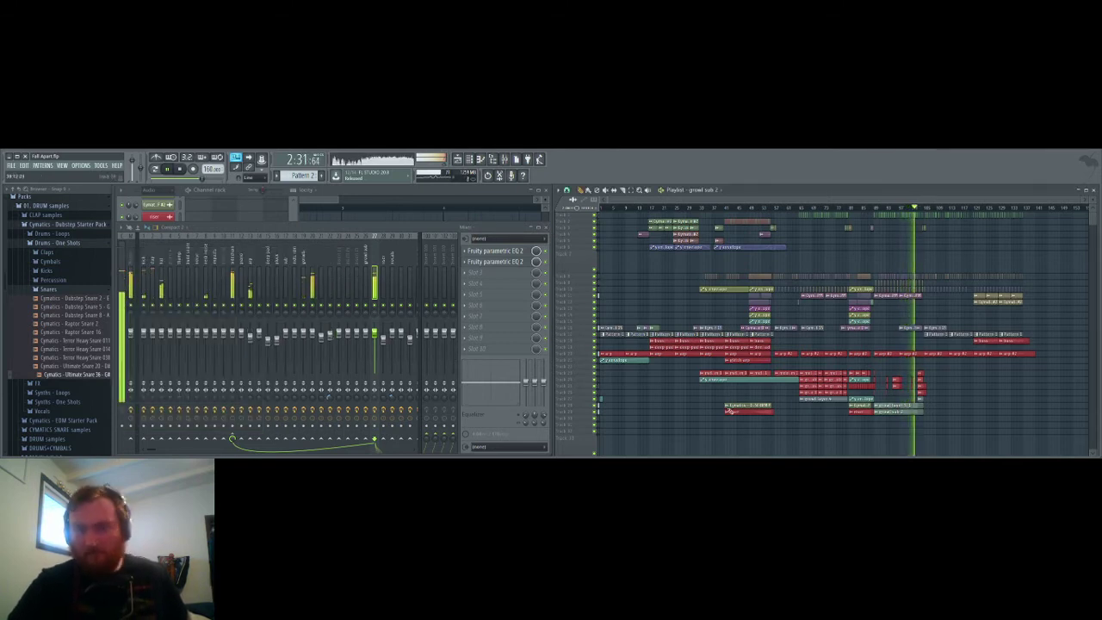
{"action": "double_click", "coordinate": [887, 413]}
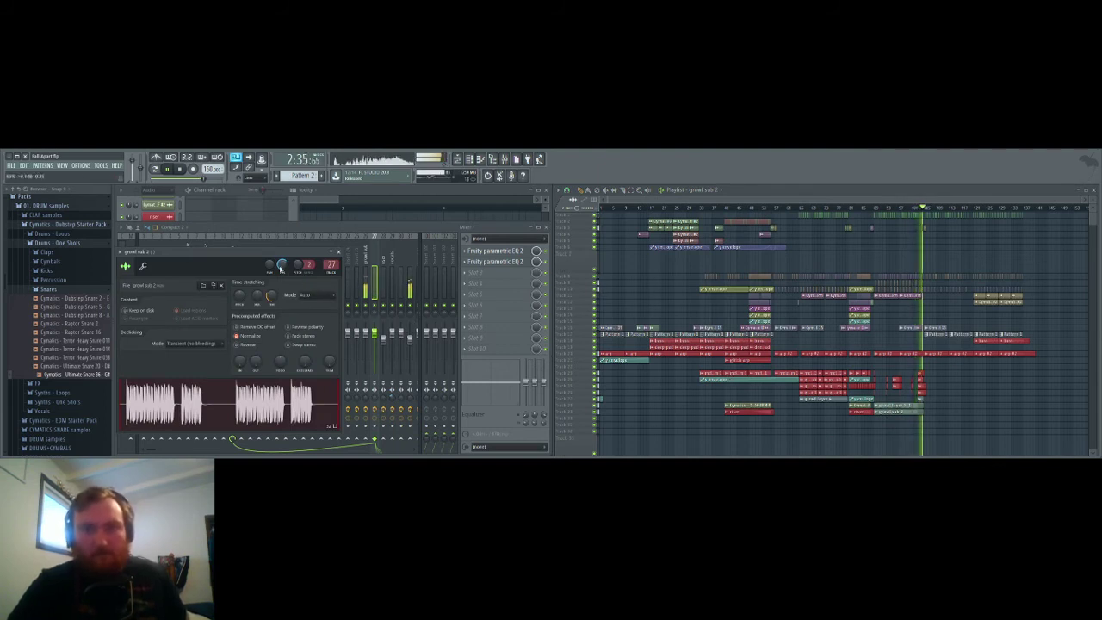
{"action": "left_click", "coordinate": [339, 252]}
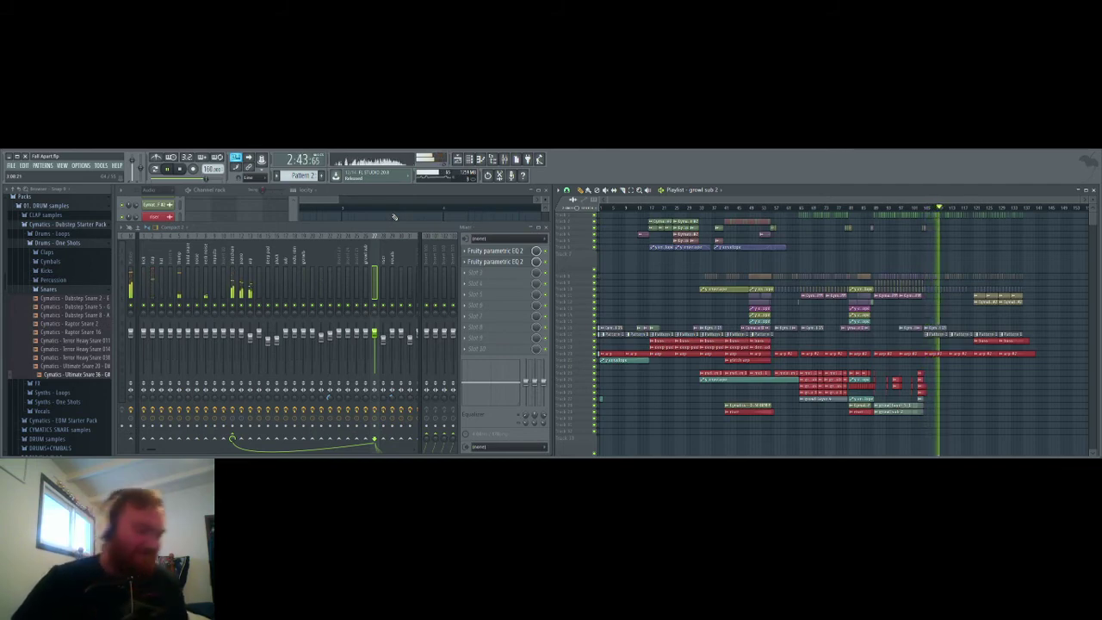
{"action": "key", "text": "space"}
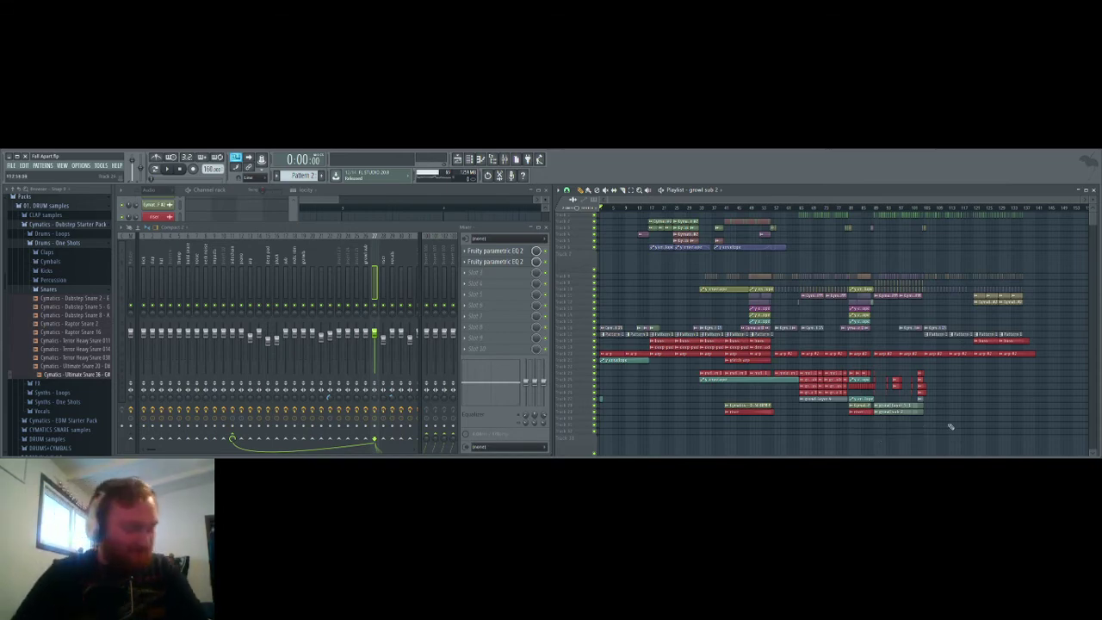
Step: Set the playback position to the start of the growl sub 2 clip and play the growl section
{"action": "scroll", "coordinate": [948, 436], "scroll_direction": "up", "scroll_amount": 4}
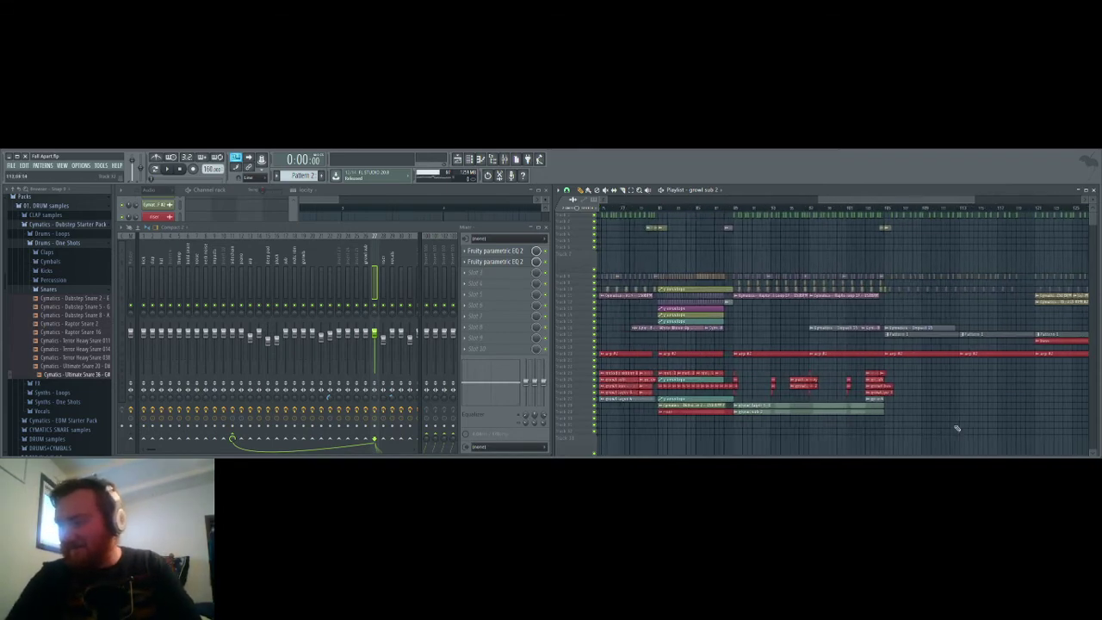
{"action": "scroll", "coordinate": [788, 226], "scroll_direction": "up", "scroll_amount": 3}
{"action": "left_click", "coordinate": [742, 211]}
{"action": "left_click", "coordinate": [744, 212]}
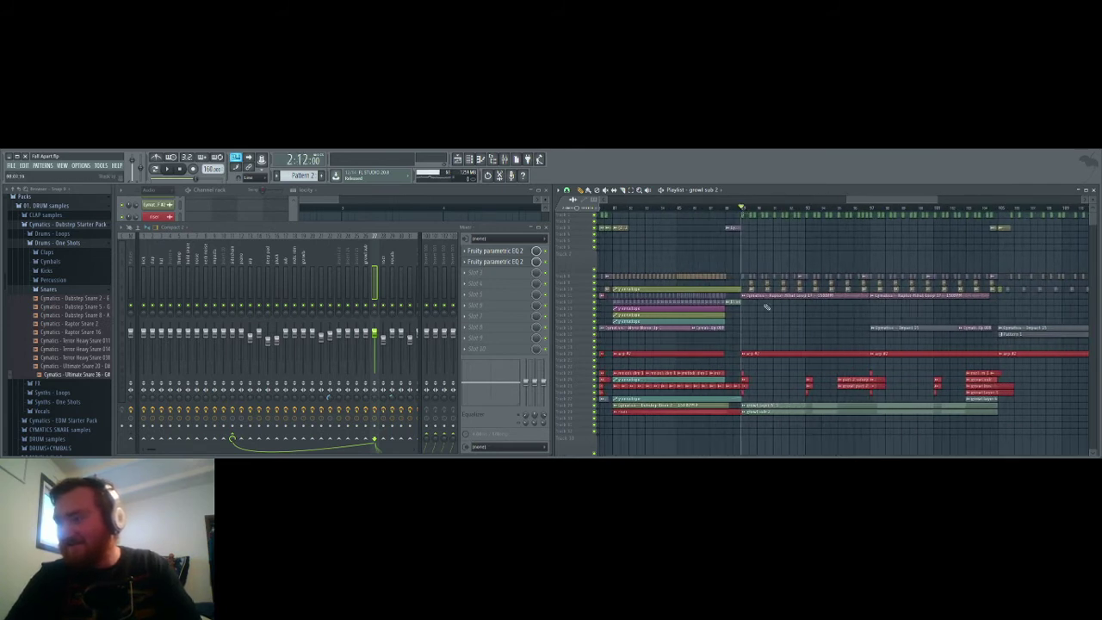
{"action": "key", "text": "space"}
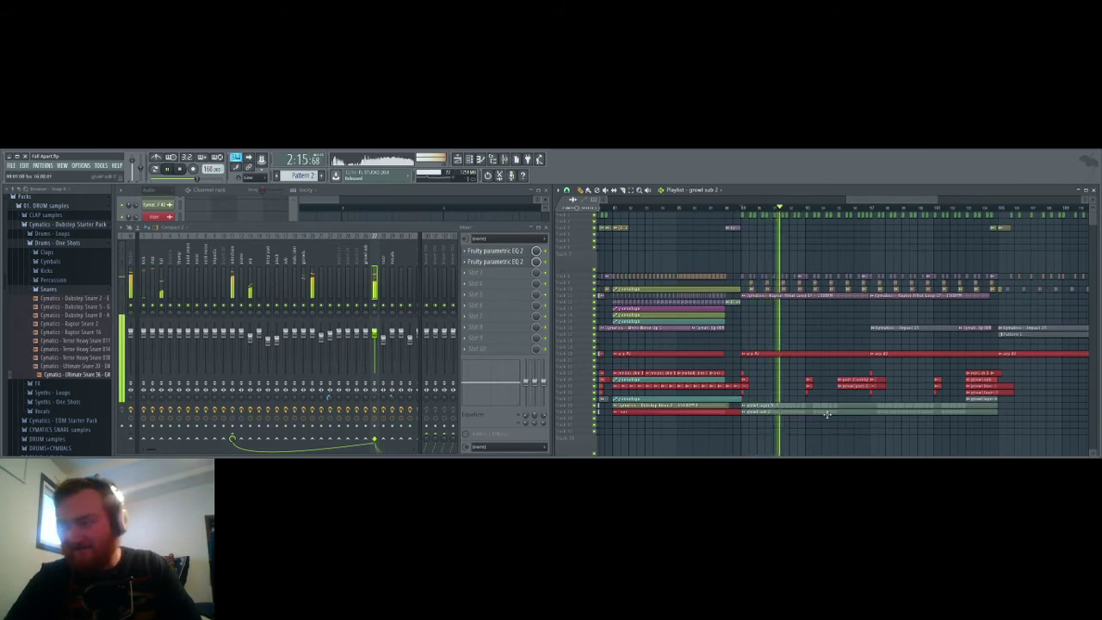
Step: Check the channel settings of the growl sub 2 sample during playback, close them, and stop the growl section
{"action": "double_click", "coordinate": [827, 415]}
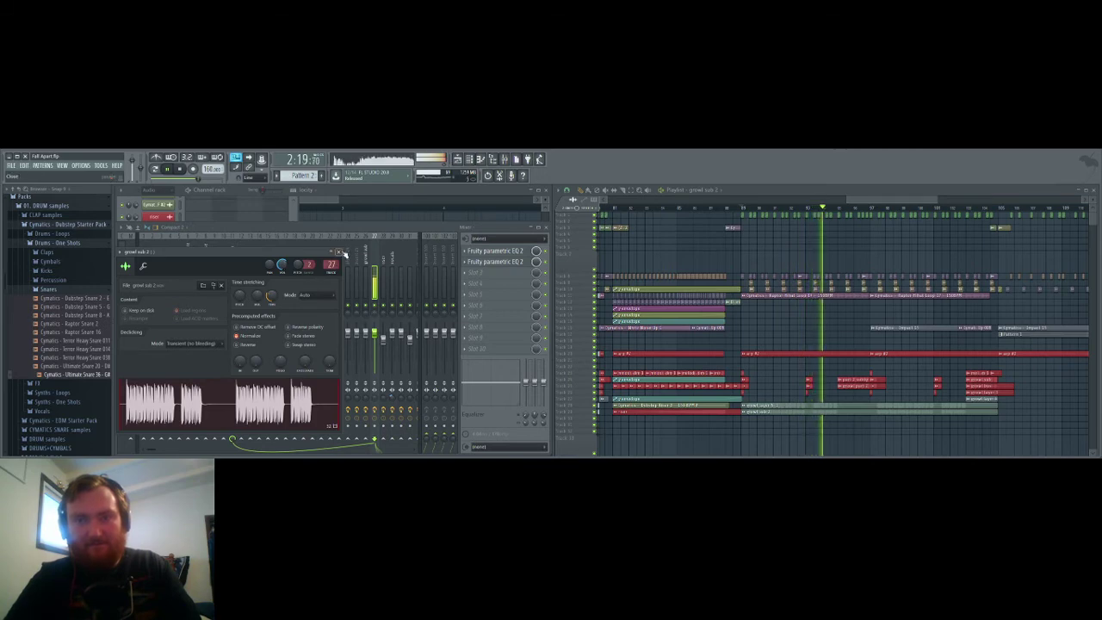
{"action": "left_click", "coordinate": [340, 252]}
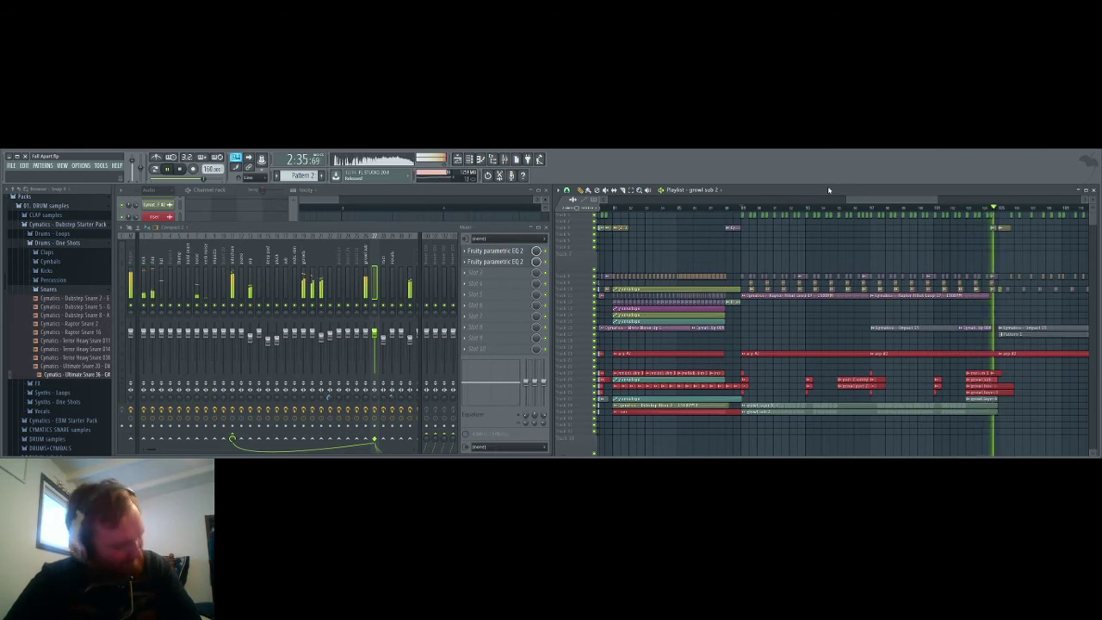
{"action": "key", "text": "space"}
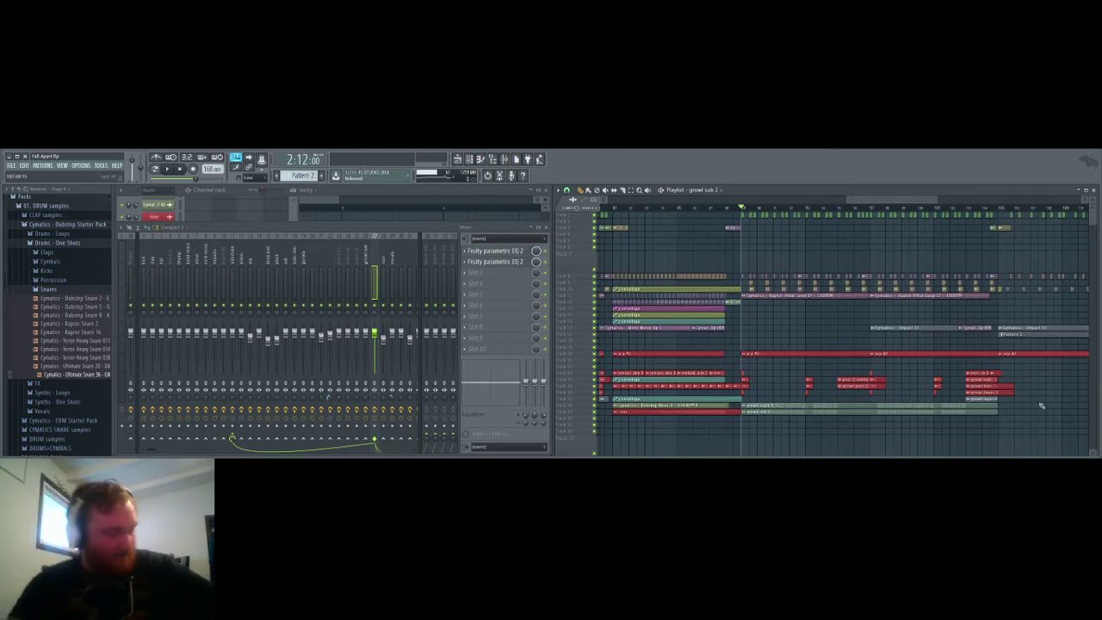
Step: Play the song from the closing bars of the second growl section through to the end of the arrangement, and stop it
{"action": "left_click", "coordinate": [935, 210]}
{"action": "key", "text": "space"}
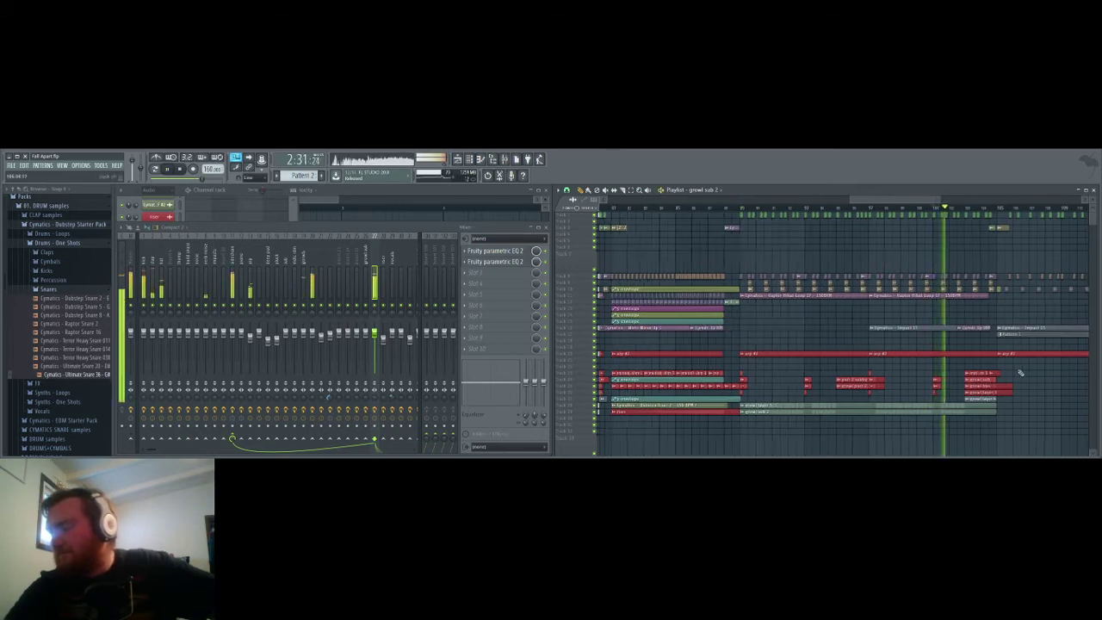
{"action": "scroll", "coordinate": [1020, 372], "scroll_direction": "right", "scroll_amount": 1}
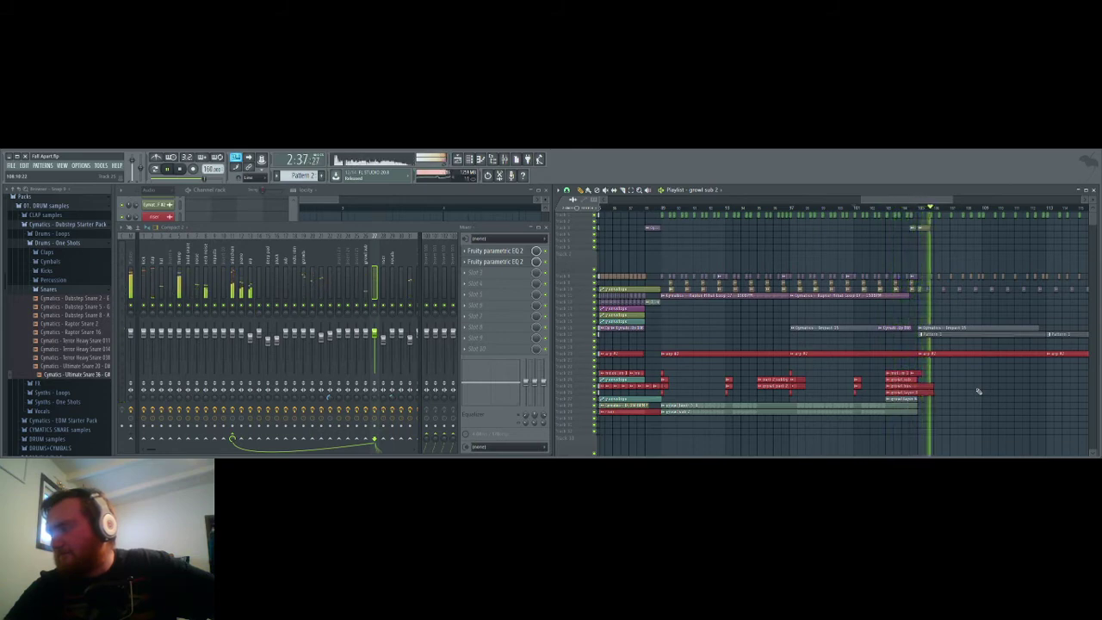
{"action": "scroll", "coordinate": [971, 389], "scroll_direction": "right", "scroll_amount": 4}
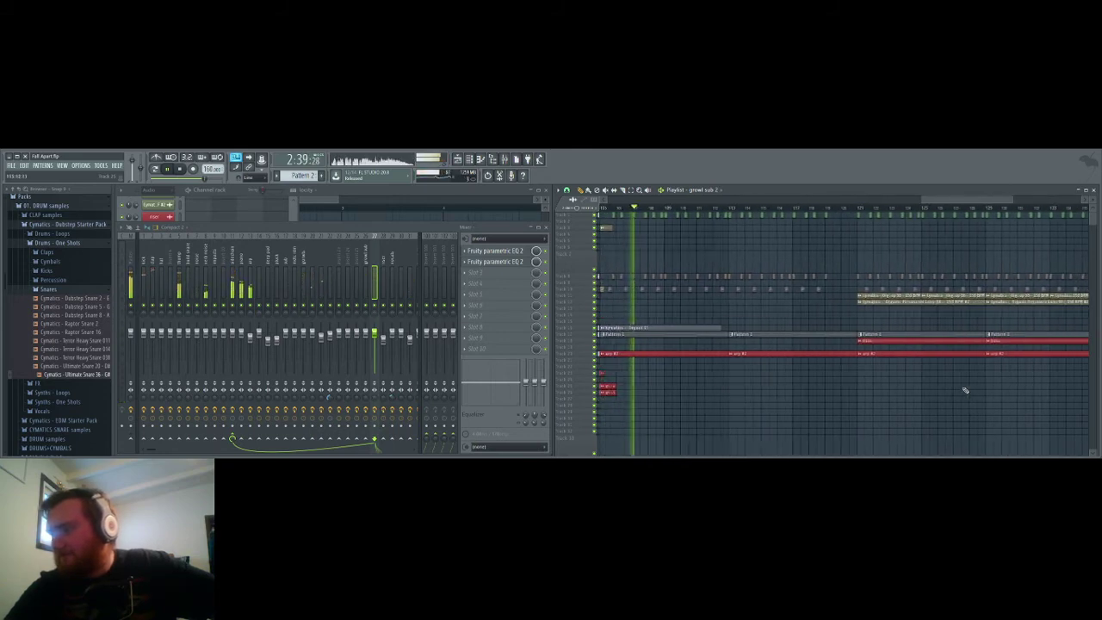
{"action": "scroll", "coordinate": [965, 390], "scroll_direction": "down", "scroll_amount": 3}
{"action": "scroll", "coordinate": [1058, 193], "scroll_direction": "up", "scroll_amount": 1}
{"action": "scroll", "coordinate": [1059, 193], "scroll_direction": "down", "scroll_amount": 1}
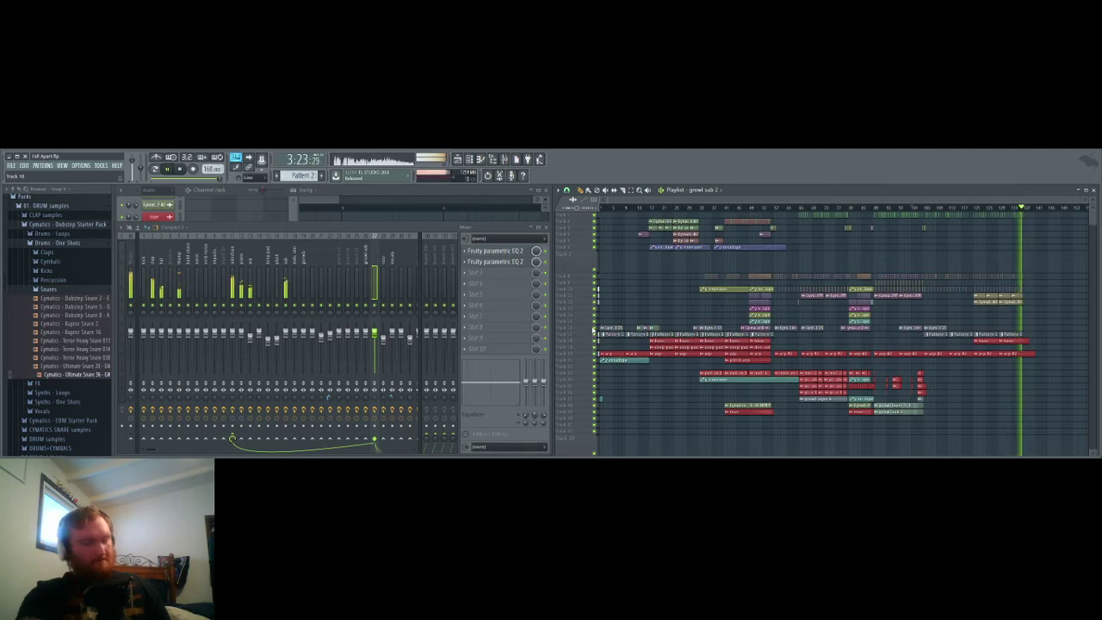
{"action": "scroll", "coordinate": [706, 342], "scroll_direction": "up", "scroll_amount": 1}
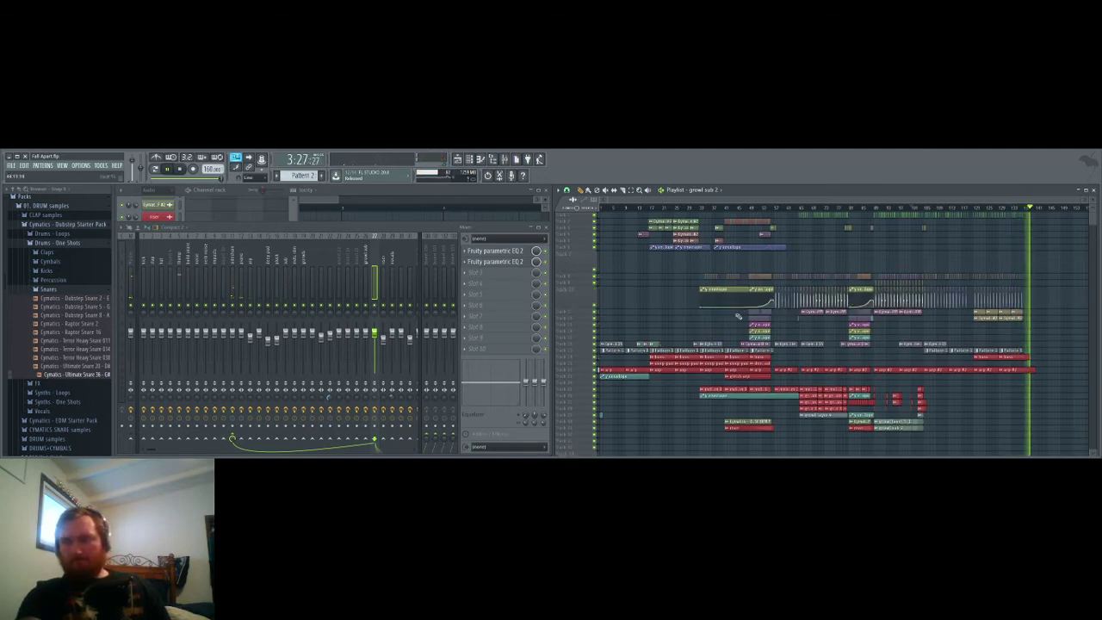
{"action": "key", "text": "space"}
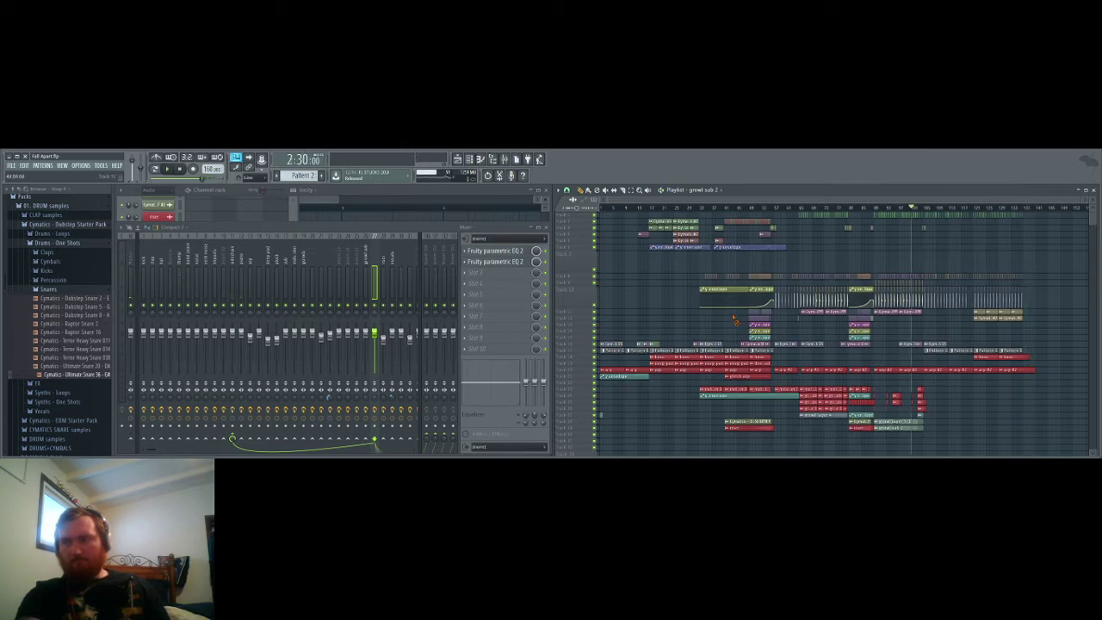
Step: Play the melodic section and the drum-roll build-up starting at bar 49 to review how its layers are arranged
{"action": "scroll", "coordinate": [562, 283], "scroll_direction": "down", "scroll_amount": 1}
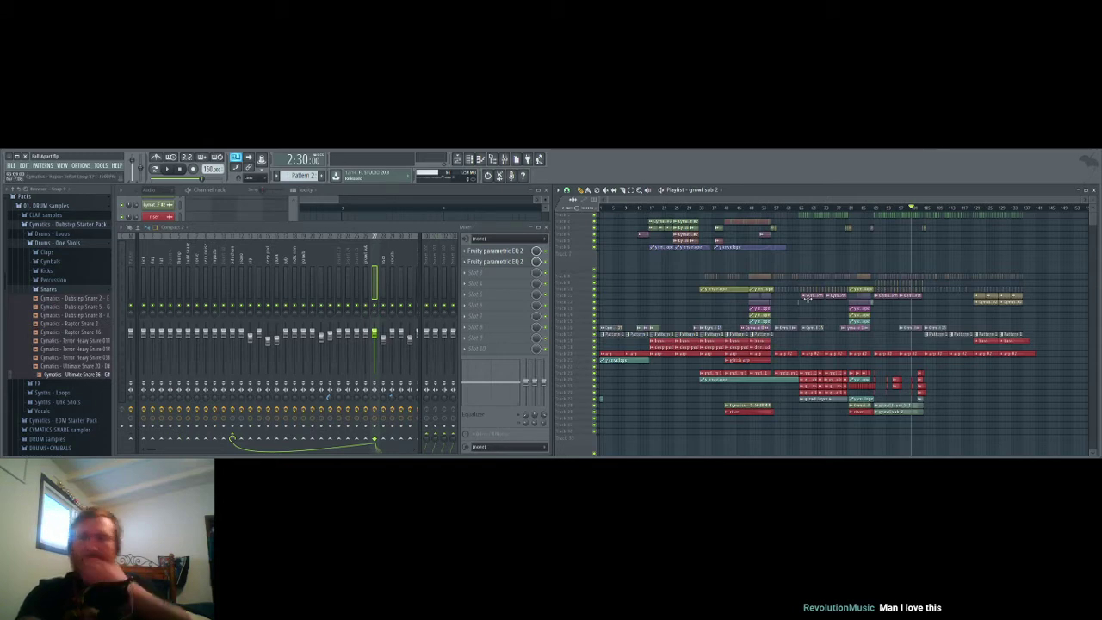
{"action": "key", "text": "space"}
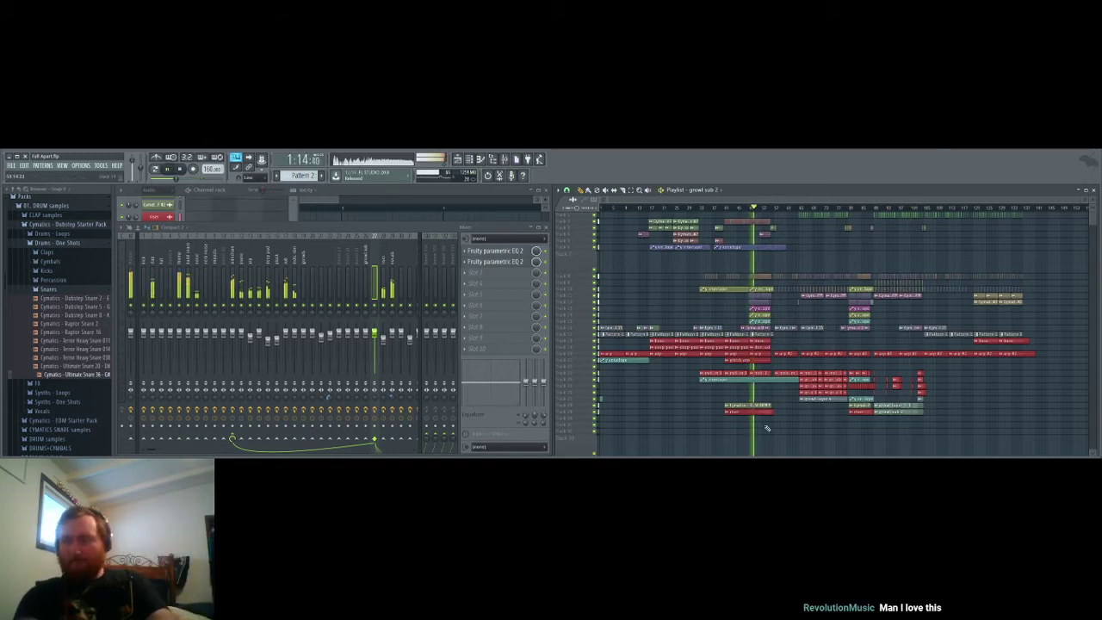
{"action": "scroll", "coordinate": [781, 422], "scroll_direction": "up", "scroll_amount": 4}
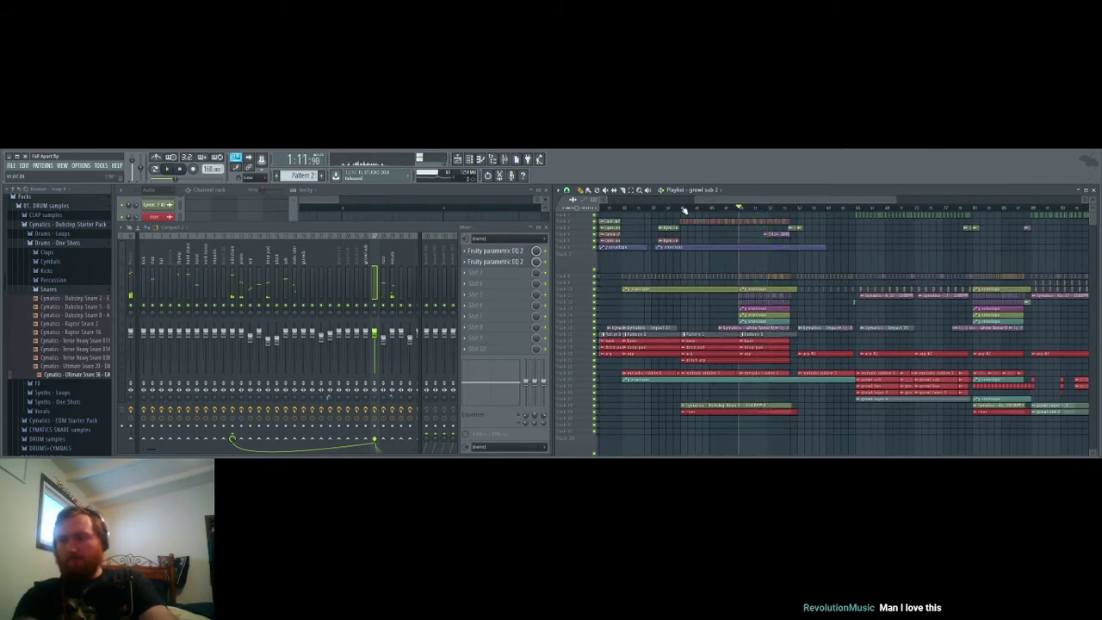
{"action": "key", "text": "space"}
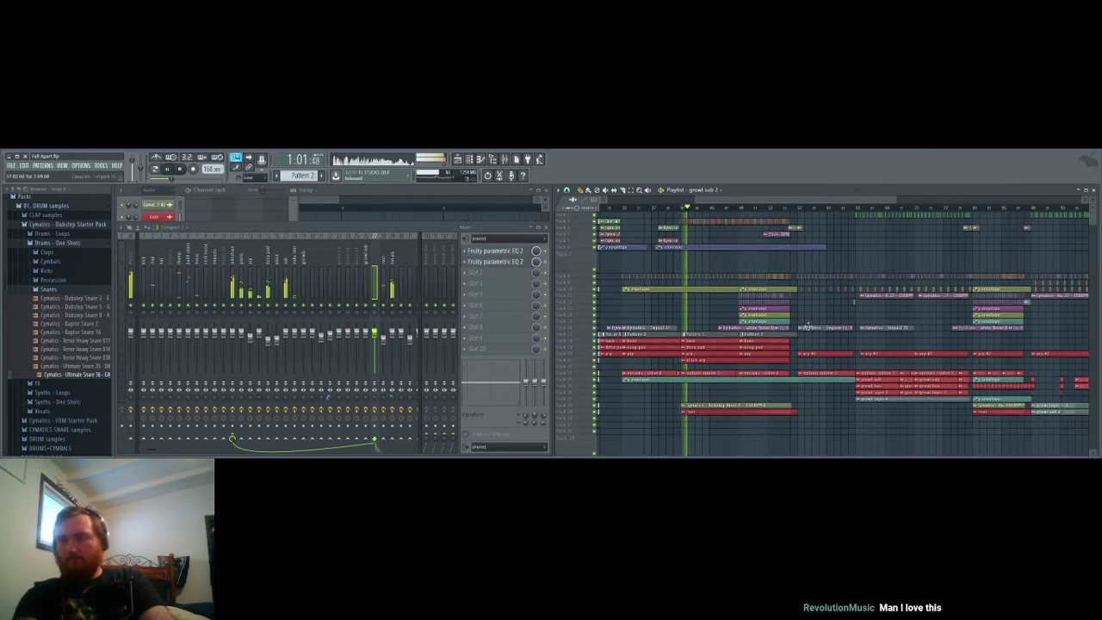
{"action": "scroll", "coordinate": [791, 323], "scroll_direction": "up", "scroll_amount": 2}
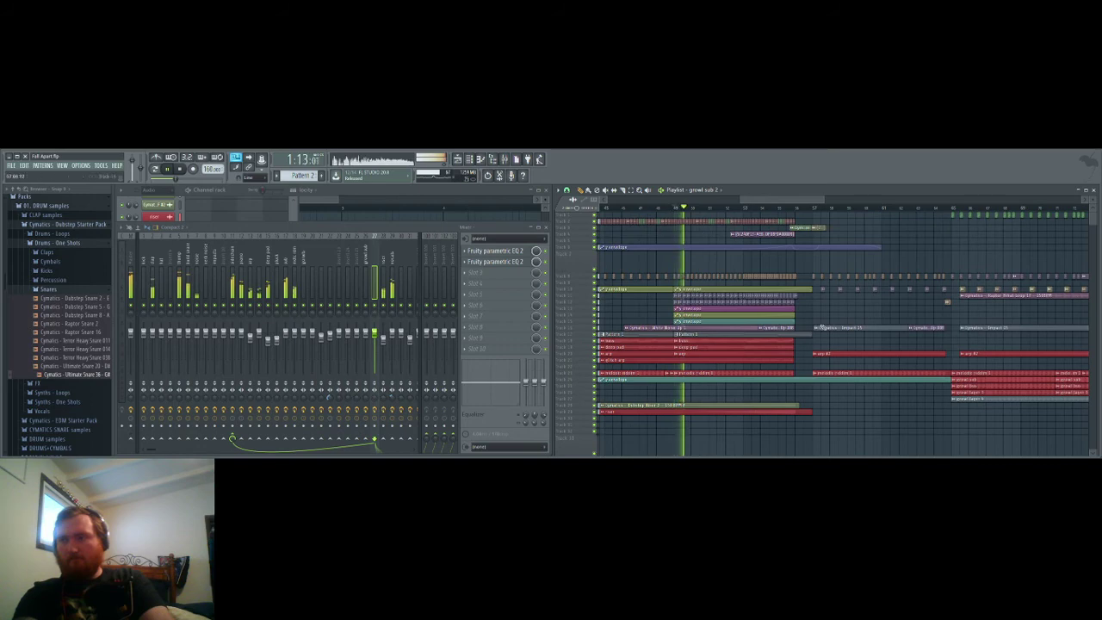
{"action": "scroll", "coordinate": [801, 324], "scroll_direction": "down", "scroll_amount": 2}
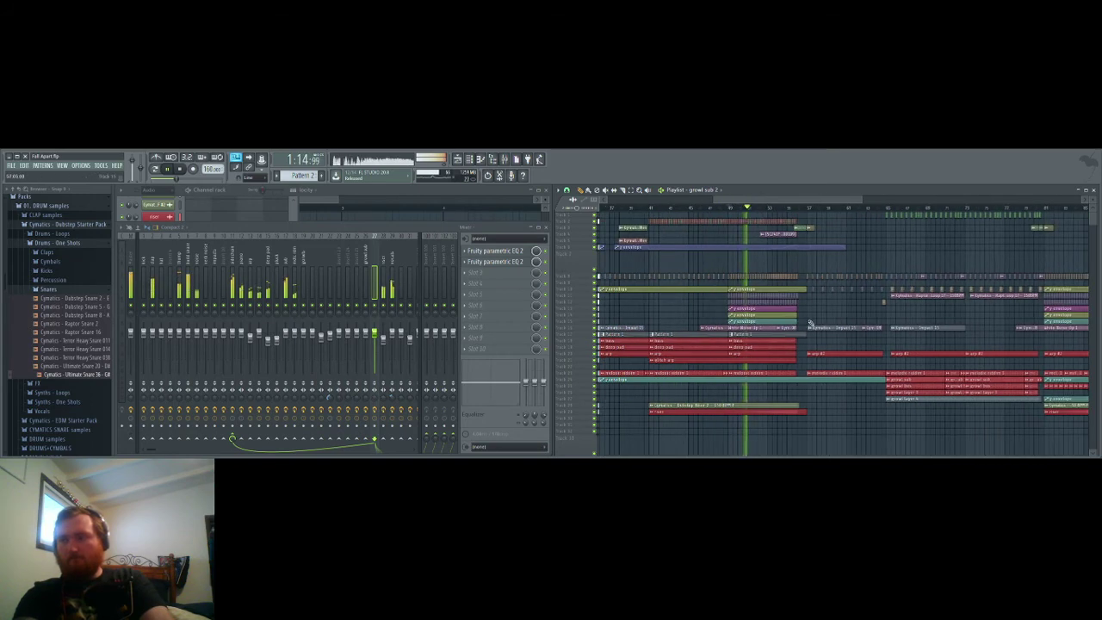
{"action": "scroll", "coordinate": [804, 324], "scroll_direction": "down", "scroll_amount": 2}
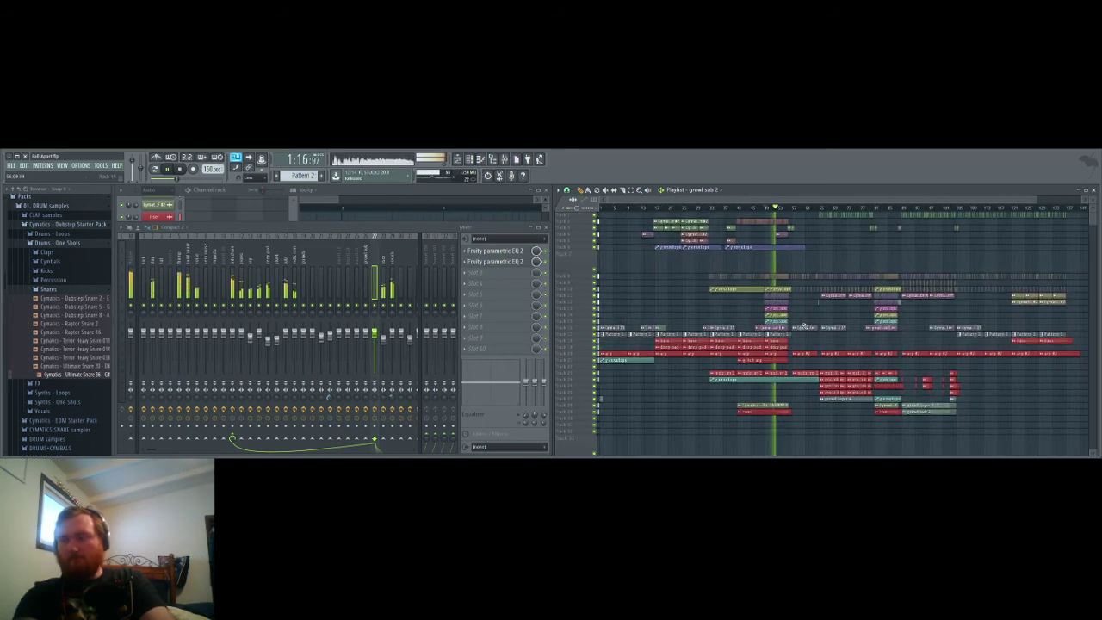
{"action": "scroll", "coordinate": [805, 325], "scroll_direction": "down", "scroll_amount": 2}
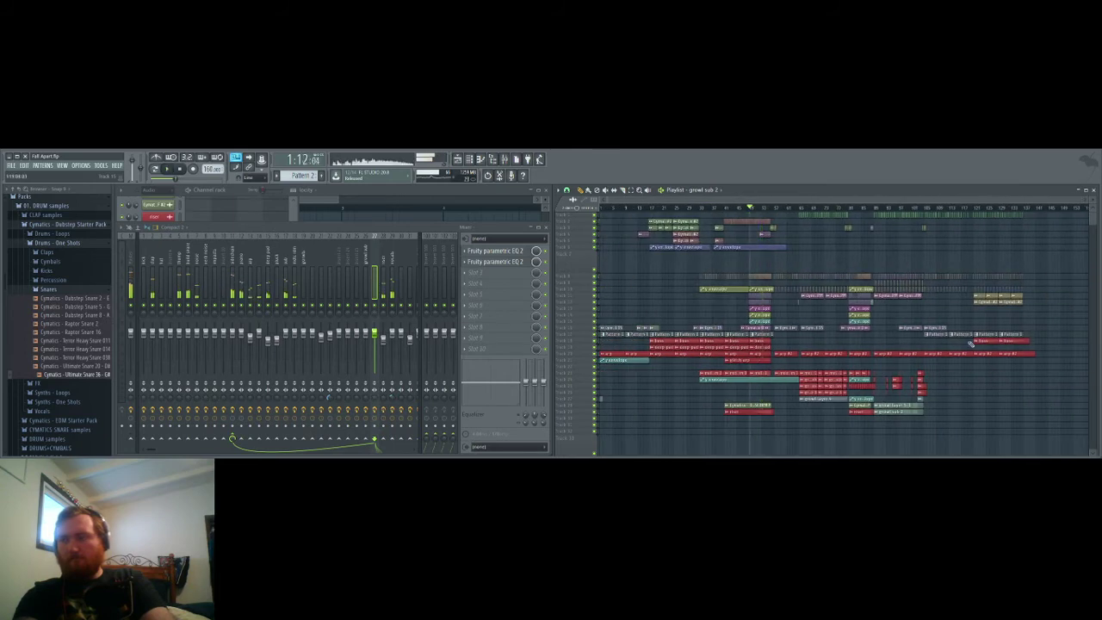
Step: Play the final bars of the outro again and stop the song
{"action": "key", "text": "space"}
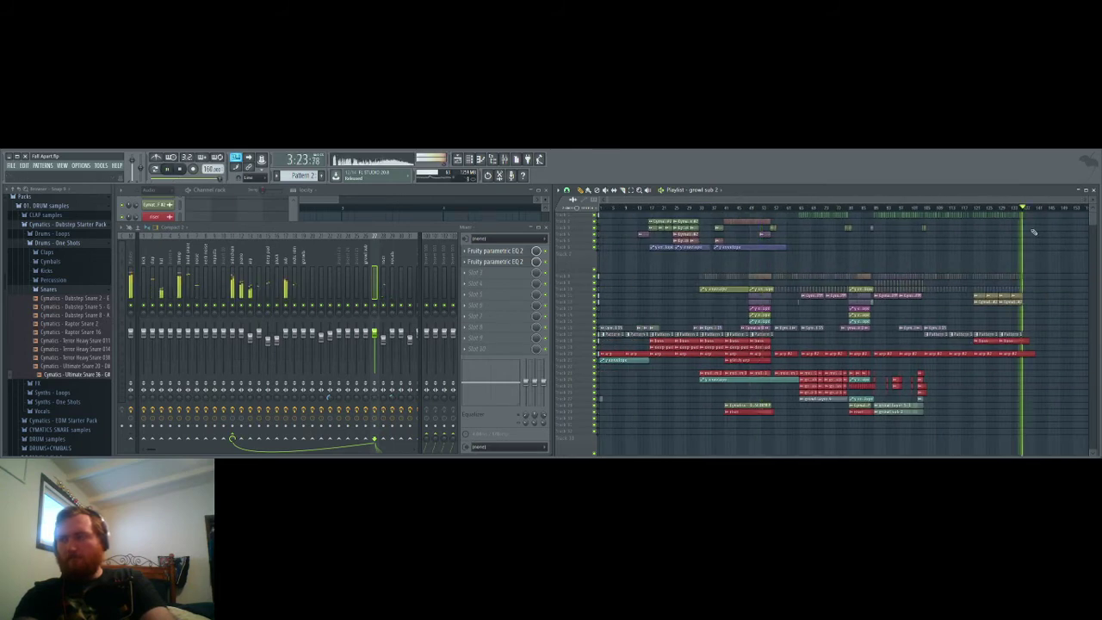
{"action": "left_click", "coordinate": [1001, 209]}
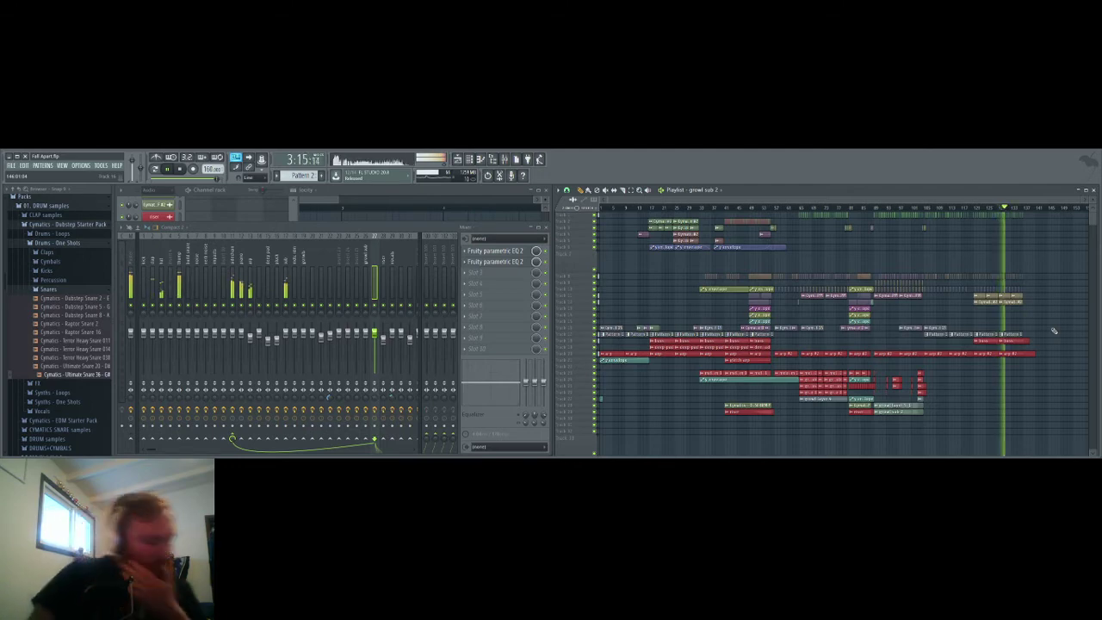
{"action": "key", "text": "space"}
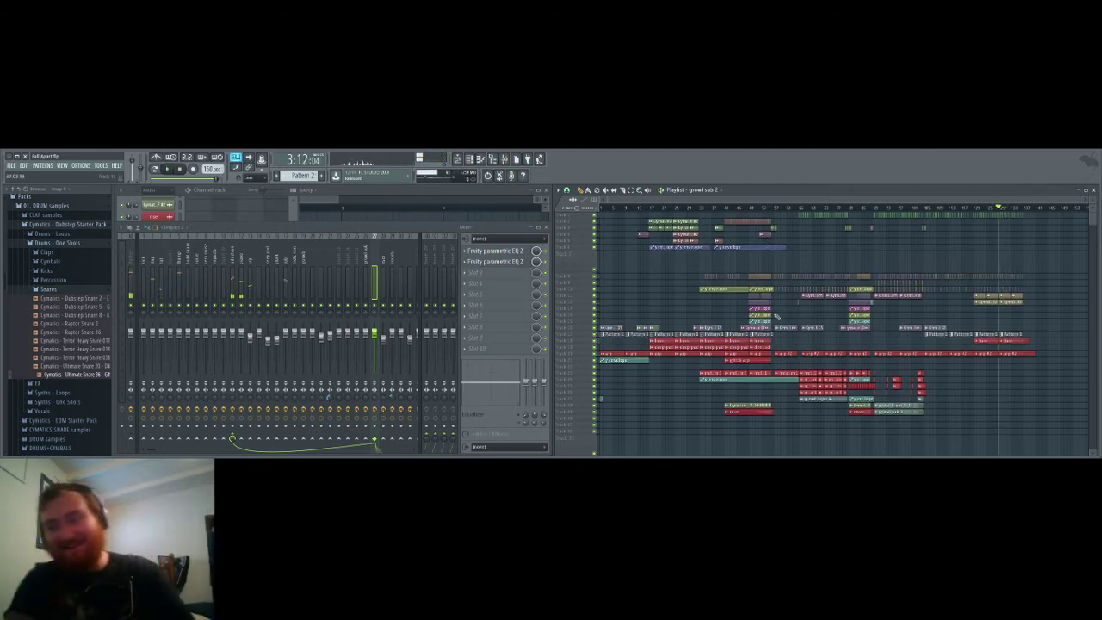
Step: Solo Tracks 11 to 15 and play the drum-roll and envelope clips from bar 49
{"action": "scroll", "coordinate": [775, 325], "scroll_direction": "up", "scroll_amount": 5}
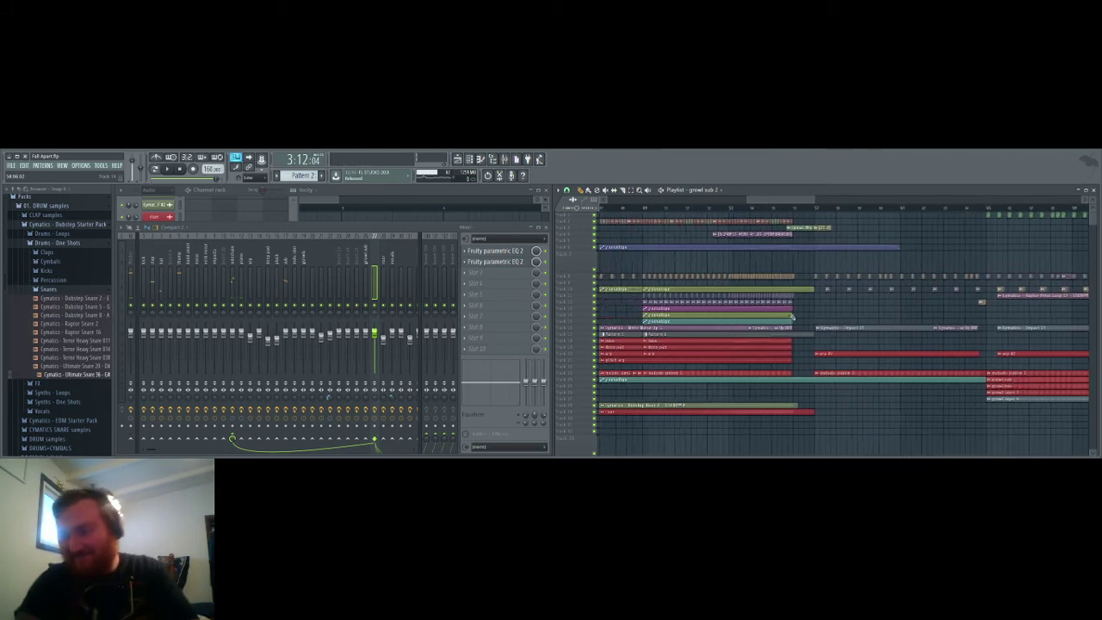
{"action": "left_click_drag", "start_coordinate": [801, 321], "coordinate": [594, 300]}
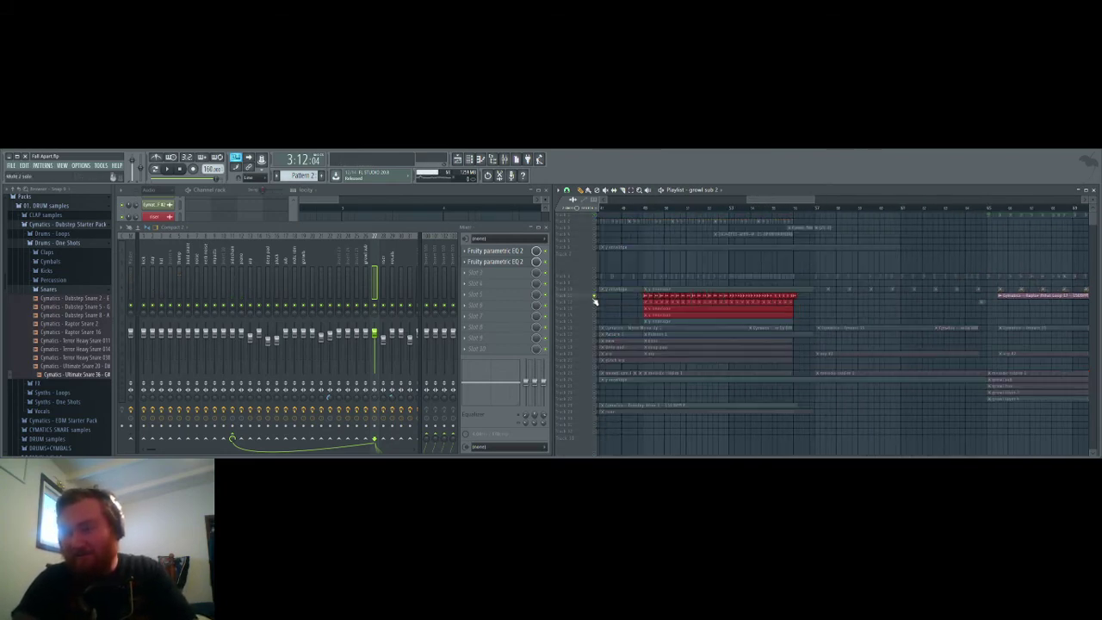
{"action": "left_click", "coordinate": [645, 211]}
{"action": "left_click", "coordinate": [594, 278]}
{"action": "left_click", "coordinate": [594, 278]}
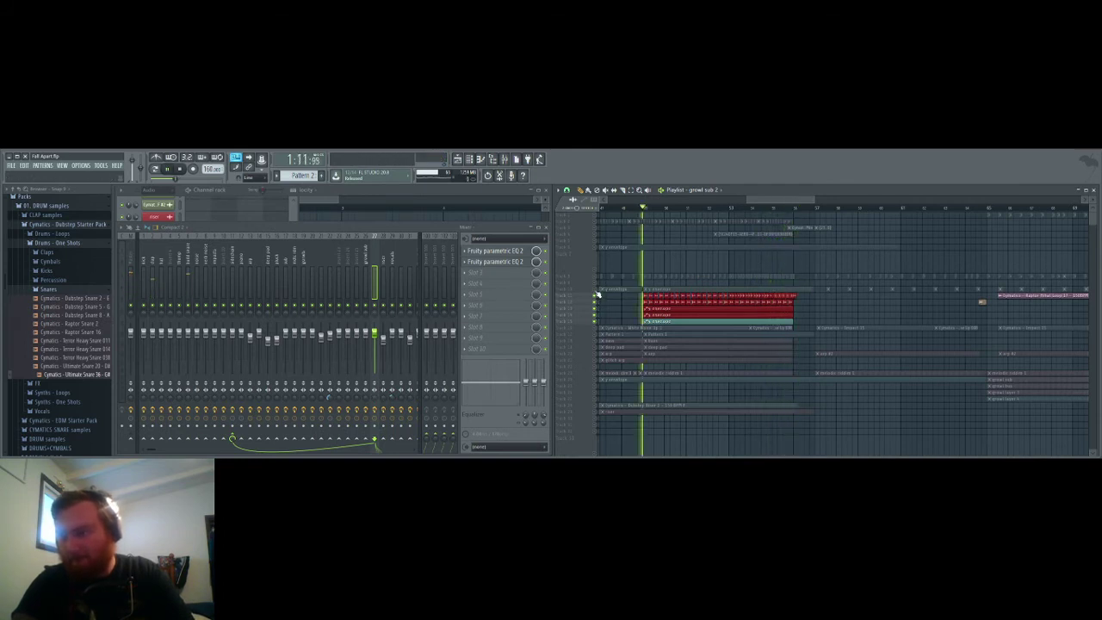
{"action": "key", "text": "space"}
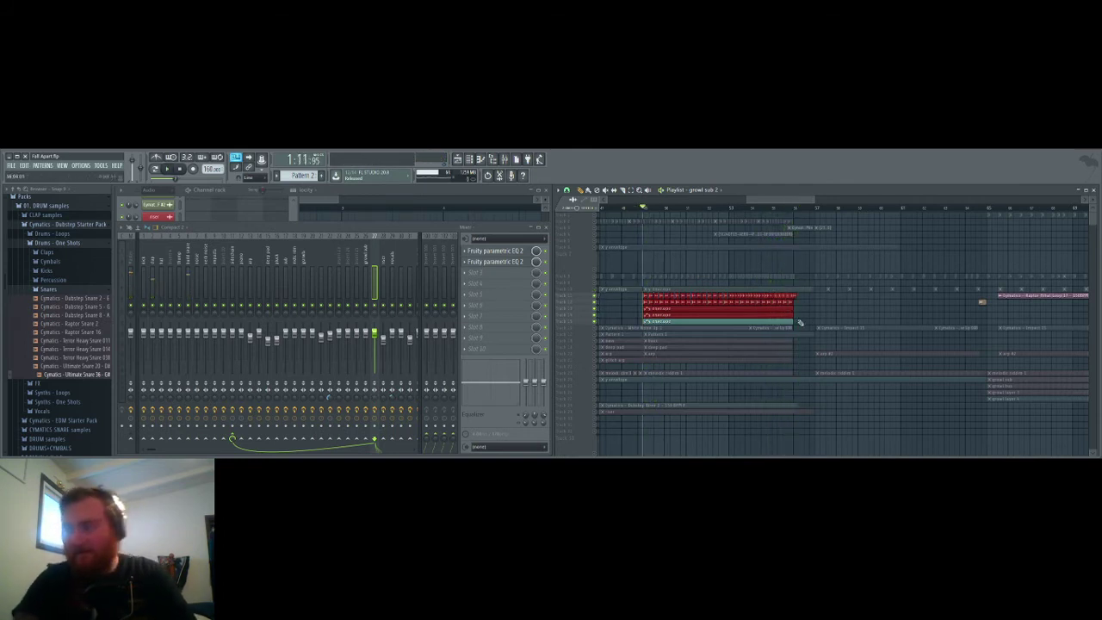
Step: Copy the drum-roll and envelope clips at bar 49 on Tracks 11 to 15 to bar 137, and unsolo the tracks
{"action": "left_click_drag", "start_coordinate": [798, 323], "coordinate": [616, 306]}
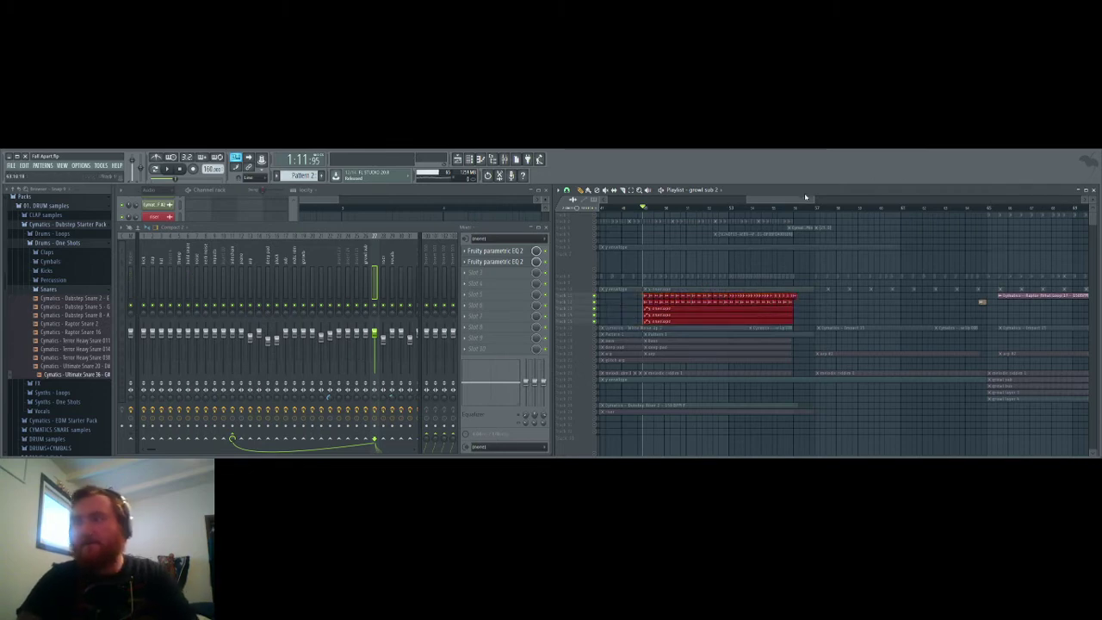
{"action": "left_click_drag", "start_coordinate": [815, 200], "coordinate": [991, 247]}
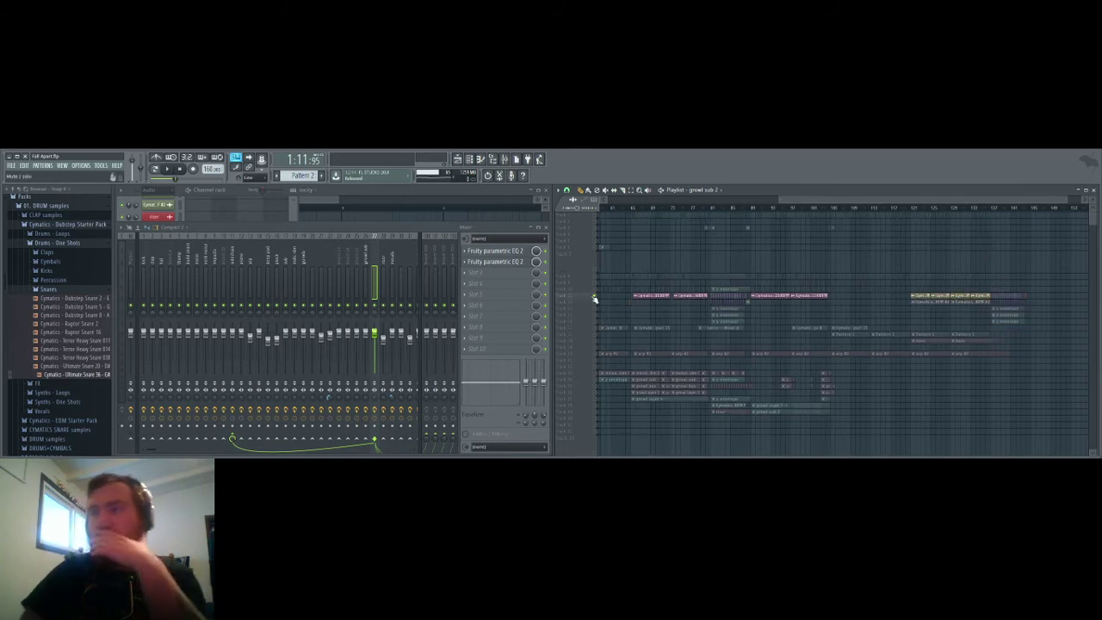
{"action": "right_click", "coordinate": [594, 298]}
{"action": "scroll", "coordinate": [873, 239], "scroll_direction": "left", "scroll_amount": 5}
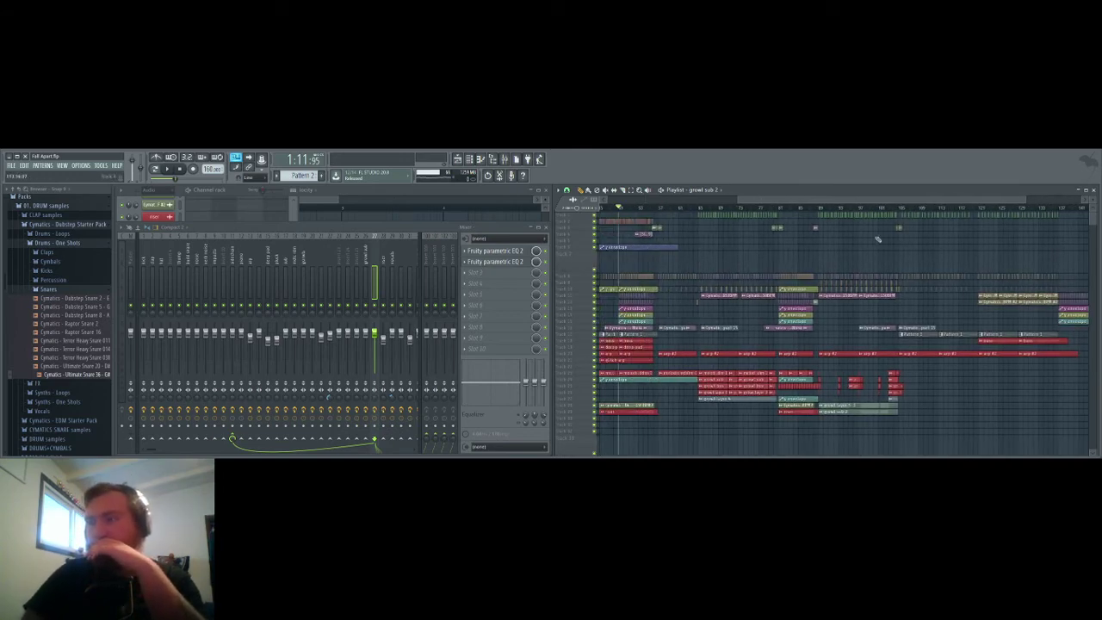
Step: Play the outro and add a Pattern 1 clip at bar 137, beneath the copied drum-roll and envelope clips
{"action": "scroll", "coordinate": [883, 237], "scroll_direction": "right", "scroll_amount": 3}
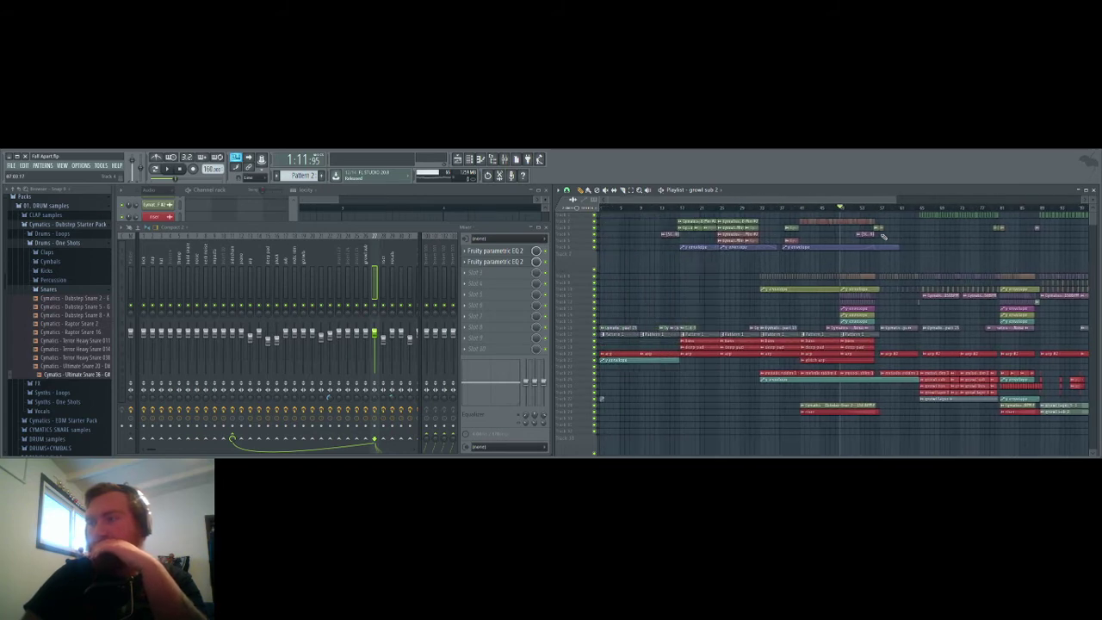
{"action": "scroll", "coordinate": [836, 250], "scroll_direction": "right", "scroll_amount": 8}
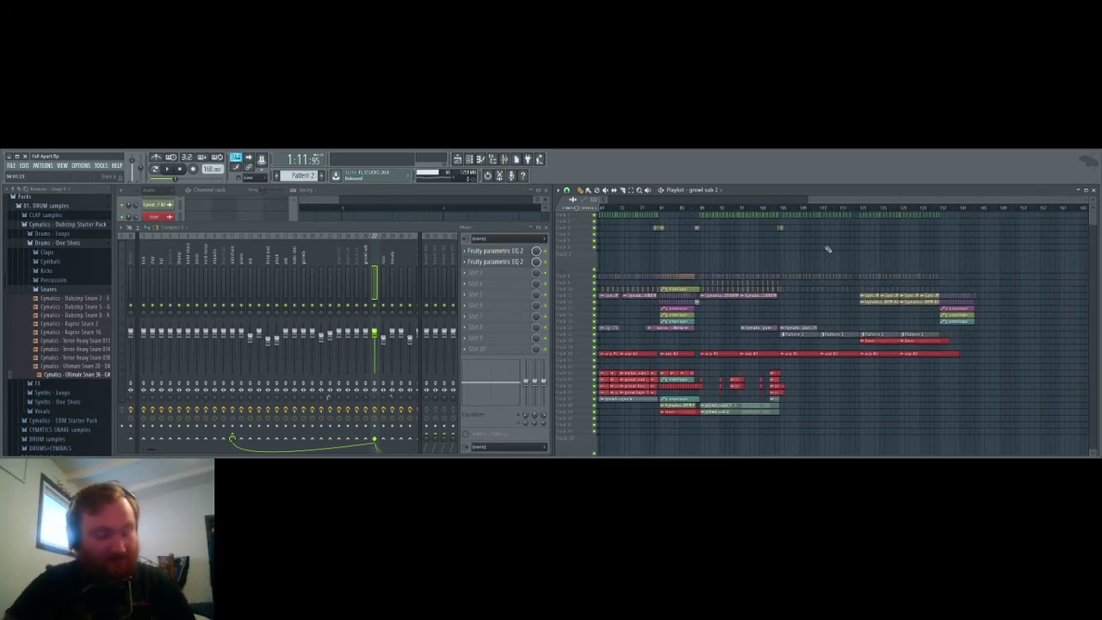
{"action": "scroll", "coordinate": [828, 250], "scroll_direction": "right", "scroll_amount": 8}
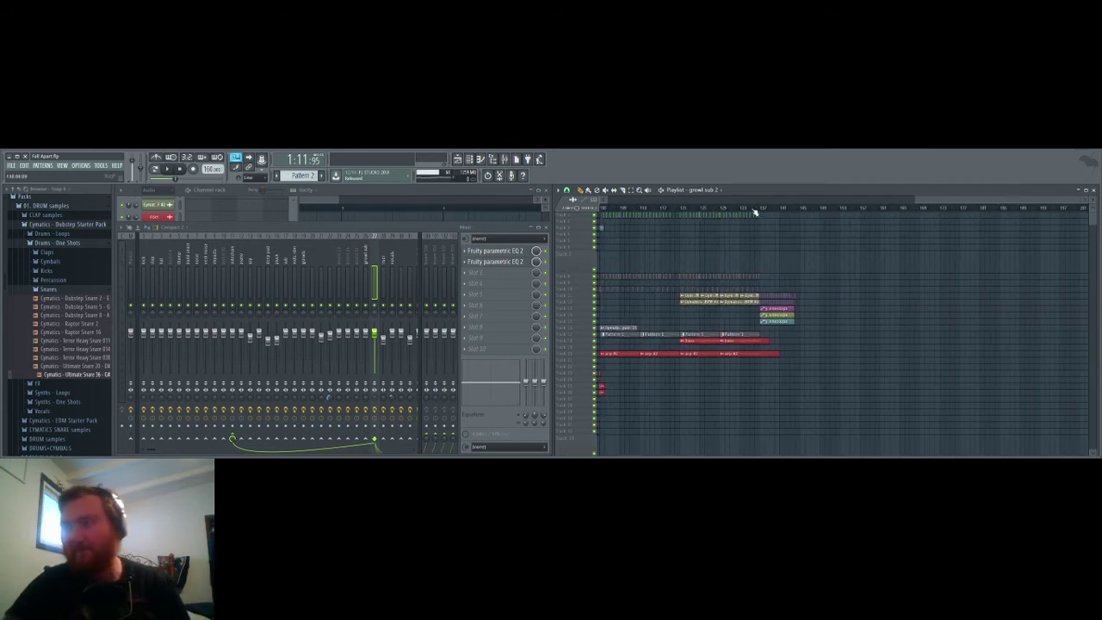
{"action": "key", "text": "space"}
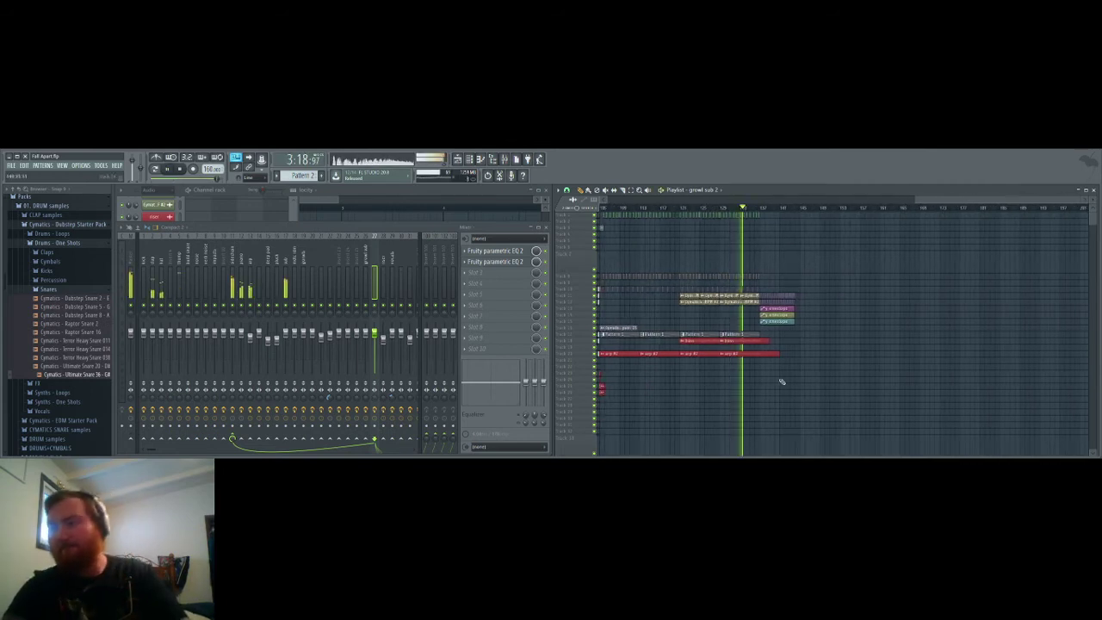
{"action": "scroll", "coordinate": [782, 381], "scroll_direction": "up", "scroll_amount": 4, "text": "ctrl"}
{"action": "left_click", "coordinate": [894, 334]}
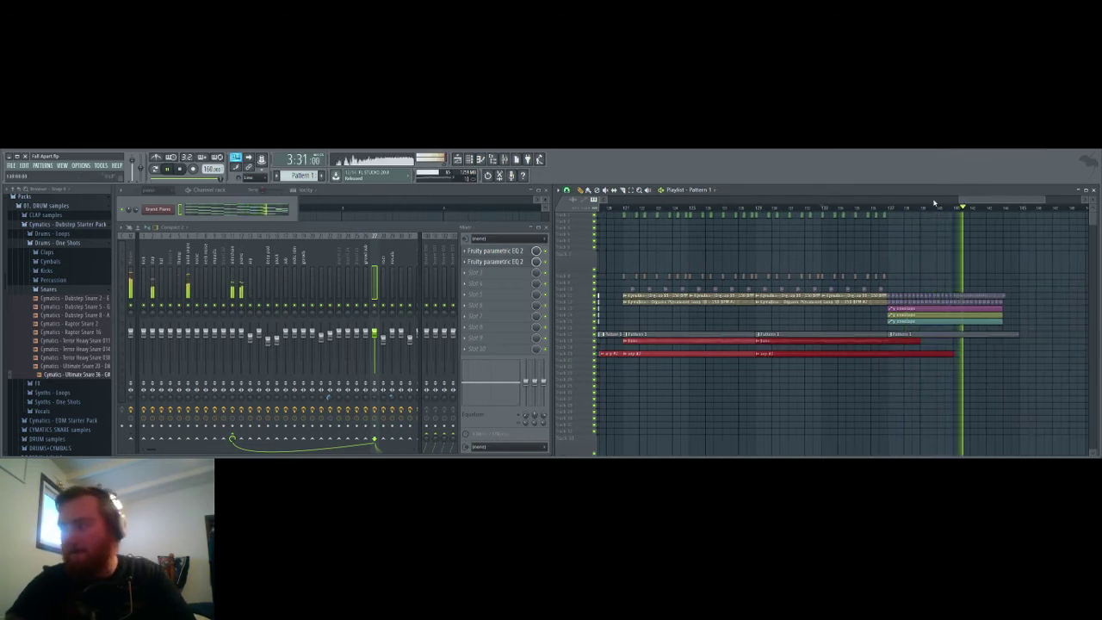
Step: Select the Organic Percussion Loop clips leading up to bar 137 and play the transition into the copied build-up
{"action": "left_click_drag", "start_coordinate": [980, 202], "coordinate": [1023, 201]}
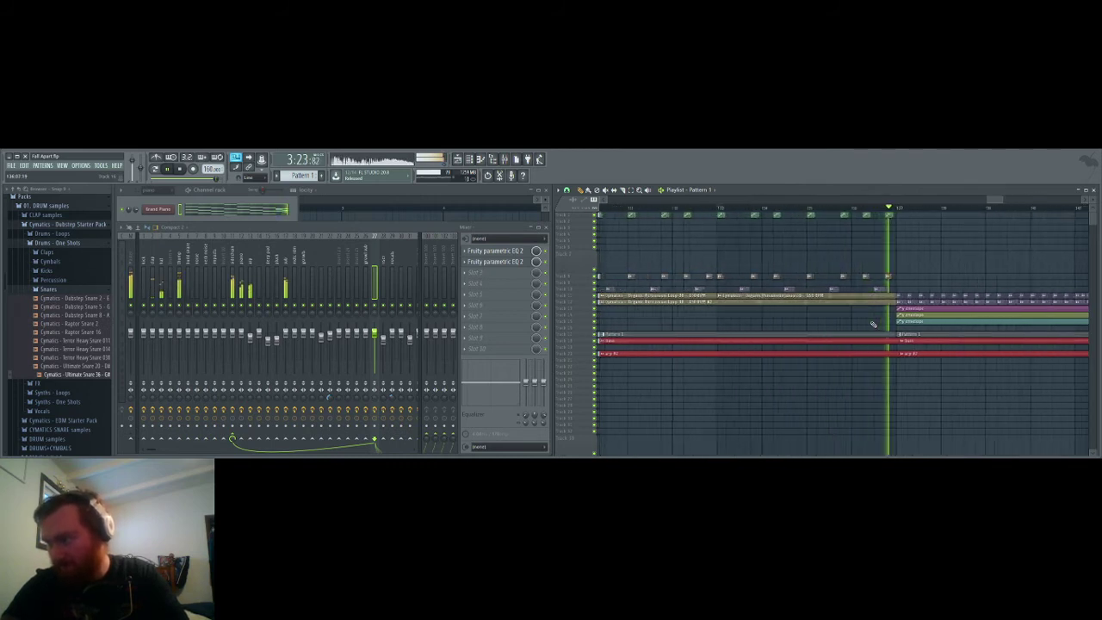
{"action": "left_click", "coordinate": [926, 299]}
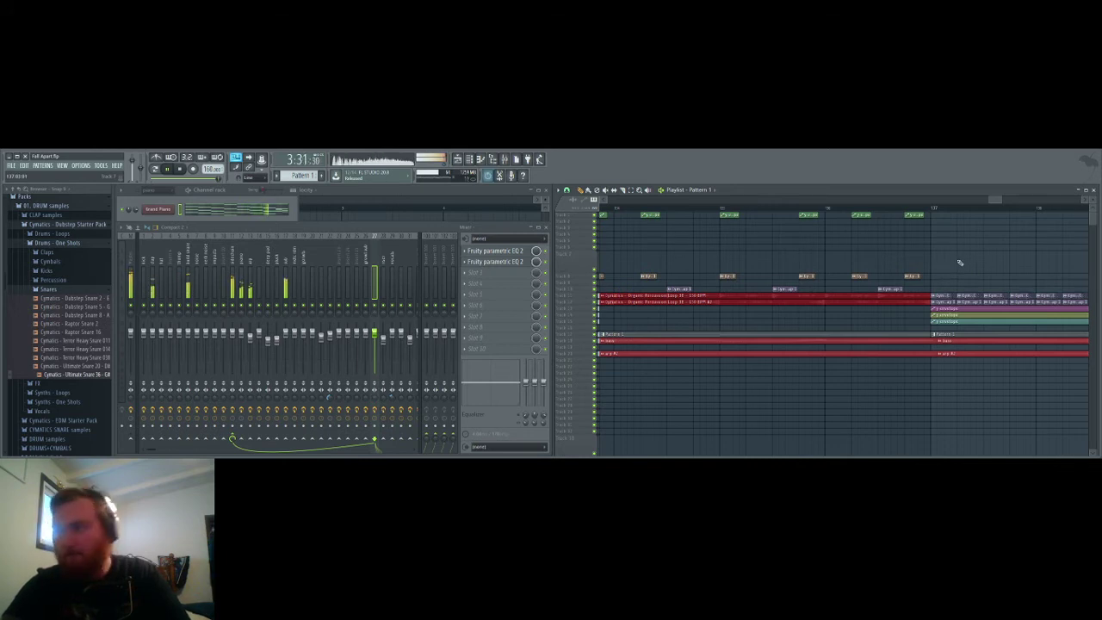
{"action": "key", "text": "space"}
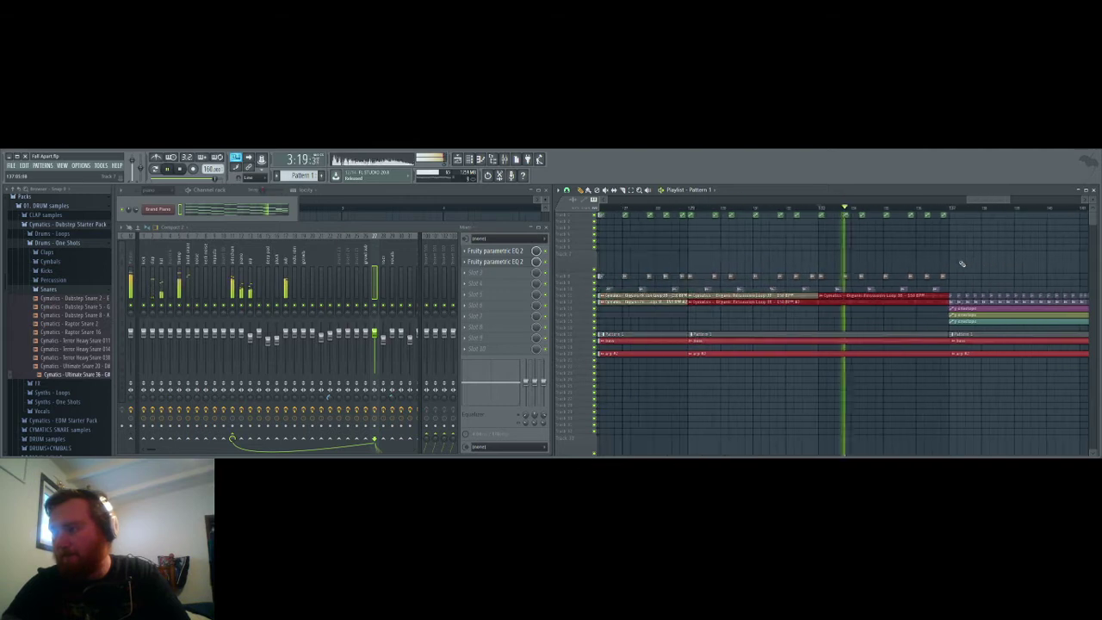
Step: Shorten the last Organic Percussion Loop clips so they end just before bar 137, and play the transition into the build-up
{"action": "left_click", "coordinate": [1011, 353]}
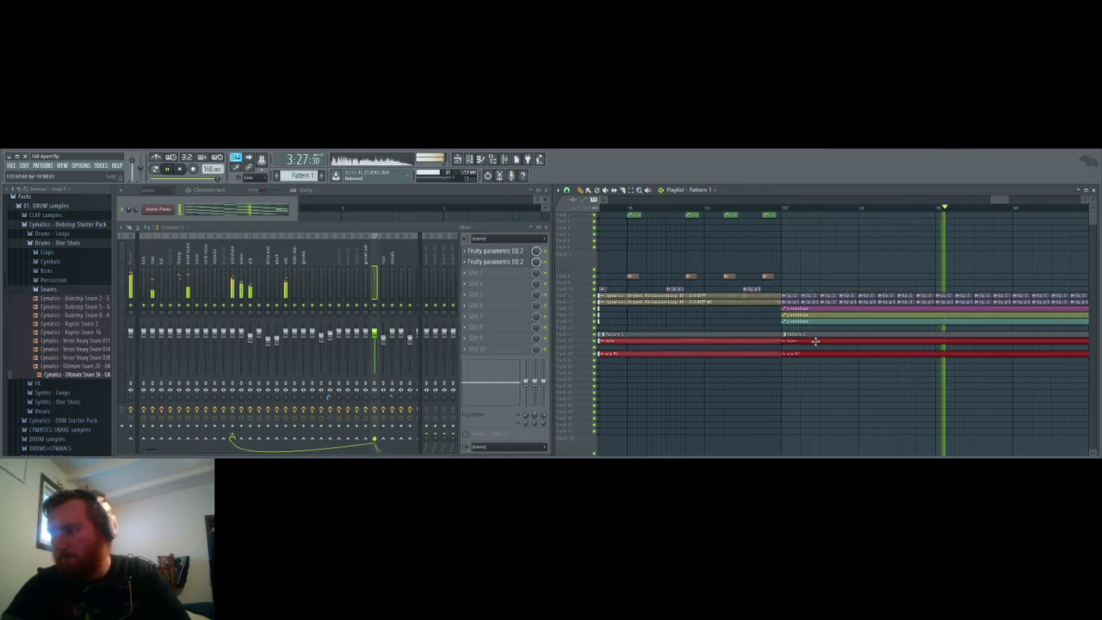
{"action": "scroll", "coordinate": [841, 256], "scroll_direction": "down", "scroll_amount": 2}
{"action": "scroll", "coordinate": [839, 259], "scroll_direction": "down", "scroll_amount": 1}
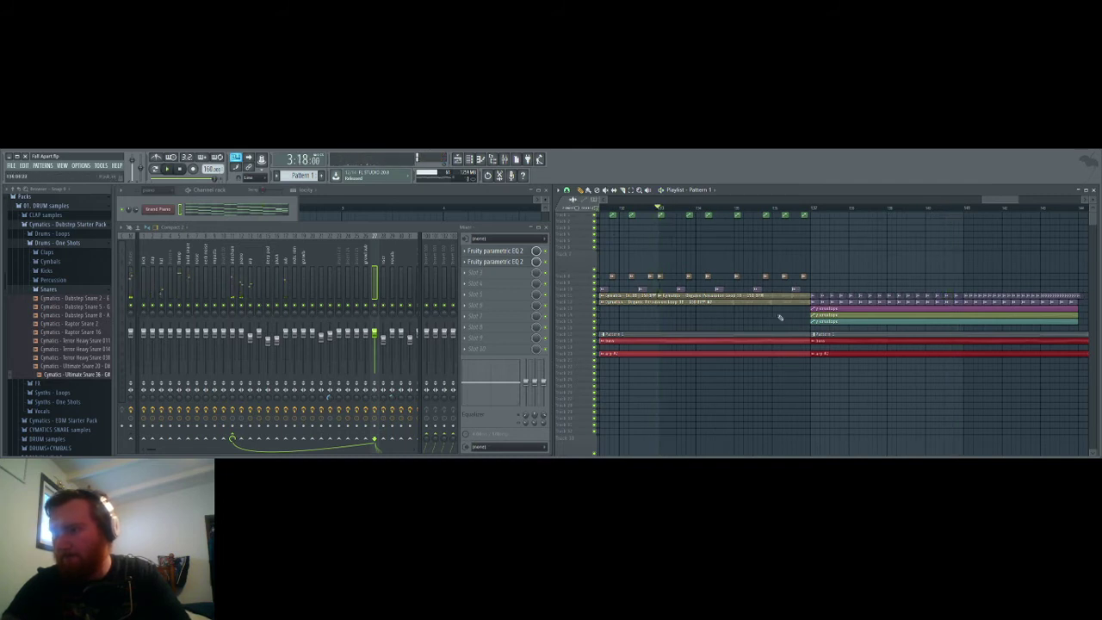
{"action": "left_click", "coordinate": [796, 294]}
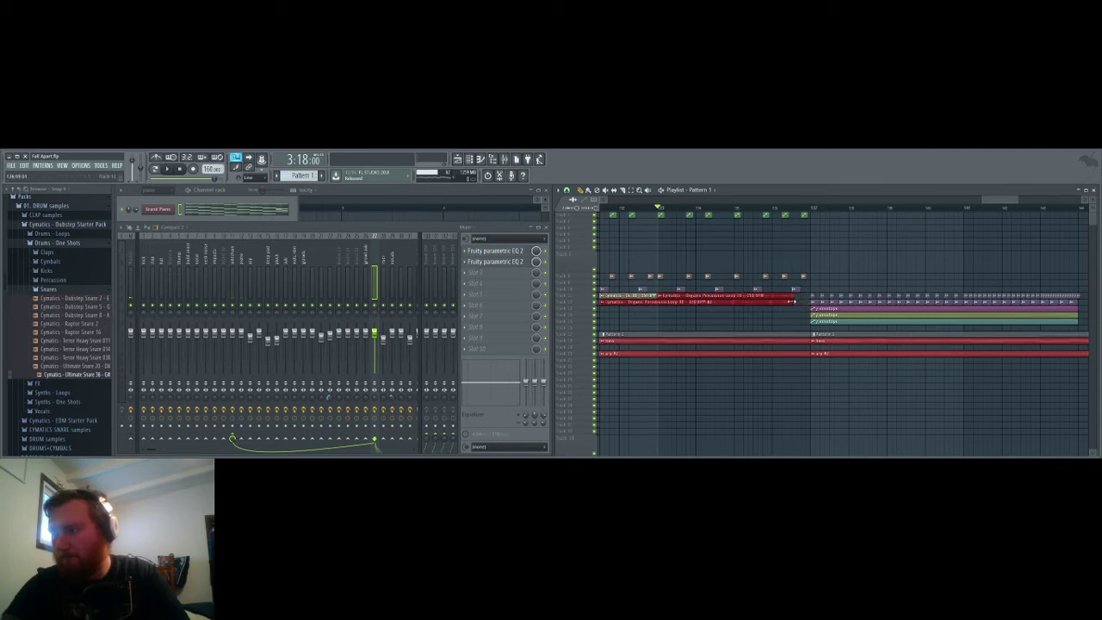
{"action": "scroll", "coordinate": [797, 304], "scroll_direction": "up", "scroll_amount": 8}
{"action": "key", "text": "space"}
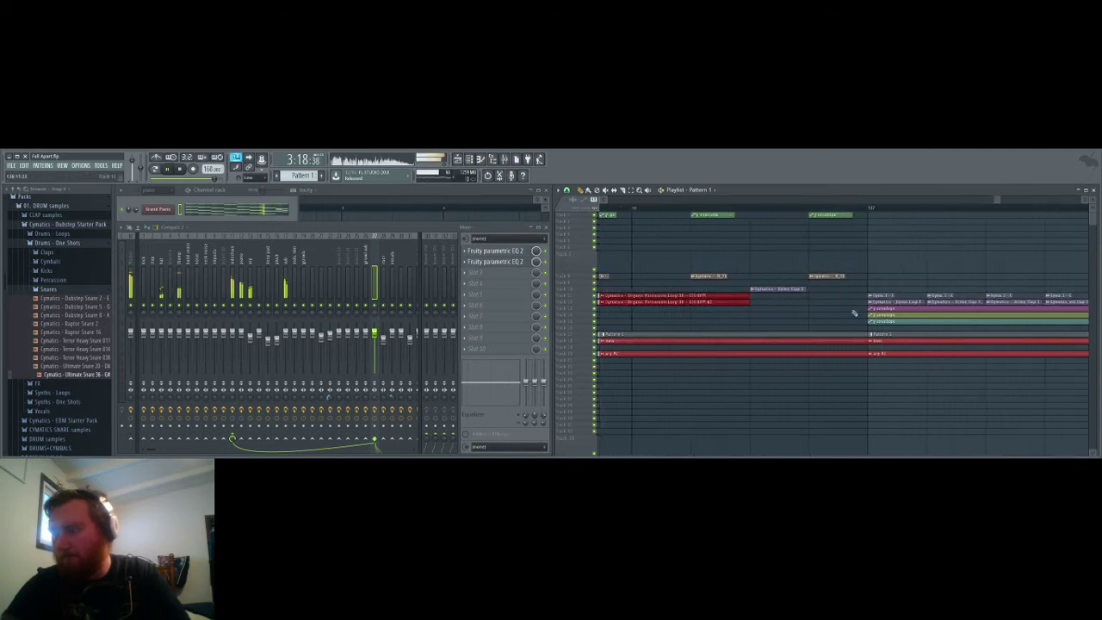
{"action": "scroll", "coordinate": [945, 259], "scroll_direction": "down", "scroll_amount": 5}
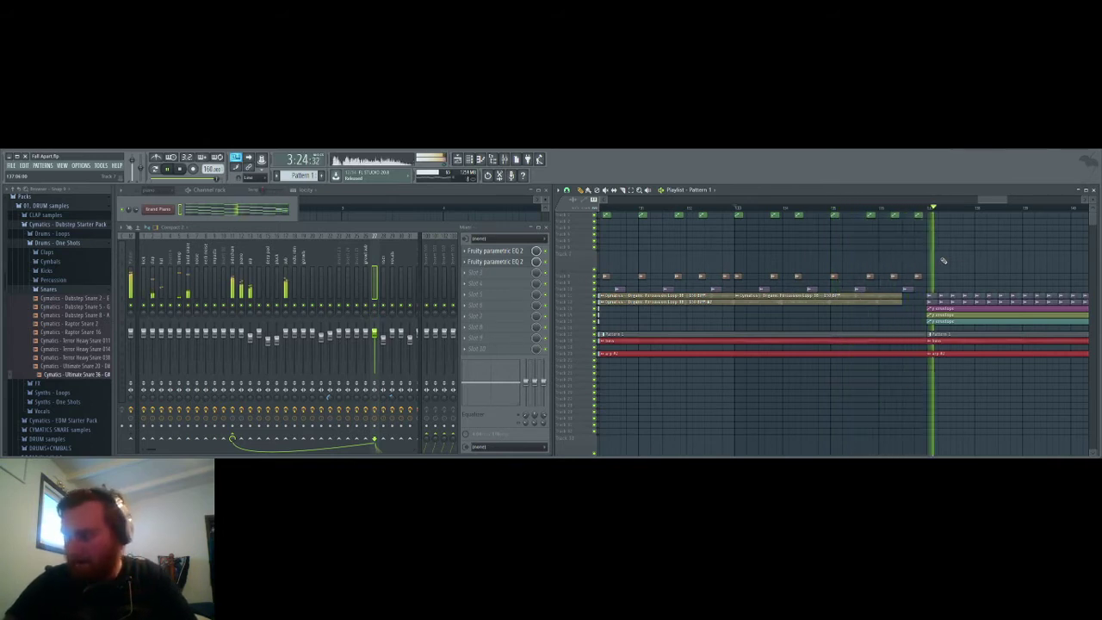
{"action": "right_click", "coordinate": [919, 277]}
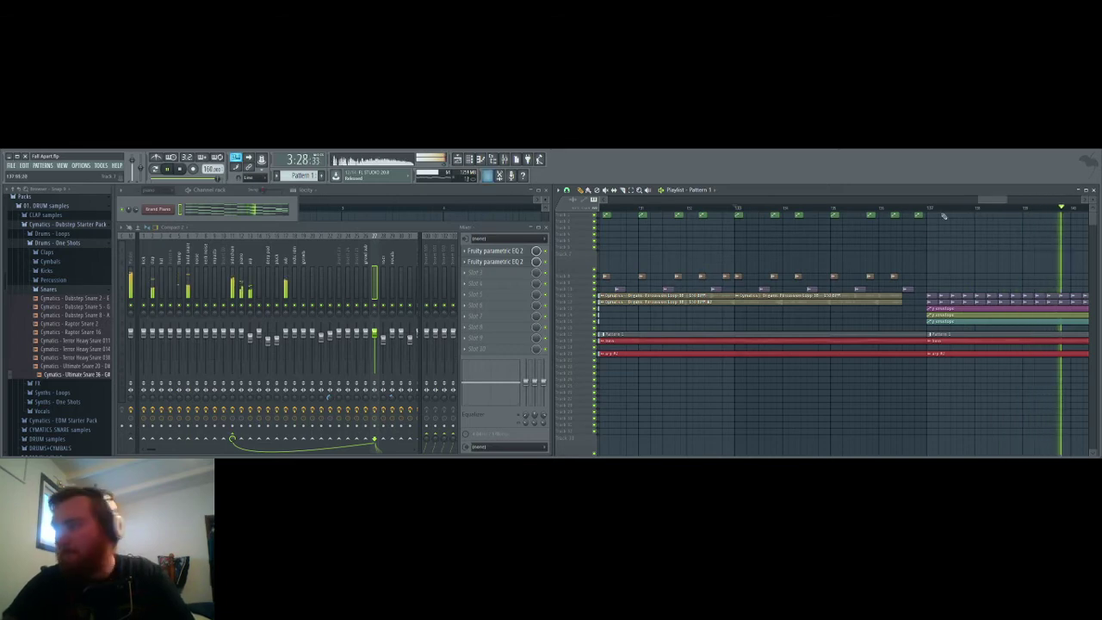
{"action": "key", "text": "ctrl+z"}
Step: Copy the kick-roll clips on Track 8 and the envelope clip on Track 10 from bar 49 to bar 137, and play the build-up
{"action": "scroll", "coordinate": [946, 293], "scroll_direction": "down", "scroll_amount": 6}
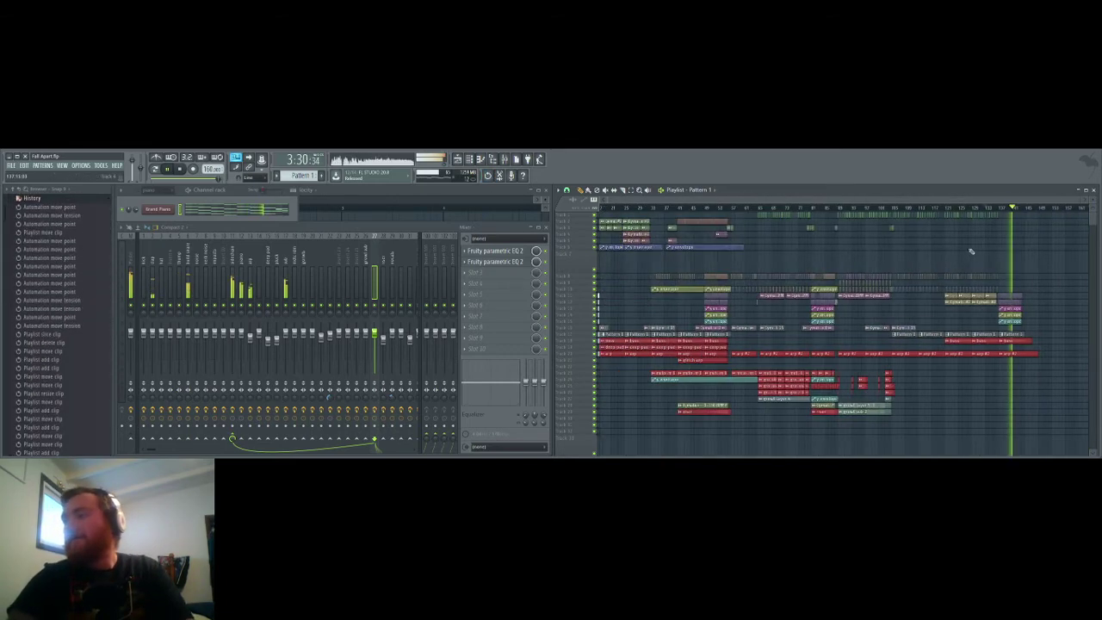
{"action": "scroll", "coordinate": [746, 290], "scroll_direction": "up", "scroll_amount": 3}
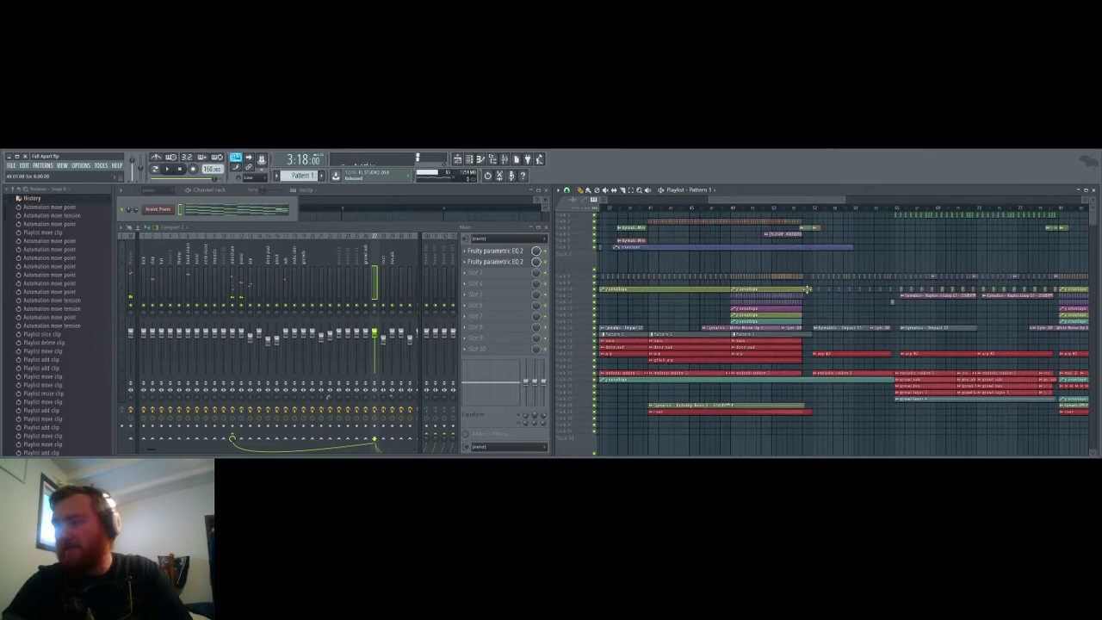
{"action": "left_click_drag", "start_coordinate": [734, 281], "coordinate": [733, 283]}
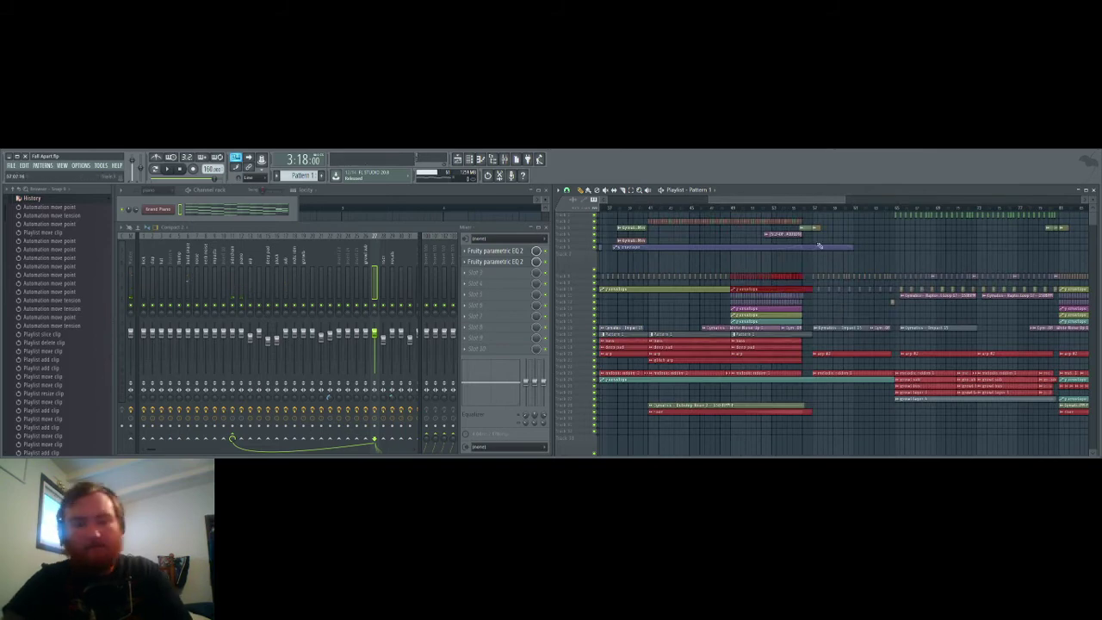
{"action": "left_click_drag", "start_coordinate": [751, 199], "coordinate": [957, 182]}
{"action": "key", "text": "space"}
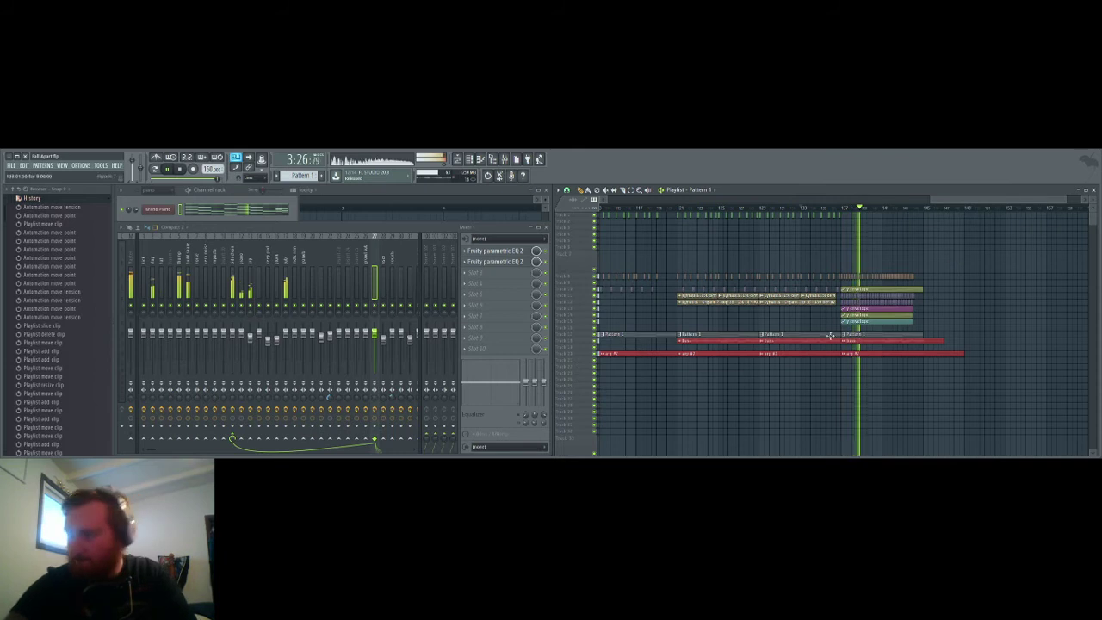
{"action": "scroll", "coordinate": [831, 320], "scroll_direction": "up", "scroll_amount": 3, "text": "ctrl"}
{"action": "scroll", "coordinate": [831, 320], "scroll_direction": "up", "scroll_amount": 3, "text": "ctrl"}
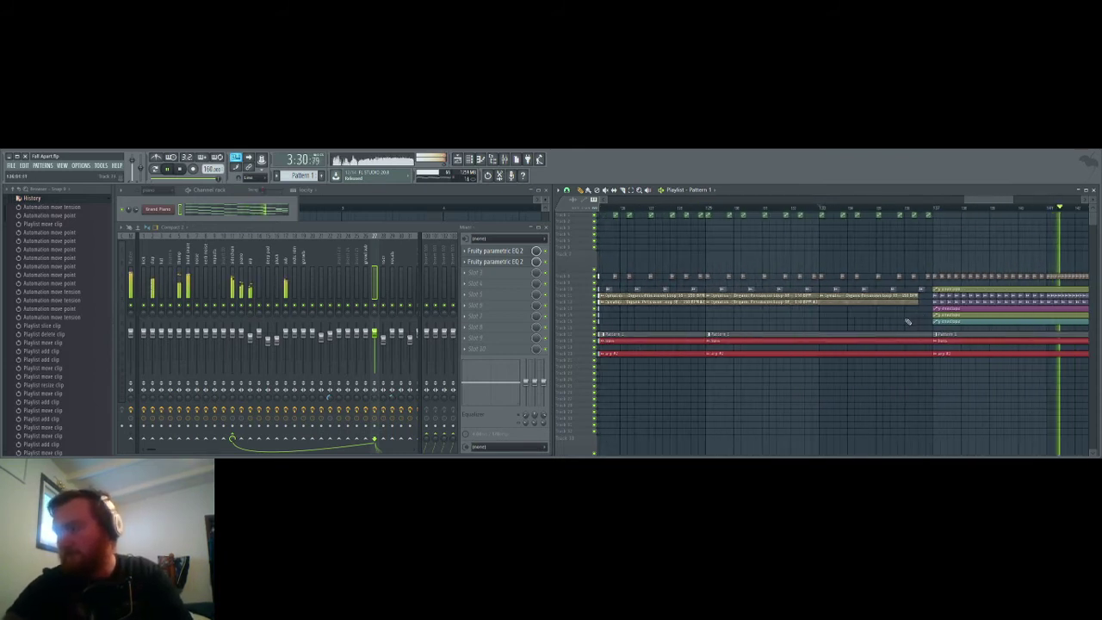
{"action": "scroll", "coordinate": [918, 314], "scroll_direction": "down", "scroll_amount": 5, "text": "ctrl"}
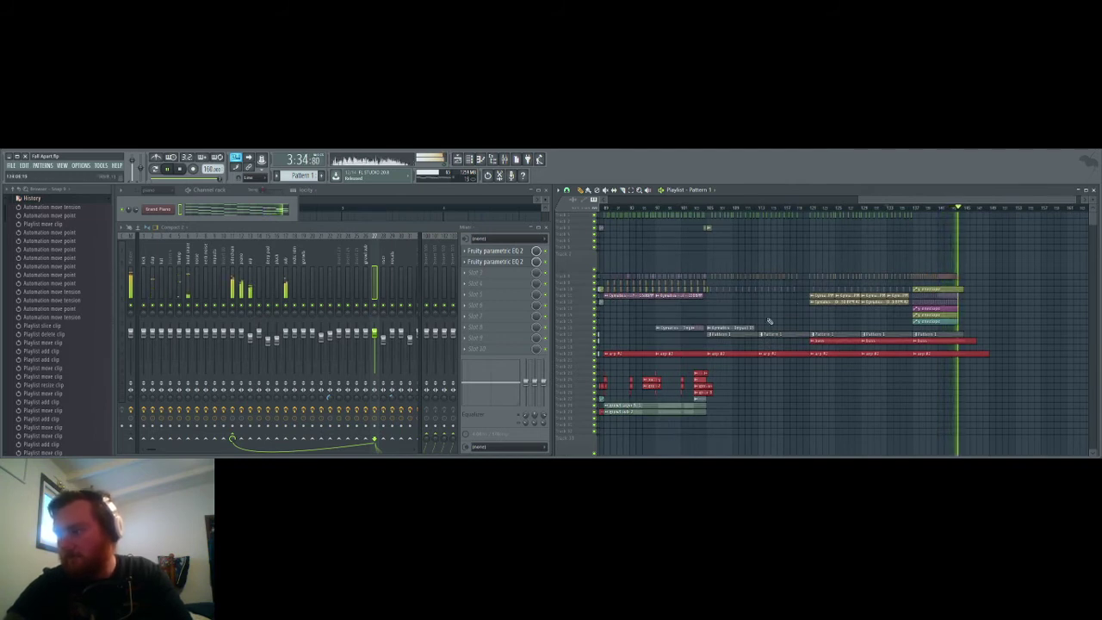
{"action": "scroll", "coordinate": [832, 322], "scroll_direction": "down", "scroll_amount": 3}
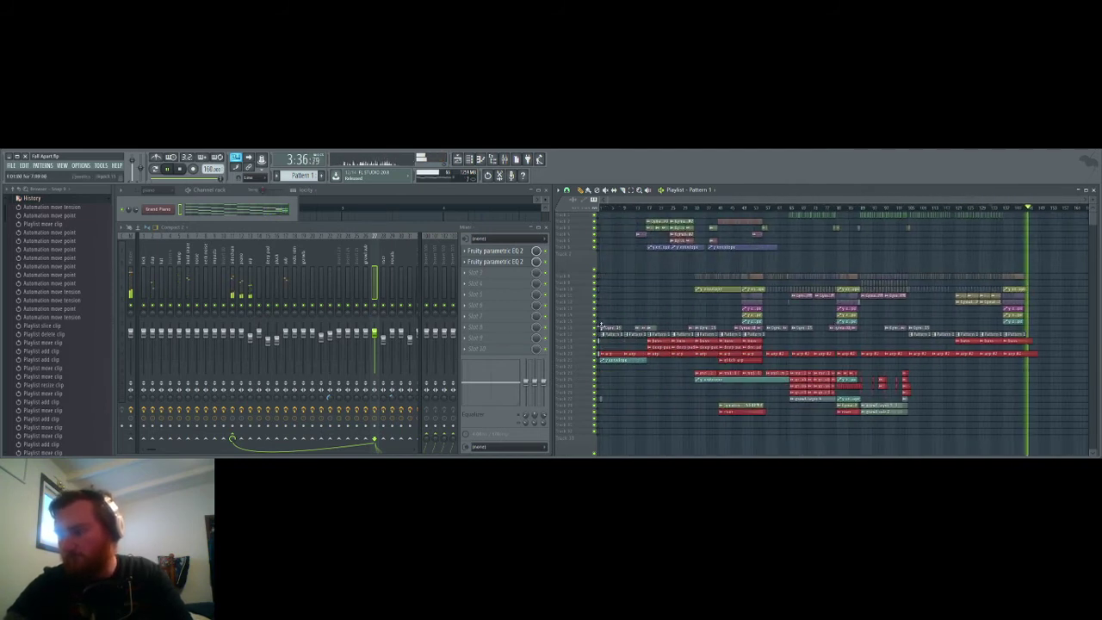
{"action": "key", "text": "space"}
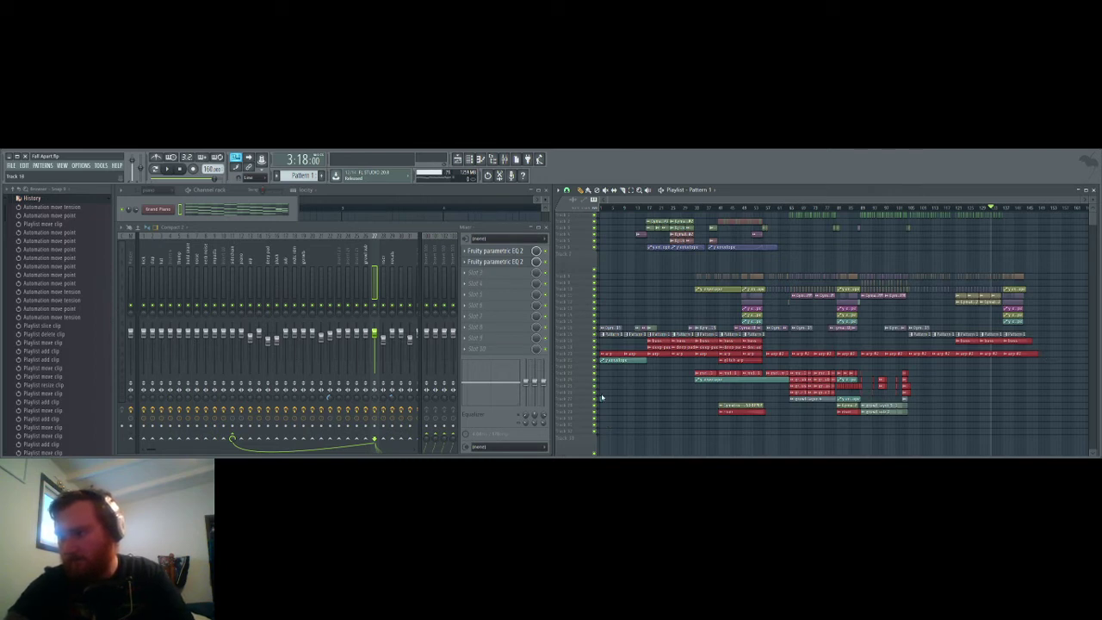
Step: Insert two empty tracks at Tracks 16 and 17 and one at Track 19, and reduce the height of Tracks 16 and 17
{"action": "key", "text": "ctrl+z"}
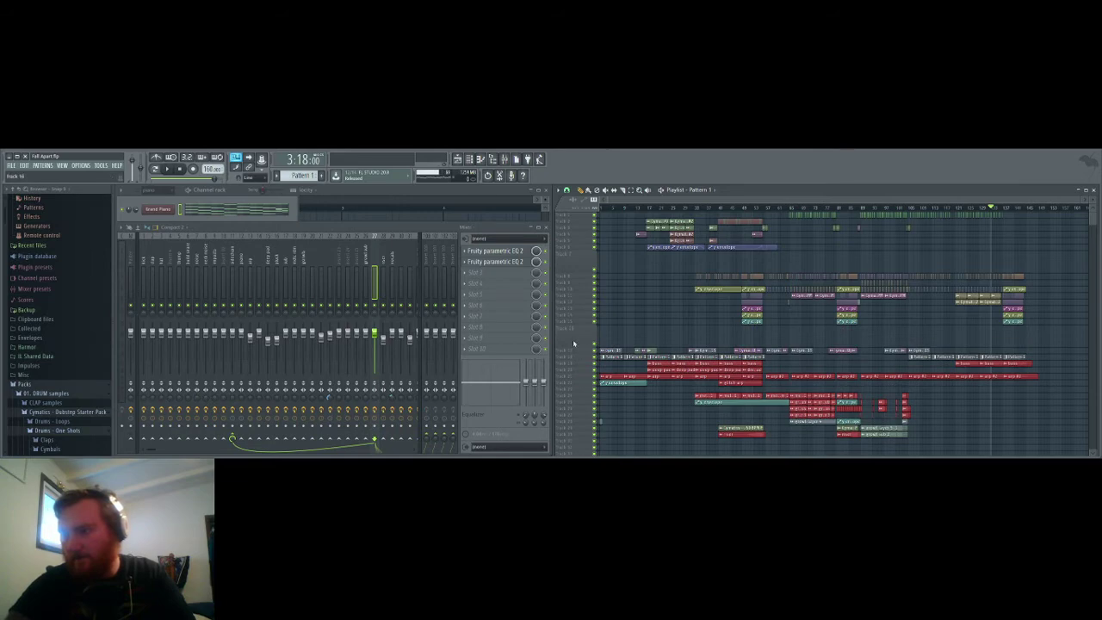
{"action": "key", "text": "ctrl+z"}
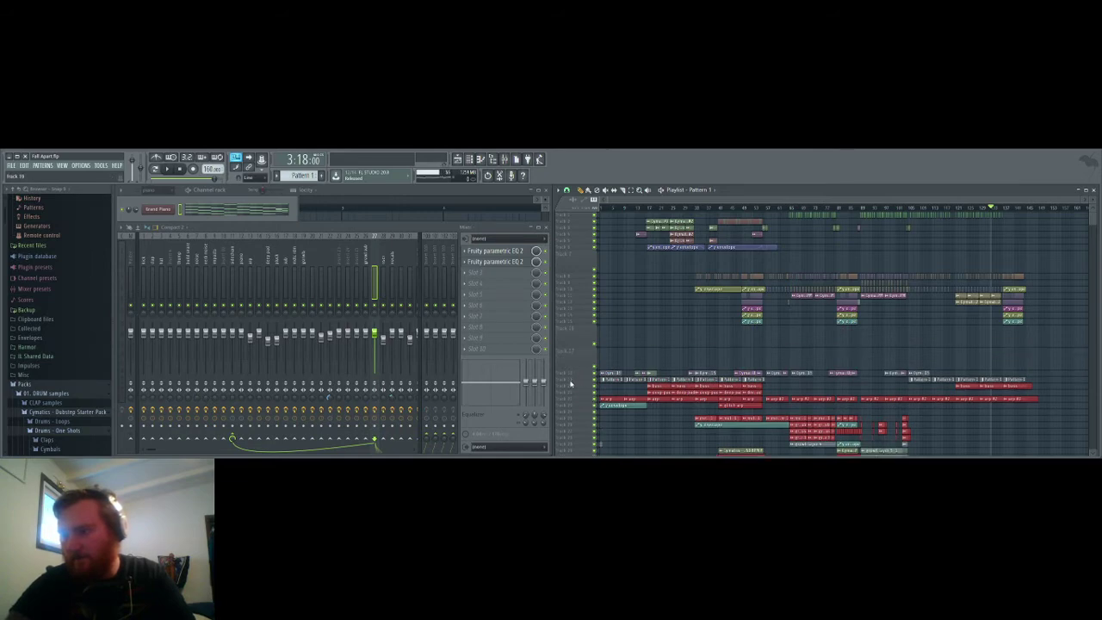
{"action": "key", "text": "ctrl+z"}
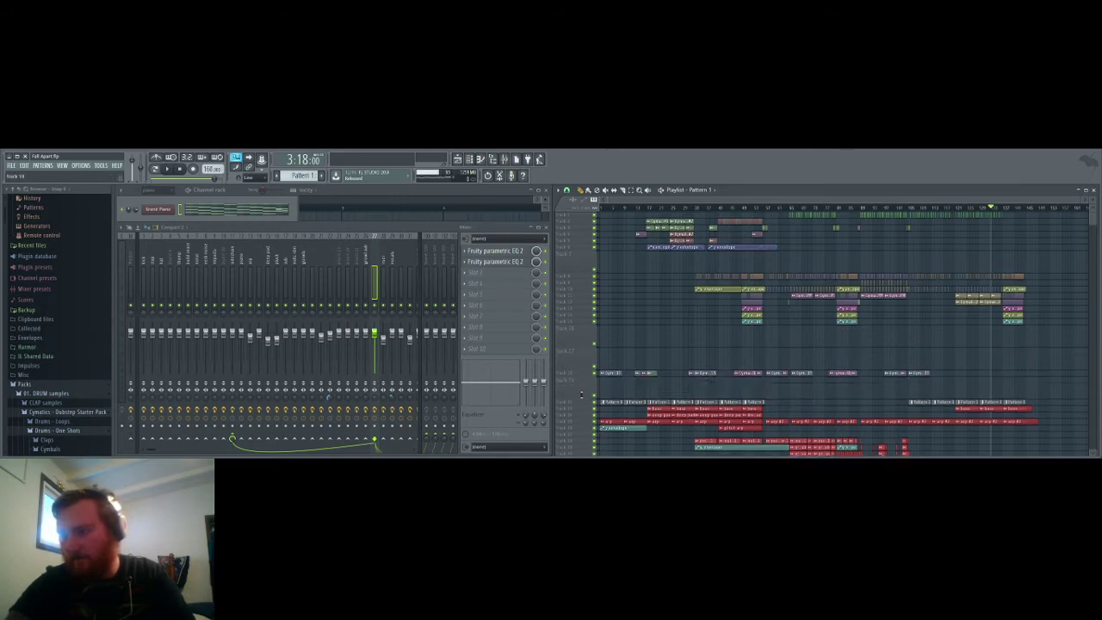
{"action": "key", "text": "ctrl+z"}
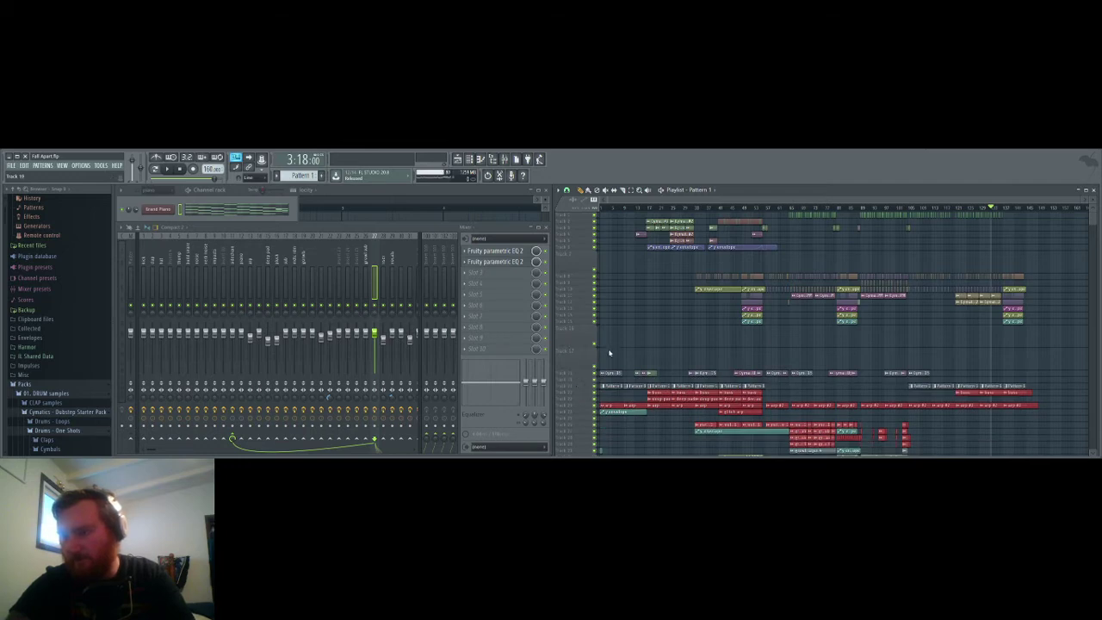
{"action": "key", "text": "ctrl+z"}
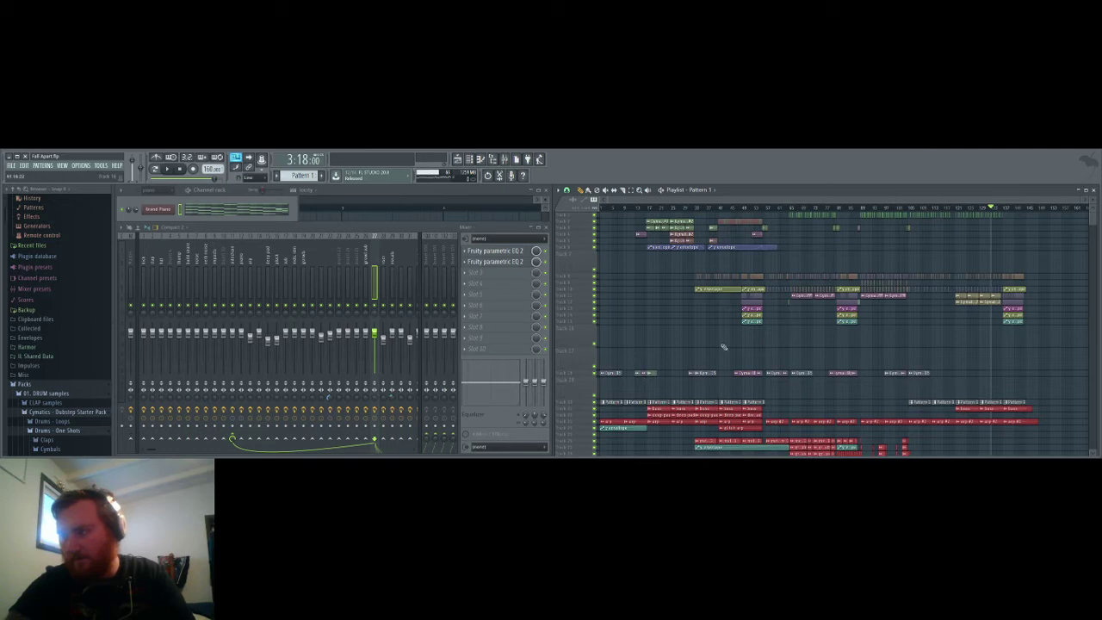
{"action": "left_click_drag", "start_coordinate": [572, 346], "coordinate": [570, 319]}
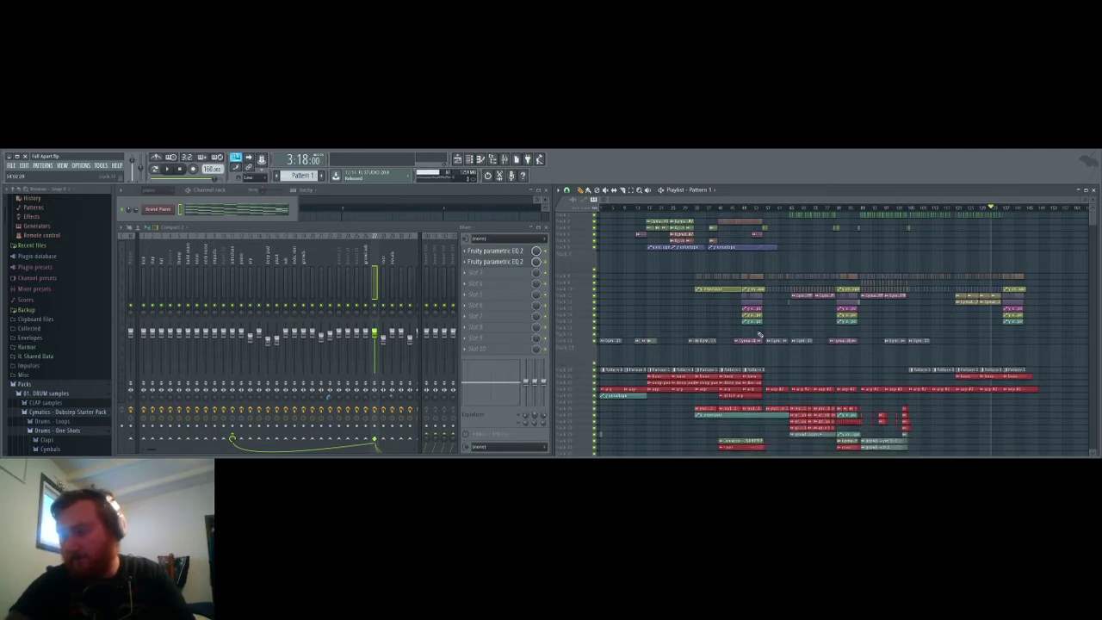
Step: Move the Organic Percussion Loop clips down to Tracks 16 and 17, and extend the last ones to bar 137
{"action": "left_click_drag", "start_coordinate": [981, 306], "coordinate": [964, 301]}
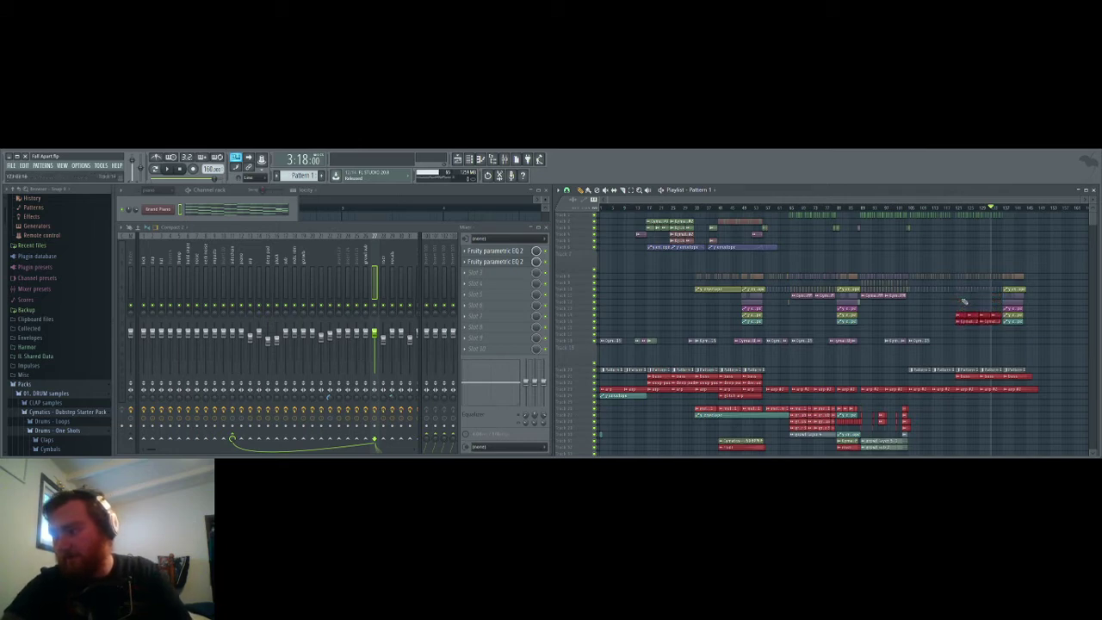
{"action": "scroll", "coordinate": [913, 345], "scroll_direction": "up", "scroll_amount": 5}
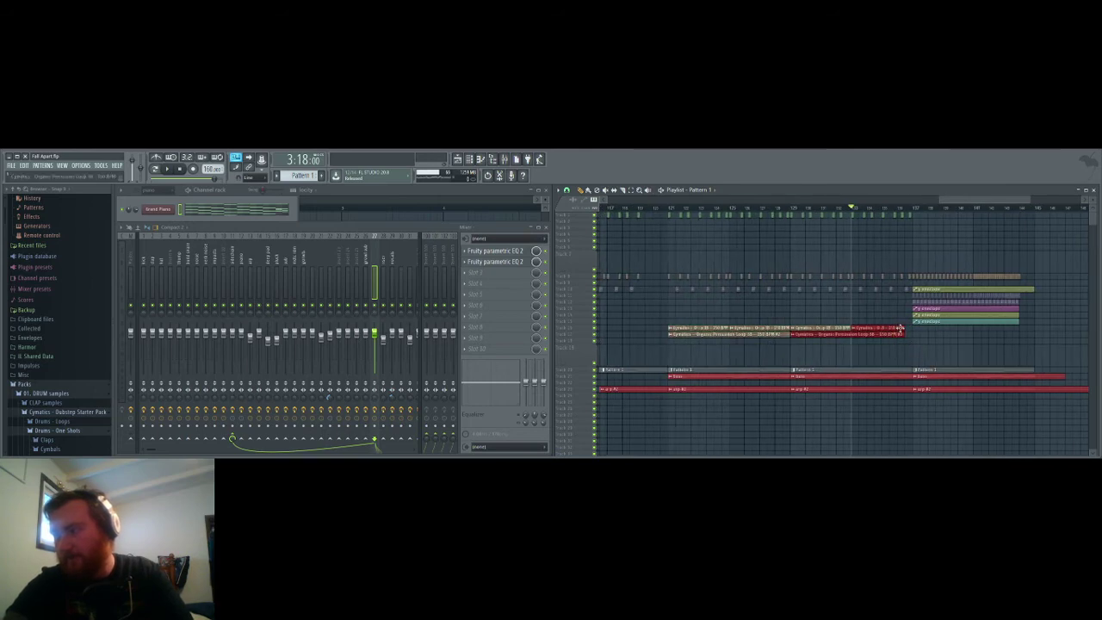
{"action": "scroll", "coordinate": [913, 336], "scroll_direction": "up", "scroll_amount": 3}
{"action": "scroll", "coordinate": [916, 349], "scroll_direction": "down", "scroll_amount": 1}
Step: Copy the Organic Percussion Loop clips at bar 129 to bar 137, trimmed to end with the drum roll, during playback
{"action": "left_click_drag", "start_coordinate": [892, 356], "coordinate": [833, 324]}
{"action": "left_click_drag", "start_coordinate": [967, 199], "coordinate": [1004, 201]}
{"action": "key", "text": "space"}
{"action": "scroll", "coordinate": [757, 322], "scroll_direction": "up", "scroll_amount": 3}
{"action": "scroll", "coordinate": [690, 354], "scroll_direction": "up", "scroll_amount": 2}
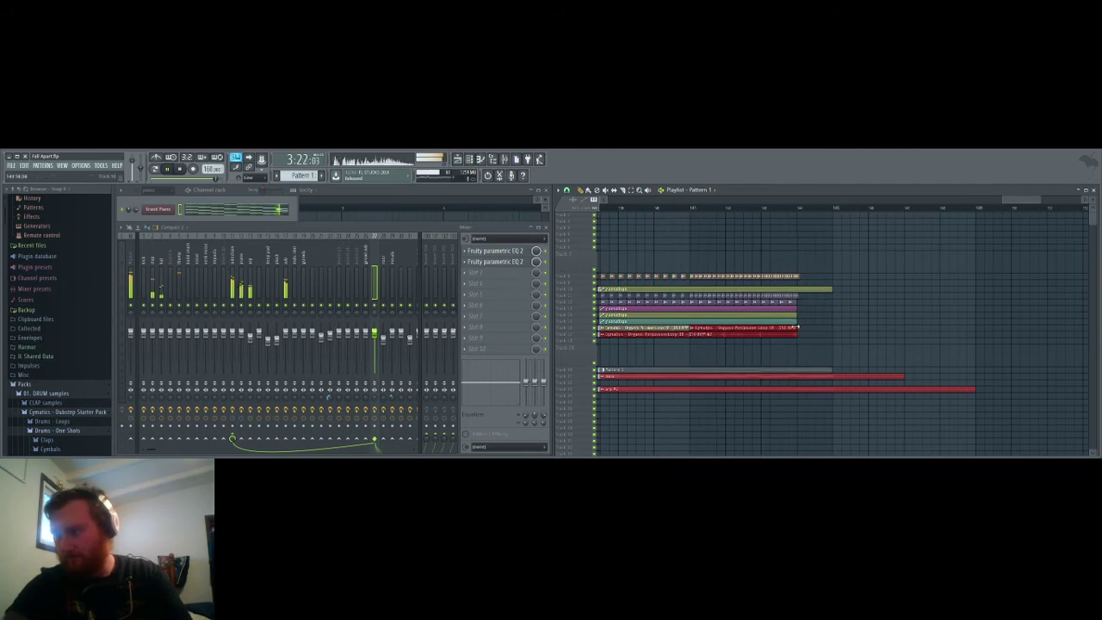
Step: Play the outro with the copied percussion loops, and replay the song from the end of the second drop
{"action": "scroll", "coordinate": [858, 329], "scroll_direction": "down", "scroll_amount": 5}
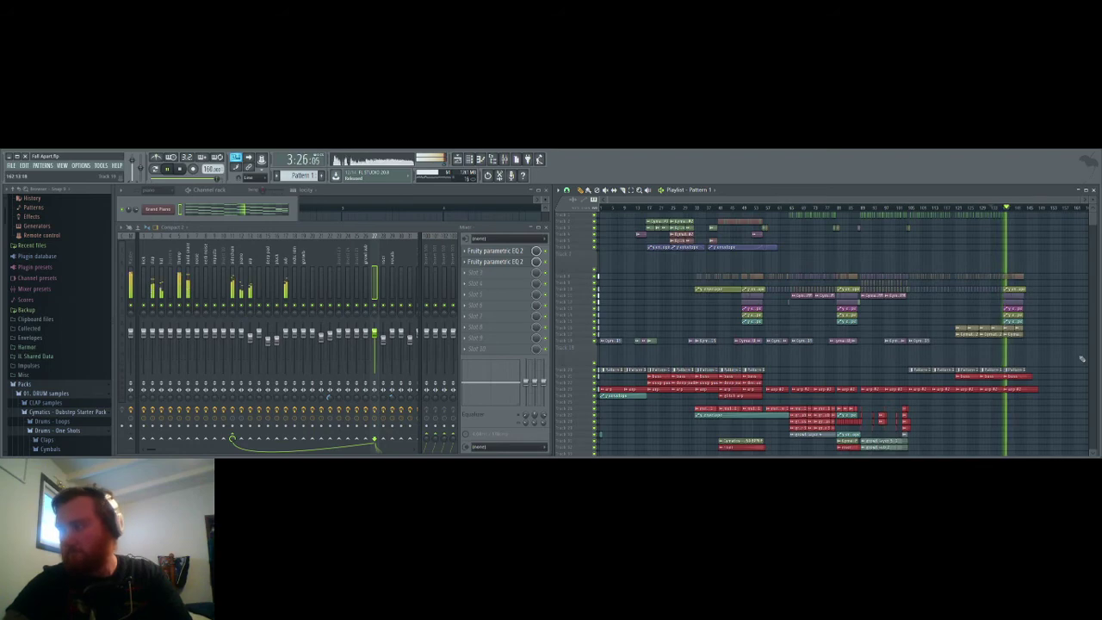
{"action": "scroll", "coordinate": [806, 335], "scroll_direction": "up", "scroll_amount": 5}
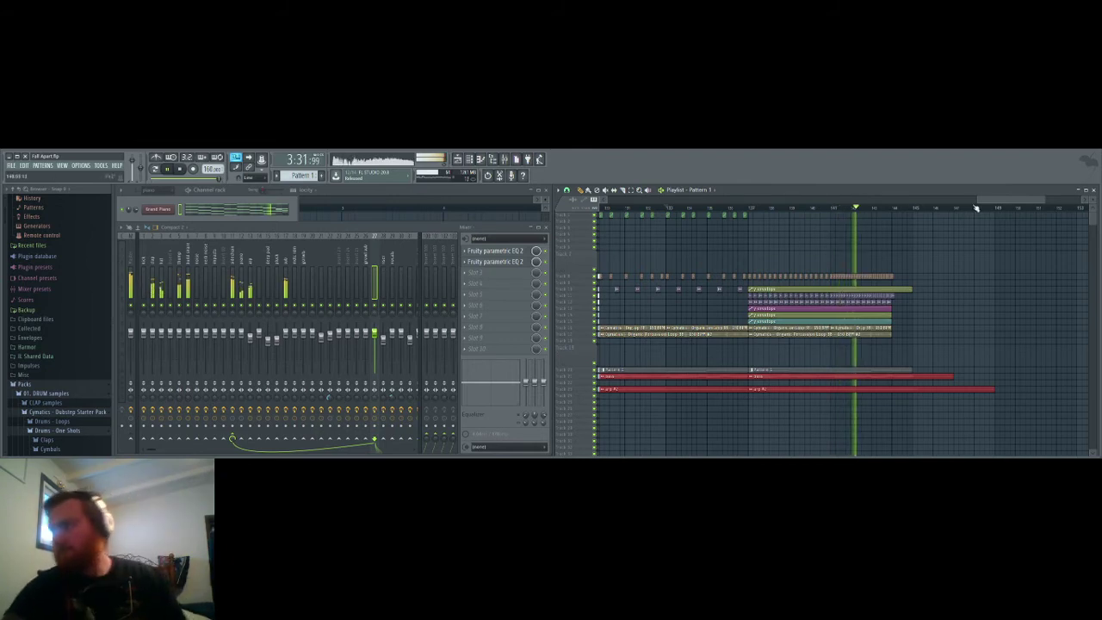
{"action": "left_click_drag", "start_coordinate": [979, 199], "coordinate": [817, 177]}
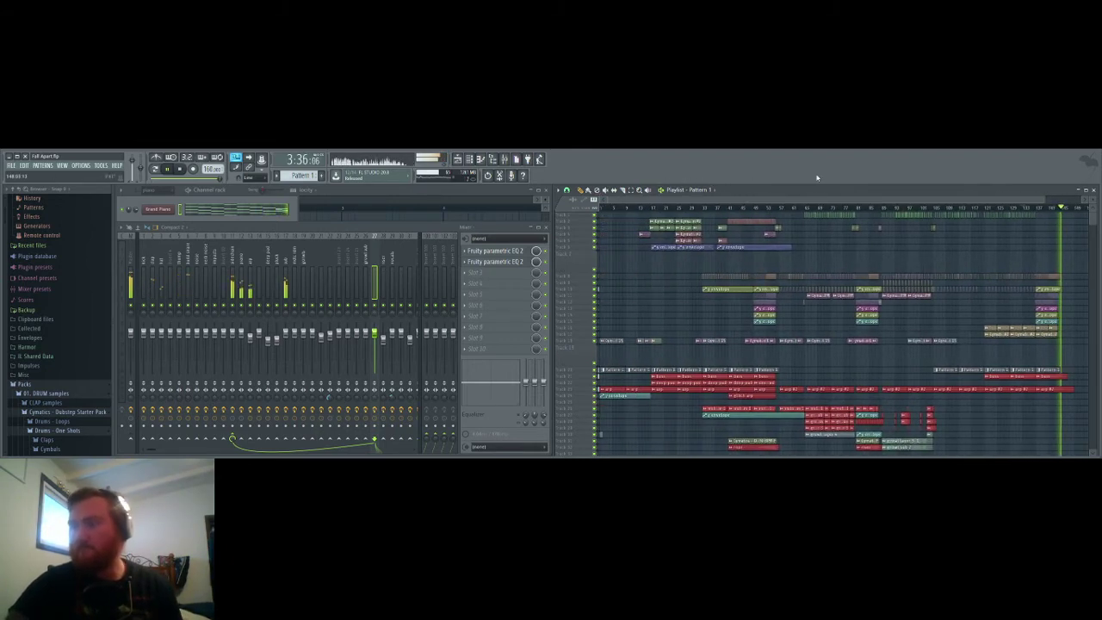
{"action": "left_click", "coordinate": [985, 213]}
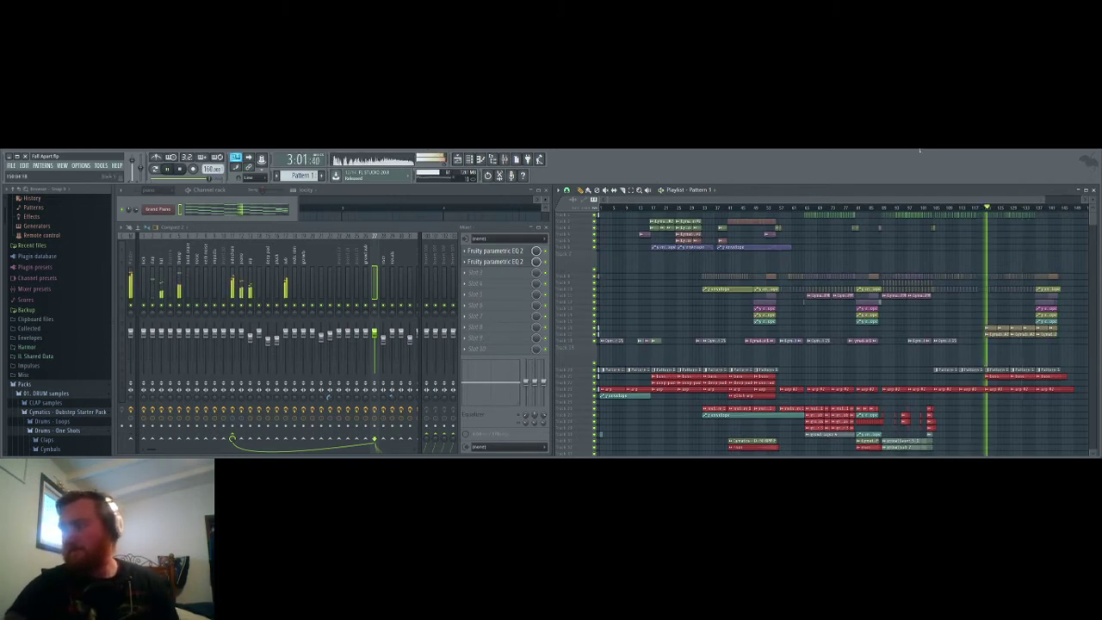
{"action": "key", "text": "space"}
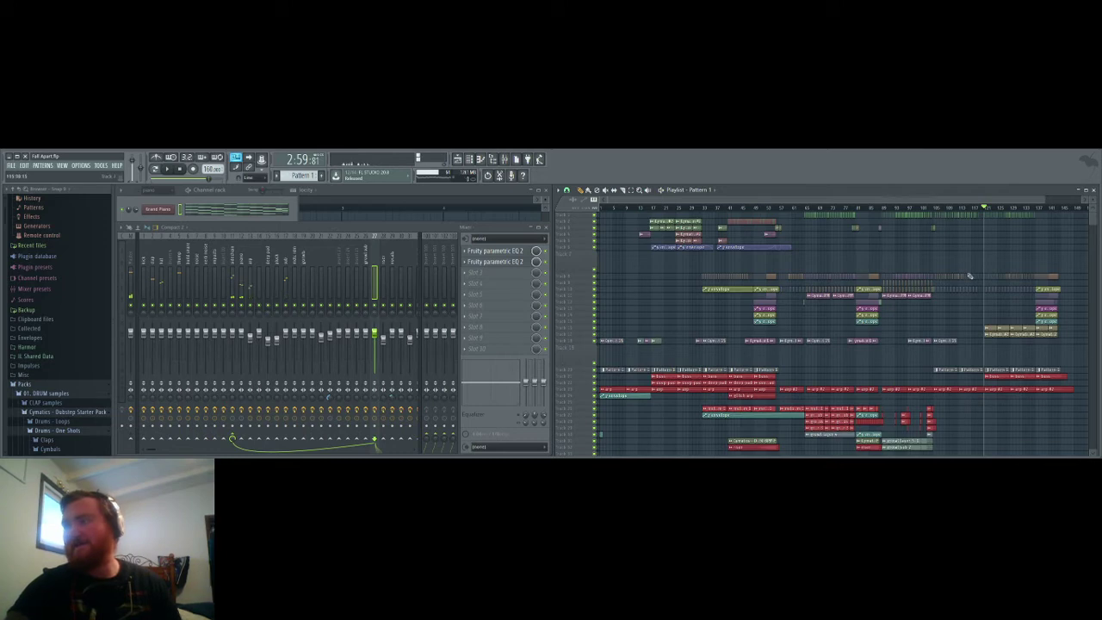
{"action": "left_click", "coordinate": [923, 209]}
{"action": "key", "text": "space"}
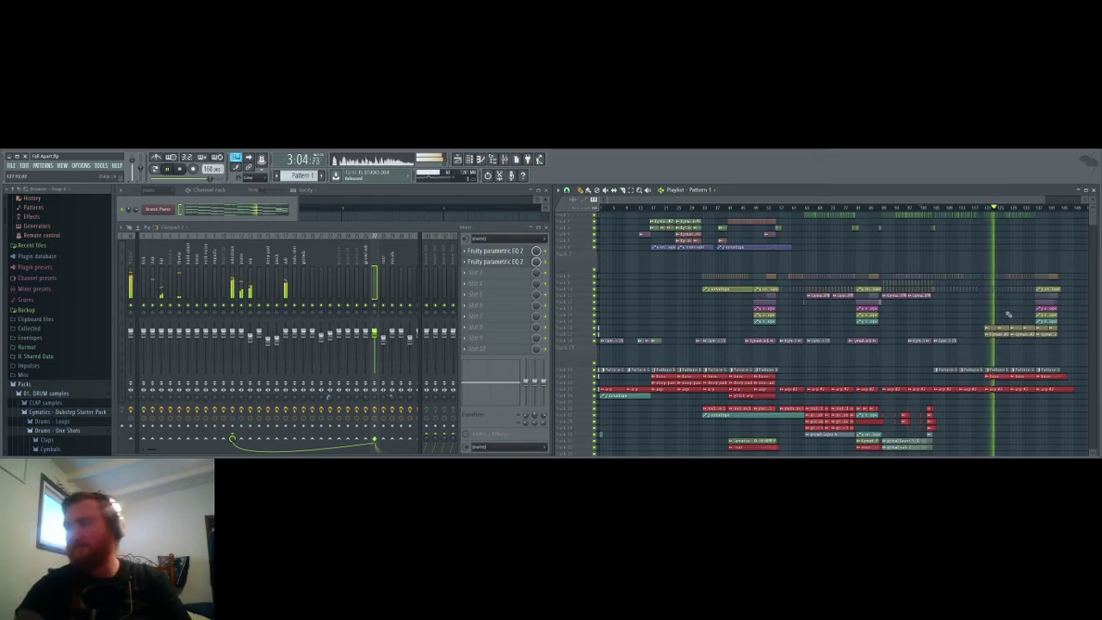
Step: Move the build-up clips at bar 137 on Tracks 8 to 17 to bar 145
{"action": "scroll", "coordinate": [1078, 375], "scroll_direction": "up", "scroll_amount": 4, "text": "ctrl"}
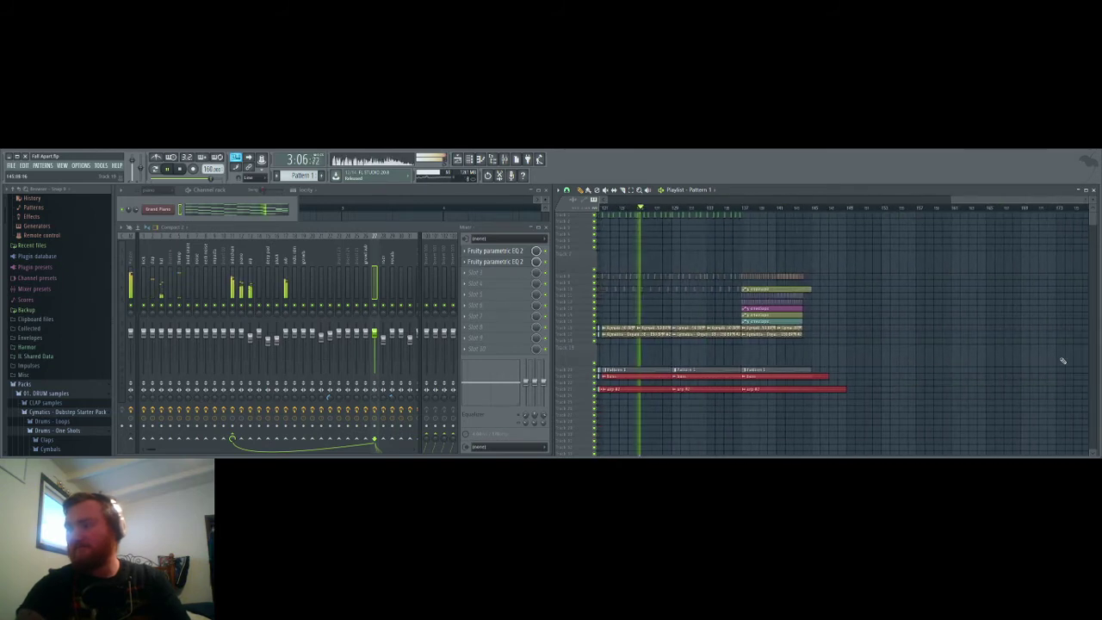
{"action": "left_click_drag", "start_coordinate": [820, 345], "coordinate": [743, 251]}
{"action": "scroll", "coordinate": [796, 361], "scroll_direction": "up", "scroll_amount": 2, "text": "ctrl"}
{"action": "left_click_drag", "start_coordinate": [772, 337], "coordinate": [924, 337]}
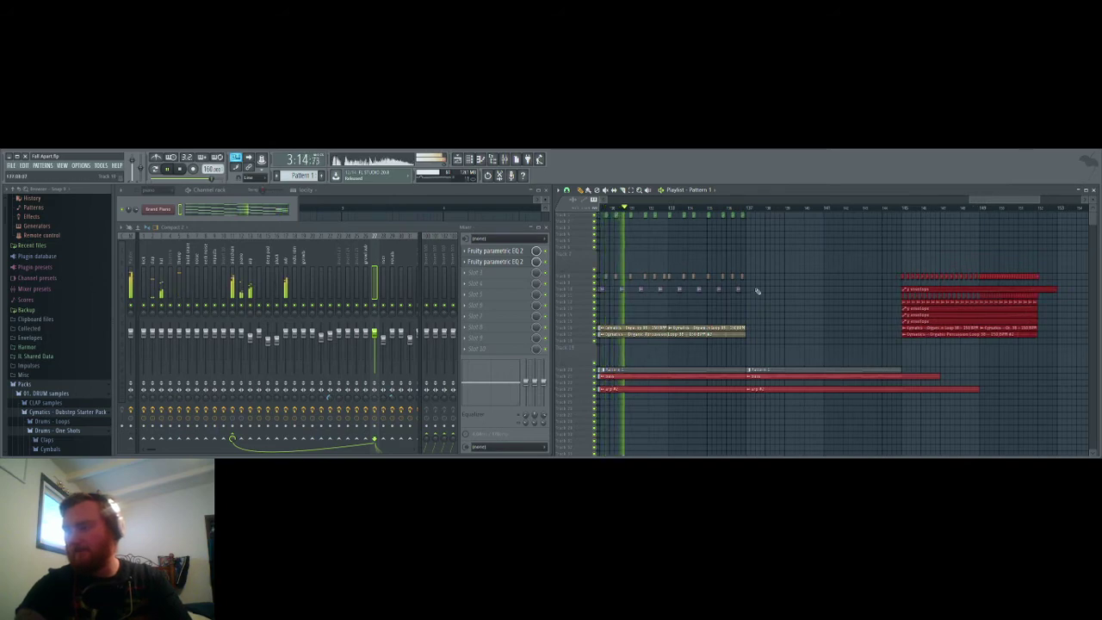
Step: Copy the Organic Percussion Loop clips at bar 121 on Tracks 16 and 17 into the gap at bar 137
{"action": "scroll", "coordinate": [758, 291], "scroll_direction": "up", "scroll_amount": 2, "text": "ctrl"}
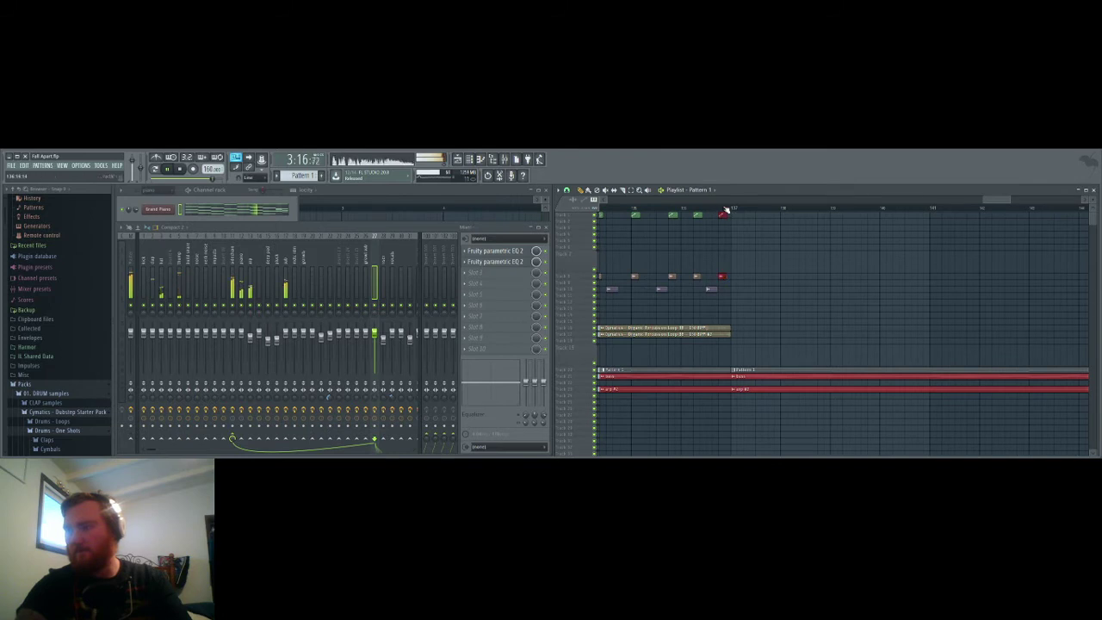
{"action": "left_click_drag", "start_coordinate": [644, 279], "coordinate": [627, 209]}
{"action": "left_click_drag", "start_coordinate": [1001, 202], "coordinate": [964, 199]}
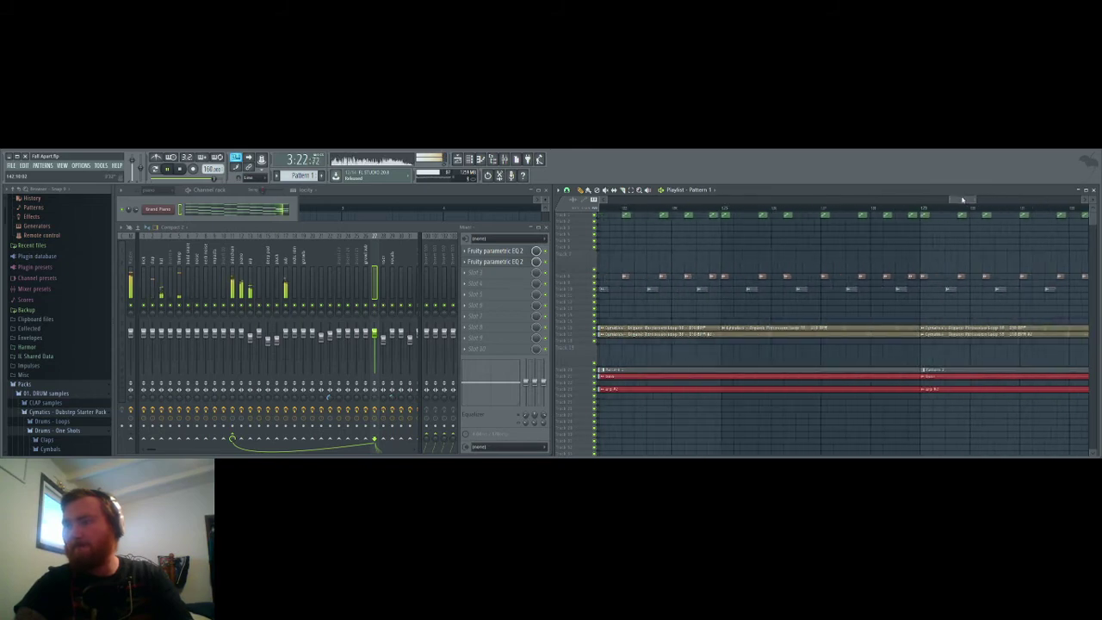
{"action": "scroll", "coordinate": [844, 327], "scroll_direction": "down", "scroll_amount": 2}
{"action": "left_click", "coordinate": [899, 328]}
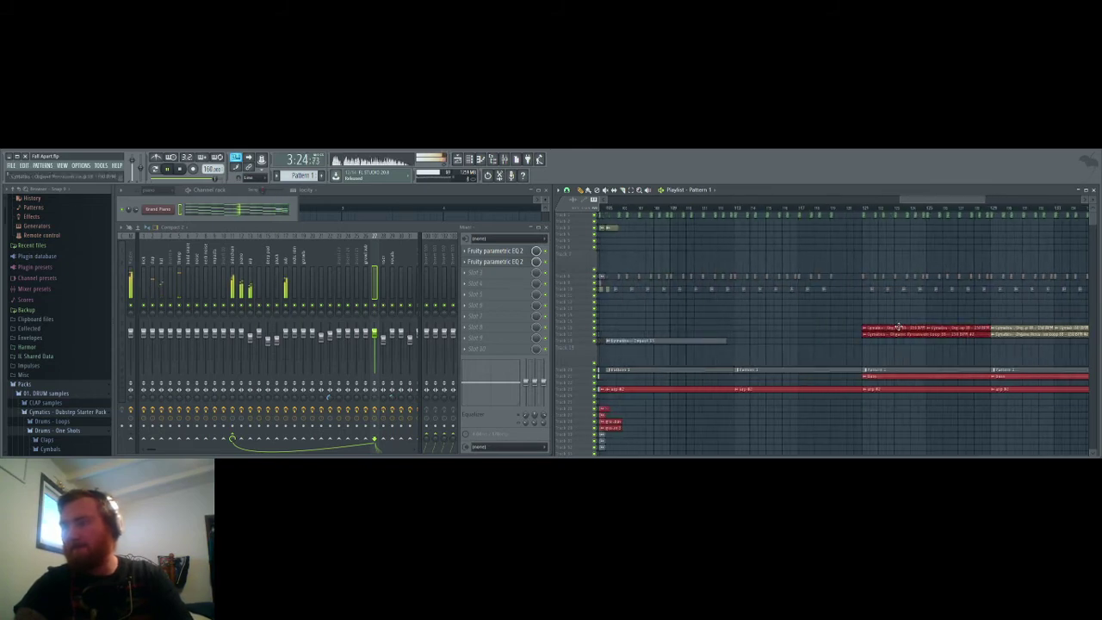
{"action": "left_click_drag", "start_coordinate": [929, 207], "coordinate": [977, 205]}
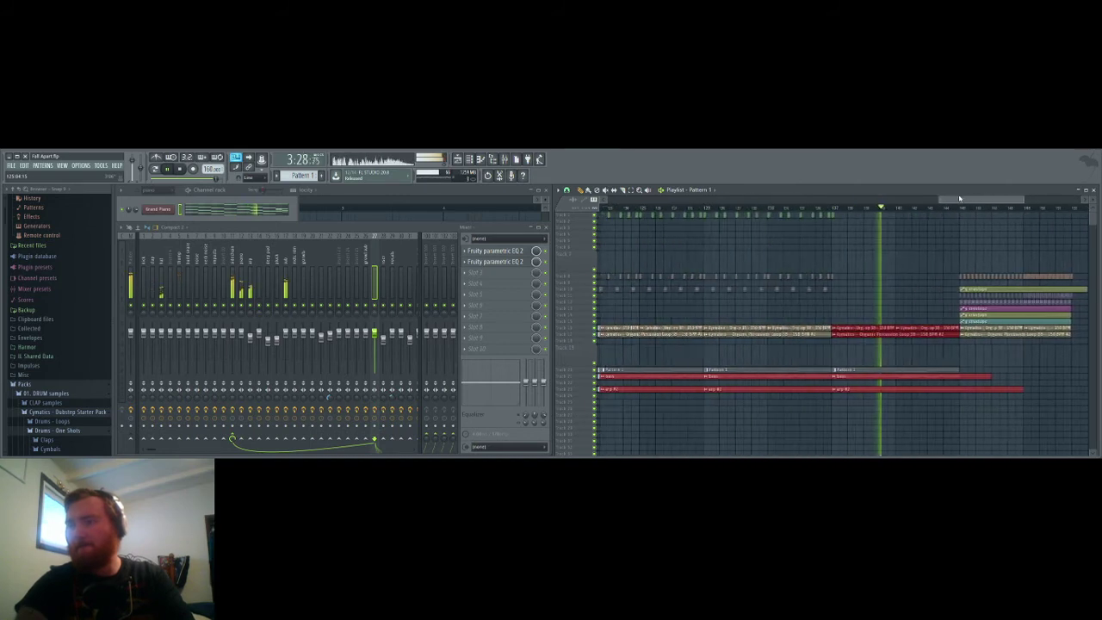
Step: Copy the Pattern 1, bass and arp clips at bar 137 to bar 145 beneath the build-up
{"action": "left_click", "coordinate": [825, 289]}
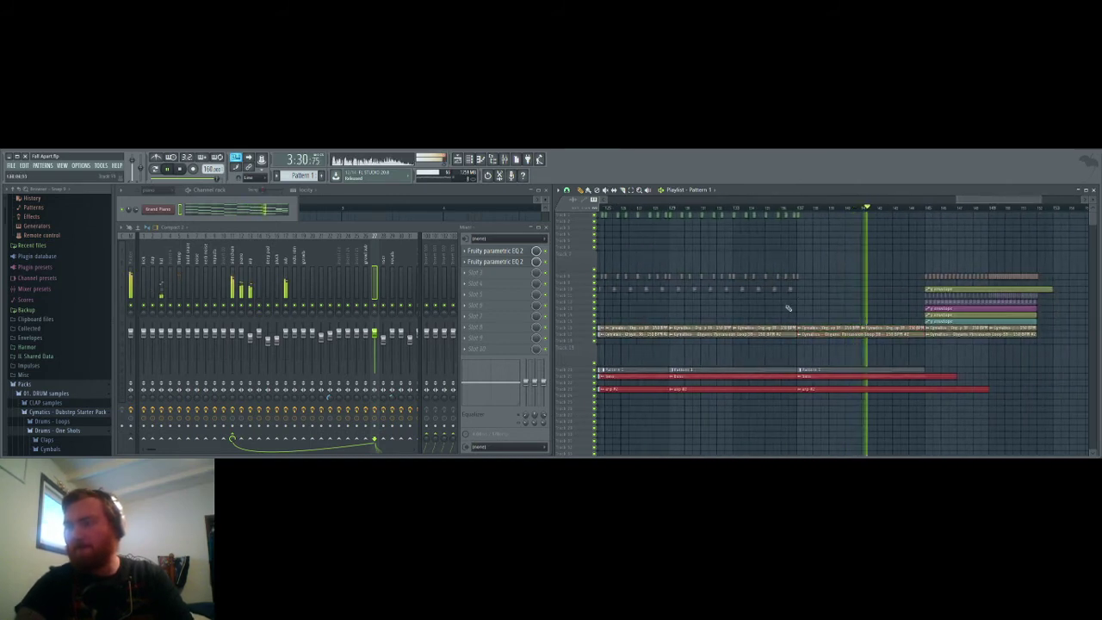
{"action": "scroll", "coordinate": [1046, 386], "scroll_direction": "down", "scroll_amount": 3}
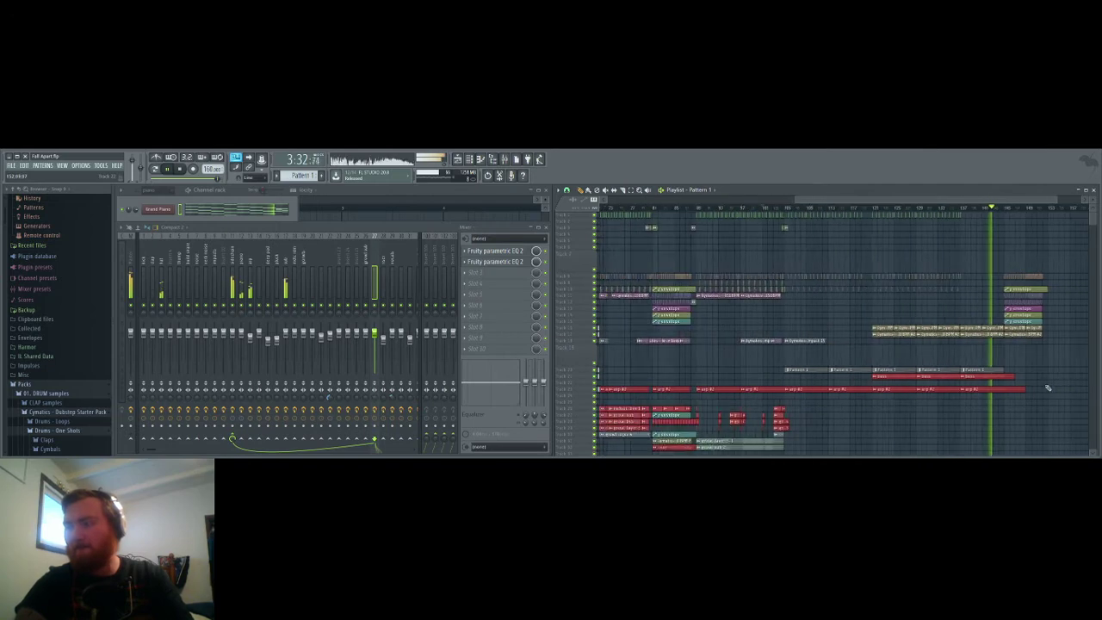
{"action": "left_click_drag", "start_coordinate": [980, 404], "coordinate": [941, 371]}
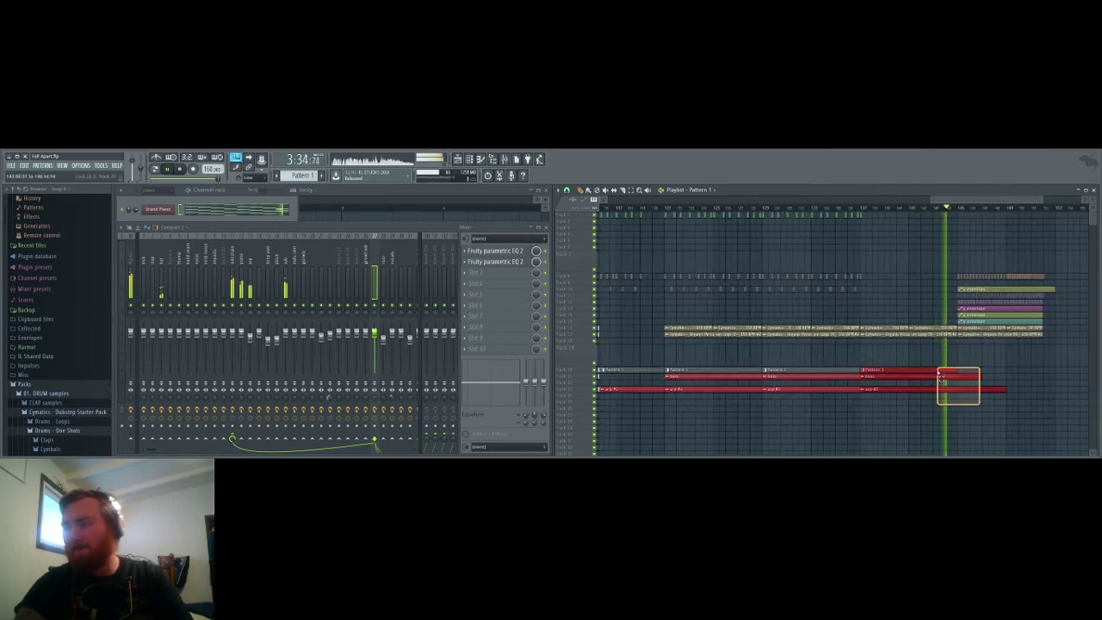
{"action": "mouse_move", "coordinate": [955, 203]}
{"action": "left_mouse_down"}
{"action": "mouse_move", "coordinate": [1023, 208]}
{"action": "mouse_move", "coordinate": [966, 206]}
{"action": "left_mouse_up"}
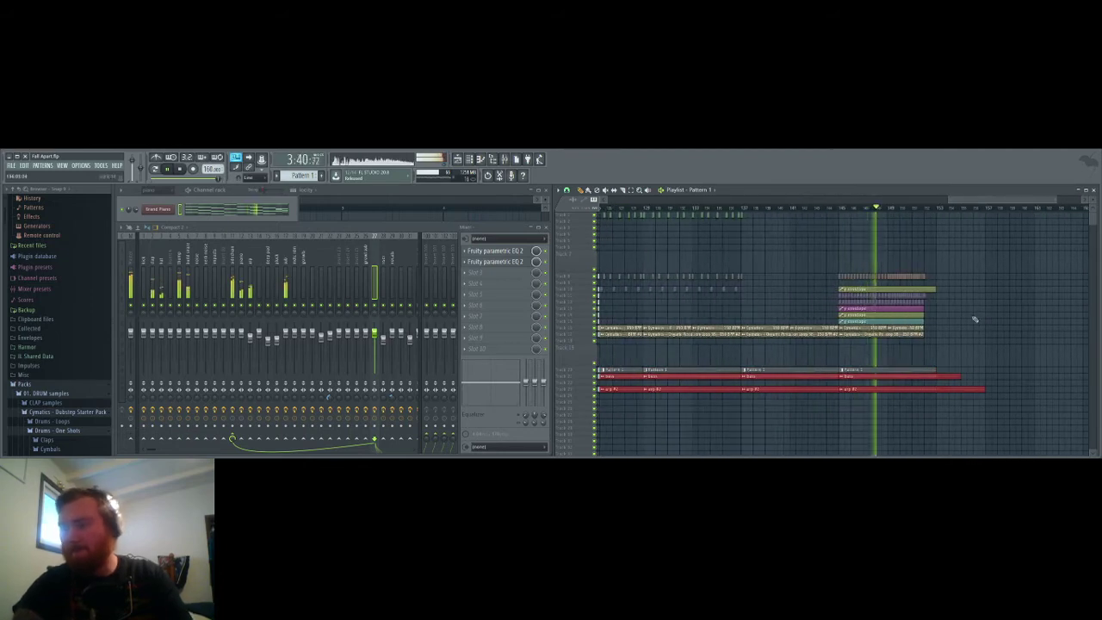
Step: Copy the melodic clips and their envelope from bar 33 to bar 129, and shift the copied envelope to start slightly before the clips
{"action": "scroll", "coordinate": [830, 373], "scroll_direction": "down", "scroll_amount": 3}
{"action": "scroll", "coordinate": [942, 417], "scroll_direction": "down", "scroll_amount": 2}
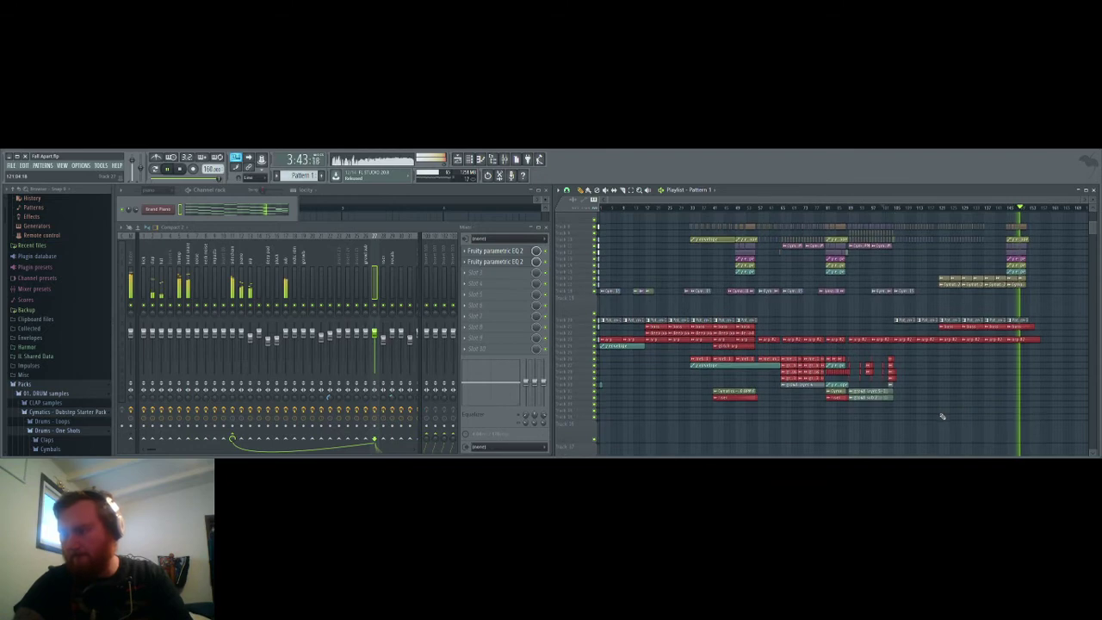
{"action": "left_click", "coordinate": [751, 367]}
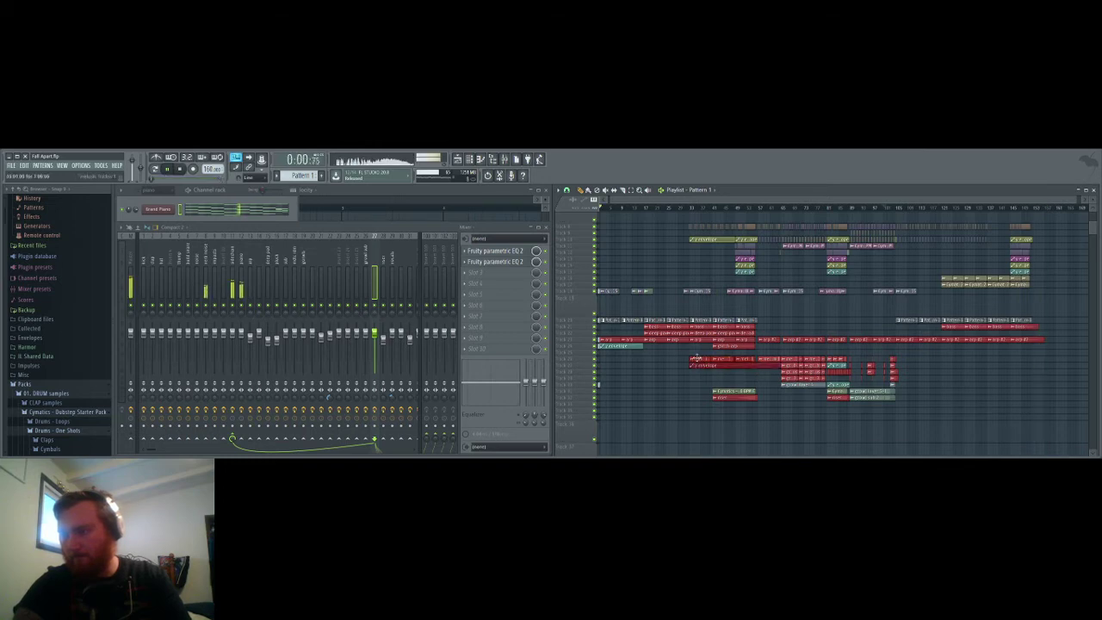
{"action": "left_click_drag", "start_coordinate": [750, 197], "coordinate": [965, 200]}
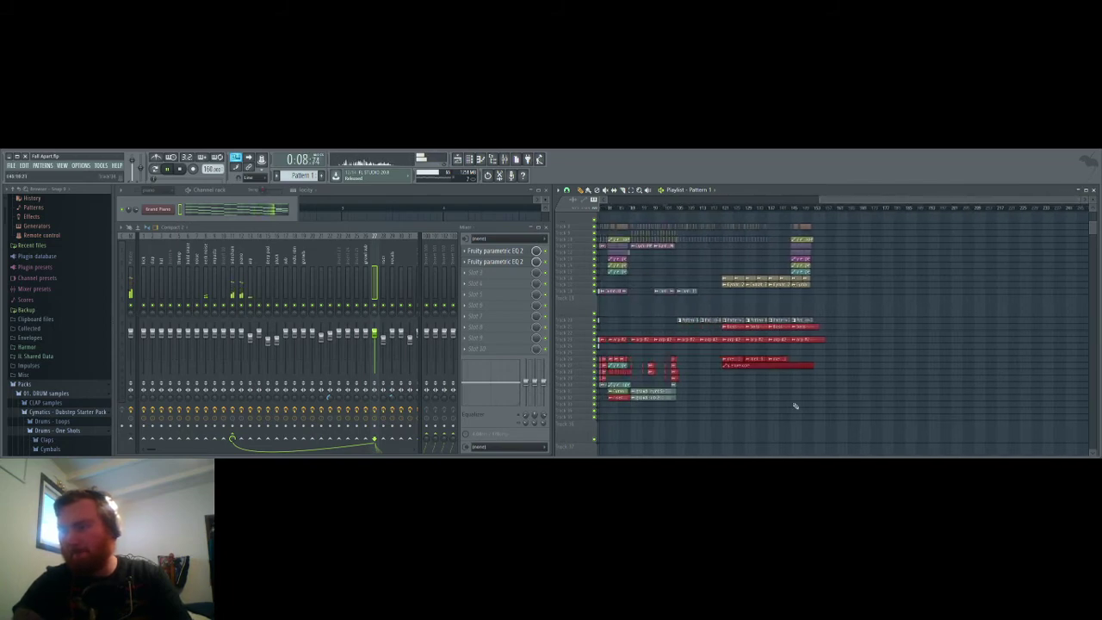
{"action": "scroll", "coordinate": [796, 405], "scroll_direction": "right", "scroll_amount": 10}
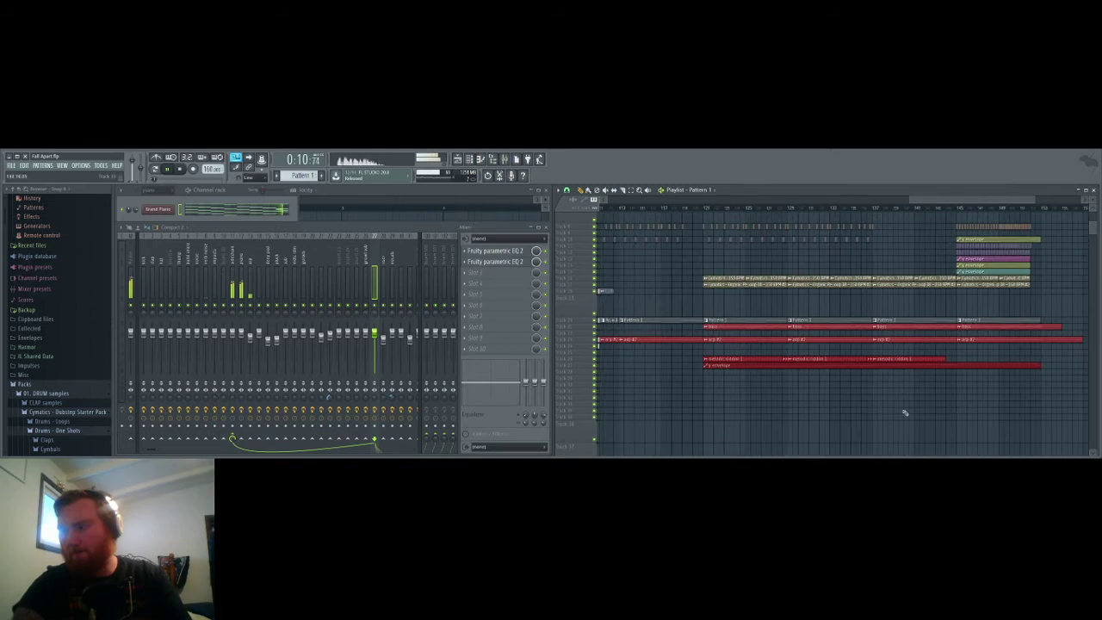
{"action": "left_click_drag", "start_coordinate": [724, 365], "coordinate": [800, 366]}
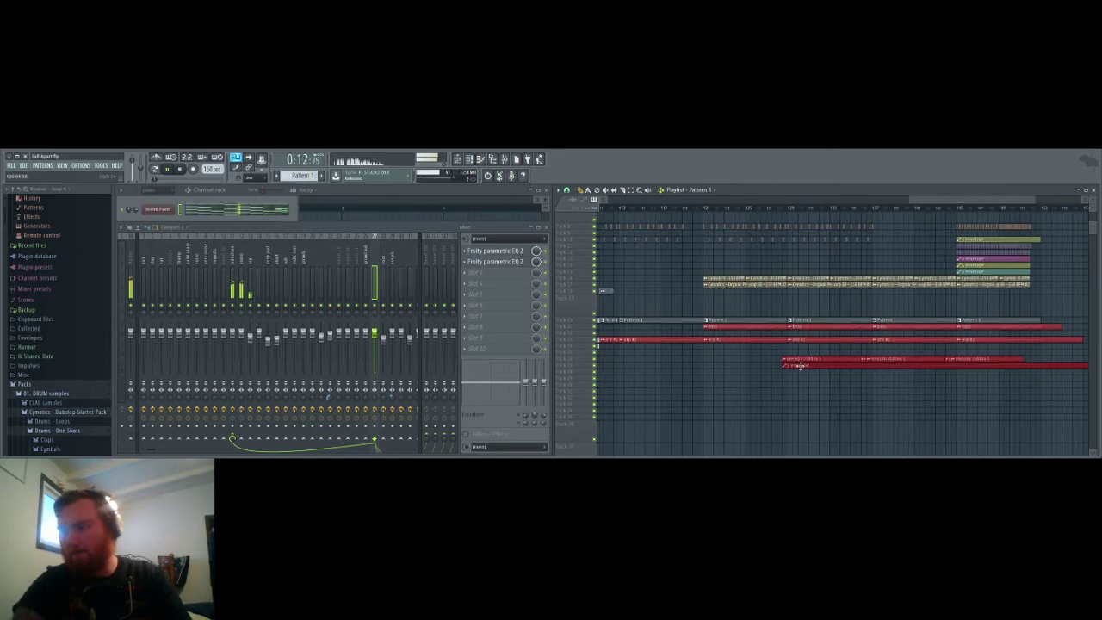
{"action": "scroll", "coordinate": [845, 363], "scroll_direction": "right", "scroll_amount": 4}
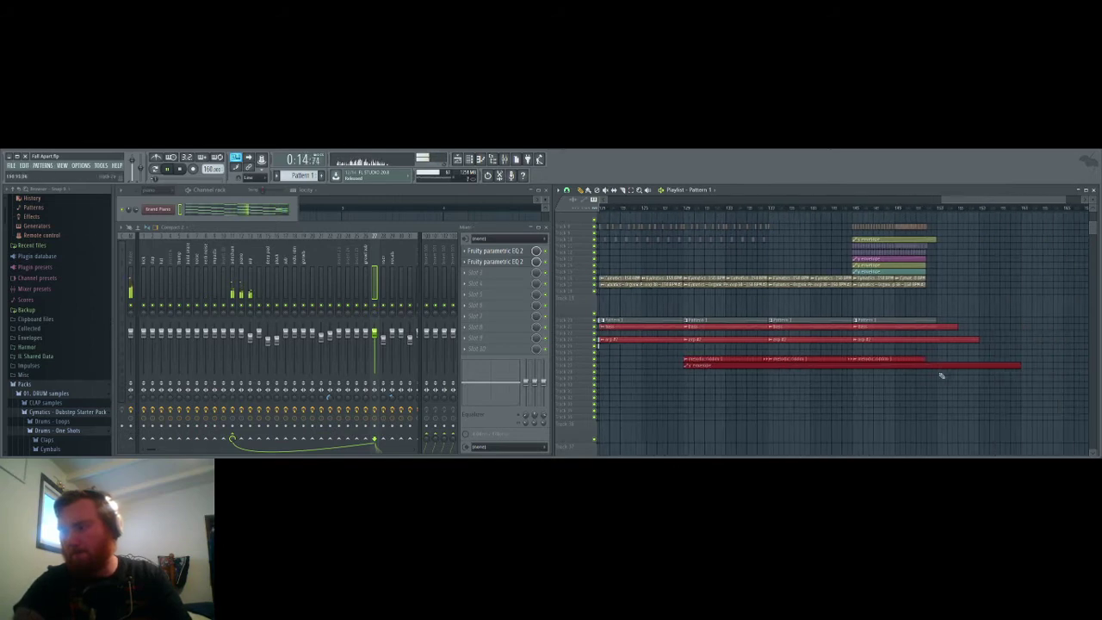
{"action": "left_click", "coordinate": [914, 387]}
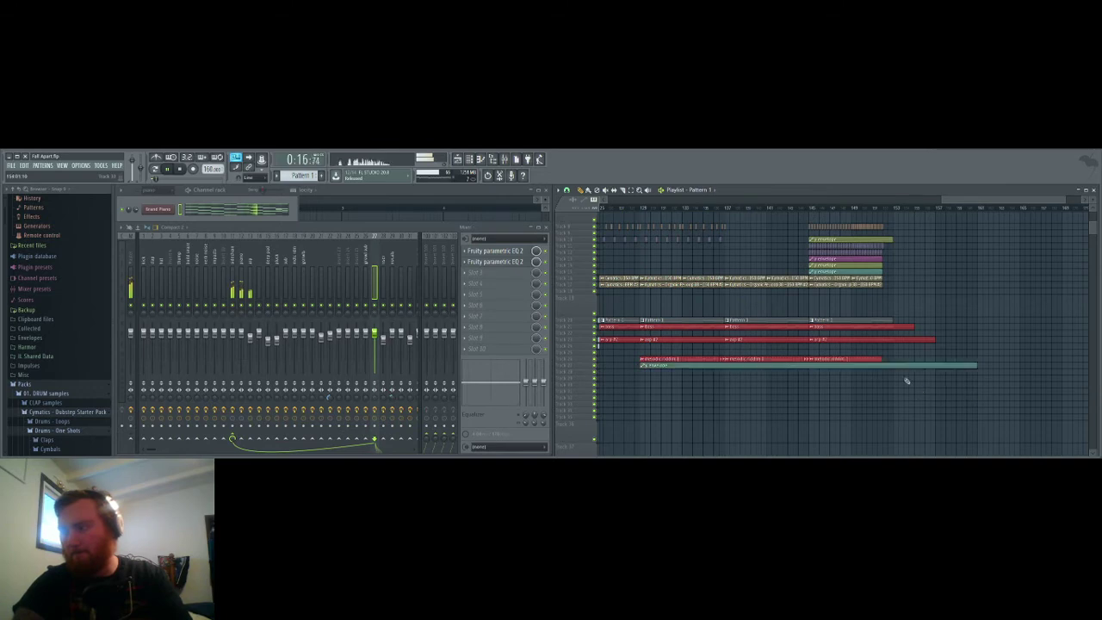
{"action": "left_click_drag", "start_coordinate": [900, 366], "coordinate": [900, 368]}
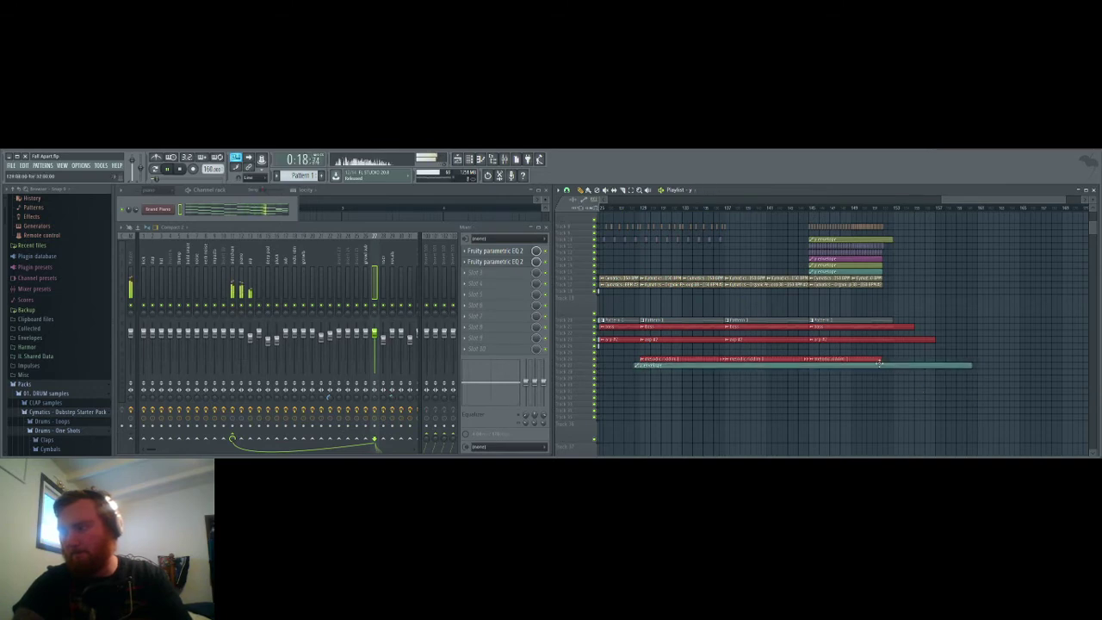
Step: Replace the shortened melodic clip at bar 145 with a copy of the bar 137 melodic clip, including its short ending clip
{"action": "scroll", "coordinate": [896, 395], "scroll_direction": "up", "scroll_amount": 3}
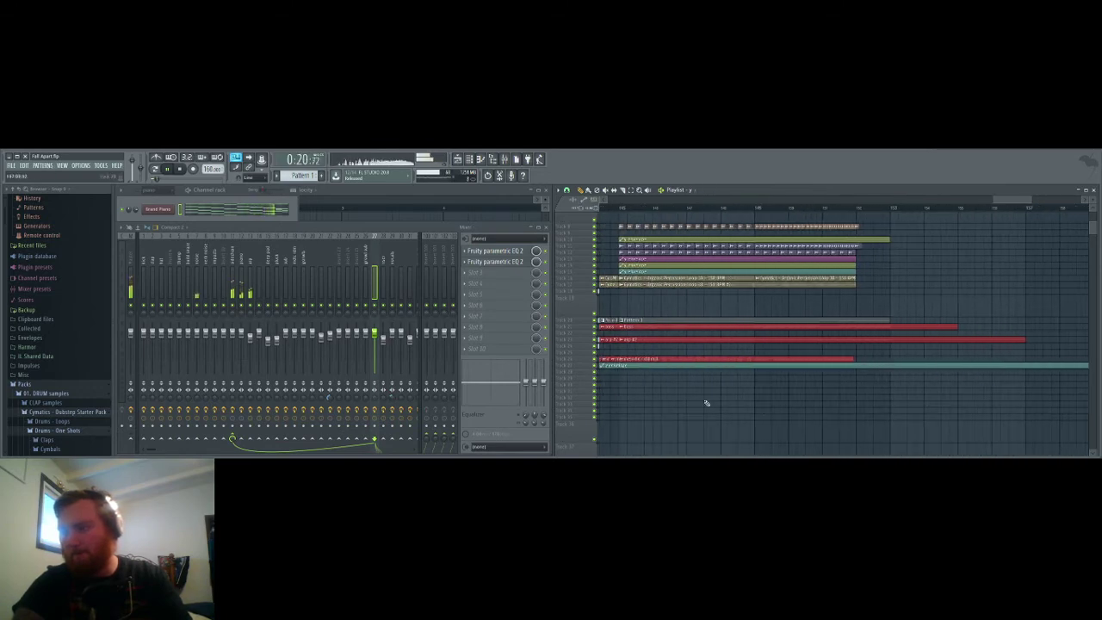
{"action": "scroll", "coordinate": [706, 401], "scroll_direction": "down", "scroll_amount": 3}
{"action": "right_click", "coordinate": [801, 360]}
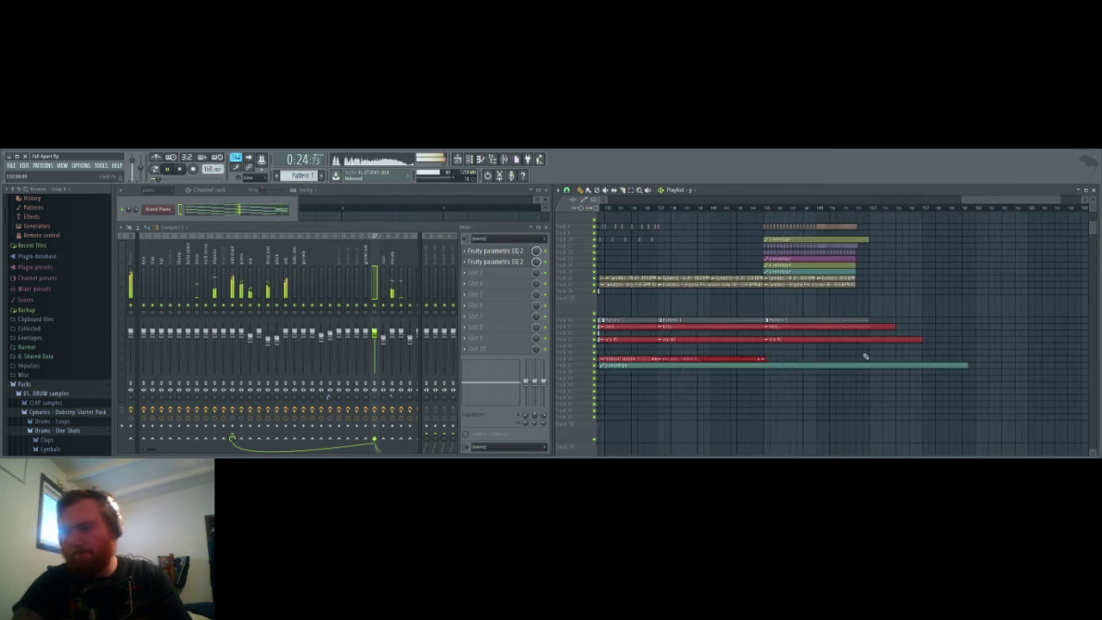
{"action": "left_click_drag", "start_coordinate": [994, 200], "coordinate": [1031, 200]}
{"action": "scroll", "coordinate": [665, 374], "scroll_direction": "left", "scroll_amount": 5}
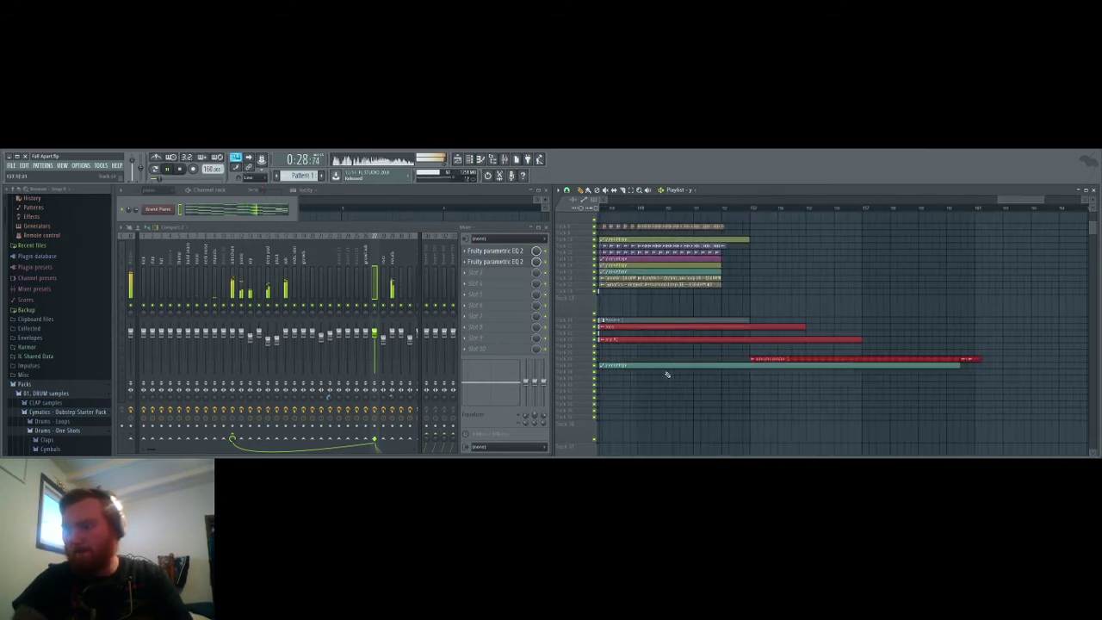
{"action": "scroll", "coordinate": [792, 360], "scroll_direction": "left", "scroll_amount": 5}
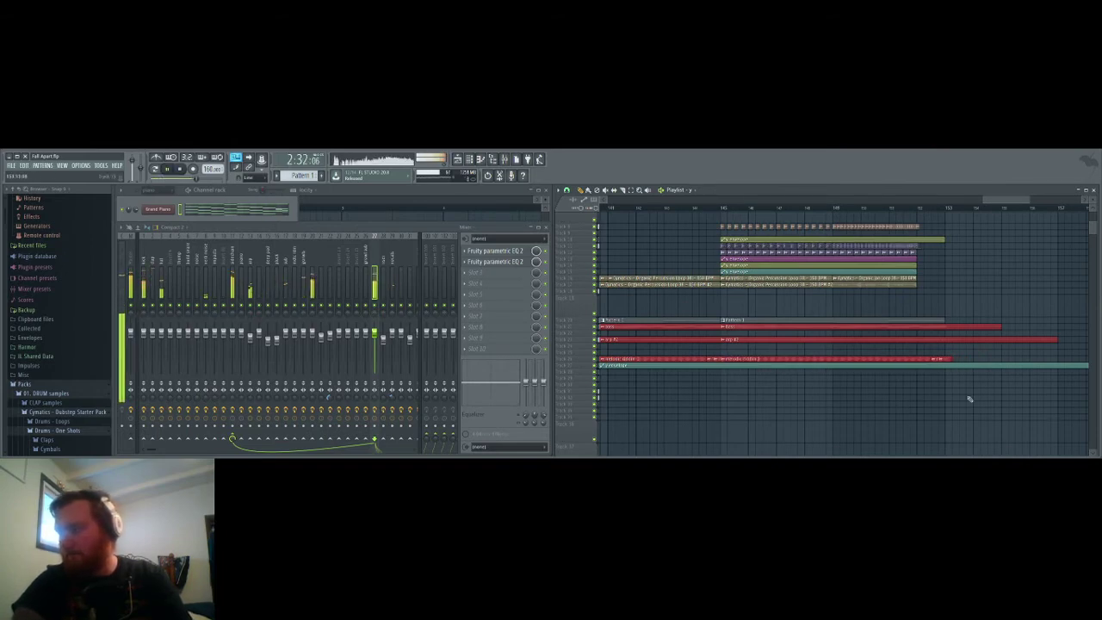
Step: Play the extended outro from bar 137 through the build-up to check the added melodic clips
{"action": "scroll", "coordinate": [924, 393], "scroll_direction": "left", "scroll_amount": 6}
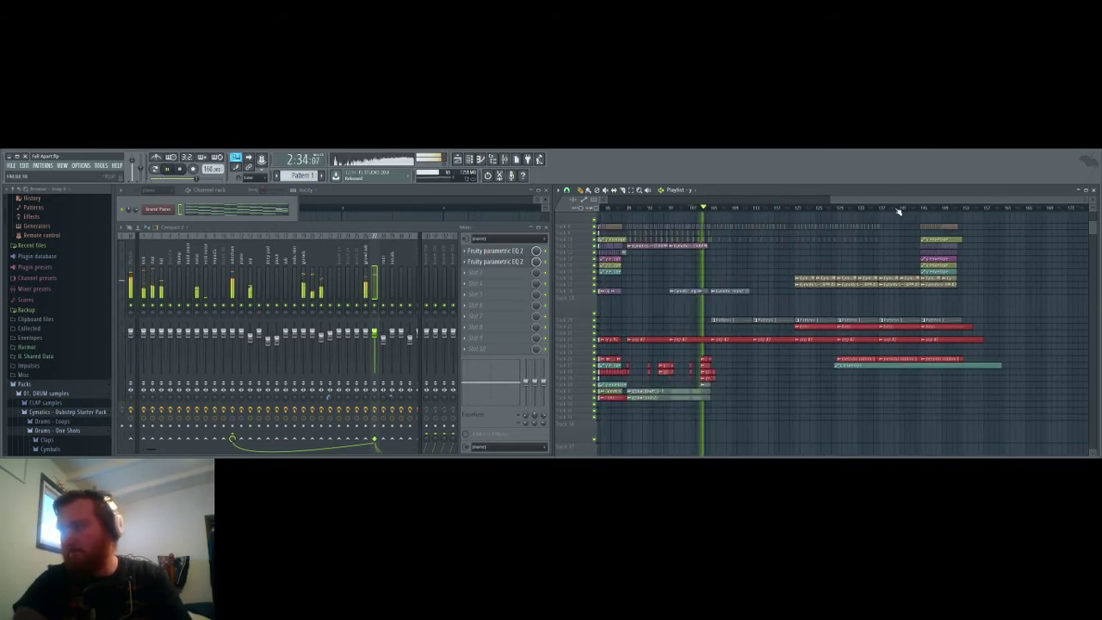
{"action": "left_click", "coordinate": [881, 208]}
{"action": "scroll", "coordinate": [990, 284], "scroll_direction": "up", "scroll_amount": 2}
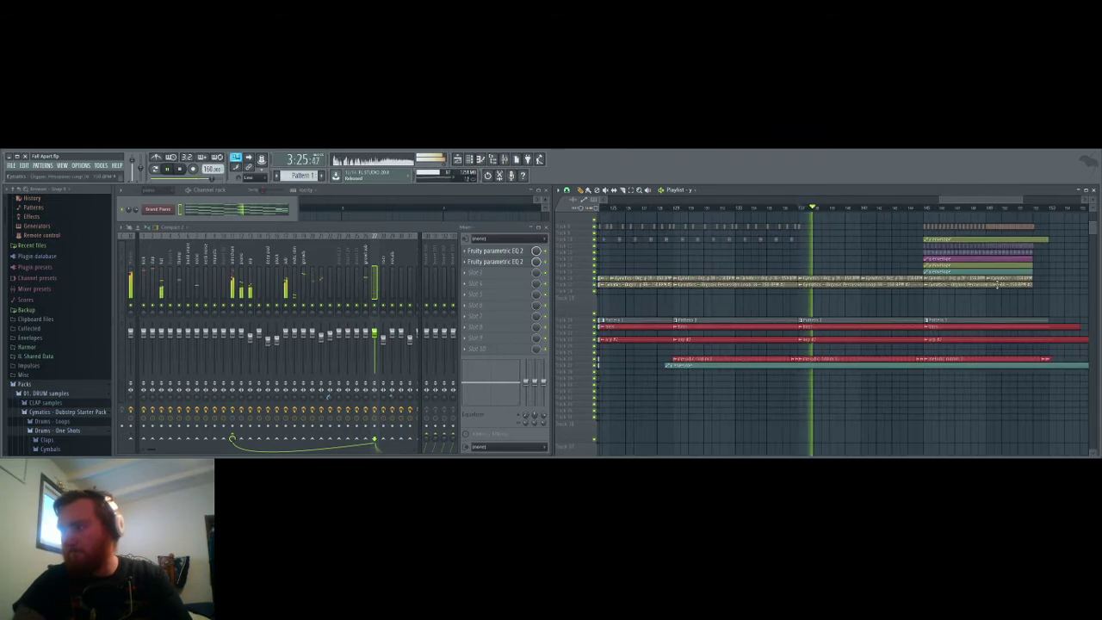
{"action": "key", "text": "space"}
{"action": "key", "text": "space"}
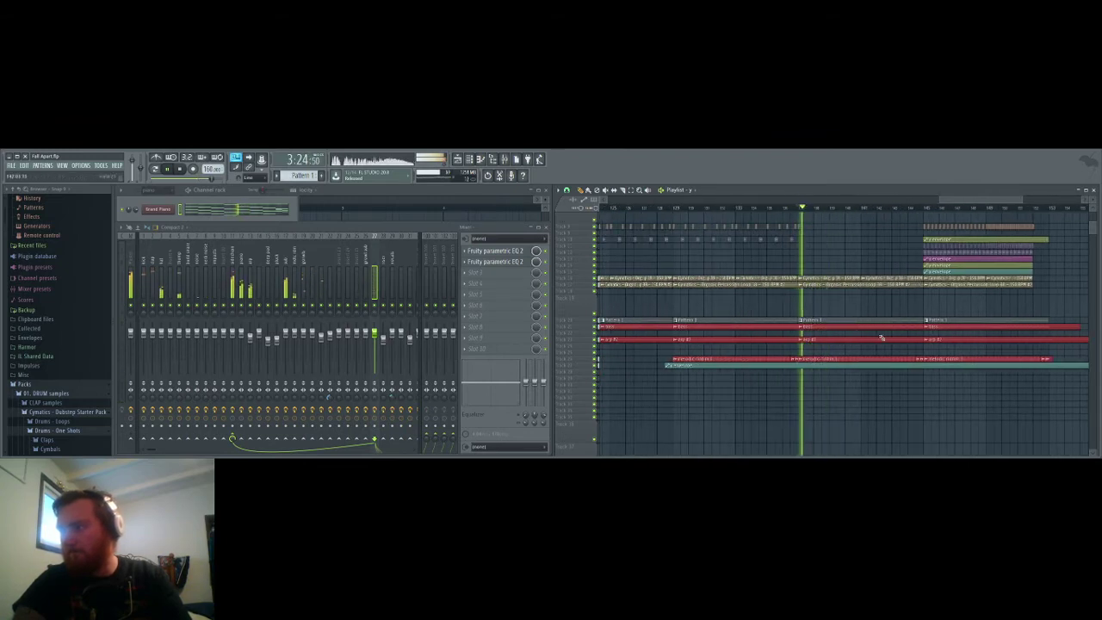
{"action": "left_click", "coordinate": [799, 209]}
{"action": "scroll", "coordinate": [990, 403], "scroll_direction": "down", "scroll_amount": 5}
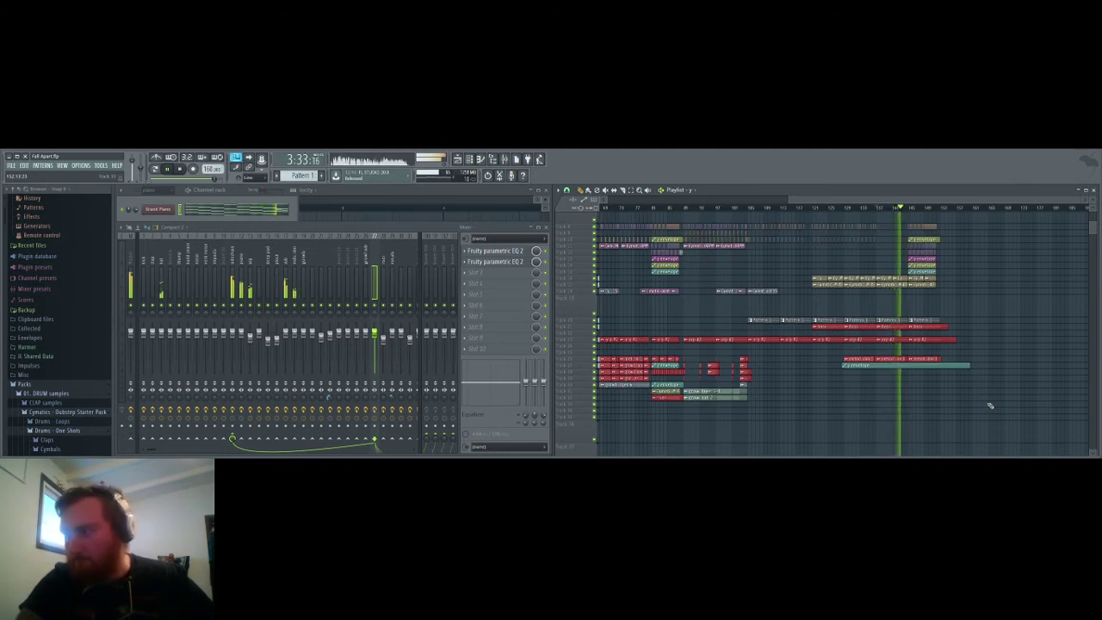
{"action": "scroll", "coordinate": [990, 404], "scroll_direction": "up", "scroll_amount": 2}
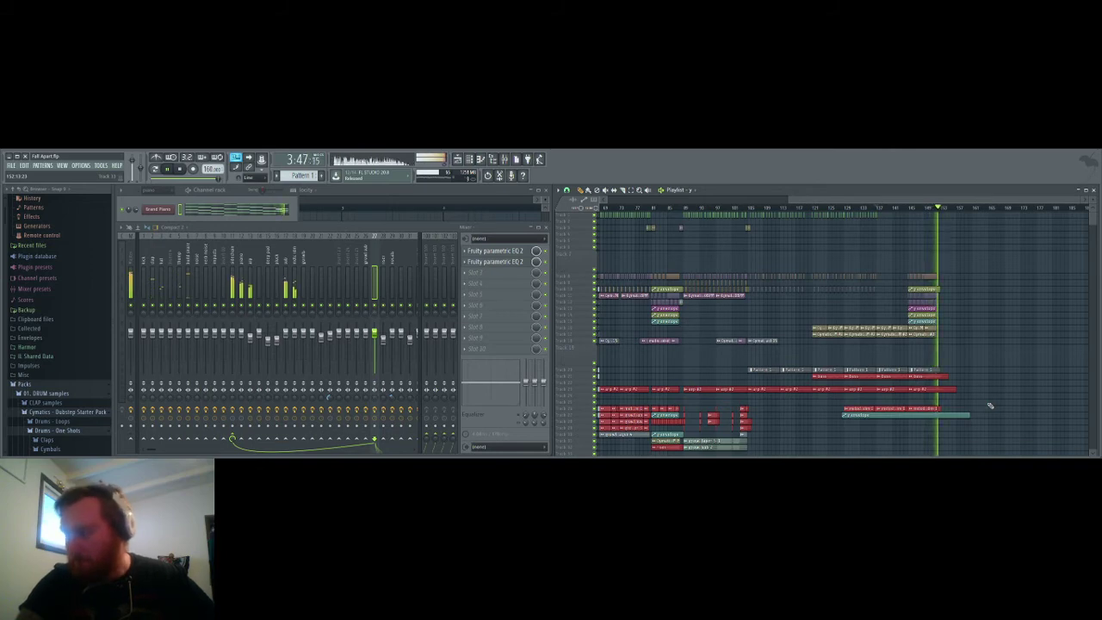
{"action": "scroll", "coordinate": [990, 405], "scroll_direction": "up", "scroll_amount": 1}
{"action": "key", "text": "space"}
Step: Copy the first drop's drum, impact, arp, melodic and growl clips from bars 65 to 81 so the drop starts at bar 153
{"action": "scroll", "coordinate": [990, 405], "scroll_direction": "down", "scroll_amount": 5}
{"action": "scroll", "coordinate": [990, 405], "scroll_direction": "up", "scroll_amount": 4}
{"action": "scroll", "coordinate": [991, 403], "scroll_direction": "up", "scroll_amount": 1}
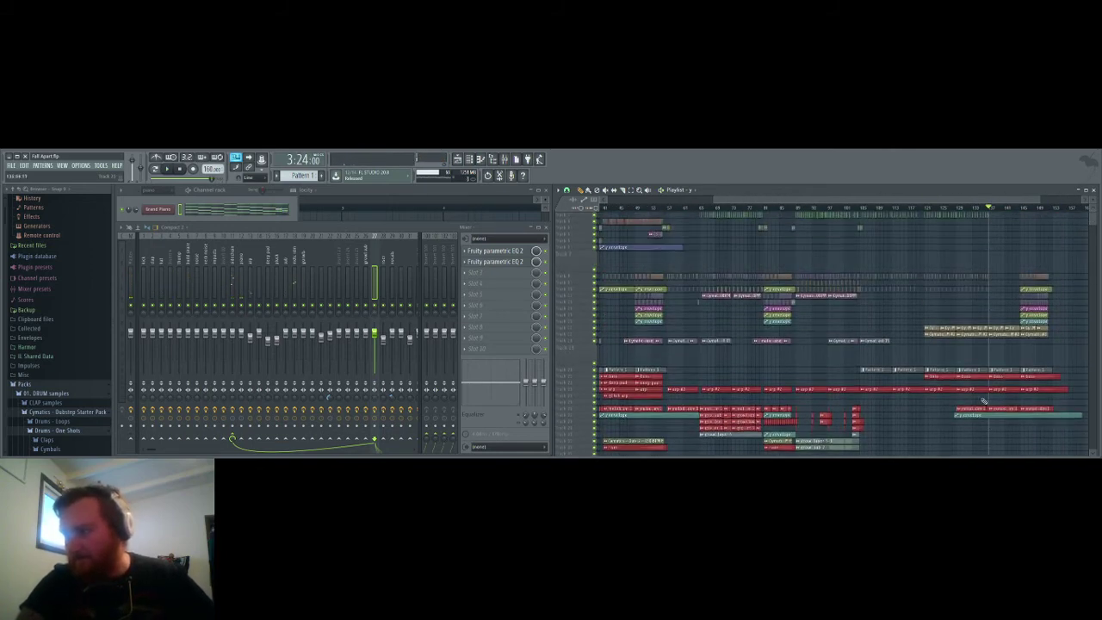
{"action": "scroll", "coordinate": [899, 417], "scroll_direction": "up", "scroll_amount": 3}
{"action": "scroll", "coordinate": [899, 417], "scroll_direction": "down", "scroll_amount": 5}
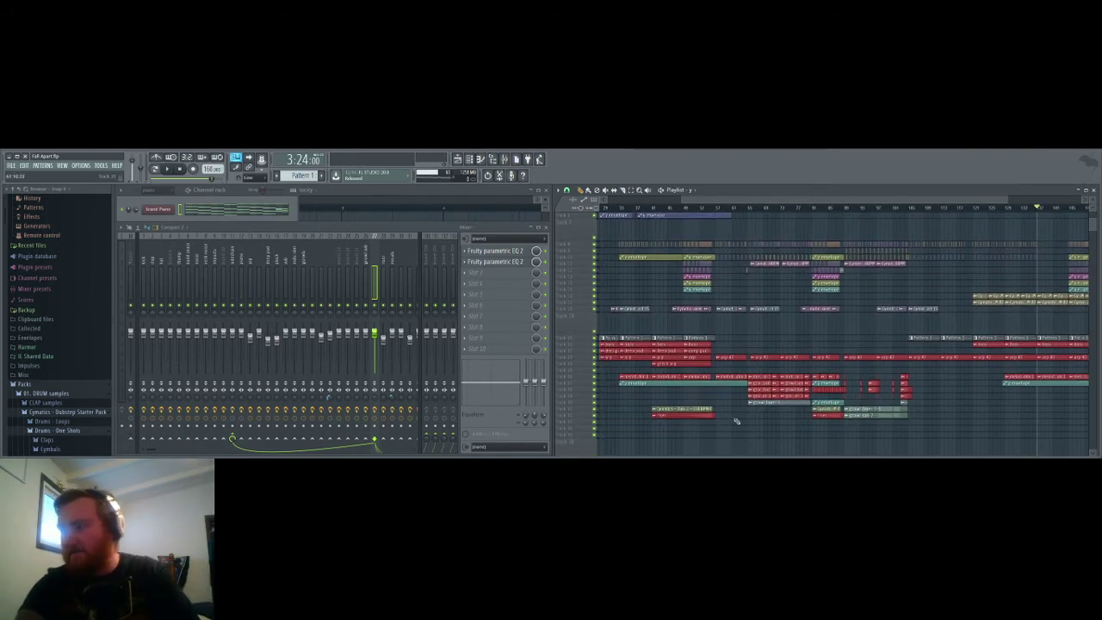
{"action": "scroll", "coordinate": [818, 418], "scroll_direction": "up", "scroll_amount": 3}
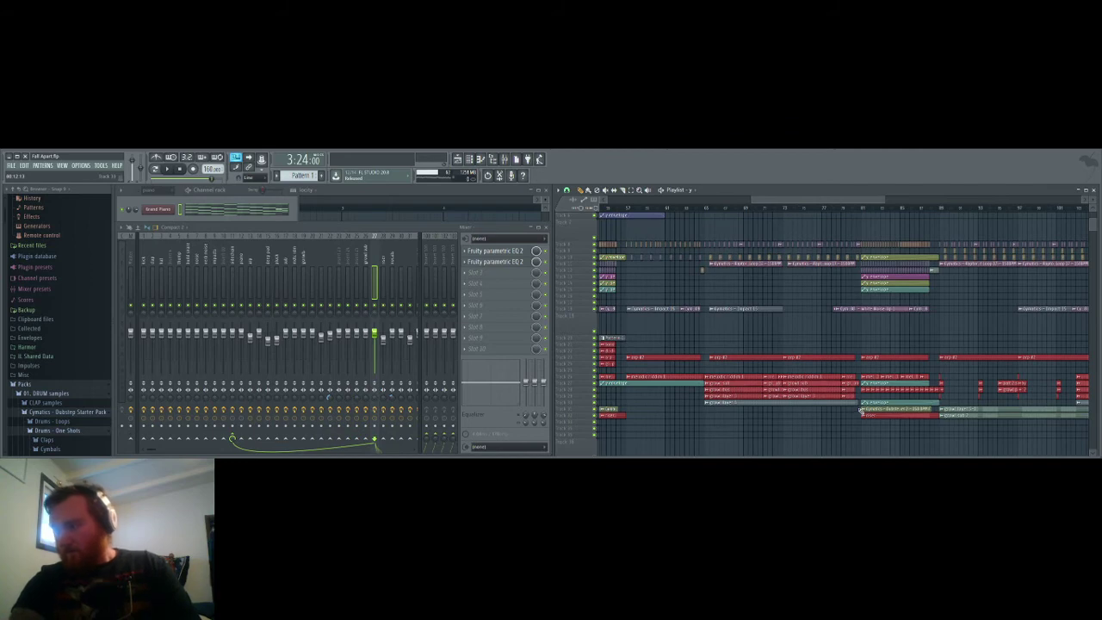
{"action": "left_click_drag", "start_coordinate": [861, 411], "coordinate": [712, 353]}
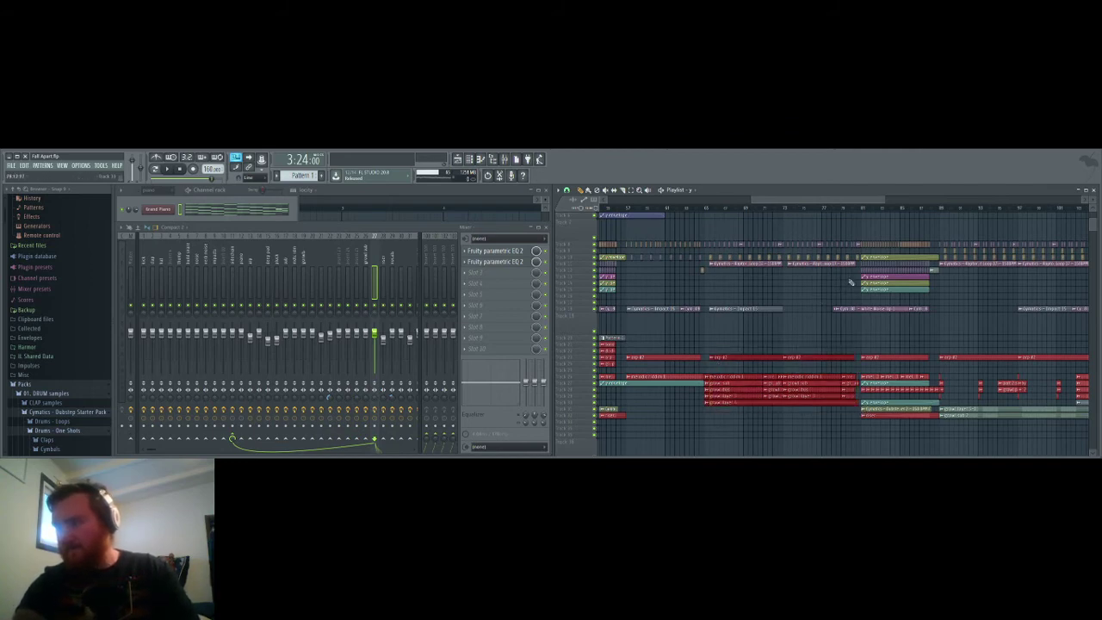
{"action": "left_click_drag", "start_coordinate": [801, 331], "coordinate": [647, 297]}
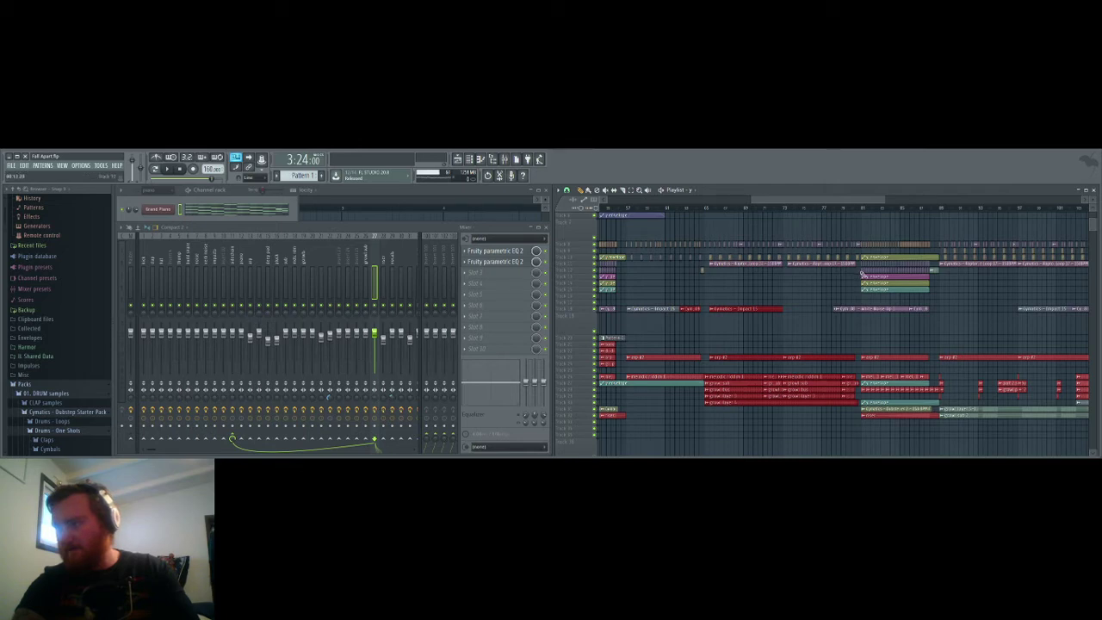
{"action": "left_click_drag", "start_coordinate": [860, 270], "coordinate": [709, 219]}
{"action": "left_click_drag", "start_coordinate": [786, 203], "coordinate": [936, 220]}
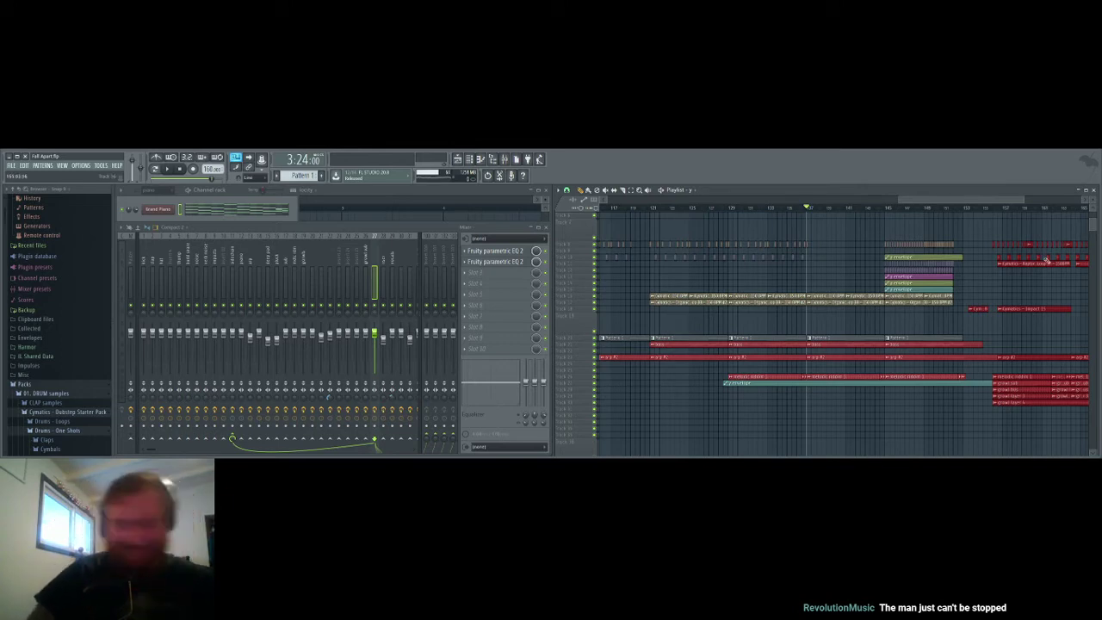
{"action": "scroll", "coordinate": [1009, 341], "scroll_direction": "up", "scroll_amount": 3}
{"action": "left_click_drag", "start_coordinate": [1002, 312], "coordinate": [912, 315]}
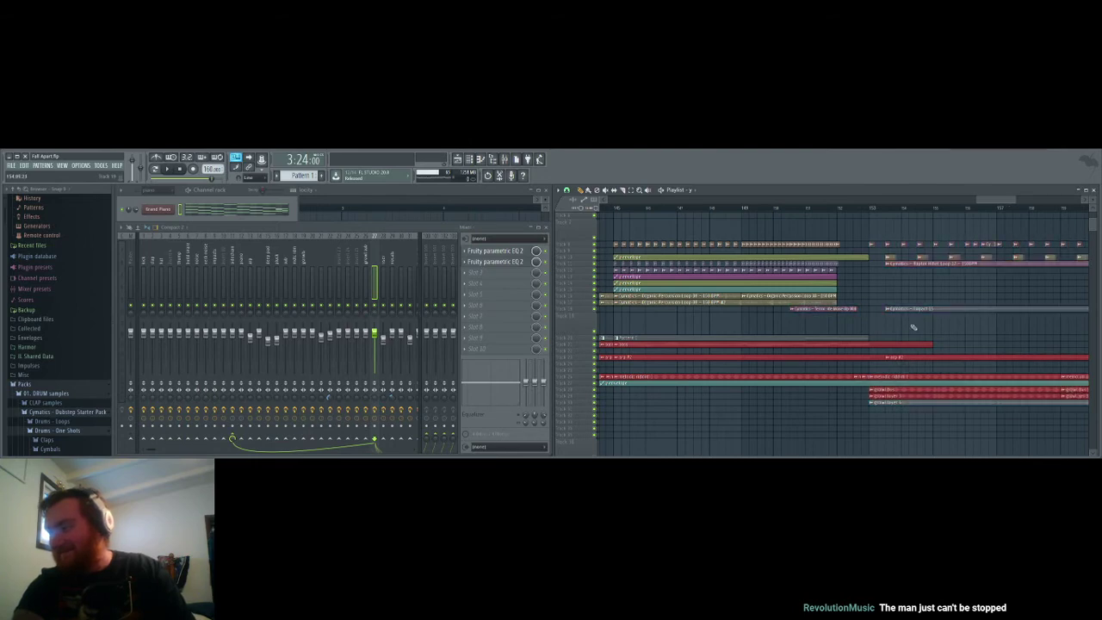
Step: Copy the Cymatics Impact clip and its lead-in effect from bar 33 to bar 137 on the effects track
{"action": "scroll", "coordinate": [913, 323], "scroll_direction": "down", "scroll_amount": 5}
{"action": "scroll", "coordinate": [895, 328], "scroll_direction": "left", "scroll_amount": 3}
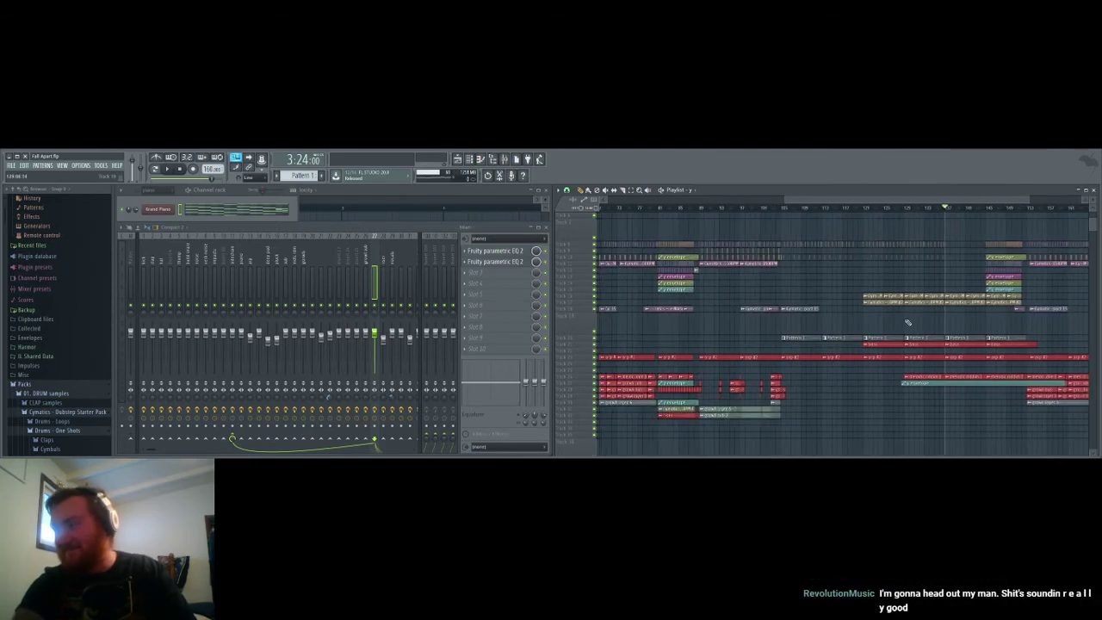
{"action": "scroll", "coordinate": [891, 319], "scroll_direction": "right", "scroll_amount": 4}
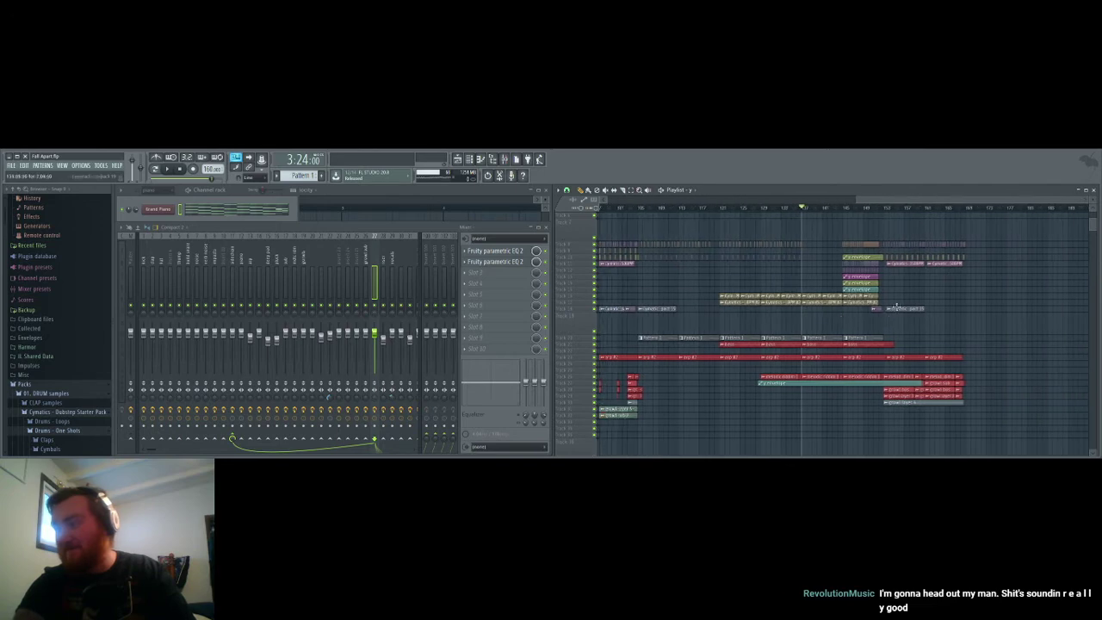
{"action": "scroll", "coordinate": [787, 330], "scroll_direction": "left", "scroll_amount": 2}
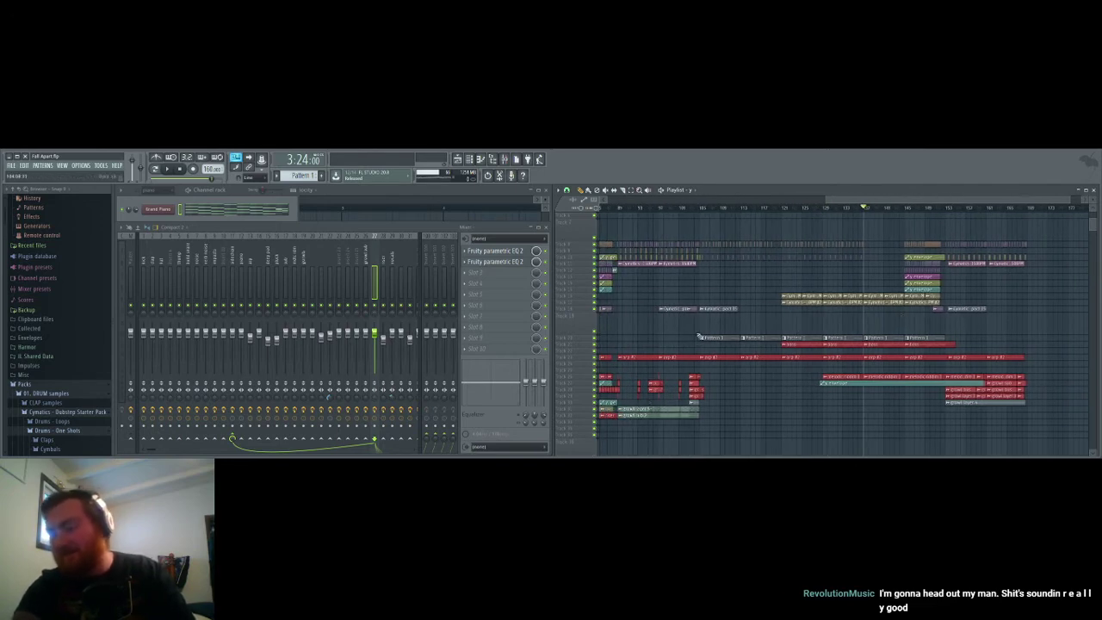
{"action": "scroll", "coordinate": [710, 328], "scroll_direction": "left", "scroll_amount": 15}
{"action": "scroll", "coordinate": [700, 340], "scroll_direction": "left", "scroll_amount": 8}
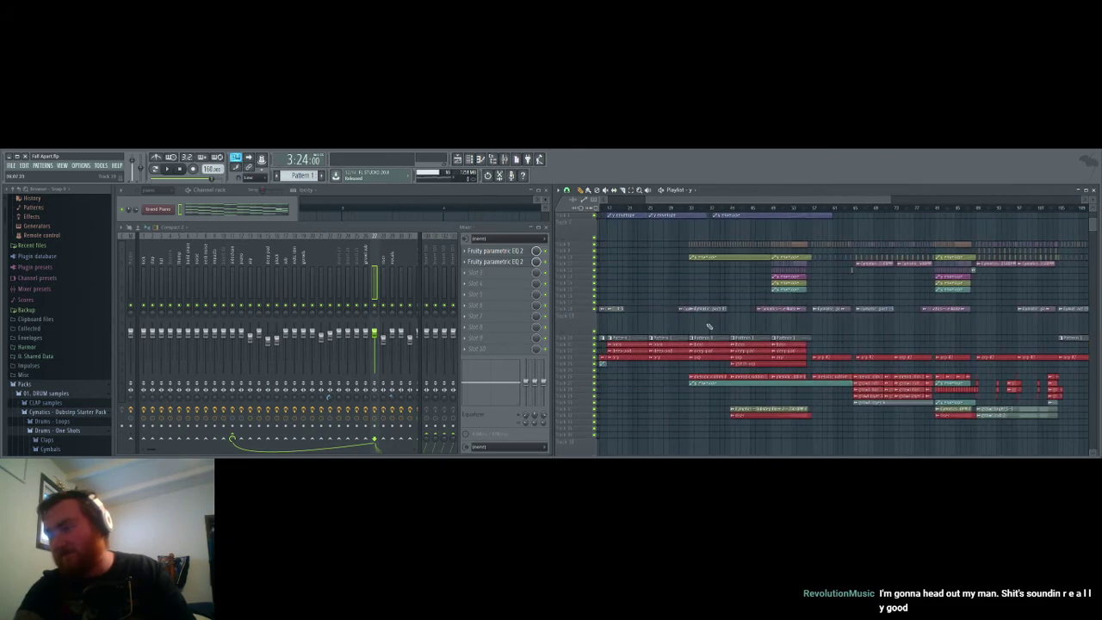
{"action": "scroll", "coordinate": [709, 325], "scroll_direction": "up", "scroll_amount": 5}
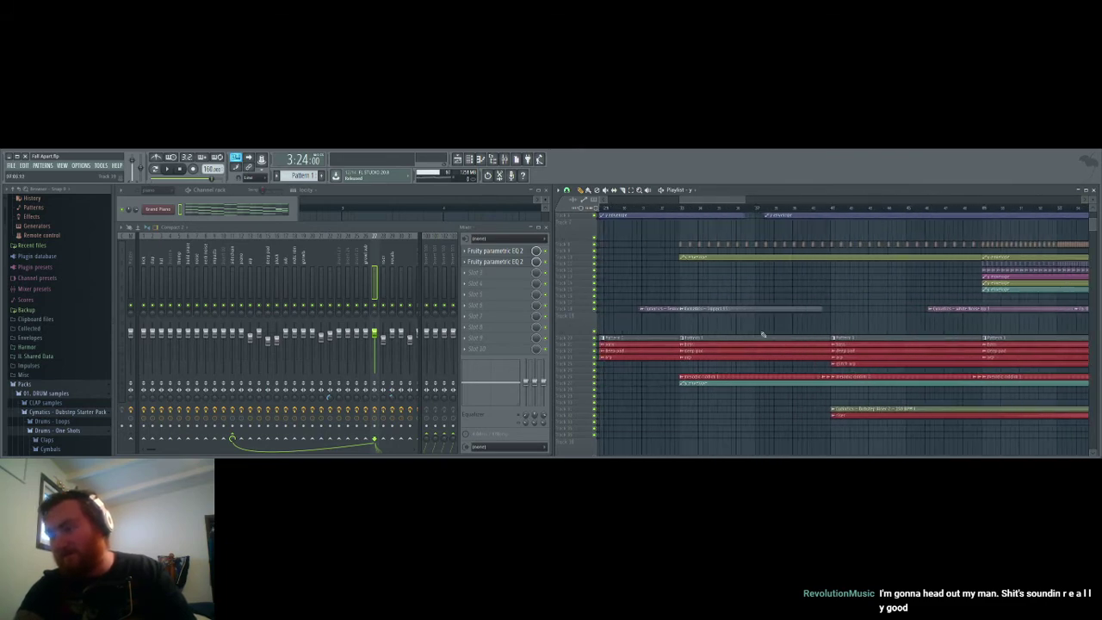
{"action": "scroll", "coordinate": [763, 334], "scroll_direction": "down", "scroll_amount": 5}
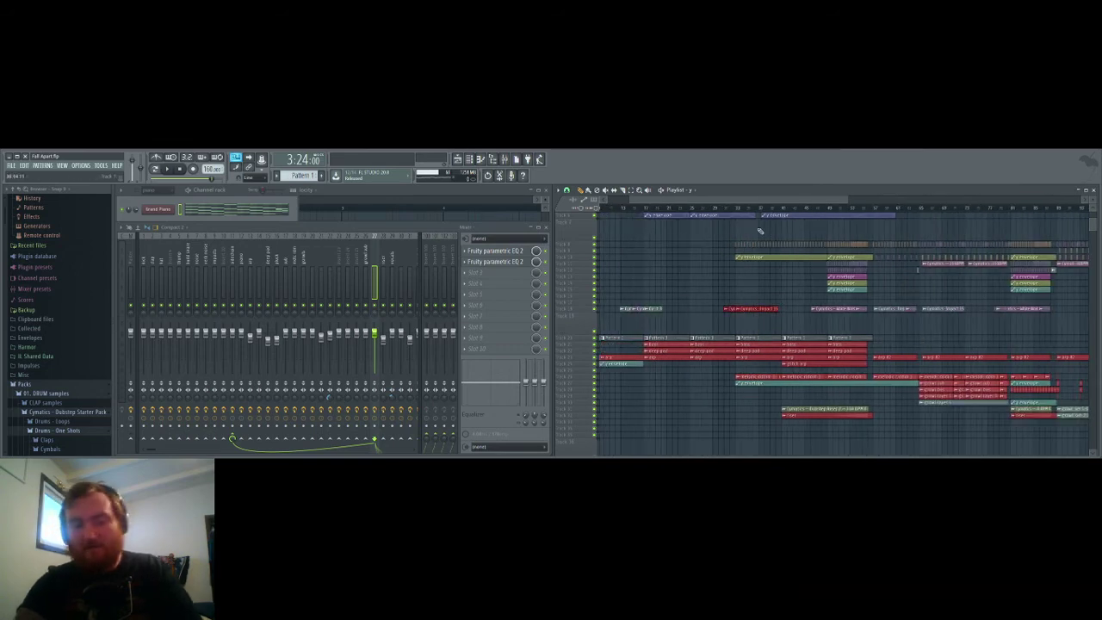
{"action": "left_click_drag", "start_coordinate": [852, 199], "coordinate": [1061, 204]}
Step: Play the arrangement from bar 137 into the build-up to hear the added impact and melodic layers
{"action": "key", "text": "space"}
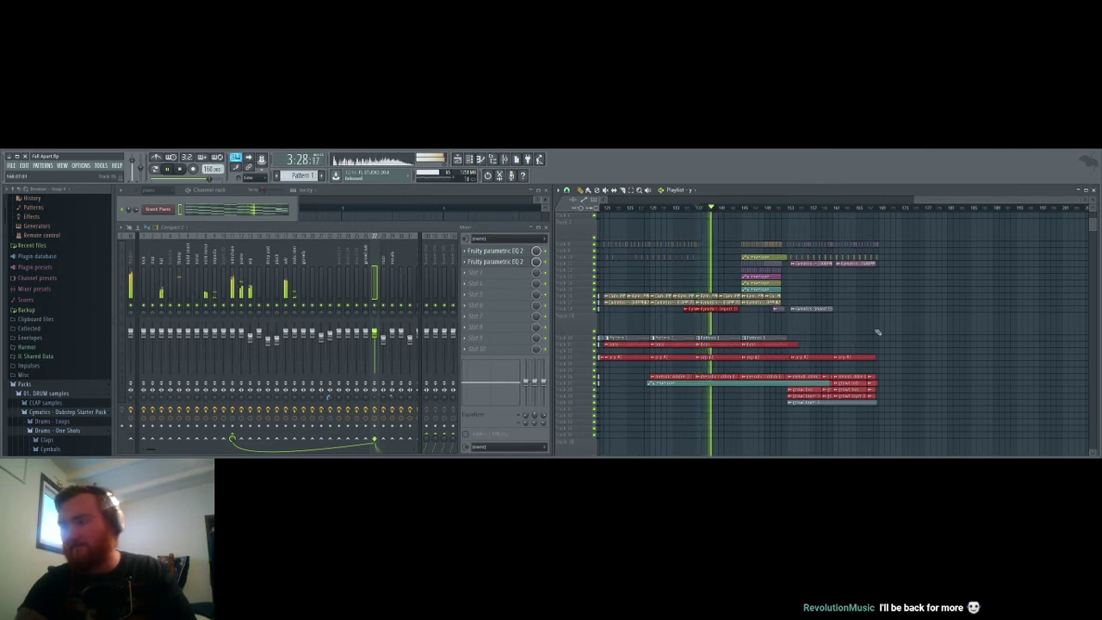
{"action": "scroll", "coordinate": [877, 333], "scroll_direction": "up", "scroll_amount": 3}
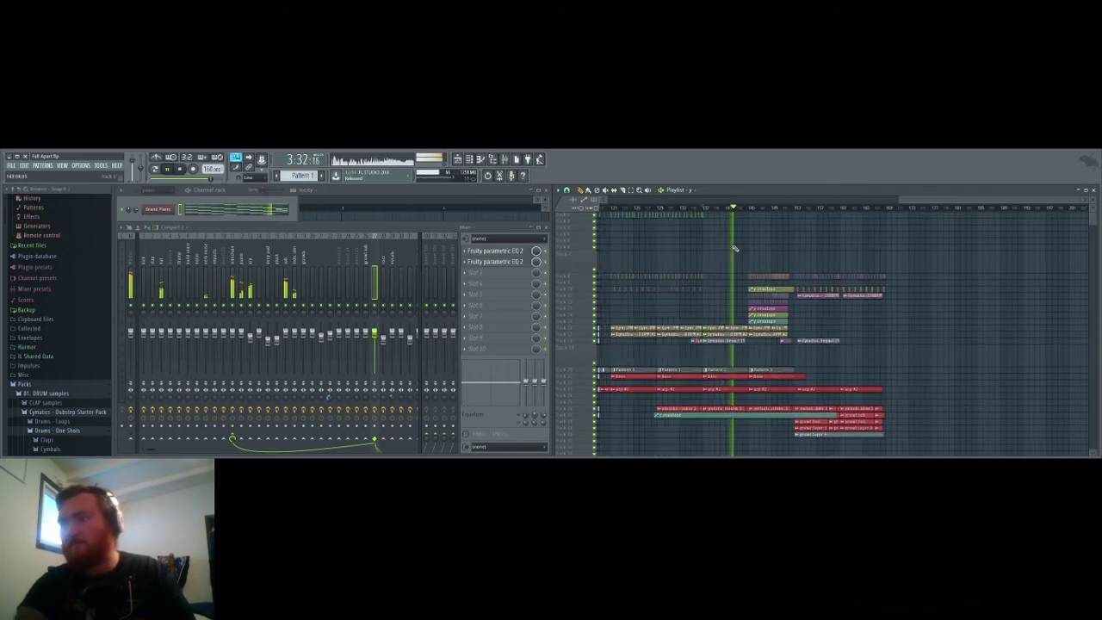
{"action": "scroll", "coordinate": [734, 248], "scroll_direction": "left", "scroll_amount": 5}
{"action": "scroll", "coordinate": [739, 248], "scroll_direction": "left", "scroll_amount": 2}
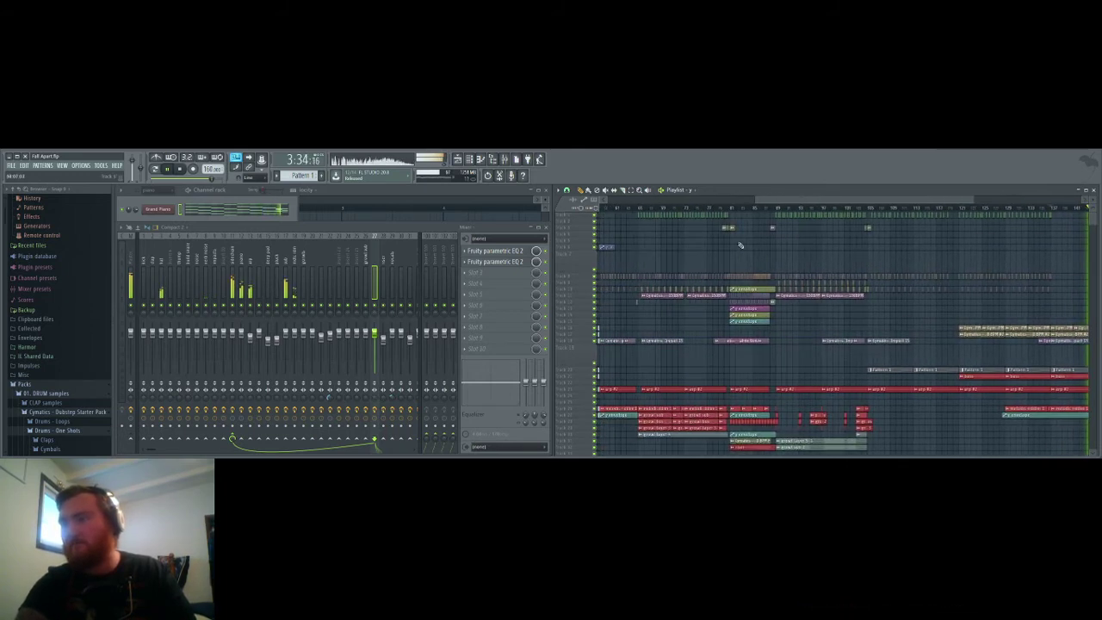
{"action": "scroll", "coordinate": [932, 257], "scroll_direction": "right", "scroll_amount": 10}
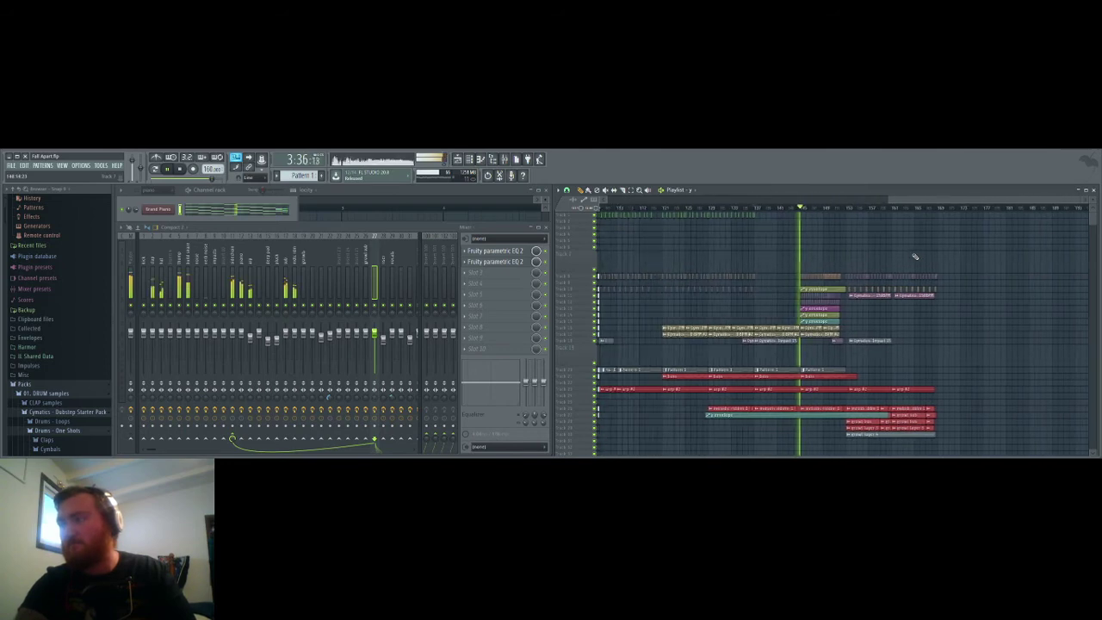
{"action": "scroll", "coordinate": [910, 406], "scroll_direction": "down", "scroll_amount": 3}
{"action": "scroll", "coordinate": [910, 419], "scroll_direction": "up", "scroll_amount": 3}
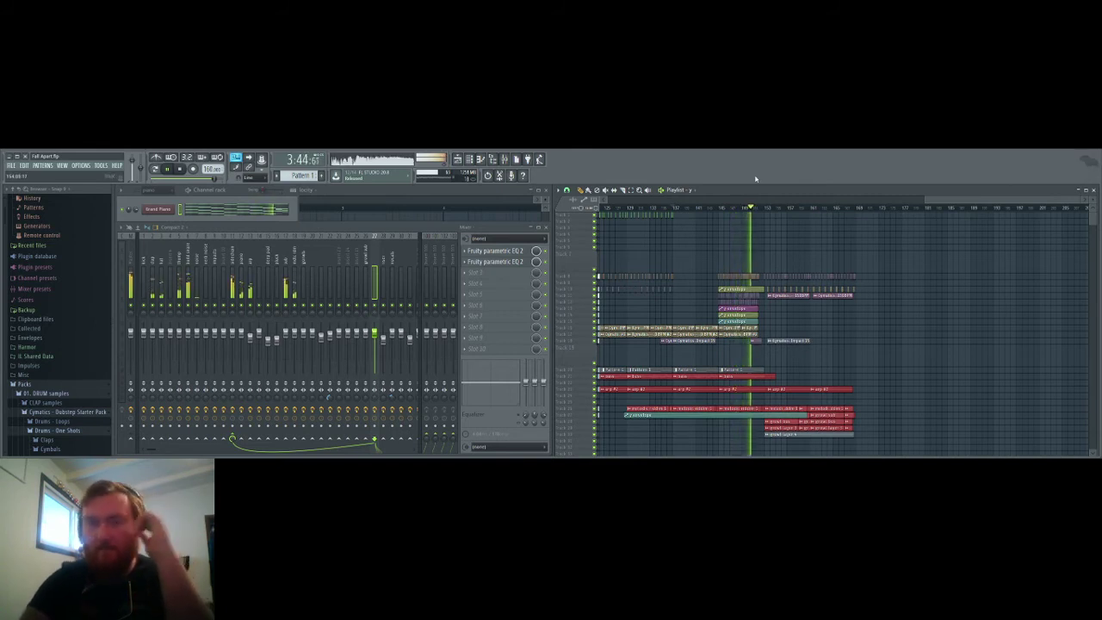
{"action": "key", "text": "space"}
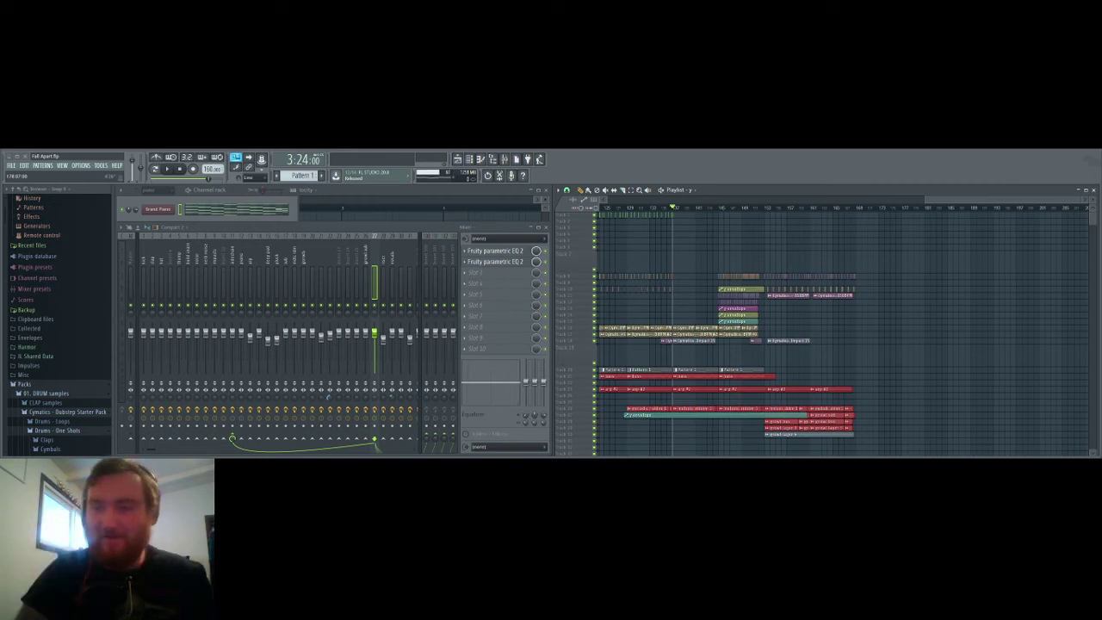
Step: Play the arrangement from bar 137 while reviewing how the earlier sections and the final section are laid out
{"action": "left_click_drag", "start_coordinate": [942, 203], "coordinate": [976, 229]}
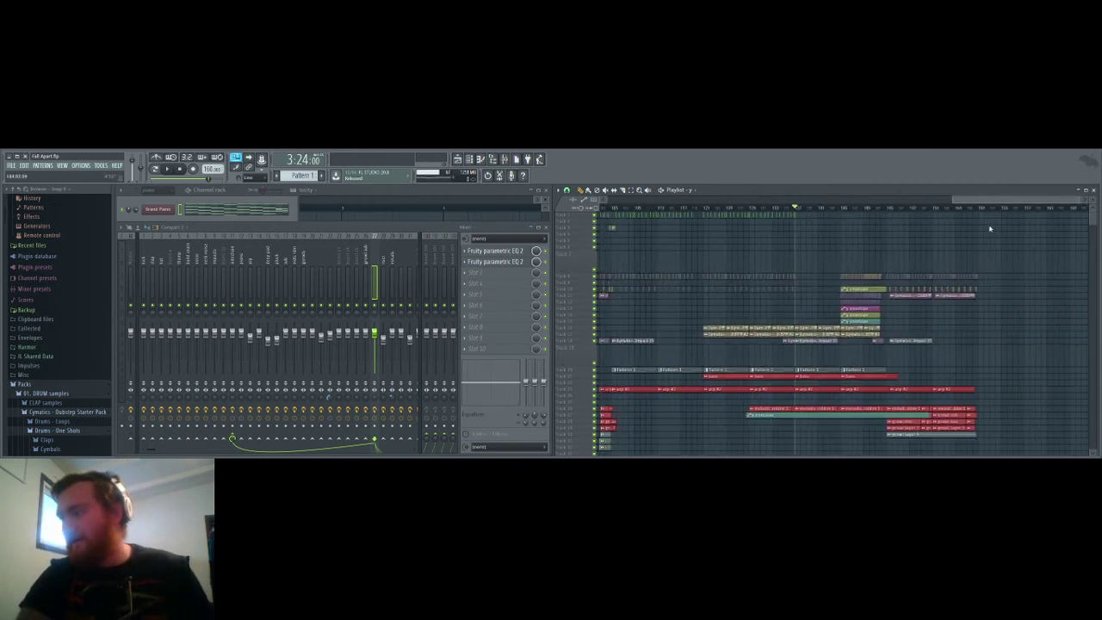
{"action": "scroll", "coordinate": [1016, 317], "scroll_direction": "down", "scroll_amount": 3}
{"action": "scroll", "coordinate": [1017, 317], "scroll_direction": "up", "scroll_amount": 3}
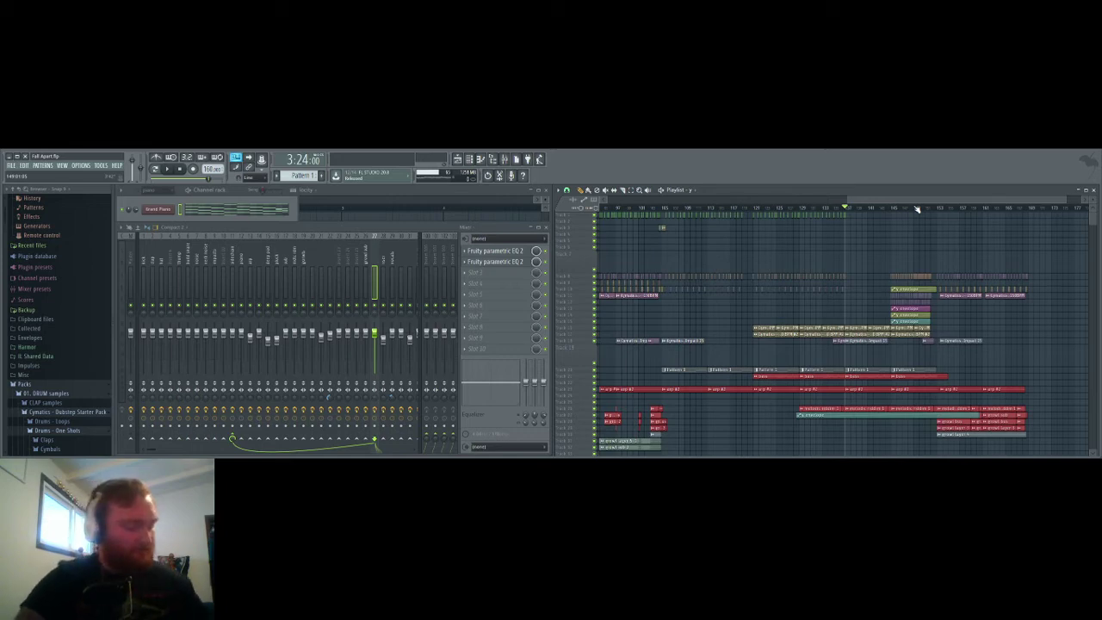
{"action": "key", "text": "space"}
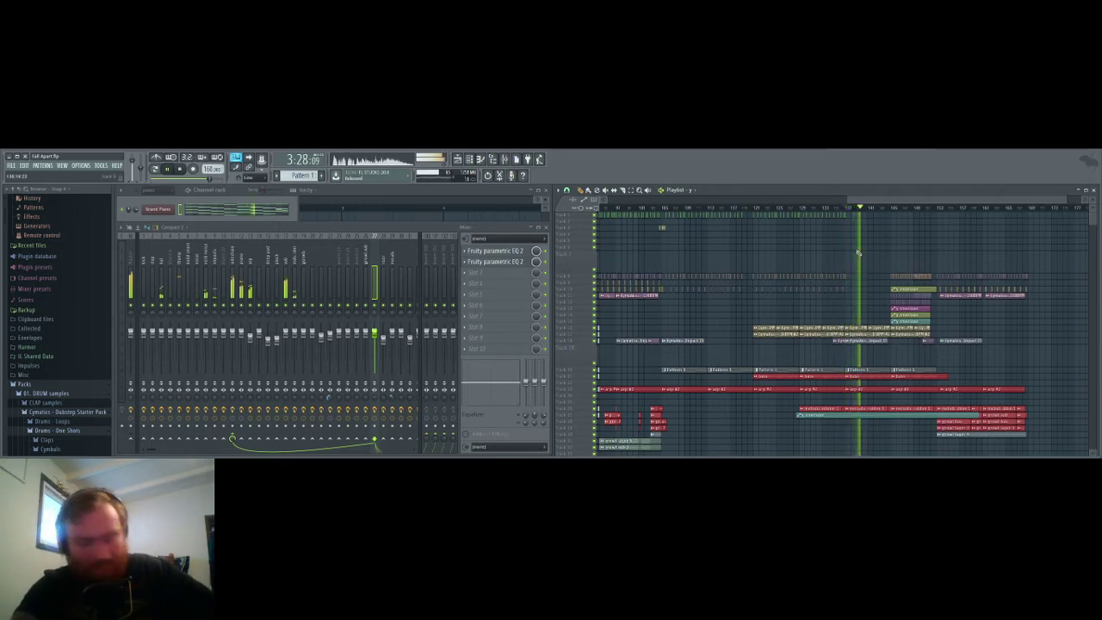
{"action": "scroll", "coordinate": [861, 249], "scroll_direction": "left", "scroll_amount": 10}
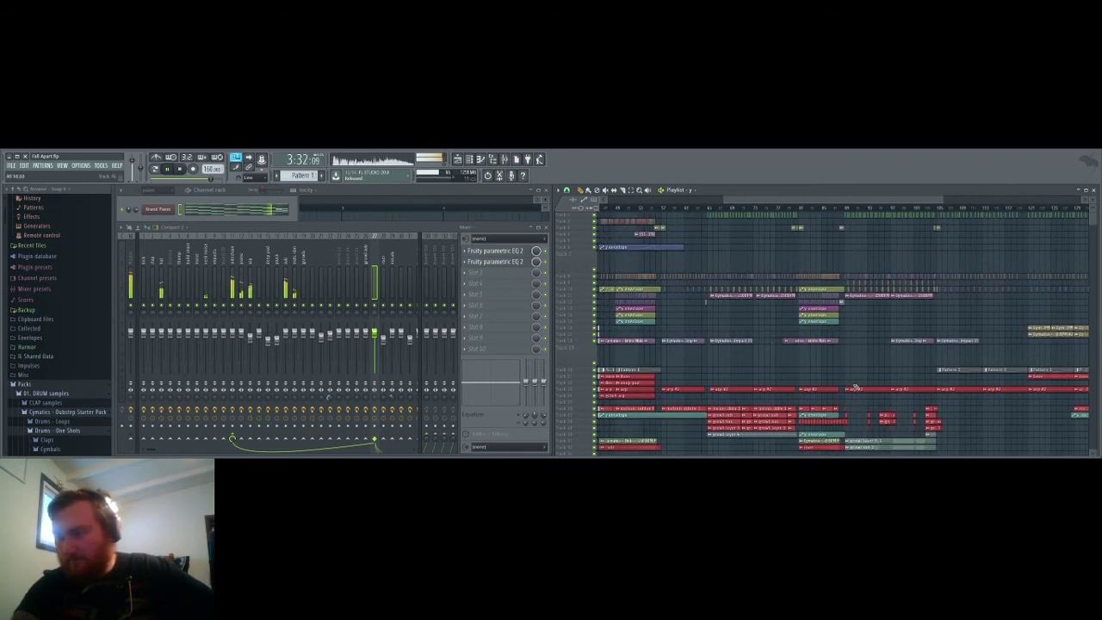
{"action": "scroll", "coordinate": [835, 369], "scroll_direction": "left", "scroll_amount": 3}
{"action": "scroll", "coordinate": [834, 368], "scroll_direction": "down", "scroll_amount": 3}
{"action": "scroll", "coordinate": [834, 369], "scroll_direction": "up", "scroll_amount": 3}
{"action": "scroll", "coordinate": [831, 369], "scroll_direction": "right", "scroll_amount": 7}
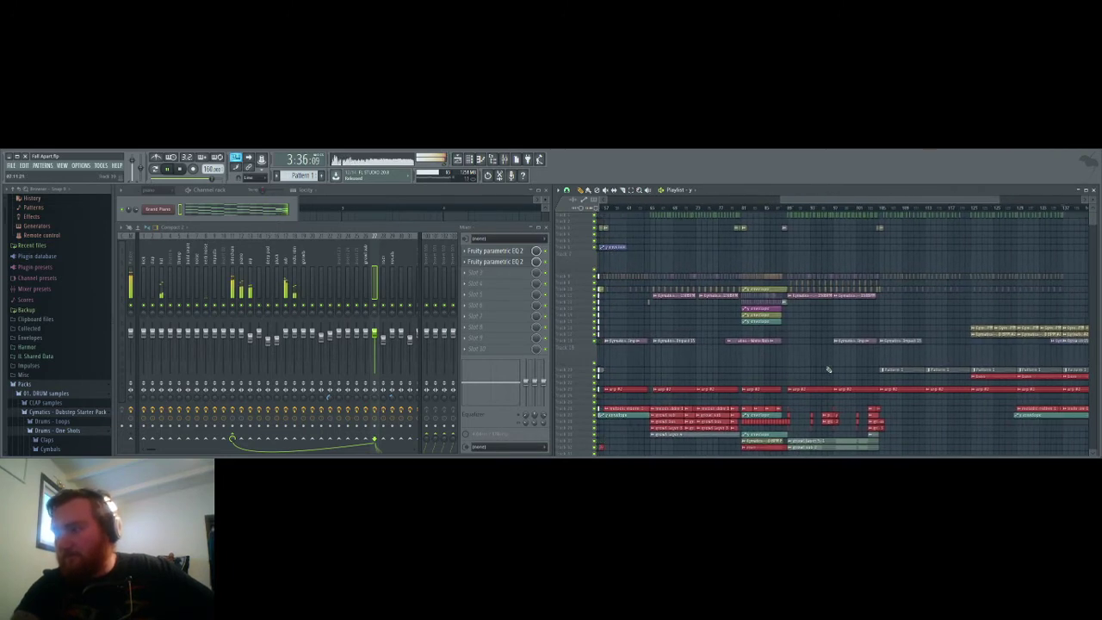
{"action": "scroll", "coordinate": [822, 367], "scroll_direction": "left", "scroll_amount": 7}
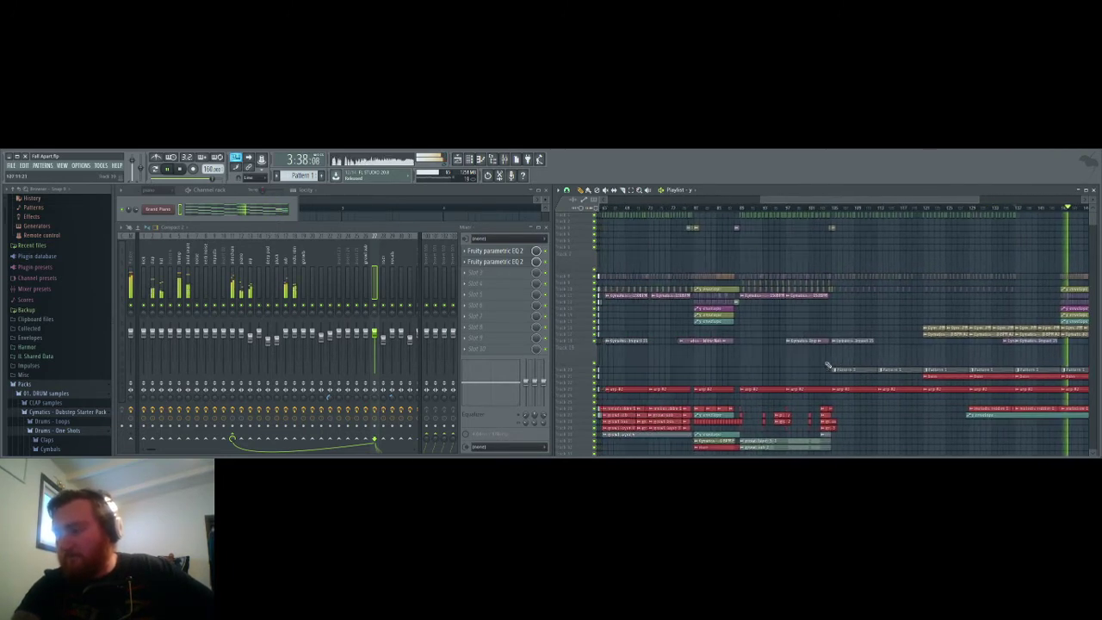
{"action": "scroll", "coordinate": [831, 362], "scroll_direction": "left", "scroll_amount": 2}
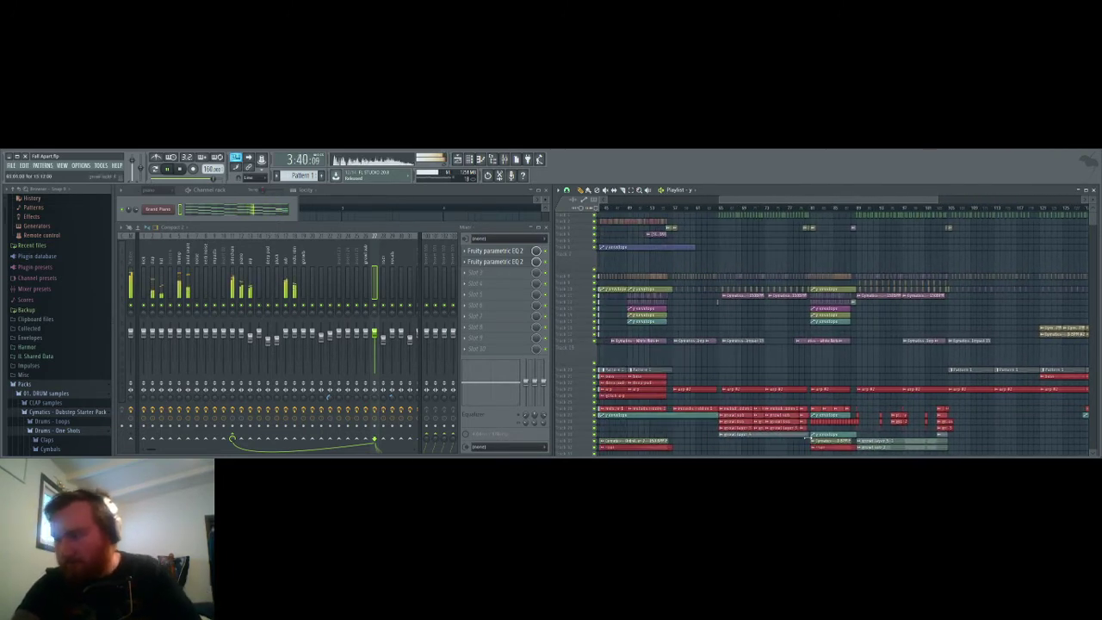
Step: Check the growl and arp clips of the first drop against the clips of the final drop during playback
{"action": "left_click", "coordinate": [763, 391]}
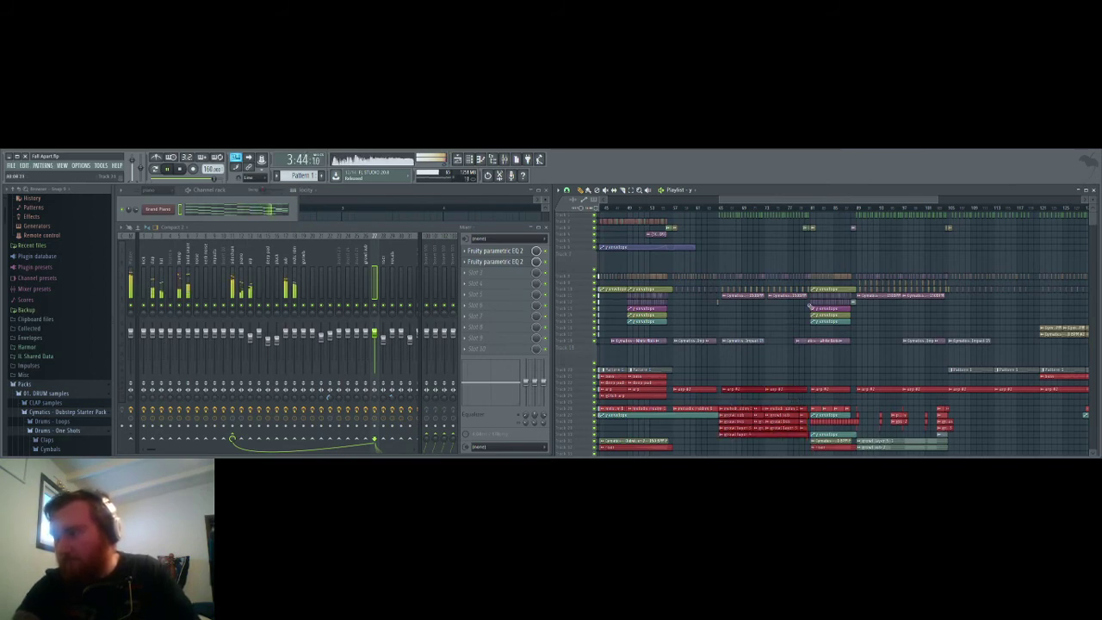
{"action": "left_click_drag", "start_coordinate": [808, 303], "coordinate": [719, 249]}
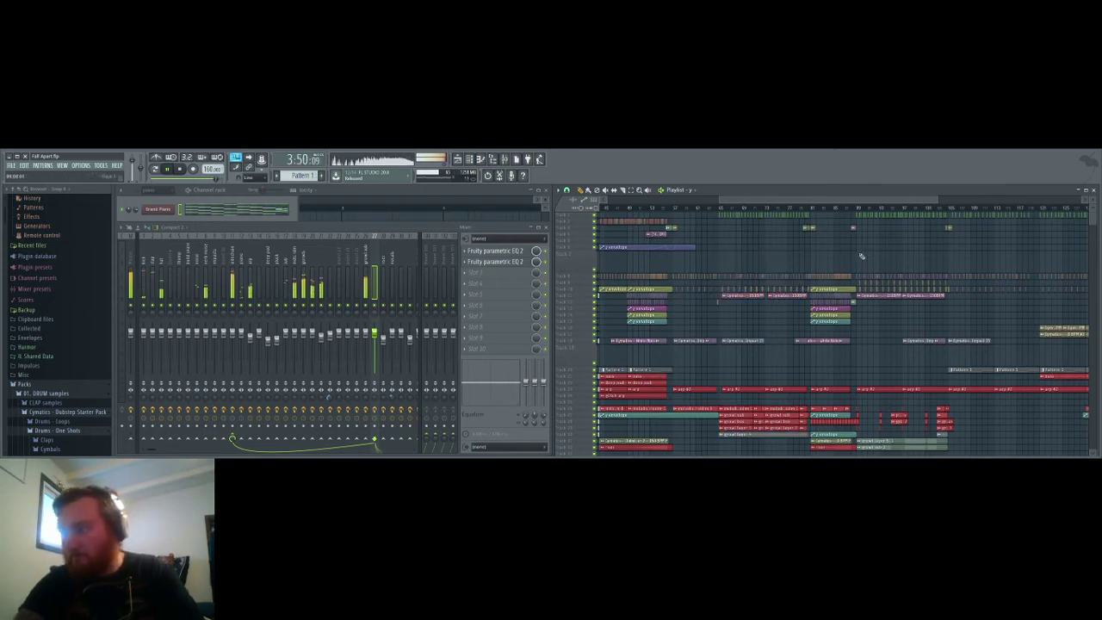
{"action": "scroll", "coordinate": [854, 227], "scroll_direction": "right", "scroll_amount": 10}
{"action": "scroll", "coordinate": [852, 249], "scroll_direction": "right", "scroll_amount": 8}
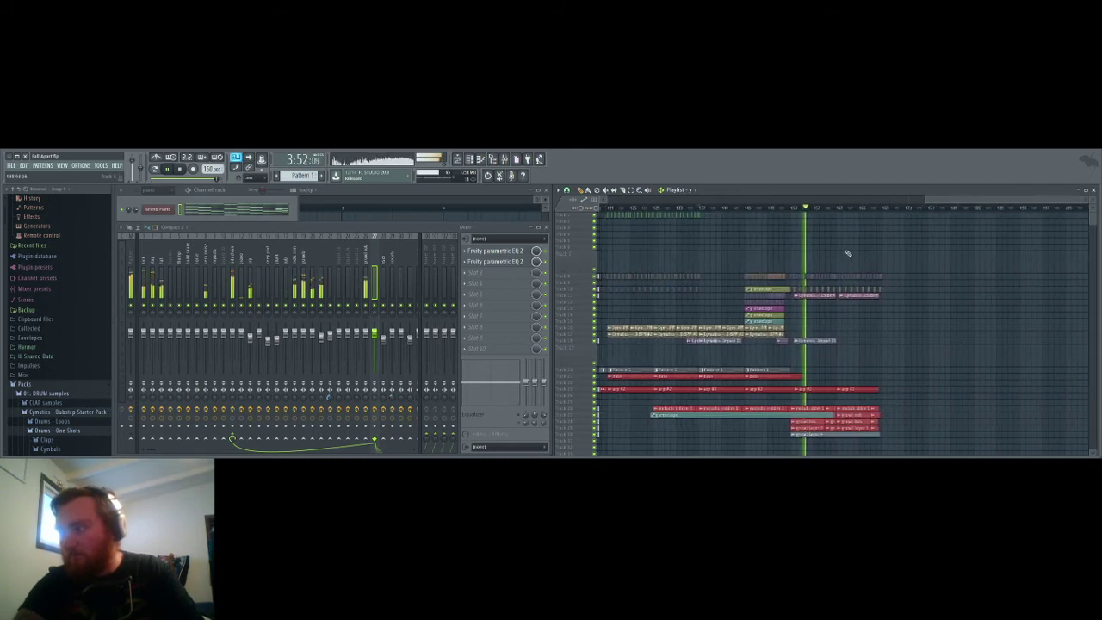
{"action": "scroll", "coordinate": [781, 343], "scroll_direction": "left", "scroll_amount": 2}
{"action": "scroll", "coordinate": [782, 342], "scroll_direction": "up", "scroll_amount": 3}
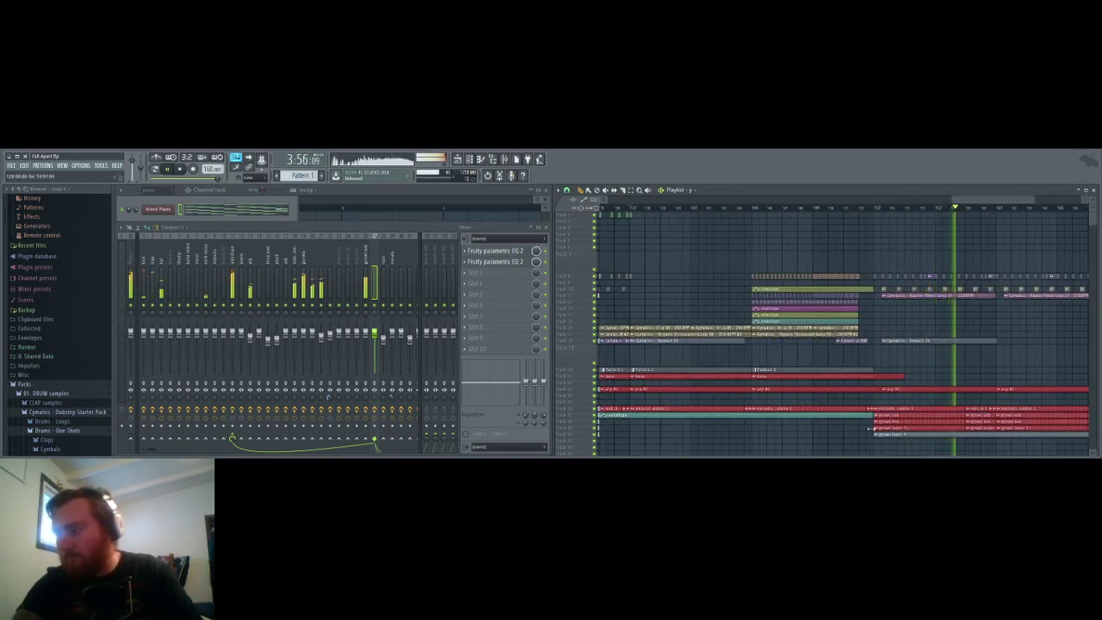
Step: Restart playback from bar 153 to listen to the opening of the final drop
{"action": "key", "text": "space"}
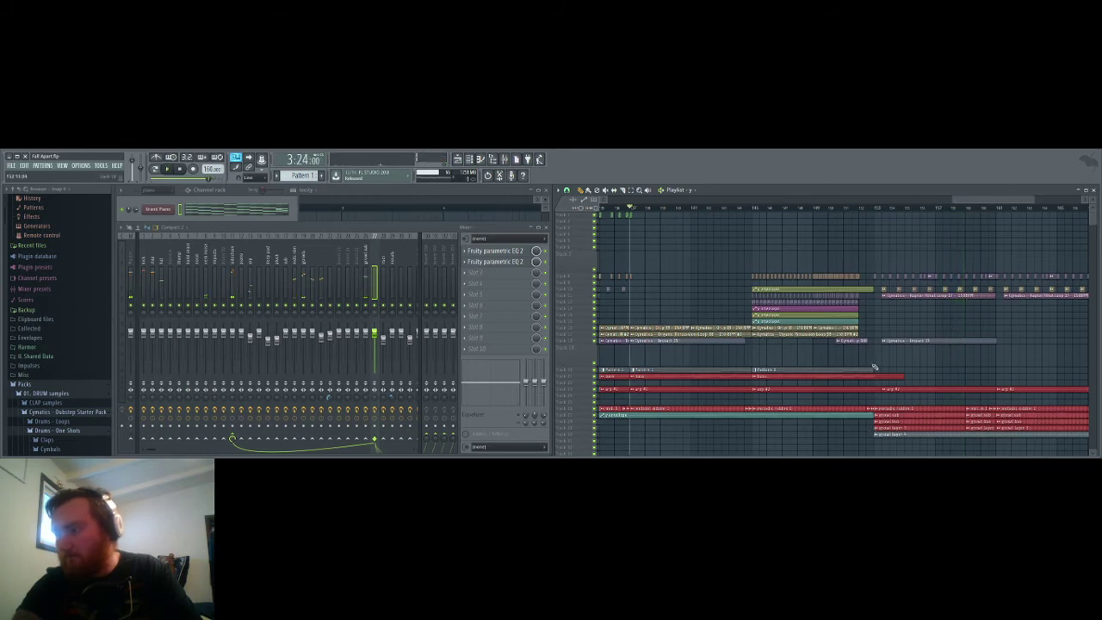
{"action": "left_click", "coordinate": [878, 211]}
{"action": "key", "text": "space"}
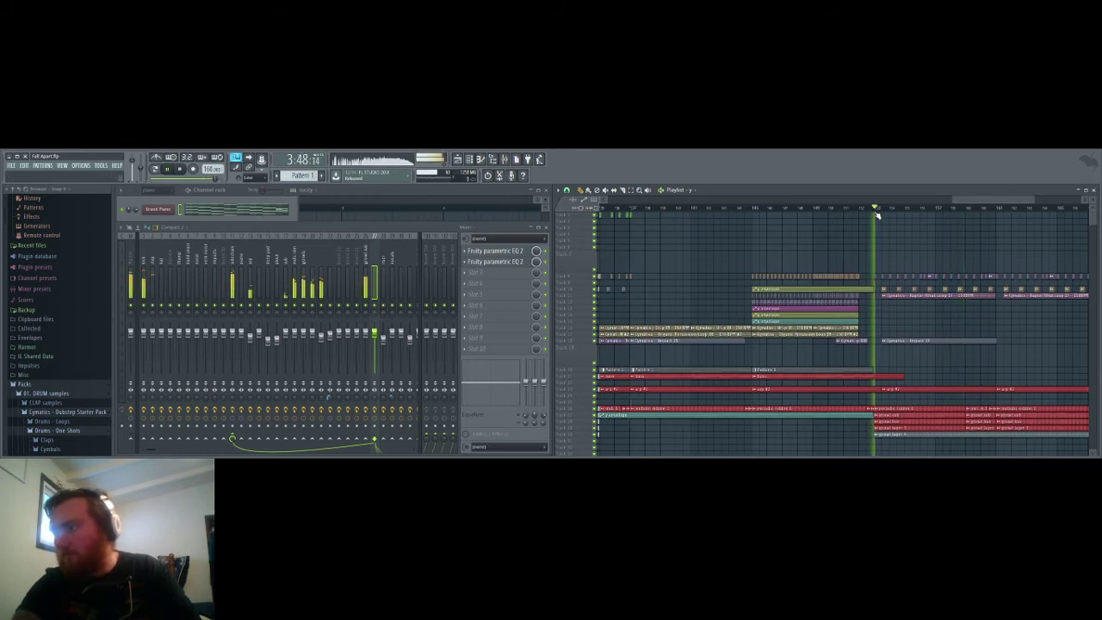
{"action": "scroll", "coordinate": [898, 325], "scroll_direction": "up", "scroll_amount": 3}
{"action": "key", "text": "space"}
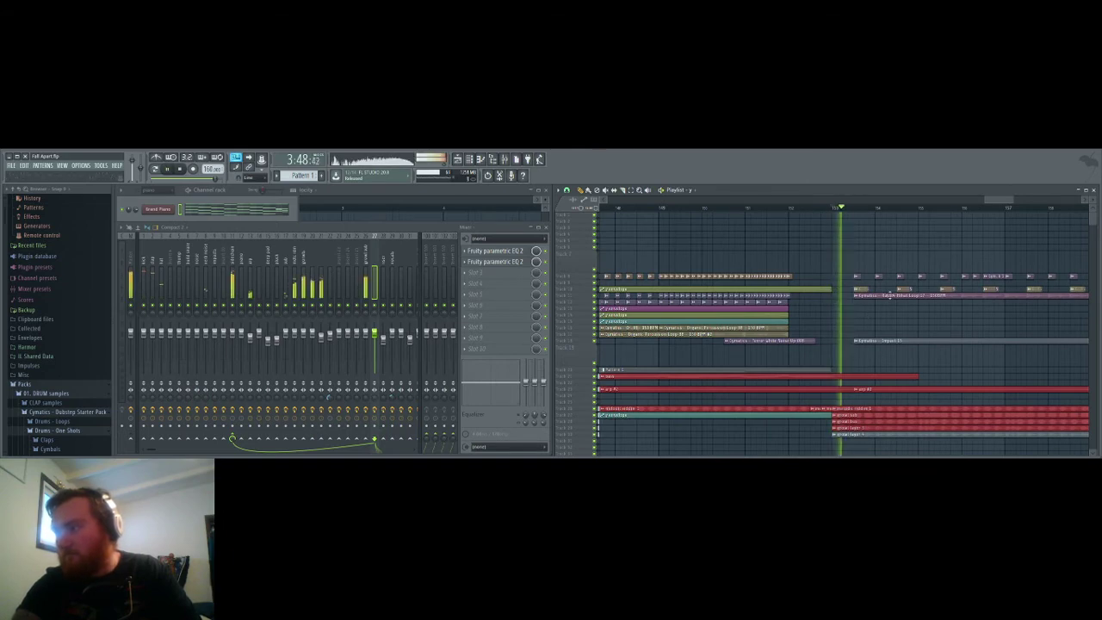
Step: Delete the kick clips before bar 155 and the first clap clip of the final drop, and audition the opening
{"action": "key", "text": "space"}
{"action": "key", "text": "space"}
{"action": "key", "text": "space"}
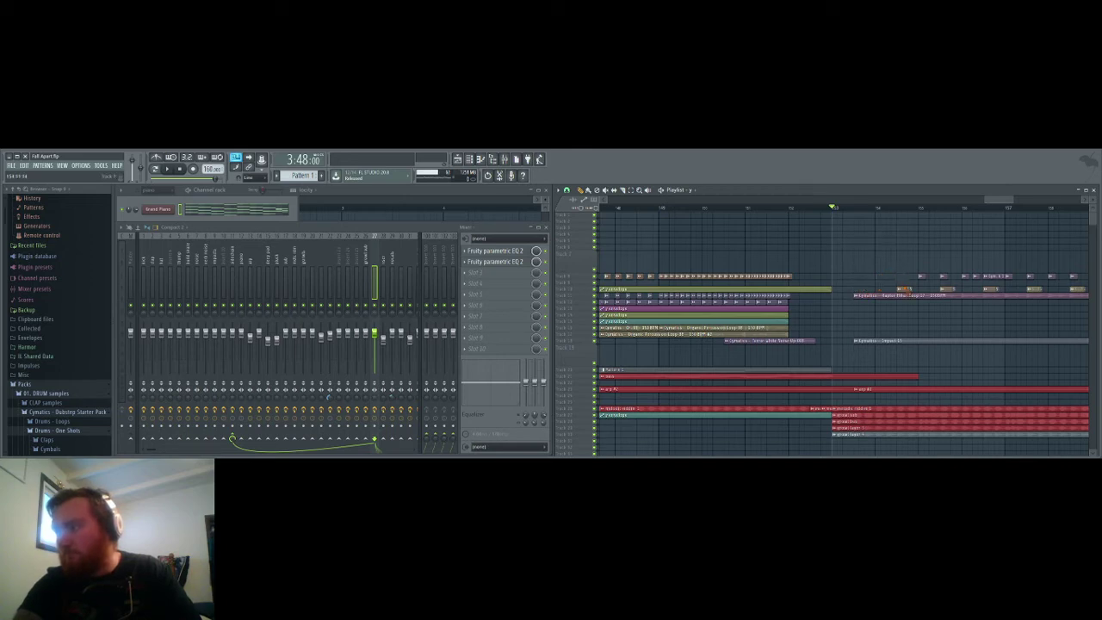
{"action": "left_click", "coordinate": [873, 289]}
{"action": "right_click", "coordinate": [890, 291]}
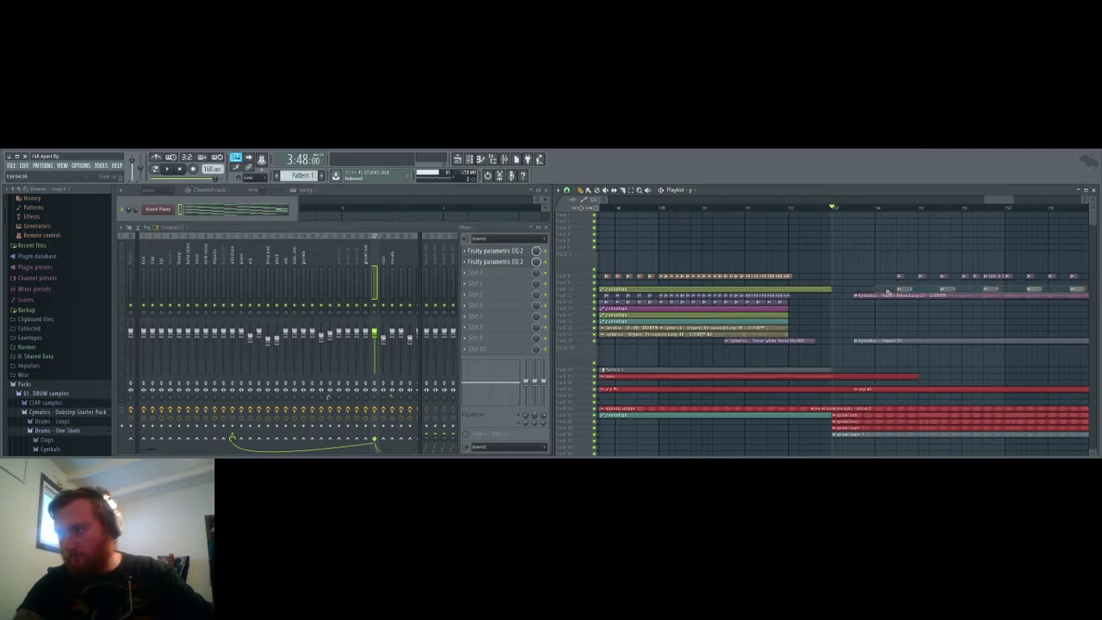
{"action": "key", "text": "space"}
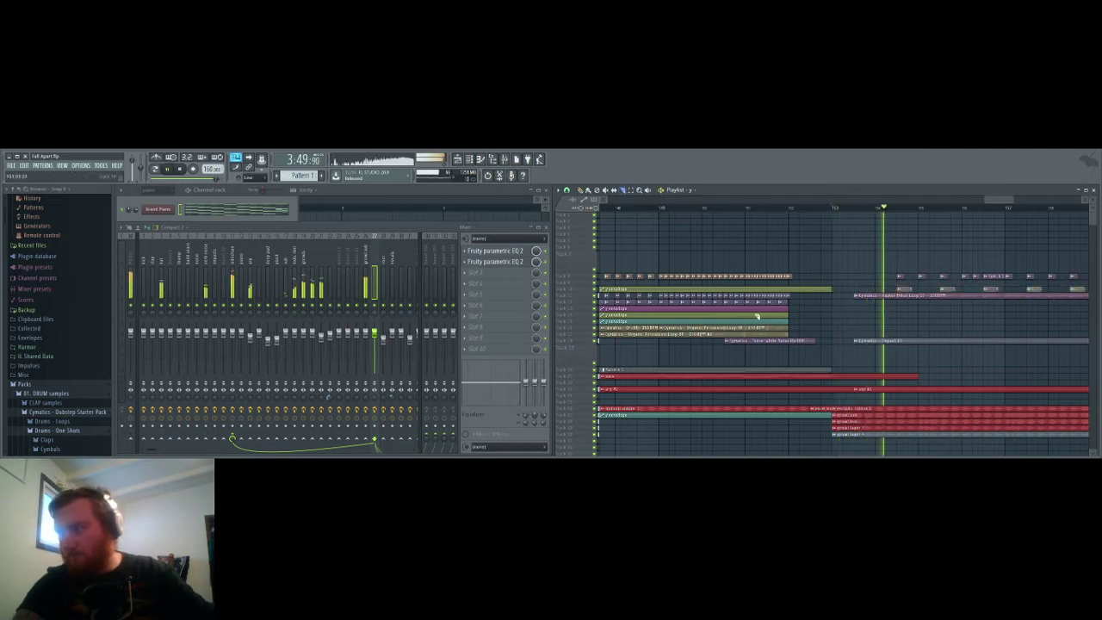
{"action": "key", "text": "space"}
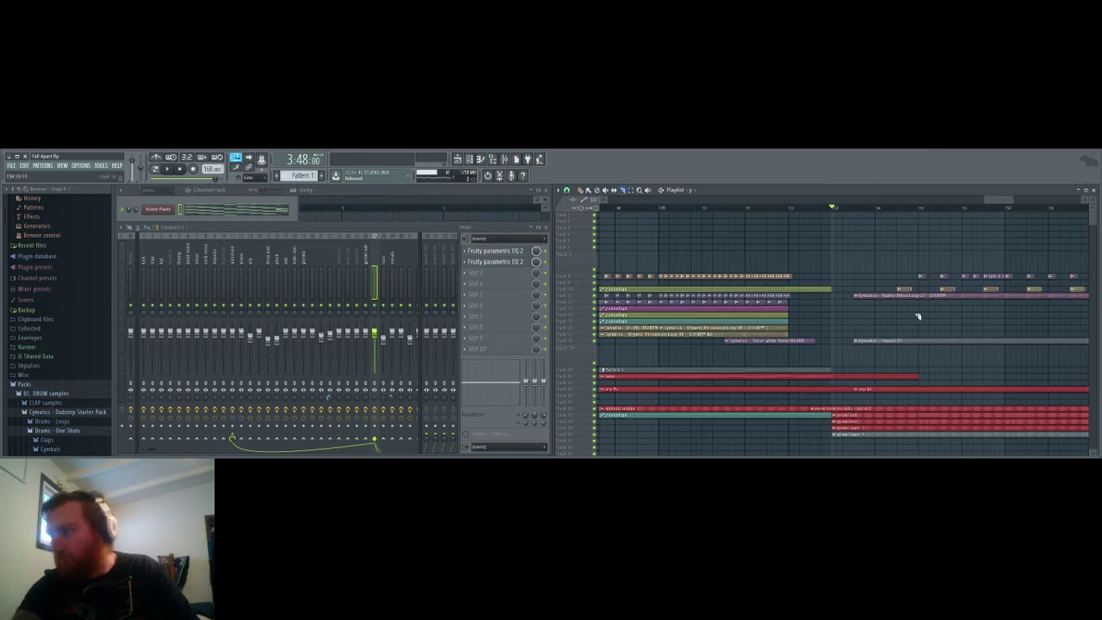
Step: Delete the drum loop clip ahead of bar 155 and move the Cymatics - Impact 15 clip to bar 153
{"action": "scroll", "coordinate": [918, 317], "scroll_direction": "up", "scroll_amount": 3}
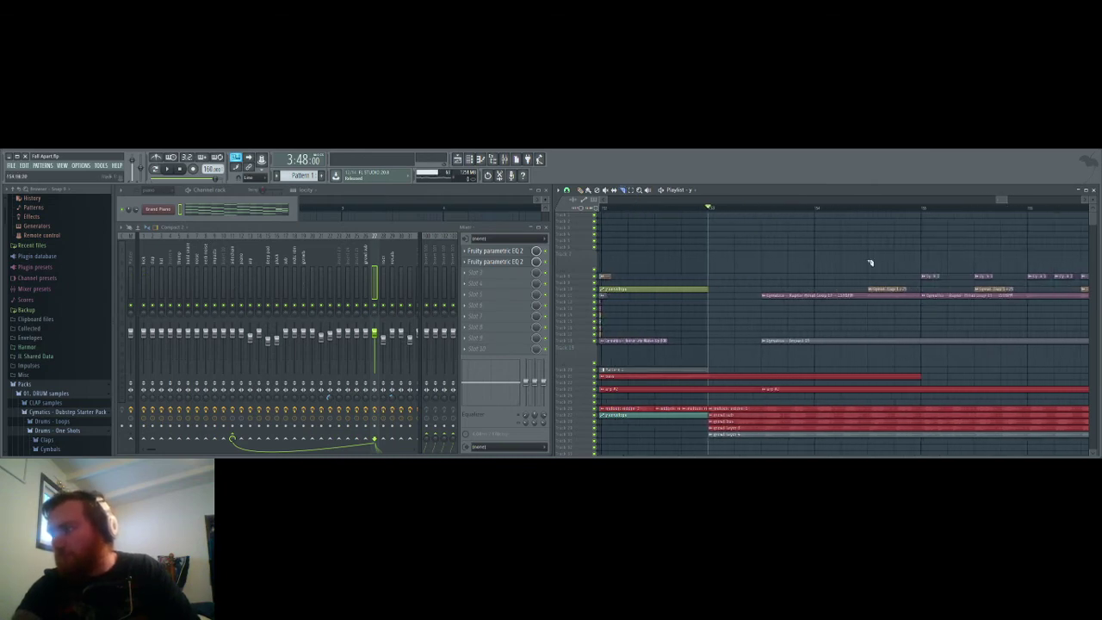
{"action": "right_click", "coordinate": [846, 294]}
{"action": "left_click_drag", "start_coordinate": [869, 341], "coordinate": [795, 348]}
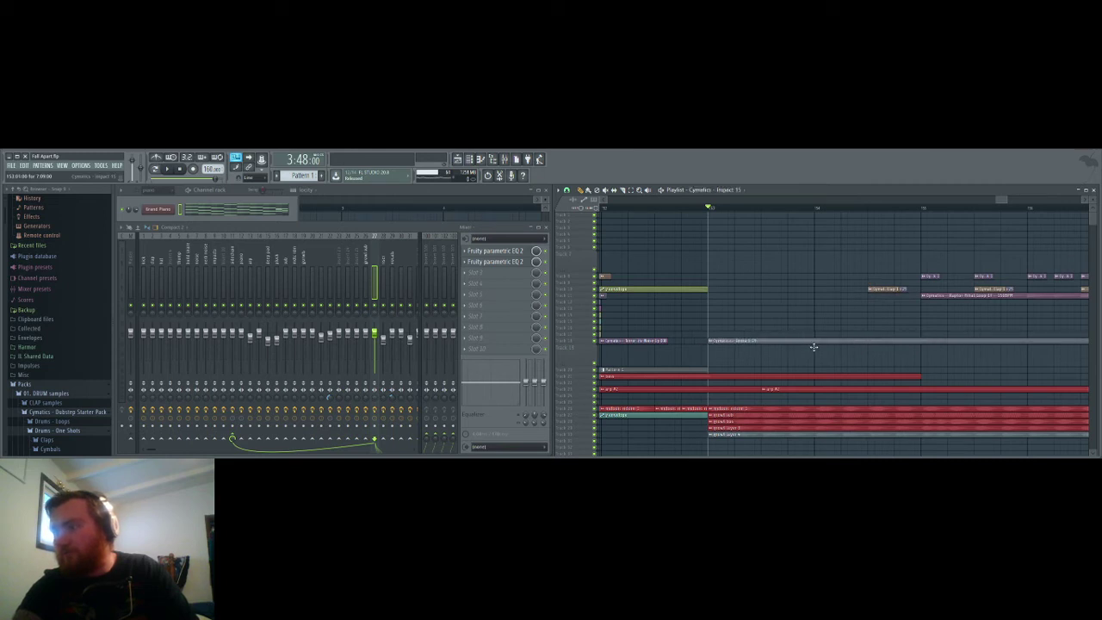
Step: Place another Cymatics - Impact 15 clip at bar 155 and listen through the transition into the final drop
{"action": "key", "text": "space"}
{"action": "scroll", "coordinate": [819, 340], "scroll_direction": "down", "scroll_amount": 3}
{"action": "scroll", "coordinate": [819, 340], "scroll_direction": "down", "scroll_amount": 2}
{"action": "left_click", "coordinate": [849, 344]}
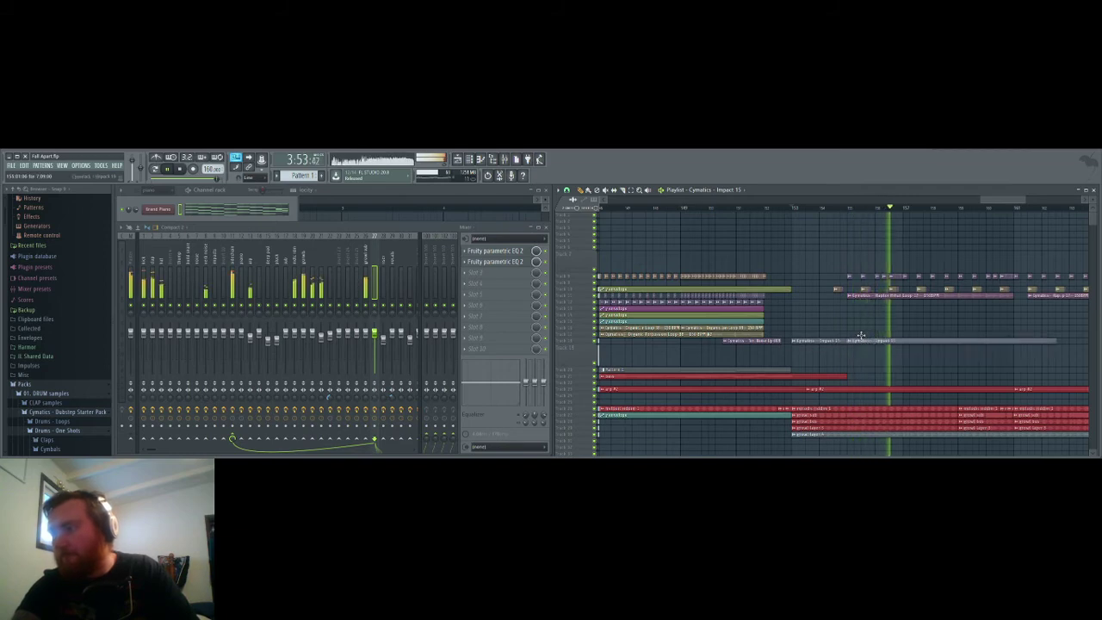
{"action": "scroll", "coordinate": [904, 361], "scroll_direction": "down", "scroll_amount": 3}
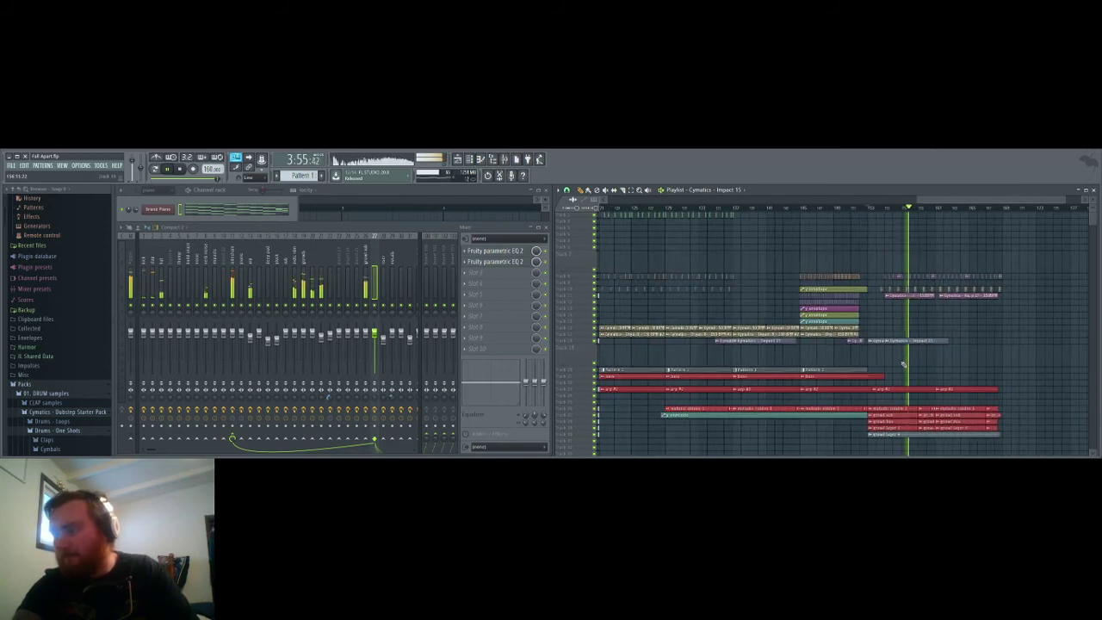
{"action": "scroll", "coordinate": [903, 363], "scroll_direction": "down", "scroll_amount": 4}
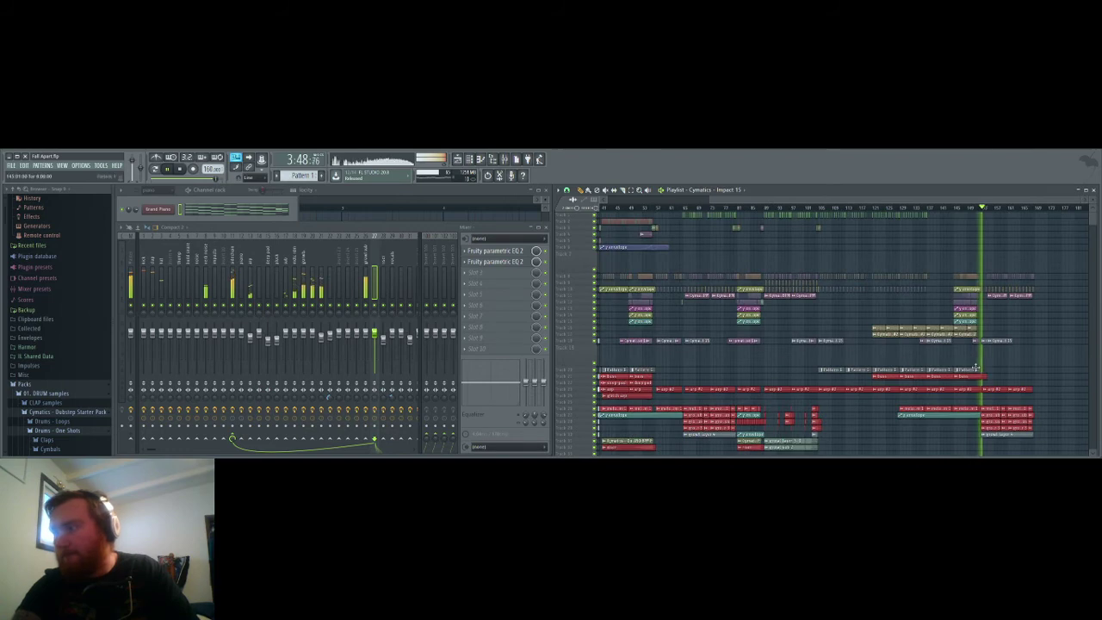
{"action": "scroll", "coordinate": [696, 256], "scroll_direction": "down", "scroll_amount": 2}
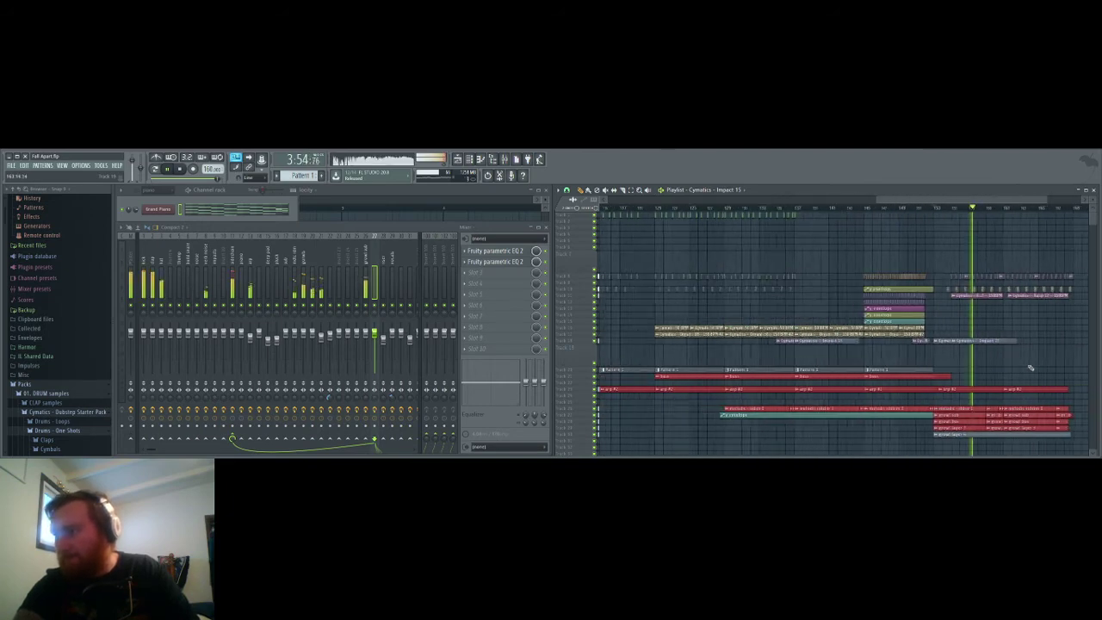
{"action": "key", "text": "space"}
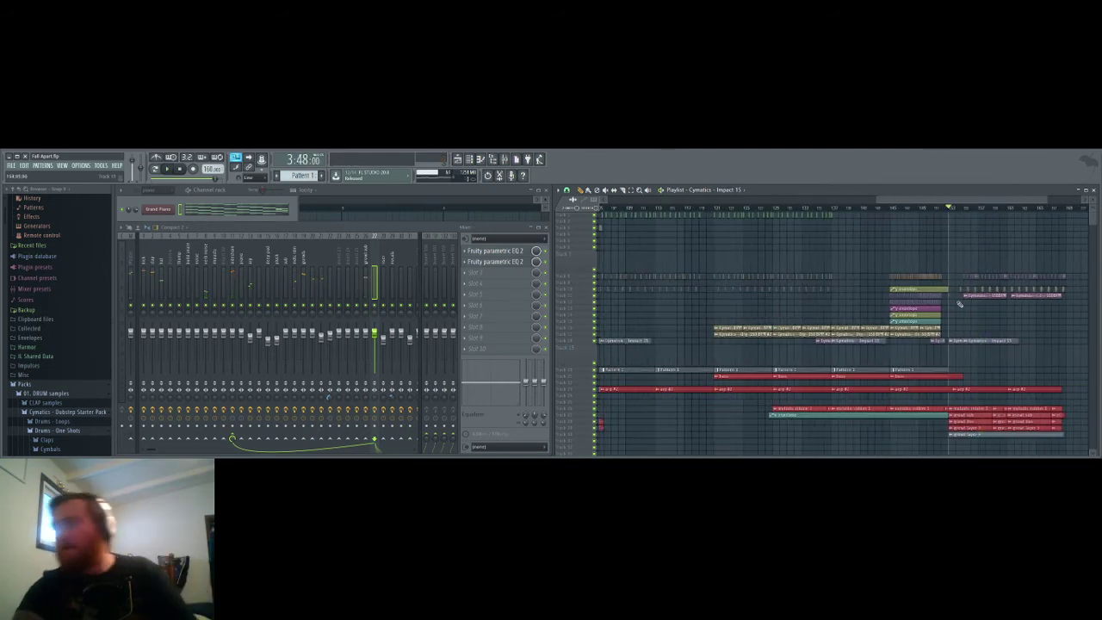
Step: Remove the remaining clap clip before bar 155 and play the final drop from bar 153
{"action": "scroll", "coordinate": [959, 303], "scroll_direction": "up", "scroll_amount": 5}
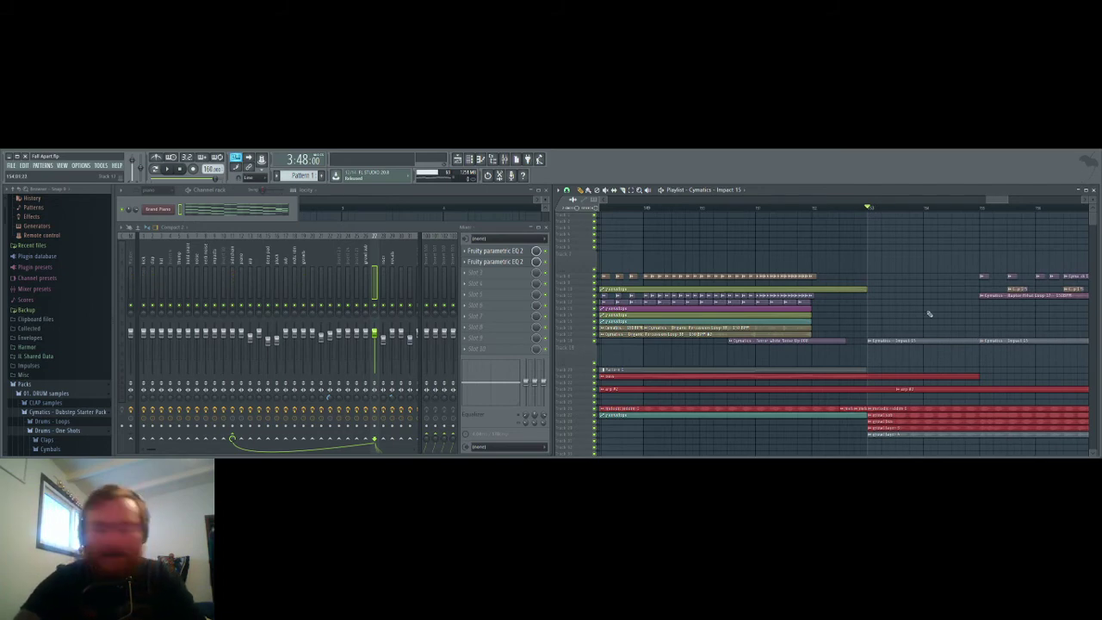
{"action": "scroll", "coordinate": [929, 314], "scroll_direction": "down", "scroll_amount": 3}
{"action": "key", "text": "space"}
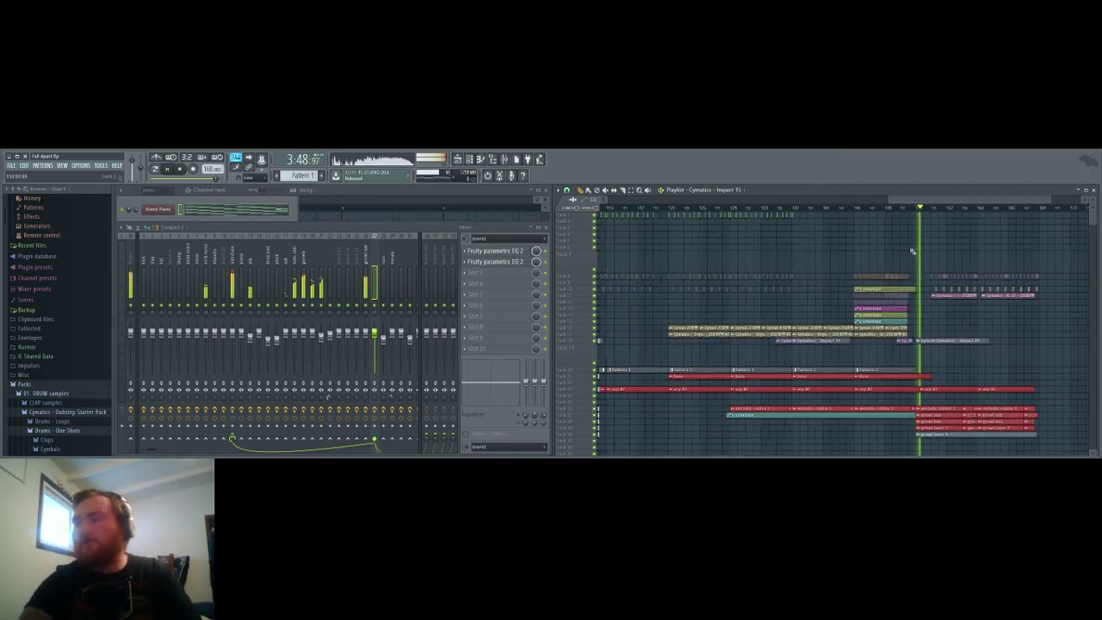
Step: Copy the short transition clip just before the earlier drop to bar 152, directly ahead of the final drop
{"action": "scroll", "coordinate": [913, 251], "scroll_direction": "left", "scroll_amount": 5}
{"action": "scroll", "coordinate": [913, 251], "scroll_direction": "right", "scroll_amount": 6}
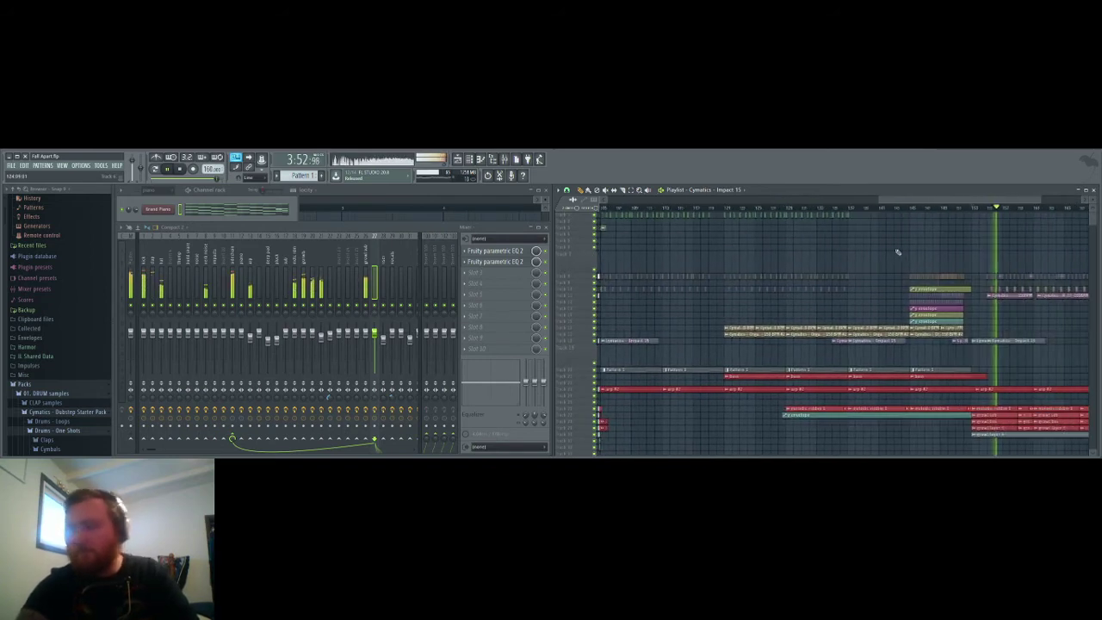
{"action": "scroll", "coordinate": [897, 251], "scroll_direction": "right", "scroll_amount": 5}
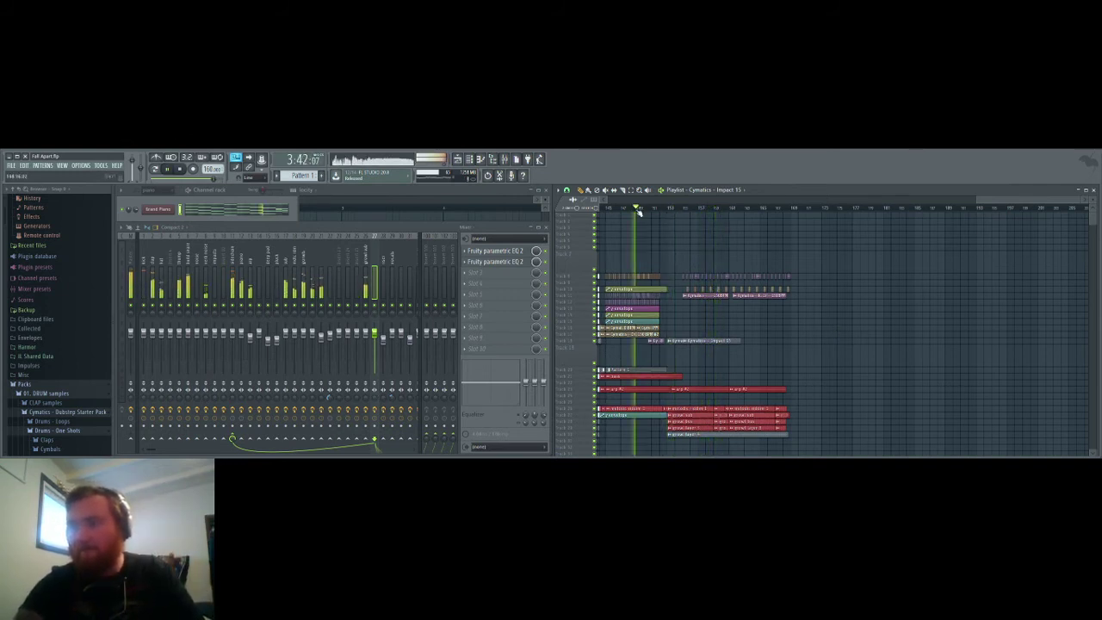
{"action": "scroll", "coordinate": [705, 382], "scroll_direction": "left", "scroll_amount": 8}
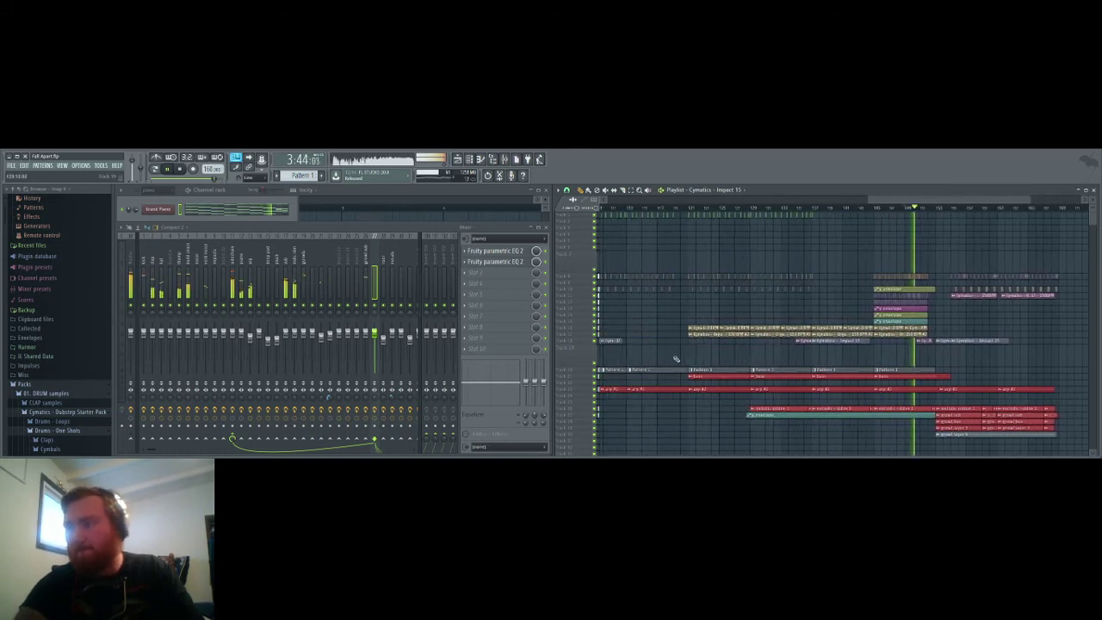
{"action": "scroll", "coordinate": [681, 354], "scroll_direction": "left", "scroll_amount": 5}
{"action": "scroll", "coordinate": [692, 302], "scroll_direction": "up", "scroll_amount": 3}
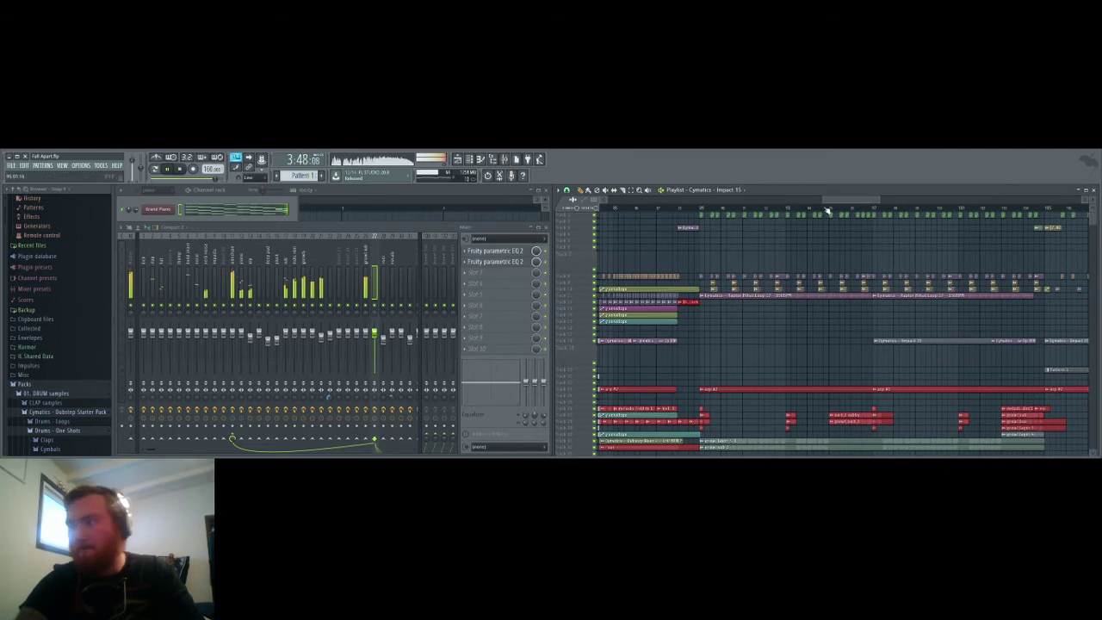
{"action": "left_click_drag", "start_coordinate": [834, 204], "coordinate": [953, 203]}
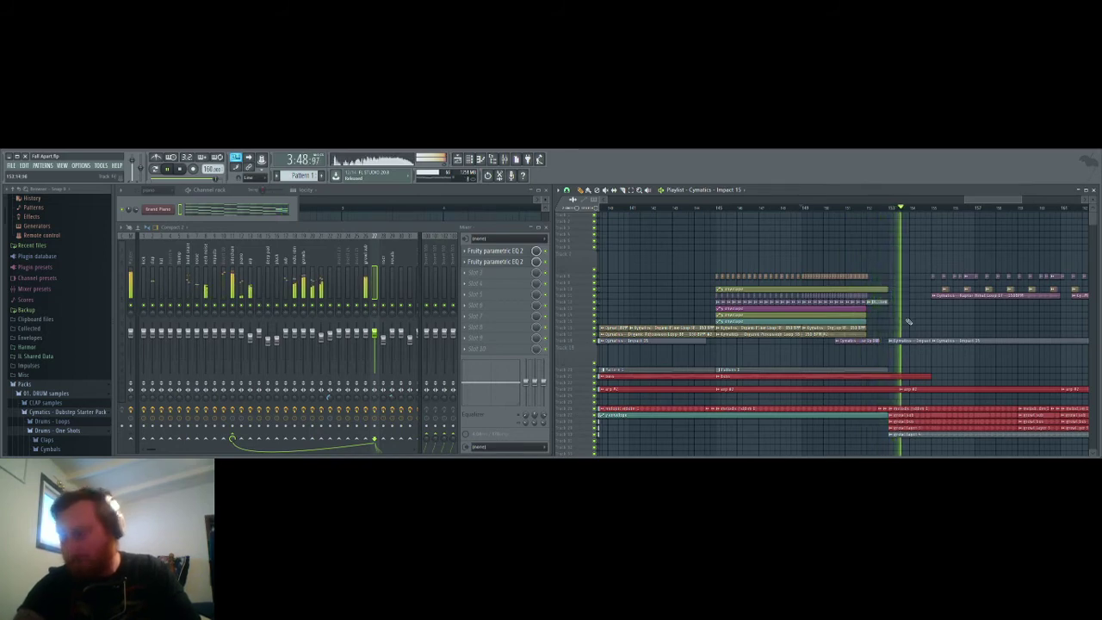
Step: Add a Cymatics - Grime Kick 1 clip at bar 153 and play the build-up into the final drop
{"action": "scroll", "coordinate": [909, 319], "scroll_direction": "up", "scroll_amount": 4}
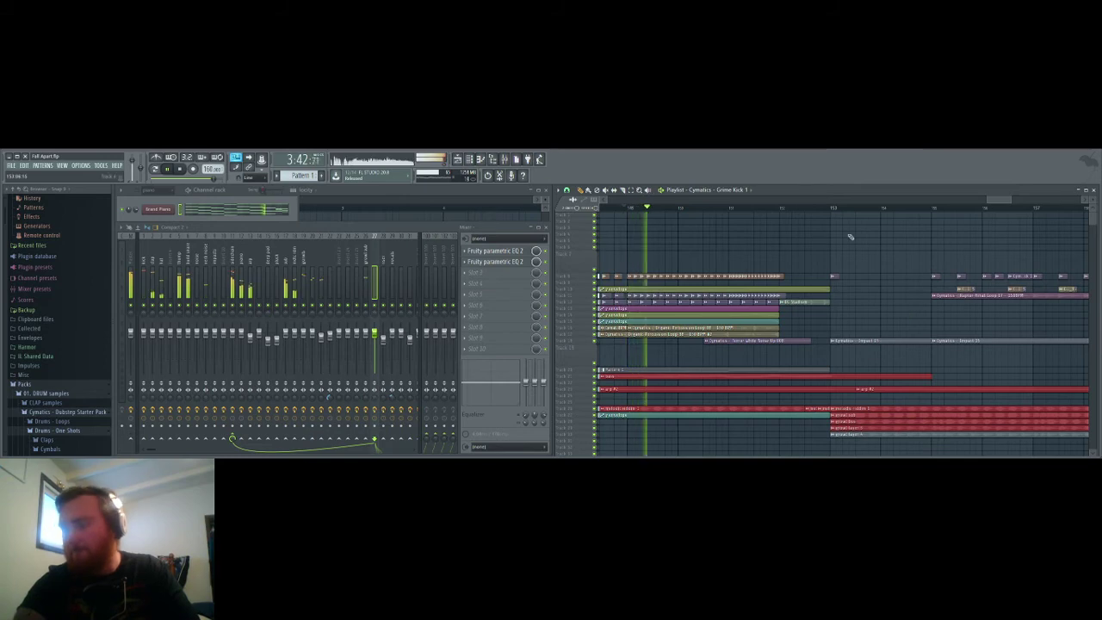
{"action": "scroll", "coordinate": [871, 291], "scroll_direction": "down", "scroll_amount": 5}
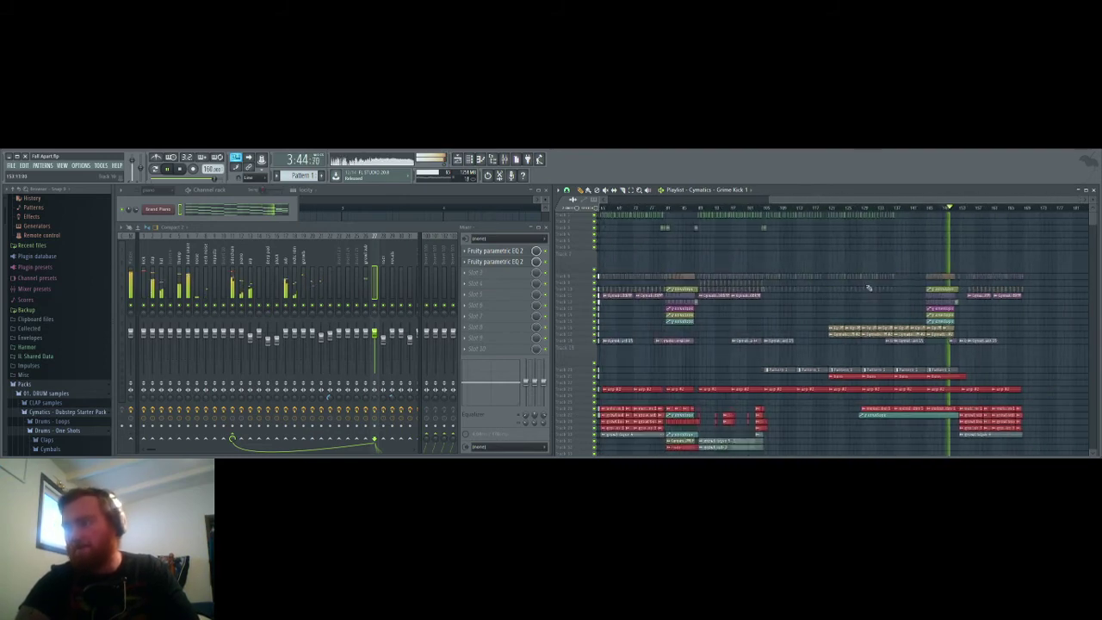
{"action": "scroll", "coordinate": [681, 254], "scroll_direction": "left", "scroll_amount": 4}
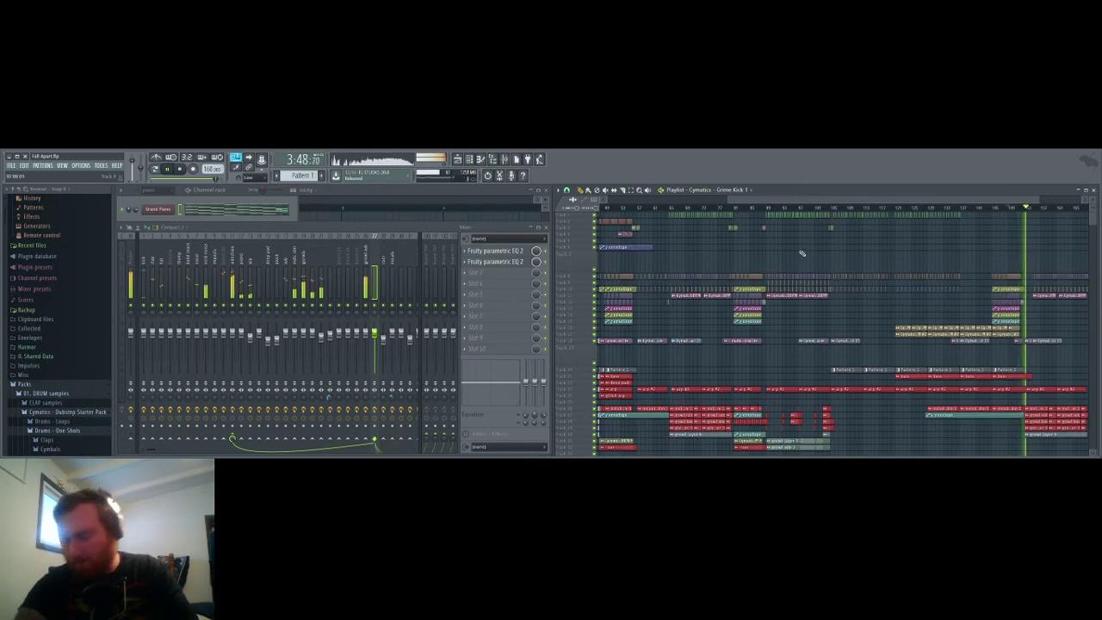
Step: Listen through the build-up and the final drop to the end of the song, comparing it with the earlier drop's arrangement
{"action": "scroll", "coordinate": [701, 237], "scroll_direction": "up", "scroll_amount": 4}
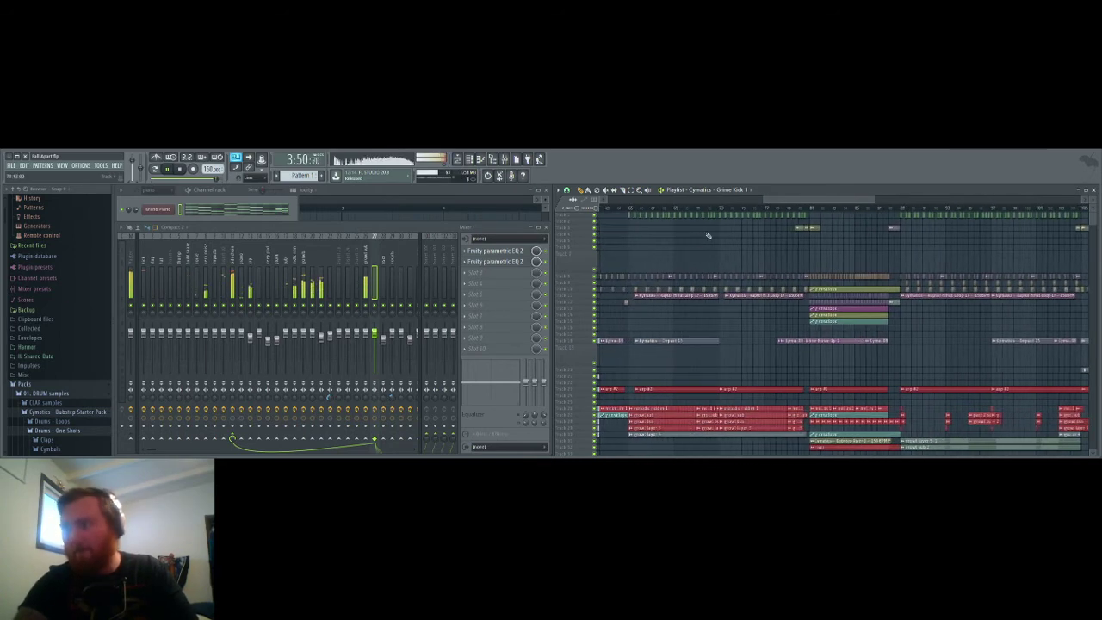
{"action": "left_click_drag", "start_coordinate": [797, 222], "coordinate": [706, 215]}
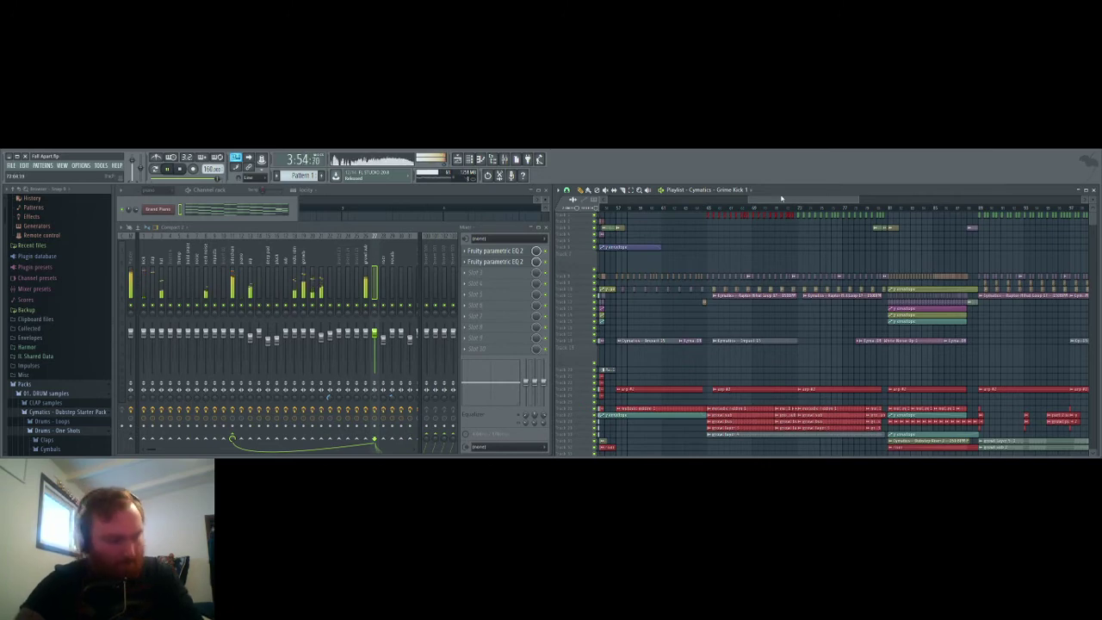
{"action": "left_click_drag", "start_coordinate": [771, 201], "coordinate": [822, 236]}
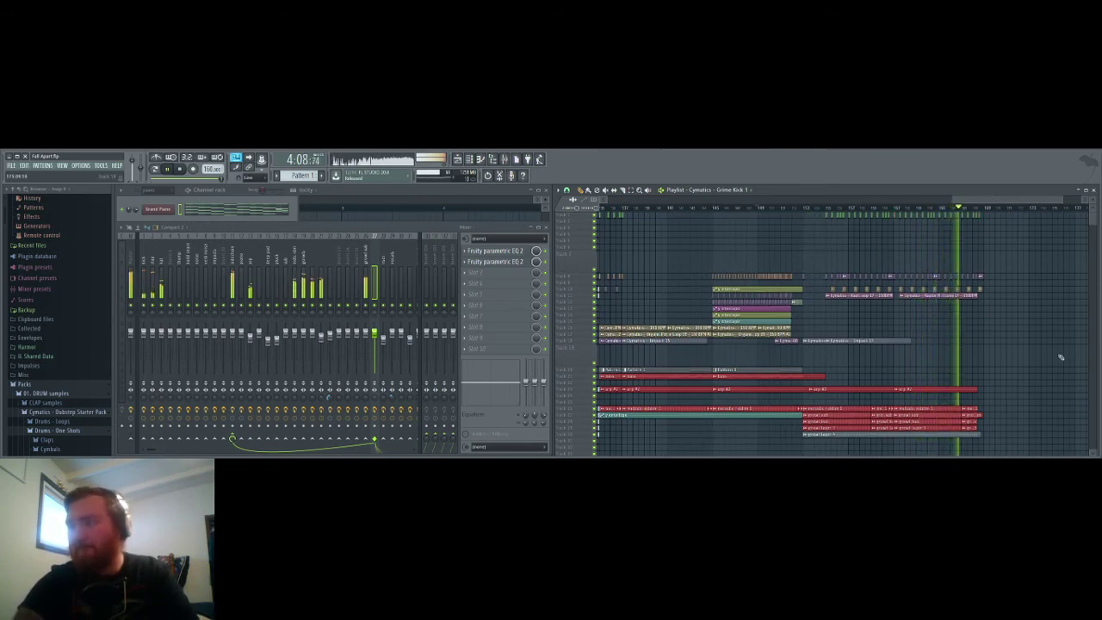
{"action": "scroll", "coordinate": [1061, 358], "scroll_direction": "down", "scroll_amount": 5}
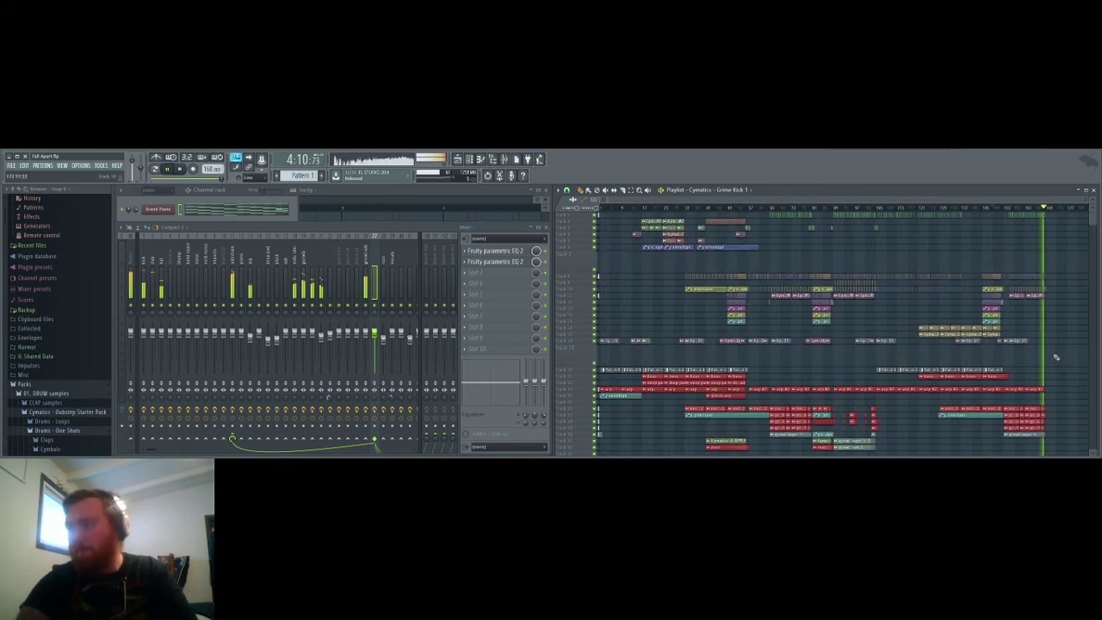
{"action": "scroll", "coordinate": [1054, 347], "scroll_direction": "up", "scroll_amount": 5}
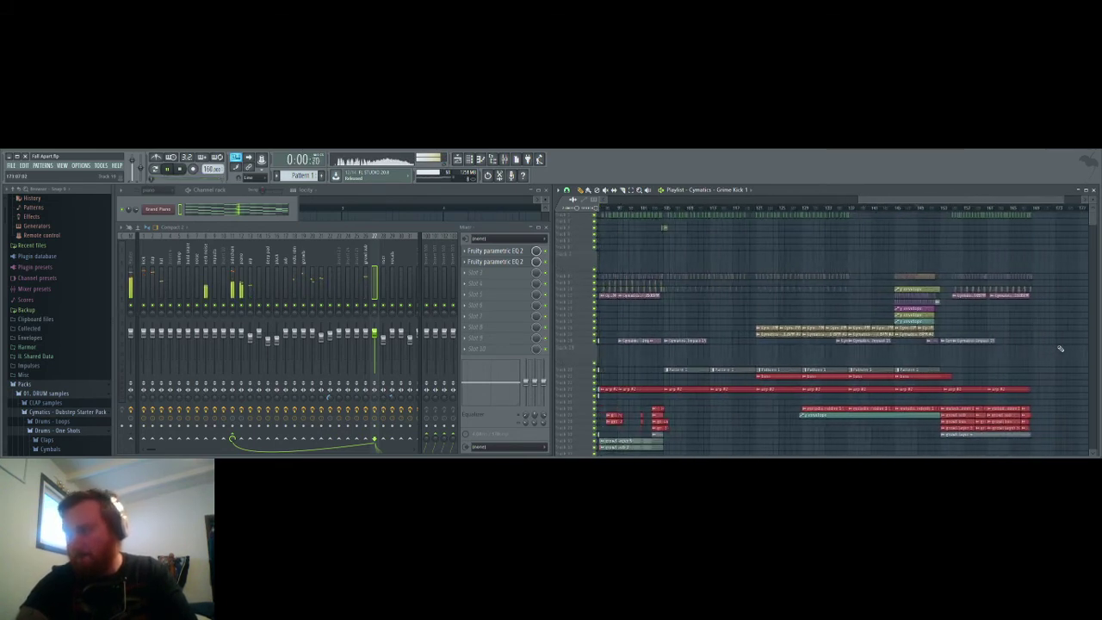
{"action": "scroll", "coordinate": [1051, 345], "scroll_direction": "down", "scroll_amount": 5}
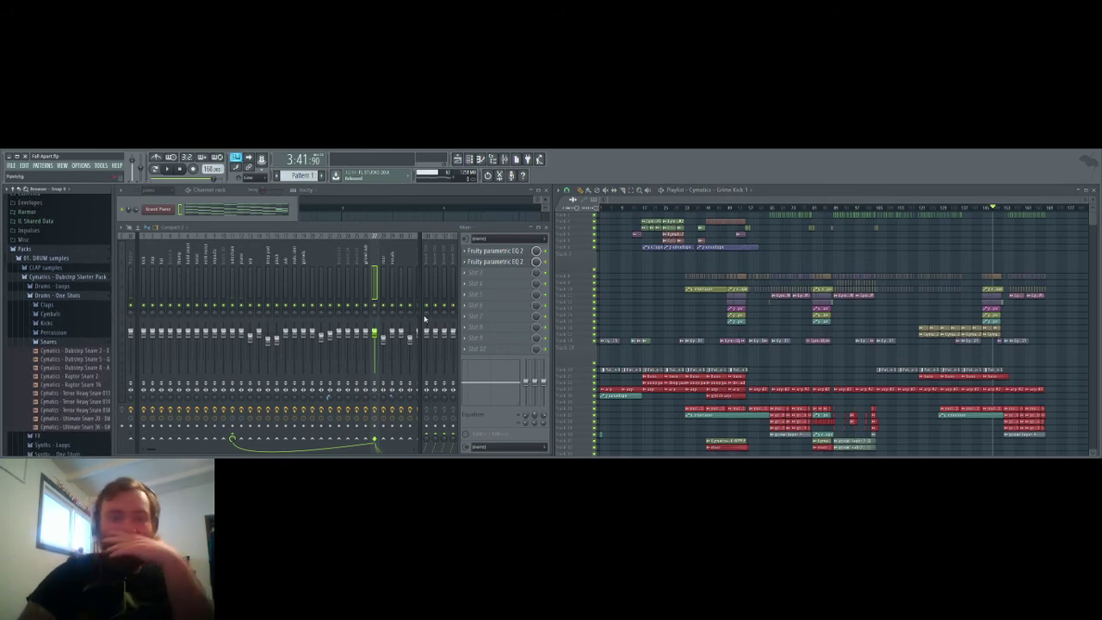
Step: Close the drum sample folders in the browser and open the 14. Cymatics - Deluxe Vocal Collection pack
{"action": "left_click", "coordinate": [53, 342]}
{"action": "left_click", "coordinate": [58, 296]}
{"action": "left_click", "coordinate": [61, 276]}
{"action": "scroll", "coordinate": [54, 342], "scroll_direction": "down", "scroll_amount": 5}
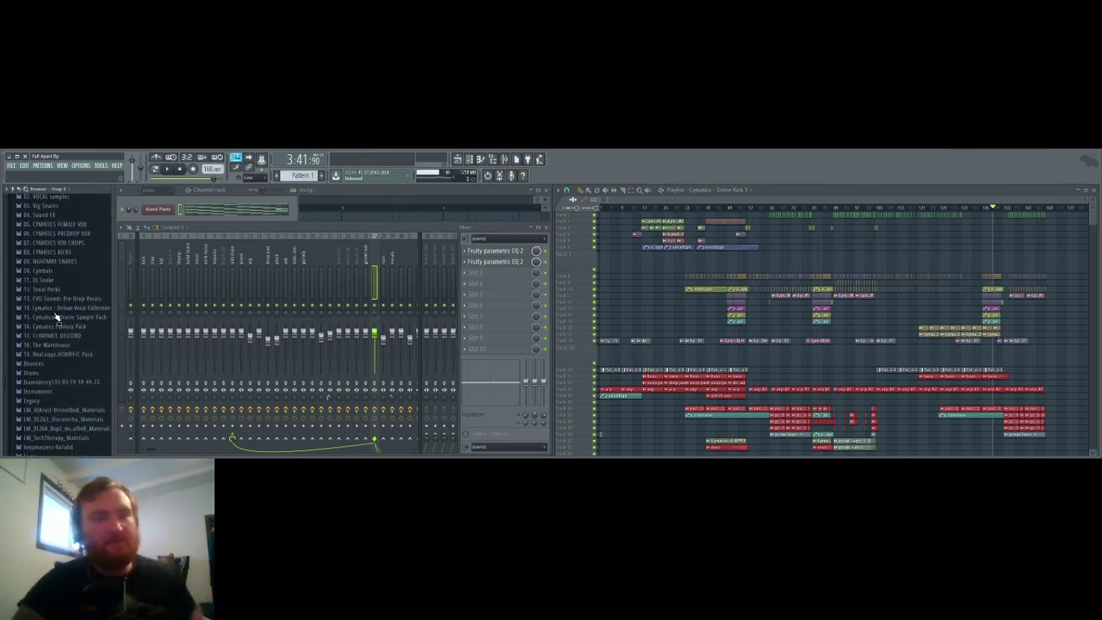
{"action": "scroll", "coordinate": [71, 295], "scroll_direction": "down", "scroll_amount": 2}
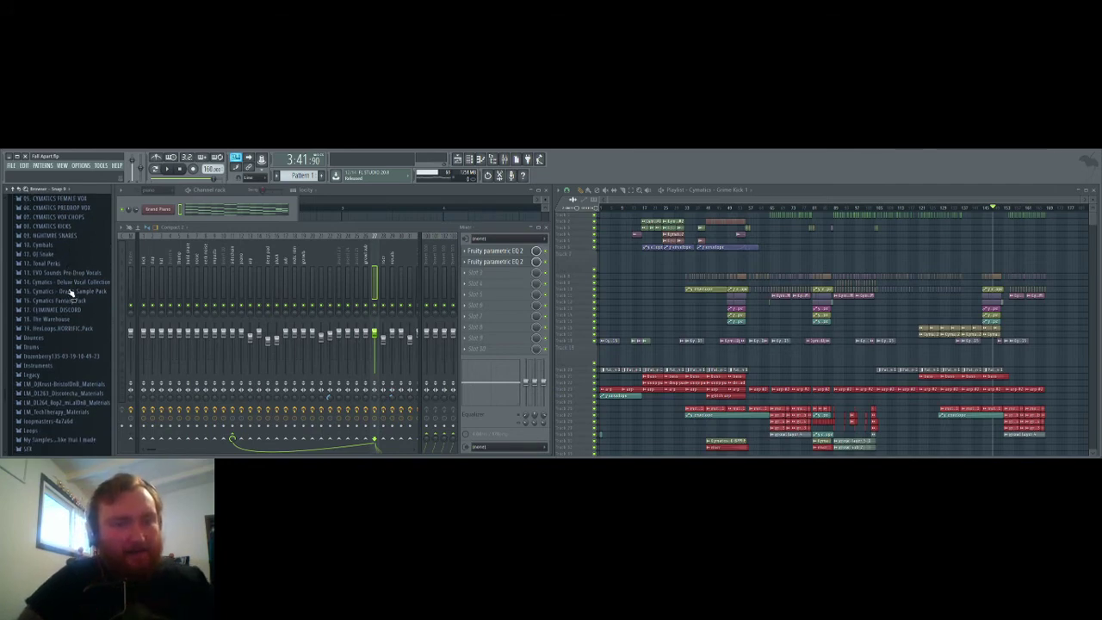
{"action": "left_click", "coordinate": [60, 273]}
{"action": "scroll", "coordinate": [61, 298], "scroll_direction": "down", "scroll_amount": 1}
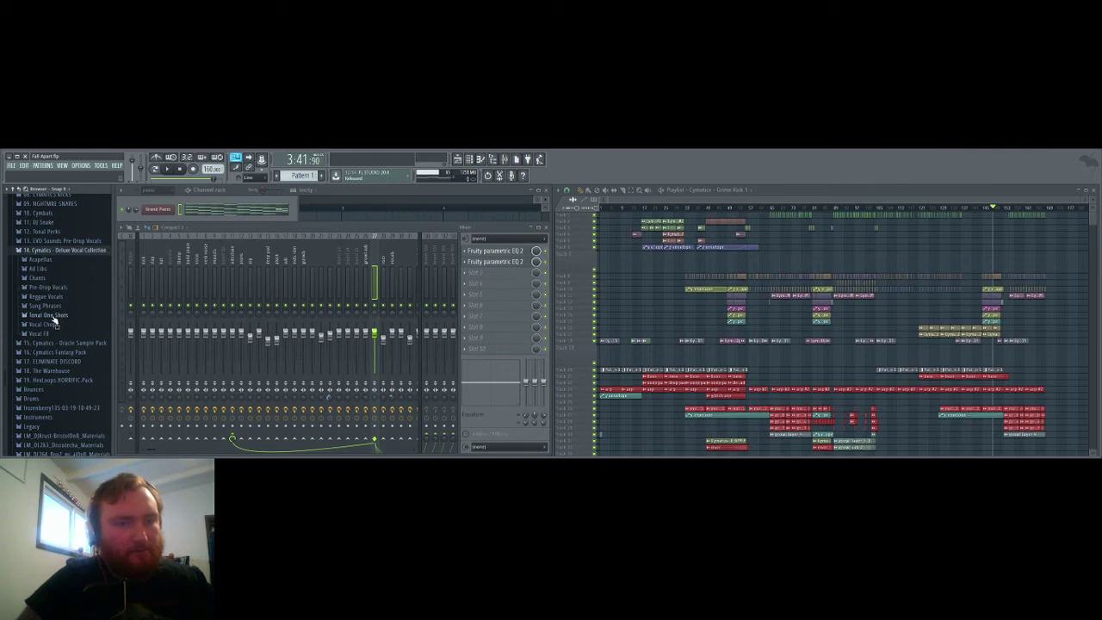
Step: Audition samples in the Tonal One Shots vocal folder and close that folder
{"action": "left_click", "coordinate": [49, 316]}
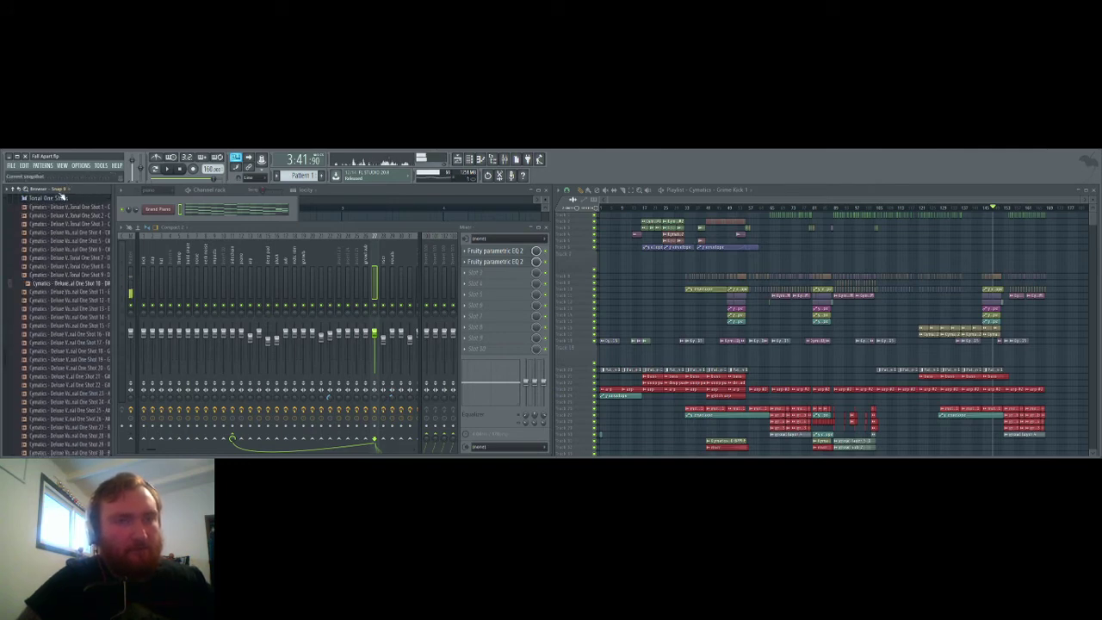
{"action": "left_click", "coordinate": [54, 200]}
{"action": "scroll", "coordinate": [57, 242], "scroll_direction": "up", "scroll_amount": 5}
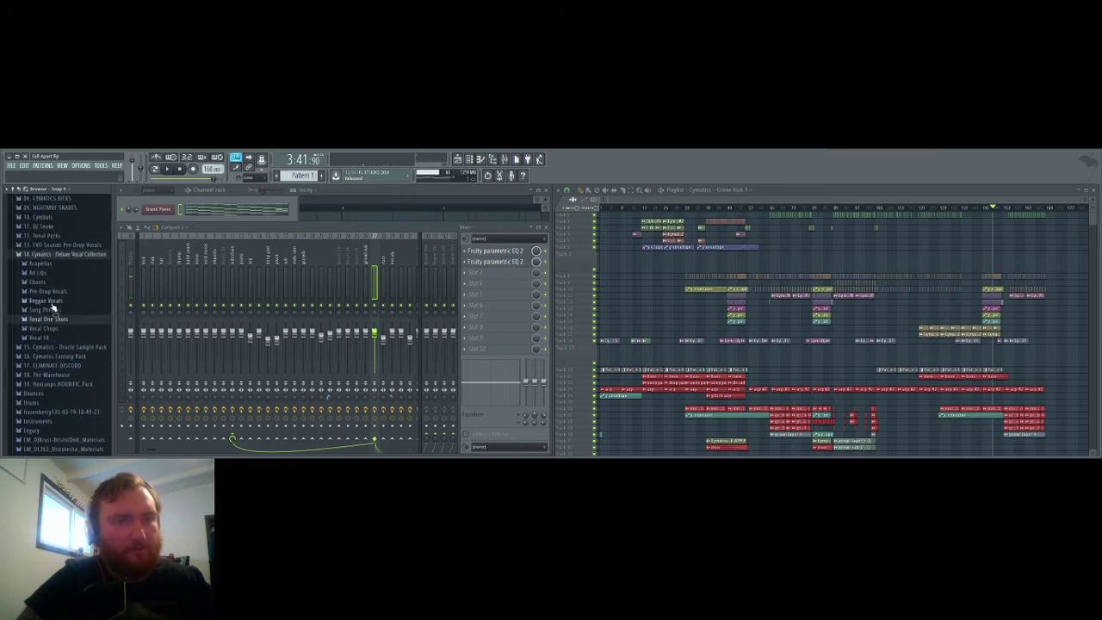
Step: Open the Processed folder of the Chants collection and audition its chant samples one after another
{"action": "left_click", "coordinate": [49, 280]}
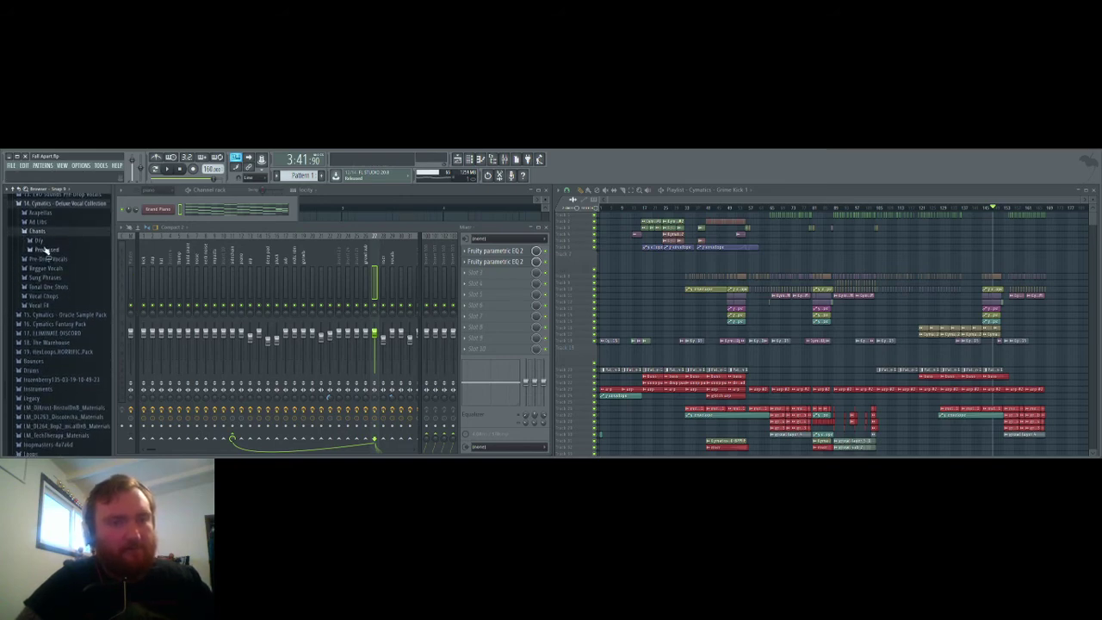
{"action": "left_click", "coordinate": [44, 250]}
{"action": "scroll", "coordinate": [64, 320], "scroll_direction": "down", "scroll_amount": 3}
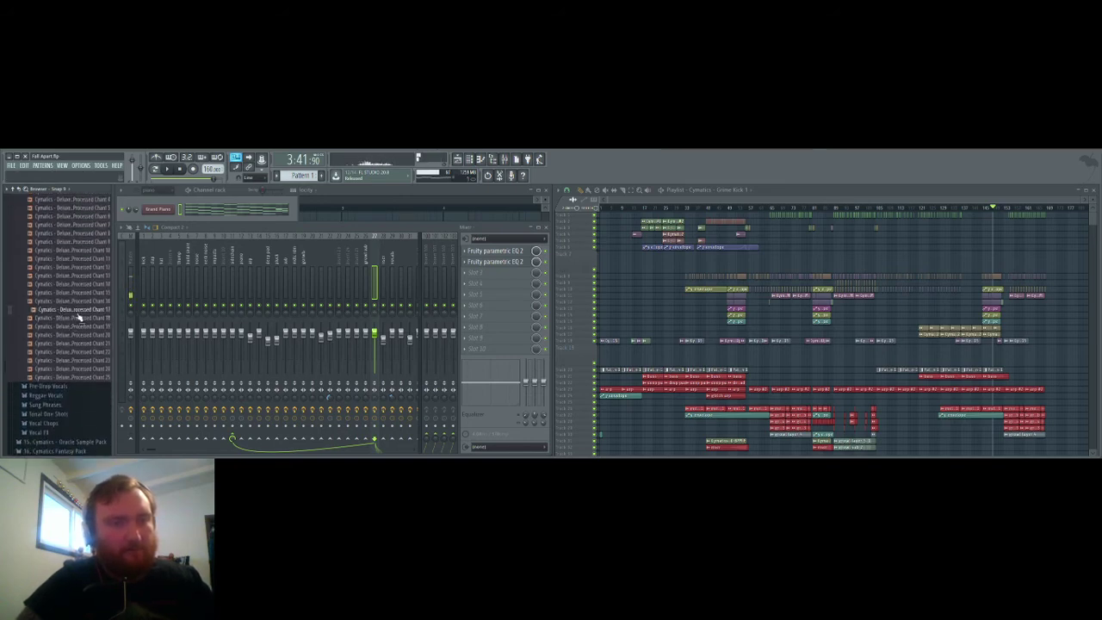
{"action": "left_click", "coordinate": [68, 335]}
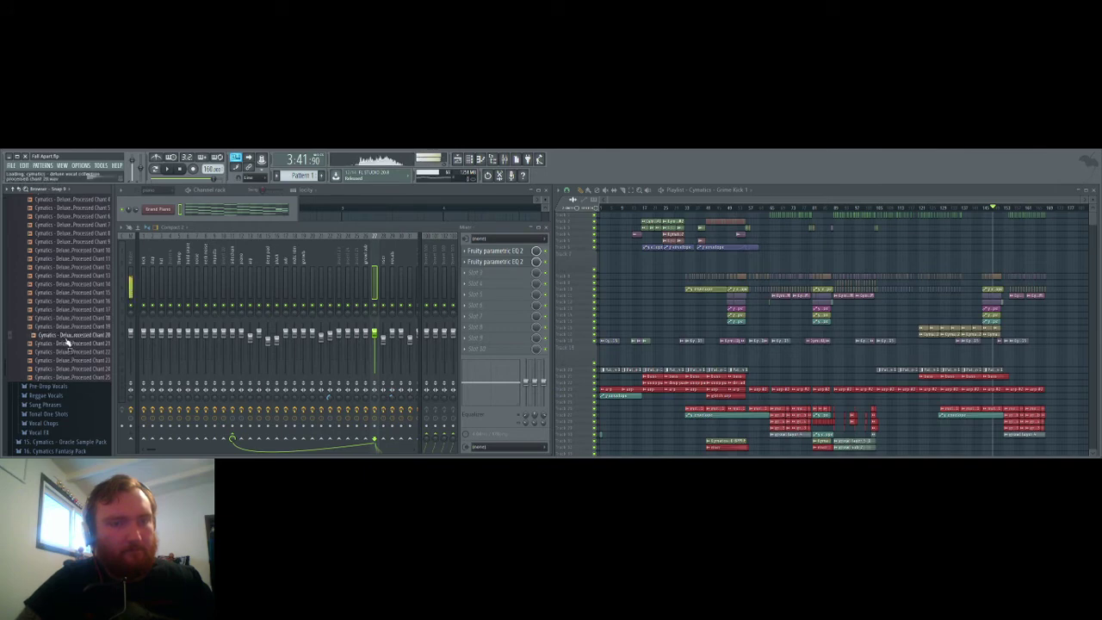
{"action": "left_click", "coordinate": [71, 352]}
{"action": "left_click", "coordinate": [69, 361]}
{"action": "left_click", "coordinate": [68, 369]}
{"action": "left_click", "coordinate": [69, 377]}
{"action": "left_click", "coordinate": [72, 300]}
{"action": "left_click", "coordinate": [73, 249]}
{"action": "left_click", "coordinate": [75, 242]}
{"action": "left_click", "coordinate": [73, 233]}
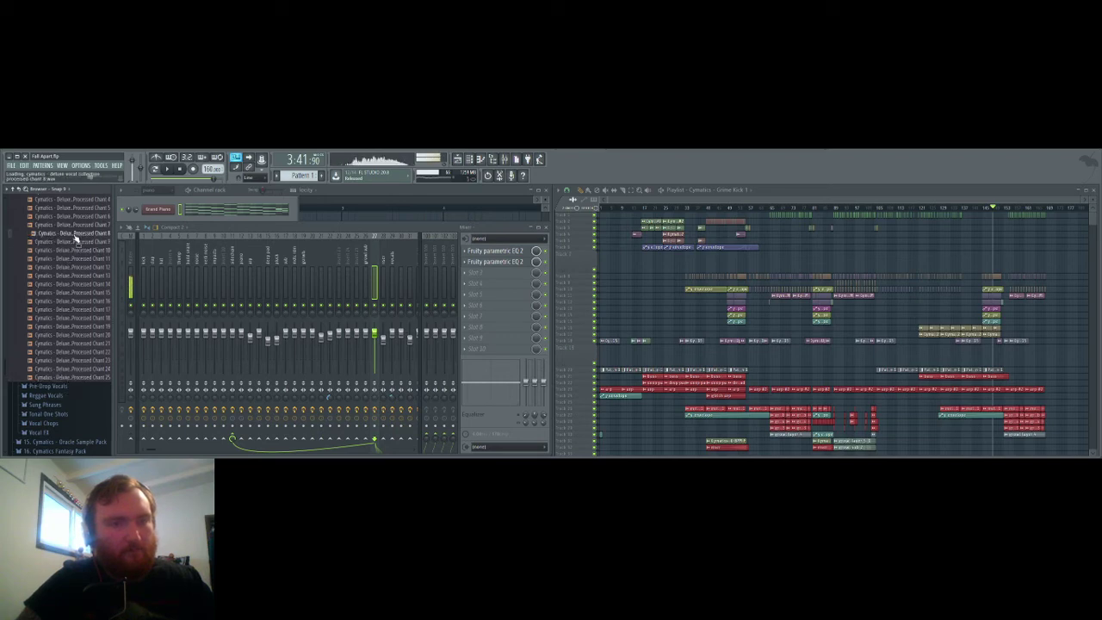
{"action": "scroll", "coordinate": [74, 234], "scroll_direction": "up", "scroll_amount": 5}
{"action": "left_click", "coordinate": [74, 308]}
{"action": "left_click", "coordinate": [75, 299]}
{"action": "left_click", "coordinate": [76, 292]}
{"action": "left_click", "coordinate": [76, 283]}
{"action": "left_click", "coordinate": [75, 274]}
{"action": "left_click", "coordinate": [77, 266]}
{"action": "left_click", "coordinate": [80, 259]}
{"action": "left_click", "coordinate": [78, 342]}
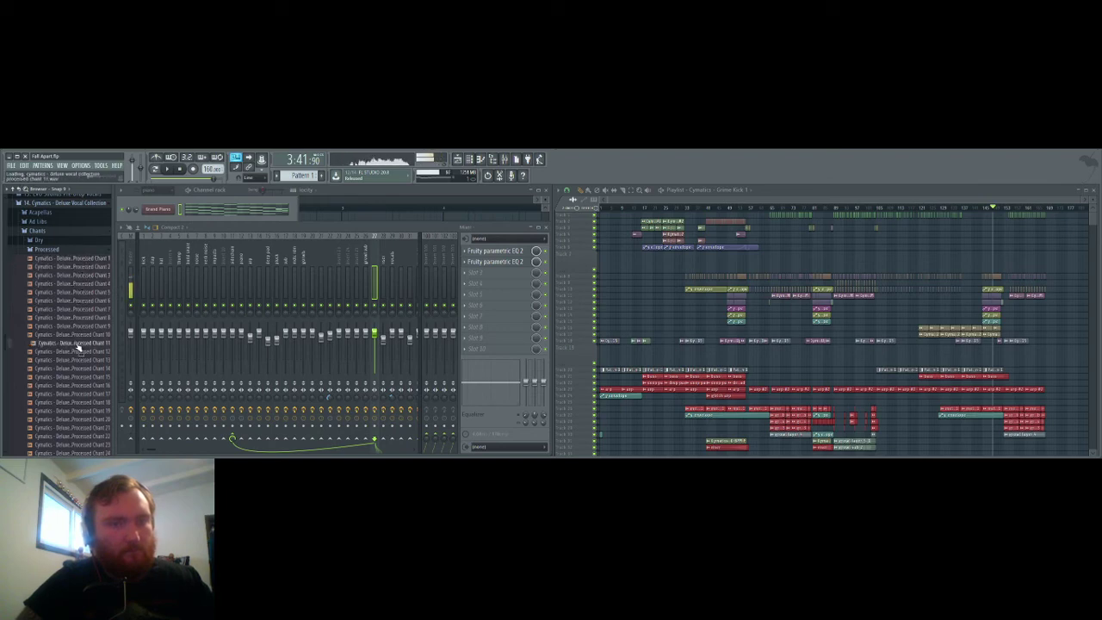
{"action": "left_click", "coordinate": [73, 352]}
{"action": "left_click", "coordinate": [75, 360]}
{"action": "left_click", "coordinate": [76, 368]}
{"action": "left_click", "coordinate": [75, 385]}
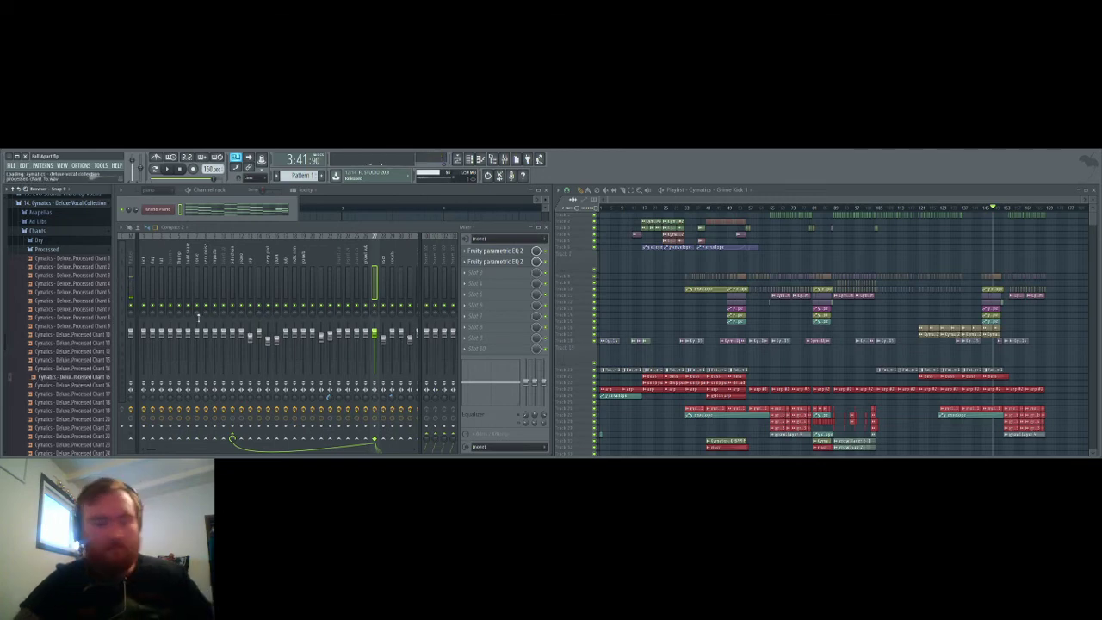
{"action": "key", "text": "Down"}
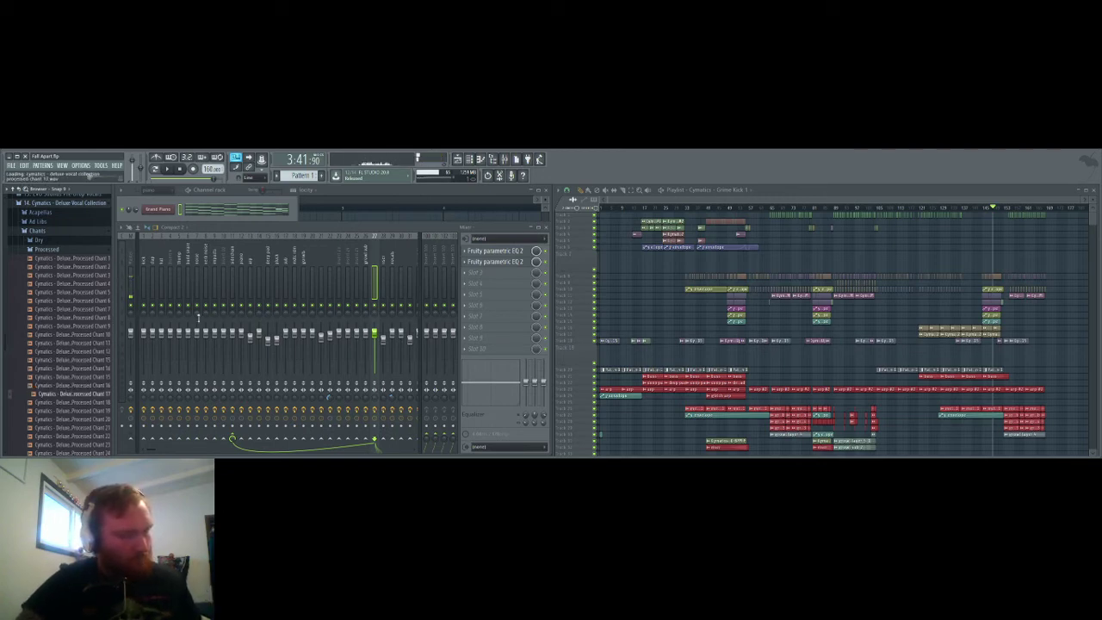
{"action": "key", "text": "Up"}
{"action": "key", "text": "Up"}
{"action": "key", "text": "Up"}
{"action": "key", "text": "Up"}
{"action": "key", "text": "Up"}
{"action": "key", "text": "Up"}
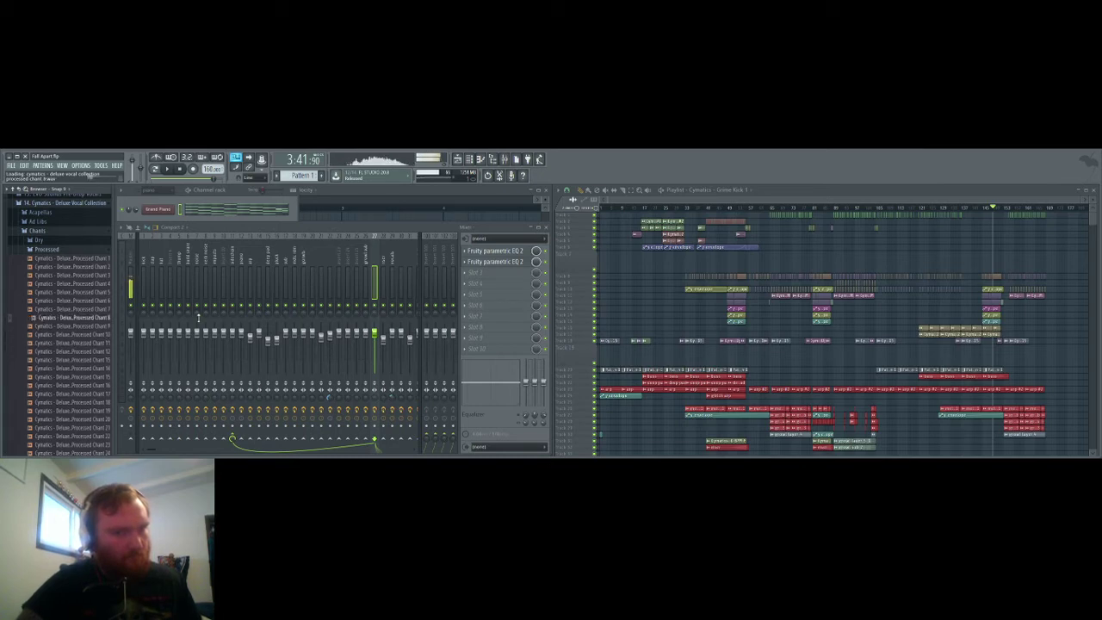
{"action": "key", "text": "Up"}
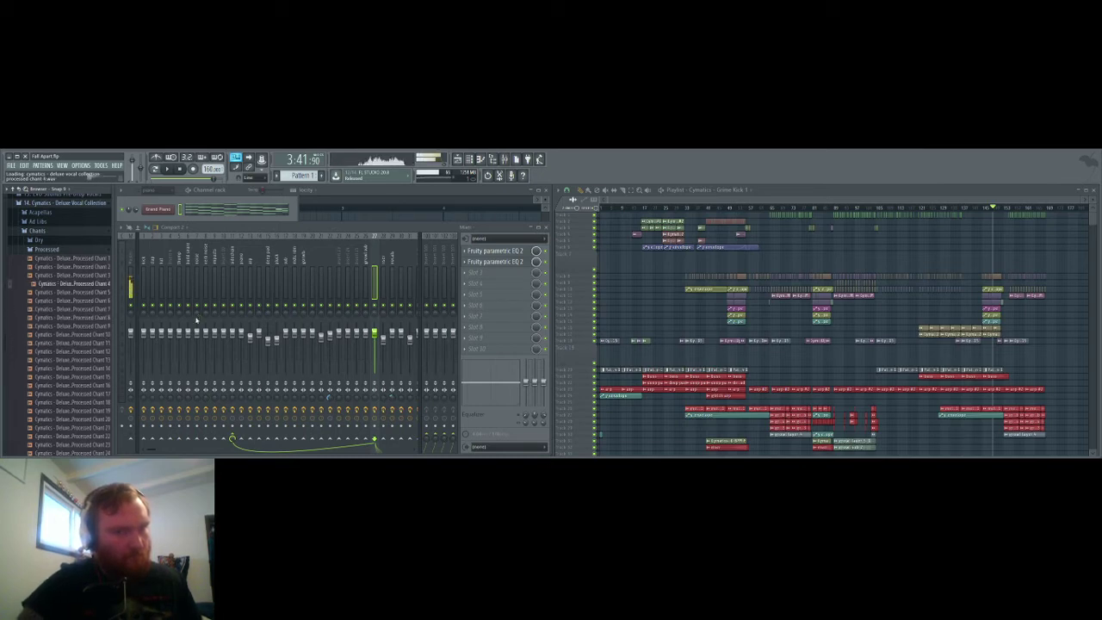
Step: Switch from the Processed to the Dry chants folder and audition samples, including Dry Chant 28 - What
{"action": "left_click", "coordinate": [51, 249]}
{"action": "left_click", "coordinate": [56, 245]}
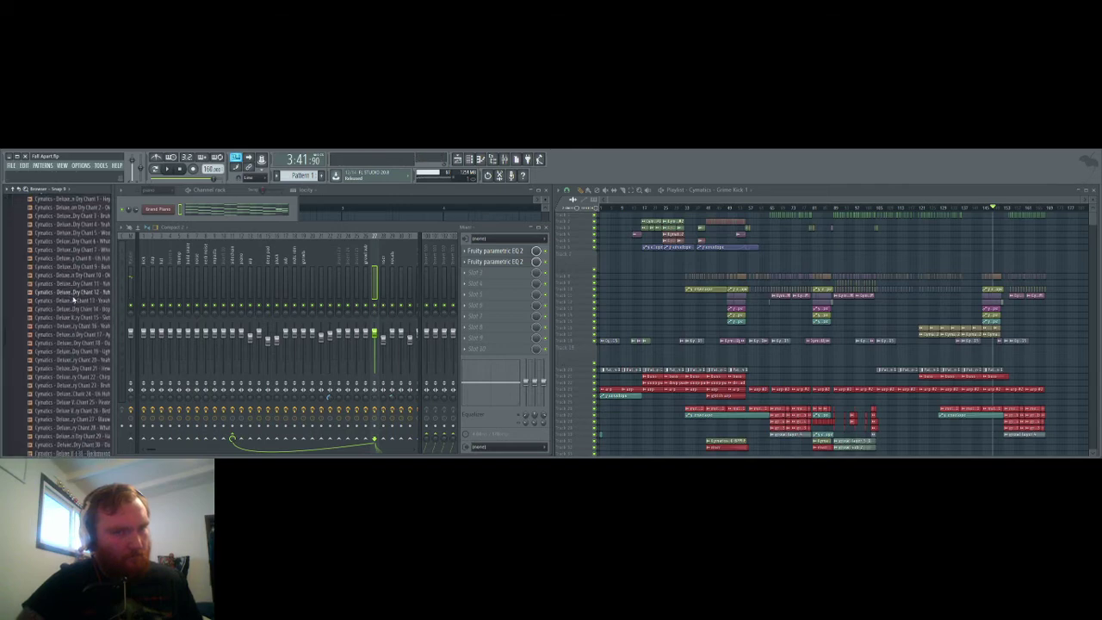
{"action": "scroll", "coordinate": [79, 295], "scroll_direction": "down", "scroll_amount": 2}
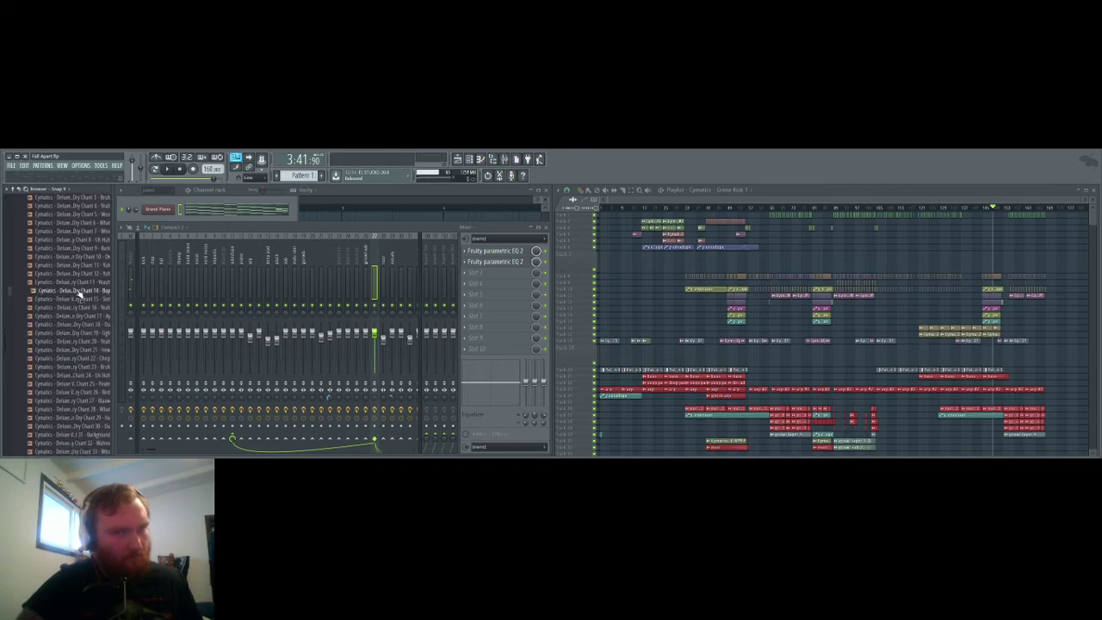
{"action": "left_click", "coordinate": [80, 213]}
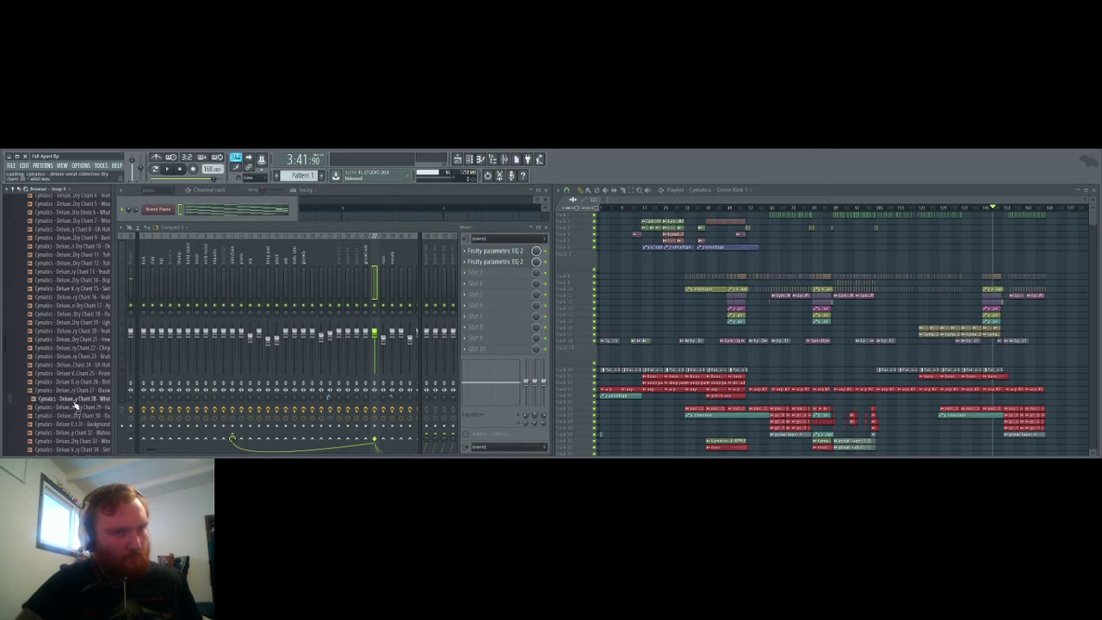
{"action": "scroll", "coordinate": [76, 407], "scroll_direction": "down", "scroll_amount": 3}
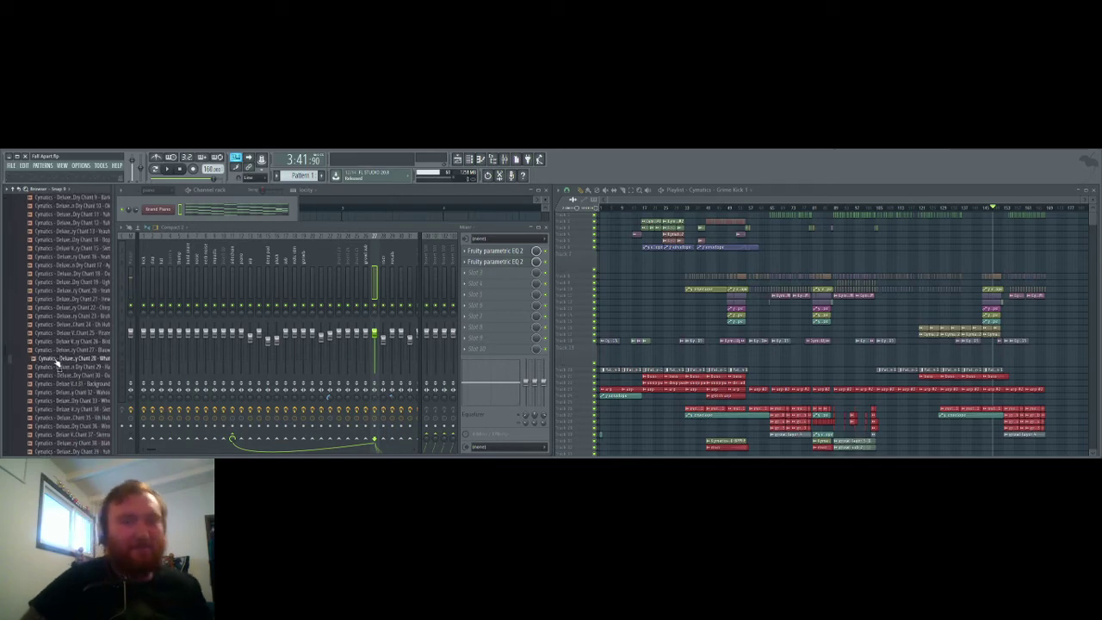
Step: Add the Dry Chant 28 - What sample to the playlist and align it with the last drum hit of the final drop
{"action": "left_click_drag", "start_coordinate": [57, 362], "coordinate": [1052, 356]}
{"action": "scroll", "coordinate": [1033, 357], "scroll_direction": "up", "scroll_amount": 5}
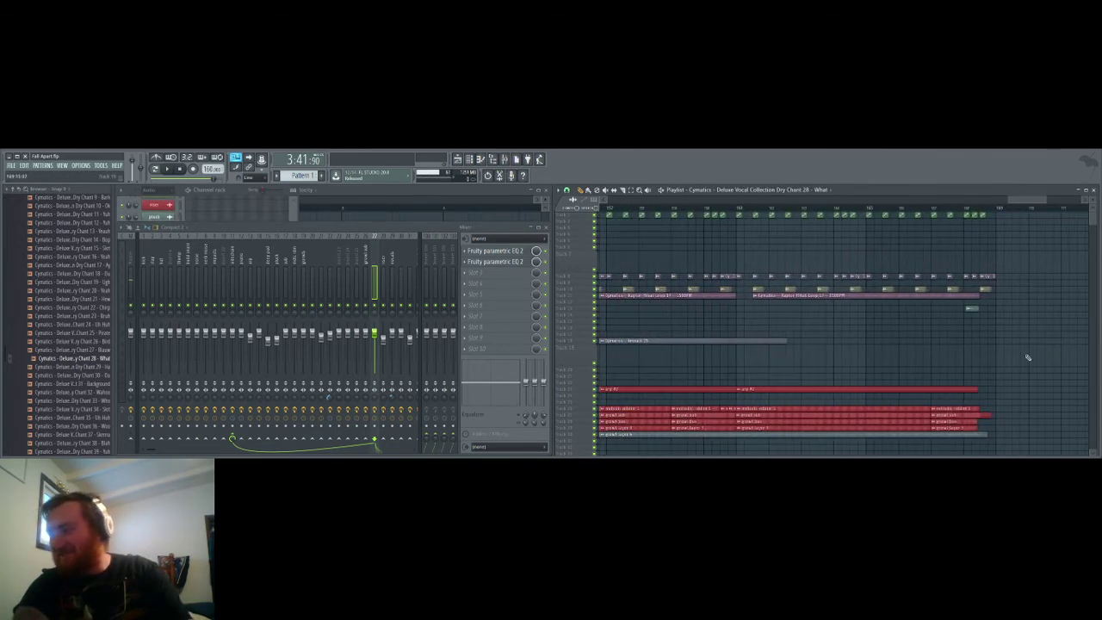
{"action": "scroll", "coordinate": [1028, 357], "scroll_direction": "up", "scroll_amount": 3}
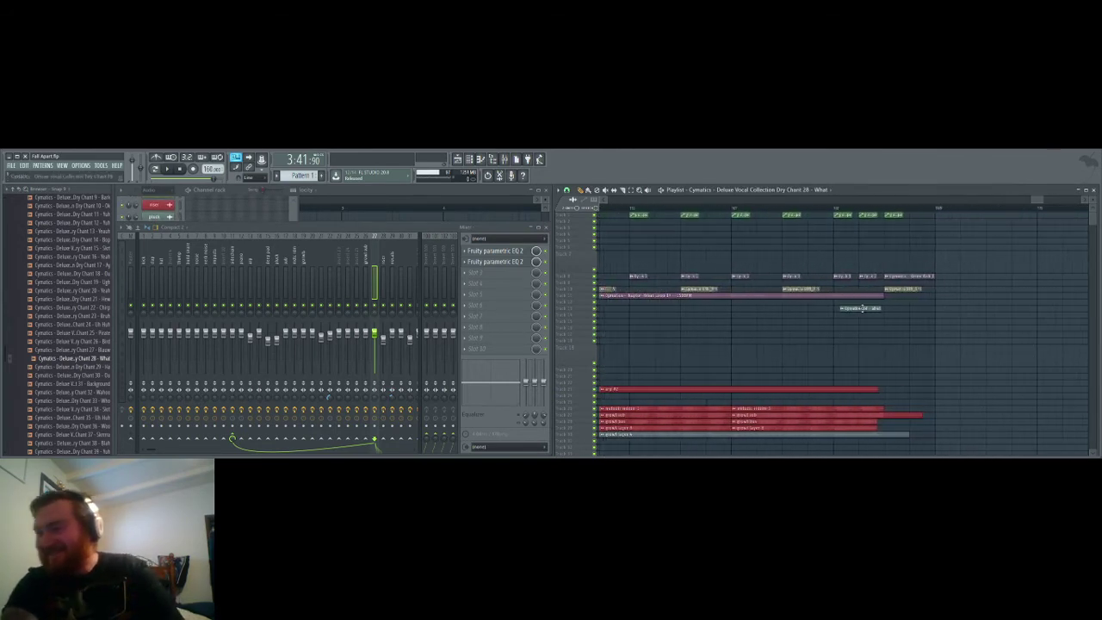
{"action": "left_click_drag", "start_coordinate": [926, 245], "coordinate": [907, 260]}
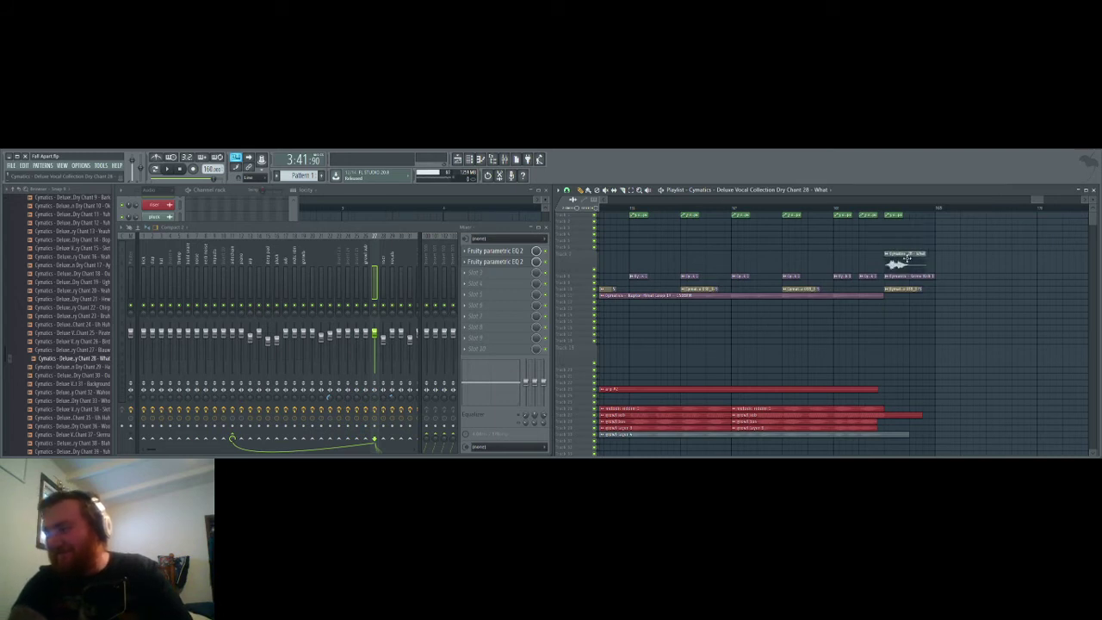
Step: Route the What chant sample to mixer track 31 and close its channel settings
{"action": "double_click", "coordinate": [907, 258]}
{"action": "scroll", "coordinate": [386, 291], "scroll_direction": "up", "scroll_amount": 10}
{"action": "scroll", "coordinate": [387, 291], "scroll_direction": "up", "scroll_amount": 1}
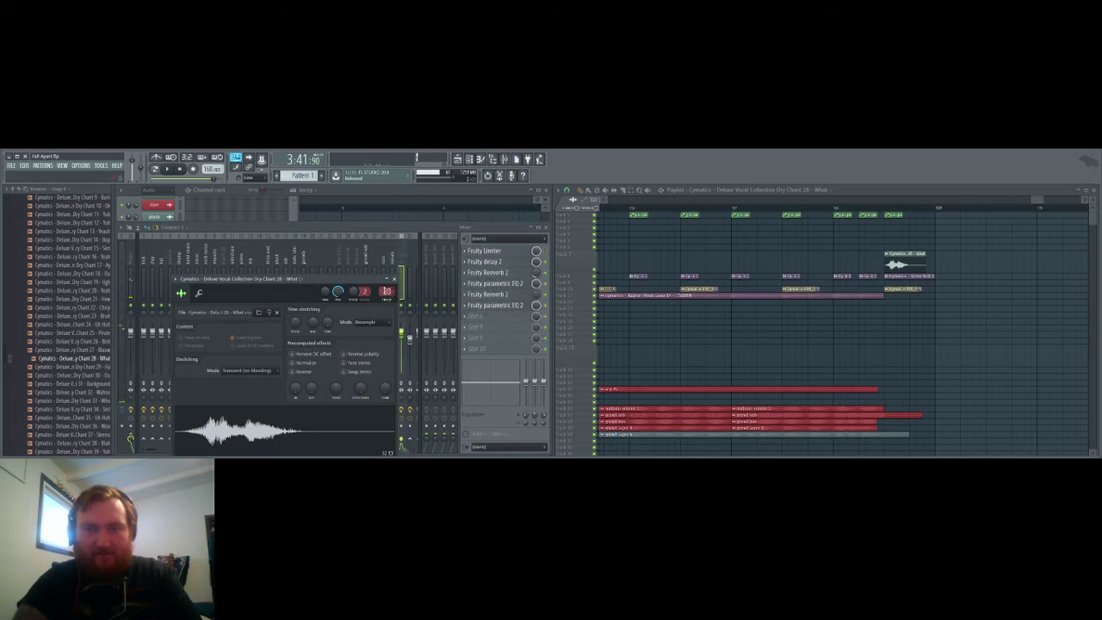
{"action": "left_click", "coordinate": [337, 421]}
{"action": "scroll", "coordinate": [387, 291], "scroll_direction": "up", "scroll_amount": 1}
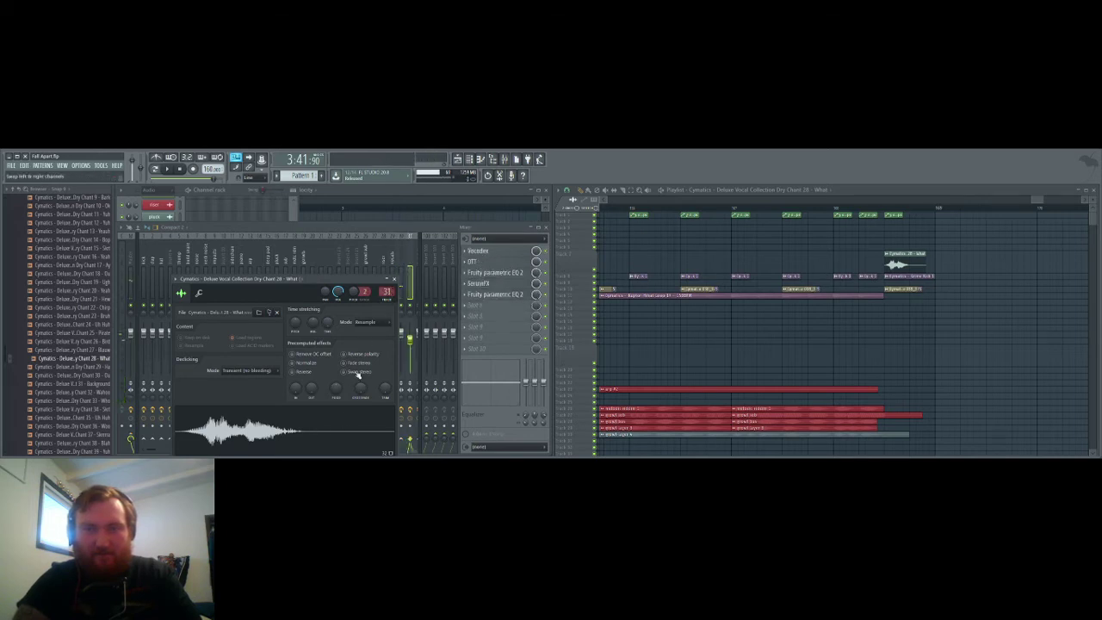
{"action": "left_click", "coordinate": [393, 280]}
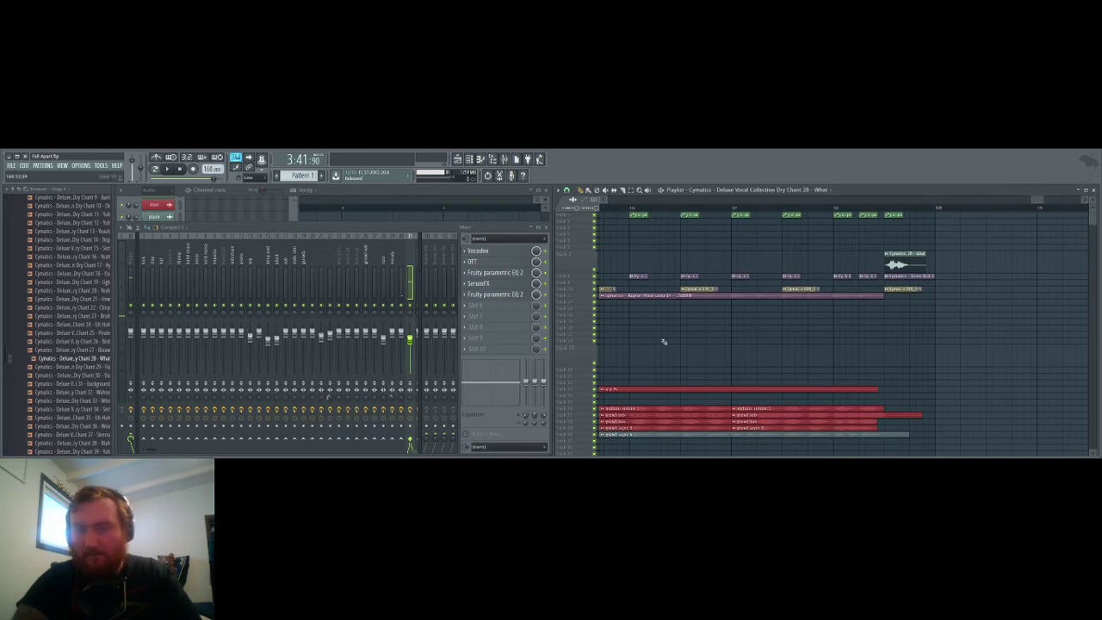
Step: Play the final drop's ending and shift the What chant clip slightly later, just past the start of the last drum hit
{"action": "scroll", "coordinate": [942, 362], "scroll_direction": "down", "scroll_amount": 8}
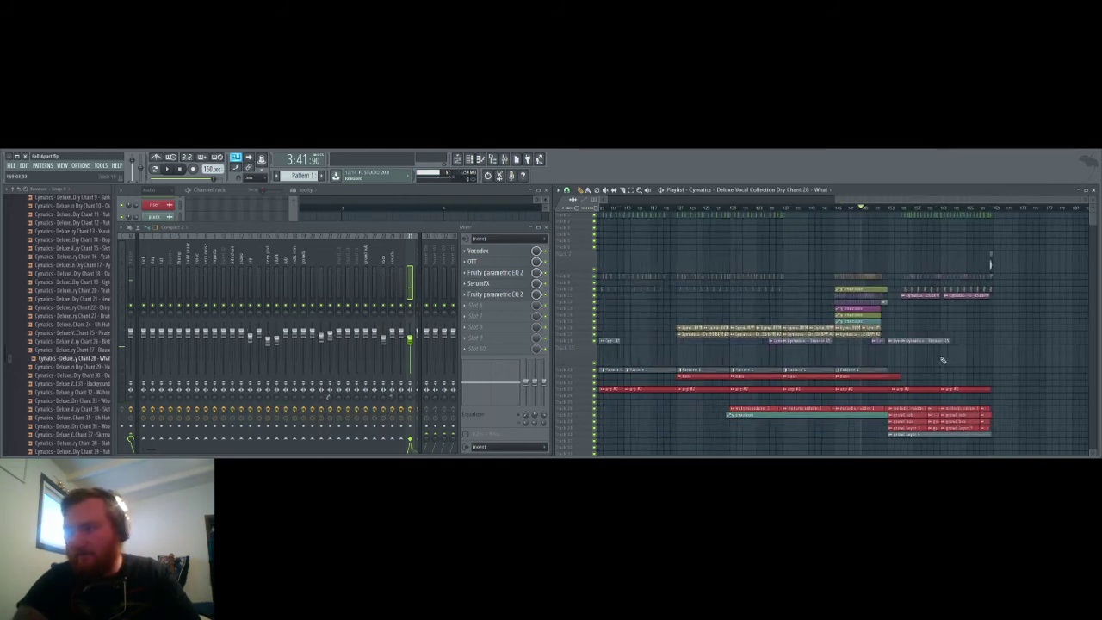
{"action": "scroll", "coordinate": [943, 362], "scroll_direction": "left", "scroll_amount": 3}
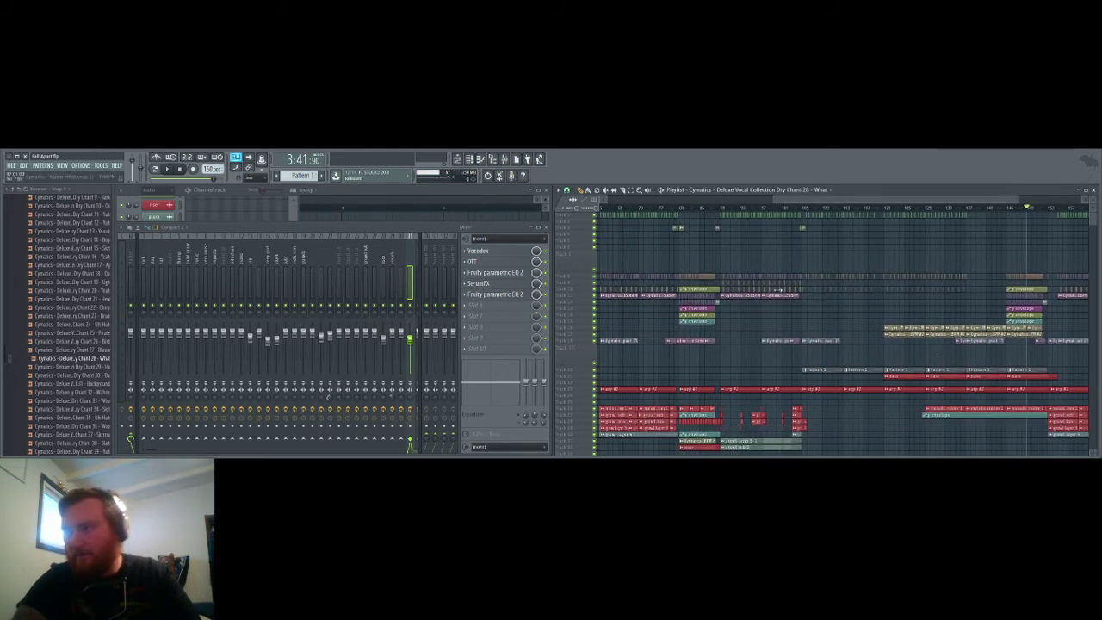
{"action": "scroll", "coordinate": [894, 321], "scroll_direction": "right", "scroll_amount": 10}
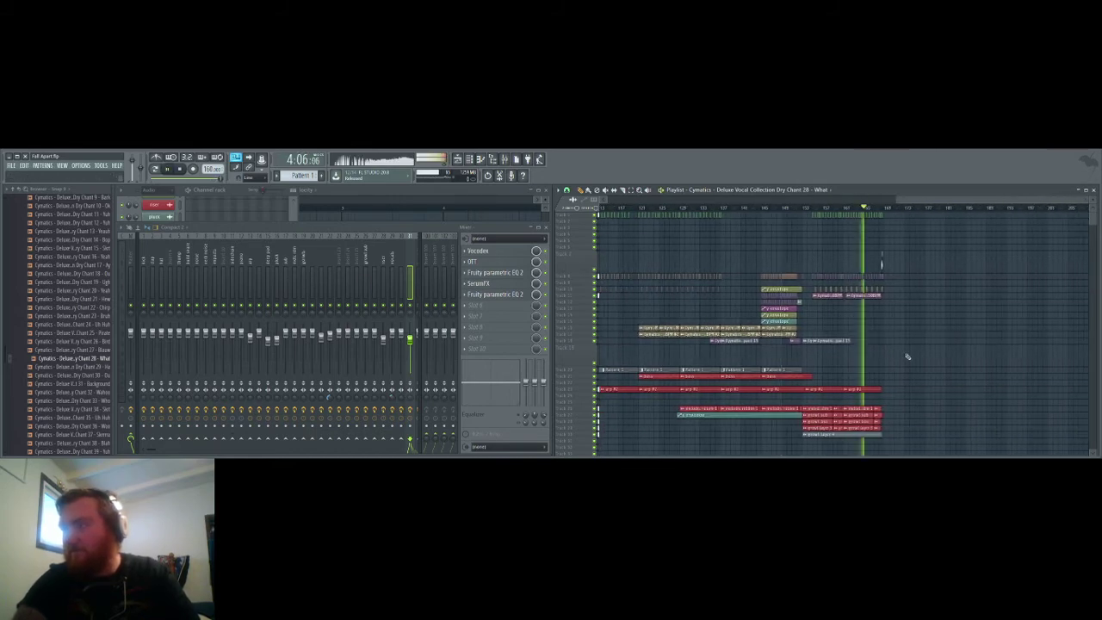
{"action": "scroll", "coordinate": [918, 352], "scroll_direction": "up", "scroll_amount": 5}
{"action": "scroll", "coordinate": [1000, 359], "scroll_direction": "up", "scroll_amount": 6}
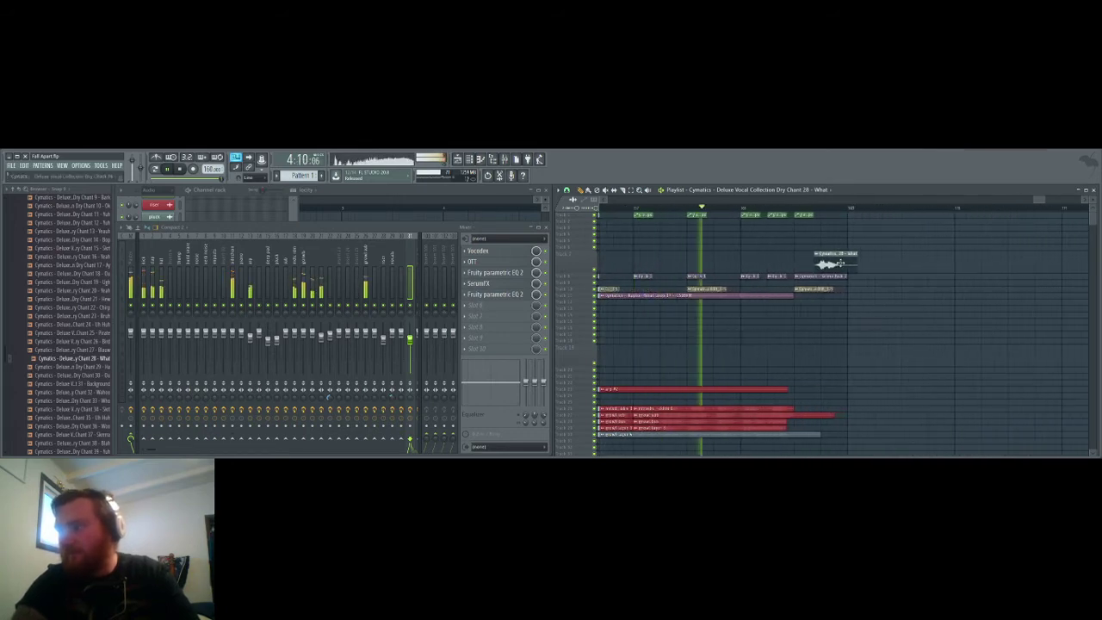
{"action": "key", "text": "space"}
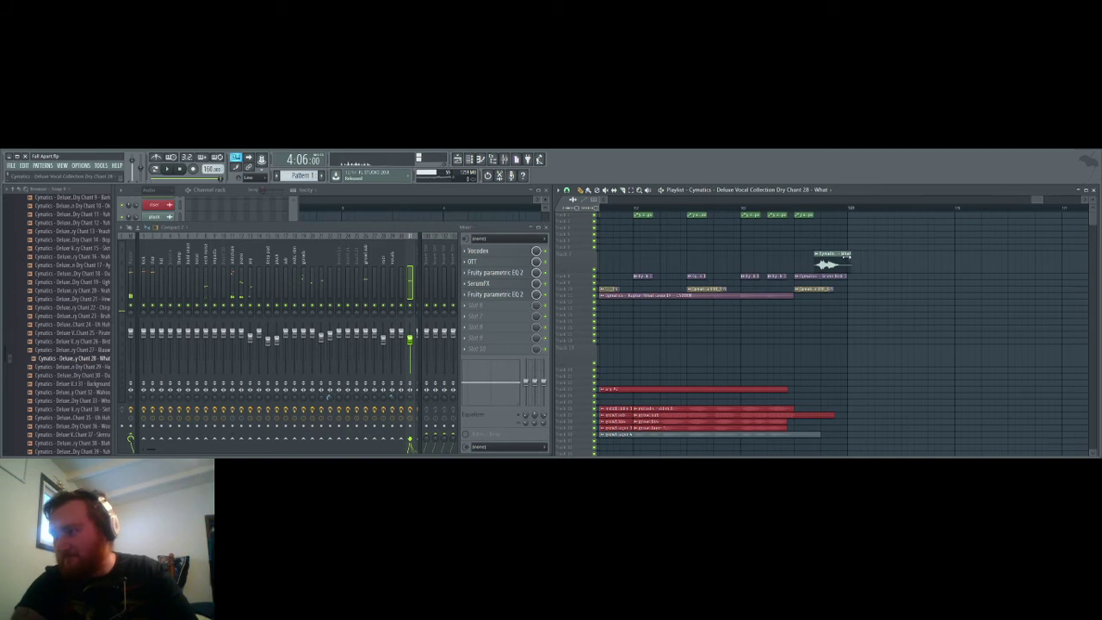
Step: Copy the drums, loops, effects and growl layers from the earlier drop's second half, bars 89 to 105, onto the end of the final drop
{"action": "scroll", "coordinate": [871, 314], "scroll_direction": "down", "scroll_amount": 8}
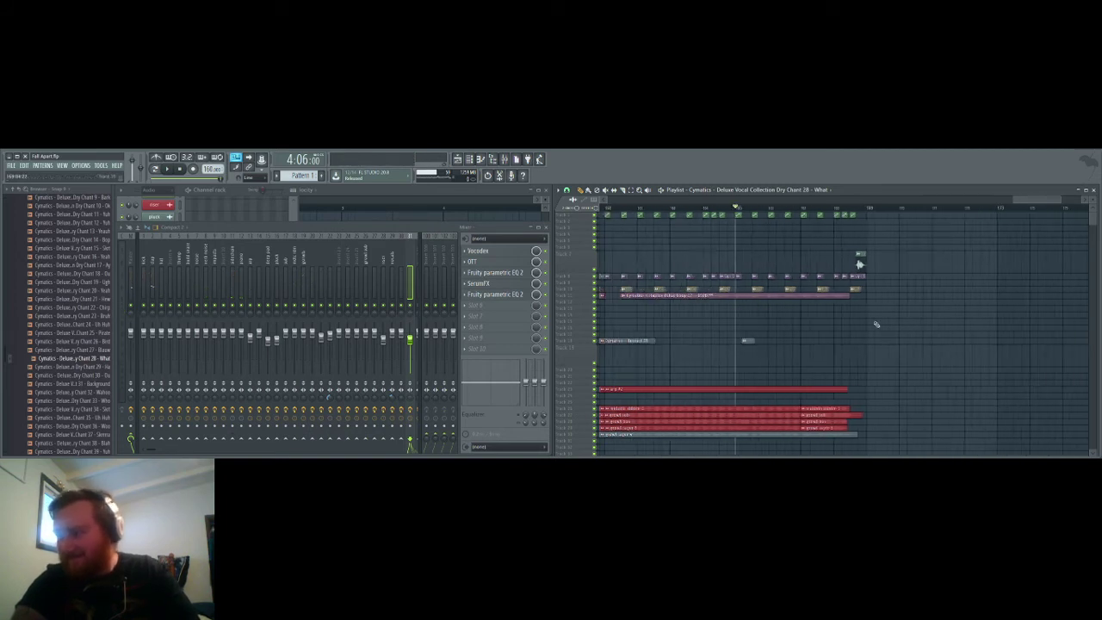
{"action": "scroll", "coordinate": [887, 319], "scroll_direction": "down", "scroll_amount": 2}
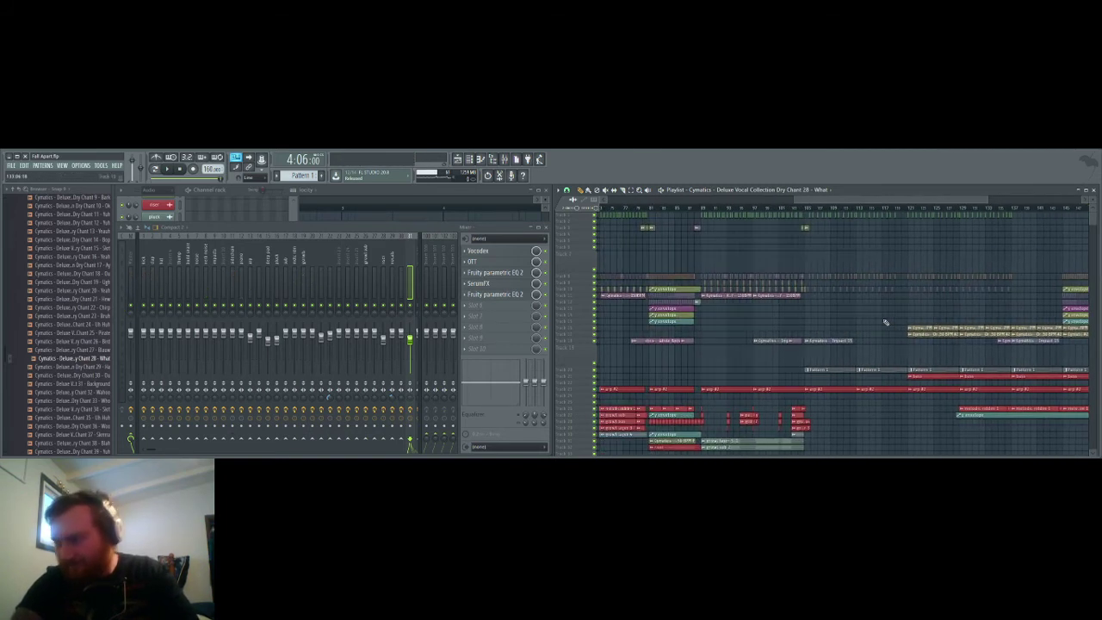
{"action": "scroll", "coordinate": [767, 359], "scroll_direction": "up", "scroll_amount": 10}
{"action": "scroll", "coordinate": [763, 340], "scroll_direction": "up", "scroll_amount": 5}
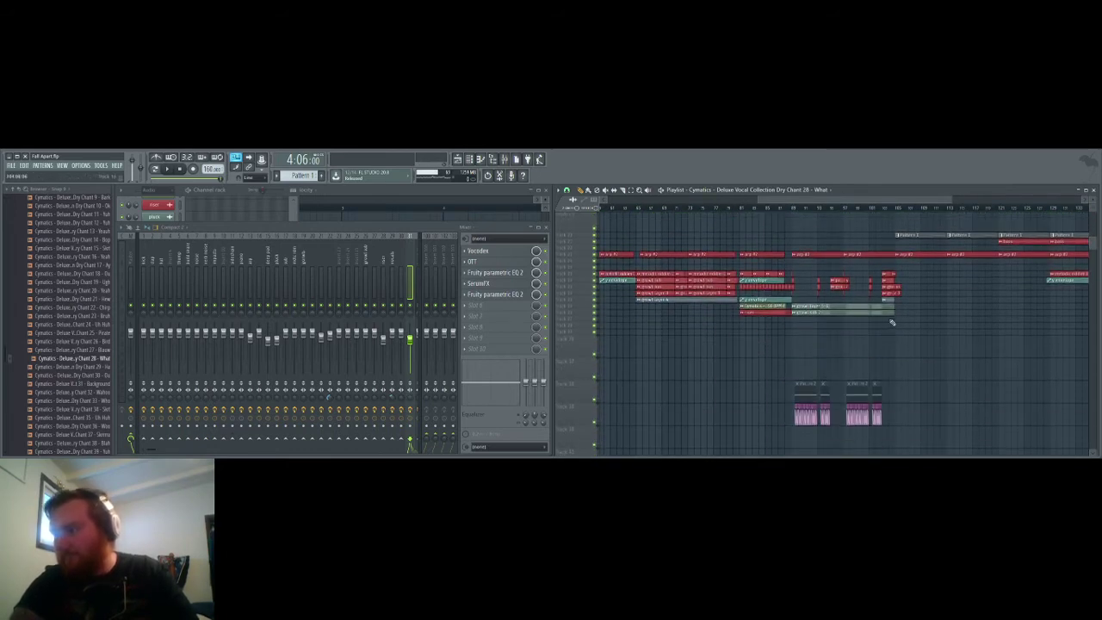
{"action": "left_click_drag", "start_coordinate": [901, 321], "coordinate": [794, 278]}
{"action": "scroll", "coordinate": [877, 314], "scroll_direction": "up", "scroll_amount": 5}
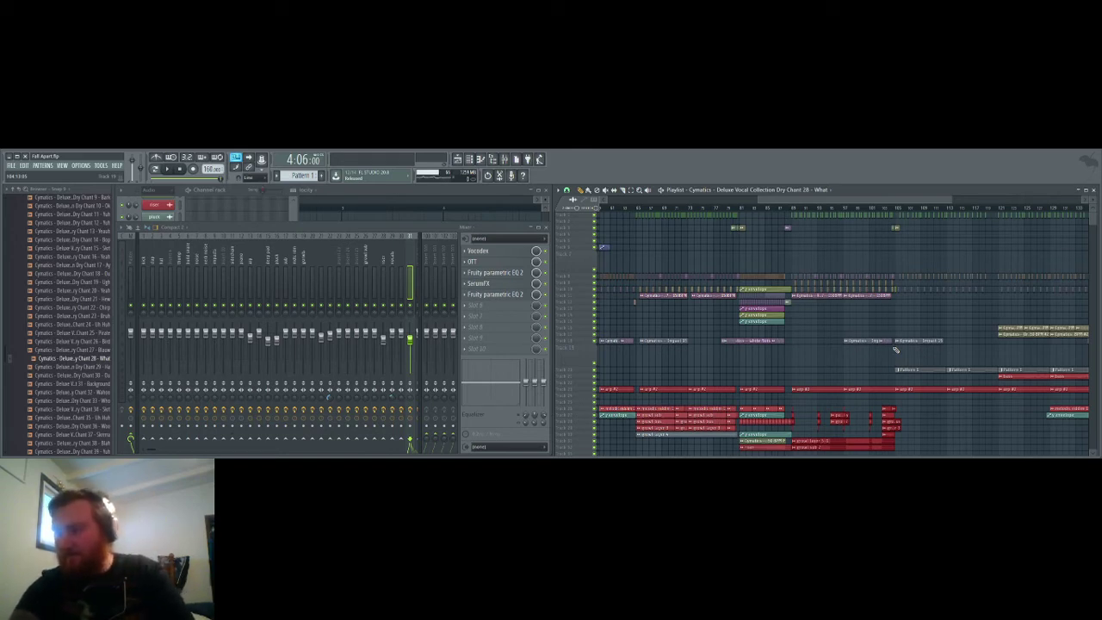
{"action": "left_click_drag", "start_coordinate": [896, 365], "coordinate": [790, 250]}
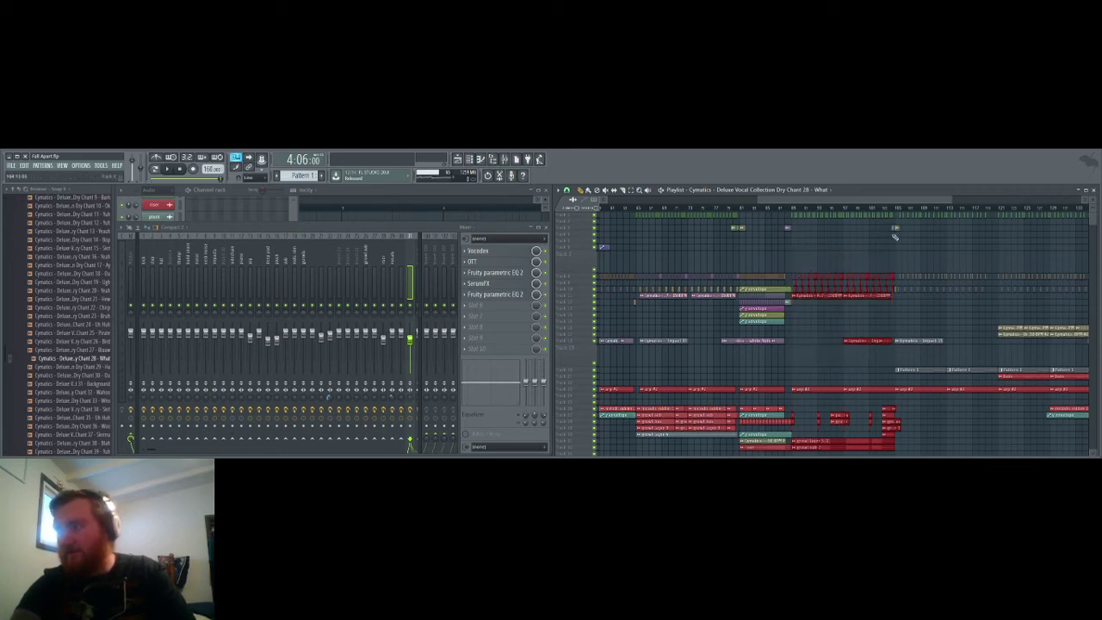
{"action": "left_click_drag", "start_coordinate": [895, 235], "coordinate": [797, 220]}
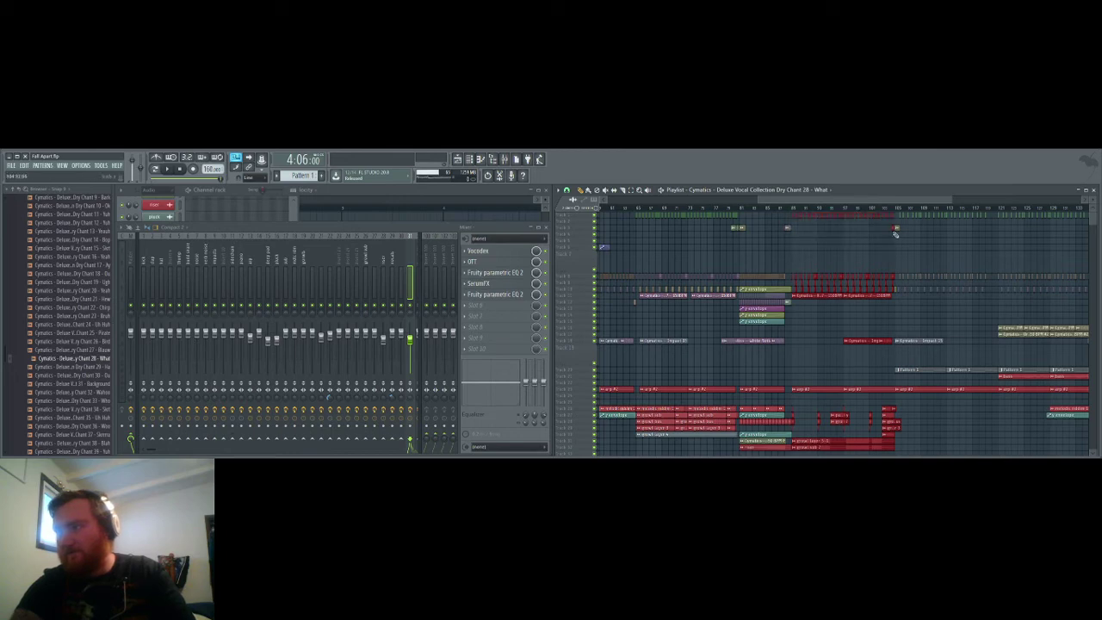
{"action": "left_click_drag", "start_coordinate": [810, 203], "coordinate": [1088, 216]}
{"action": "scroll", "coordinate": [807, 302], "scroll_direction": "left", "scroll_amount": 5}
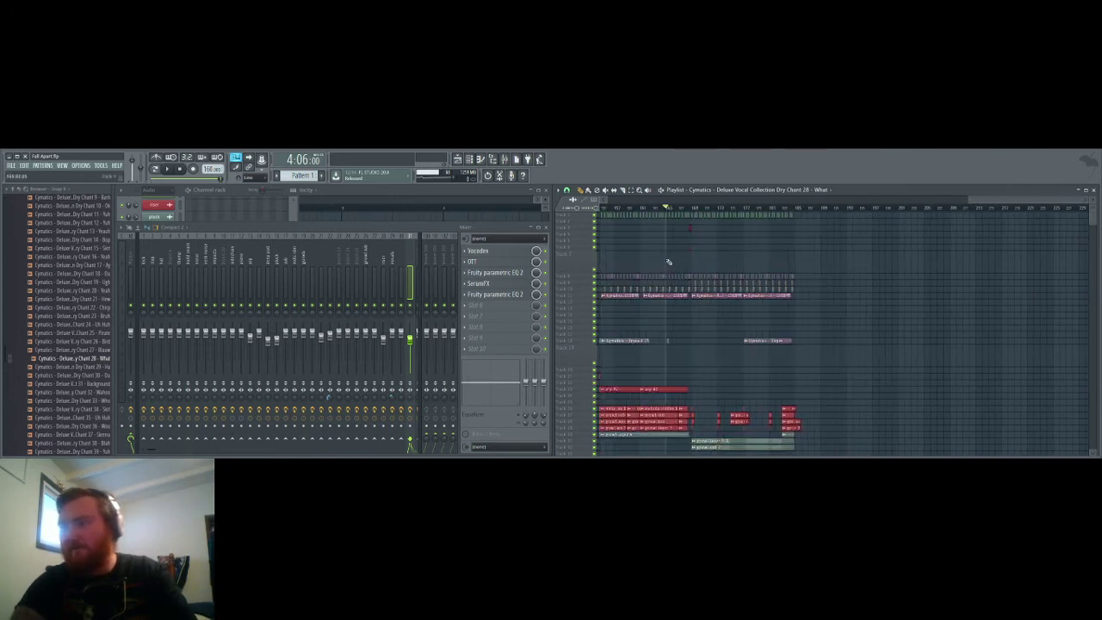
Step: Play the extended final drop across the join into the copied second half and review its layers
{"action": "scroll", "coordinate": [820, 245], "scroll_direction": "left", "scroll_amount": 10}
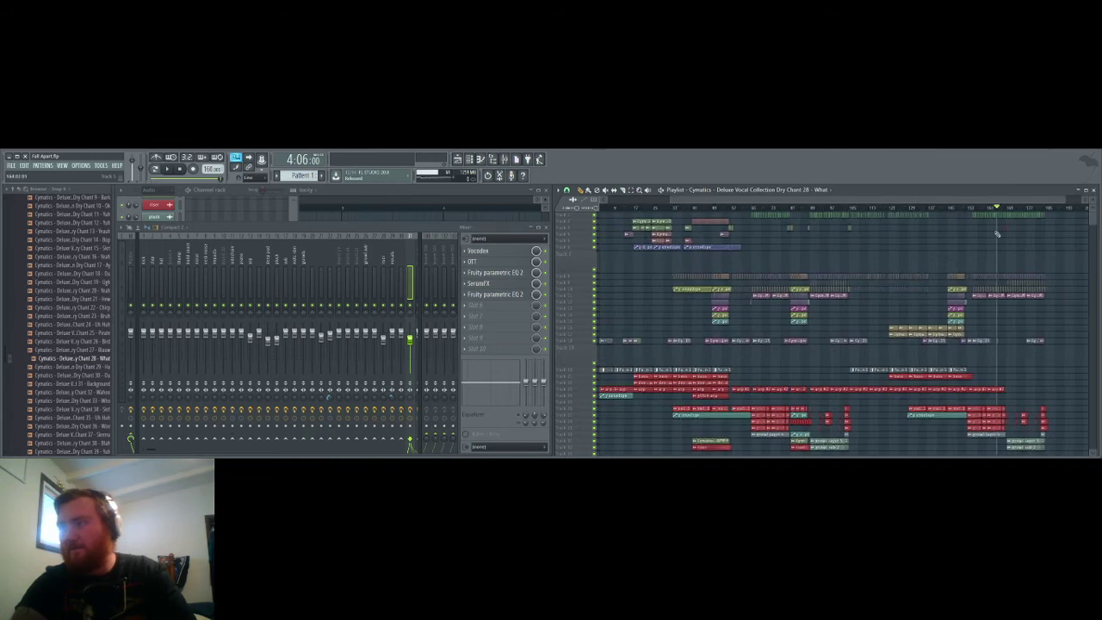
{"action": "scroll", "coordinate": [997, 234], "scroll_direction": "up", "scroll_amount": 5}
{"action": "key", "text": "space"}
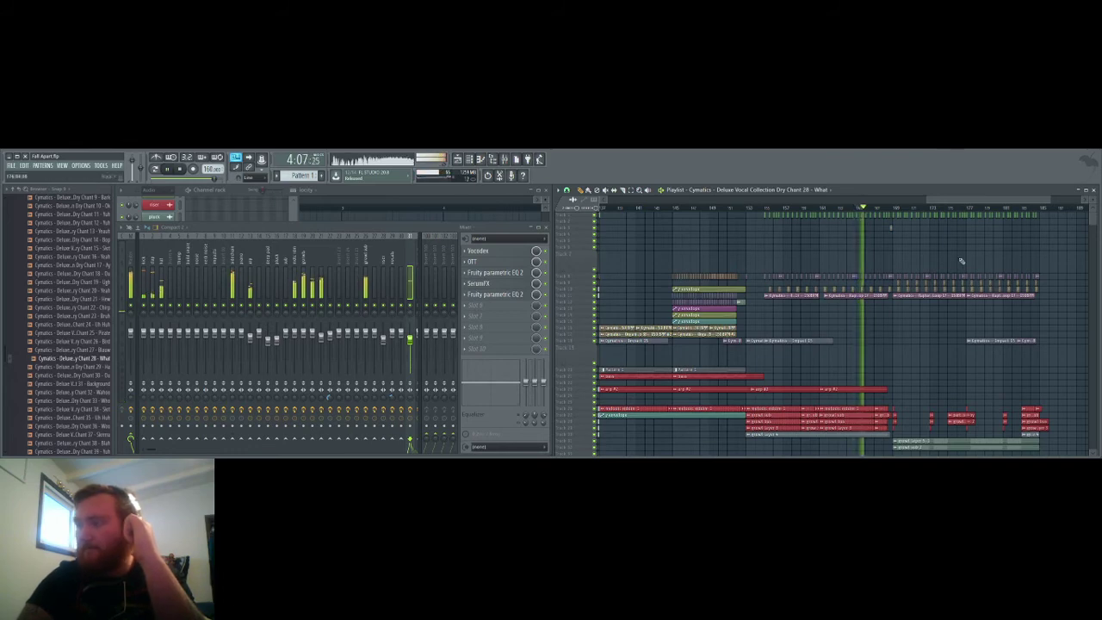
{"action": "scroll", "coordinate": [1039, 384], "scroll_direction": "down", "scroll_amount": 5}
{"action": "scroll", "coordinate": [1038, 382], "scroll_direction": "up", "scroll_amount": 5}
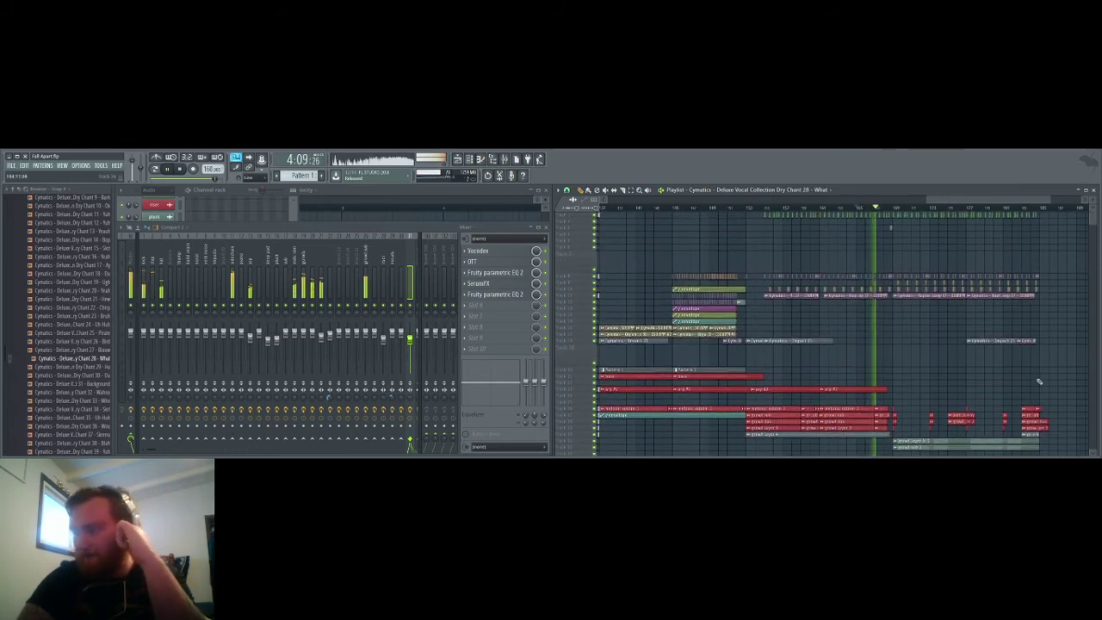
{"action": "scroll", "coordinate": [1038, 379], "scroll_direction": "down", "scroll_amount": 5}
{"action": "scroll", "coordinate": [1039, 376], "scroll_direction": "down", "scroll_amount": 1}
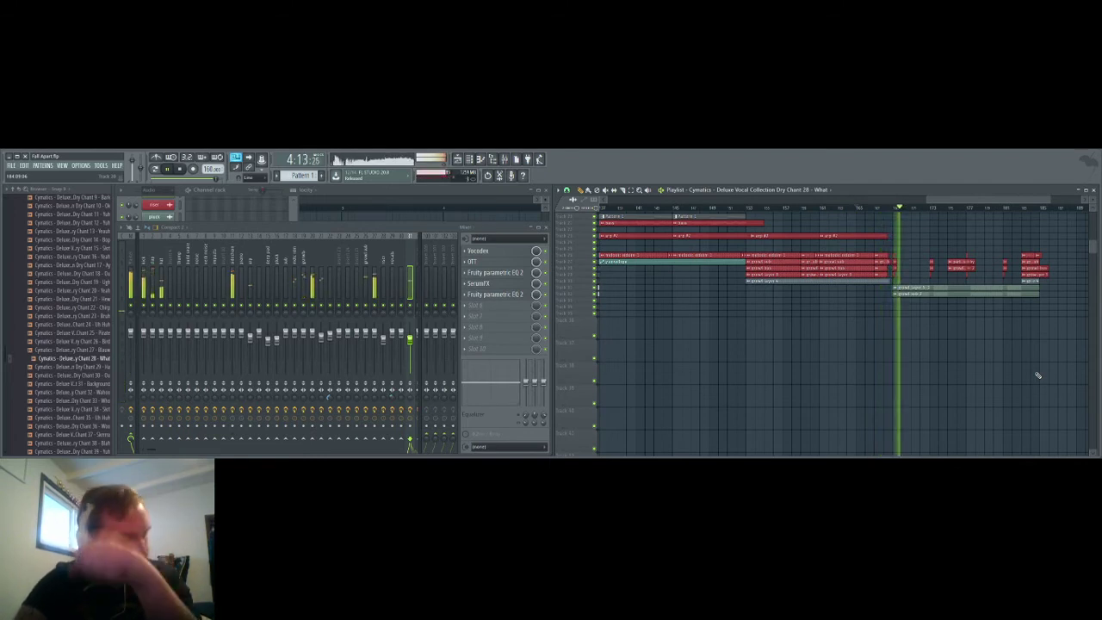
{"action": "scroll", "coordinate": [1038, 375], "scroll_direction": "up", "scroll_amount": 10}
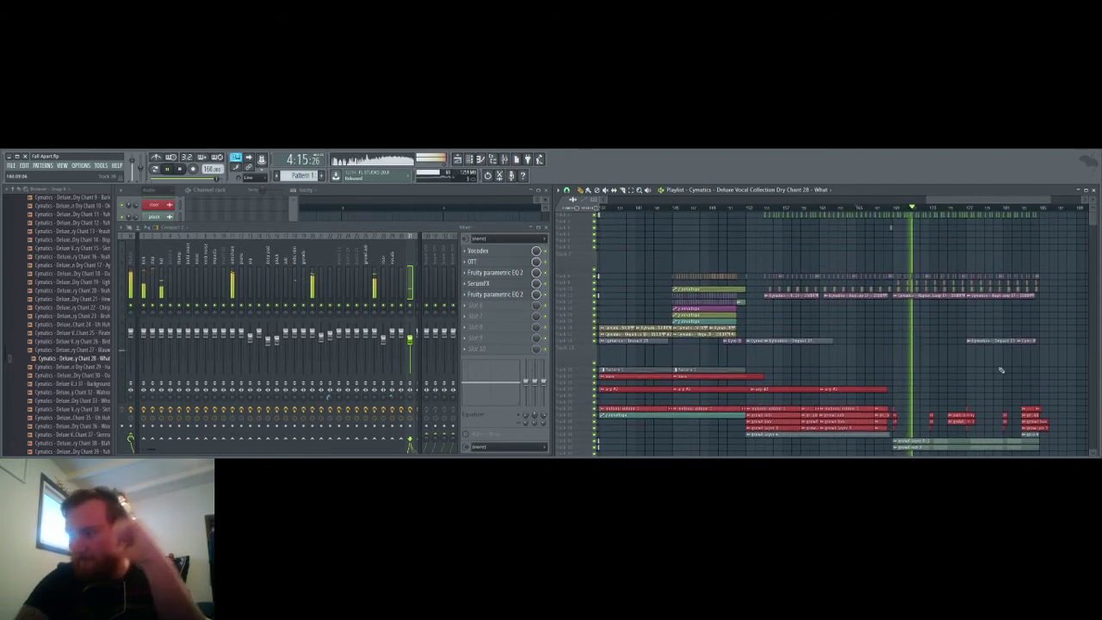
Step: Copy the arp #2 clips from the earlier drop's second half into the matching place in the final drop's added section
{"action": "scroll", "coordinate": [858, 392], "scroll_direction": "down", "scroll_amount": 3}
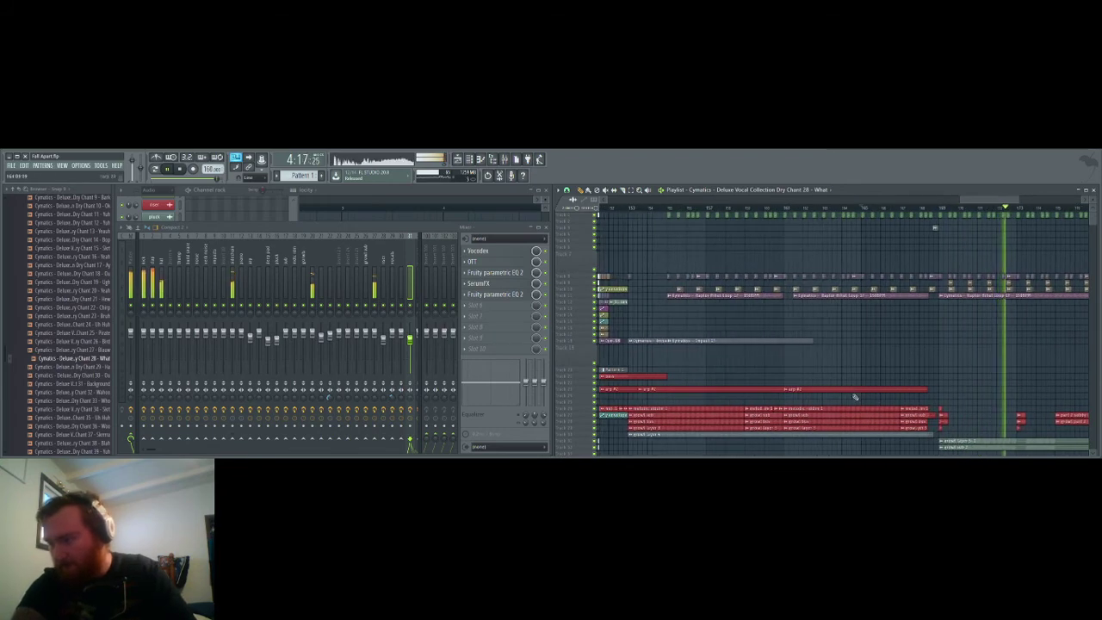
{"action": "scroll", "coordinate": [859, 399], "scroll_direction": "down", "scroll_amount": 3}
{"action": "scroll", "coordinate": [859, 399], "scroll_direction": "up", "scroll_amount": 2}
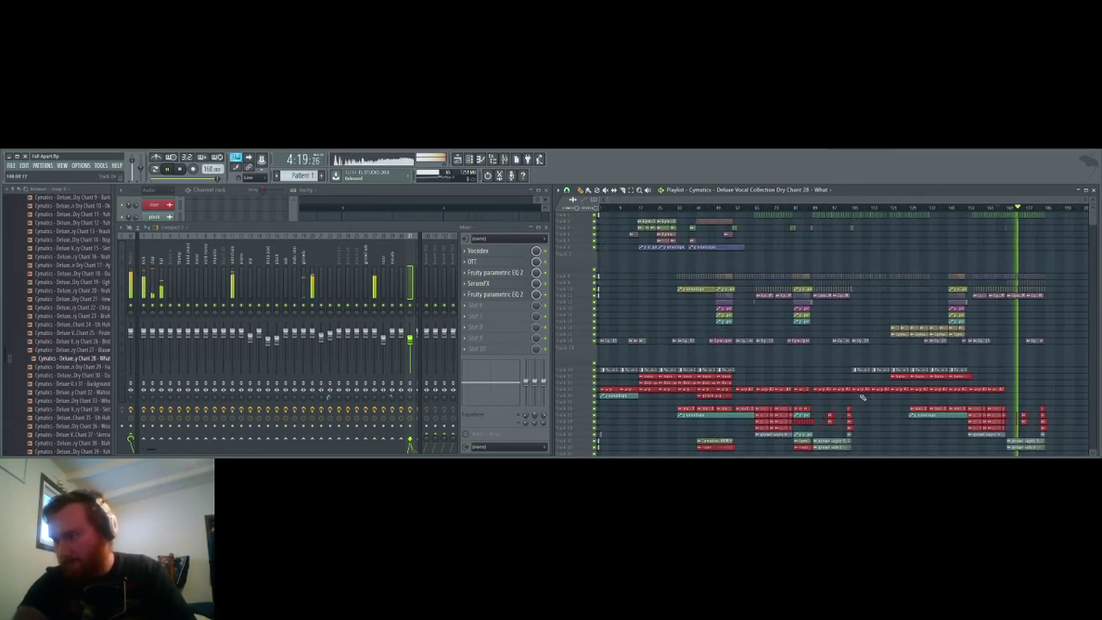
{"action": "scroll", "coordinate": [862, 396], "scroll_direction": "up", "scroll_amount": 2}
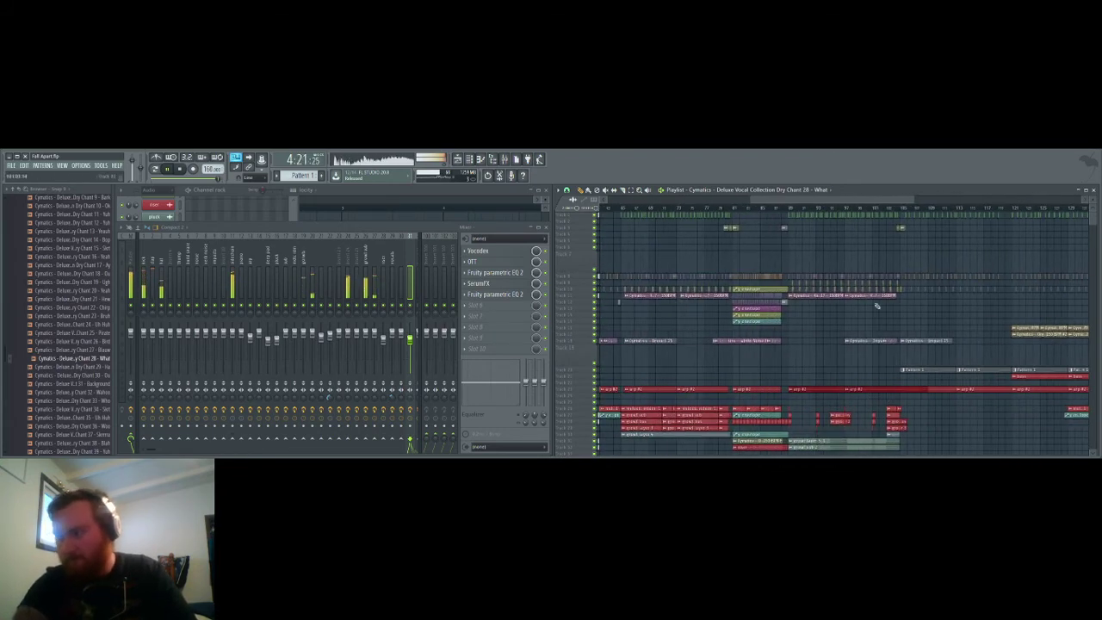
{"action": "left_click_drag", "start_coordinate": [775, 203], "coordinate": [960, 205]}
{"action": "scroll", "coordinate": [916, 345], "scroll_direction": "down", "scroll_amount": 3}
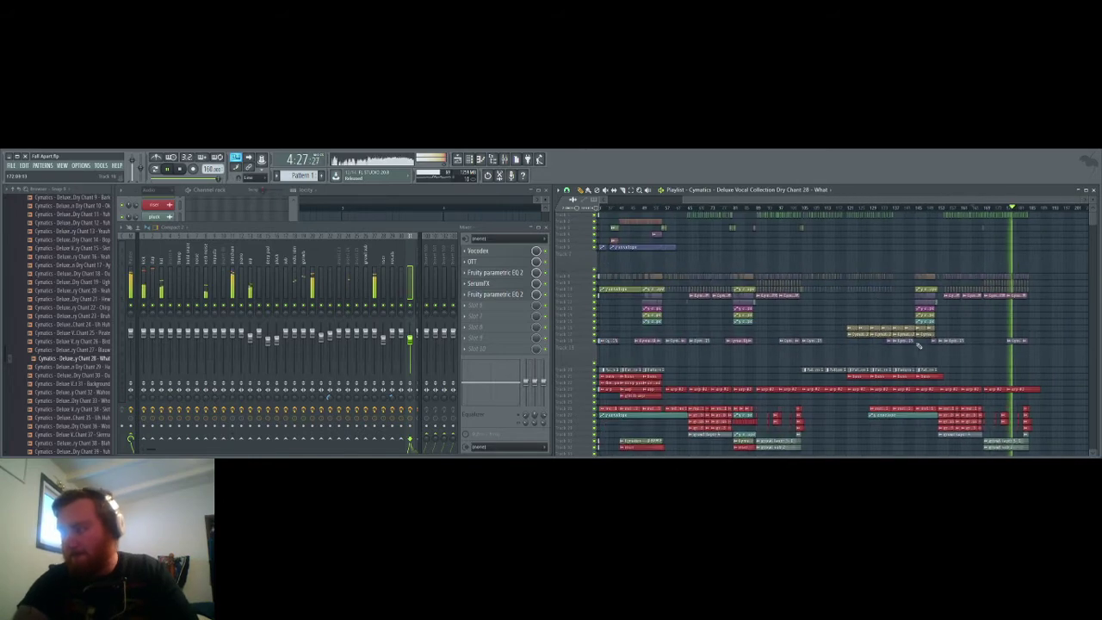
Step: Listen to the extended drop's ending and compare its layout with the earlier drop in the playlist
{"action": "scroll", "coordinate": [913, 396], "scroll_direction": "down", "scroll_amount": 1}
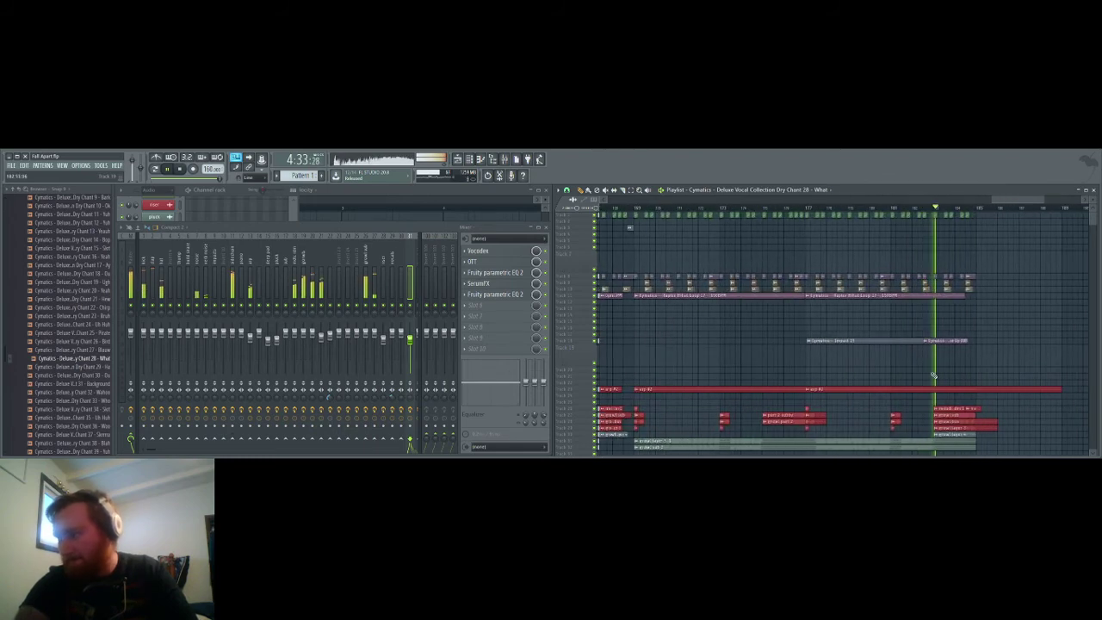
{"action": "scroll", "coordinate": [934, 375], "scroll_direction": "down", "scroll_amount": 1}
{"action": "scroll", "coordinate": [735, 425], "scroll_direction": "up", "scroll_amount": 2}
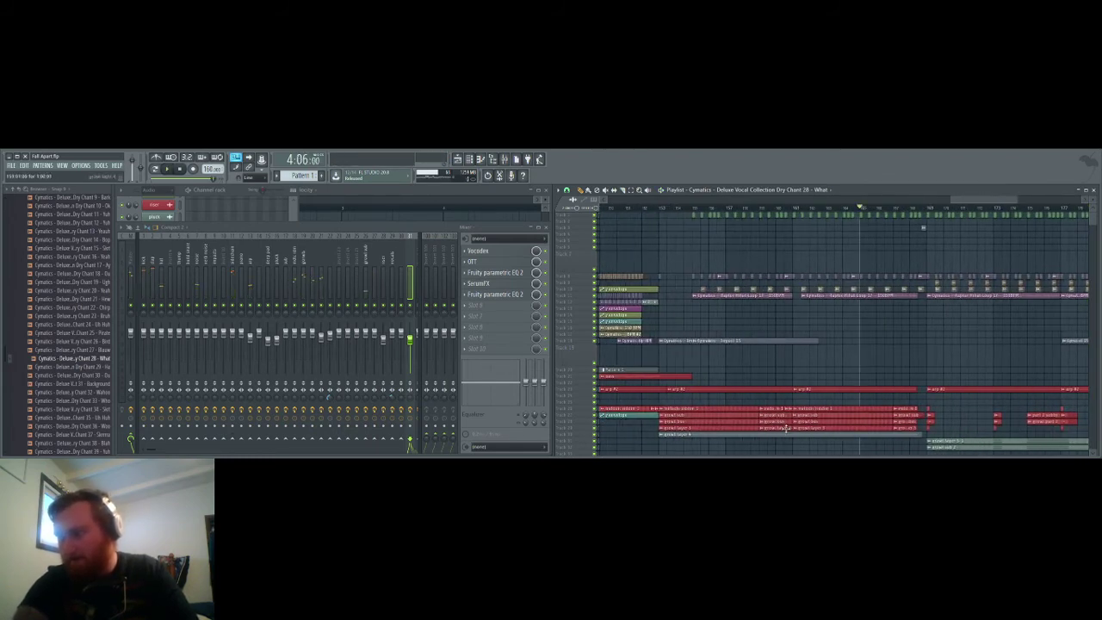
{"action": "scroll", "coordinate": [938, 372], "scroll_direction": "down", "scroll_amount": 4}
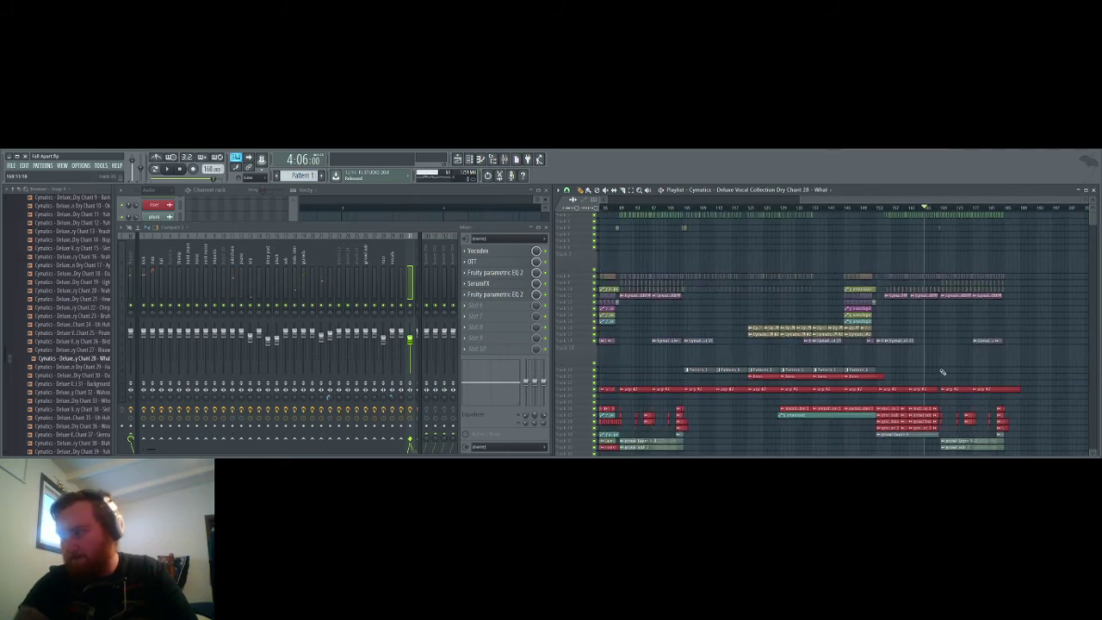
{"action": "scroll", "coordinate": [944, 372], "scroll_direction": "up", "scroll_amount": 1}
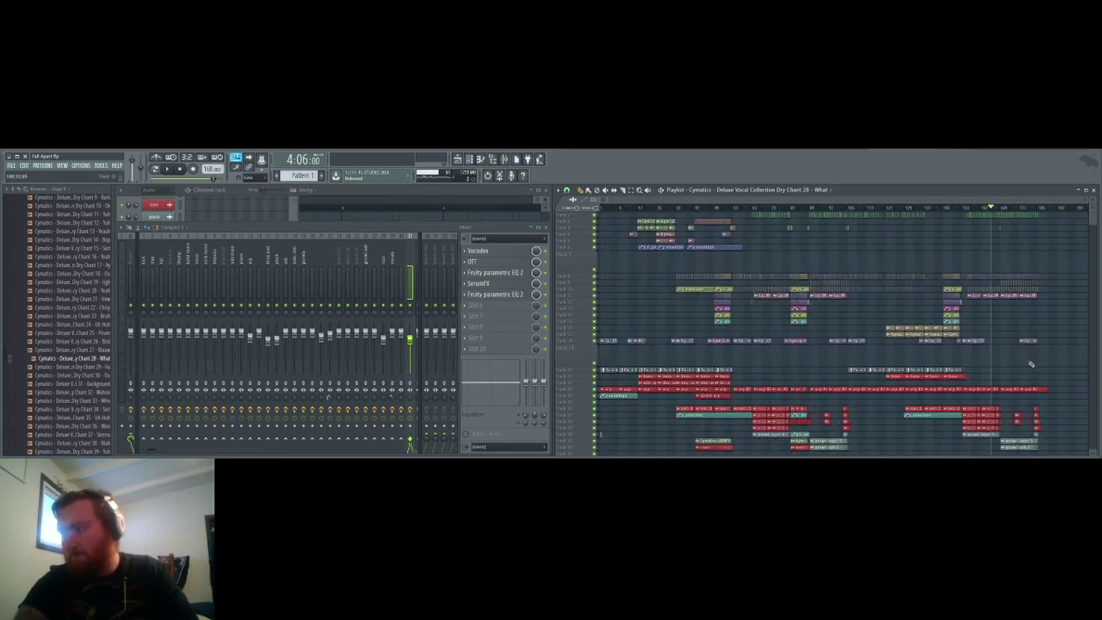
{"action": "scroll", "coordinate": [1027, 362], "scroll_direction": "down", "scroll_amount": 4}
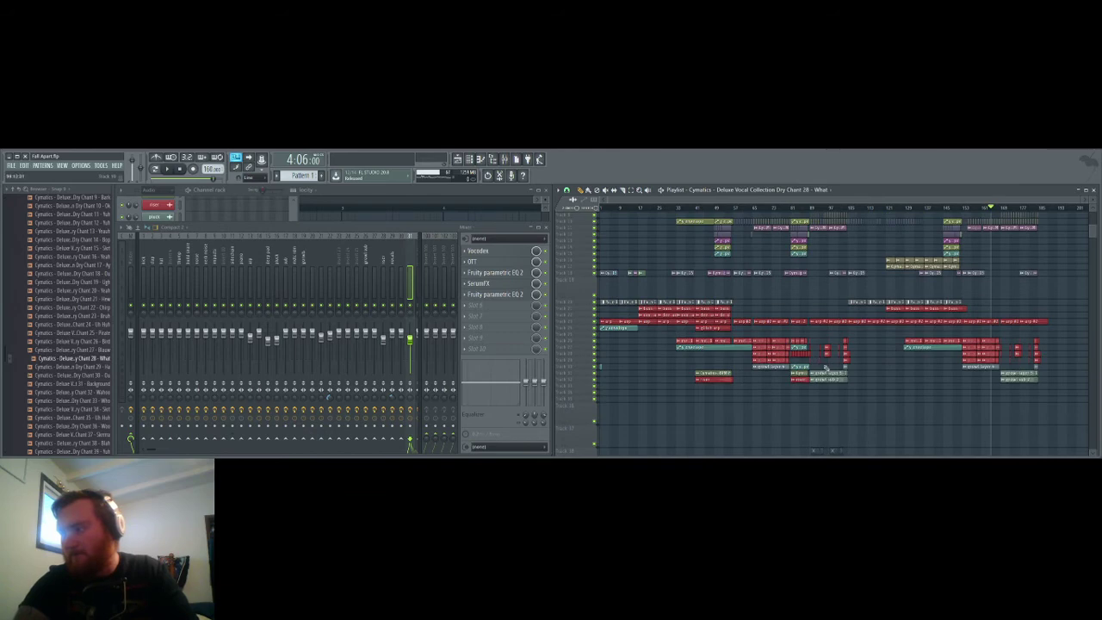
{"action": "scroll", "coordinate": [817, 372], "scroll_direction": "up", "scroll_amount": 5}
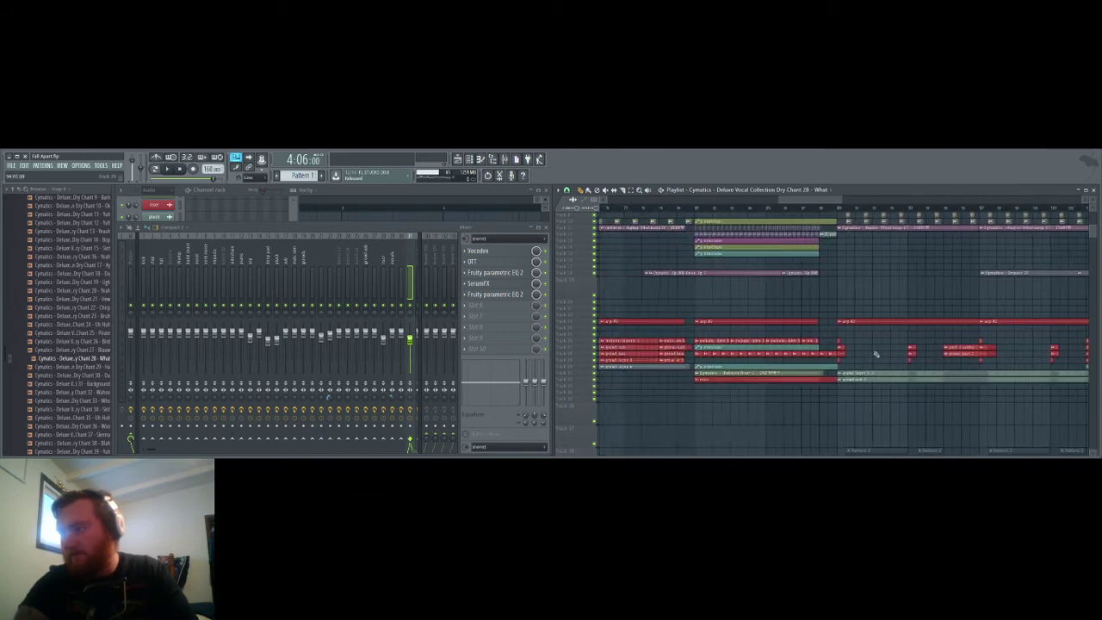
{"action": "scroll", "coordinate": [1027, 361], "scroll_direction": "down", "scroll_amount": 4}
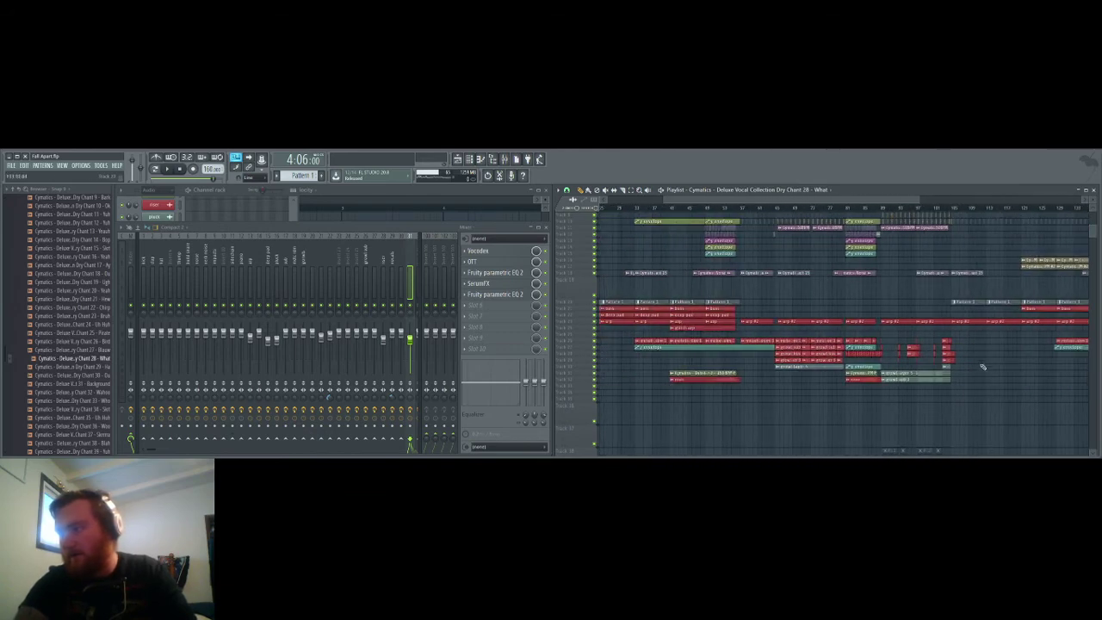
{"action": "scroll", "coordinate": [985, 364], "scroll_direction": "up", "scroll_amount": 5}
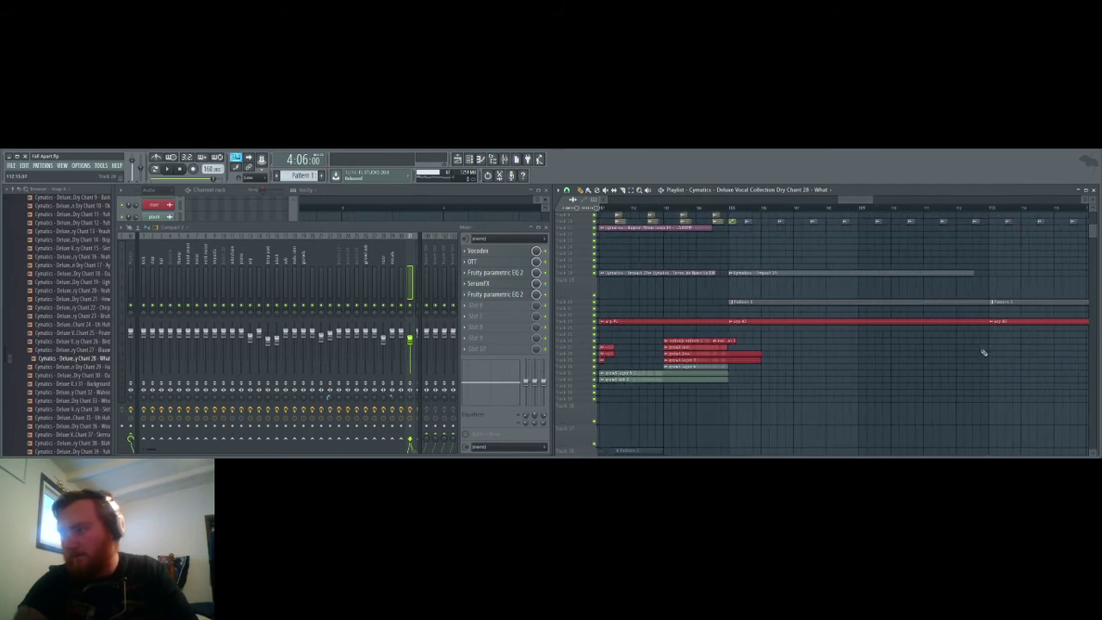
{"action": "scroll", "coordinate": [759, 399], "scroll_direction": "down", "scroll_amount": 4}
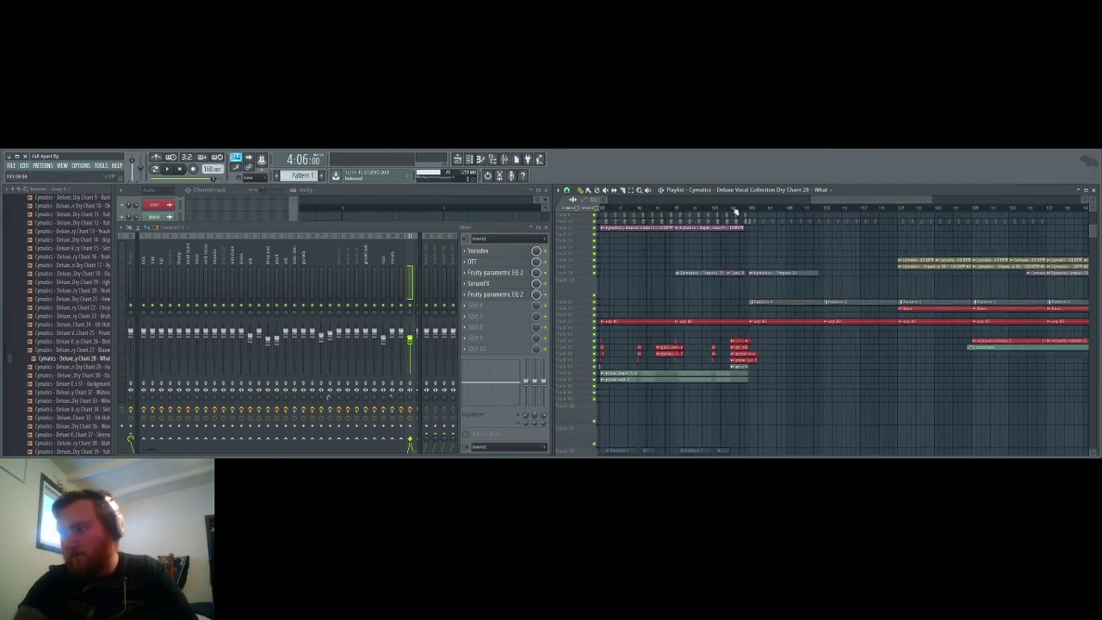
Step: Play the earlier drop's ending and its mid-drop transition, and compare them with the final drop's added section
{"action": "key", "text": "space"}
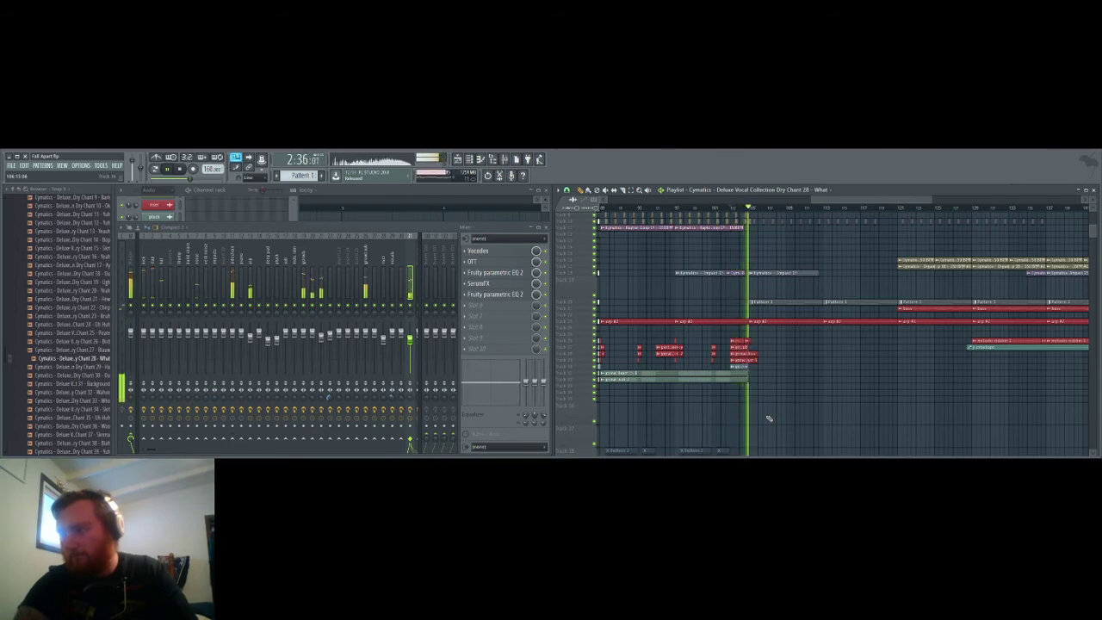
{"action": "scroll", "coordinate": [775, 420], "scroll_direction": "down", "scroll_amount": 2}
{"action": "scroll", "coordinate": [779, 413], "scroll_direction": "up", "scroll_amount": 3}
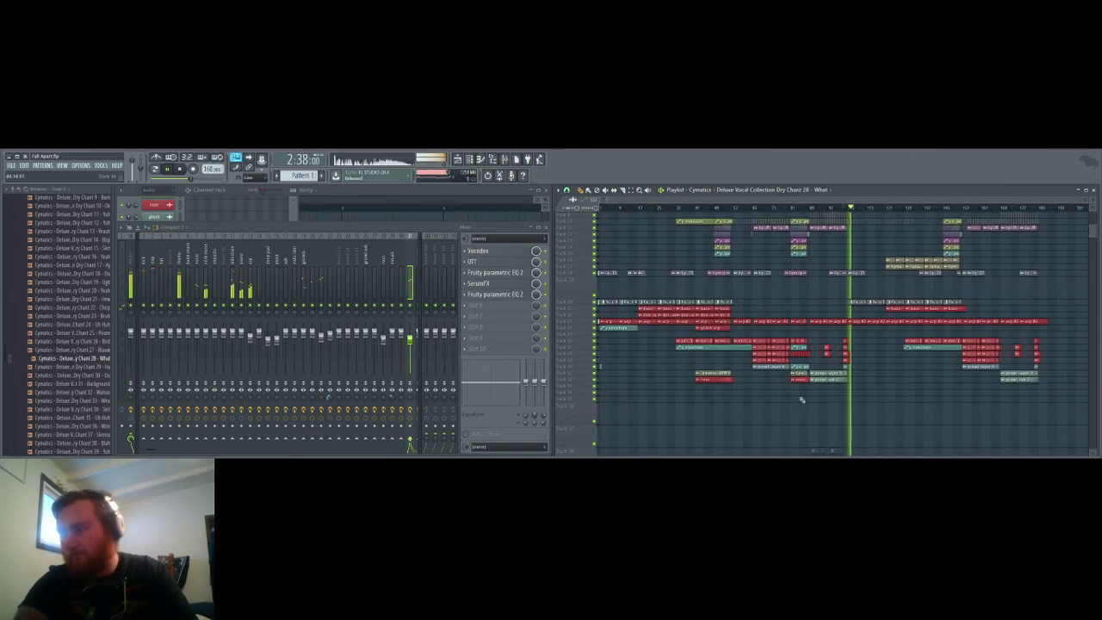
{"action": "left_click_drag", "start_coordinate": [861, 200], "coordinate": [840, 200]}
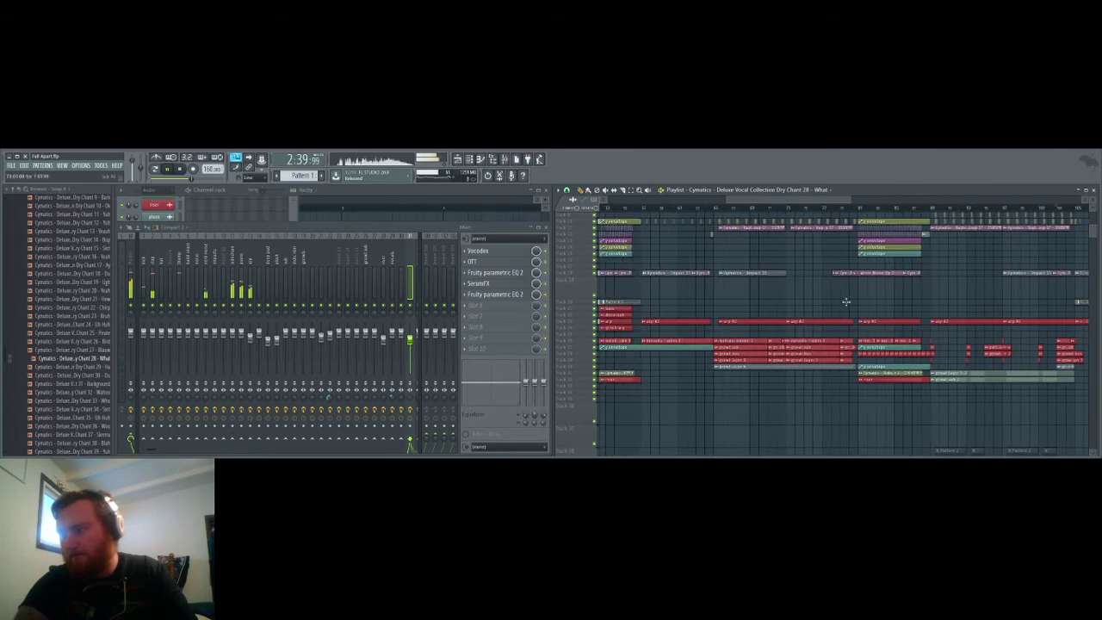
{"action": "left_click", "coordinate": [842, 210]}
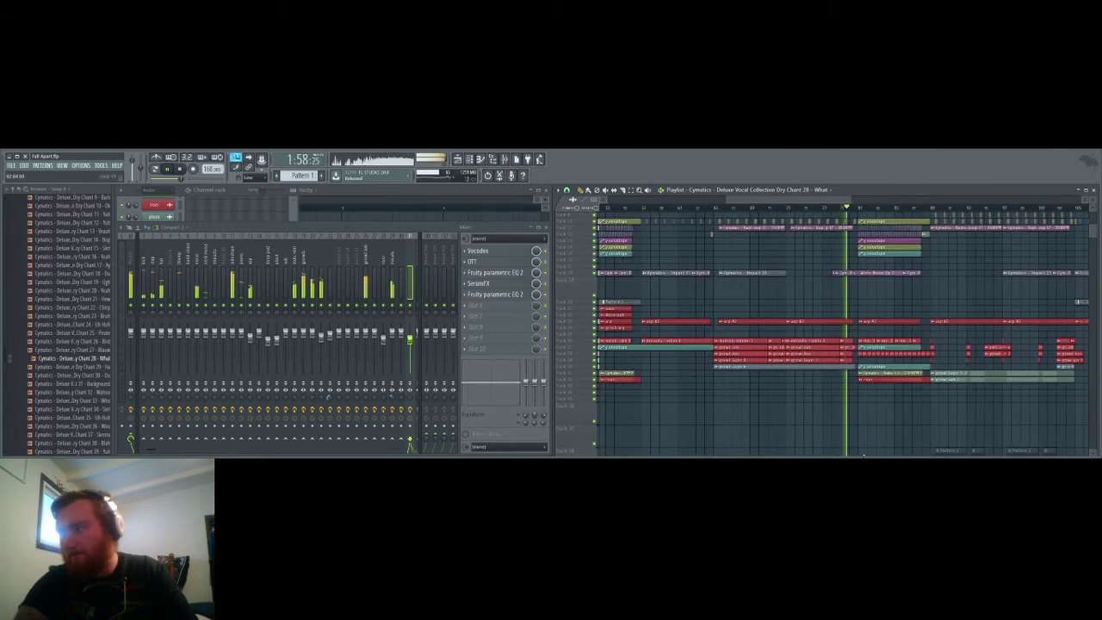
{"action": "scroll", "coordinate": [873, 447], "scroll_direction": "up", "scroll_amount": 2}
{"action": "scroll", "coordinate": [851, 407], "scroll_direction": "down", "scroll_amount": 6}
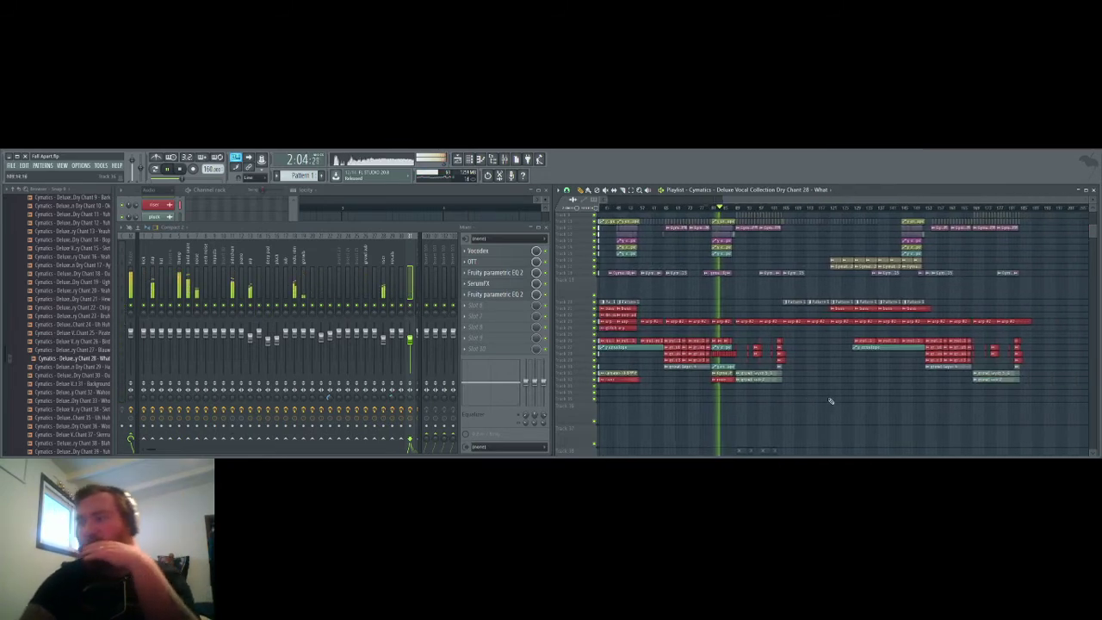
{"action": "left_click", "coordinate": [927, 210]}
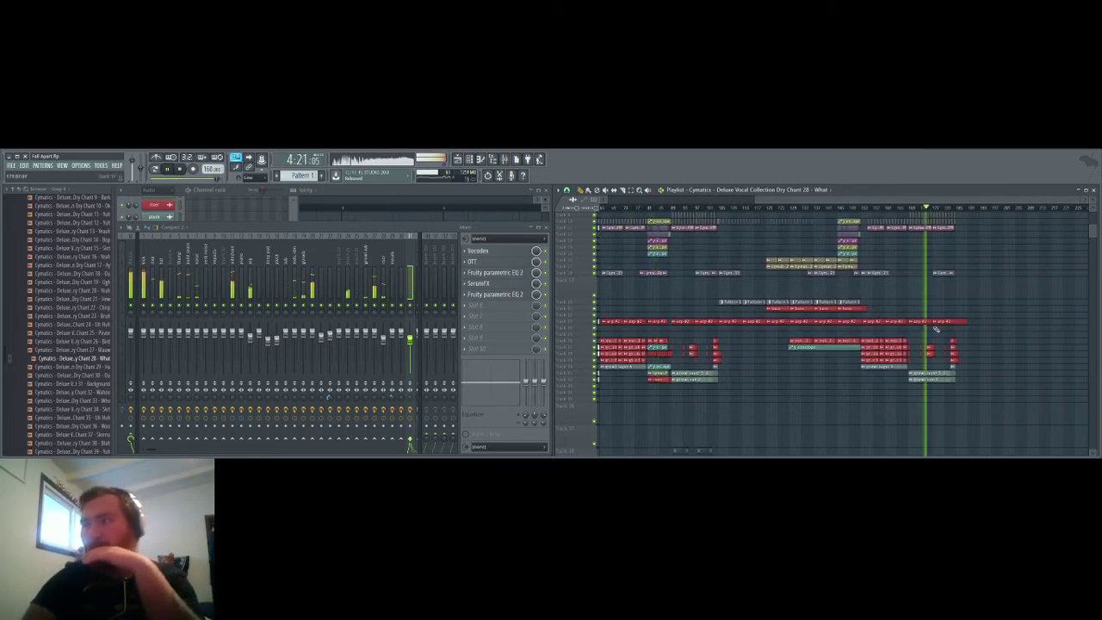
{"action": "scroll", "coordinate": [995, 362], "scroll_direction": "up", "scroll_amount": 2}
{"action": "scroll", "coordinate": [995, 362], "scroll_direction": "down", "scroll_amount": 2}
{"action": "scroll", "coordinate": [995, 362], "scroll_direction": "up", "scroll_amount": 2}
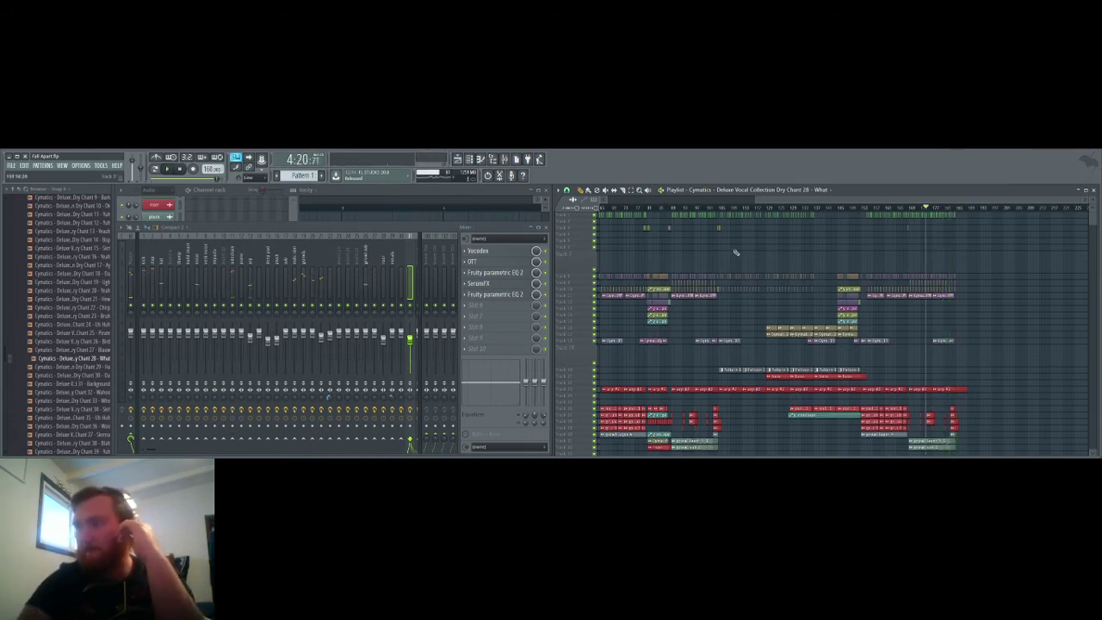
Step: Copy the intro's loop and automation clips from the upper tracks to the end of the final drop and play the transition
{"action": "scroll", "coordinate": [736, 253], "scroll_direction": "left", "scroll_amount": 10}
{"action": "scroll", "coordinate": [754, 247], "scroll_direction": "left", "scroll_amount": 2}
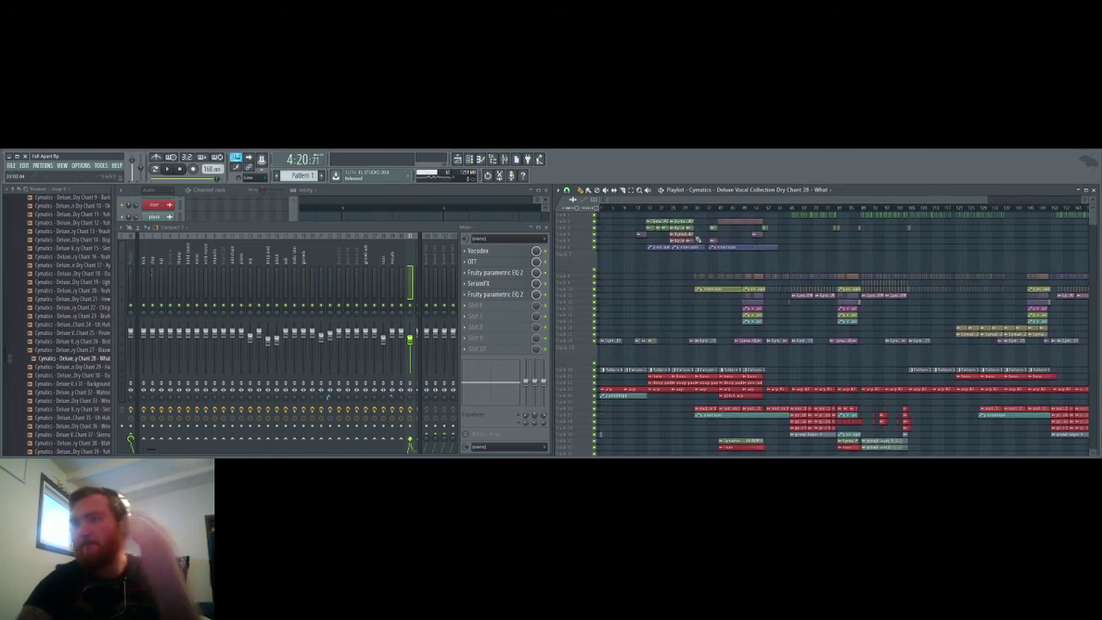
{"action": "left_click_drag", "start_coordinate": [695, 268], "coordinate": [969, 202]}
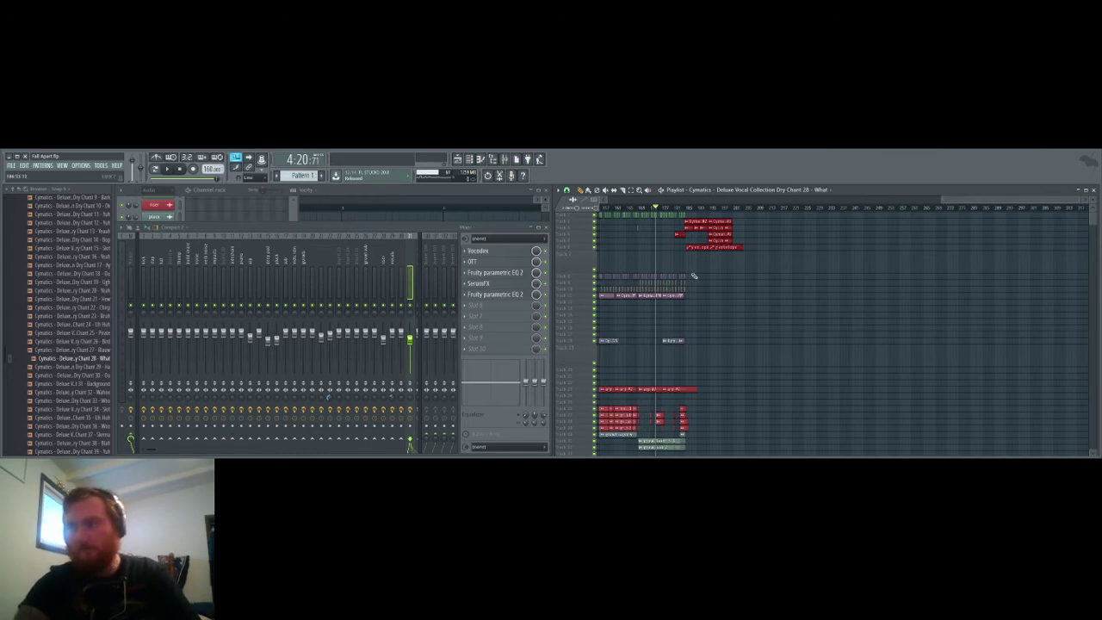
{"action": "scroll", "coordinate": [702, 276], "scroll_direction": "up", "scroll_amount": 5}
{"action": "key", "text": "space"}
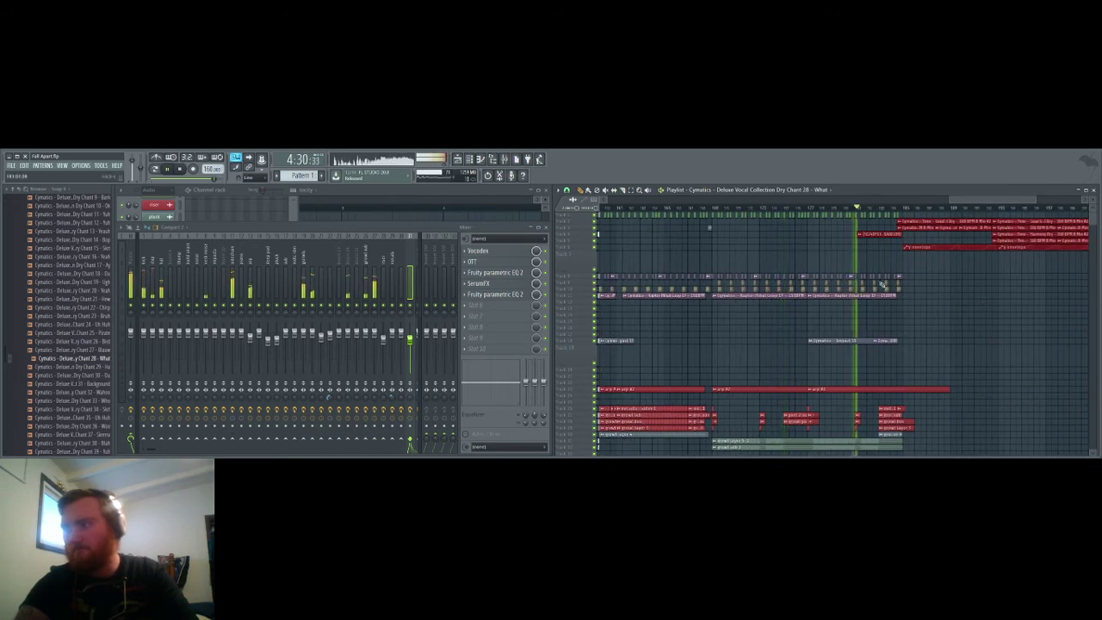
Step: Play the final drop's transition into the copied ending and examine how the ending fits the whole arrangement
{"action": "scroll", "coordinate": [966, 320], "scroll_direction": "right", "scroll_amount": 4}
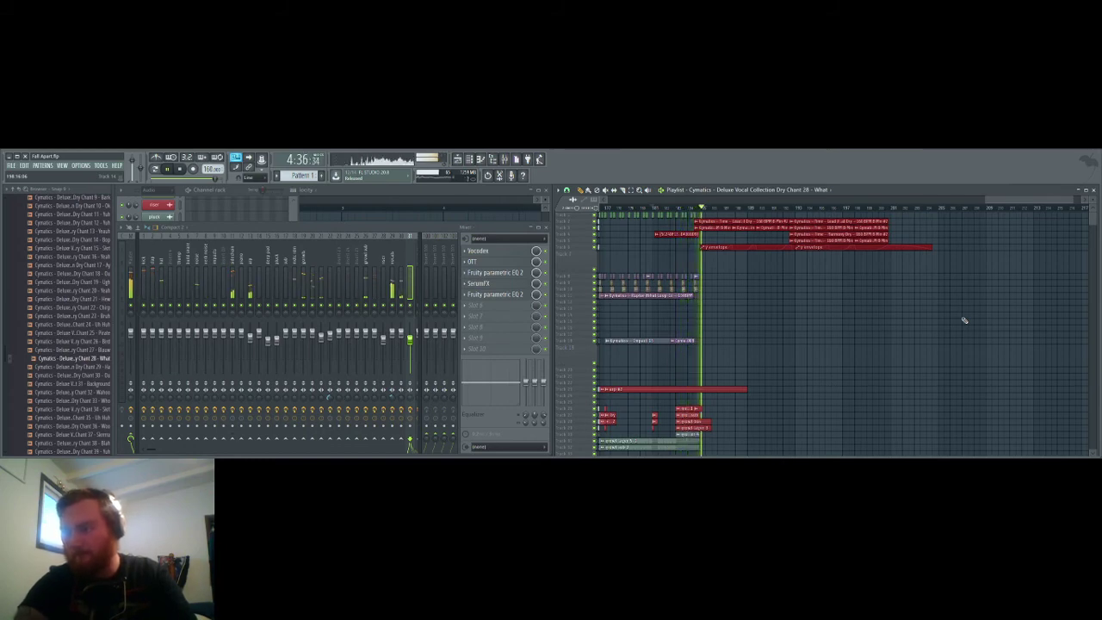
{"action": "scroll", "coordinate": [961, 317], "scroll_direction": "left", "scroll_amount": 3}
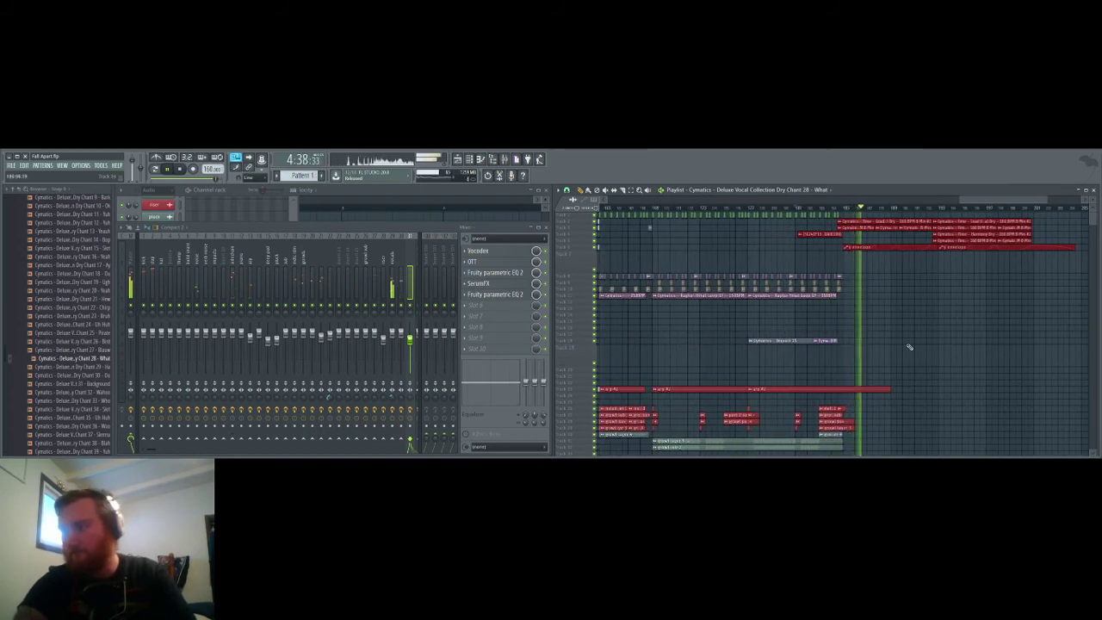
{"action": "scroll", "coordinate": [913, 342], "scroll_direction": "up", "scroll_amount": 2}
{"action": "scroll", "coordinate": [910, 345], "scroll_direction": "left", "scroll_amount": 3}
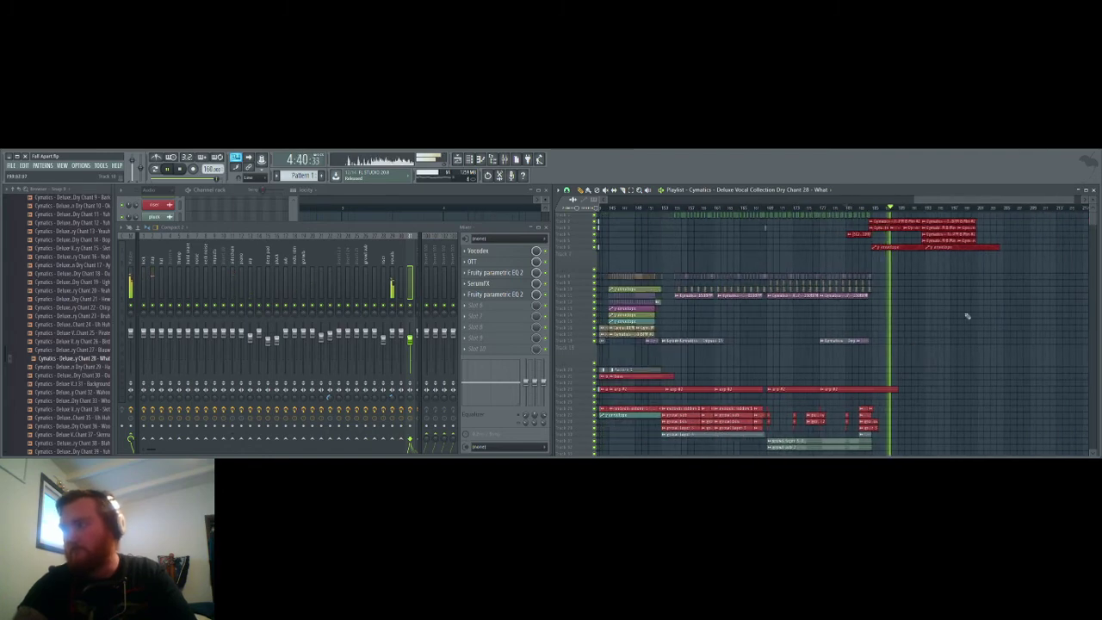
{"action": "scroll", "coordinate": [912, 303], "scroll_direction": "down", "scroll_amount": 3}
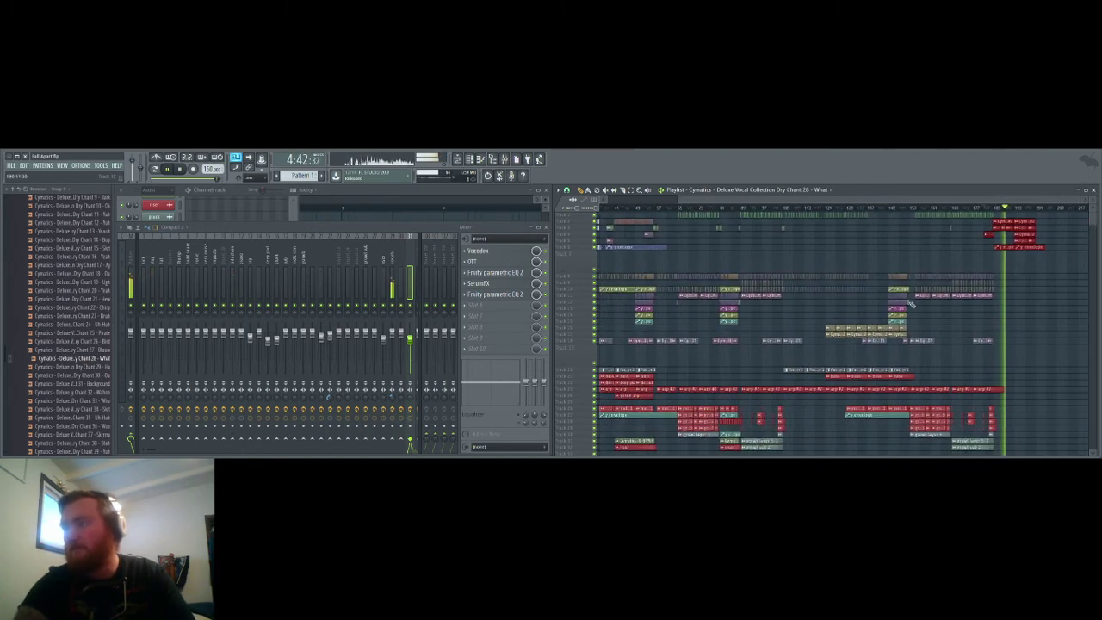
{"action": "scroll", "coordinate": [1014, 334], "scroll_direction": "right", "scroll_amount": 3}
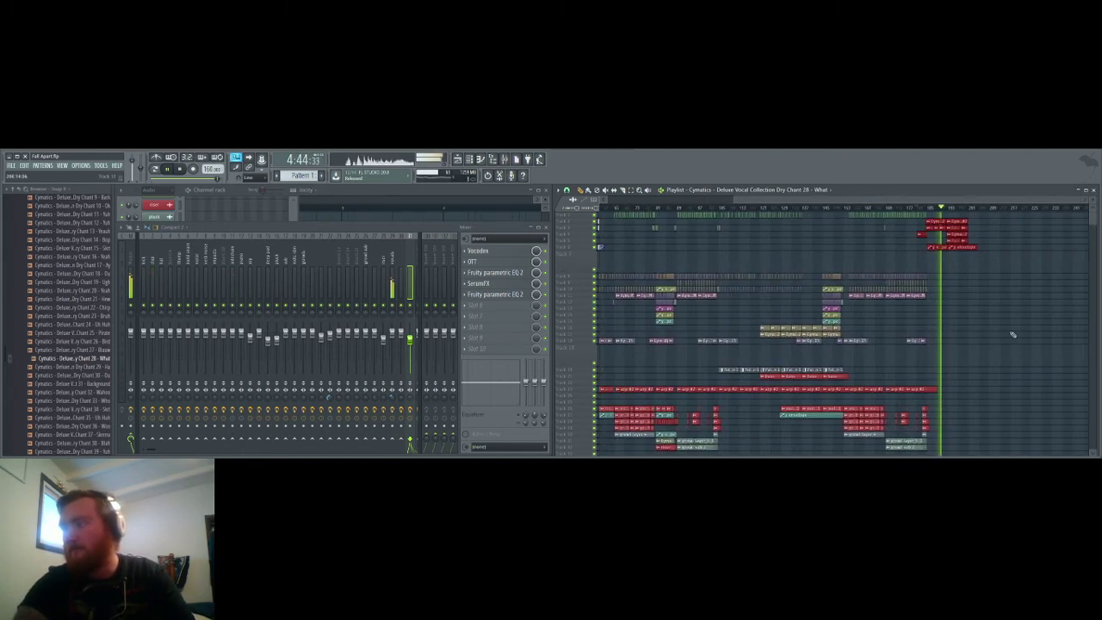
{"action": "scroll", "coordinate": [1011, 335], "scroll_direction": "right", "scroll_amount": 2}
{"action": "scroll", "coordinate": [891, 323], "scroll_direction": "up", "scroll_amount": 3}
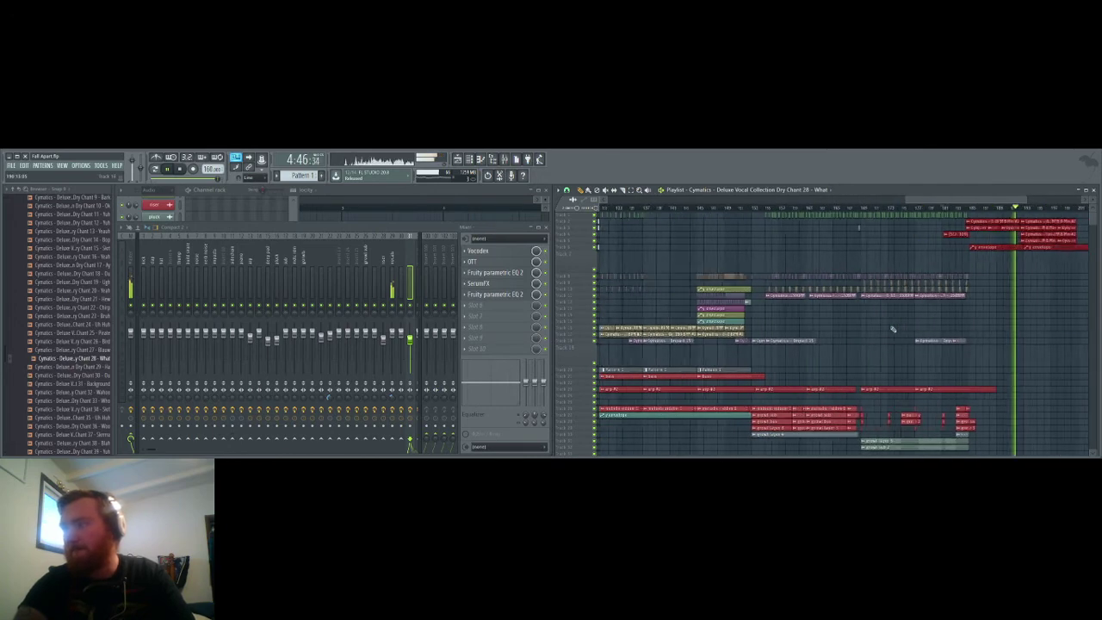
{"action": "scroll", "coordinate": [1025, 325], "scroll_direction": "left", "scroll_amount": 3}
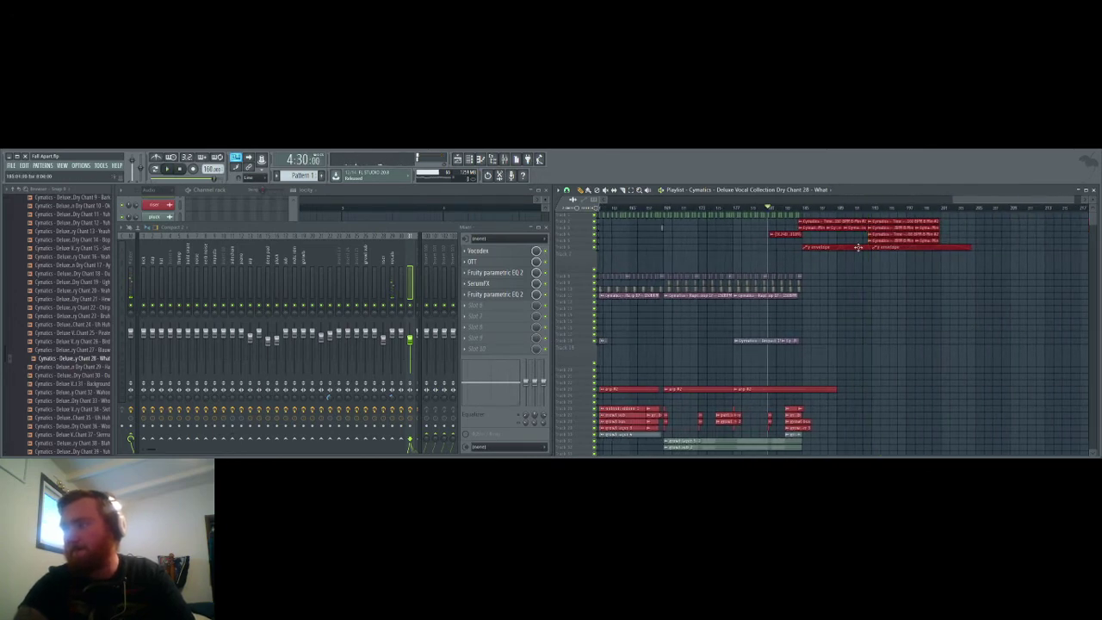
{"action": "key", "text": "space"}
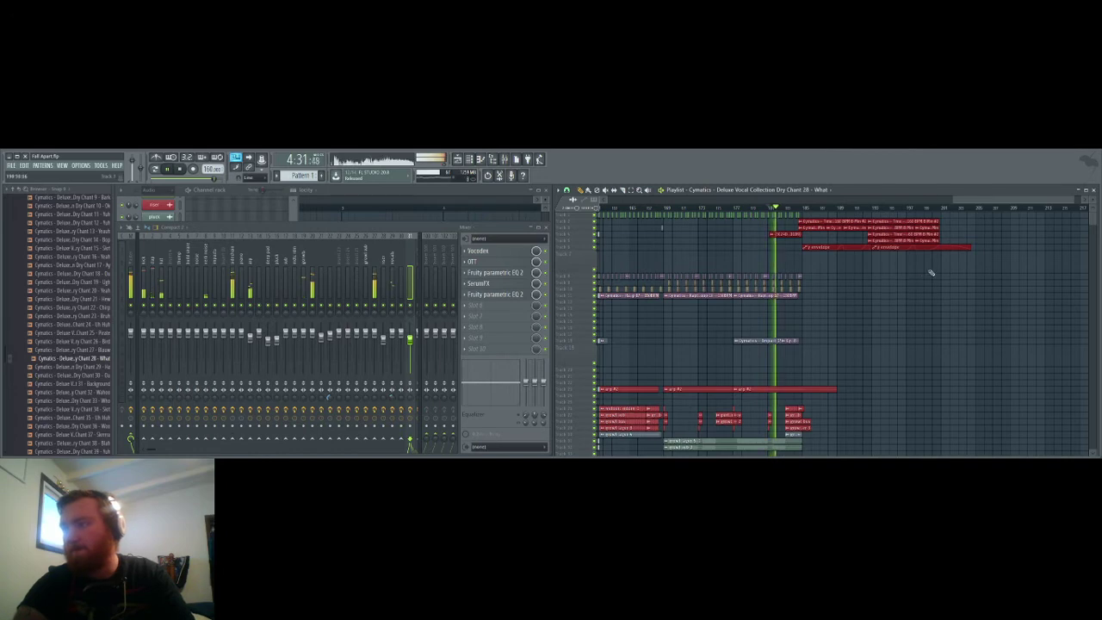
Step: Trim the two automation envelope clips over the ending and move the second one up against the first
{"action": "scroll", "coordinate": [919, 272], "scroll_direction": "up", "scroll_amount": 3}
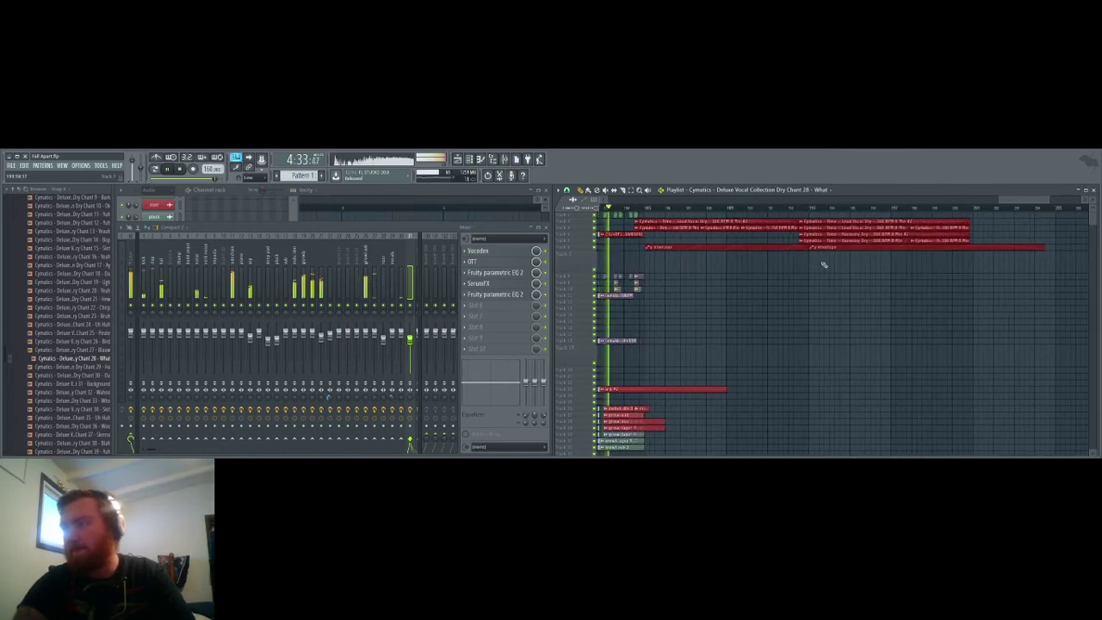
{"action": "left_click", "coordinate": [773, 264]}
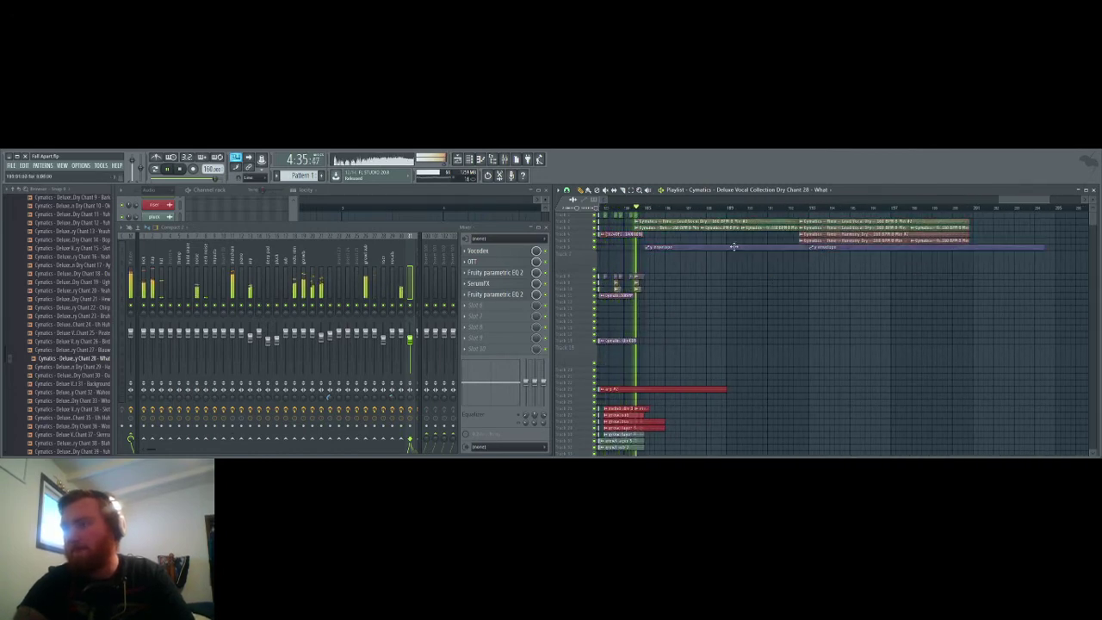
{"action": "left_click_drag", "start_coordinate": [812, 258], "coordinate": [740, 258]}
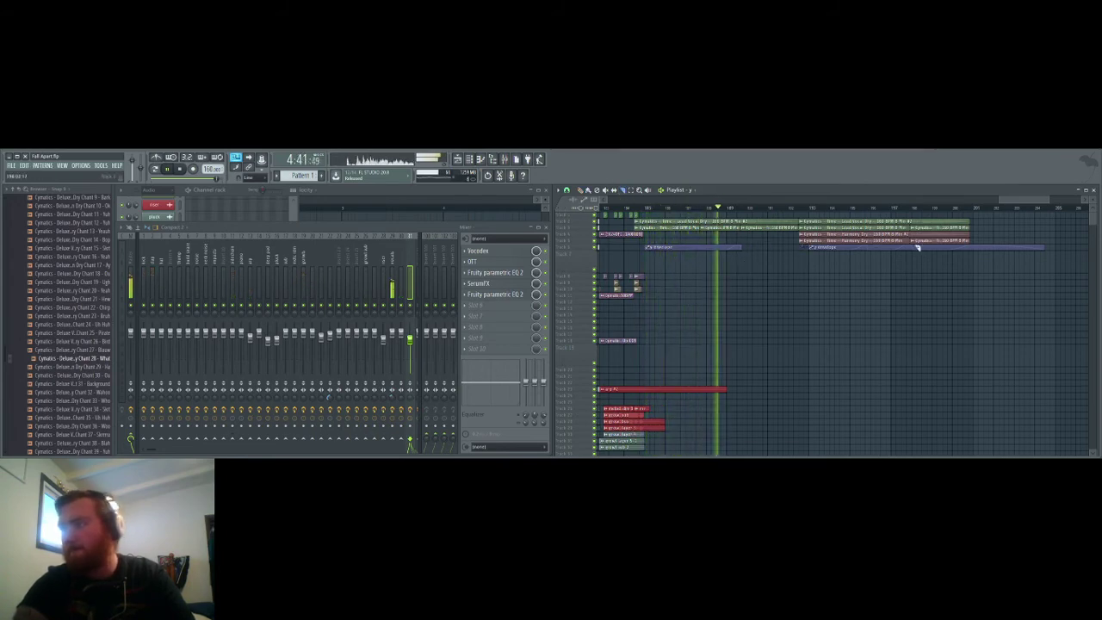
{"action": "scroll", "coordinate": [918, 249], "scroll_direction": "up", "scroll_amount": 3}
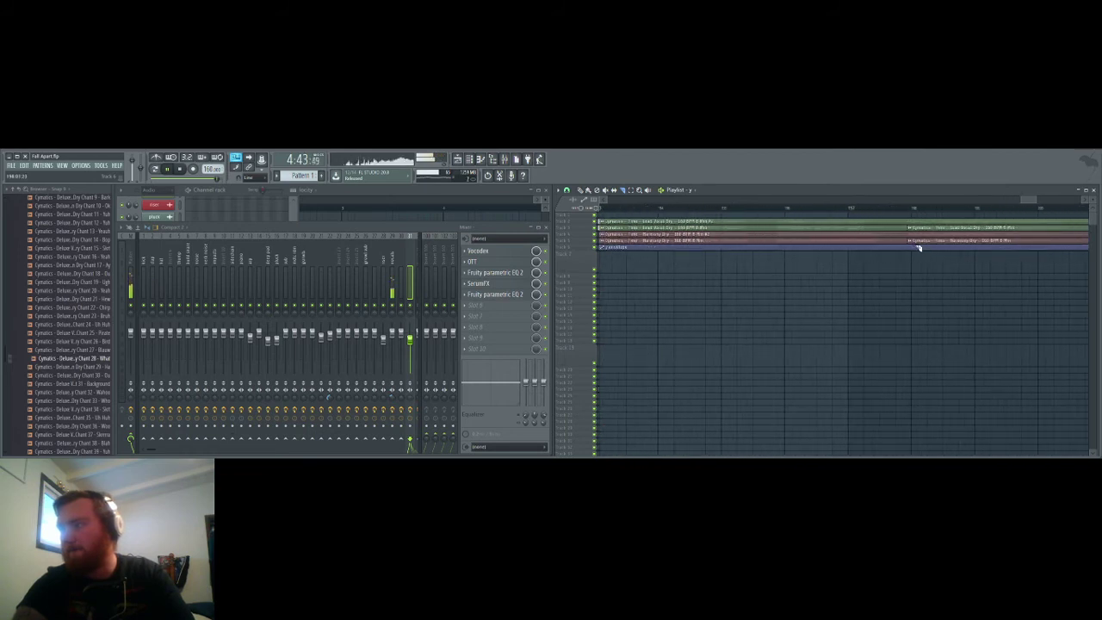
{"action": "scroll", "coordinate": [880, 254], "scroll_direction": "down", "scroll_amount": 5}
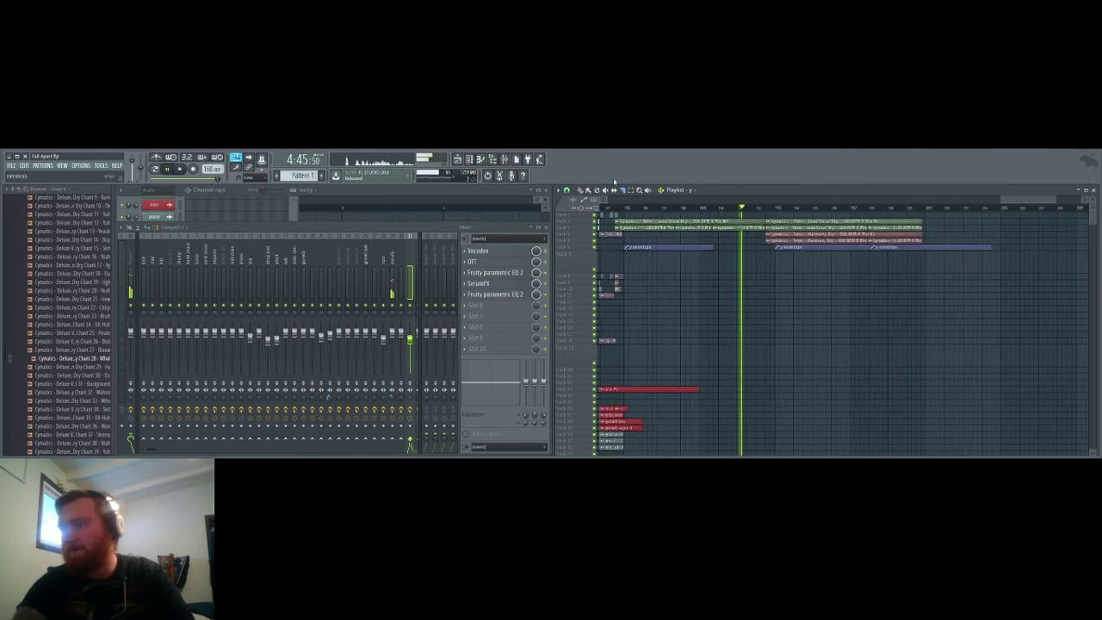
{"action": "left_click_drag", "start_coordinate": [903, 248], "coordinate": [747, 258]}
{"action": "key", "text": "space"}
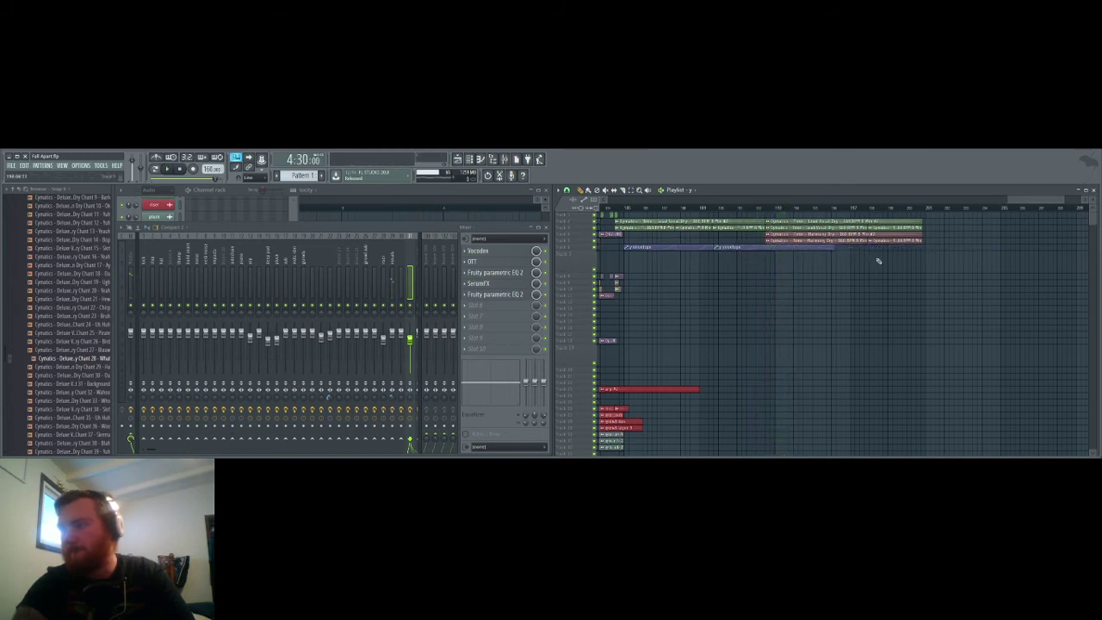
Step: Delete the second half of the ending's lead and harmony vocal clips and play the transition
{"action": "left_click_drag", "start_coordinate": [932, 242], "coordinate": [801, 217]}
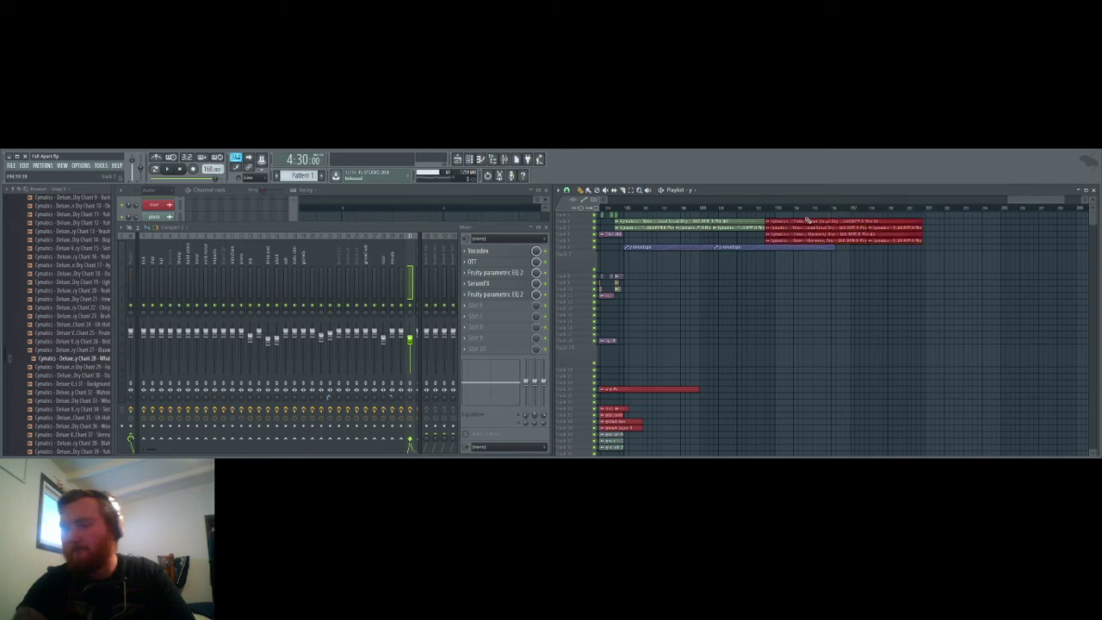
{"action": "key", "text": "Delete"}
{"action": "key", "text": "space"}
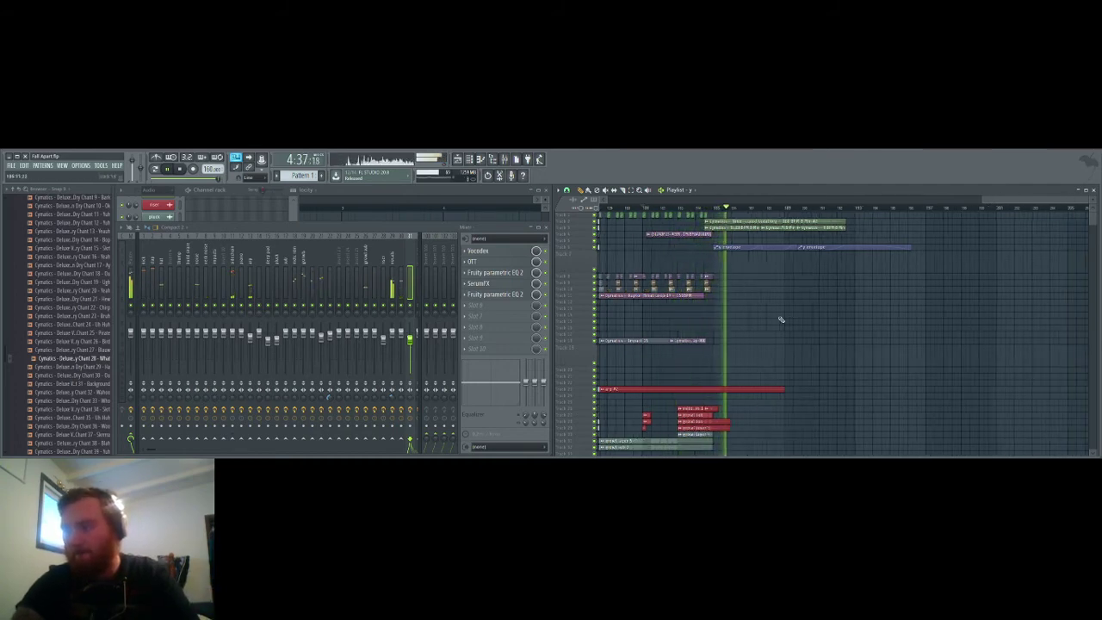
{"action": "scroll", "coordinate": [781, 320], "scroll_direction": "down", "scroll_amount": 2}
{"action": "scroll", "coordinate": [875, 372], "scroll_direction": "up", "scroll_amount": 3}
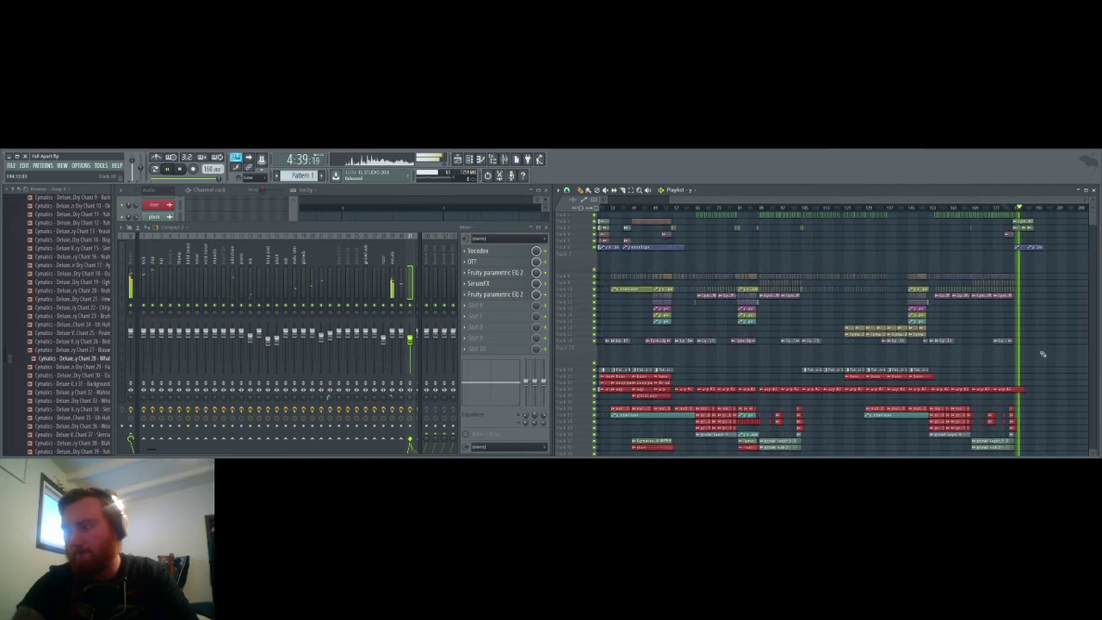
{"action": "scroll", "coordinate": [1044, 347], "scroll_direction": "down", "scroll_amount": 1}
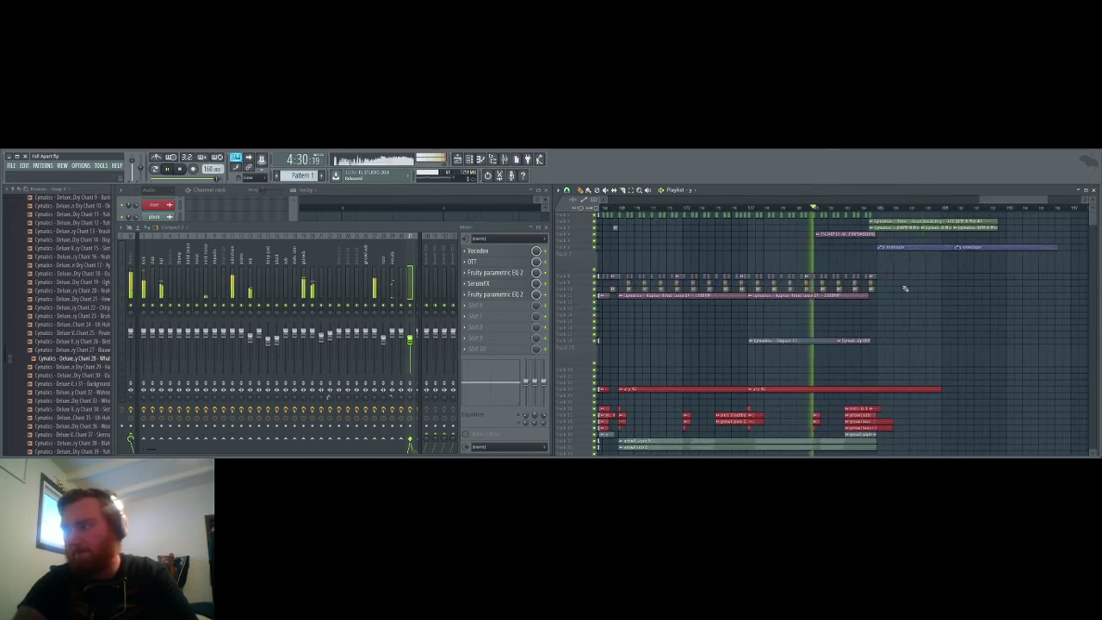
Step: Delete the drum clips that run through the last bars of the final drop
{"action": "scroll", "coordinate": [903, 283], "scroll_direction": "up", "scroll_amount": 2}
{"action": "left_click_drag", "start_coordinate": [854, 296], "coordinate": [779, 276]}
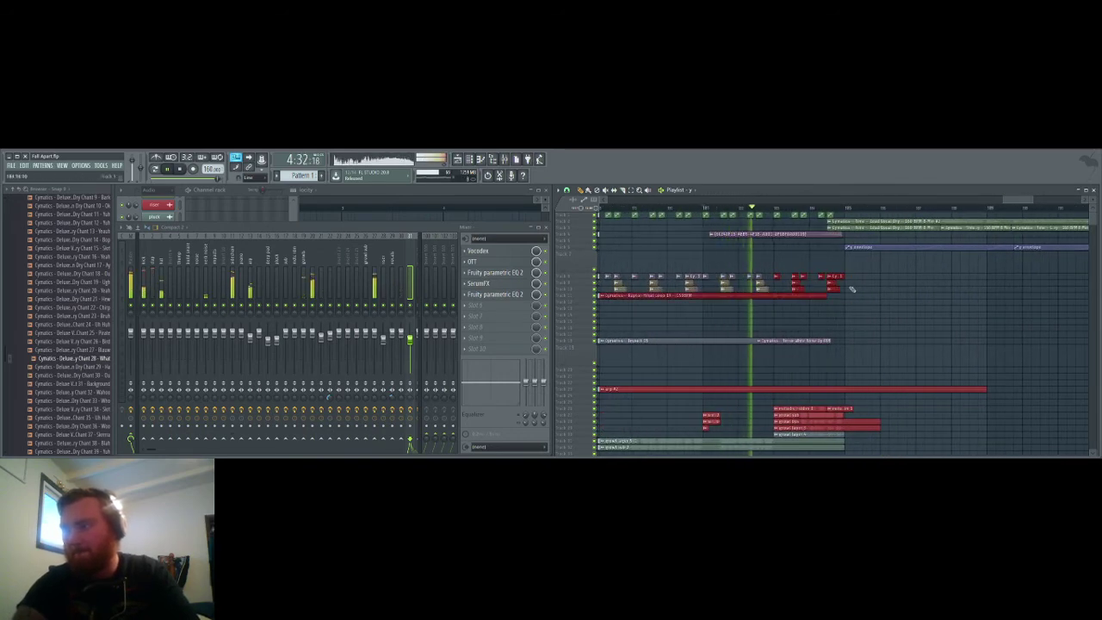
{"action": "key", "text": "Delete"}
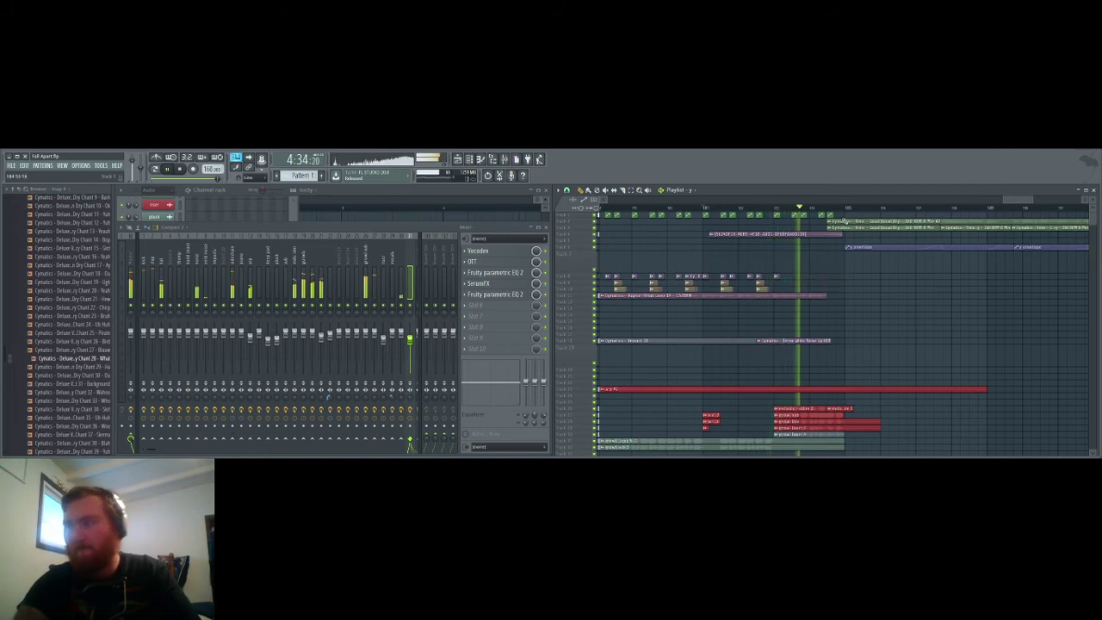
Step: Shorten the last Raptor Hihat Loop 17 clip to where the drums stop and extend the Terror White Noise Up 008 clip to the drop's end
{"action": "left_click_drag", "start_coordinate": [825, 295], "coordinate": [775, 296]}
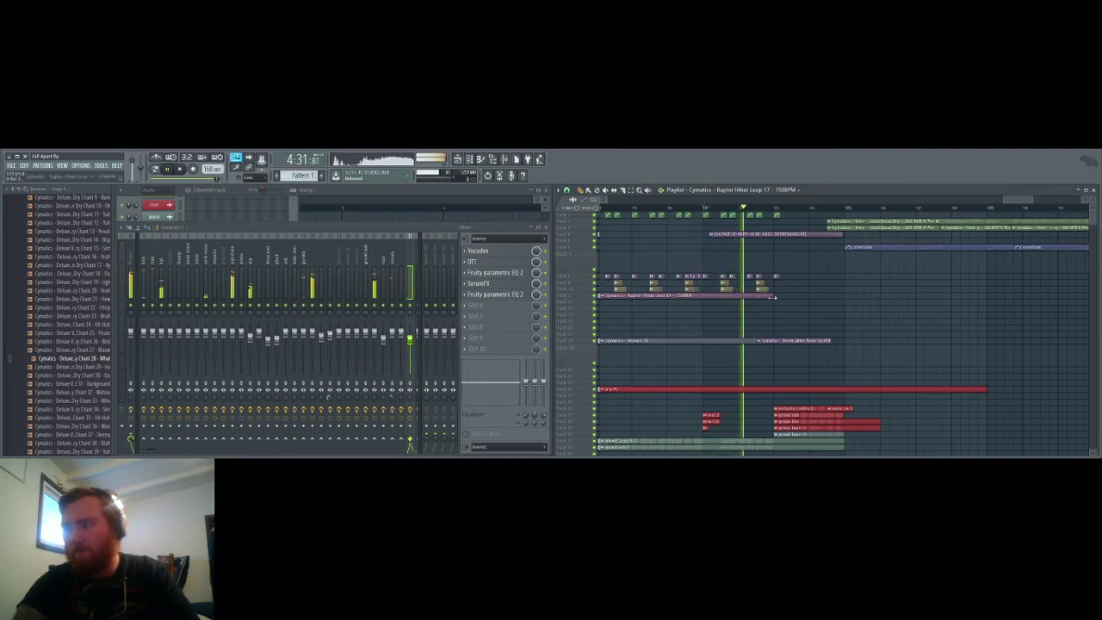
{"action": "left_click_drag", "start_coordinate": [773, 296], "coordinate": [783, 296]}
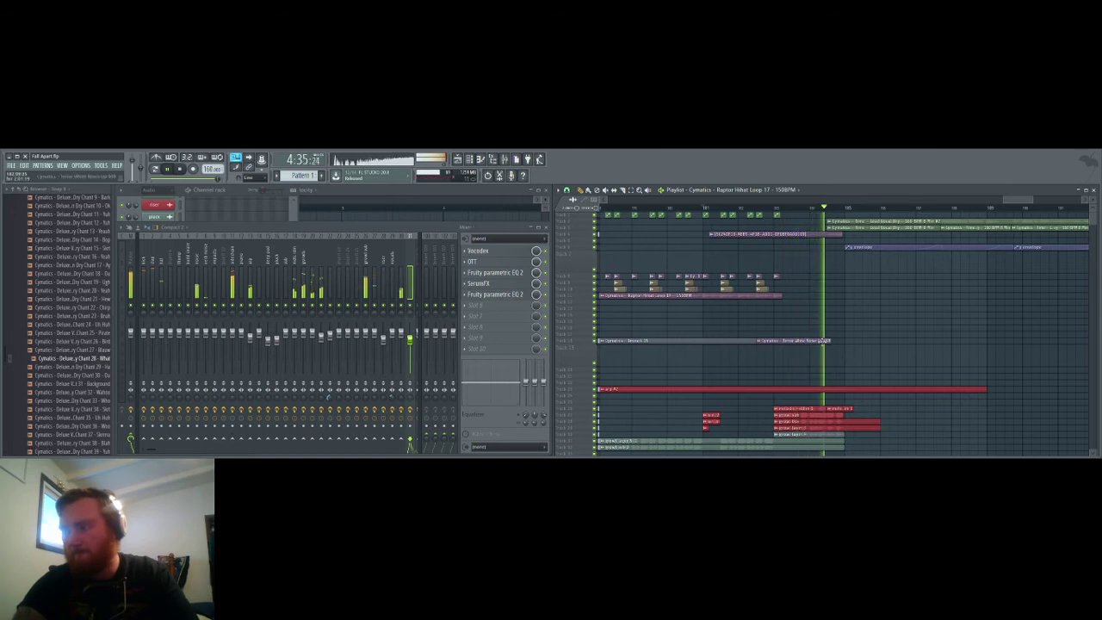
{"action": "left_click_drag", "start_coordinate": [822, 341], "coordinate": [836, 342]}
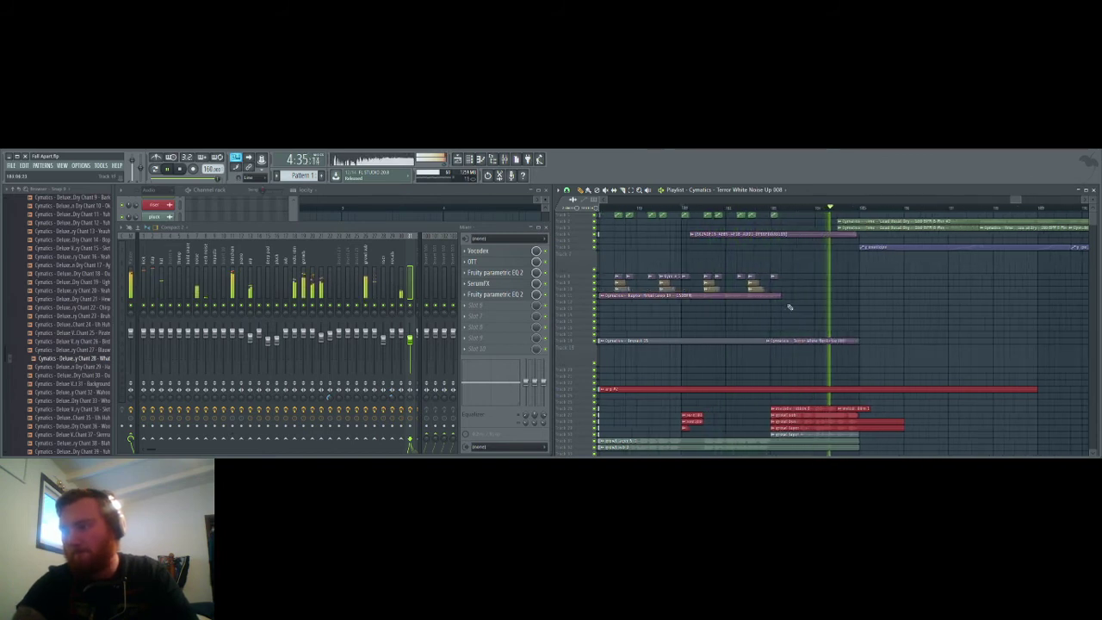
{"action": "scroll", "coordinate": [787, 307], "scroll_direction": "up", "scroll_amount": 3}
{"action": "left_click", "coordinate": [761, 295]}
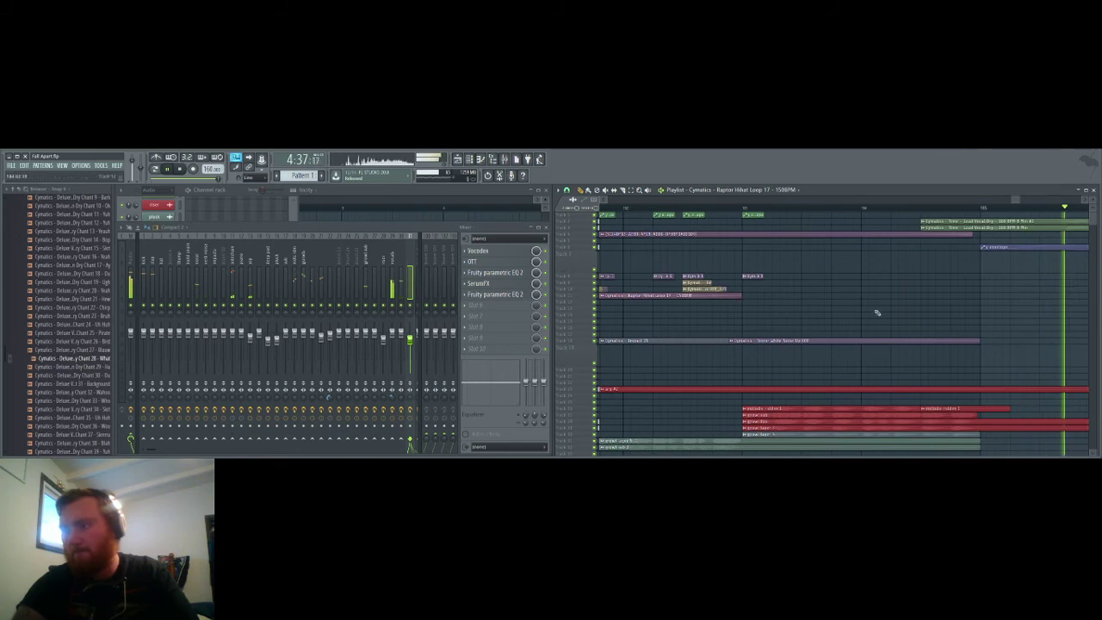
Step: Place two consecutive Pattern 1 clips on their usual track directly after the final drop
{"action": "scroll", "coordinate": [868, 312], "scroll_direction": "down", "scroll_amount": 4}
{"action": "scroll", "coordinate": [865, 310], "scroll_direction": "down", "scroll_amount": 2}
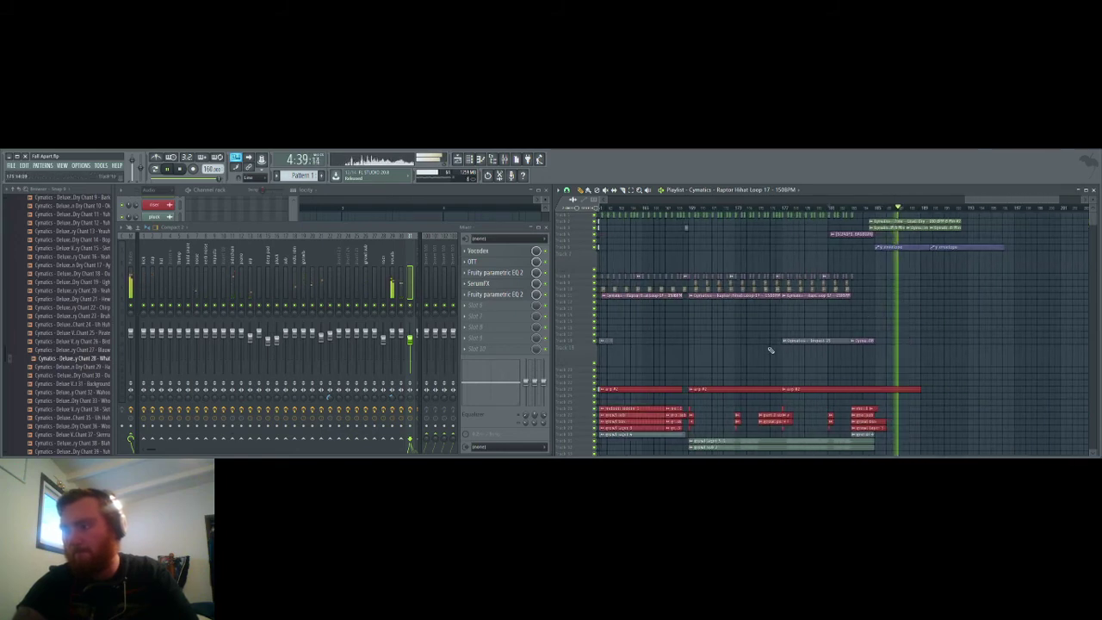
{"action": "scroll", "coordinate": [771, 350], "scroll_direction": "down", "scroll_amount": 3}
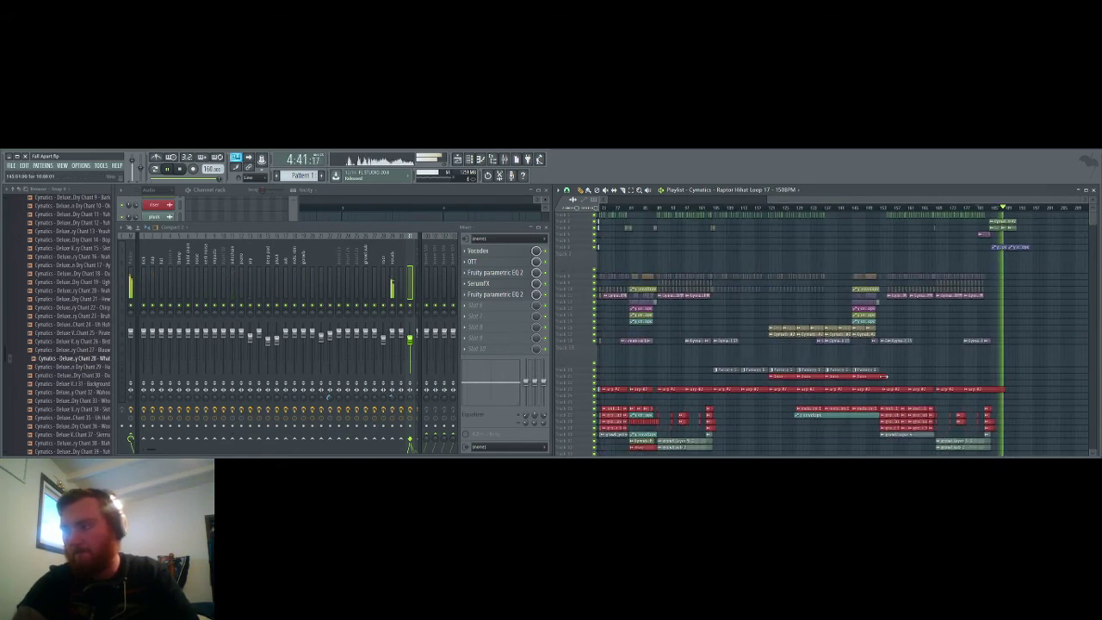
{"action": "scroll", "coordinate": [905, 372], "scroll_direction": "up", "scroll_amount": 4}
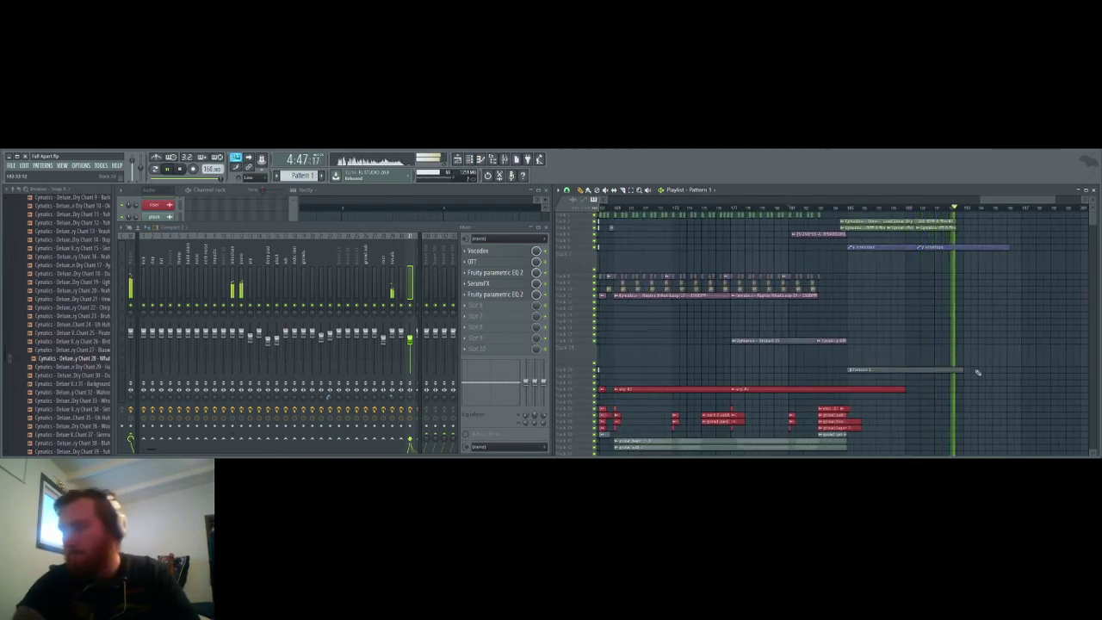
{"action": "left_click", "coordinate": [968, 370]}
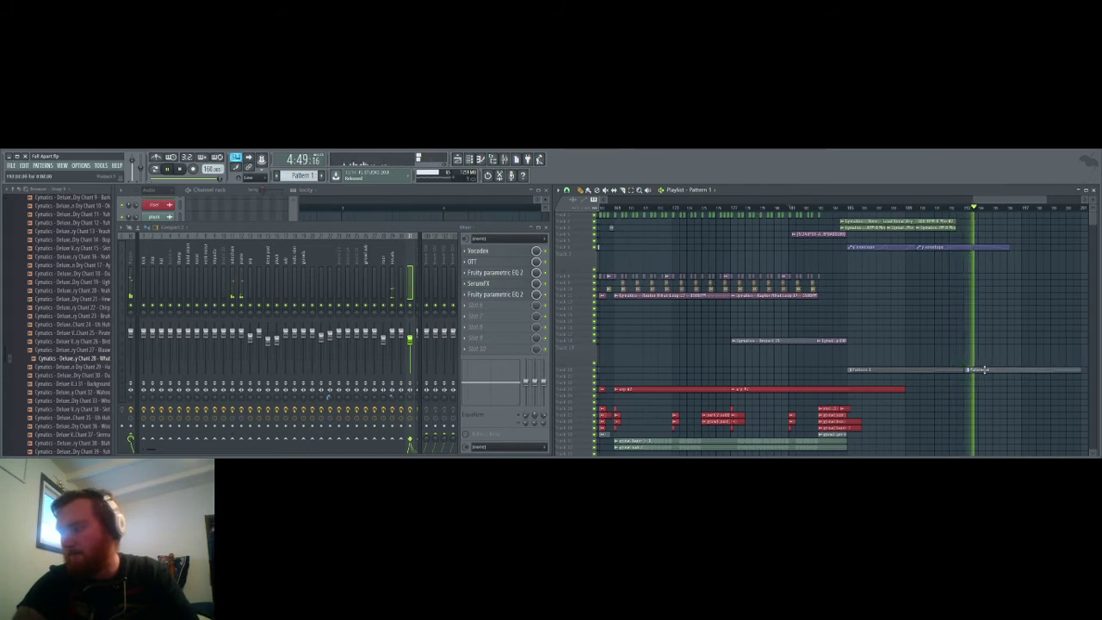
Step: Copy the second half of the intro's lead and harmony vocals, with the envelope clips, into the song's ending
{"action": "scroll", "coordinate": [954, 322], "scroll_direction": "down", "scroll_amount": 6}
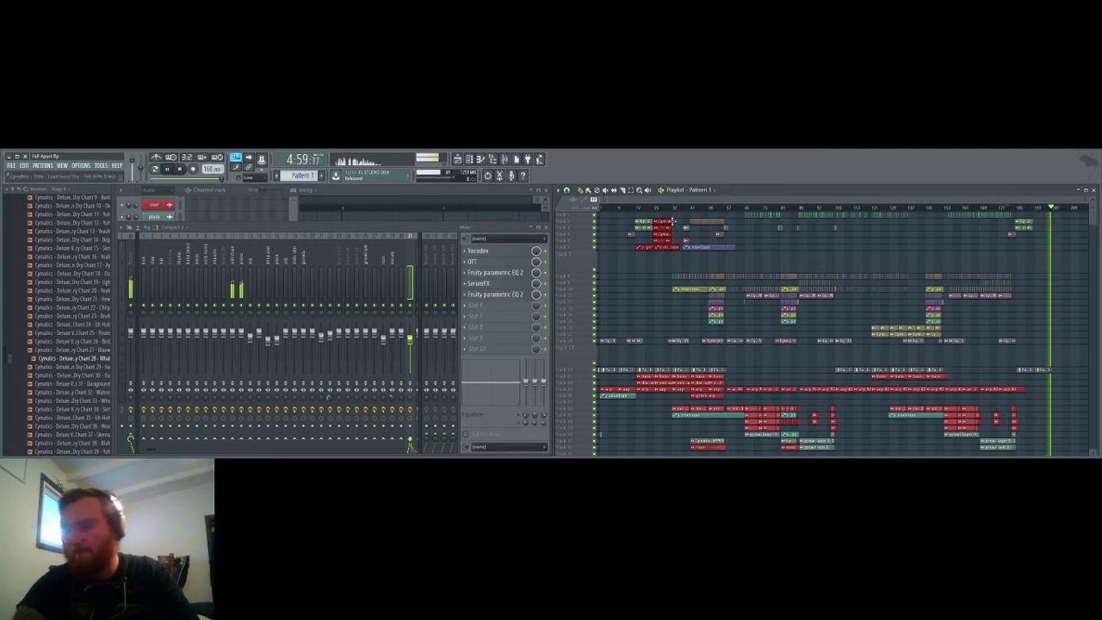
{"action": "left_click_drag", "start_coordinate": [782, 203], "coordinate": [999, 209]}
{"action": "scroll", "coordinate": [874, 286], "scroll_direction": "up", "scroll_amount": 3}
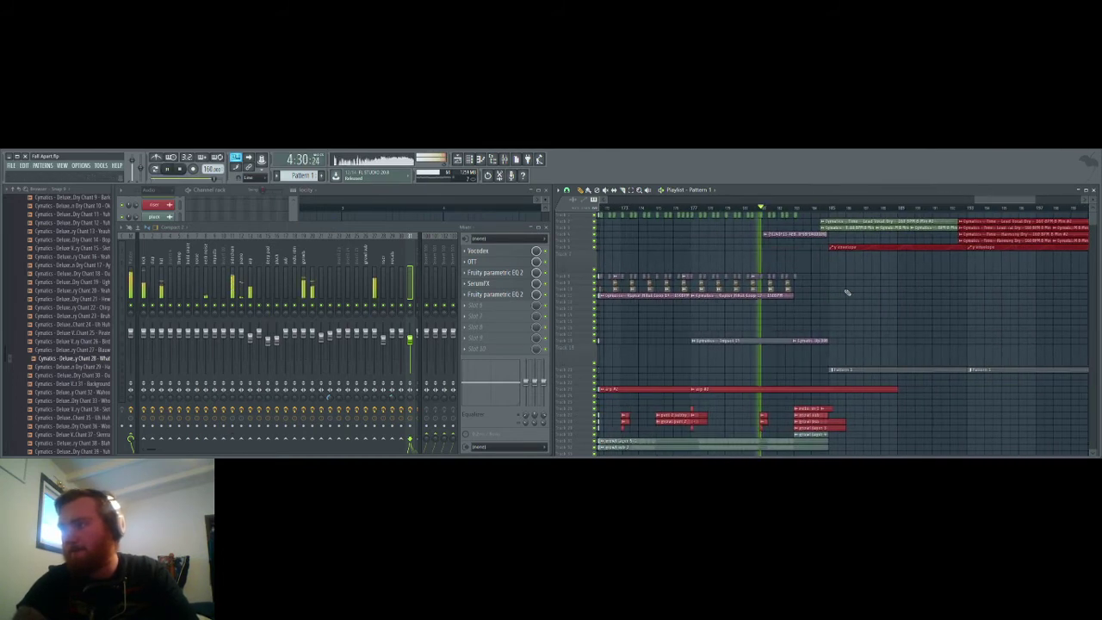
Step: Select the ending's vocal and envelope clips, listen to the transition and compare the ending with the earlier arrangement
{"action": "scroll", "coordinate": [925, 298], "scroll_direction": "down", "scroll_amount": 3}
{"action": "left_click_drag", "start_coordinate": [1017, 264], "coordinate": [879, 233]}
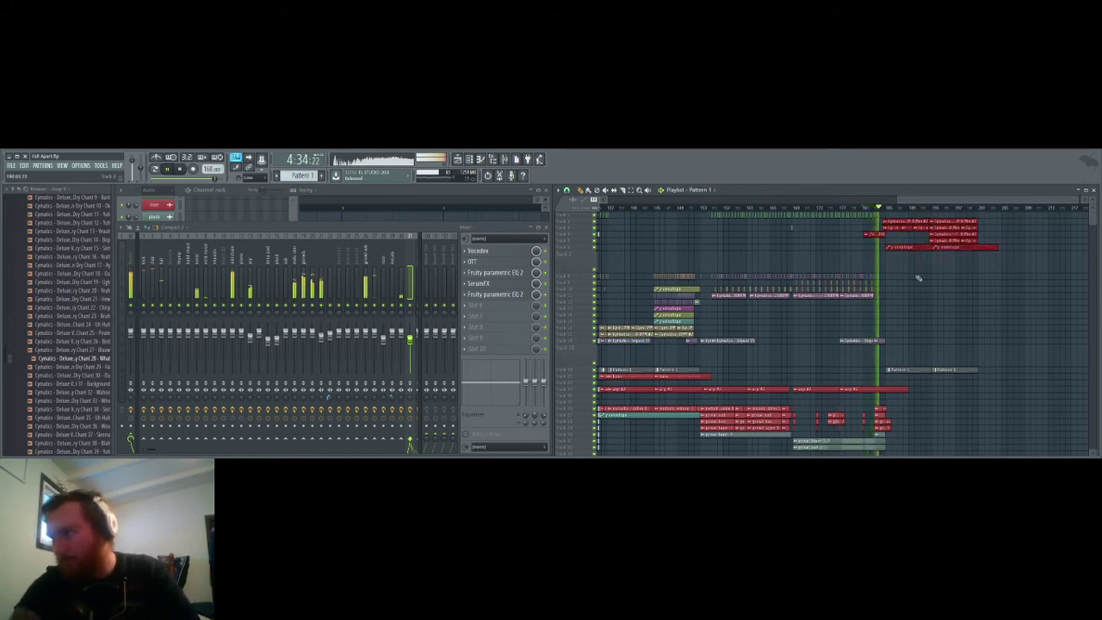
{"action": "scroll", "coordinate": [918, 278], "scroll_direction": "up", "scroll_amount": 2}
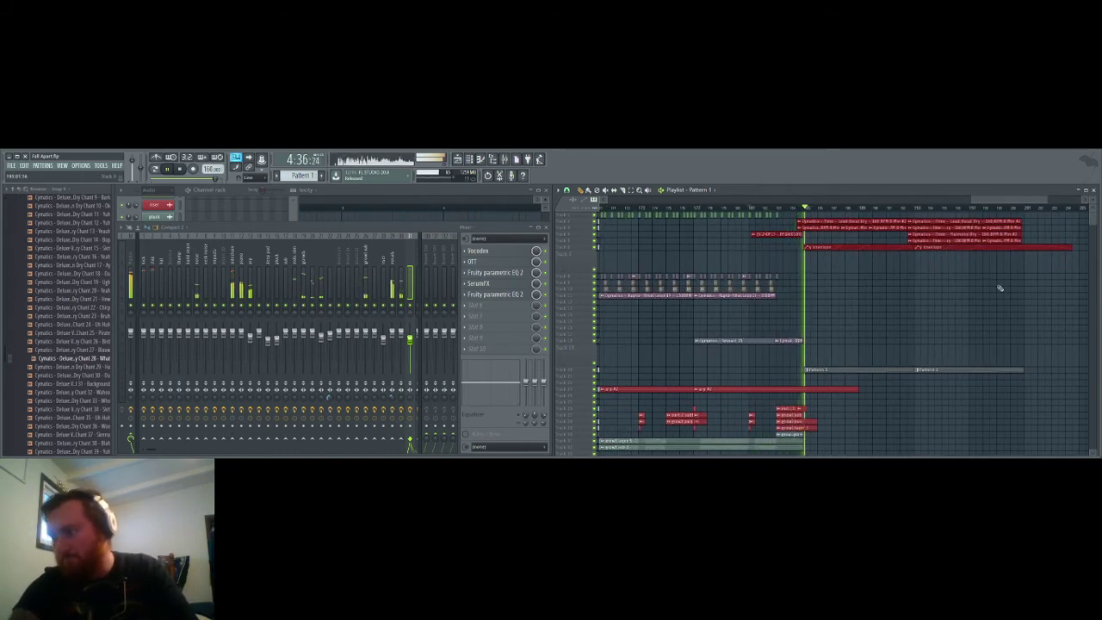
{"action": "scroll", "coordinate": [924, 344], "scroll_direction": "down", "scroll_amount": 4}
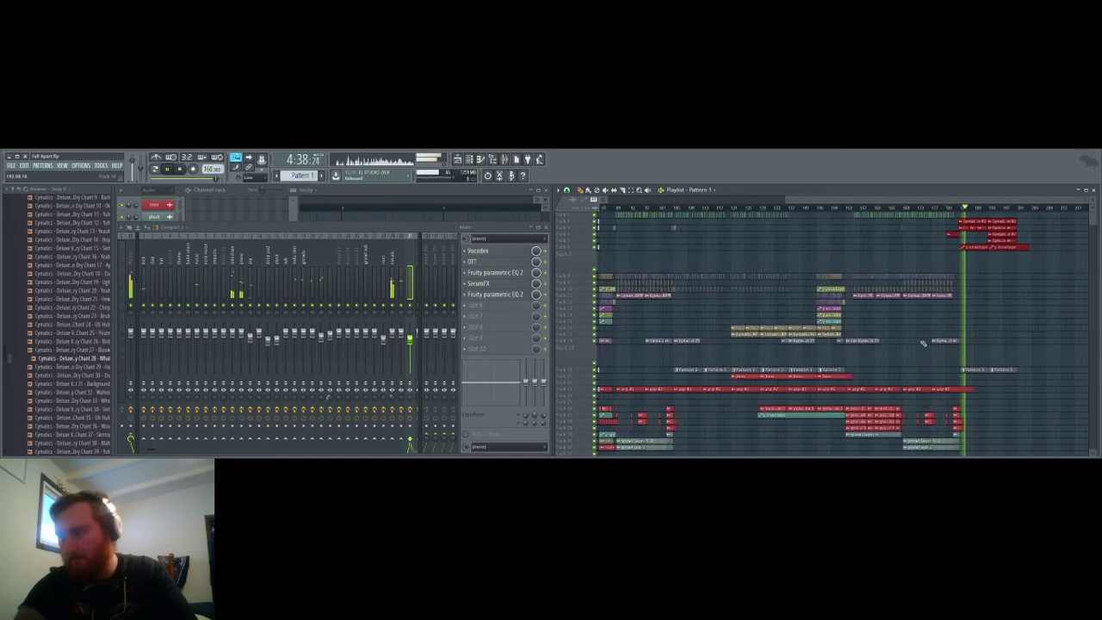
{"action": "scroll", "coordinate": [910, 419], "scroll_direction": "down", "scroll_amount": 2}
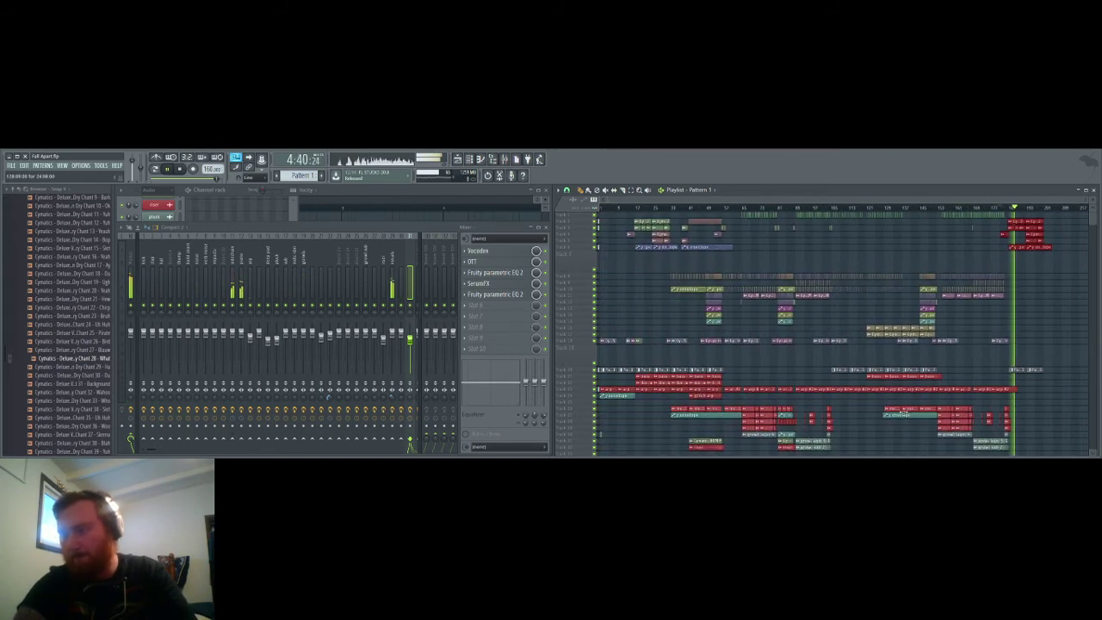
{"action": "scroll", "coordinate": [1046, 395], "scroll_direction": "up", "scroll_amount": 2}
{"action": "scroll", "coordinate": [938, 408], "scroll_direction": "up", "scroll_amount": 2}
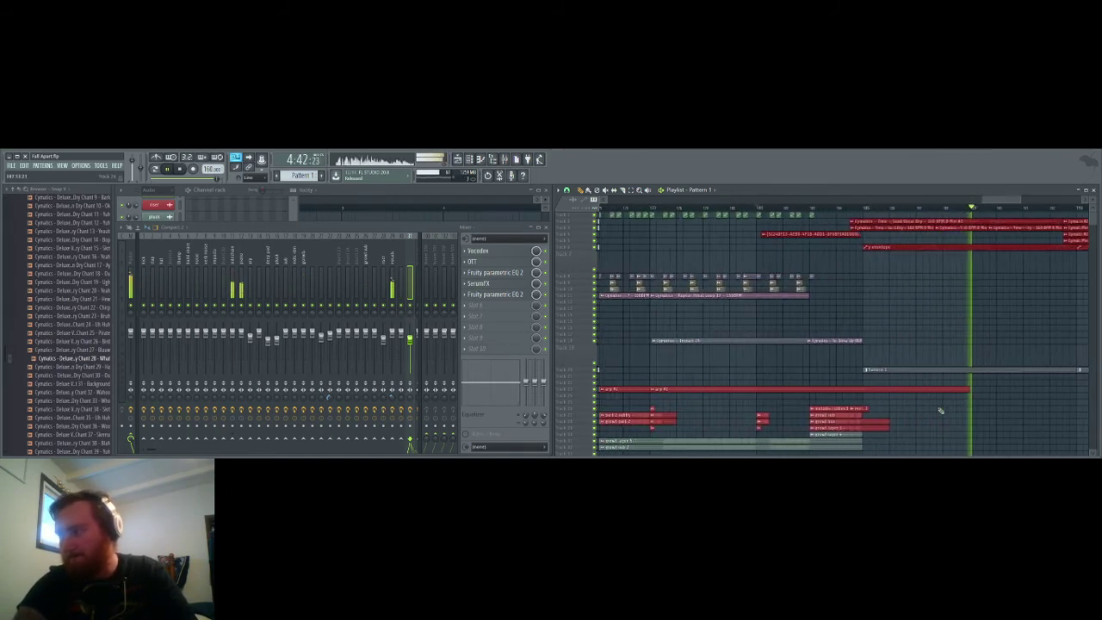
Step: Place two consecutive arp #2 clips on Track 23 below the ending's vocal and Pattern 1 clips
{"action": "scroll", "coordinate": [941, 411], "scroll_direction": "down", "scroll_amount": 3}
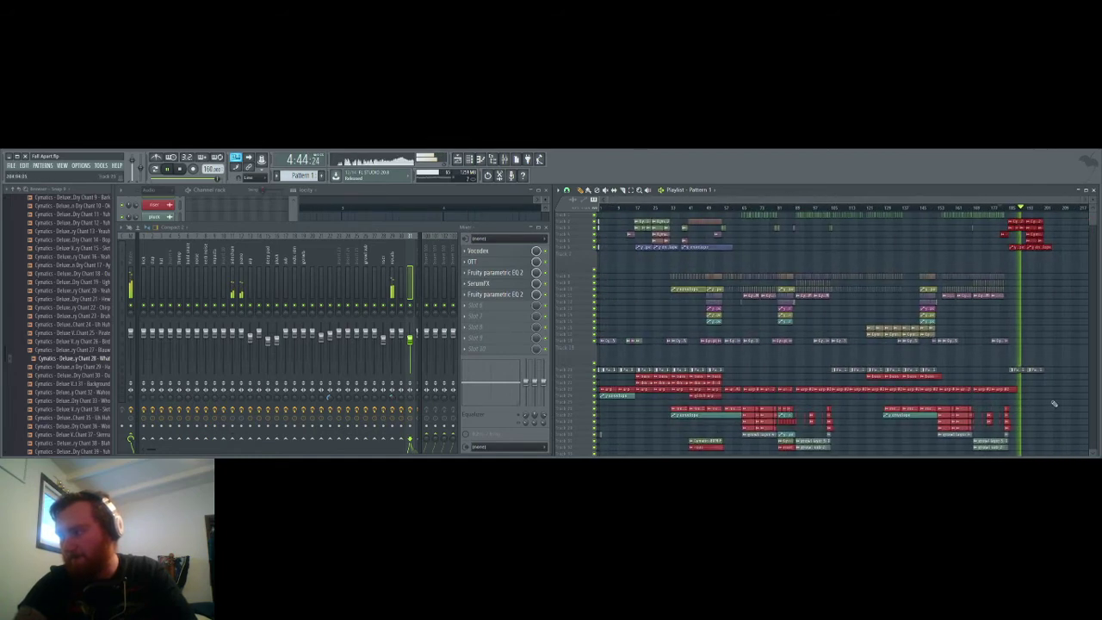
{"action": "scroll", "coordinate": [1051, 405], "scroll_direction": "up", "scroll_amount": 2}
{"action": "scroll", "coordinate": [963, 405], "scroll_direction": "up", "scroll_amount": 2}
{"action": "scroll", "coordinate": [962, 405], "scroll_direction": "up", "scroll_amount": 1}
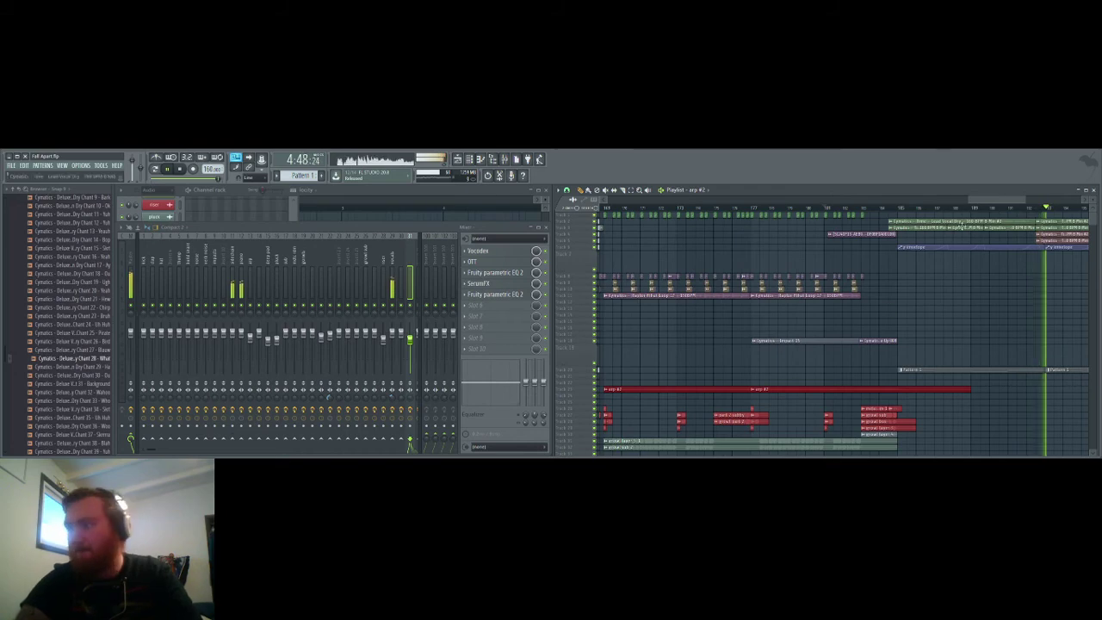
{"action": "left_click_drag", "start_coordinate": [990, 201], "coordinate": [1022, 204]}
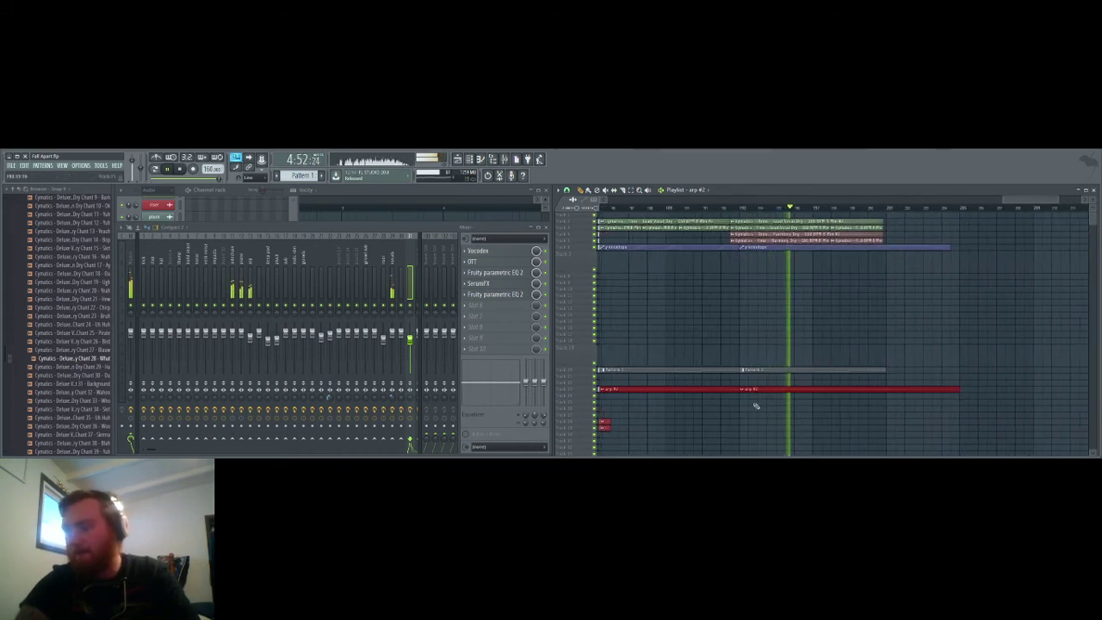
Step: Copy the intro's arp envelope clip on Track 24 to the start of the ending and enlarge that track
{"action": "scroll", "coordinate": [734, 406], "scroll_direction": "down", "scroll_amount": 5}
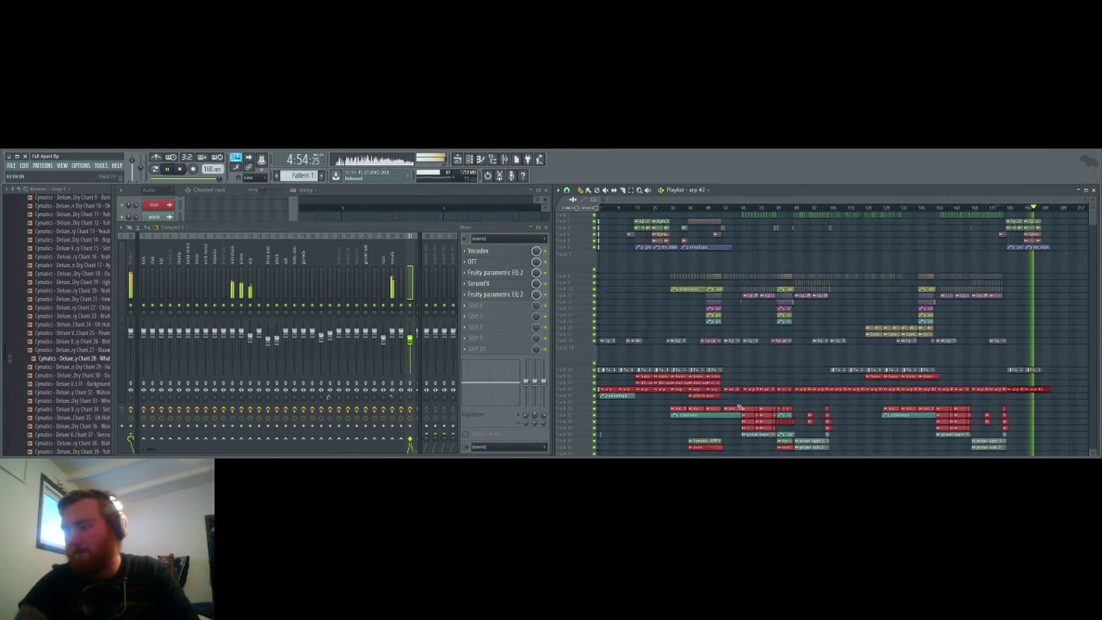
{"action": "left_click", "coordinate": [628, 397]}
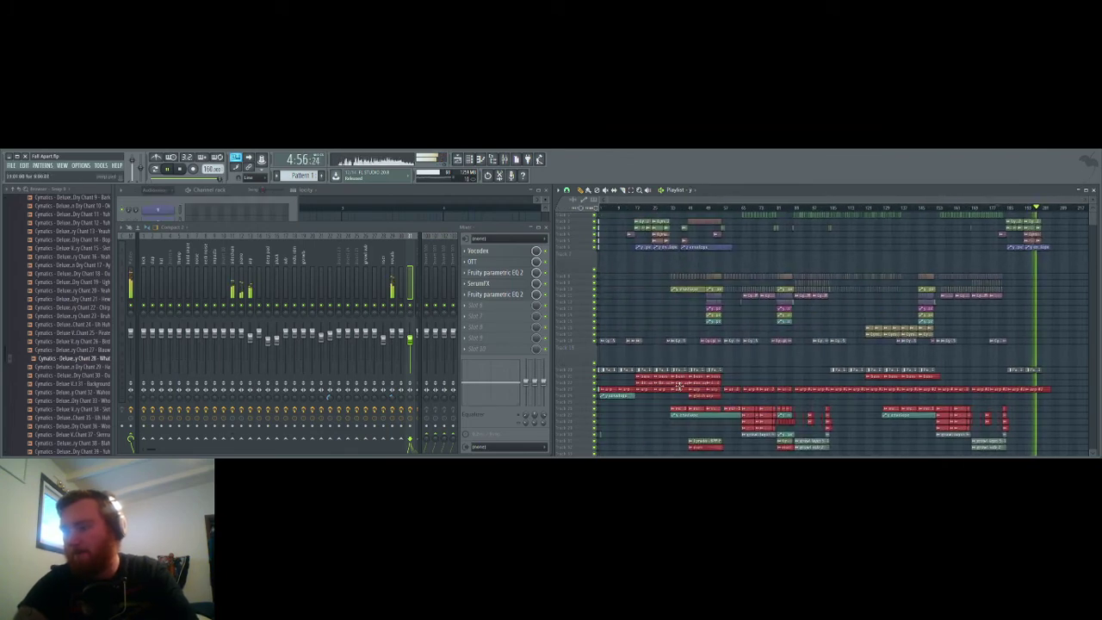
{"action": "scroll", "coordinate": [1013, 405], "scroll_direction": "up", "scroll_amount": 5}
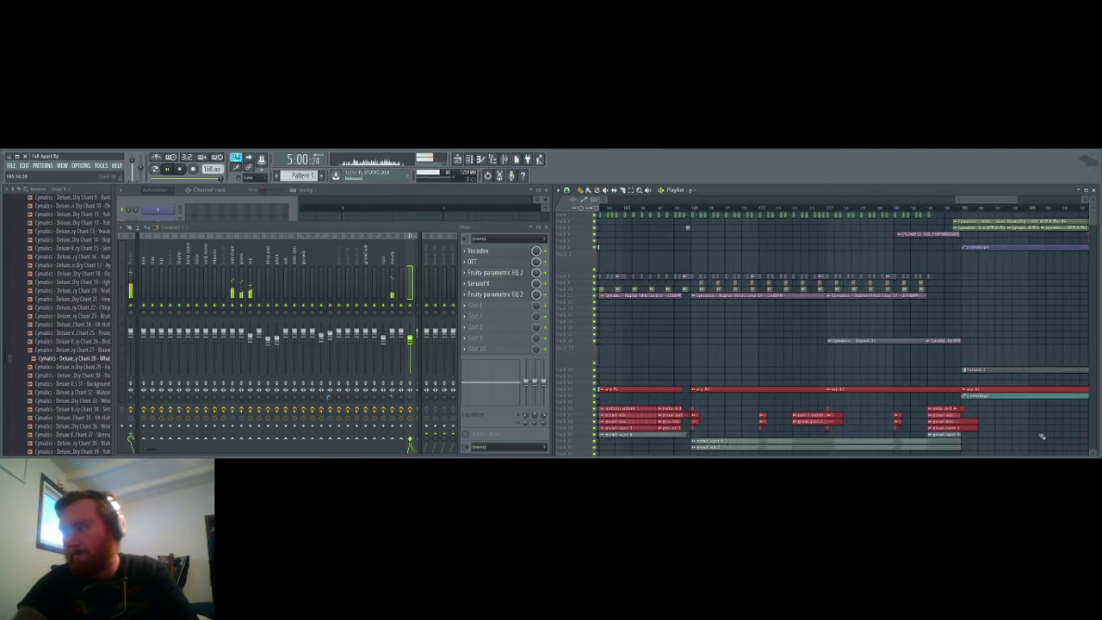
{"action": "scroll", "coordinate": [1029, 439], "scroll_direction": "down", "scroll_amount": 5}
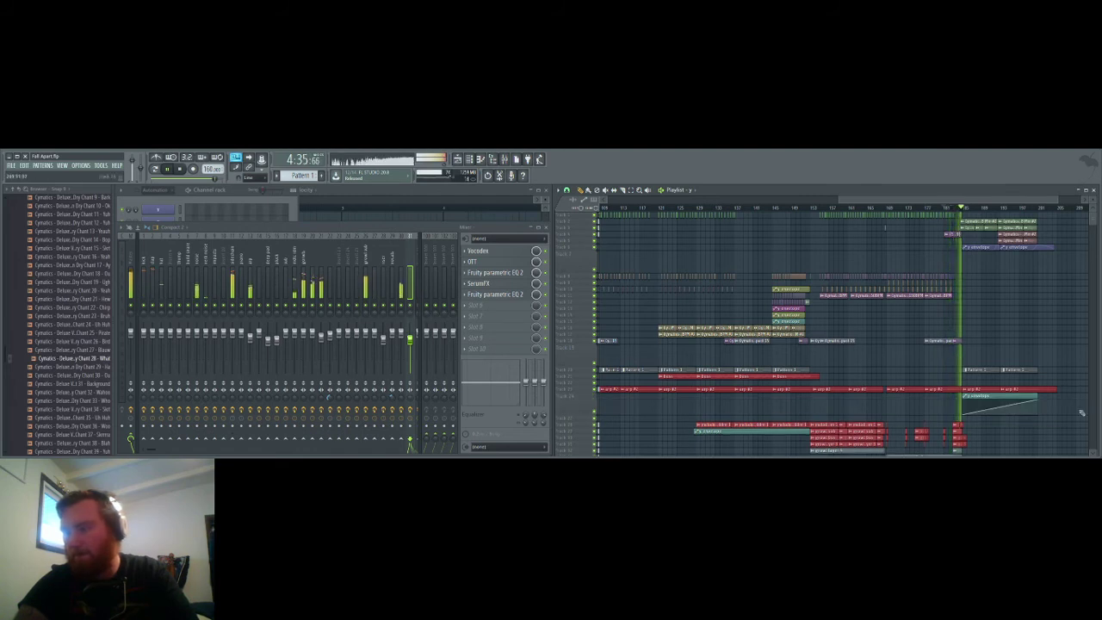
Step: Make the ending's Track 24 envelope unique, reverse it into a falling slope and extend it to about bar 213
{"action": "left_click", "coordinate": [965, 414]}
{"action": "left_click_drag", "start_coordinate": [964, 416], "coordinate": [965, 397]}
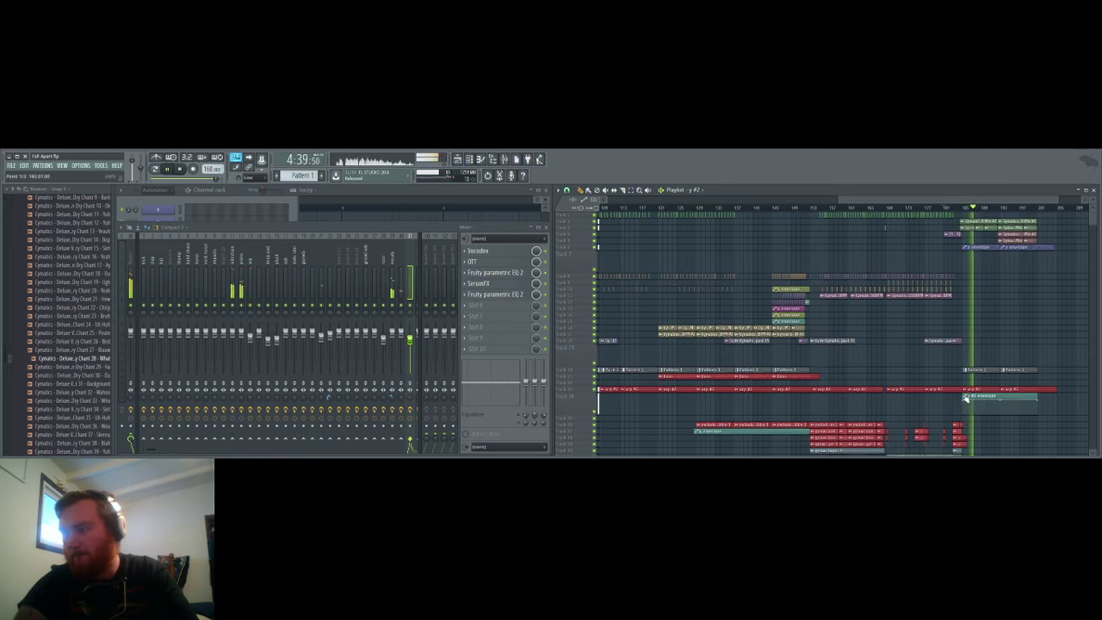
{"action": "left_click_drag", "start_coordinate": [1038, 397], "coordinate": [1030, 424]}
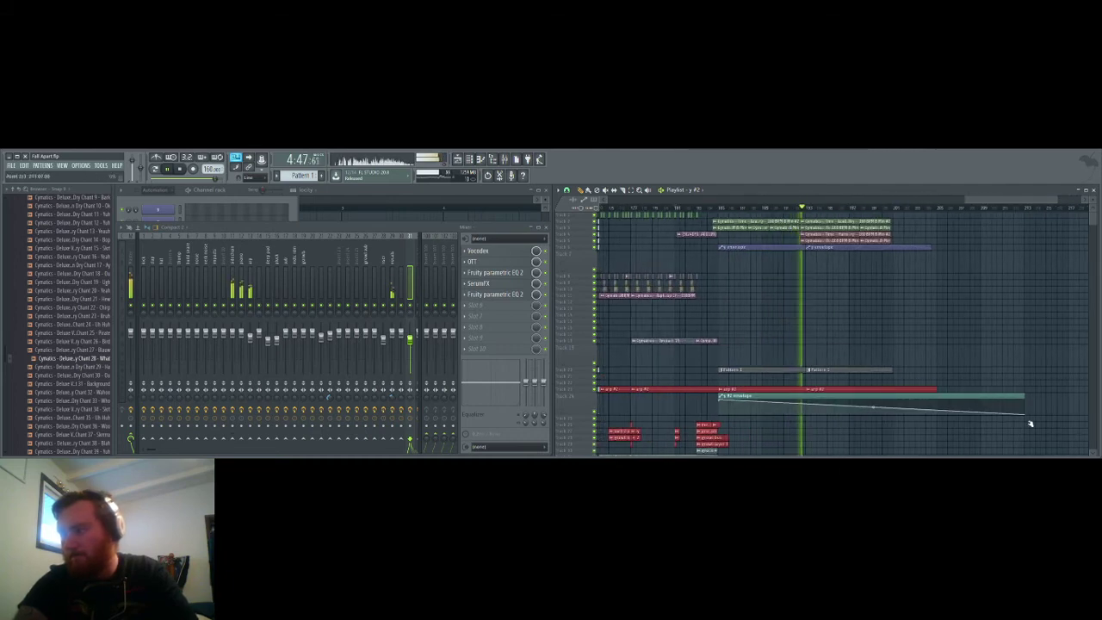
{"action": "scroll", "coordinate": [1029, 418], "scroll_direction": "up", "scroll_amount": 3}
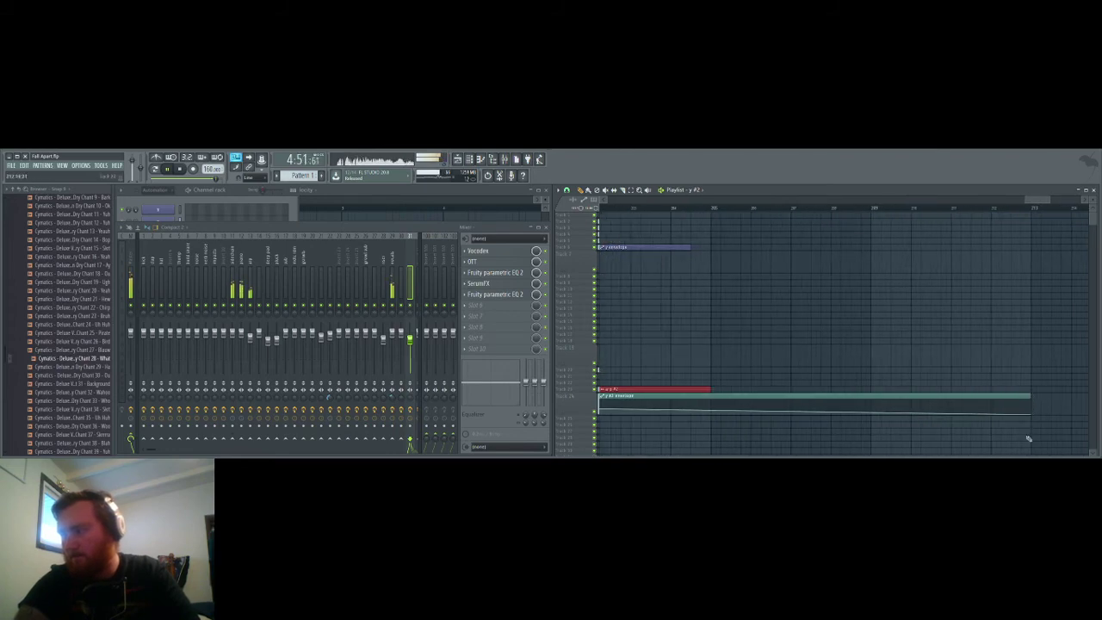
Step: Duplicate the ending's two Pattern 1 clips and two arp #2 clips directly after themselves, starting at bar 201
{"action": "scroll", "coordinate": [1028, 439], "scroll_direction": "down", "scroll_amount": 5}
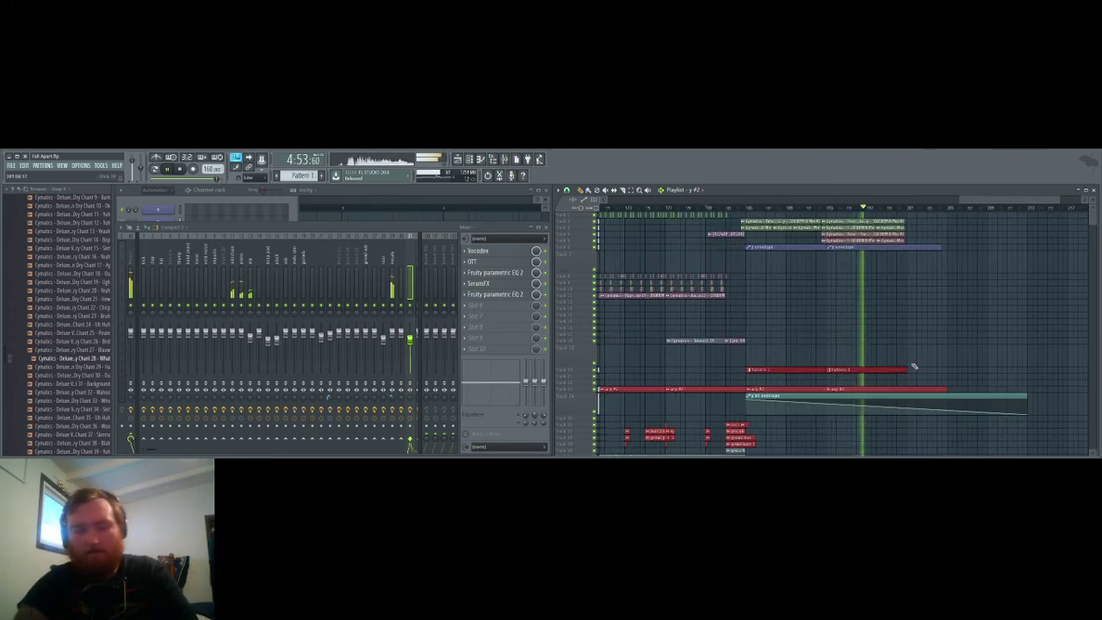
{"action": "left_click_drag", "start_coordinate": [982, 204], "coordinate": [1039, 203]}
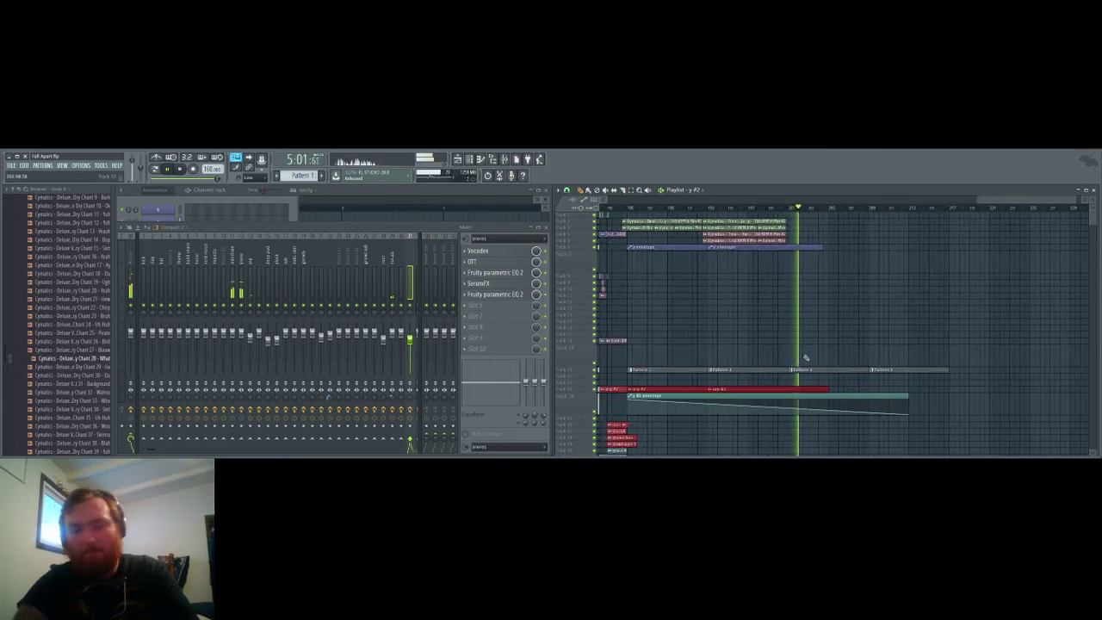
{"action": "mouse_move", "coordinate": [992, 202]}
{"action": "left_mouse_down"}
{"action": "mouse_move", "coordinate": [1031, 207]}
{"action": "mouse_move", "coordinate": [990, 209]}
{"action": "left_mouse_up"}
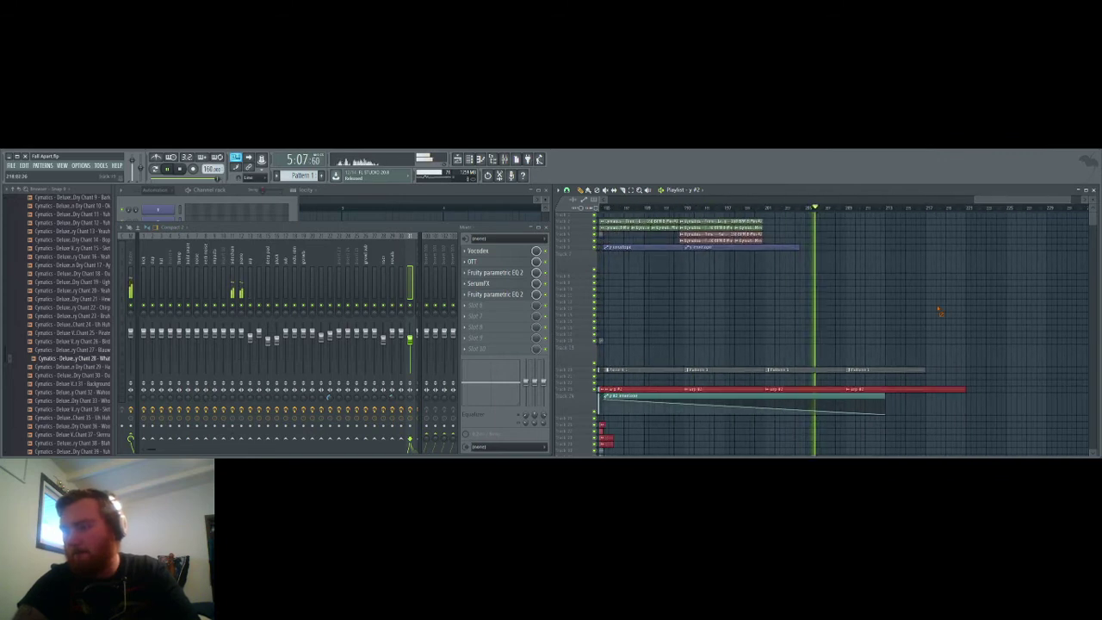
Step: Copy two bass clips from the section before the final drop onto Track 21 at the start of the ending
{"action": "scroll", "coordinate": [929, 311], "scroll_direction": "down", "scroll_amount": 2}
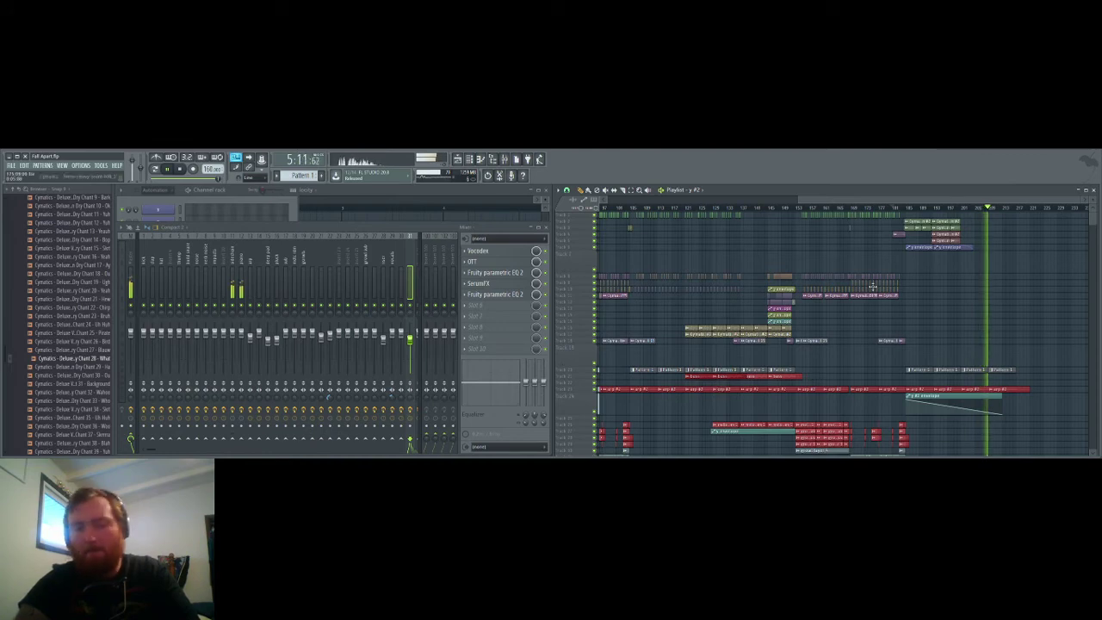
{"action": "left_click_drag", "start_coordinate": [874, 201], "coordinate": [1002, 217]}
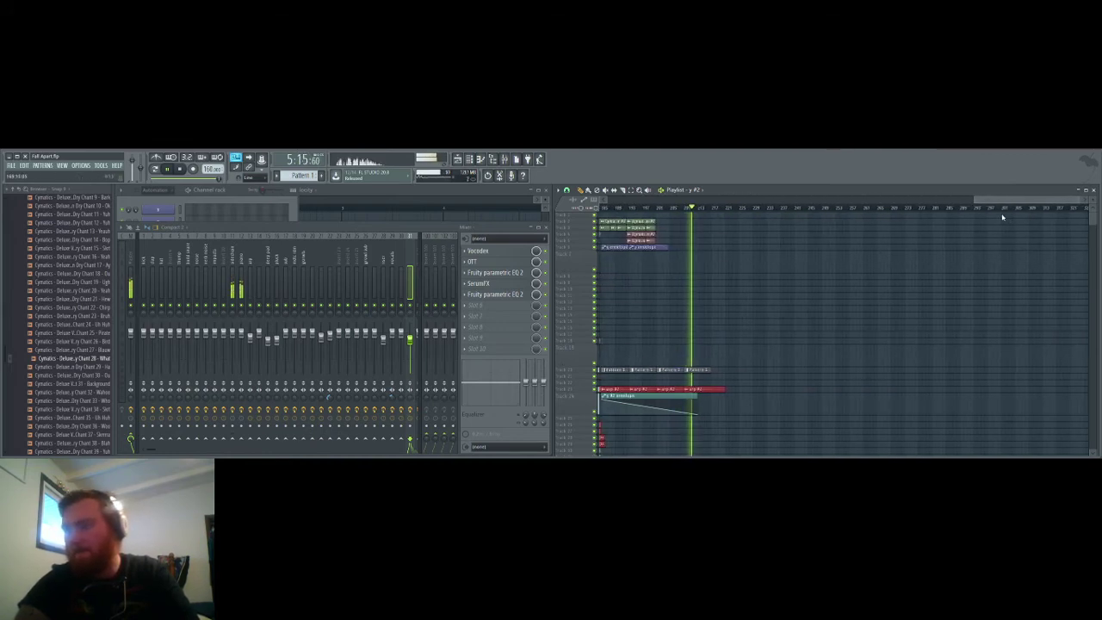
{"action": "scroll", "coordinate": [833, 353], "scroll_direction": "left", "scroll_amount": 2}
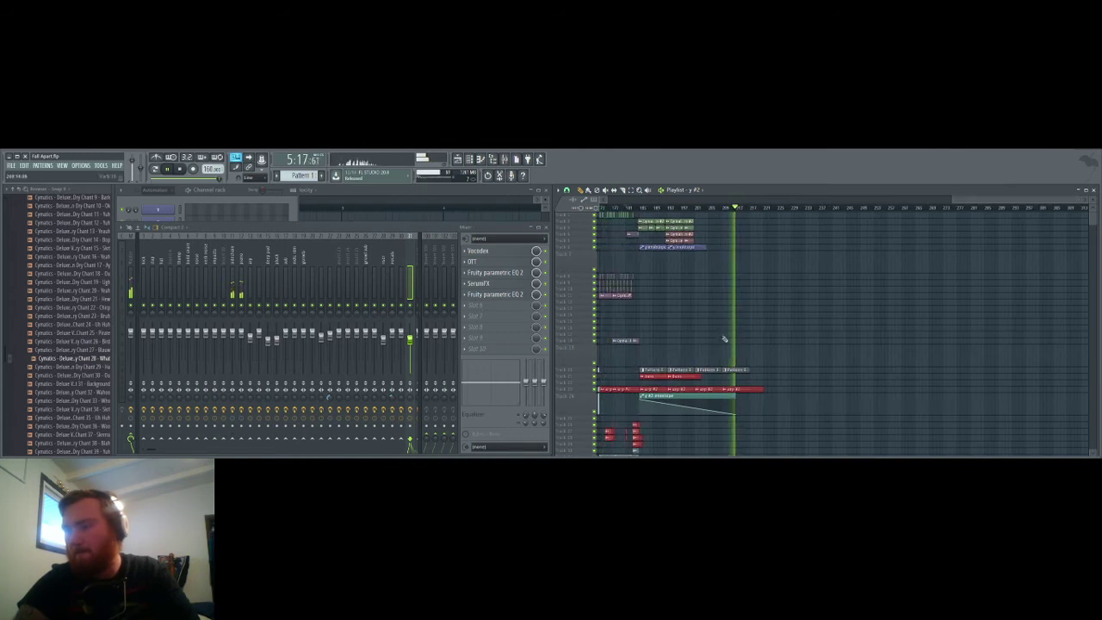
Step: Make the ending's last Pattern 1 clip unique as Pattern 2, 20 bars long from bar 209
{"action": "scroll", "coordinate": [979, 351], "scroll_direction": "left", "scroll_amount": 3}
{"action": "scroll", "coordinate": [979, 350], "scroll_direction": "right", "scroll_amount": 4}
{"action": "scroll", "coordinate": [978, 350], "scroll_direction": "up", "scroll_amount": 1}
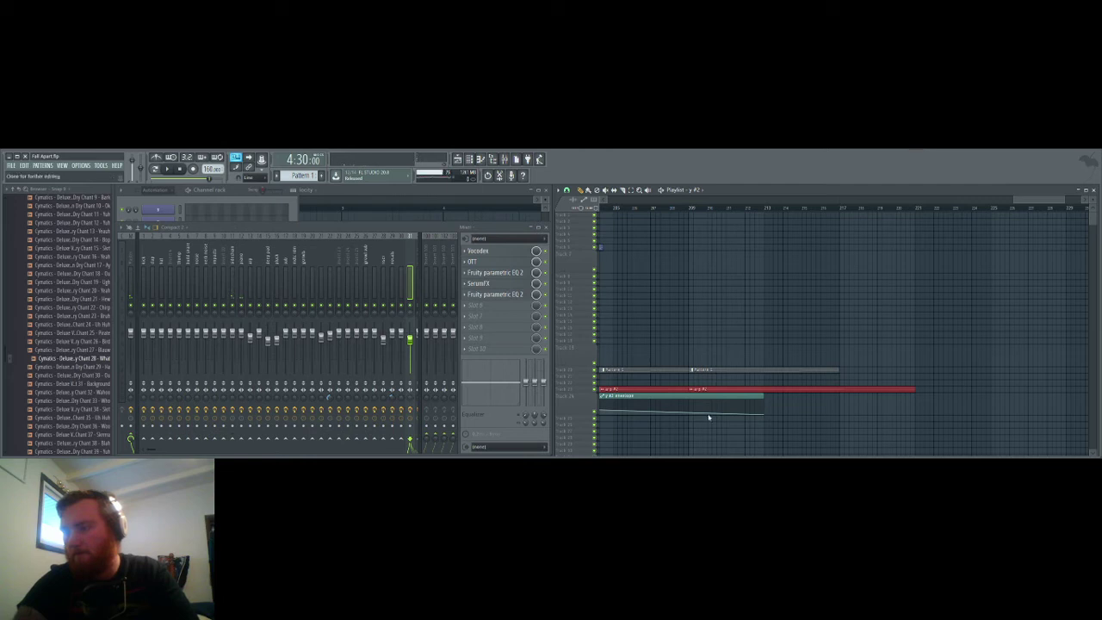
{"action": "left_click", "coordinate": [840, 369]}
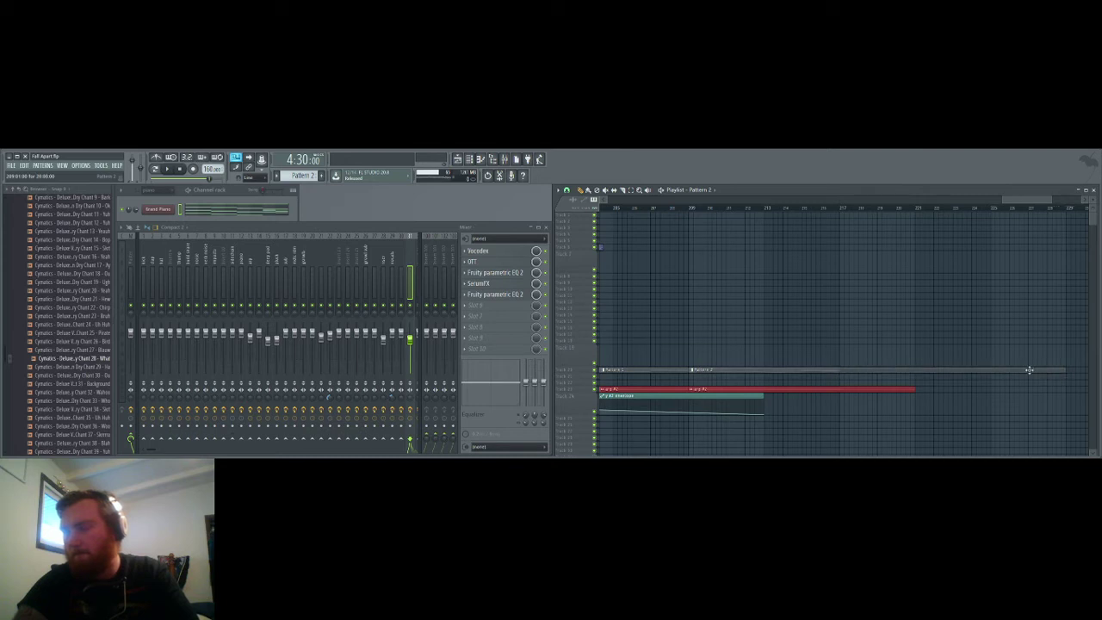
Step: Open Pattern 2's Grand Piano notes and lengthen the four notes of the last chord to bar 21
{"action": "double_click", "coordinate": [695, 366]}
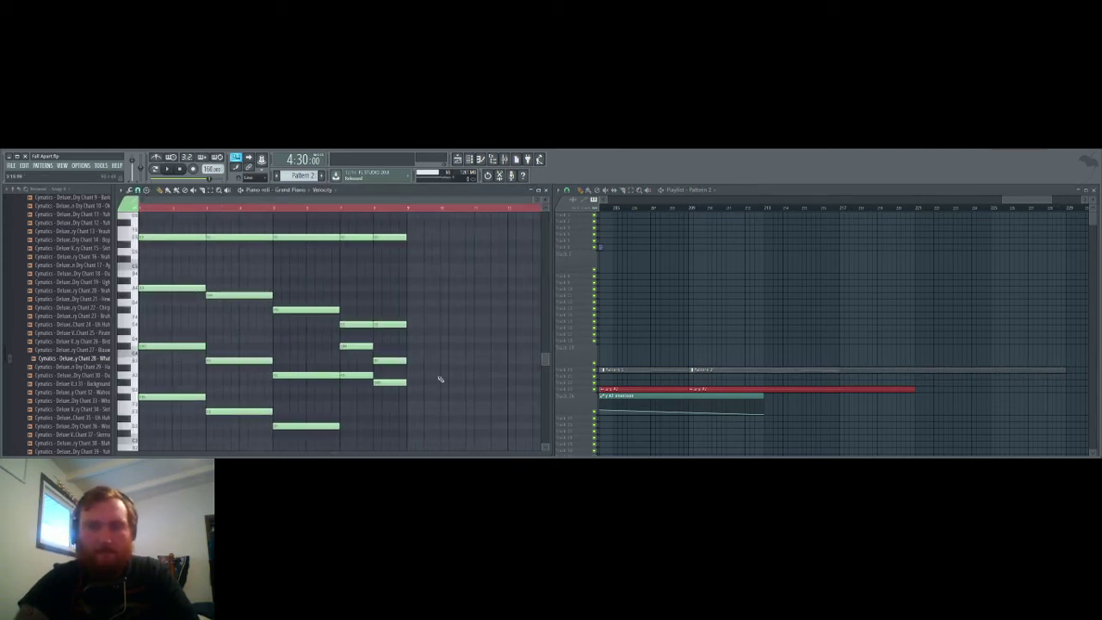
{"action": "left_click_drag", "start_coordinate": [432, 414], "coordinate": [380, 265]}
{"action": "left_click", "coordinate": [345, 269]}
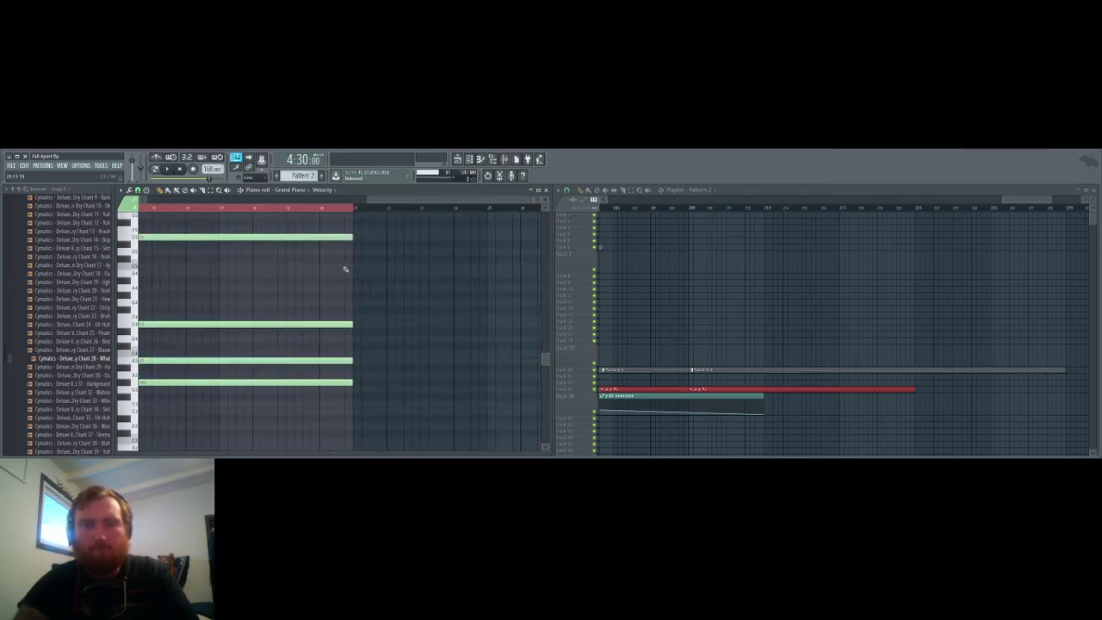
Step: Shrink the enlarged Track 24 back to the normal track height in the playlist
{"action": "scroll", "coordinate": [774, 294], "scroll_direction": "down", "scroll_amount": 5}
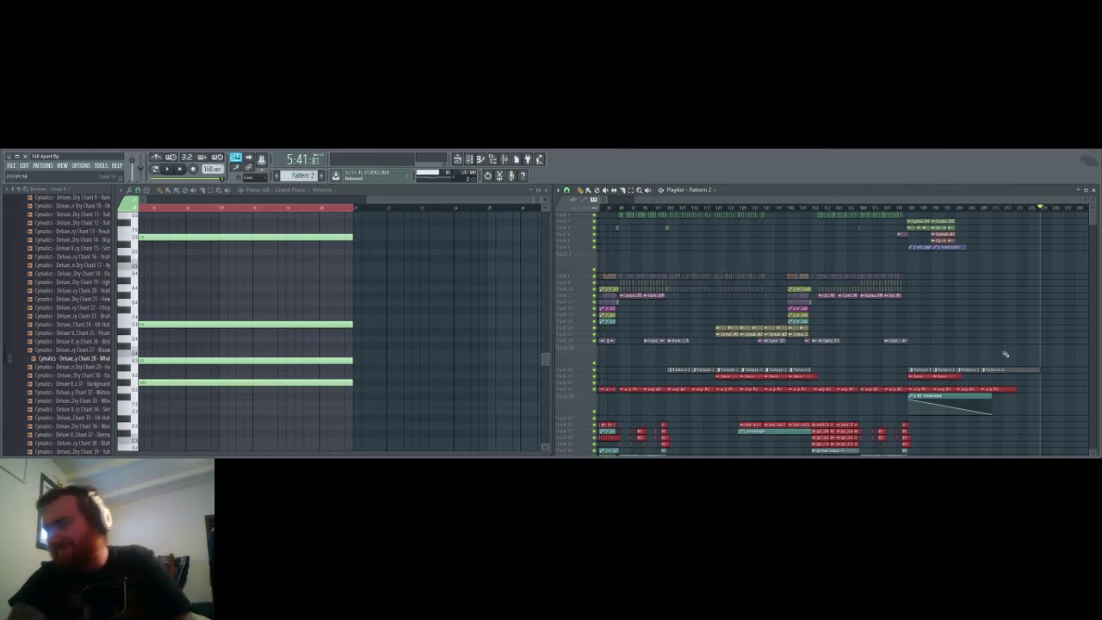
{"action": "scroll", "coordinate": [1005, 354], "scroll_direction": "down", "scroll_amount": 2}
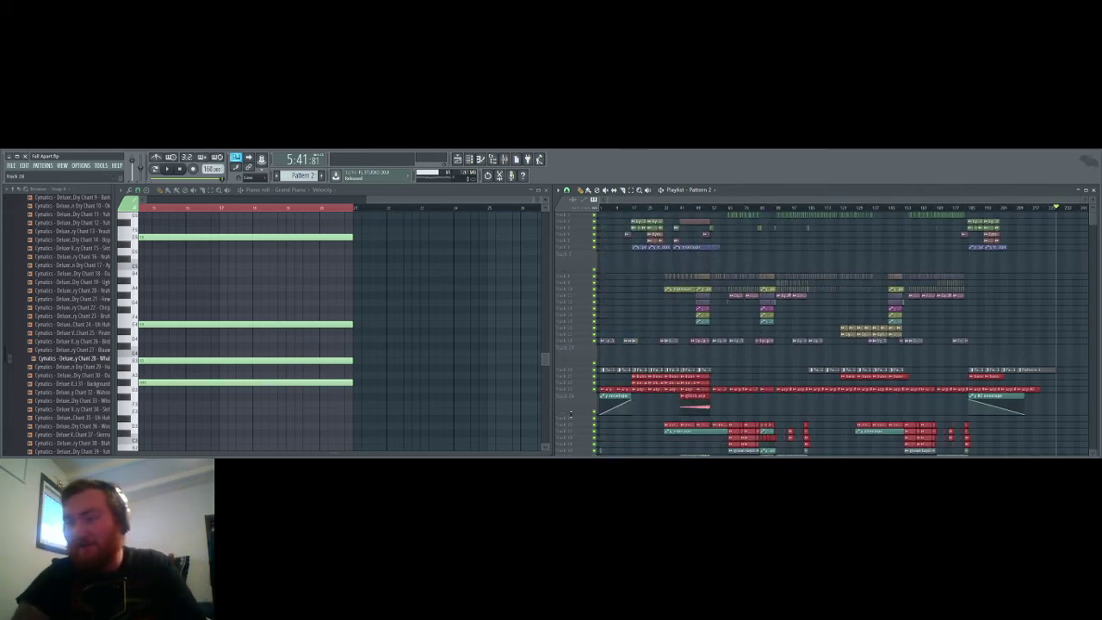
{"action": "left_click_drag", "start_coordinate": [570, 414], "coordinate": [565, 370]}
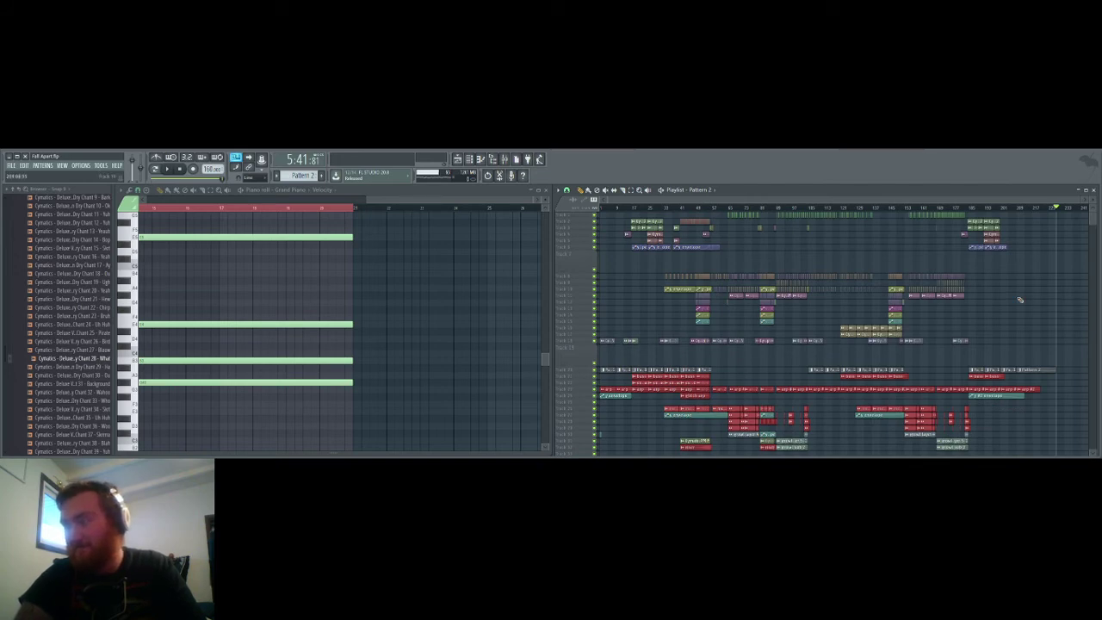
Step: Look through the whole arrangement, including the lower playlist tracks, from the intro to the ending
{"action": "scroll", "coordinate": [1014, 300], "scroll_direction": "down", "scroll_amount": 5}
{"action": "scroll", "coordinate": [1014, 297], "scroll_direction": "up", "scroll_amount": 5}
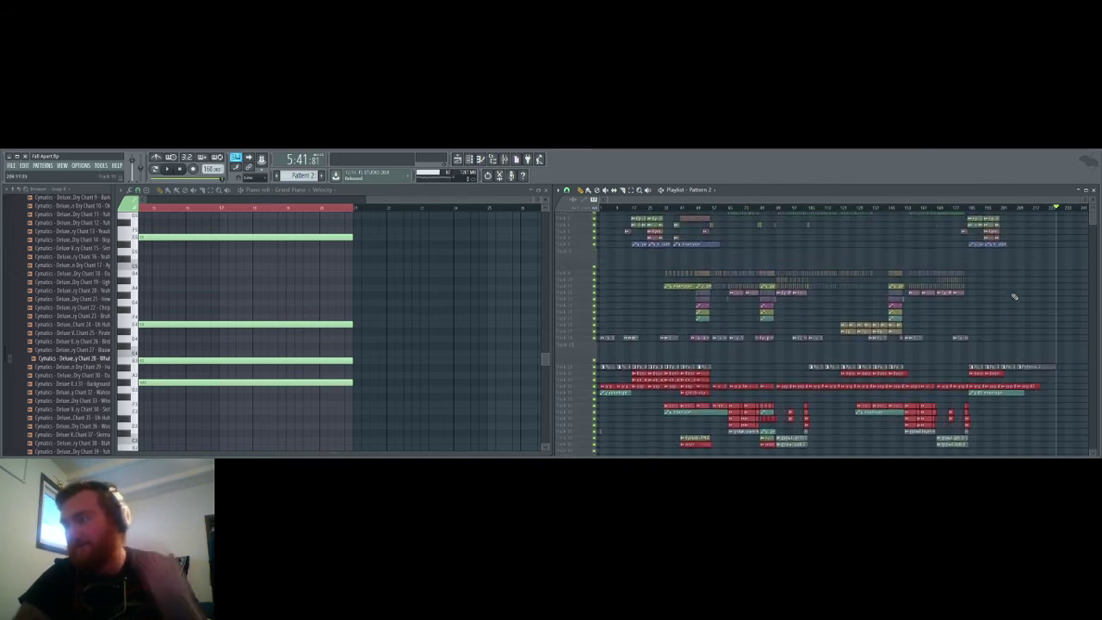
{"action": "scroll", "coordinate": [1015, 293], "scroll_direction": "down", "scroll_amount": 5}
{"action": "scroll", "coordinate": [1012, 291], "scroll_direction": "down", "scroll_amount": 2}
{"action": "scroll", "coordinate": [1016, 290], "scroll_direction": "up", "scroll_amount": 5}
{"action": "scroll", "coordinate": [1014, 288], "scroll_direction": "down", "scroll_amount": 4}
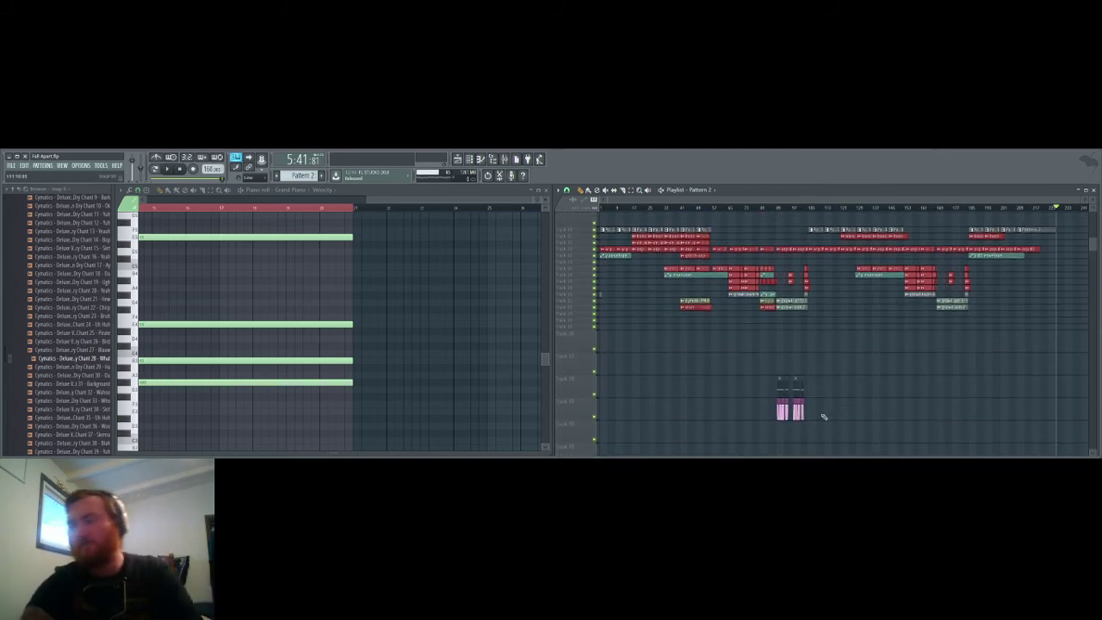
{"action": "scroll", "coordinate": [824, 416], "scroll_direction": "up", "scroll_amount": 5}
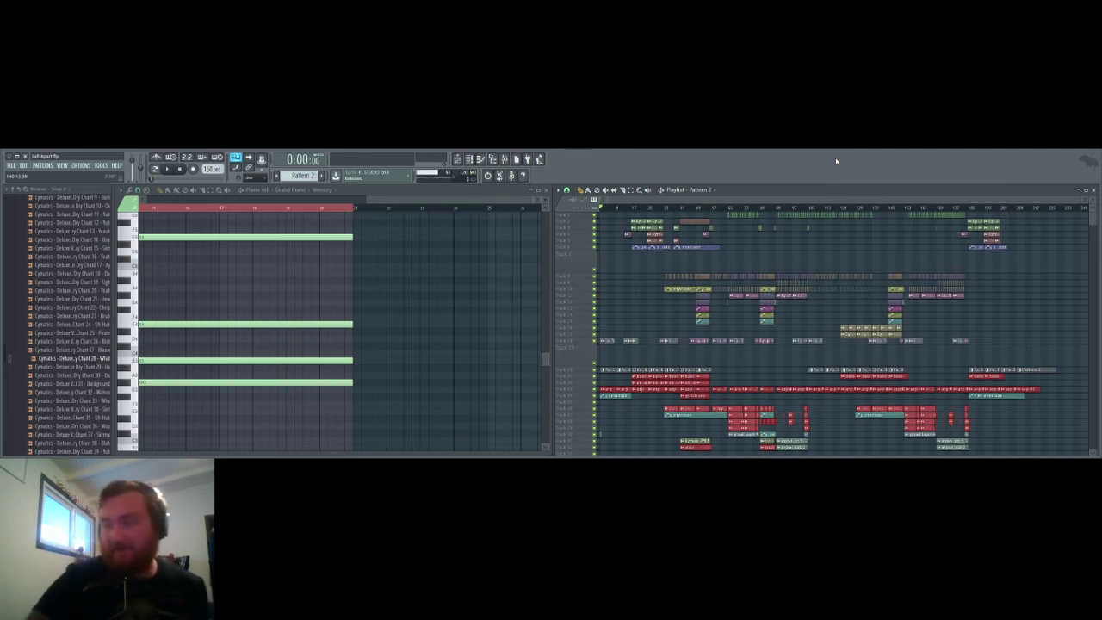
Step: Play the song from the beginning, close the piano roll and listen through the full arrangement
{"action": "key", "text": "space"}
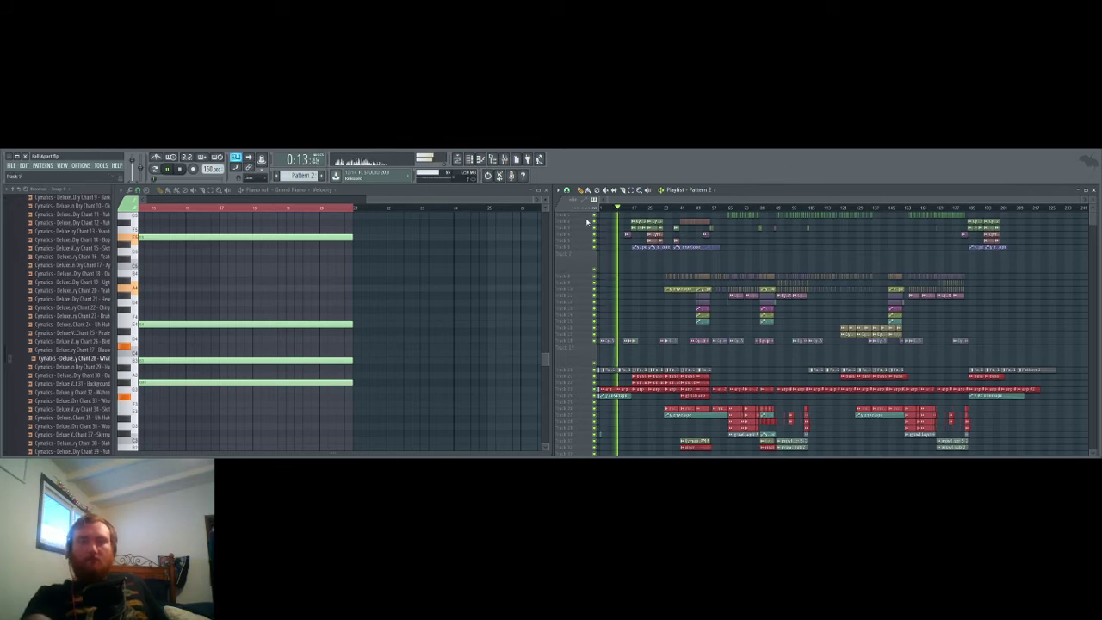
{"action": "left_click", "coordinate": [547, 193]}
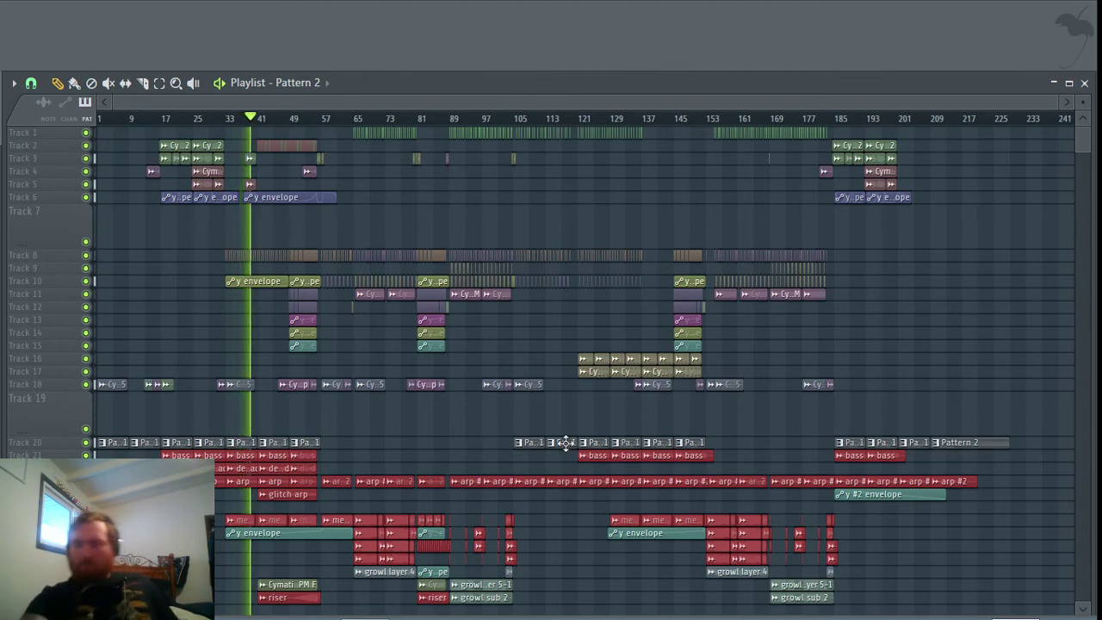
{"action": "mouse_move", "coordinate": [564, 617]}
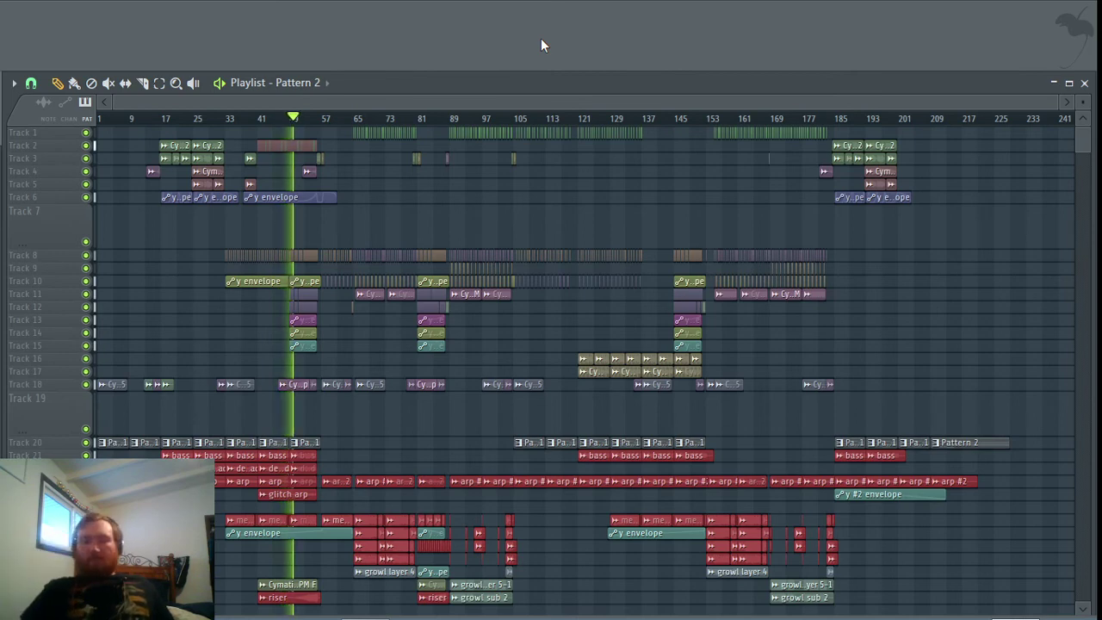
{"action": "mouse_move", "coordinate": [362, 608]}
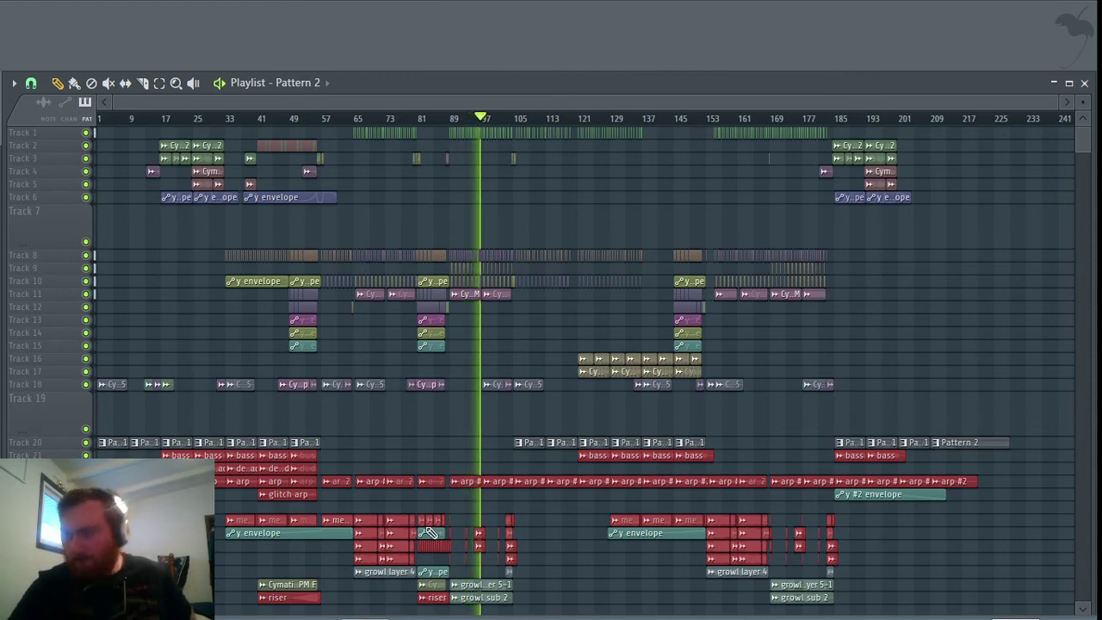
{"action": "left_click", "coordinate": [483, 598]}
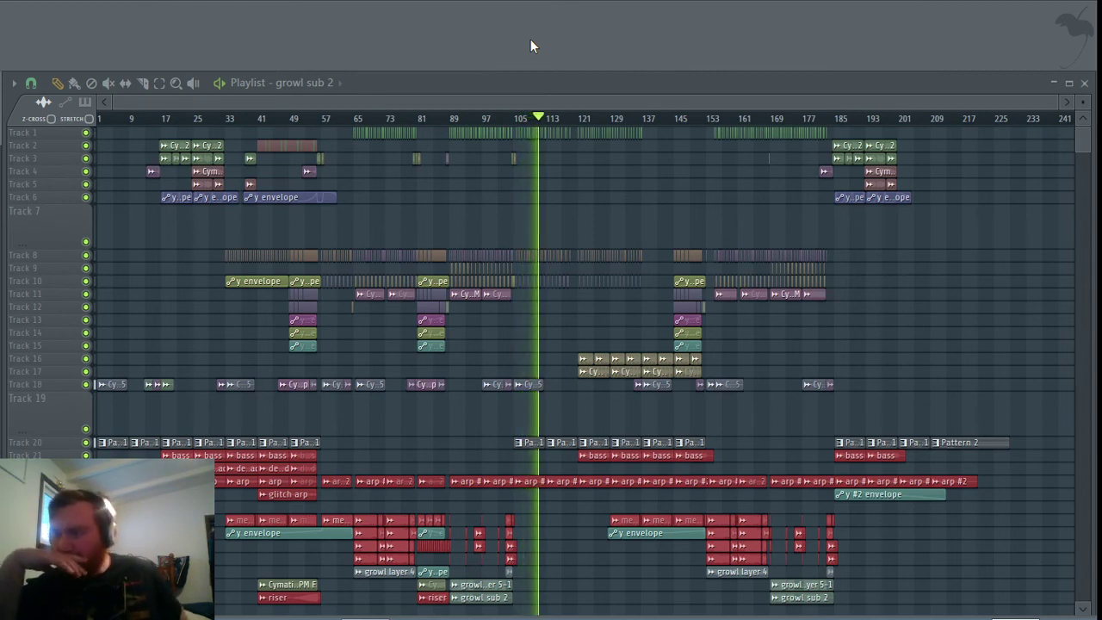
{"action": "mouse_move", "coordinate": [373, 613]}
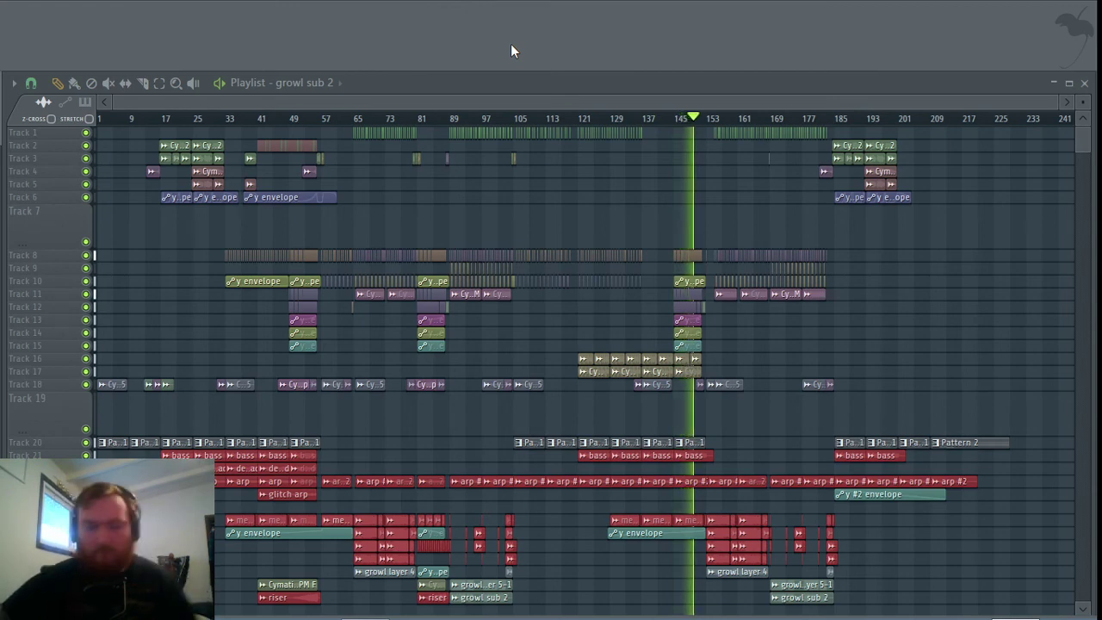
Step: Delete the ending's arp #2 clips and place the intro's arp clips there instead, starting at bar 185
{"action": "left_click_drag", "start_coordinate": [956, 480], "coordinate": [828, 482]}
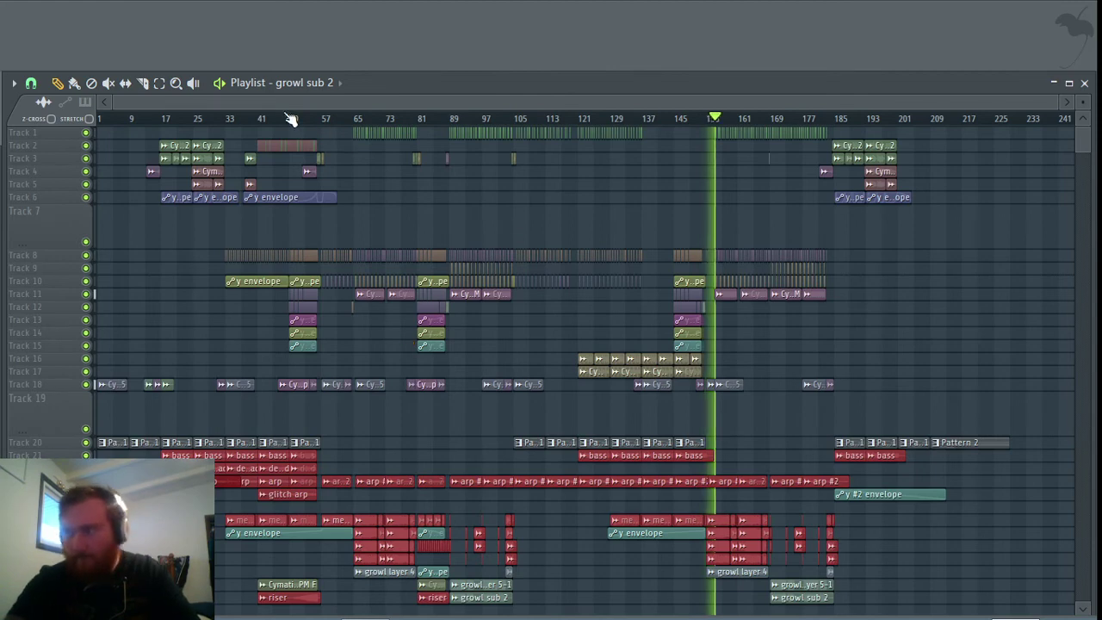
{"action": "left_click_drag", "start_coordinate": [147, 104], "coordinate": [858, 148]}
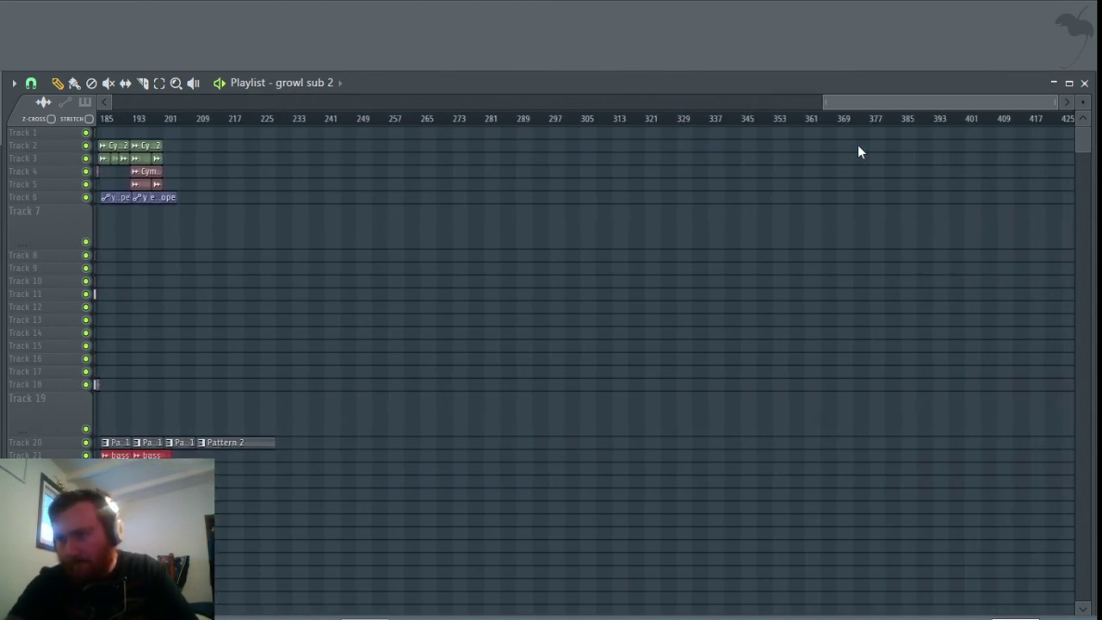
{"action": "scroll", "coordinate": [952, 555], "scroll_direction": "up", "scroll_amount": 5}
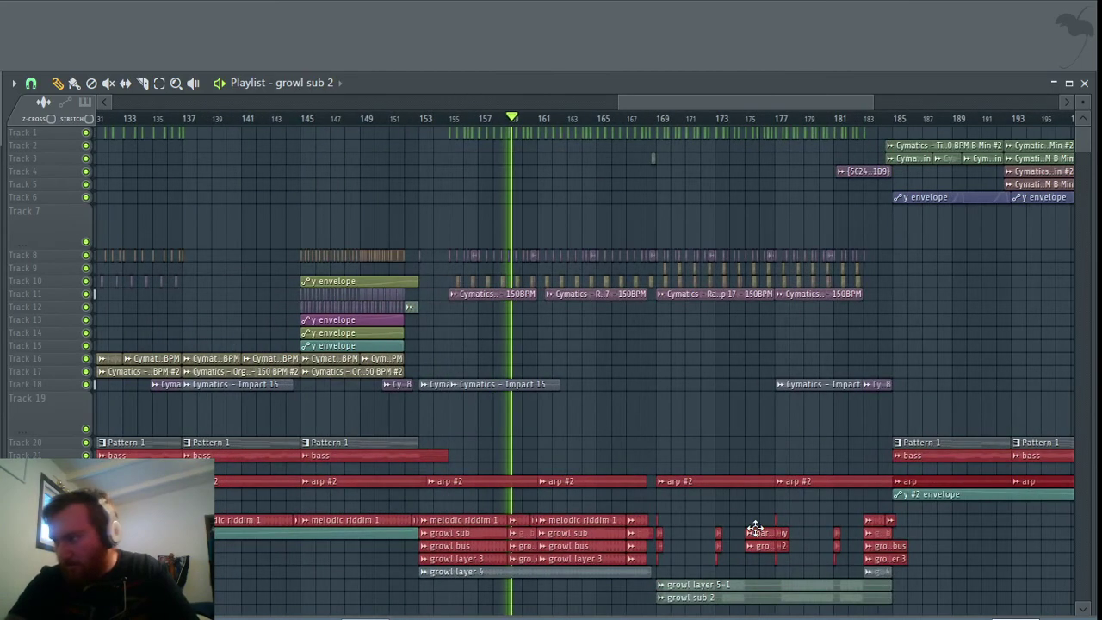
Step: Shorten the closing Pattern 2 clip on Track 20 so that it ends at bar 225
{"action": "scroll", "coordinate": [953, 554], "scroll_direction": "down", "scroll_amount": 6}
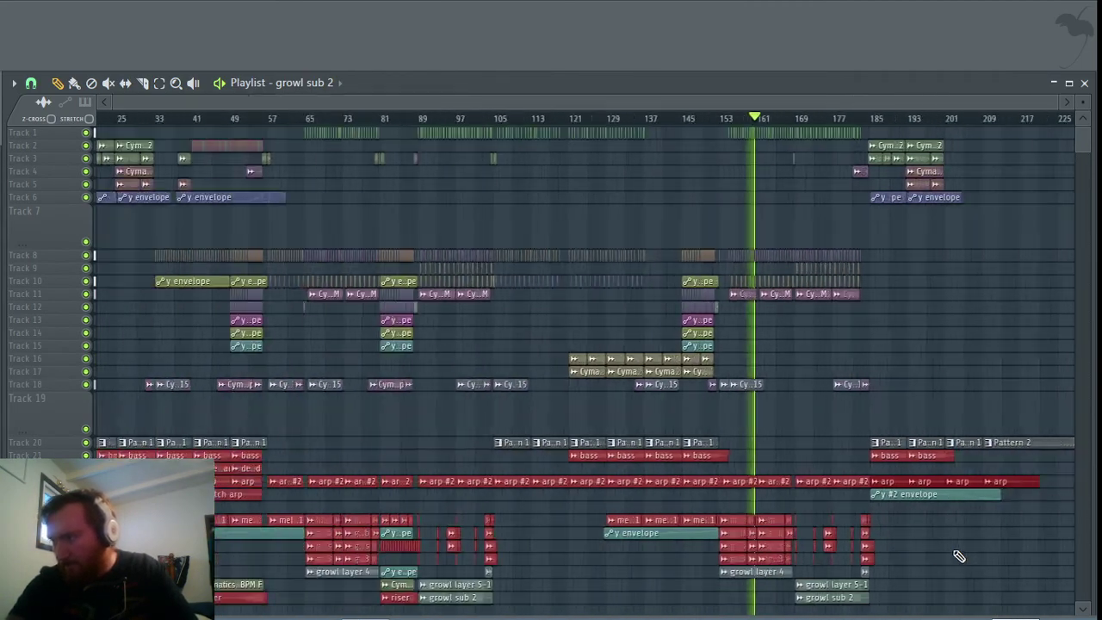
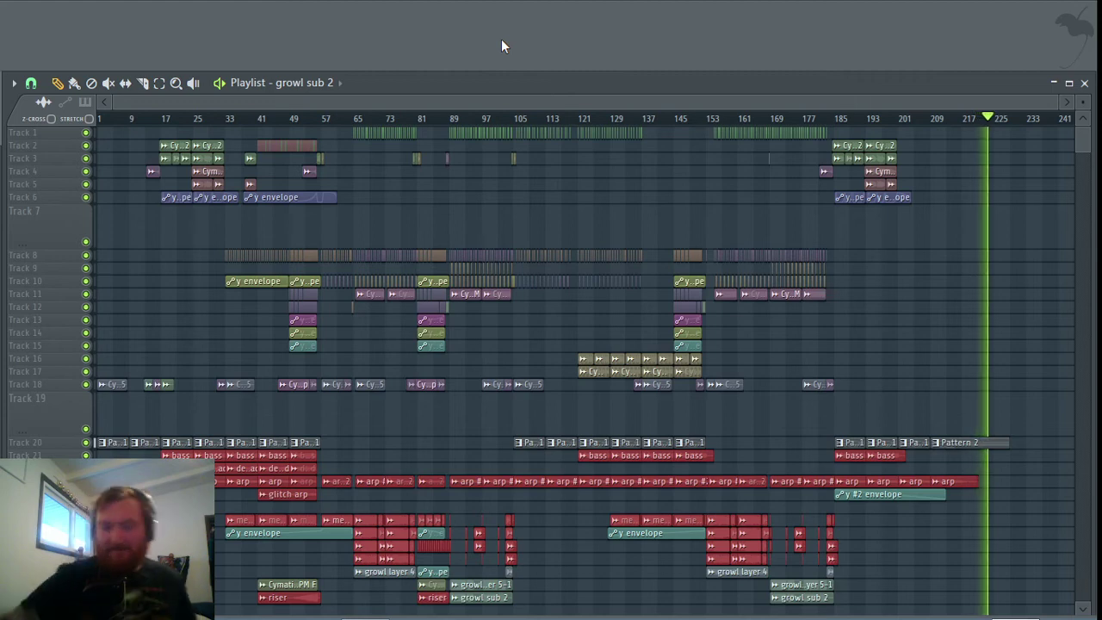
{"action": "key", "text": "space"}
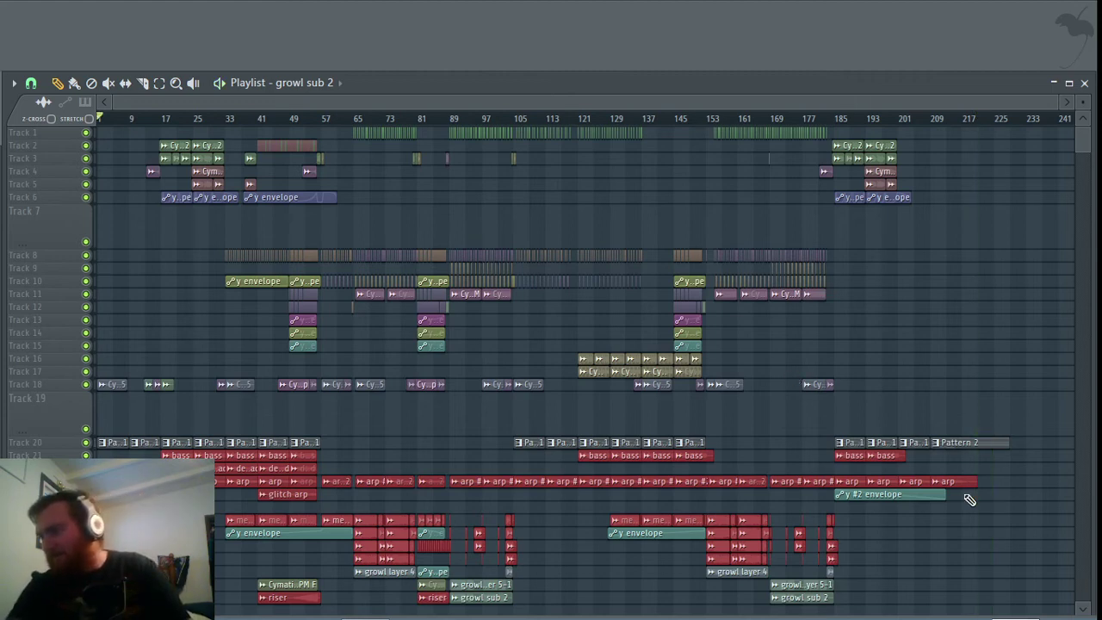
{"action": "scroll", "coordinate": [979, 507], "scroll_direction": "up", "scroll_amount": 5}
{"action": "scroll", "coordinate": [999, 507], "scroll_direction": "right", "scroll_amount": 3}
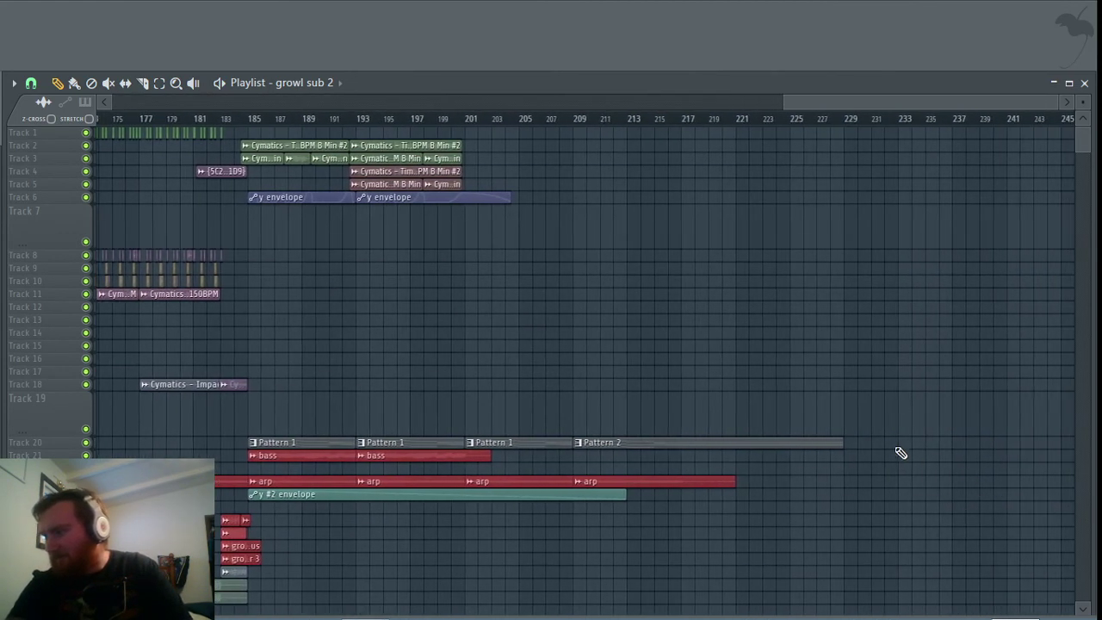
{"action": "left_click_drag", "start_coordinate": [836, 446], "coordinate": [820, 446]}
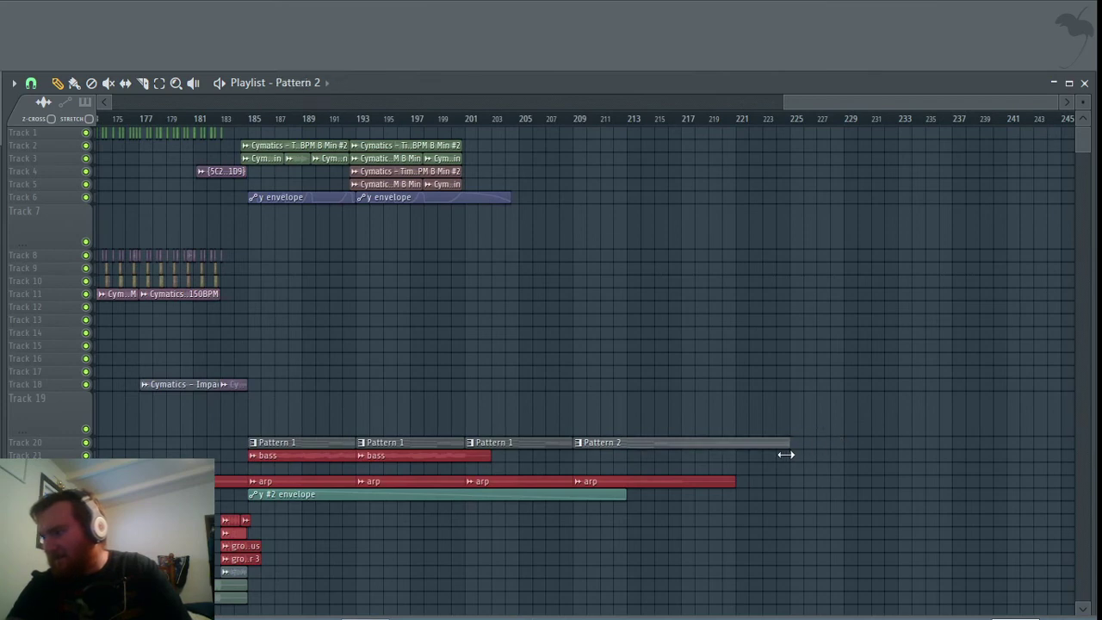
{"action": "scroll", "coordinate": [787, 455], "scroll_direction": "up", "scroll_amount": 5}
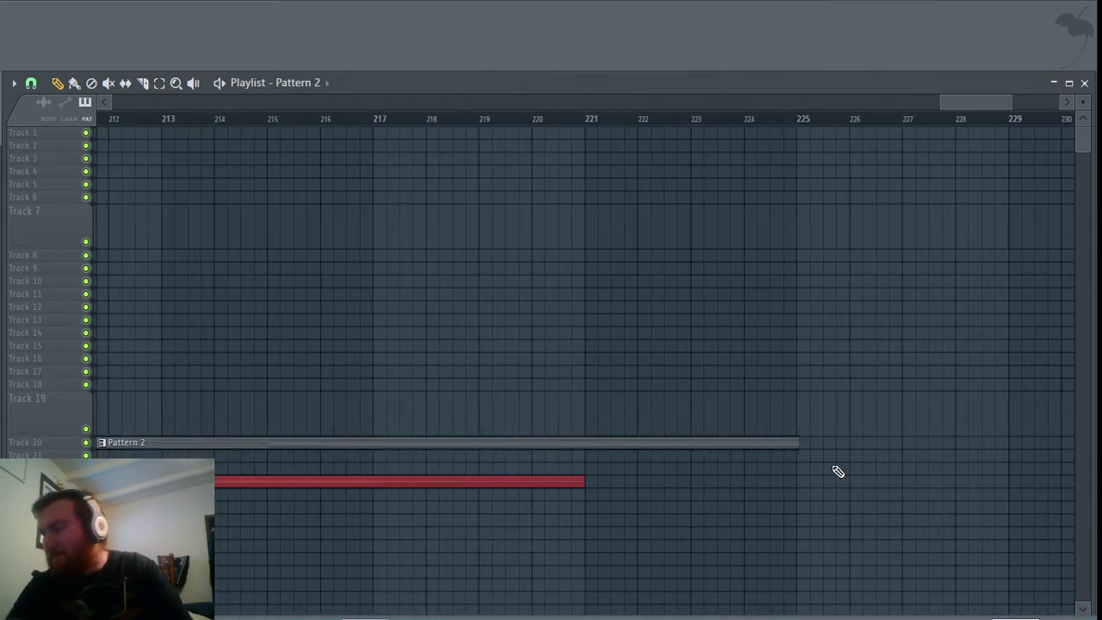
{"action": "left_click_drag", "start_coordinate": [750, 443], "coordinate": [745, 442]}
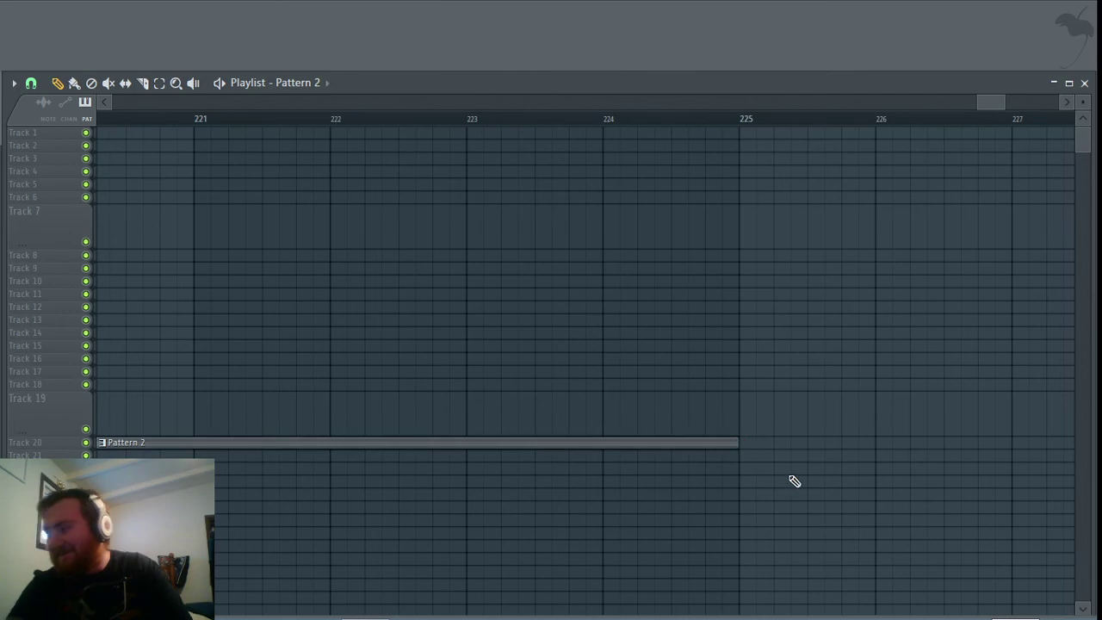
{"action": "scroll", "coordinate": [794, 480], "scroll_direction": "down", "scroll_amount": 3}
{"action": "scroll", "coordinate": [794, 481], "scroll_direction": "down", "scroll_amount": 5}
{"action": "scroll", "coordinate": [935, 152], "scroll_direction": "up", "scroll_amount": 3}
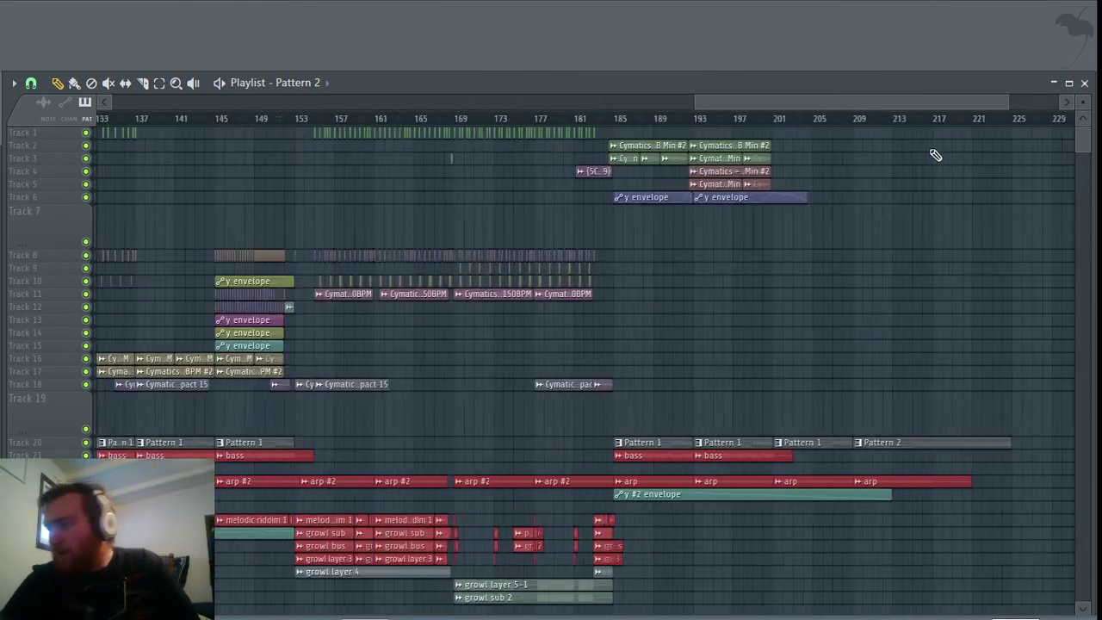
Step: Play the shortened ending and the middle of the final drop from about bar 165 to check both
{"action": "key", "text": "space"}
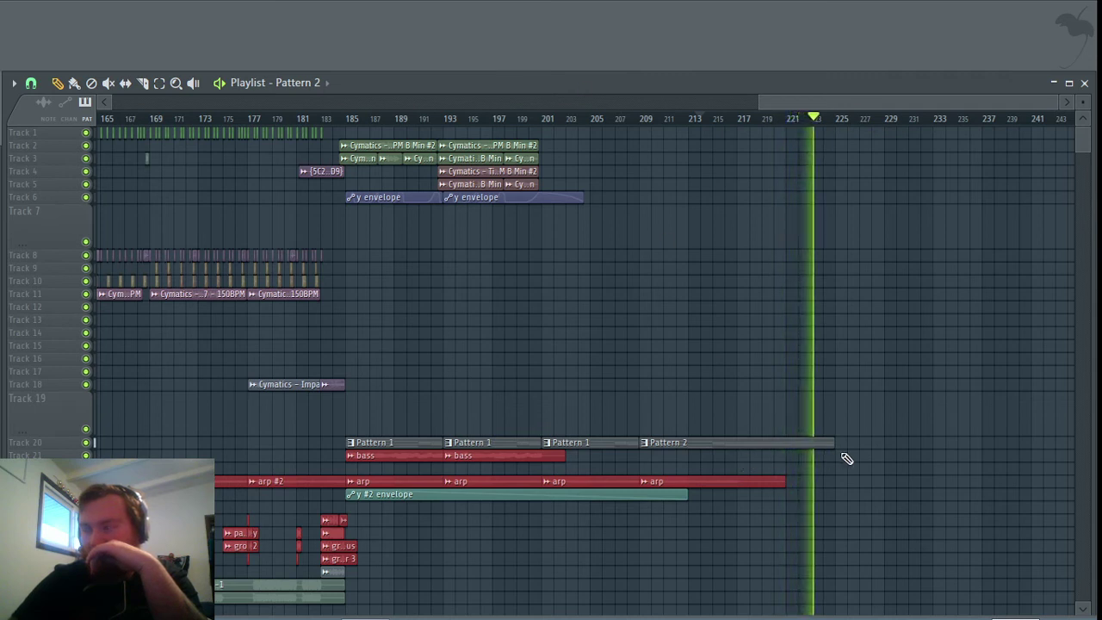
{"action": "key", "text": "space"}
{"action": "left_click_drag", "start_coordinate": [778, 100], "coordinate": [648, 101]}
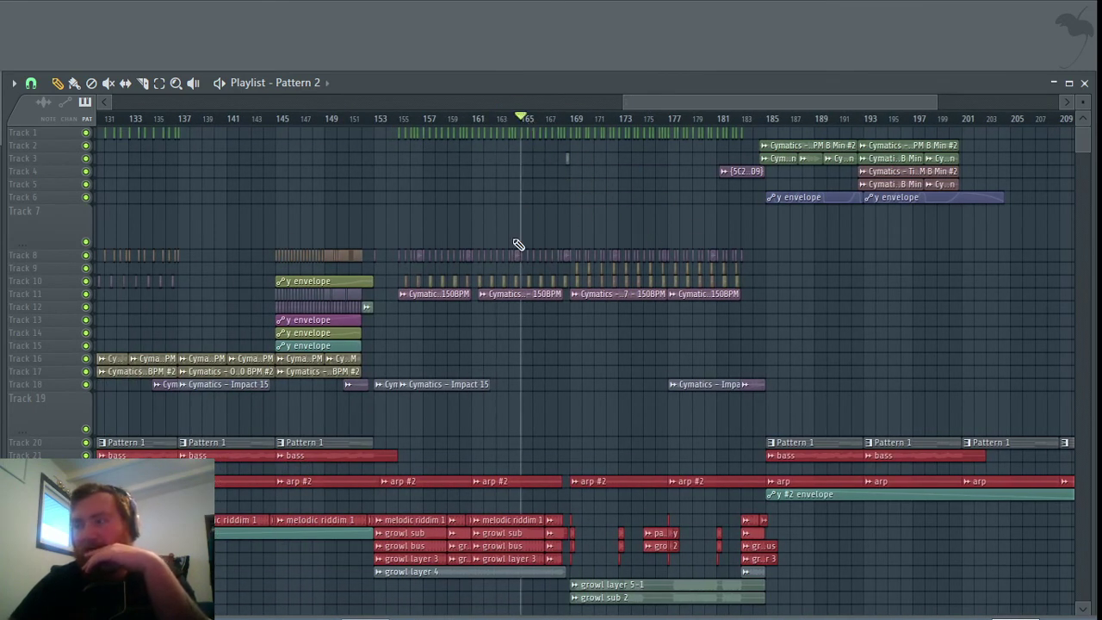
{"action": "key", "text": "space"}
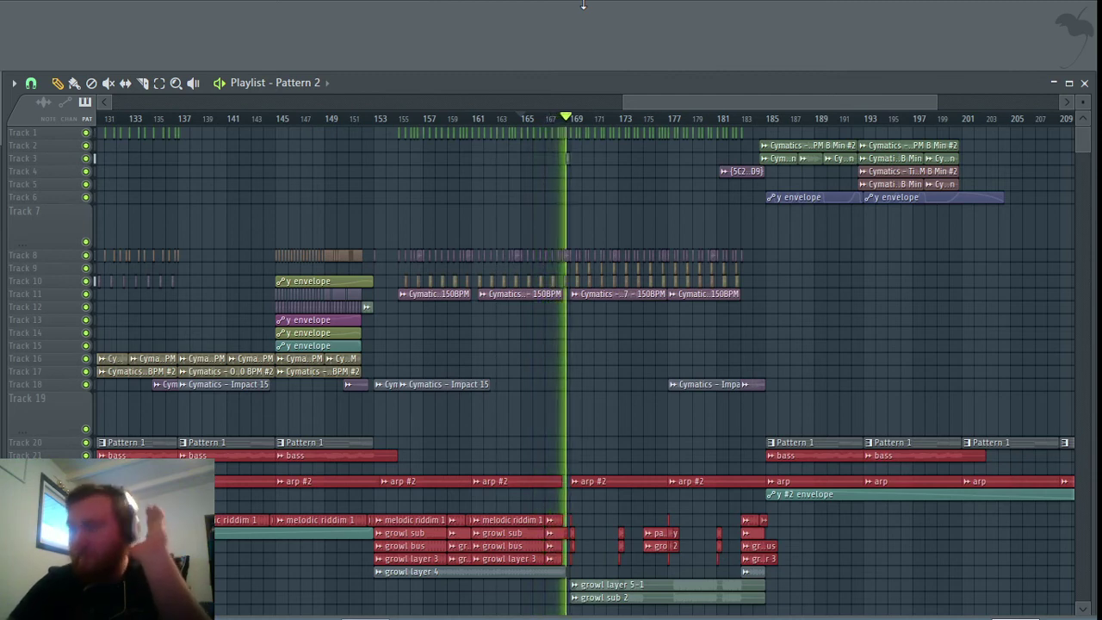
{"action": "key", "text": "space"}
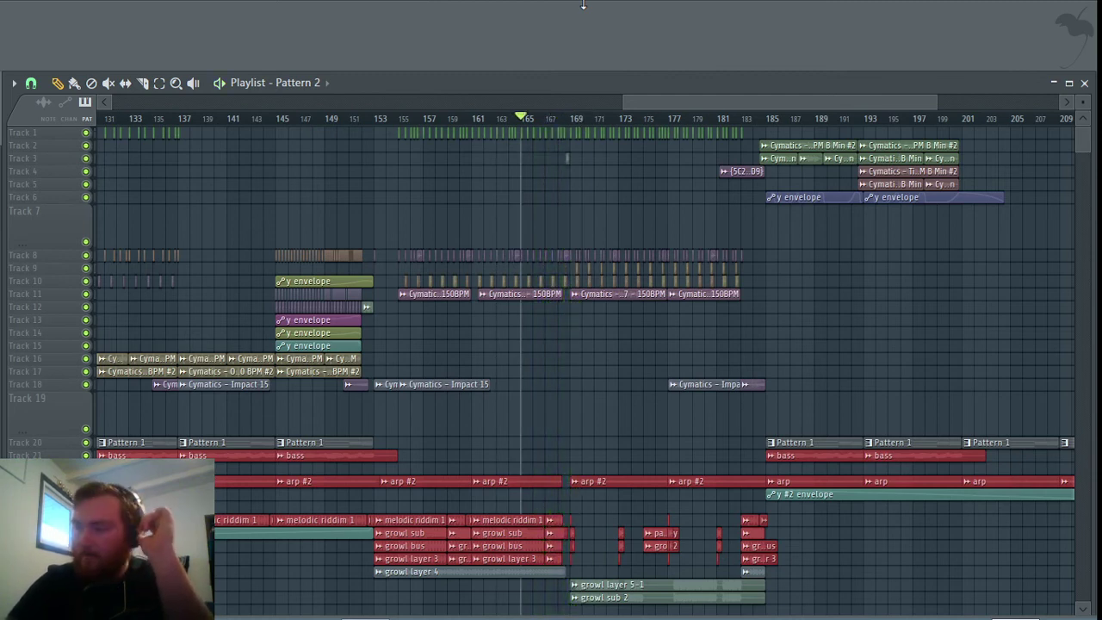
Step: Replace the Raptor Hihat Loop 17 clip at bar 169 with a copy of the preceding loop clip, starting half a bar after bar 169
{"action": "scroll", "coordinate": [582, 333], "scroll_direction": "up", "scroll_amount": 6}
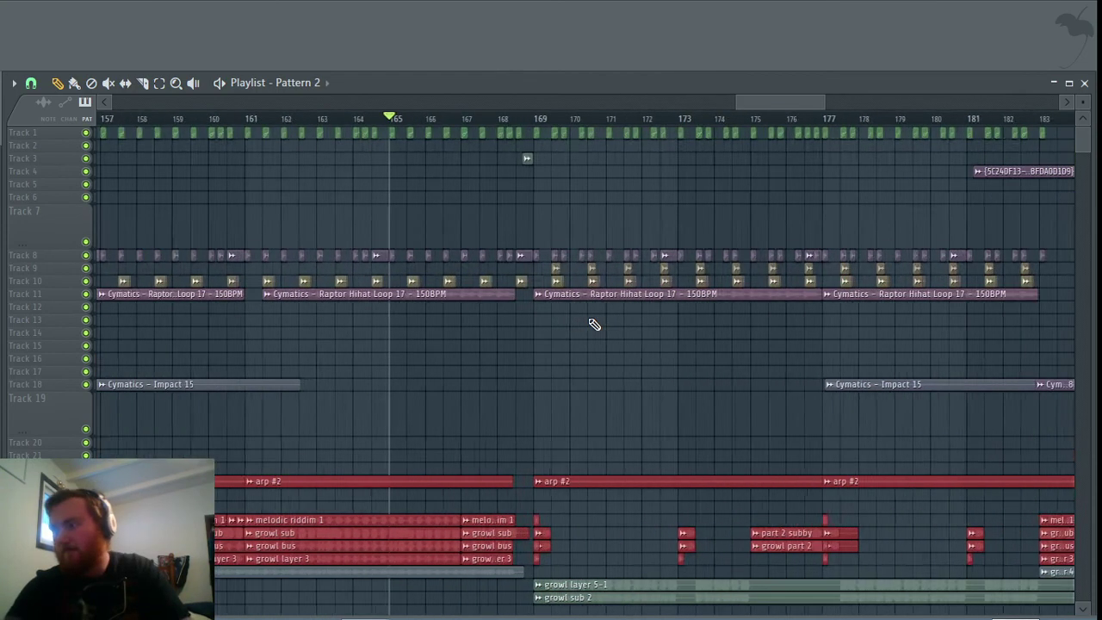
{"action": "scroll", "coordinate": [568, 360], "scroll_direction": "down", "scroll_amount": 3}
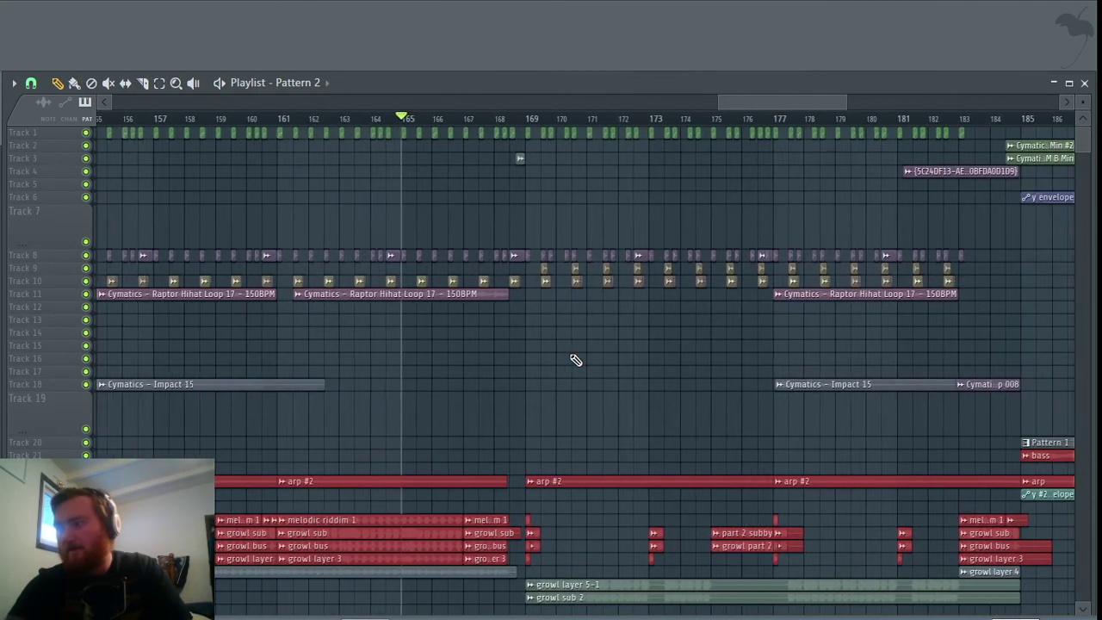
{"action": "scroll", "coordinate": [267, 323], "scroll_direction": "left", "scroll_amount": 3}
{"action": "left_click", "coordinate": [621, 297]}
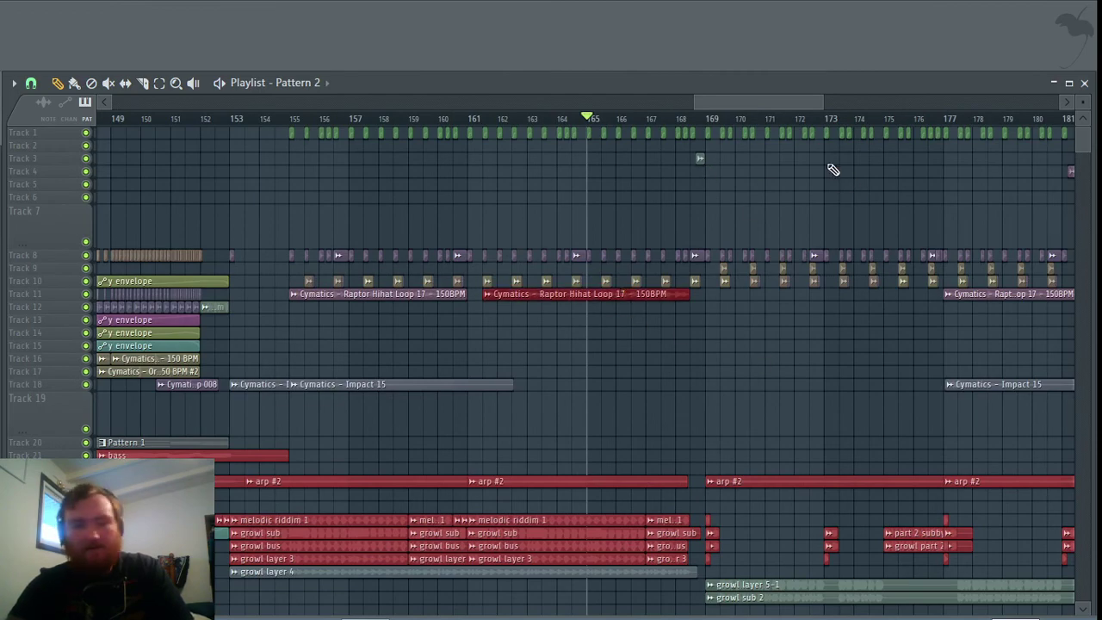
{"action": "left_click_drag", "start_coordinate": [729, 102], "coordinate": [810, 108]}
{"action": "key", "text": "ctrl+v"}
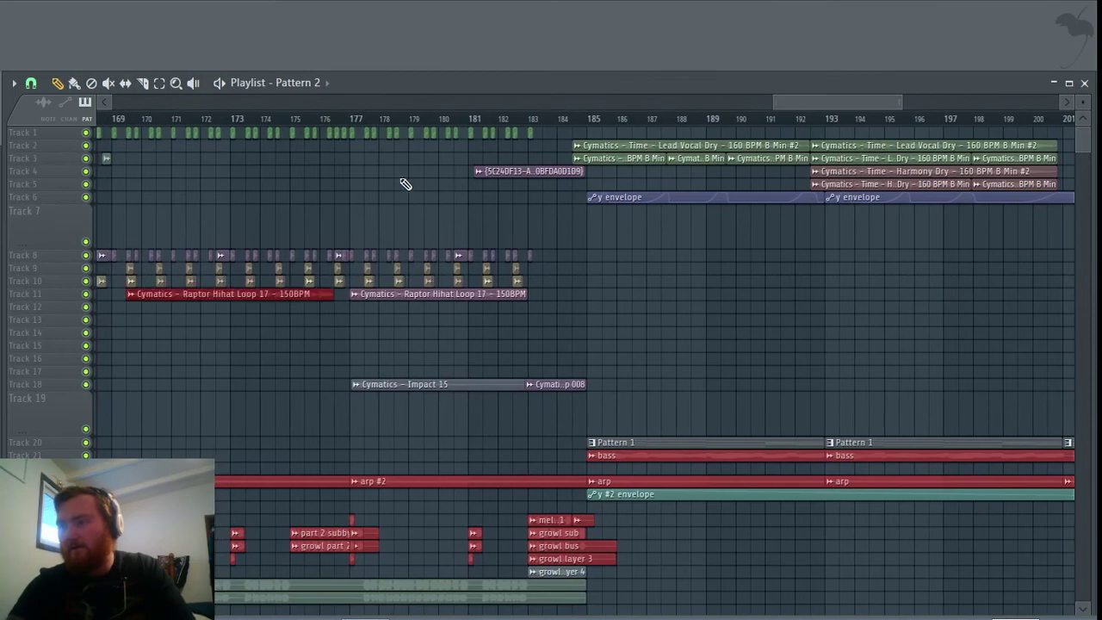
{"action": "scroll", "coordinate": [283, 192], "scroll_direction": "up", "scroll_amount": 4}
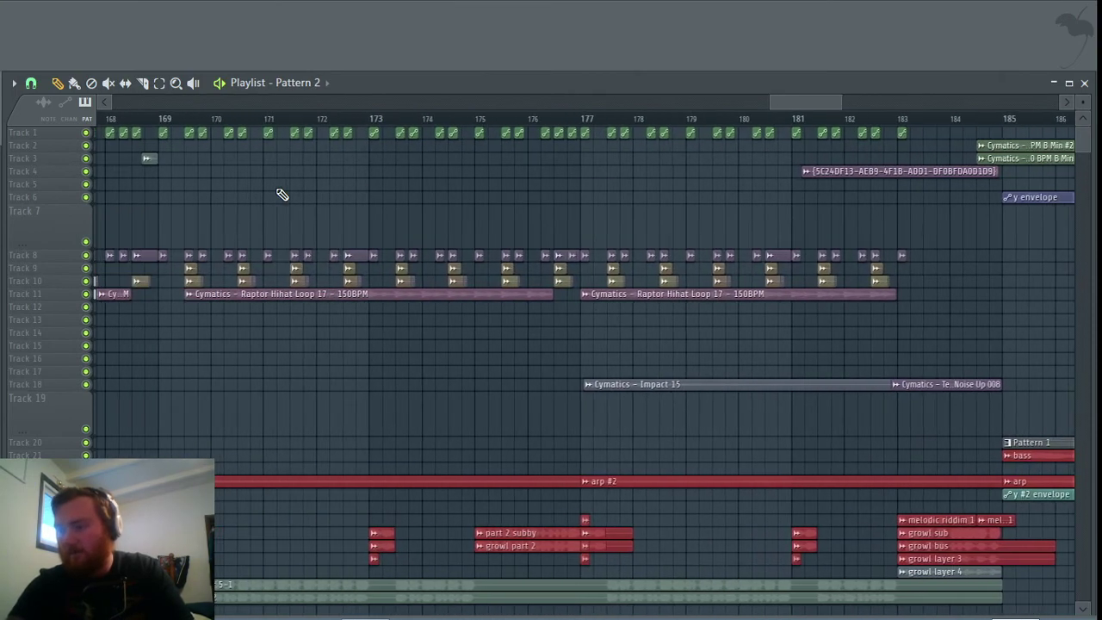
{"action": "scroll", "coordinate": [420, 417], "scroll_direction": "down", "scroll_amount": 3}
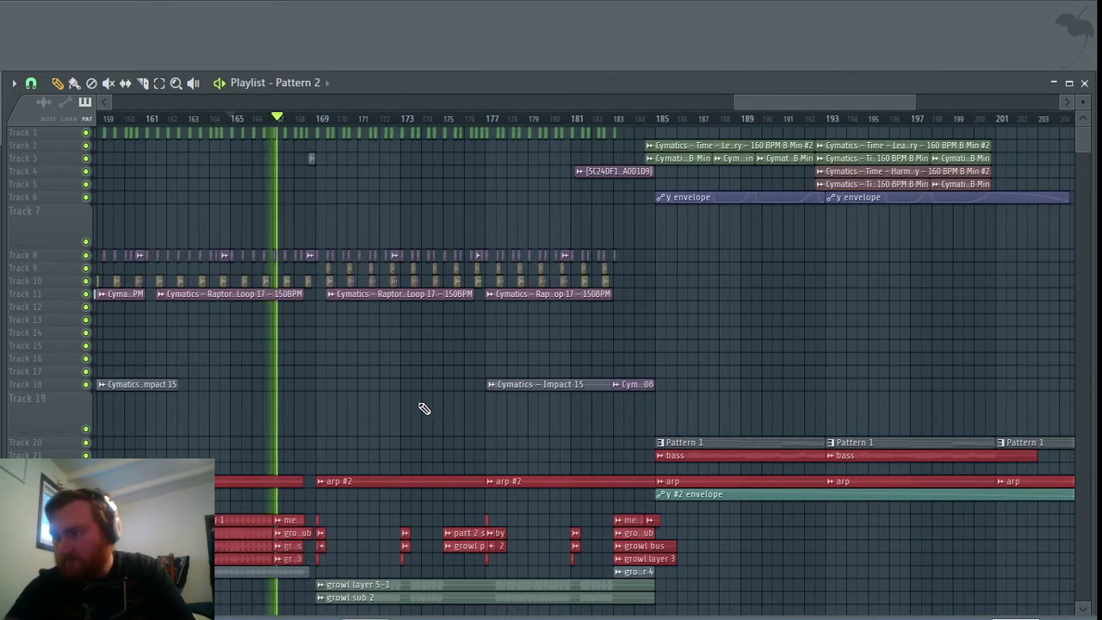
{"action": "scroll", "coordinate": [424, 409], "scroll_direction": "down", "scroll_amount": 3}
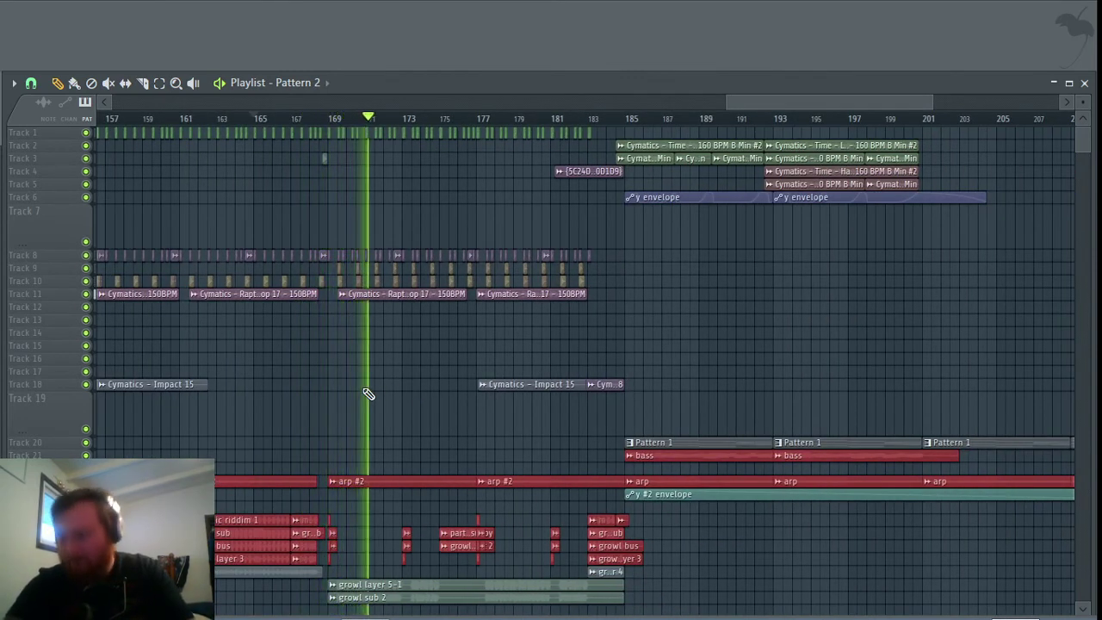
{"action": "scroll", "coordinate": [371, 393], "scroll_direction": "down", "scroll_amount": 3}
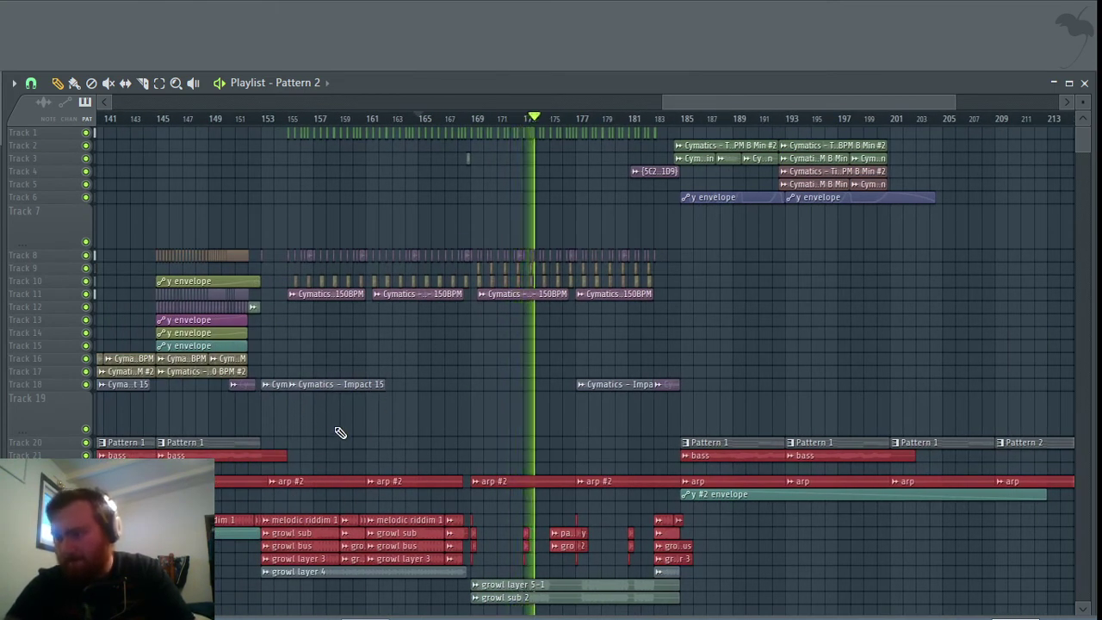
Step: Place a Cymatics Impact 15 clip on Track 18 at bar 185, where the ending begins
{"action": "scroll", "coordinate": [312, 423], "scroll_direction": "left", "scroll_amount": 3}
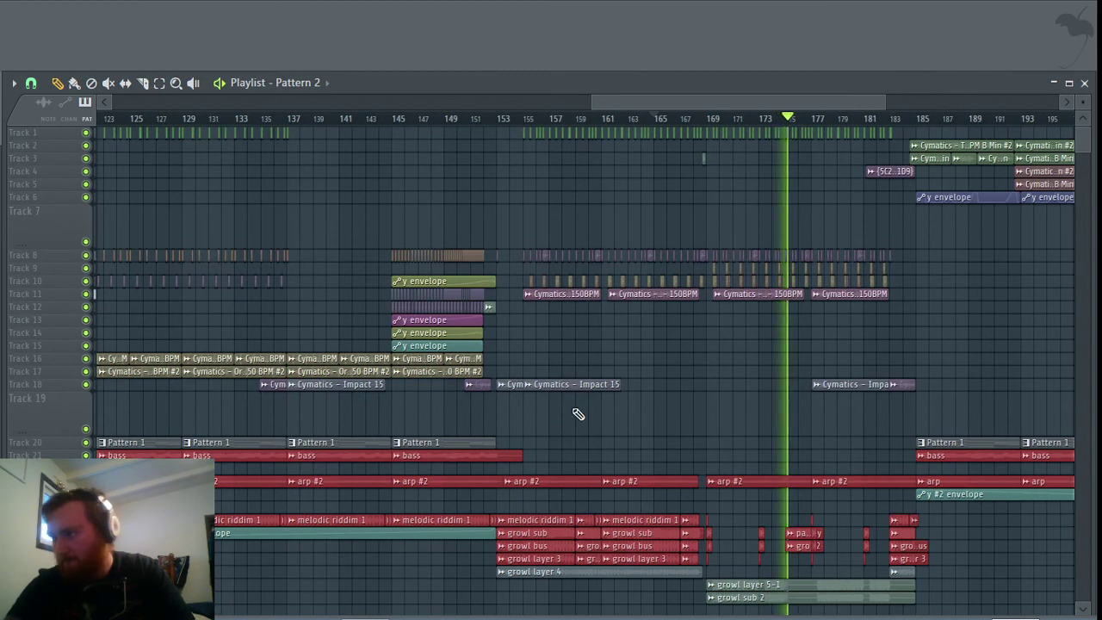
{"action": "scroll", "coordinate": [570, 415], "scroll_direction": "right", "scroll_amount": 3}
{"action": "left_click", "coordinate": [406, 387]}
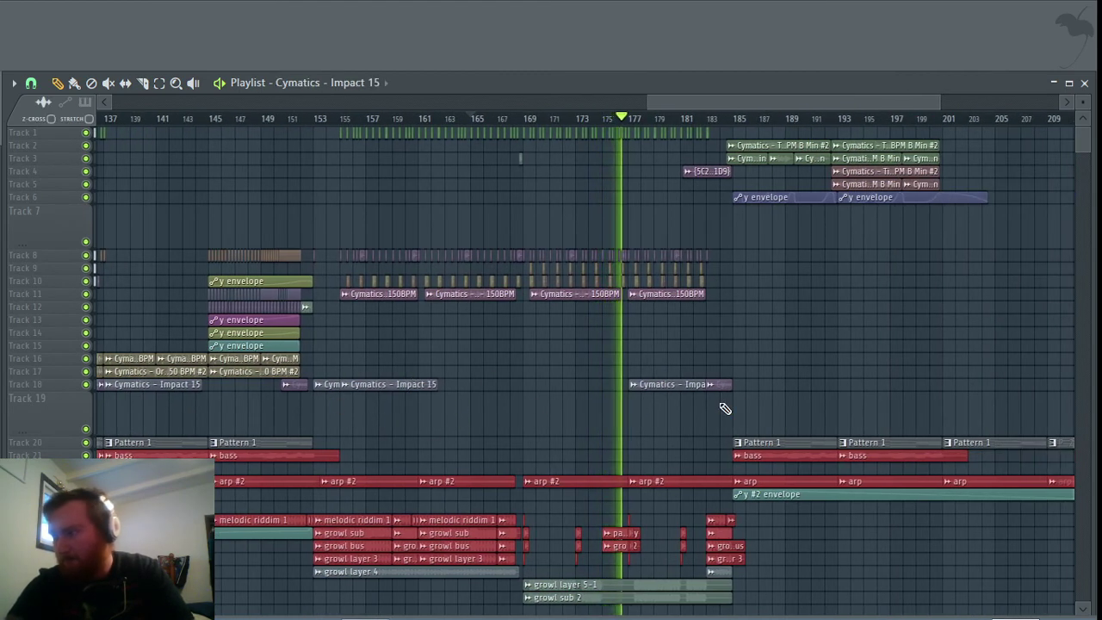
{"action": "scroll", "coordinate": [740, 405], "scroll_direction": "up", "scroll_amount": 3}
{"action": "left_click", "coordinate": [656, 385]}
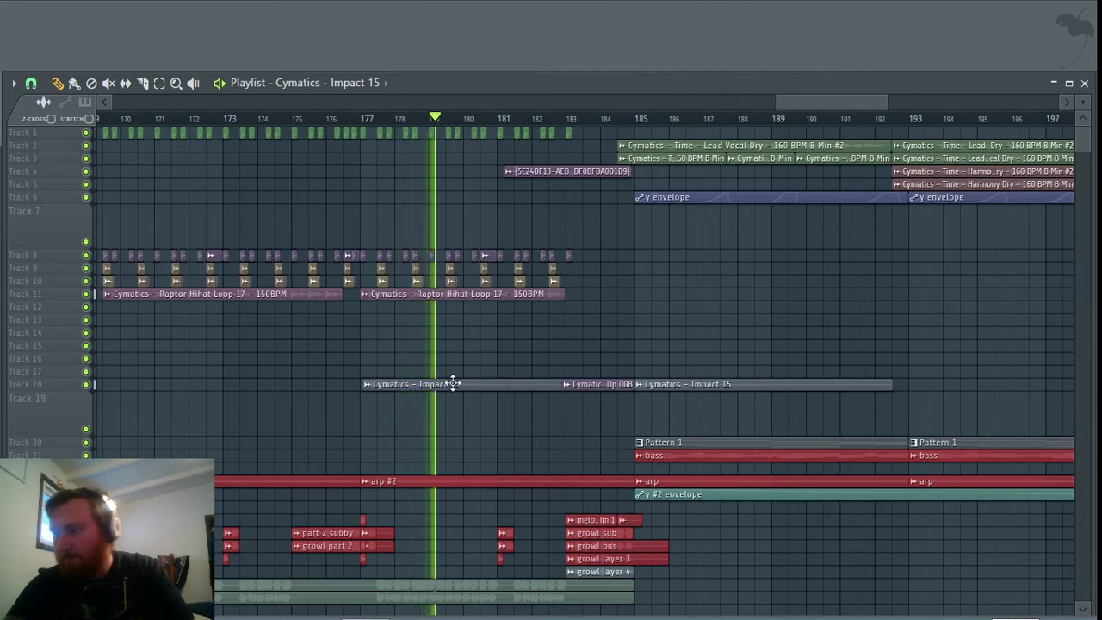
Step: Move the Impact 15 clip on Track 18 from bar 177 to half a bar after bar 169
{"action": "scroll", "coordinate": [465, 383], "scroll_direction": "up", "scroll_amount": 2}
{"action": "scroll", "coordinate": [470, 383], "scroll_direction": "down", "scroll_amount": 3}
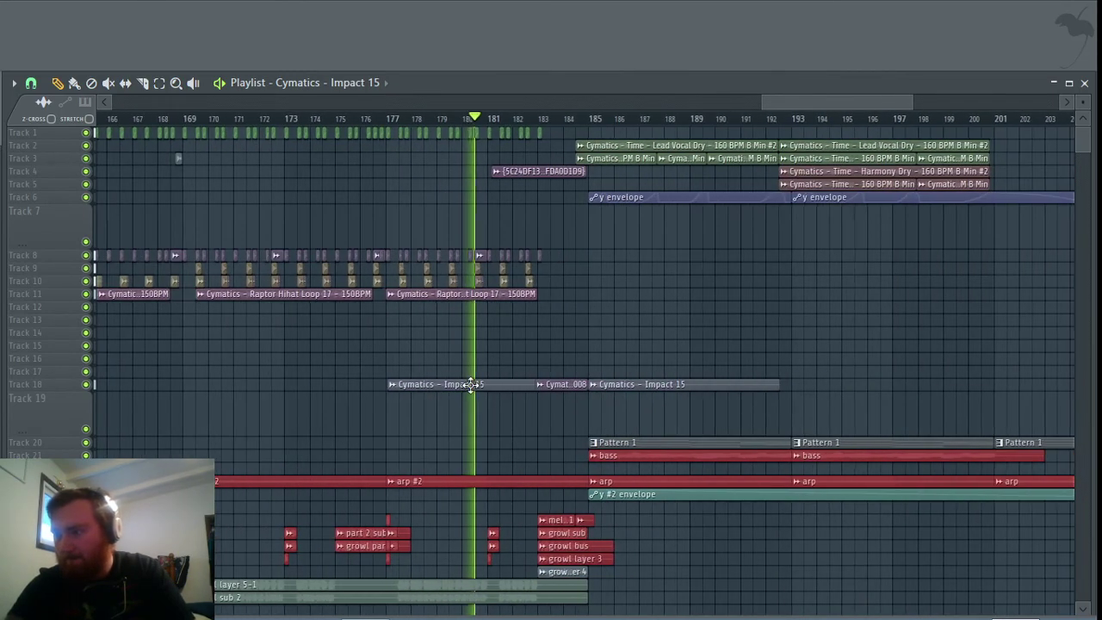
{"action": "scroll", "coordinate": [481, 396], "scroll_direction": "up", "scroll_amount": 2}
{"action": "left_click_drag", "start_coordinate": [457, 382], "coordinate": [457, 383]}
{"action": "key", "text": "space"}
{"action": "scroll", "coordinate": [457, 382], "scroll_direction": "left", "scroll_amount": 5}
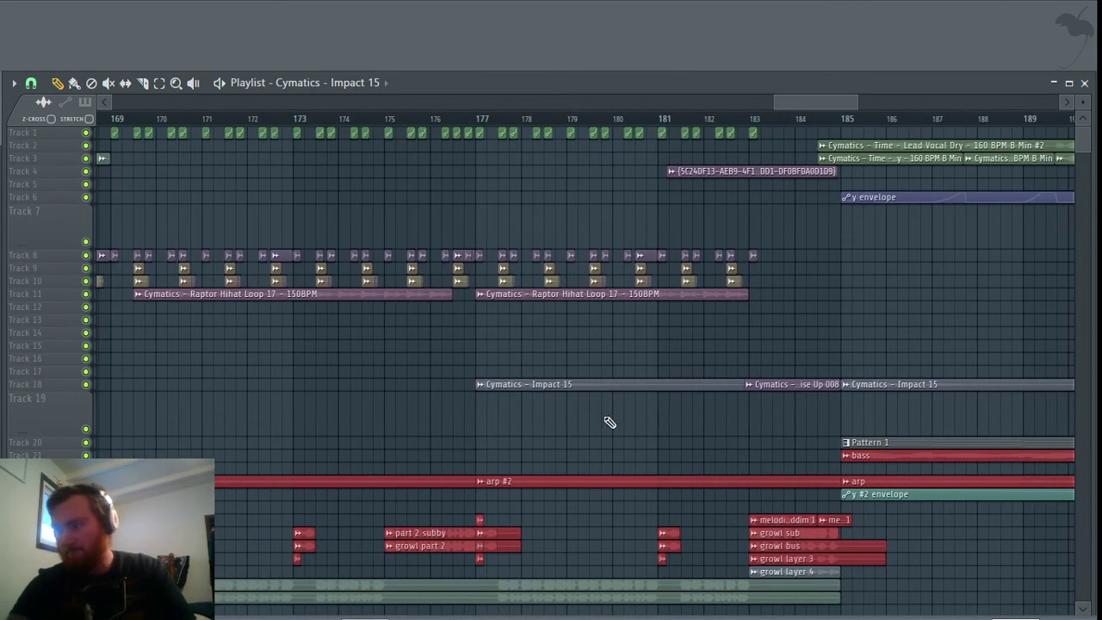
{"action": "left_click_drag", "start_coordinate": [702, 387], "coordinate": [372, 396]}
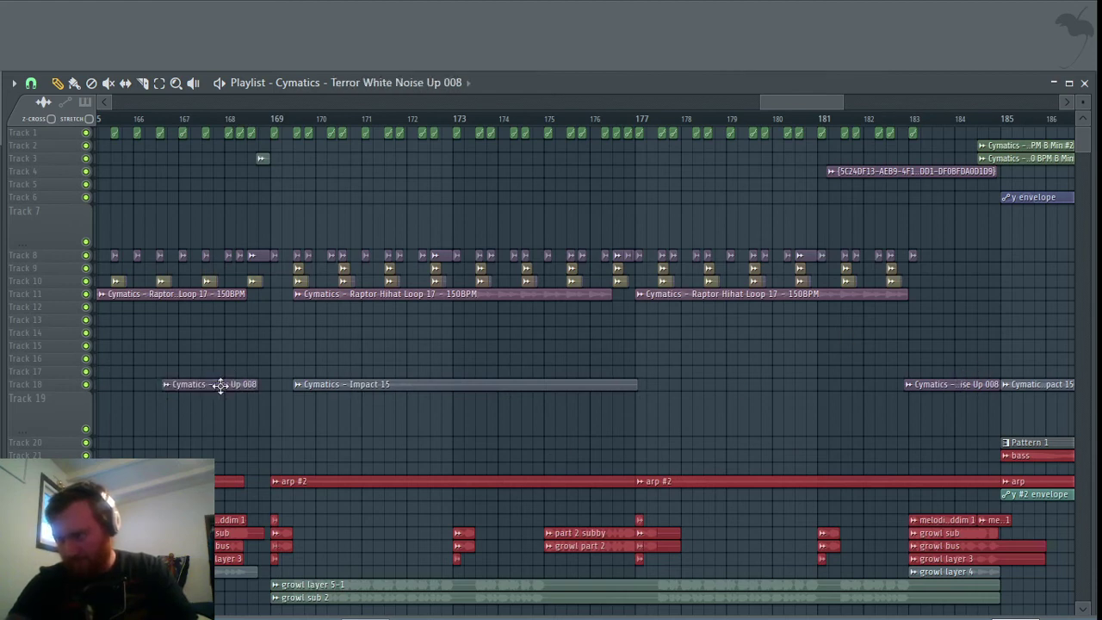
Step: Position a Terror White Noise Up 008 copy on Track 18 so it ends halfway through bar 168, and play the transition
{"action": "left_click_drag", "start_coordinate": [217, 385], "coordinate": [230, 437]}
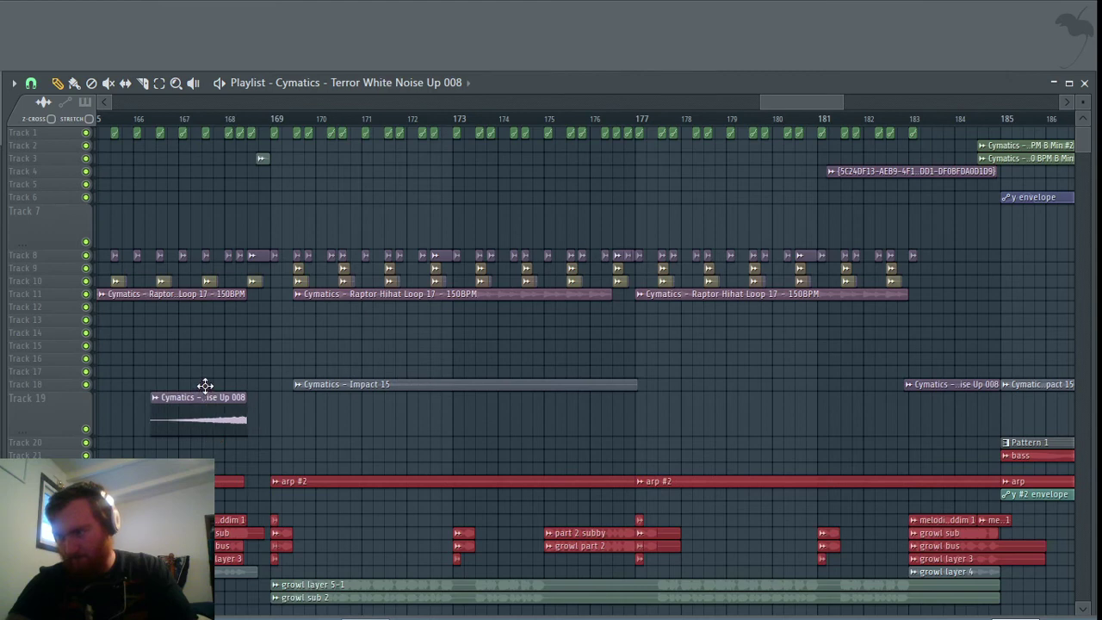
{"action": "left_click_drag", "start_coordinate": [205, 385], "coordinate": [205, 382]}
{"action": "key", "text": "space"}
{"action": "scroll", "coordinate": [482, 408], "scroll_direction": "down", "scroll_amount": 3}
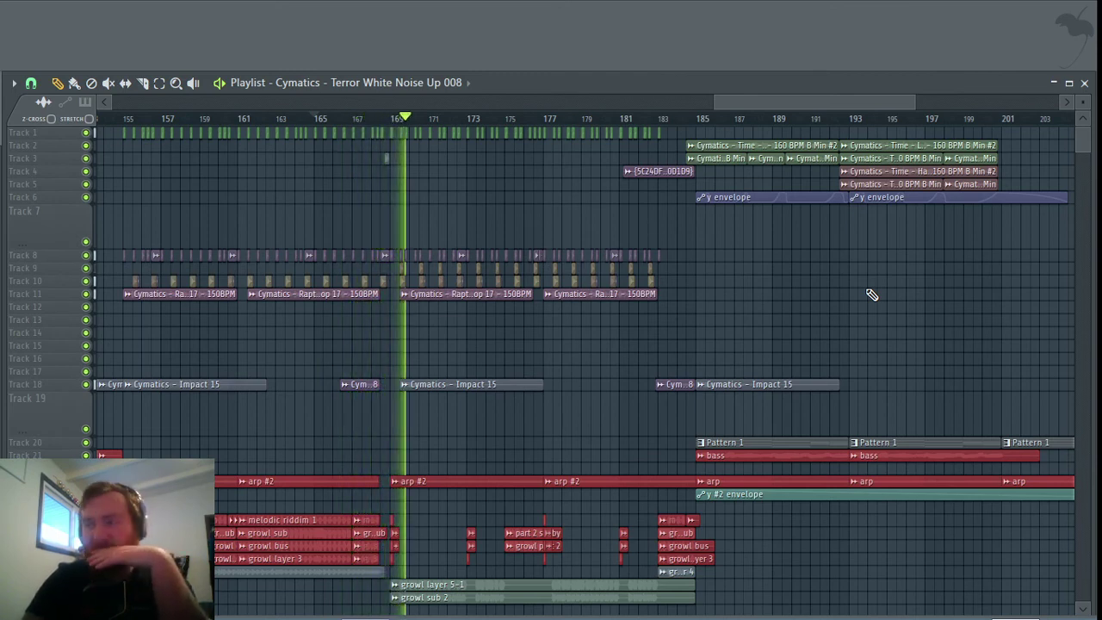
Step: Try copying the short lead vocal clip near bar 79 on Track 3 to the final drop, ending halfway through bar 168
{"action": "scroll", "coordinate": [878, 290], "scroll_direction": "left", "scroll_amount": 3}
{"action": "left_click_drag", "start_coordinate": [725, 99], "coordinate": [498, 117]}
{"action": "left_click", "coordinate": [497, 118]}
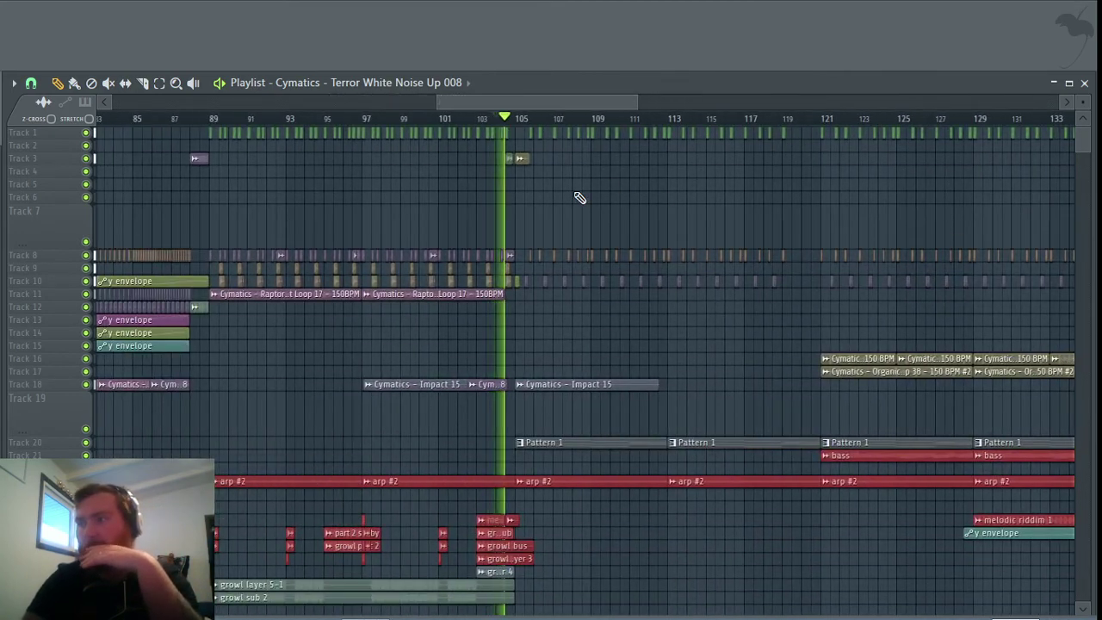
{"action": "left_click_drag", "start_coordinate": [517, 101], "coordinate": [434, 104]}
{"action": "left_click", "coordinate": [390, 118]}
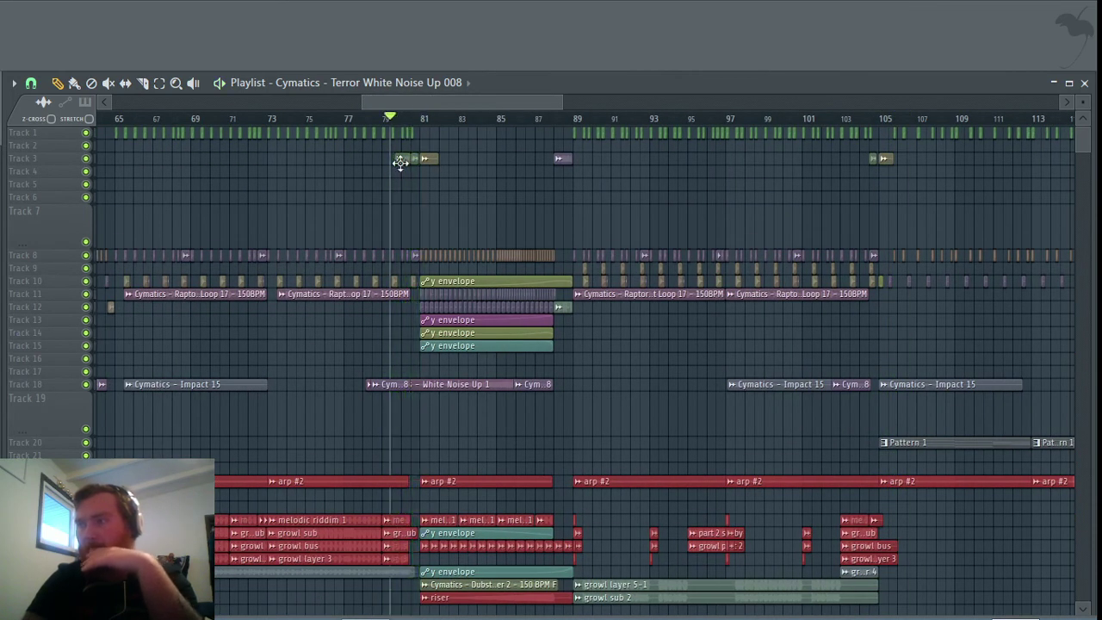
{"action": "left_click_drag", "start_coordinate": [411, 102], "coordinate": [482, 147]}
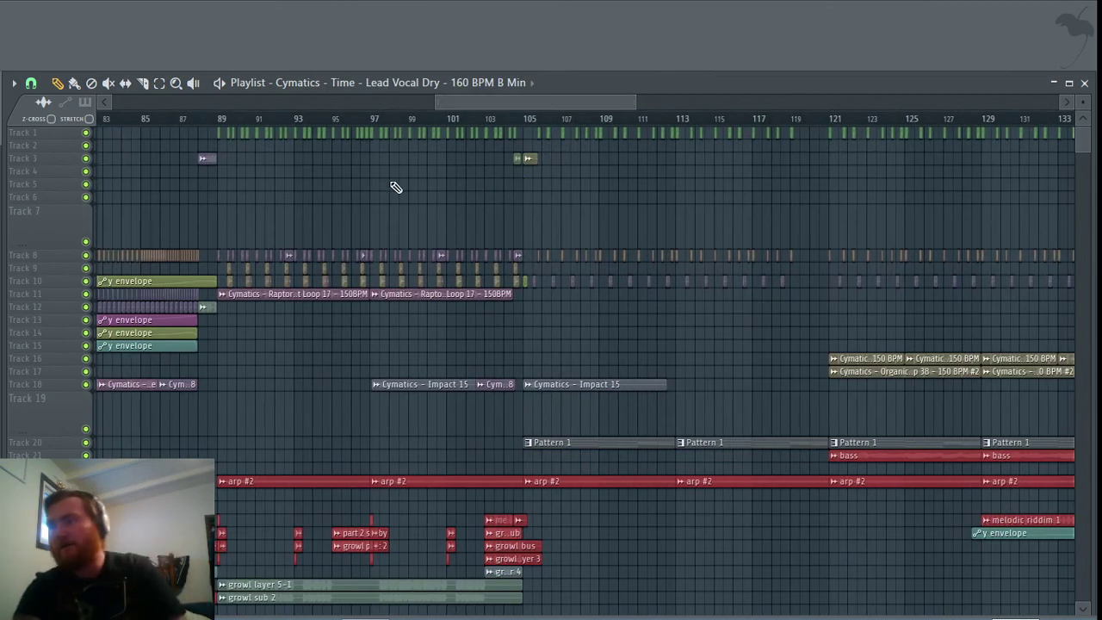
{"action": "scroll", "coordinate": [405, 189], "scroll_direction": "up", "scroll_amount": 1}
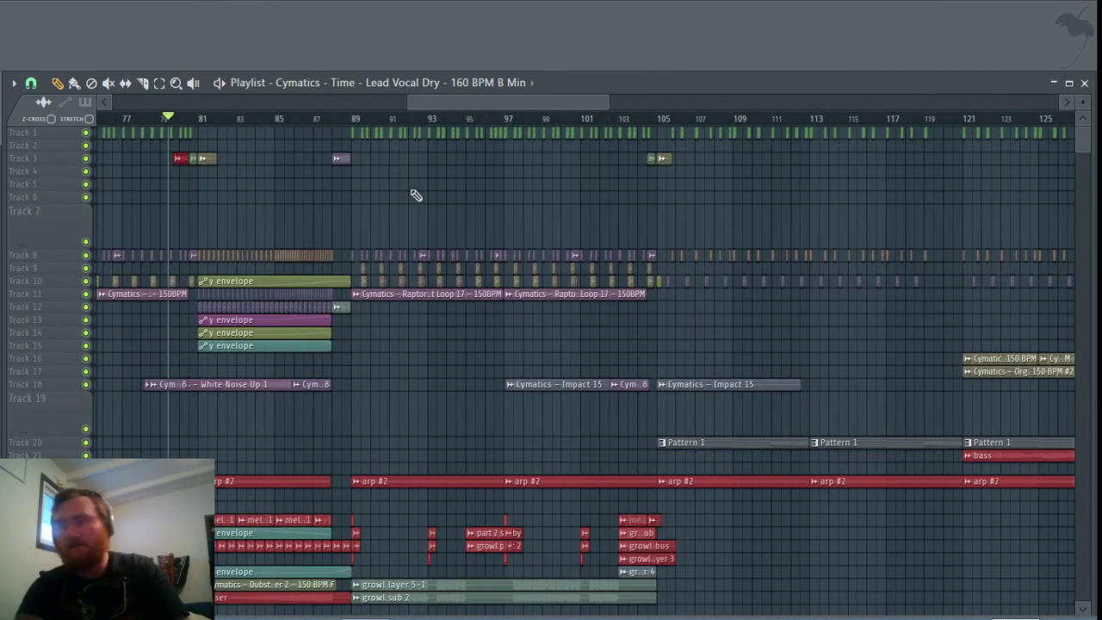
{"action": "left_click_drag", "start_coordinate": [426, 104], "coordinate": [658, 99]}
{"action": "scroll", "coordinate": [805, 205], "scroll_direction": "up", "scroll_amount": 5}
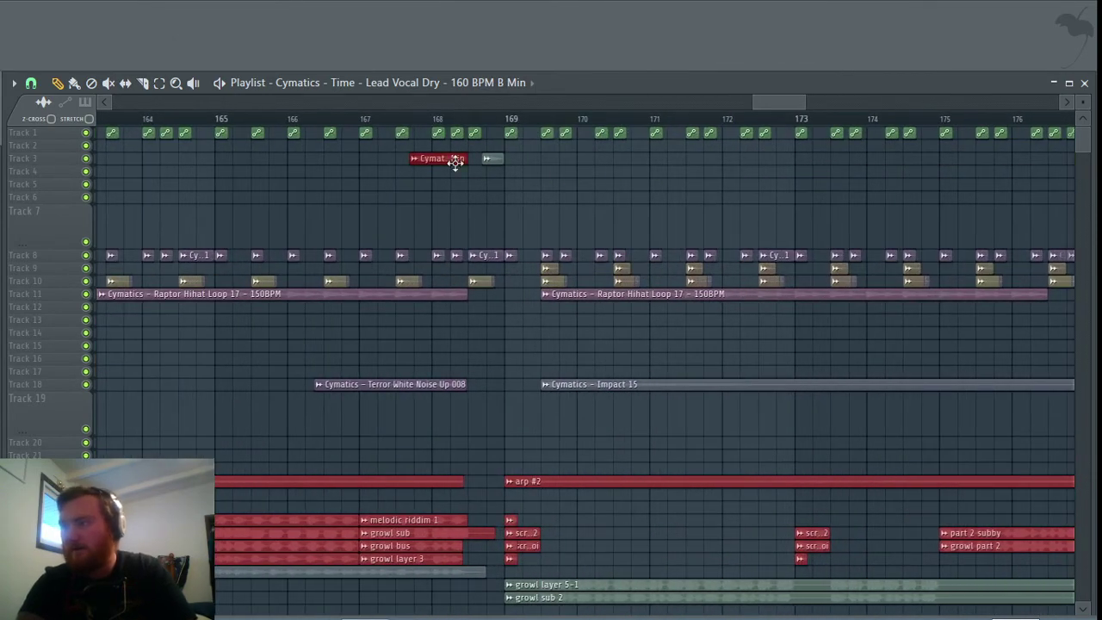
Step: Make the pasted lead vocal clip before bar 169 unique and play the transition from bar 165
{"action": "right_click", "coordinate": [414, 162]}
{"action": "left_click", "coordinate": [449, 250]}
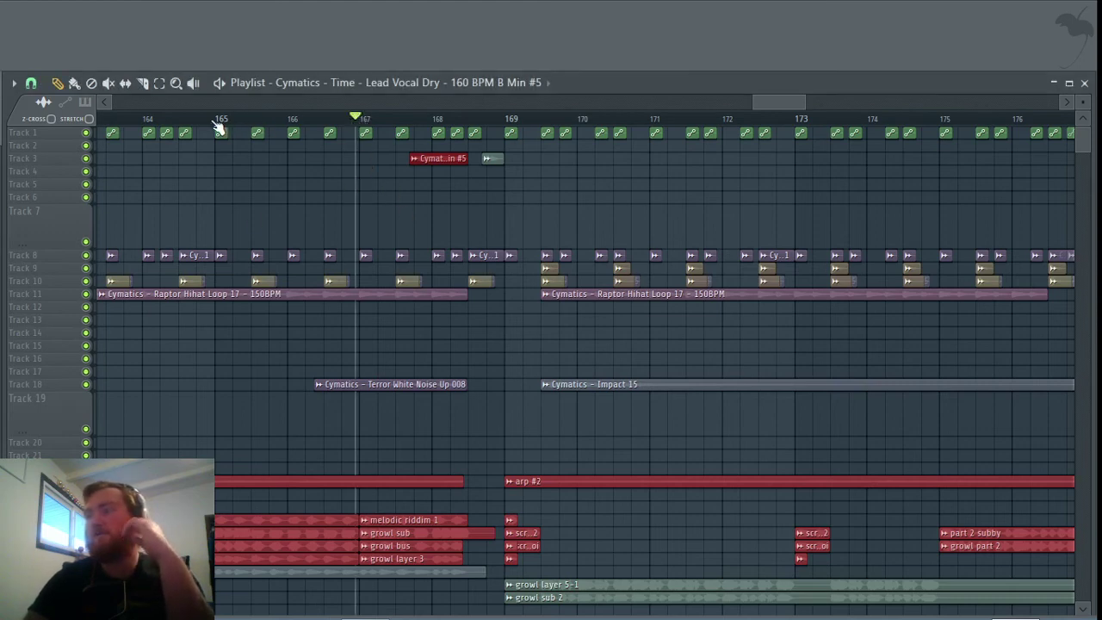
{"action": "key", "text": "space"}
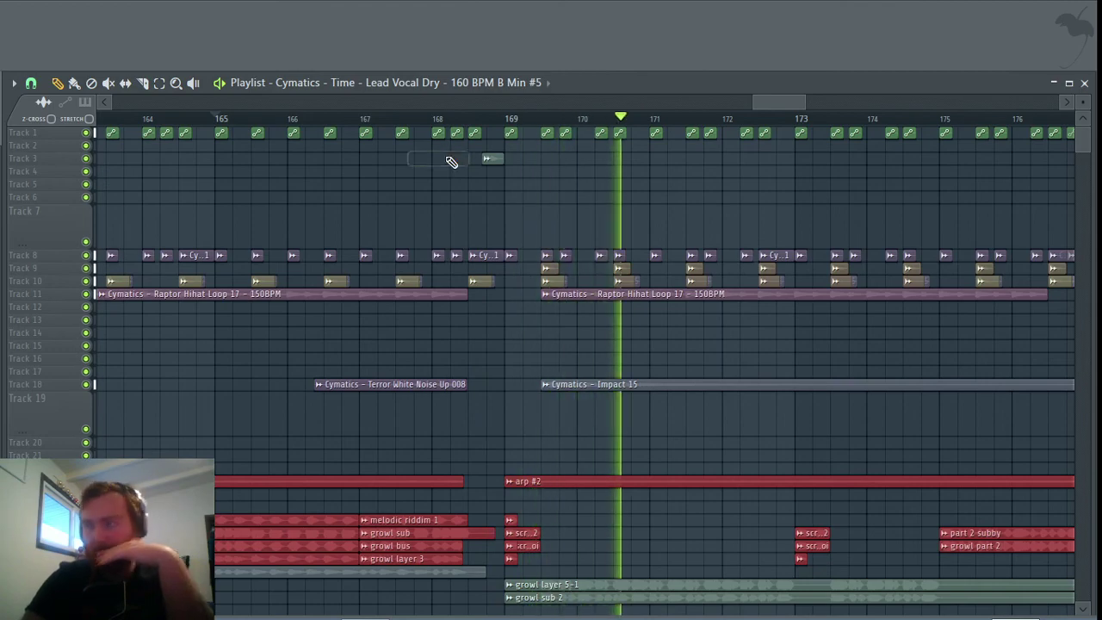
Step: Replace the lead vocal clip before bar 169 on Track 3 with copies of the two short clips preceding bar 81, and play the transition
{"action": "left_click_drag", "start_coordinate": [767, 102], "coordinate": [358, 106]}
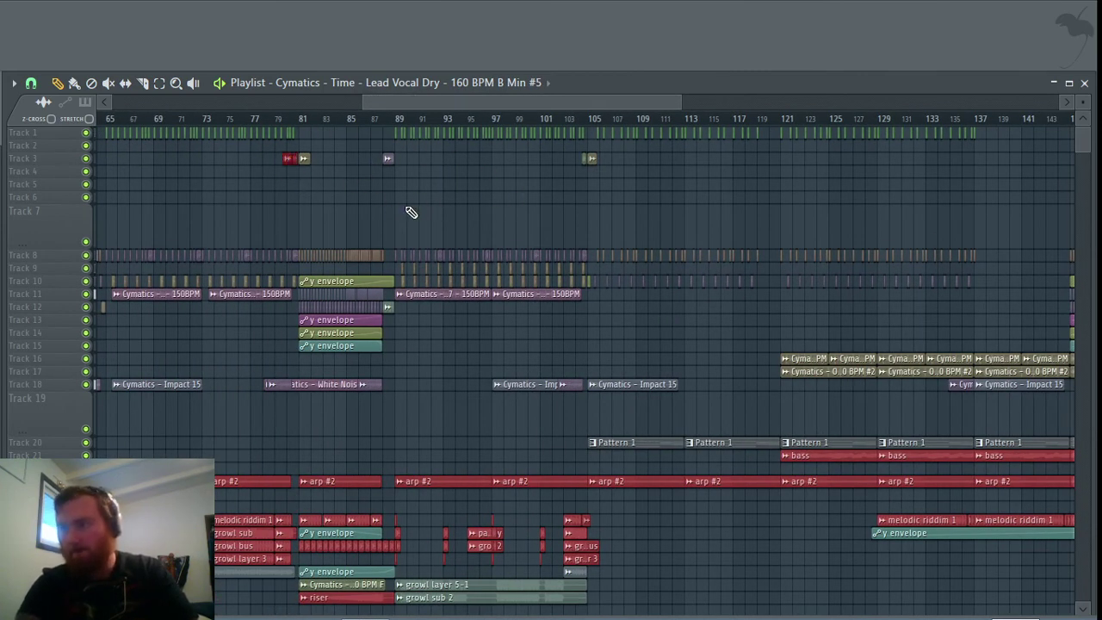
{"action": "scroll", "coordinate": [411, 212], "scroll_direction": "left", "scroll_amount": 5}
{"action": "left_click_drag", "start_coordinate": [396, 102], "coordinate": [837, 81]}
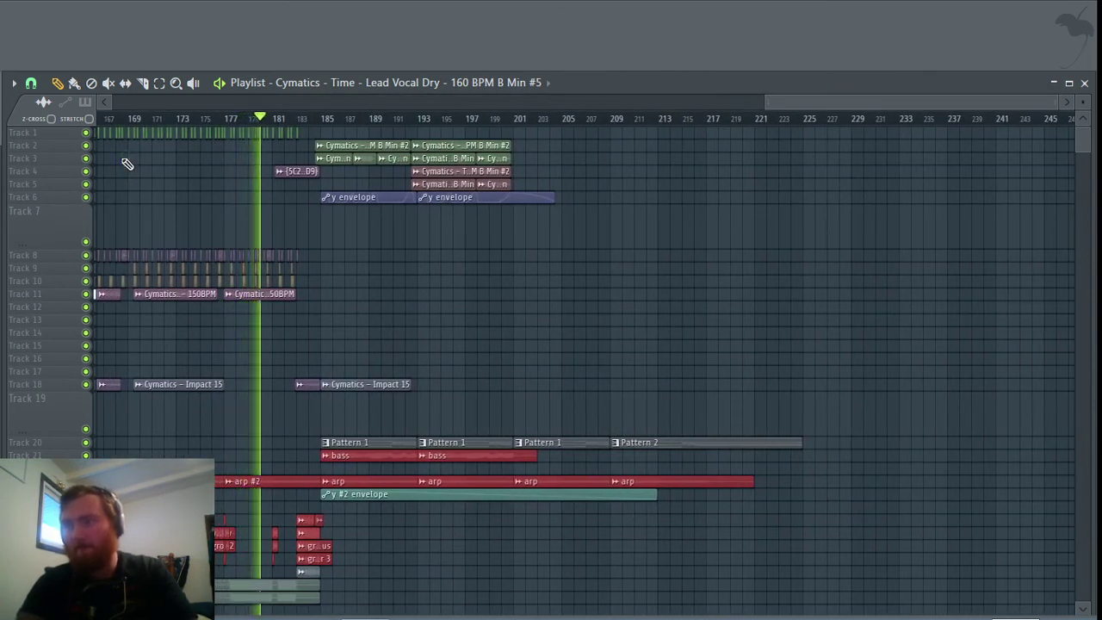
{"action": "scroll", "coordinate": [228, 170], "scroll_direction": "up", "scroll_amount": 5}
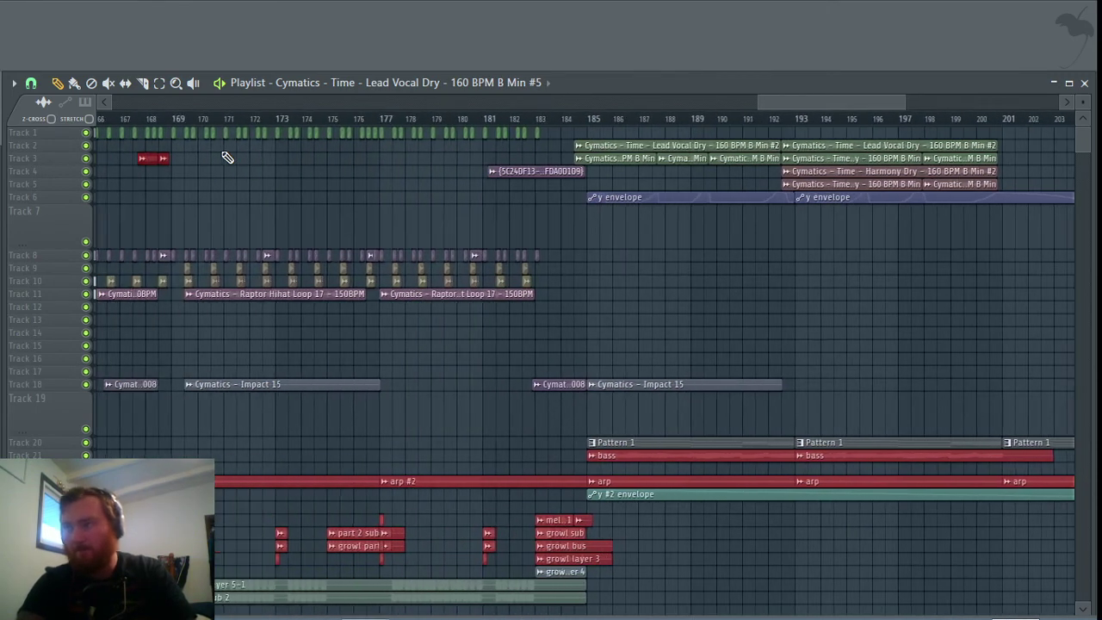
{"action": "scroll", "coordinate": [375, 177], "scroll_direction": "up", "scroll_amount": 3}
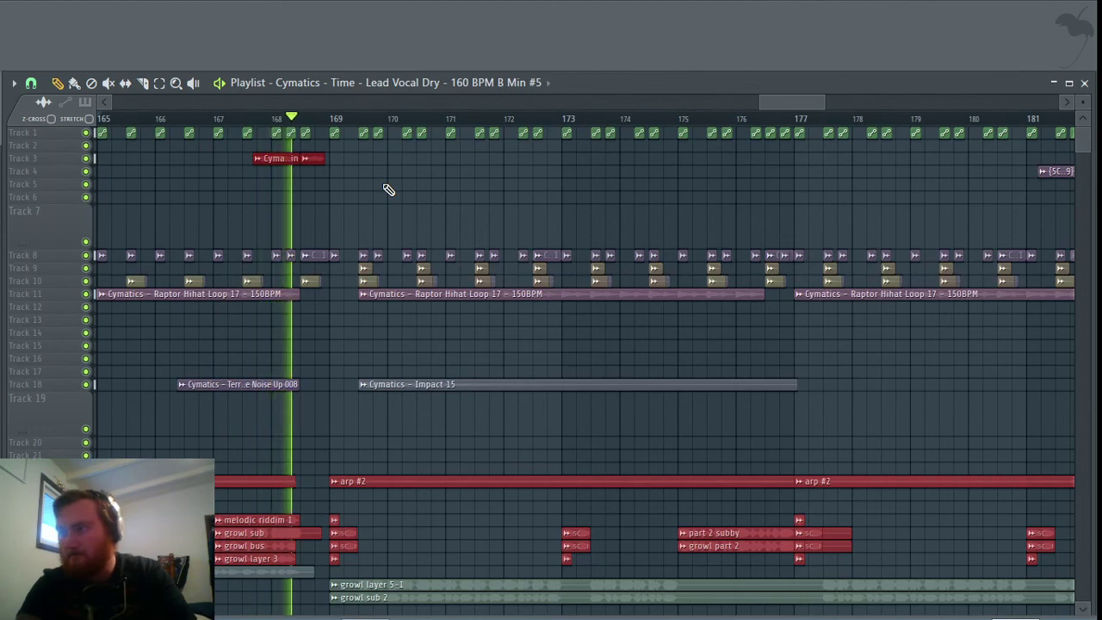
{"action": "scroll", "coordinate": [388, 190], "scroll_direction": "down", "scroll_amount": 6}
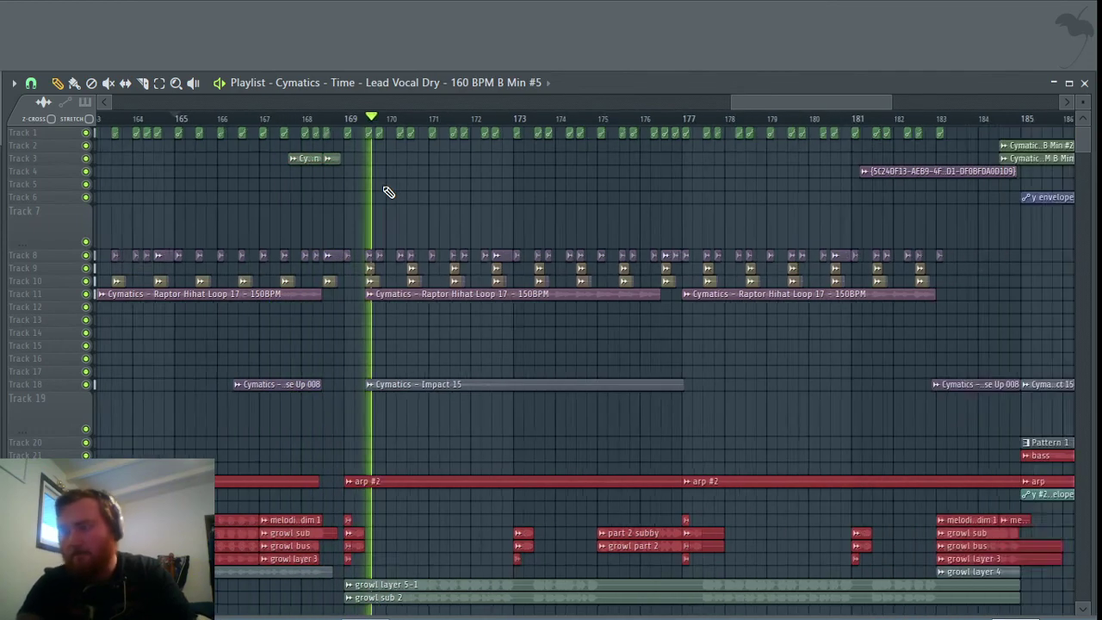
Step: Copy the short vocal clip at bar 105 on Track 3 to bar 169 and play the transition from bar 165
{"action": "scroll", "coordinate": [388, 190], "scroll_direction": "up", "scroll_amount": 10}
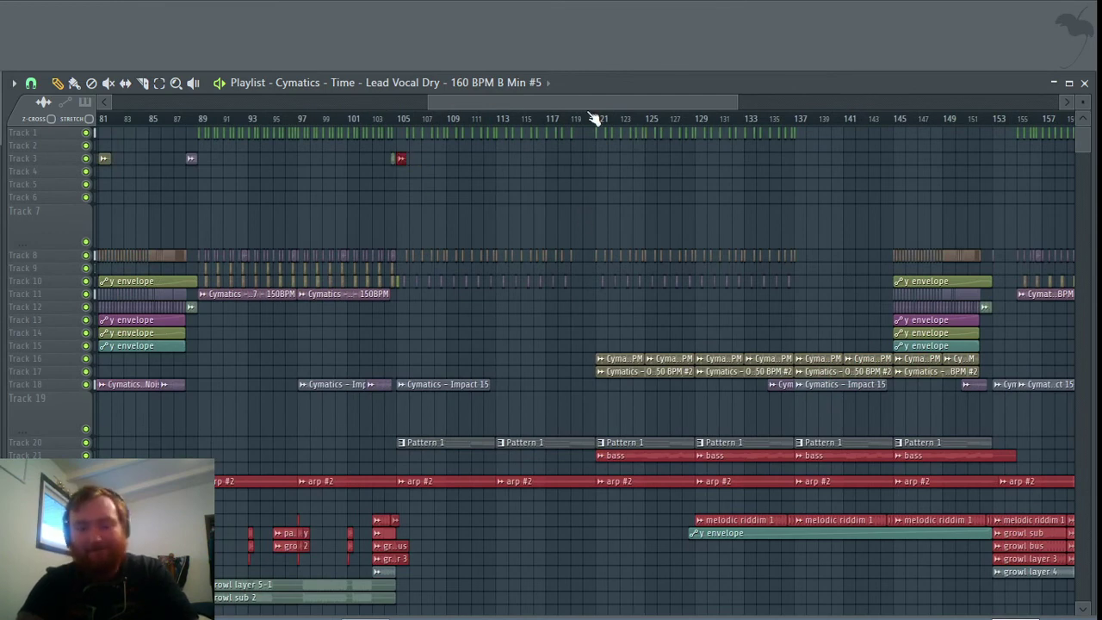
{"action": "left_click_drag", "start_coordinate": [498, 101], "coordinate": [838, 100]}
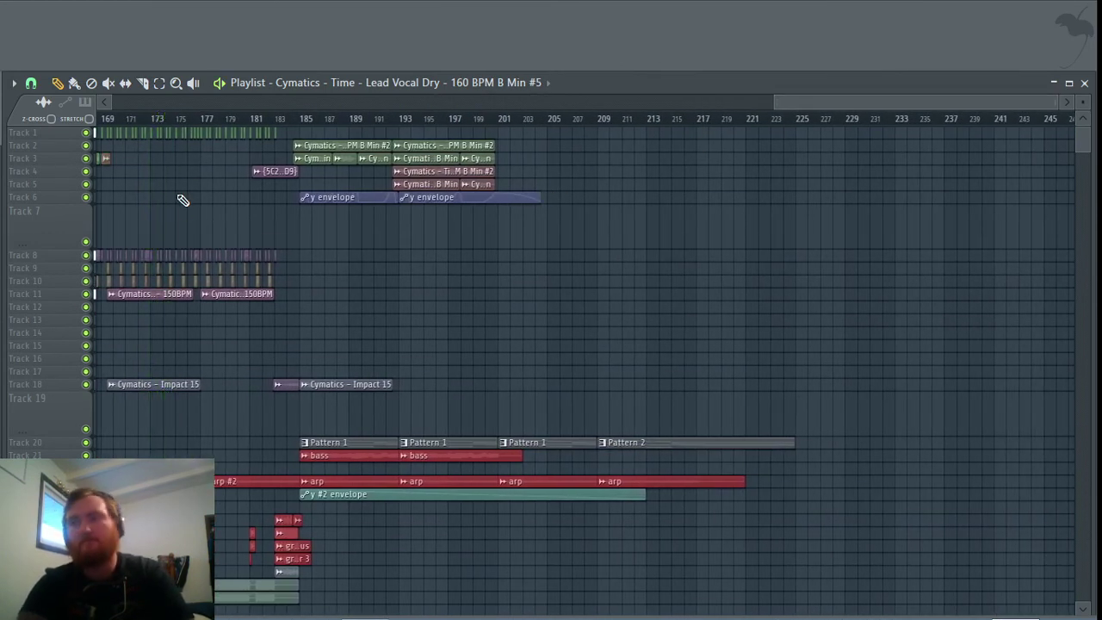
{"action": "scroll", "coordinate": [198, 197], "scroll_direction": "up", "scroll_amount": 3}
{"action": "scroll", "coordinate": [733, 345], "scroll_direction": "up", "scroll_amount": 3}
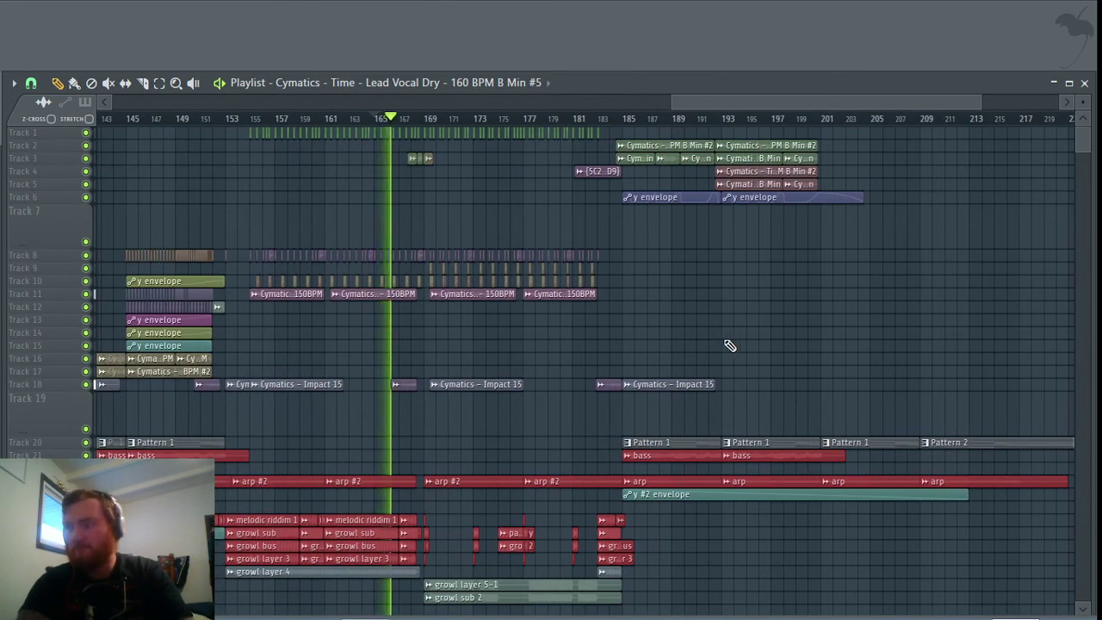
{"action": "scroll", "coordinate": [733, 345], "scroll_direction": "down", "scroll_amount": 3}
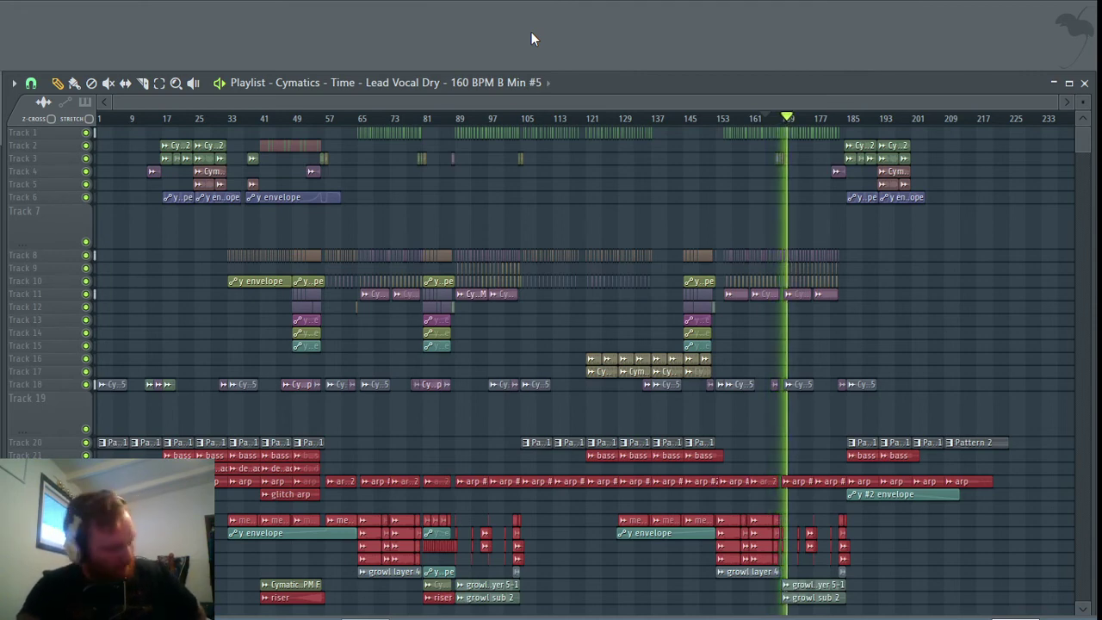
Step: Extend the Raptor Hihat Loop 17 clip after bar 169 on Track 11 so it ends at bar 177
{"action": "mouse_move", "coordinate": [363, 613]}
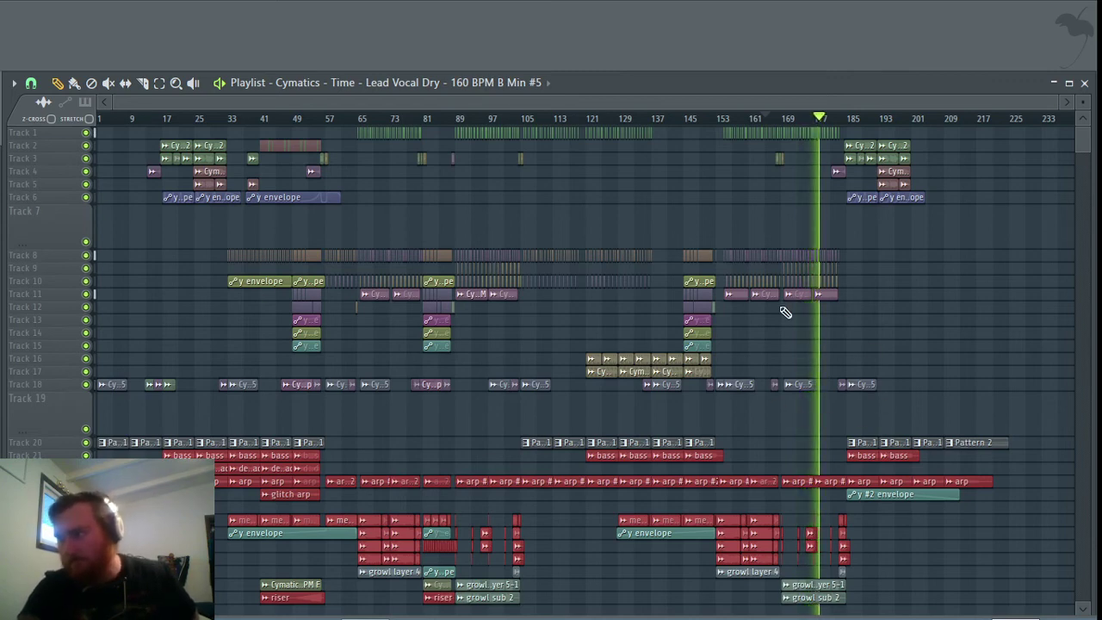
{"action": "scroll", "coordinate": [515, 334], "scroll_direction": "up", "scroll_amount": 5}
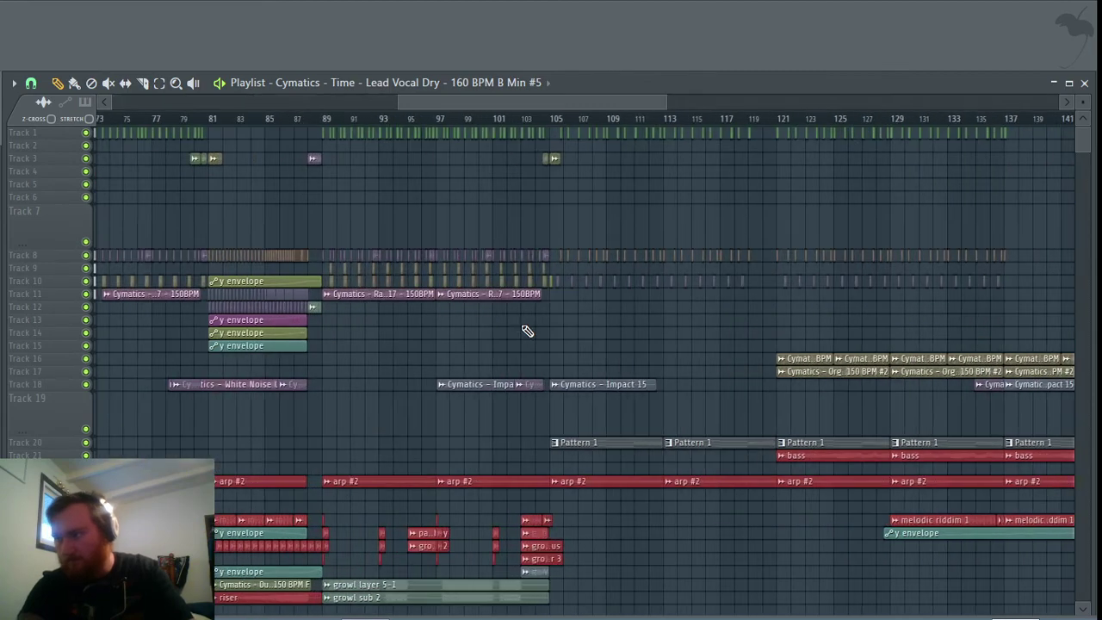
{"action": "scroll", "coordinate": [870, 338], "scroll_direction": "down", "scroll_amount": 10}
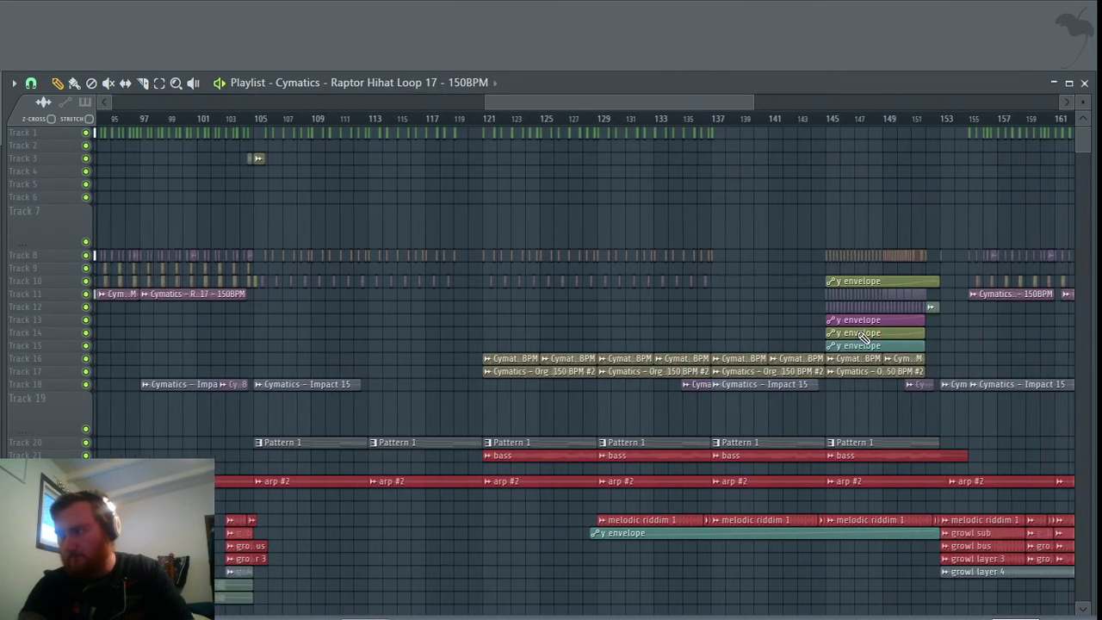
{"action": "scroll", "coordinate": [806, 338], "scroll_direction": "up", "scroll_amount": 5}
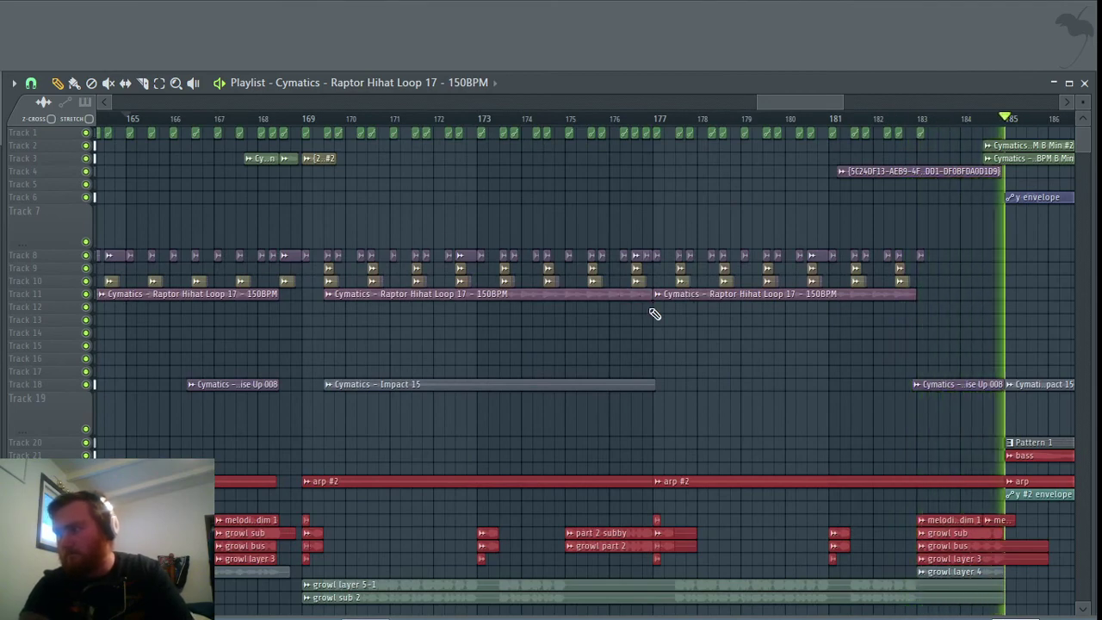
Step: Look over the full arrangement, including the lower tracks, while the song's ending plays
{"action": "scroll", "coordinate": [745, 362], "scroll_direction": "down", "scroll_amount": 6}
{"action": "scroll", "coordinate": [751, 363], "scroll_direction": "down", "scroll_amount": 4}
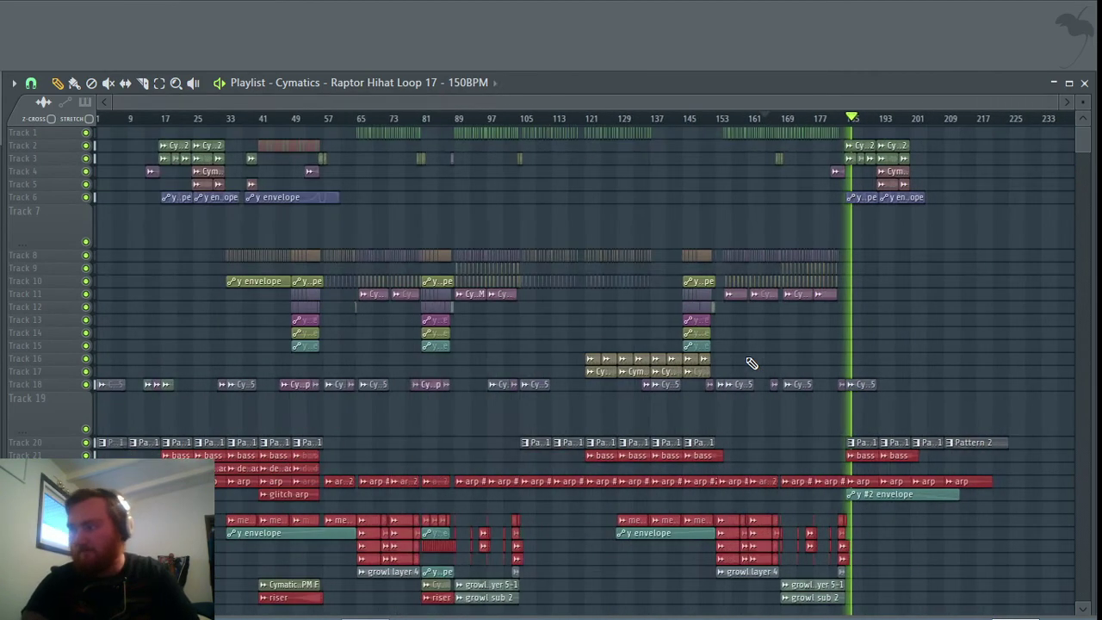
{"action": "scroll", "coordinate": [880, 333], "scroll_direction": "up", "scroll_amount": 3}
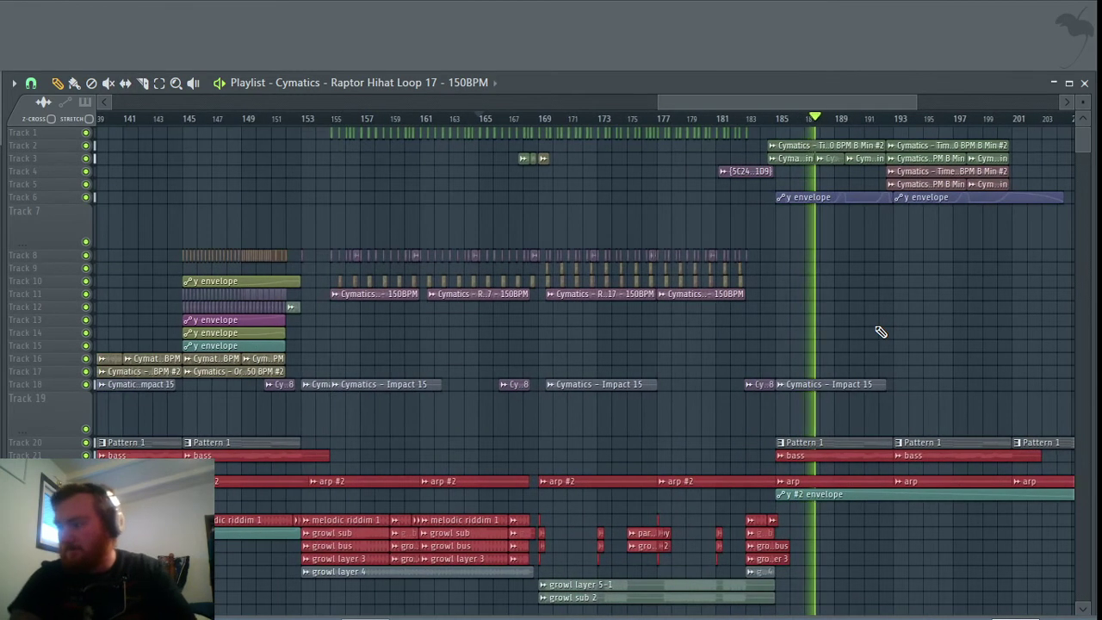
{"action": "scroll", "coordinate": [885, 331], "scroll_direction": "down", "scroll_amount": 2}
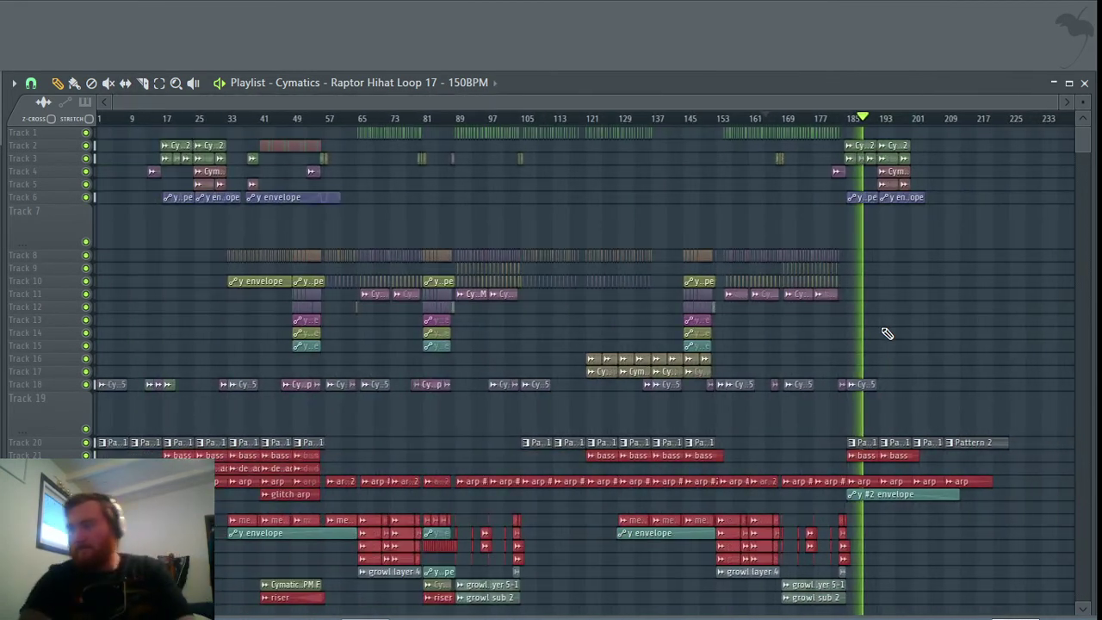
{"action": "scroll", "coordinate": [887, 334], "scroll_direction": "down", "scroll_amount": 5}
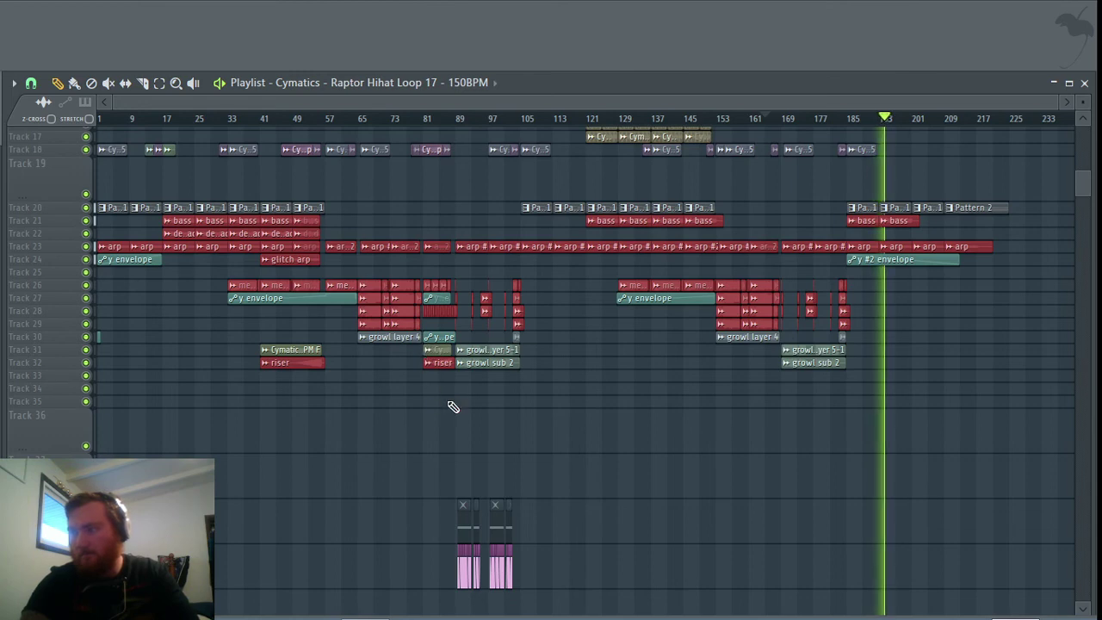
Step: Play the build-up from bar 81, and audition the risers at bar 41 with Tracks 31 and 32 soloed
{"action": "left_click", "coordinate": [422, 118]}
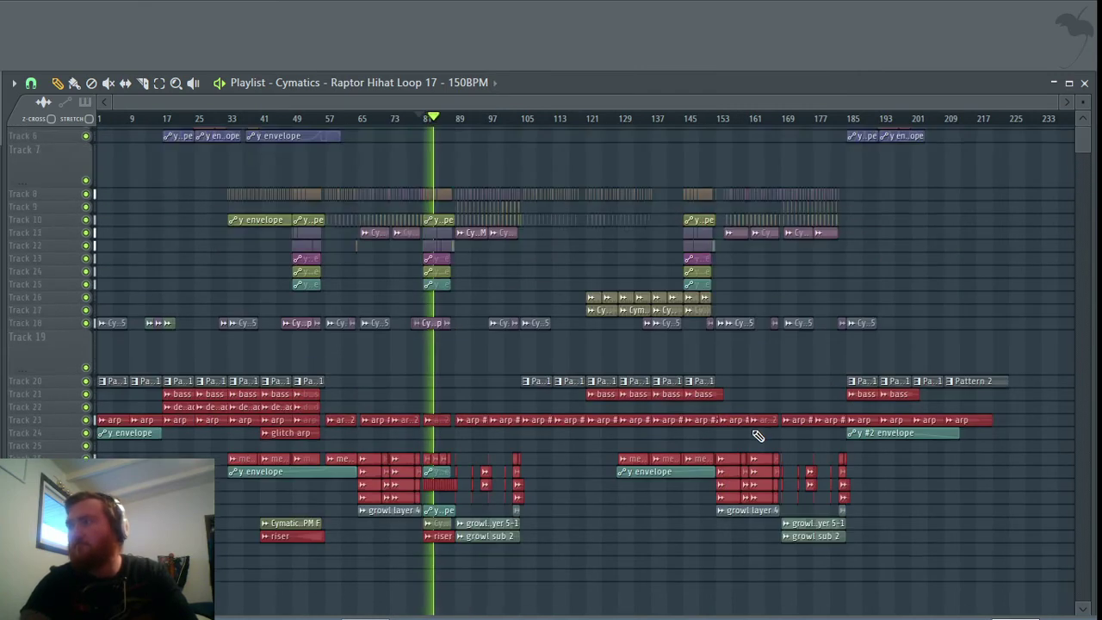
{"action": "scroll", "coordinate": [407, 353], "scroll_direction": "down", "scroll_amount": 1}
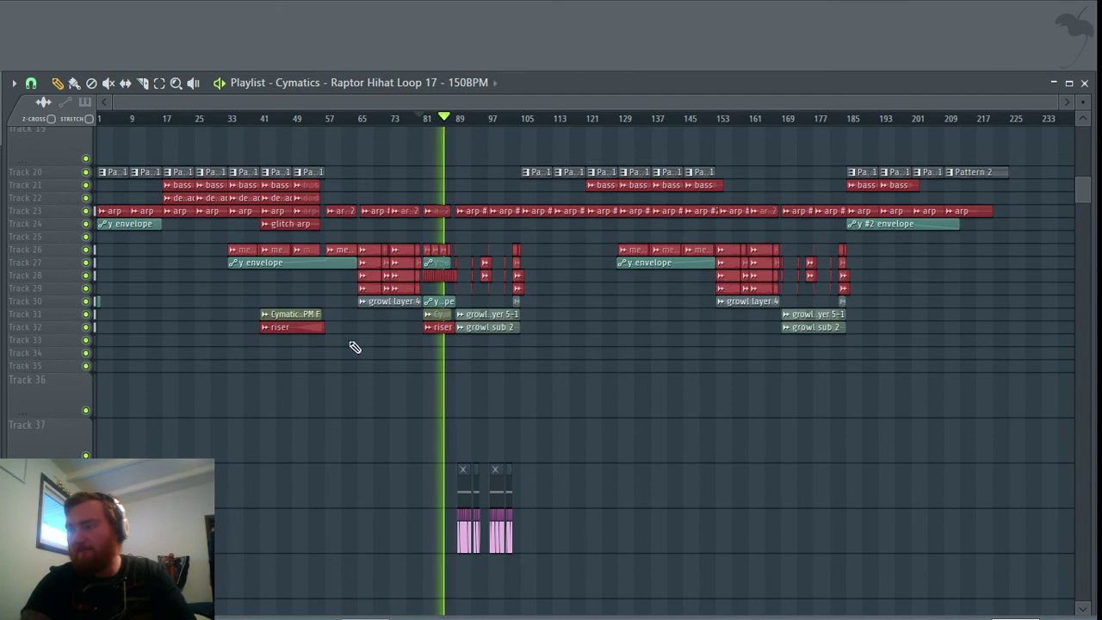
{"action": "scroll", "coordinate": [518, 418], "scroll_direction": "up", "scroll_amount": 4}
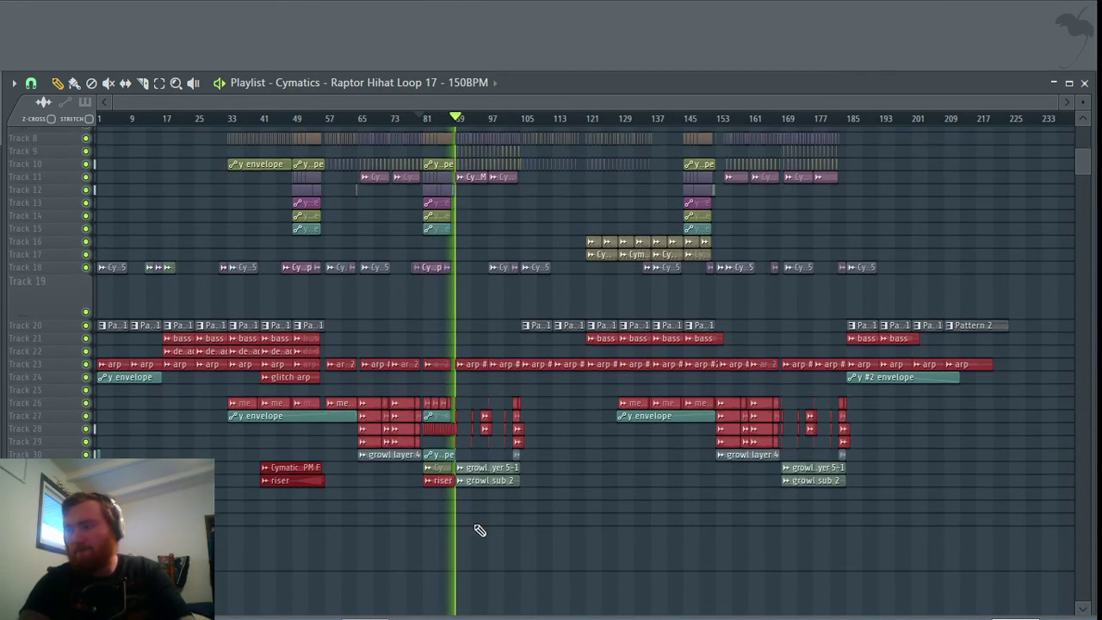
{"action": "left_click", "coordinate": [264, 119]}
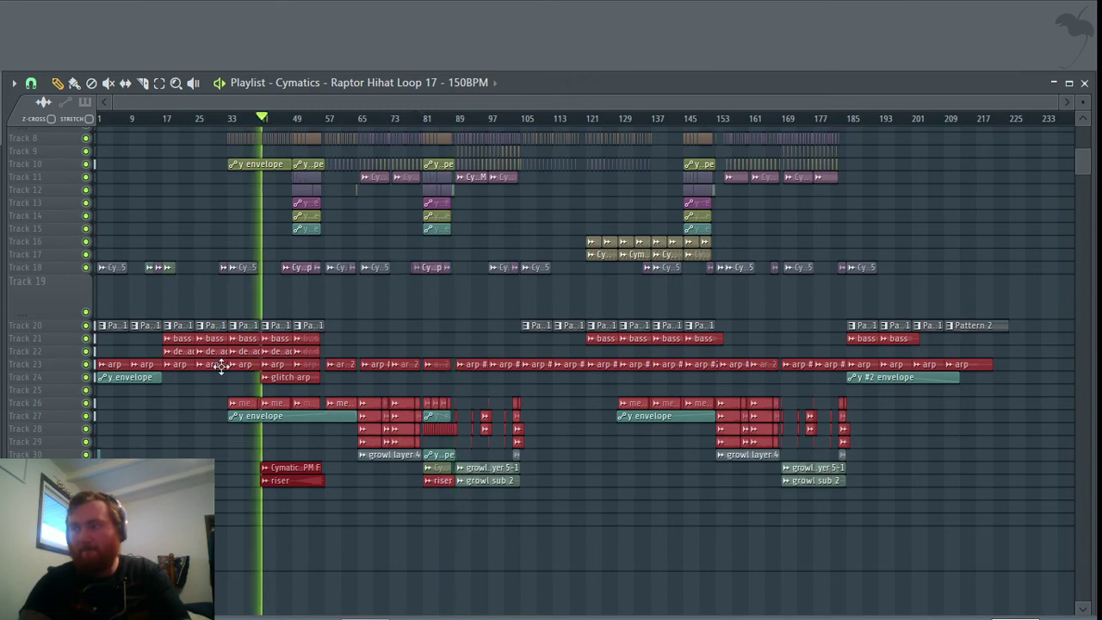
{"action": "left_click", "coordinate": [85, 467], "text": "ctrl"}
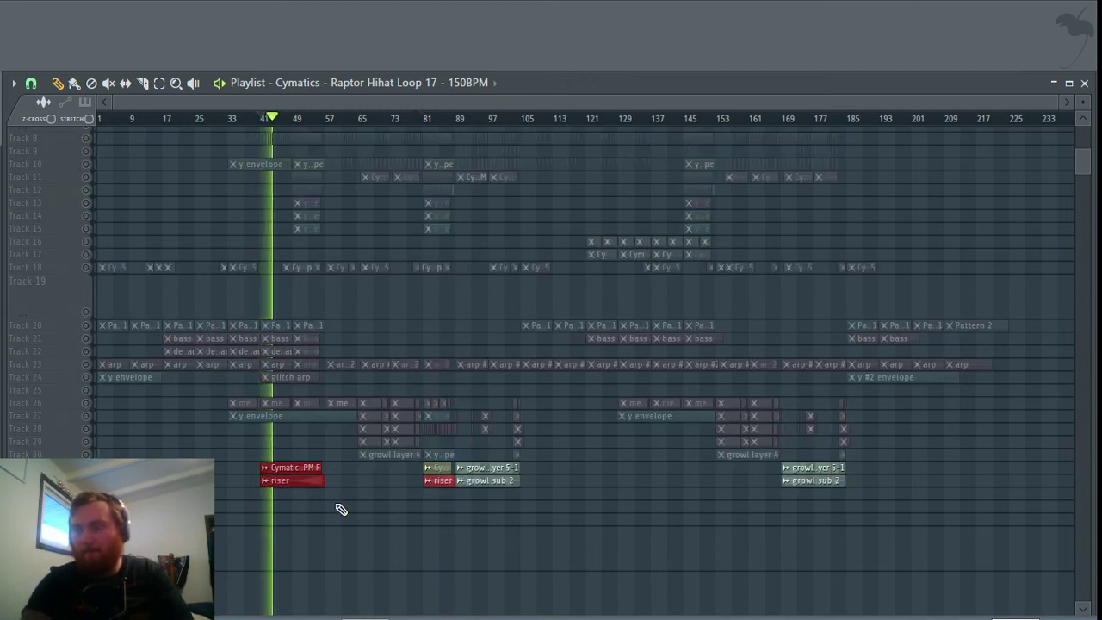
Step: Copy the Dubstep Riser 2 and riser clips from bar 41 on Tracks 31 and 32 to bar 137, and play from there
{"action": "left_click_drag", "start_coordinate": [309, 103], "coordinate": [841, 80]}
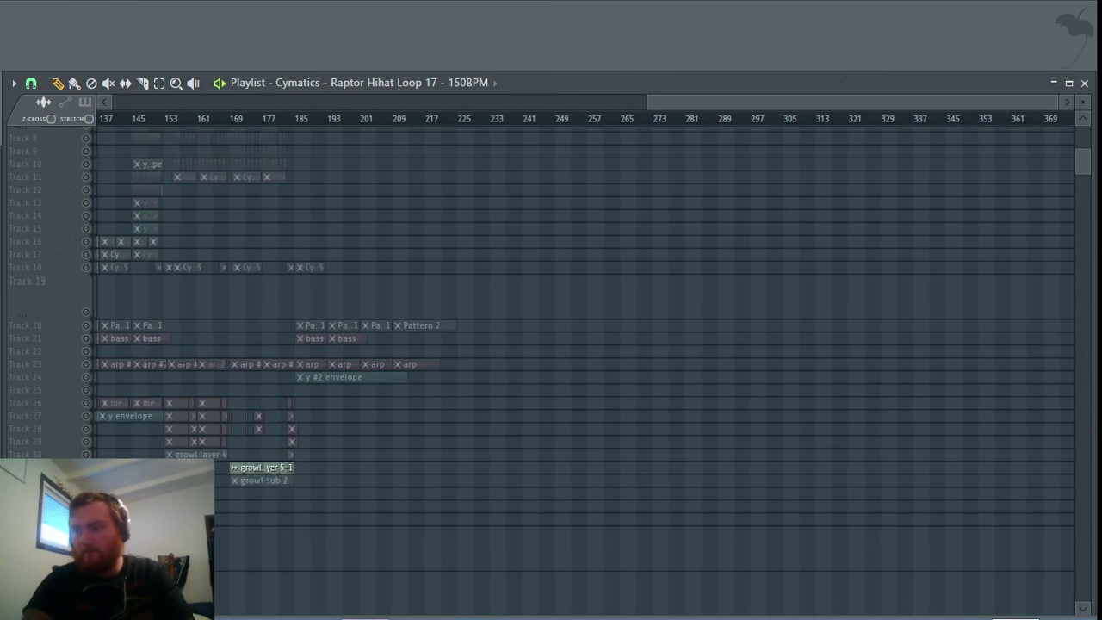
{"action": "scroll", "coordinate": [194, 127], "scroll_direction": "left", "scroll_amount": 2}
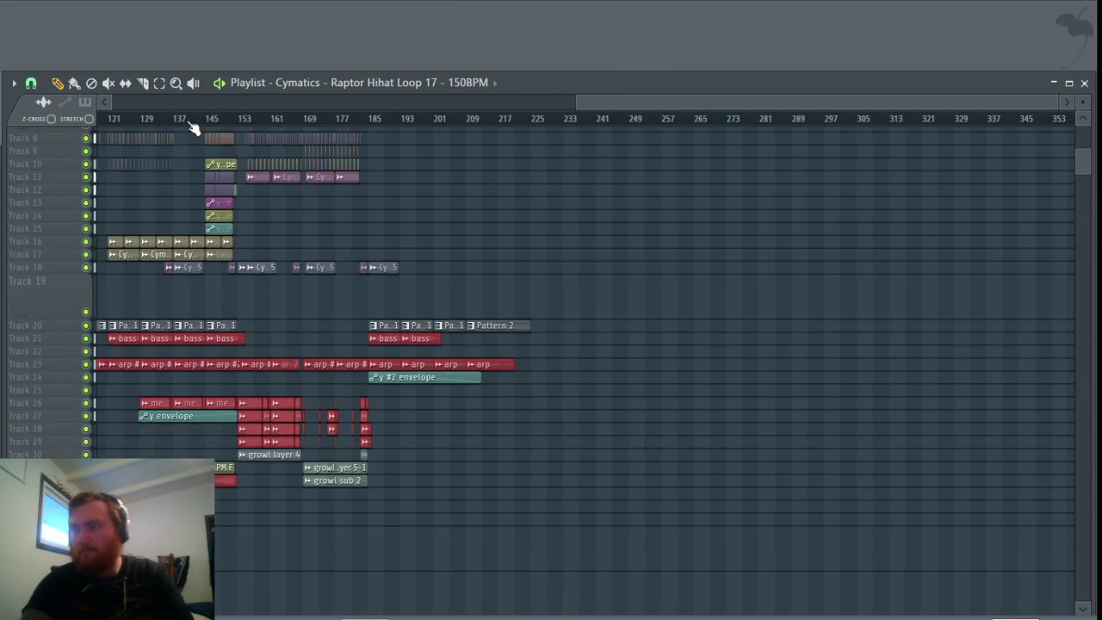
{"action": "left_click", "coordinate": [175, 121]}
{"action": "scroll", "coordinate": [217, 546], "scroll_direction": "left", "scroll_amount": 1}
{"action": "scroll", "coordinate": [577, 503], "scroll_direction": "up", "scroll_amount": 3}
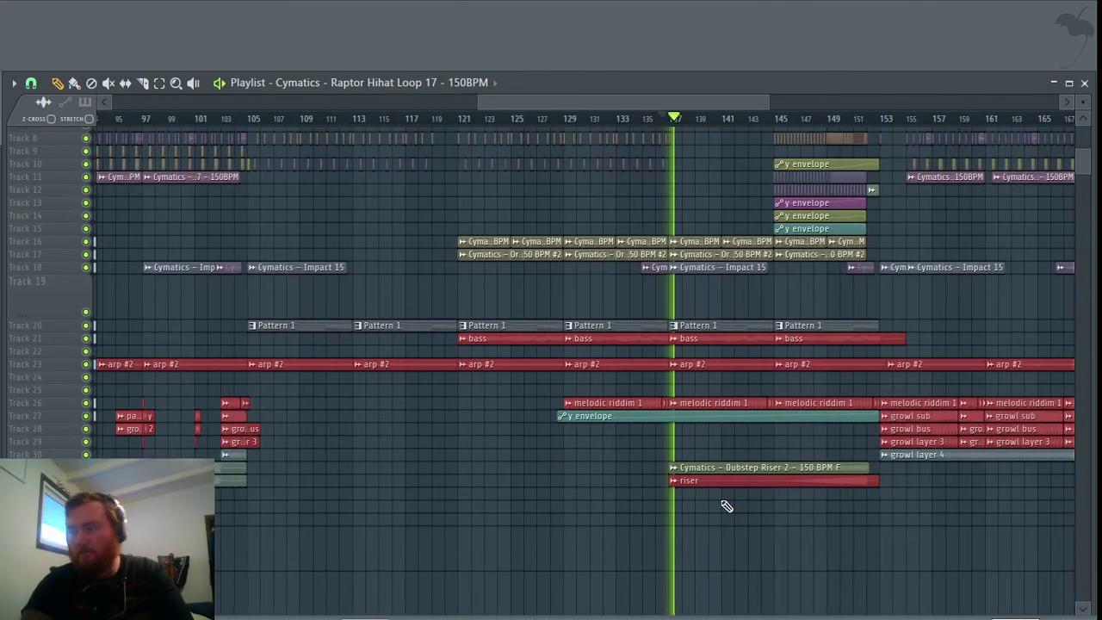
{"action": "scroll", "coordinate": [753, 487], "scroll_direction": "right", "scroll_amount": 2}
{"action": "scroll", "coordinate": [640, 545], "scroll_direction": "up", "scroll_amount": 3, "text": "ctrl"}
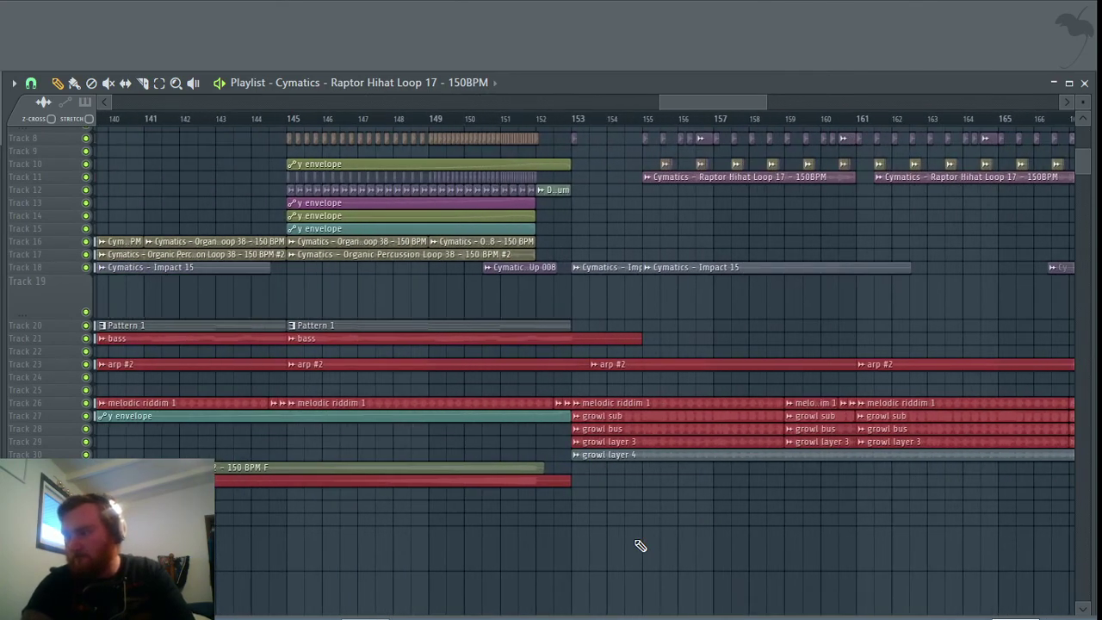
{"action": "scroll", "coordinate": [639, 545], "scroll_direction": "down", "scroll_amount": 6, "text": "ctrl"}
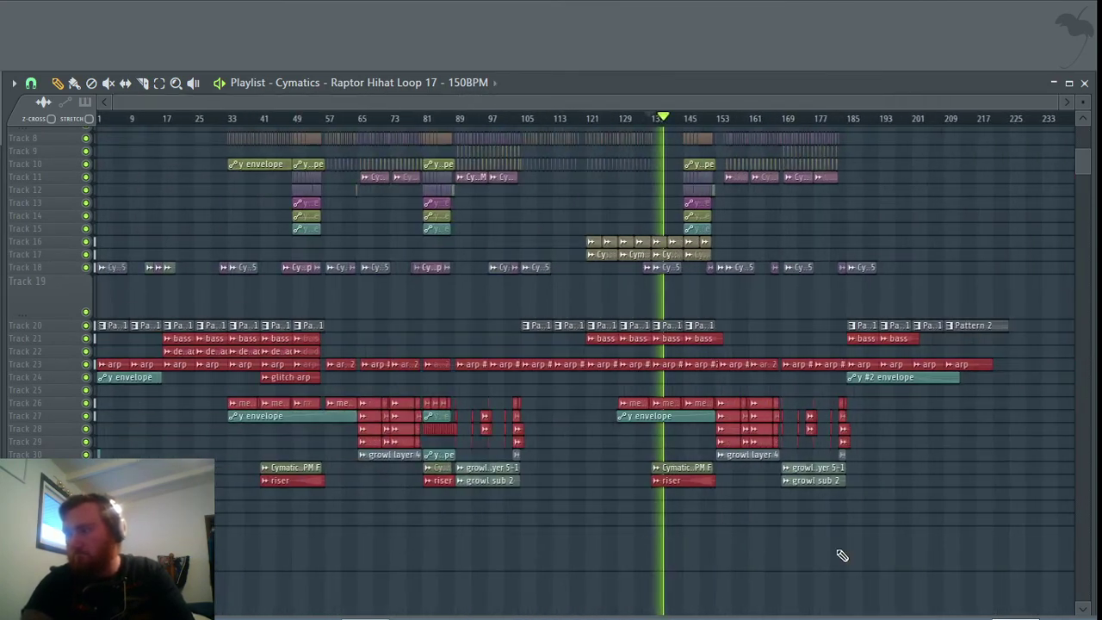
Step: Listen to the final build-up and drop while looking over the arrangement, and restart playback from just before bar 137
{"action": "scroll", "coordinate": [1025, 459], "scroll_direction": "up", "scroll_amount": 3}
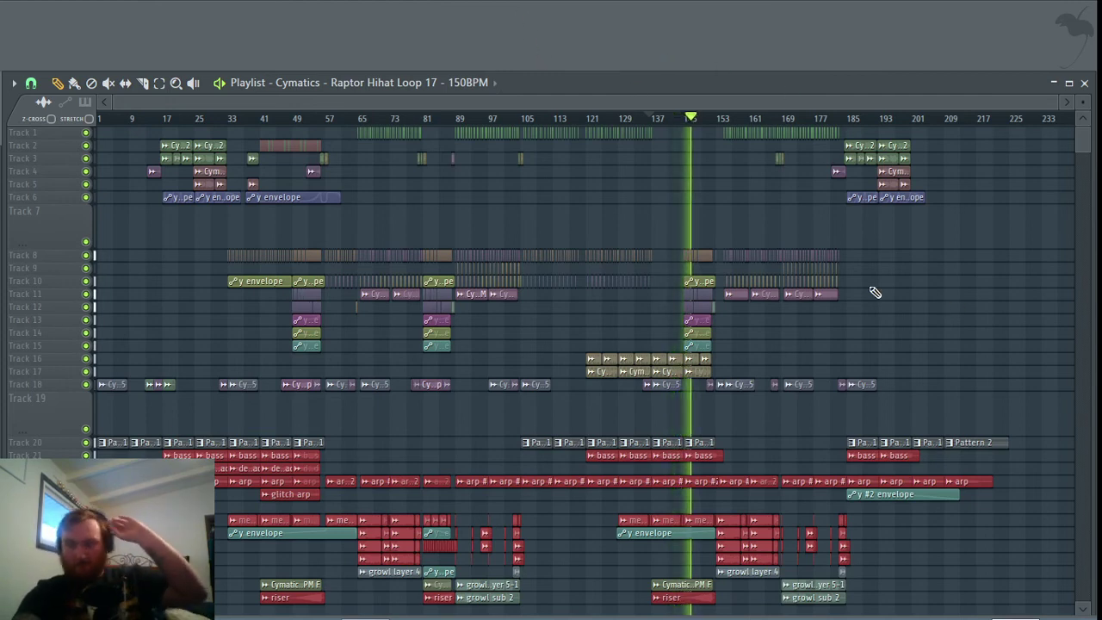
{"action": "scroll", "coordinate": [706, 344], "scroll_direction": "down", "scroll_amount": 5}
{"action": "scroll", "coordinate": [663, 595], "scroll_direction": "up", "scroll_amount": 5}
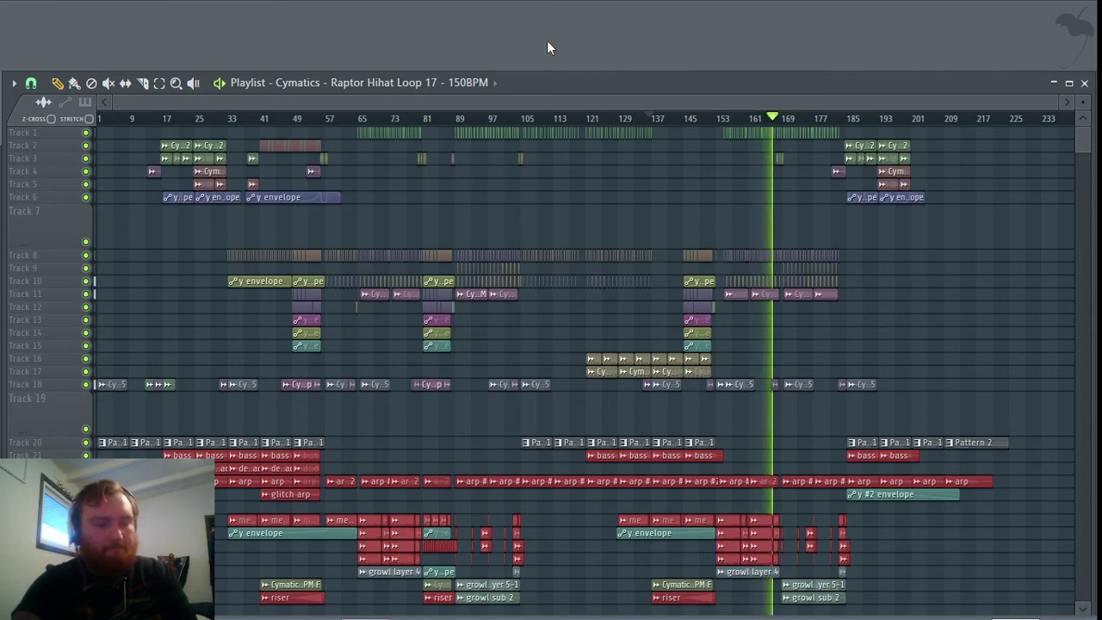
{"action": "key", "text": "space"}
{"action": "key", "text": "space"}
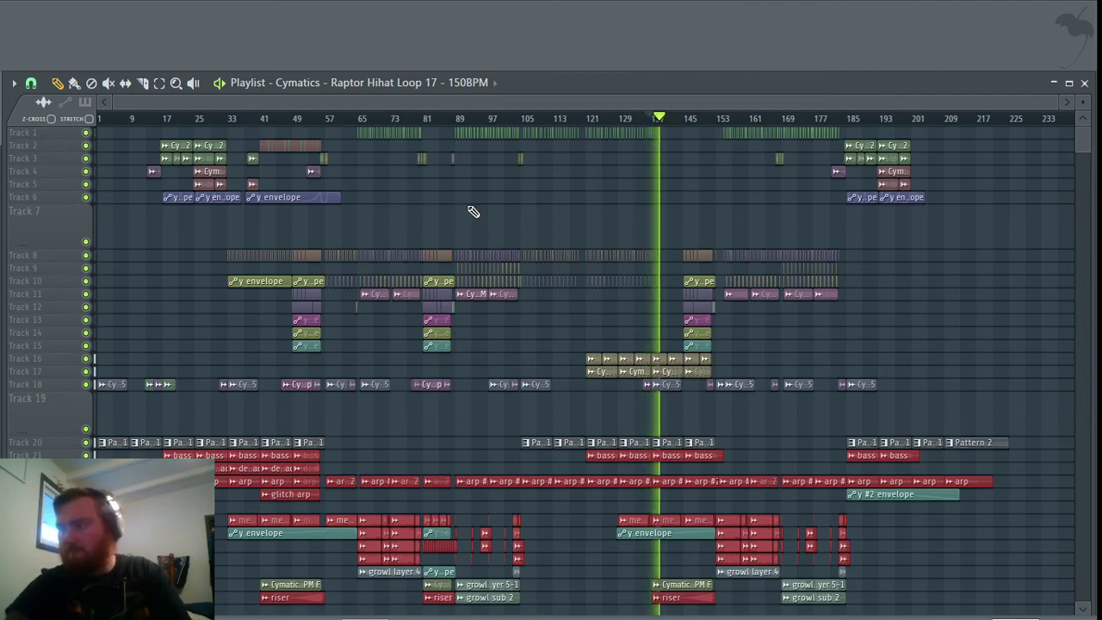
Step: Try the two short vocal clips leading into bar 57 on Track 3 as a transition around bar 153, play them, and delete both copies
{"action": "left_click", "coordinate": [323, 159]}
{"action": "left_click_drag", "start_coordinate": [277, 106], "coordinate": [869, 101]}
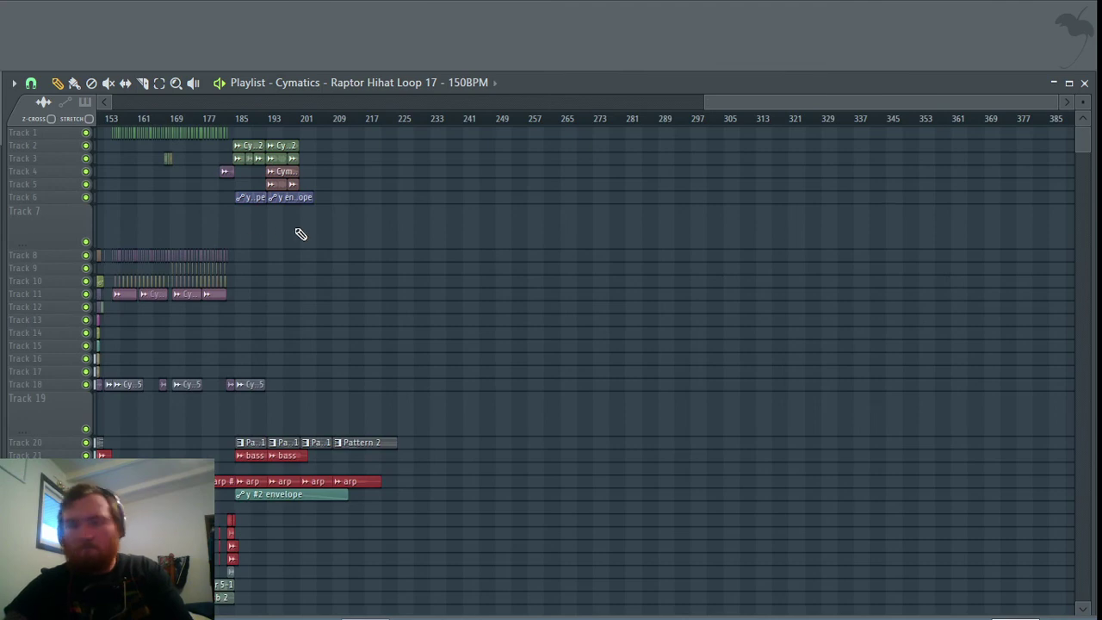
{"action": "scroll", "coordinate": [127, 210], "scroll_direction": "up", "scroll_amount": 3}
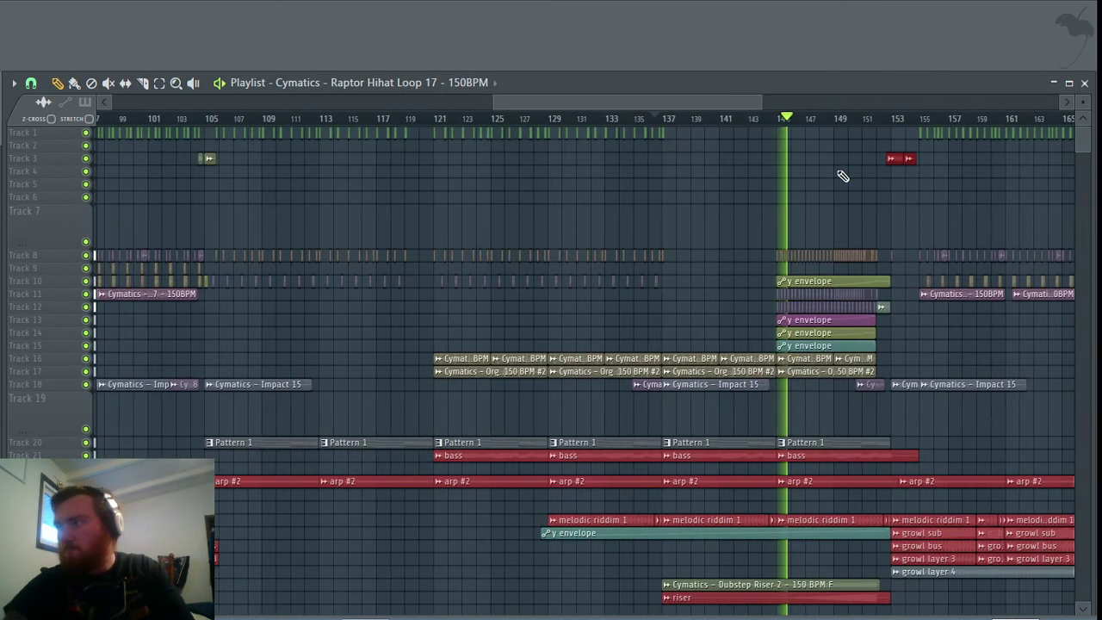
{"action": "left_click_drag", "start_coordinate": [693, 100], "coordinate": [849, 101]}
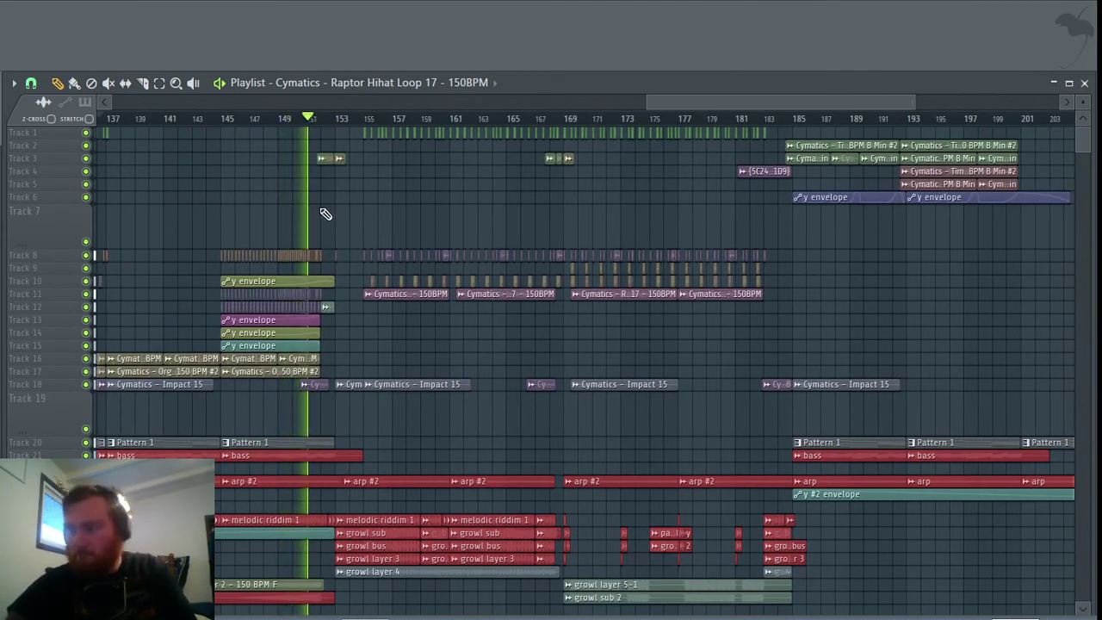
{"action": "scroll", "coordinate": [325, 215], "scroll_direction": "up", "scroll_amount": 4, "text": "ctrl"}
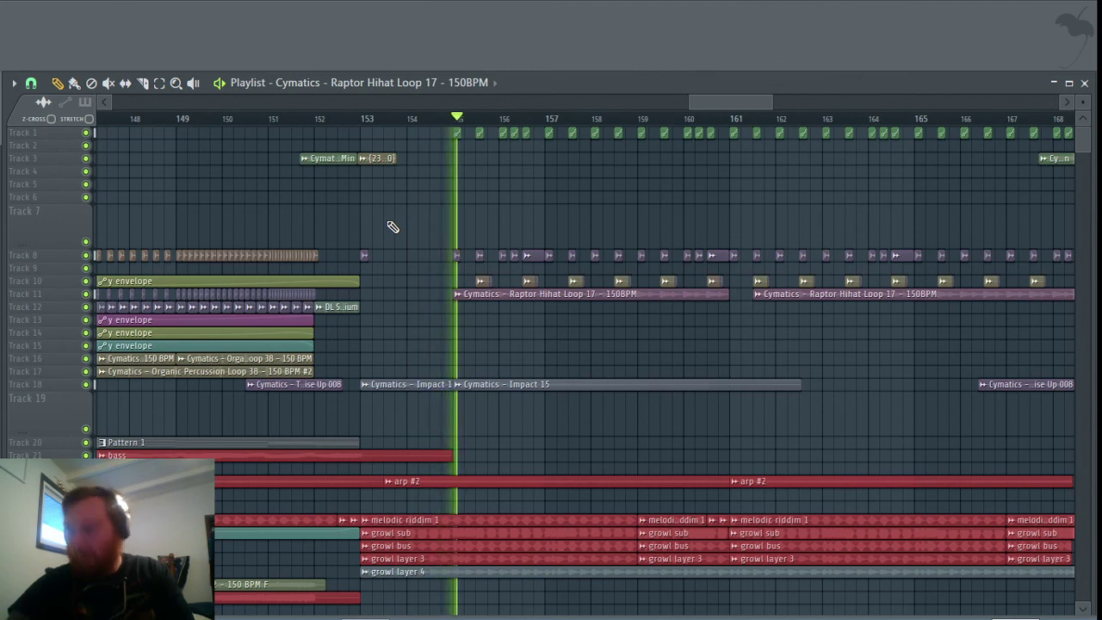
{"action": "right_click", "coordinate": [385, 157]}
{"action": "right_click", "coordinate": [345, 159]}
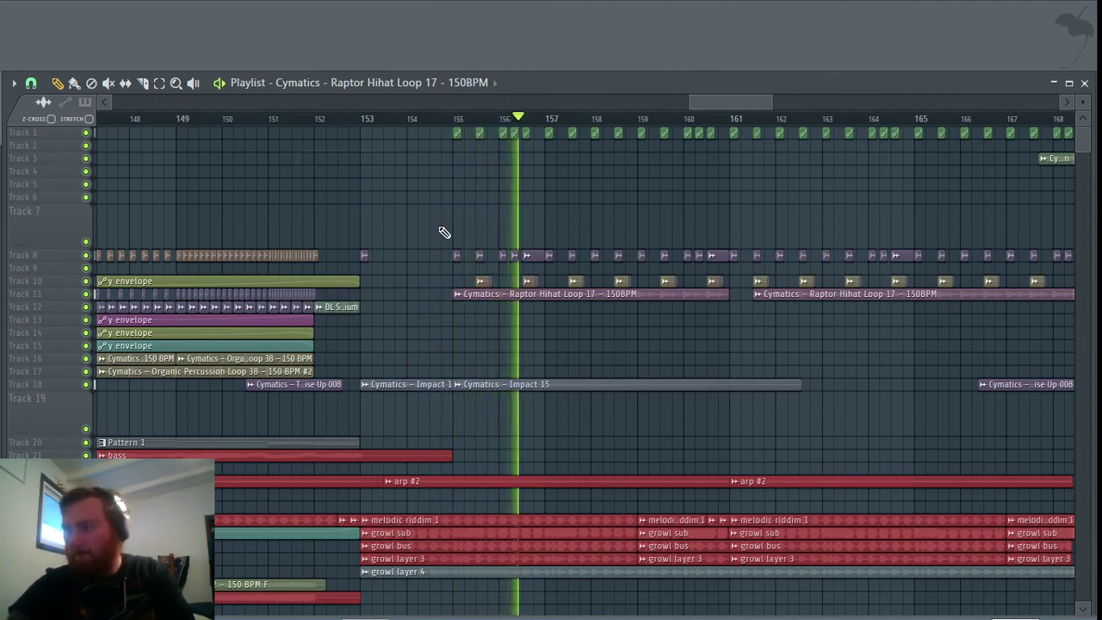
Step: Place a copy of the Terror White Noise Up 008 riser on Track 19, running from before bar 153 to past bar 154
{"action": "left_click", "coordinate": [670, 226]}
{"action": "right_click", "coordinate": [739, 213]}
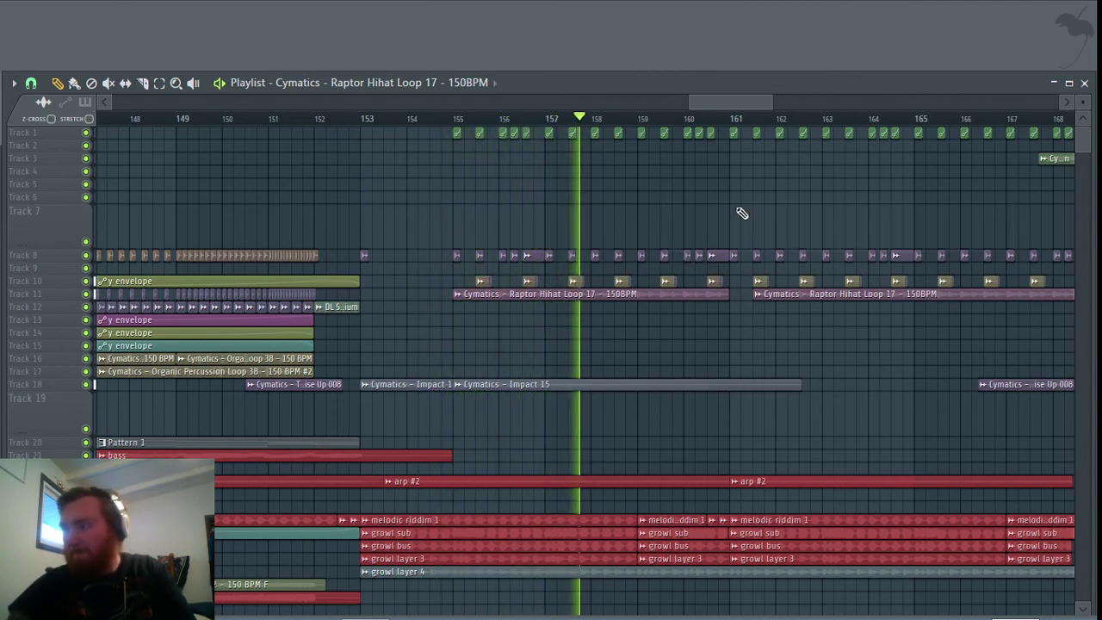
{"action": "left_click", "coordinate": [312, 387]}
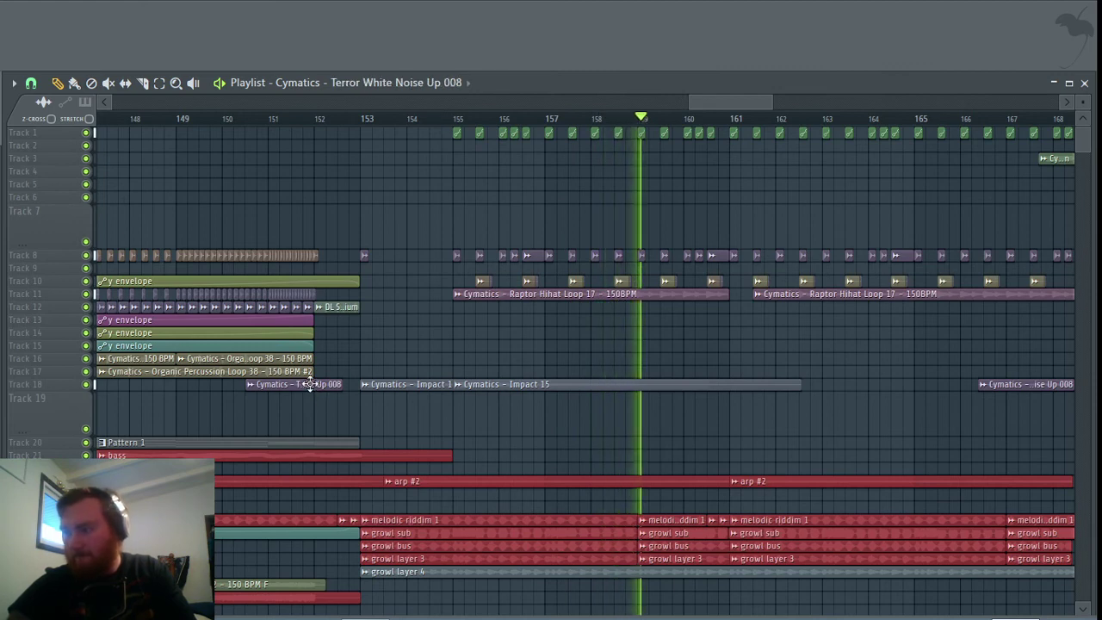
{"action": "left_click", "coordinate": [362, 406]}
{"action": "left_click_drag", "start_coordinate": [424, 433], "coordinate": [393, 430]}
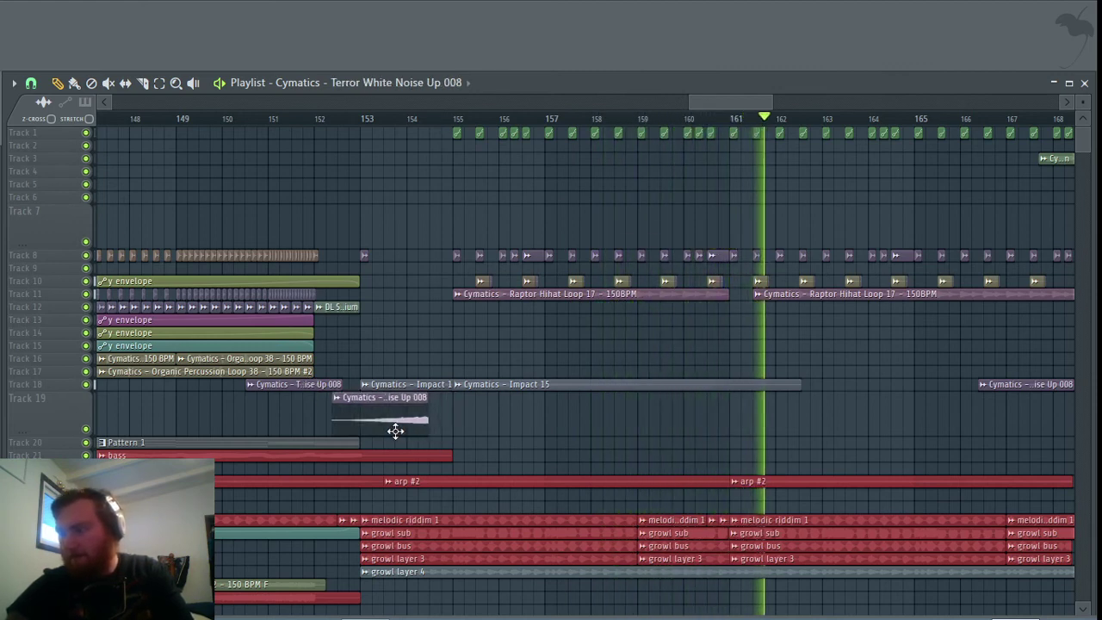
Step: Examine the end of the new riser on Track 19 and play the transition into the final drop
{"action": "scroll", "coordinate": [466, 407], "scroll_direction": "up", "scroll_amount": 3}
{"action": "scroll", "coordinate": [327, 427], "scroll_direction": "left", "scroll_amount": 3}
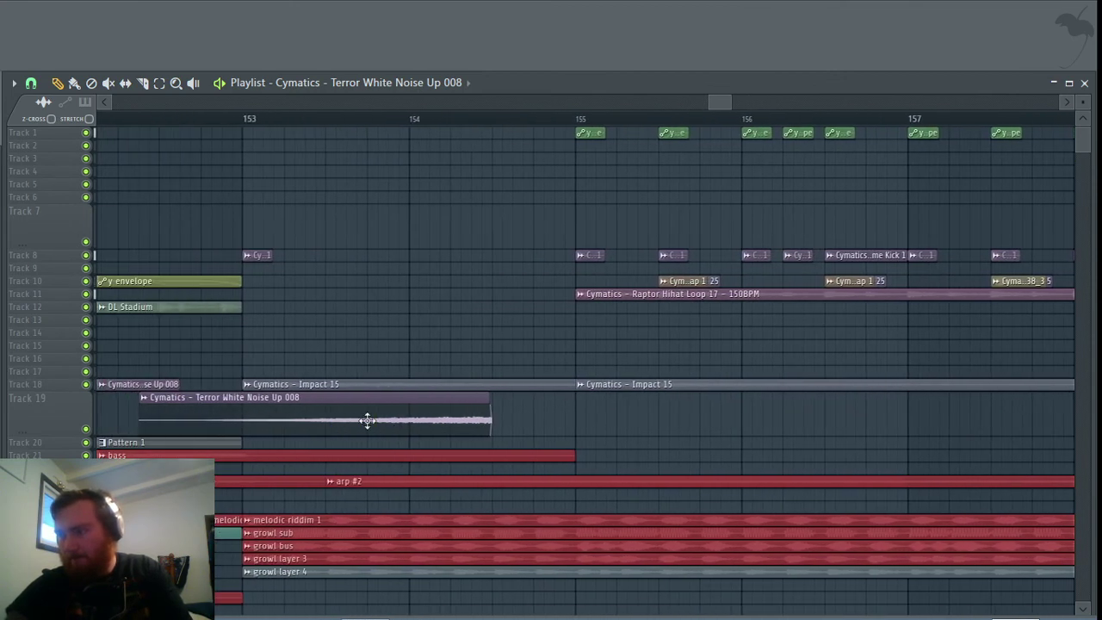
{"action": "left_click_drag", "start_coordinate": [457, 420], "coordinate": [461, 419]}
{"action": "scroll", "coordinate": [453, 422], "scroll_direction": "up", "scroll_amount": 2}
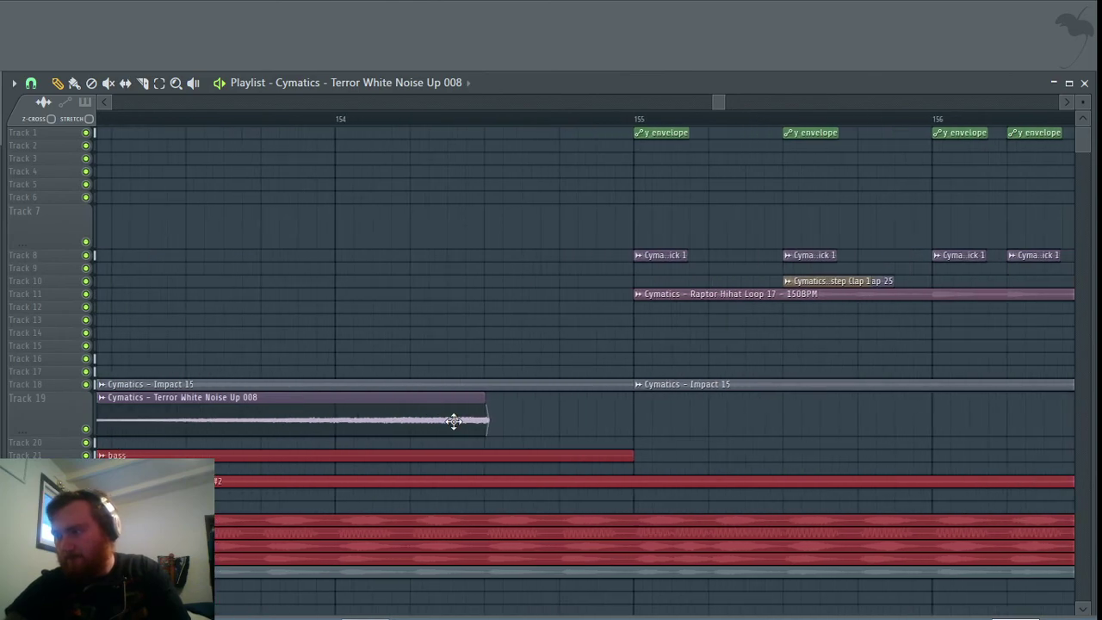
{"action": "scroll", "coordinate": [520, 424], "scroll_direction": "down", "scroll_amount": 2}
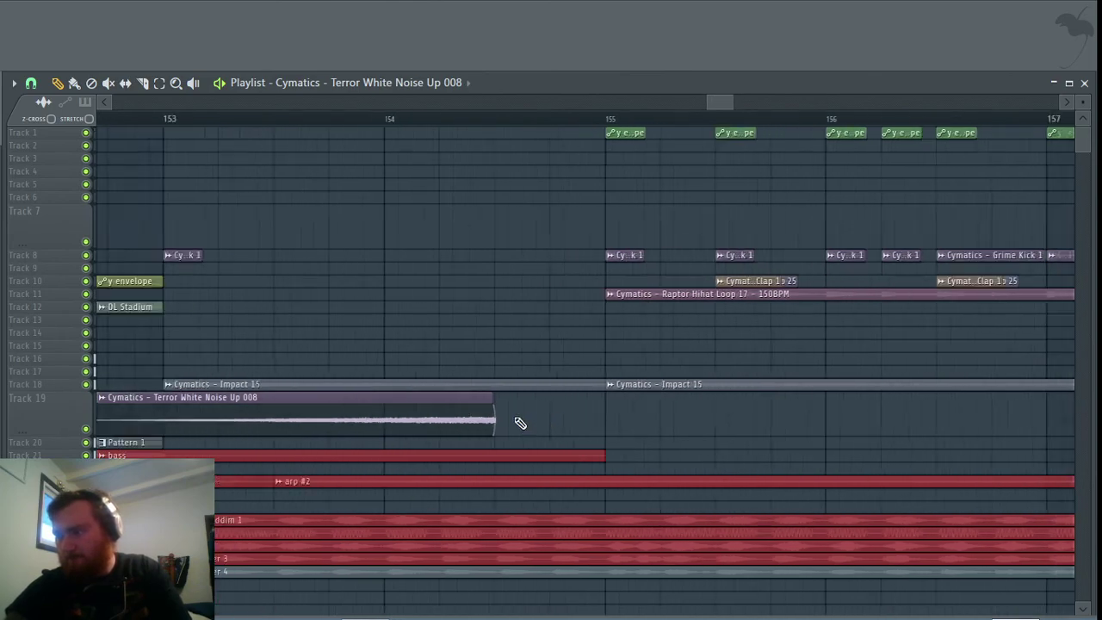
{"action": "scroll", "coordinate": [513, 422], "scroll_direction": "up", "scroll_amount": 2}
{"action": "scroll", "coordinate": [517, 422], "scroll_direction": "down", "scroll_amount": 3}
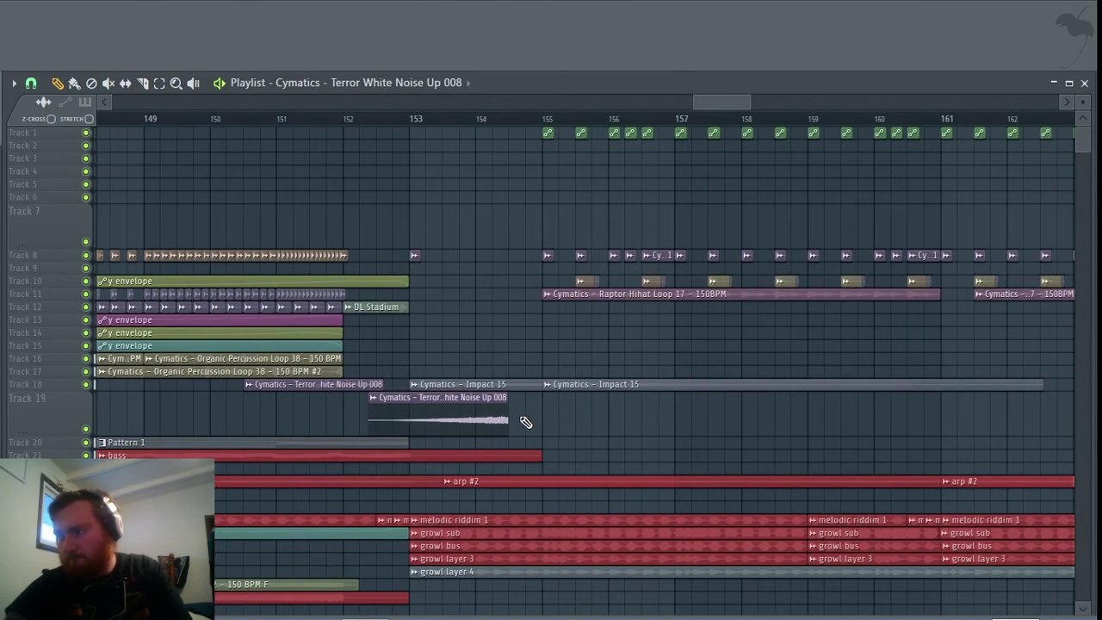
{"action": "scroll", "coordinate": [519, 420], "scroll_direction": "down", "scroll_amount": 2}
{"action": "key", "text": "space"}
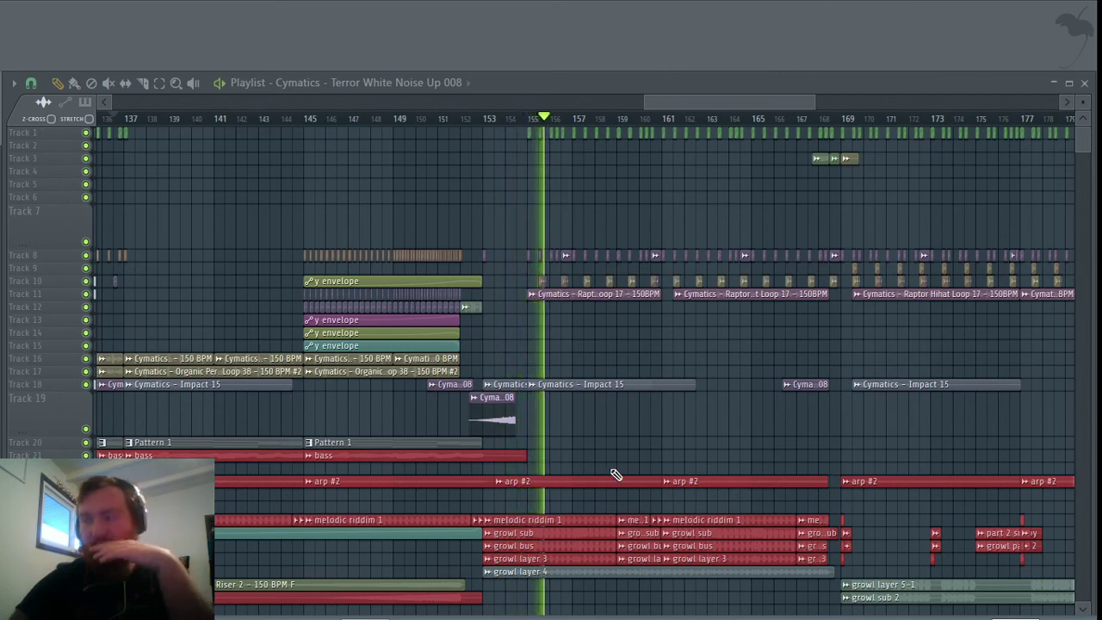
Step: Shift the Track 19 riser so it ends at bar 155, and play the transition
{"action": "scroll", "coordinate": [558, 414], "scroll_direction": "up", "scroll_amount": 1}
{"action": "scroll", "coordinate": [558, 414], "scroll_direction": "up", "scroll_amount": 3}
{"action": "left_click_drag", "start_coordinate": [381, 411], "coordinate": [411, 411]}
{"action": "key", "text": "space"}
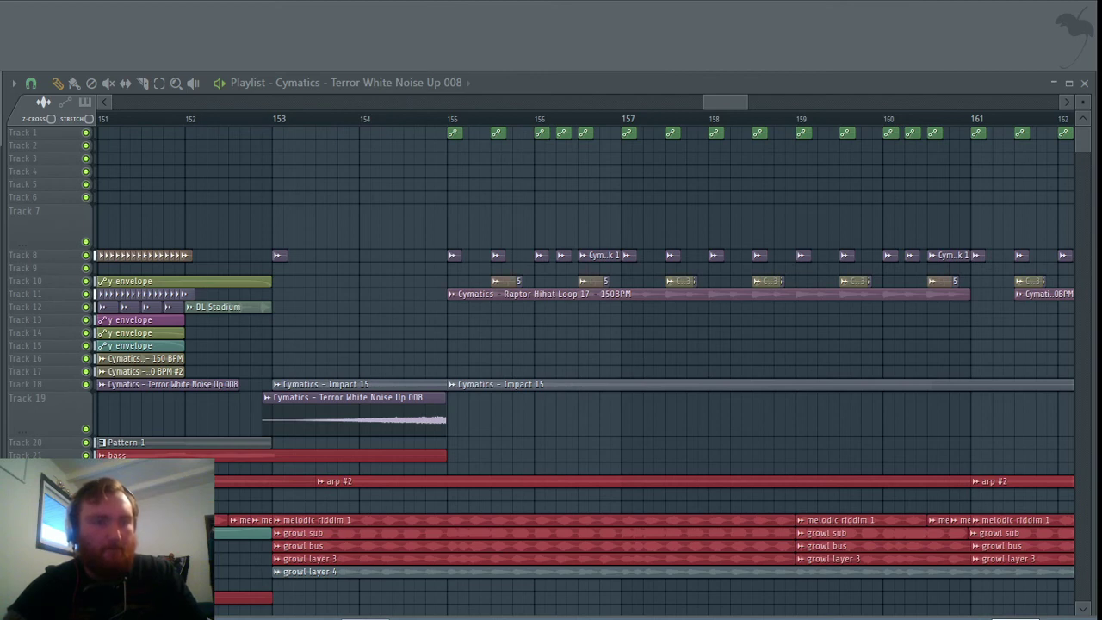
{"action": "key", "text": "space"}
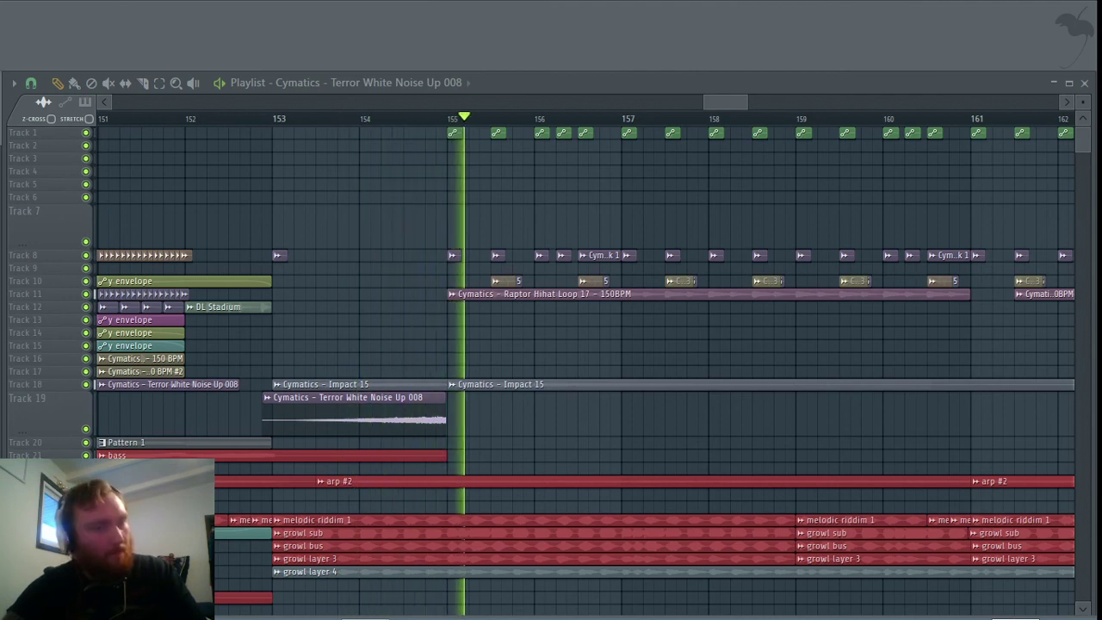
{"action": "key", "text": "space"}
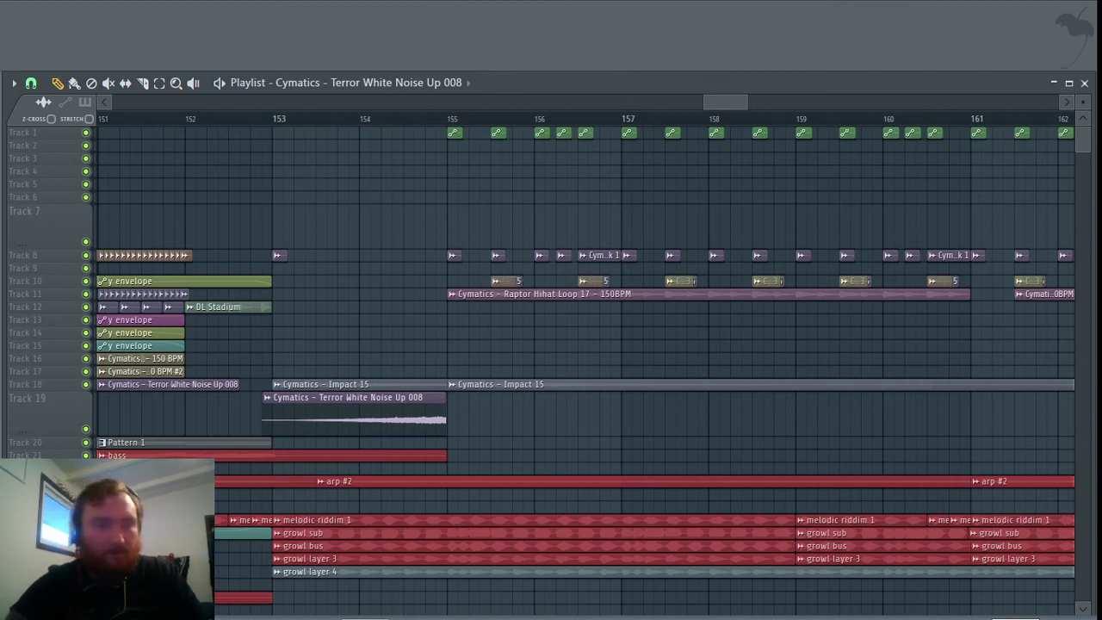
Step: Place the Cymatics Main Clap 1 sample on Track 10 just before bar 155, and play the passage
{"action": "left_click_drag", "start_coordinate": [351, 263], "coordinate": [363, 256]}
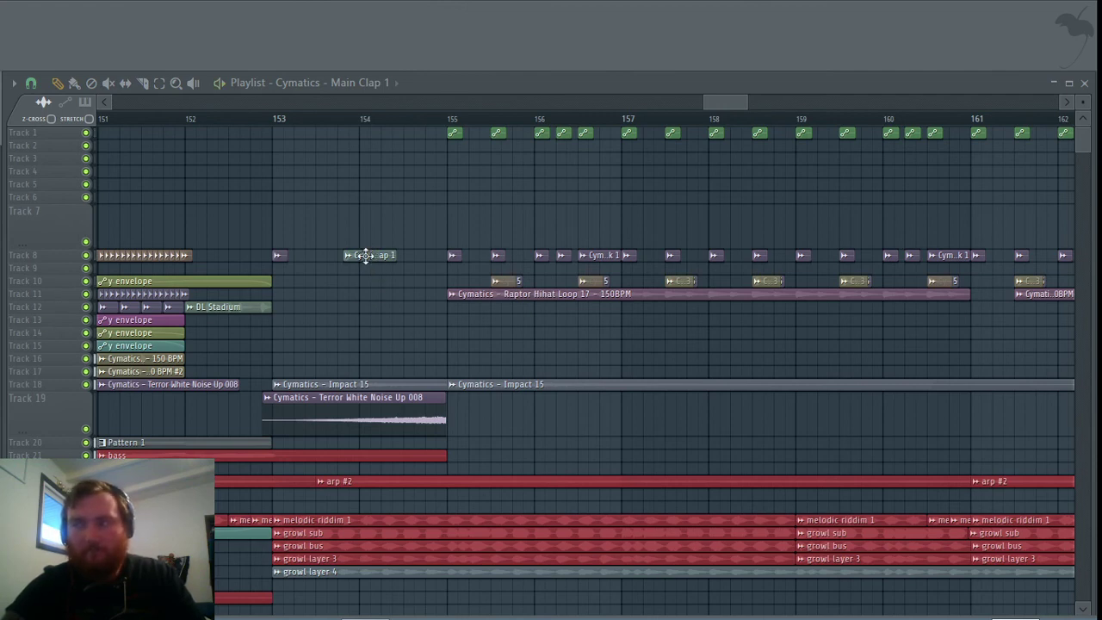
{"action": "left_click_drag", "start_coordinate": [367, 255], "coordinate": [428, 286]}
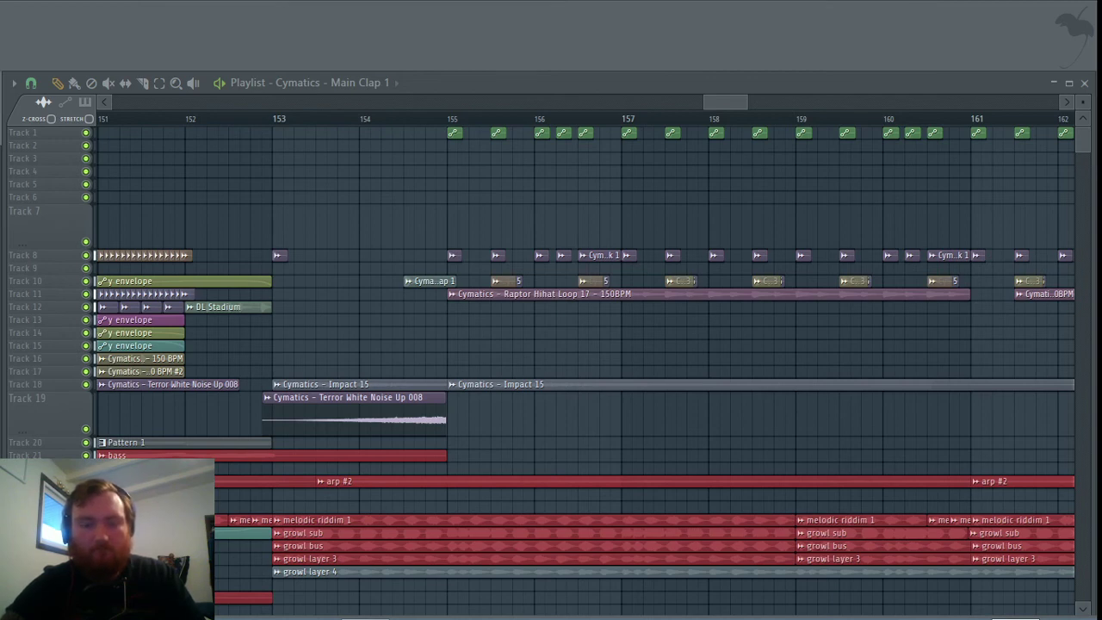
{"action": "key", "text": "space"}
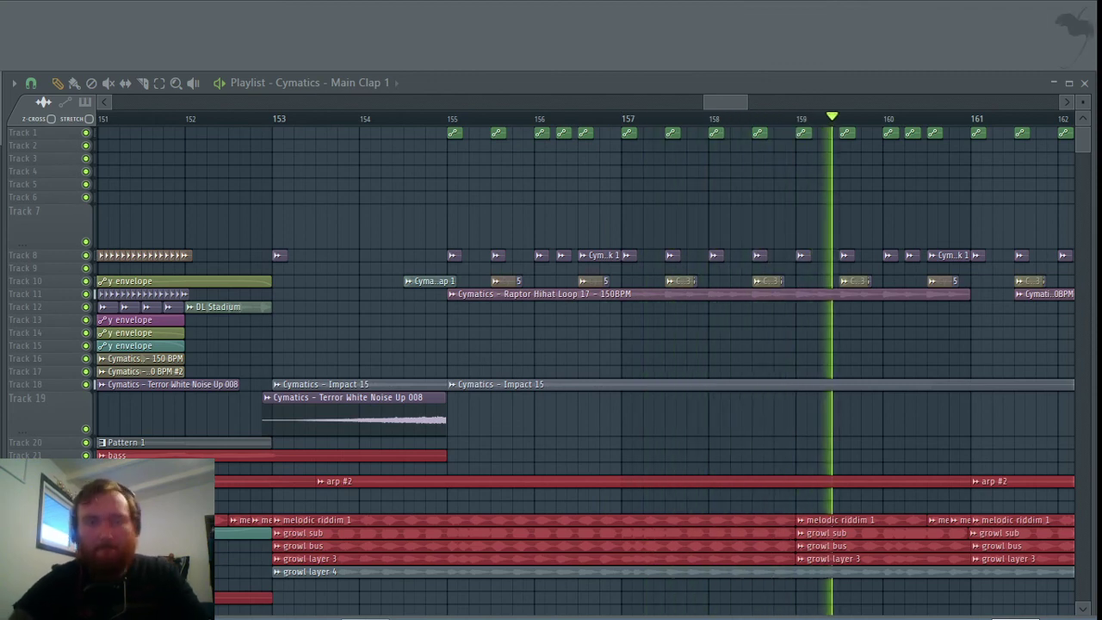
{"action": "key", "text": "space"}
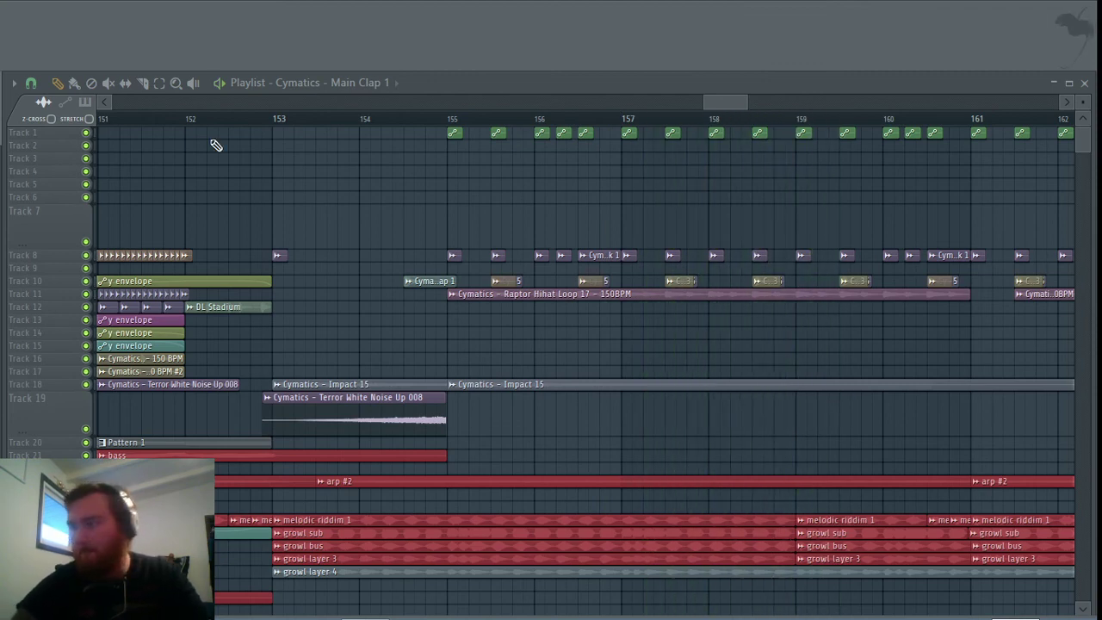
Step: Loop playback over bars 153 to 155
{"action": "left_click", "coordinate": [278, 126]}
{"action": "left_click_drag", "start_coordinate": [276, 122], "coordinate": [445, 141]}
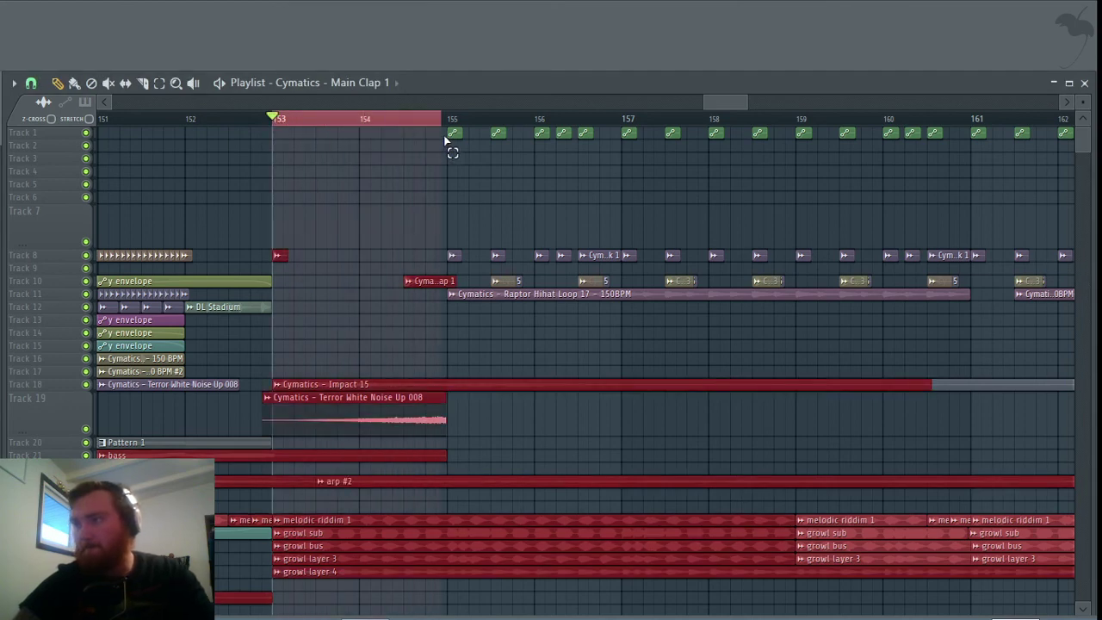
{"action": "key", "text": "space"}
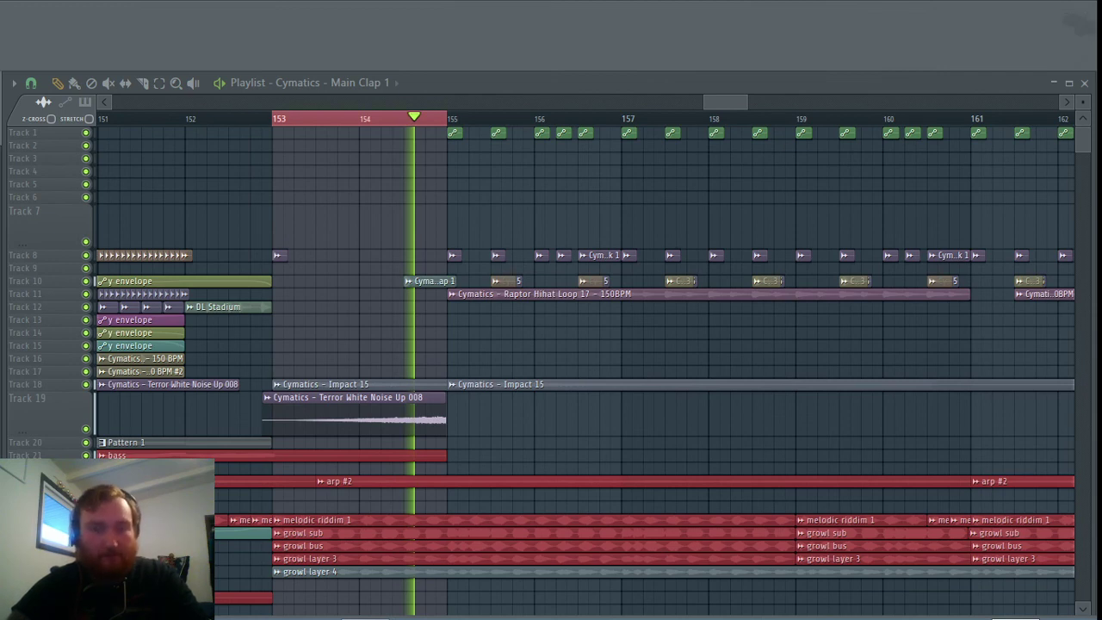
Step: Load OTT in the first effect slot of the big clap mixer track and close its window
{"action": "mouse_move", "coordinate": [350, 607]}
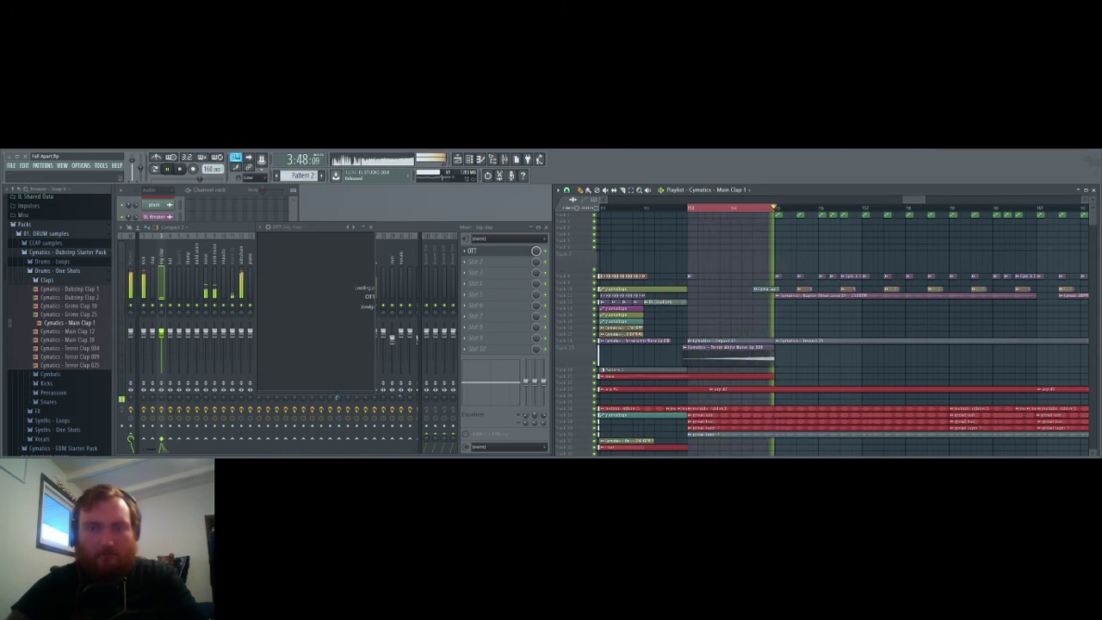
{"action": "left_click_drag", "start_coordinate": [366, 227], "coordinate": [386, 207]}
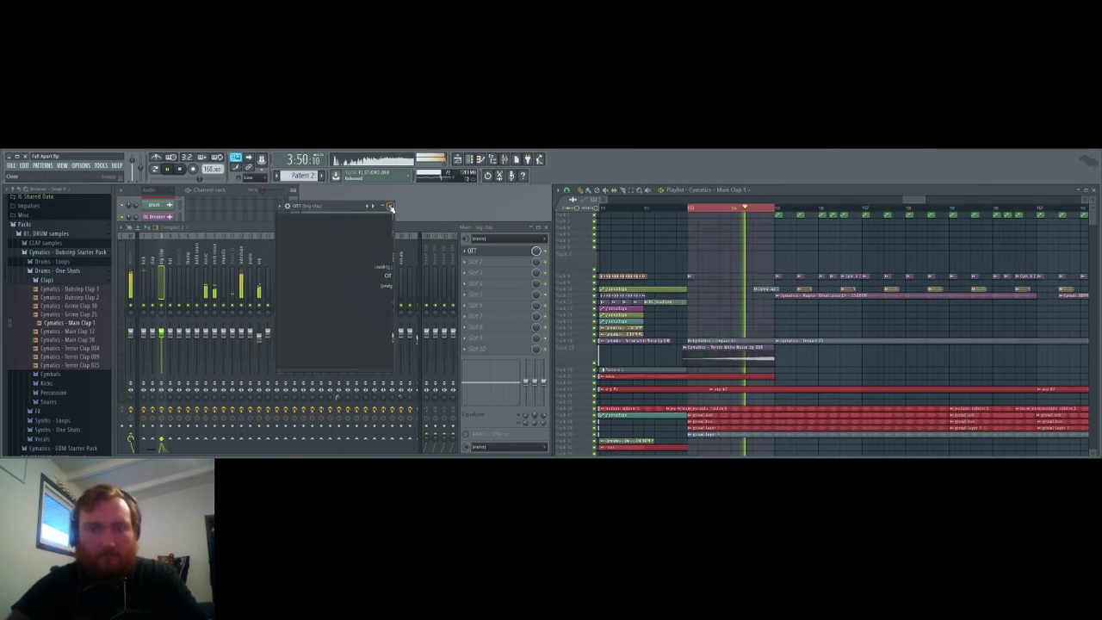
{"action": "left_click", "coordinate": [390, 208]}
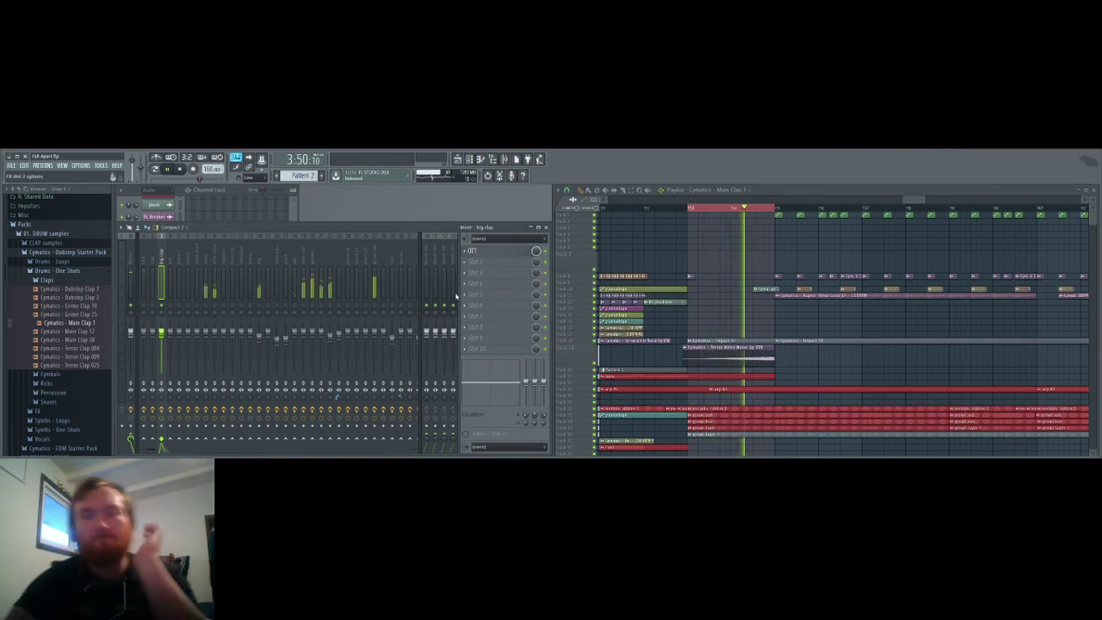
Step: Load Fruity Reeverb 2 in the second effect slot of the big clap mixer track and adjust its decay time
{"action": "left_click", "coordinate": [478, 261]}
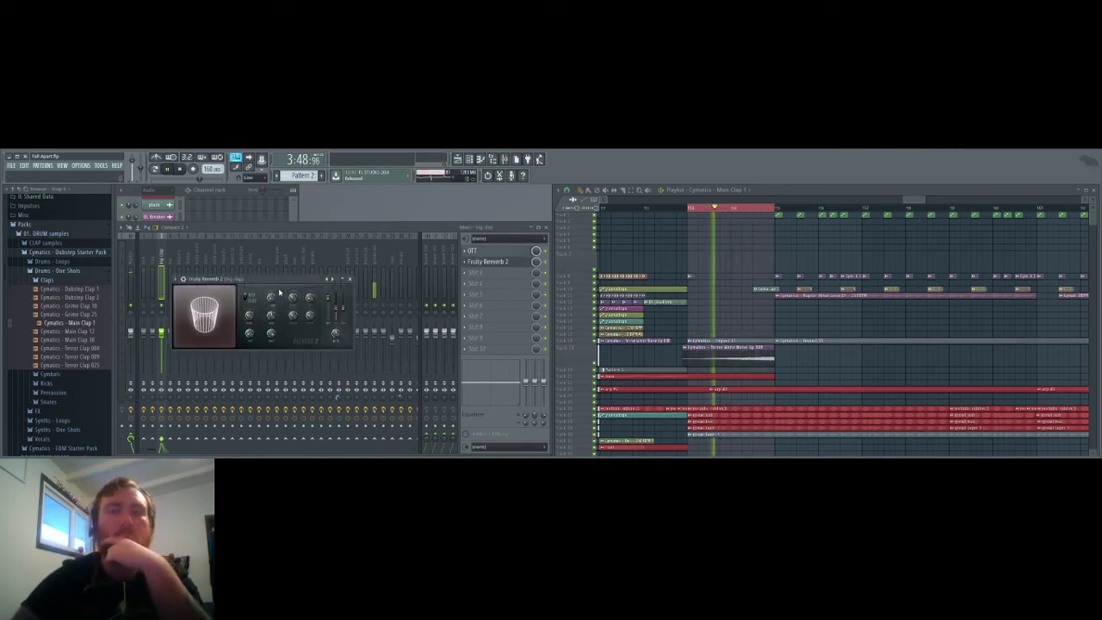
{"action": "left_click_drag", "start_coordinate": [279, 277], "coordinate": [316, 220]}
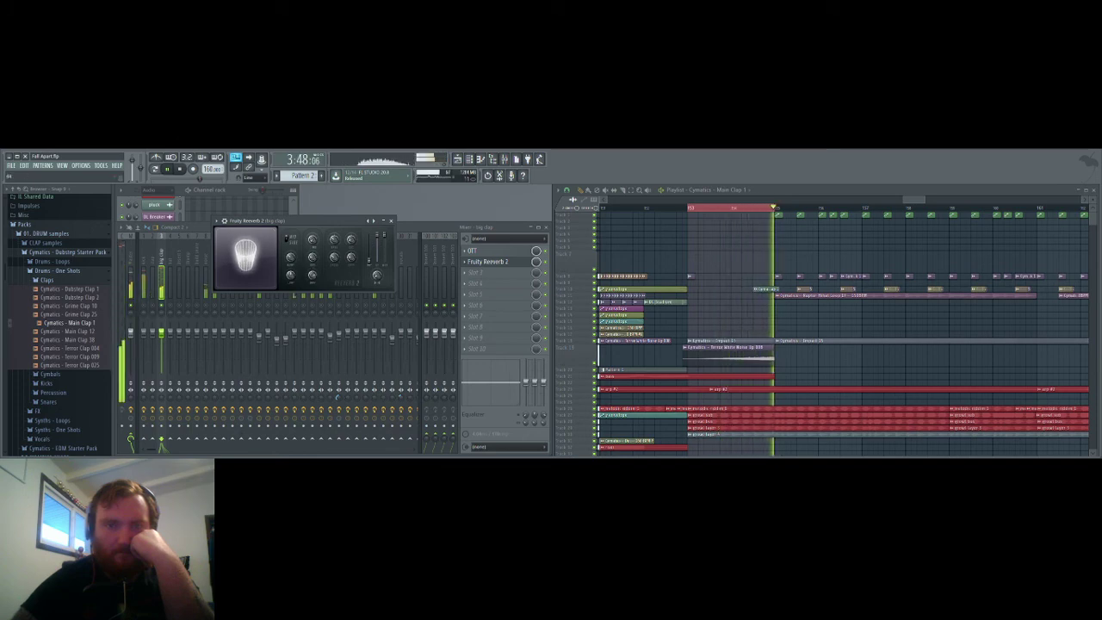
{"action": "left_click_drag", "start_coordinate": [300, 222], "coordinate": [328, 191]}
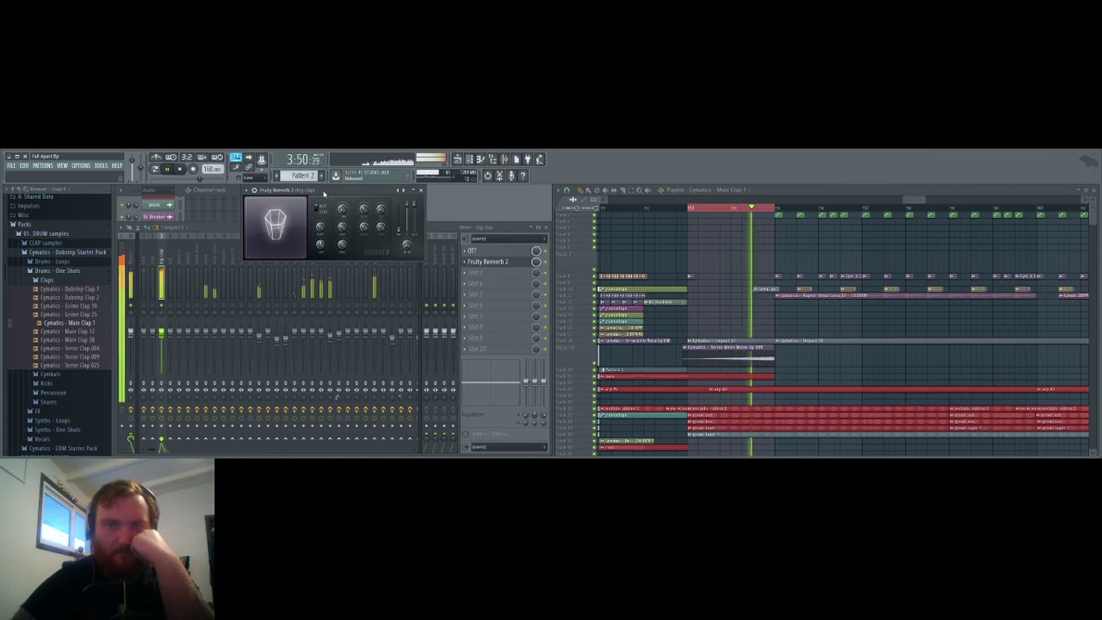
{"action": "left_click_drag", "start_coordinate": [324, 195], "coordinate": [317, 205]}
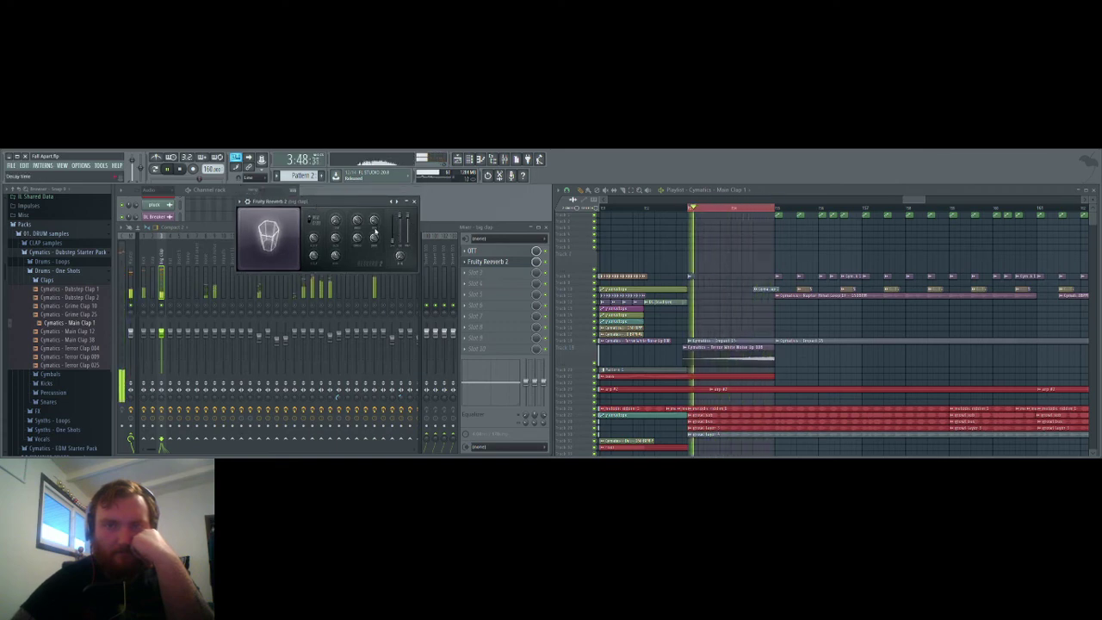
{"action": "left_click_drag", "start_coordinate": [373, 238], "coordinate": [374, 257]}
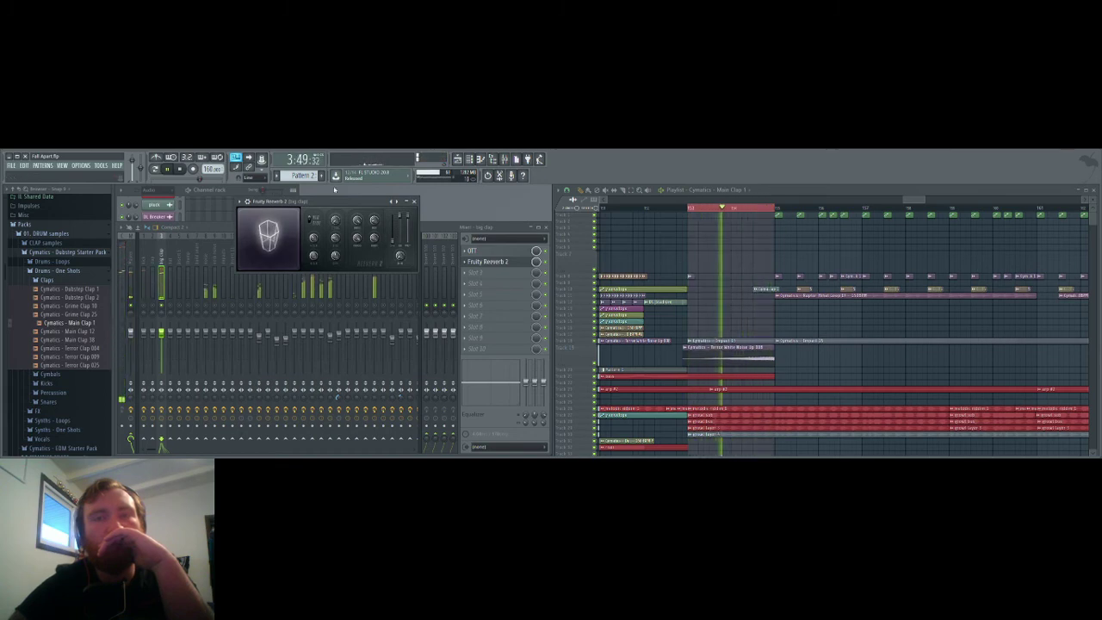
Step: Fine-tune the clap reverb's decay and wet level, and close the plugin window
{"action": "left_click_drag", "start_coordinate": [345, 200], "coordinate": [351, 193]}
{"action": "left_click_drag", "start_coordinate": [377, 229], "coordinate": [379, 232]}
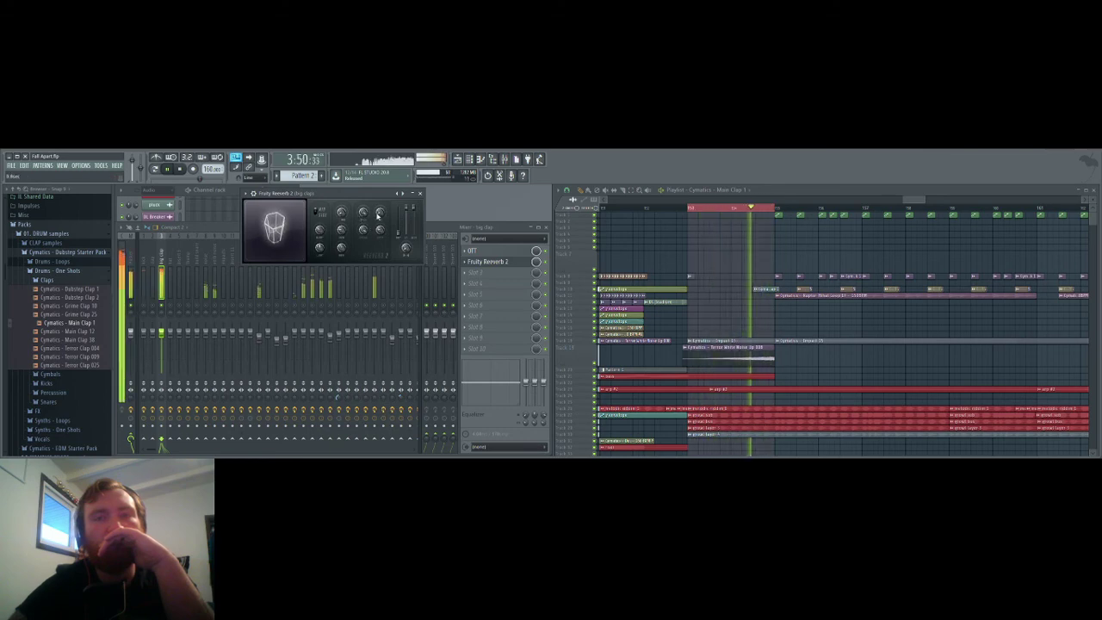
{"action": "left_click_drag", "start_coordinate": [419, 209], "coordinate": [414, 219]}
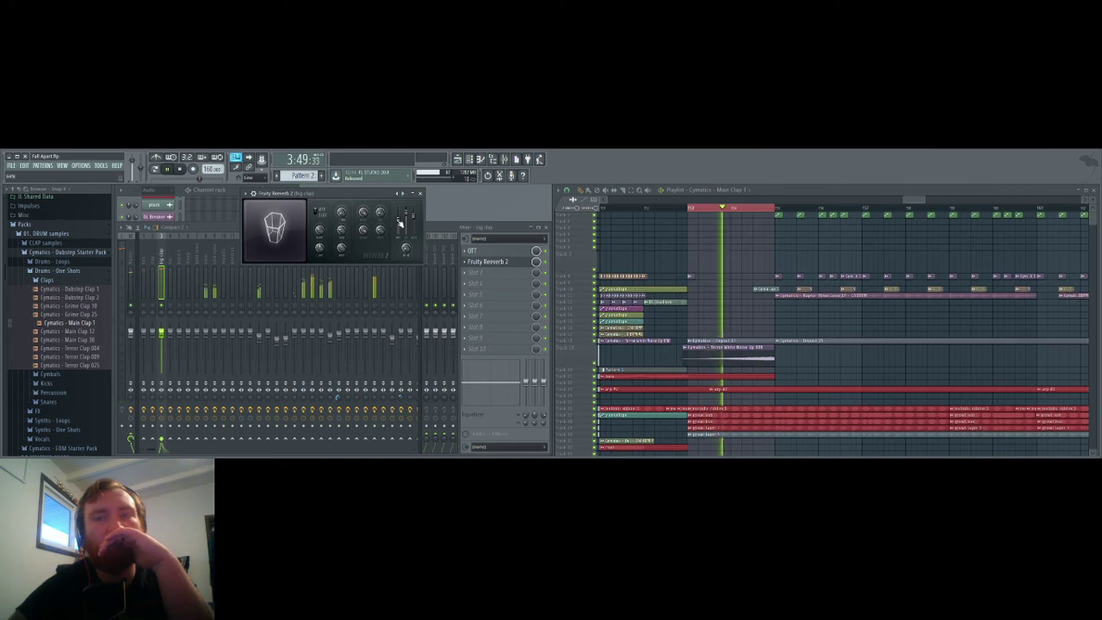
{"action": "left_click_drag", "start_coordinate": [414, 212], "coordinate": [415, 218]}
{"action": "left_click", "coordinate": [419, 193]}
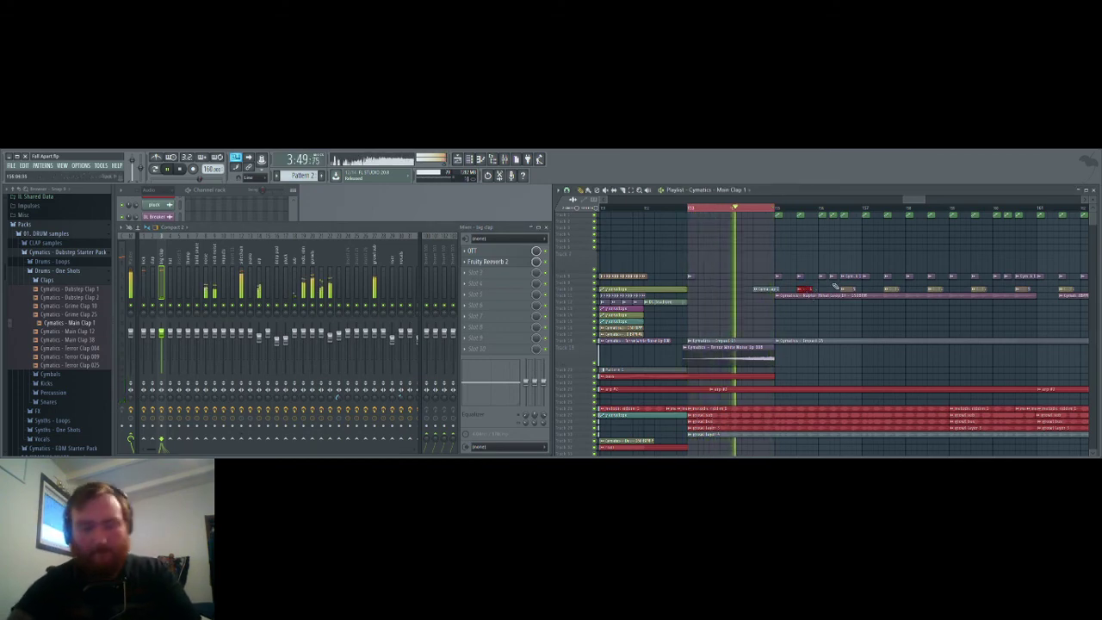
Step: Clear the bar 153–155 loop selection so playback runs on into the final drop, and close the mixer
{"action": "mouse_move", "coordinate": [911, 199]}
{"action": "left_mouse_down"}
{"action": "mouse_move", "coordinate": [901, 199]}
{"action": "mouse_move", "coordinate": [924, 203]}
{"action": "mouse_move", "coordinate": [913, 199]}
{"action": "left_mouse_up"}
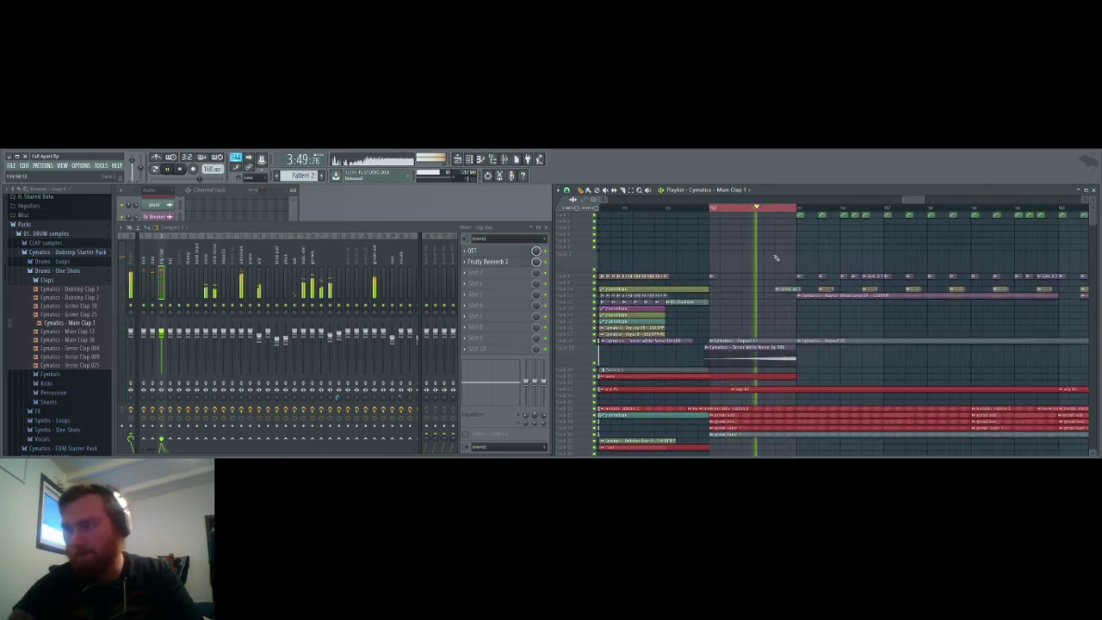
{"action": "scroll", "coordinate": [763, 246], "scroll_direction": "down", "scroll_amount": 3, "text": "ctrl"}
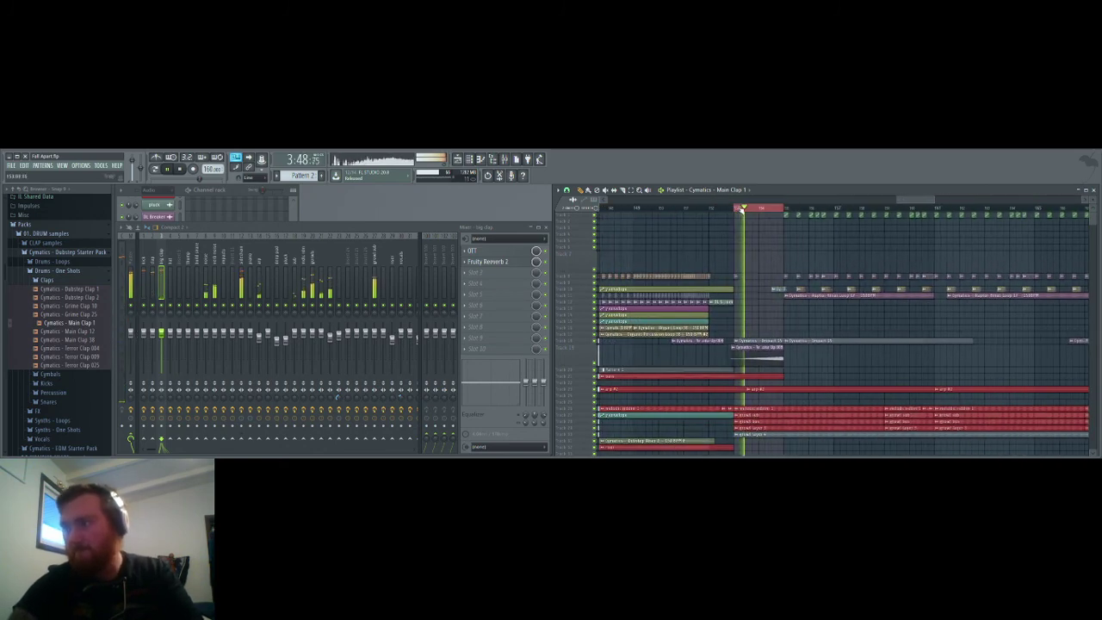
{"action": "scroll", "coordinate": [820, 272], "scroll_direction": "down", "scroll_amount": 4, "text": "ctrl"}
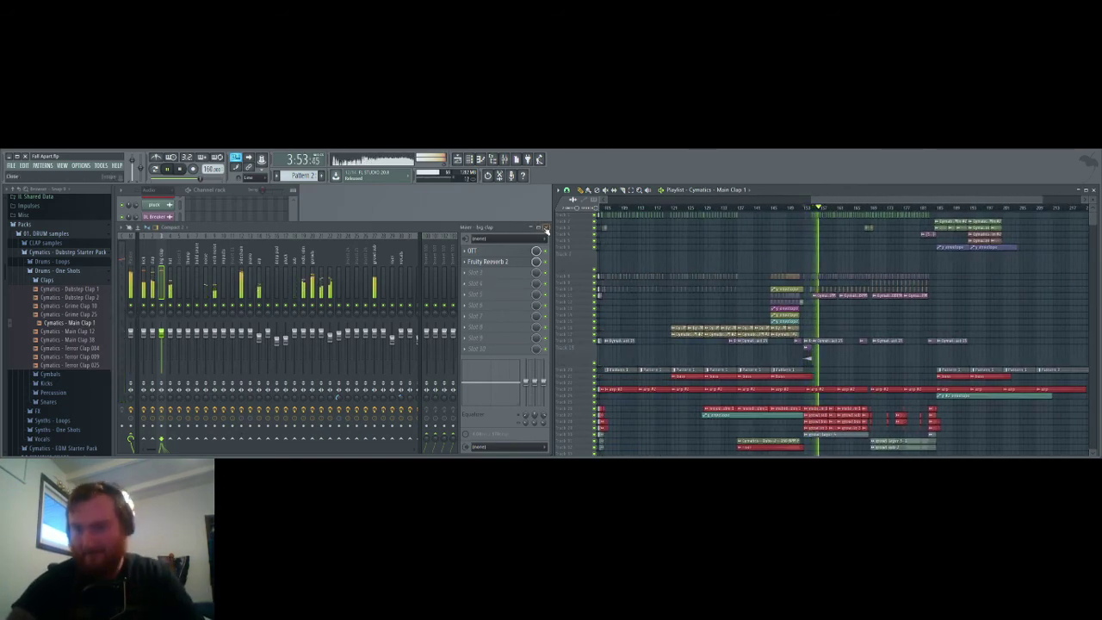
{"action": "left_click", "coordinate": [545, 228]}
Step: Look over the whole arrangement and replay the riser and clap transition leading into bar 155
{"action": "left_click_drag", "start_coordinate": [855, 200], "coordinate": [742, 201]}
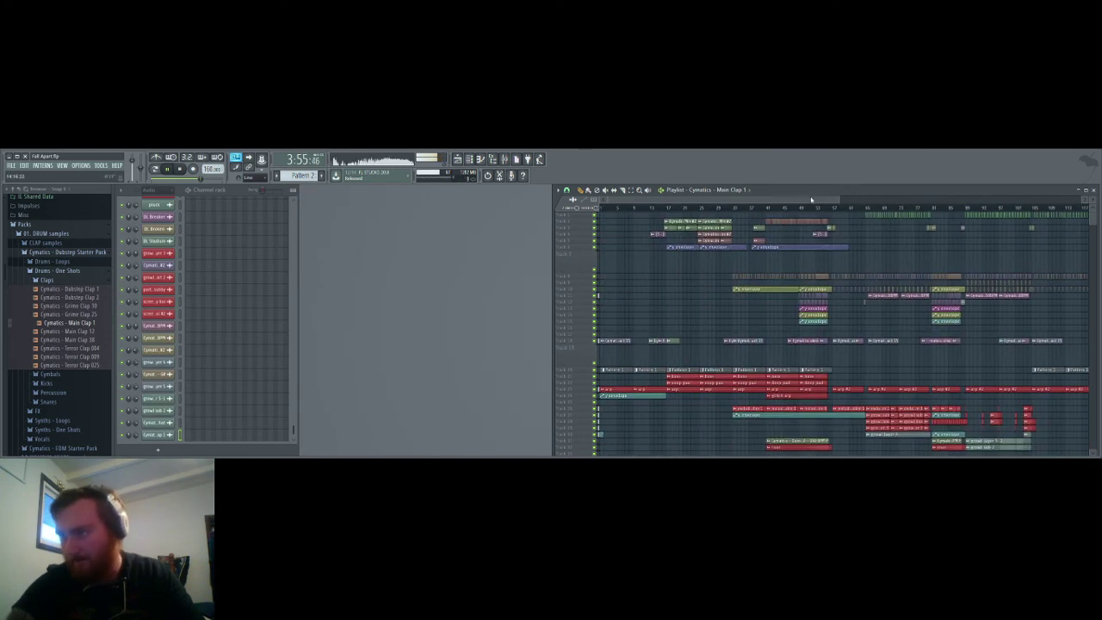
{"action": "scroll", "coordinate": [841, 199], "scroll_direction": "down", "scroll_amount": 3}
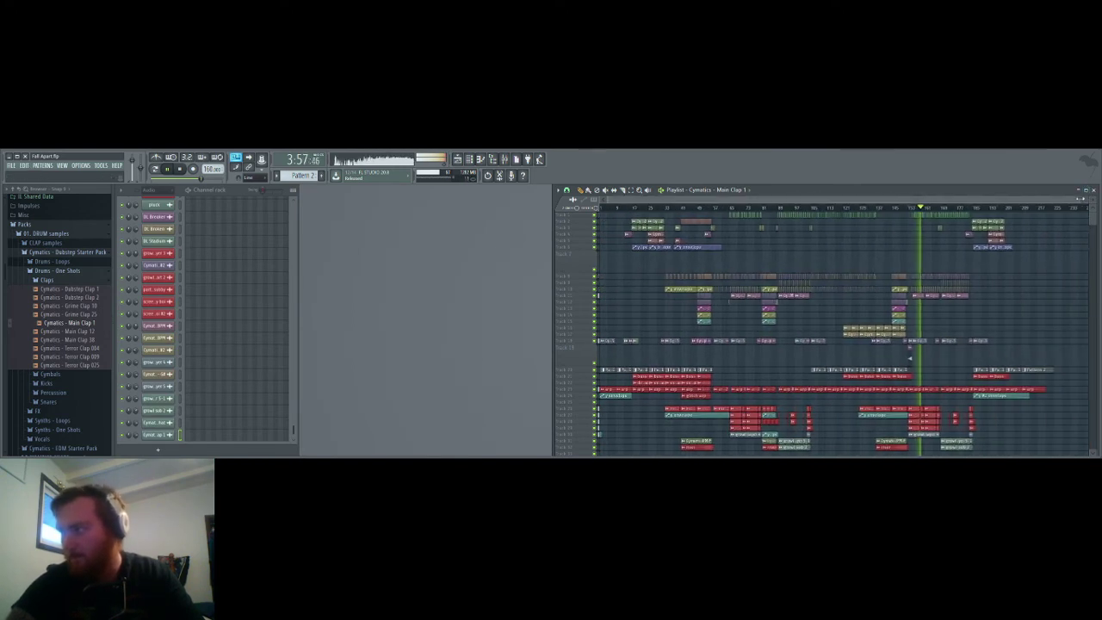
{"action": "scroll", "coordinate": [947, 367], "scroll_direction": "up", "scroll_amount": 5}
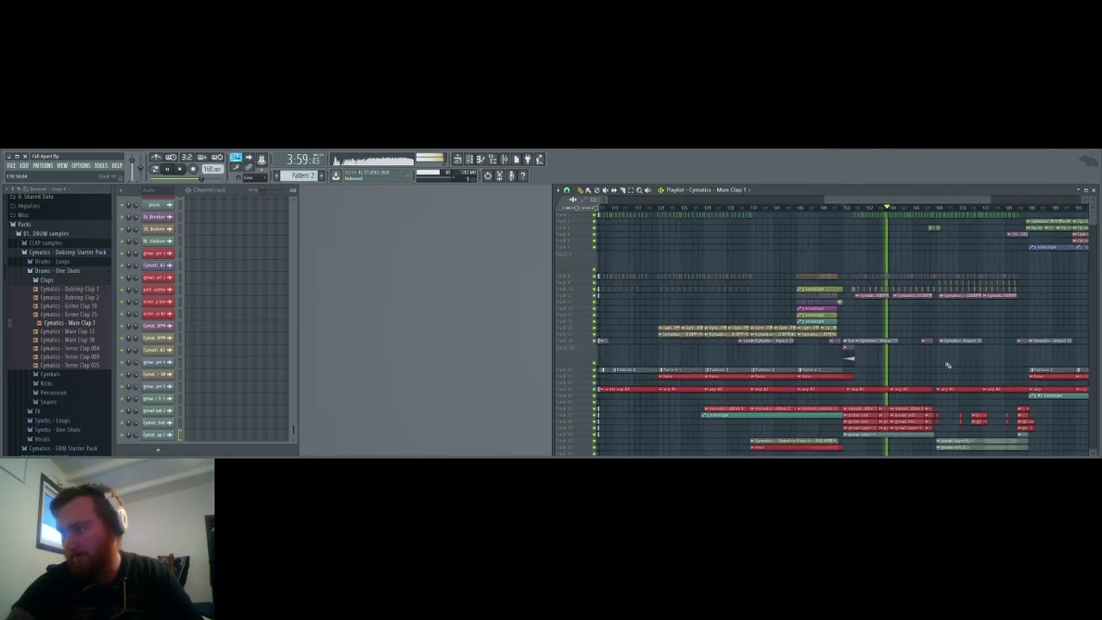
{"action": "scroll", "coordinate": [803, 376], "scroll_direction": "up", "scroll_amount": 3}
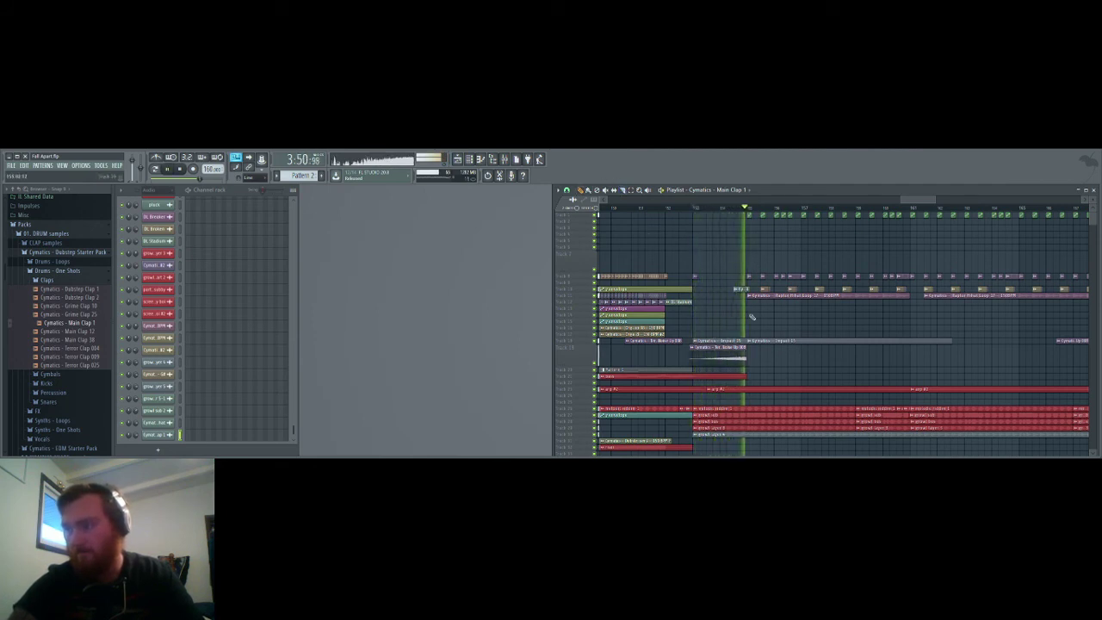
Step: Move the overlapping arp #2 clip onto the empty track below and split it at bar 155
{"action": "key", "text": "space"}
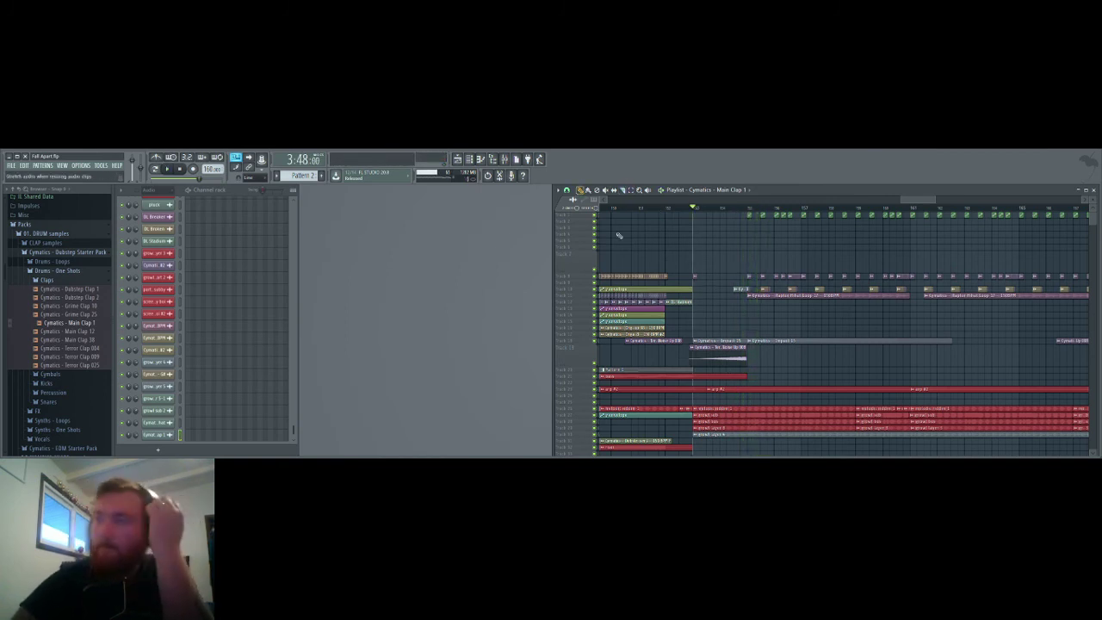
{"action": "mouse_move", "coordinate": [770, 392]}
{"action": "left_mouse_down"}
{"action": "mouse_move", "coordinate": [776, 403]}
{"action": "mouse_move", "coordinate": [770, 390]}
{"action": "mouse_move", "coordinate": [764, 402]}
{"action": "left_mouse_up"}
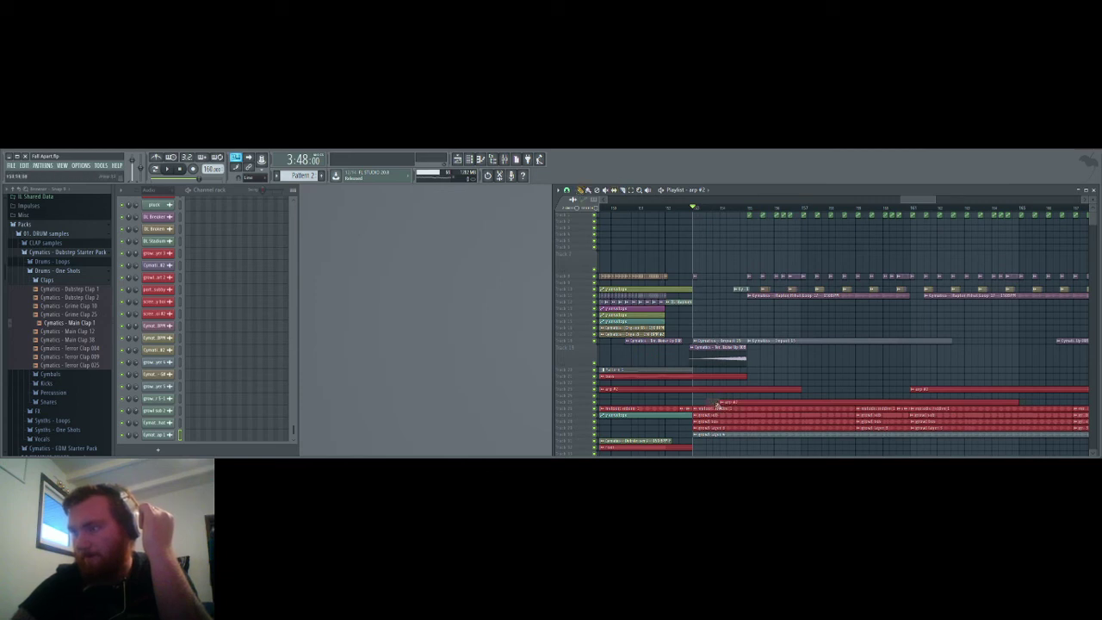
{"action": "left_click_drag", "start_coordinate": [731, 399], "coordinate": [737, 389]}
{"action": "key", "text": "space"}
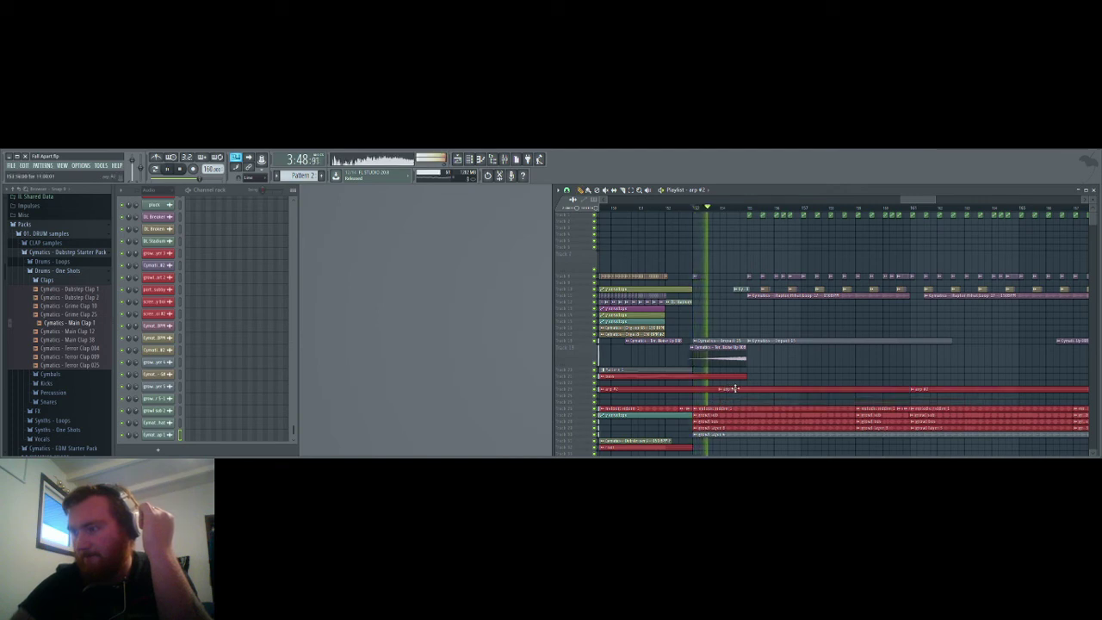
{"action": "left_click_drag", "start_coordinate": [738, 389], "coordinate": [752, 402]}
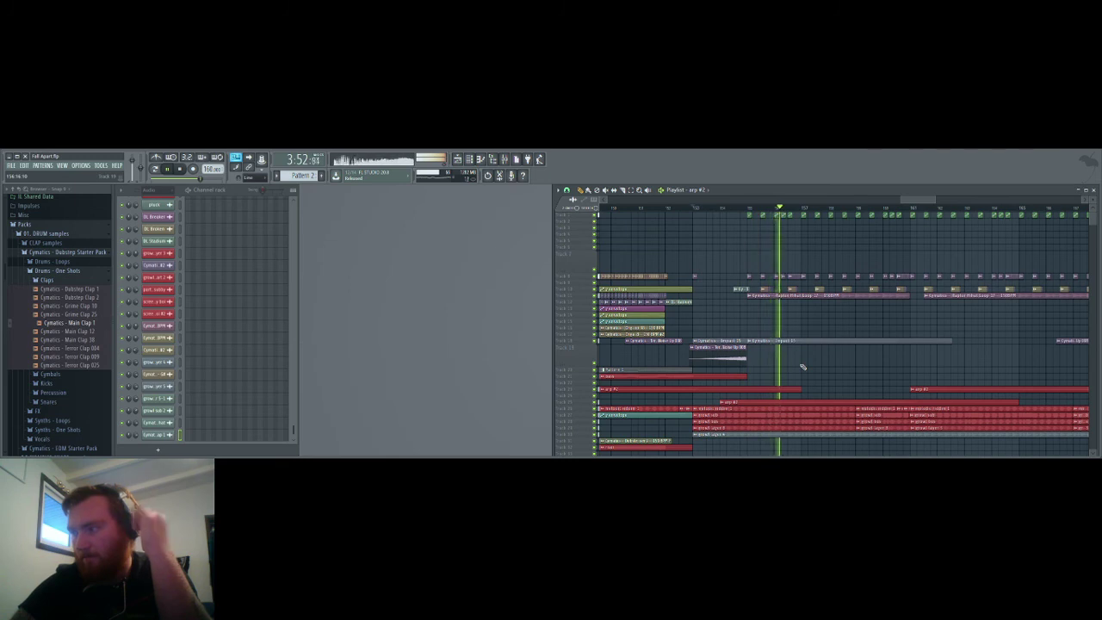
{"action": "key", "text": "space"}
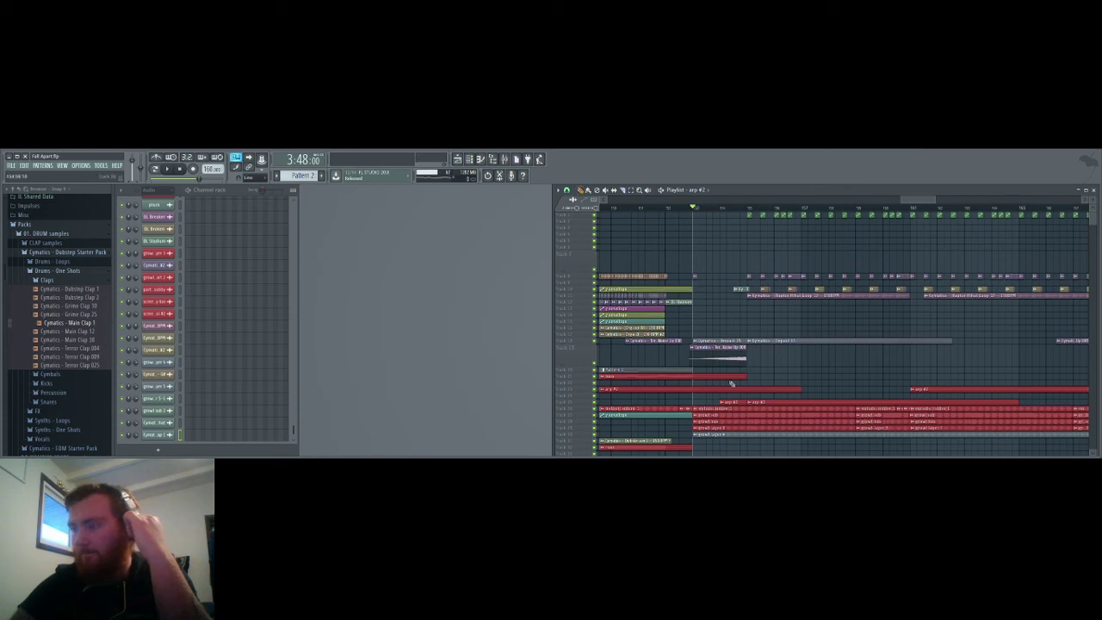
Step: Return the arp #2 part from bar 155 to its own track and move the Terror White Noise Up 008 riser onto the effects track, ending at bar 153
{"action": "left_click_drag", "start_coordinate": [763, 403], "coordinate": [726, 357]}
{"action": "key", "text": "space"}
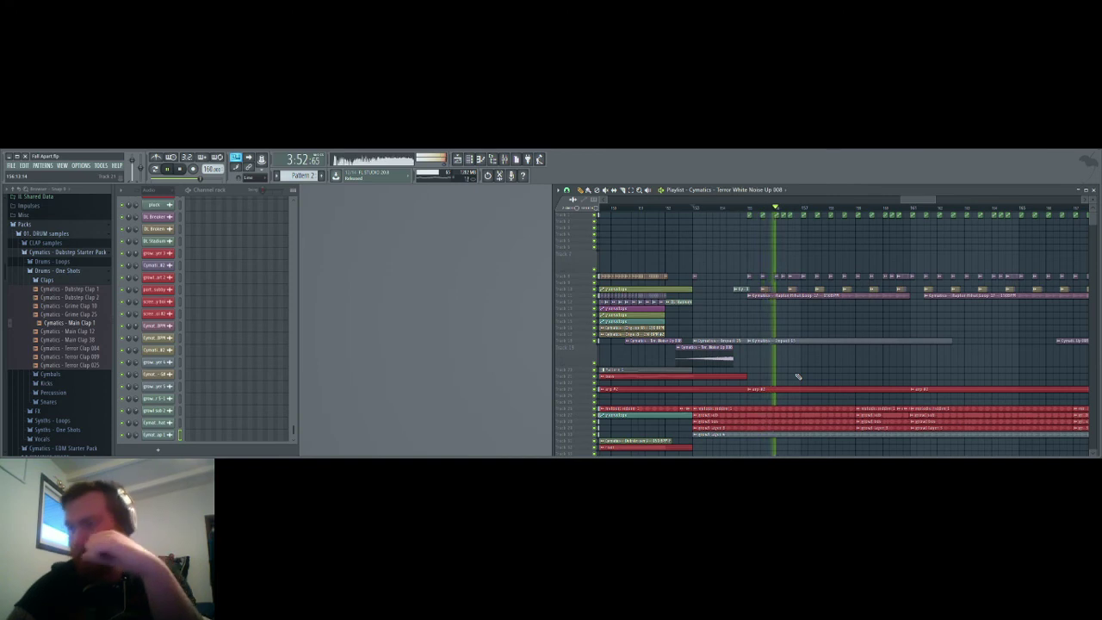
{"action": "left_click_drag", "start_coordinate": [740, 364], "coordinate": [728, 349]}
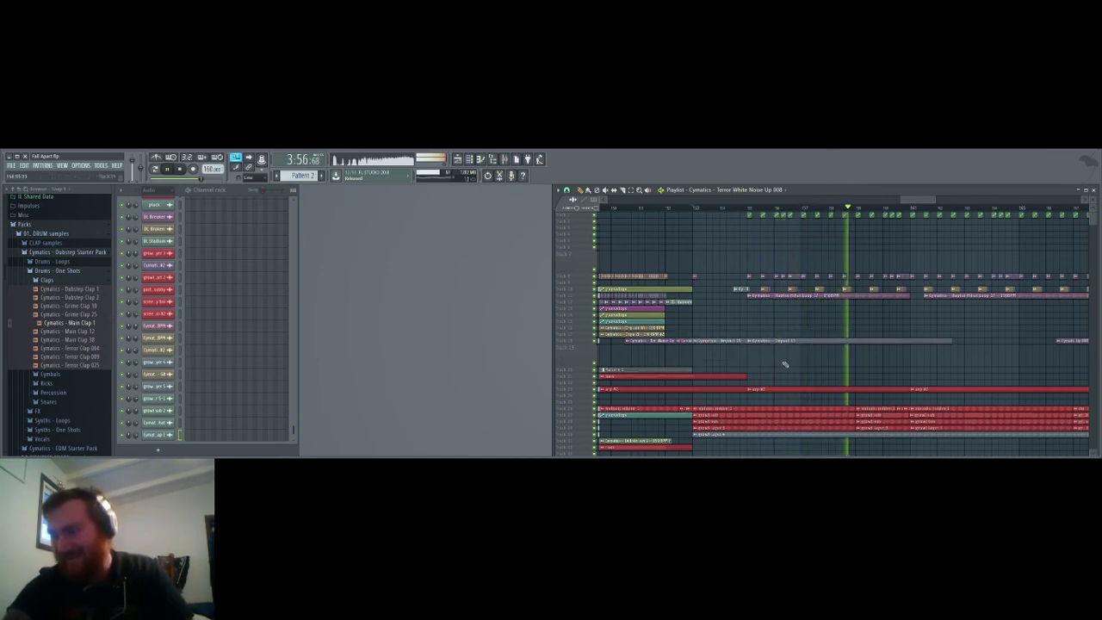
Step: Play the full arrangement through to the end and name the first track groups Sidechain, Vocals and Drums, with dashed divider tracks
{"action": "scroll", "coordinate": [788, 364], "scroll_direction": "down", "scroll_amount": 6}
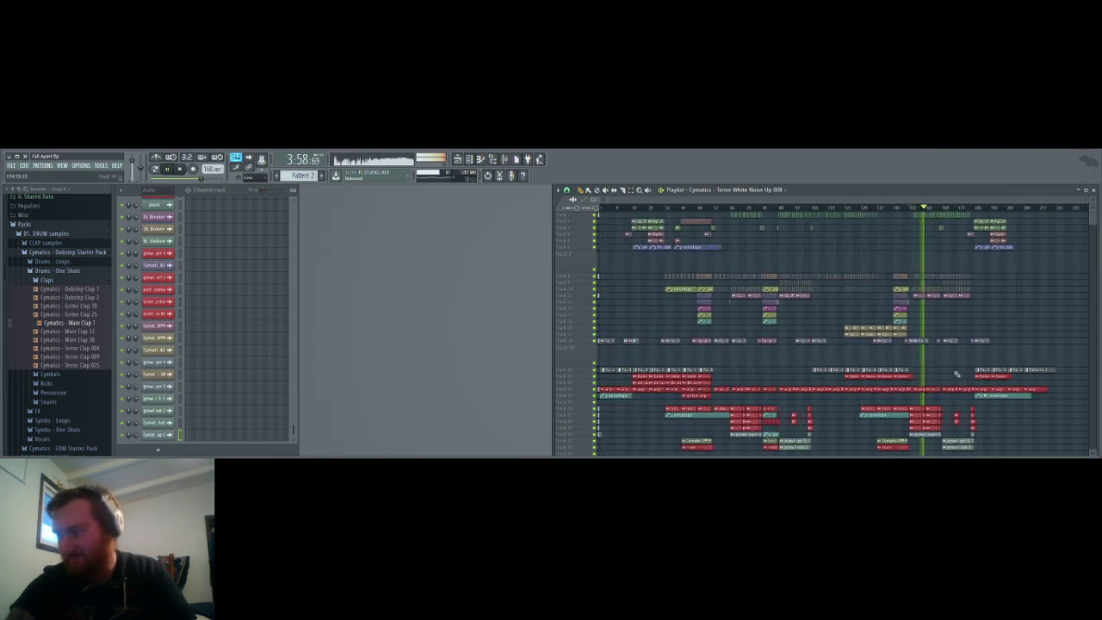
{"action": "scroll", "coordinate": [952, 363], "scroll_direction": "down", "scroll_amount": 2}
{"action": "scroll", "coordinate": [951, 361], "scroll_direction": "up", "scroll_amount": 2}
{"action": "scroll", "coordinate": [952, 362], "scroll_direction": "up", "scroll_amount": 1}
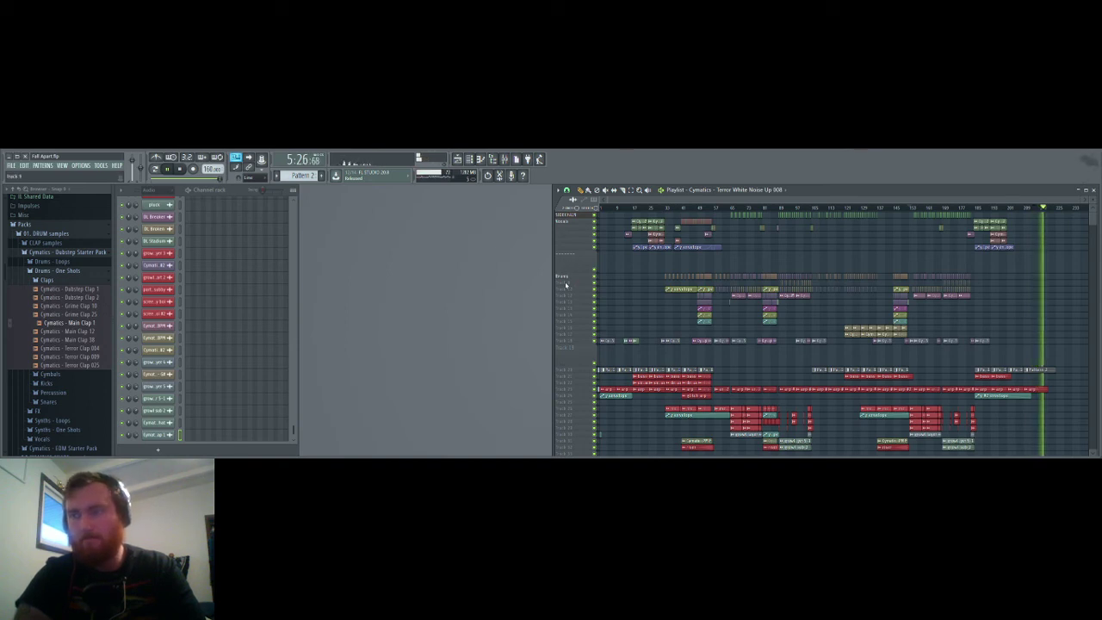
Step: Name the instrument tracks Piano, Bass, Deep Pad and Arp, and make the track beneath them a taller dashed divider
{"action": "key", "text": "space"}
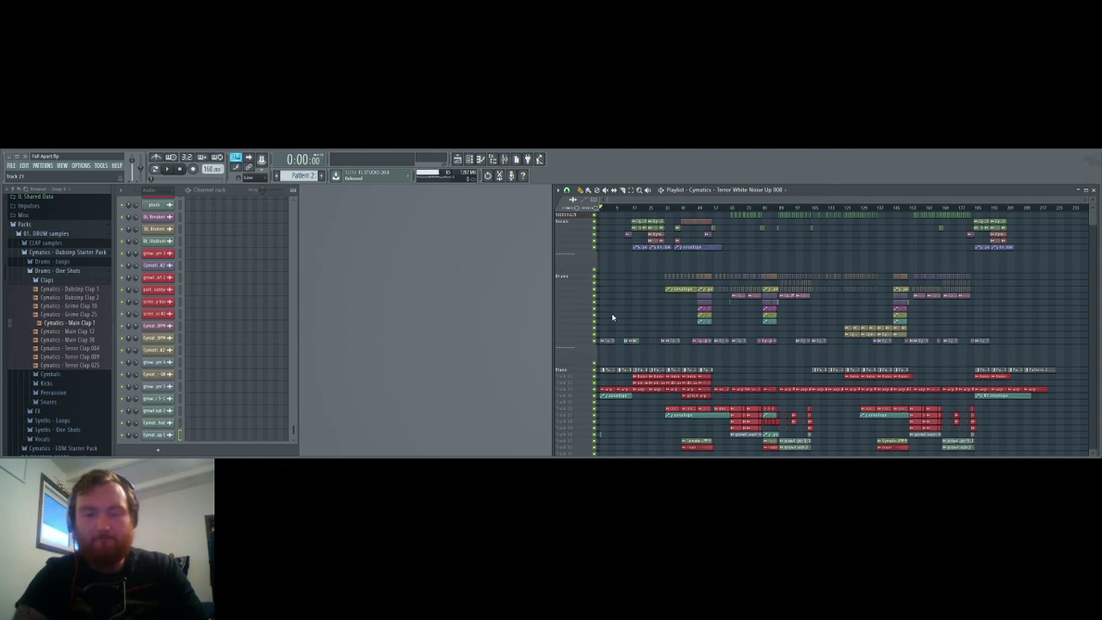
{"action": "scroll", "coordinate": [583, 371], "scroll_direction": "down", "scroll_amount": 4}
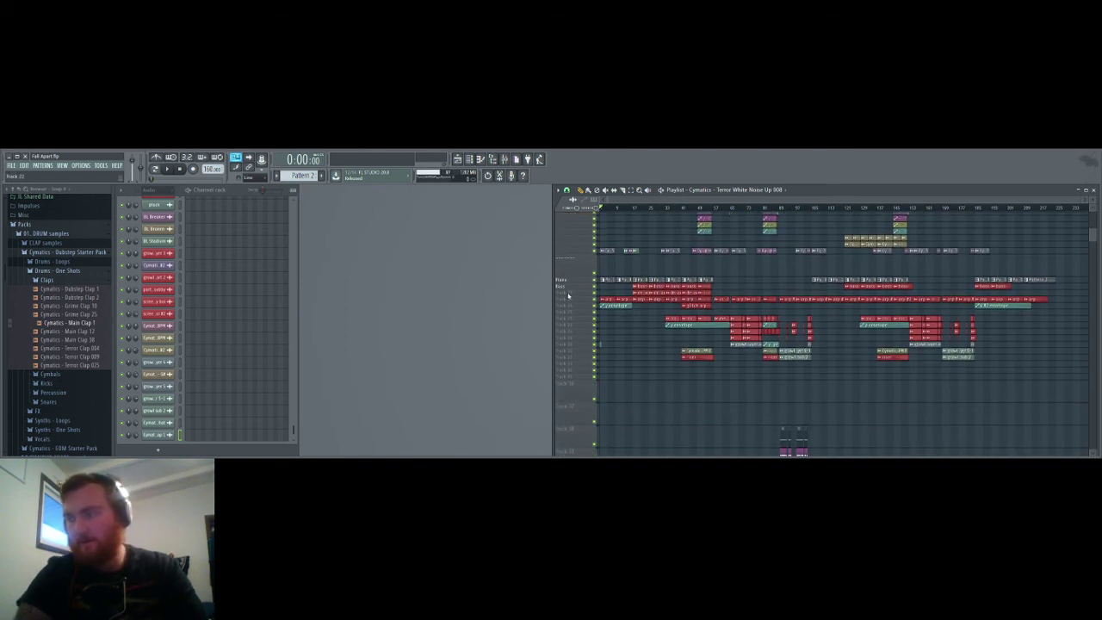
{"action": "scroll", "coordinate": [667, 323], "scroll_direction": "up", "scroll_amount": 3}
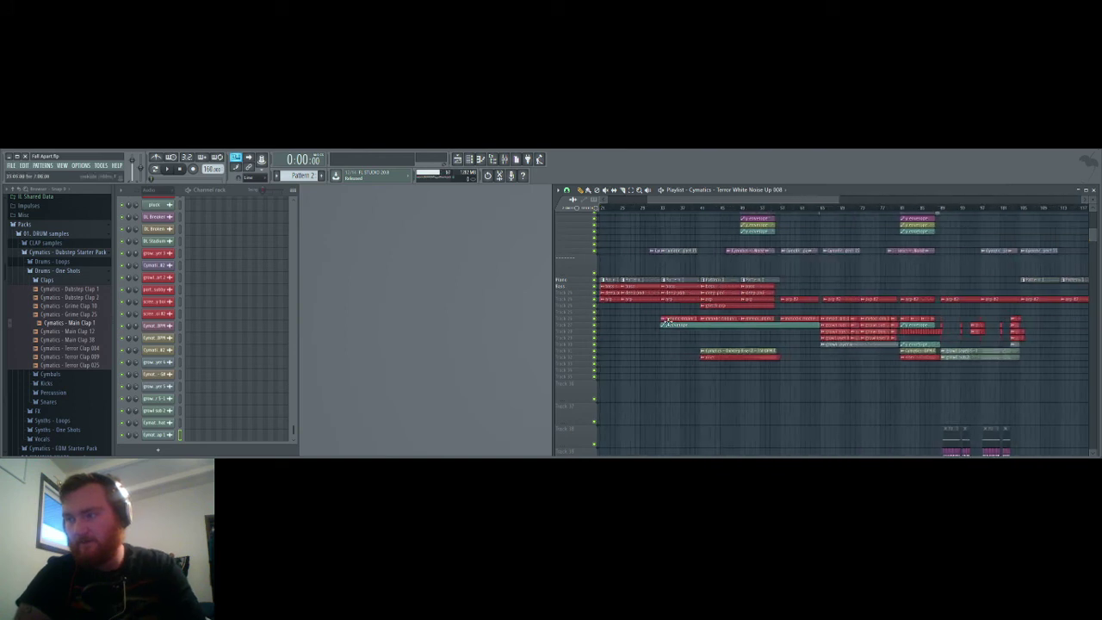
{"action": "scroll", "coordinate": [717, 316], "scroll_direction": "down", "scroll_amount": 4}
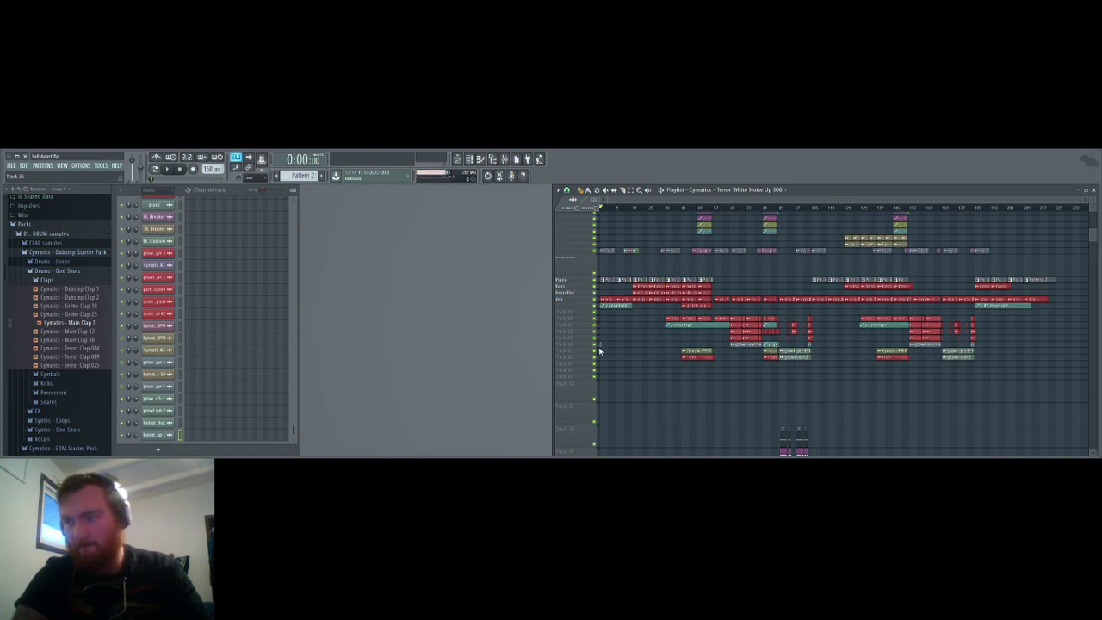
{"action": "left_click", "coordinate": [582, 314]}
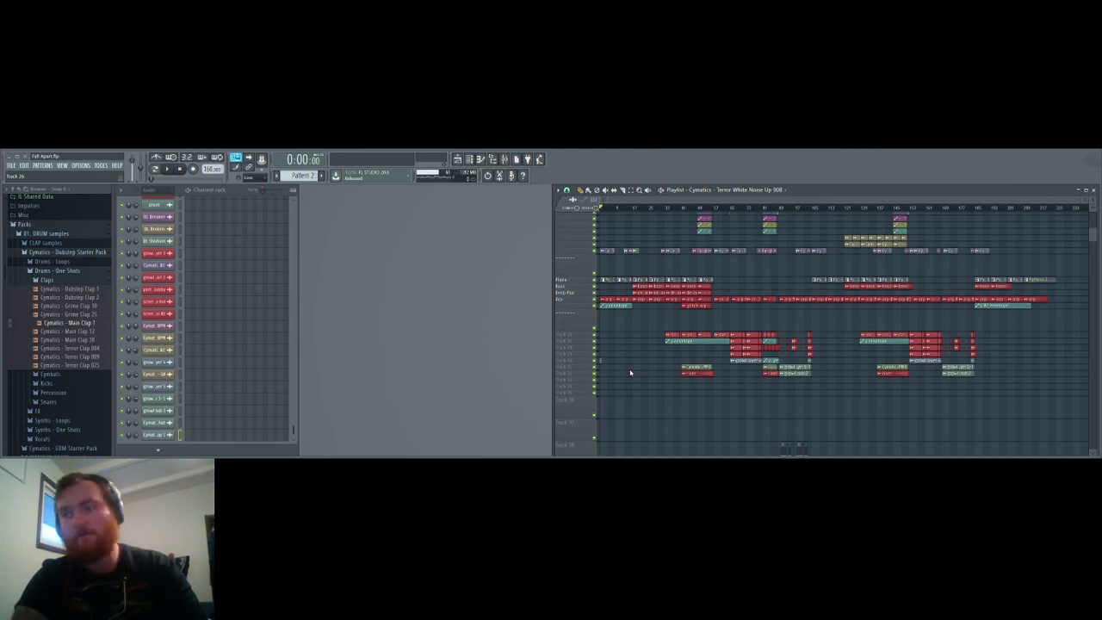
Step: Solo the first drop bass track from bar 65, name it Melodic Sub, and switch the solo to the track below
{"action": "left_click", "coordinate": [594, 341], "text": "ctrl"}
{"action": "left_click", "coordinate": [732, 211]}
{"action": "key", "text": "space"}
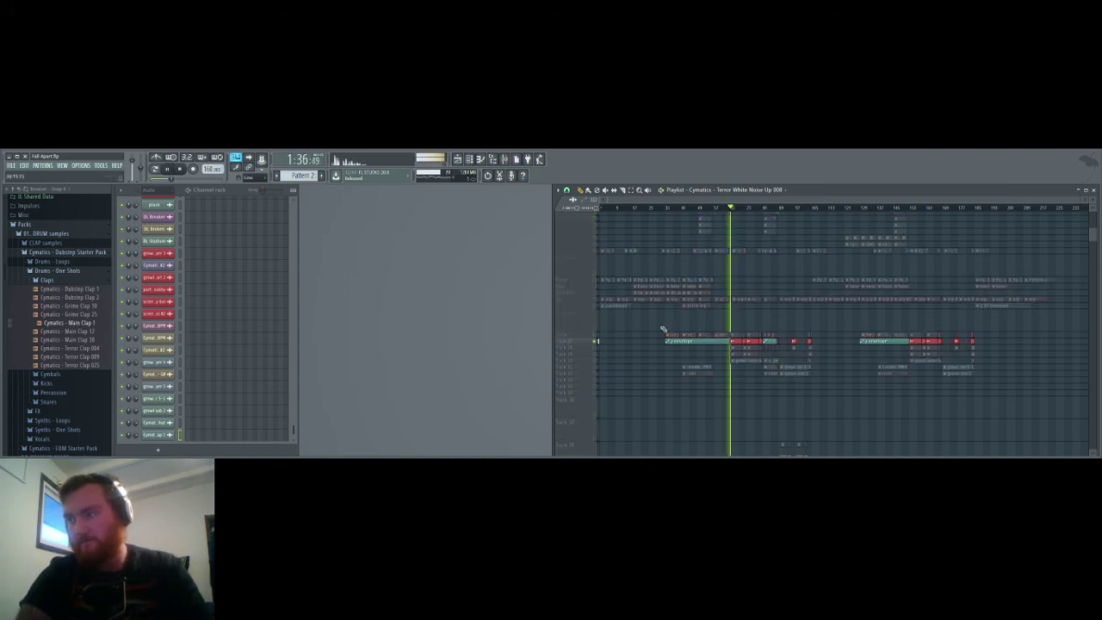
{"action": "left_click", "coordinate": [594, 341], "text": "ctrl"}
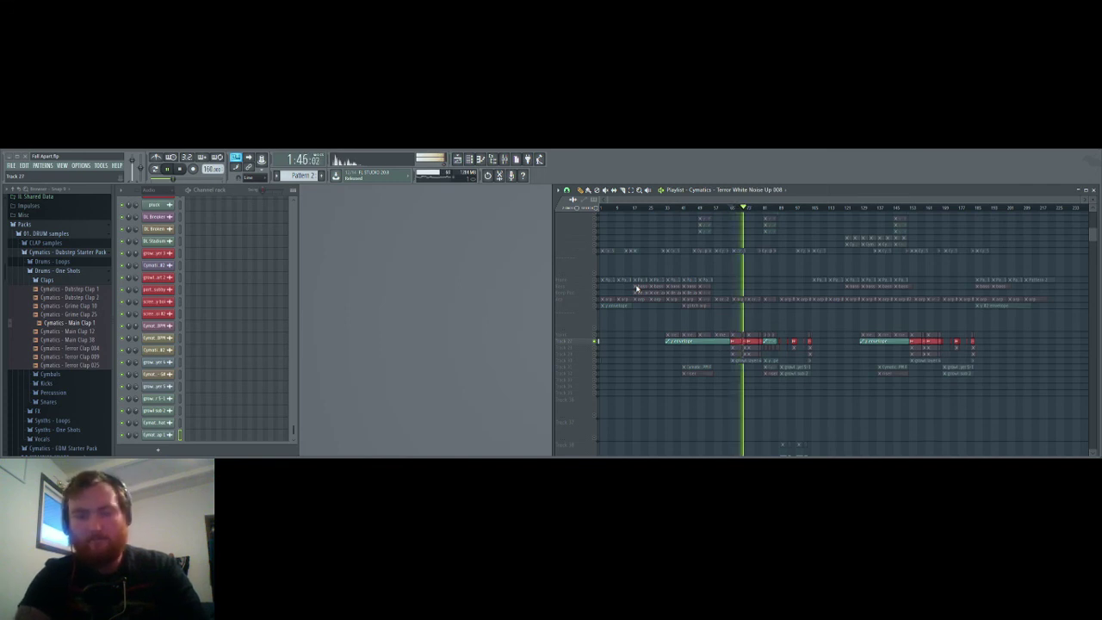
{"action": "left_click", "coordinate": [595, 342]}
{"action": "left_click", "coordinate": [595, 343]}
{"action": "left_click", "coordinate": [596, 341]}
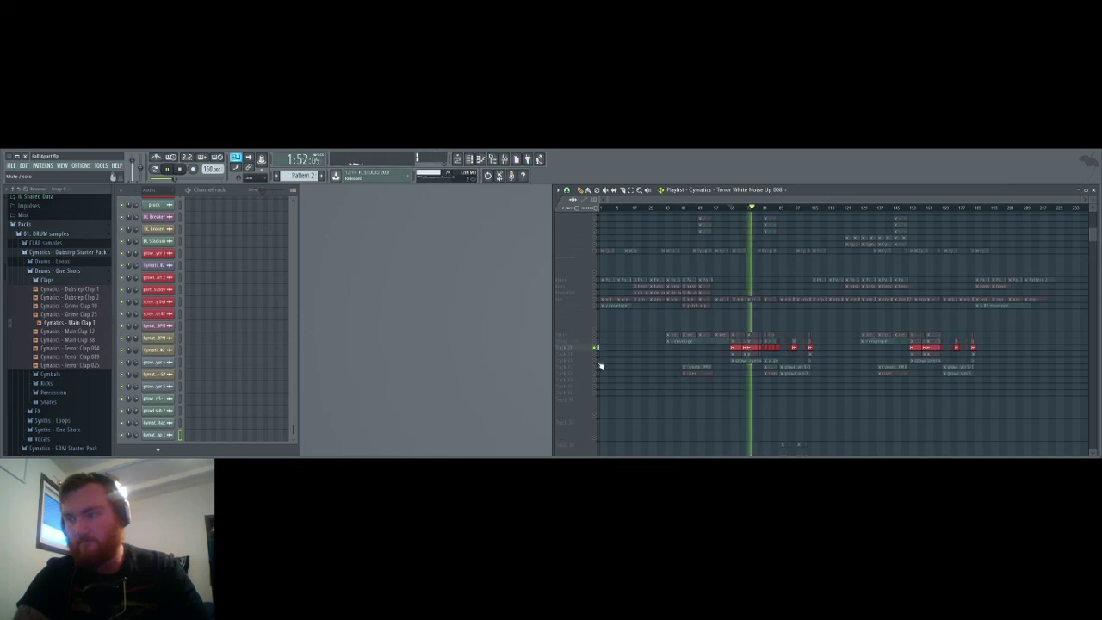
Step: Audition the drop bass layers by toggling their tracks, and name the track below Melodic Sub as Melodic Growl
{"action": "left_click", "coordinate": [596, 360]}
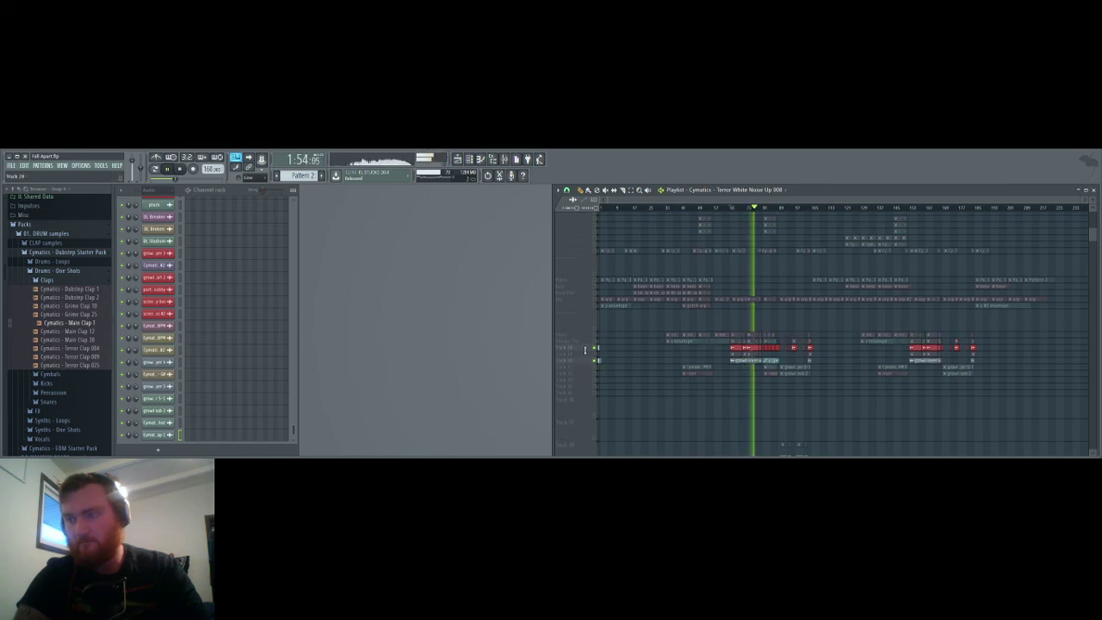
{"action": "left_click", "coordinate": [597, 353]}
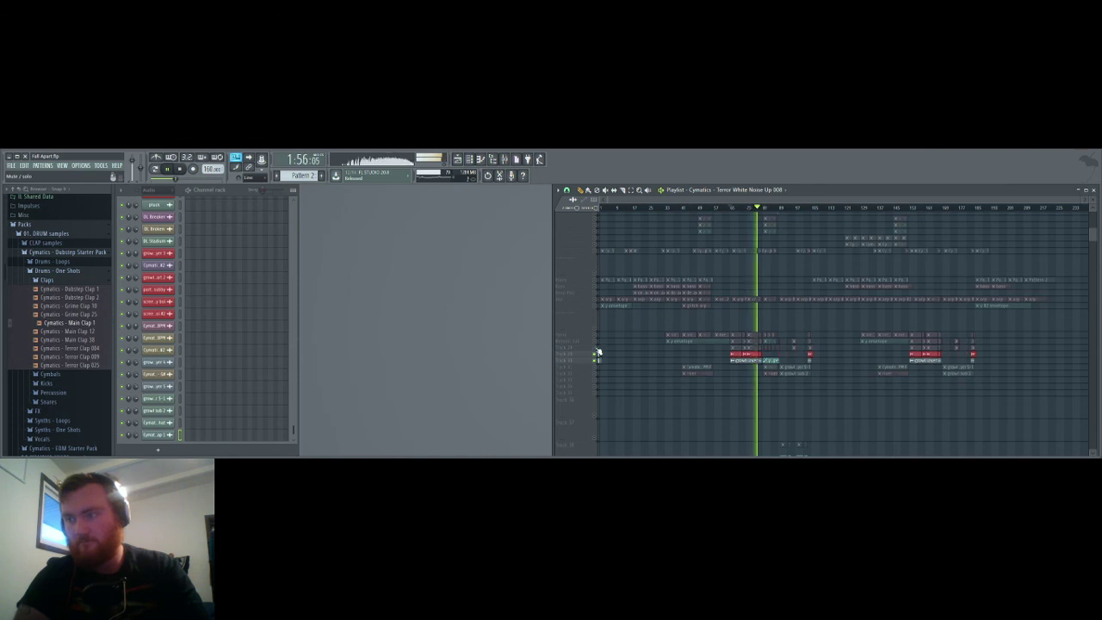
{"action": "left_click", "coordinate": [597, 347]}
{"action": "left_click", "coordinate": [596, 341]}
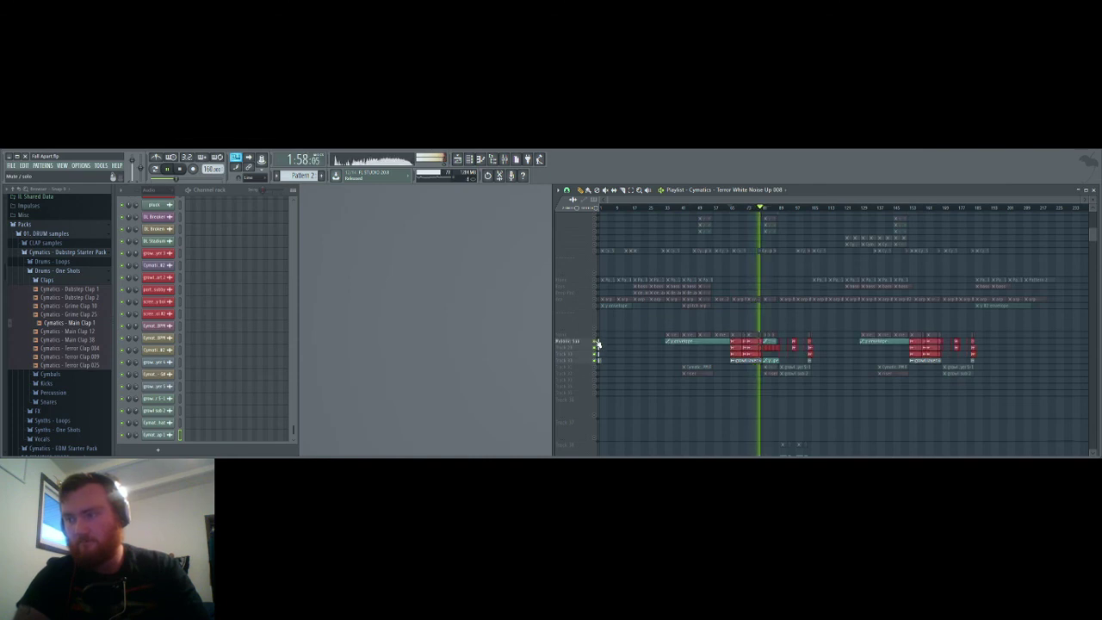
{"action": "left_click", "coordinate": [596, 341]}
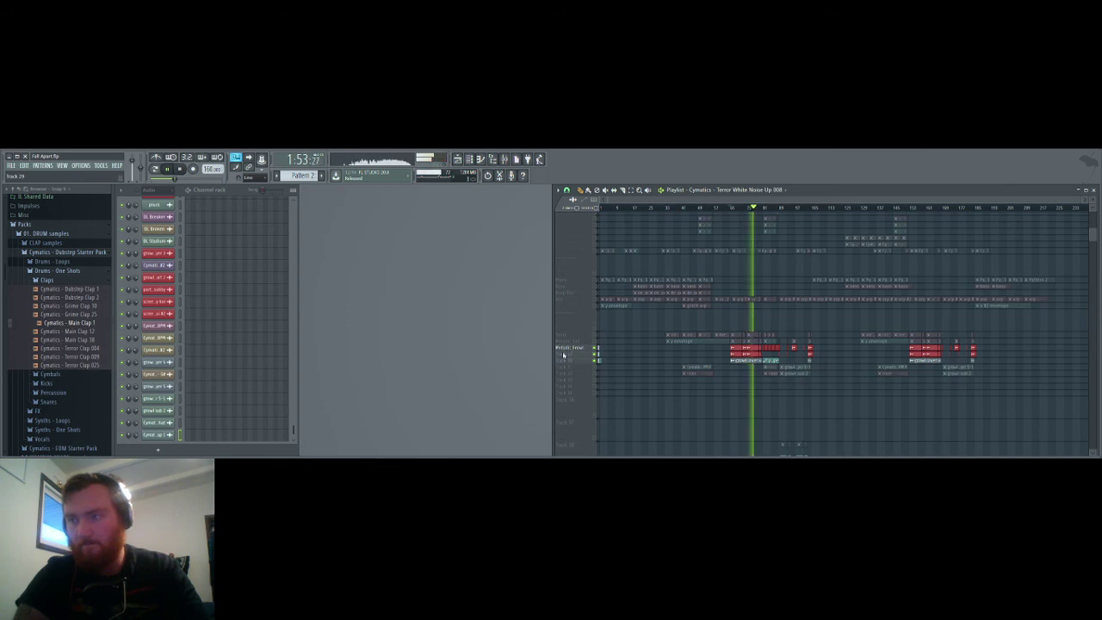
Step: Mute the Melodic Growl track to audition the layer beneath it, and name that layer's track Saw Layer
{"action": "left_click", "coordinate": [595, 355]}
{"action": "left_click", "coordinate": [596, 354]}
{"action": "left_click", "coordinate": [596, 347]}
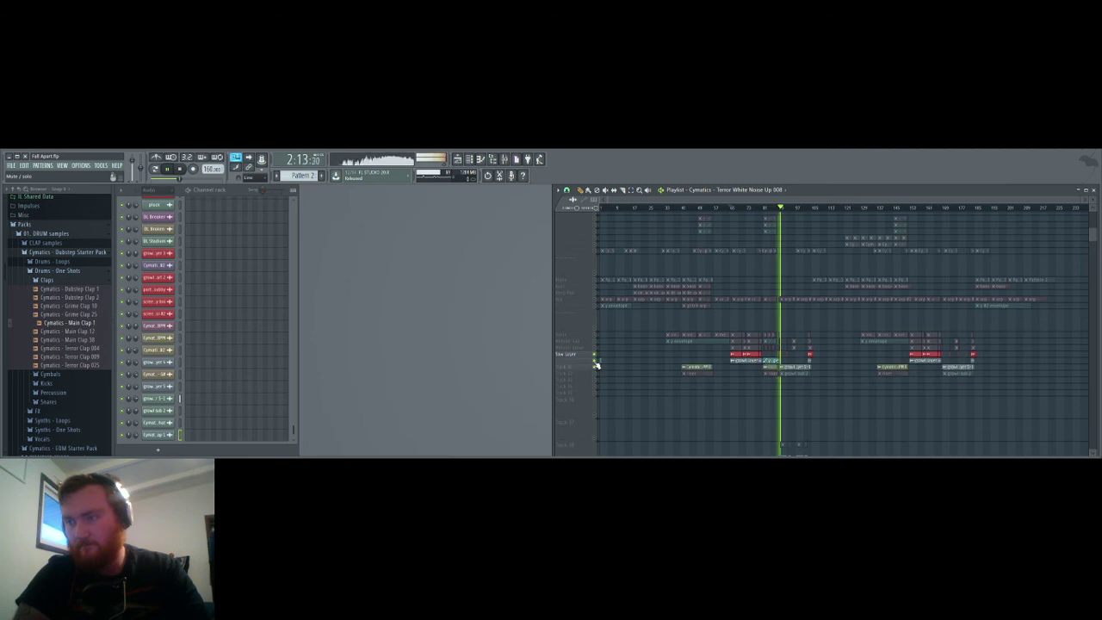
Step: Audition the remaining growl tracks, name them Growl and Growl Sub, and unsolo all tracks
{"action": "left_click", "coordinate": [595, 355]}
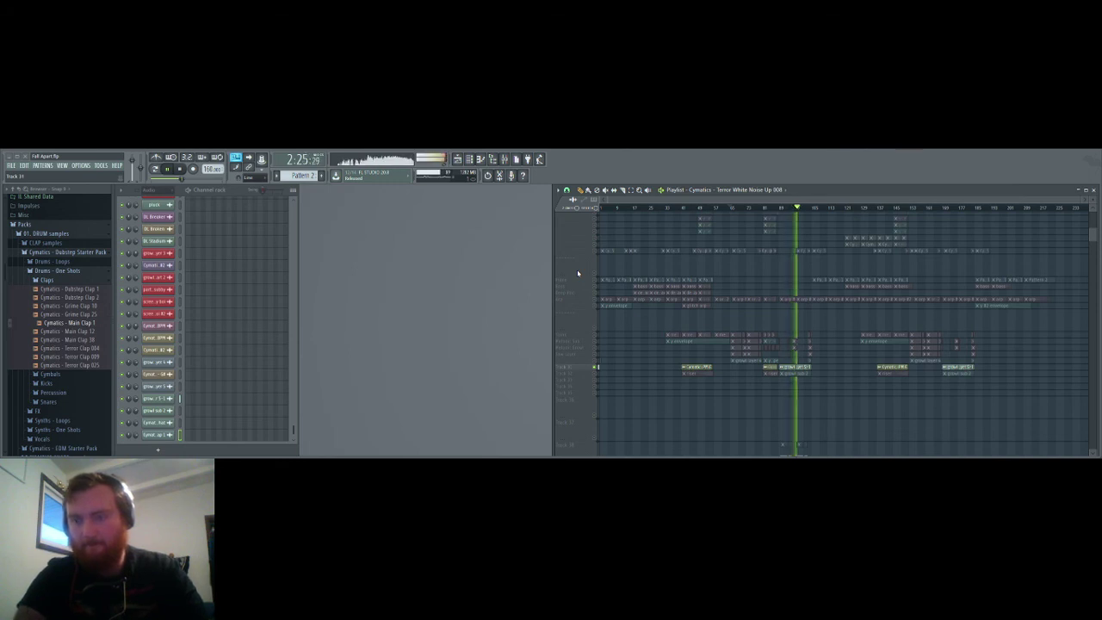
{"action": "left_click", "coordinate": [564, 373]}
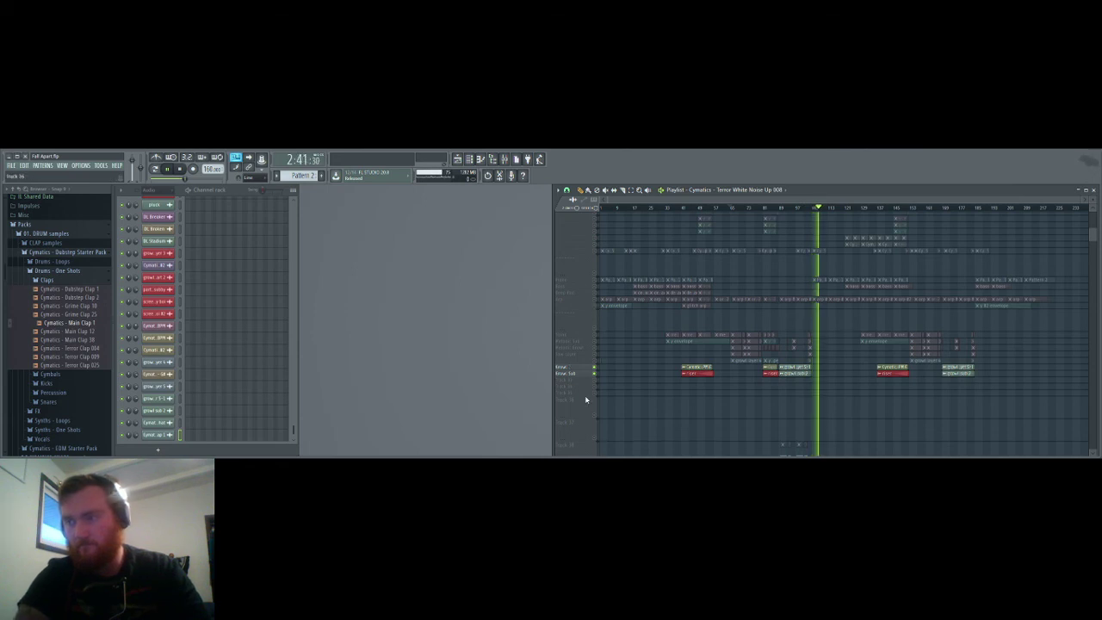
{"action": "right_click", "coordinate": [595, 368]}
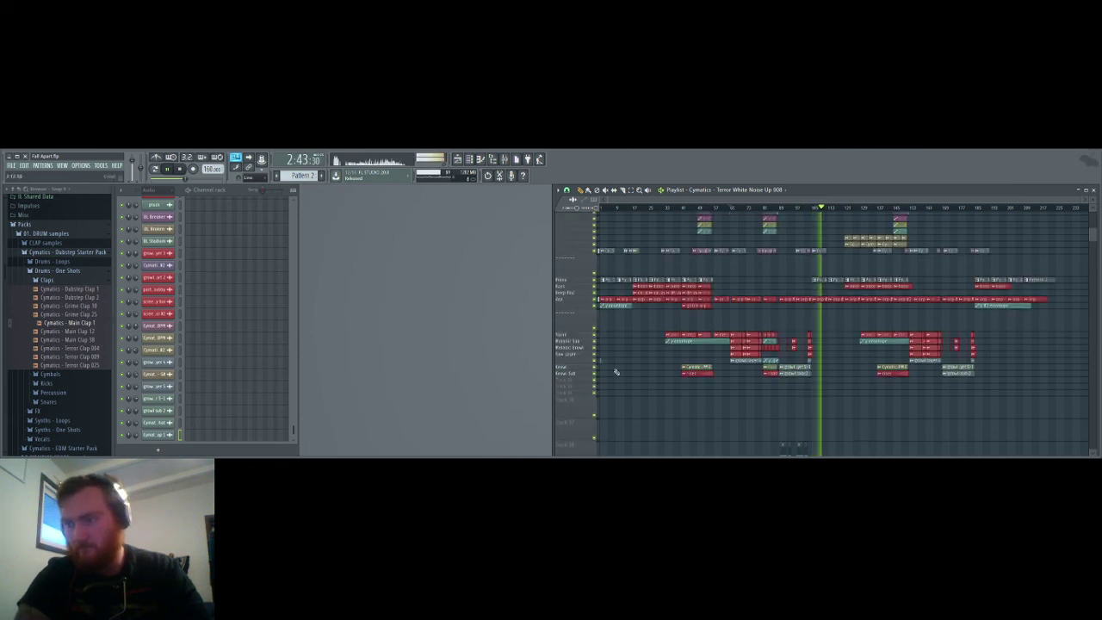
Step: Try shrinking the divider tracks between the track groups, restore their taller height, and return playback to the song's start
{"action": "scroll", "coordinate": [862, 437], "scroll_direction": "down", "scroll_amount": 5}
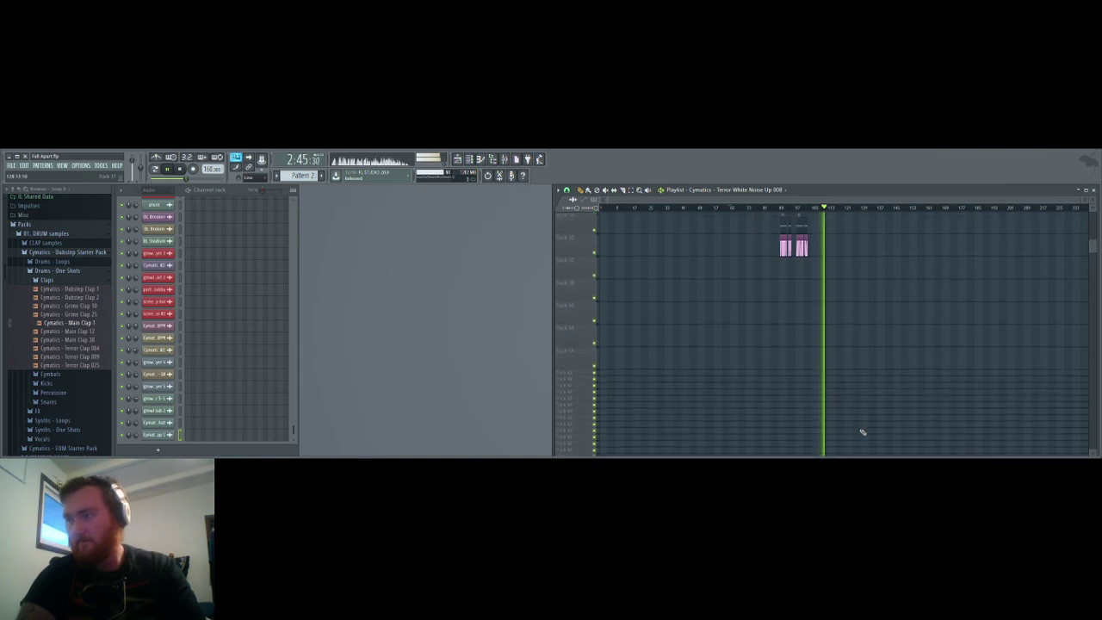
{"action": "scroll", "coordinate": [861, 434], "scroll_direction": "up", "scroll_amount": 8}
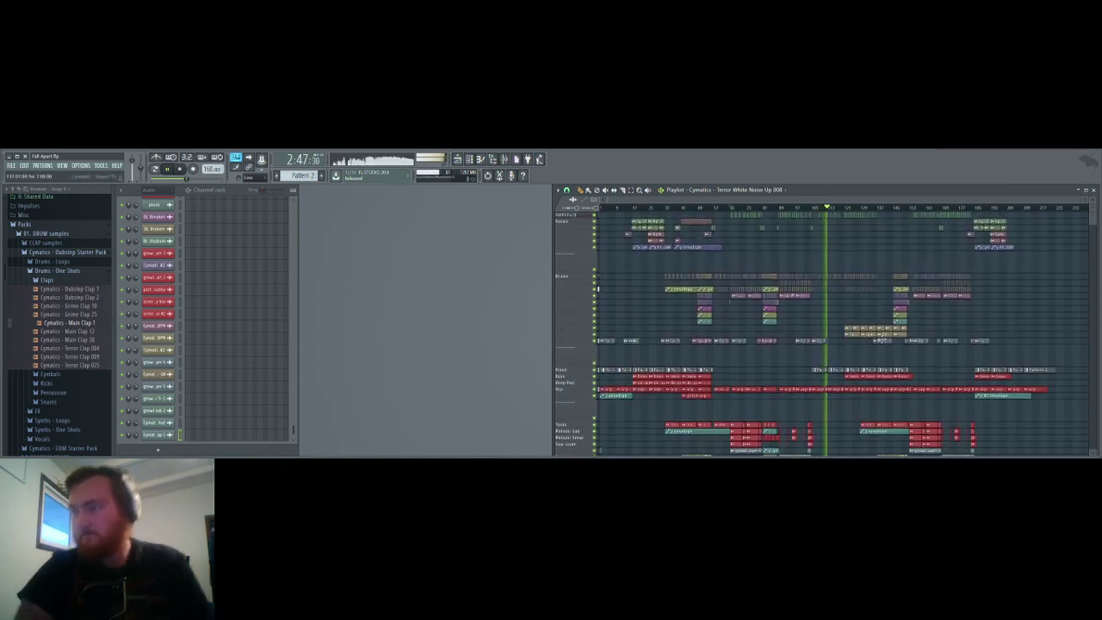
{"action": "scroll", "coordinate": [571, 310], "scroll_direction": "down", "scroll_amount": 1}
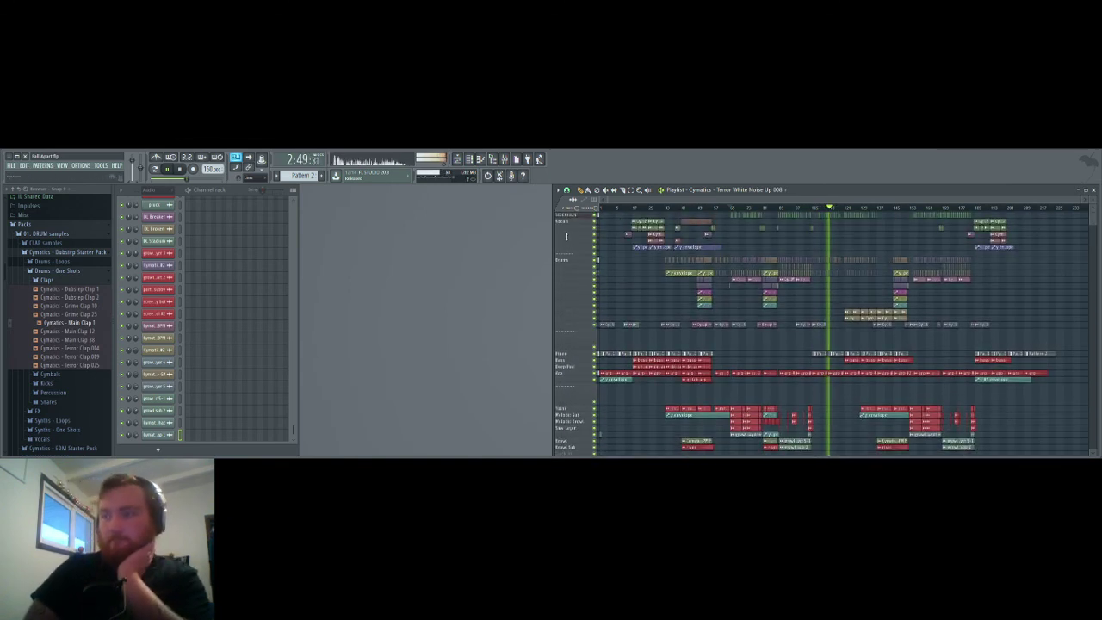
{"action": "scroll", "coordinate": [571, 353], "scroll_direction": "down", "scroll_amount": 2}
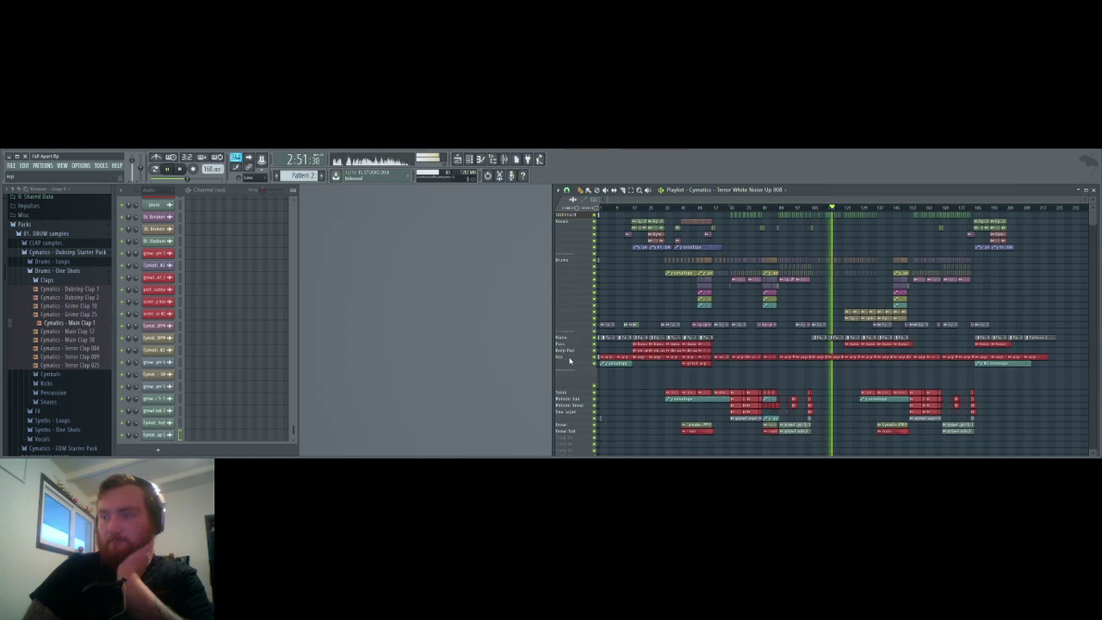
{"action": "scroll", "coordinate": [572, 366], "scroll_direction": "down", "scroll_amount": 1}
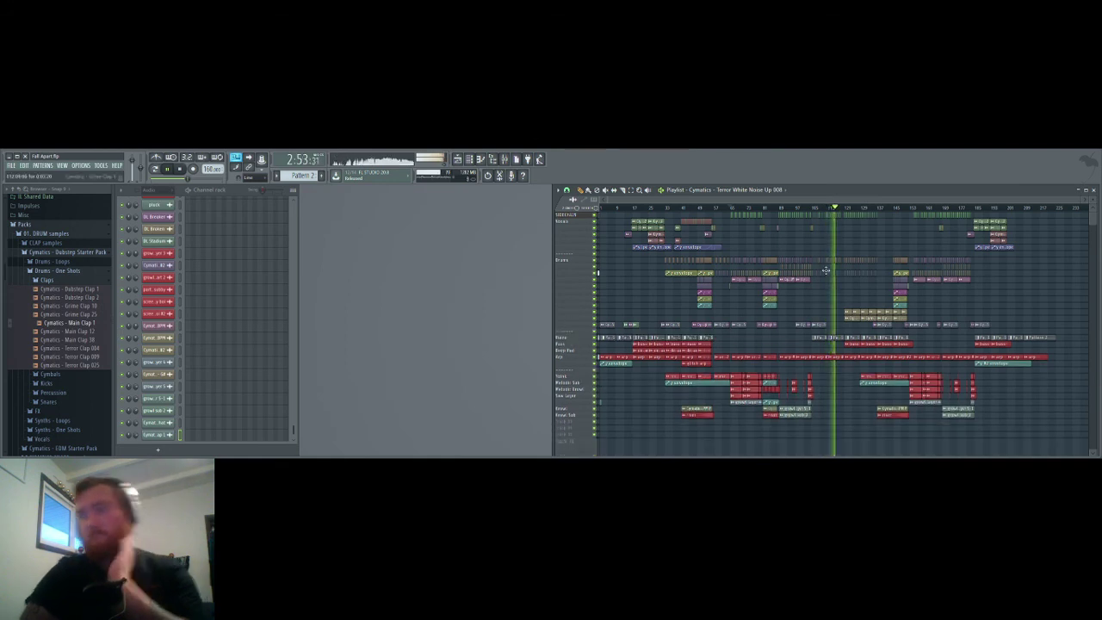
{"action": "key", "text": "space"}
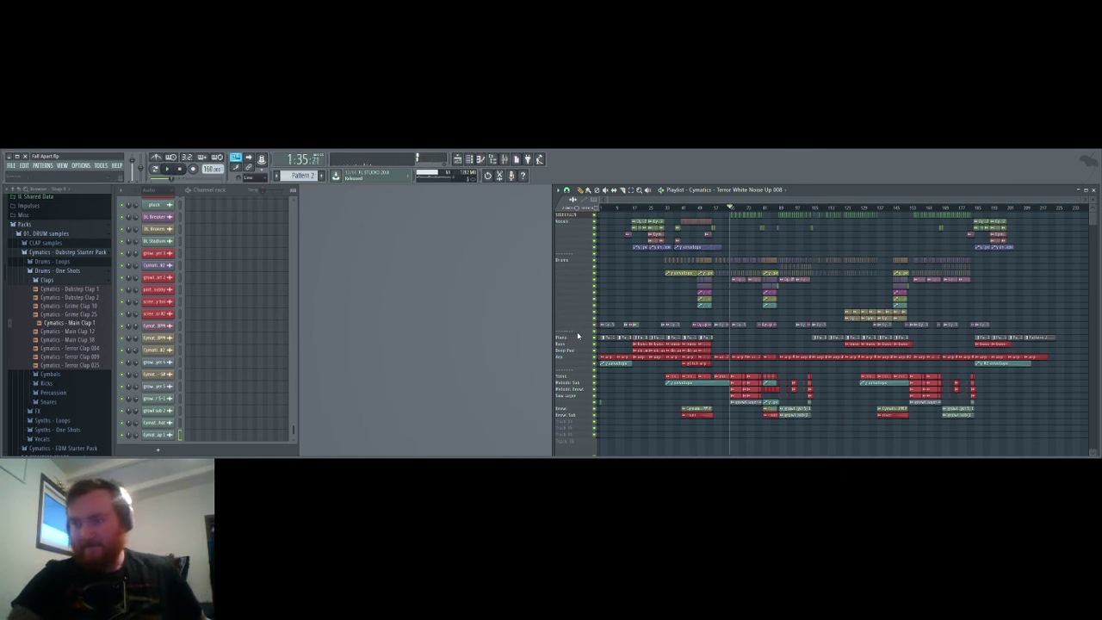
{"action": "scroll", "coordinate": [648, 358], "scroll_direction": "up", "scroll_amount": 2}
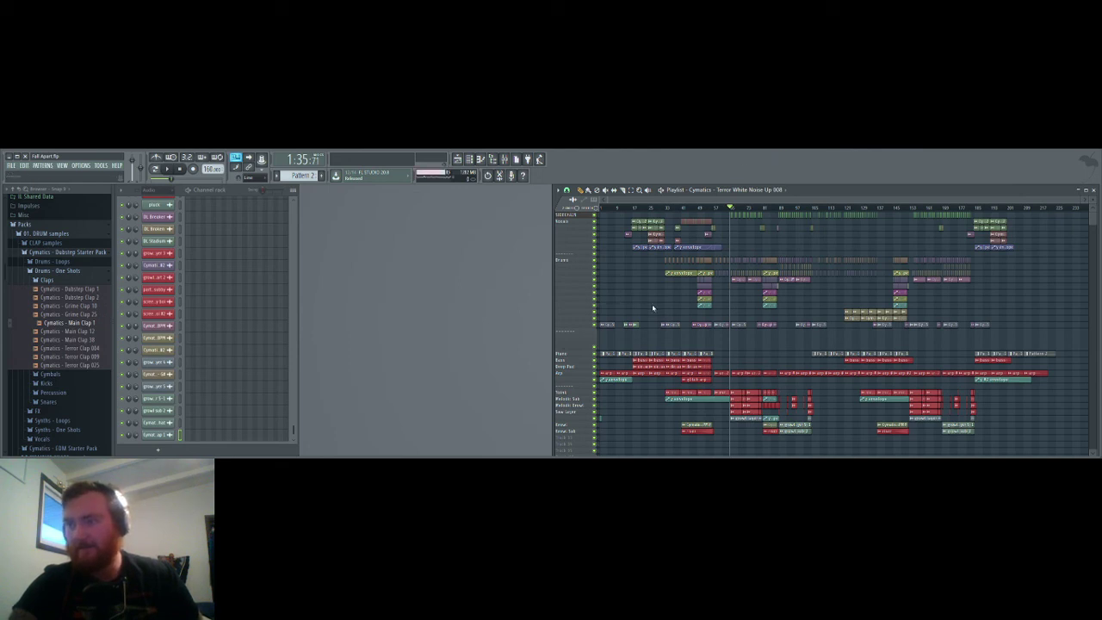
{"action": "scroll", "coordinate": [653, 307], "scroll_direction": "up", "scroll_amount": 2}
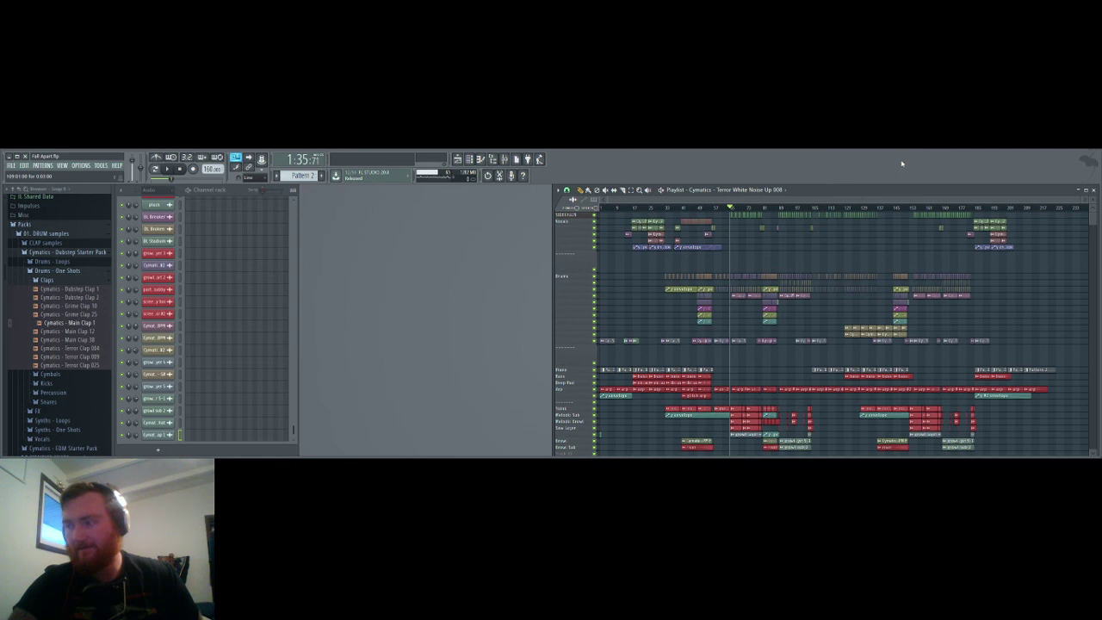
{"action": "key", "text": "space"}
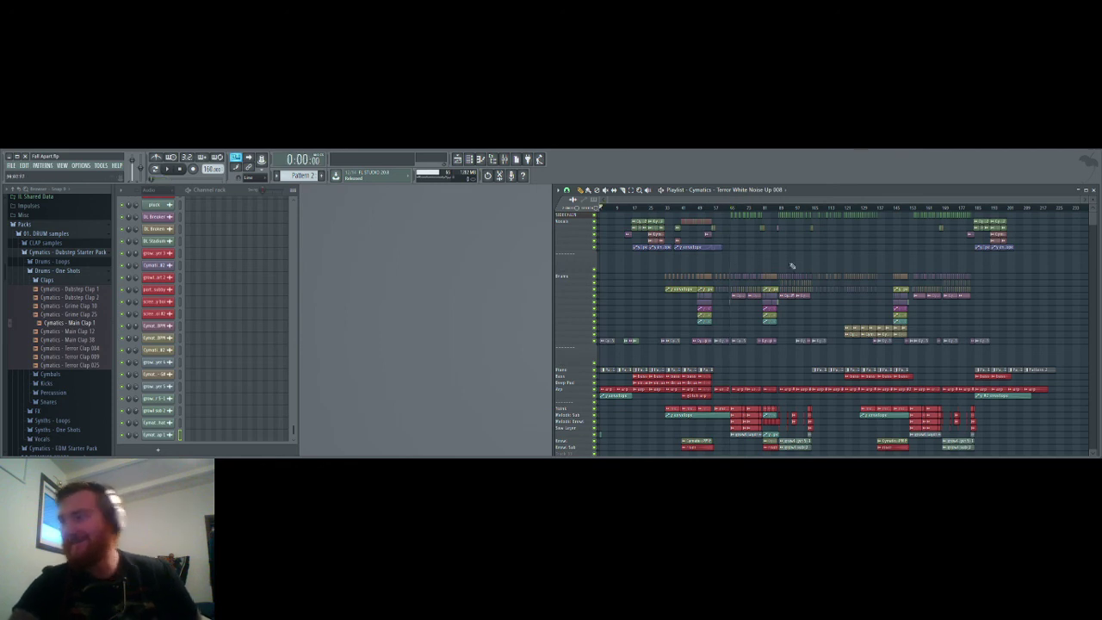